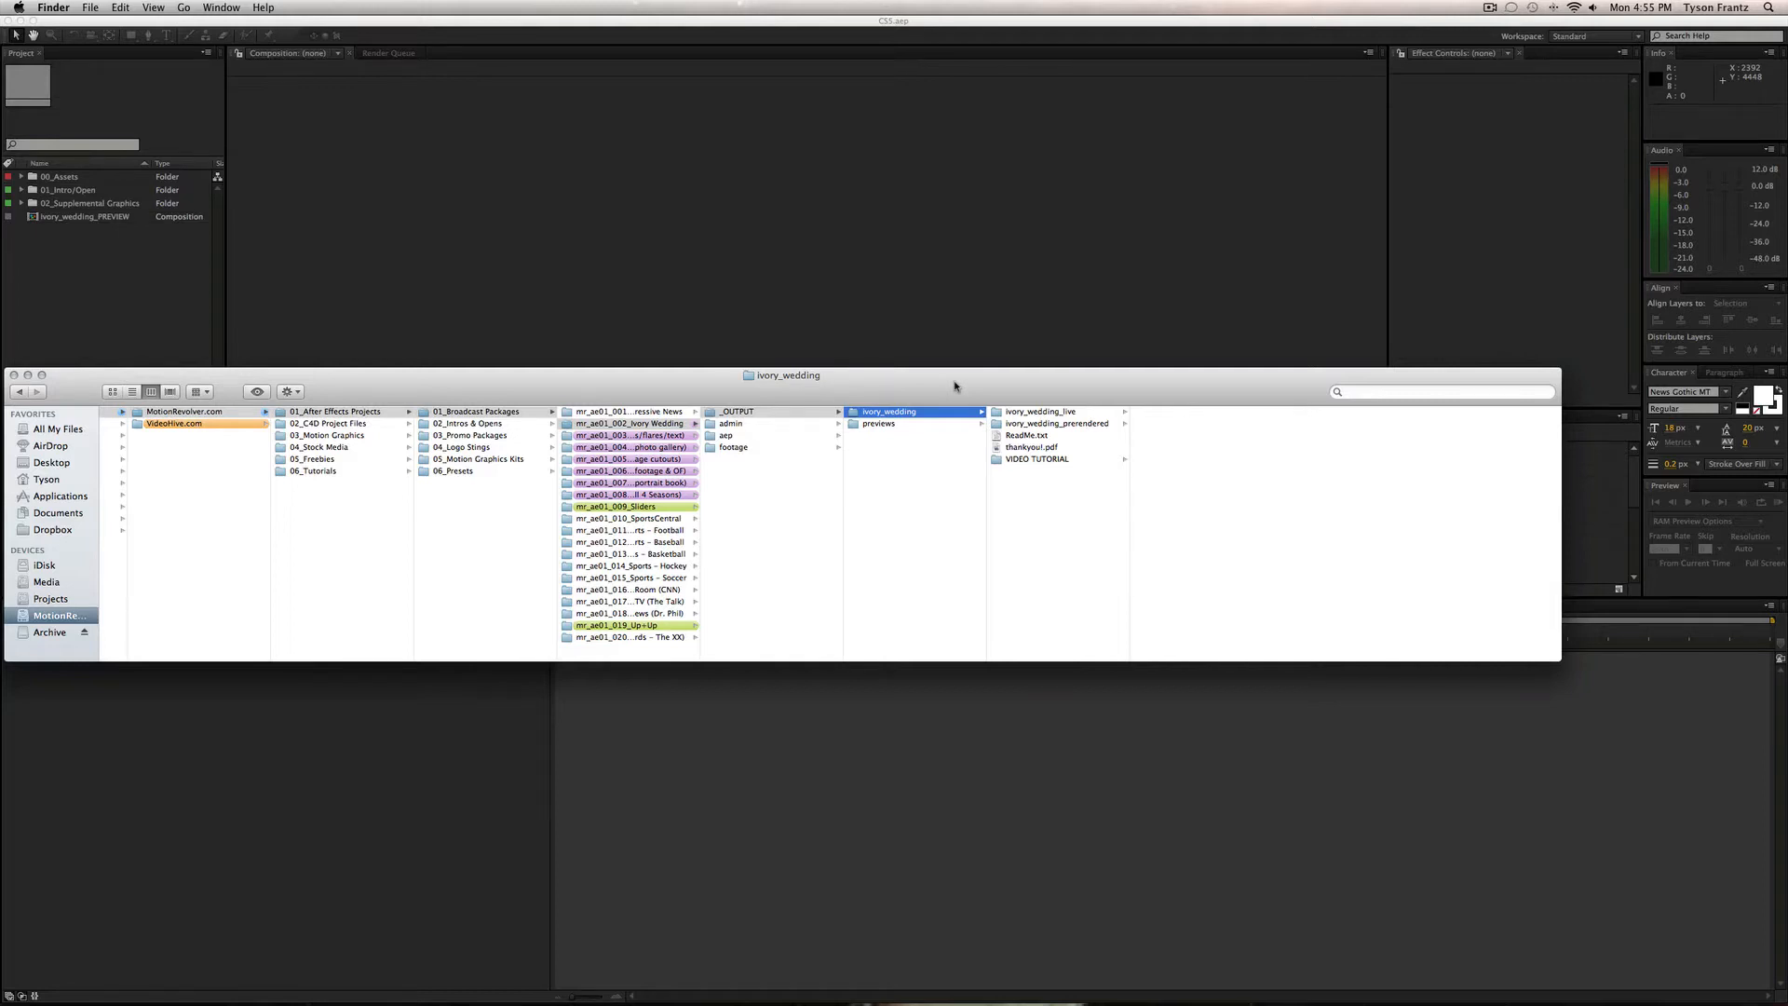
Look inside the ivory_wedding_live folder and select the ivory_wedding.aep project file.
{"action": "left_click_drag", "start_coordinate": [1043, 512], "coordinate": [1059, 390]}
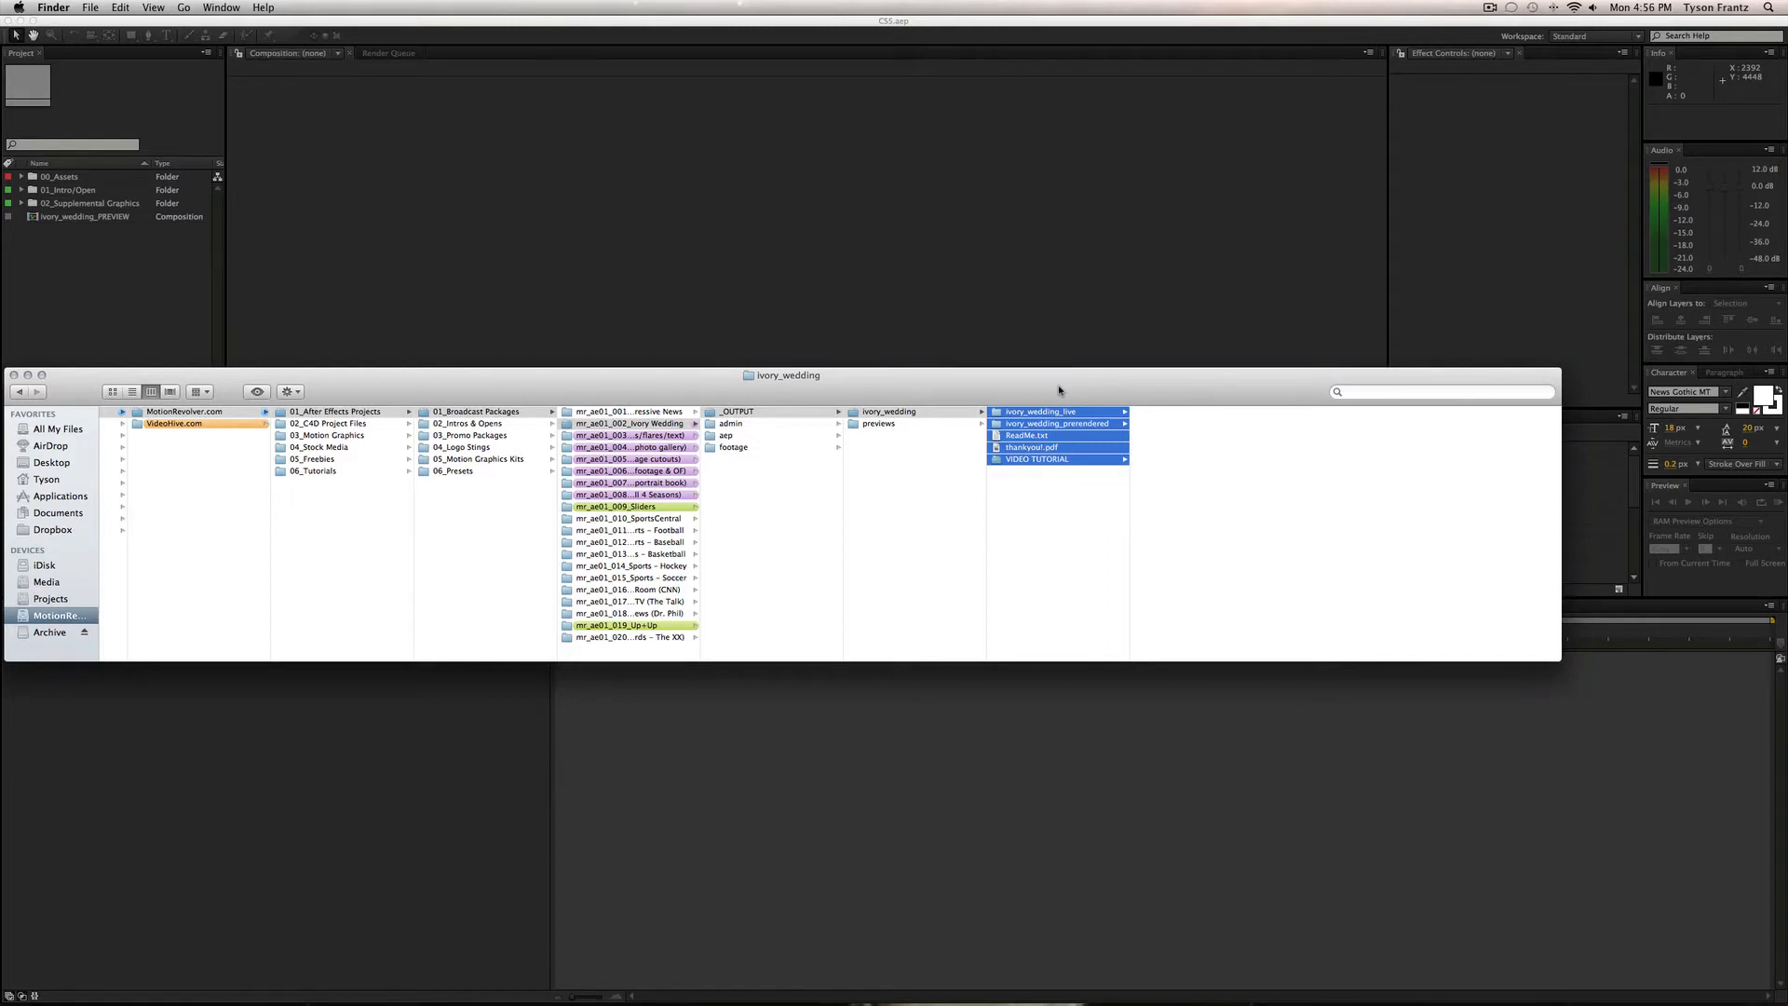
{"action": "left_click", "coordinate": [1048, 533]}
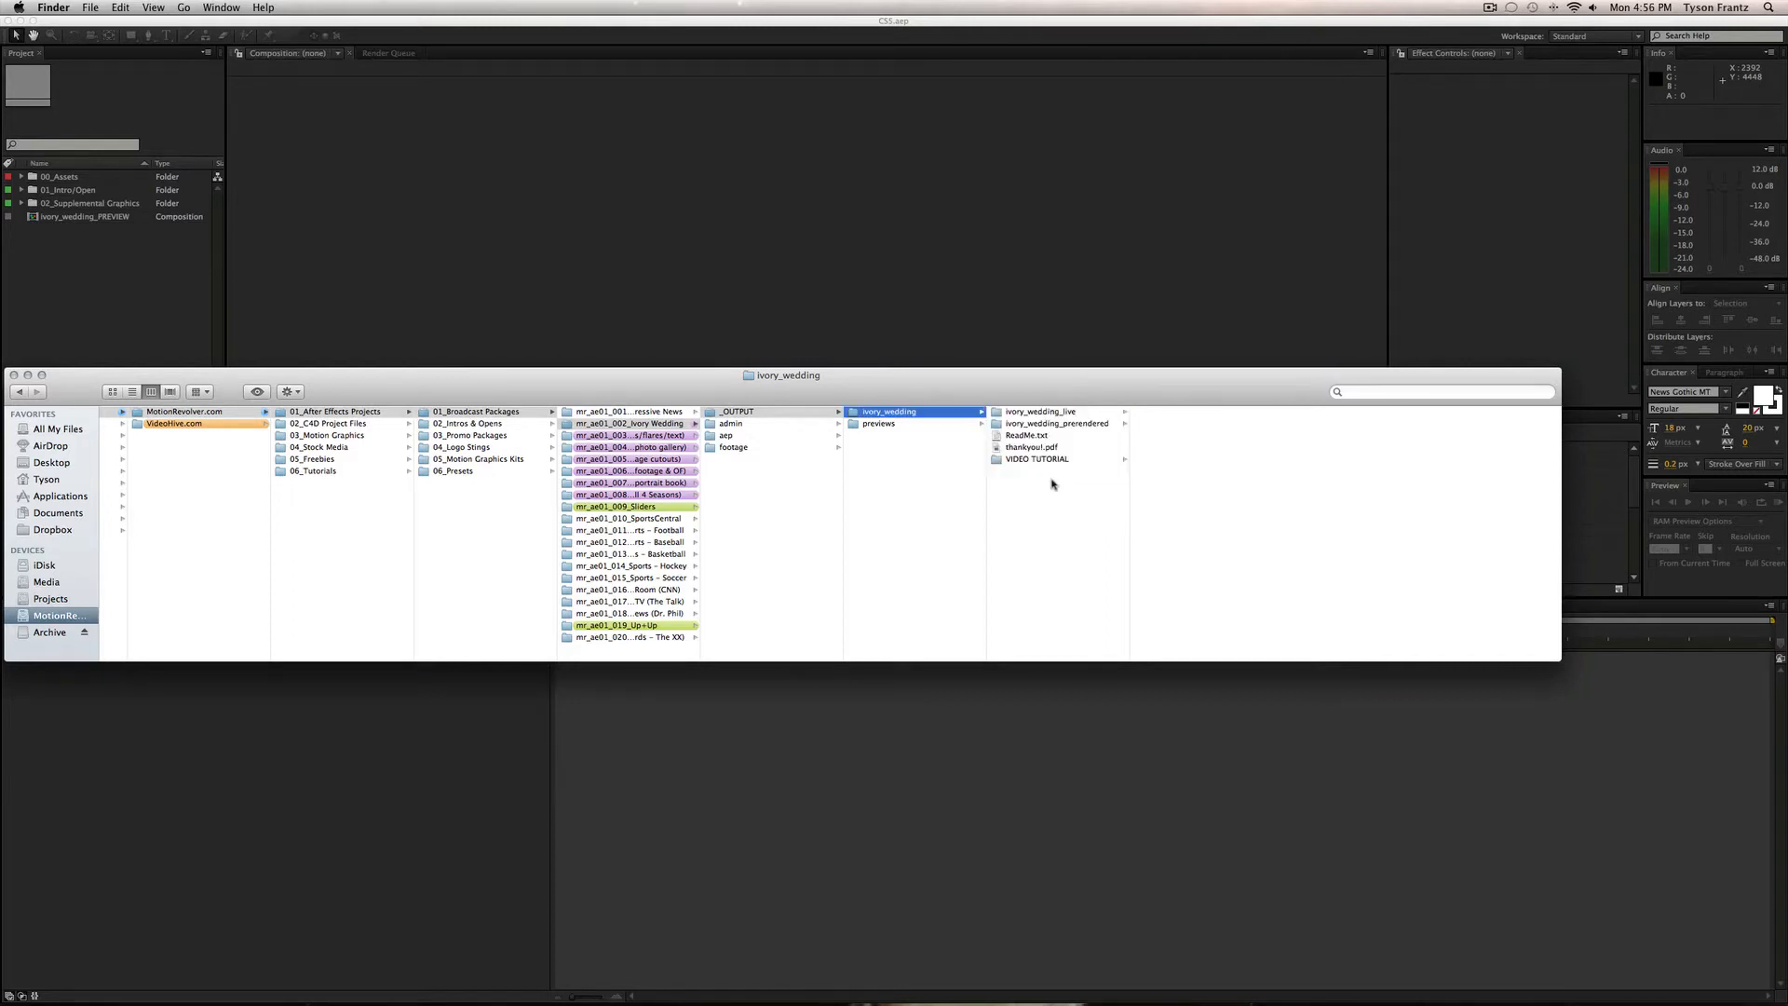
{"action": "left_click", "coordinate": [1055, 411]}
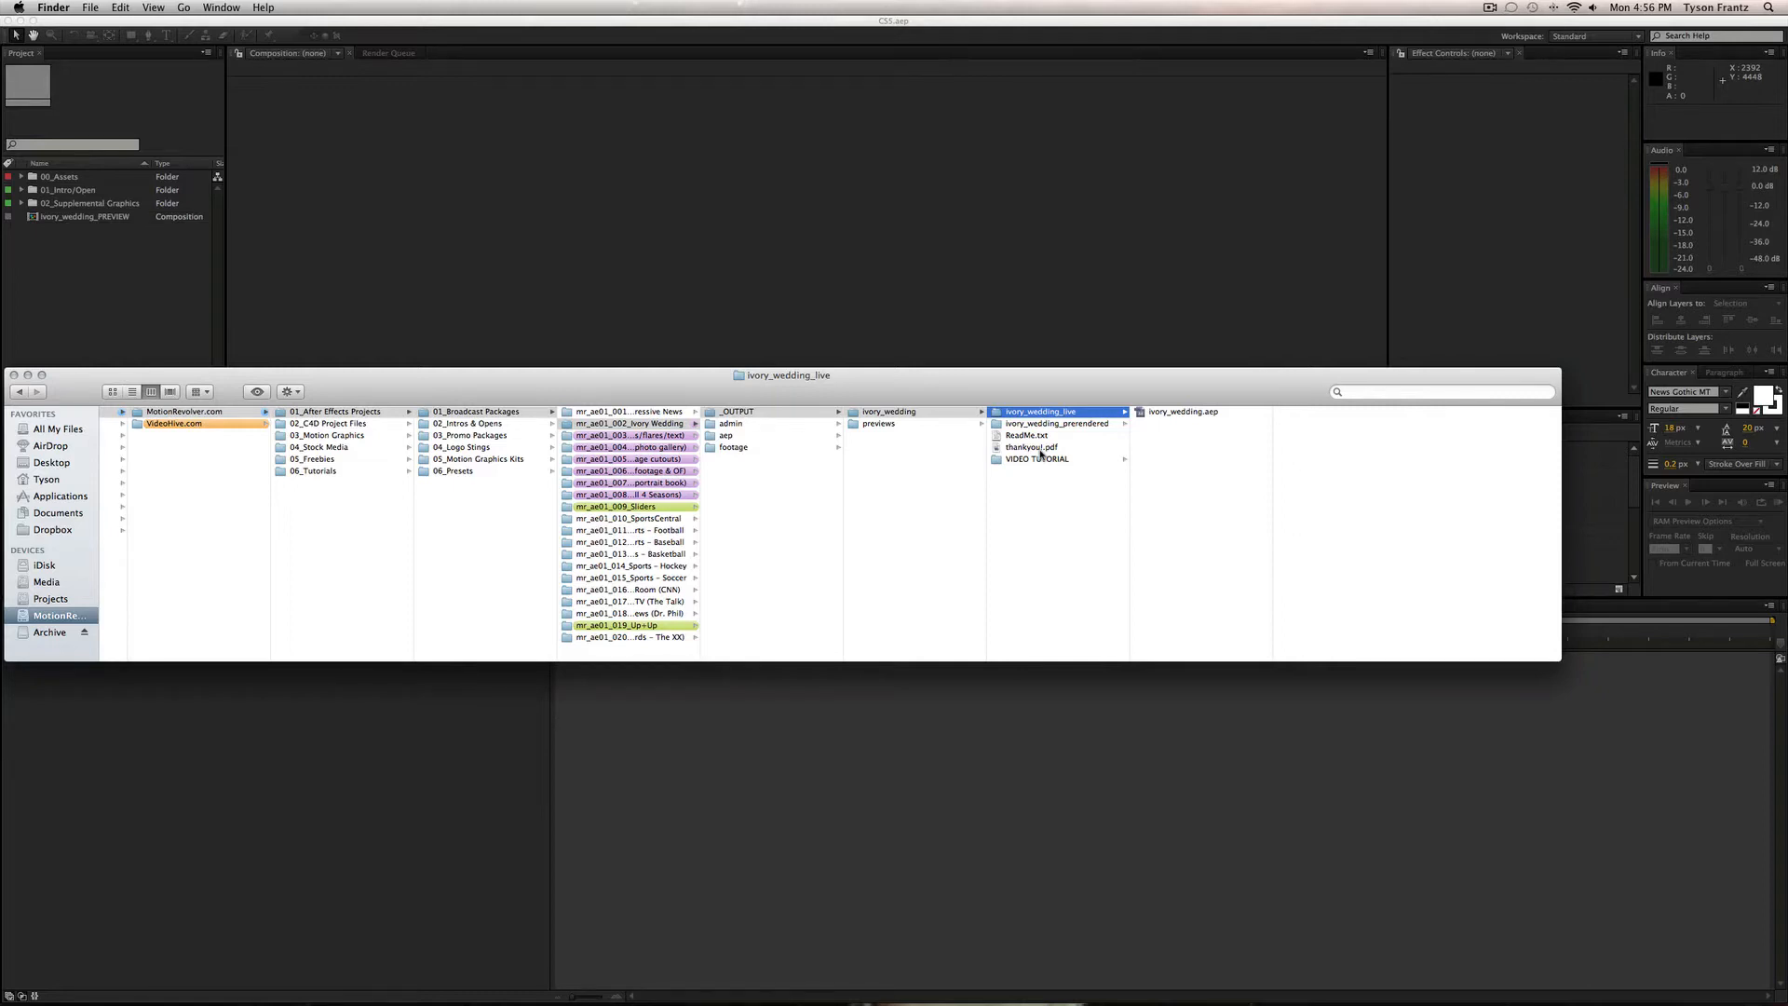
{"action": "key", "text": "Right"}
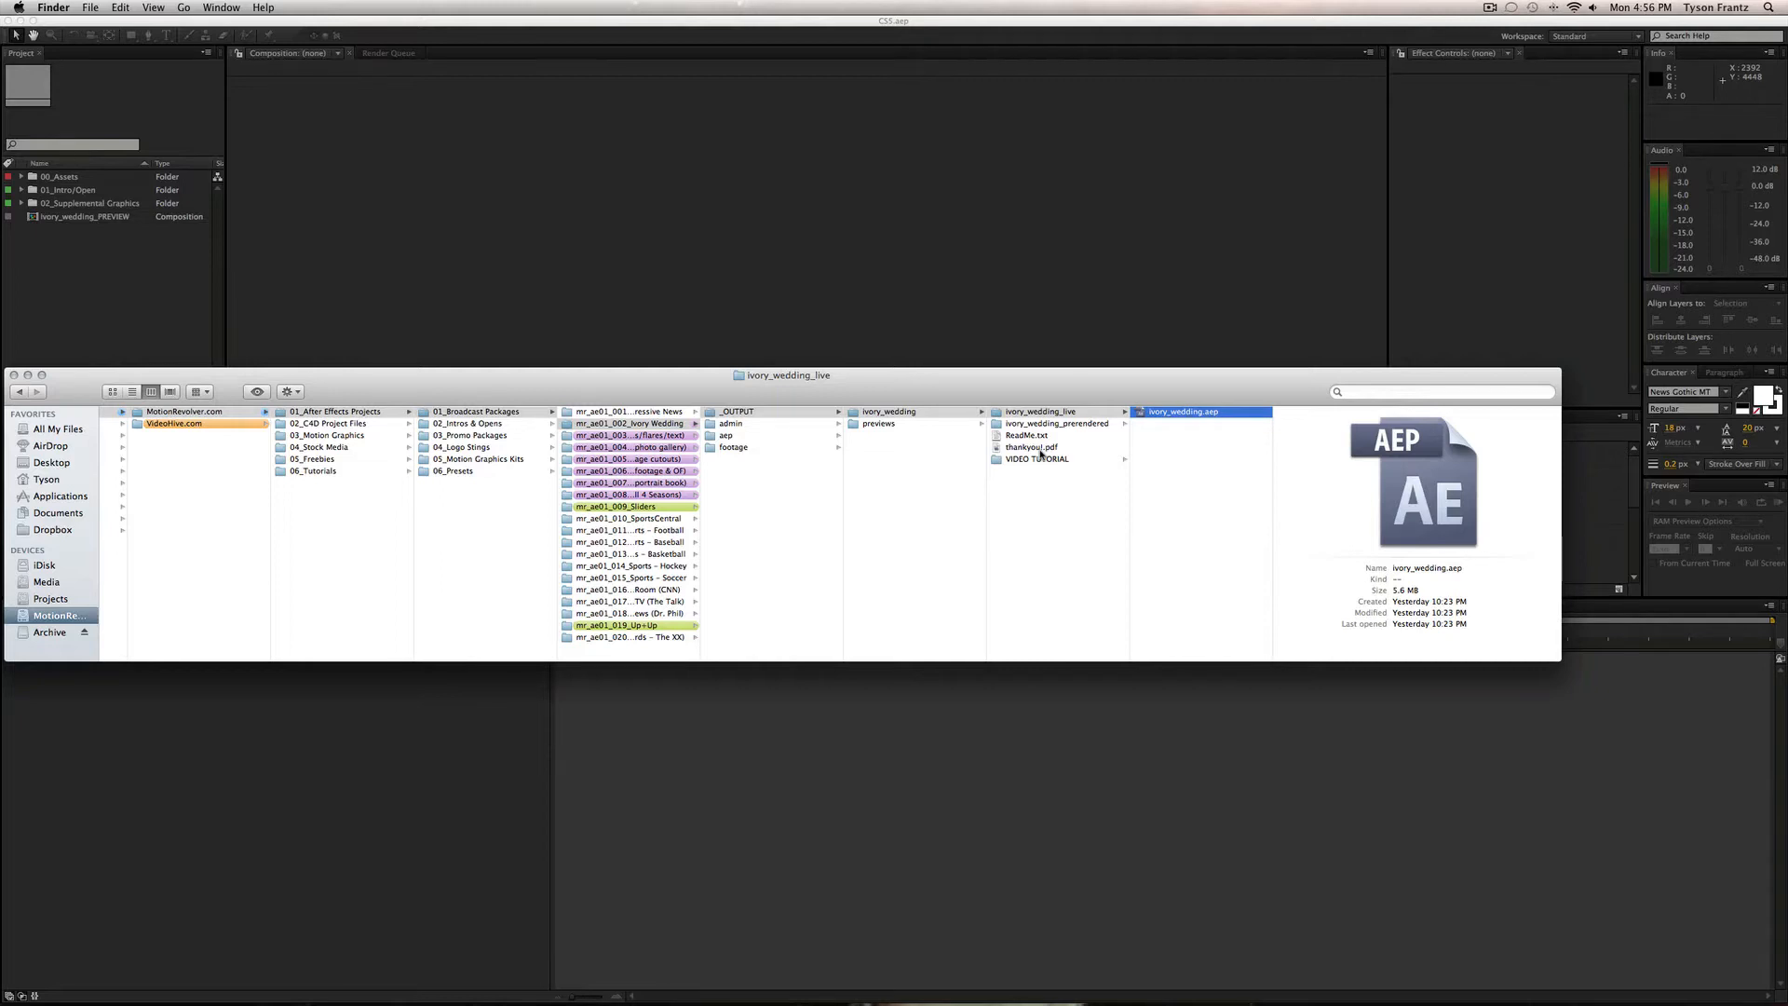
Browse into ivory_wedding_prerendered > (Footage) > 00_Assets using the arrow keys.
{"action": "key", "text": "Left"}
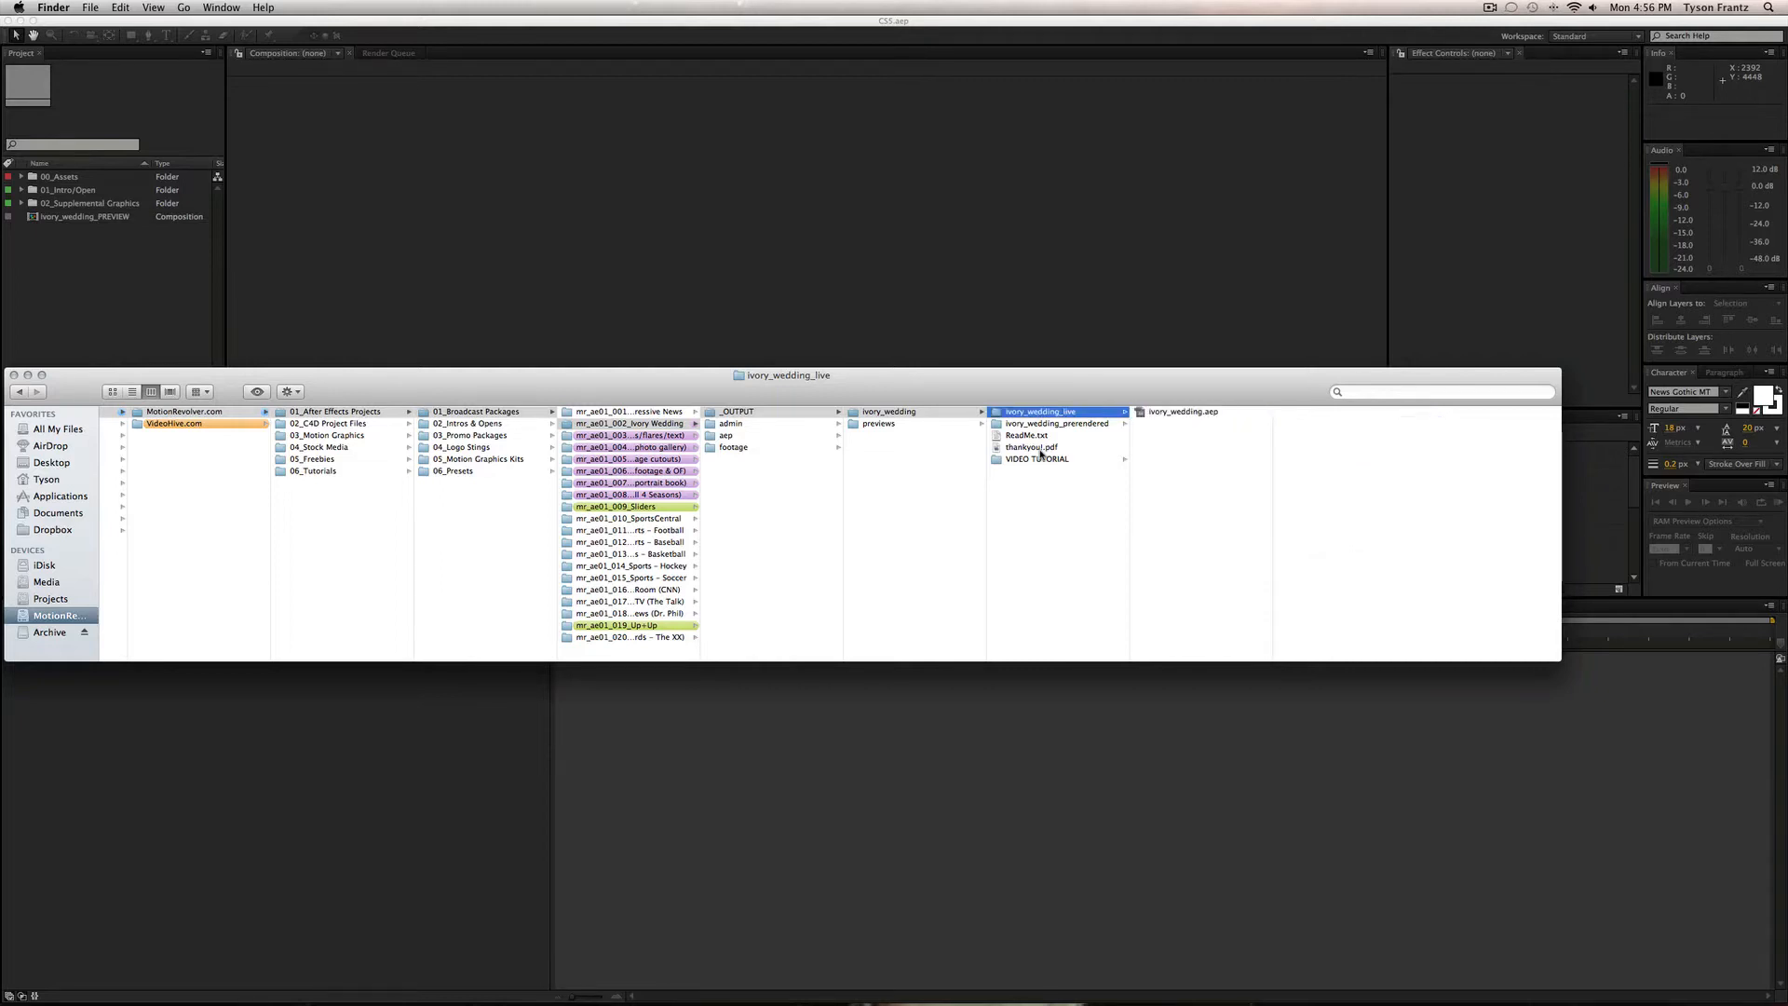
{"action": "key", "text": "Down"}
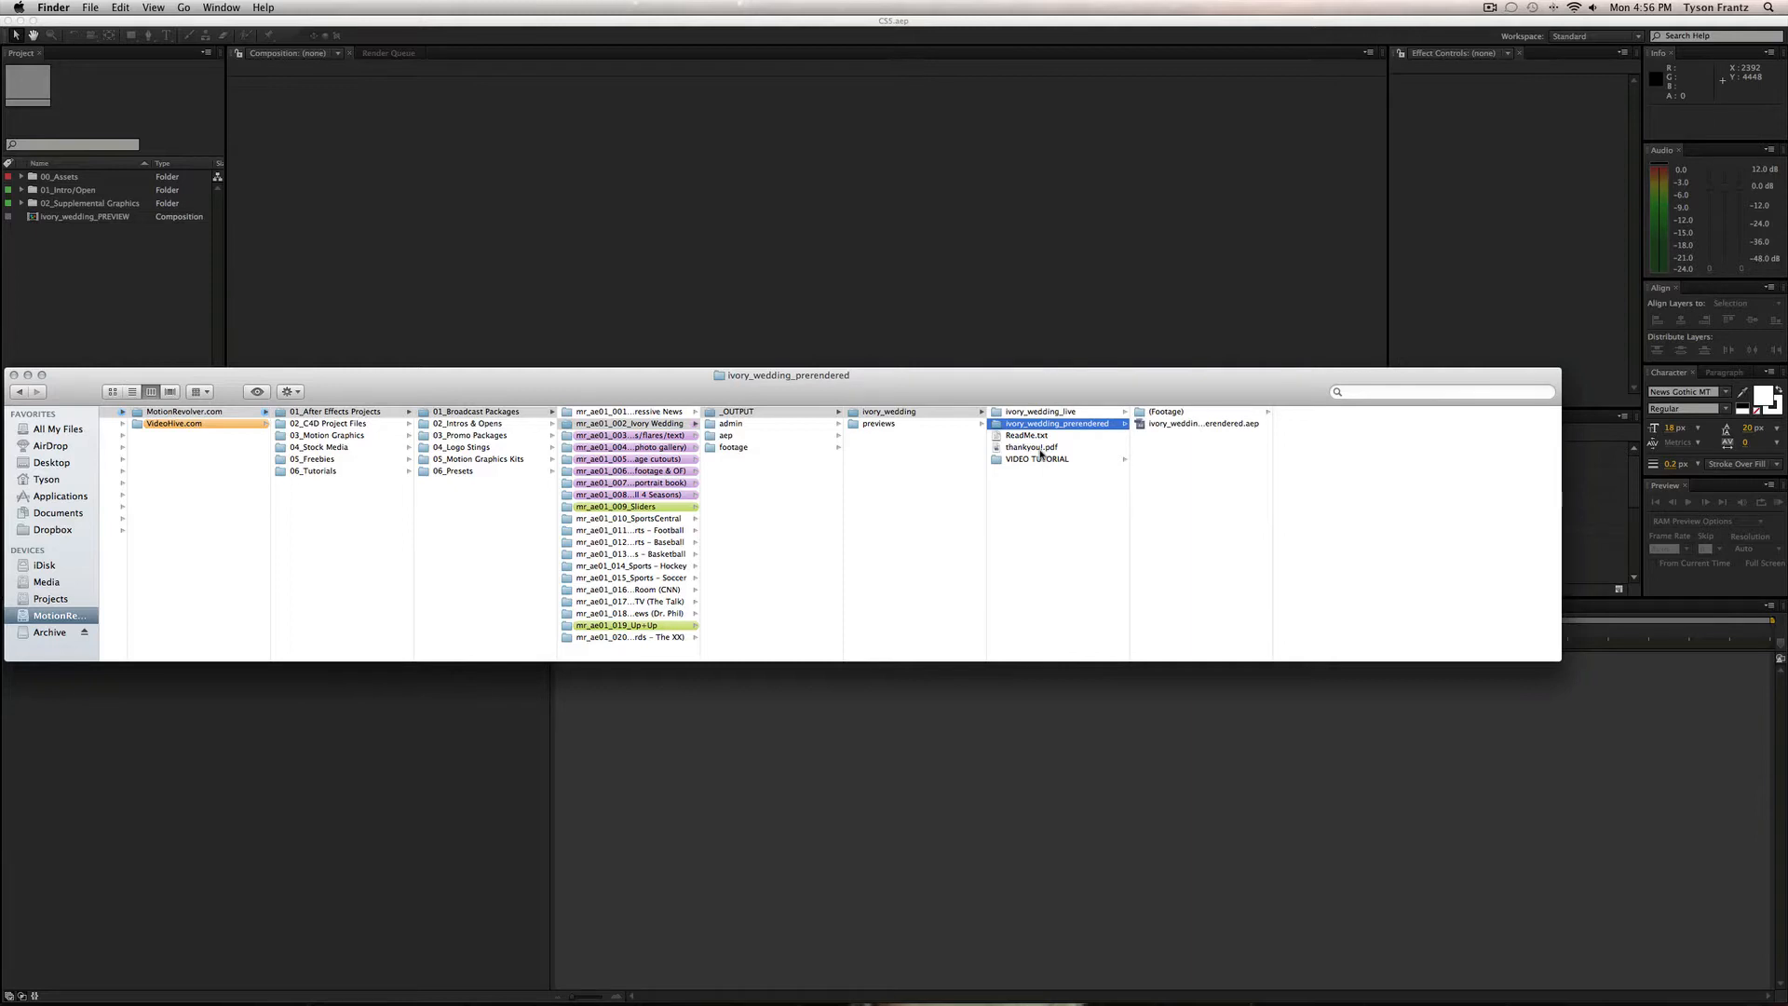
{"action": "key", "text": "Right"}
{"action": "key", "text": "Right"}
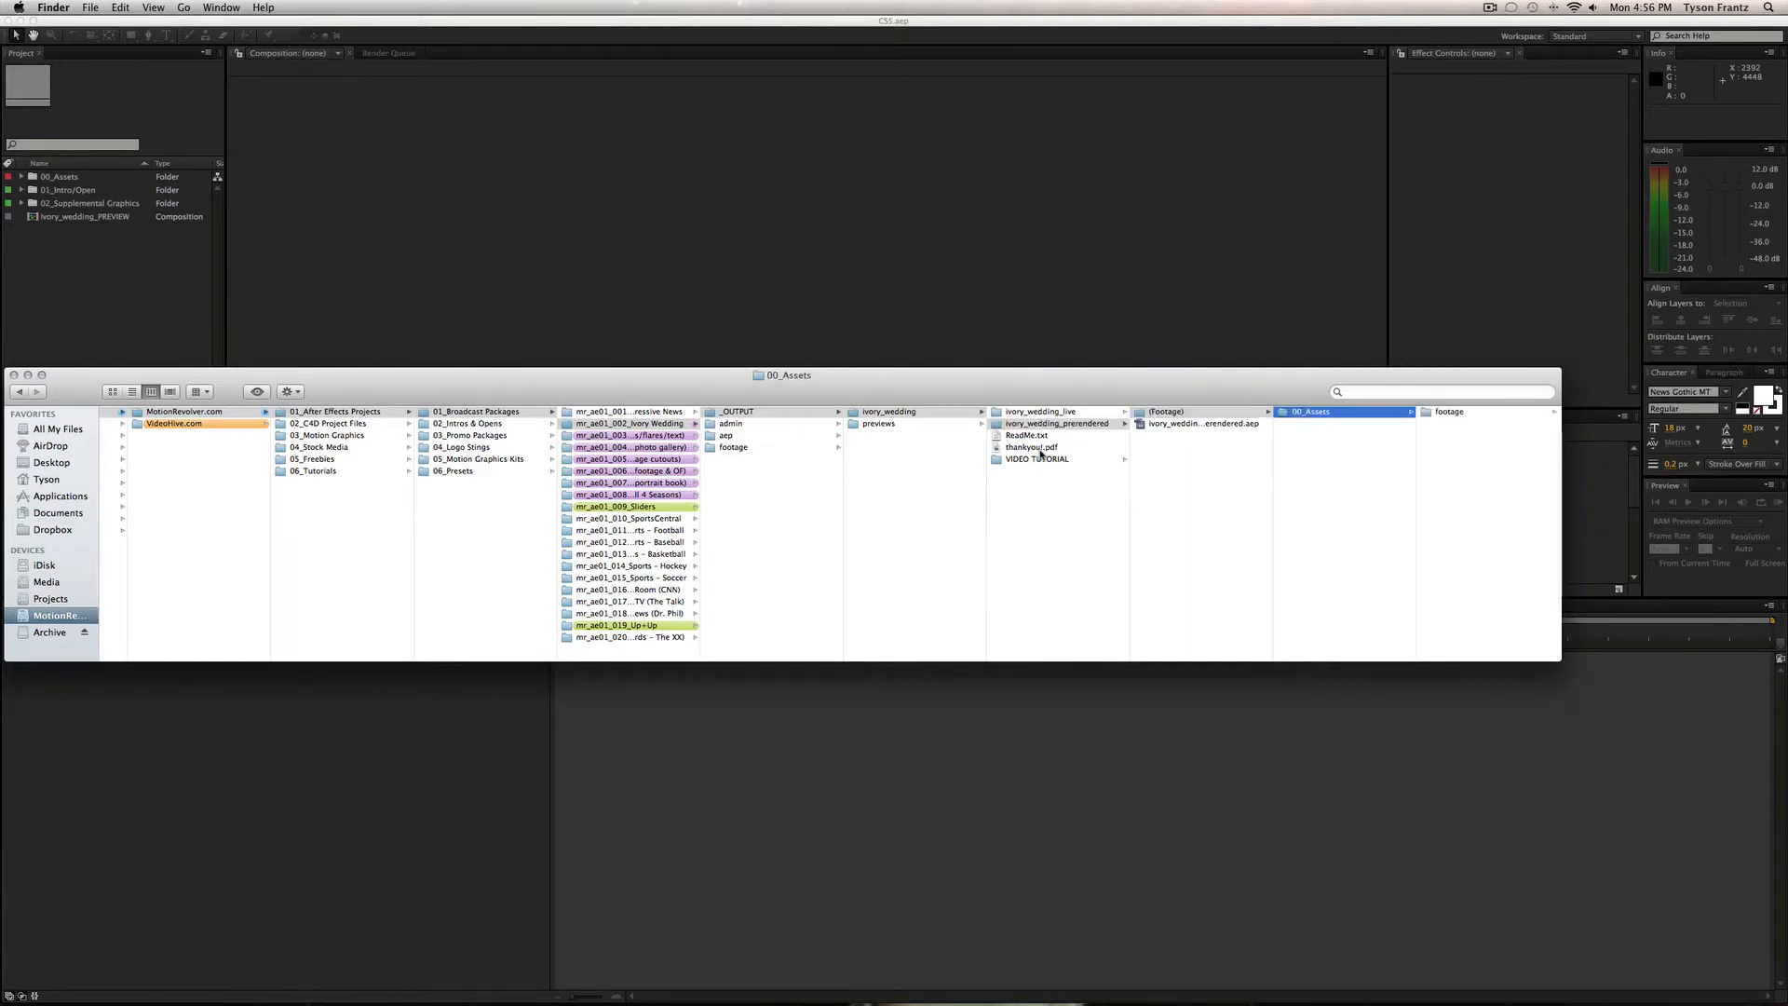
{"action": "key", "text": "Right"}
{"action": "key", "text": "Right"}
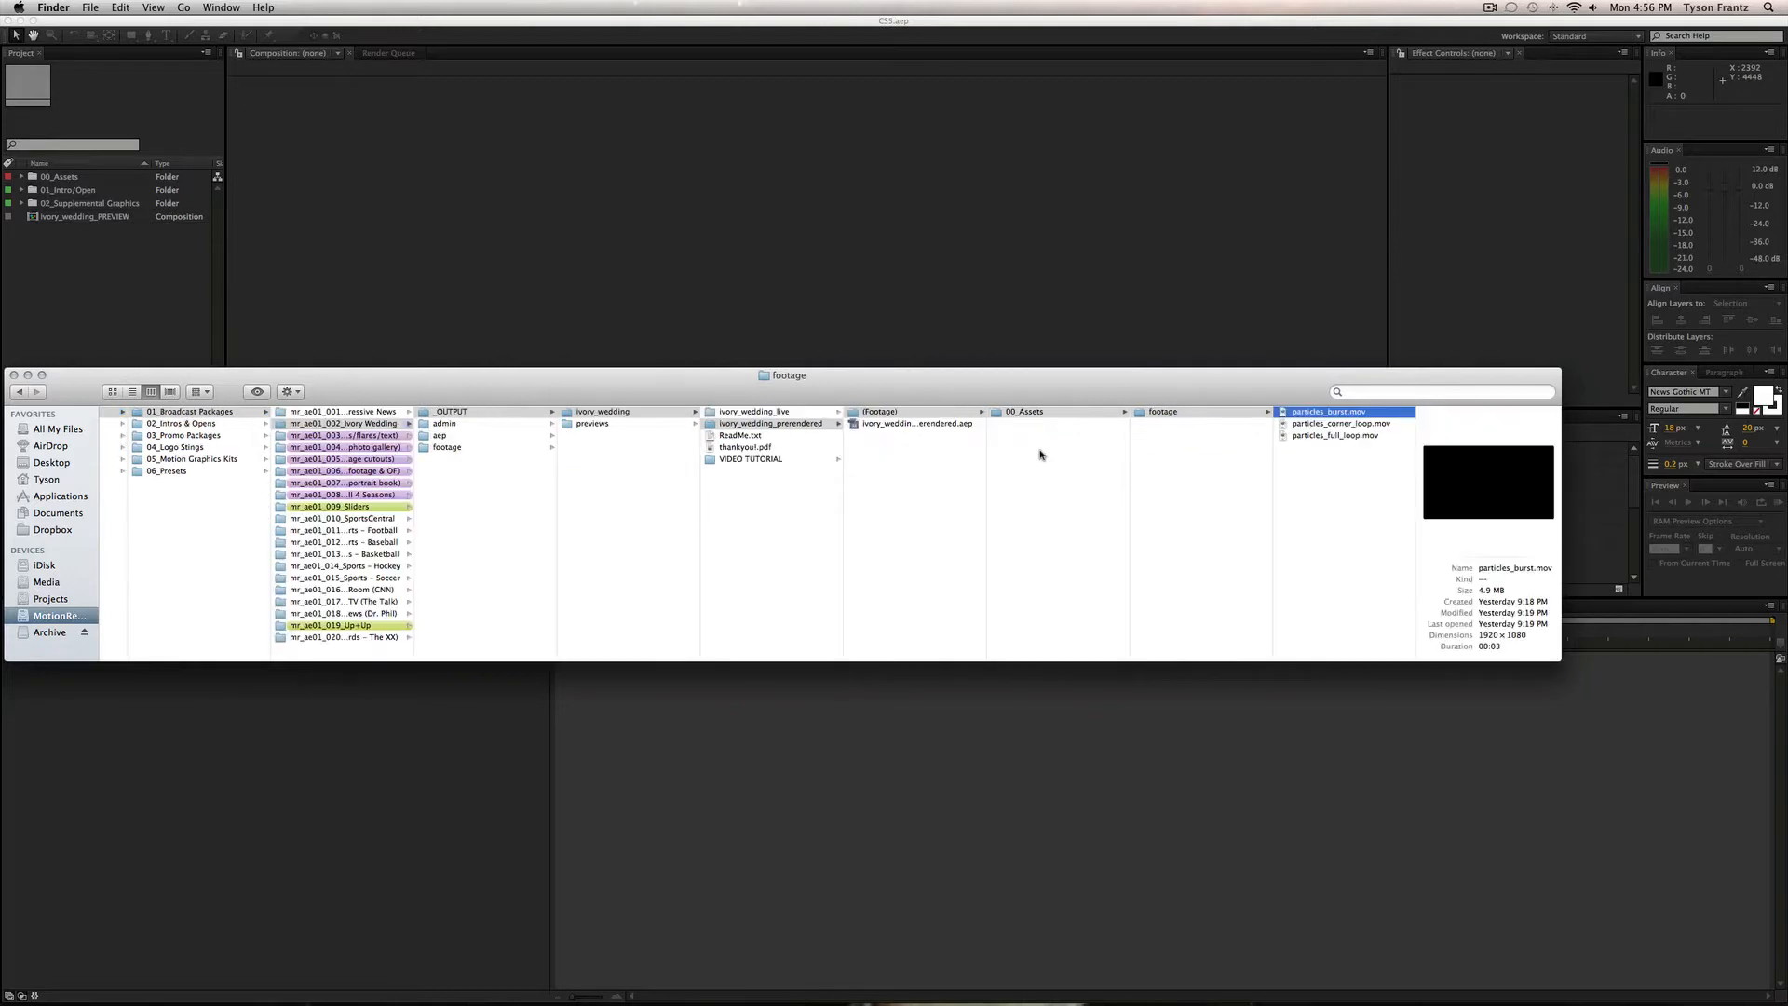
Play previews of particles_burst.mov, particles_corner_loop.mov and particles_full_loop.mov.
{"action": "left_click", "coordinate": [1480, 481]}
{"action": "left_click", "coordinate": [1376, 424]}
{"action": "left_click", "coordinate": [1488, 483]}
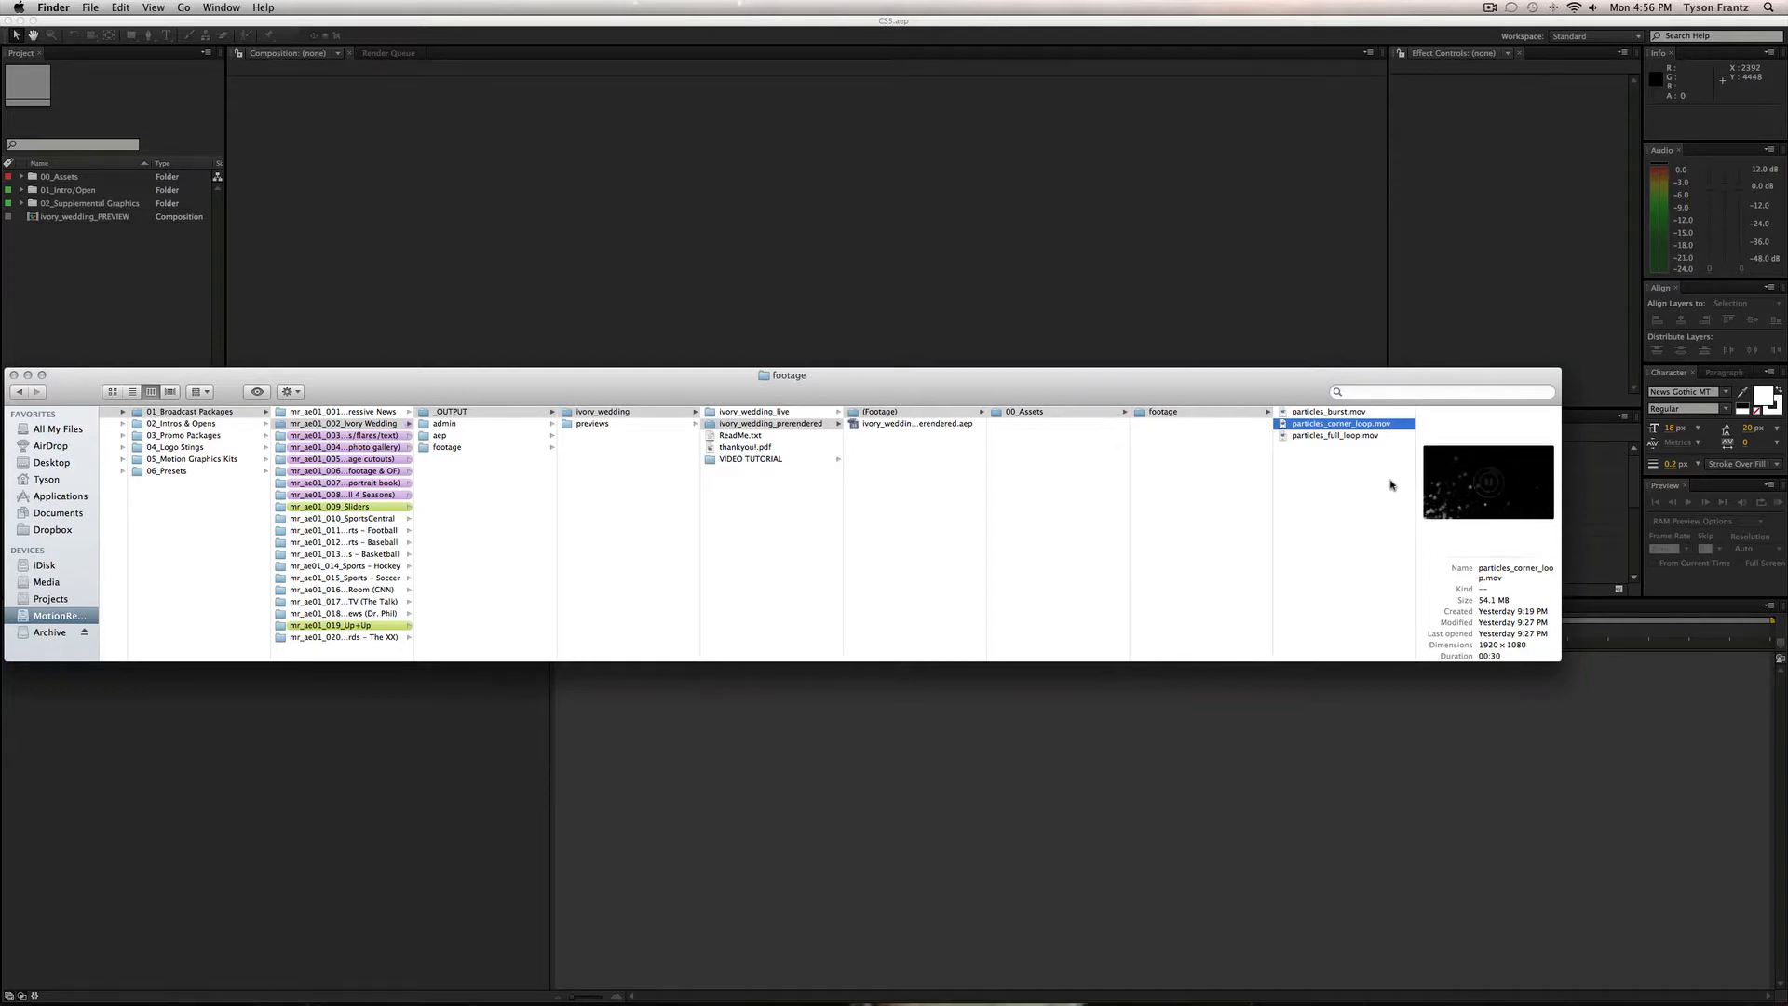
{"action": "left_click", "coordinate": [1348, 437]}
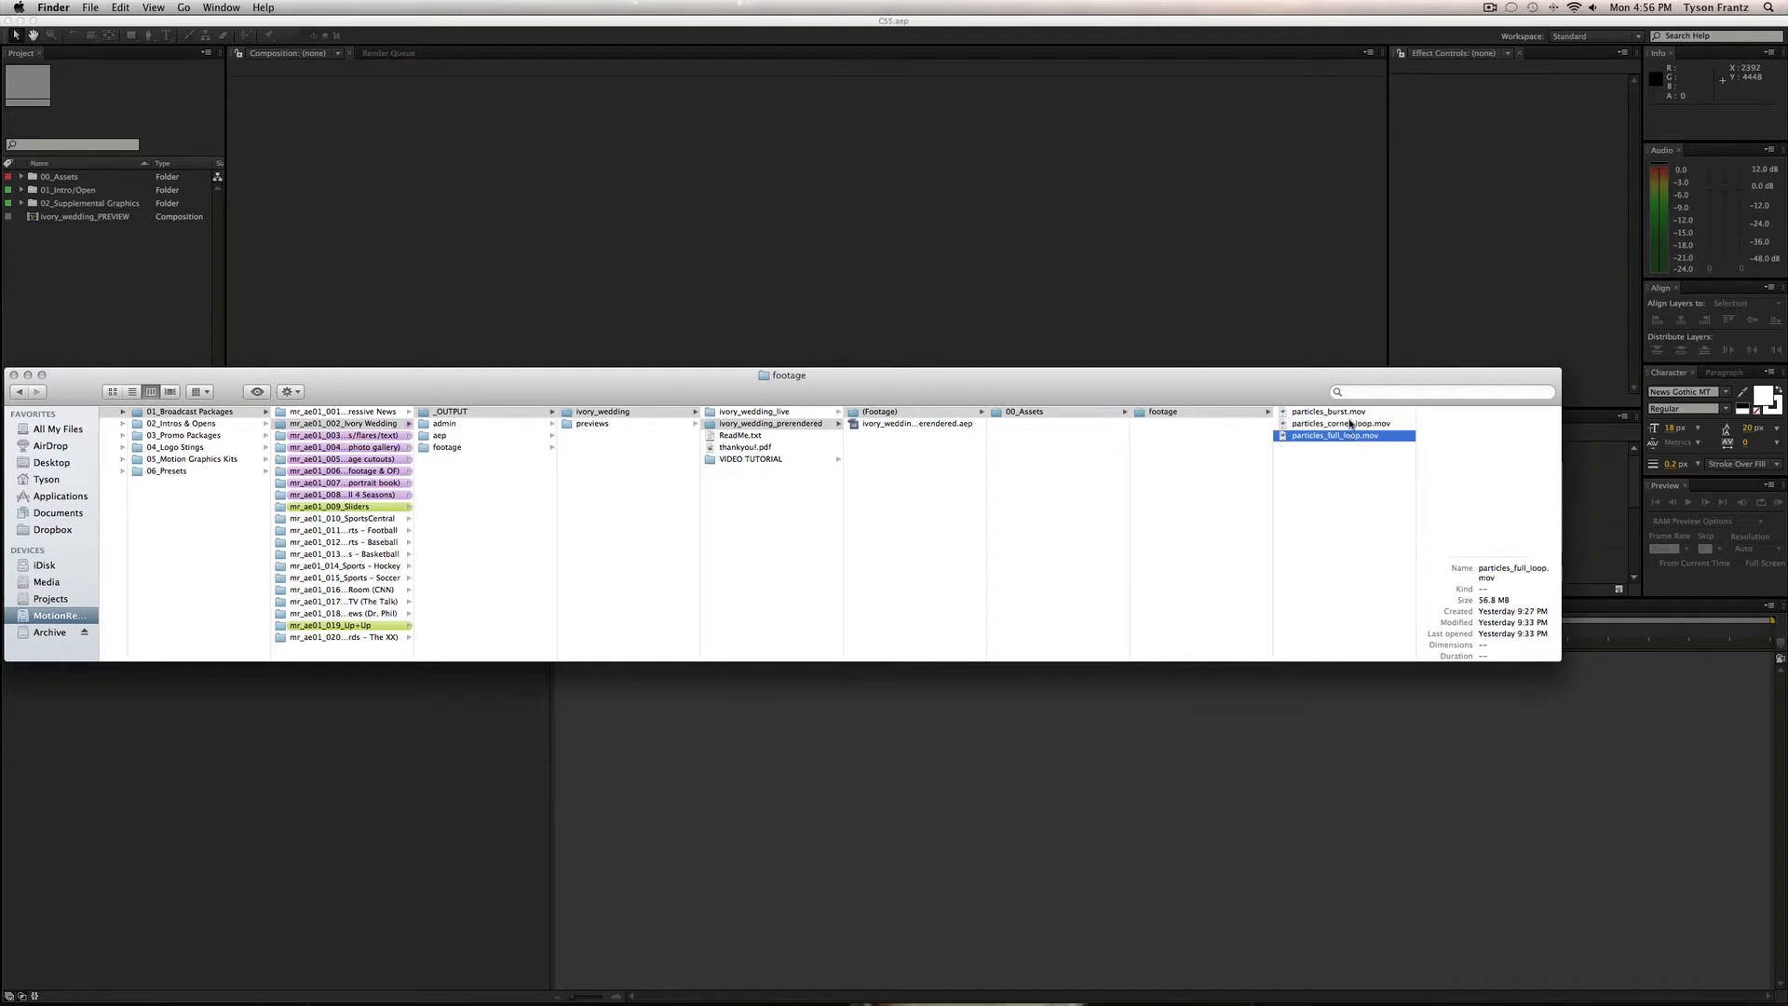
{"action": "left_click", "coordinate": [1488, 484]}
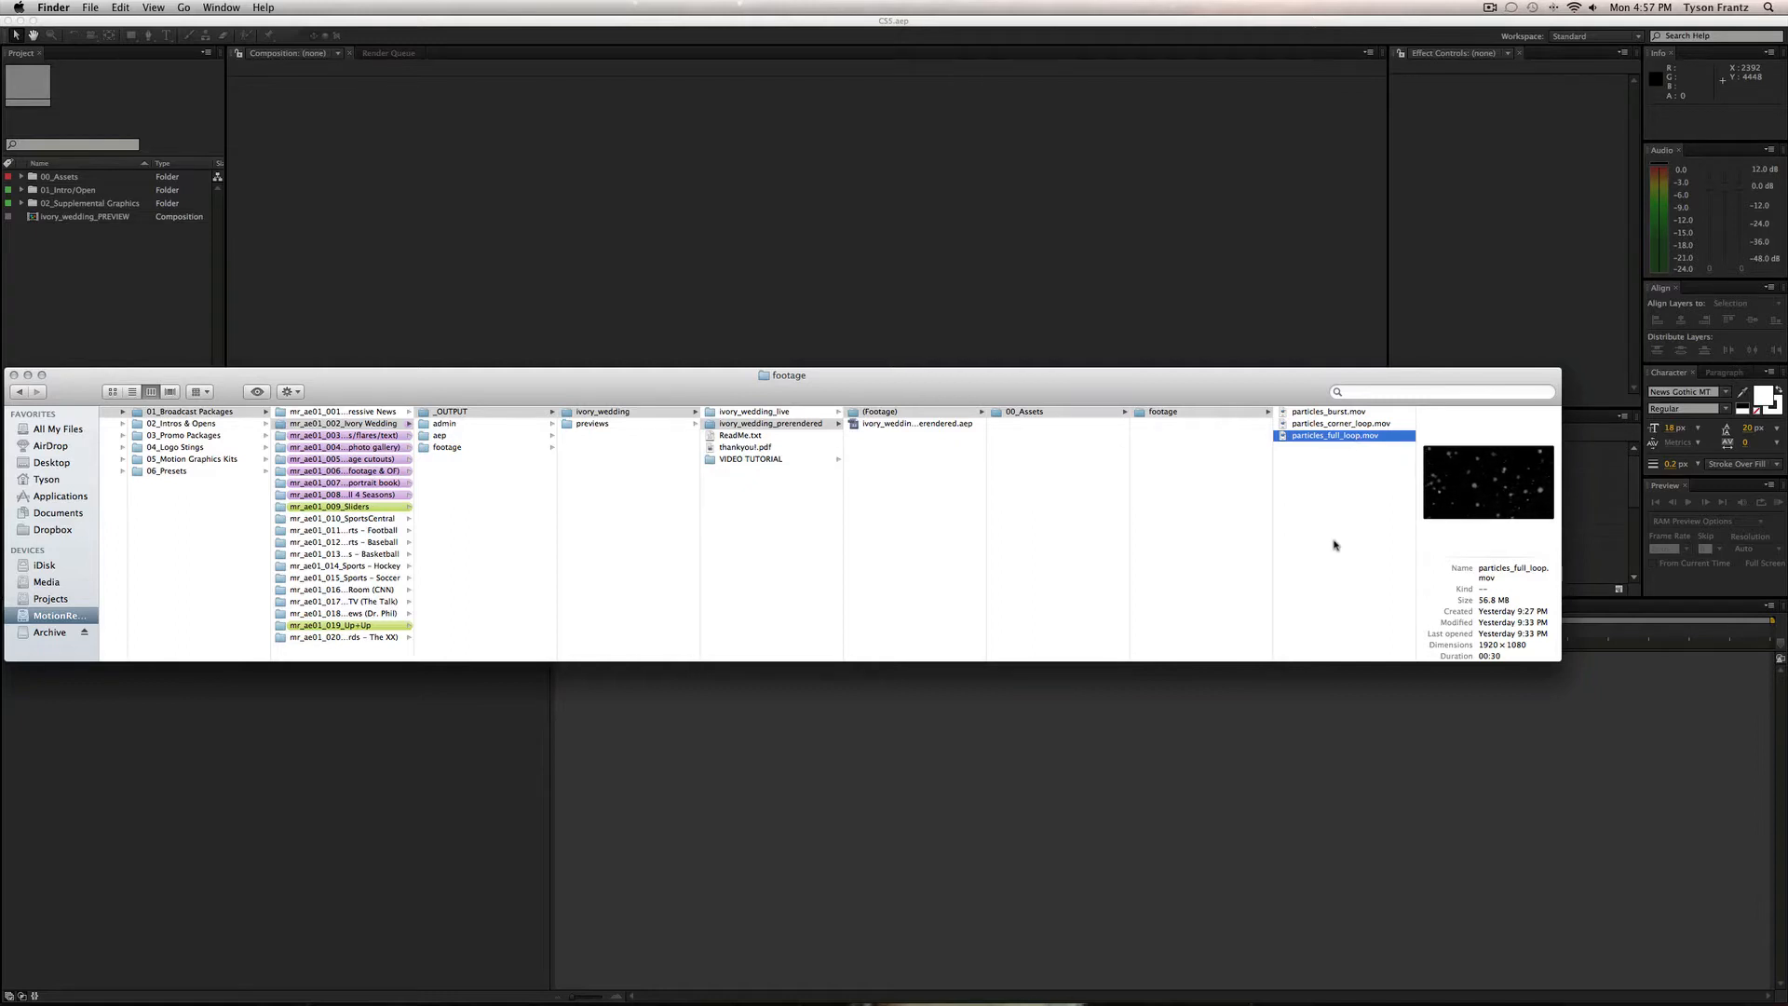
Go back up to the ivory_wedding_prerendered folder and bring After Effects forward.
{"action": "left_click", "coordinate": [1160, 480]}
{"action": "left_click", "coordinate": [1087, 476]}
{"action": "left_click", "coordinate": [959, 472]}
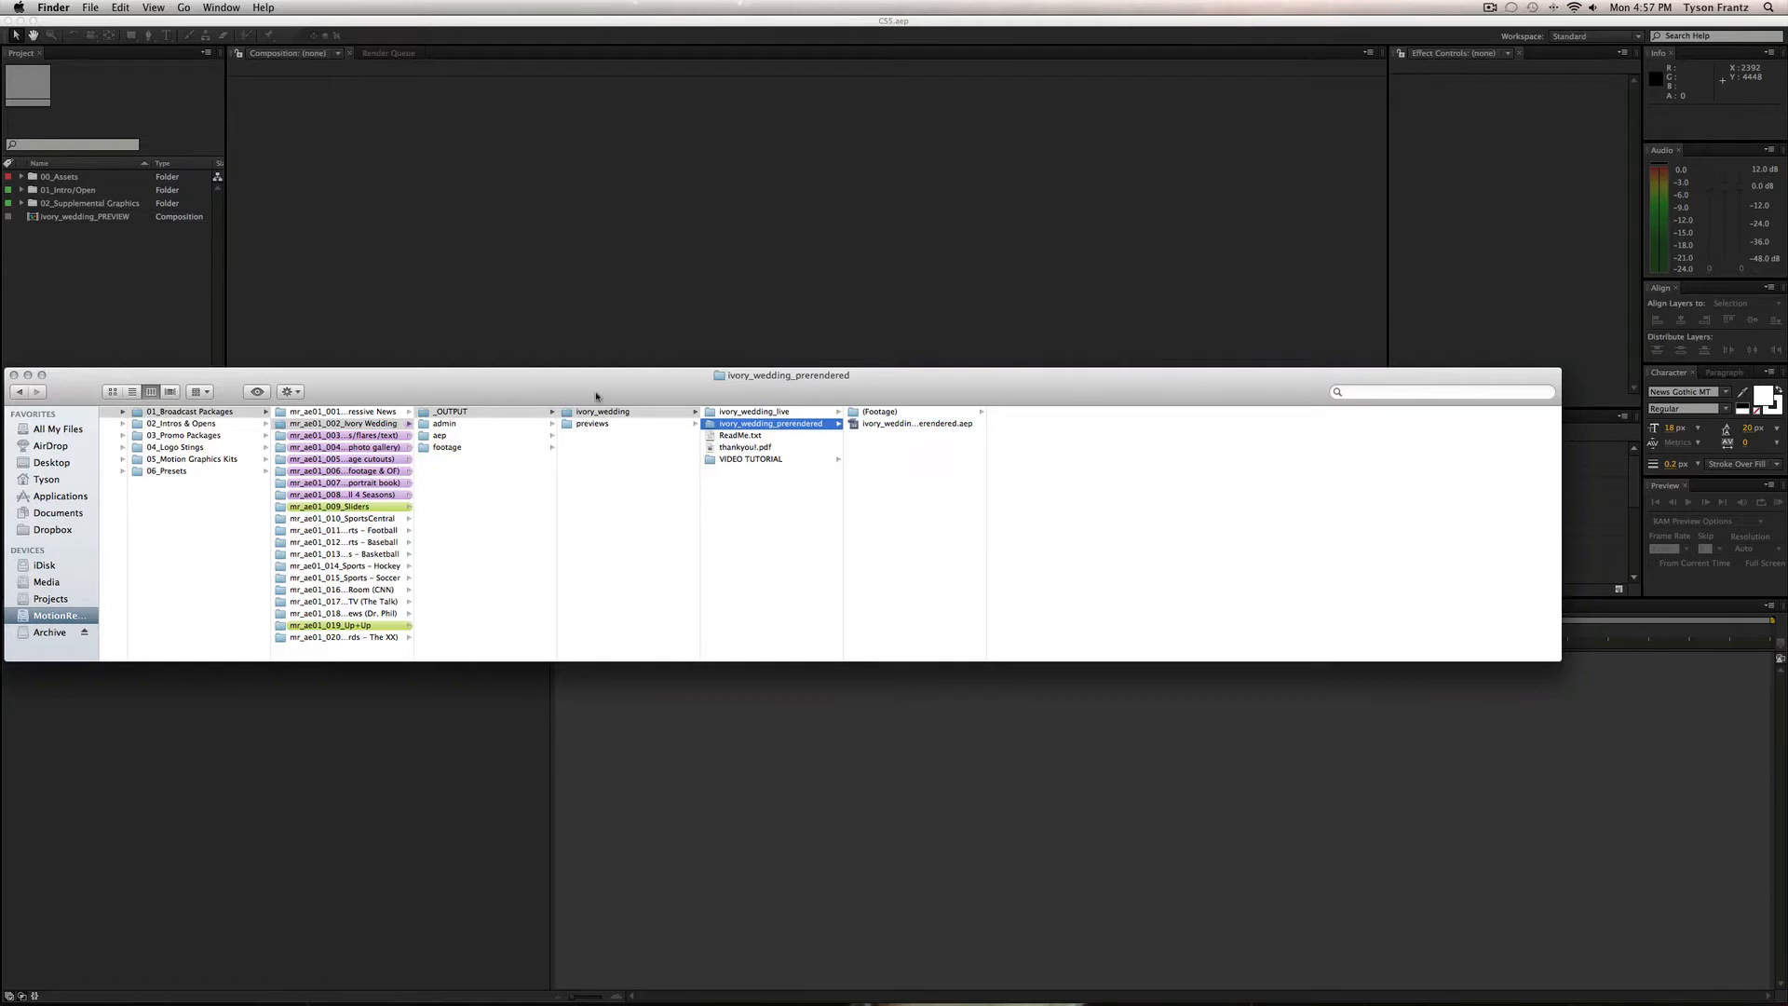
{"action": "left_click", "coordinate": [147, 307]}
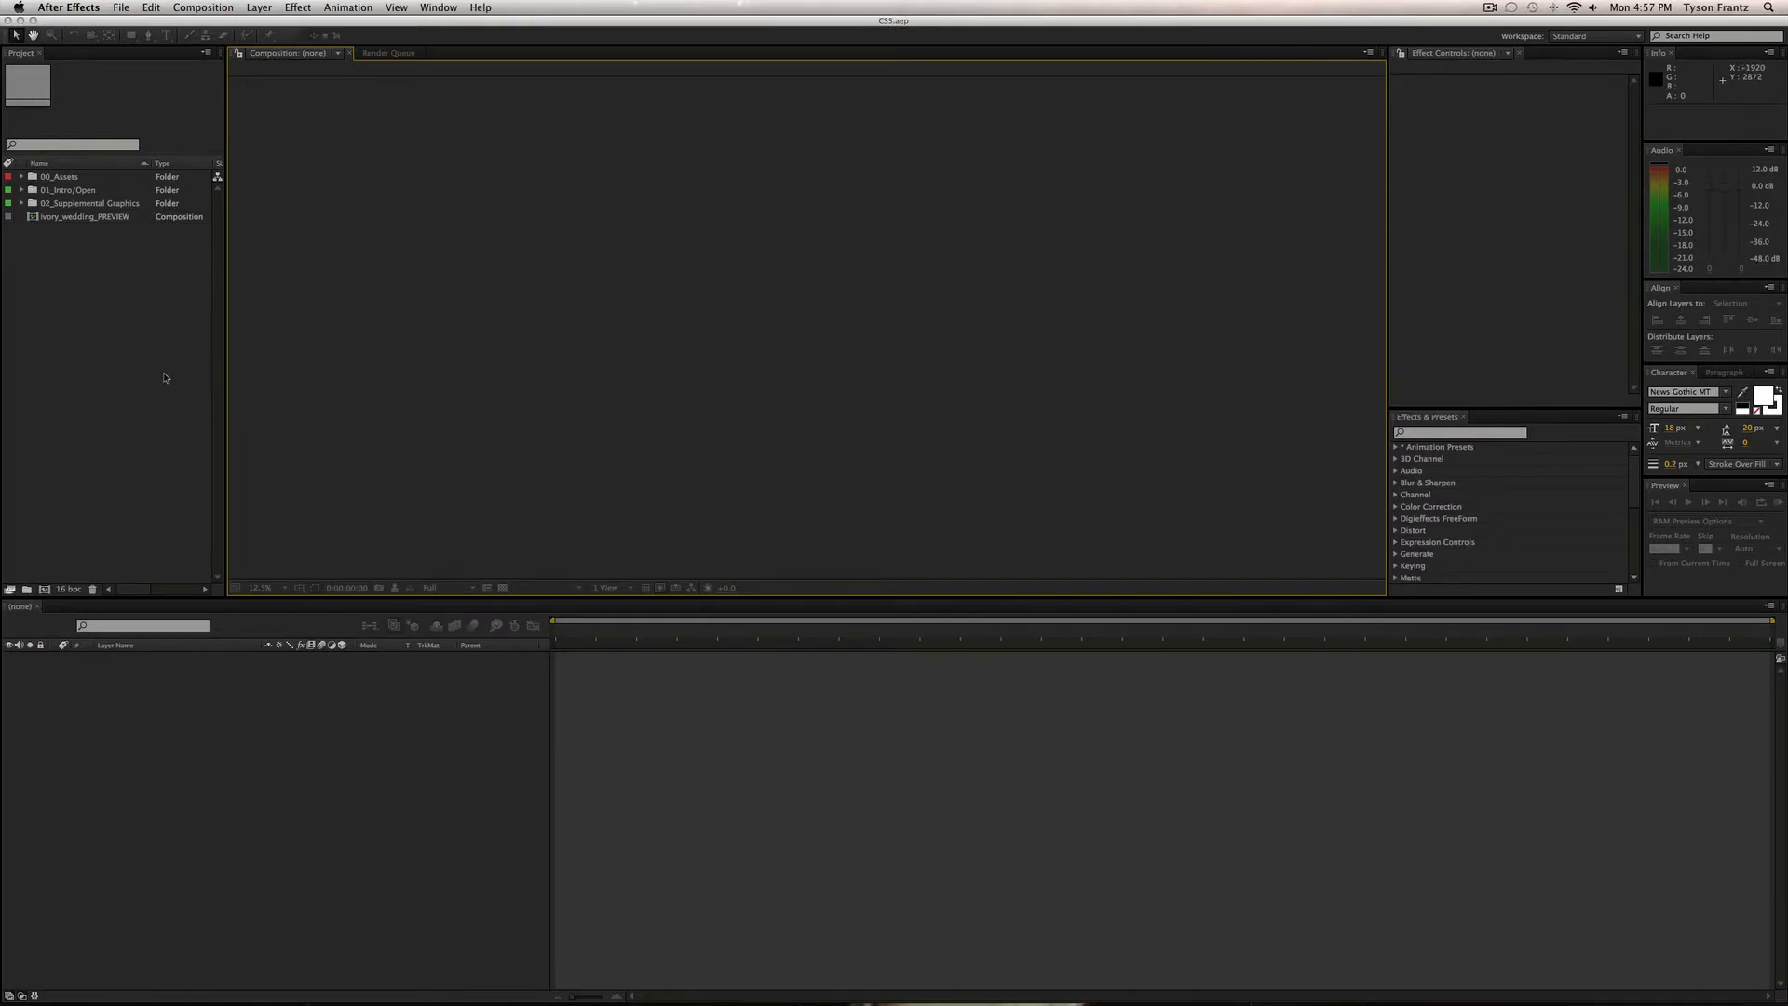
Open the ivory_wedding_PREVIEW comp, zoom its timeline out, then close it.
{"action": "left_click", "coordinate": [124, 316]}
{"action": "left_click", "coordinate": [62, 178]}
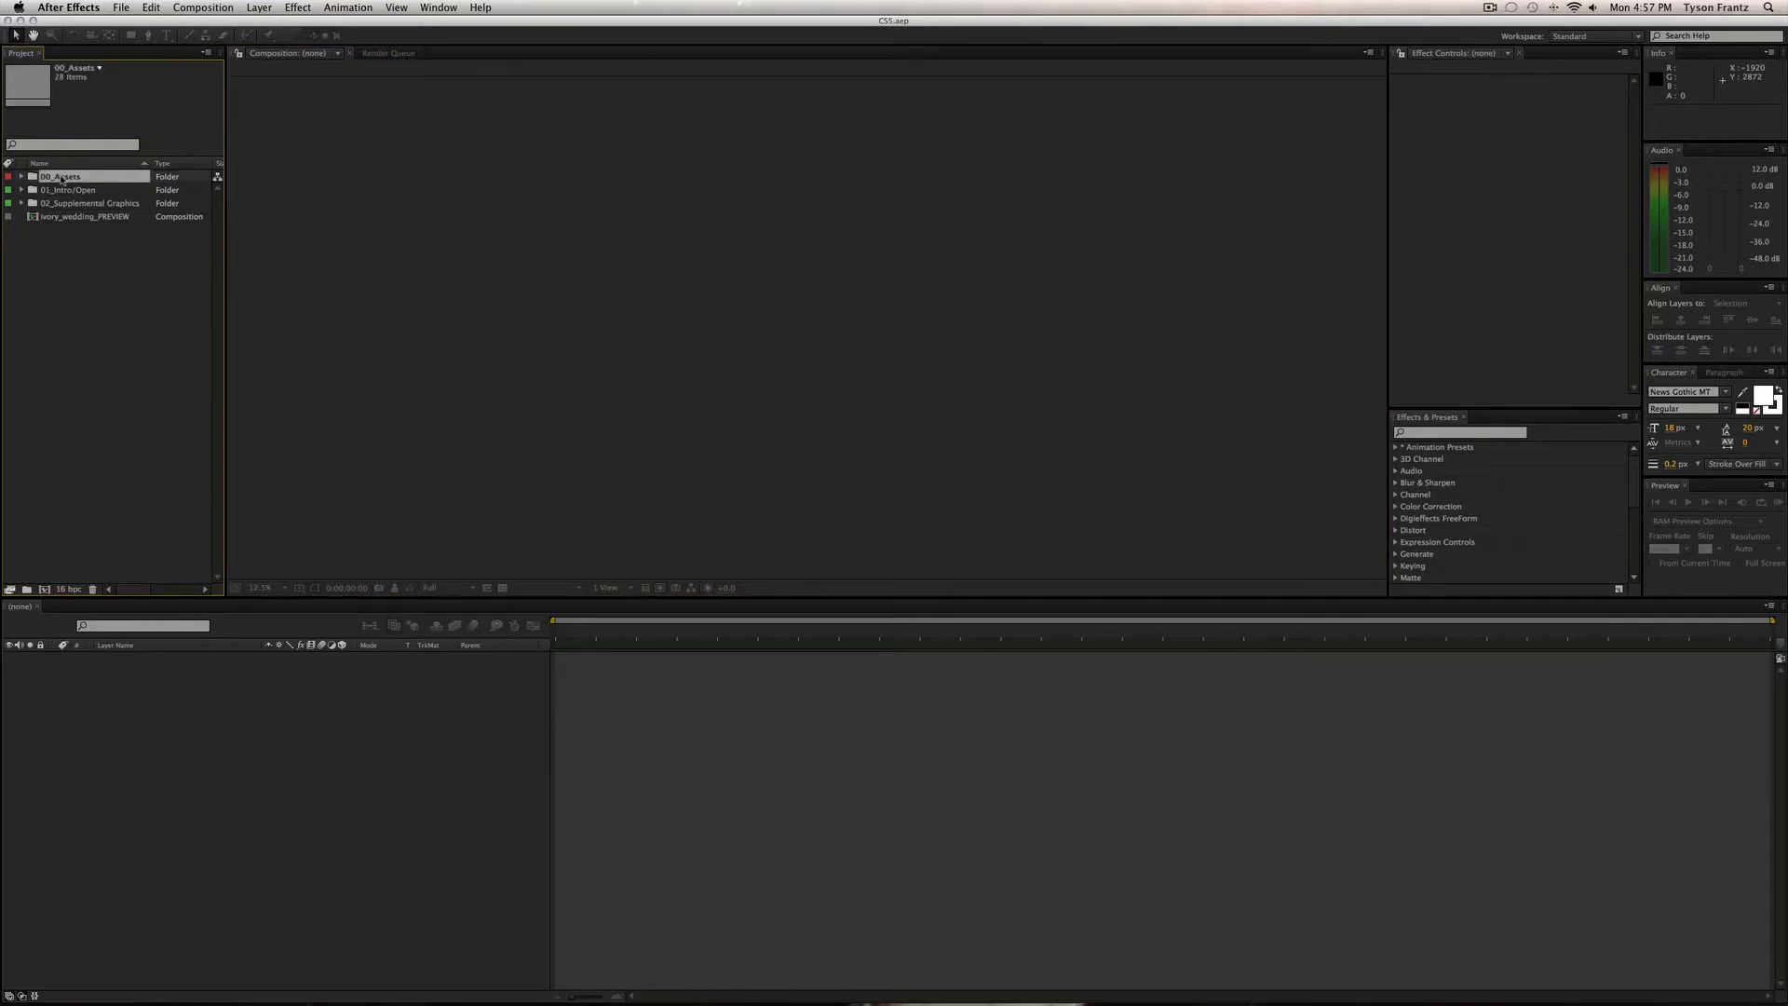
{"action": "left_click", "coordinate": [82, 220]}
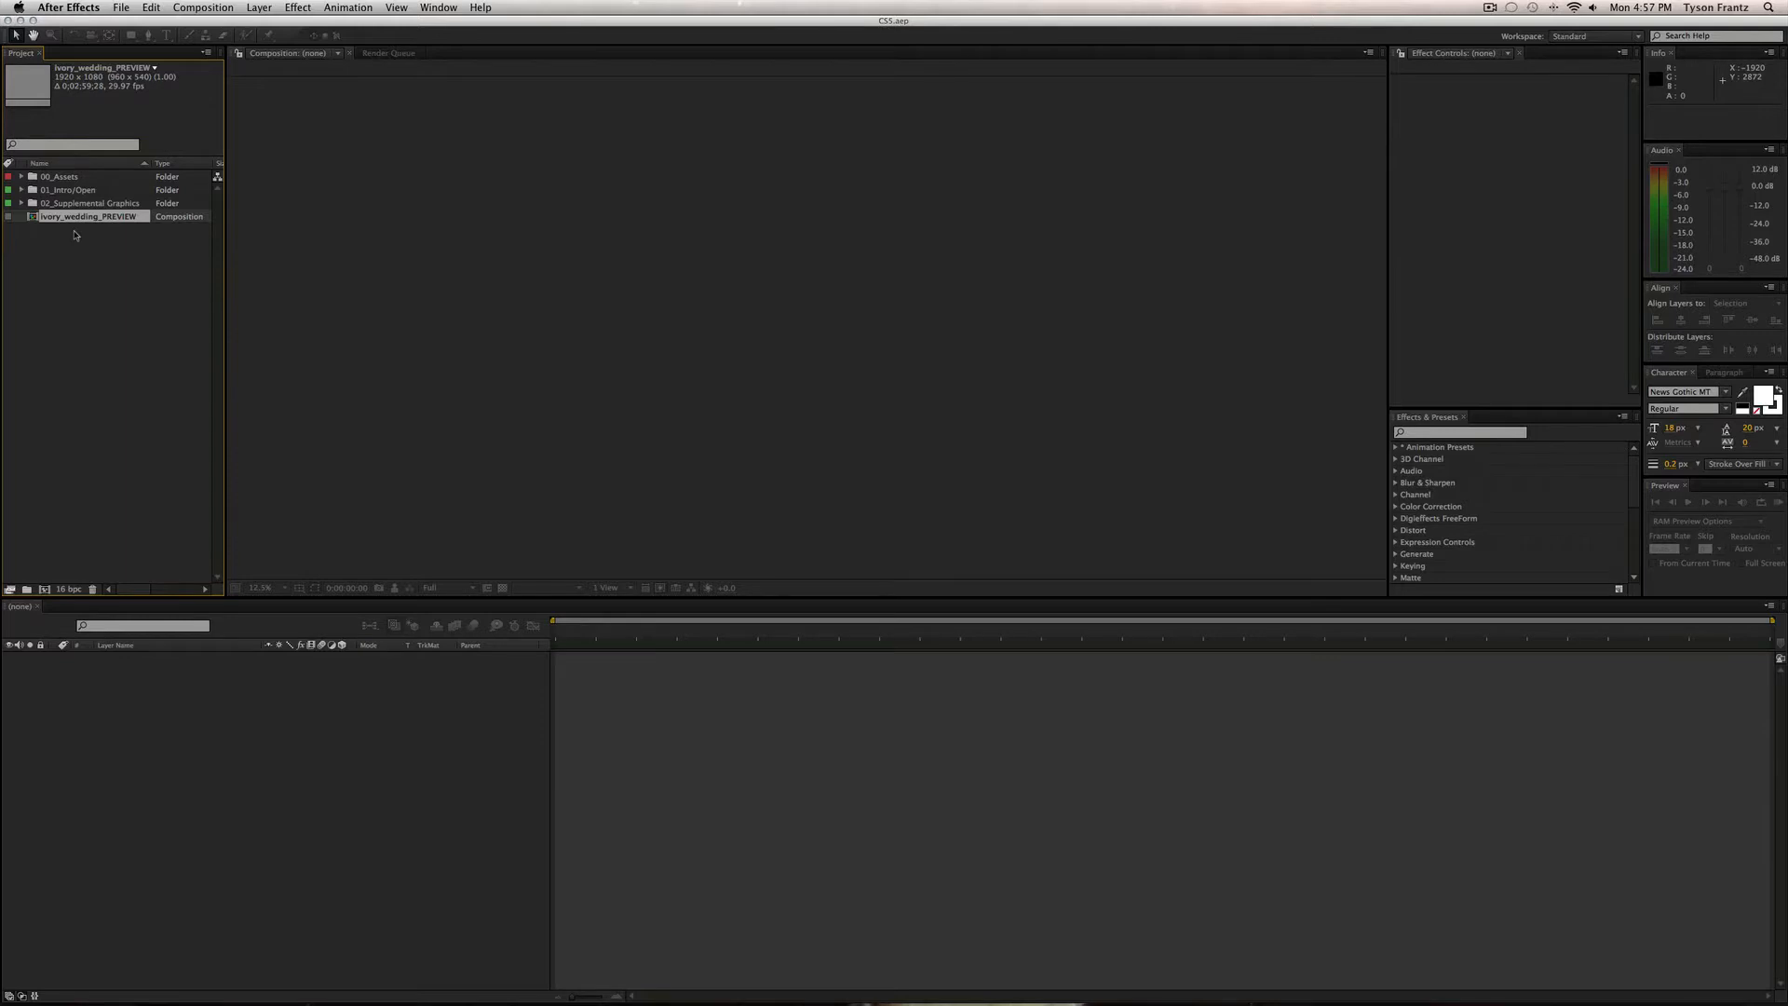
{"action": "double_click", "coordinate": [85, 217]}
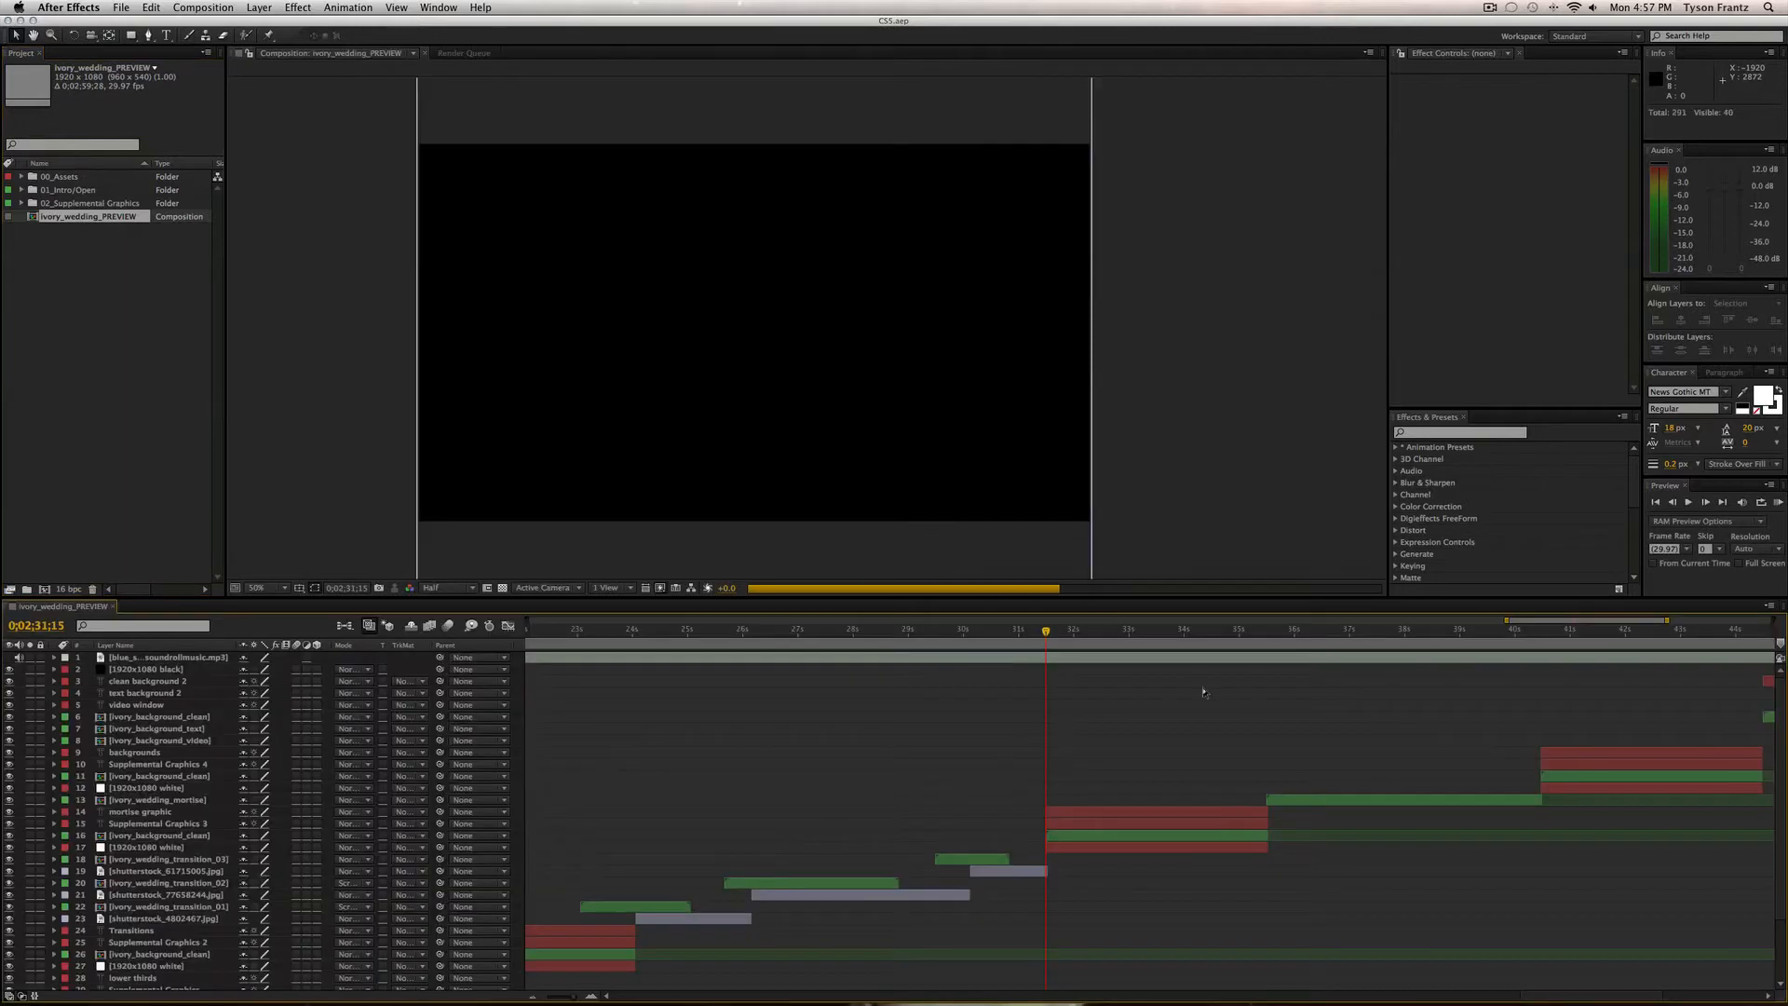
{"action": "key", "text": "minus"}
{"action": "key", "text": "minus"}
{"action": "key", "text": "minus"}
{"action": "key", "text": "minus"}
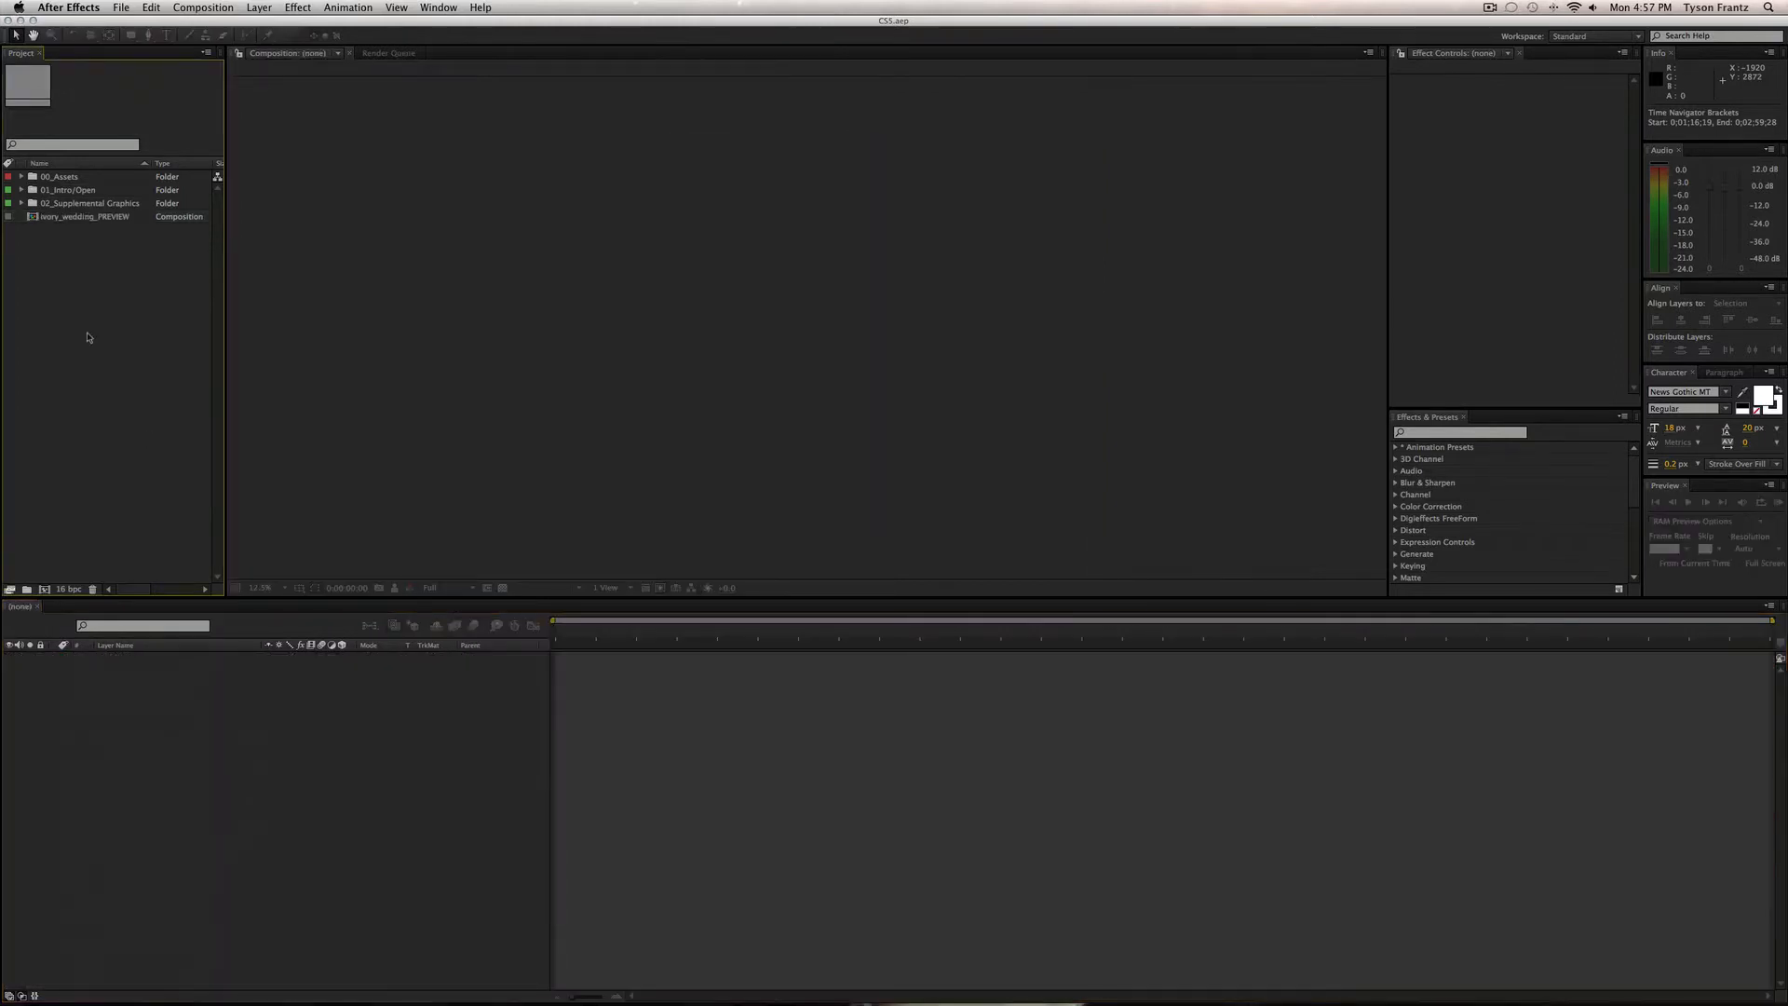
{"action": "left_click", "coordinate": [95, 217]}
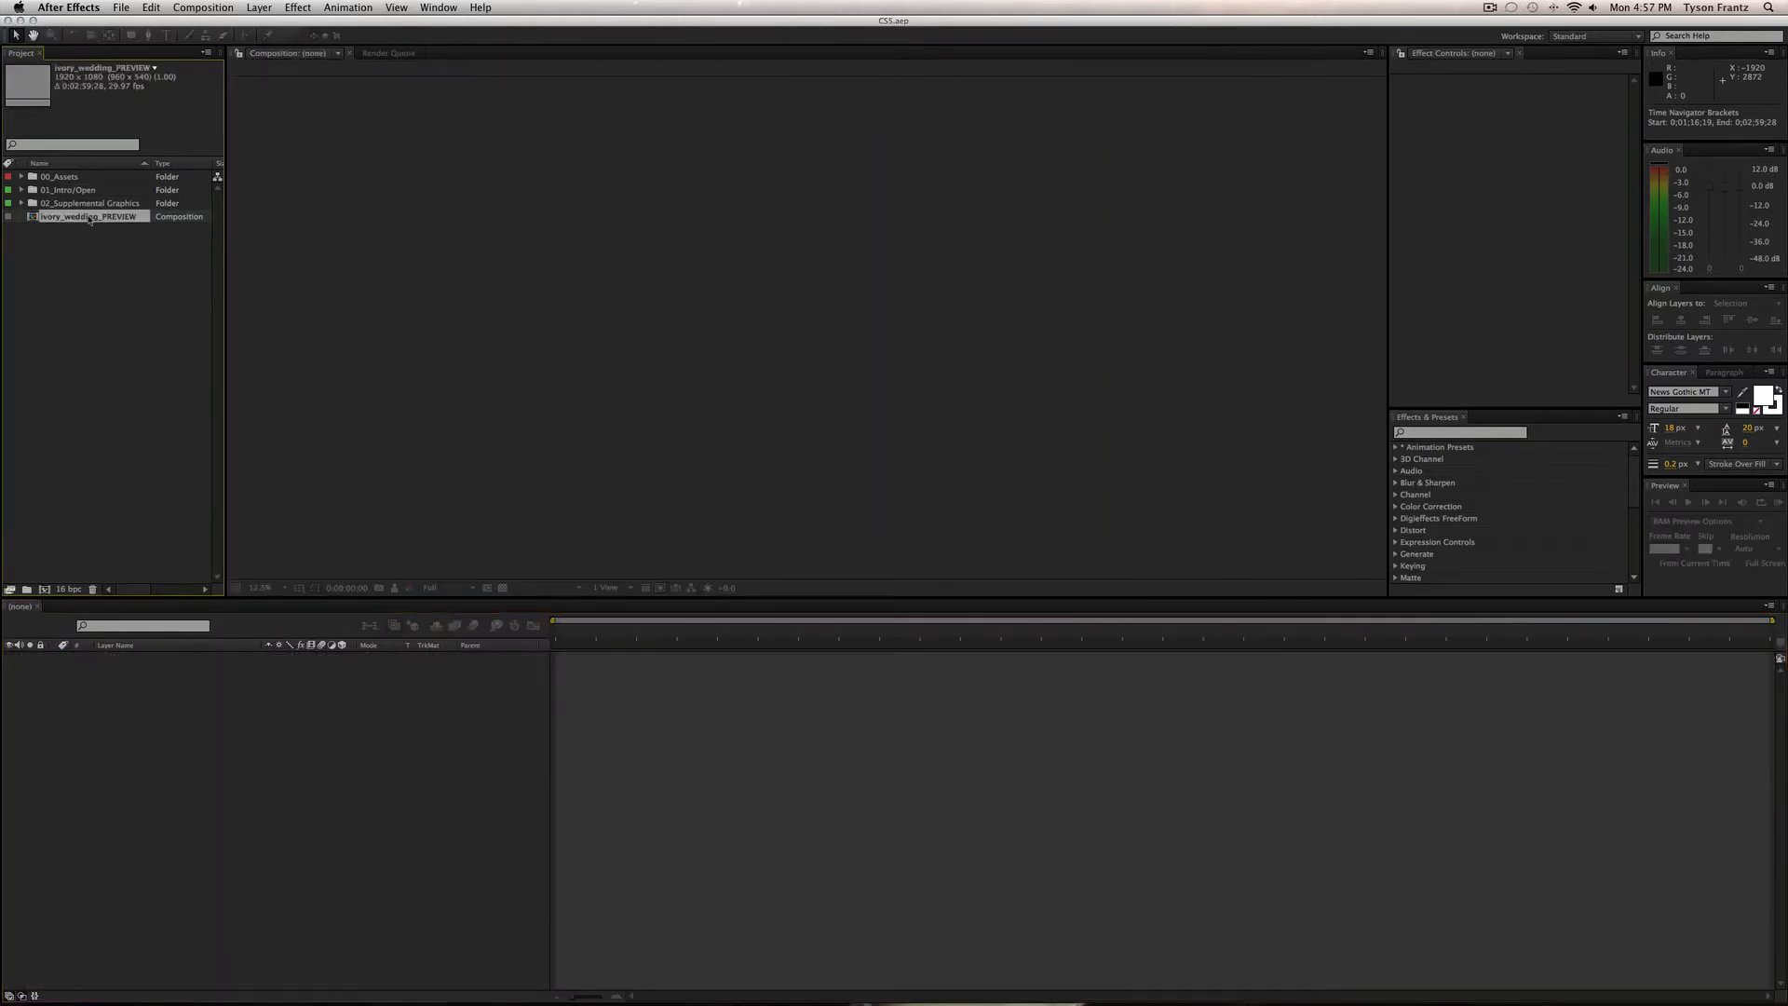
Look through the top-level project folders, briefly expanding and collapsing 00_Assets.
{"action": "left_click", "coordinate": [104, 271]}
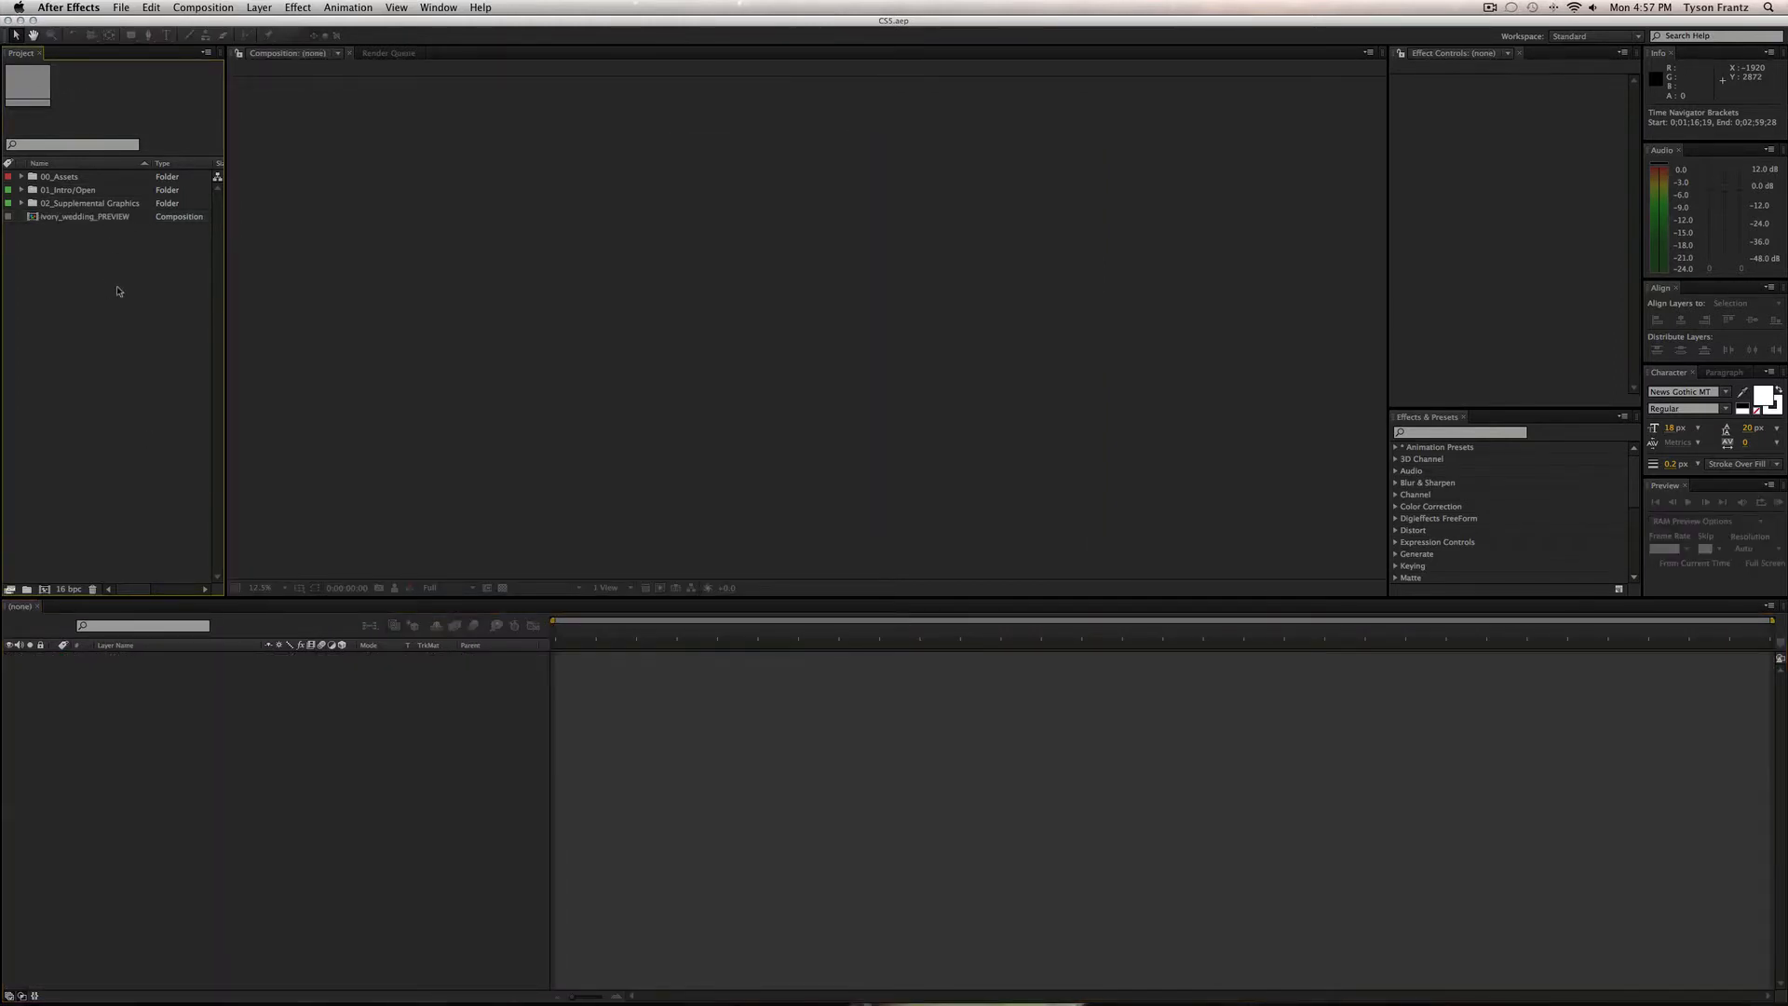
{"action": "left_click", "coordinate": [62, 178]}
{"action": "left_click", "coordinate": [64, 190]}
{"action": "left_click", "coordinate": [66, 203]}
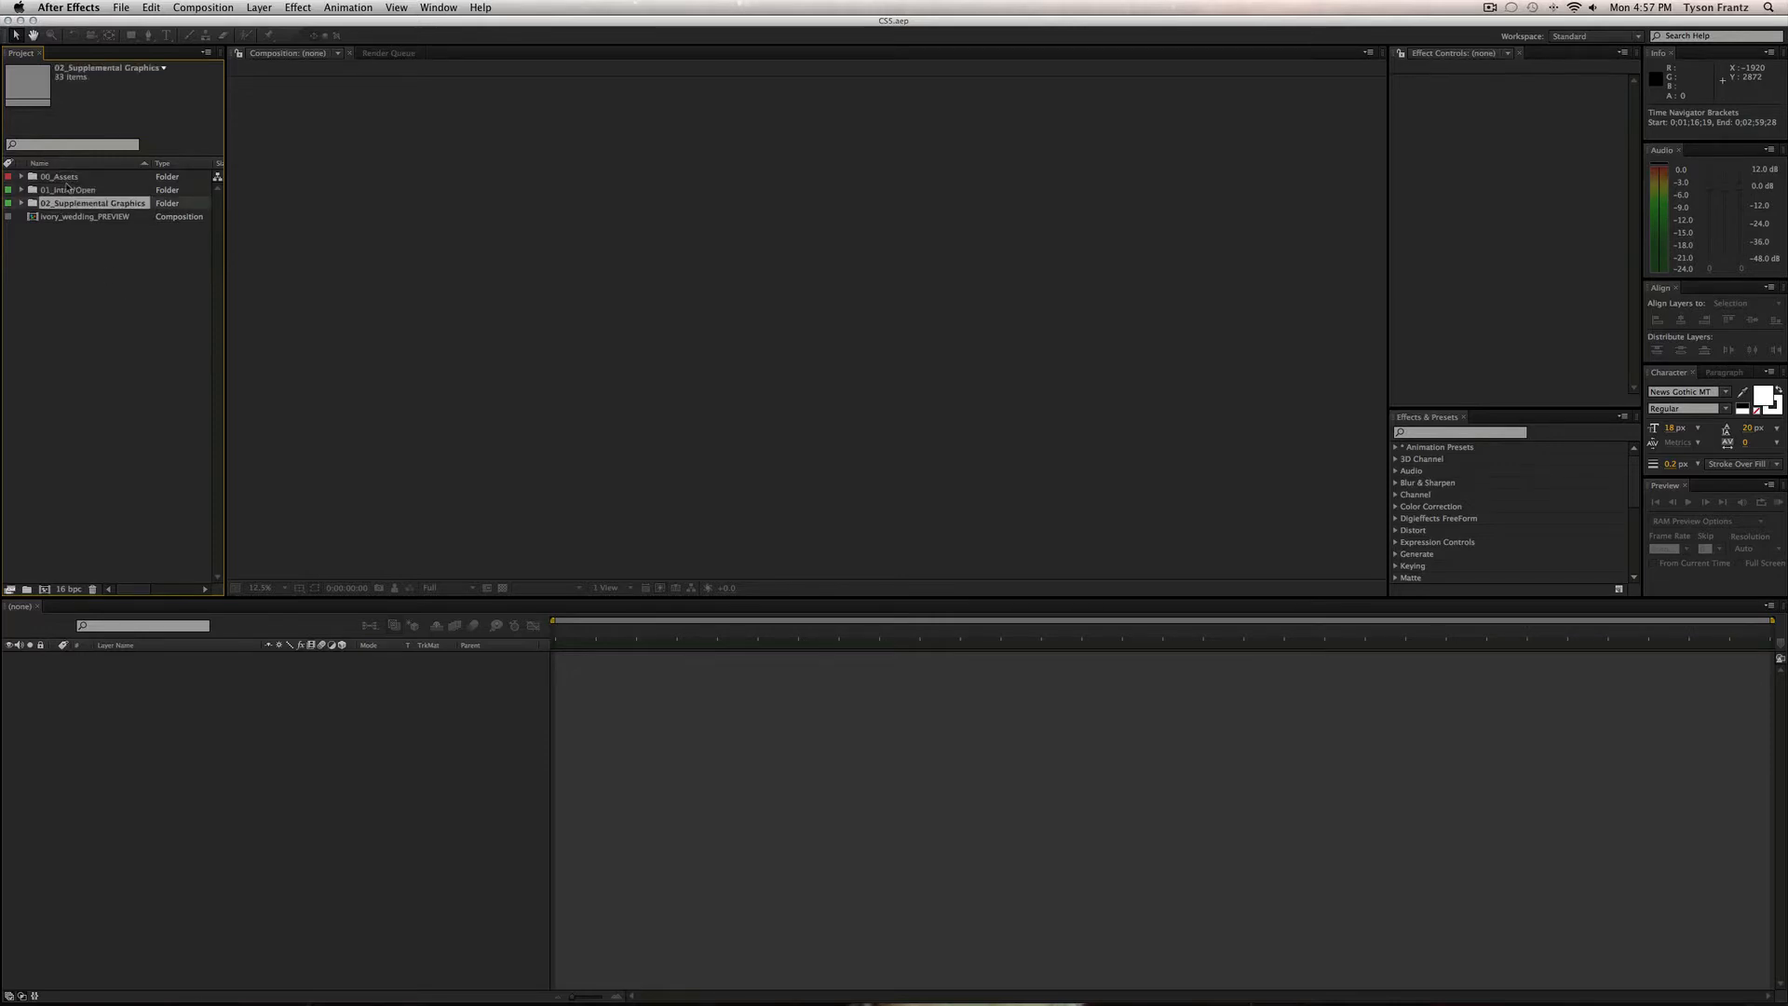
{"action": "left_click", "coordinate": [59, 177]}
{"action": "left_click", "coordinate": [21, 177]}
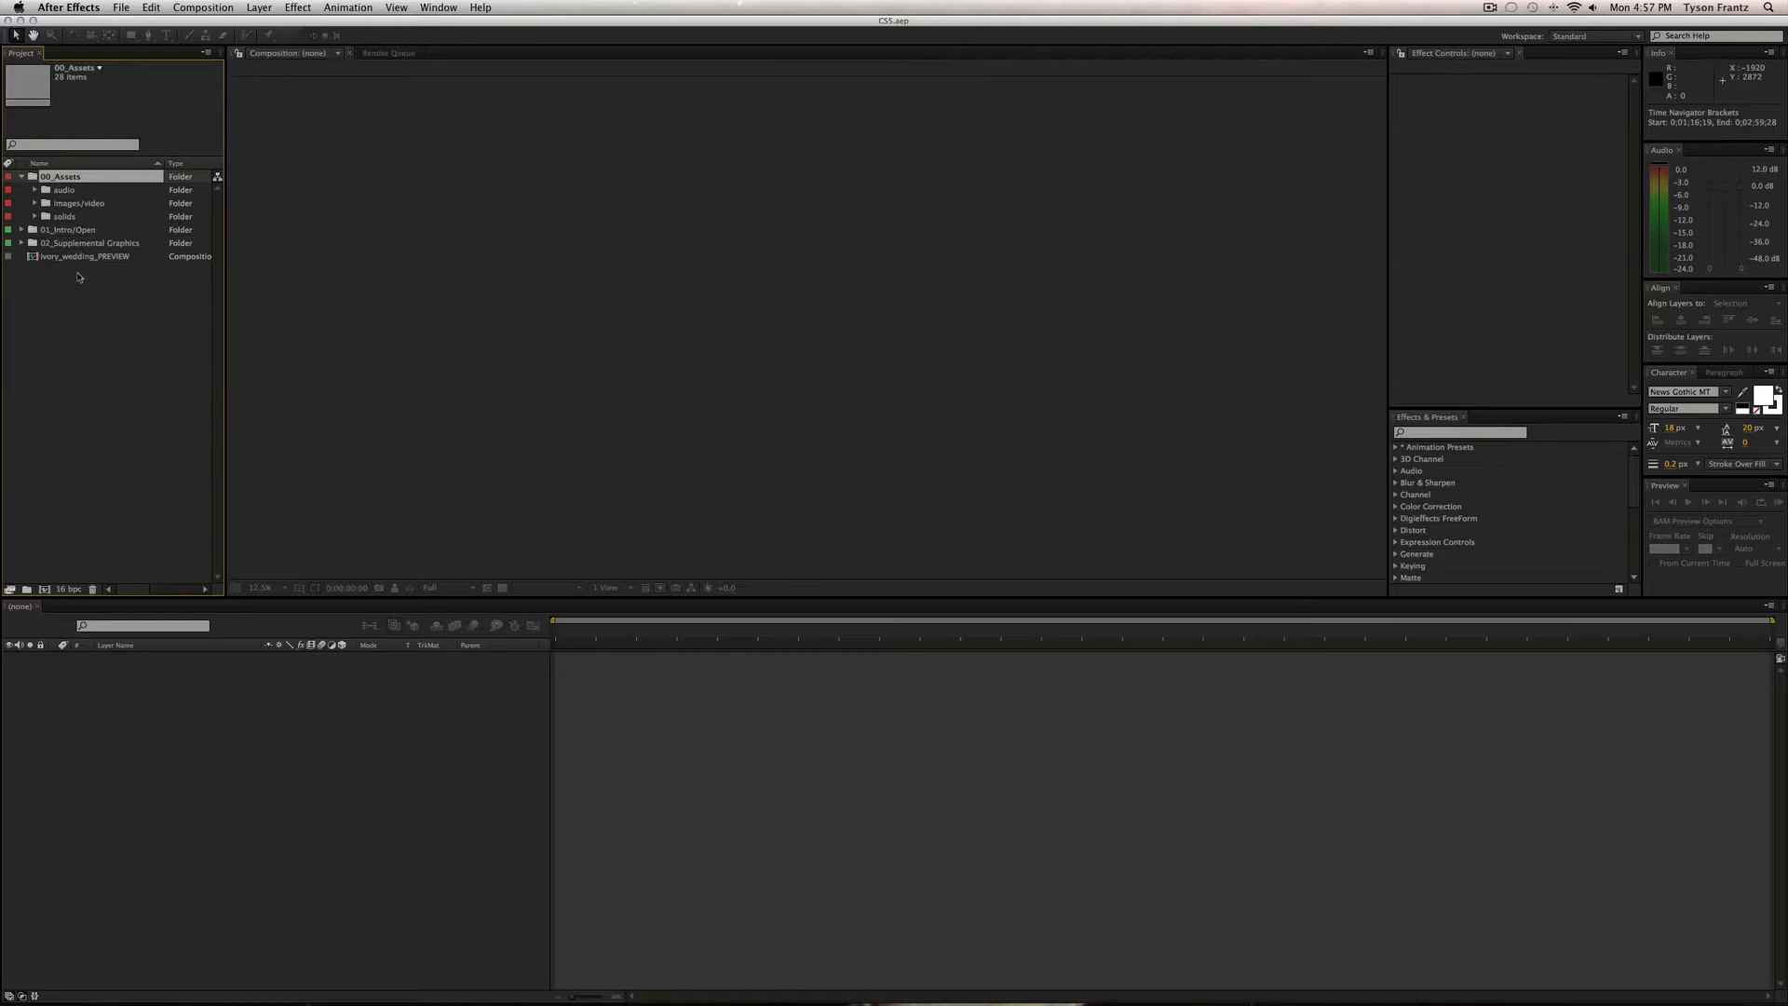
{"action": "left_click", "coordinate": [46, 232]}
{"action": "left_click", "coordinate": [112, 337]}
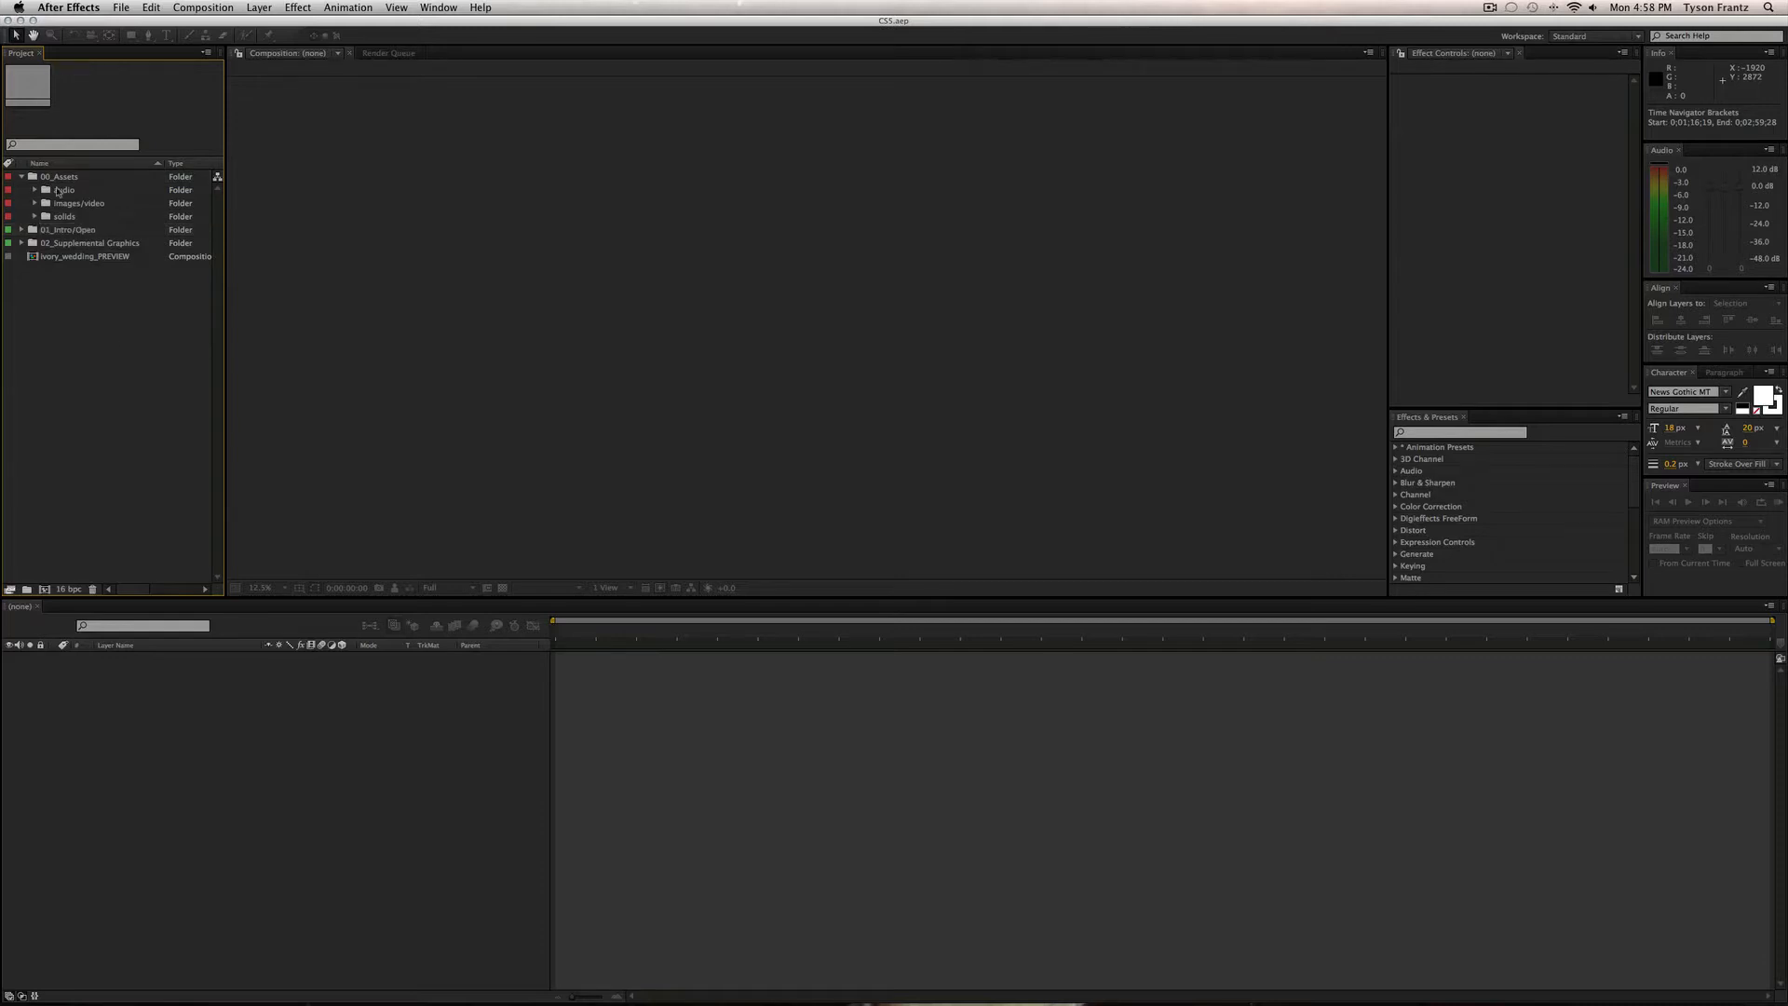
{"action": "left_click", "coordinate": [21, 176]}
Expand 01_Intro/Open, review its step1–step6 folders, and widen the Name column.
{"action": "left_click", "coordinate": [66, 190]}
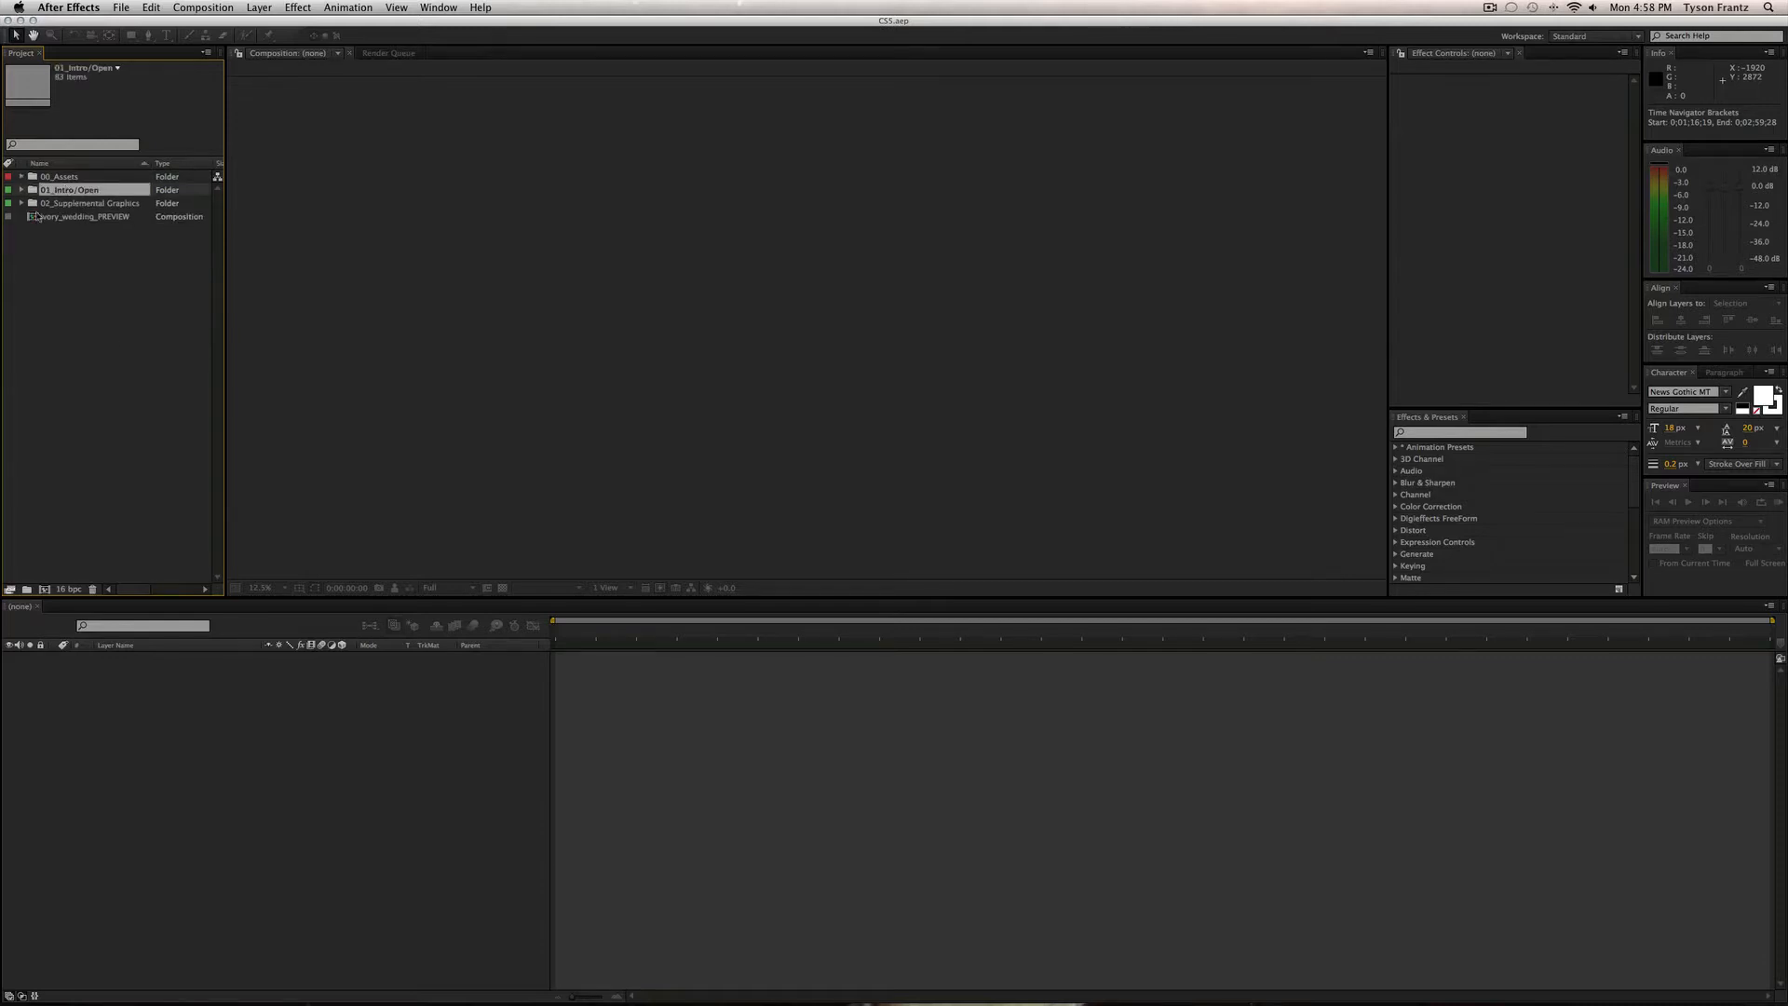
{"action": "left_click", "coordinate": [21, 191]}
{"action": "left_click", "coordinate": [104, 419]}
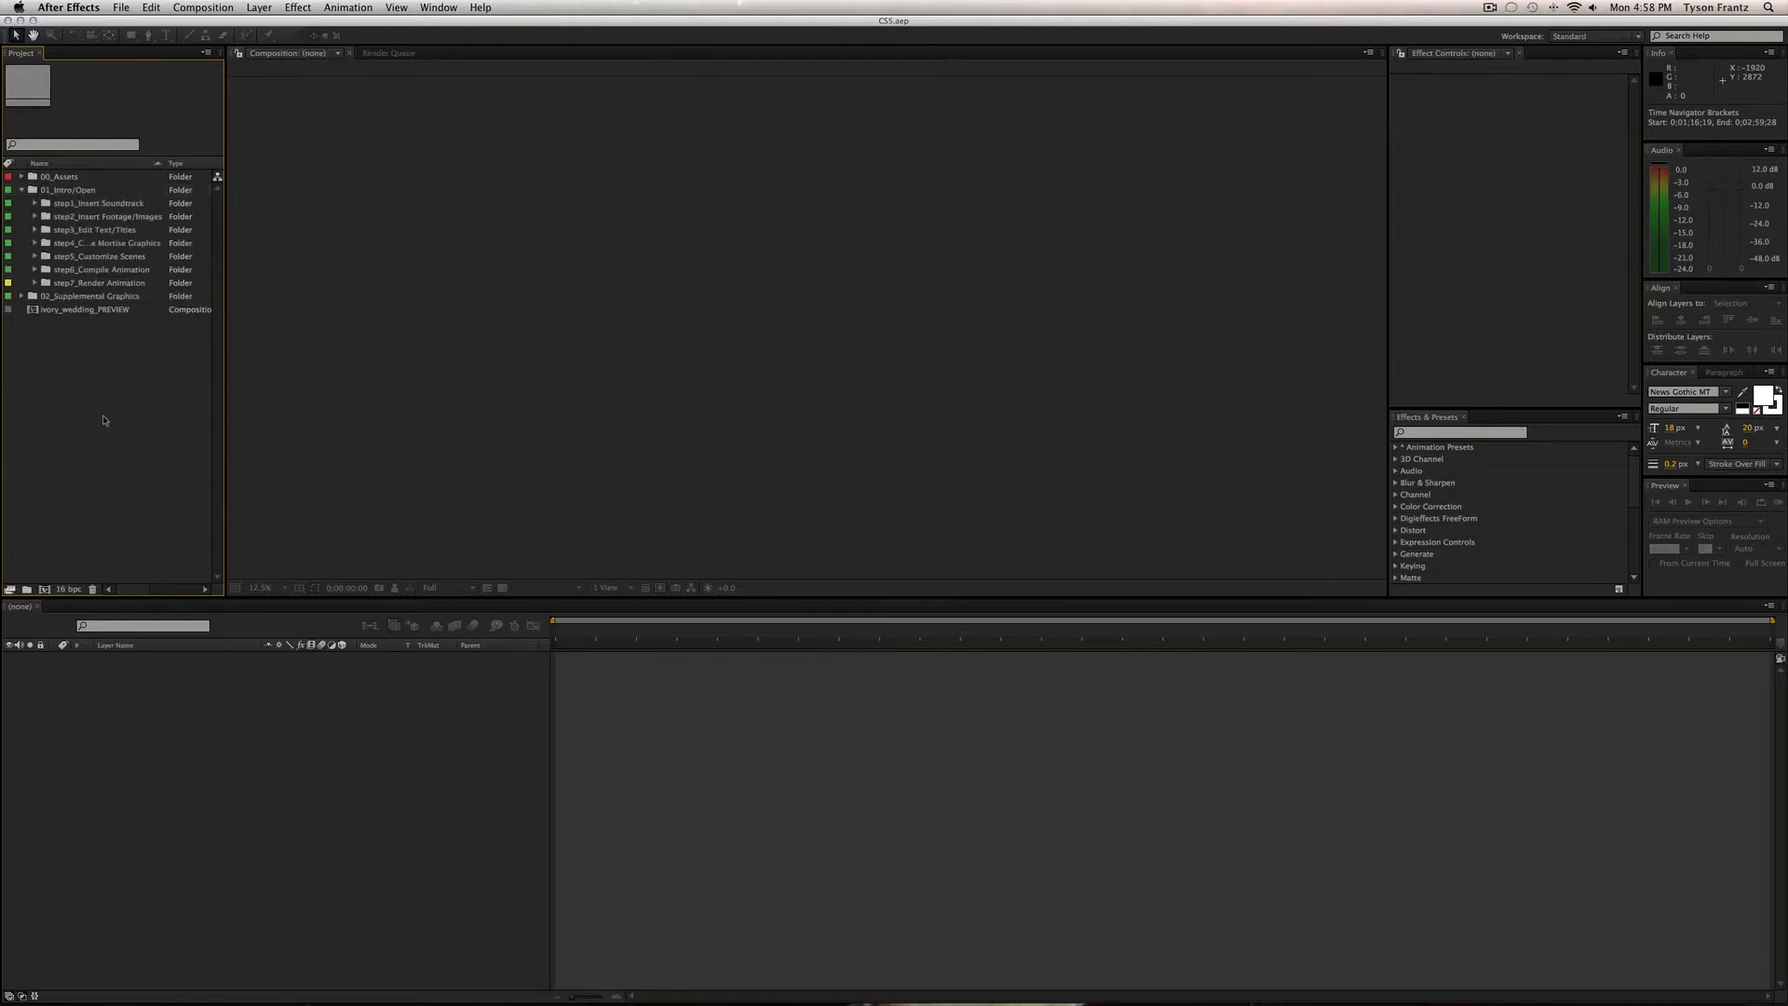
{"action": "left_click", "coordinate": [96, 203]}
{"action": "left_click", "coordinate": [95, 217]}
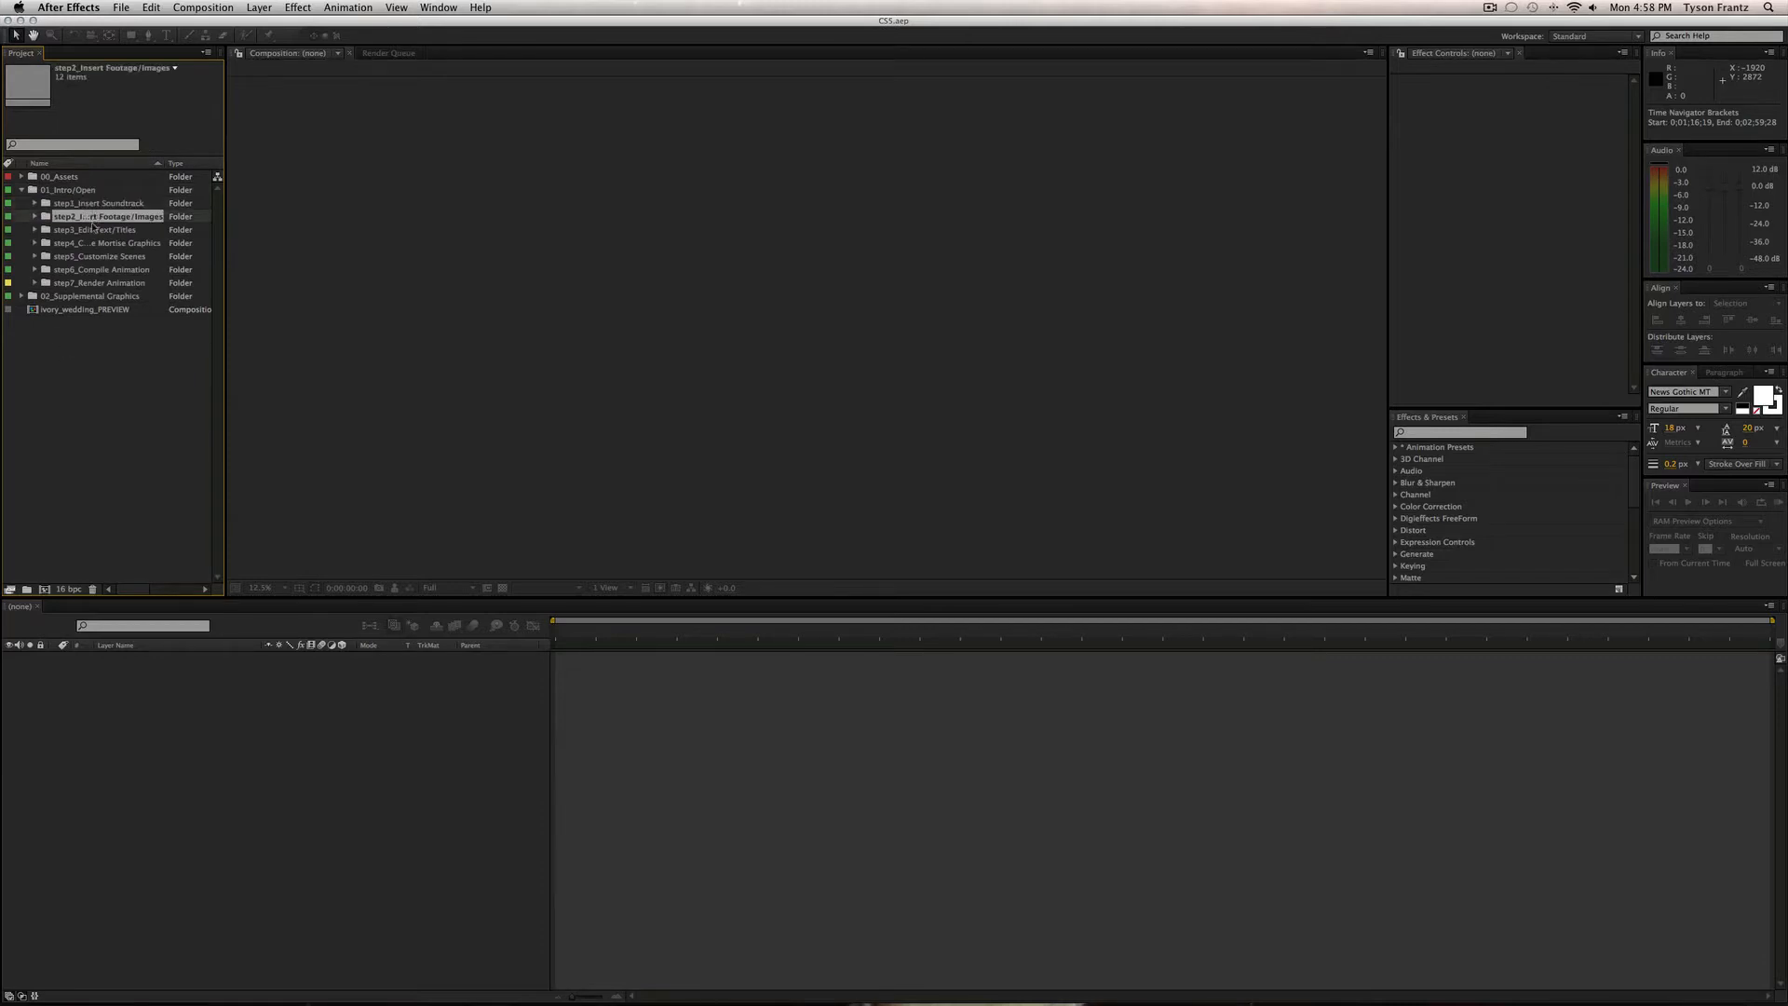
{"action": "left_click", "coordinate": [93, 230]}
{"action": "left_click", "coordinate": [92, 244]}
{"action": "left_click", "coordinate": [92, 257]}
{"action": "left_click", "coordinate": [92, 269]}
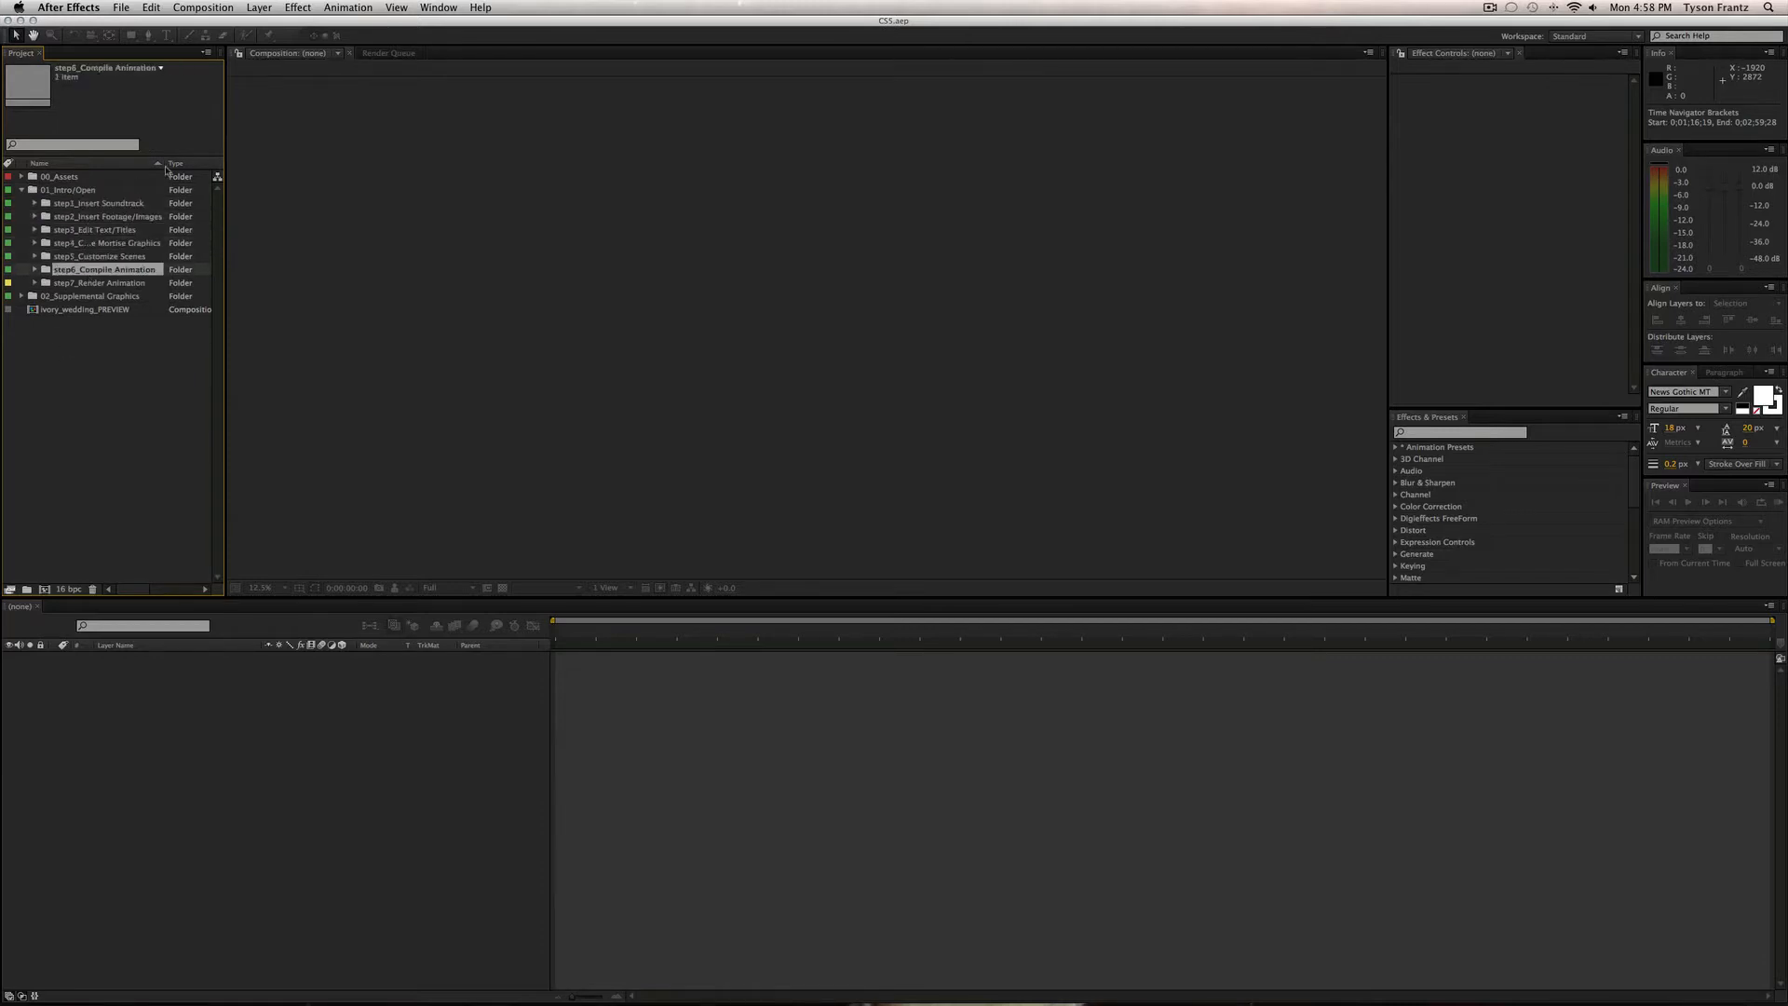
{"action": "left_click_drag", "start_coordinate": [165, 163], "coordinate": [188, 163]}
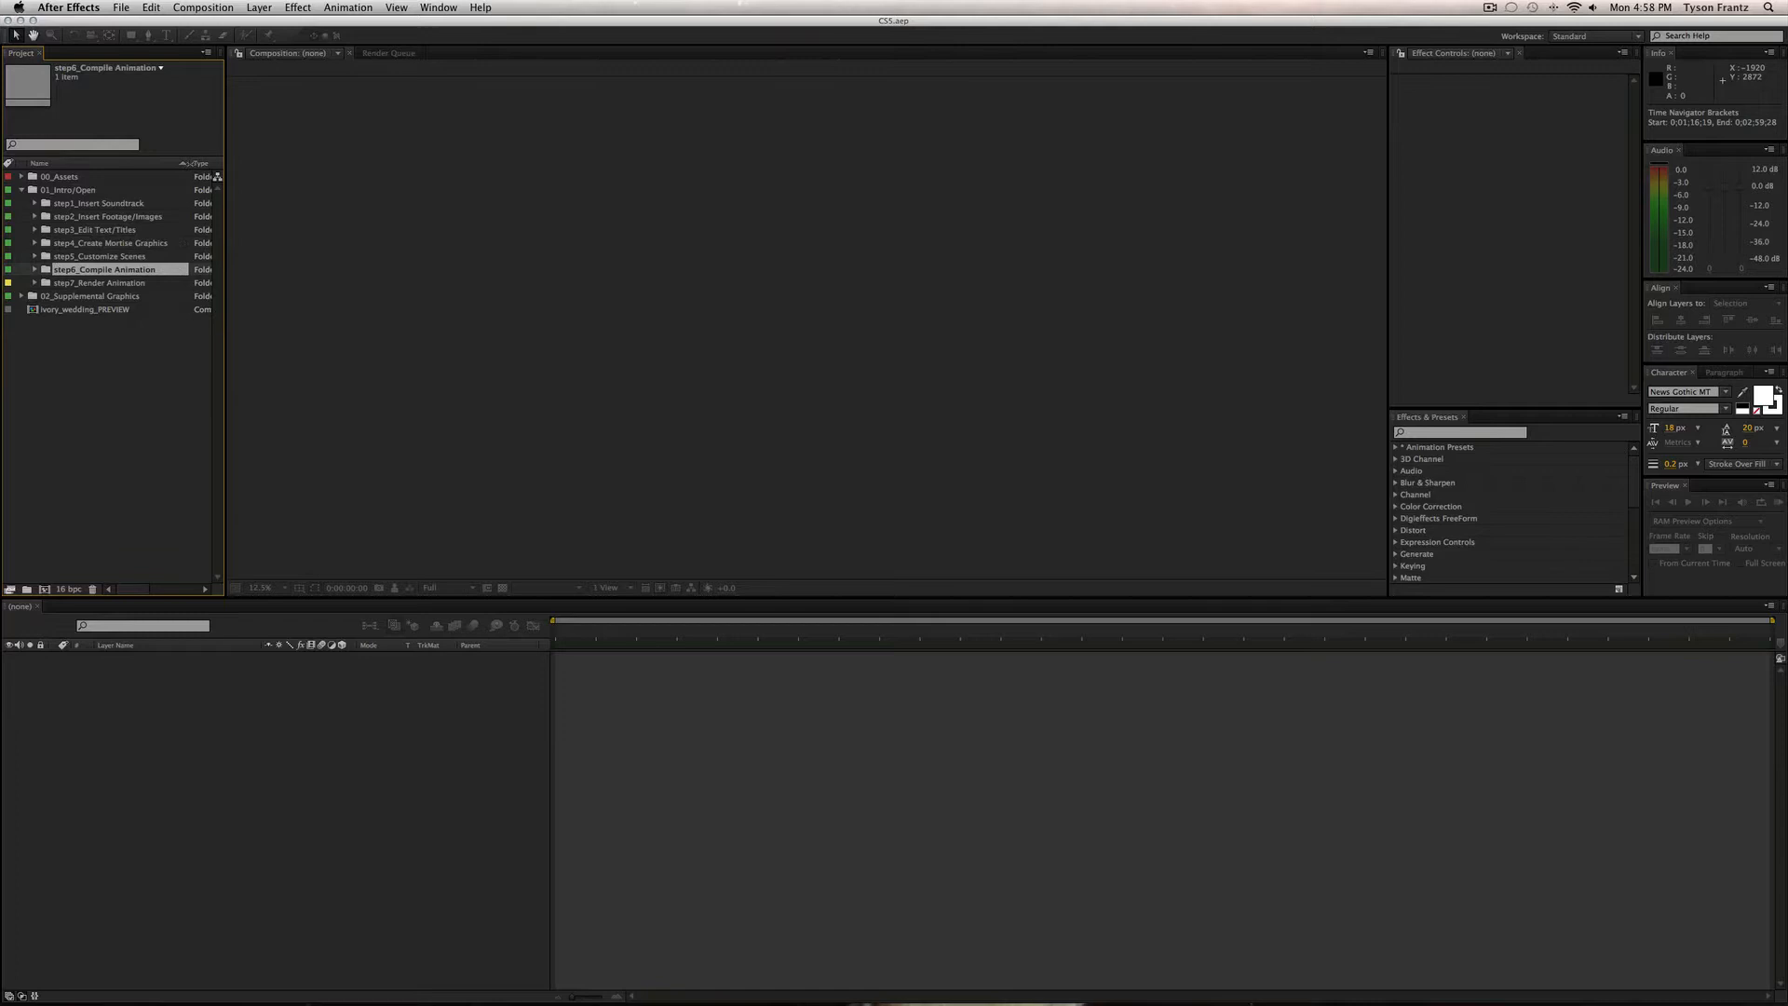
{"action": "left_click", "coordinate": [144, 358]}
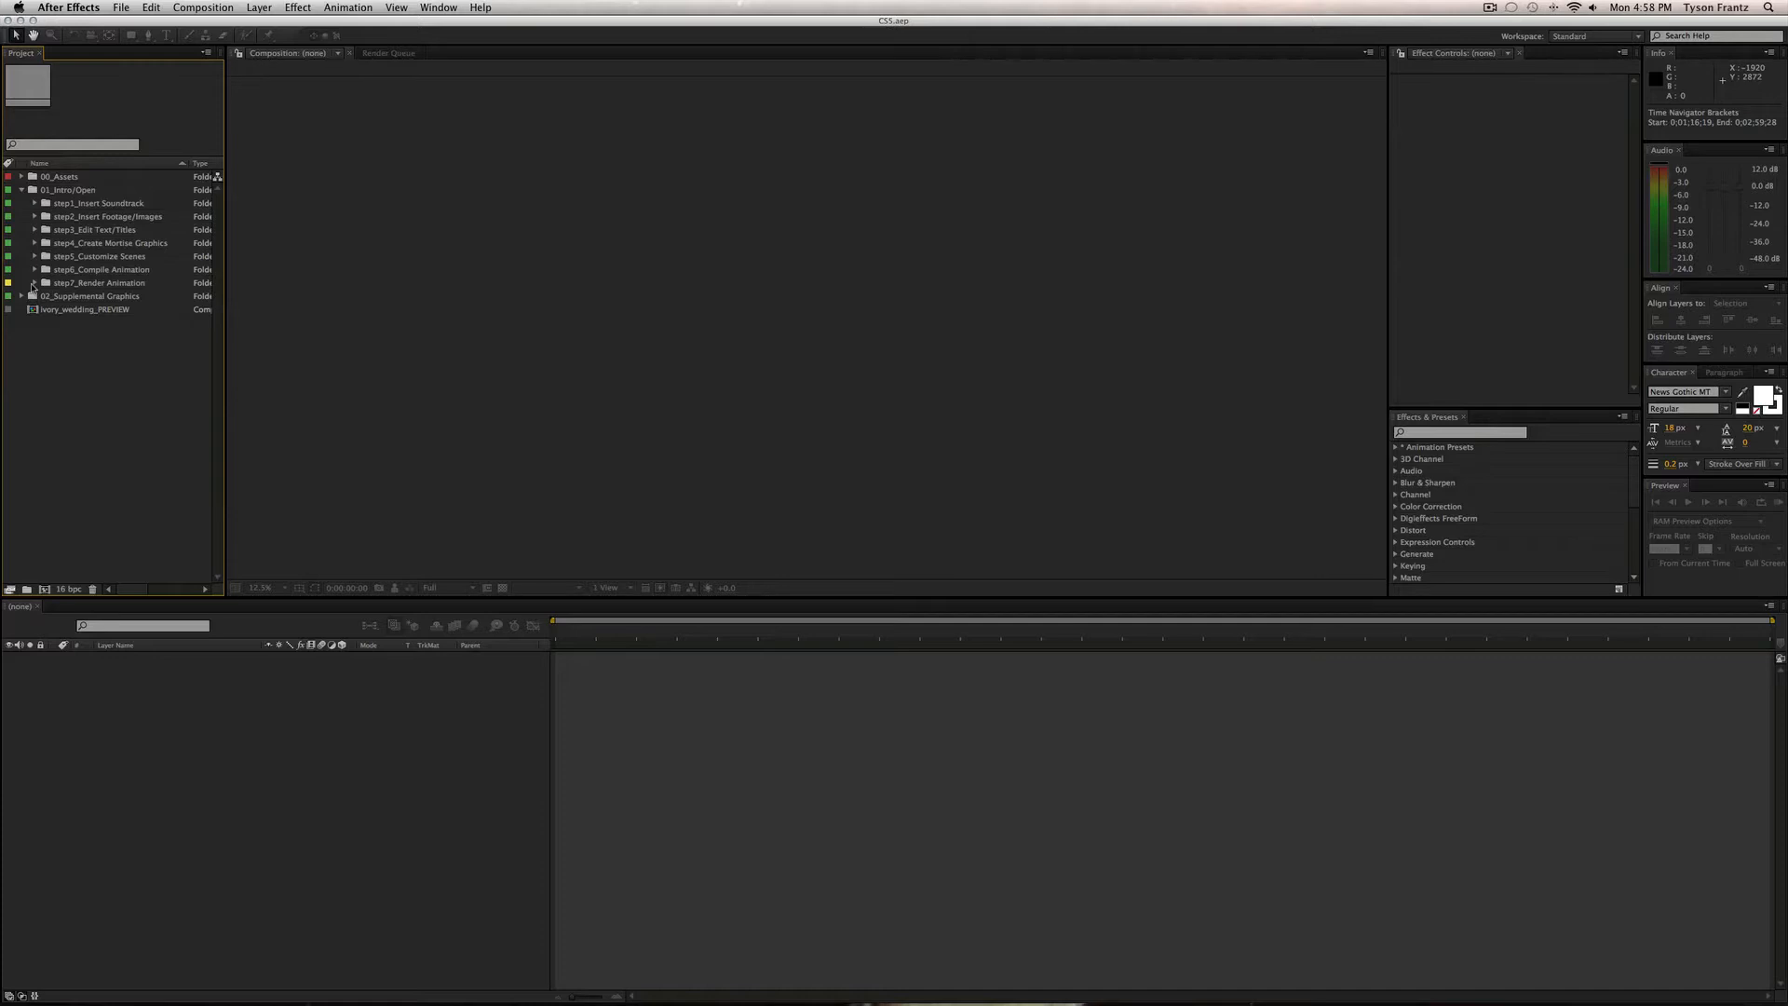
Collapse 01_Intro/Open, expand 02_Supplemental Graphics, and delete the ivory_wedding_PREVIEW comp.
{"action": "left_click", "coordinate": [60, 190]}
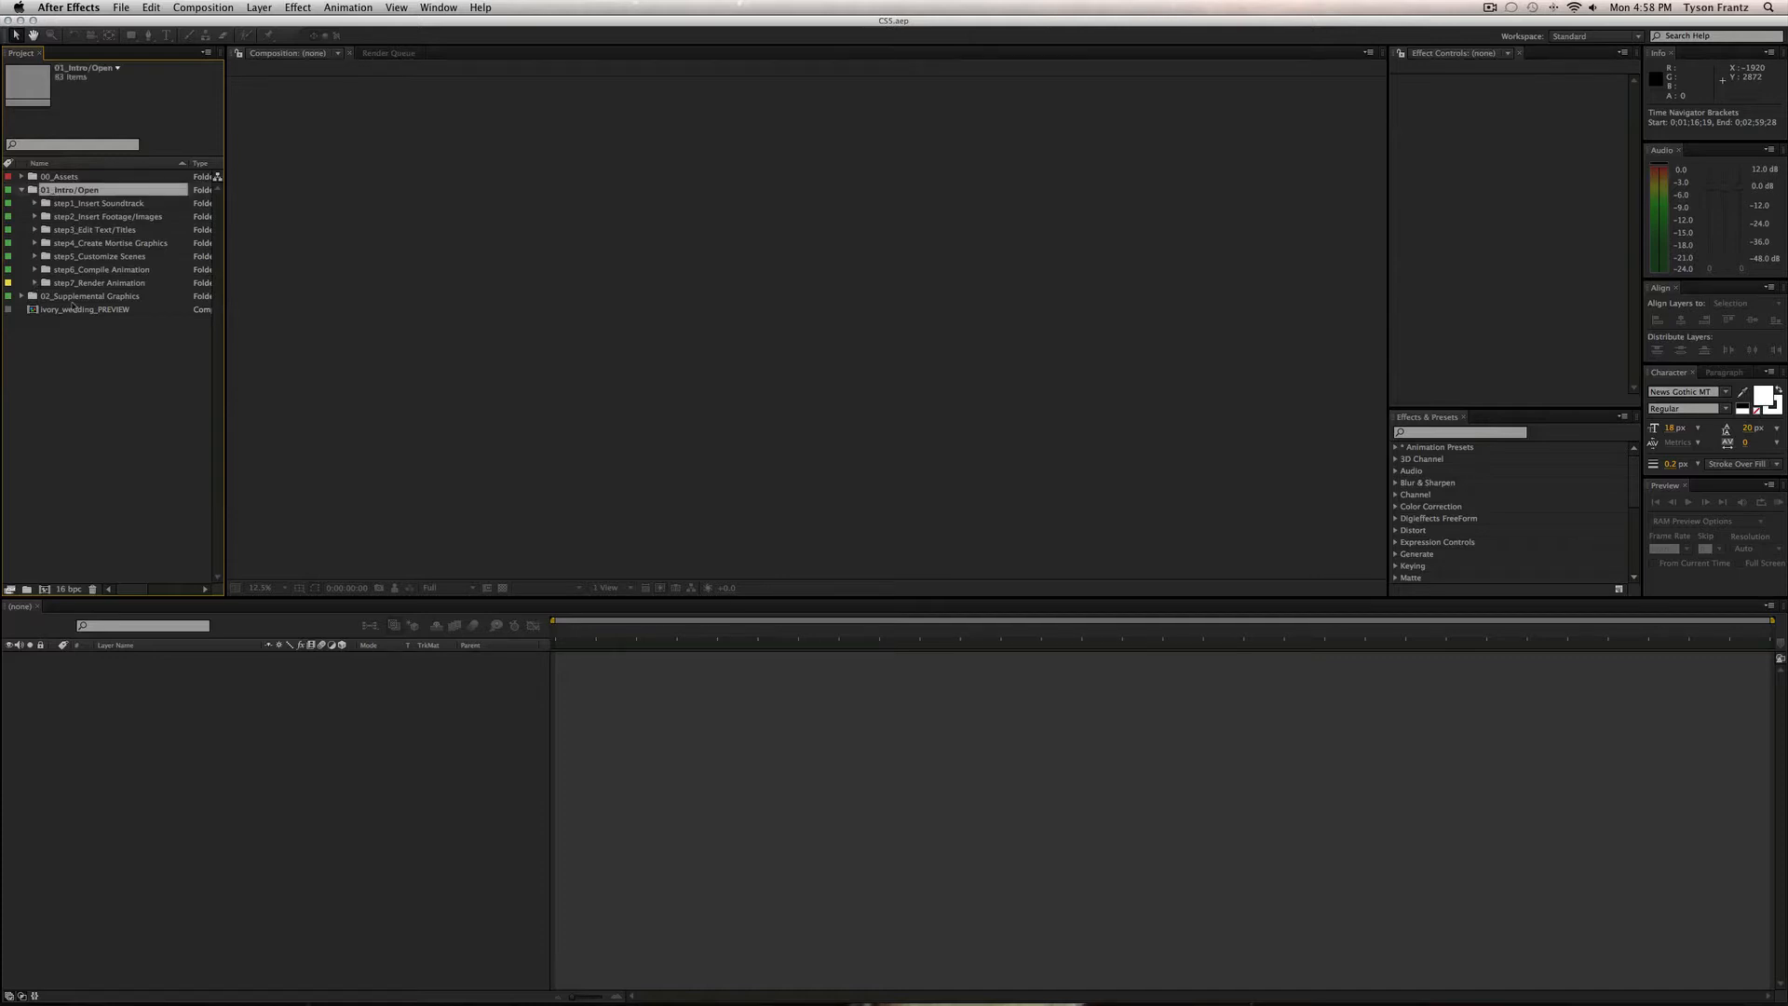
{"action": "left_click", "coordinate": [21, 190]}
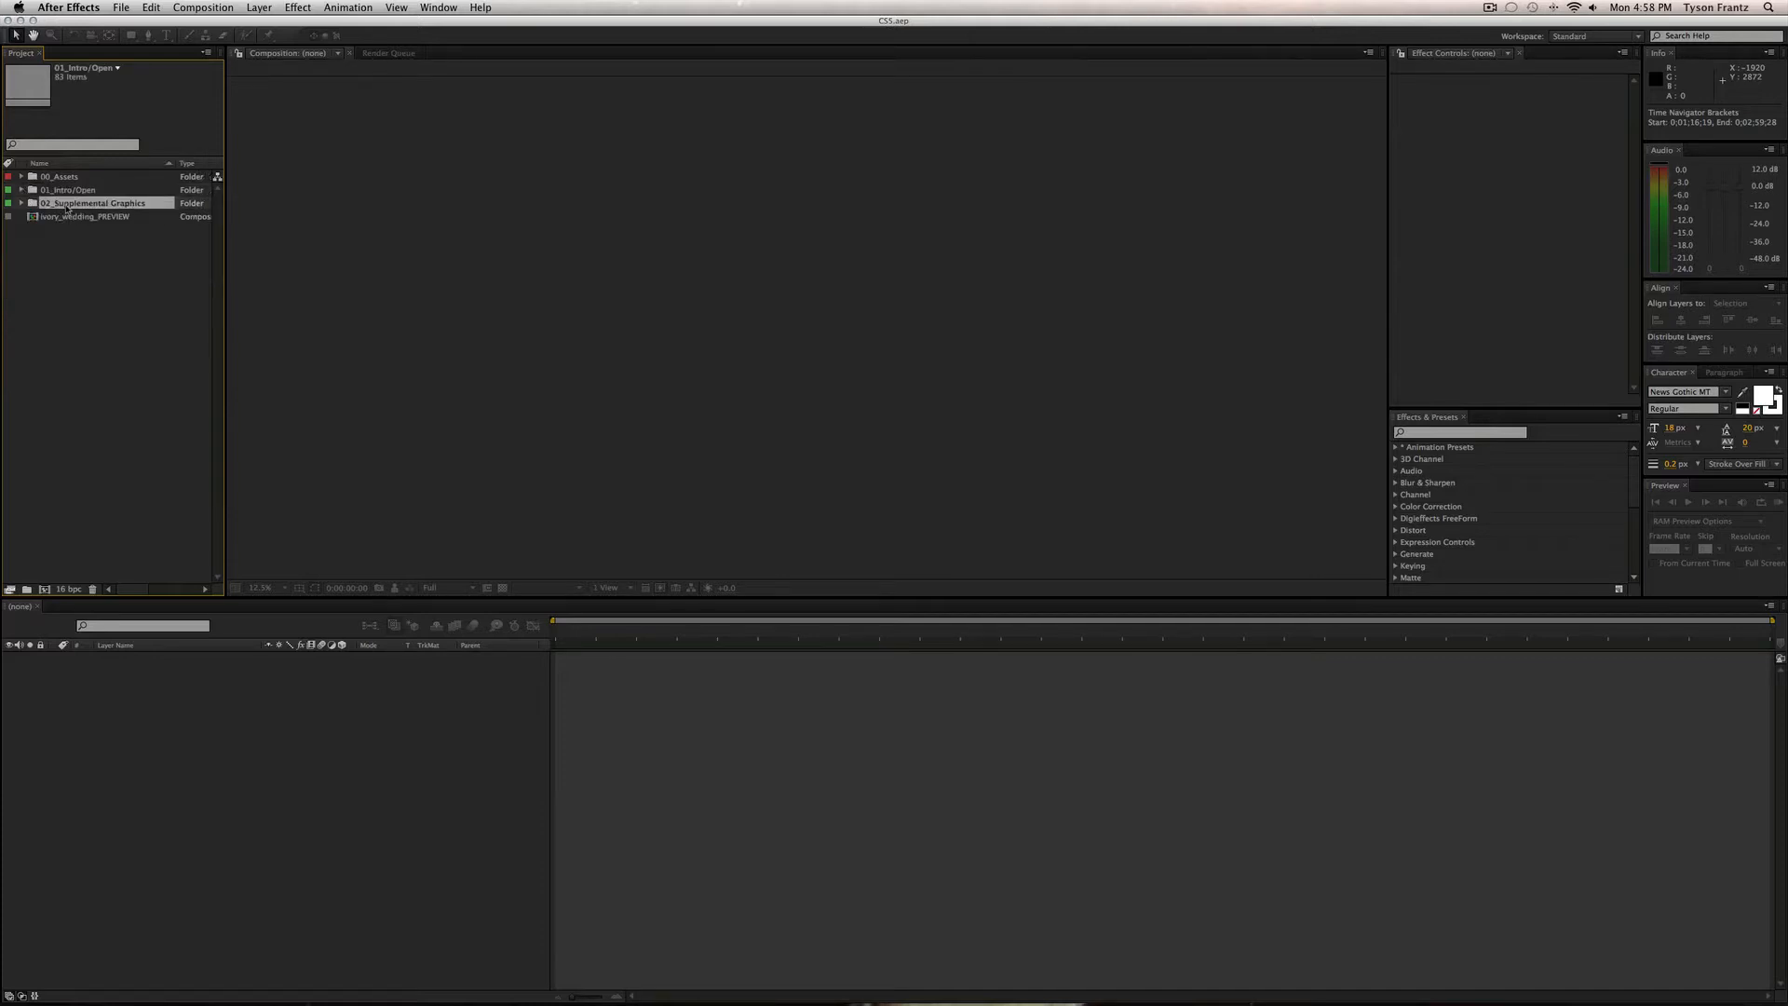
{"action": "left_click", "coordinate": [67, 204]}
{"action": "left_click", "coordinate": [22, 203]}
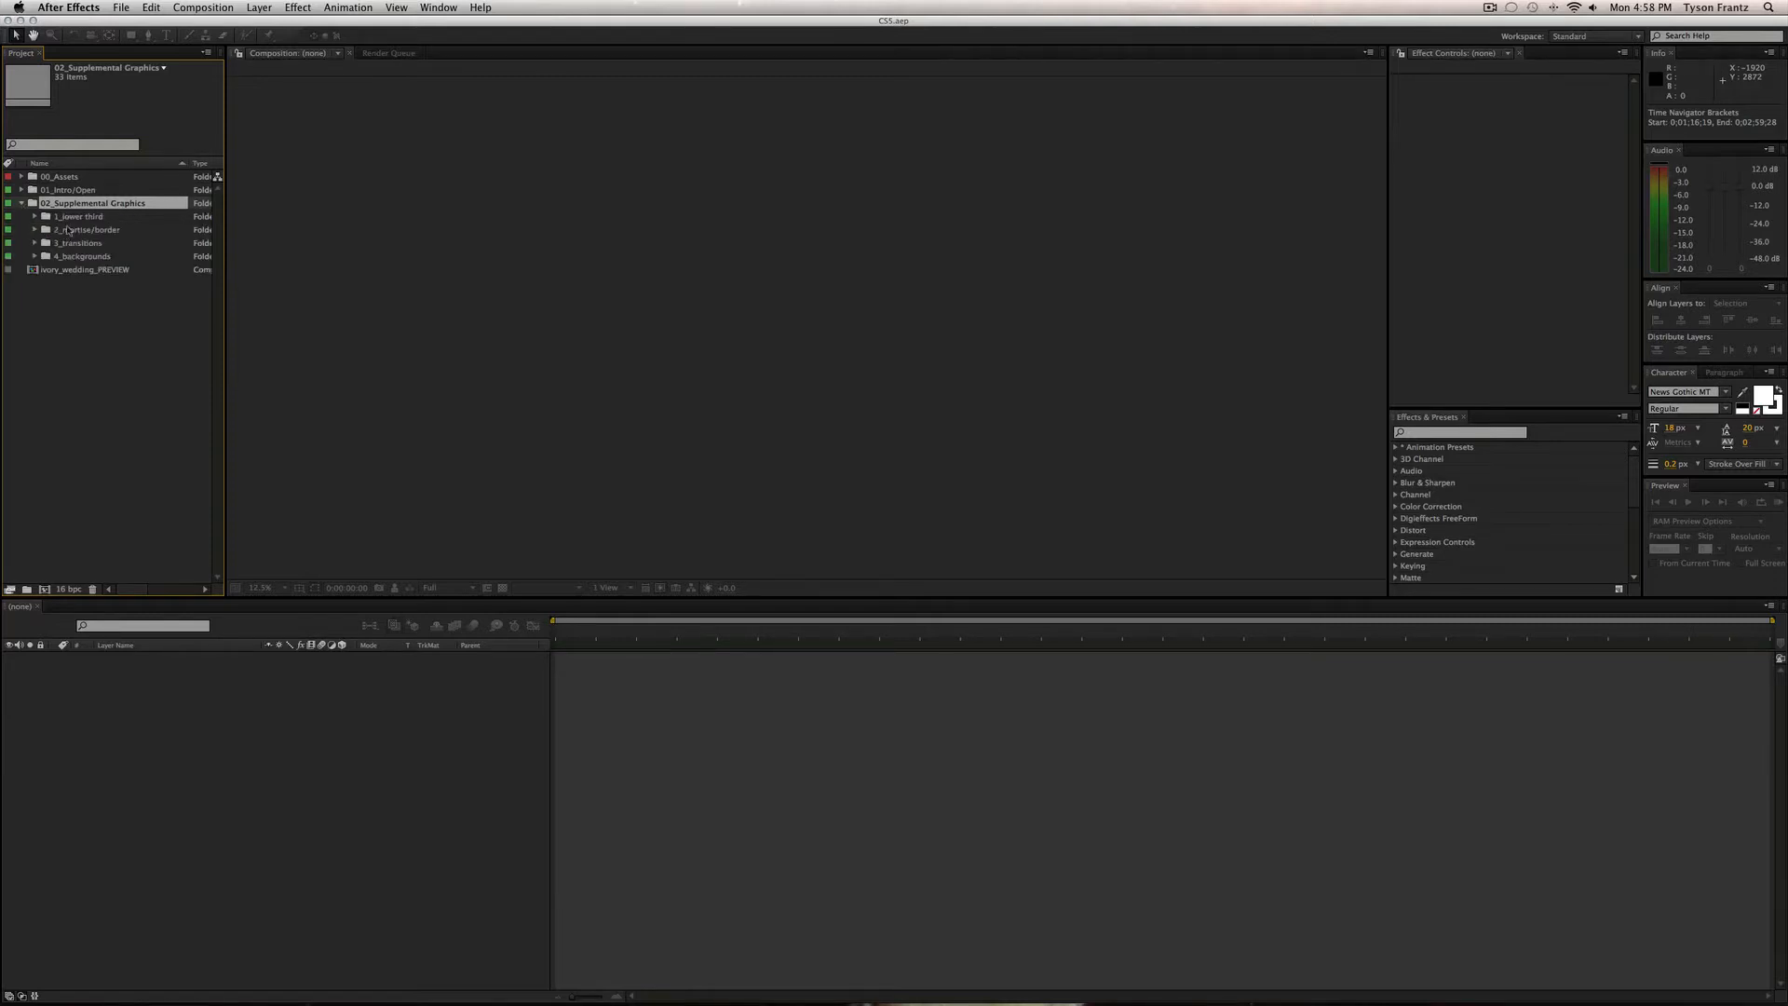
{"action": "left_click", "coordinate": [71, 220]}
{"action": "left_click", "coordinate": [72, 243]}
{"action": "left_click", "coordinate": [77, 270]}
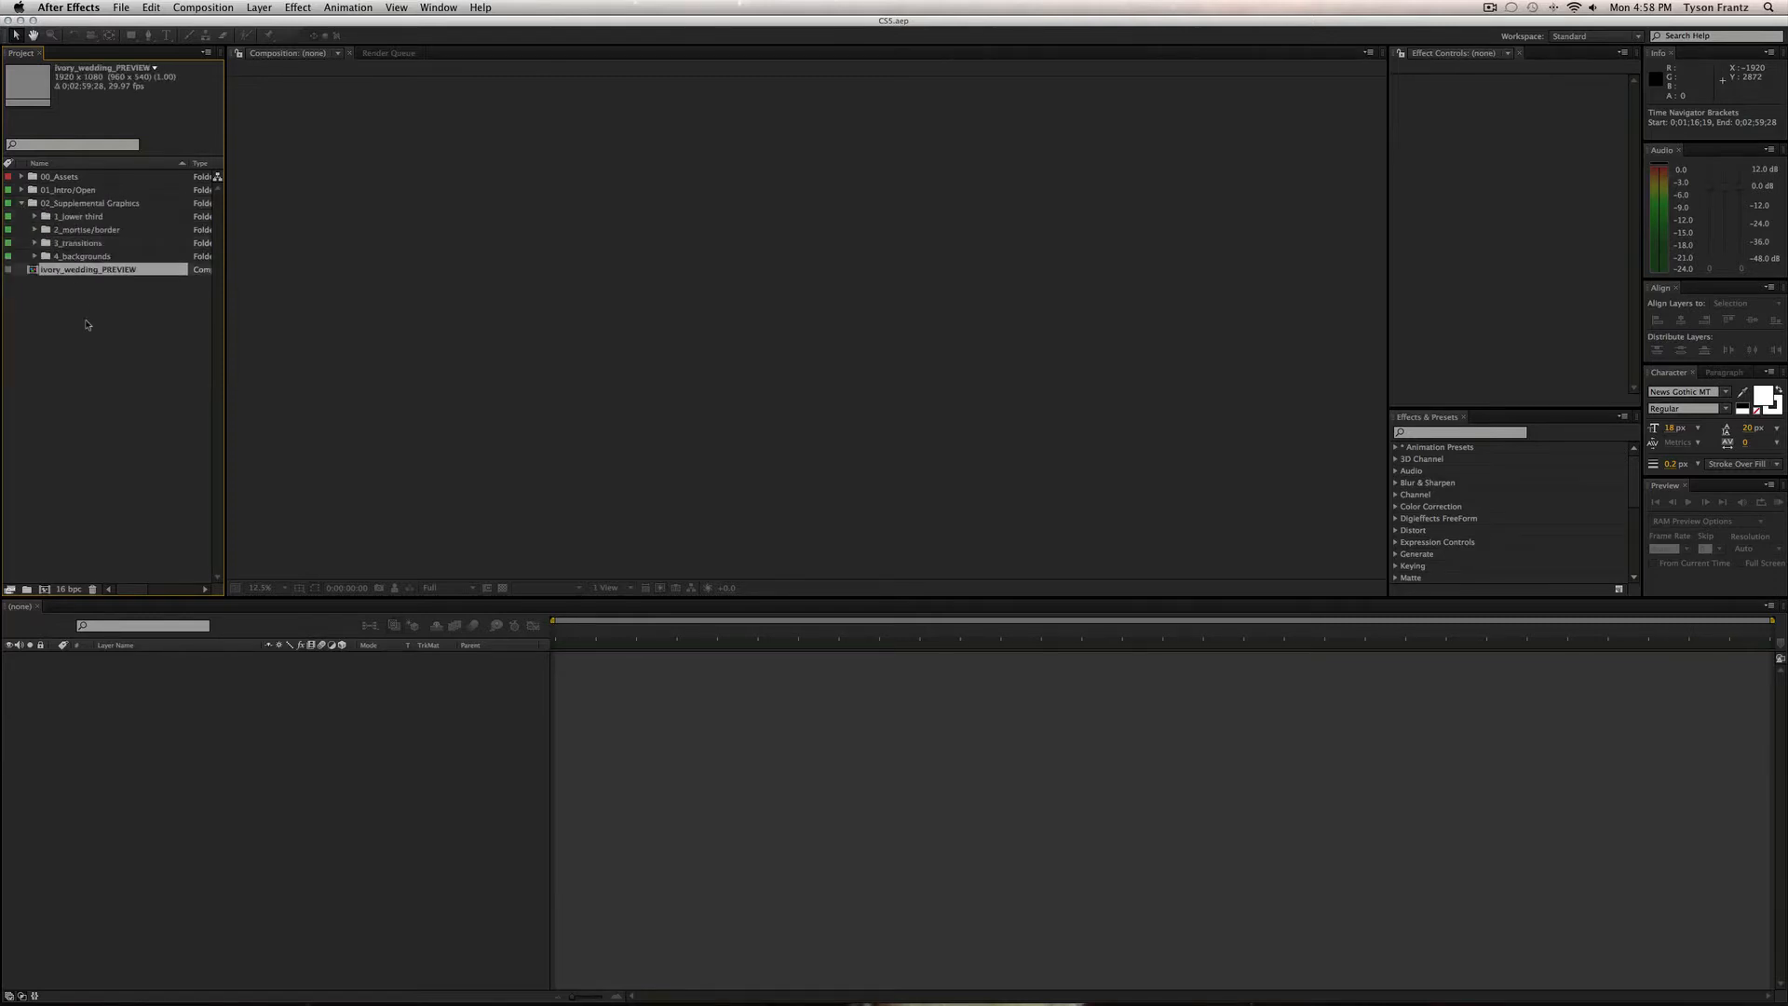
{"action": "left_click", "coordinate": [89, 323]}
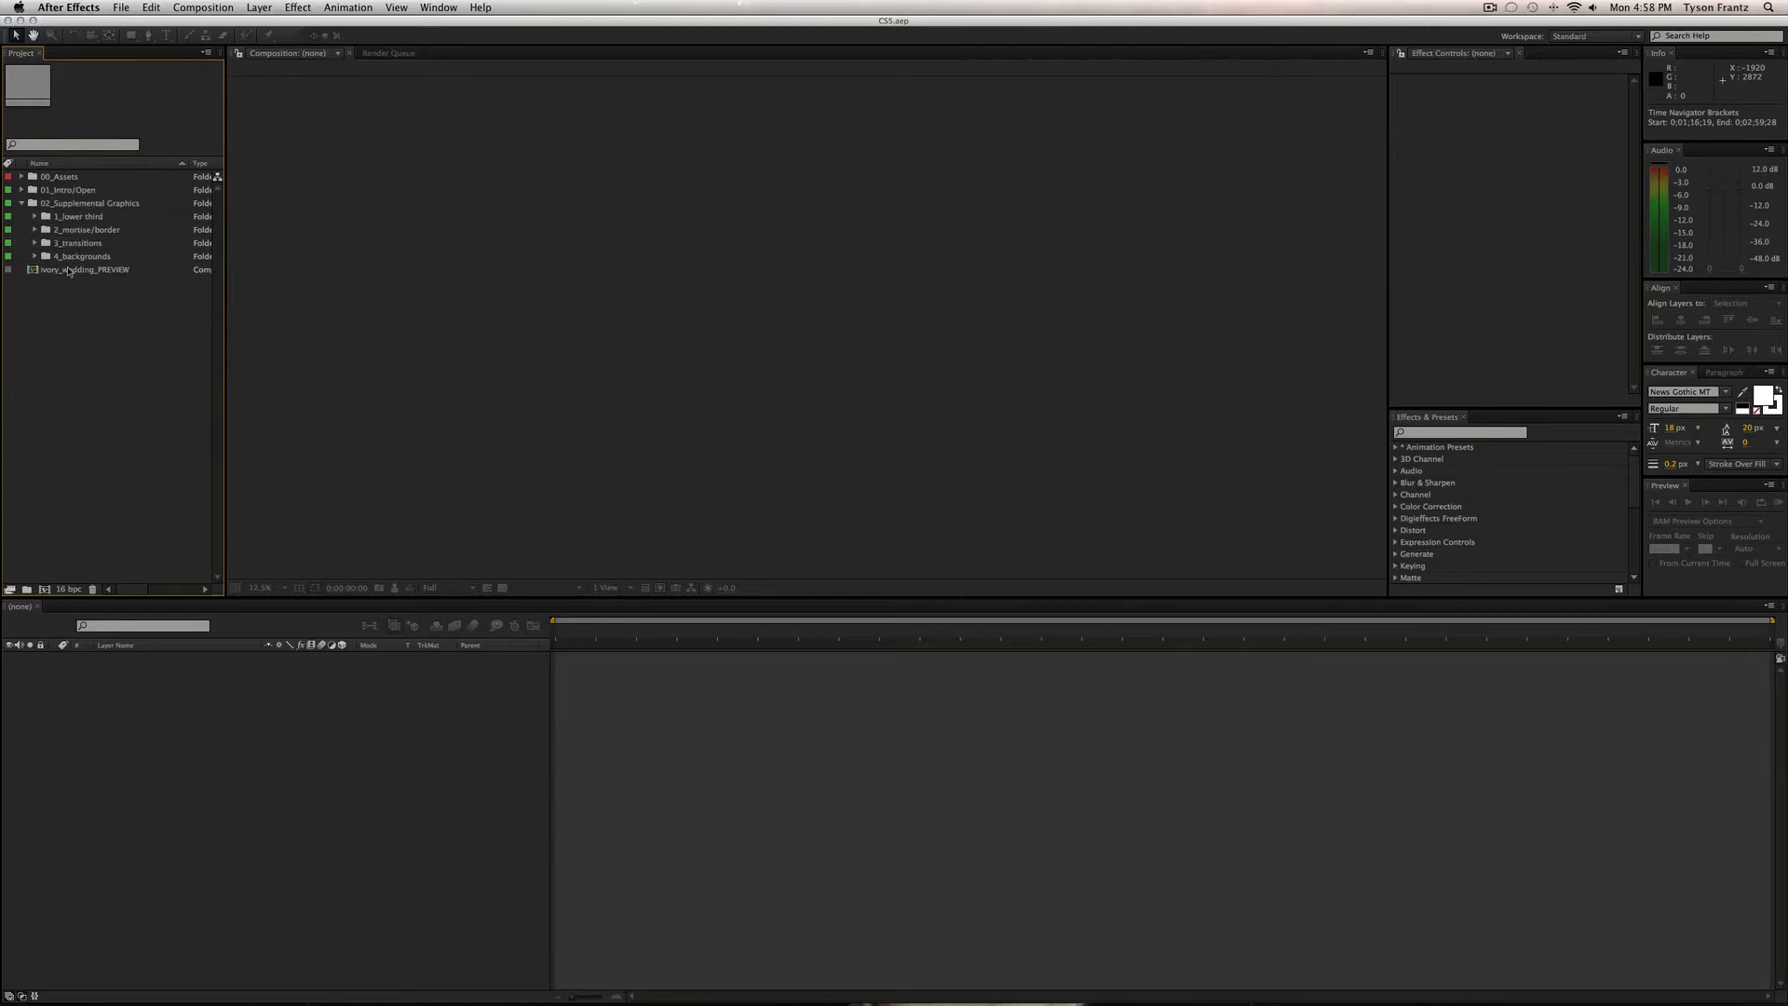
{"action": "left_click", "coordinate": [73, 269]}
{"action": "key", "text": "Delete"}
{"action": "key", "text": "Return"}
Expand the 1_lower third, 2_mortise/border, 3_transitions and 4_backgrounds folders.
{"action": "left_click", "coordinate": [79, 216]}
{"action": "left_click", "coordinate": [79, 230]}
{"action": "left_click", "coordinate": [77, 243]}
{"action": "left_click", "coordinate": [79, 257]}
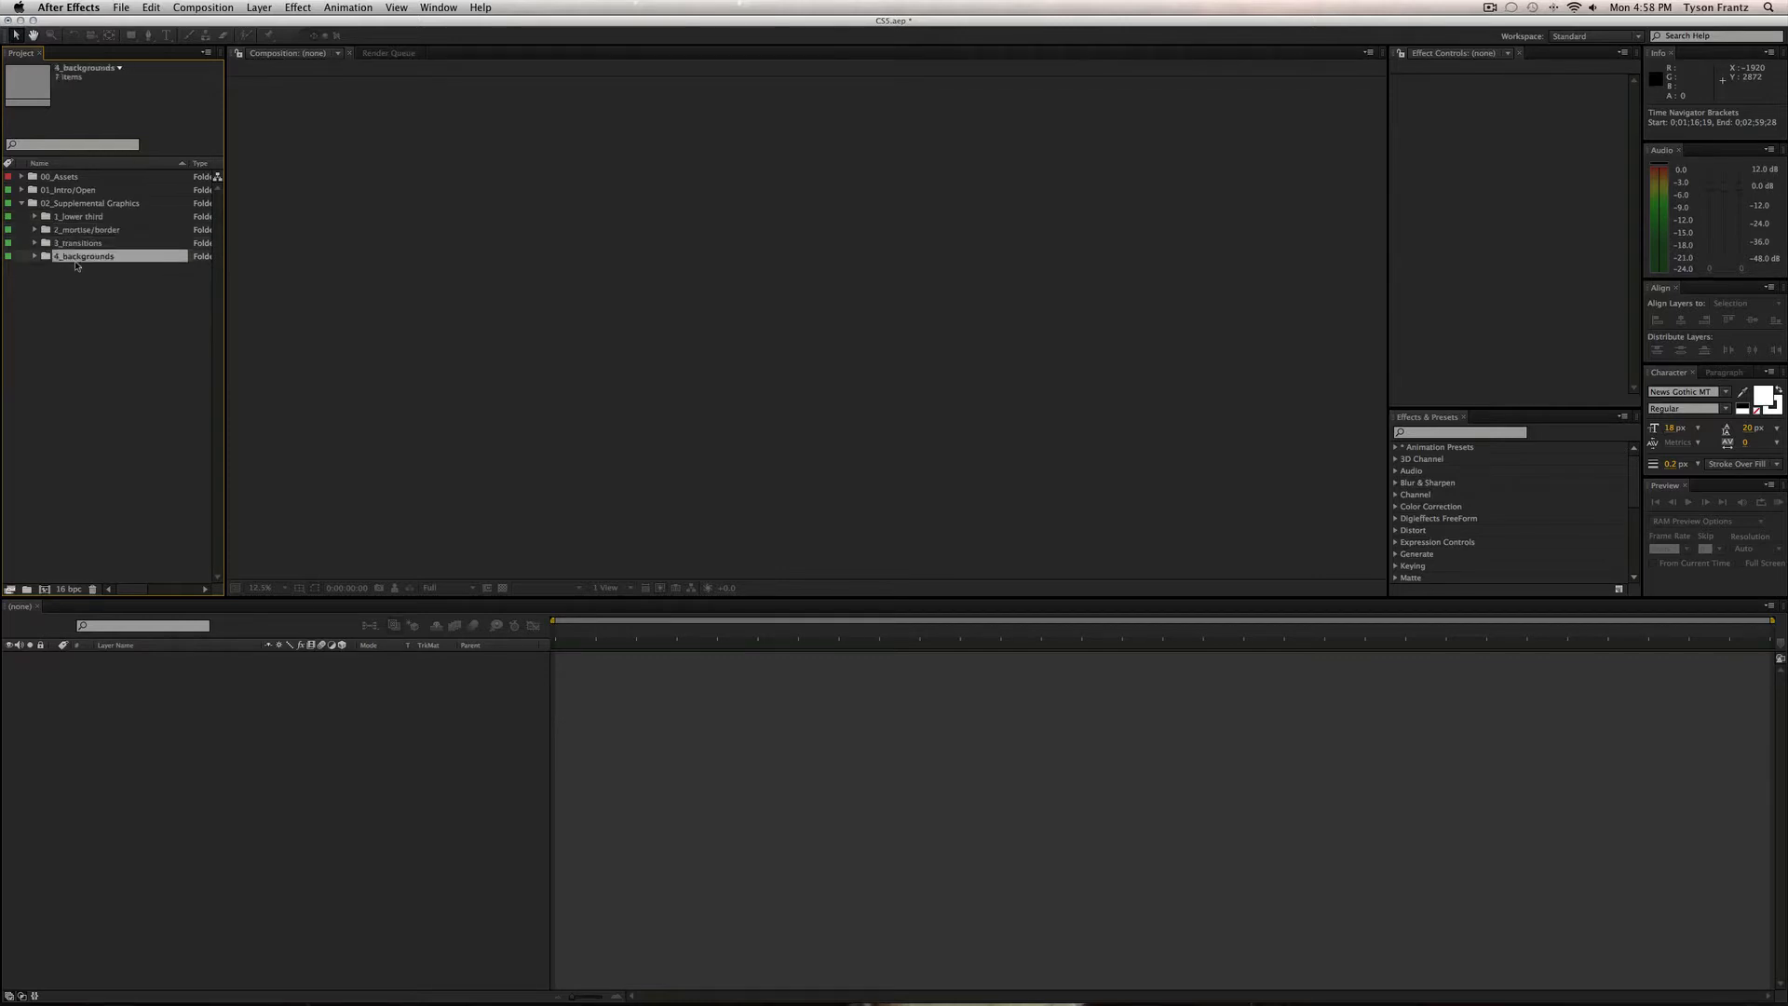
{"action": "left_click", "coordinate": [81, 328]}
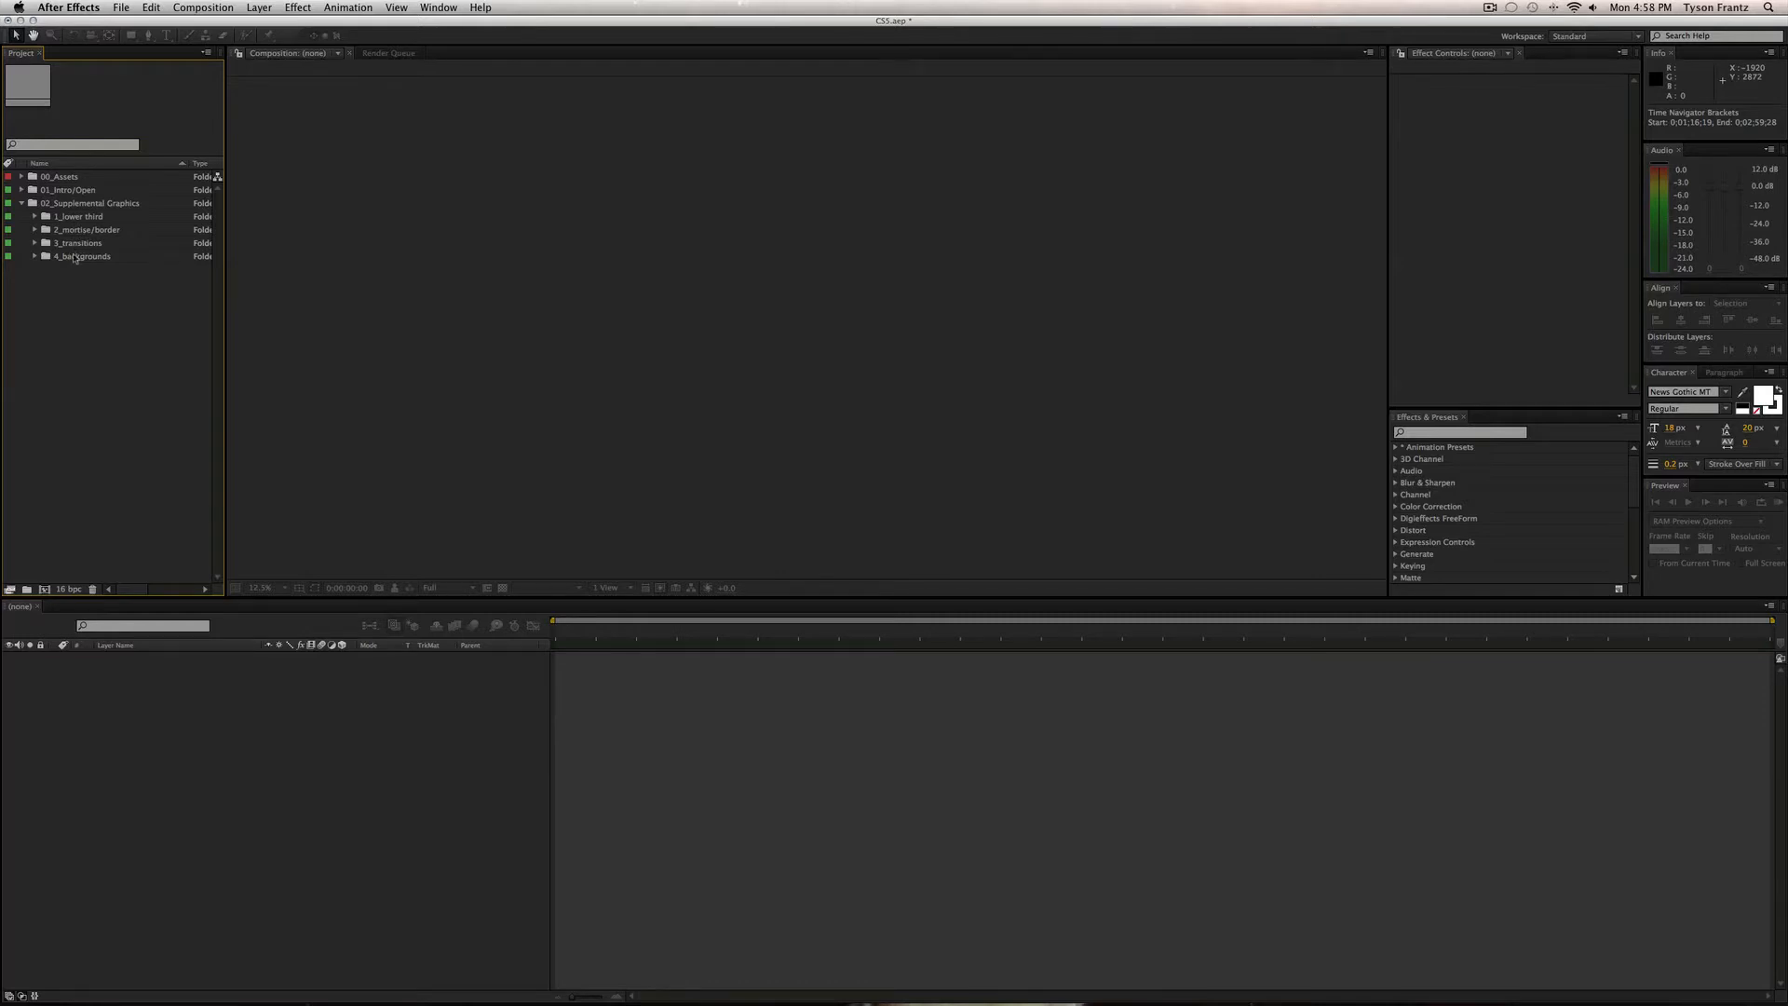
{"action": "left_click", "coordinate": [34, 216]}
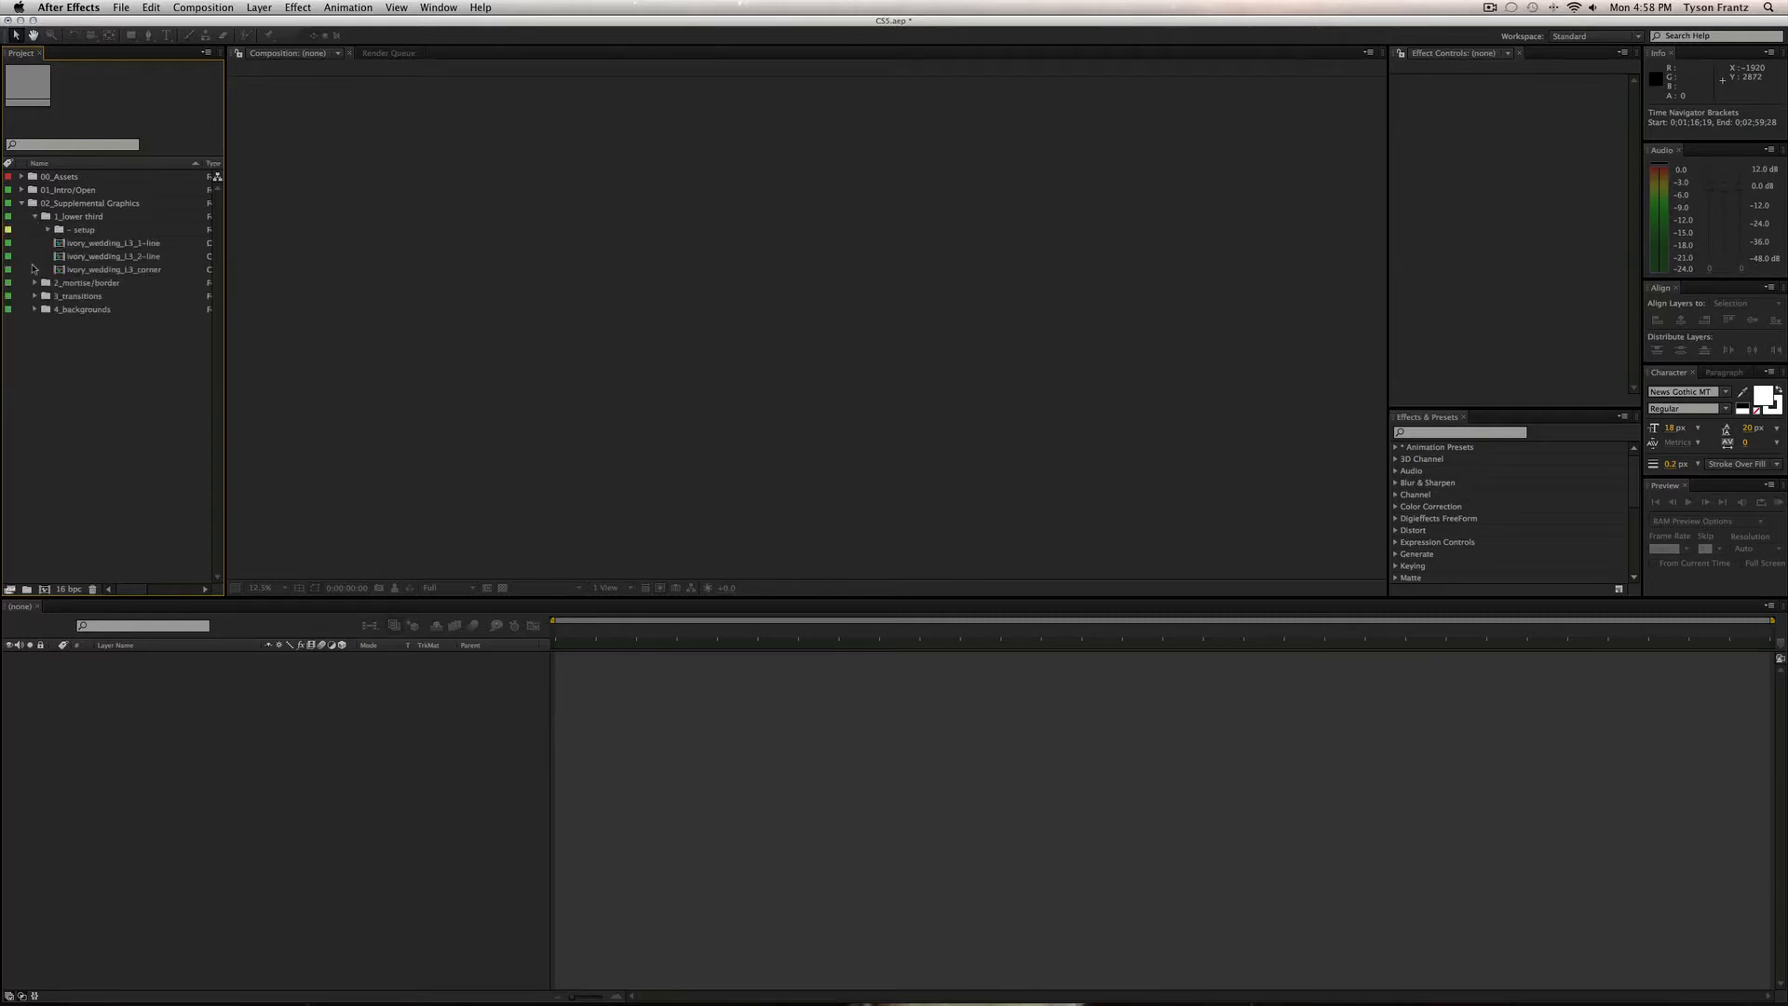
{"action": "left_click", "coordinate": [34, 282]}
{"action": "left_click", "coordinate": [35, 322]}
{"action": "left_click", "coordinate": [34, 388]}
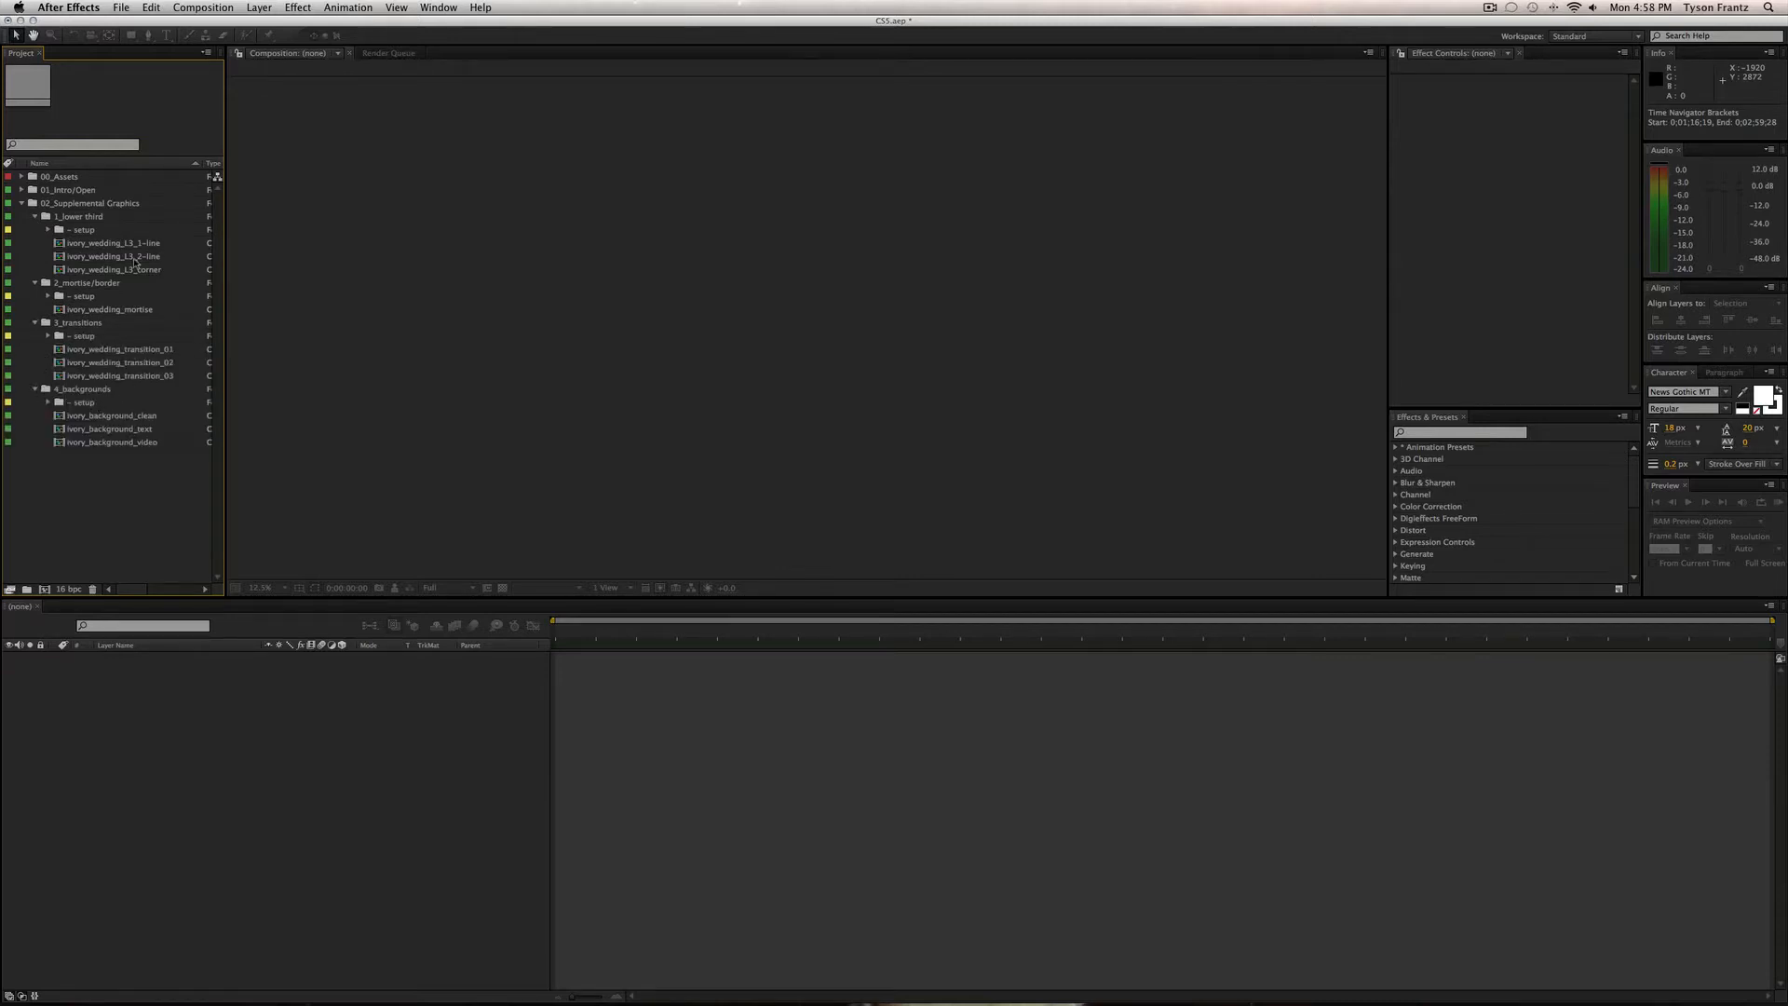
Open ivory_wedding_L3_1-line, hide layer 7's photo background, and move to 0;00;02;12.
{"action": "double_click", "coordinate": [132, 244]}
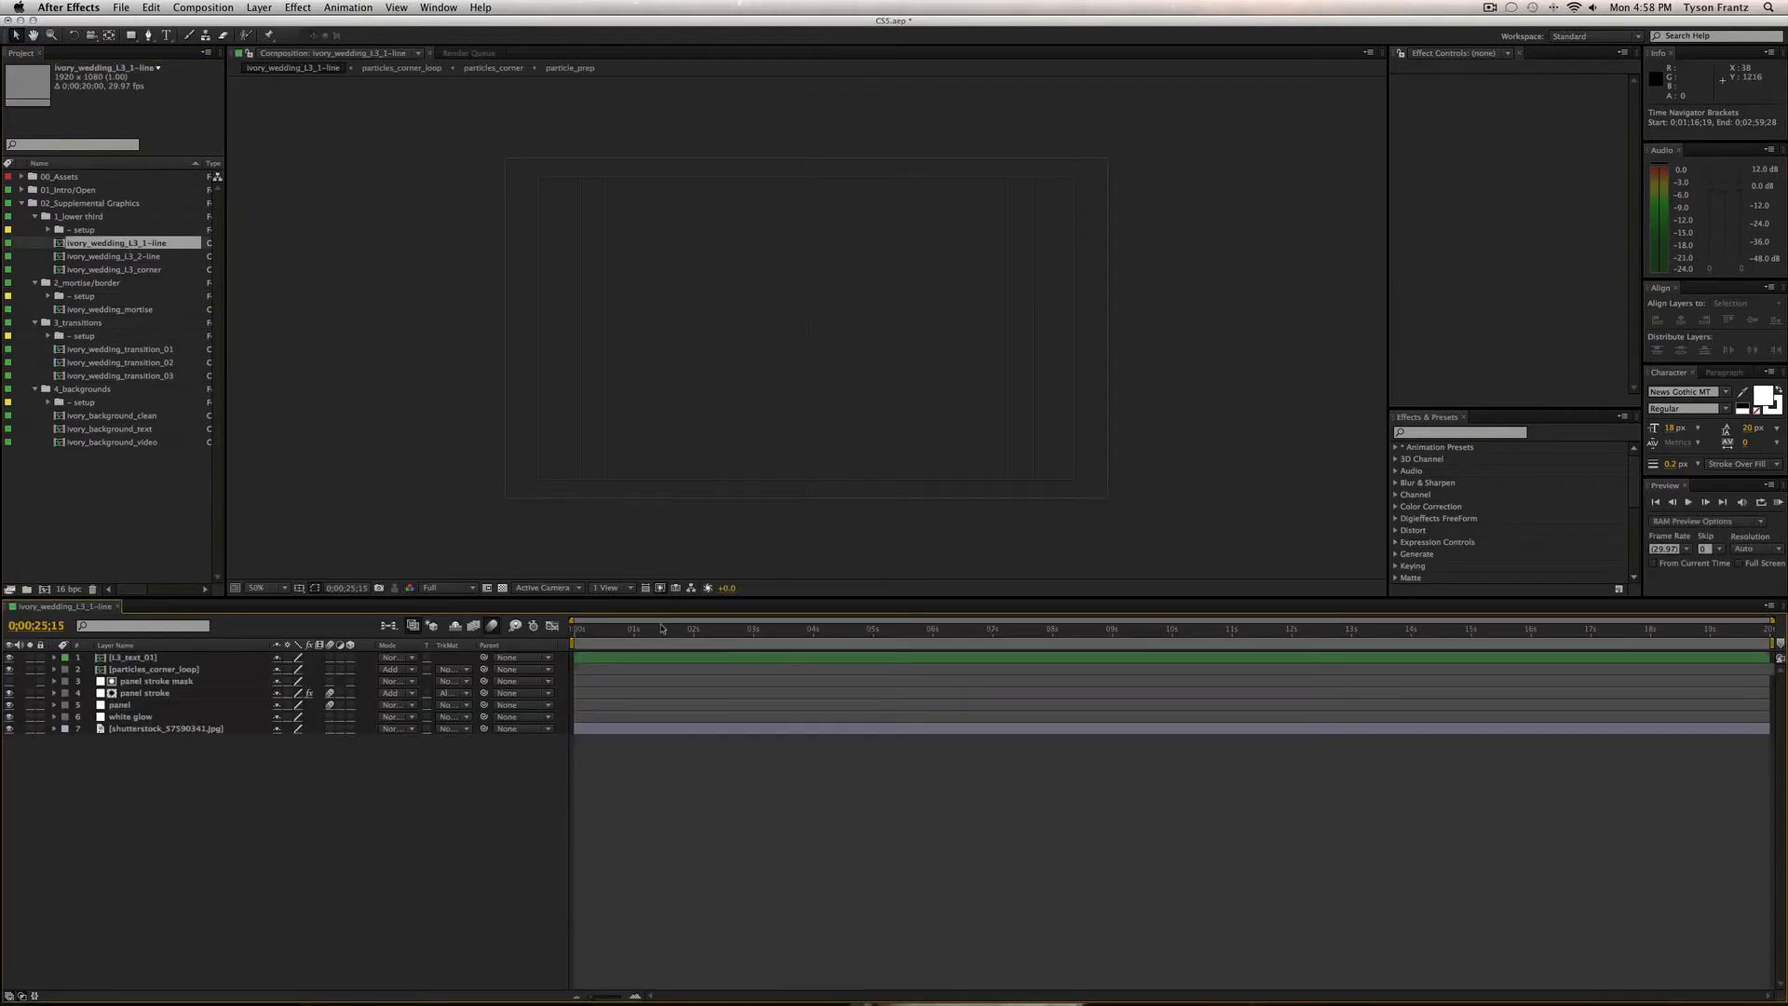
{"action": "left_click", "coordinate": [9, 728]}
{"action": "left_click_drag", "start_coordinate": [660, 630], "coordinate": [717, 632]}
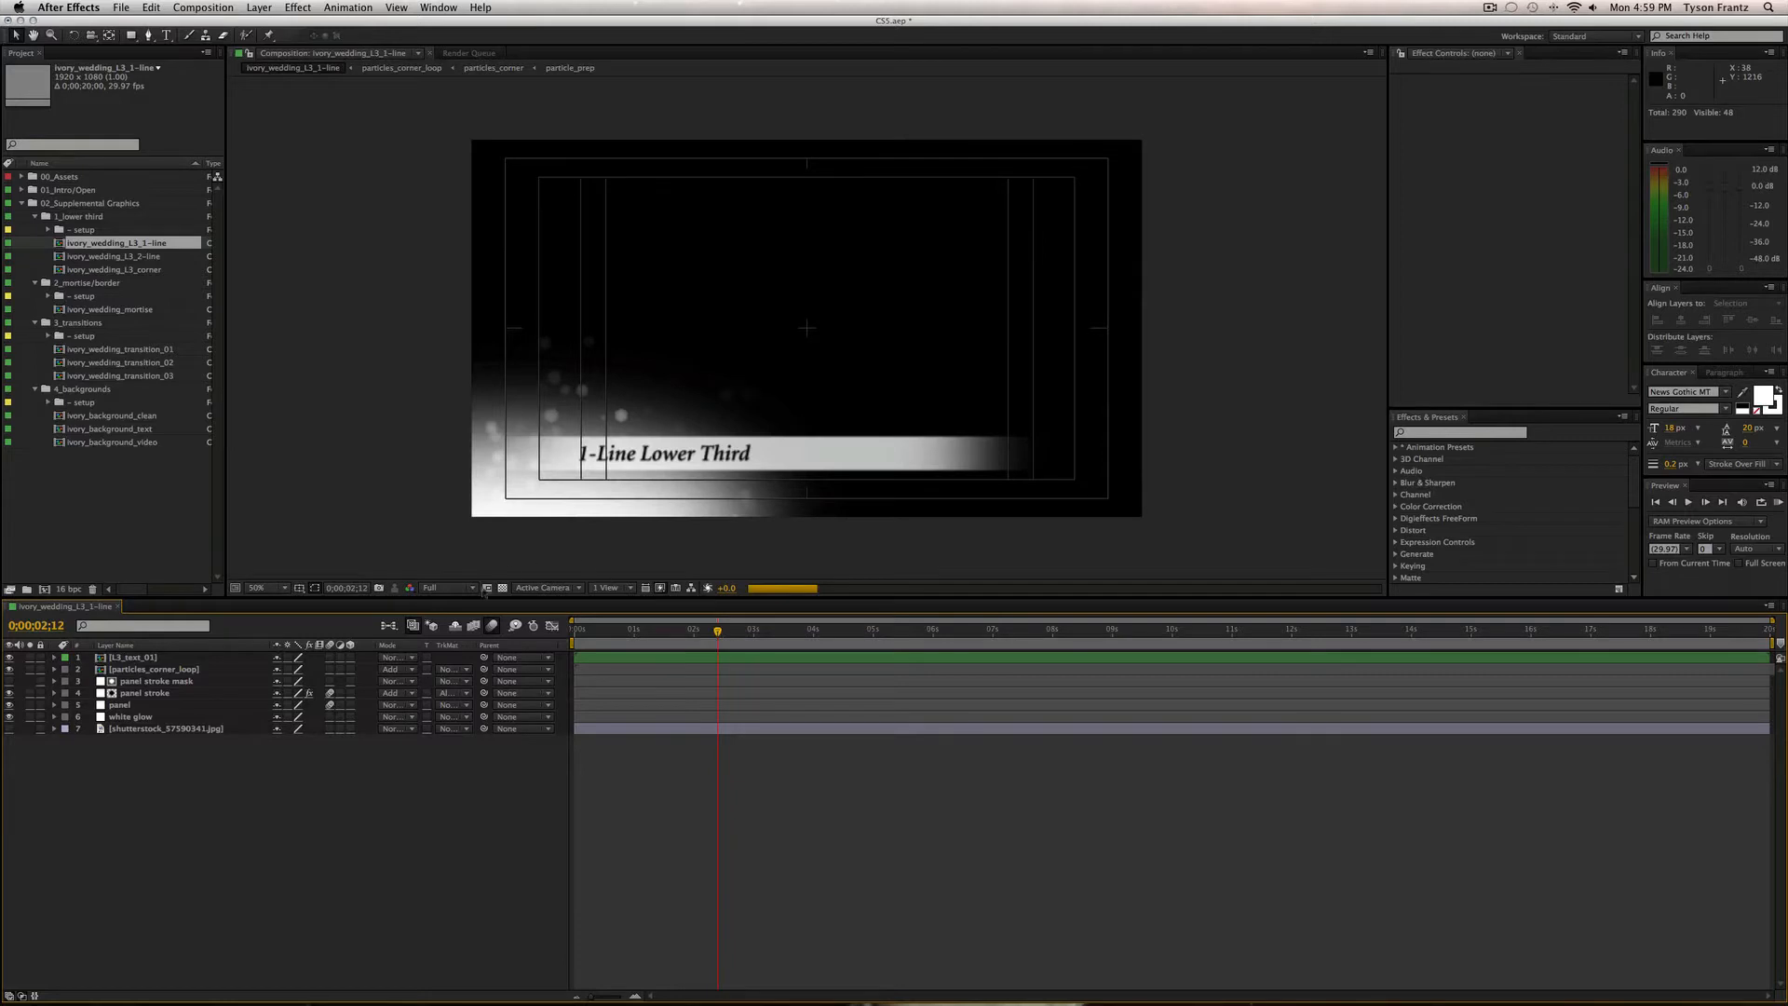
{"action": "left_click", "coordinate": [502, 588]}
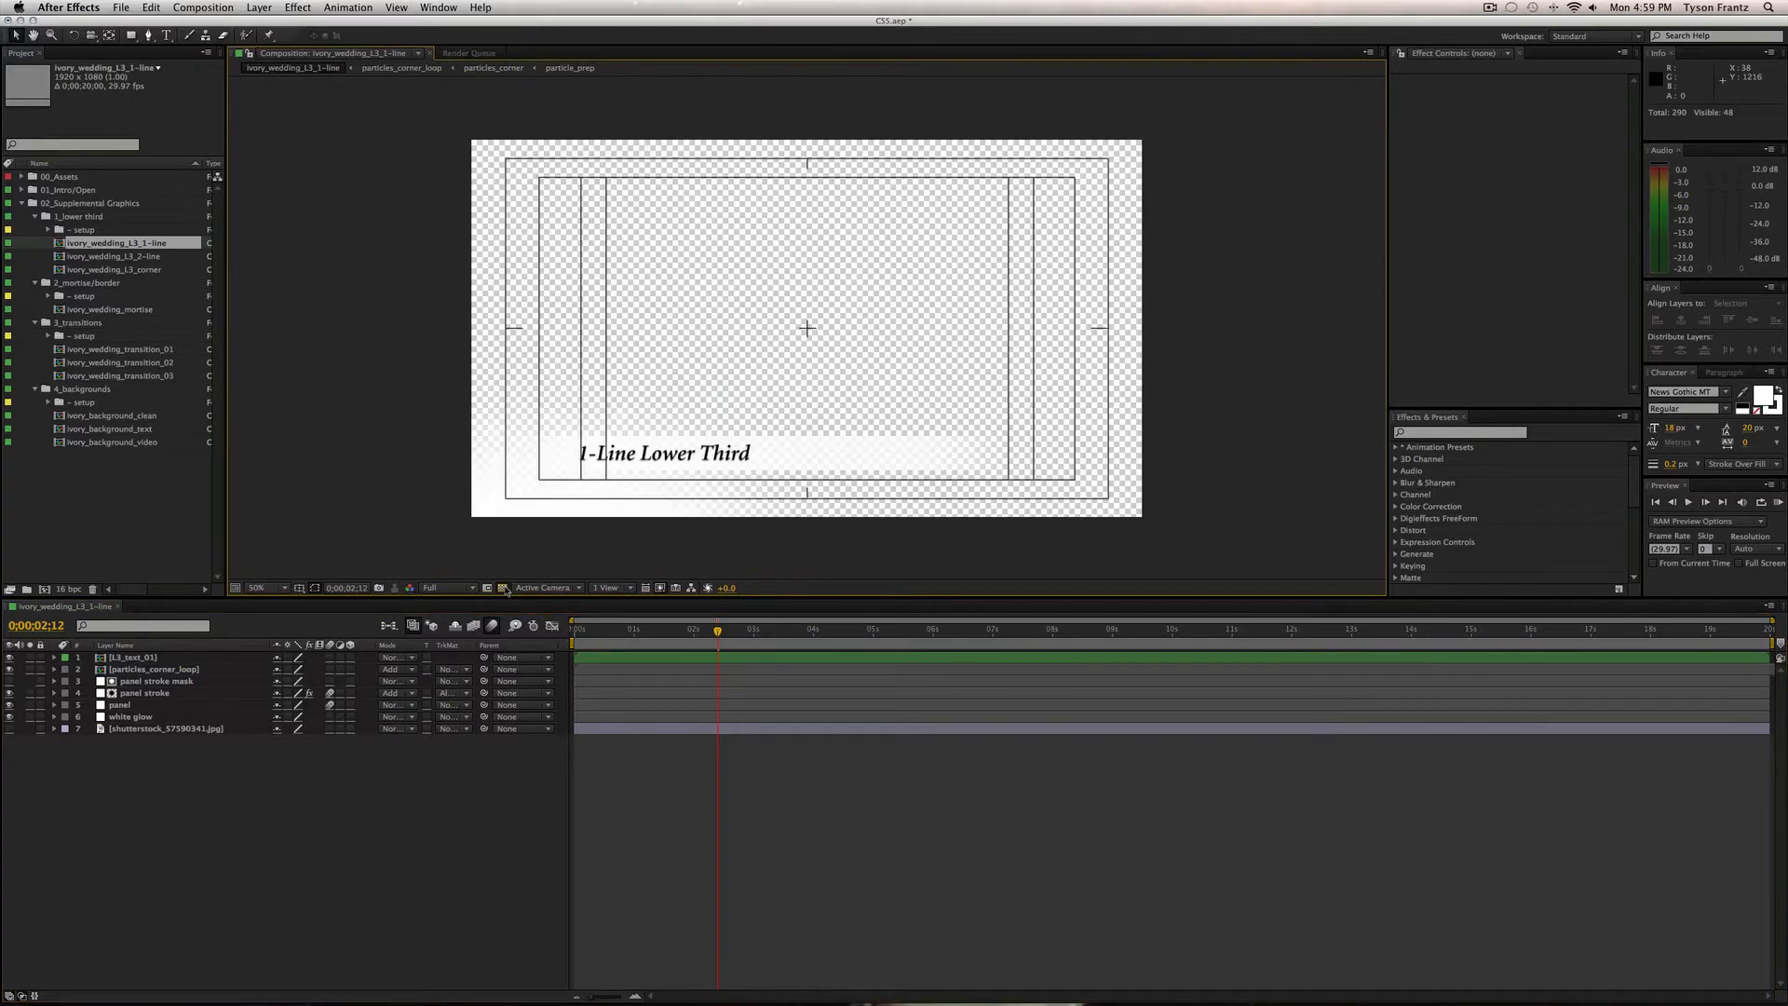
{"action": "left_click", "coordinate": [503, 588]}
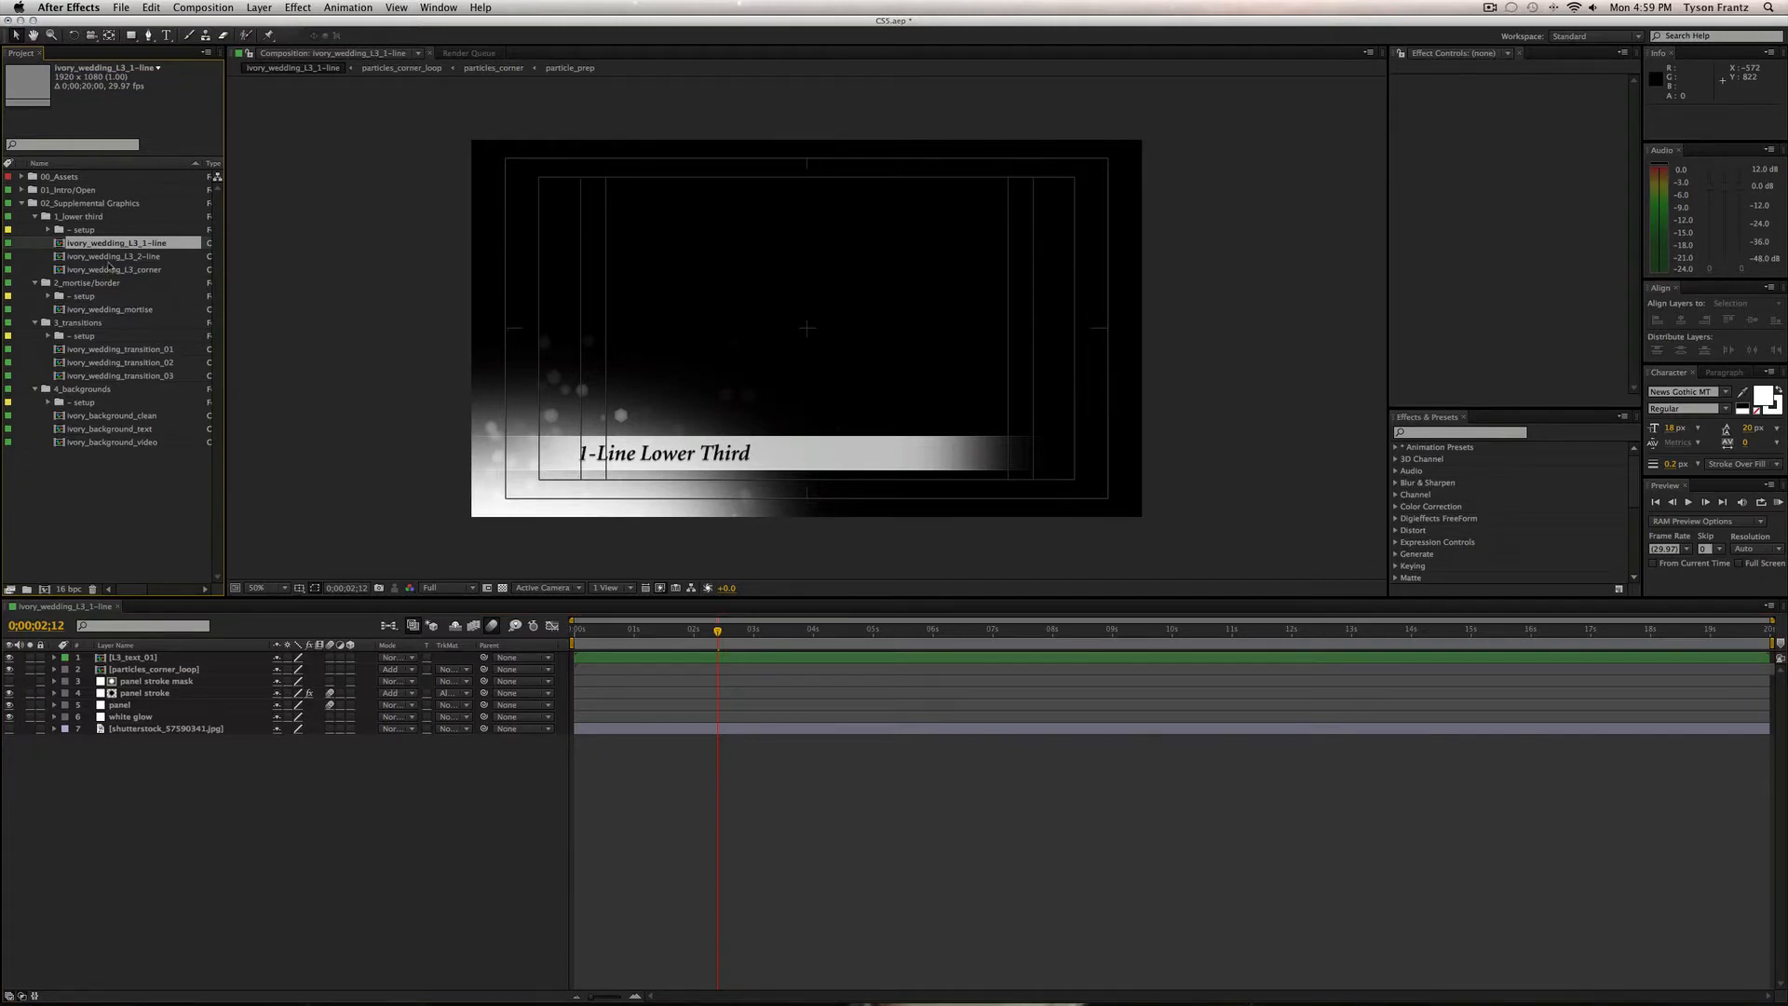
Try duplicating the comp and undo it, then recheck transparency and the rose background, leaving it hidden.
{"action": "key", "text": "super+d"}
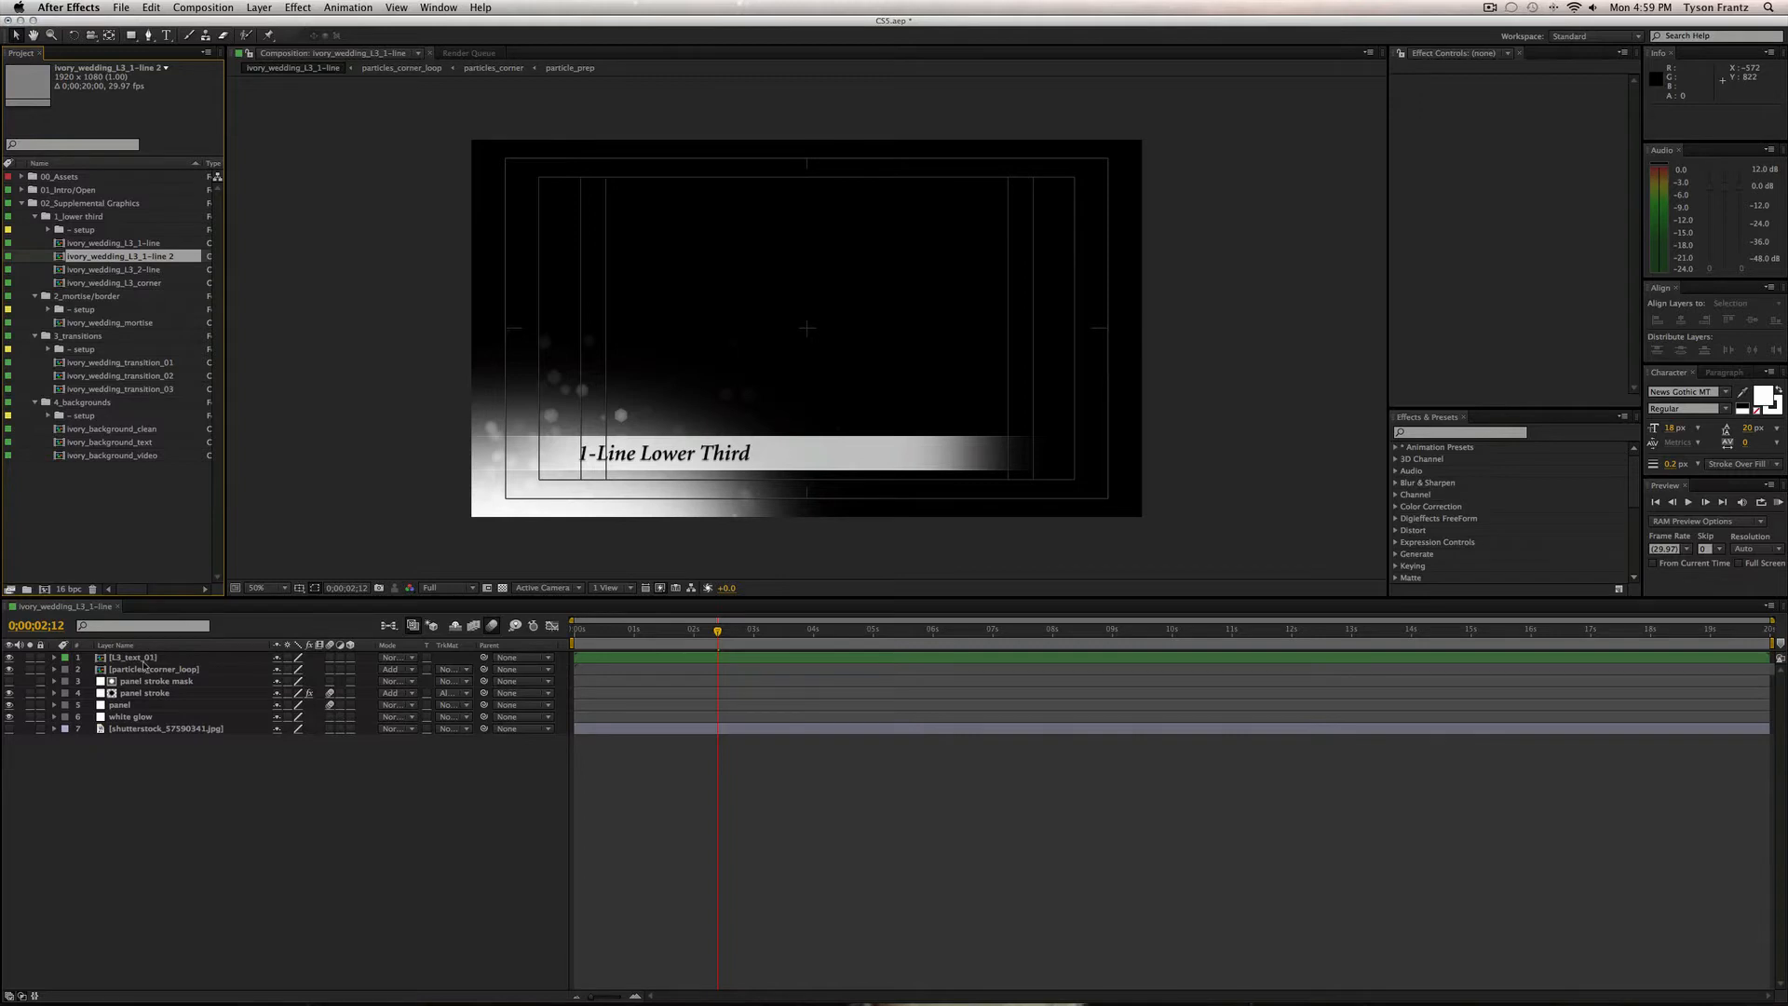
{"action": "key", "text": "super+z"}
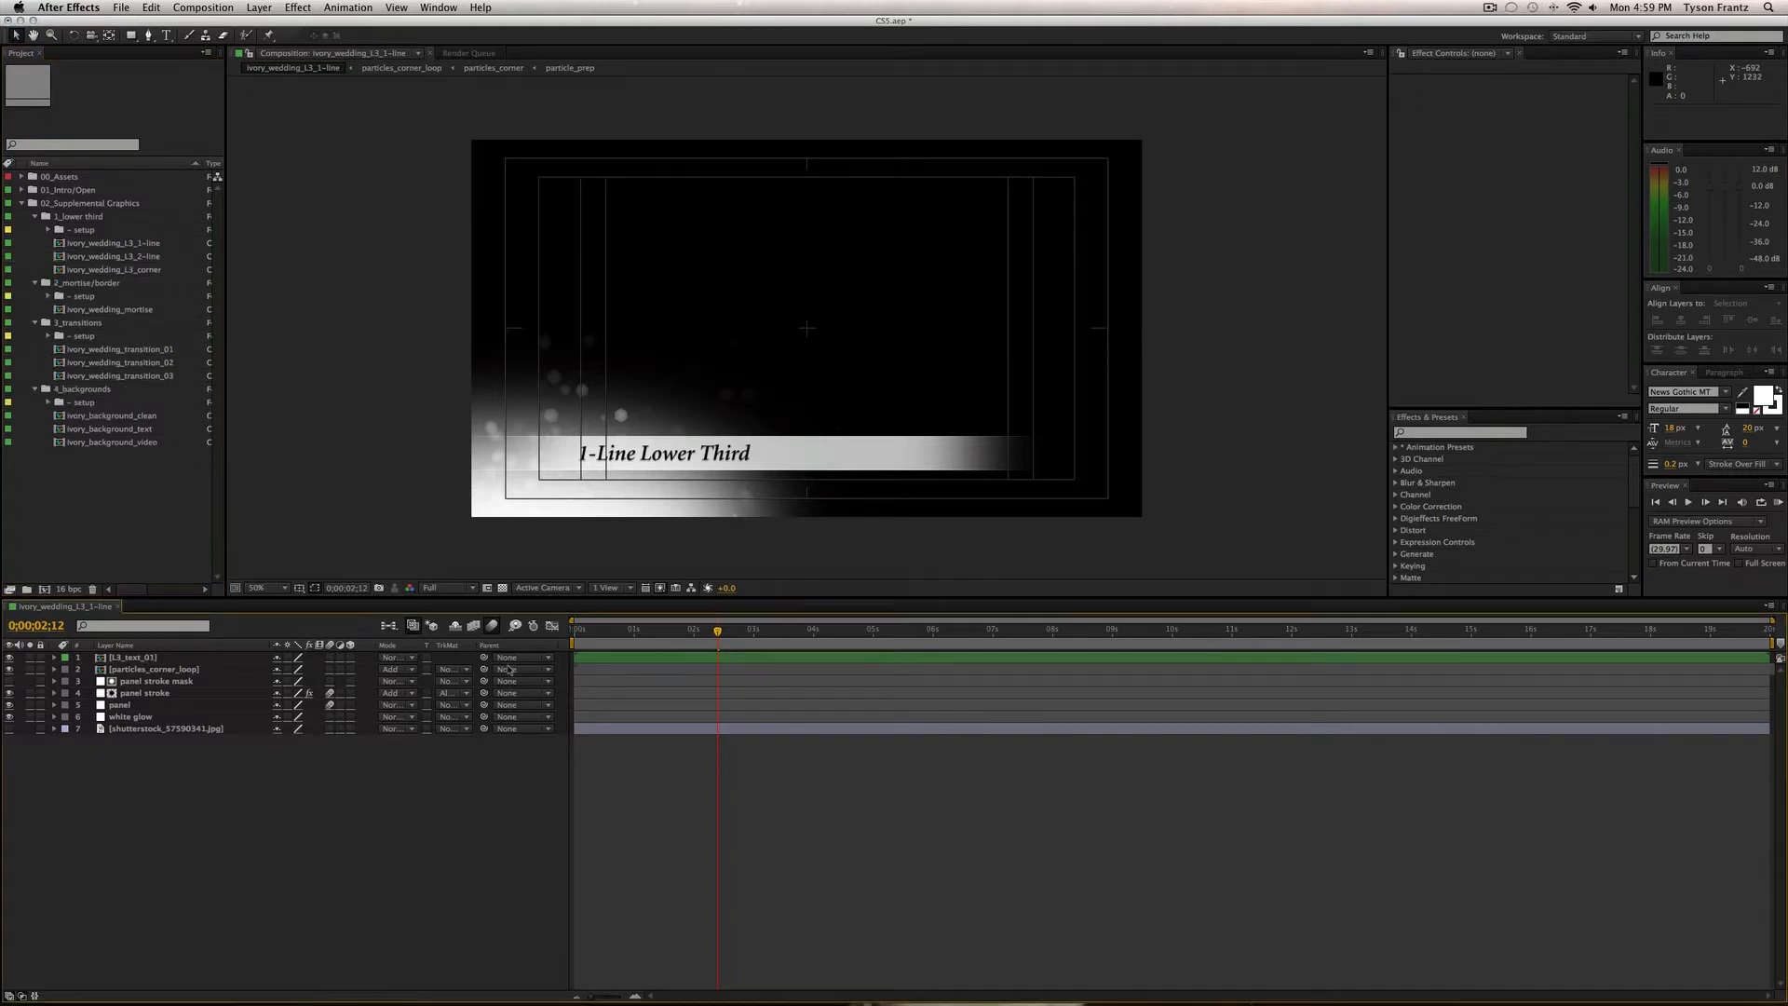
{"action": "left_click", "coordinate": [502, 587]}
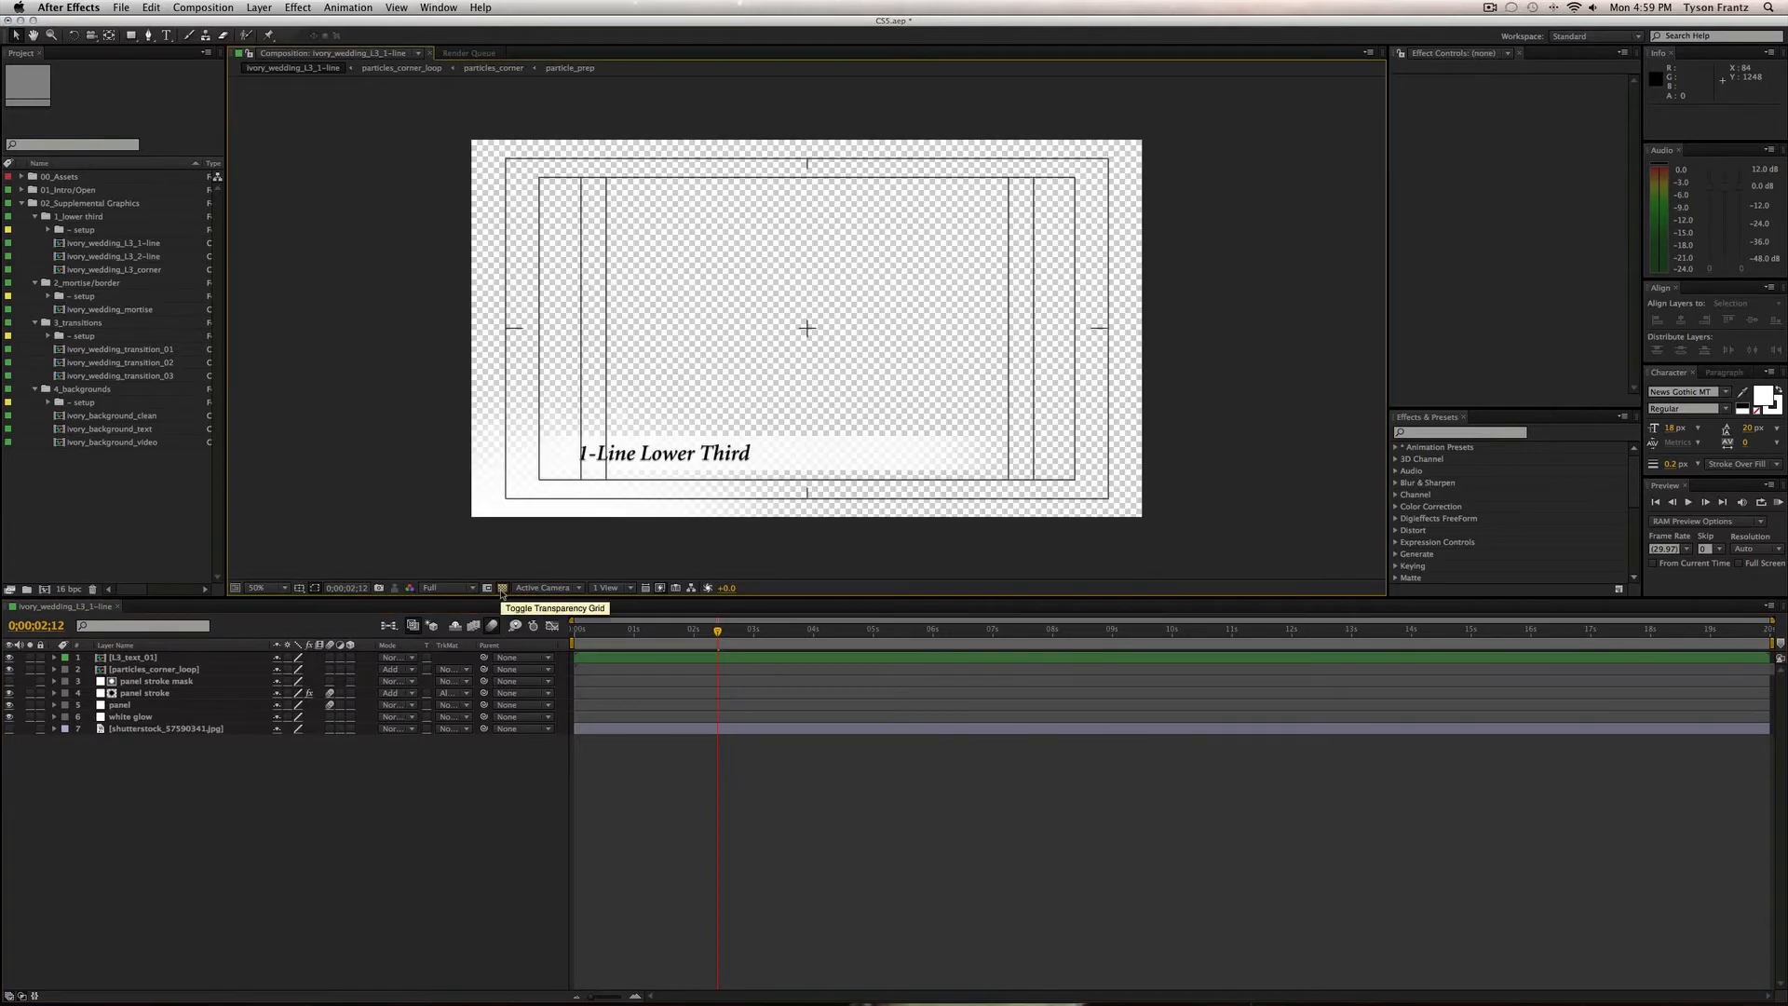
{"action": "left_click", "coordinate": [502, 588]}
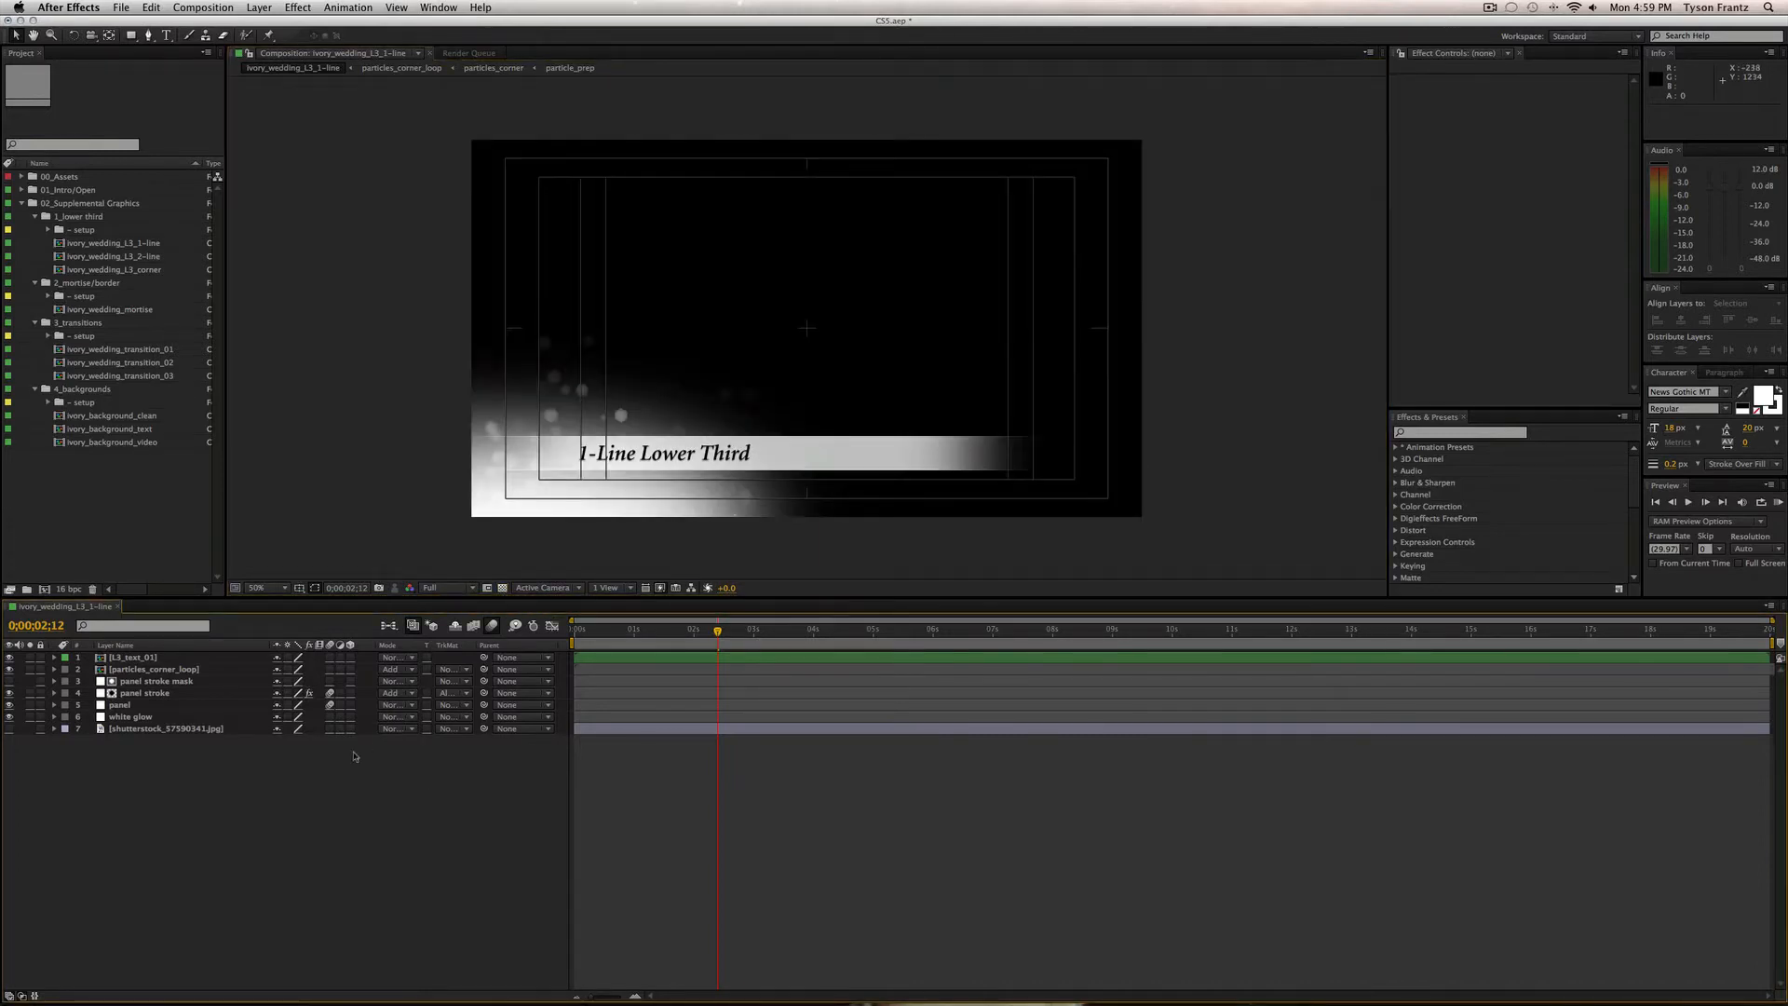
{"action": "left_click", "coordinate": [10, 730]}
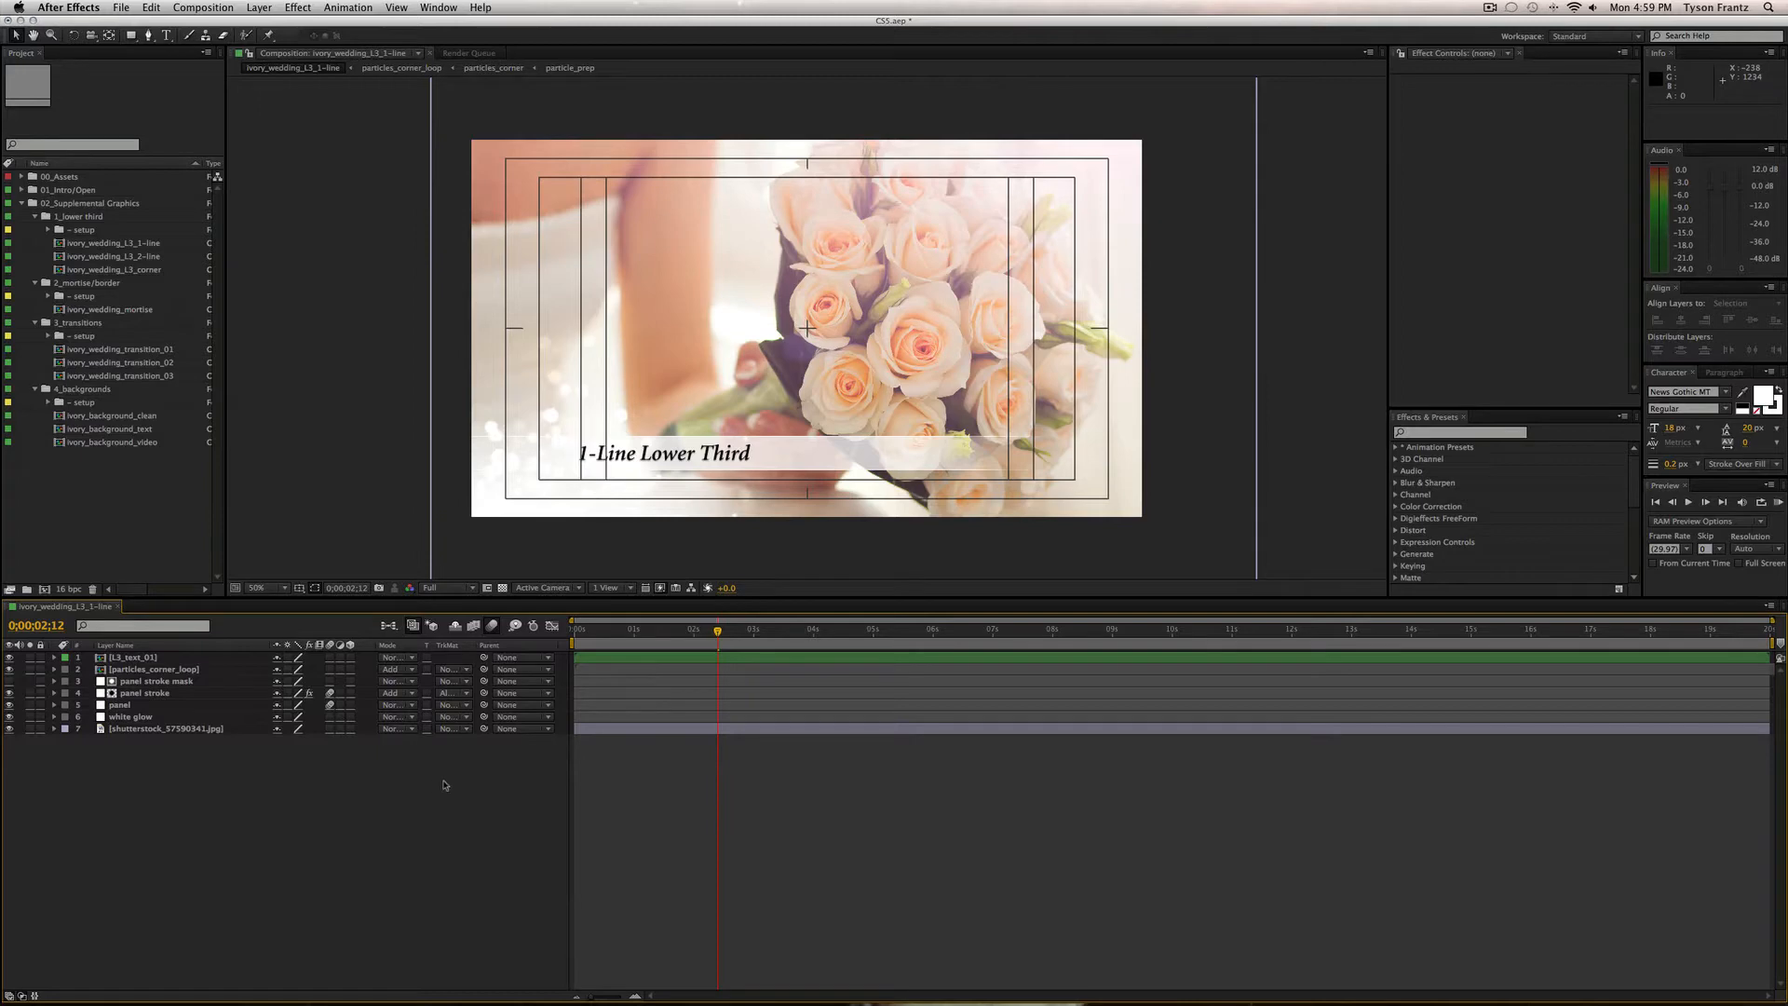
{"action": "left_click", "coordinate": [9, 729]}
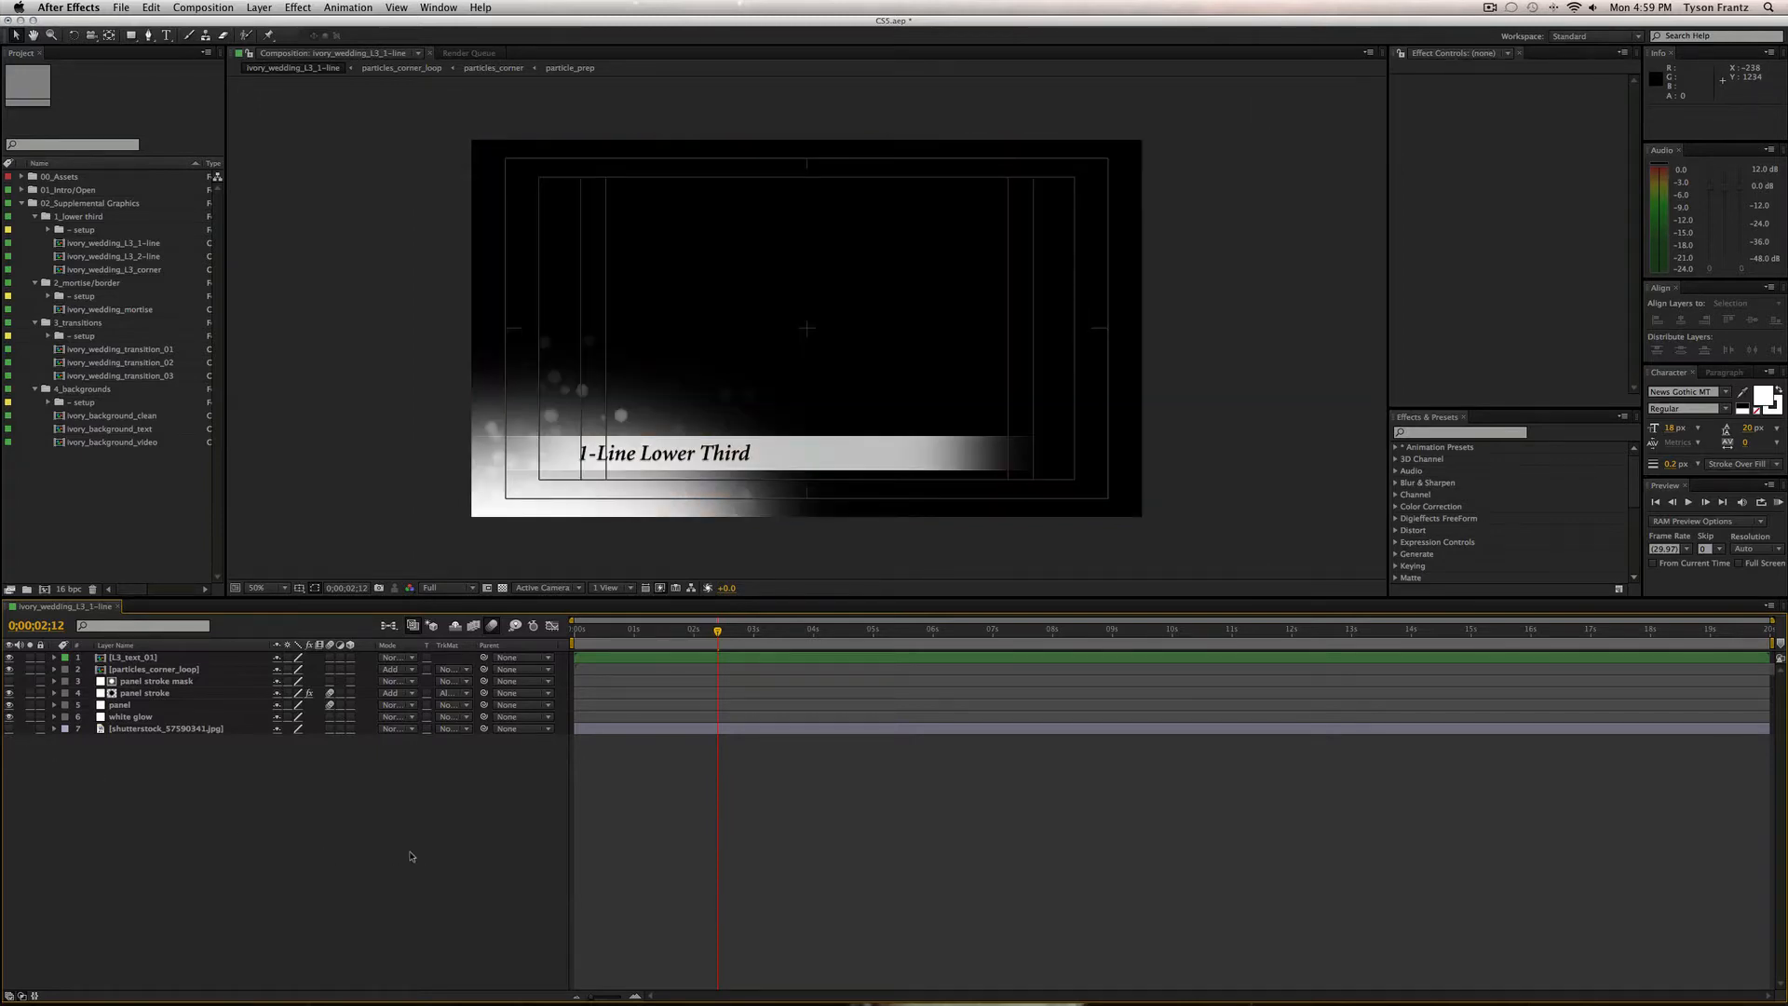
Set preview resolution to Half, hide title/action safe guides, and close ivory_wedding_L3_1-line.
{"action": "left_click", "coordinate": [447, 587]}
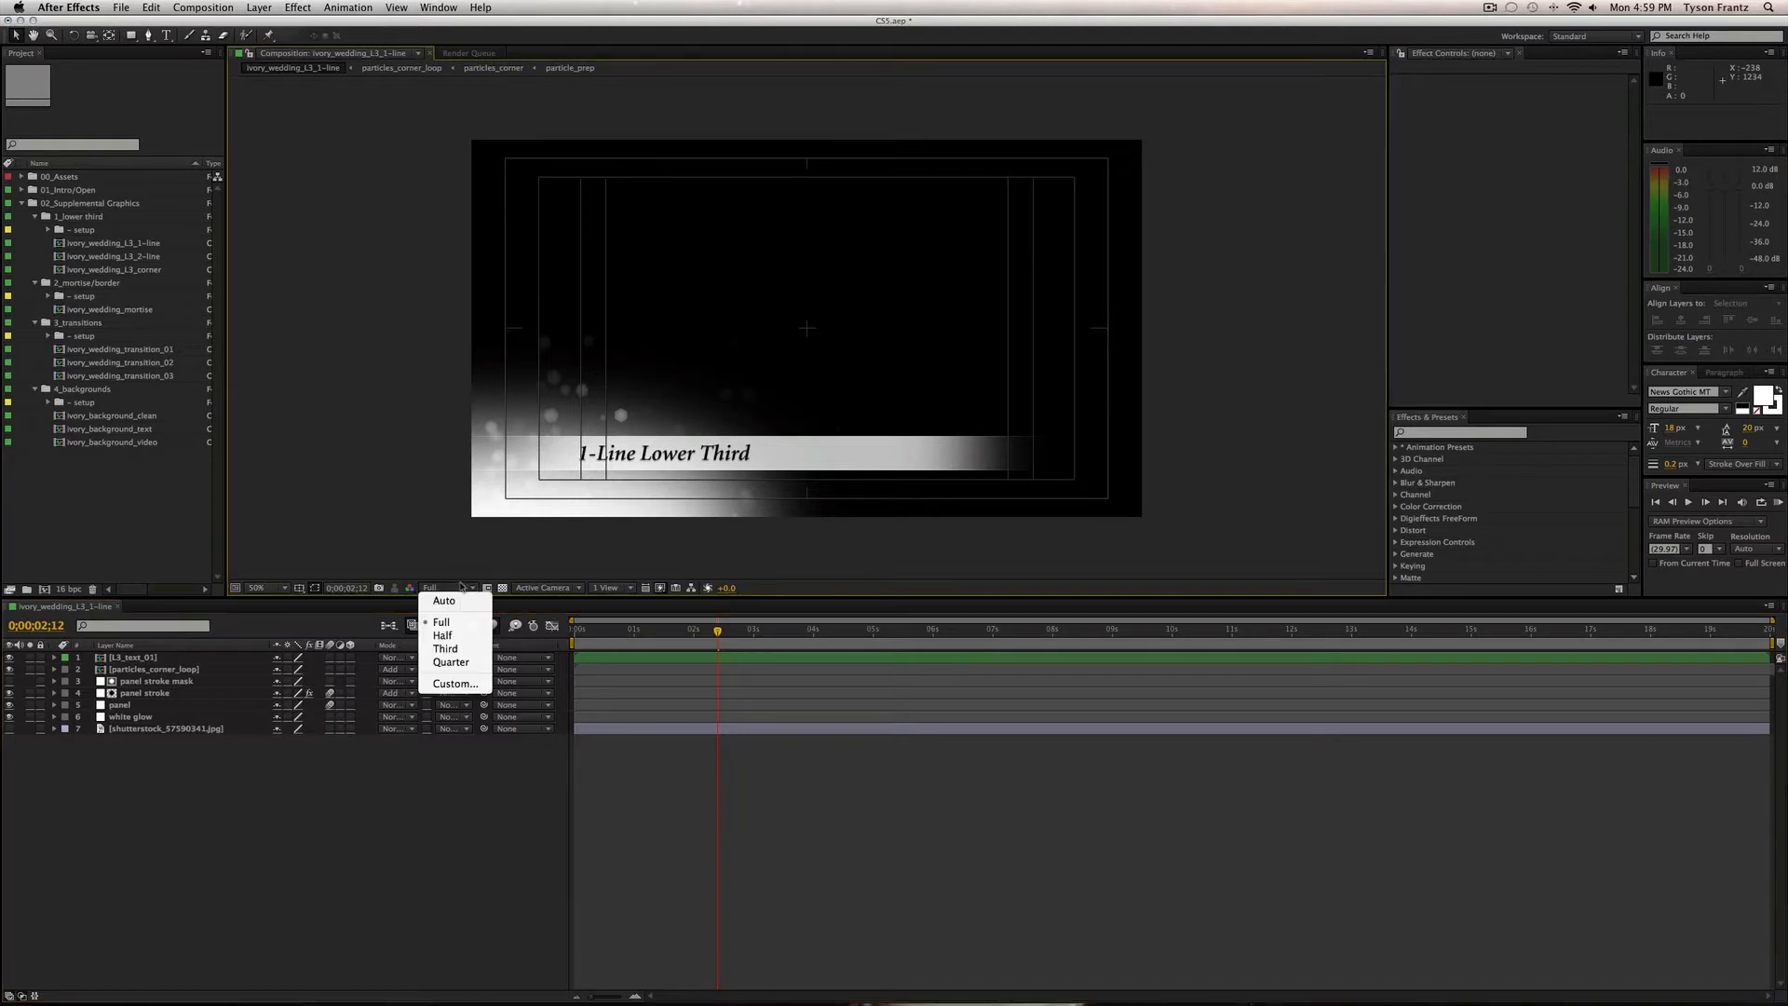
{"action": "left_click", "coordinate": [443, 635]}
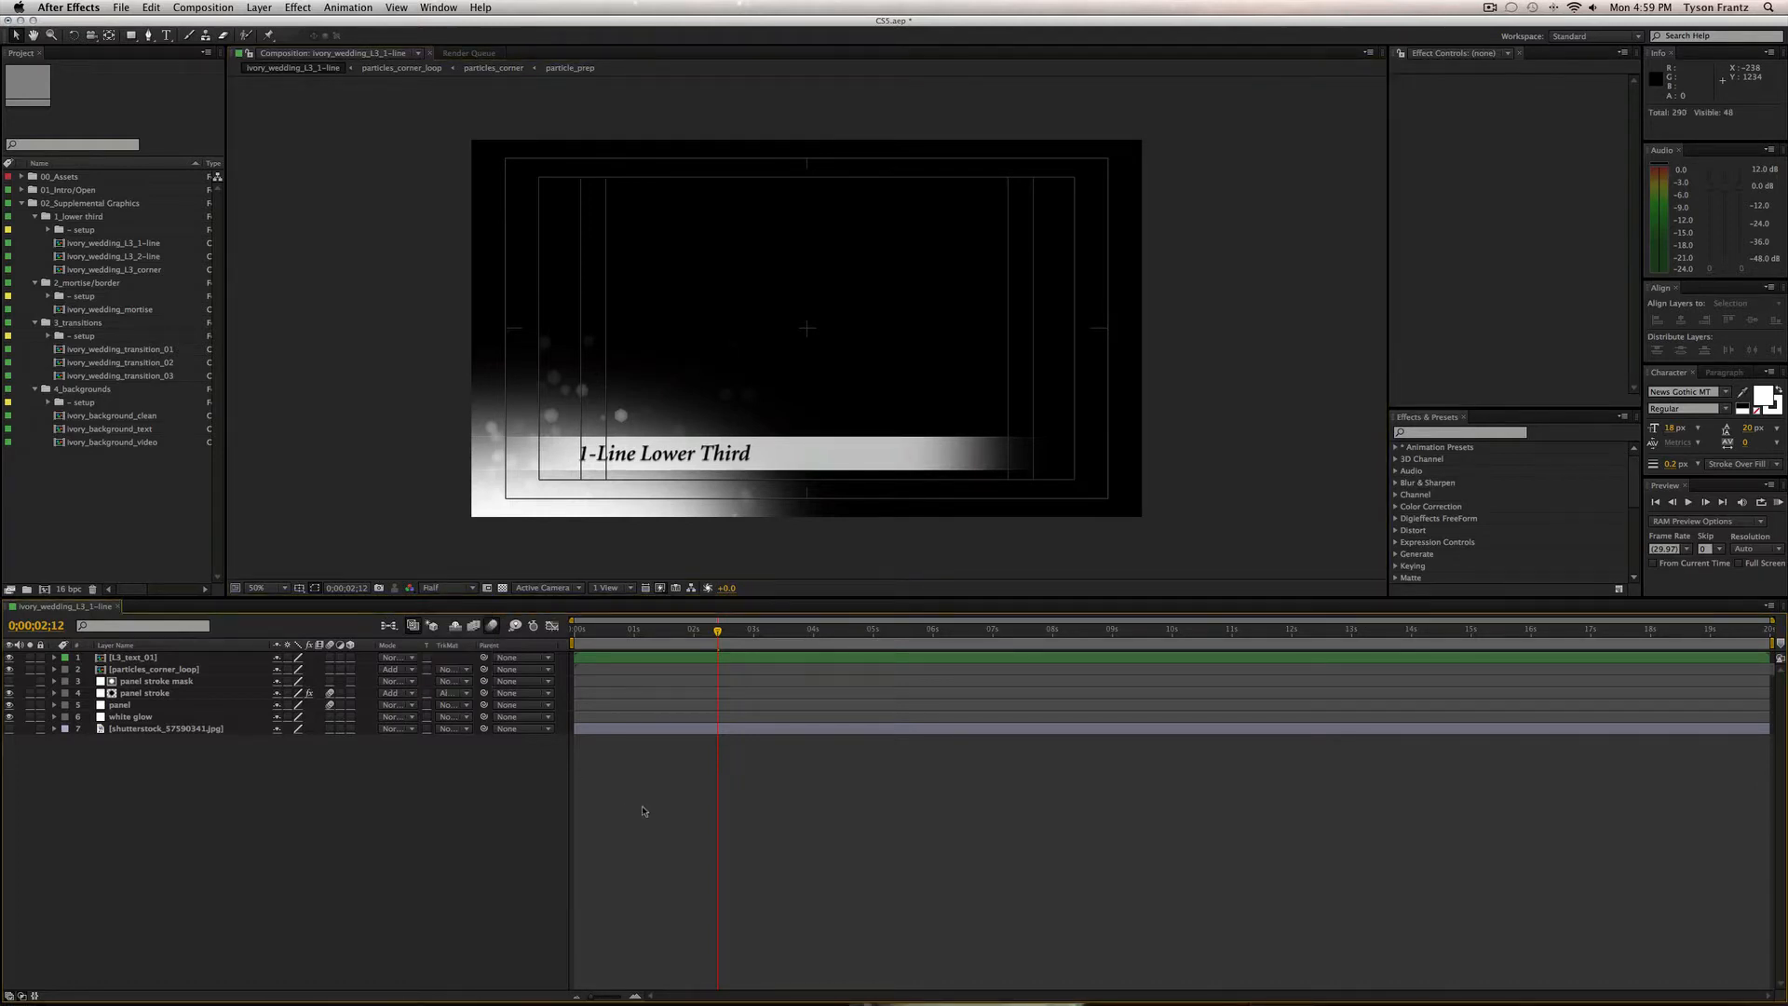
{"action": "key", "text": "apostrophe"}
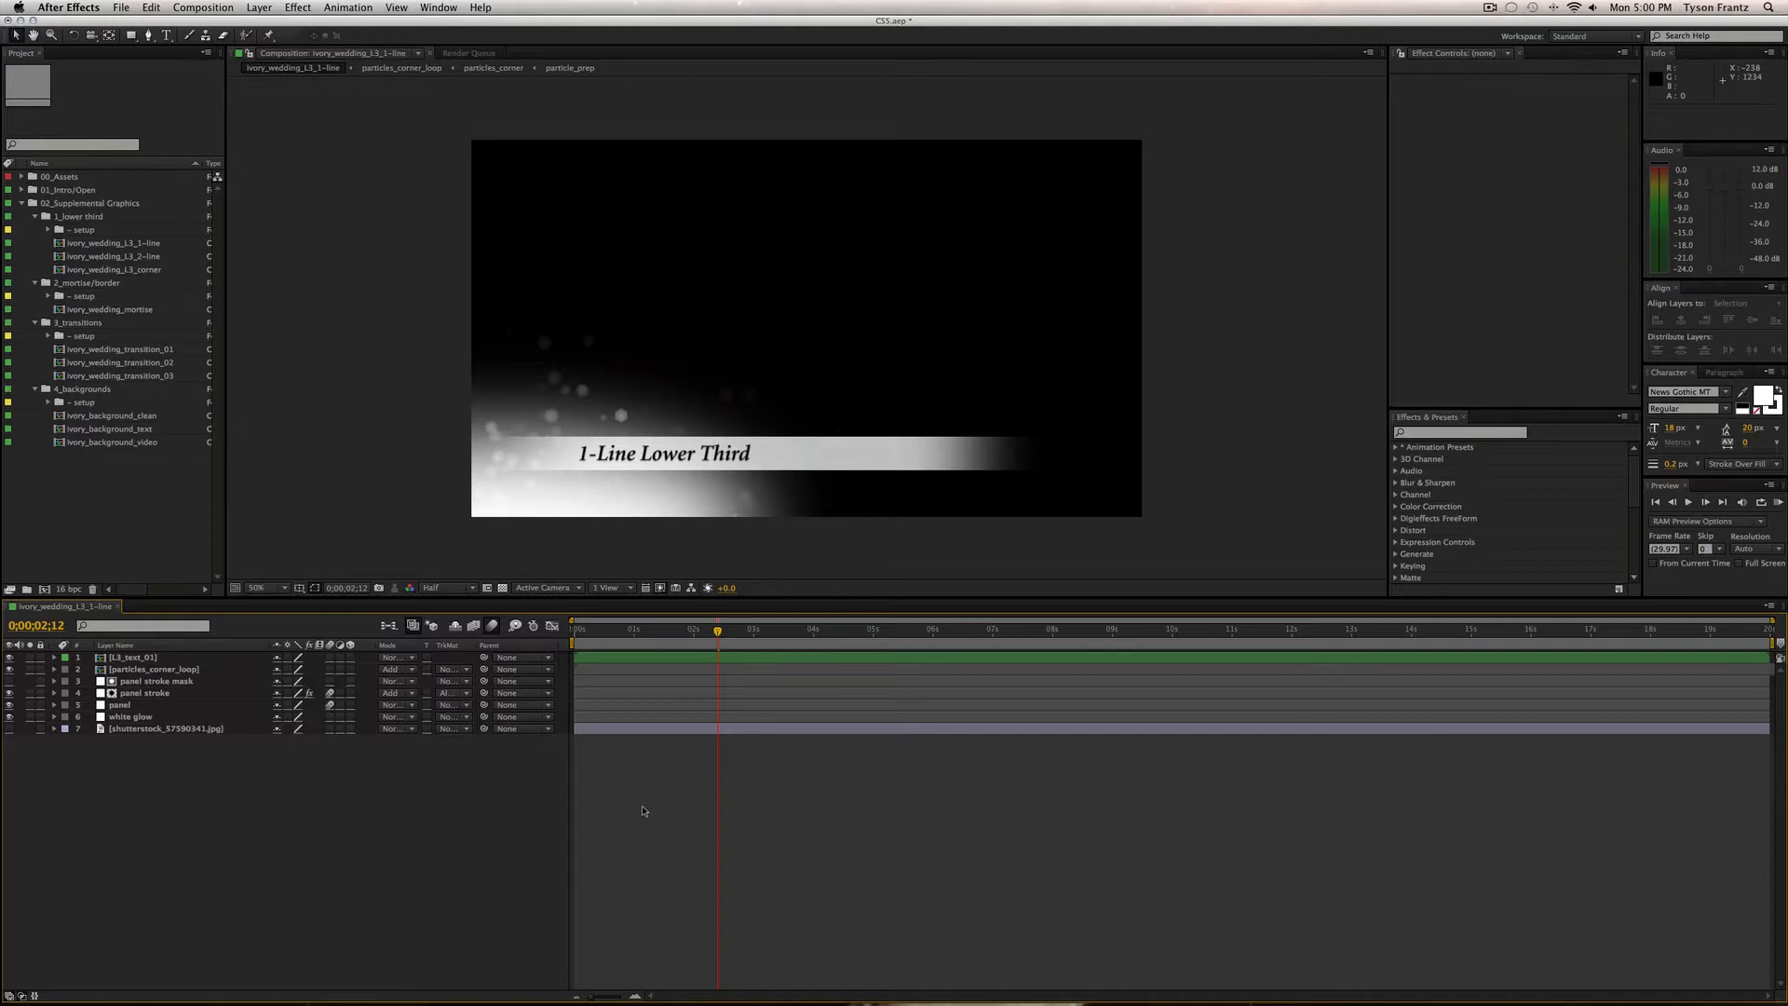
{"action": "key", "text": "super+w"}
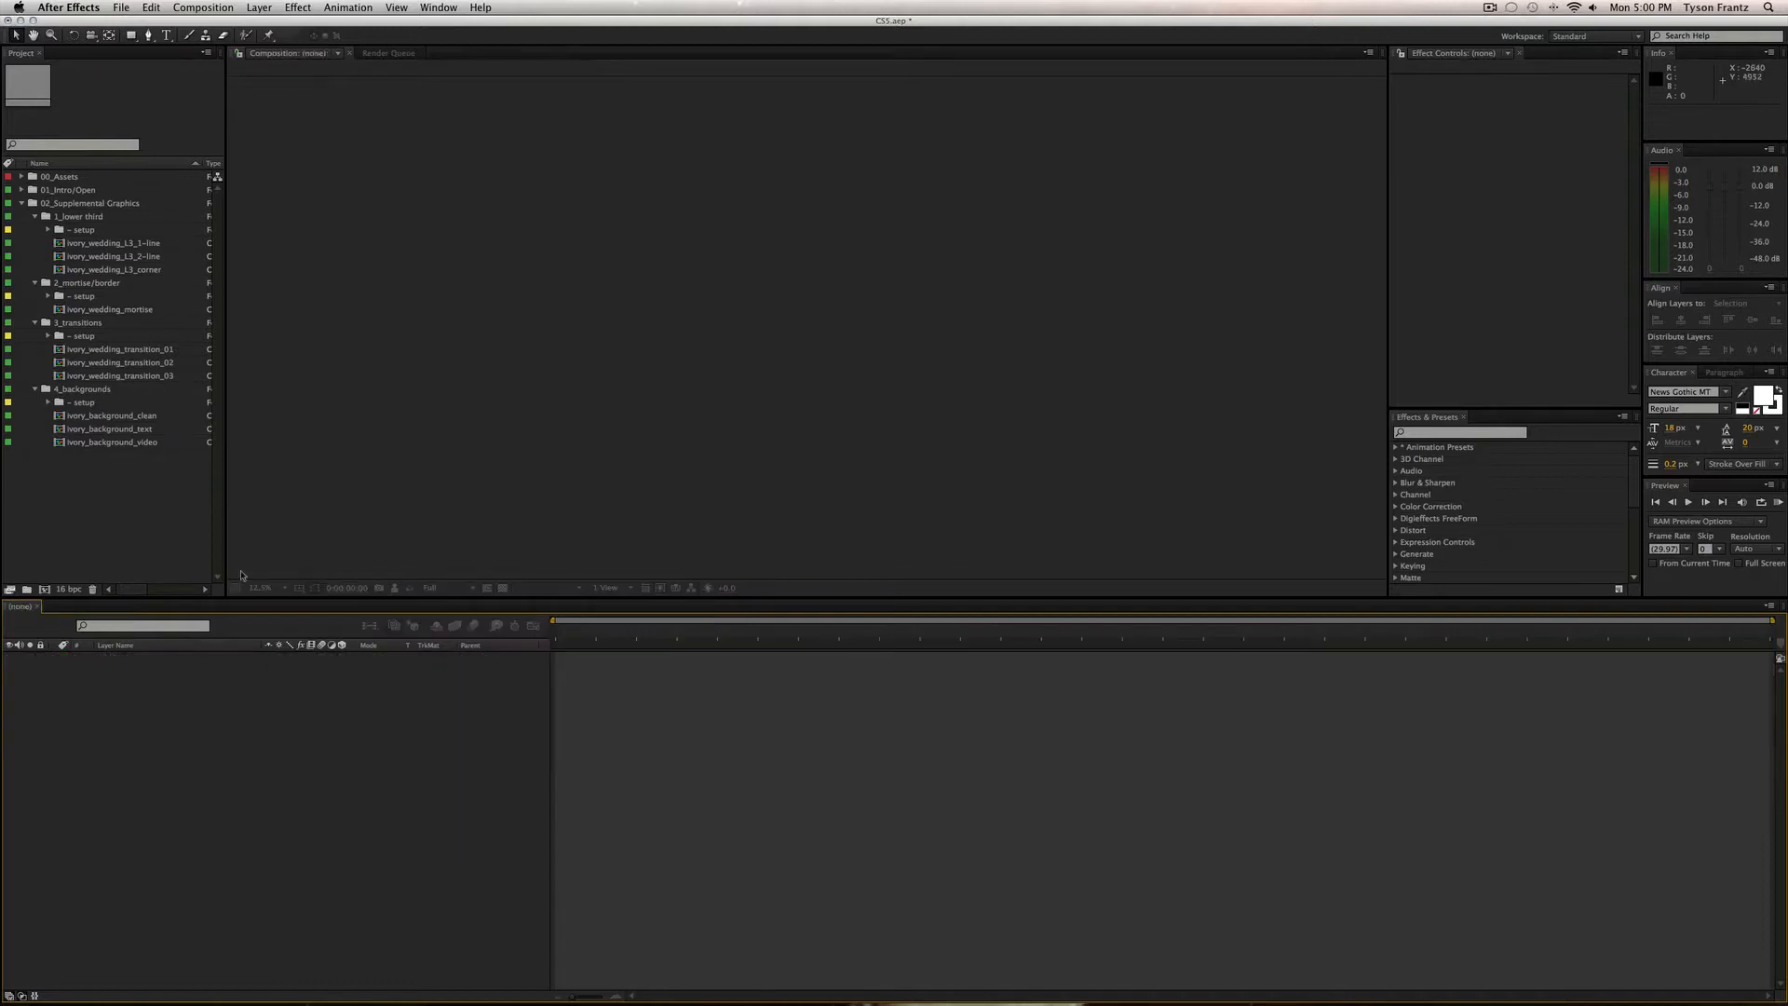
Open ivory_wedding_mortise, turn off layer 3 [mortise_image/video], and close the comp.
{"action": "double_click", "coordinate": [111, 309]}
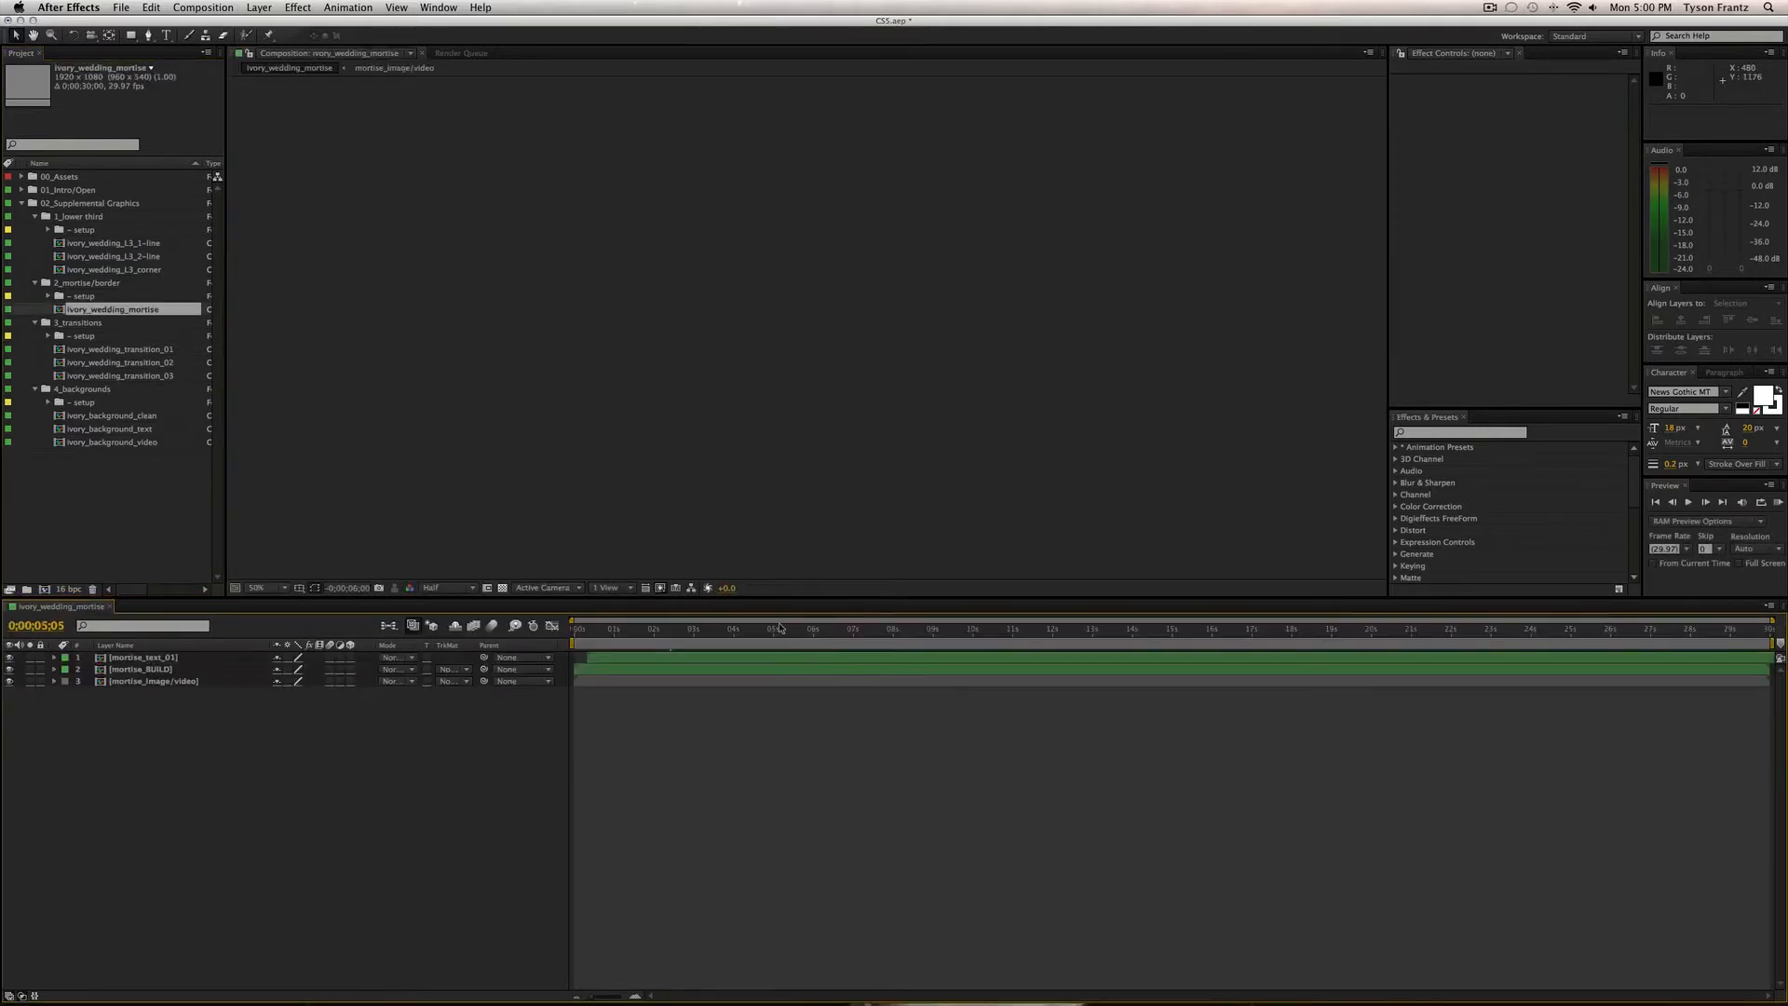
{"action": "left_click", "coordinate": [10, 681]}
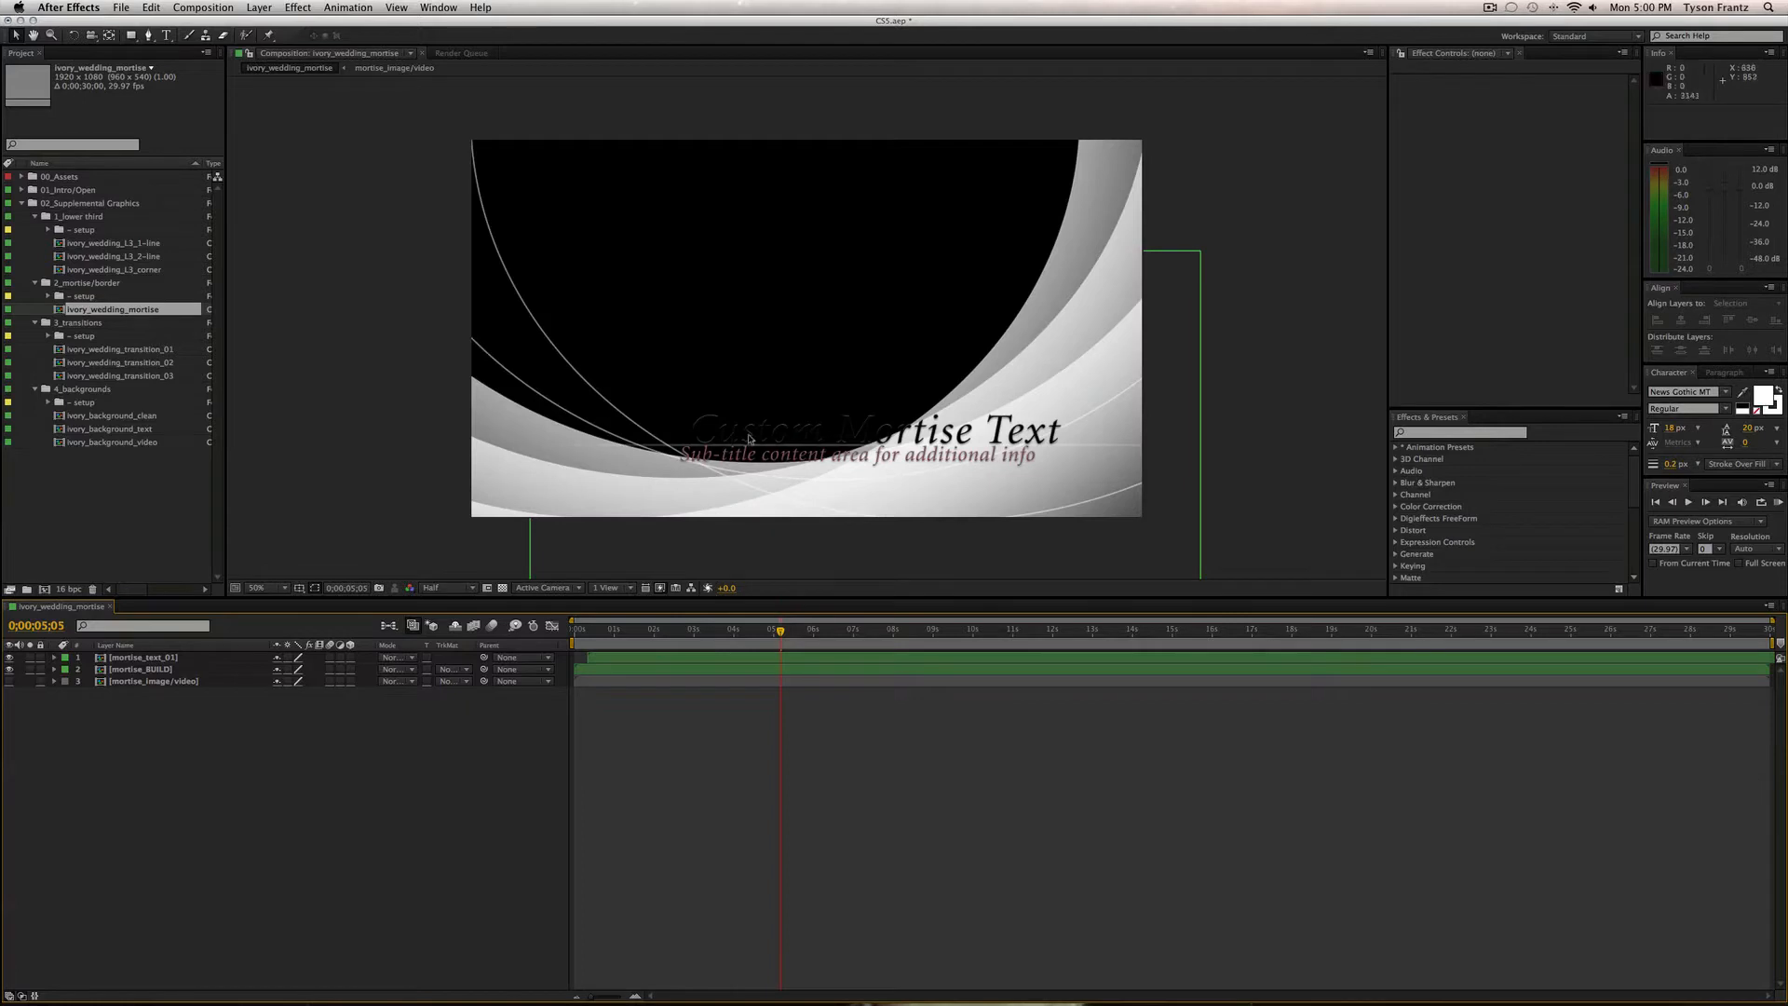
{"action": "key", "text": "super+w"}
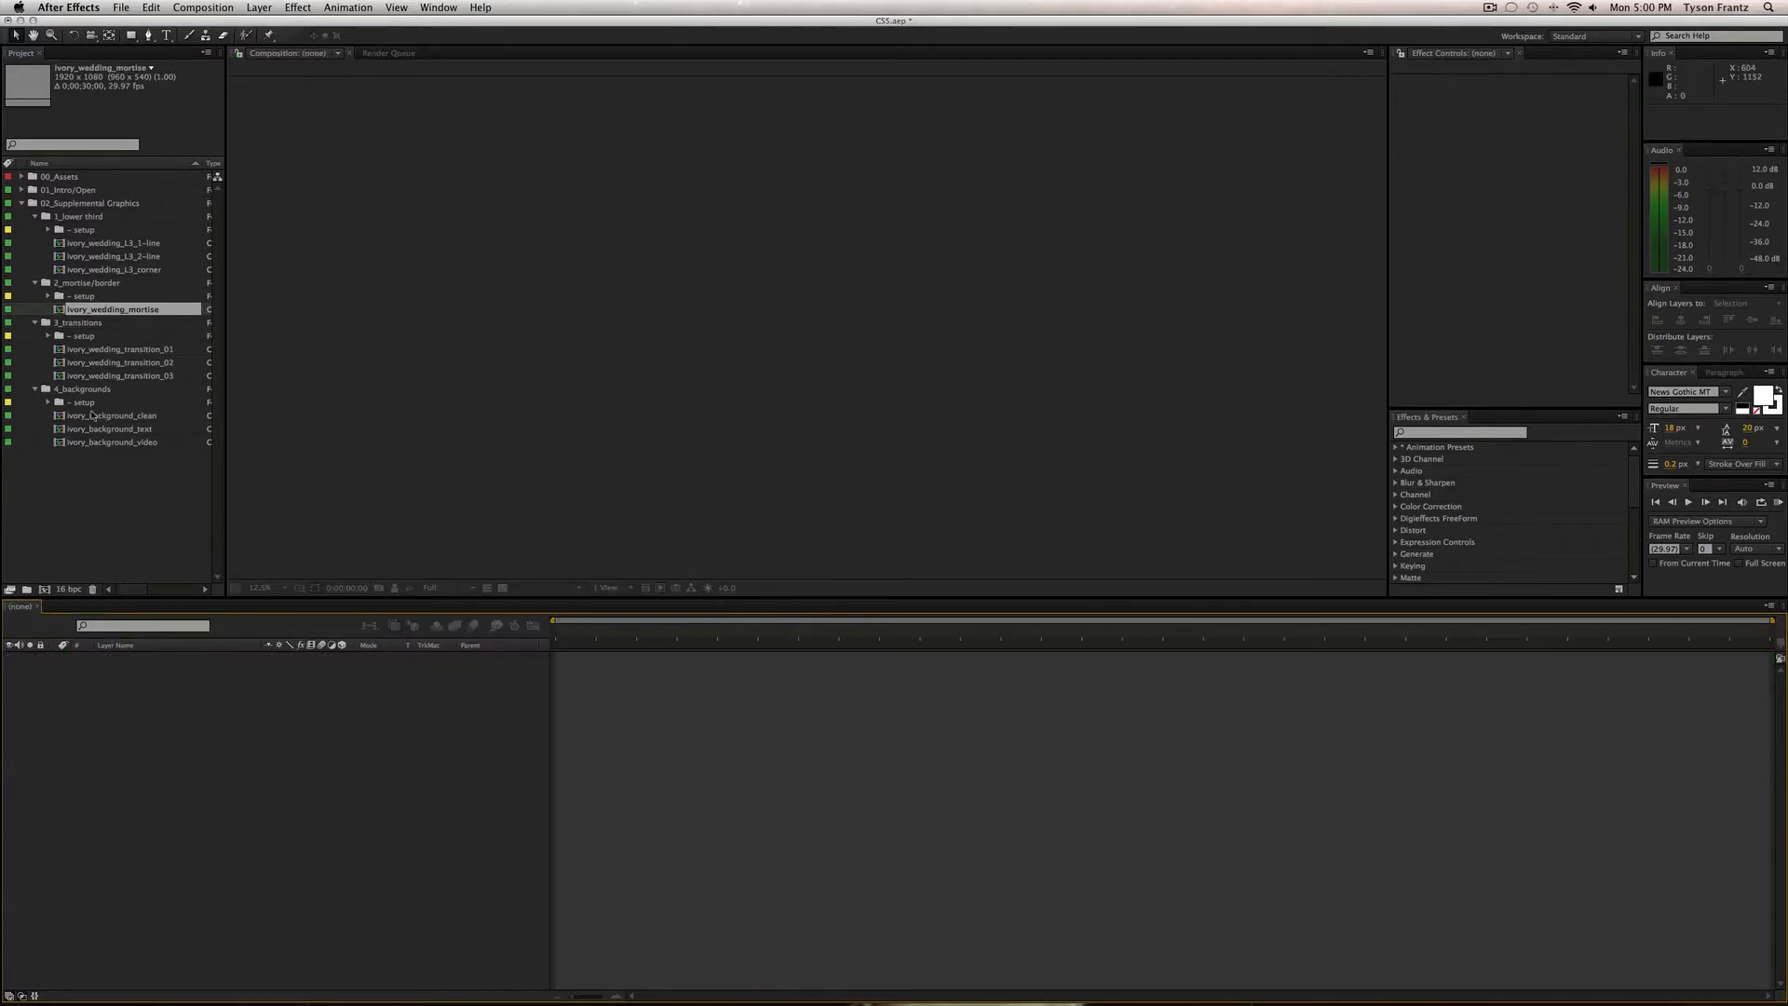
Collapse the four supplemental graphics subfolders and 02_Supplemental Graphics itself.
{"action": "left_click", "coordinate": [108, 350]}
{"action": "left_click", "coordinate": [144, 360]}
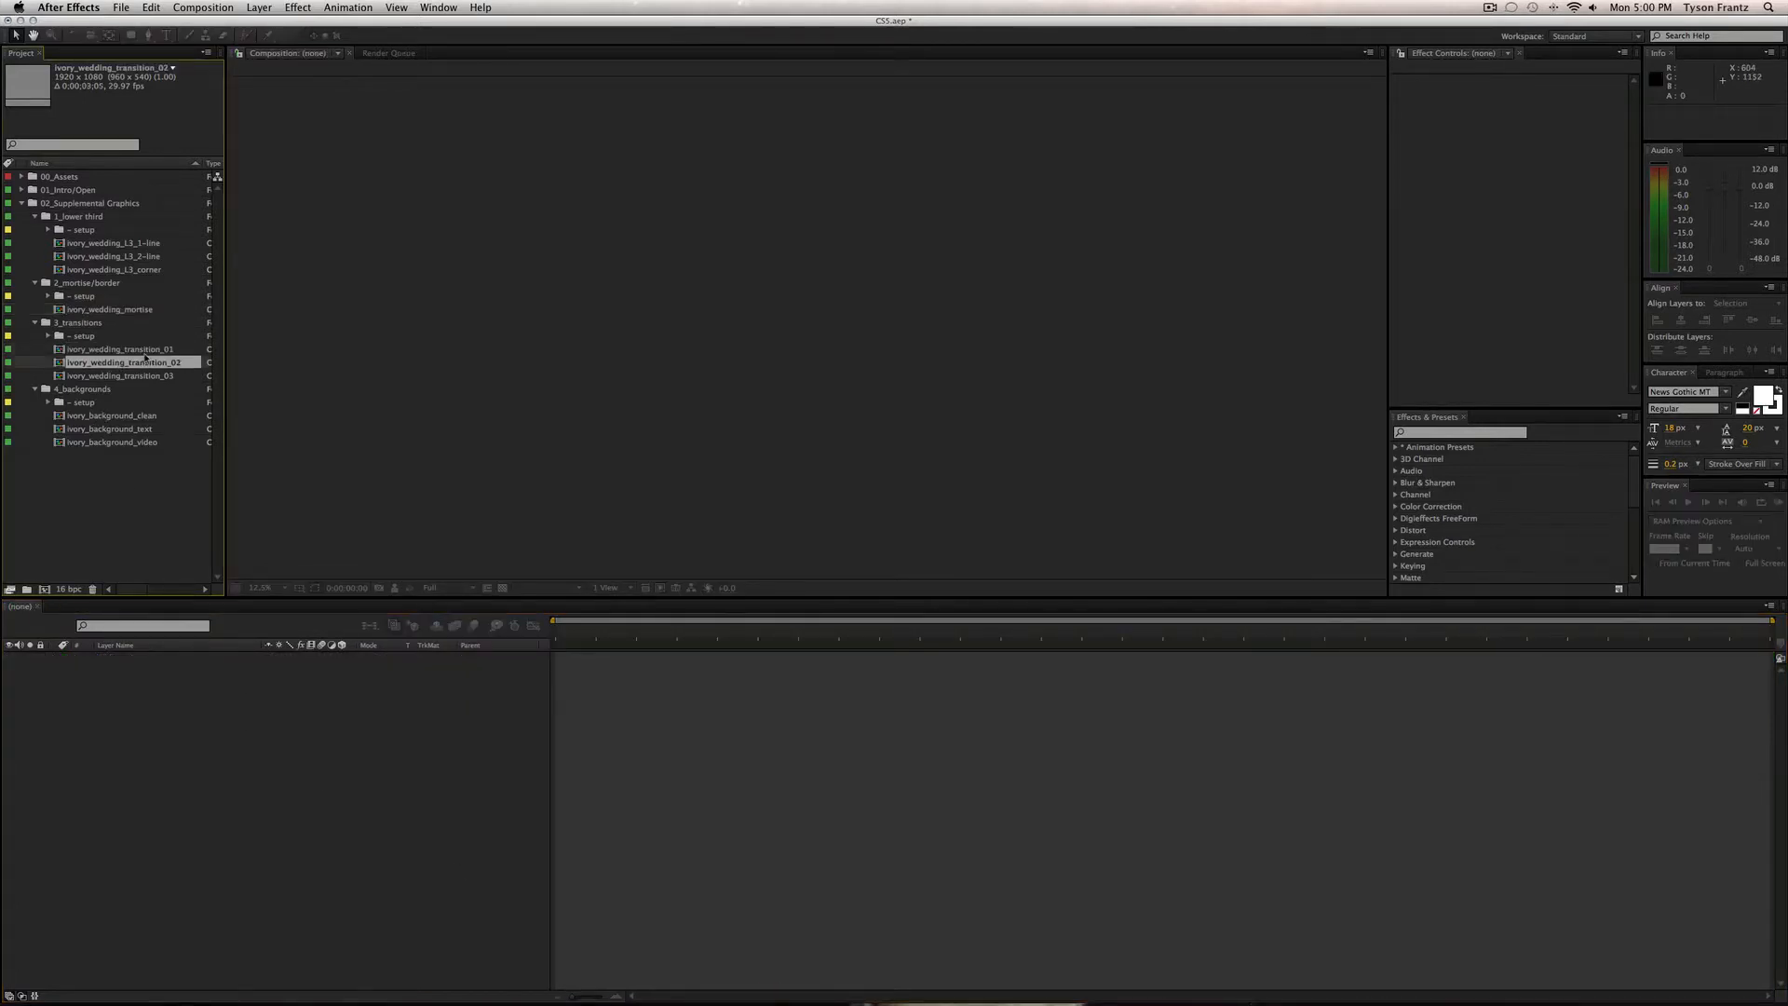
{"action": "left_click", "coordinate": [145, 416]}
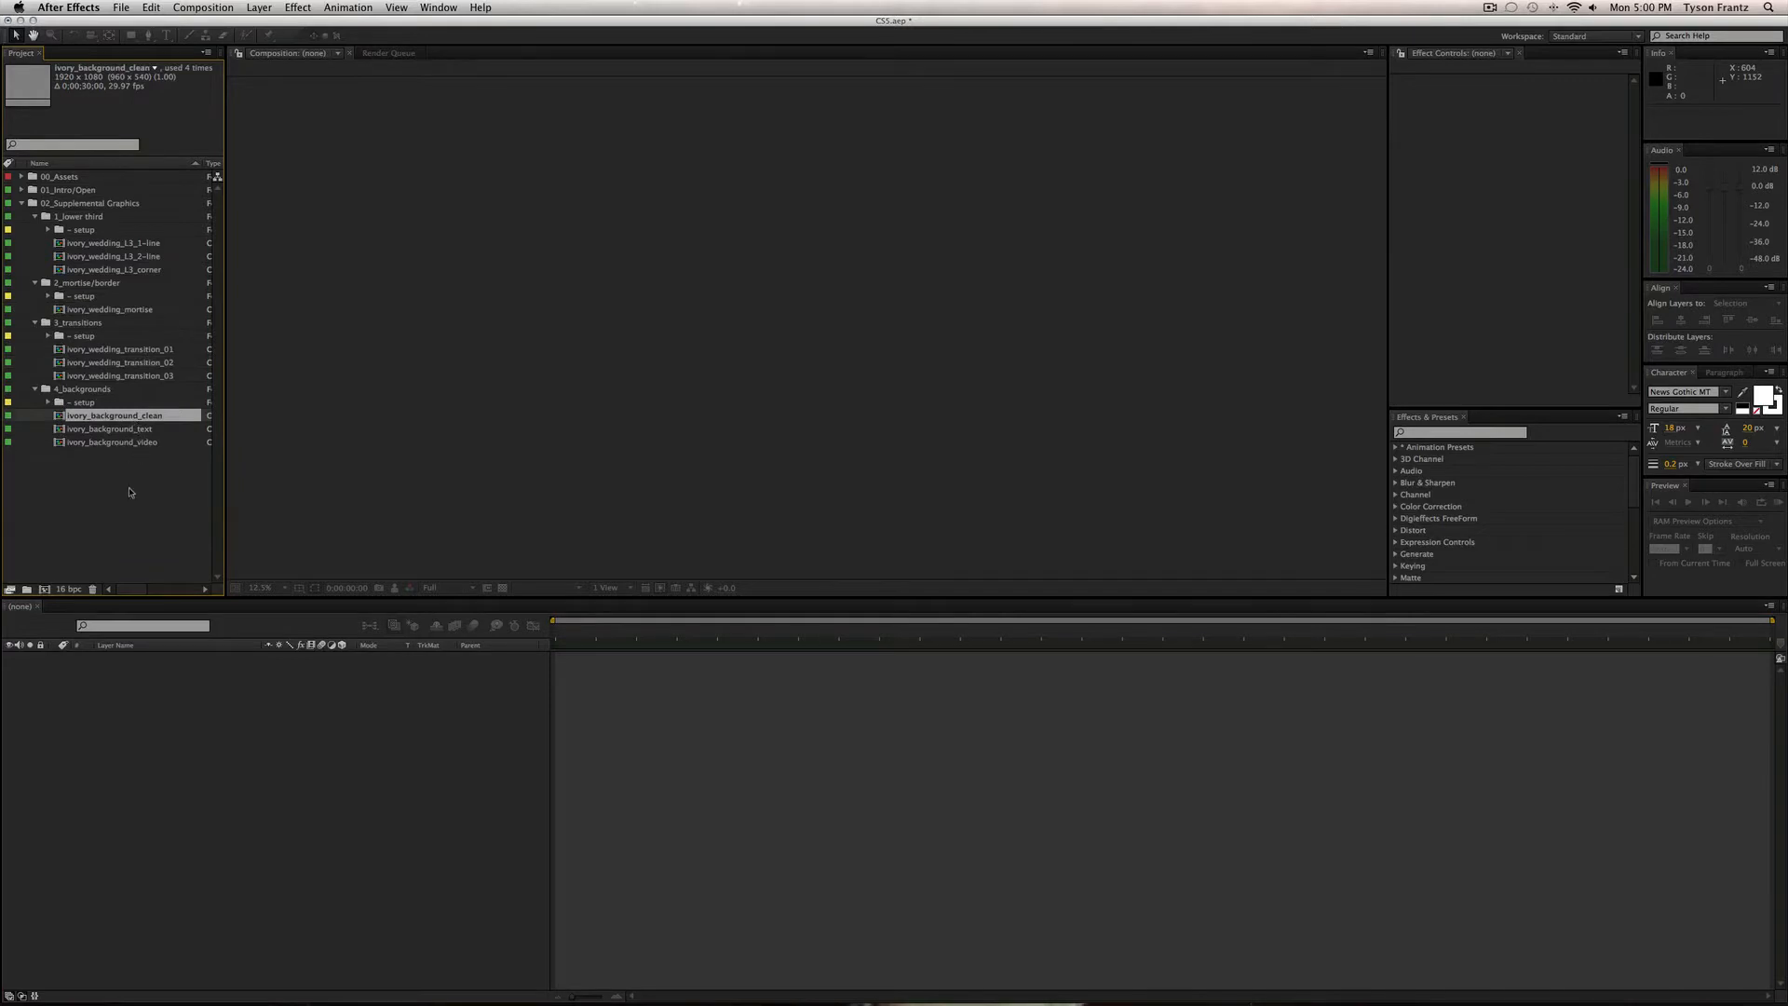
{"action": "left_click", "coordinate": [130, 493]}
{"action": "left_click", "coordinate": [35, 390]}
{"action": "left_click", "coordinate": [35, 322]}
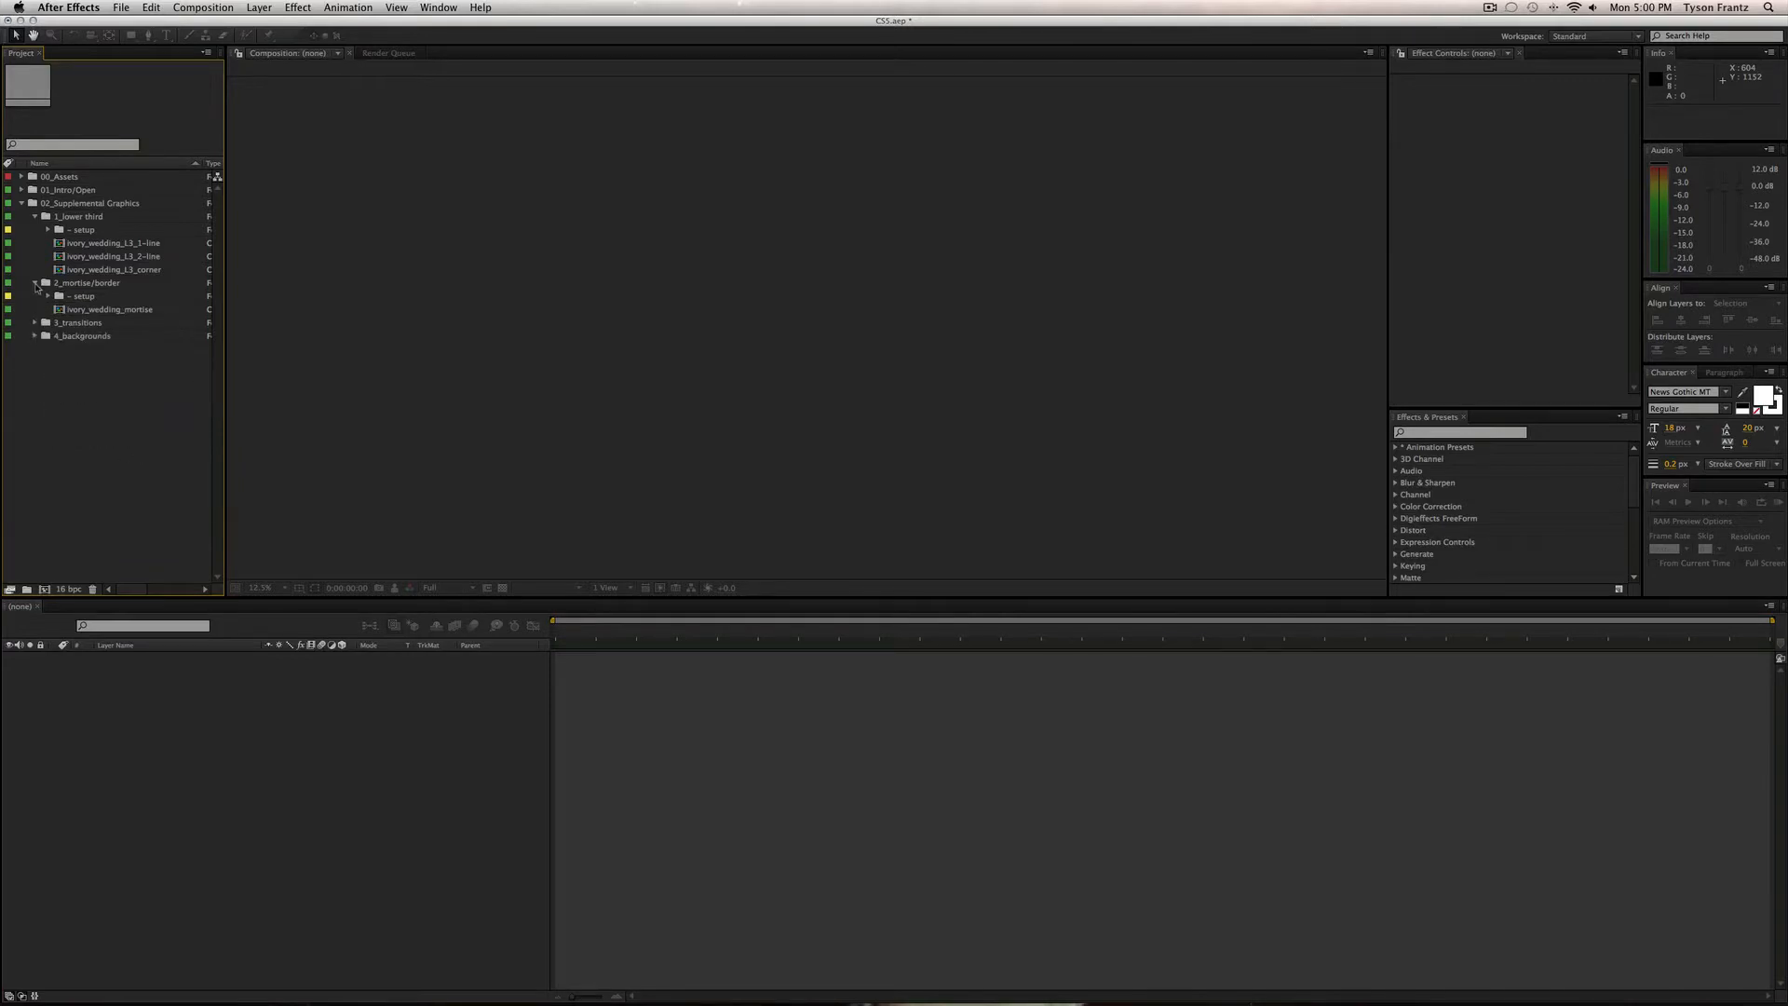
{"action": "left_click", "coordinate": [36, 283]}
{"action": "left_click", "coordinate": [36, 216]}
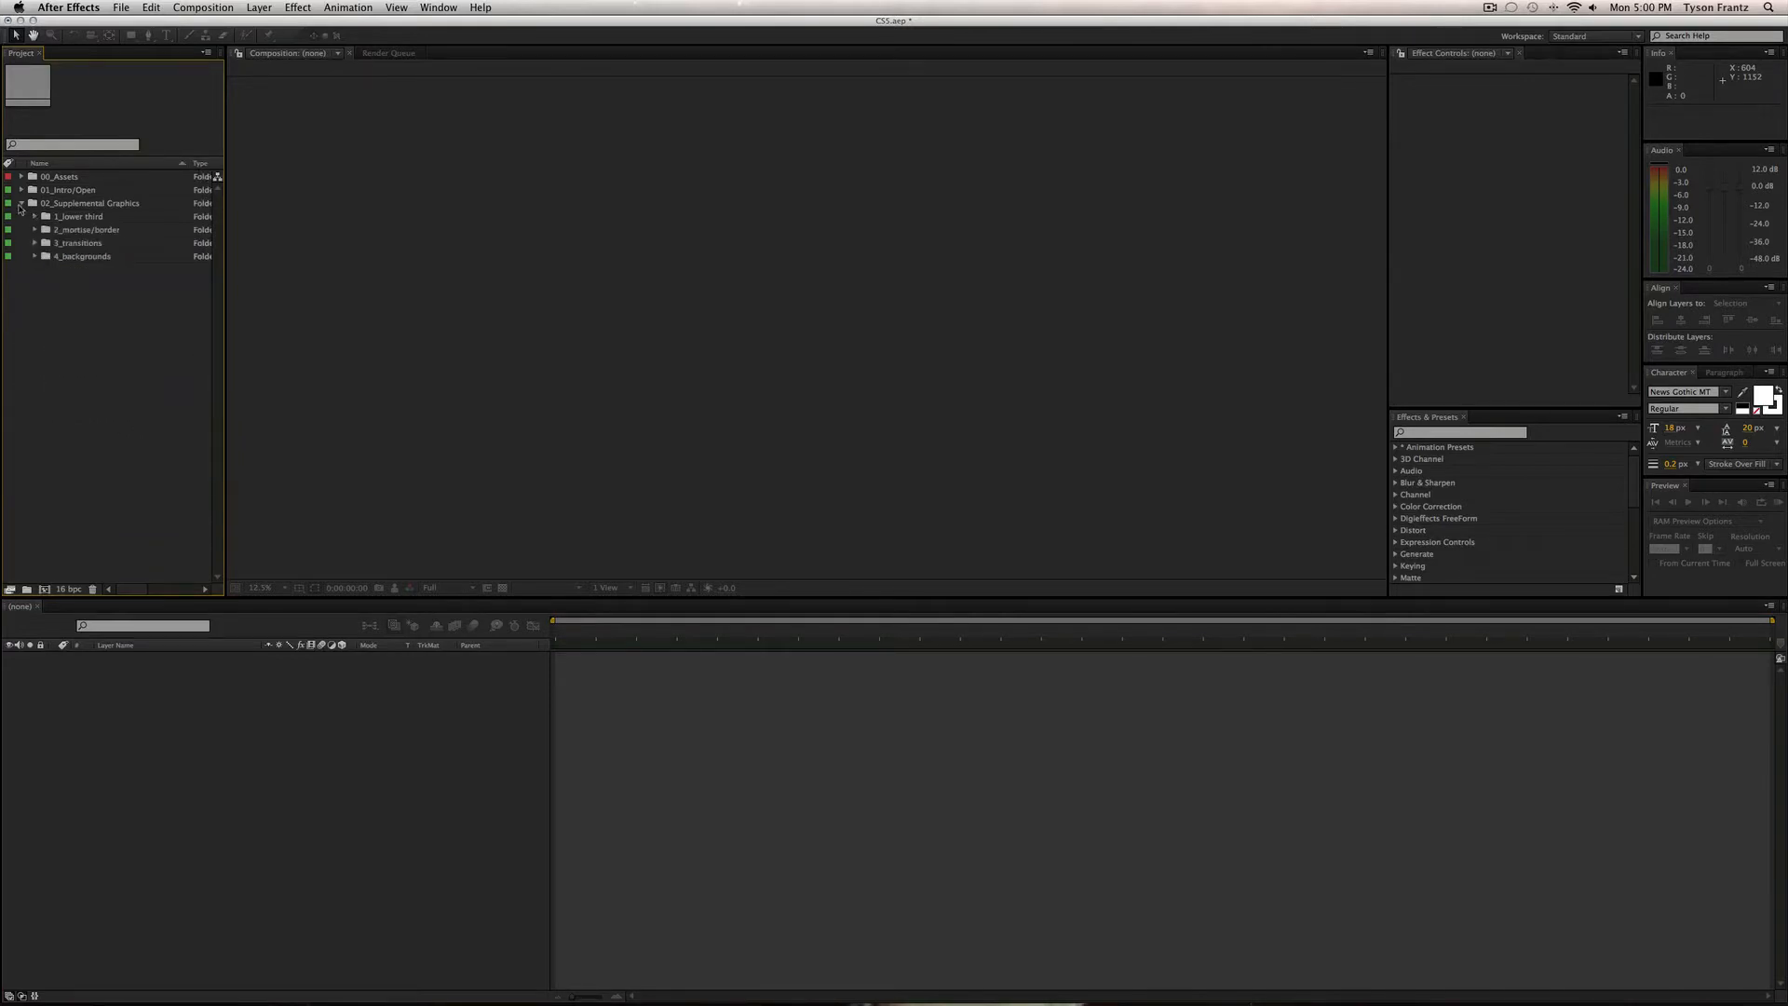
{"action": "left_click", "coordinate": [21, 203]}
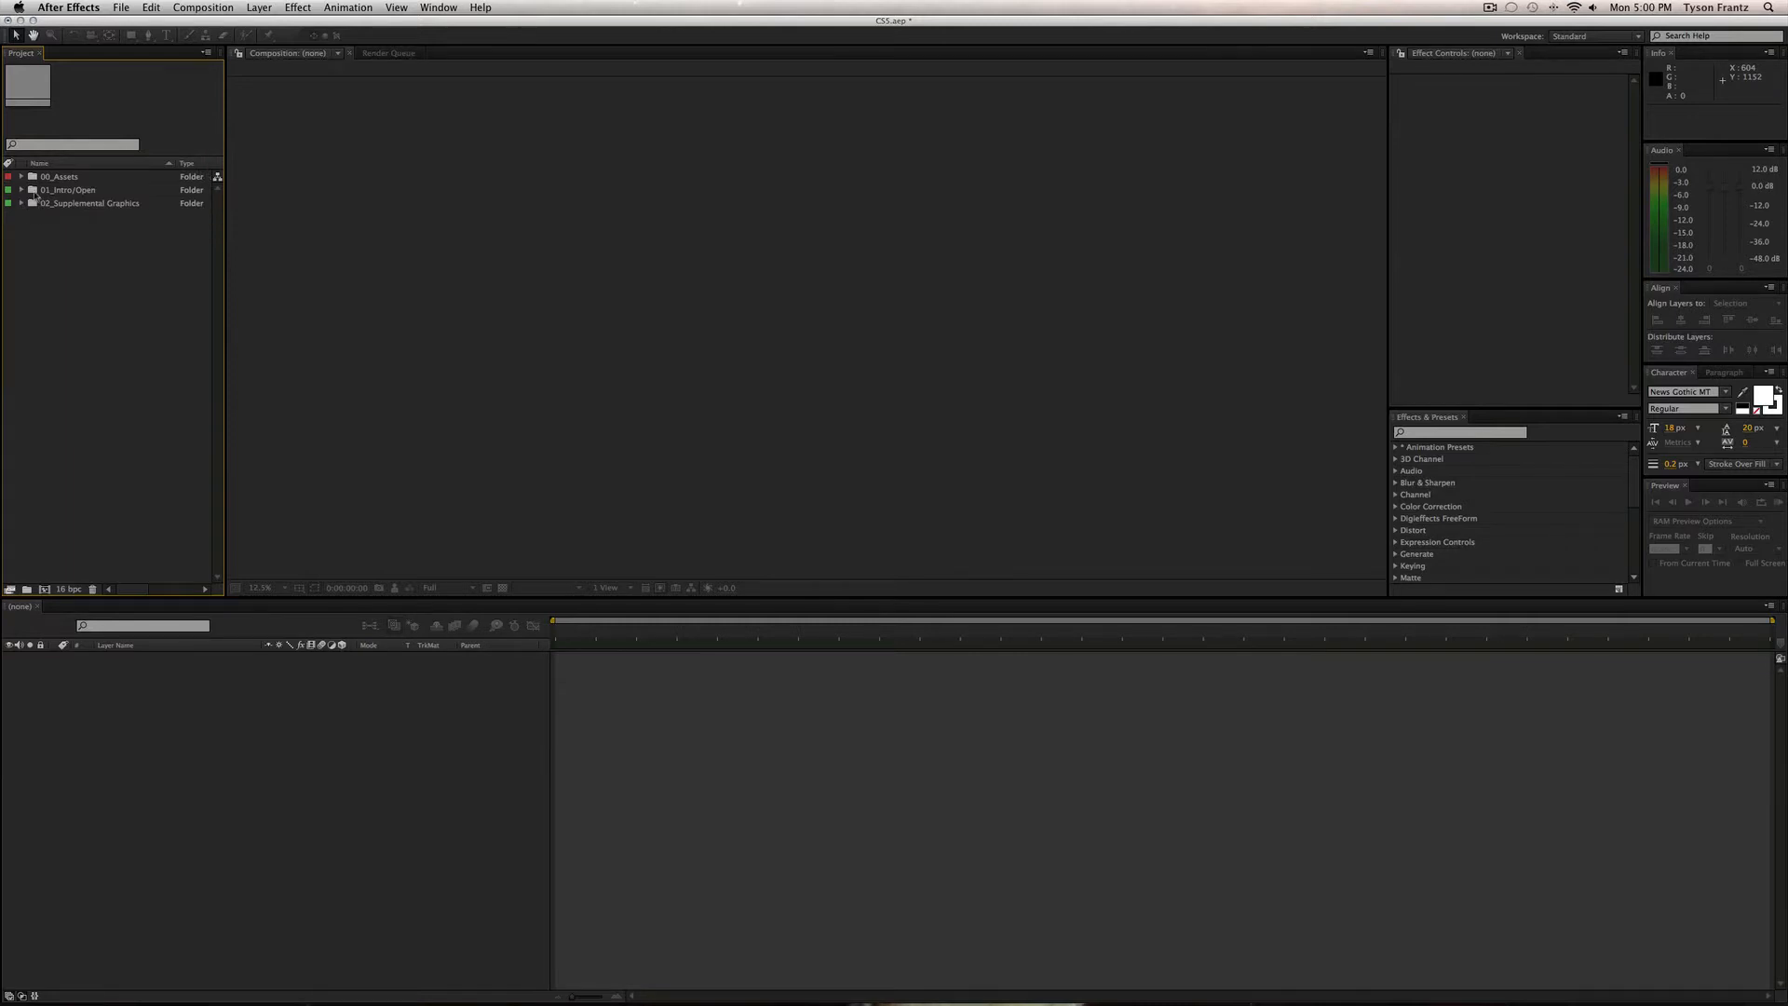
Expand 01_Intro/Open and then step1_Insert Soundtrack to list the soundtrack item.
{"action": "left_click", "coordinate": [30, 191]}
{"action": "left_click", "coordinate": [22, 191]}
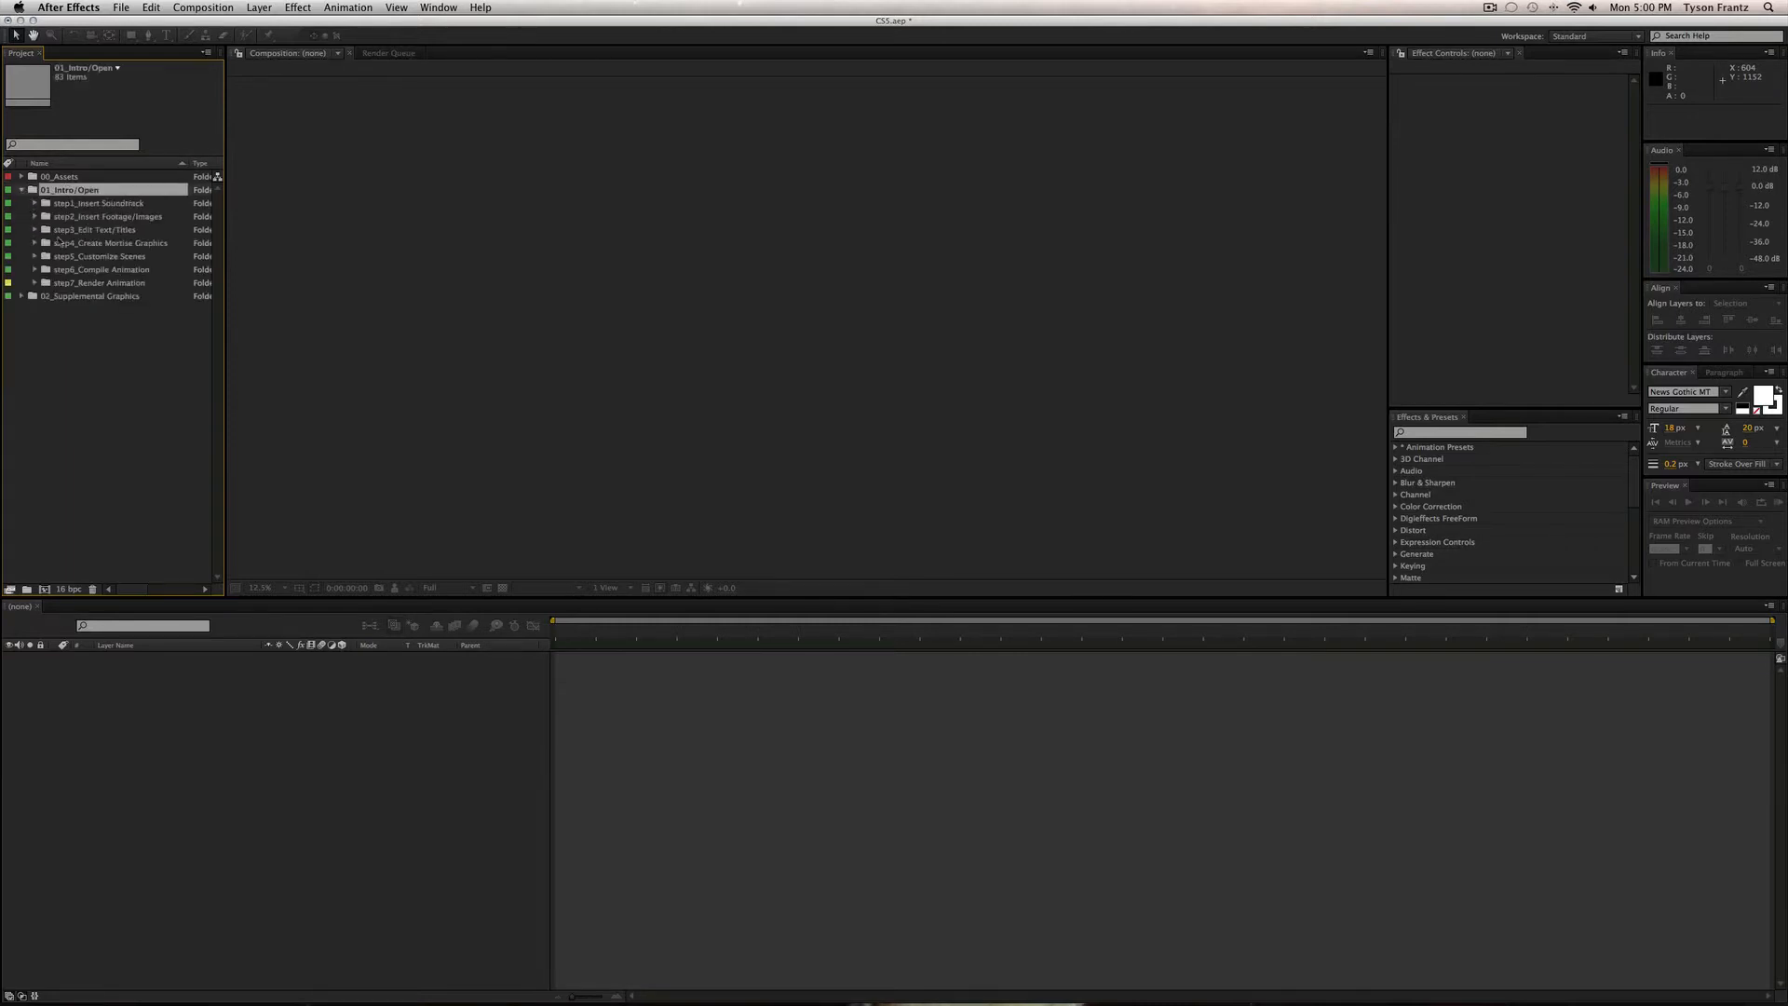
{"action": "left_click", "coordinate": [94, 207]}
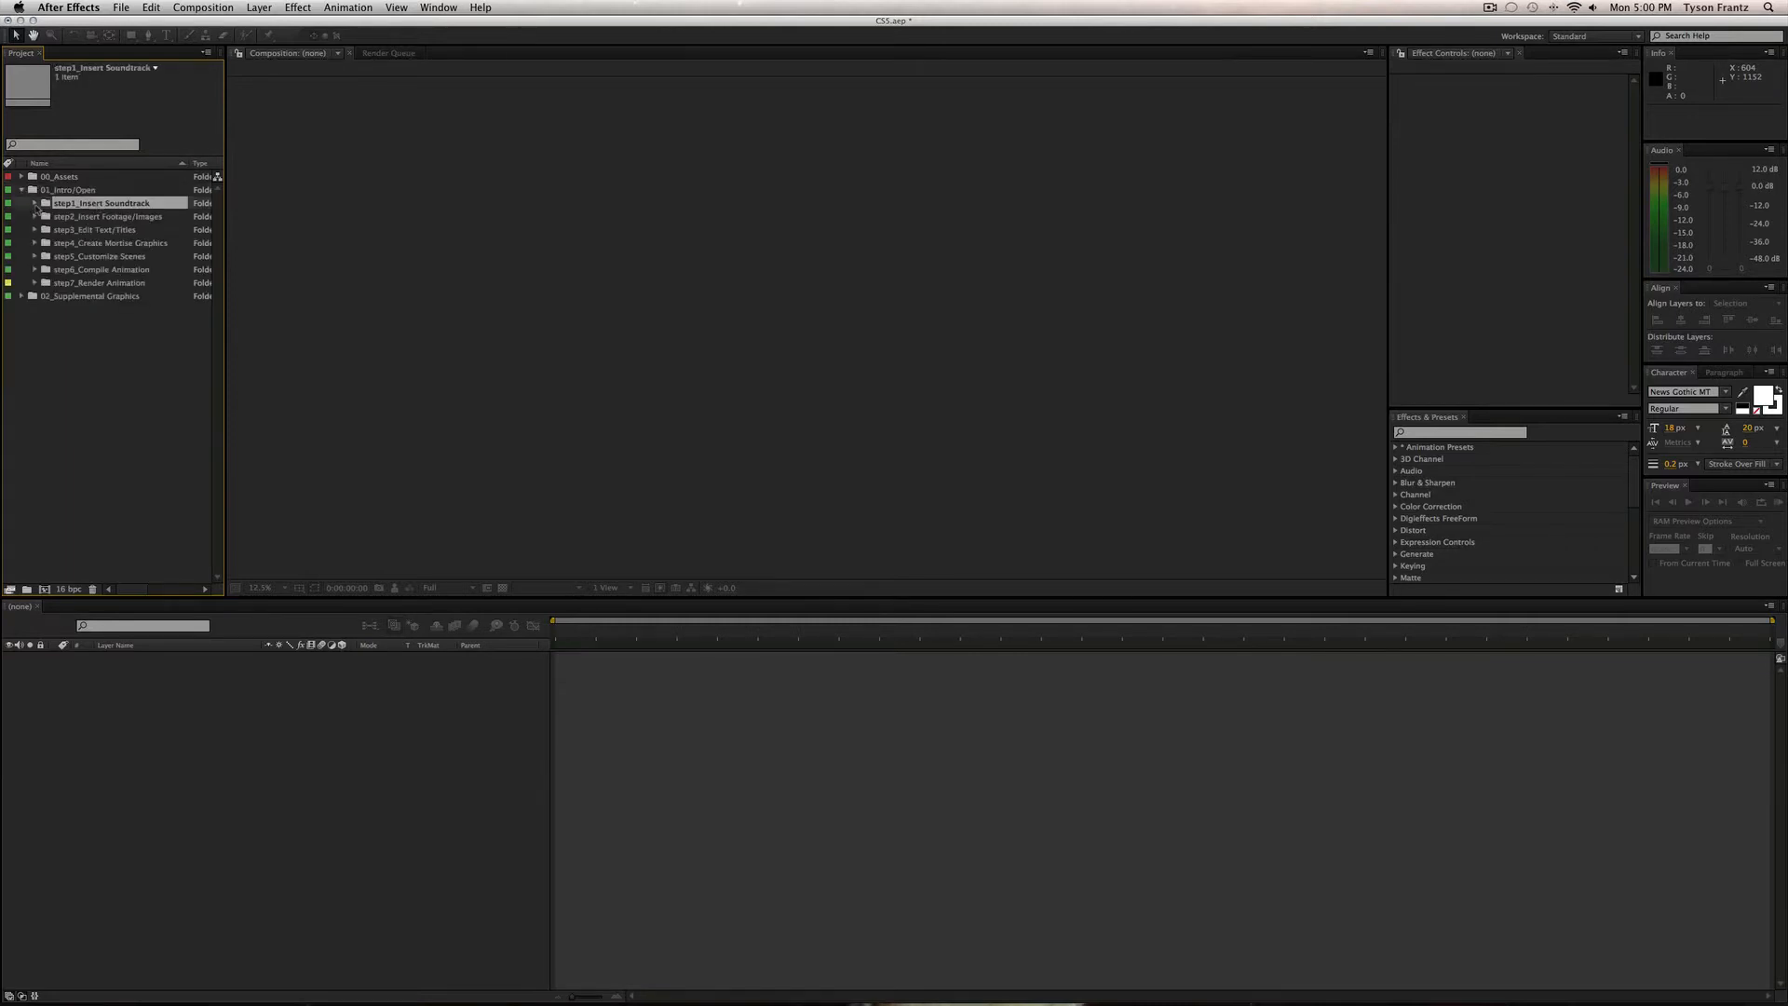
{"action": "left_click", "coordinate": [38, 205]}
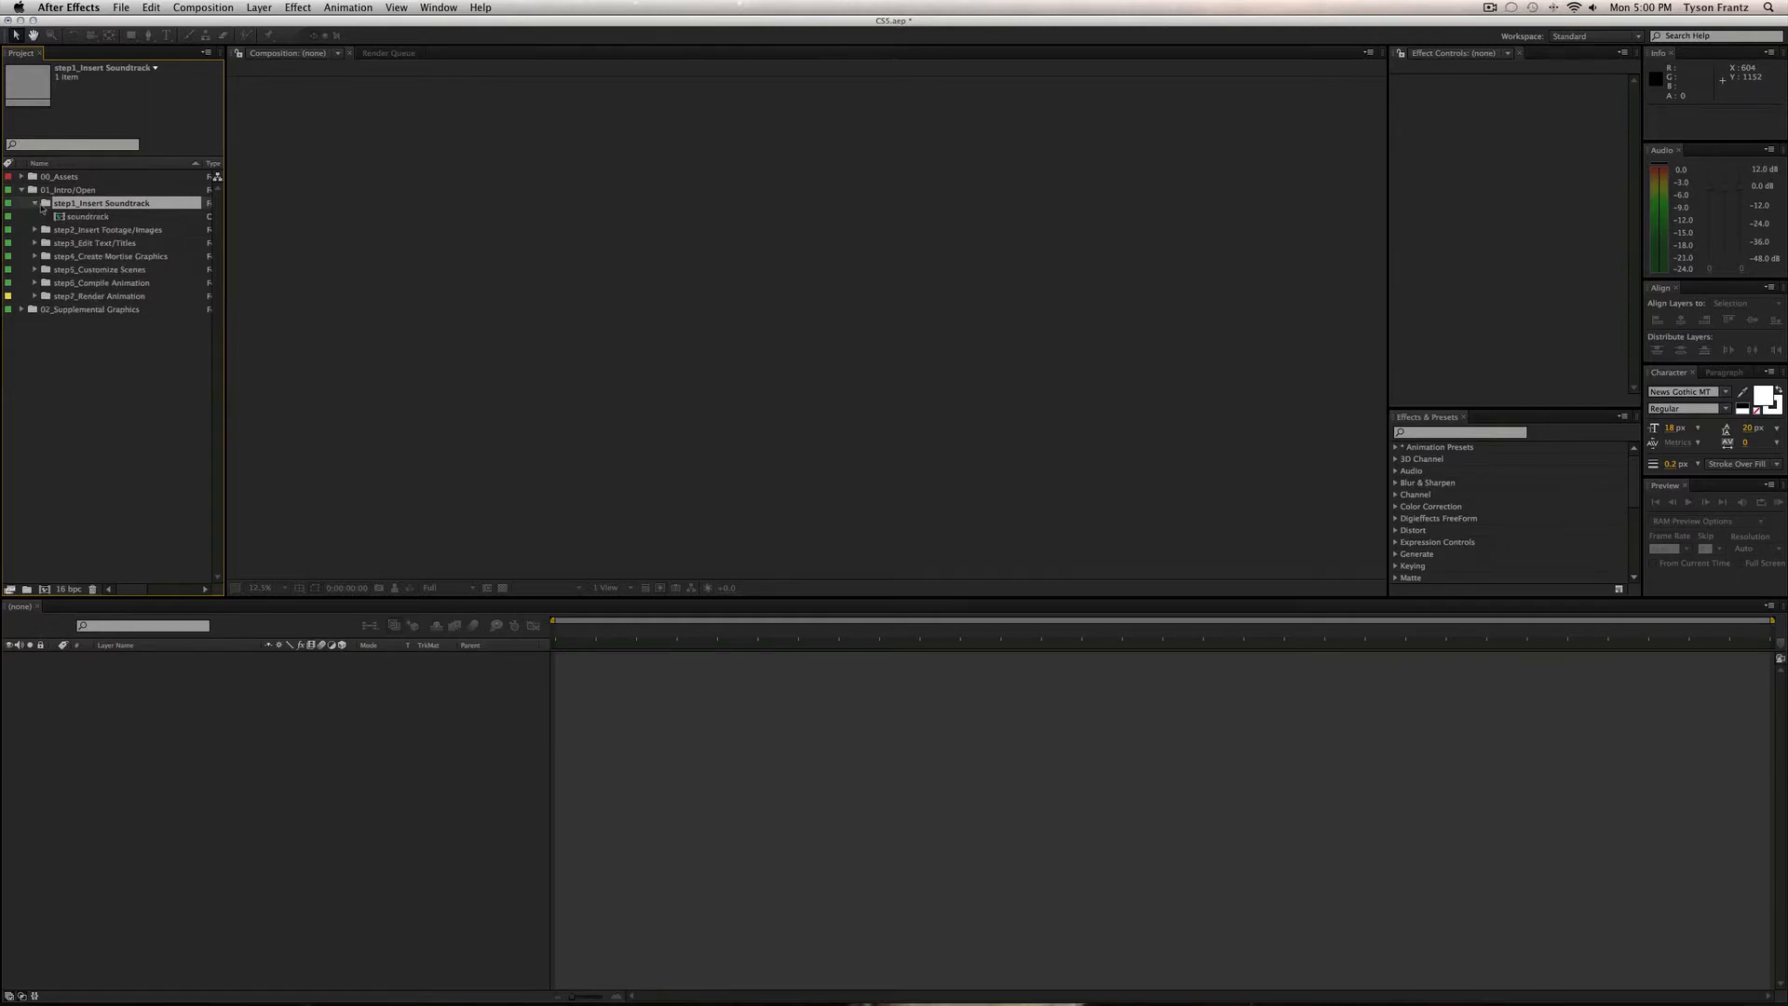
{"action": "double_click", "coordinate": [87, 216]}
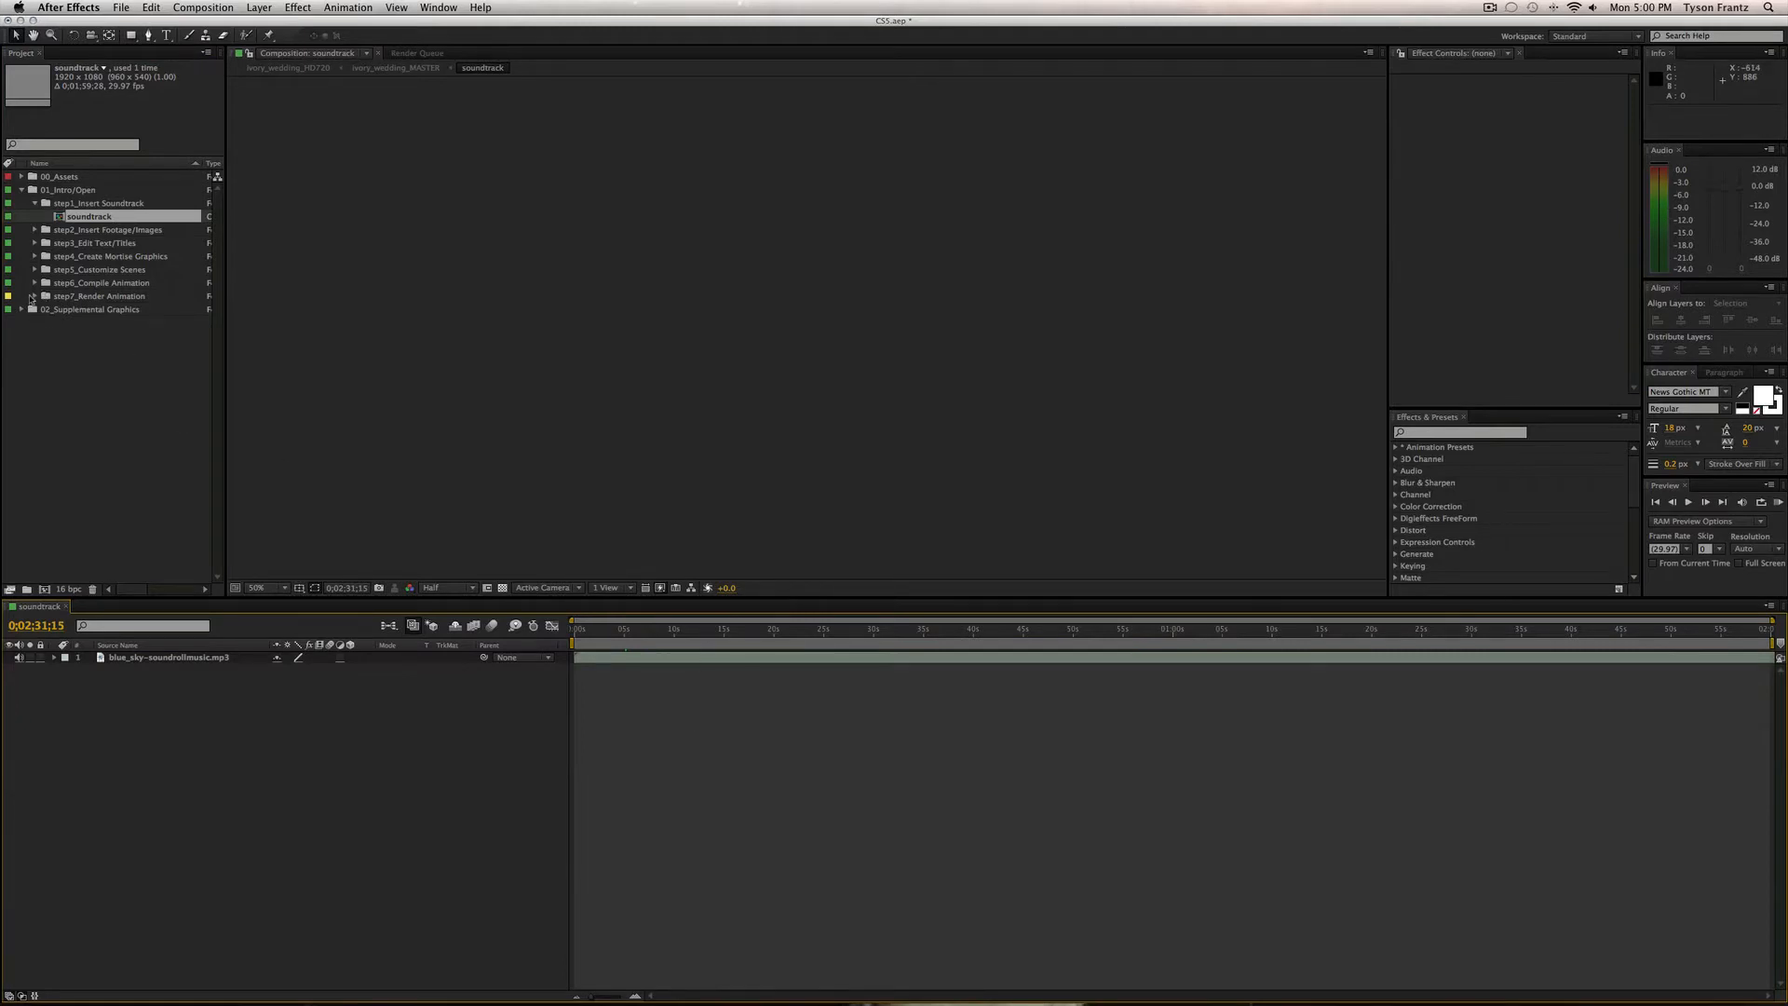
{"action": "left_click_drag", "start_coordinate": [670, 641], "coordinate": [727, 631]}
{"action": "left_click", "coordinate": [709, 660]}
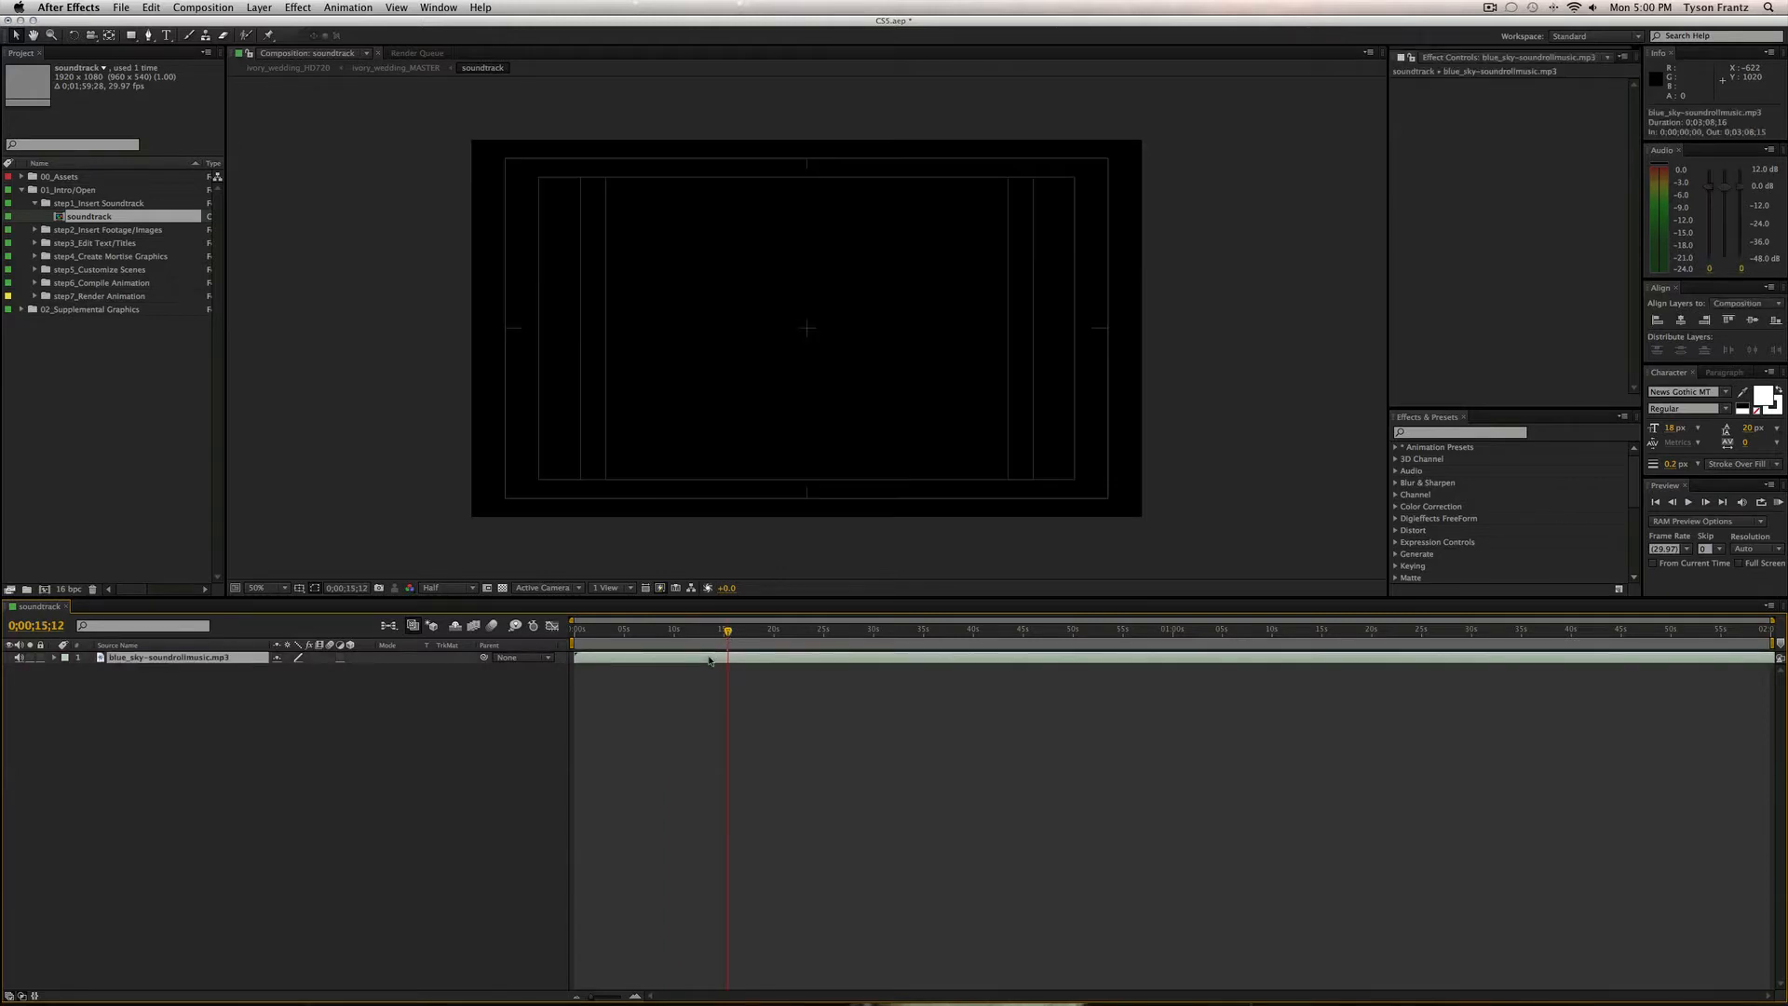
{"action": "key", "text": "l"}
{"action": "key", "text": "l"}
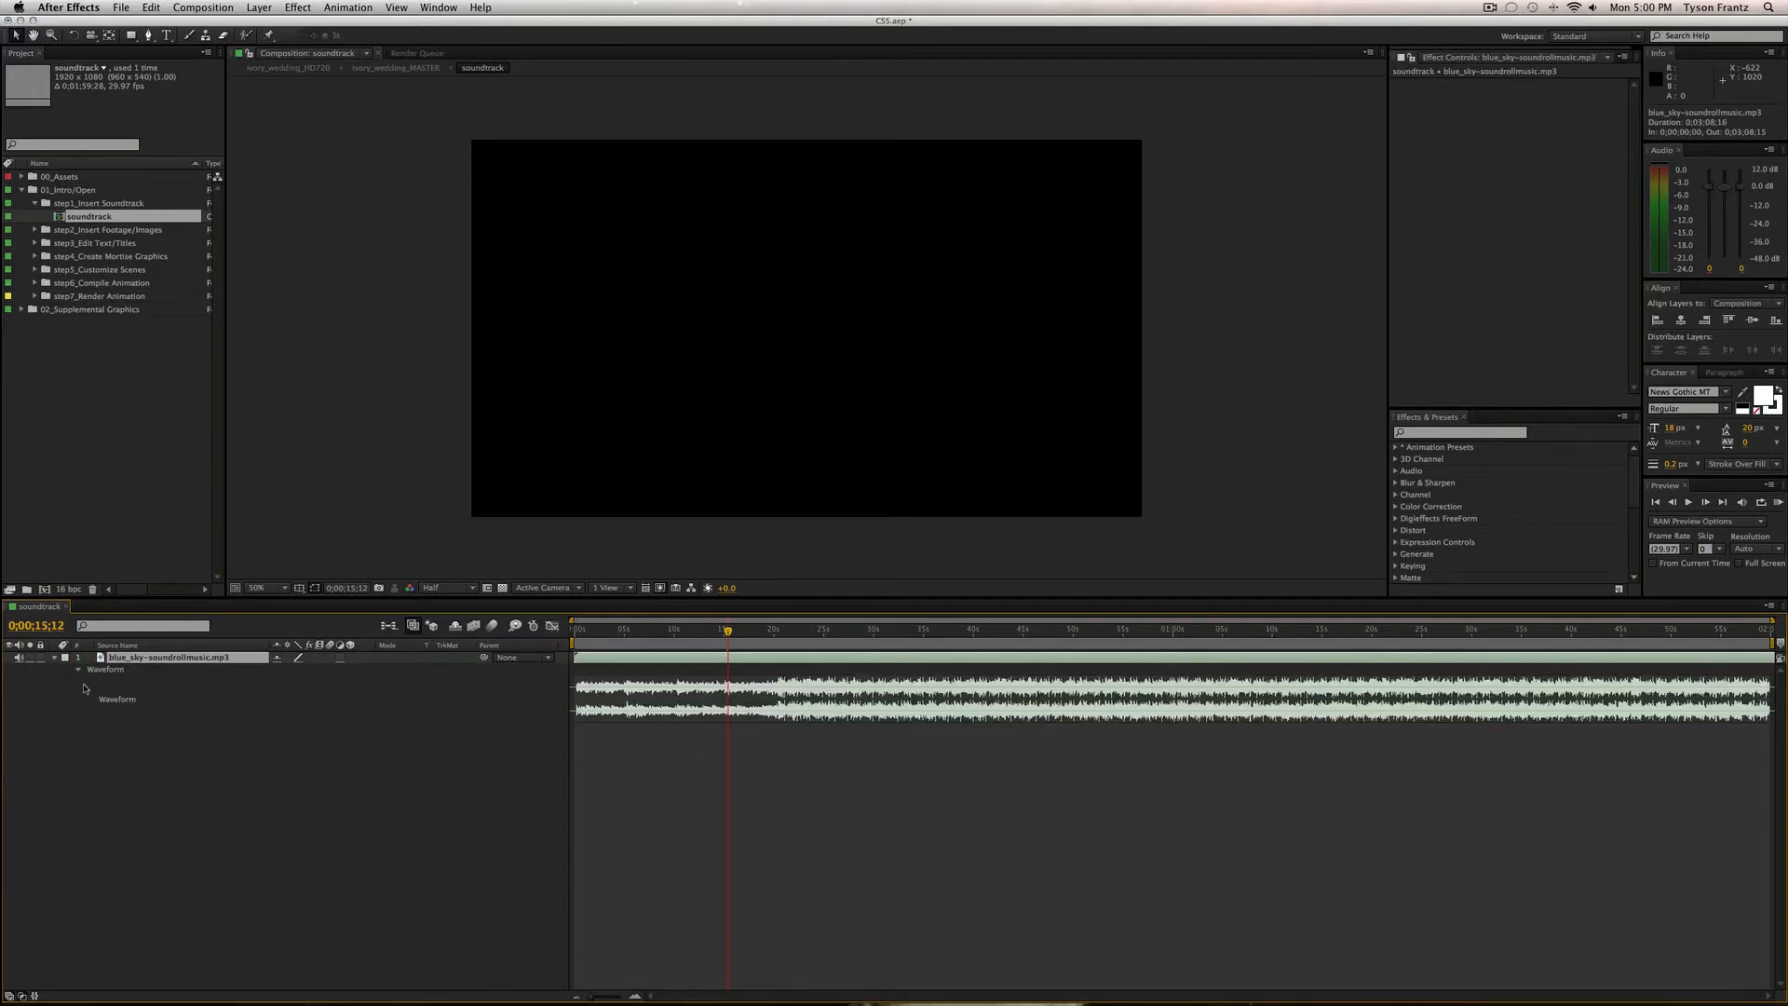
{"action": "left_click", "coordinate": [1034, 778]}
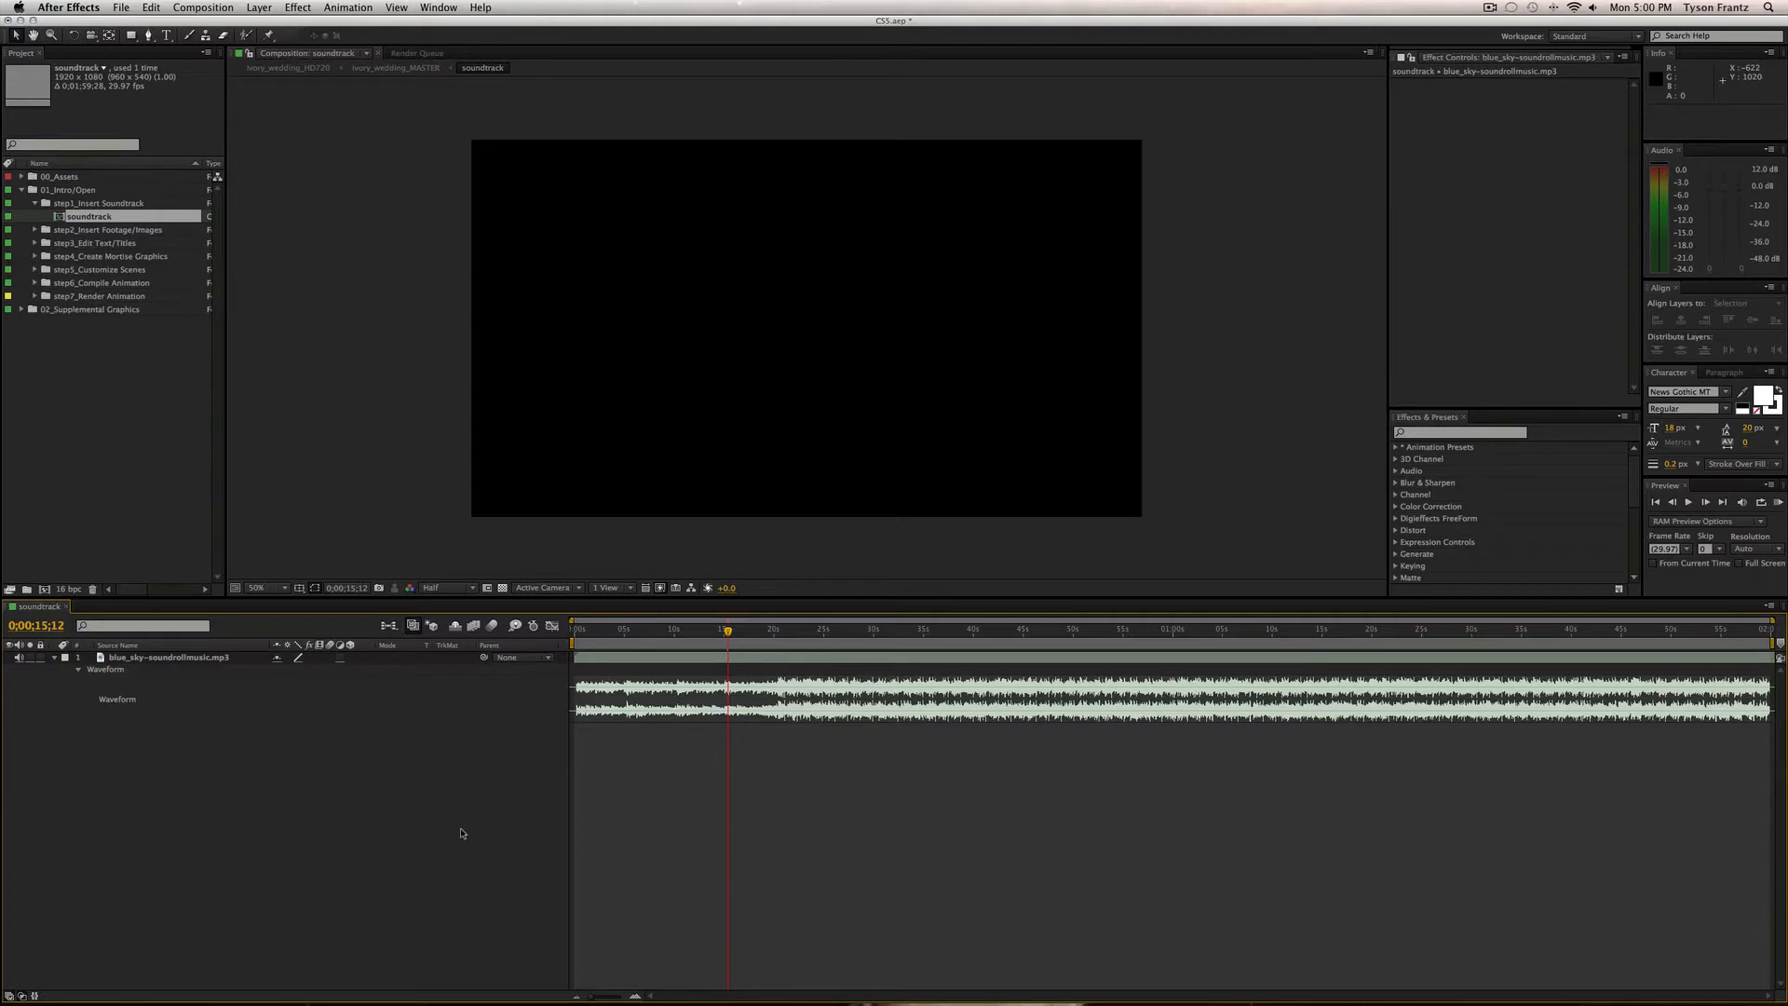
{"action": "key", "text": "super+w"}
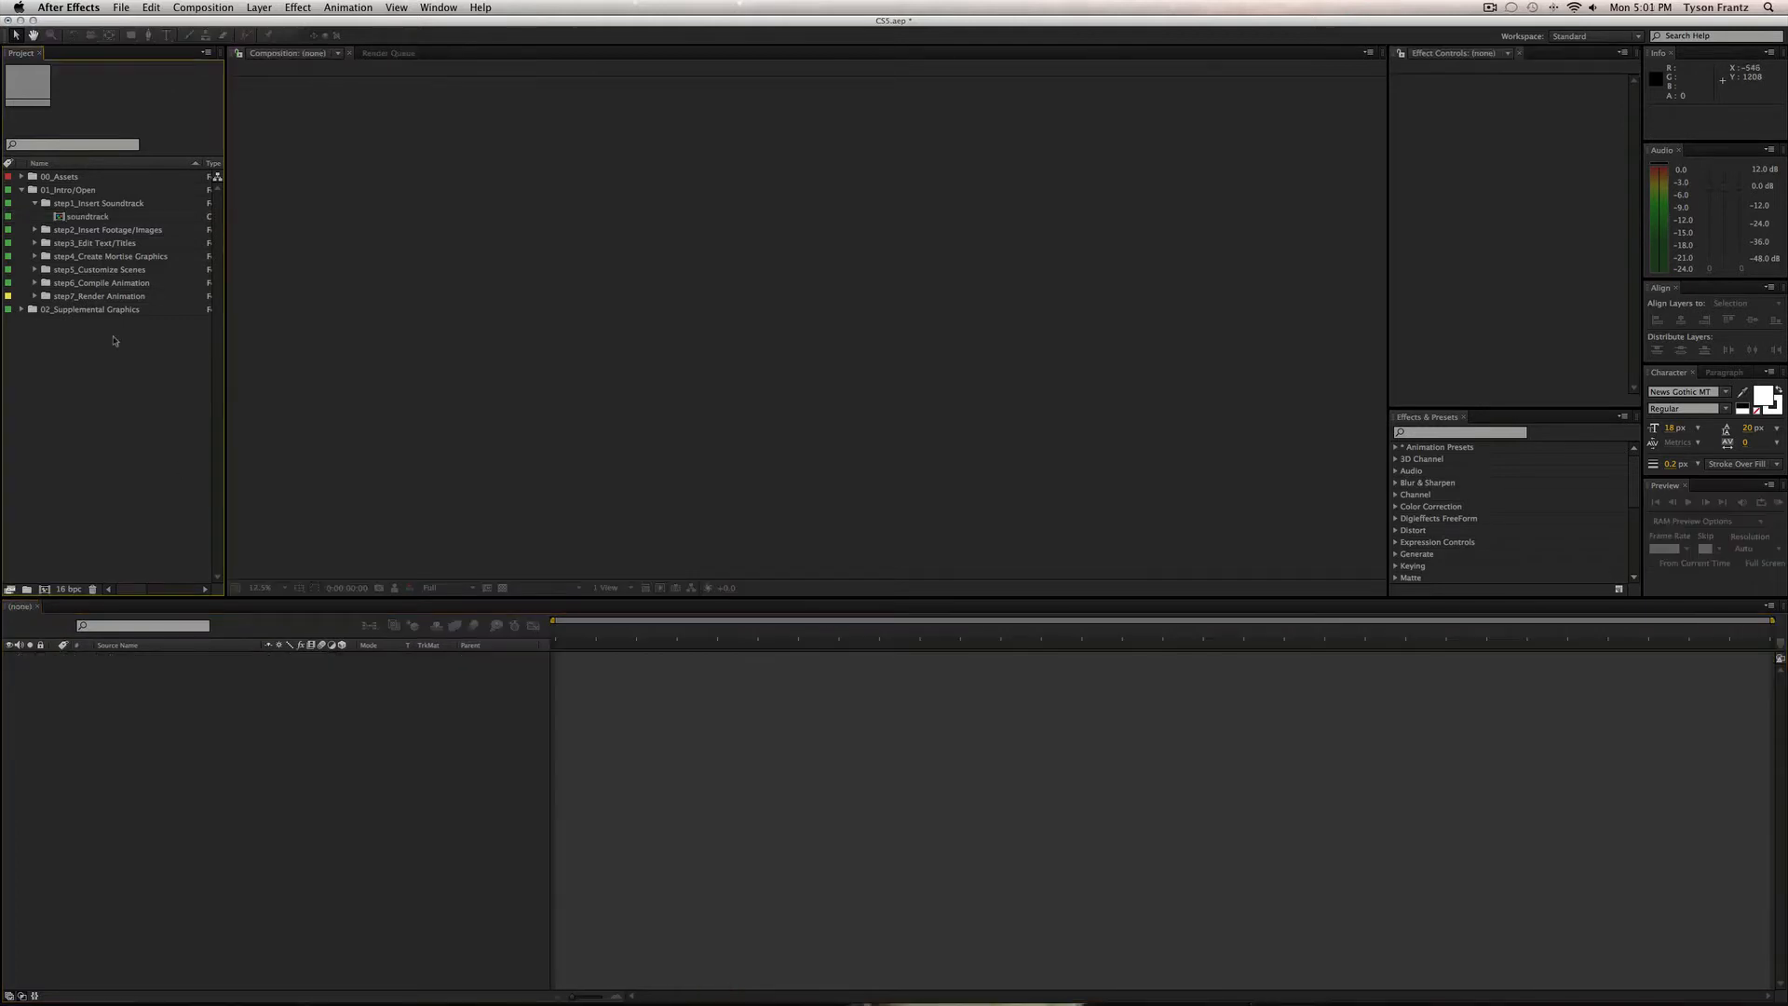
Collapse step1, expand step2_Insert Footage/Images, and open placeholder_01.
{"action": "left_click", "coordinate": [34, 203]}
{"action": "left_click", "coordinate": [70, 218]}
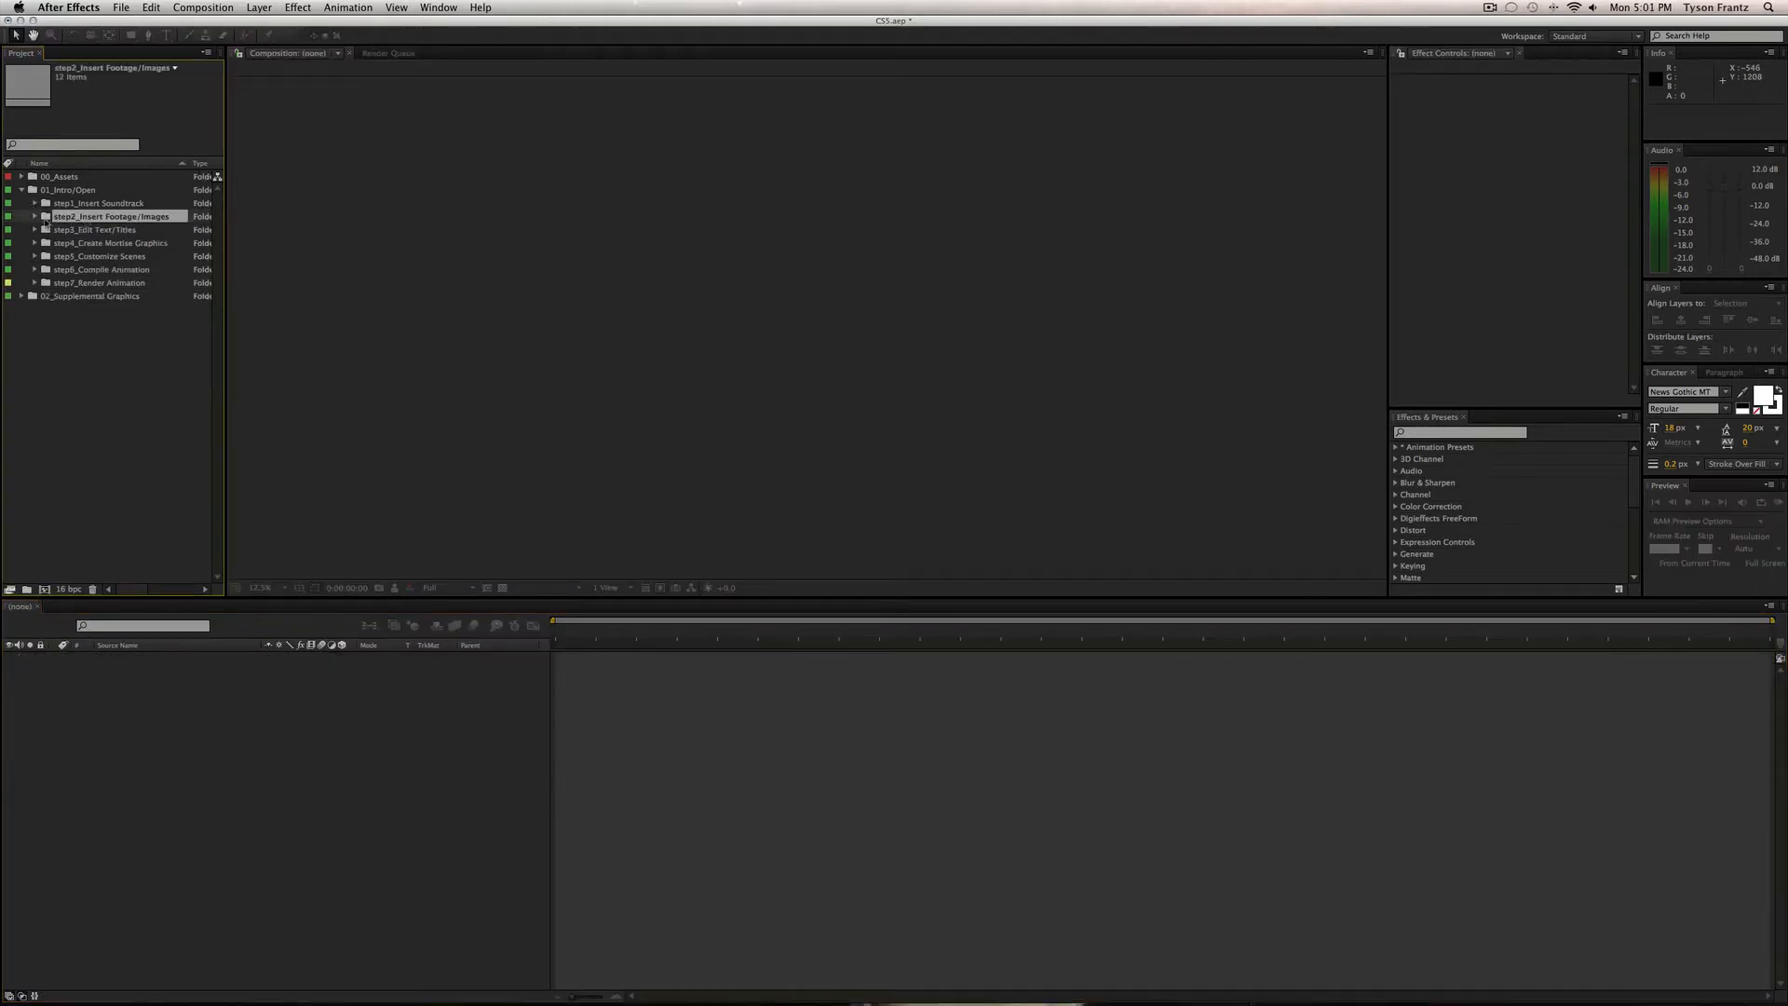
{"action": "left_click", "coordinate": [35, 216]}
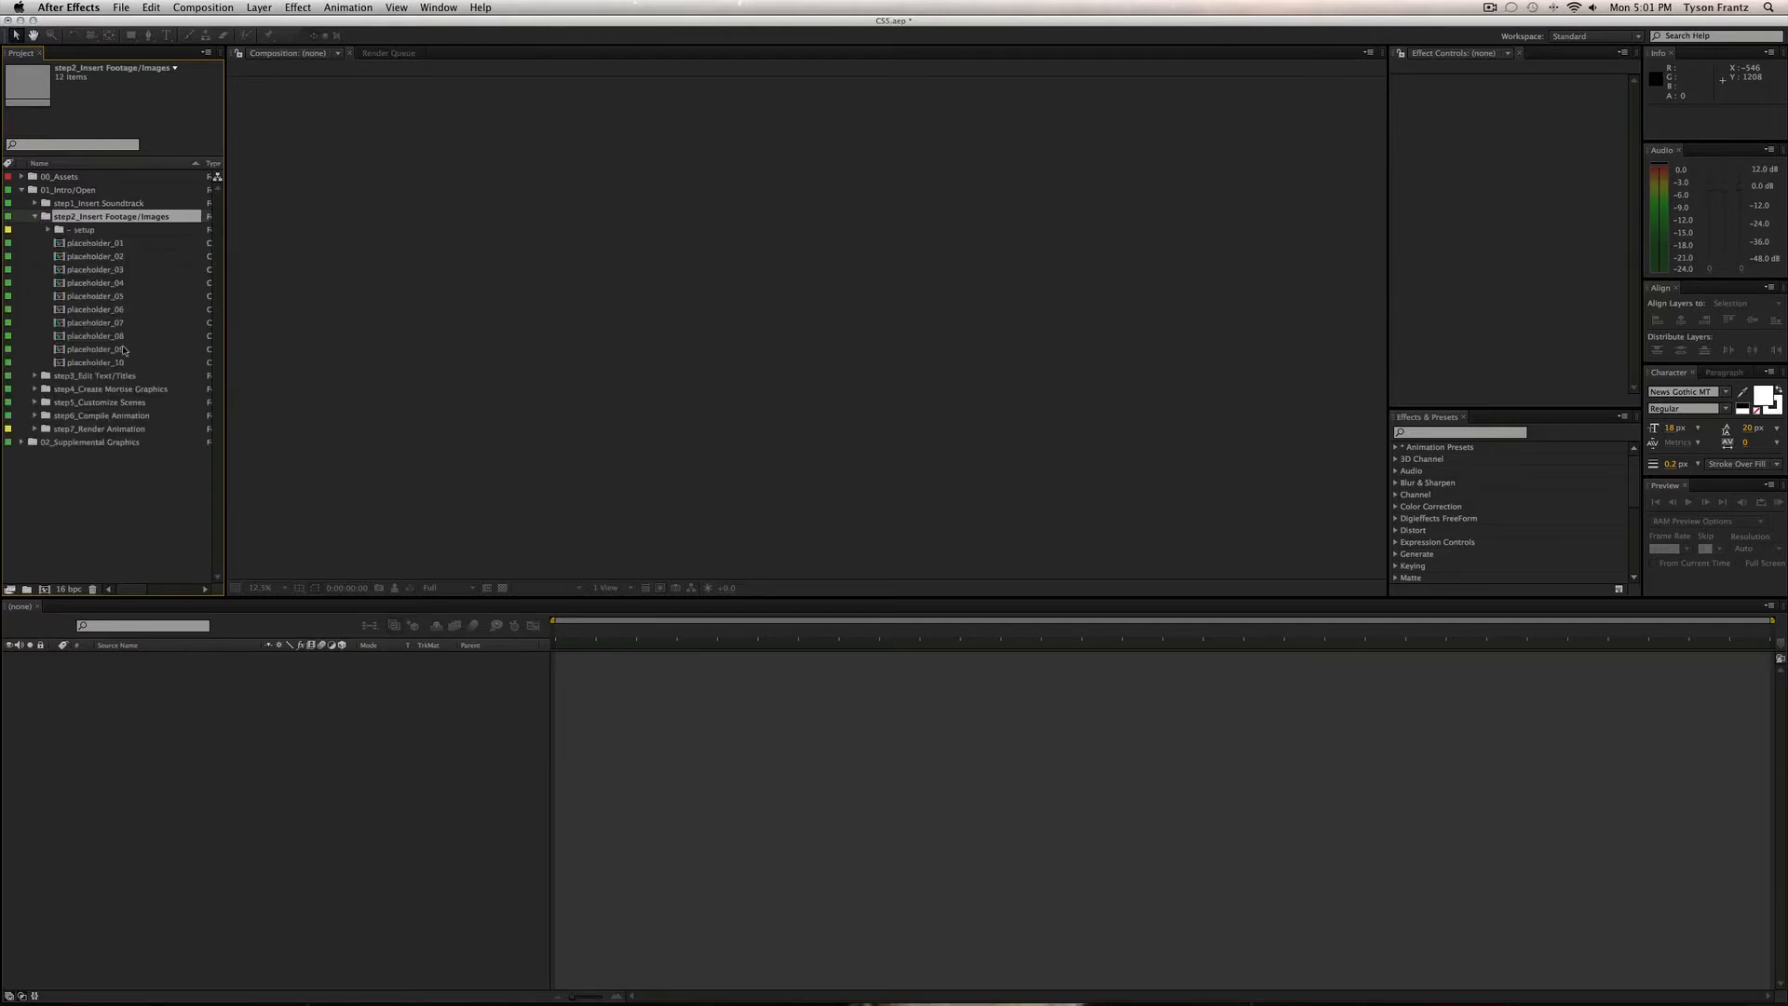
{"action": "left_click", "coordinate": [106, 244]}
{"action": "double_click", "coordinate": [106, 244]}
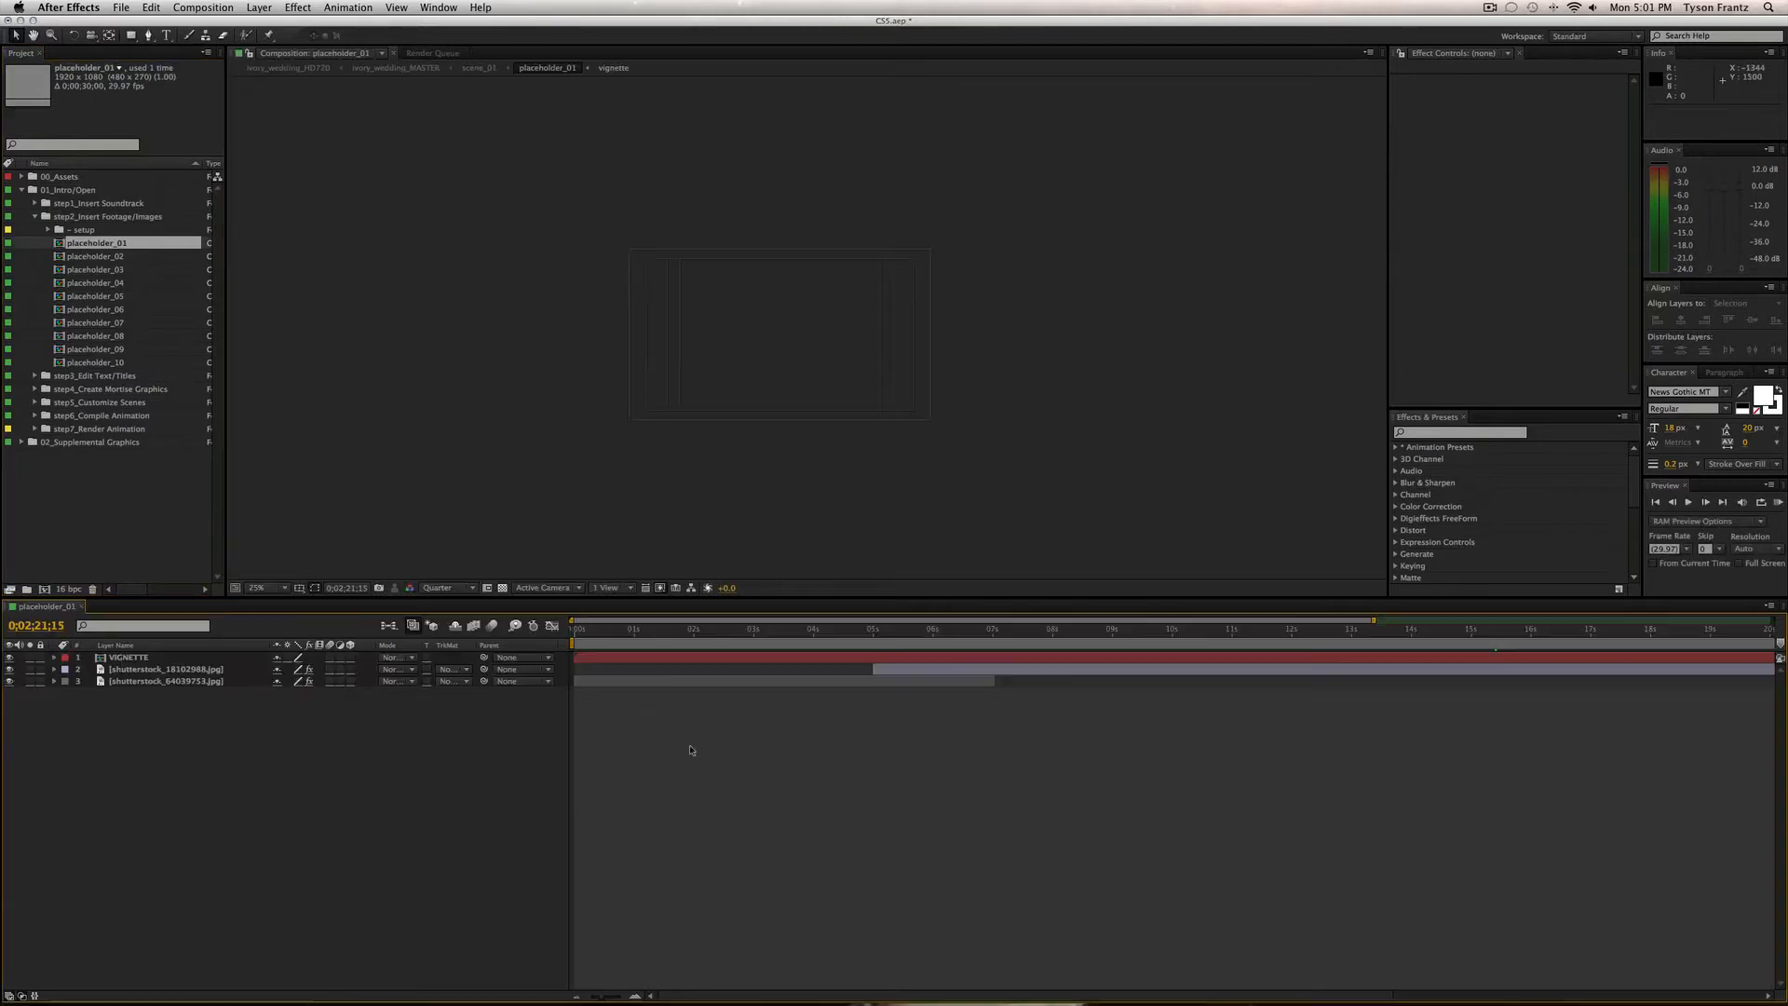
View placeholder_01 at 50% with safe guides hidden, the cake photo centred, at about 3s.
{"action": "left_click", "coordinate": [728, 632]}
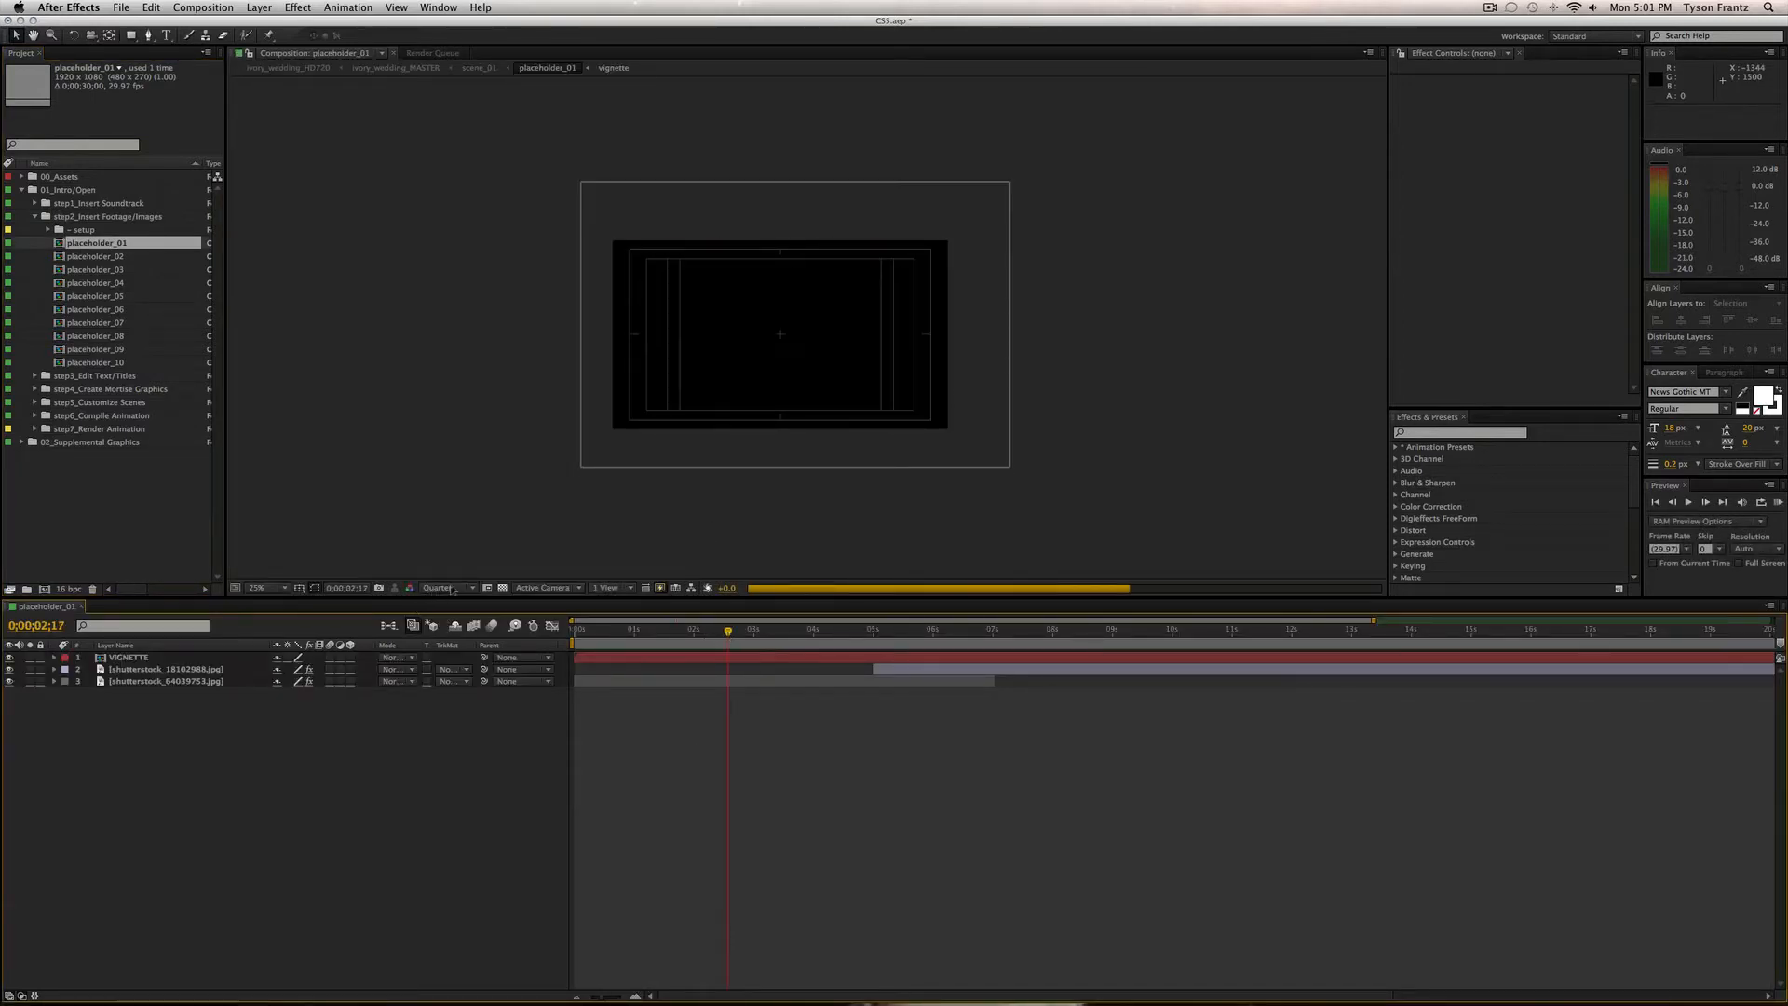
{"action": "key", "text": "period"}
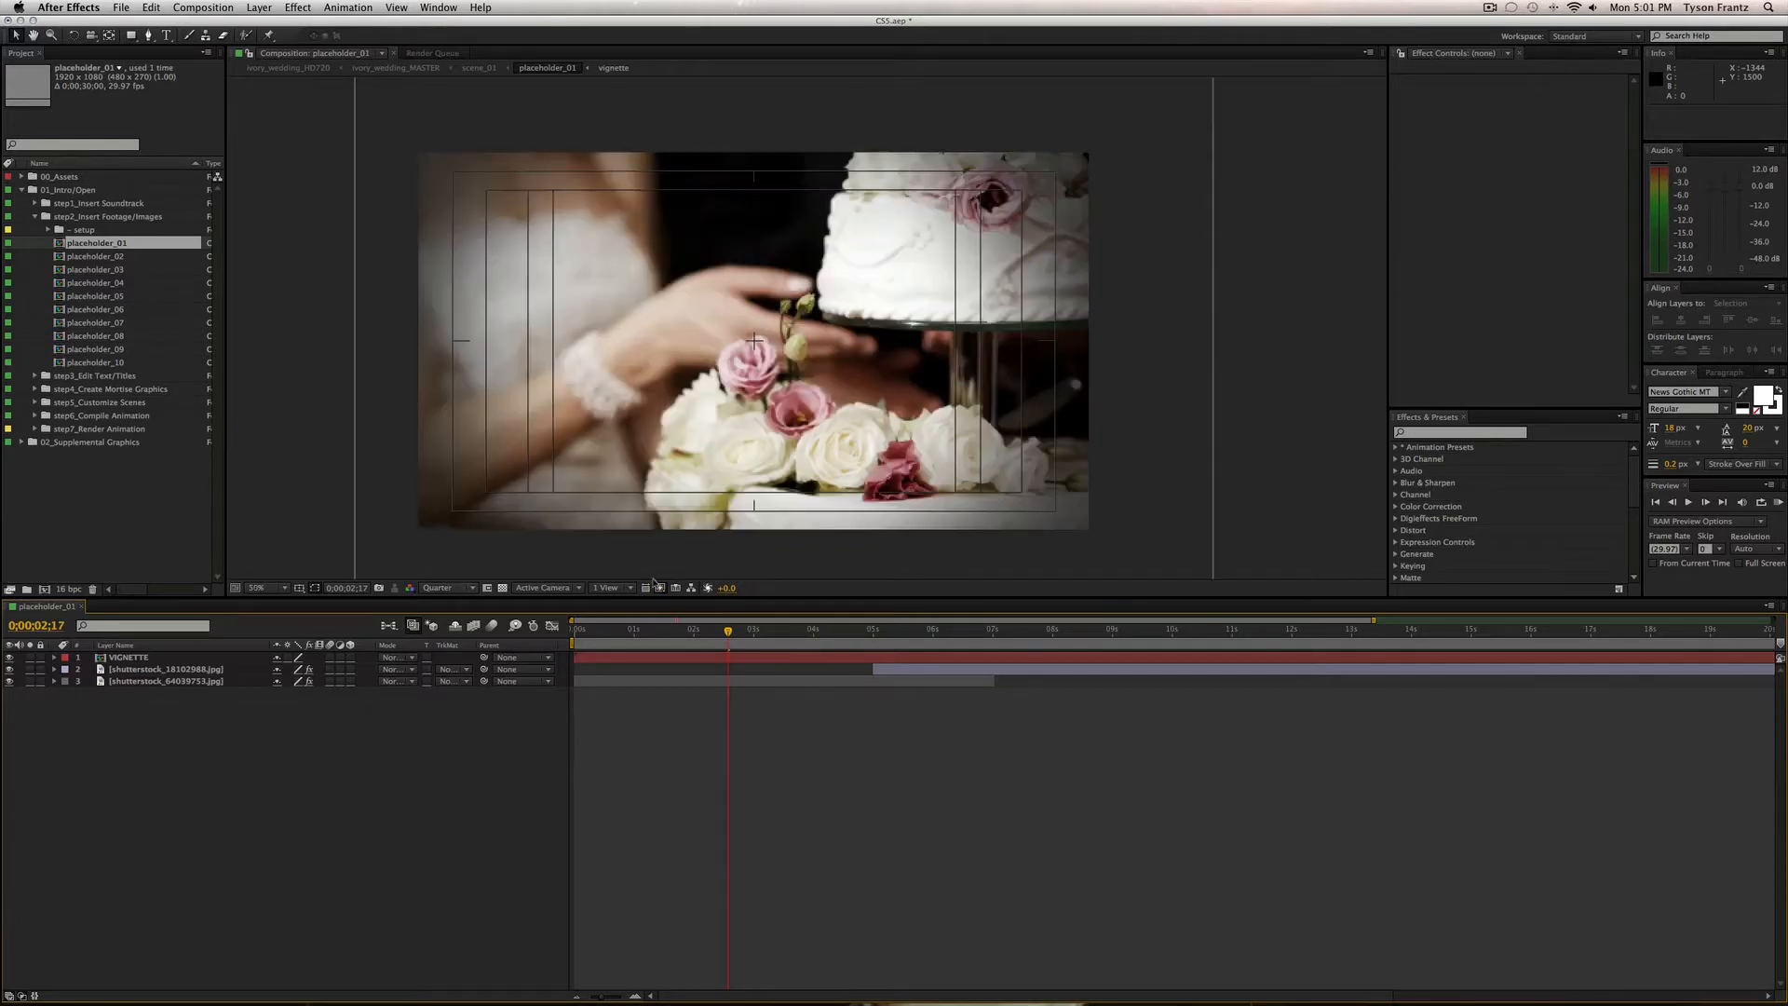
{"action": "key", "text": "apostrophe"}
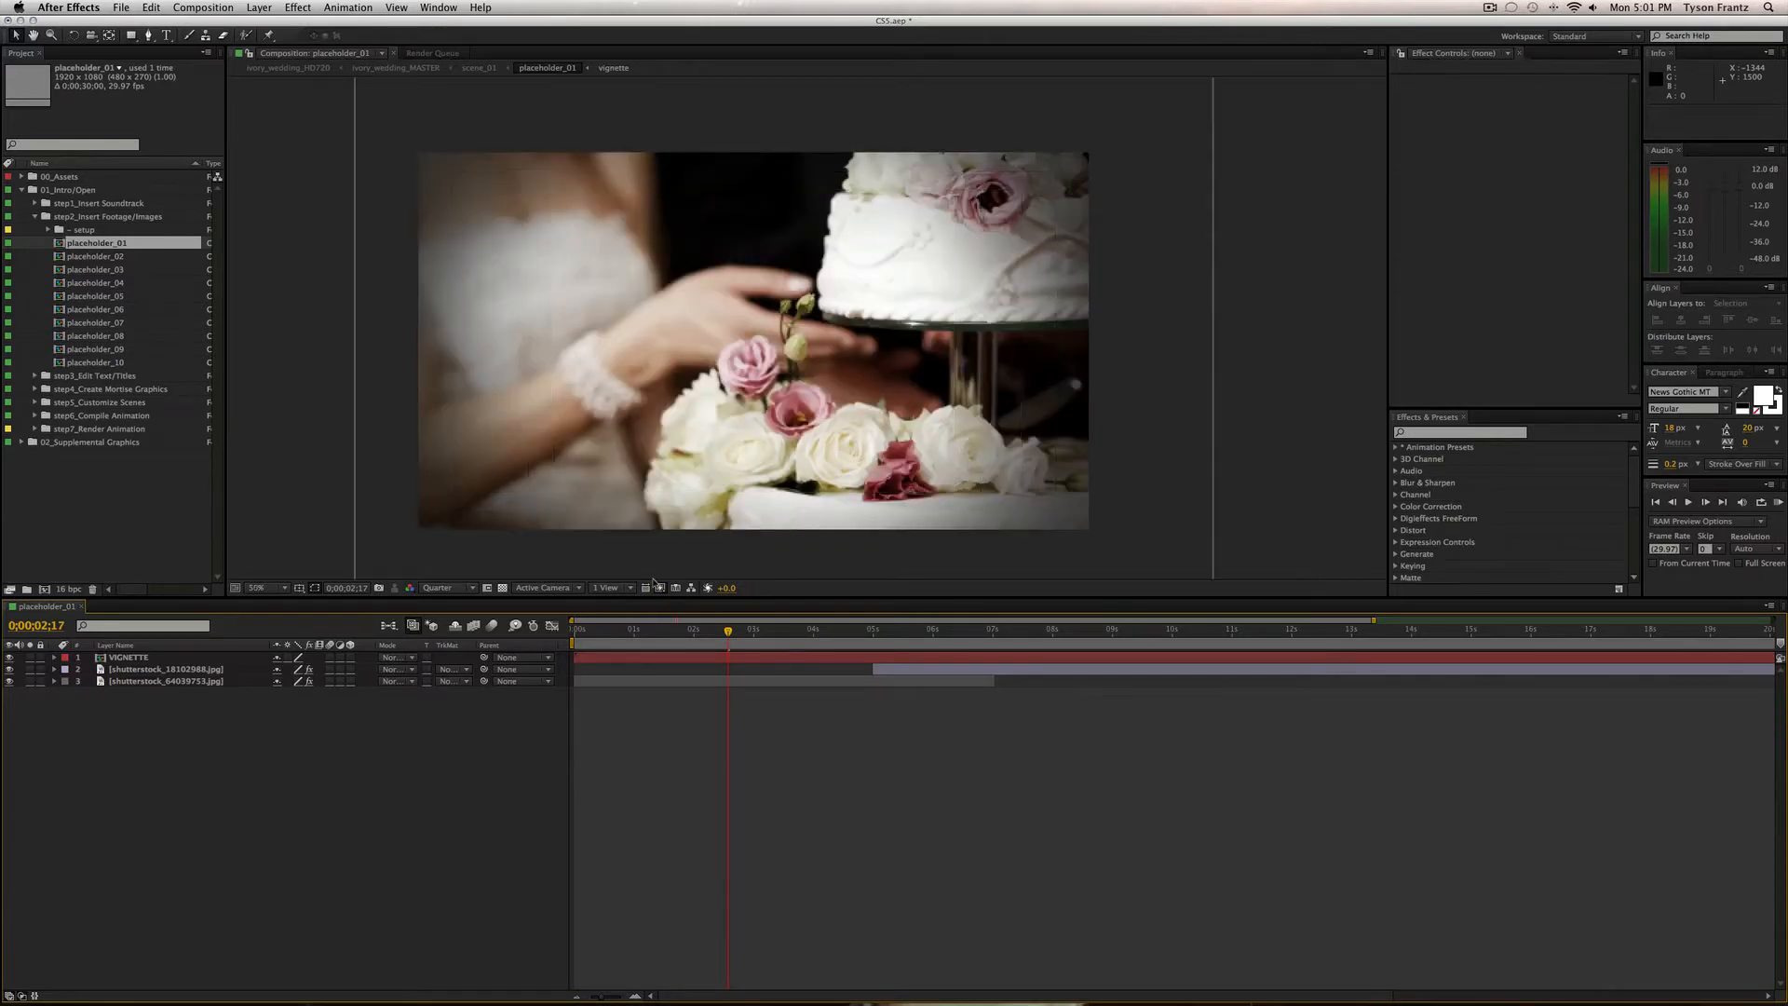
{"action": "mouse_move", "coordinate": [747, 371]}
{"action": "left_mouse_down"}
{"action": "mouse_move", "coordinate": [787, 347]}
{"action": "mouse_move", "coordinate": [764, 343]}
{"action": "left_mouse_up"}
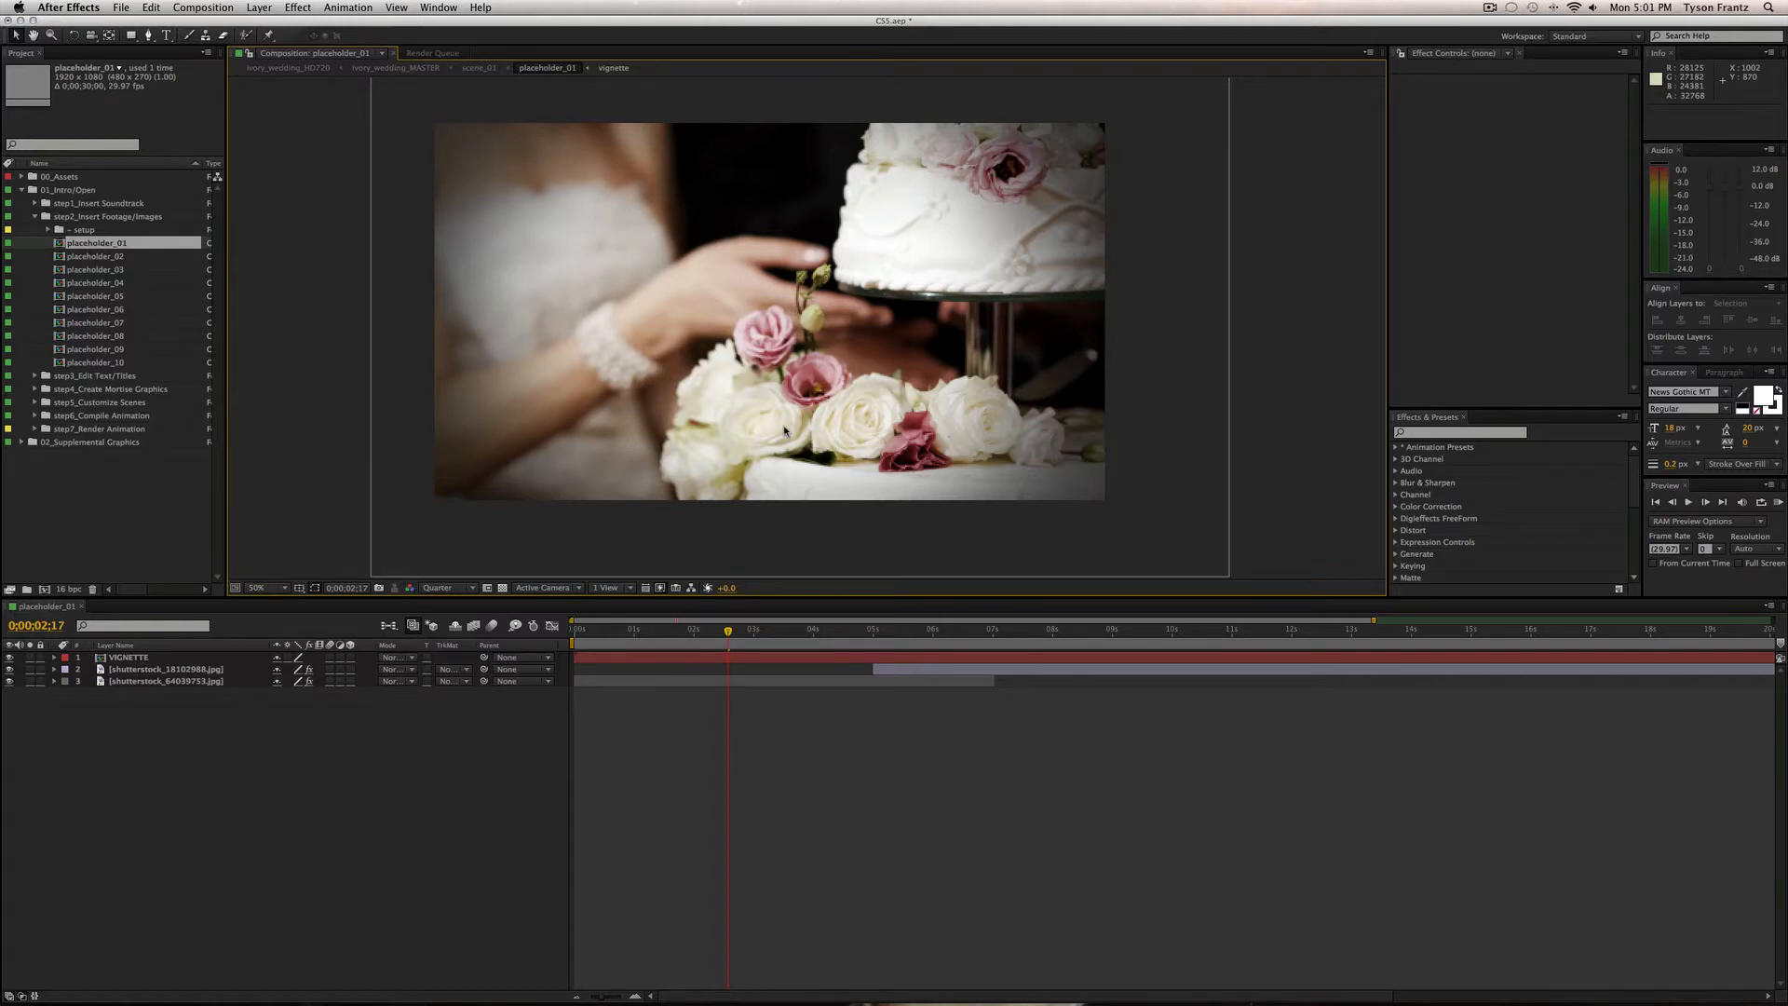
{"action": "left_click_drag", "start_coordinate": [817, 631], "coordinate": [755, 634]}
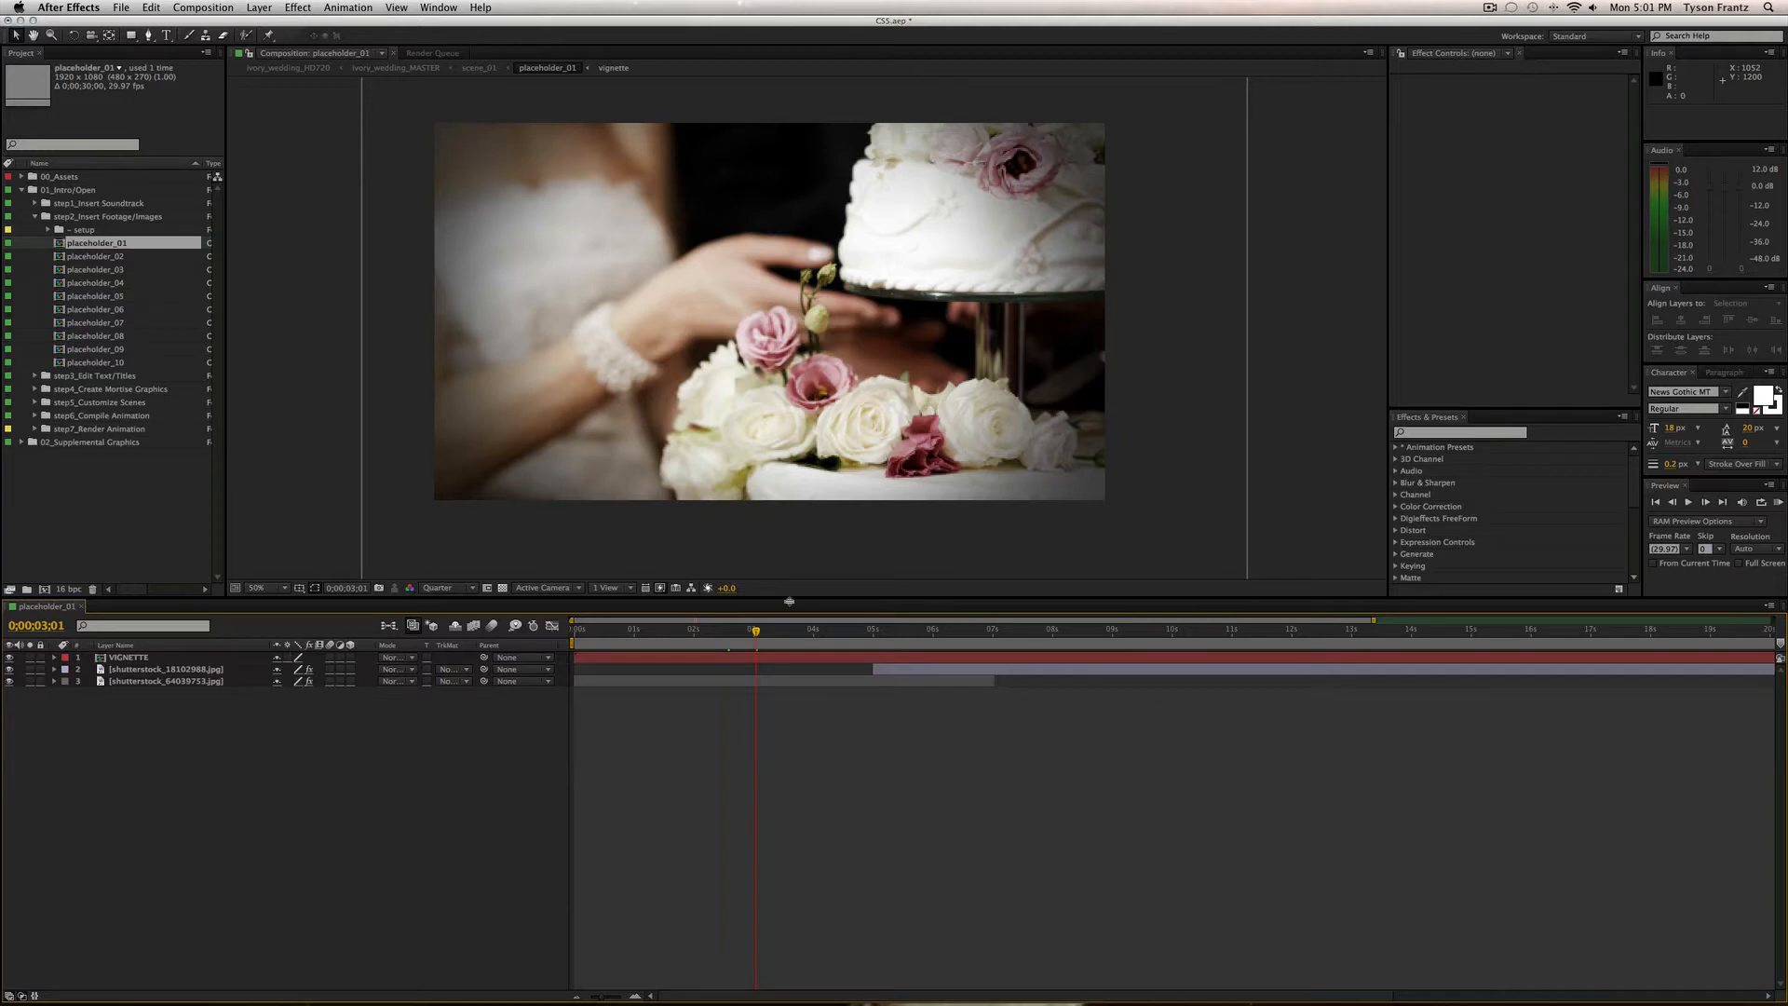
Show the Scale property of both shutterstock photo layers and review the zoom animation.
{"action": "left_click", "coordinate": [169, 681]}
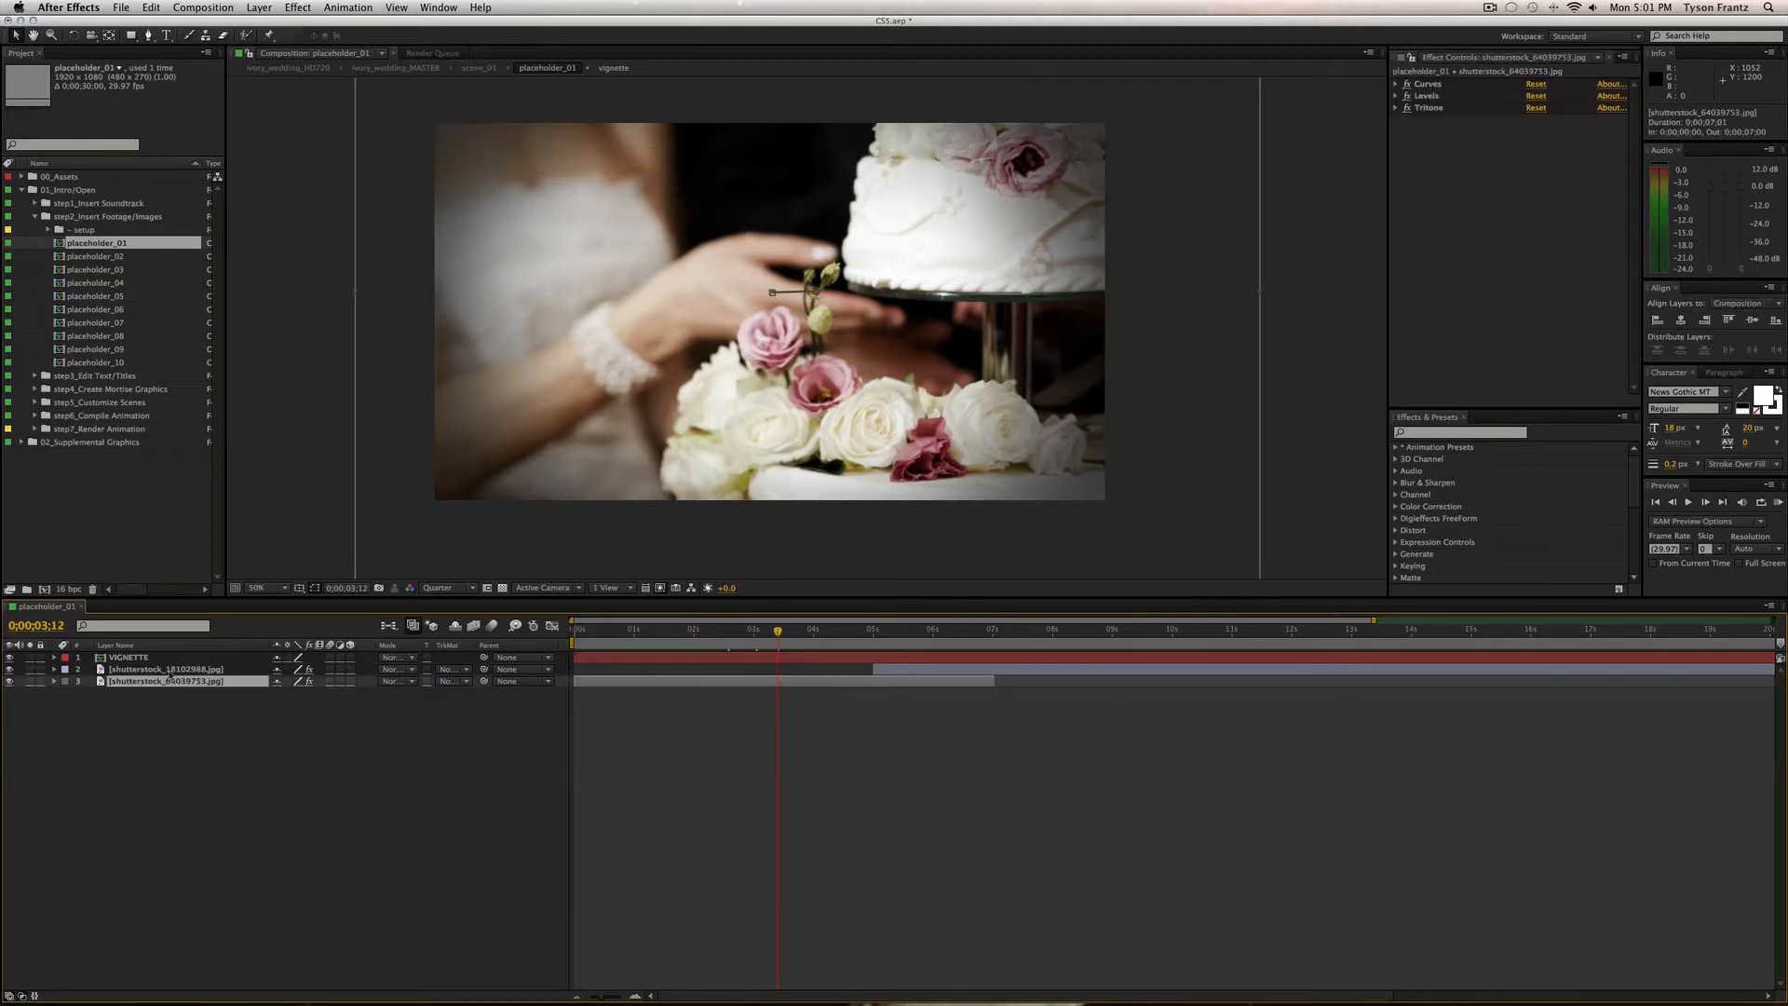
{"action": "left_click", "coordinate": [166, 669], "text": "shift"}
{"action": "key", "text": "s"}
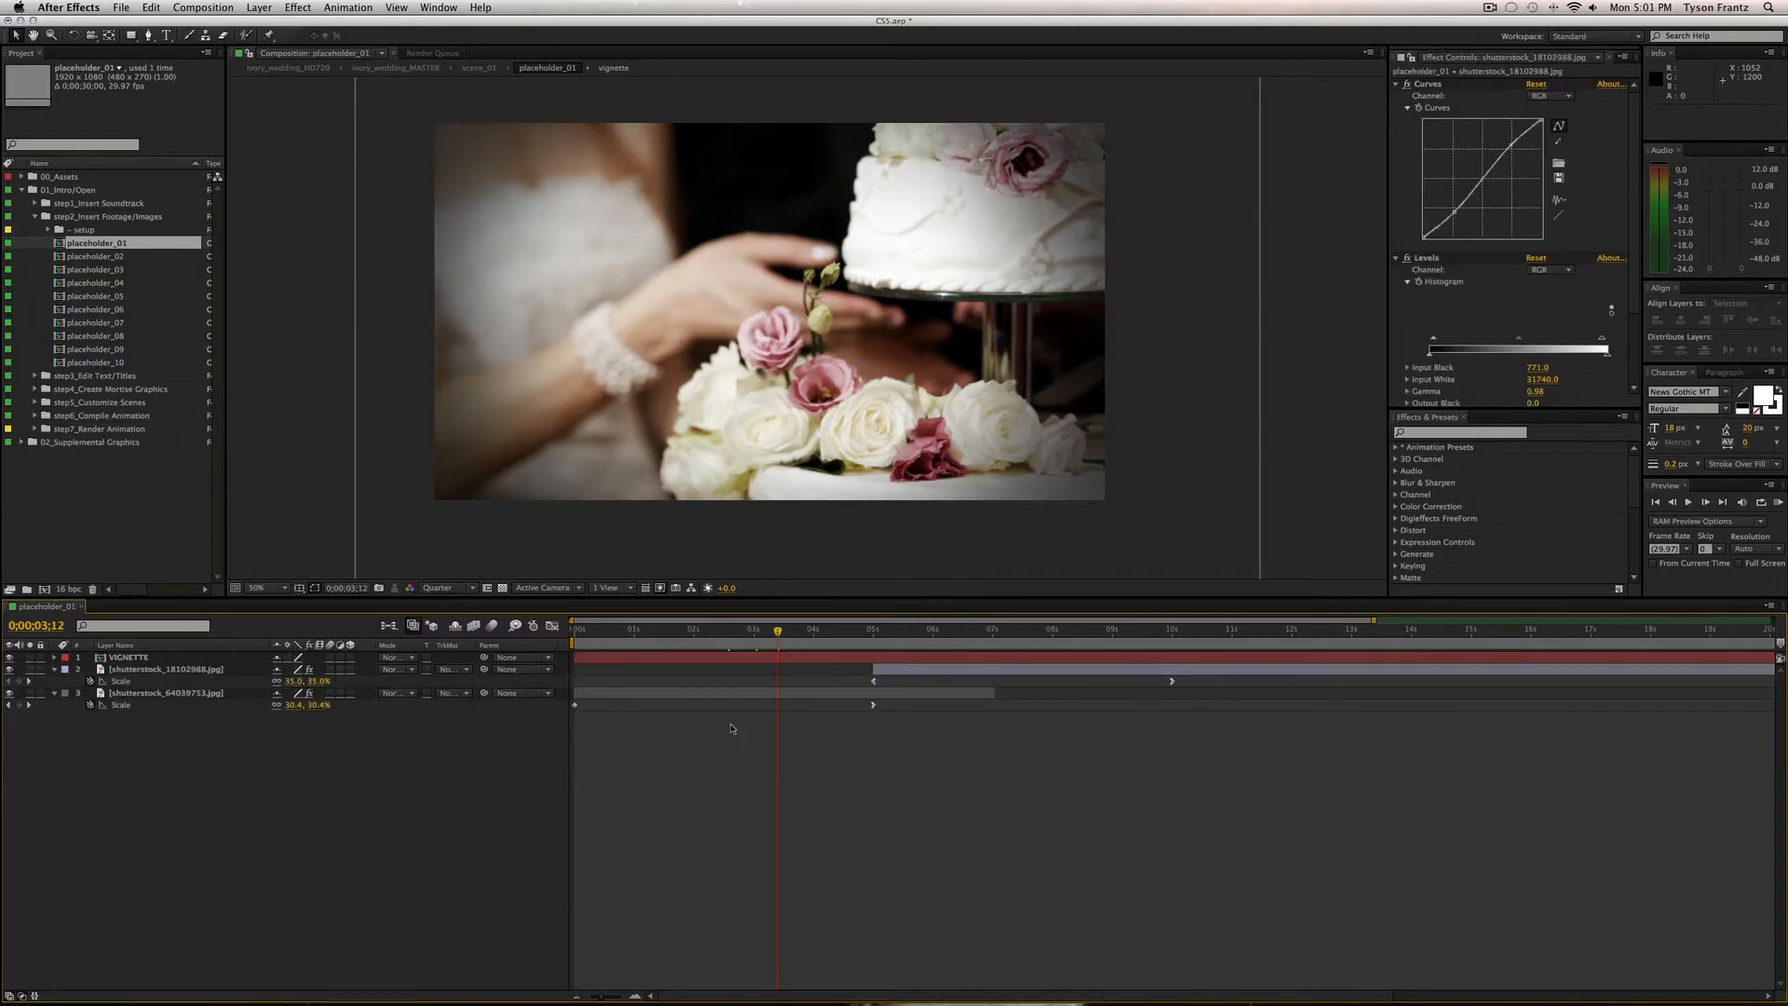
{"action": "mouse_move", "coordinate": [737, 630]}
{"action": "left_mouse_down"}
{"action": "mouse_move", "coordinate": [680, 635]}
{"action": "mouse_move", "coordinate": [760, 635]}
{"action": "left_mouse_up"}
Reveal all animated properties of both photo layers and preview between 2 and 3 seconds.
{"action": "left_click", "coordinate": [254, 693]}
{"action": "left_click", "coordinate": [252, 670], "text": "shift"}
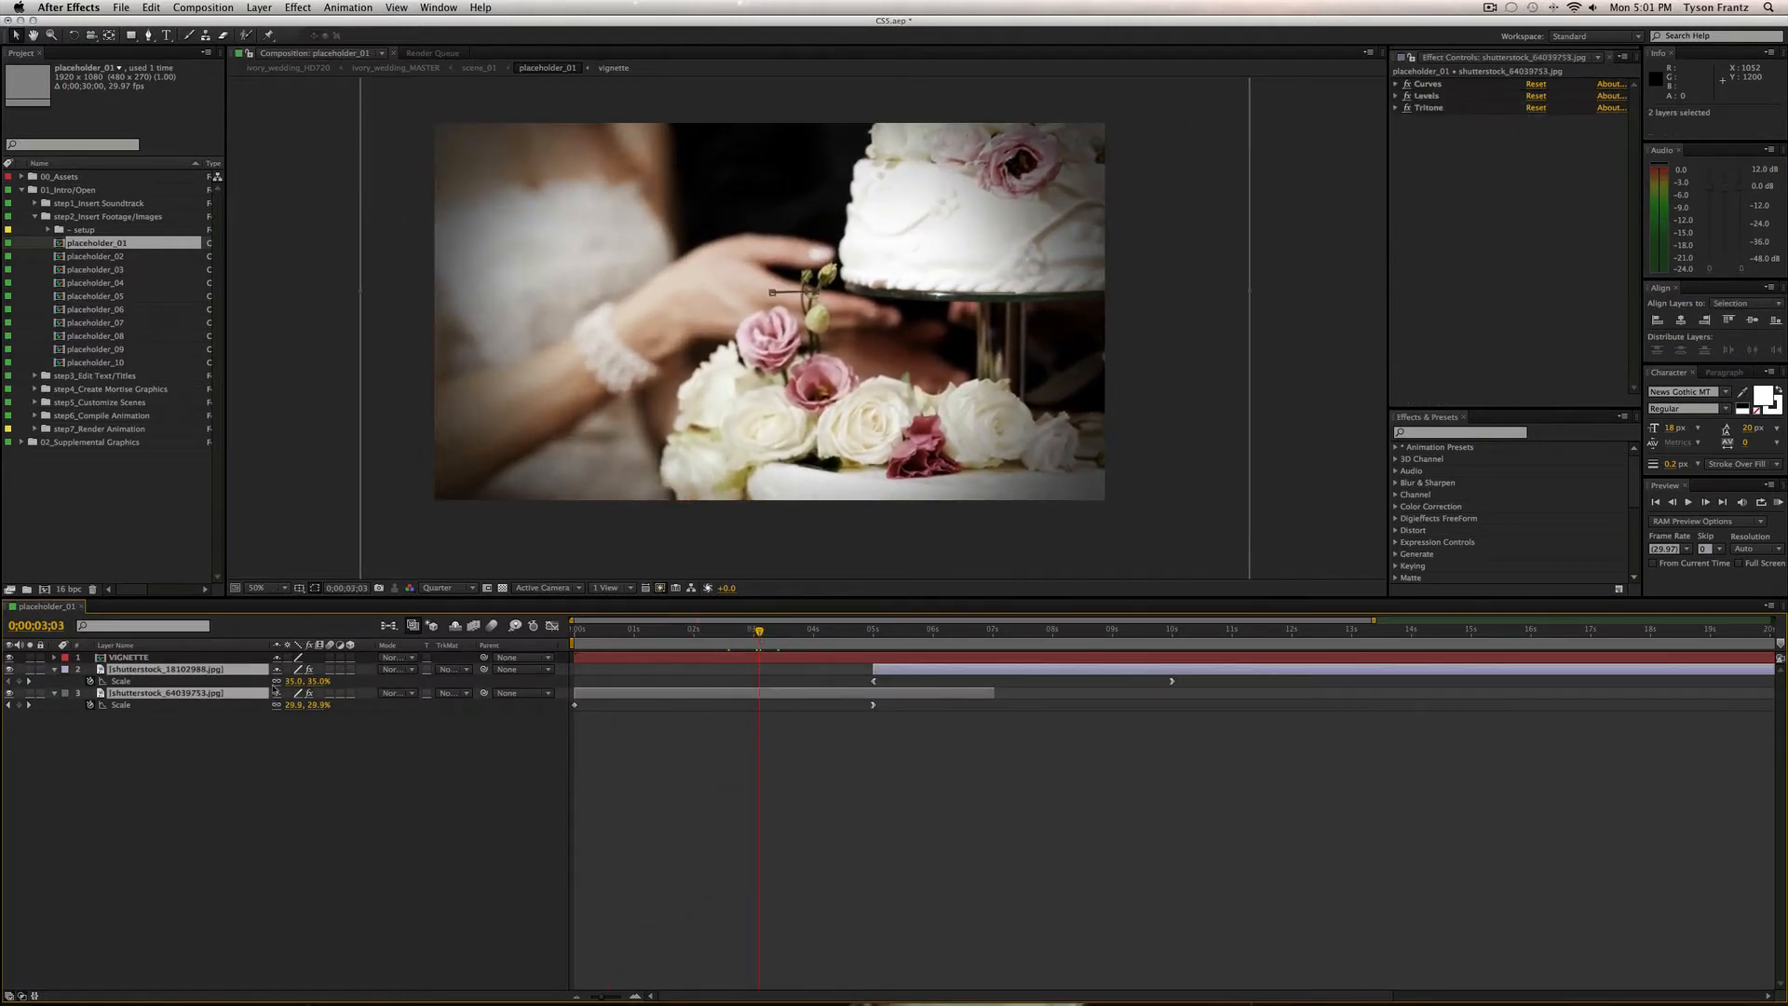
{"action": "key", "text": "u"}
{"action": "left_click", "coordinate": [802, 825]}
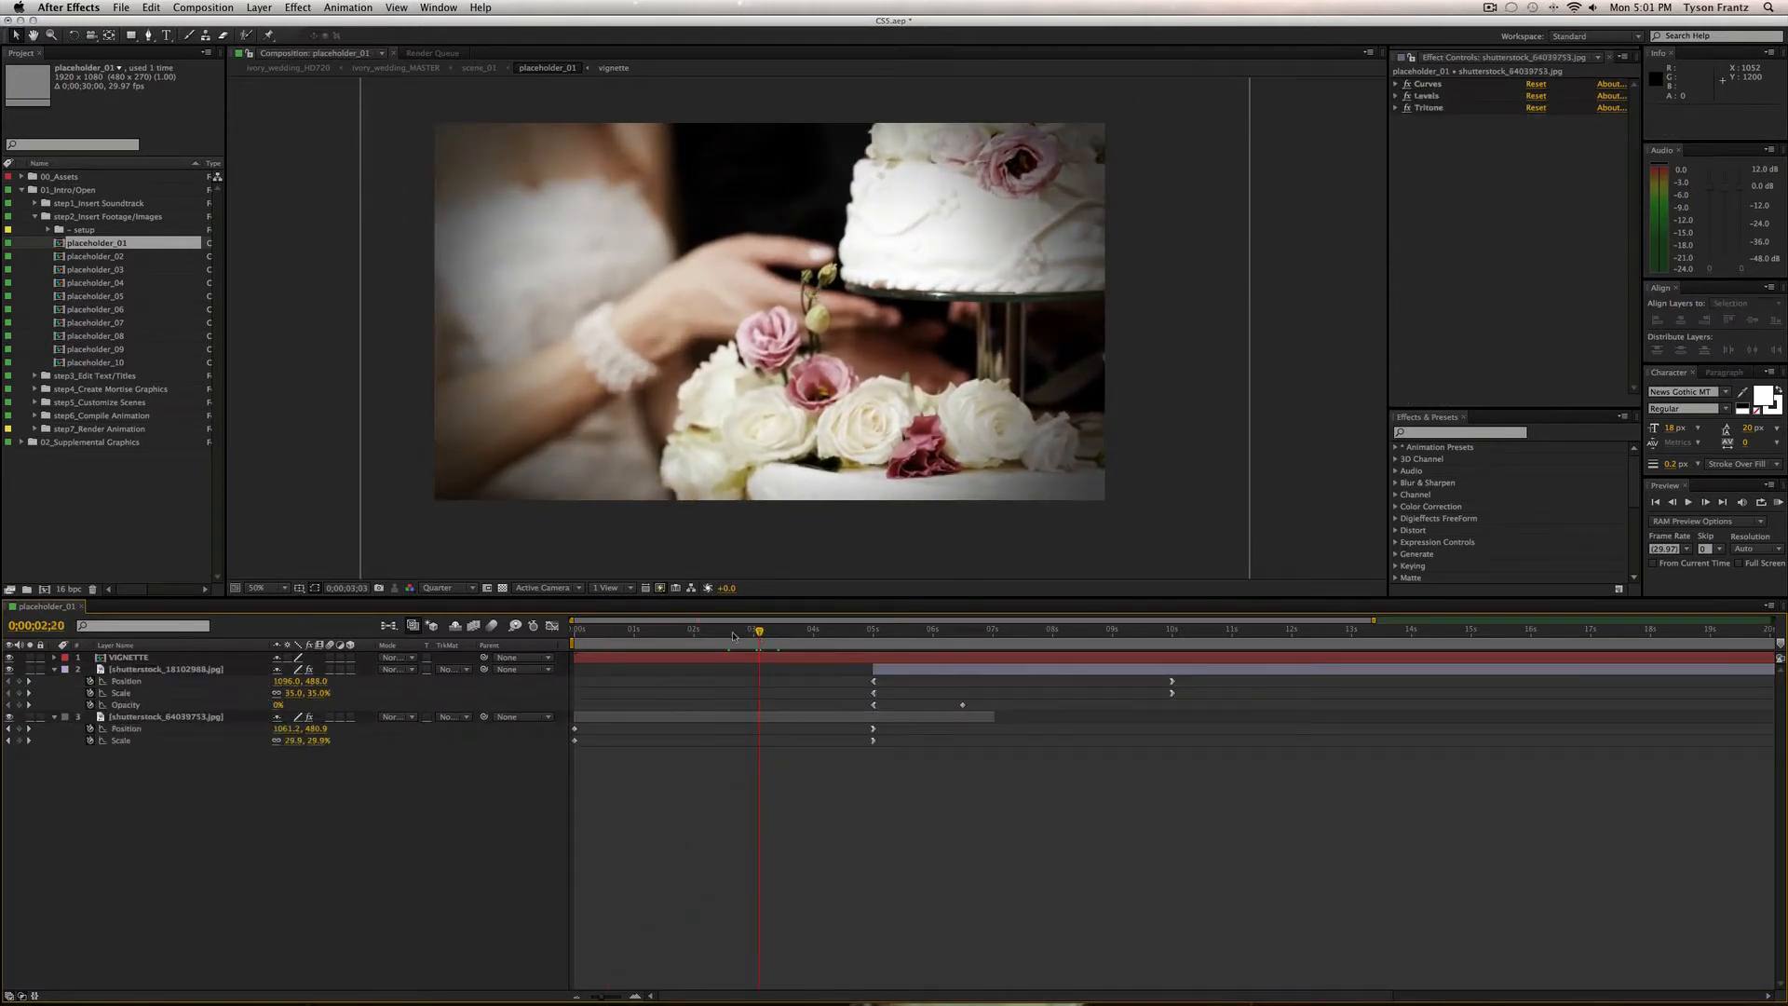
{"action": "mouse_move", "coordinate": [733, 633]}
{"action": "left_mouse_down"}
{"action": "mouse_move", "coordinate": [698, 632]}
{"action": "mouse_move", "coordinate": [748, 632]}
{"action": "left_mouse_up"}
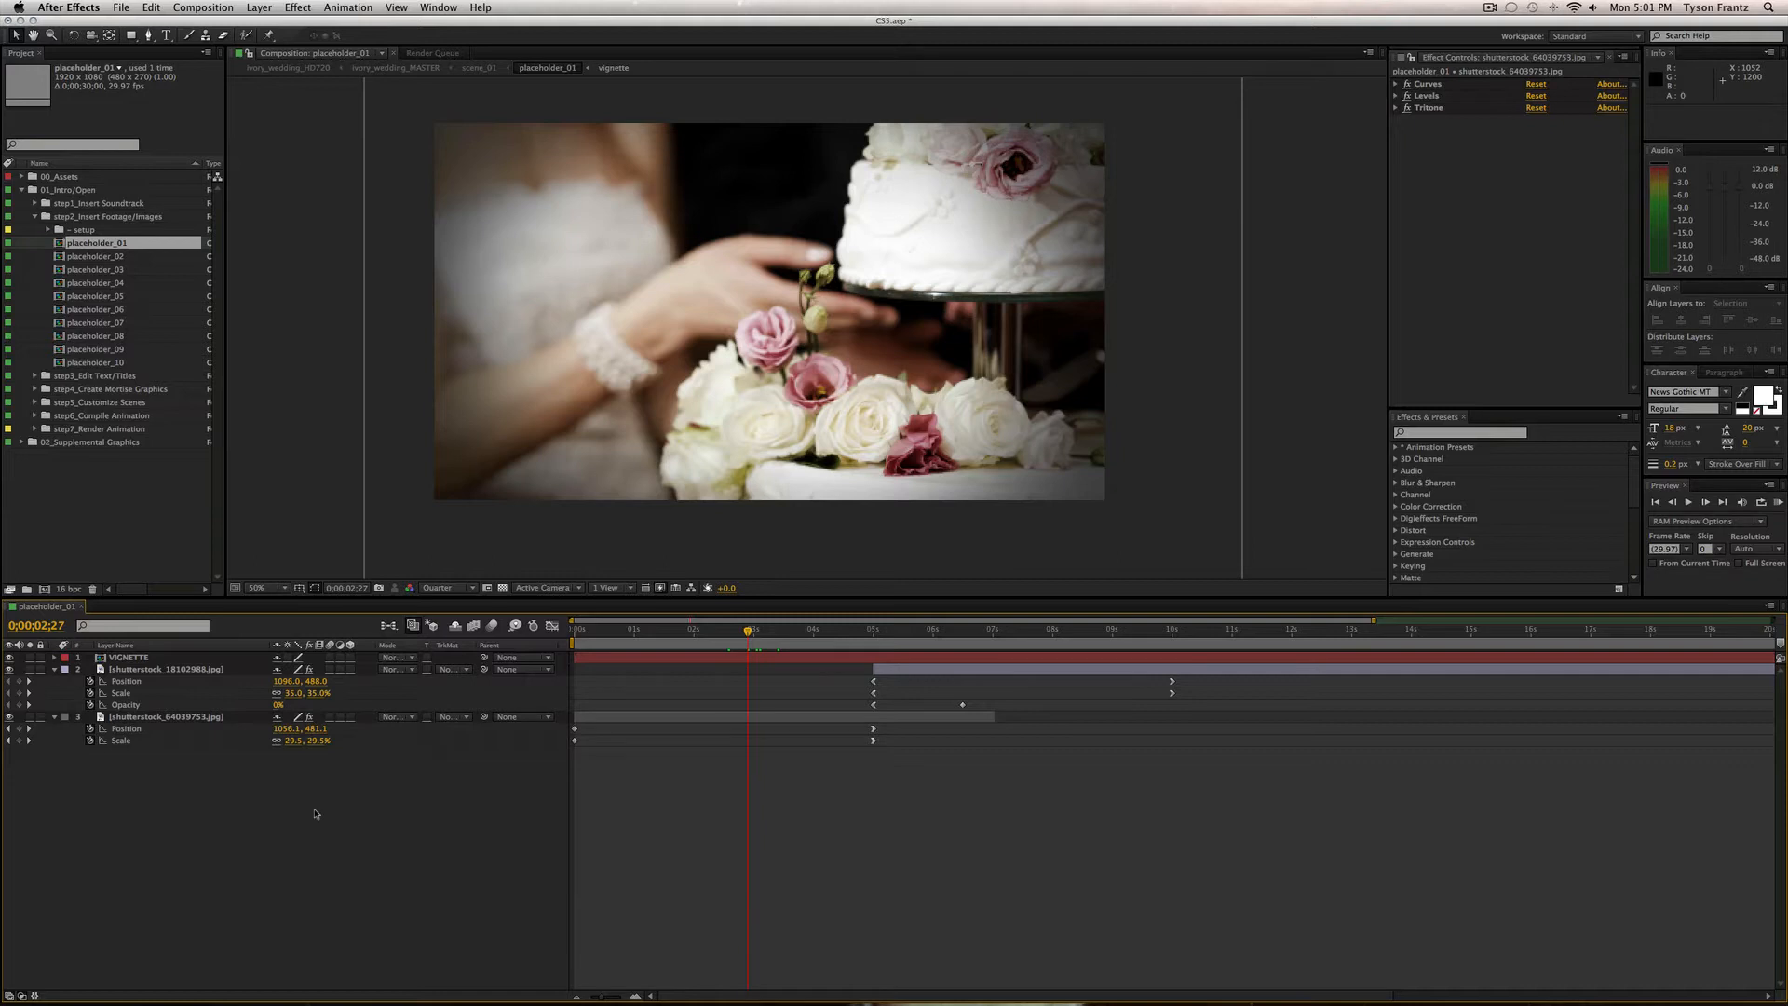
{"action": "left_click", "coordinate": [756, 640]}
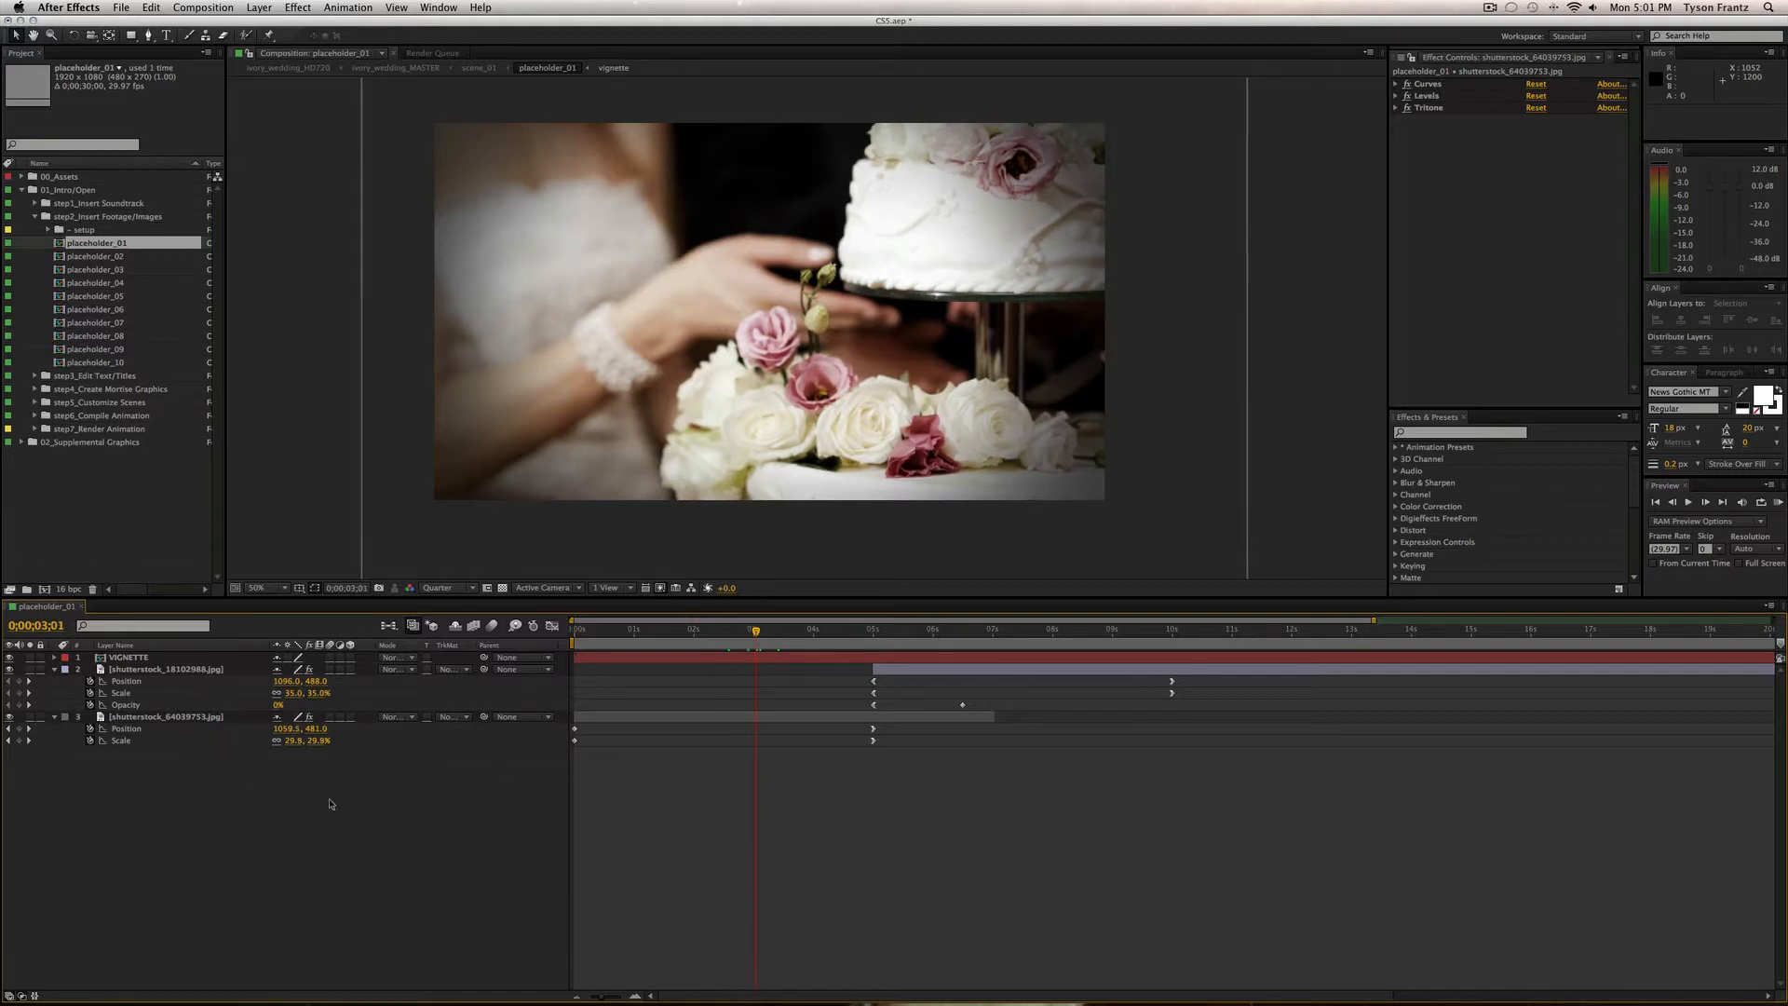
Delete the two shutterstock photo layers from placeholder_01.
{"action": "left_click", "coordinate": [169, 669]}
{"action": "left_click", "coordinate": [172, 714], "text": "shift"}
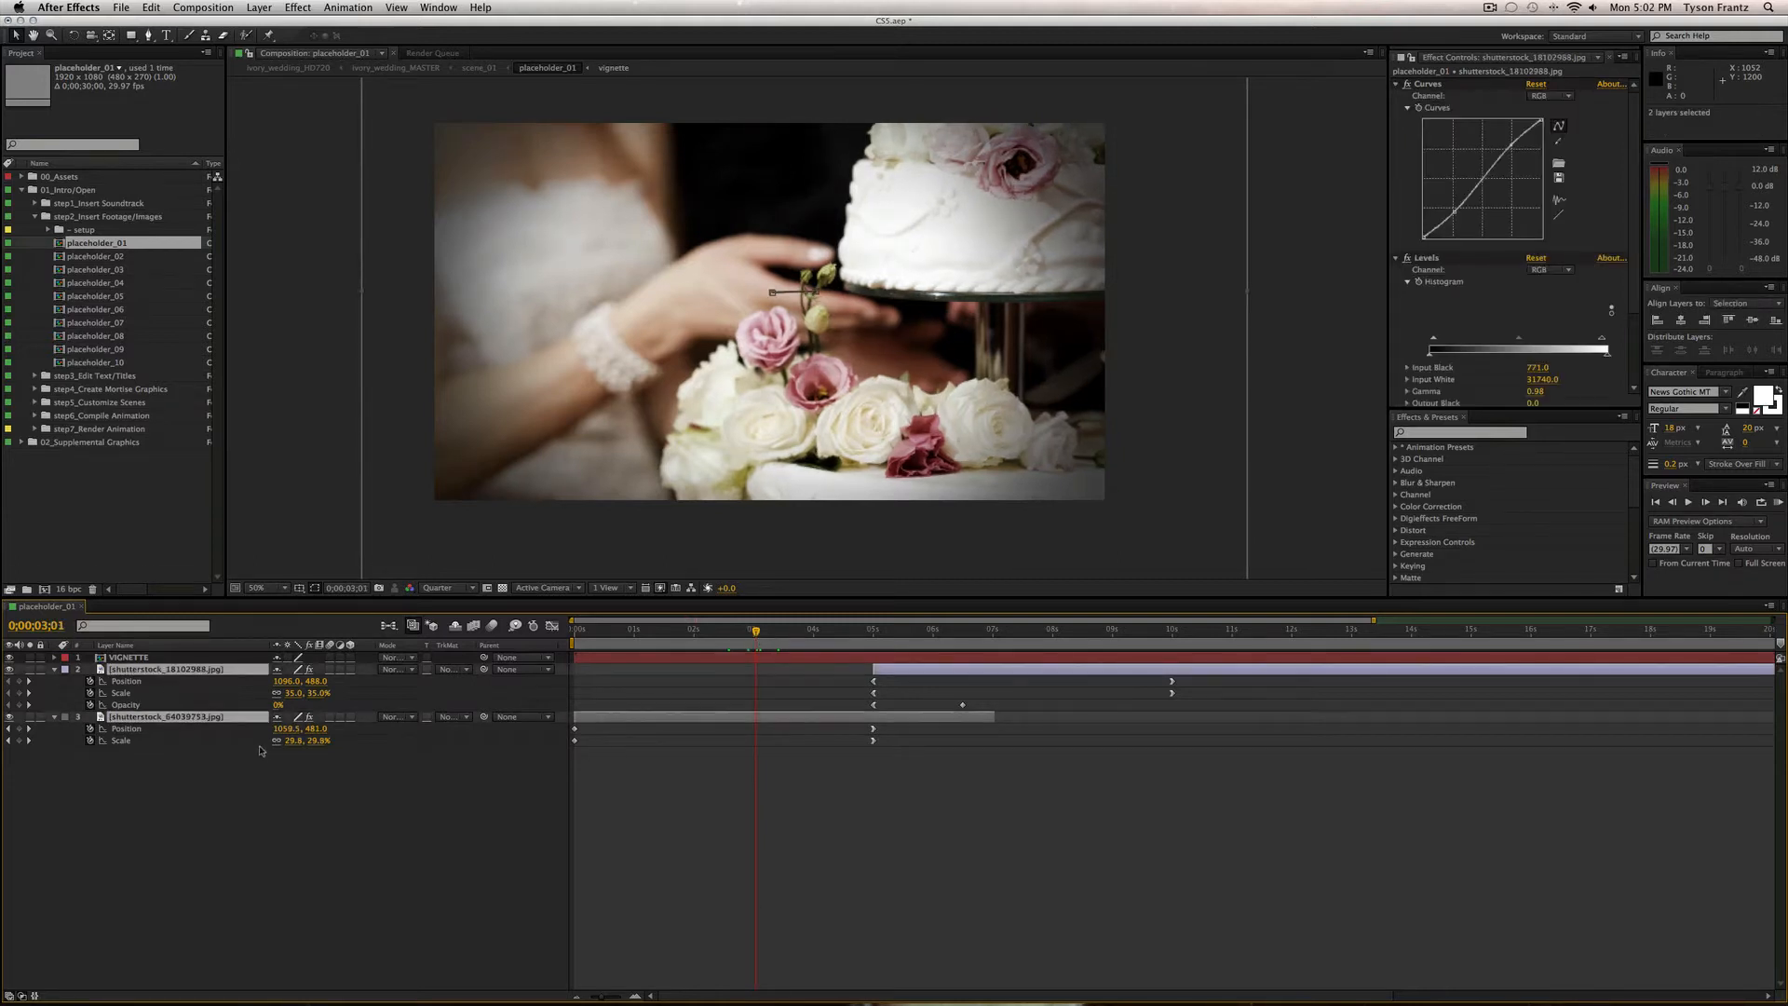
{"action": "key", "text": "Delete"}
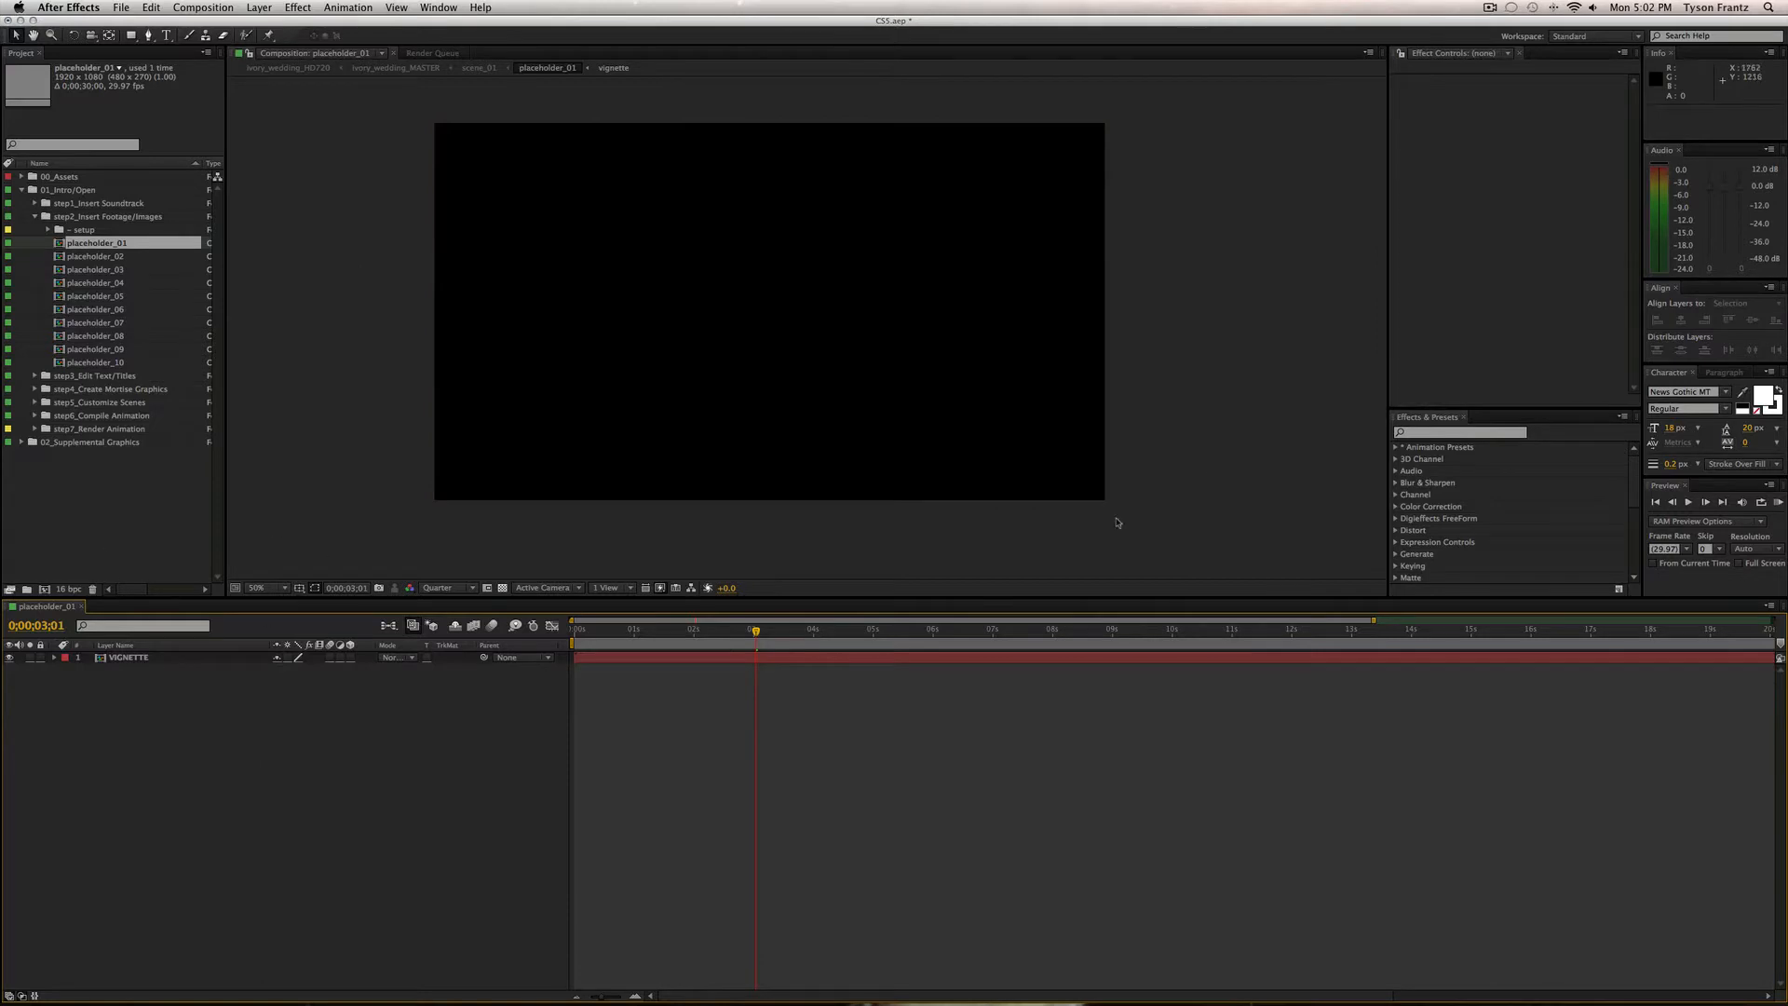
Select the images/video assets folder and start an import, browsing Media > Stock Media > Footage.
{"action": "left_click", "coordinate": [23, 177]}
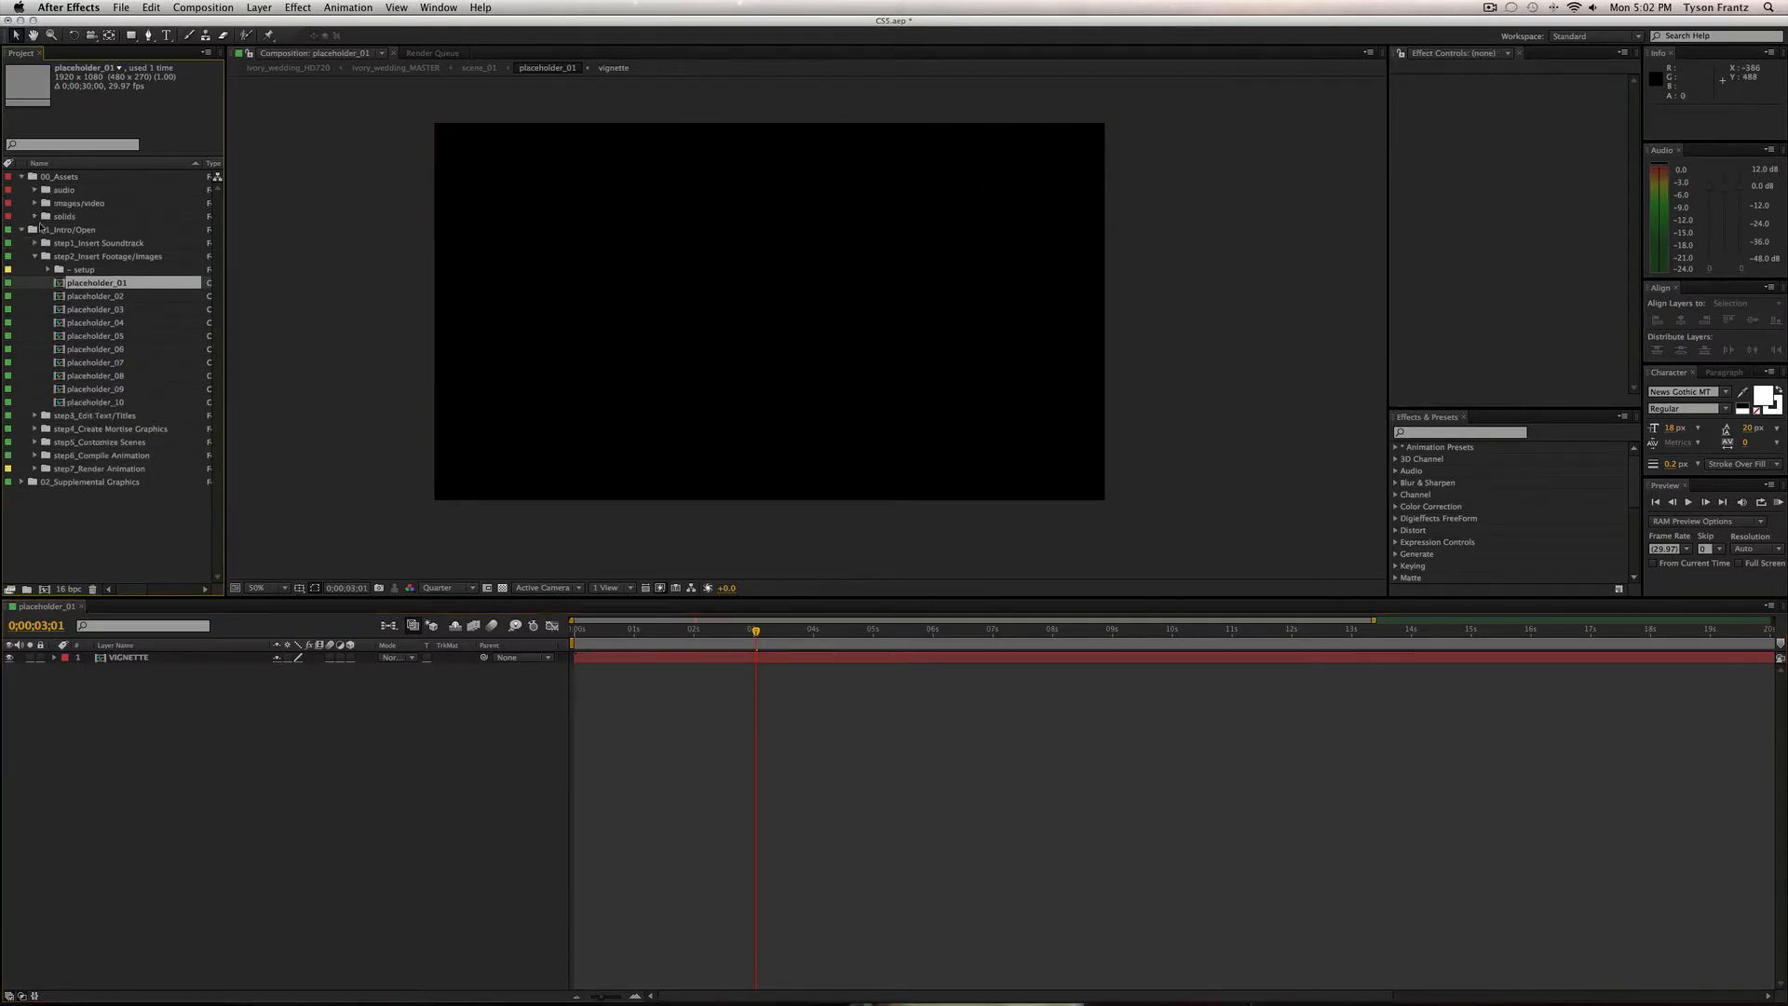
{"action": "left_click", "coordinate": [71, 189]}
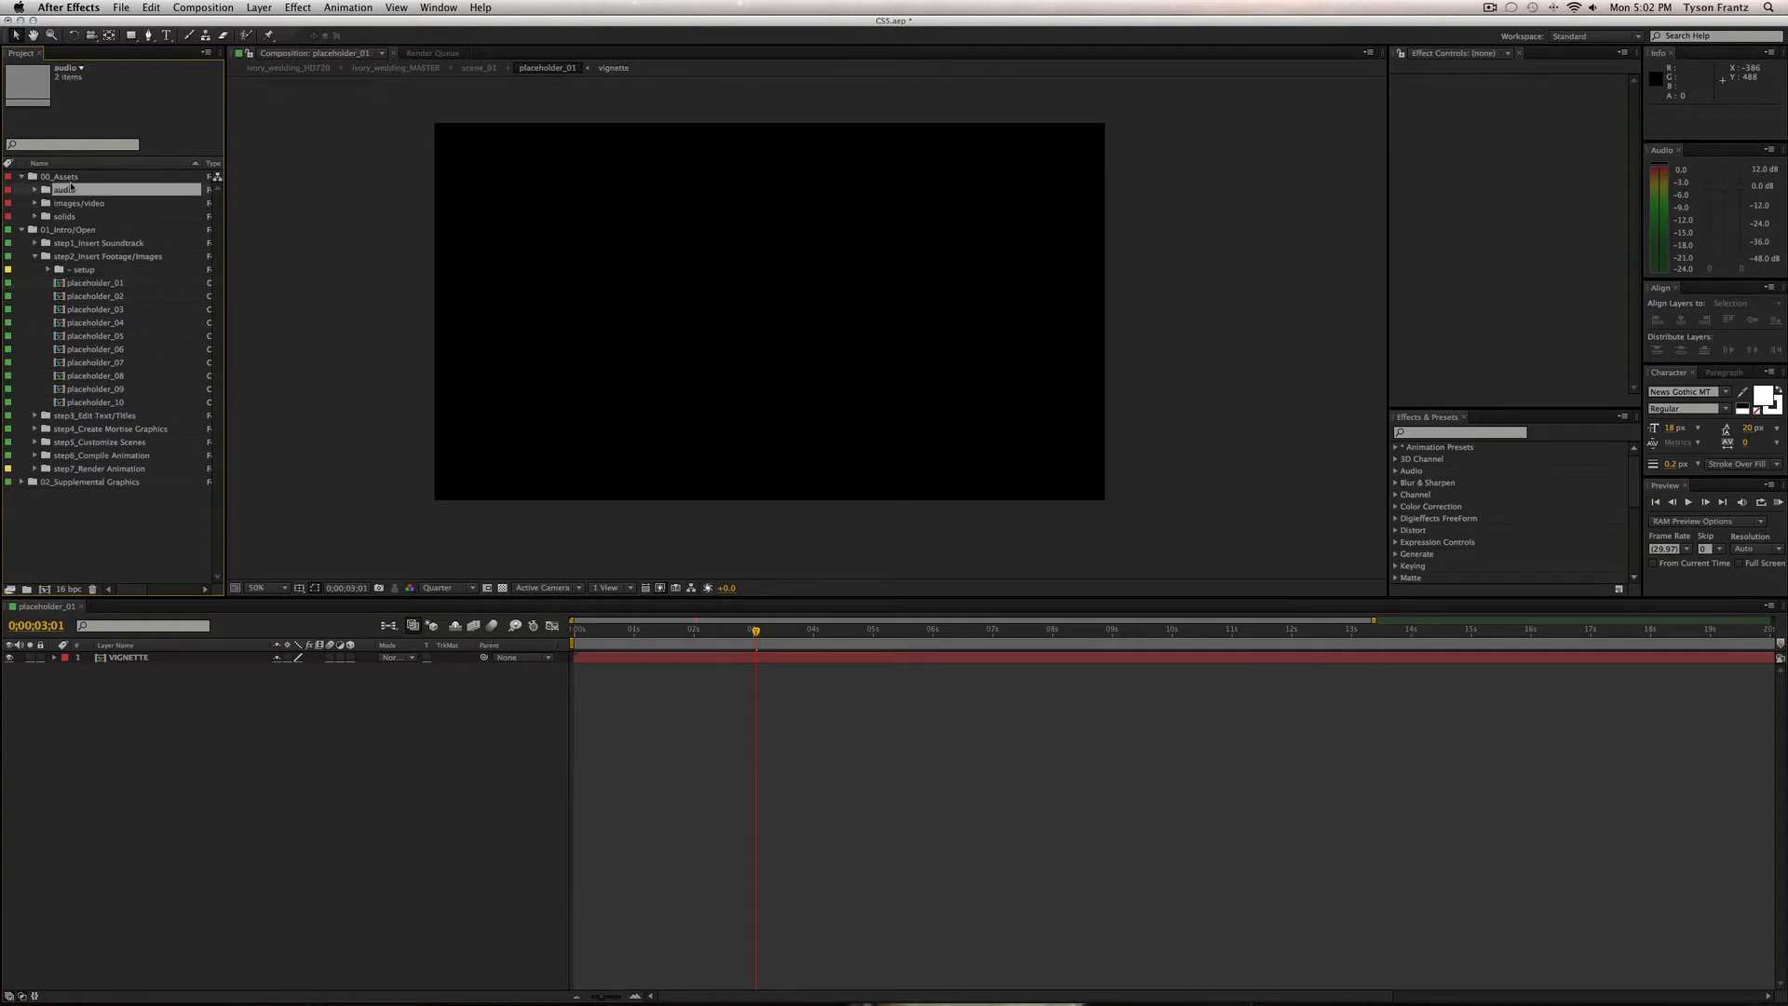
{"action": "key", "text": "Down"}
{"action": "key", "text": "super+i"}
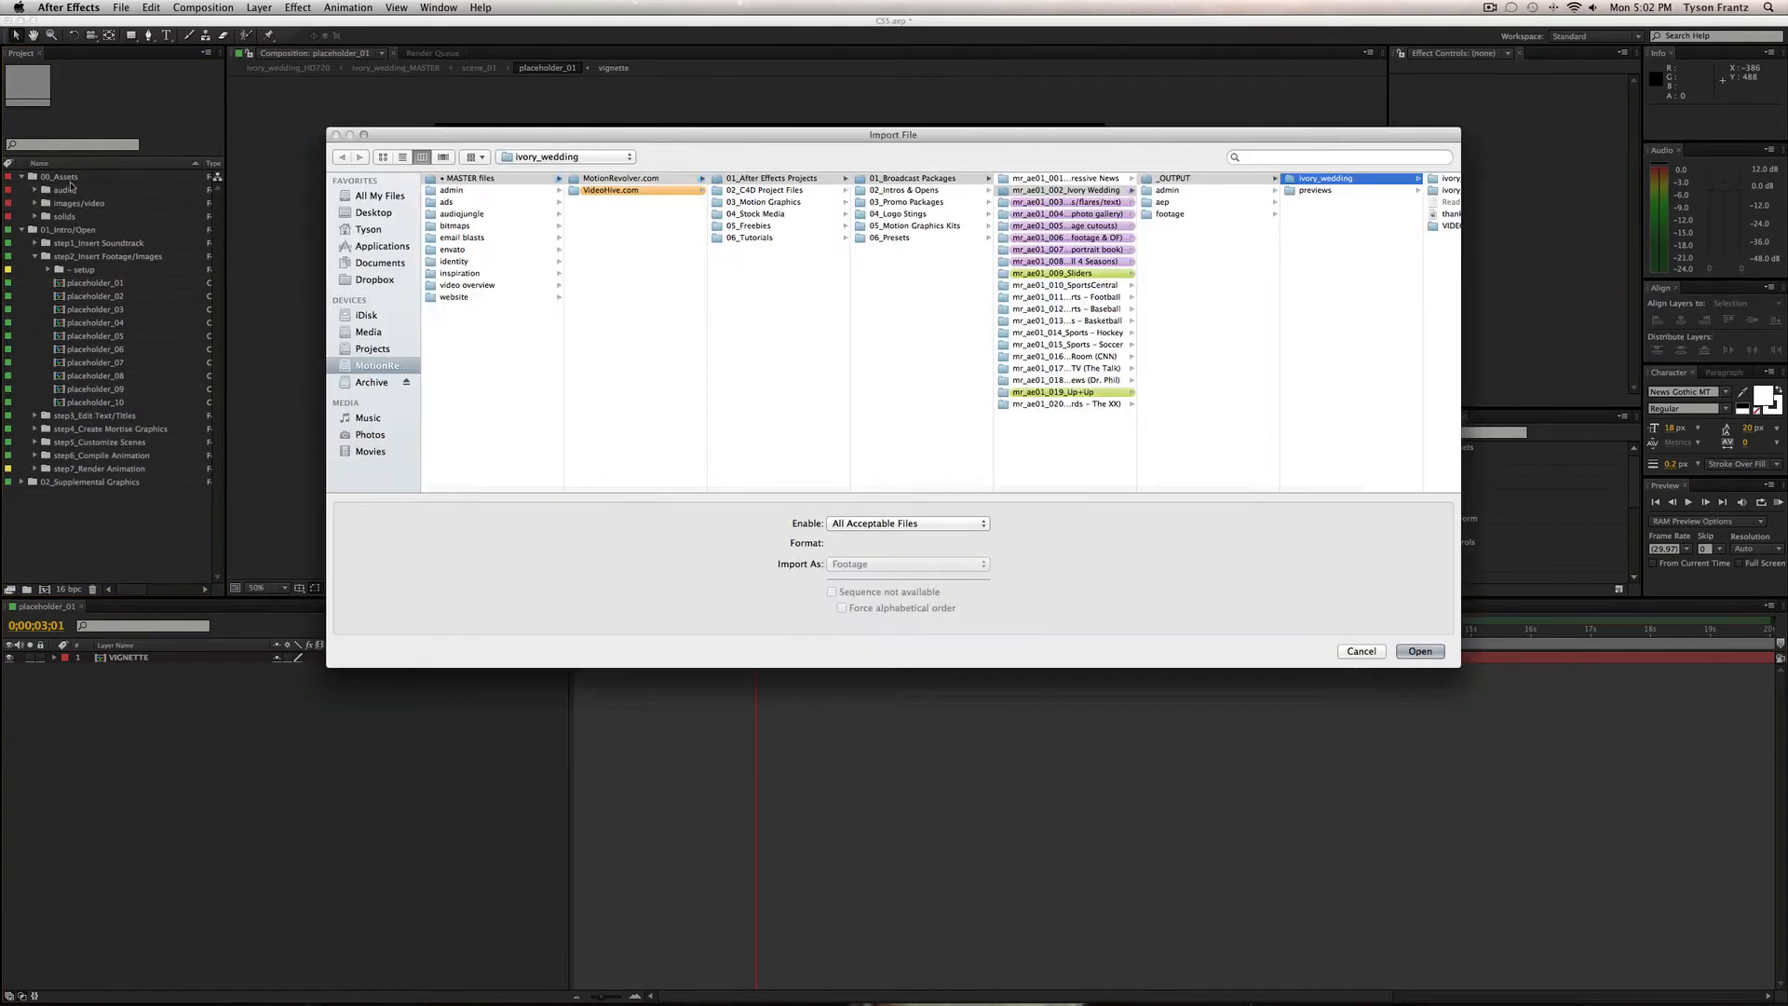
{"action": "left_click", "coordinate": [370, 332]}
{"action": "left_click", "coordinate": [495, 204]}
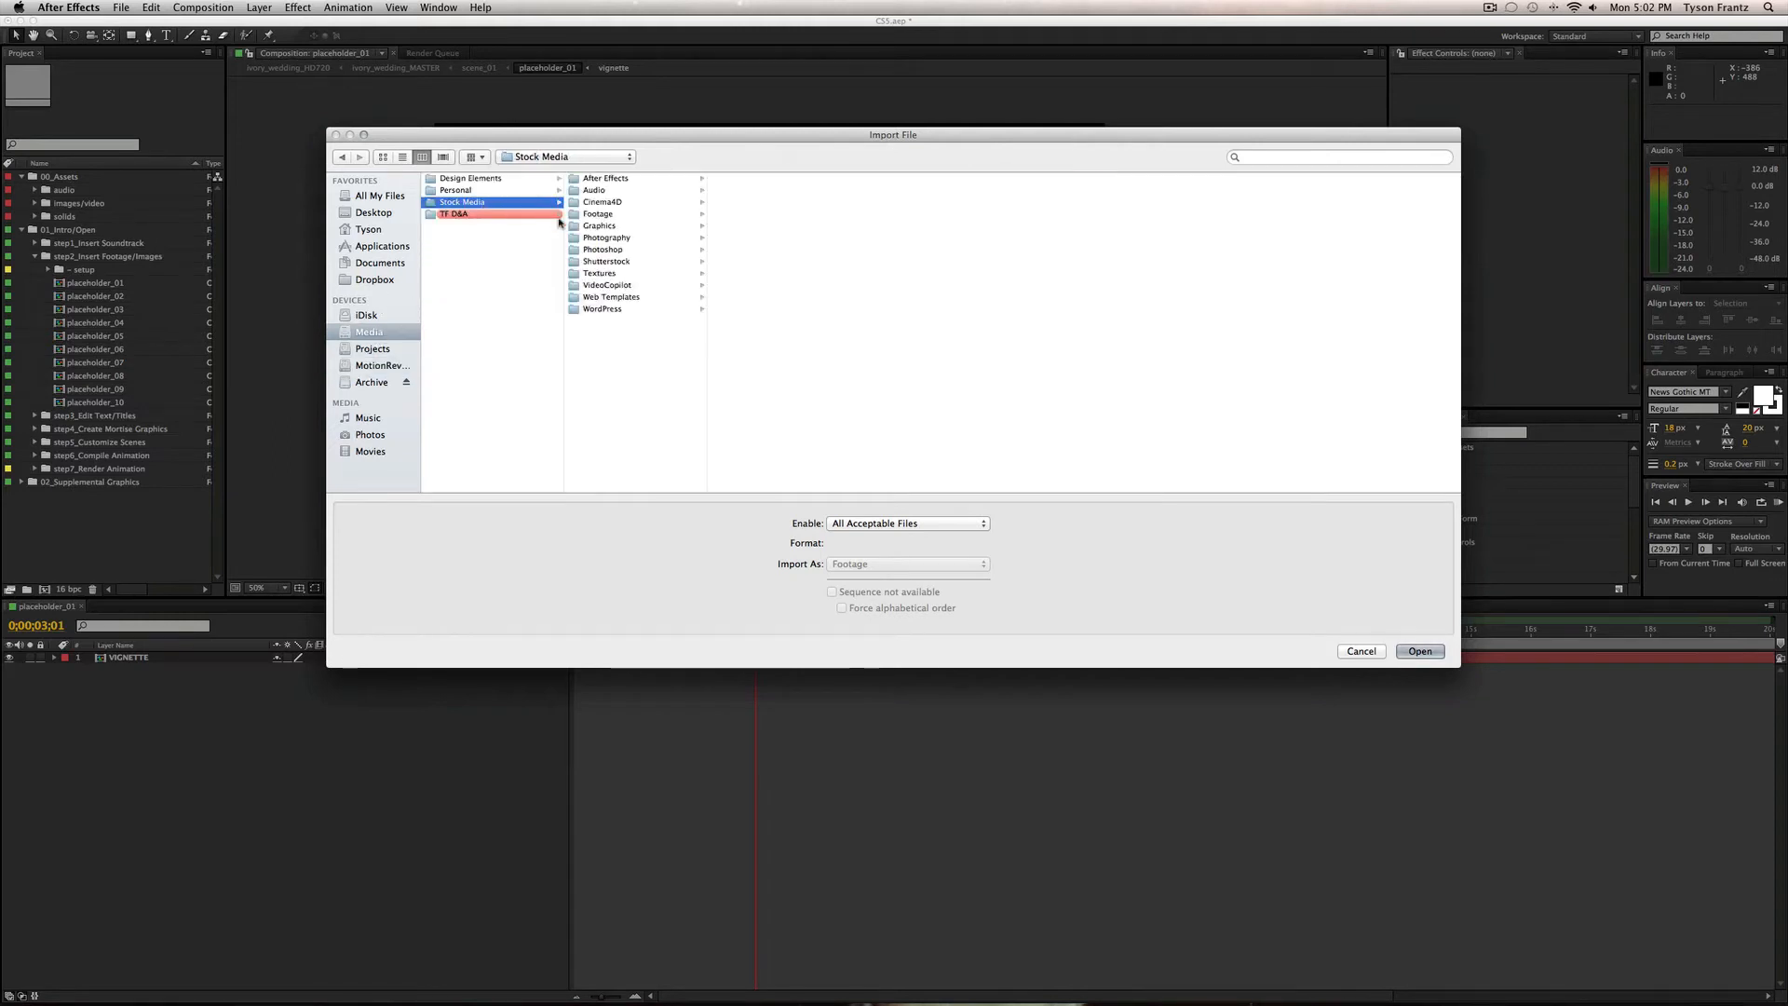
{"action": "key", "text": "Right"}
{"action": "key", "text": "Down"}
{"action": "key", "text": "Down"}
{"action": "key", "text": "Down"}
{"action": "key", "text": "Down"}
{"action": "key", "text": "Up"}
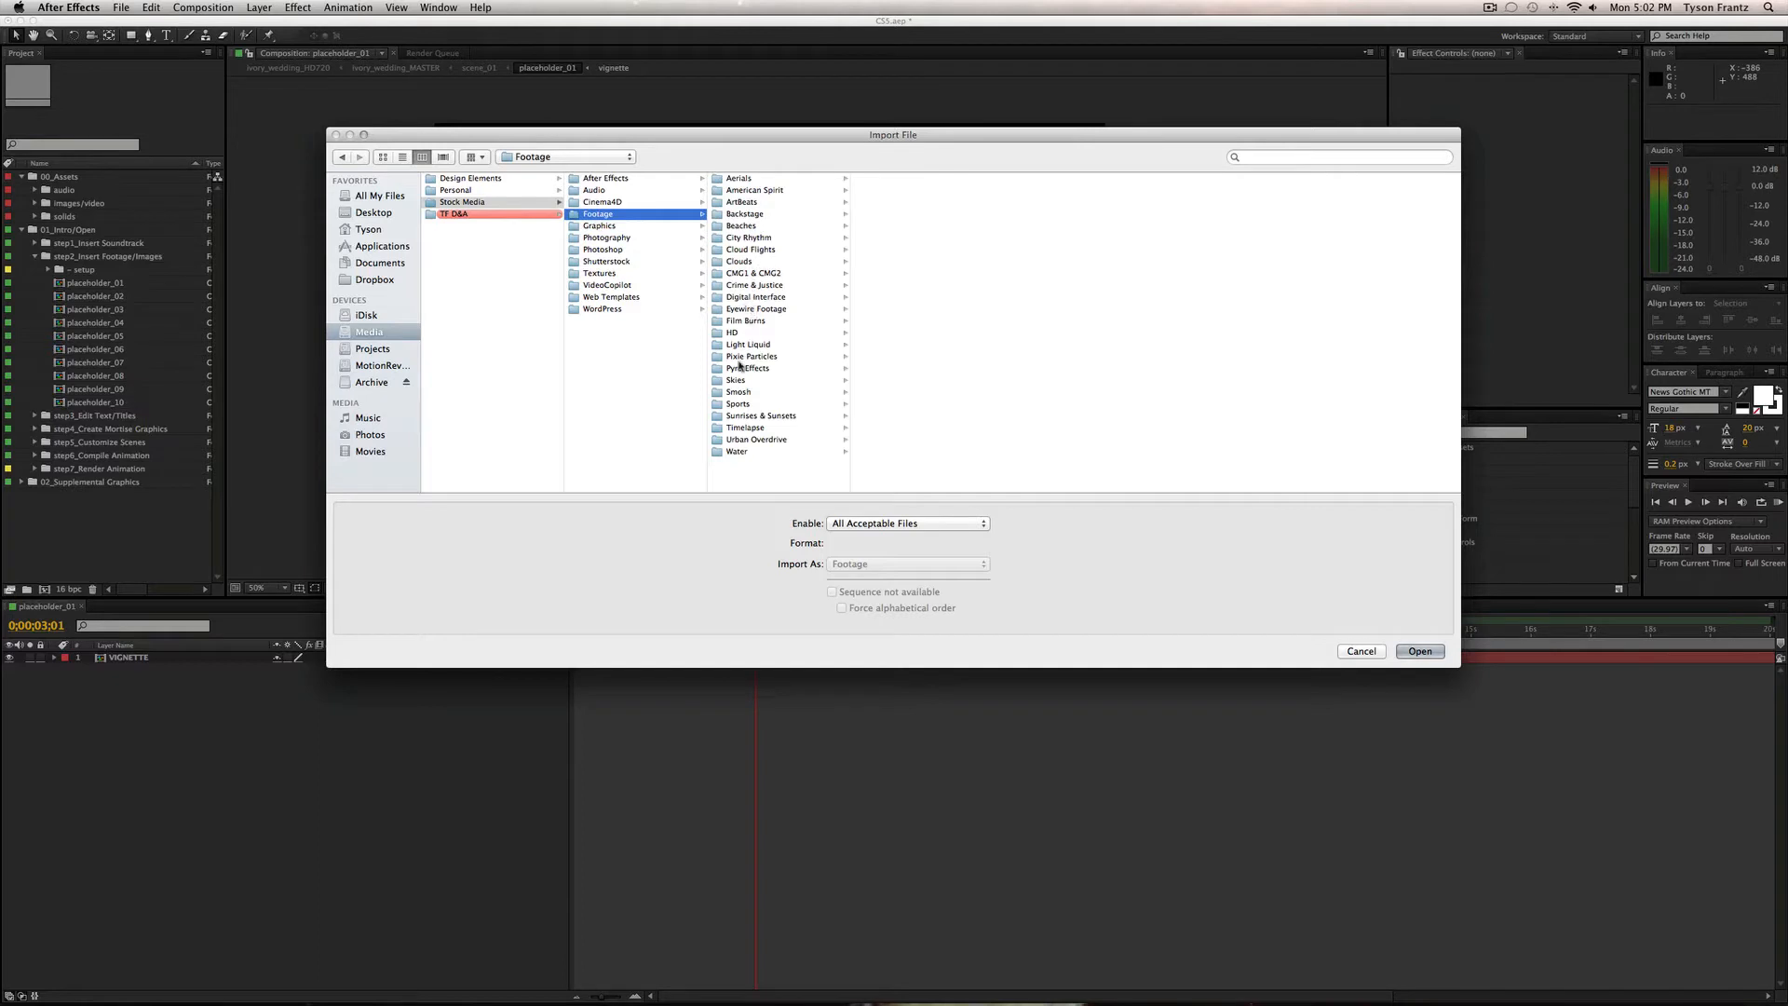
Import the Pond 5 clip 000363634.mov from the HD footage folder.
{"action": "left_click", "coordinate": [733, 333]}
{"action": "left_click", "coordinate": [910, 177]}
{"action": "key", "text": "Right"}
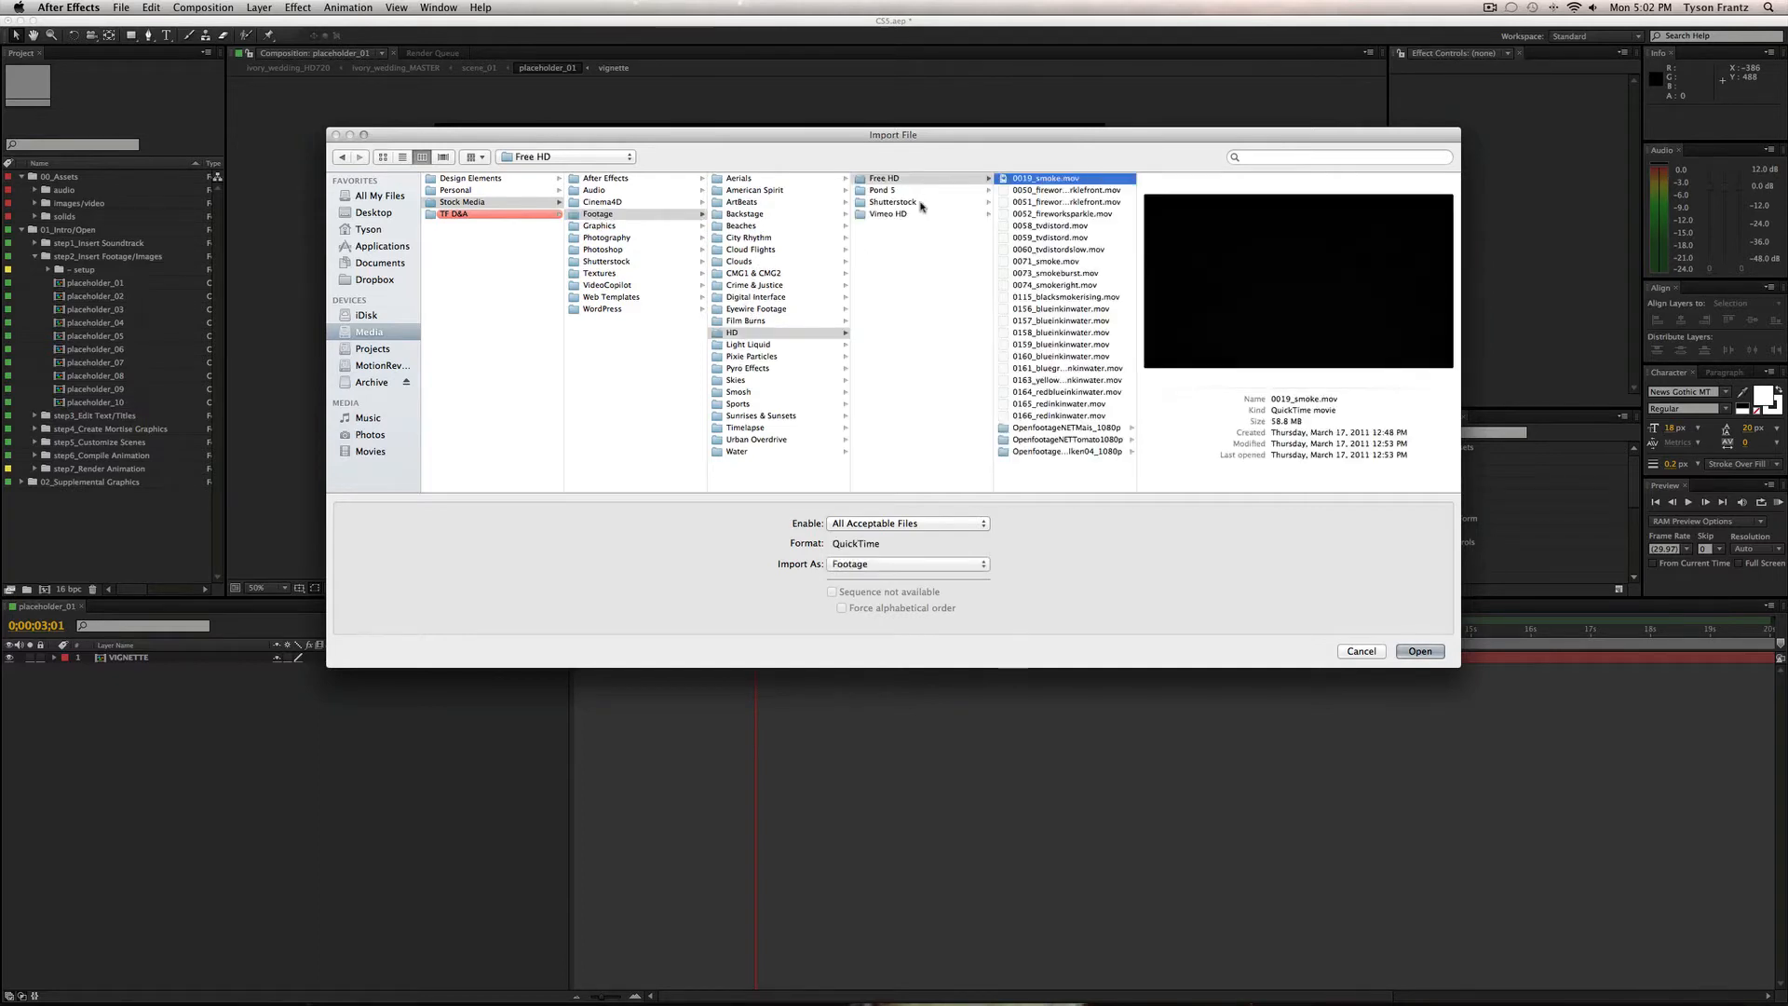
{"action": "left_click", "coordinate": [926, 190]}
{"action": "left_click", "coordinate": [1068, 192]}
{"action": "key", "text": "Up"}
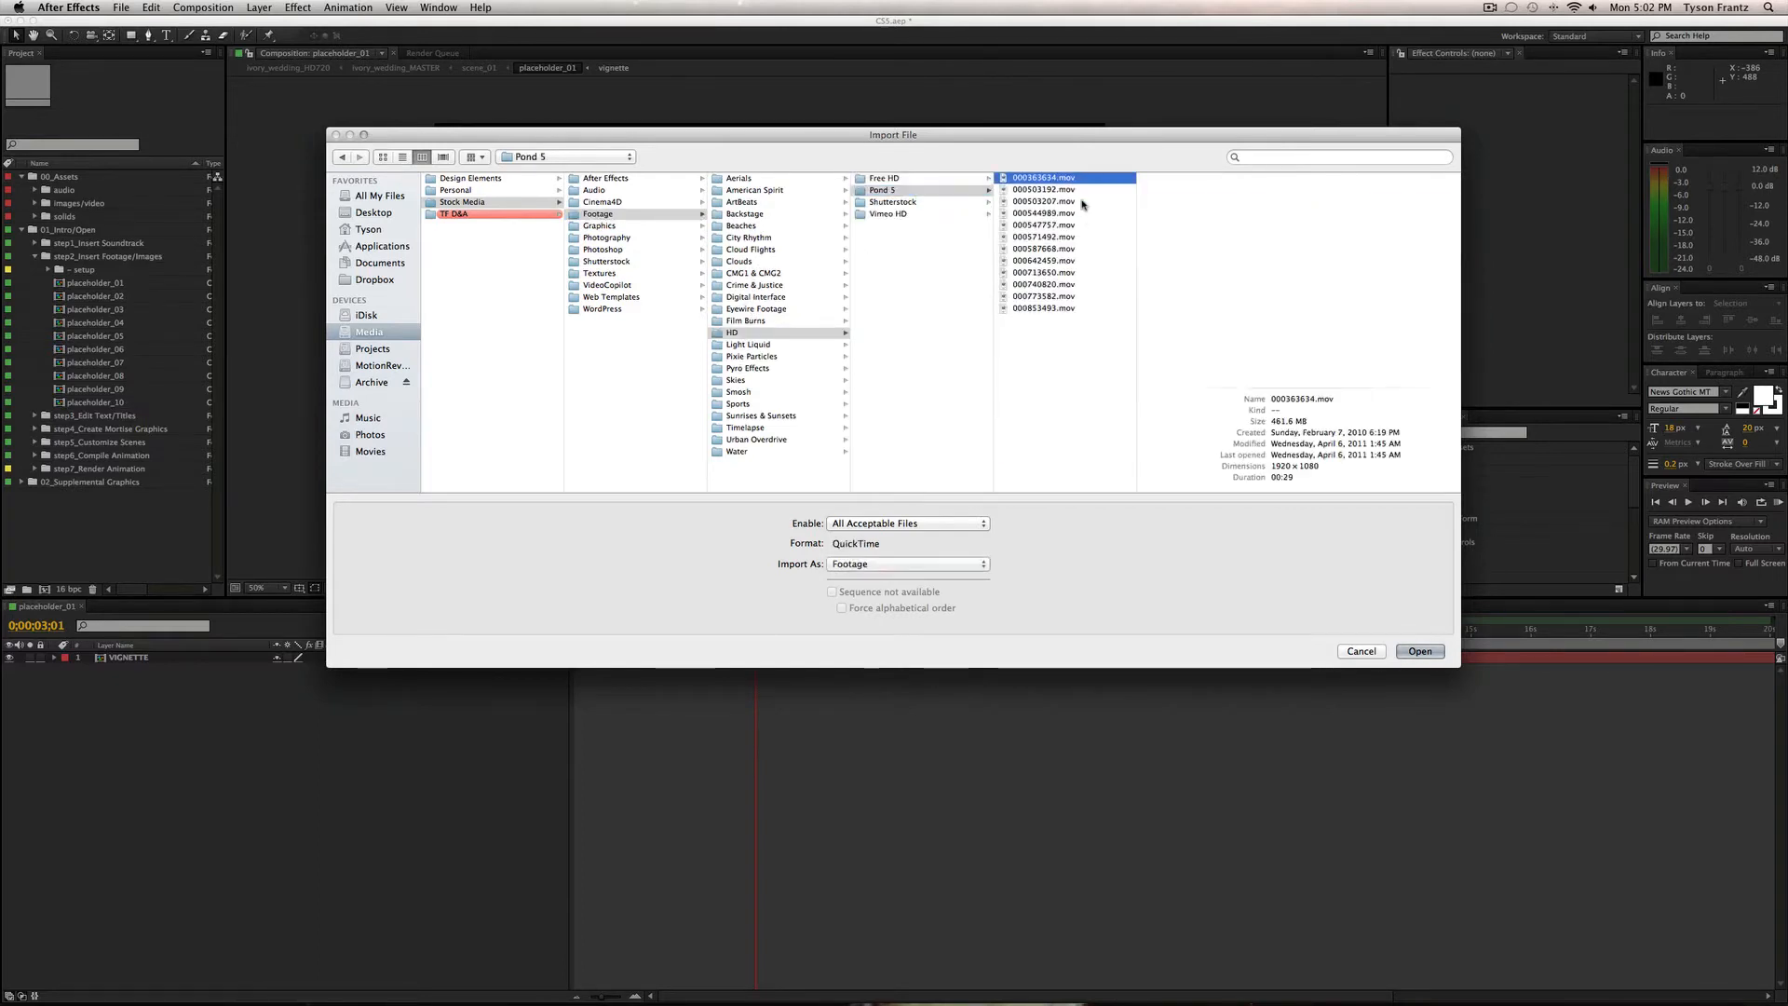
{"action": "key", "text": "Down"}
{"action": "key", "text": "Up"}
{"action": "key", "text": "Return"}
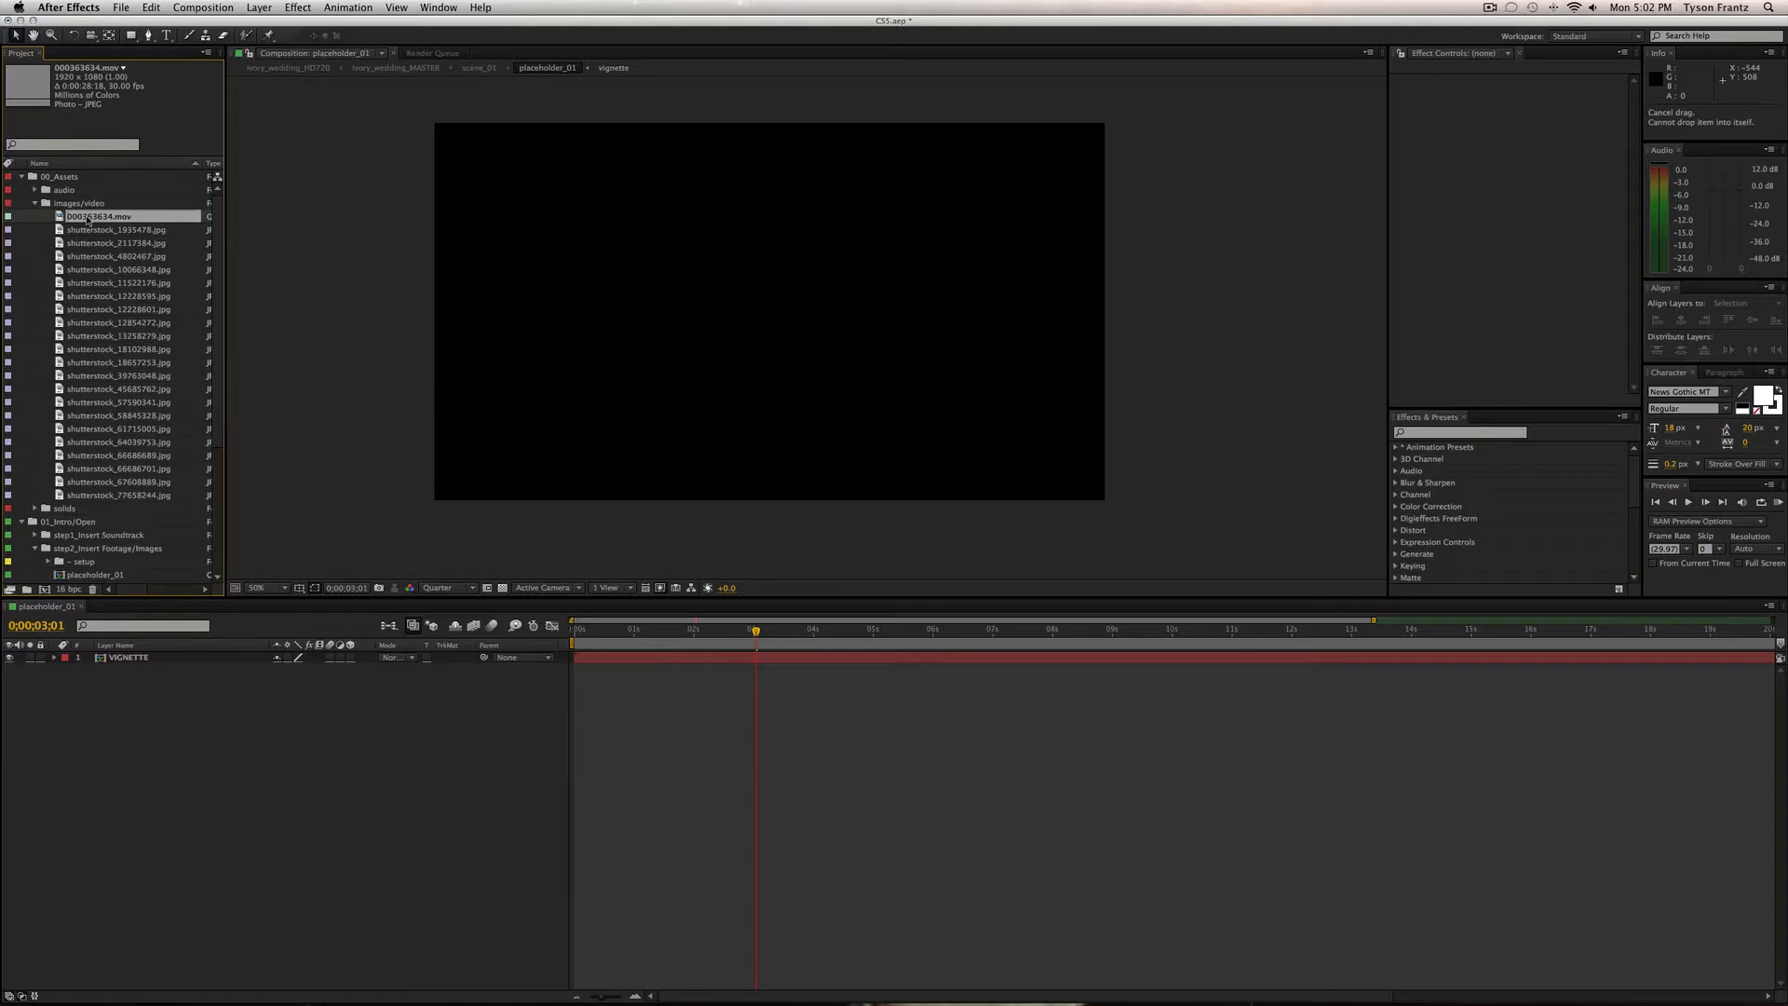
{"action": "left_click_drag", "start_coordinate": [89, 218], "coordinate": [164, 814]}
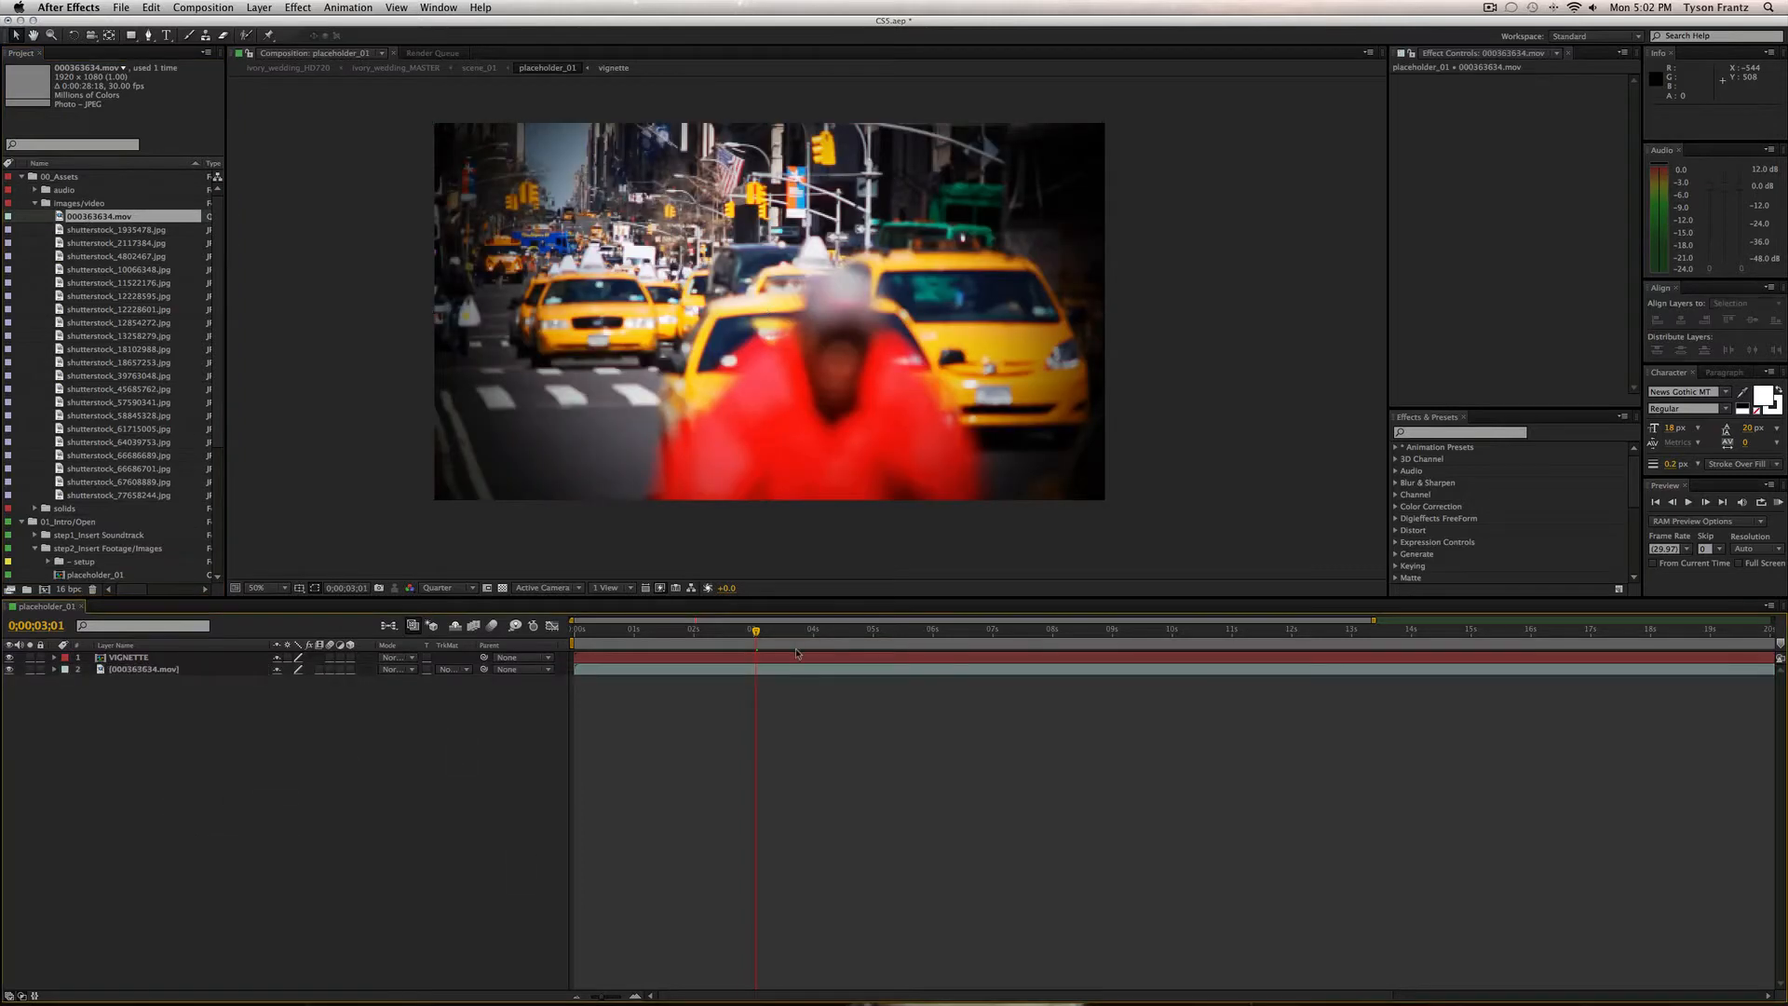
{"action": "key", "text": "space"}
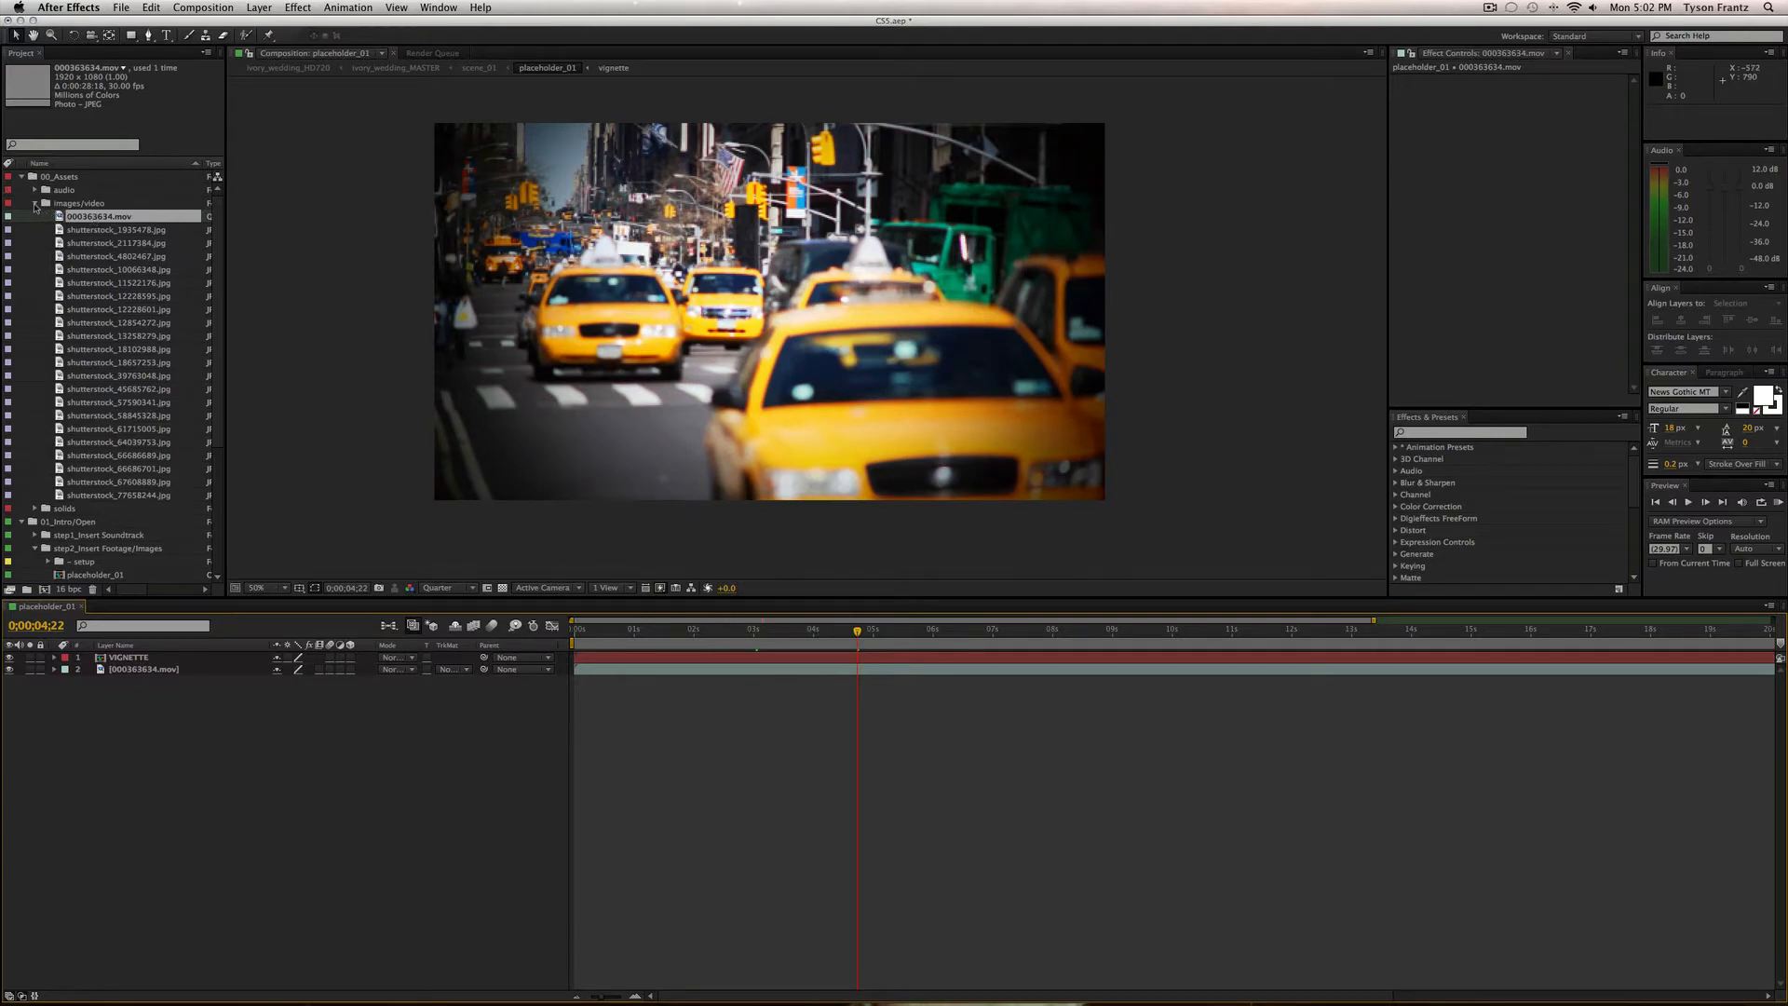
{"action": "left_click", "coordinate": [172, 670]}
{"action": "left_click", "coordinate": [171, 710]}
{"action": "left_click", "coordinate": [36, 204]}
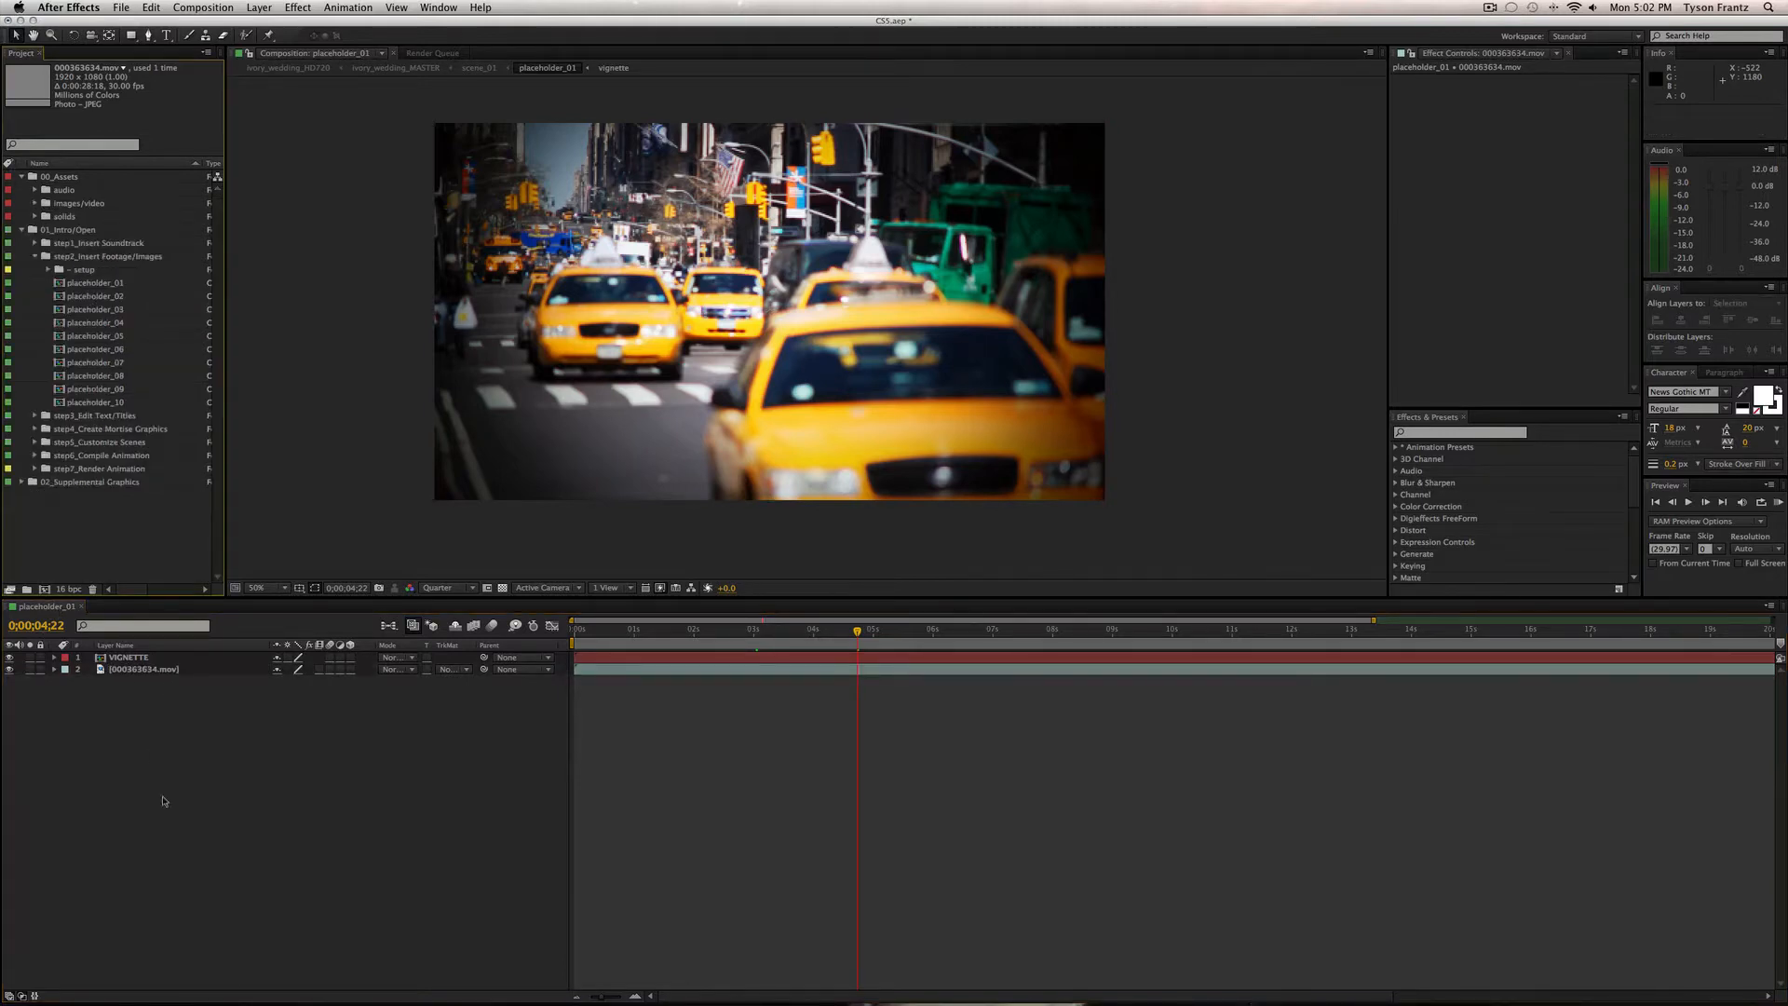
{"action": "left_click", "coordinate": [37, 660]}
{"action": "left_click", "coordinate": [9, 657]}
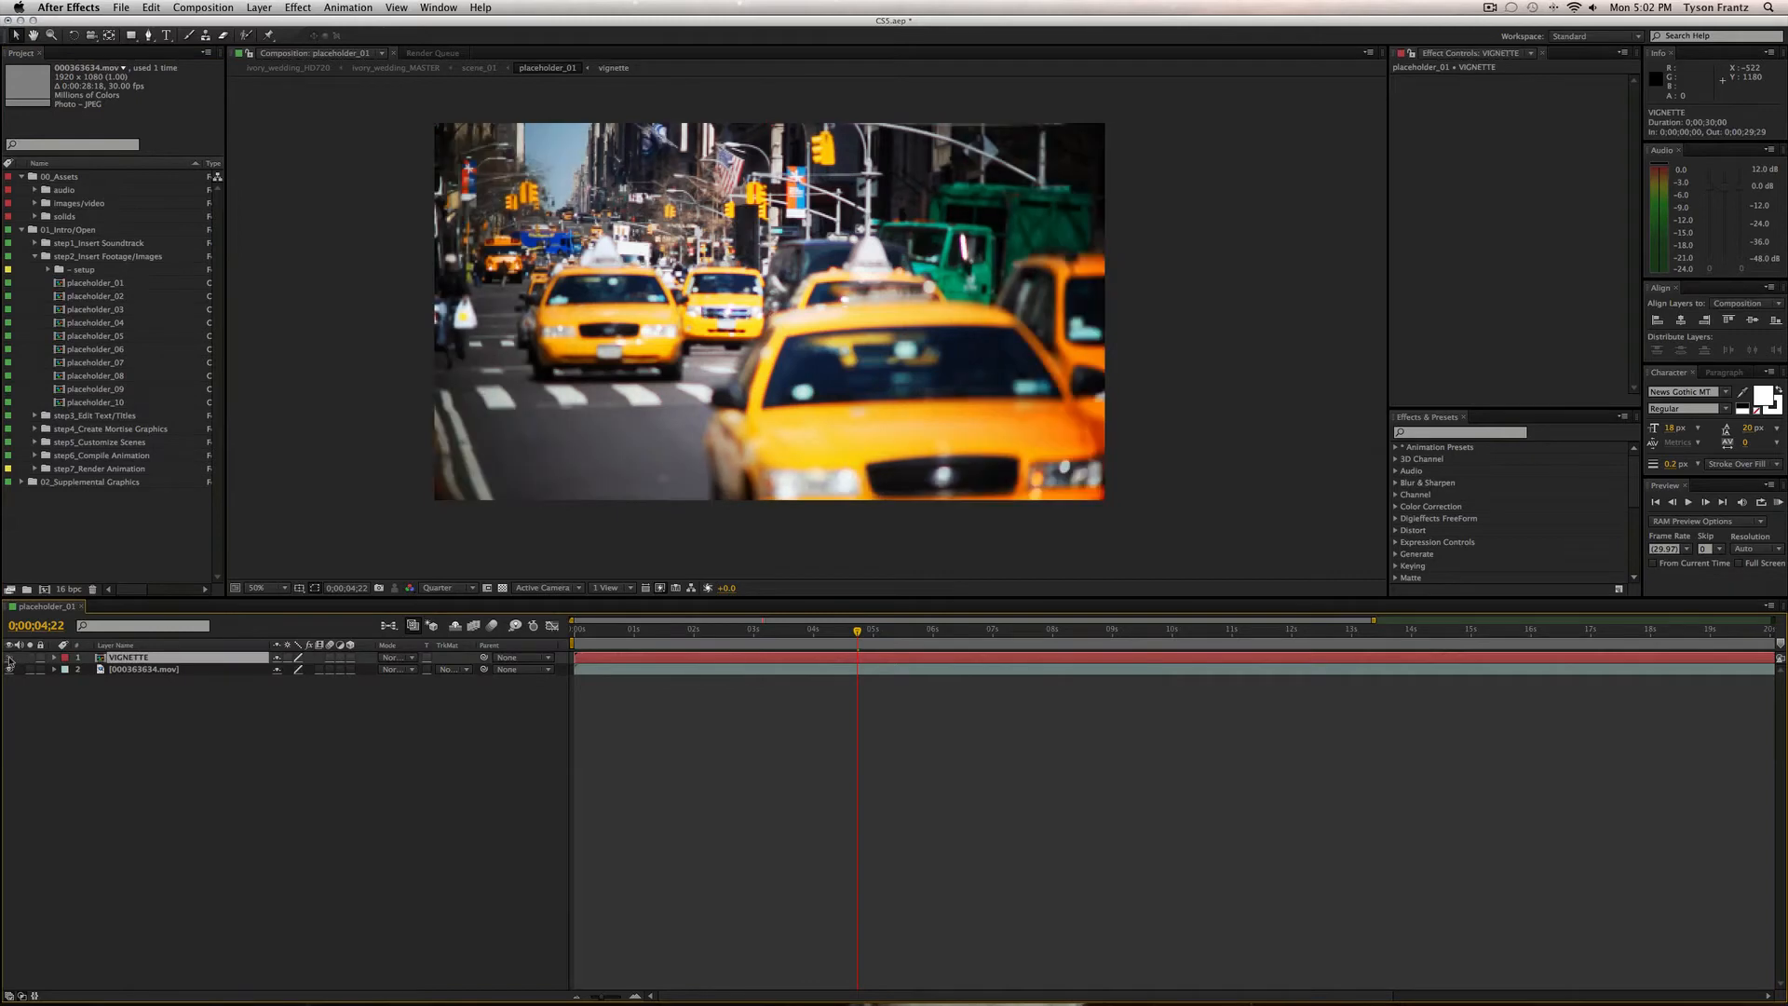
{"action": "left_click", "coordinate": [9, 657]}
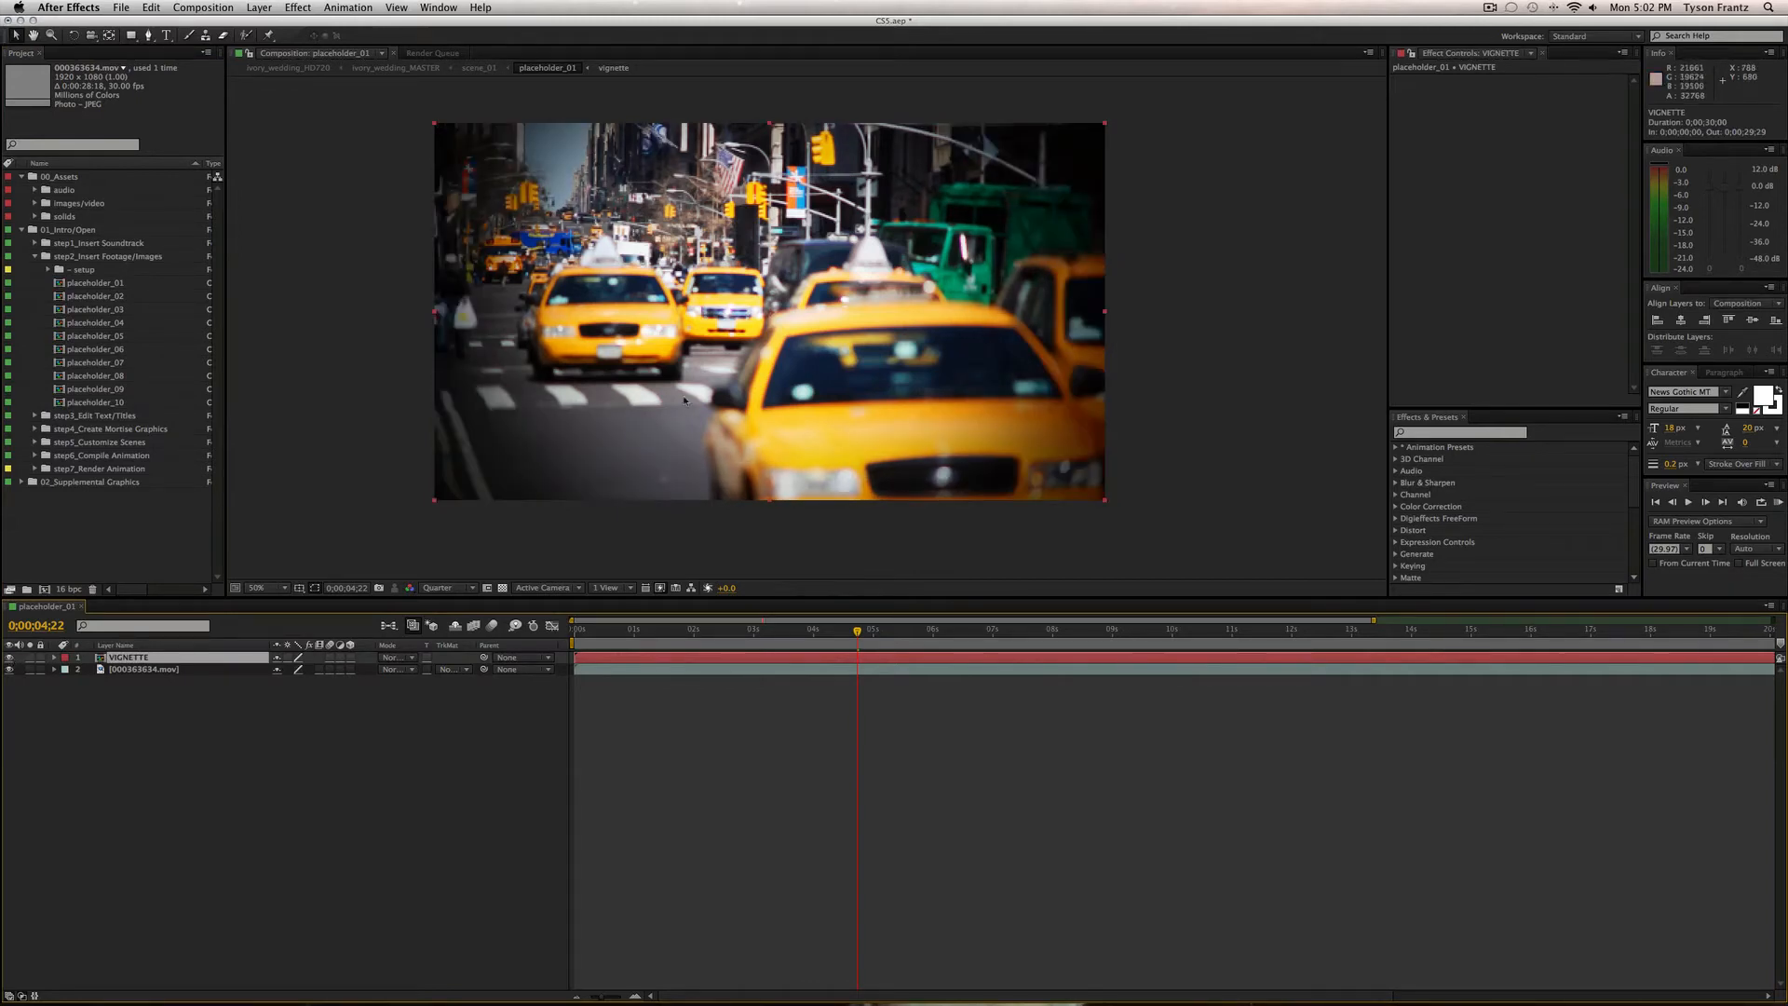
{"action": "left_click", "coordinate": [517, 730]}
{"action": "mouse_move", "coordinate": [857, 631]}
{"action": "left_mouse_down"}
{"action": "mouse_move", "coordinate": [820, 630]}
{"action": "mouse_move", "coordinate": [852, 630]}
{"action": "left_mouse_up"}
{"action": "left_click", "coordinate": [128, 657]}
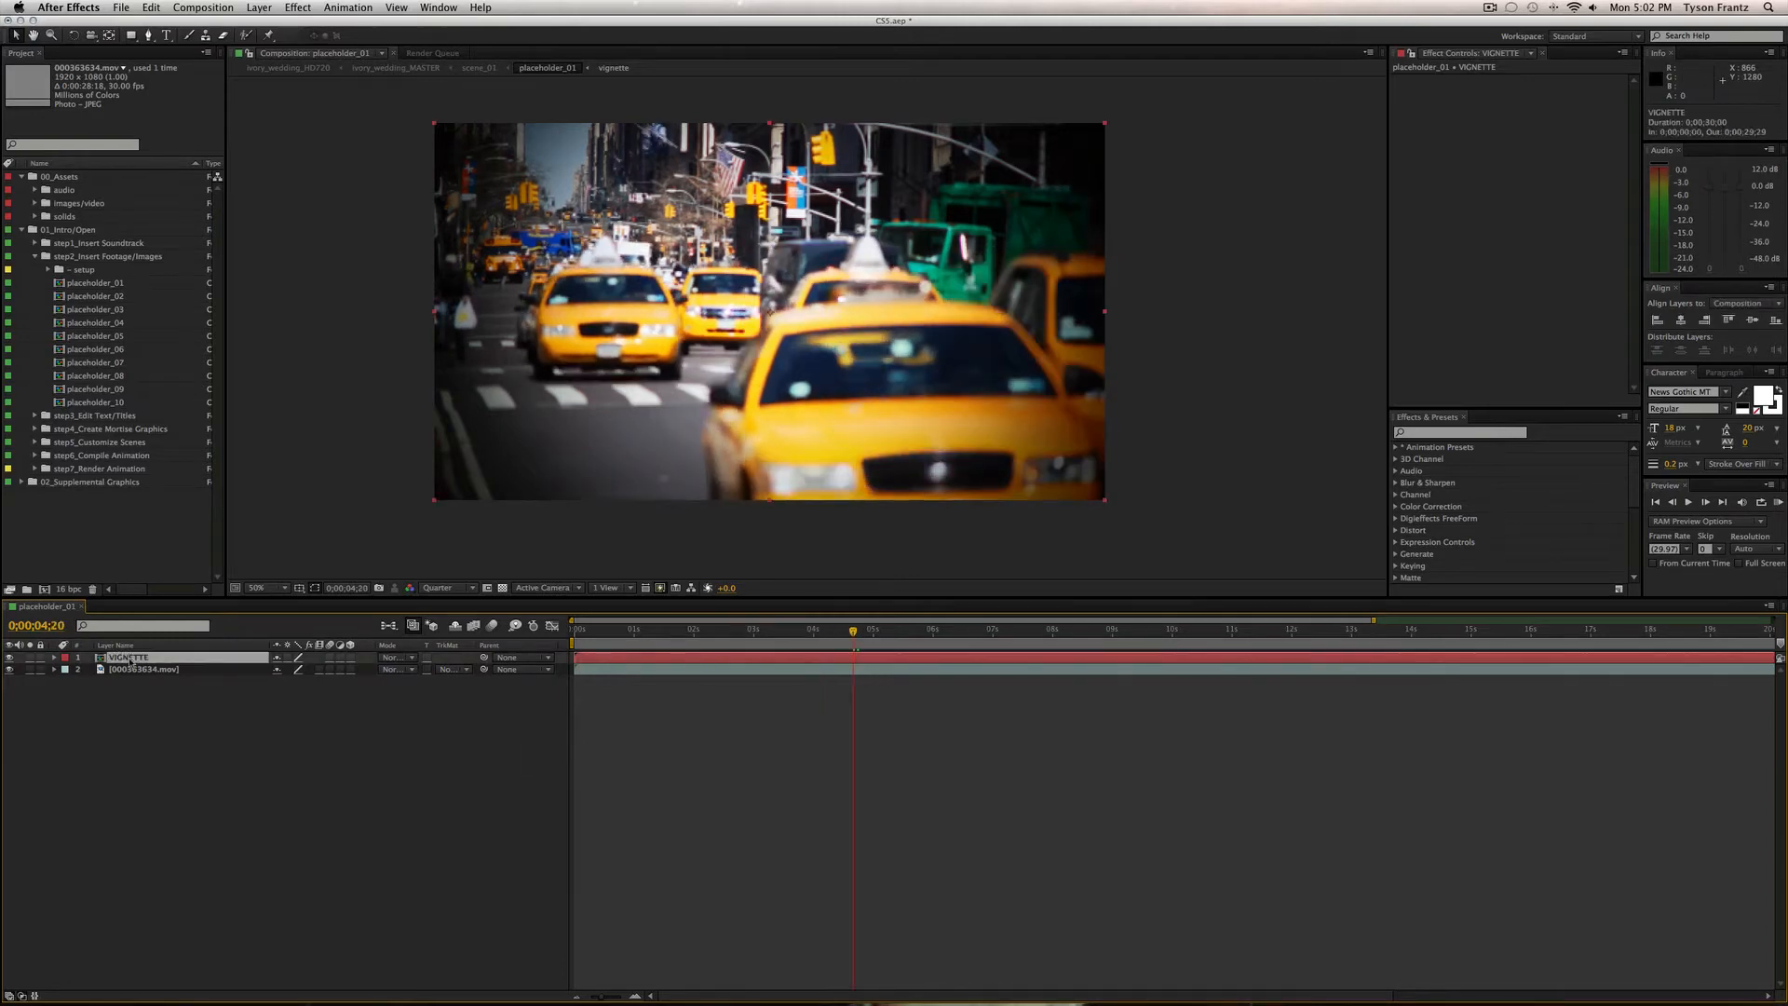
{"action": "double_click", "coordinate": [129, 658]}
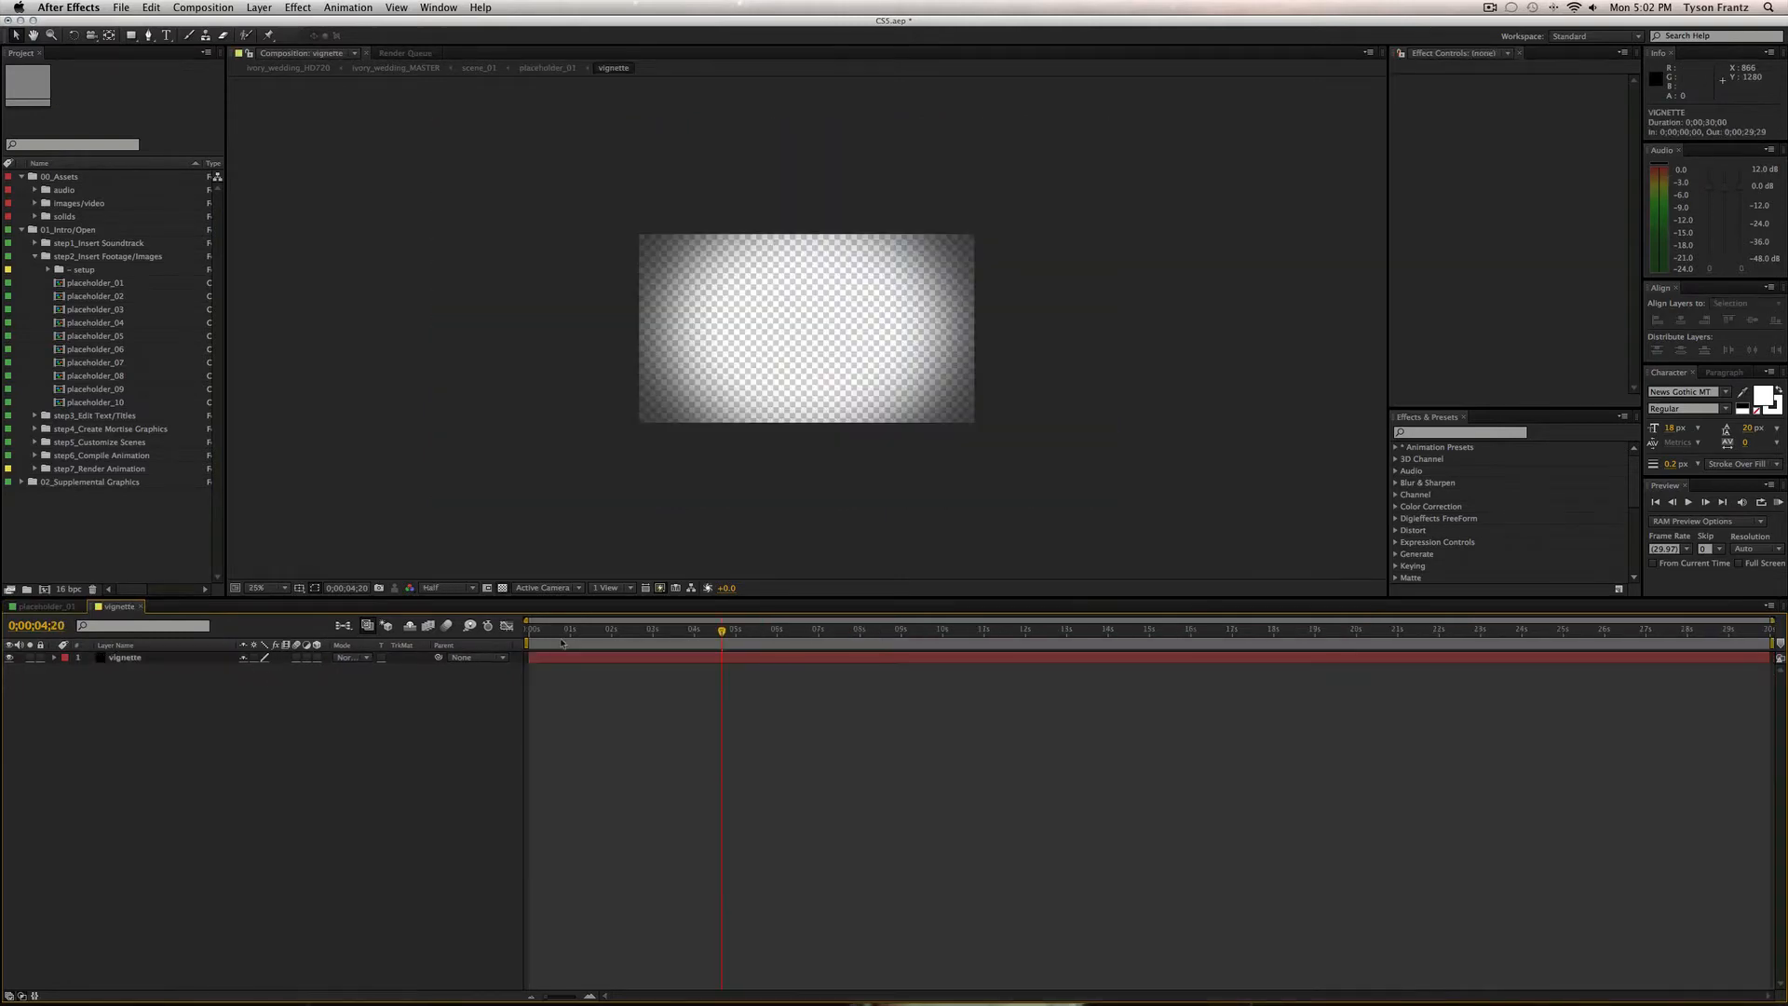
{"action": "left_click", "coordinate": [614, 630]}
{"action": "left_click", "coordinate": [121, 658]}
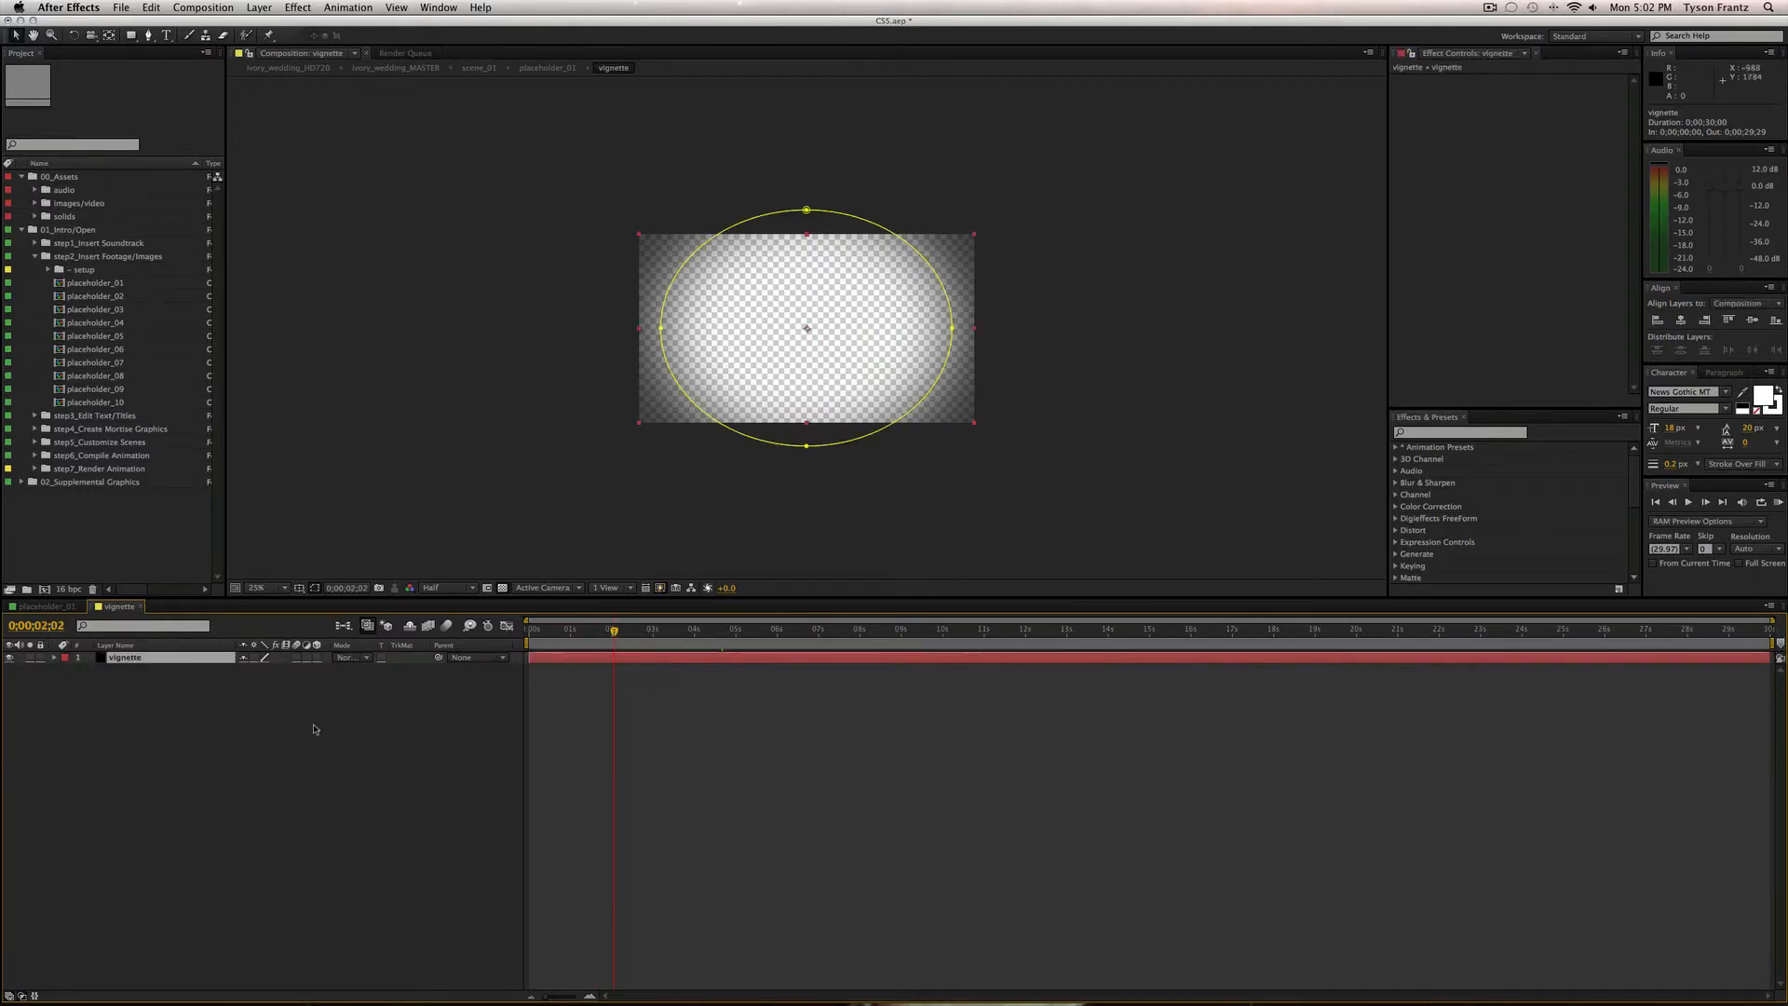
{"action": "key", "text": "m"}
{"action": "key", "text": "m"}
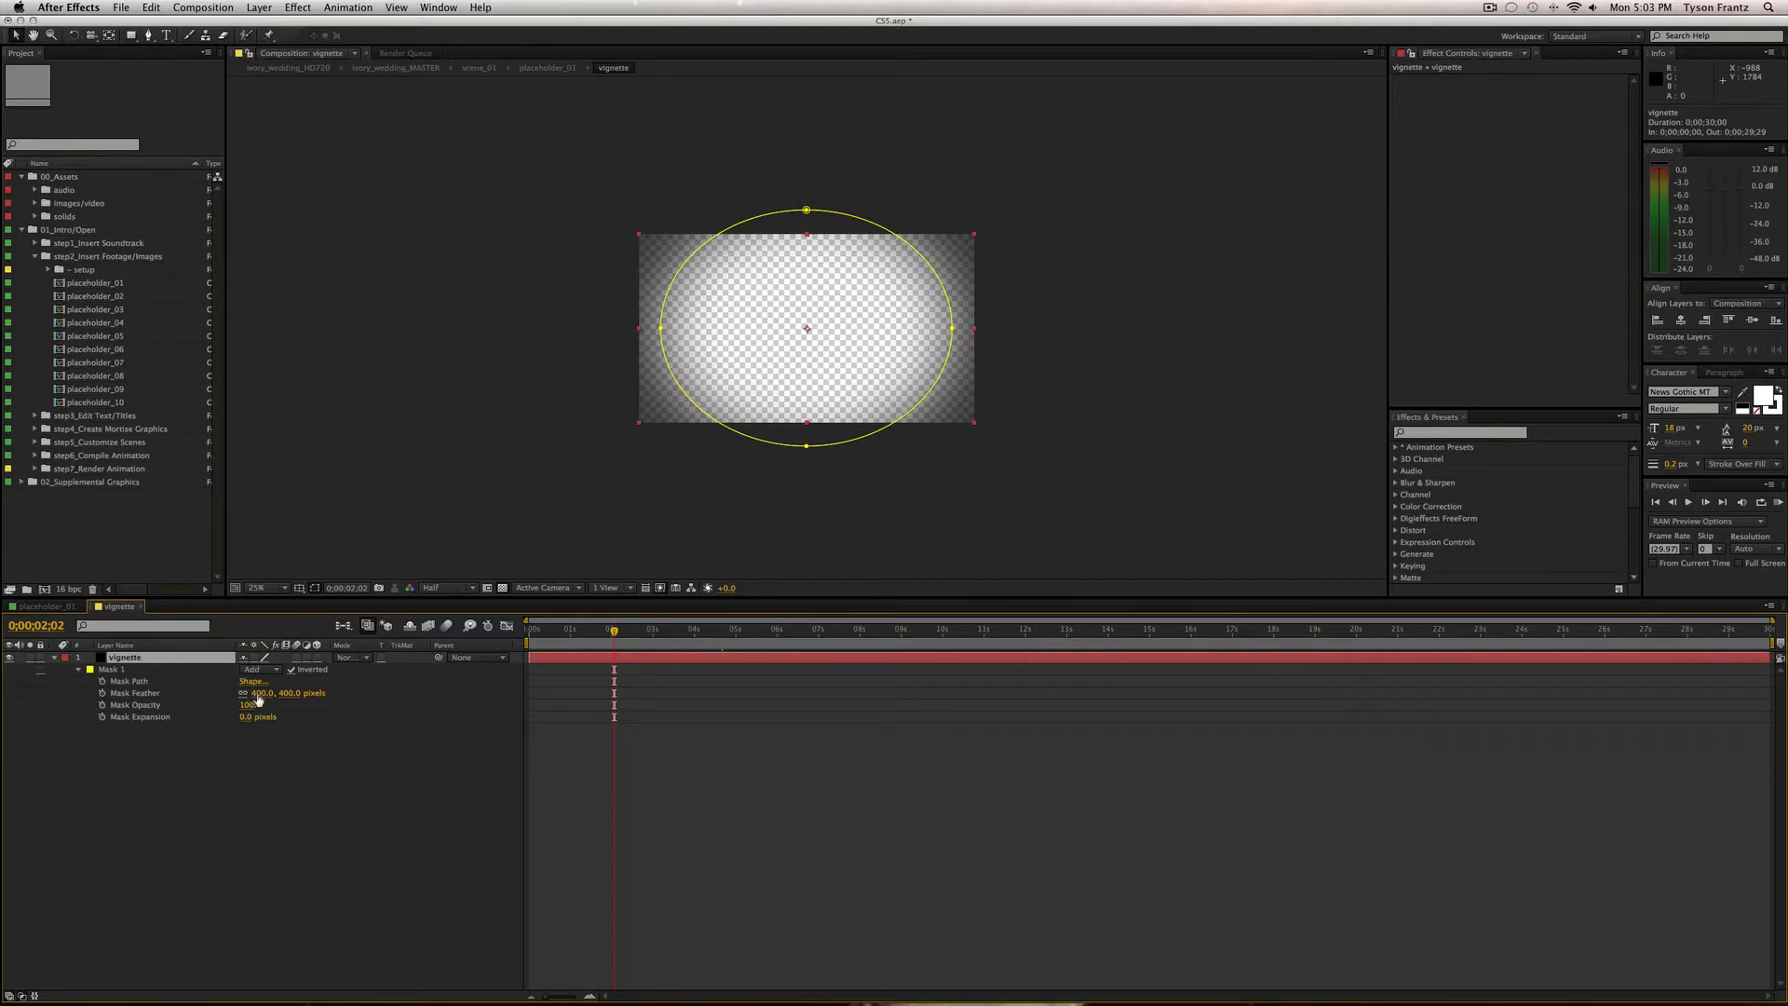
{"action": "key", "text": "m"}
{"action": "left_click", "coordinate": [323, 777]}
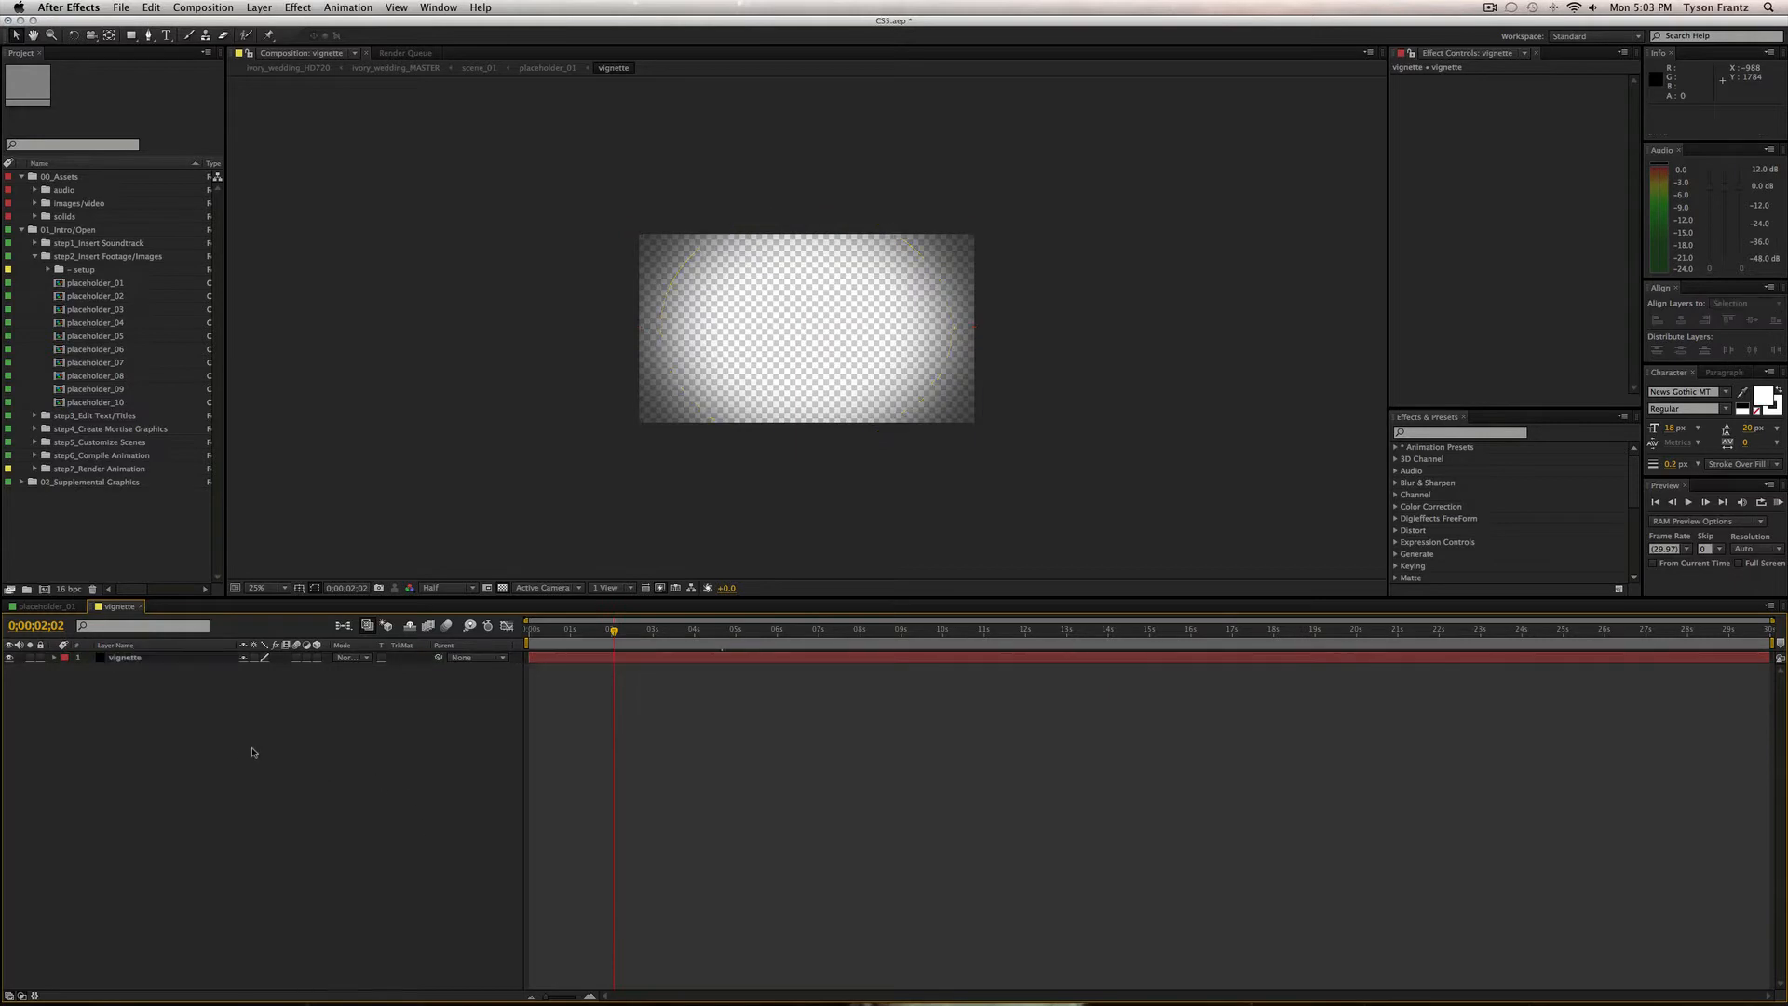
{"action": "key", "text": "super+w"}
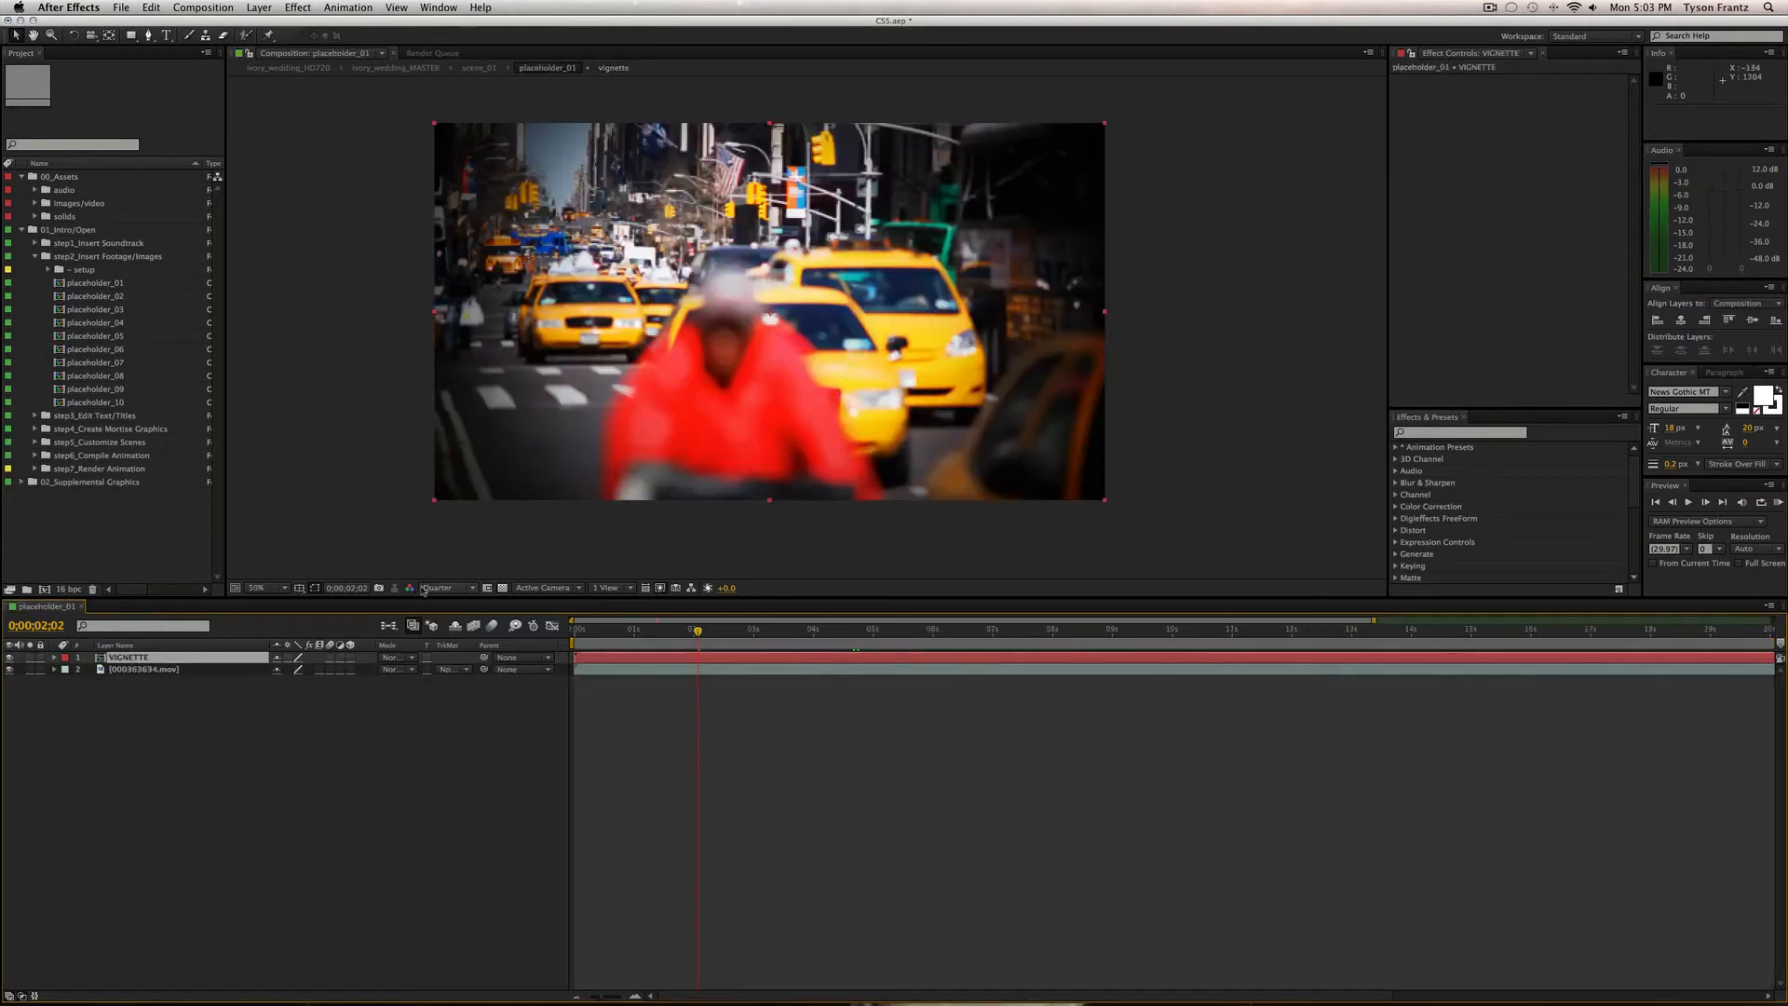
Preview the taxi footage layer up to 0;00;03;26.
{"action": "left_click", "coordinate": [639, 742]}
{"action": "left_click", "coordinate": [149, 669]}
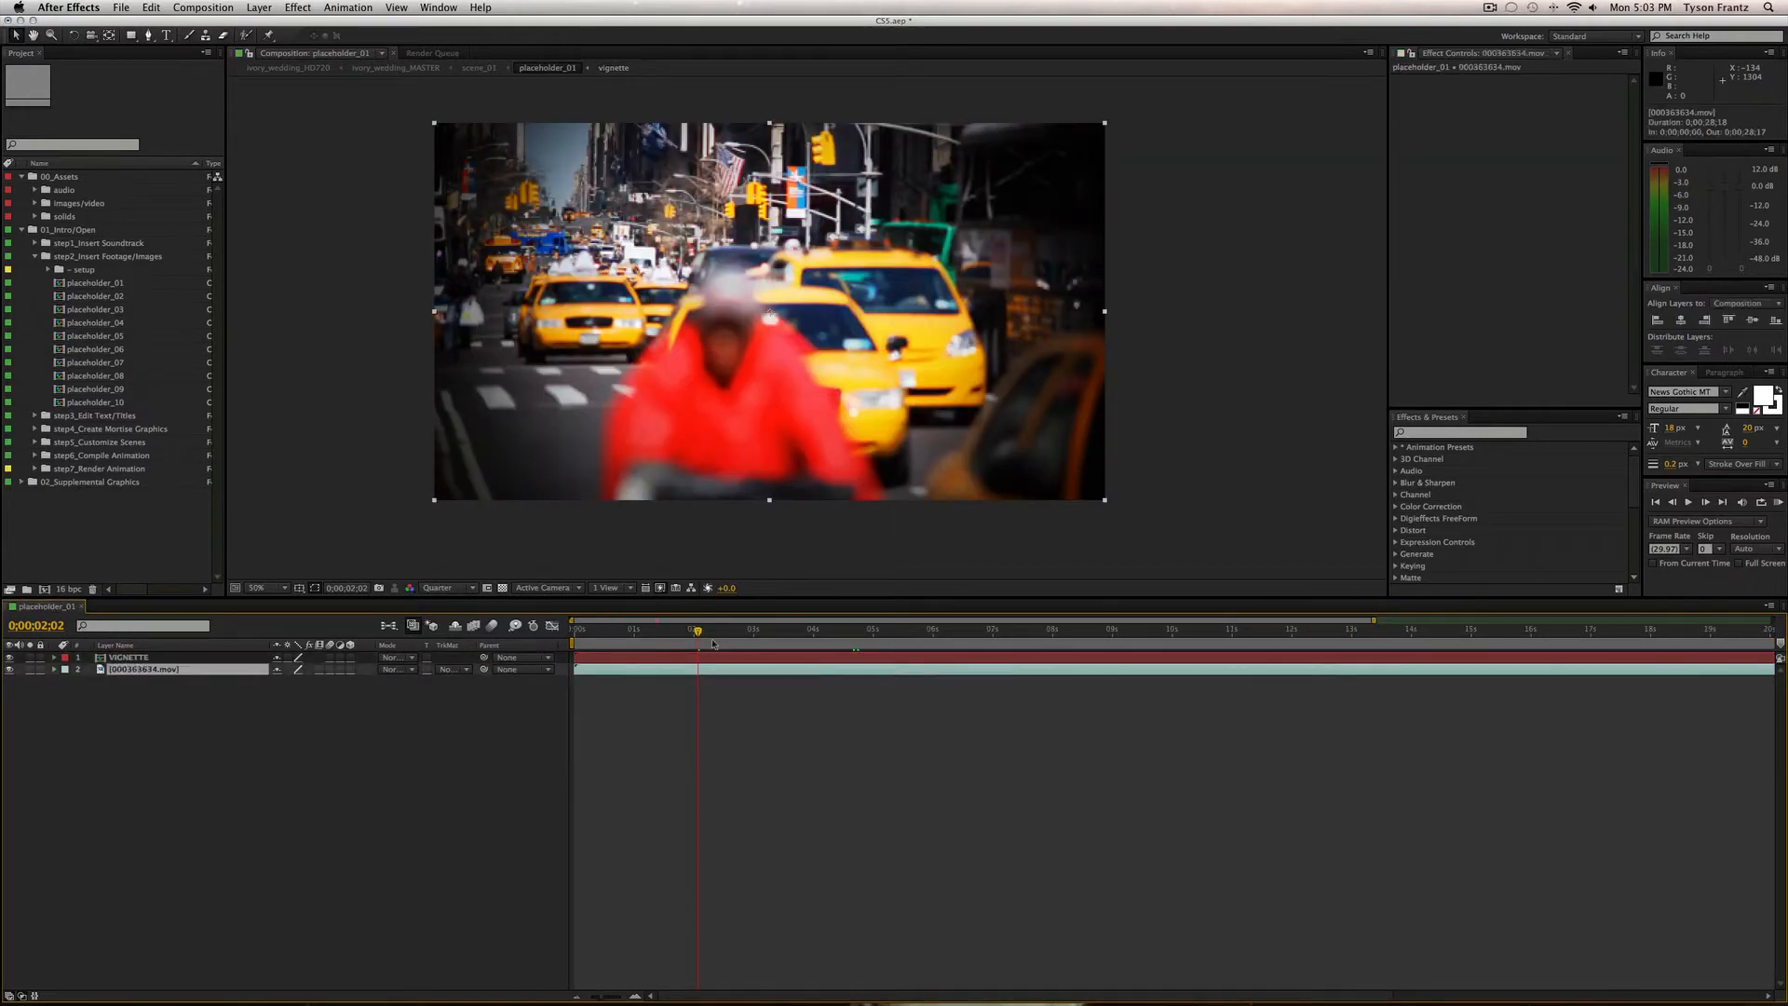
{"action": "left_click_drag", "start_coordinate": [713, 643], "coordinate": [806, 645]}
{"action": "left_click", "coordinate": [738, 730]}
{"action": "left_click", "coordinate": [605, 674]}
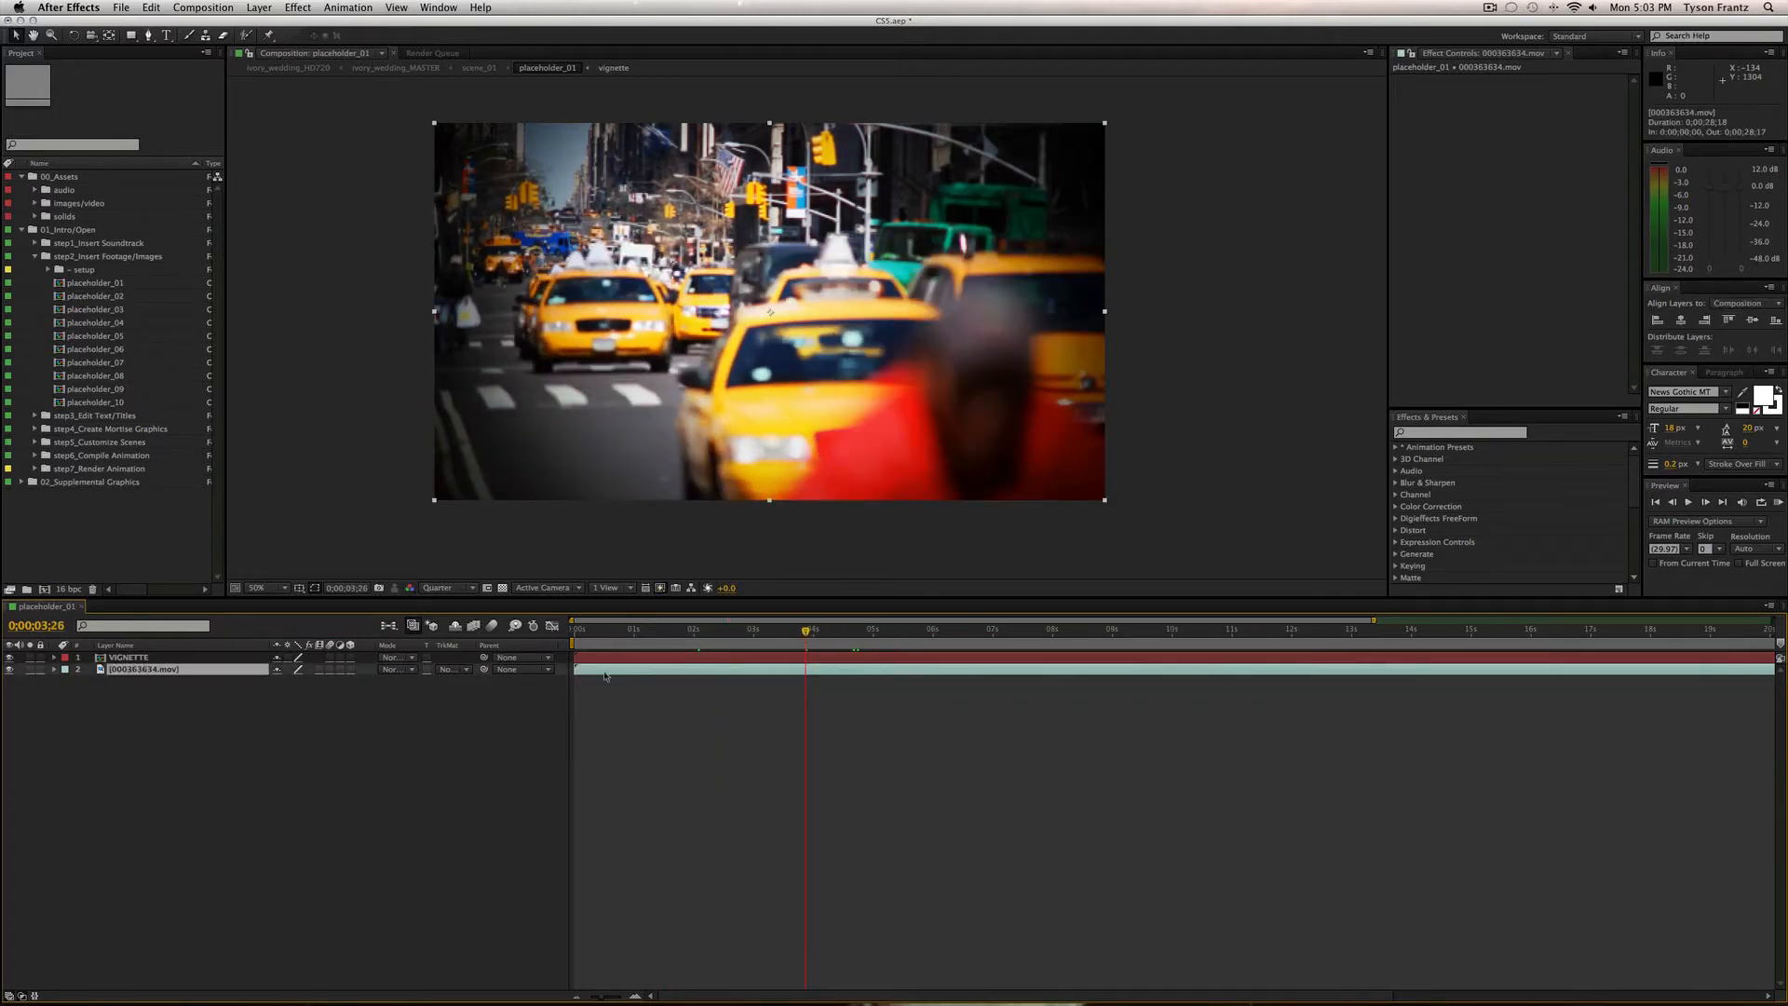
{"action": "scroll", "coordinate": [40, 223], "scroll_direction": "right", "scroll_amount": 2}
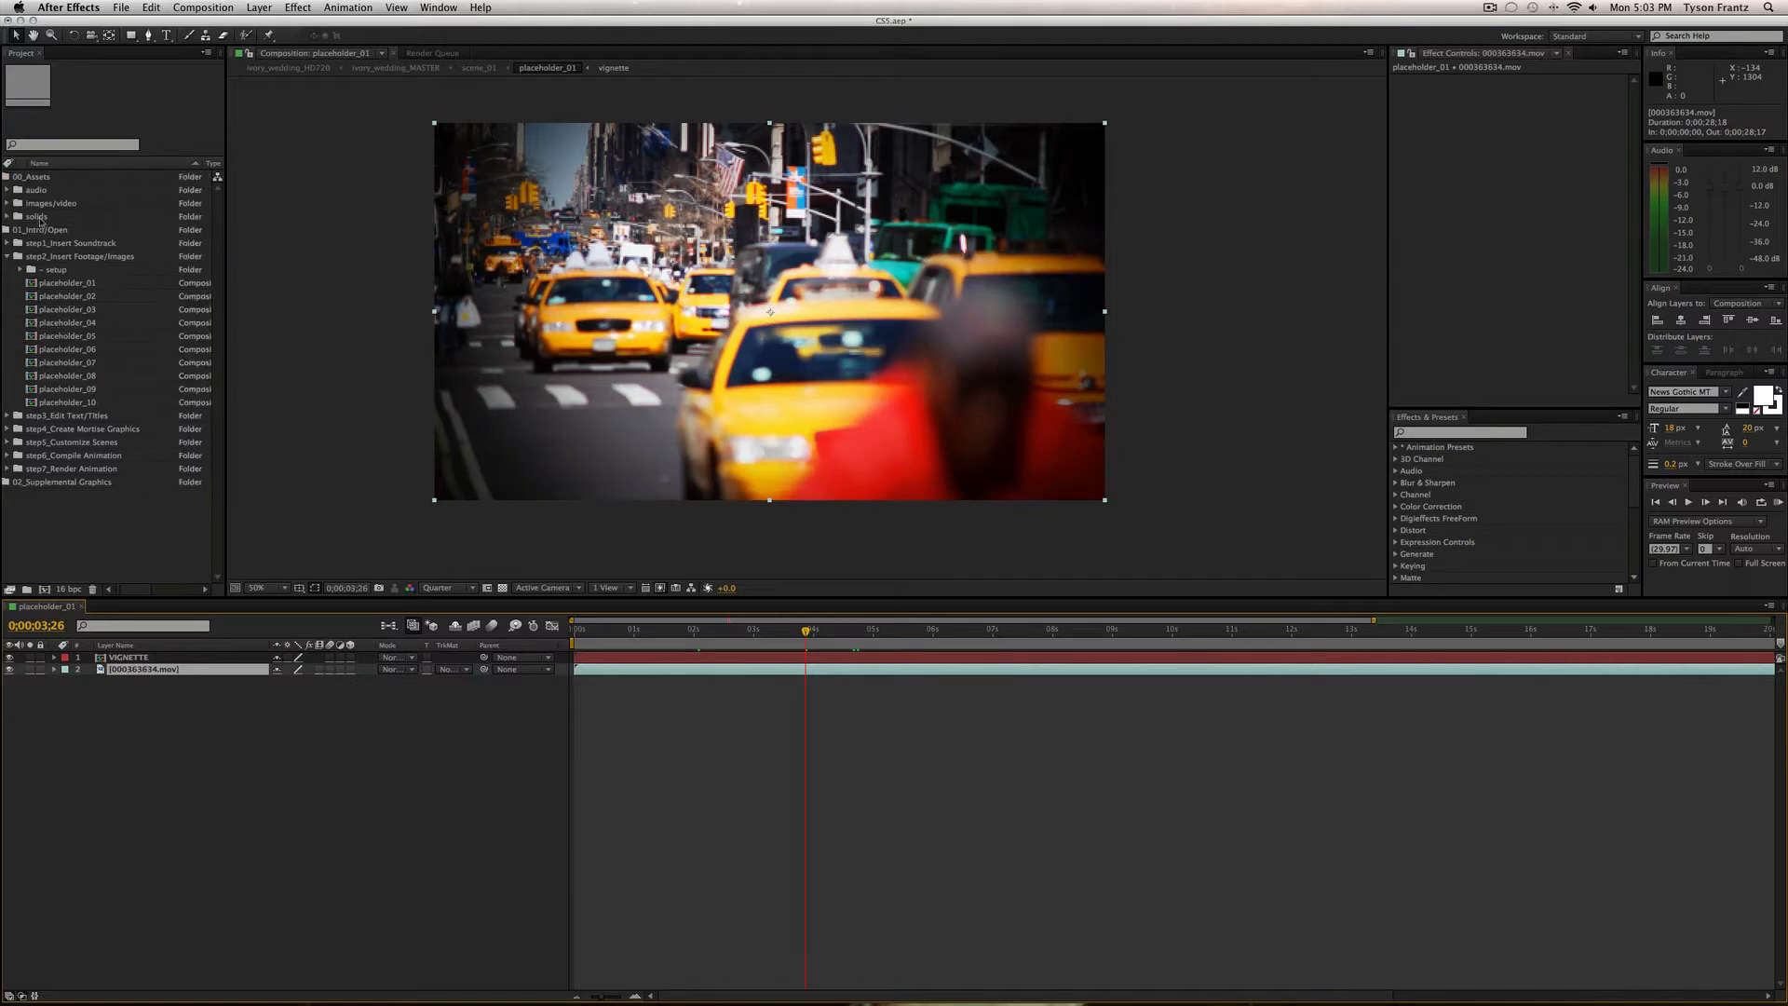
{"action": "scroll", "coordinate": [77, 238], "scroll_direction": "left", "scroll_amount": 2}
Import the sunset clip 000503192.mov from Pond 5 into the images/video folder.
{"action": "left_click", "coordinate": [68, 204]}
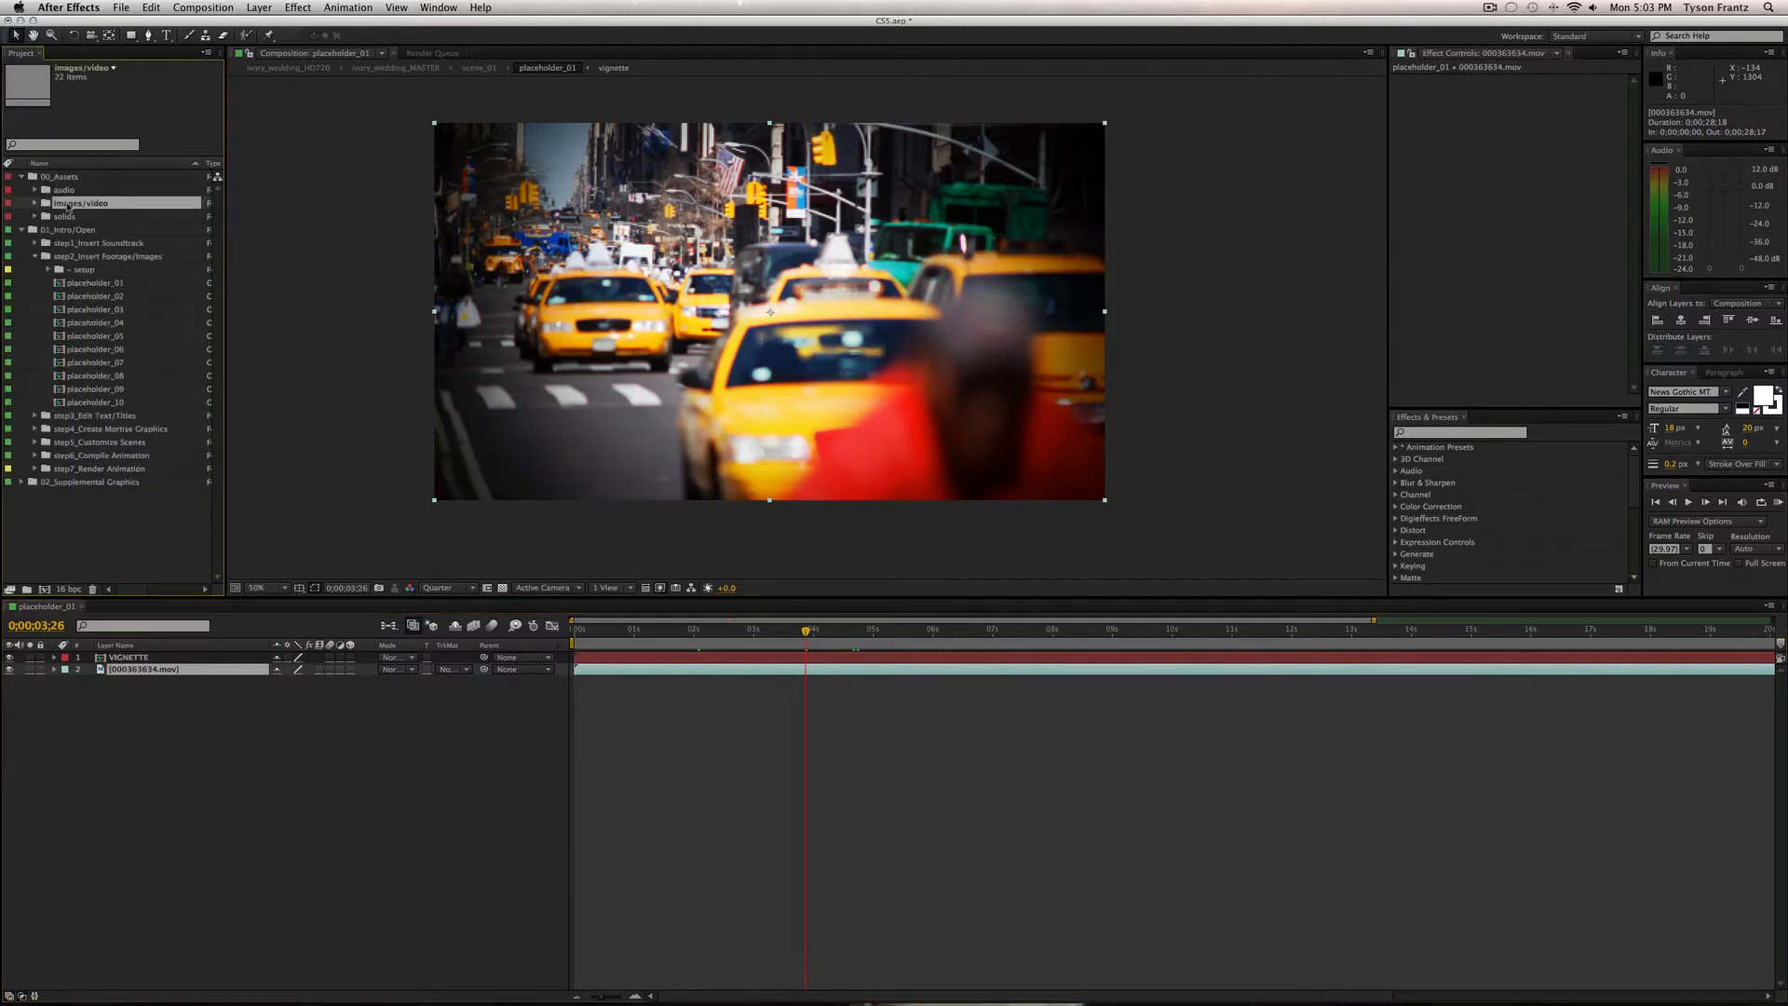
{"action": "key", "text": "super+i"}
{"action": "left_click", "coordinate": [1037, 215]}
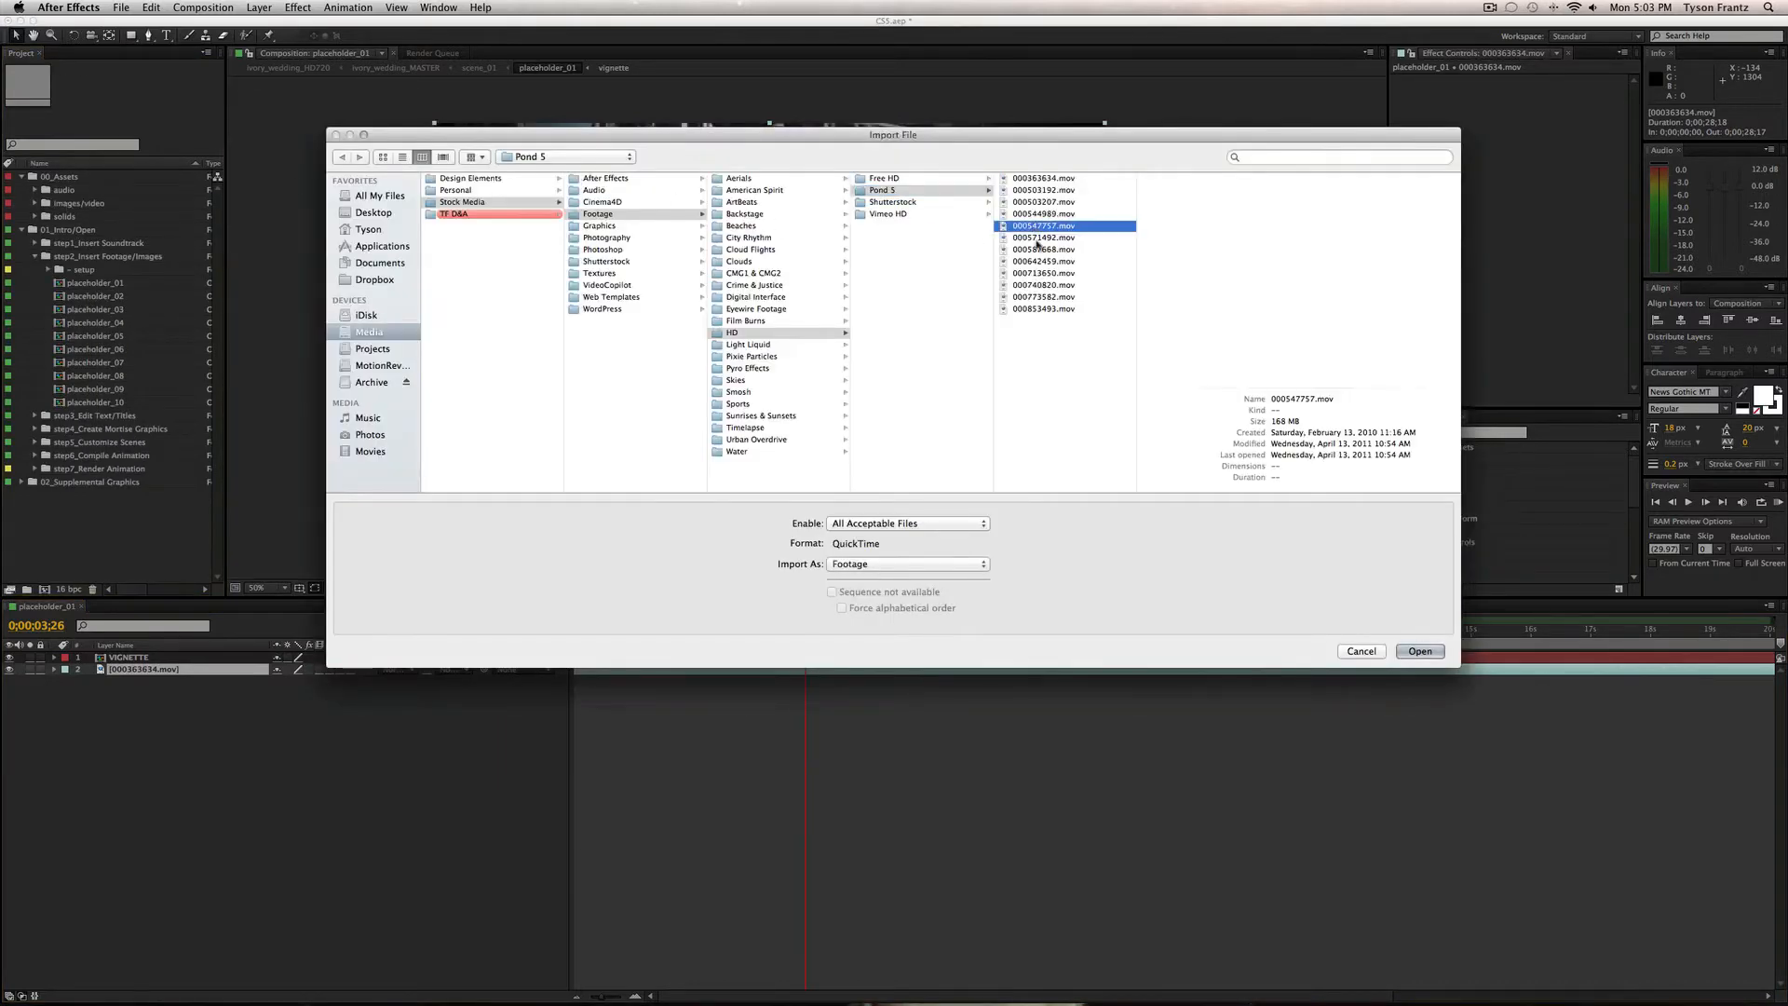
{"action": "left_click", "coordinate": [1080, 203]}
{"action": "key", "text": "Up"}
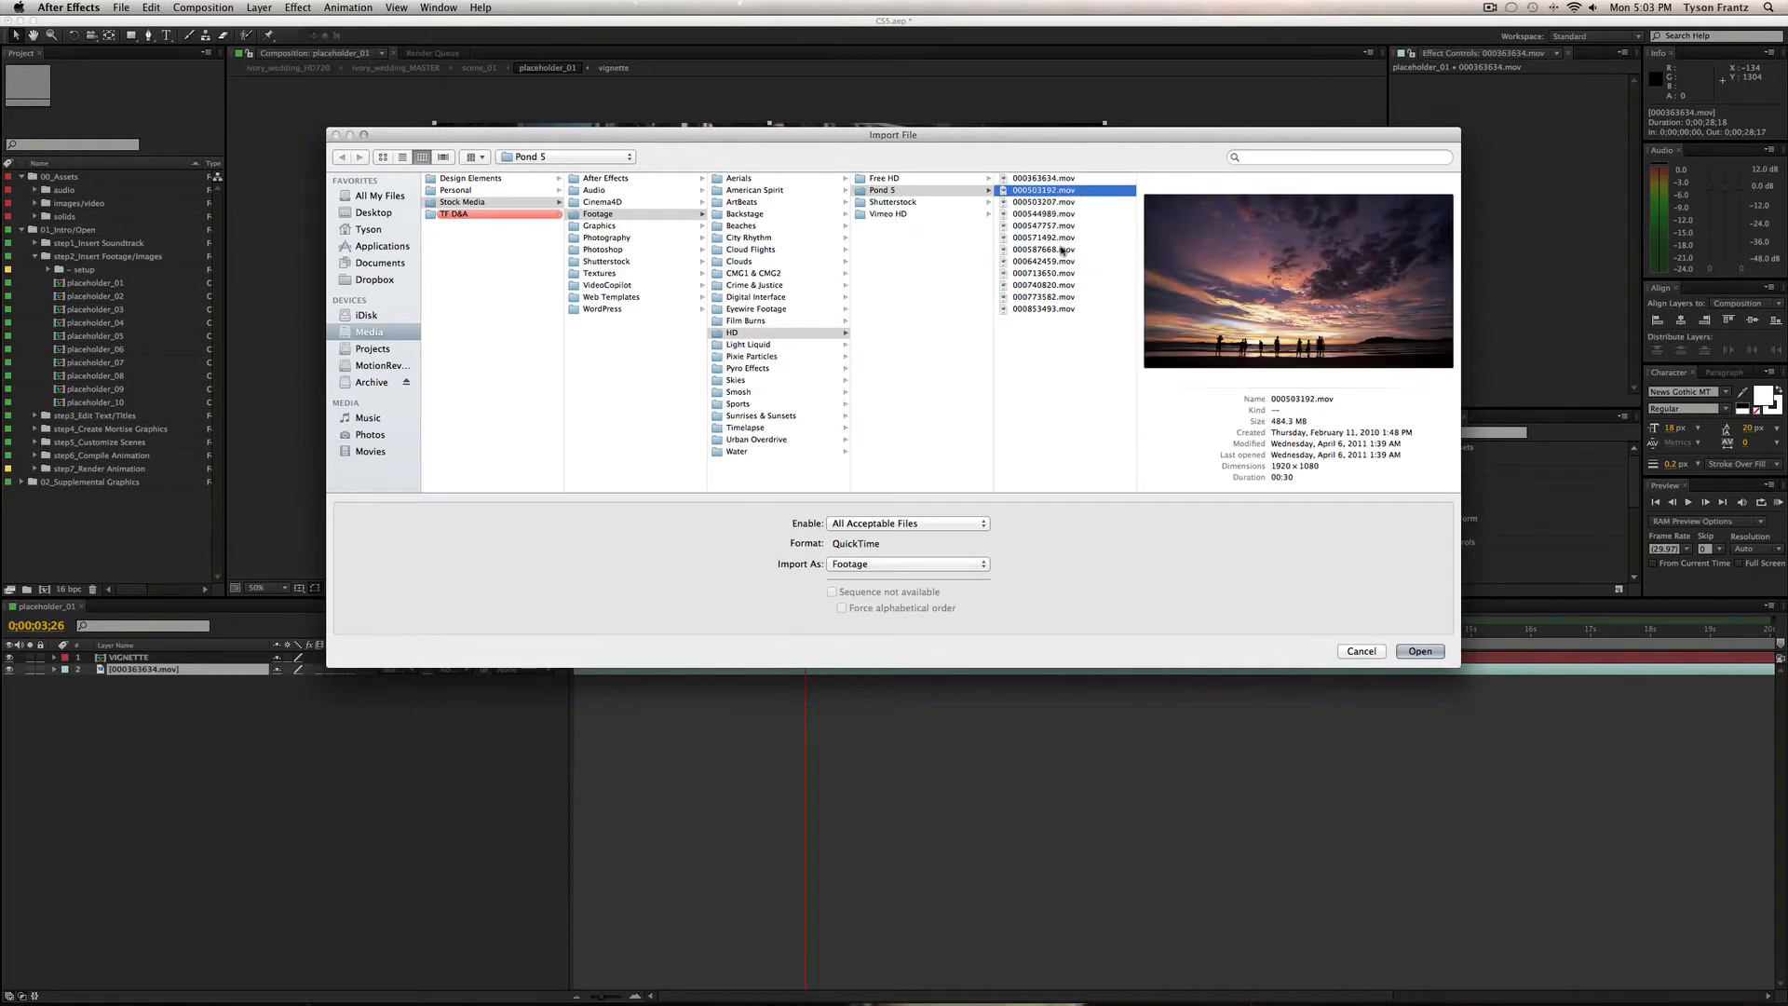
{"action": "key", "text": "Return"}
Add the sunset clip under VIGNETTE in placeholder_01 and slide it to start at 4s.
{"action": "left_click_drag", "start_coordinate": [126, 230], "coordinate": [196, 665]}
{"action": "left_click_drag", "start_coordinate": [806, 670], "coordinate": [1114, 670]}
{"action": "left_click_drag", "start_coordinate": [806, 632], "coordinate": [824, 667]}
Keyframe the sunset clip's Opacity at 0% at 4s and 100% at 5s.
{"action": "key", "text": "t"}
{"action": "left_click", "coordinate": [89, 681]}
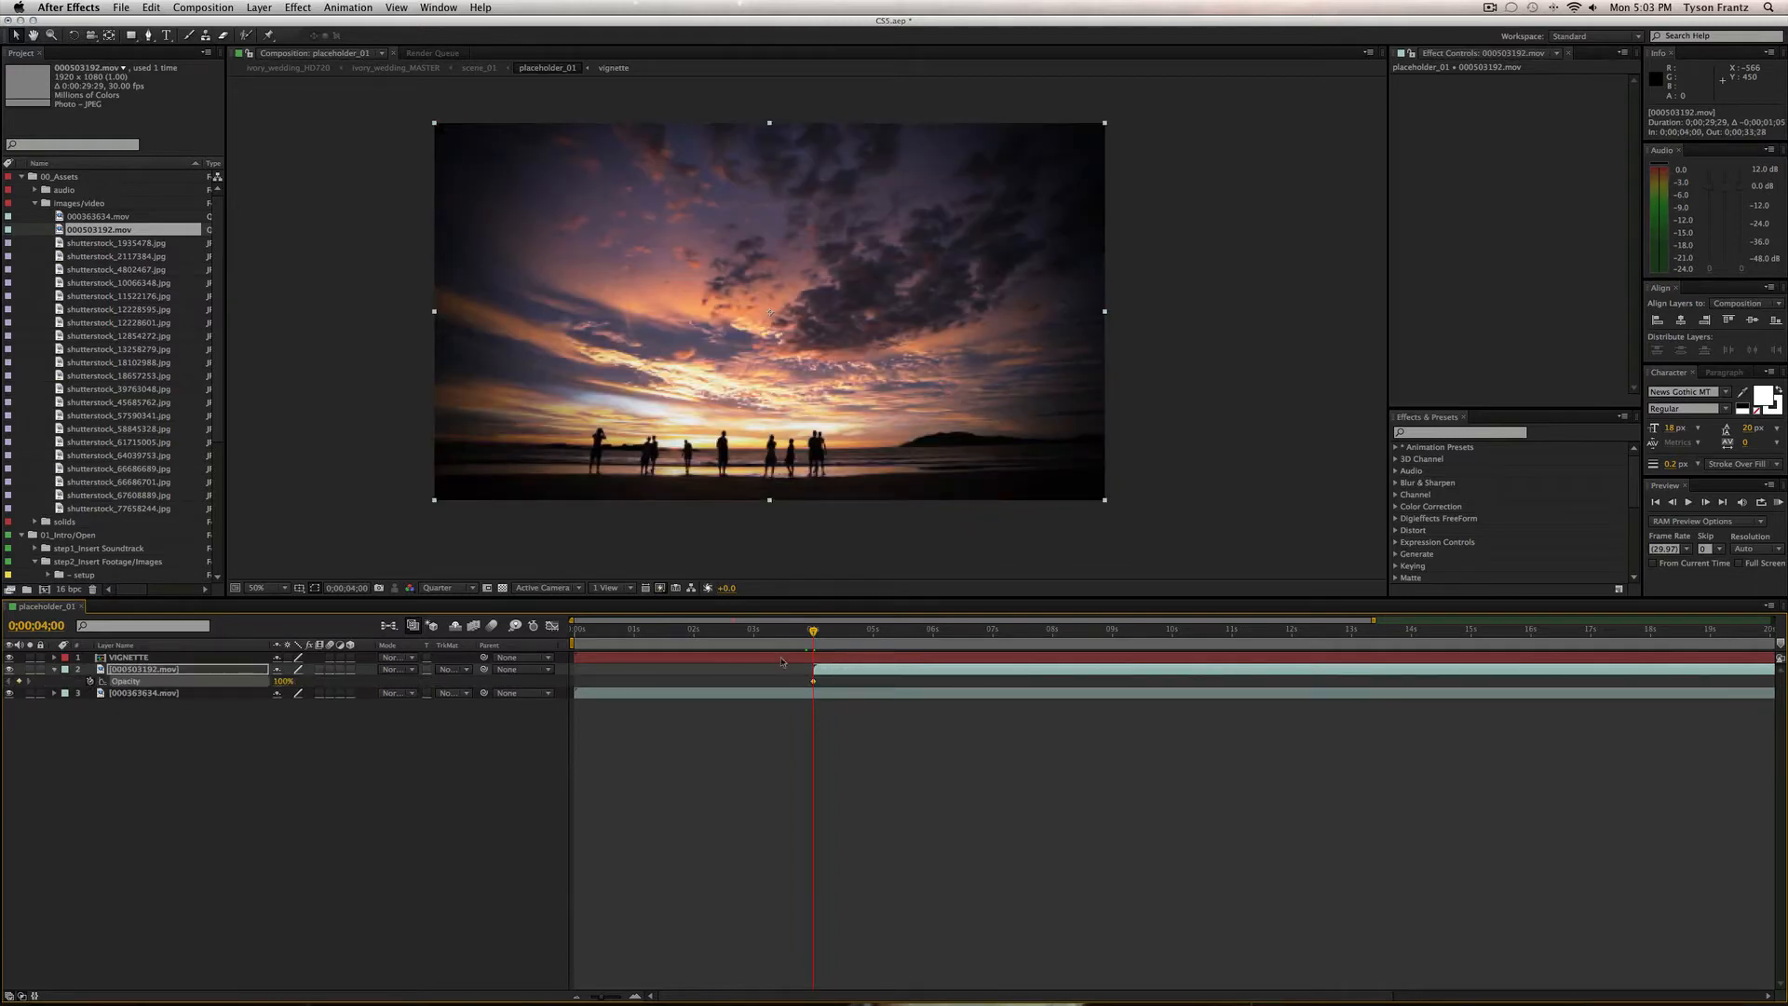
{"action": "left_click", "coordinate": [872, 632]}
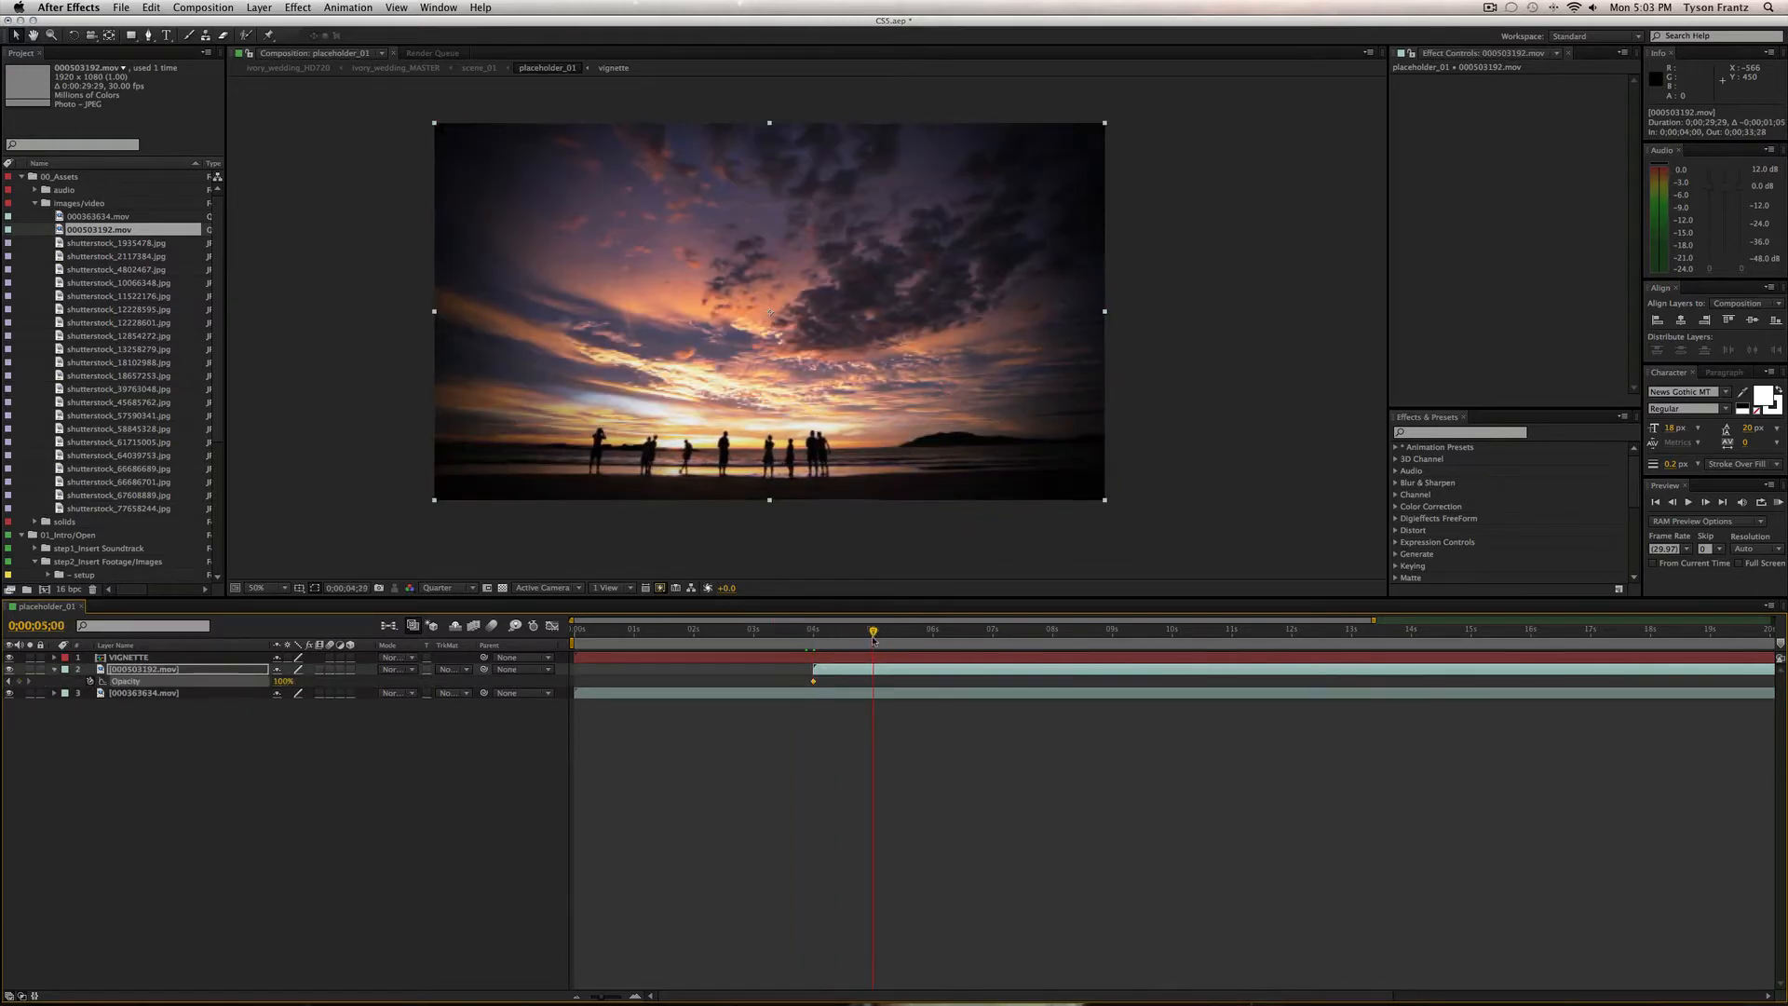
{"action": "left_click", "coordinate": [19, 681]}
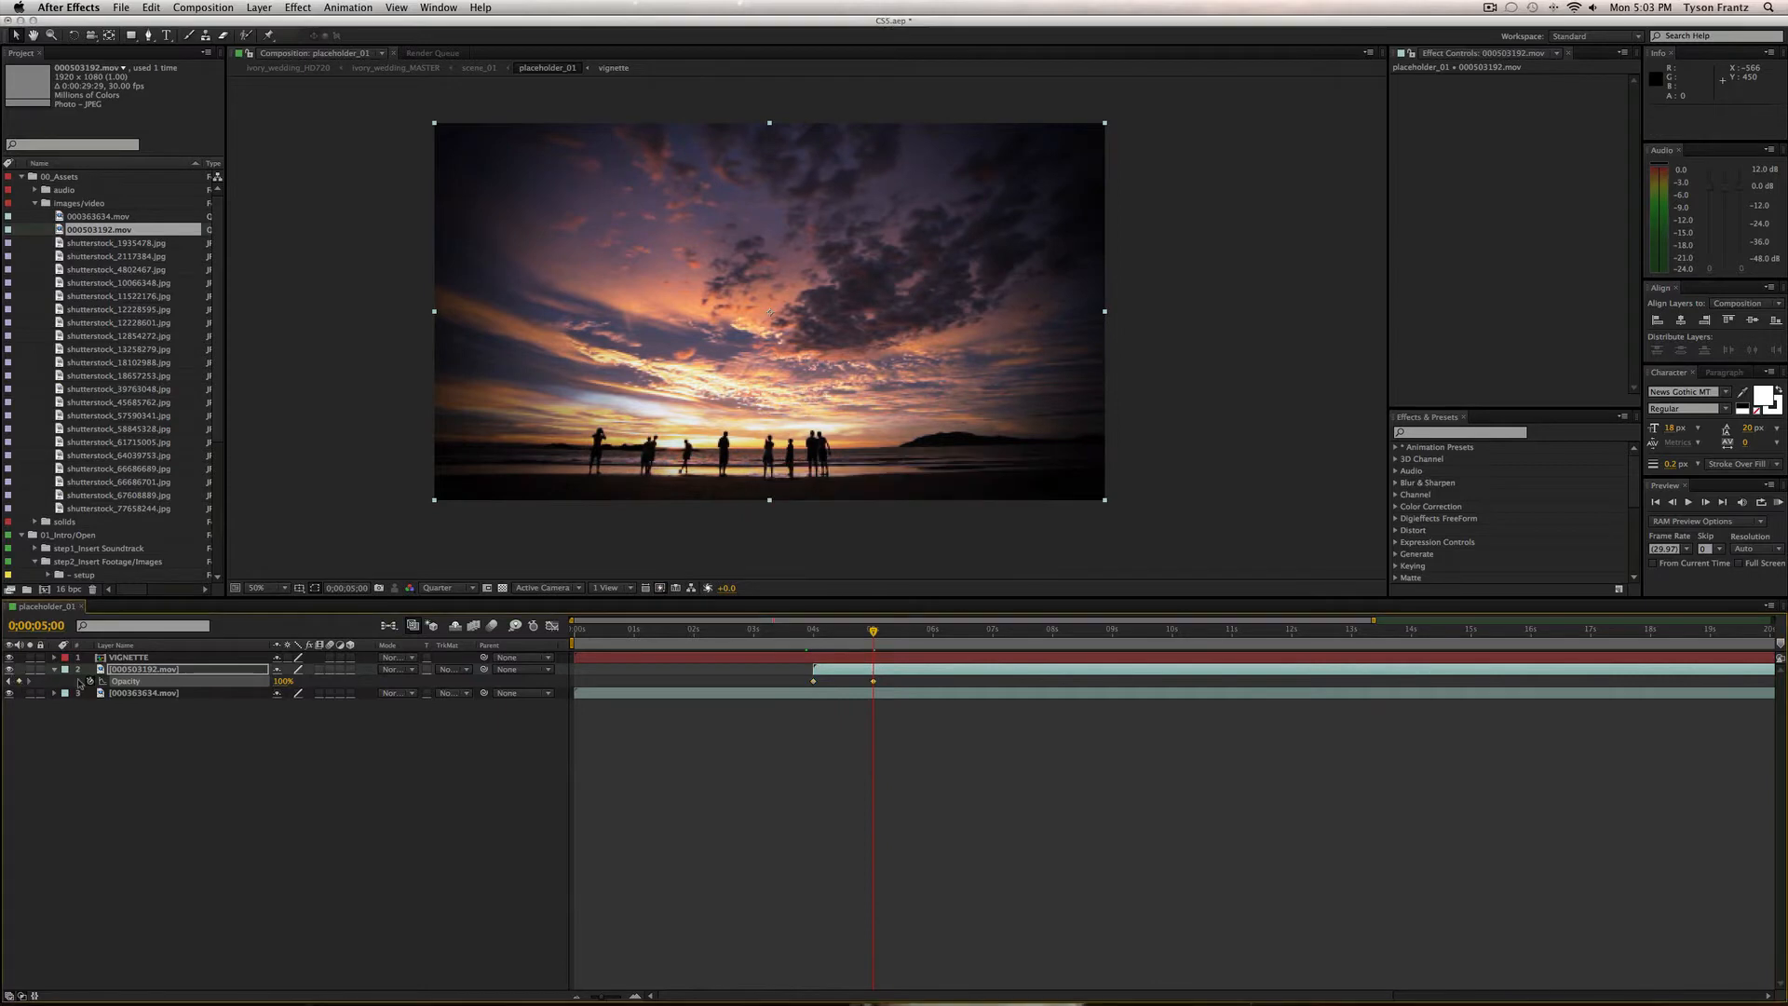
{"action": "key", "text": "j"}
{"action": "left_click", "coordinate": [277, 682]}
{"action": "type", "text": "0"}
{"action": "key", "text": "Return"}
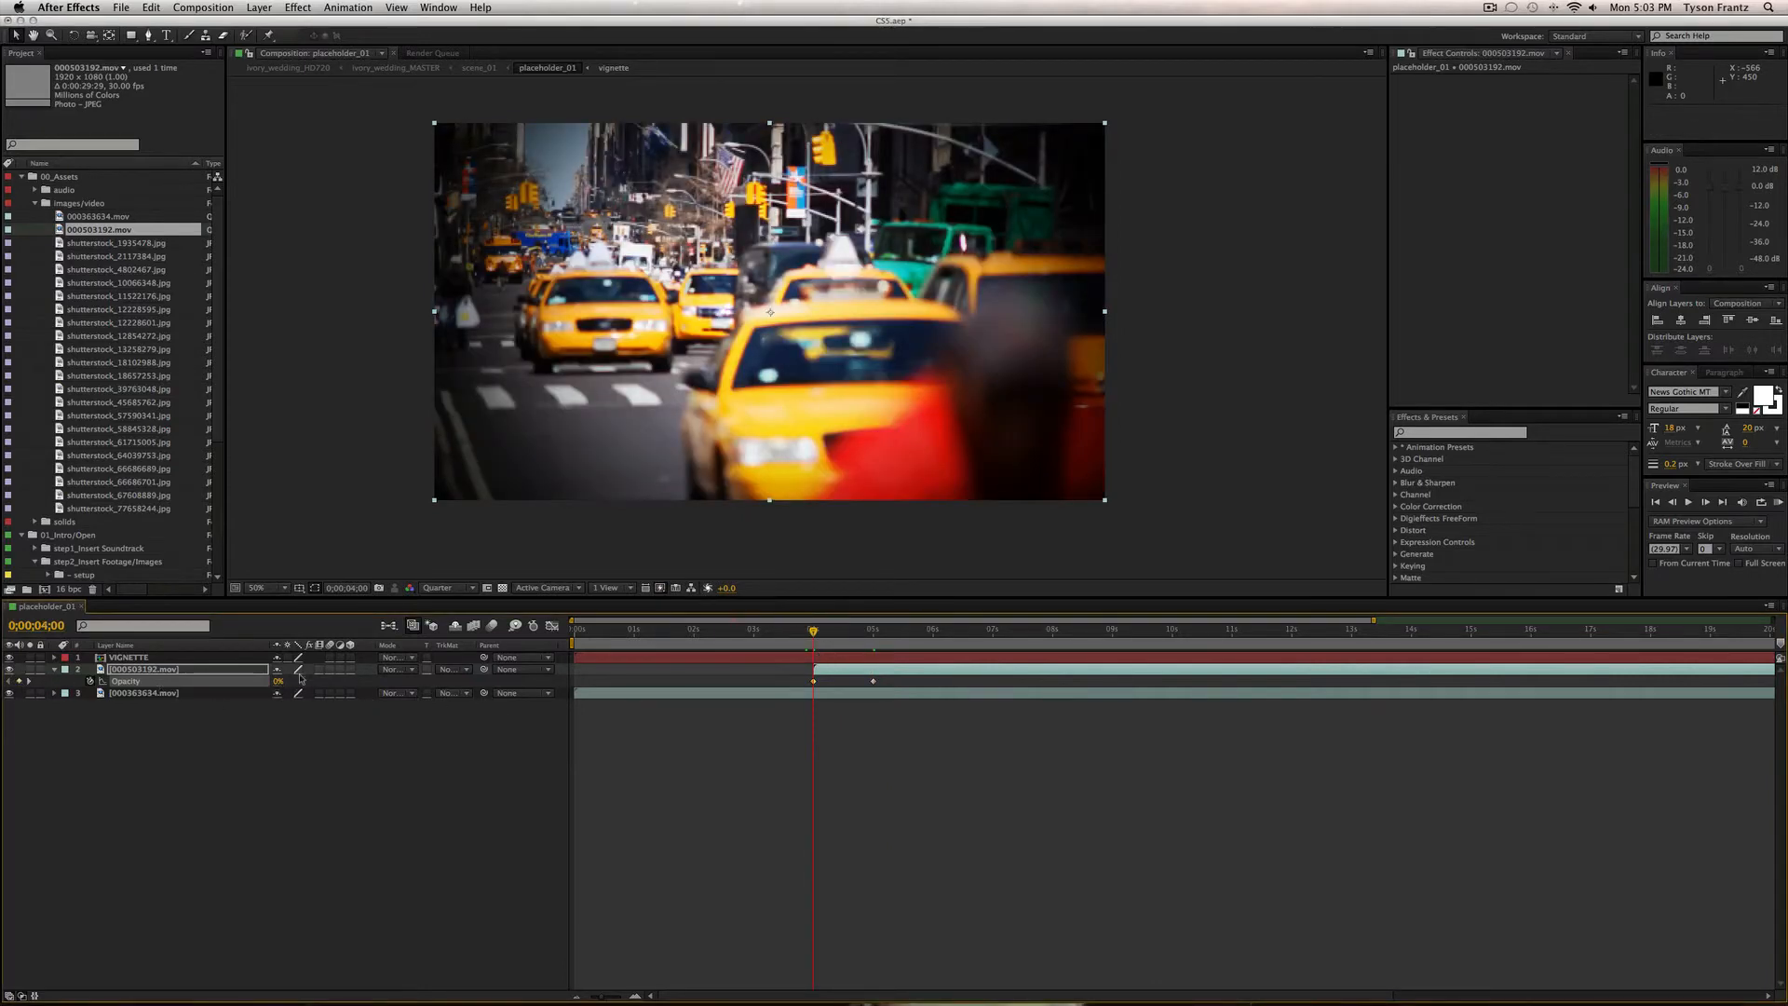
Preview the fade-in, then show the comp's full 30-second duration and collapse images/video.
{"action": "left_click_drag", "start_coordinate": [817, 629], "coordinate": [1103, 647]}
{"action": "left_click", "coordinate": [1006, 745]}
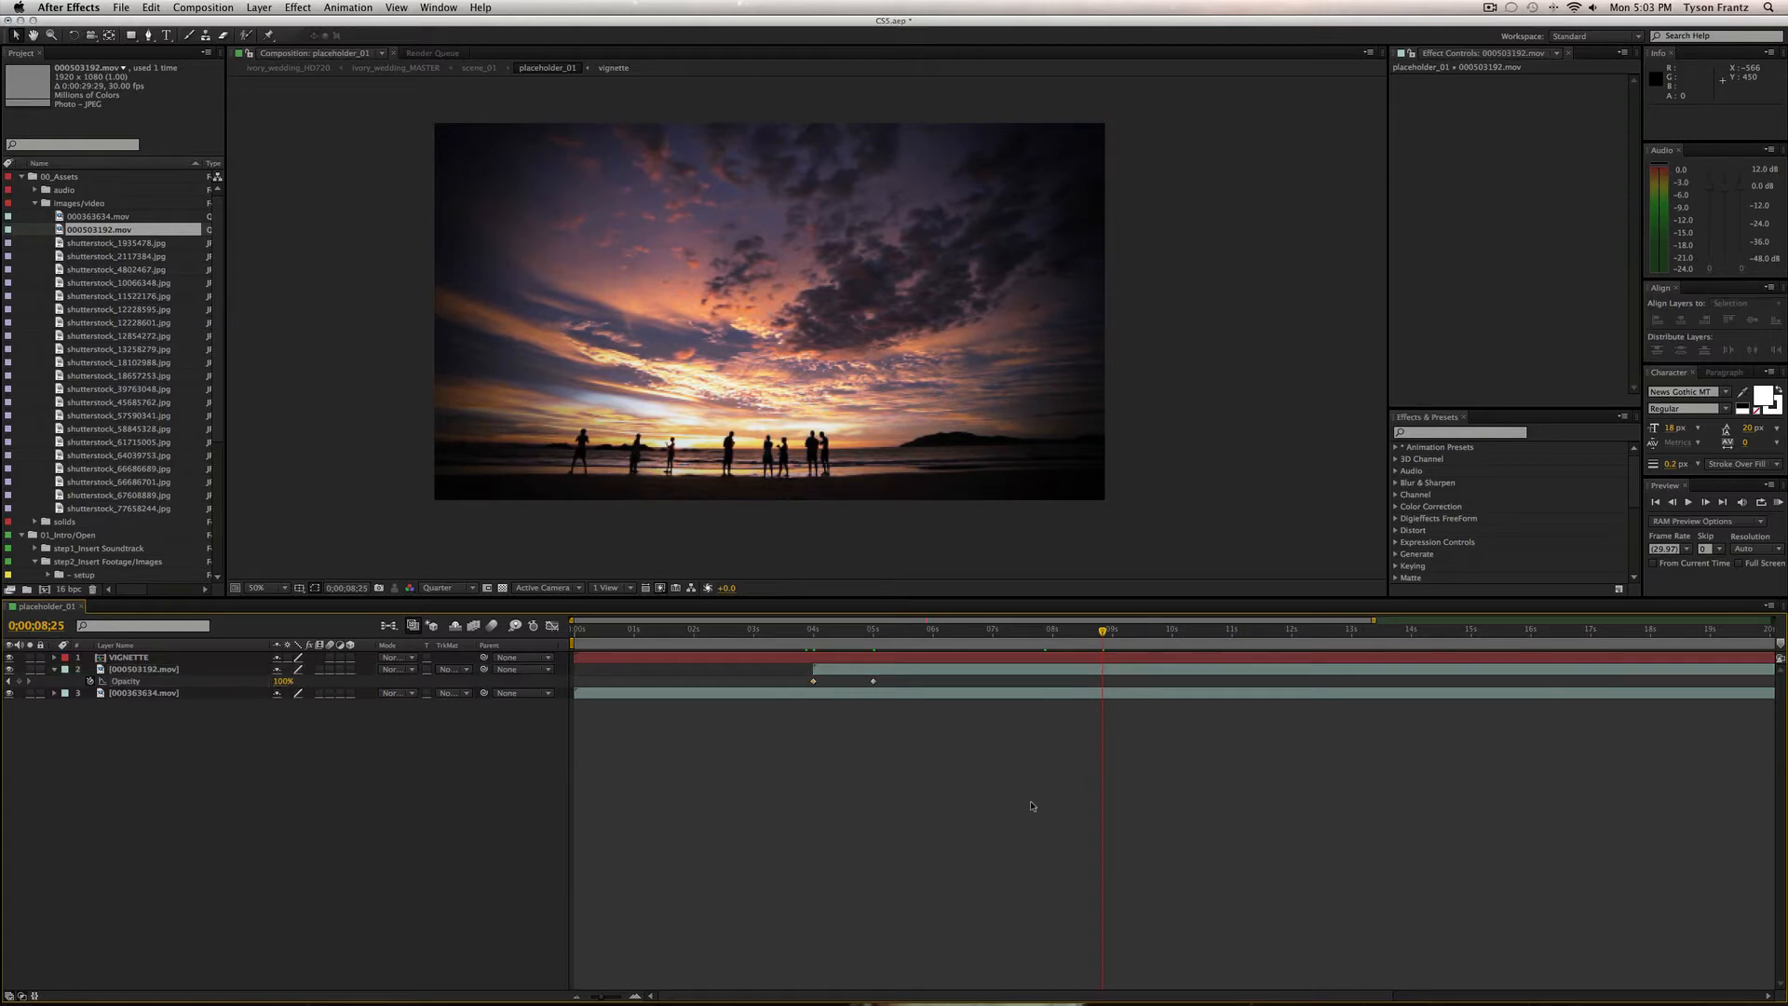
{"action": "key", "text": "minus"}
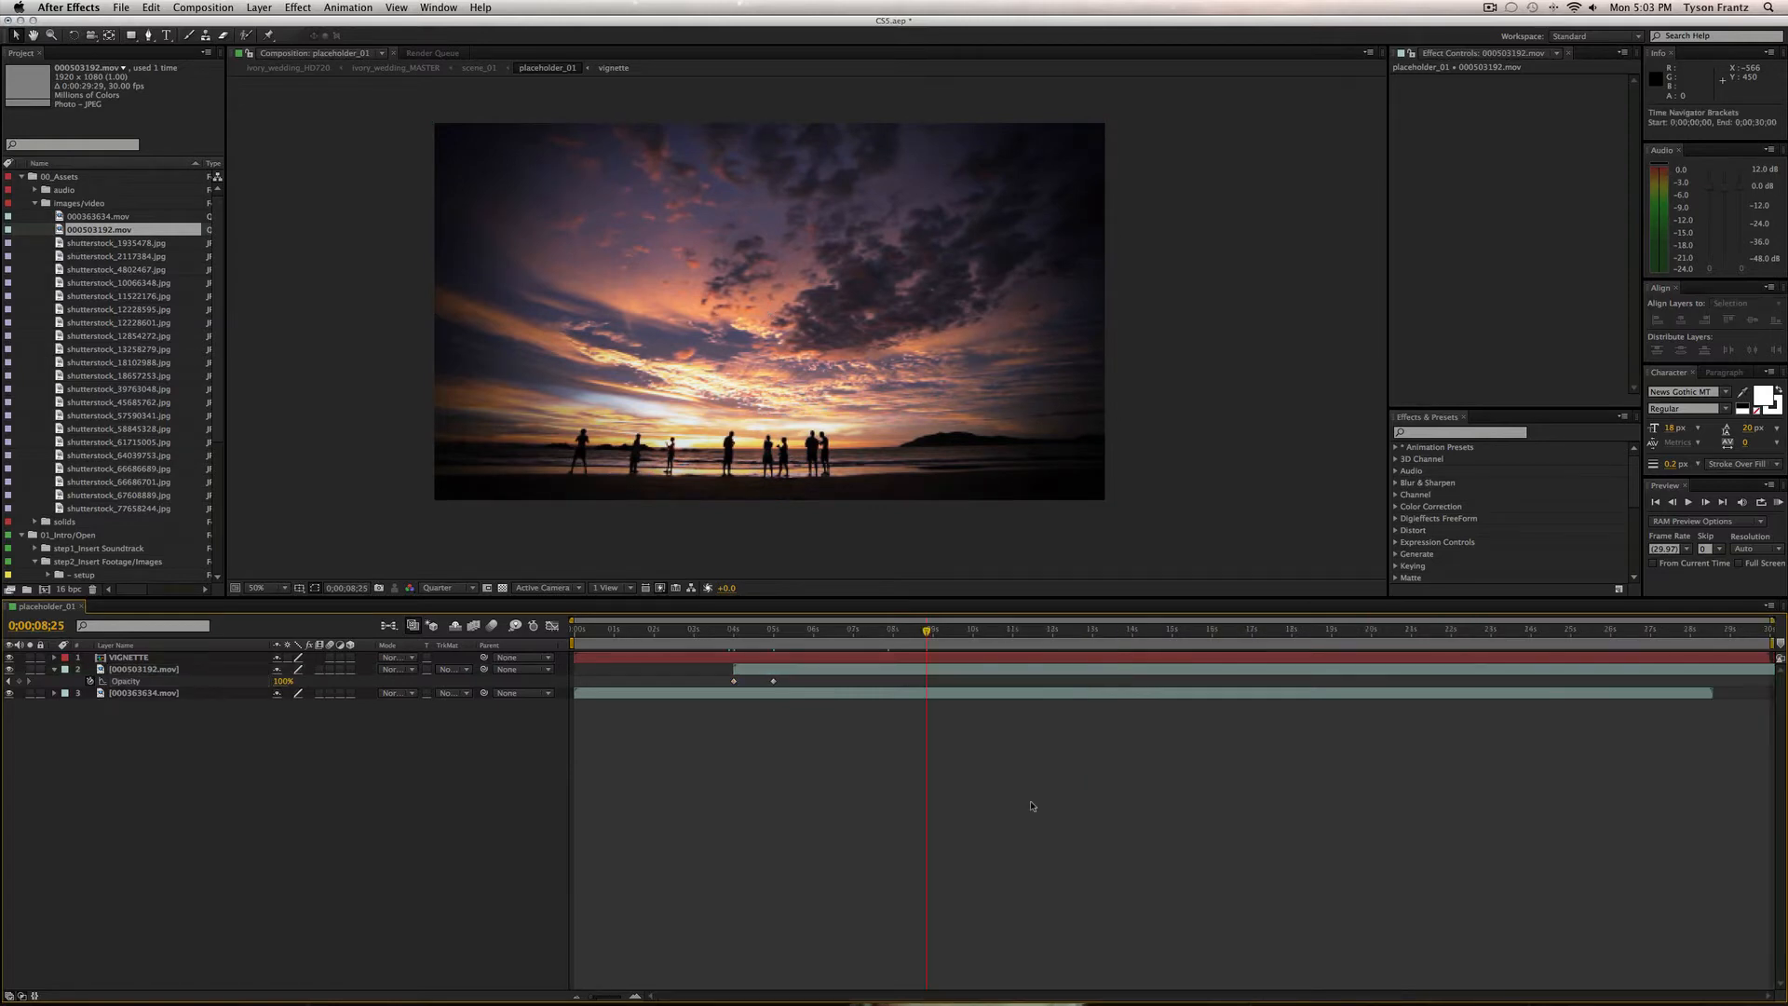
{"action": "left_click", "coordinate": [35, 203]}
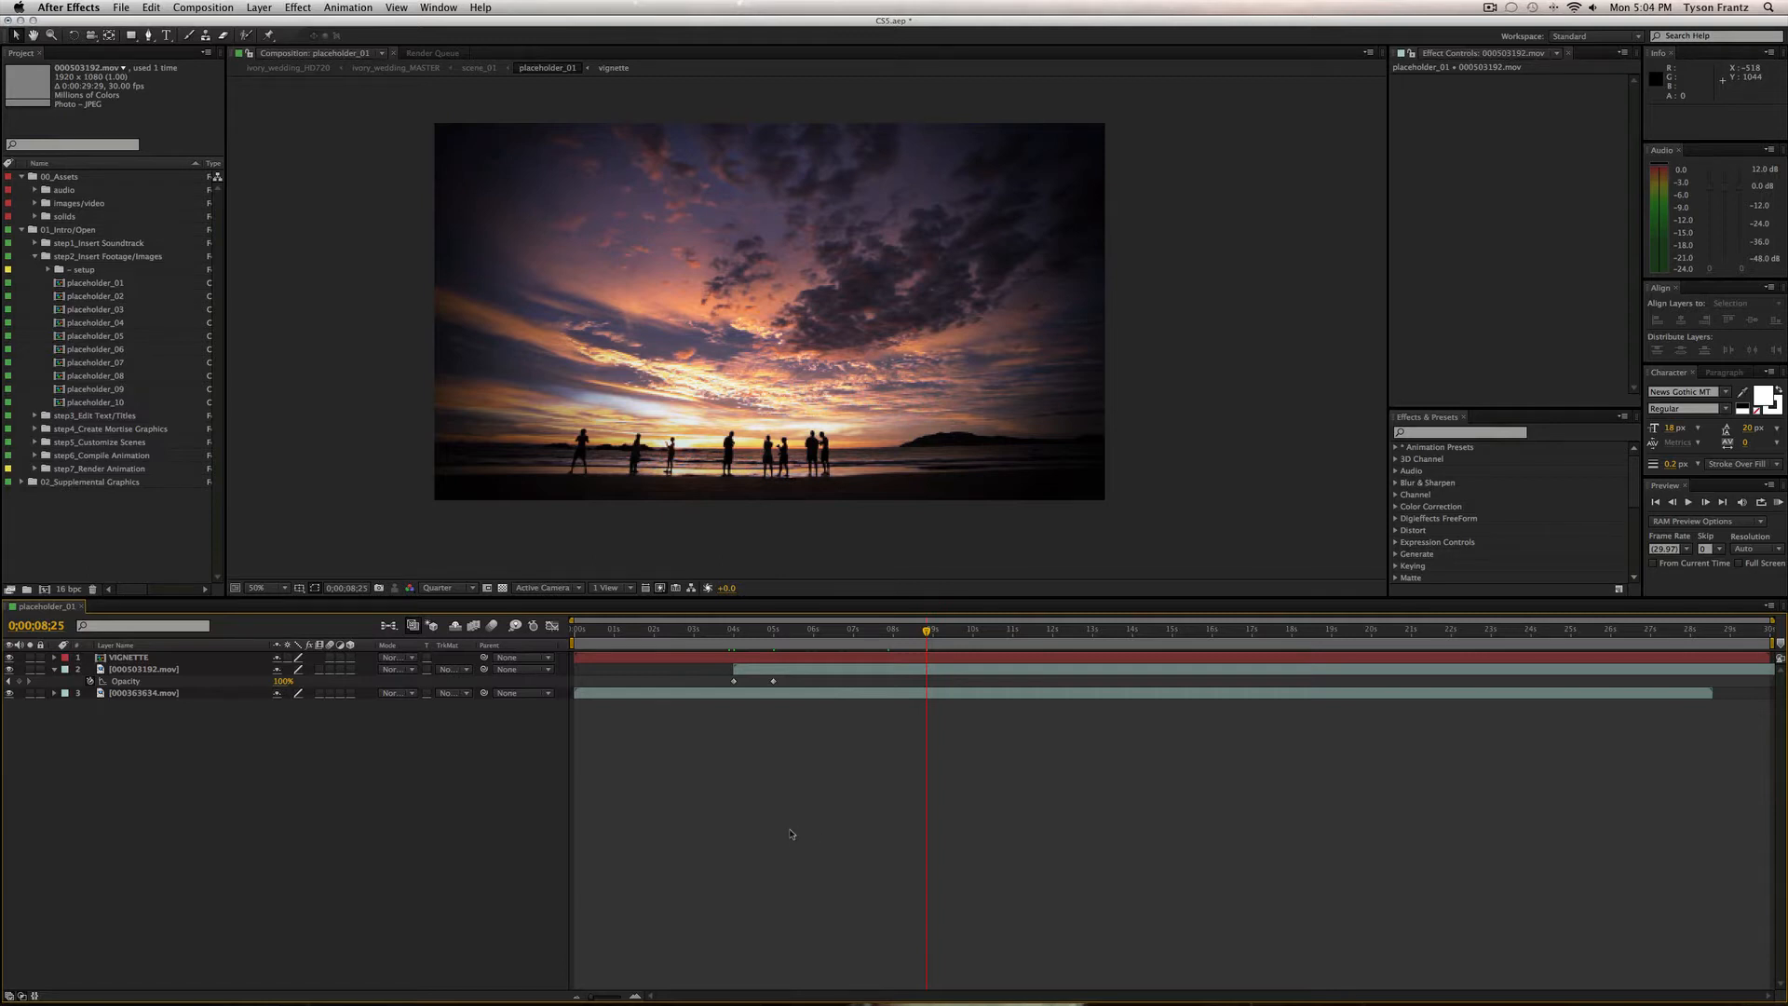
Close placeholder_01, then briefly open and close placeholder_02.
{"action": "key", "text": "super+w"}
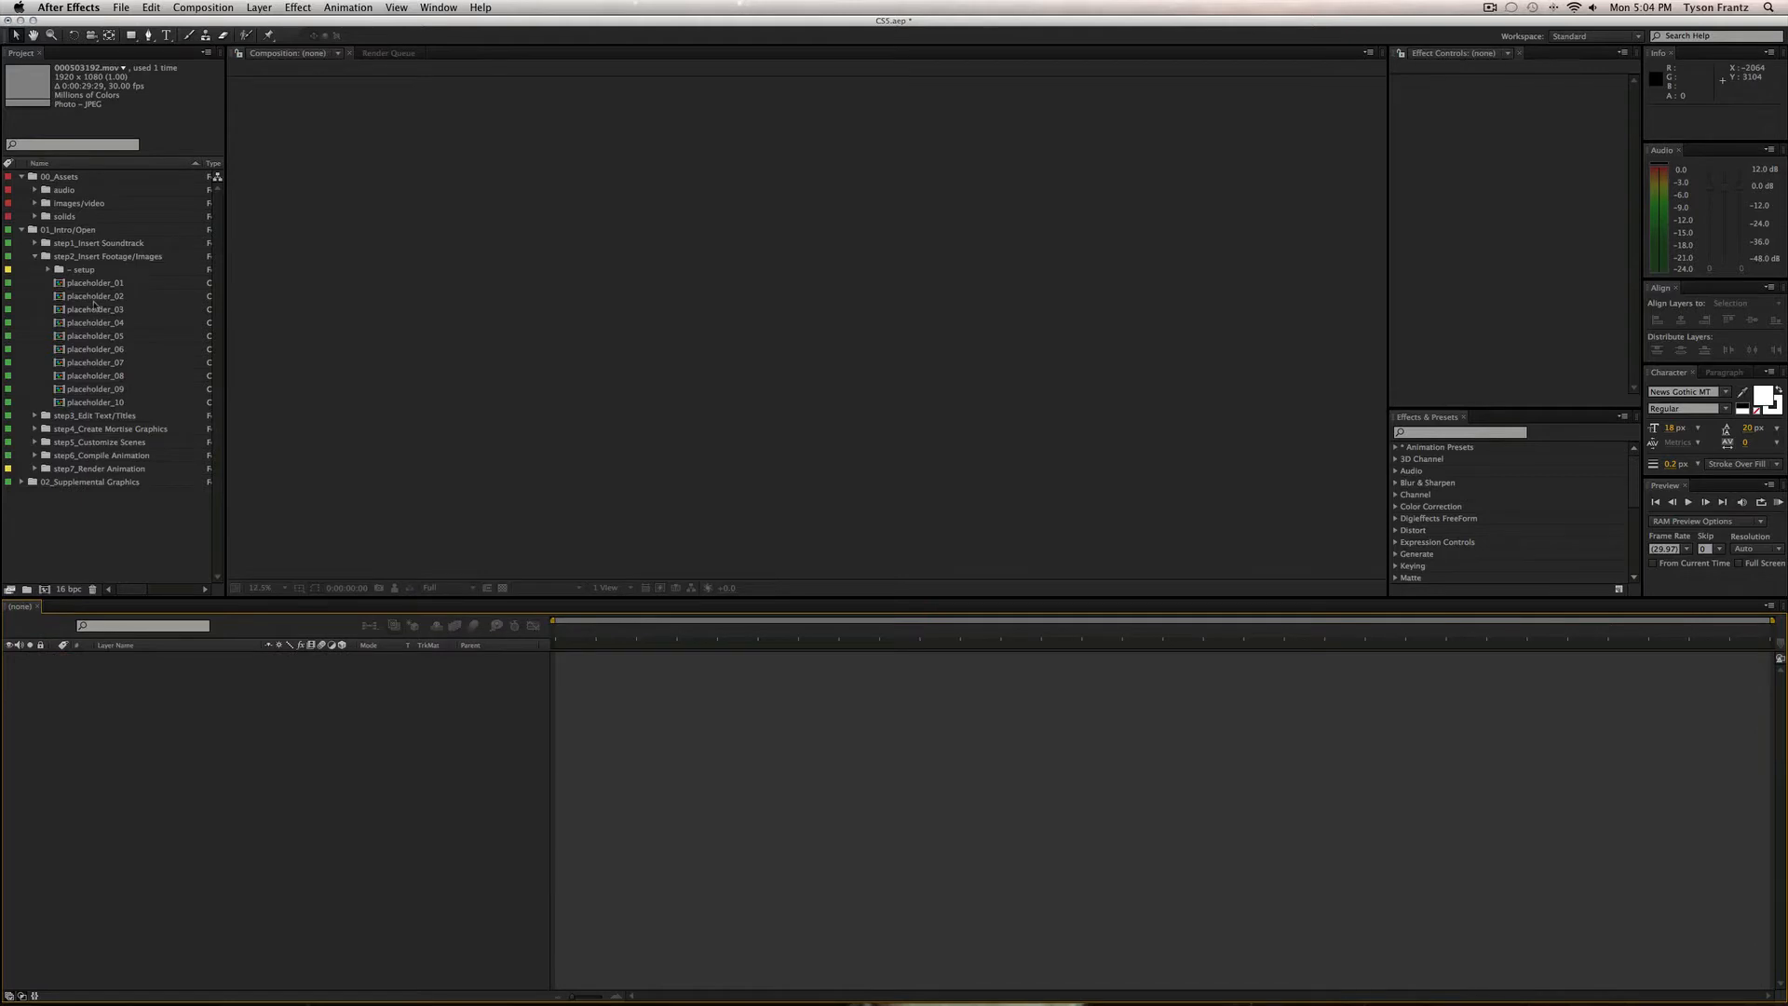
{"action": "left_click", "coordinate": [129, 298]}
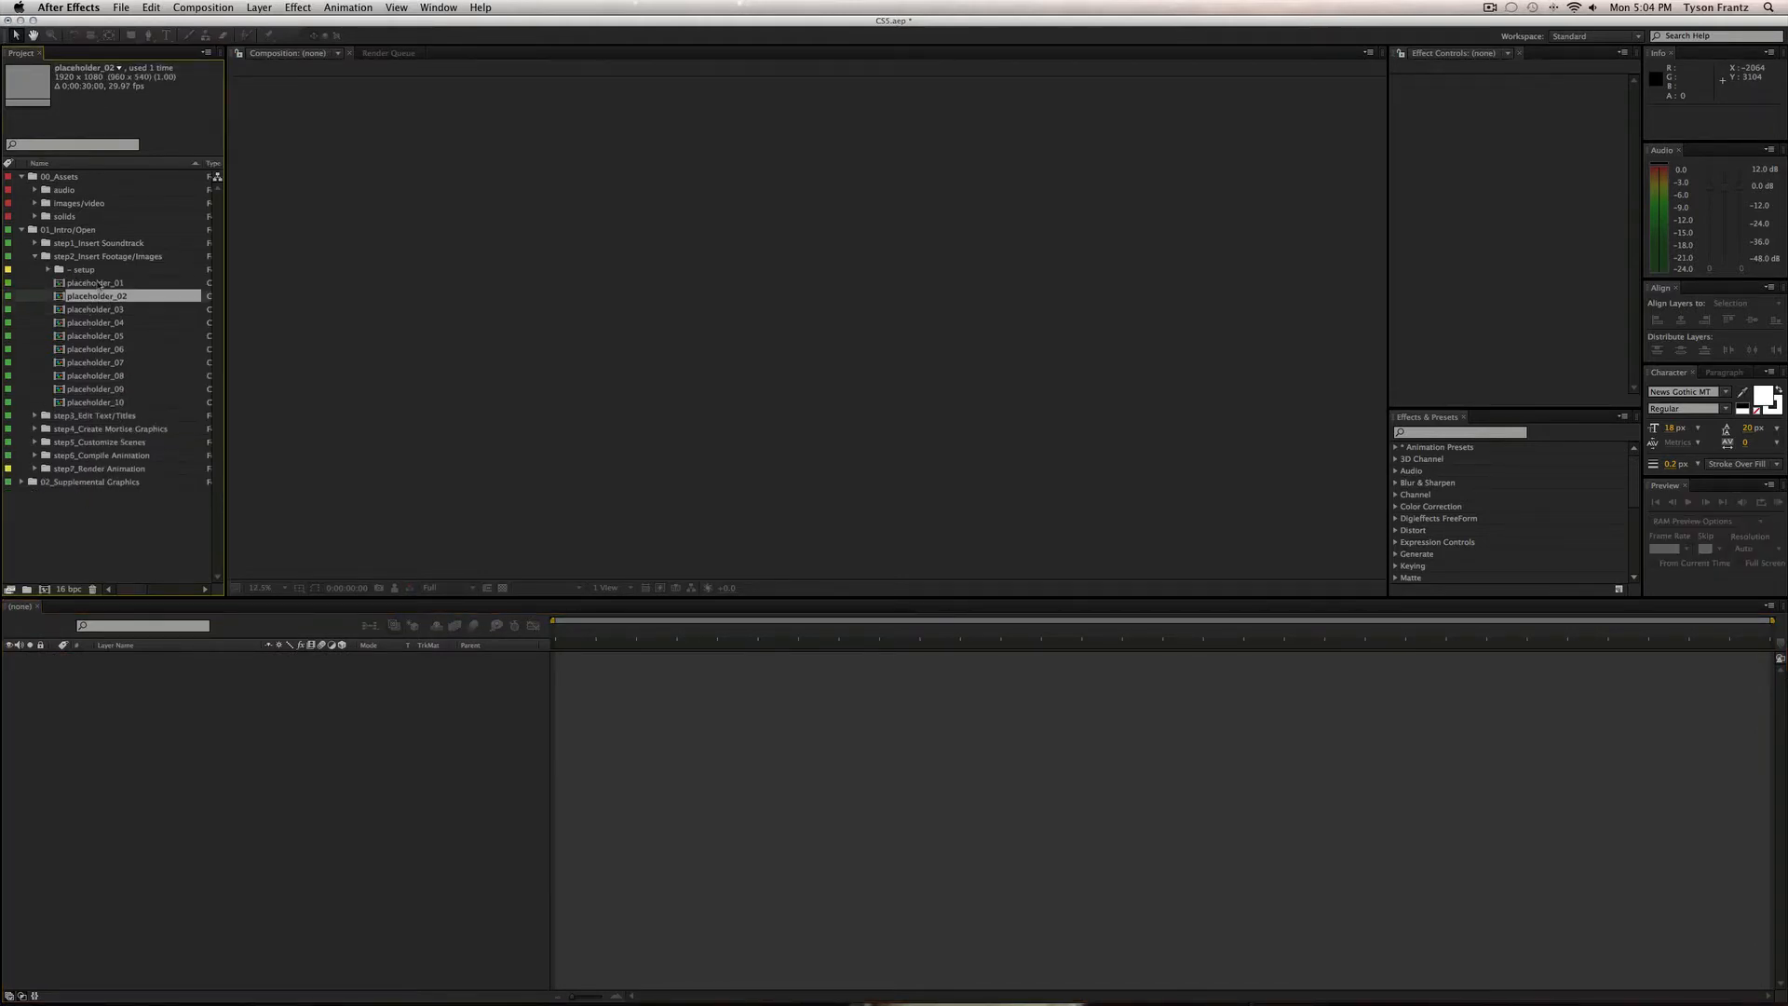
{"action": "double_click", "coordinate": [105, 298]}
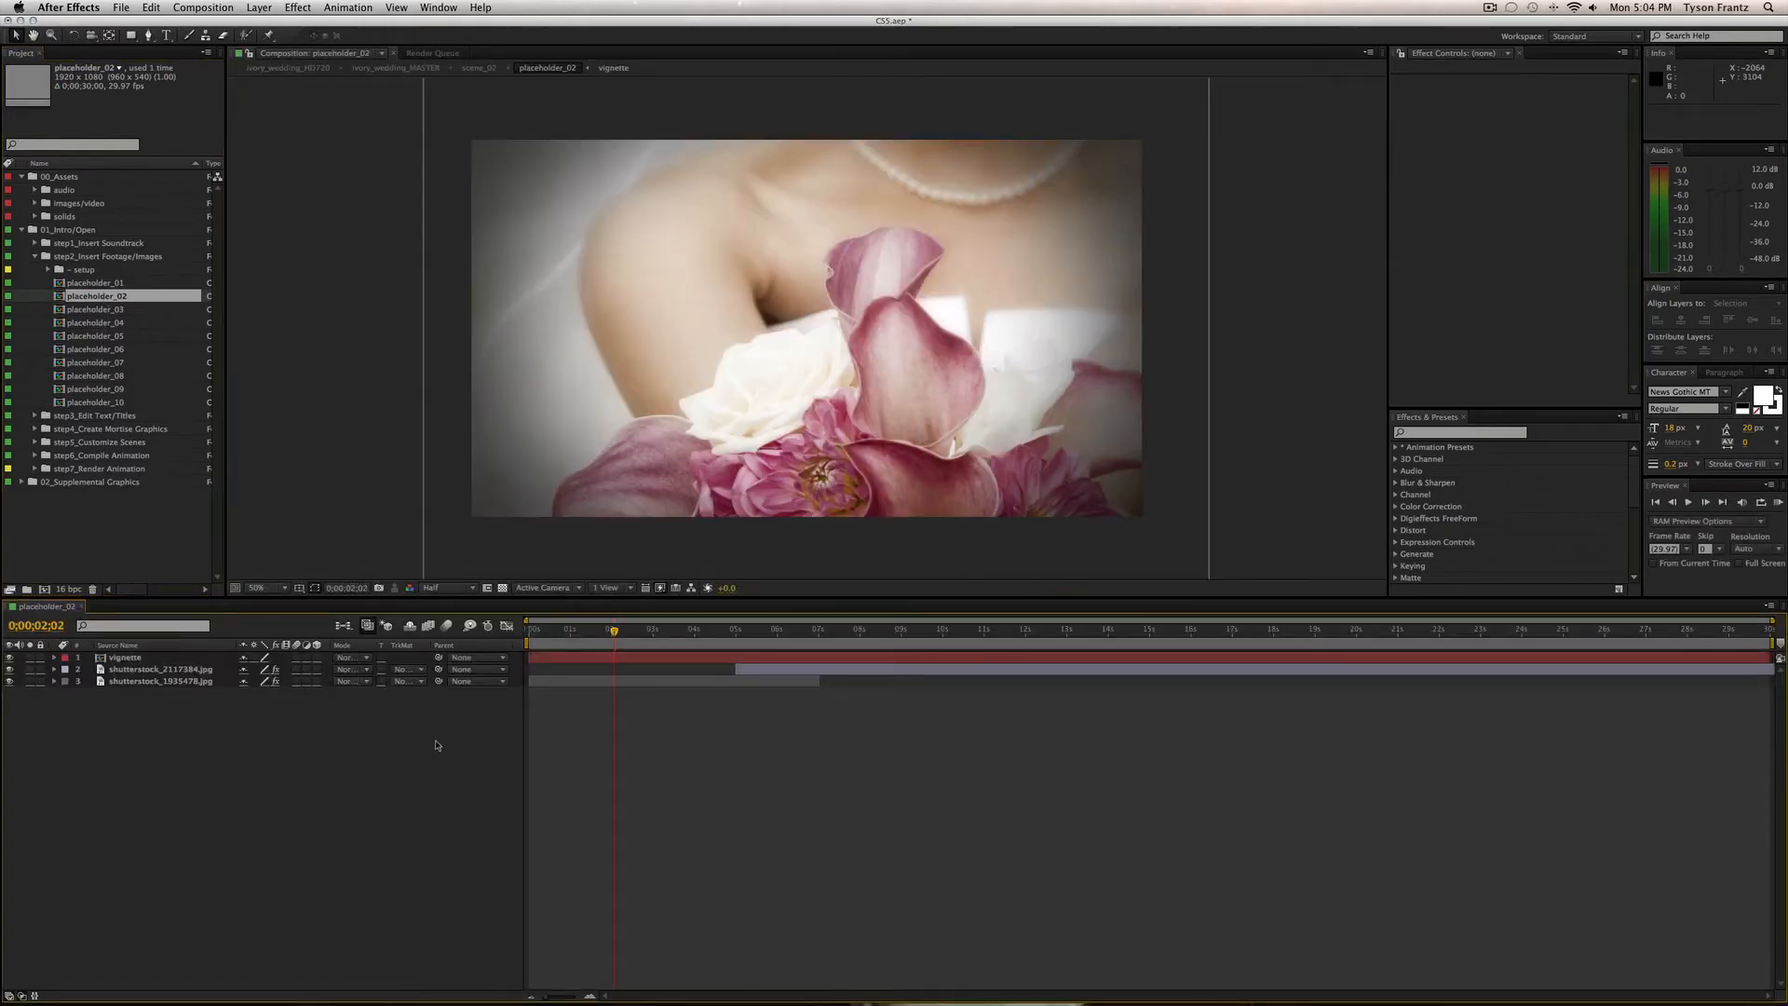
{"action": "key", "text": "super+w"}
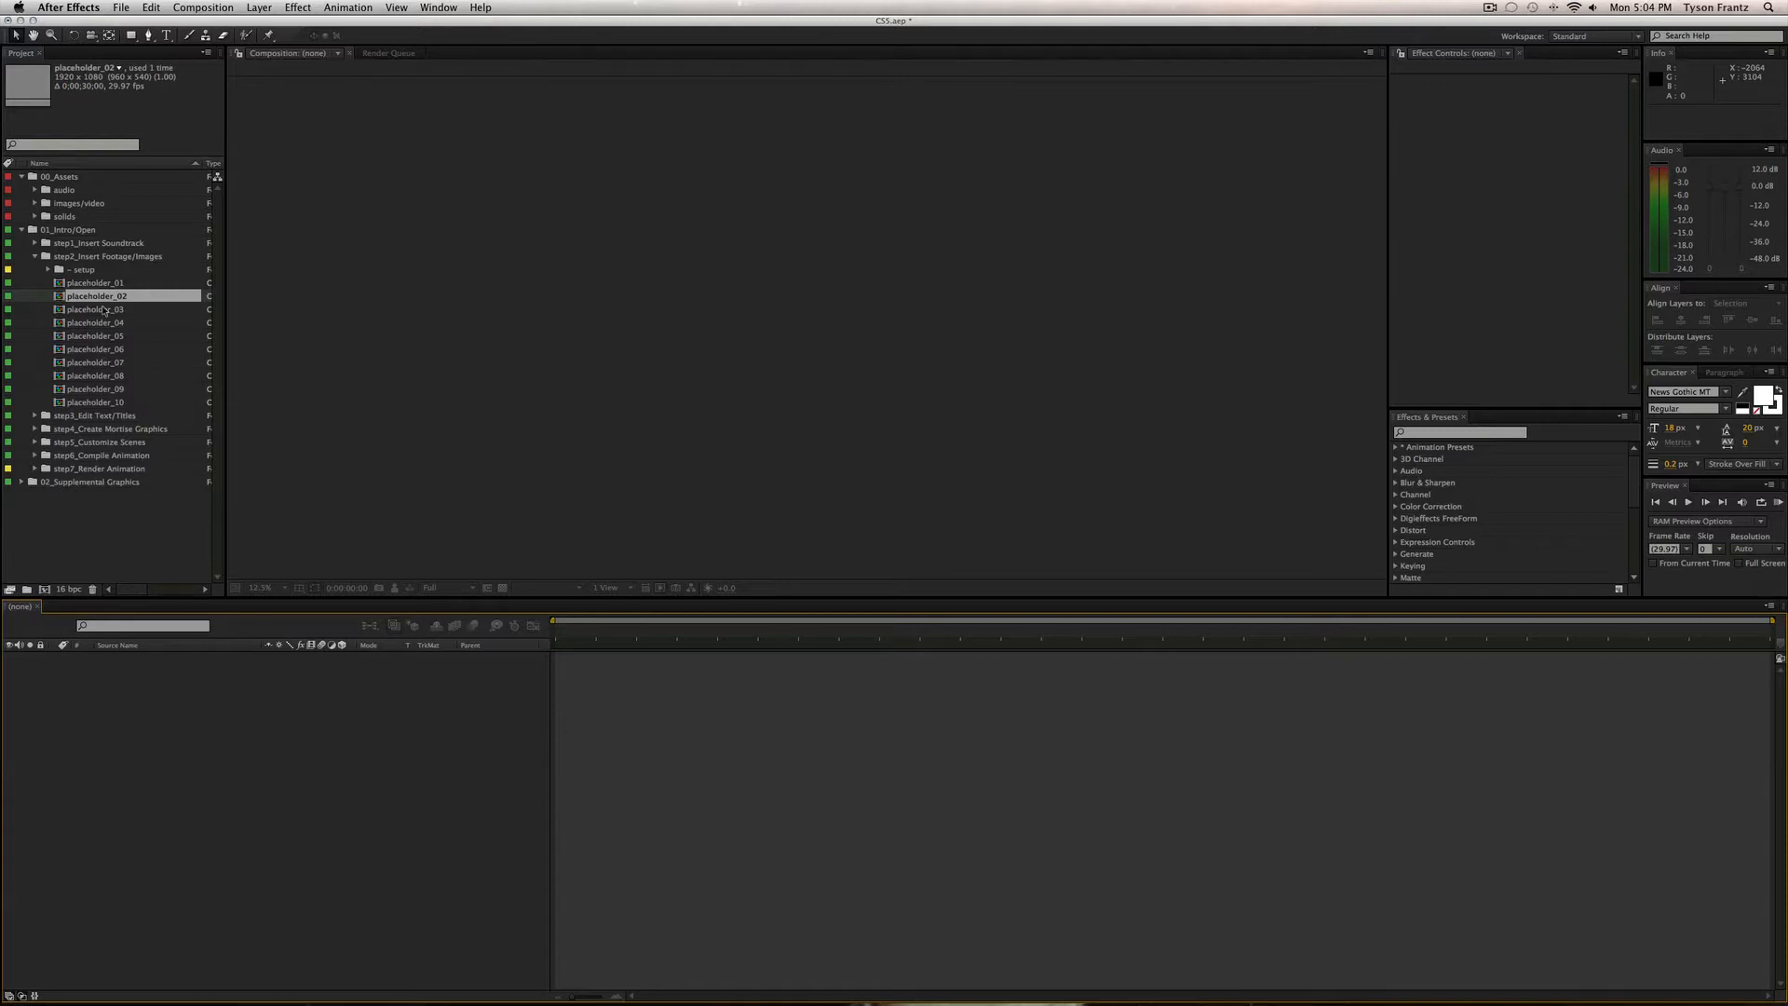
Open the vignette comp from the ~ setup folder and toggle the vignette layer's visibility.
{"action": "left_click", "coordinate": [80, 270]}
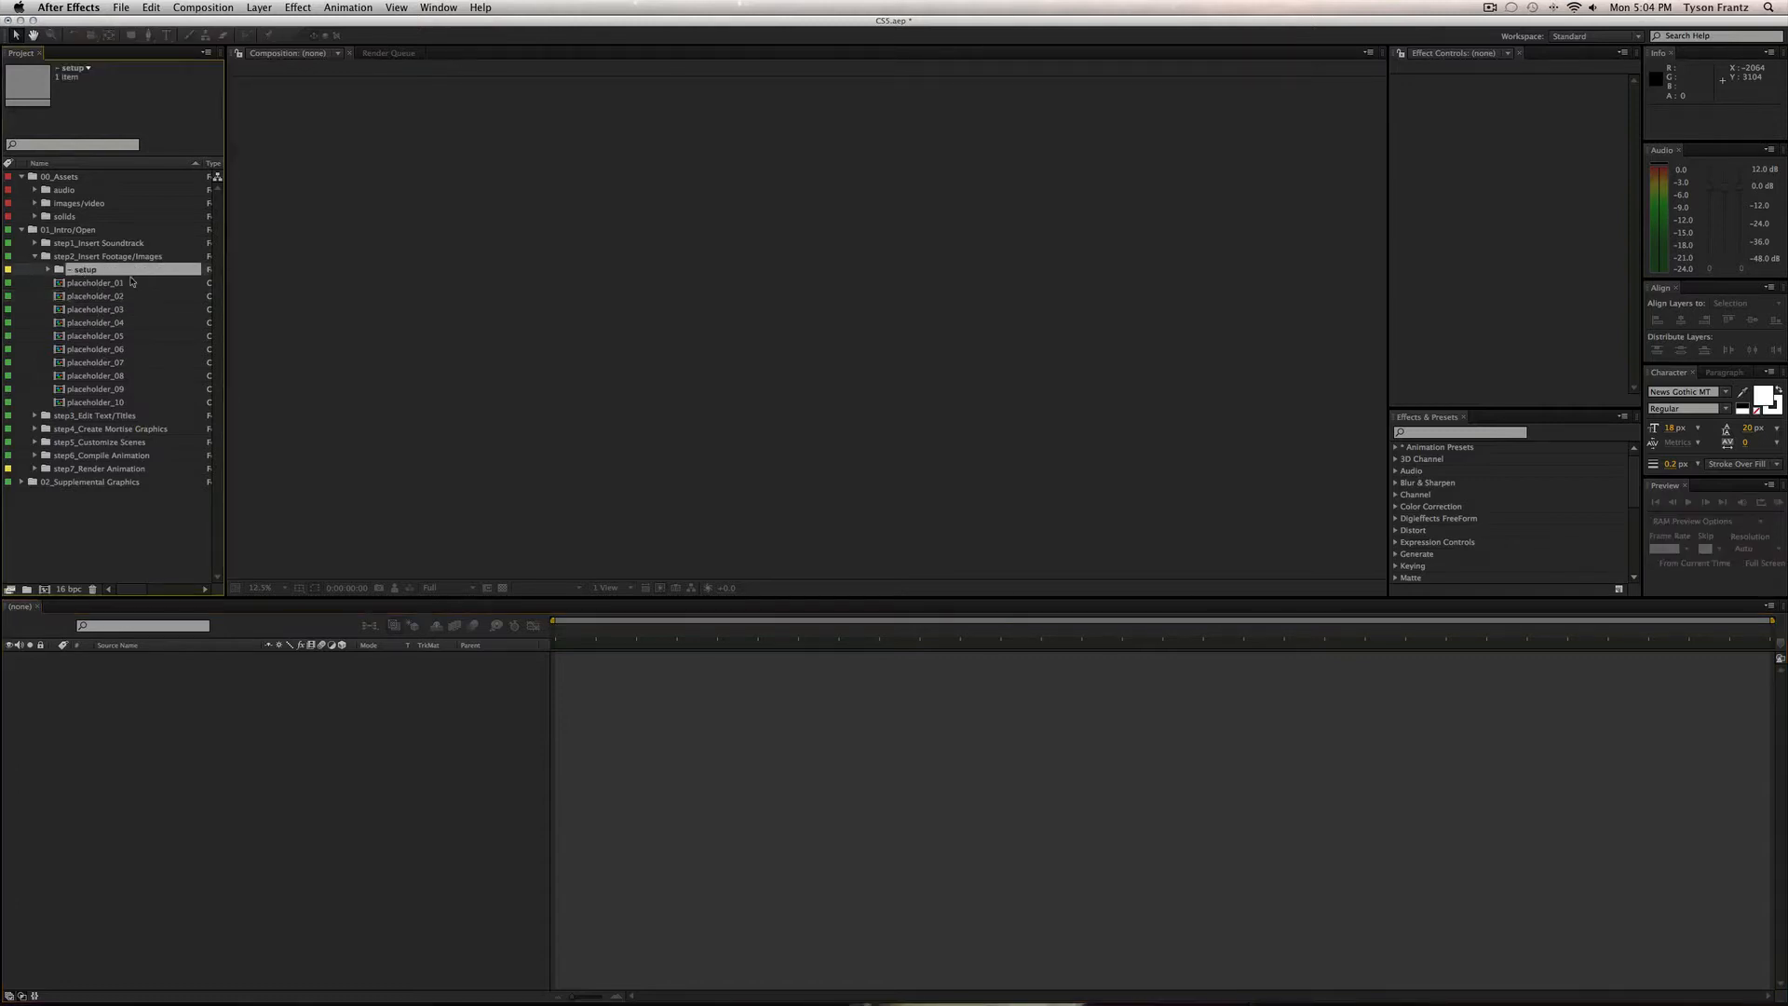
{"action": "left_click", "coordinate": [49, 269]}
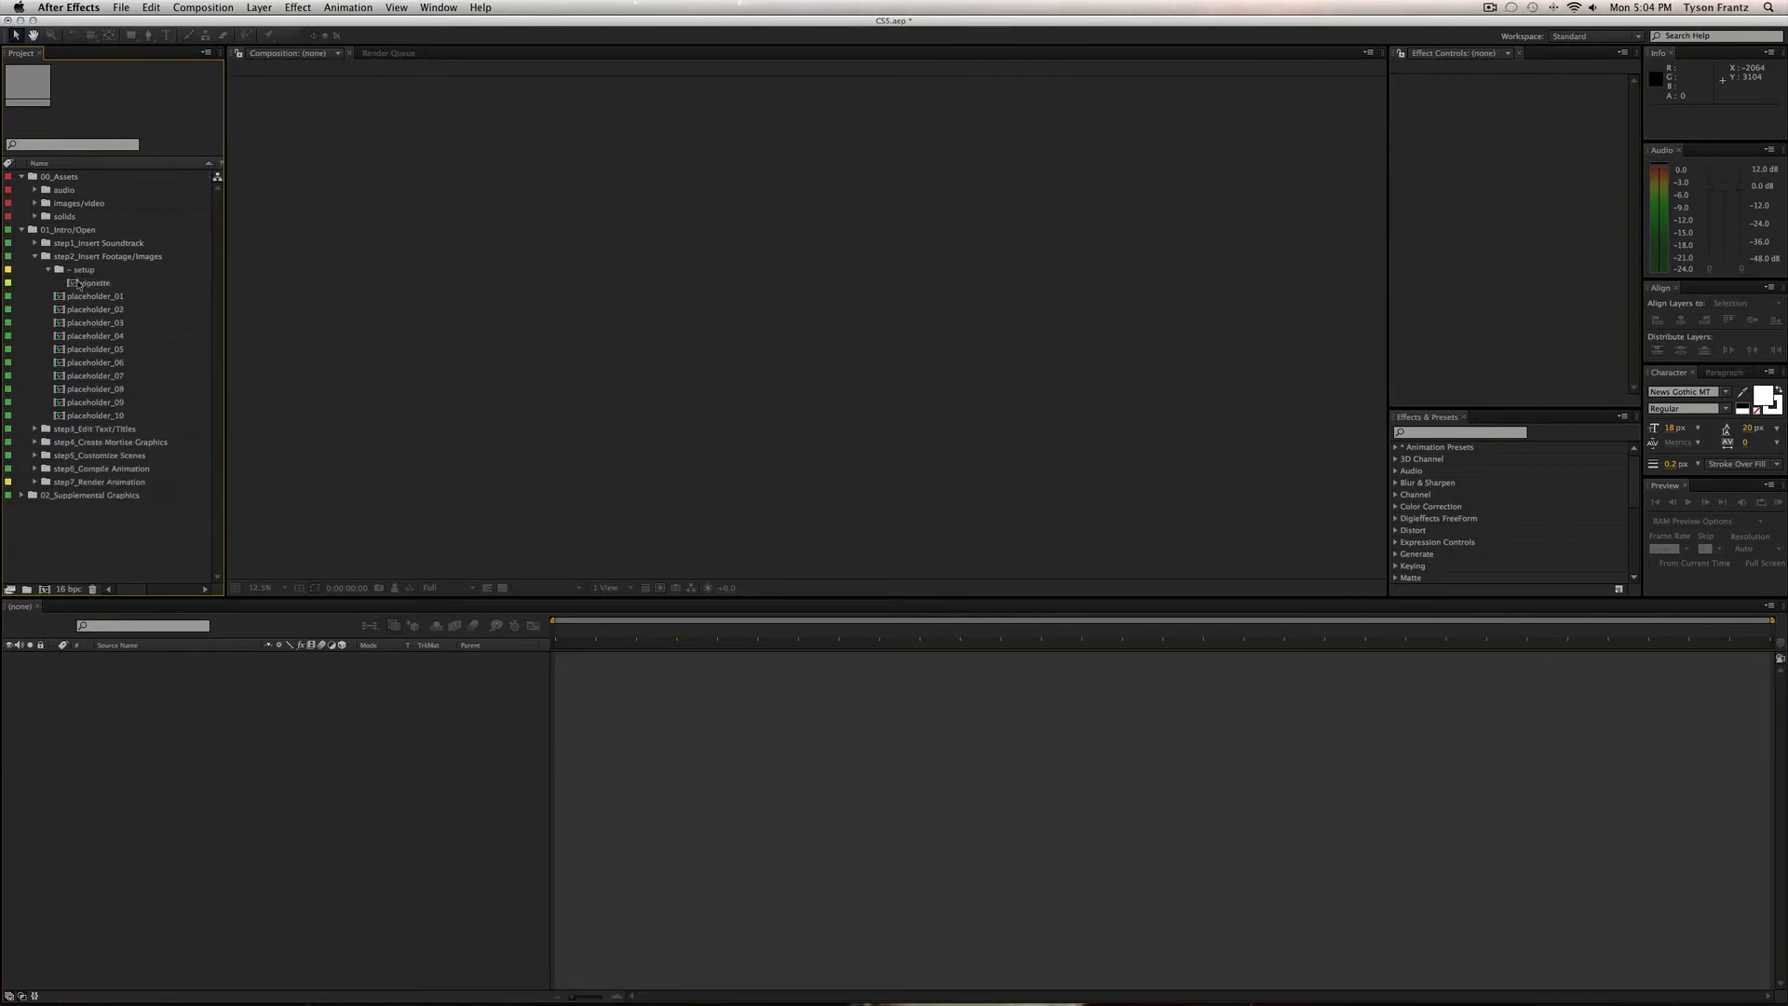
{"action": "double_click", "coordinate": [95, 282]}
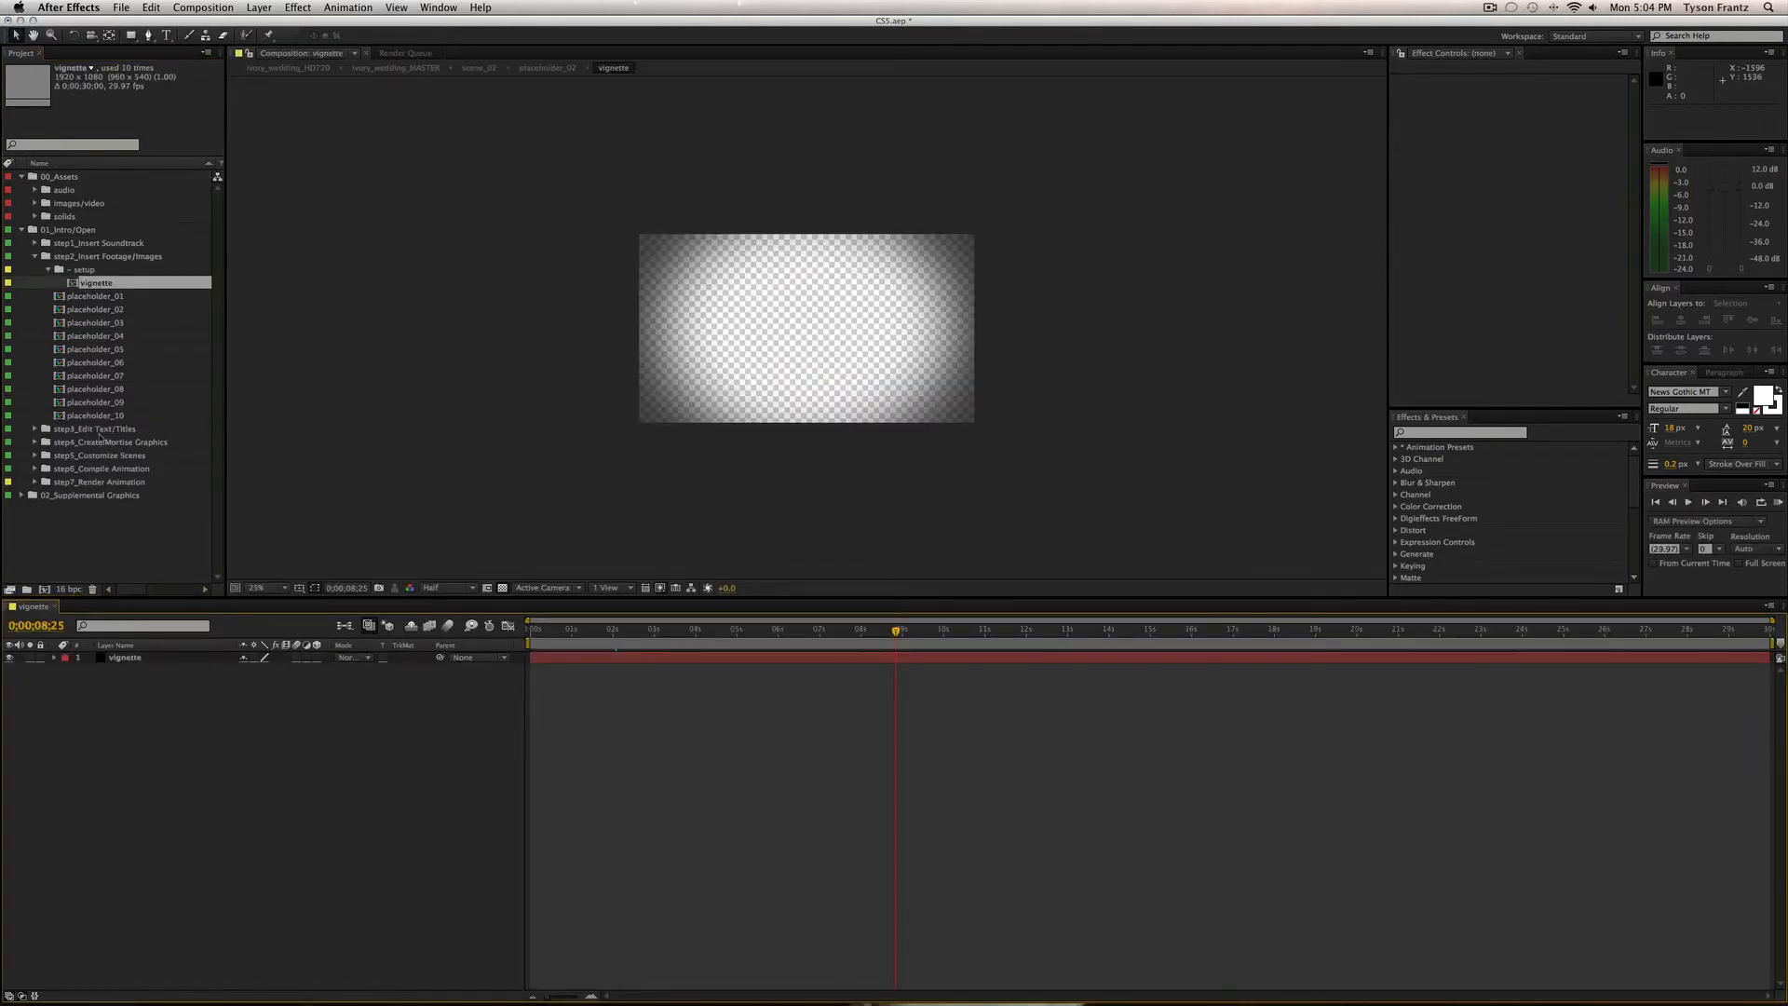
{"action": "left_click", "coordinate": [151, 659]}
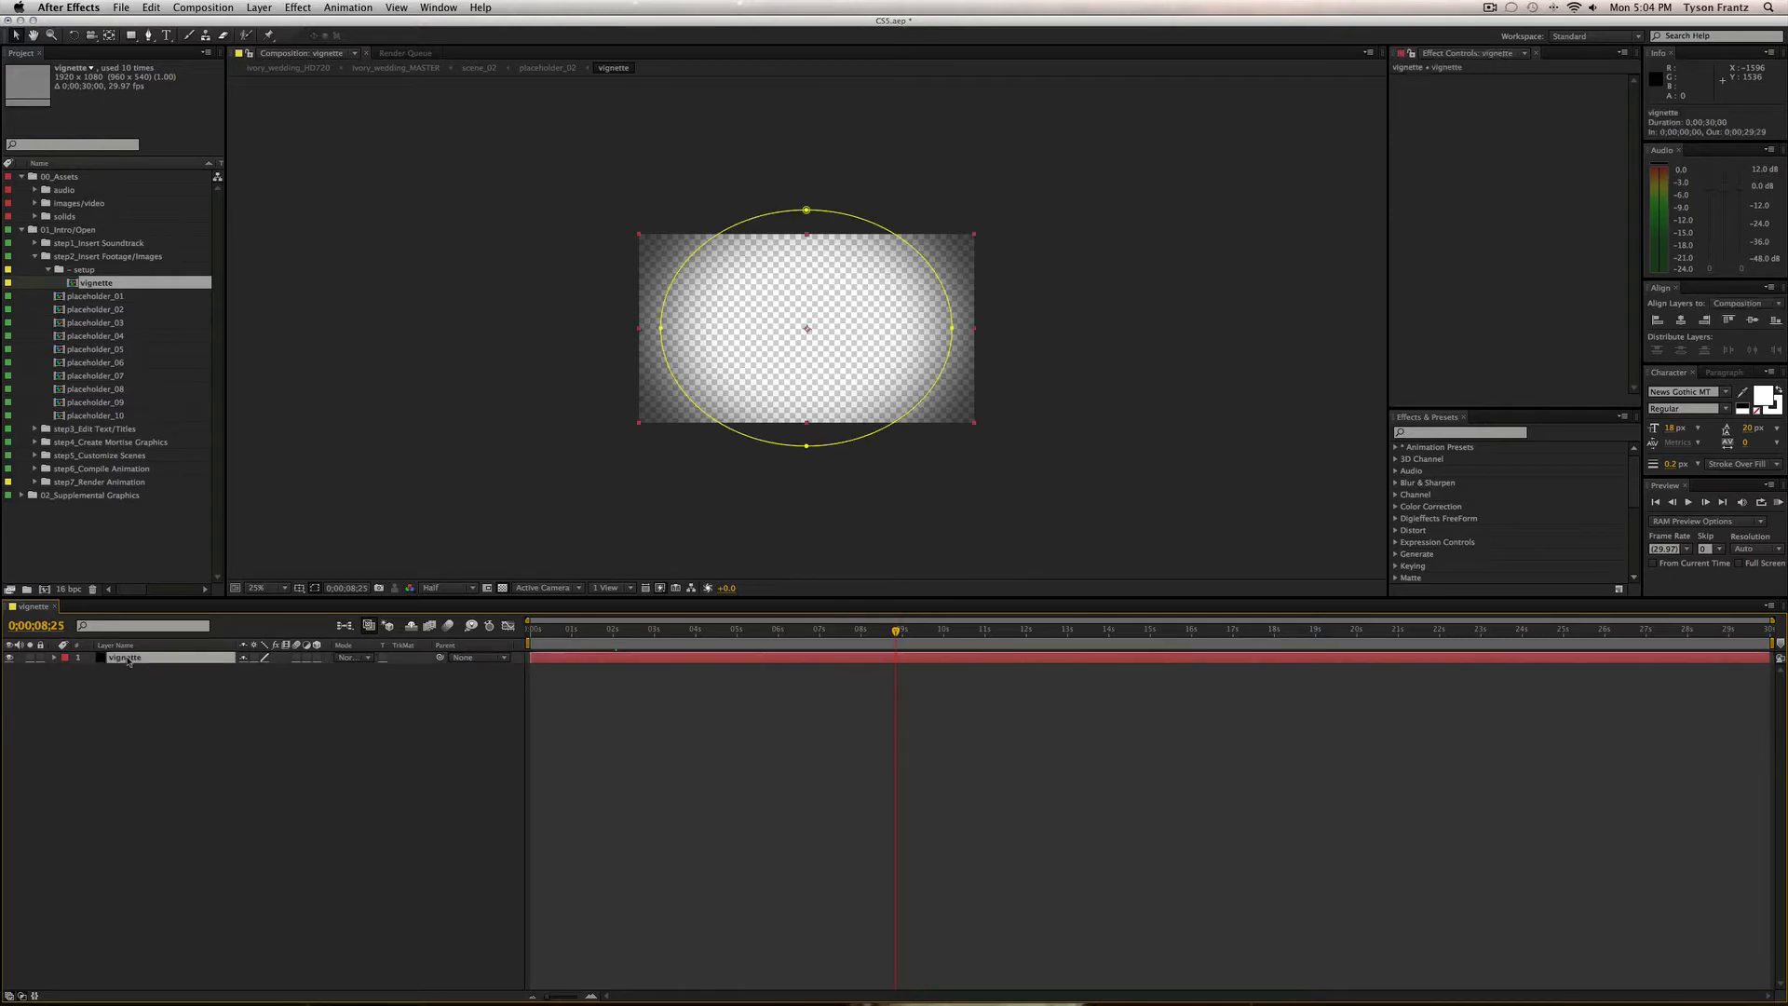
{"action": "left_click", "coordinate": [9, 658]}
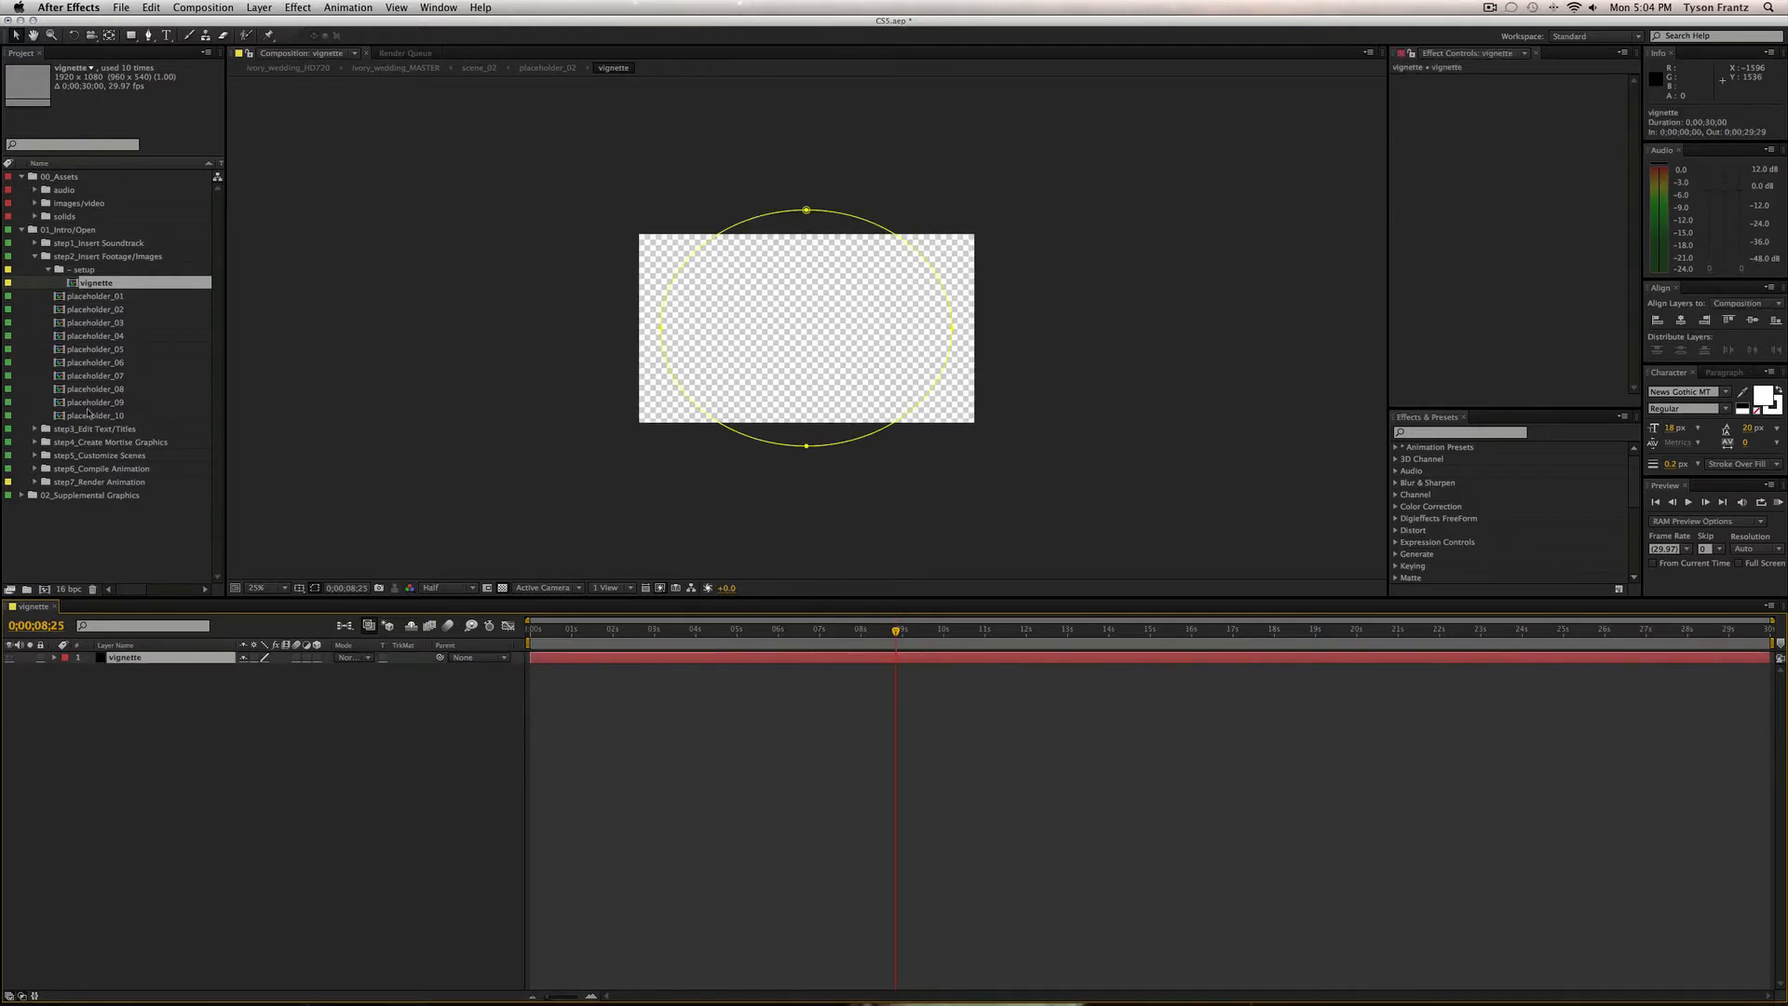
{"action": "left_click", "coordinate": [9, 658]}
Set the vignette layer's Opacity to 75%, then close the vignette composition.
{"action": "left_click", "coordinate": [153, 662]}
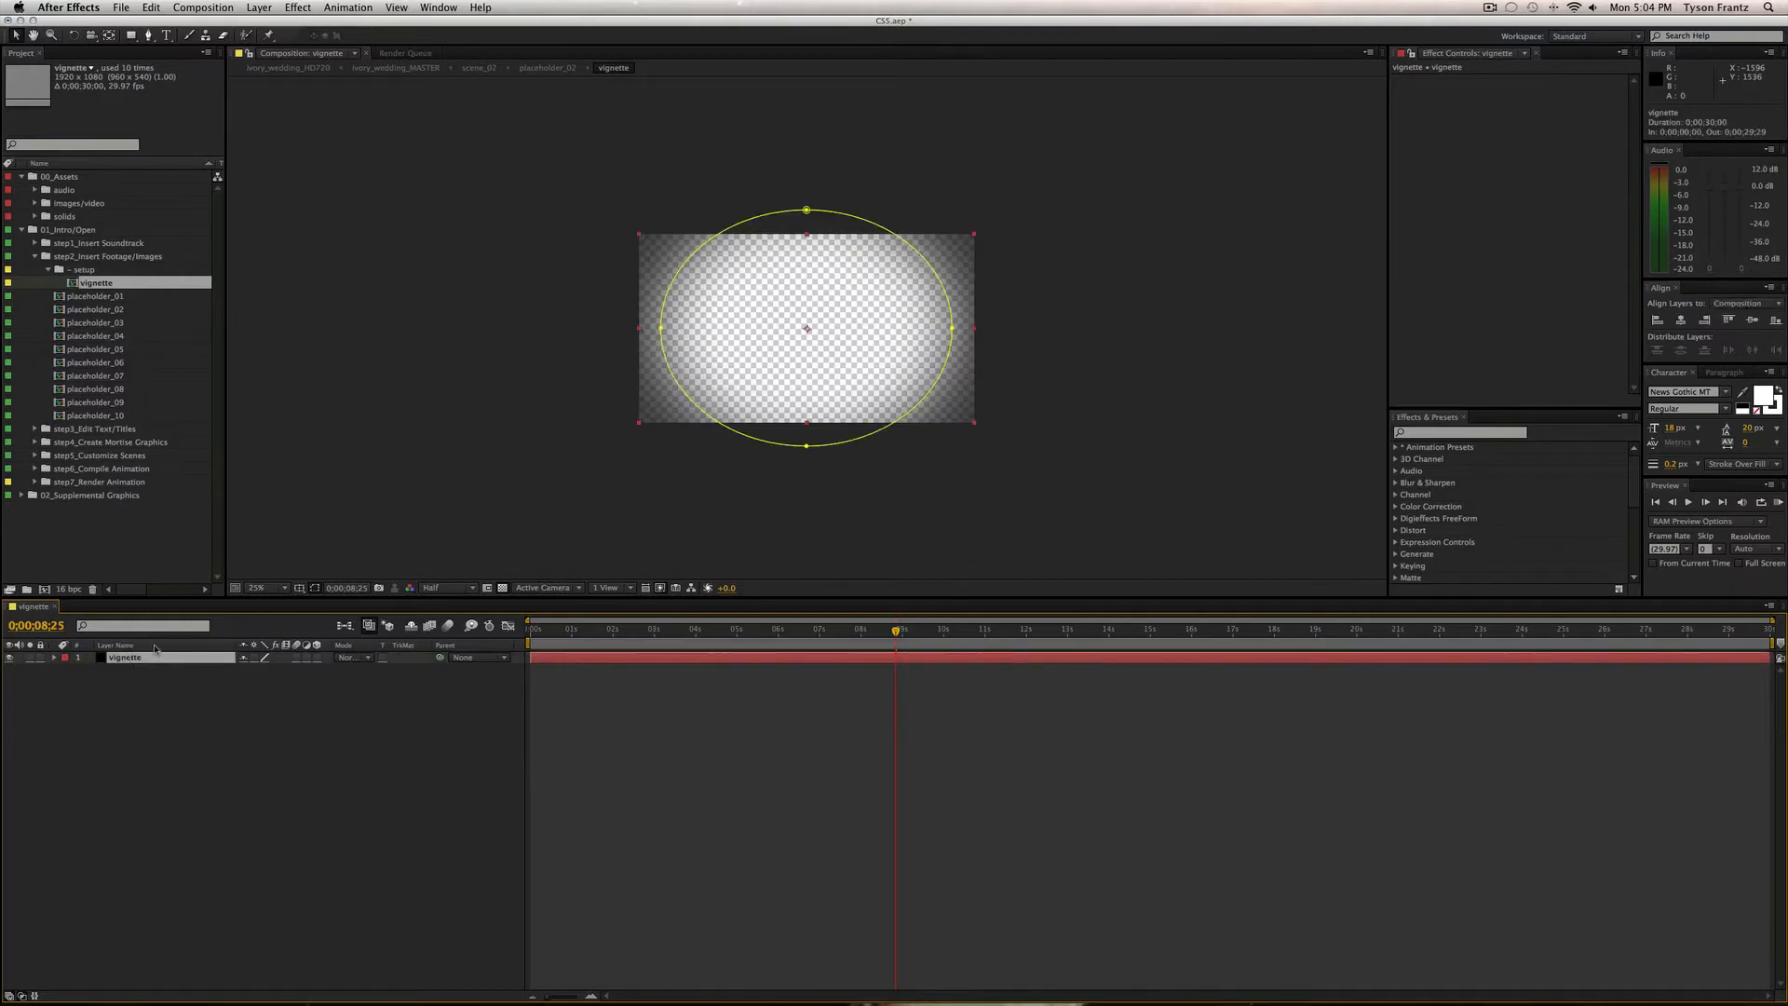
{"action": "key", "text": "t"}
{"action": "left_click_drag", "start_coordinate": [247, 669], "coordinate": [363, 758]}
{"action": "left_click", "coordinate": [208, 687]}
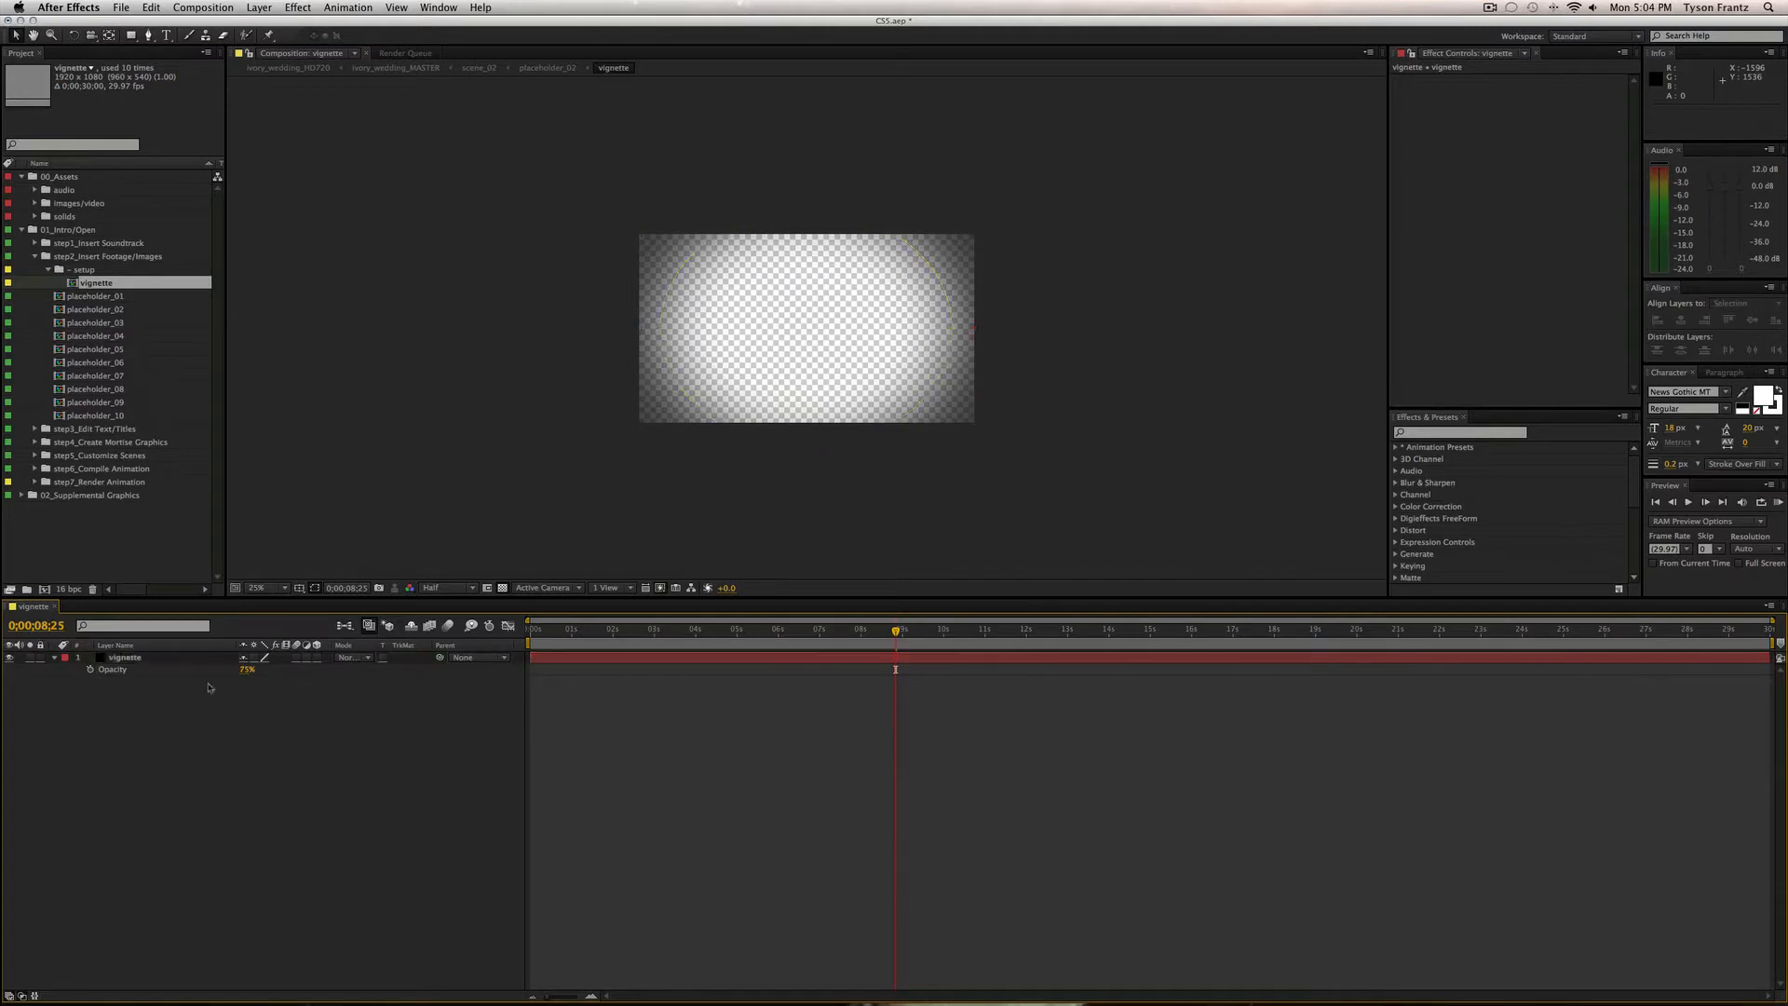
{"action": "left_click", "coordinate": [174, 659]}
{"action": "left_click", "coordinate": [349, 745]}
{"action": "key", "text": "super+w"}
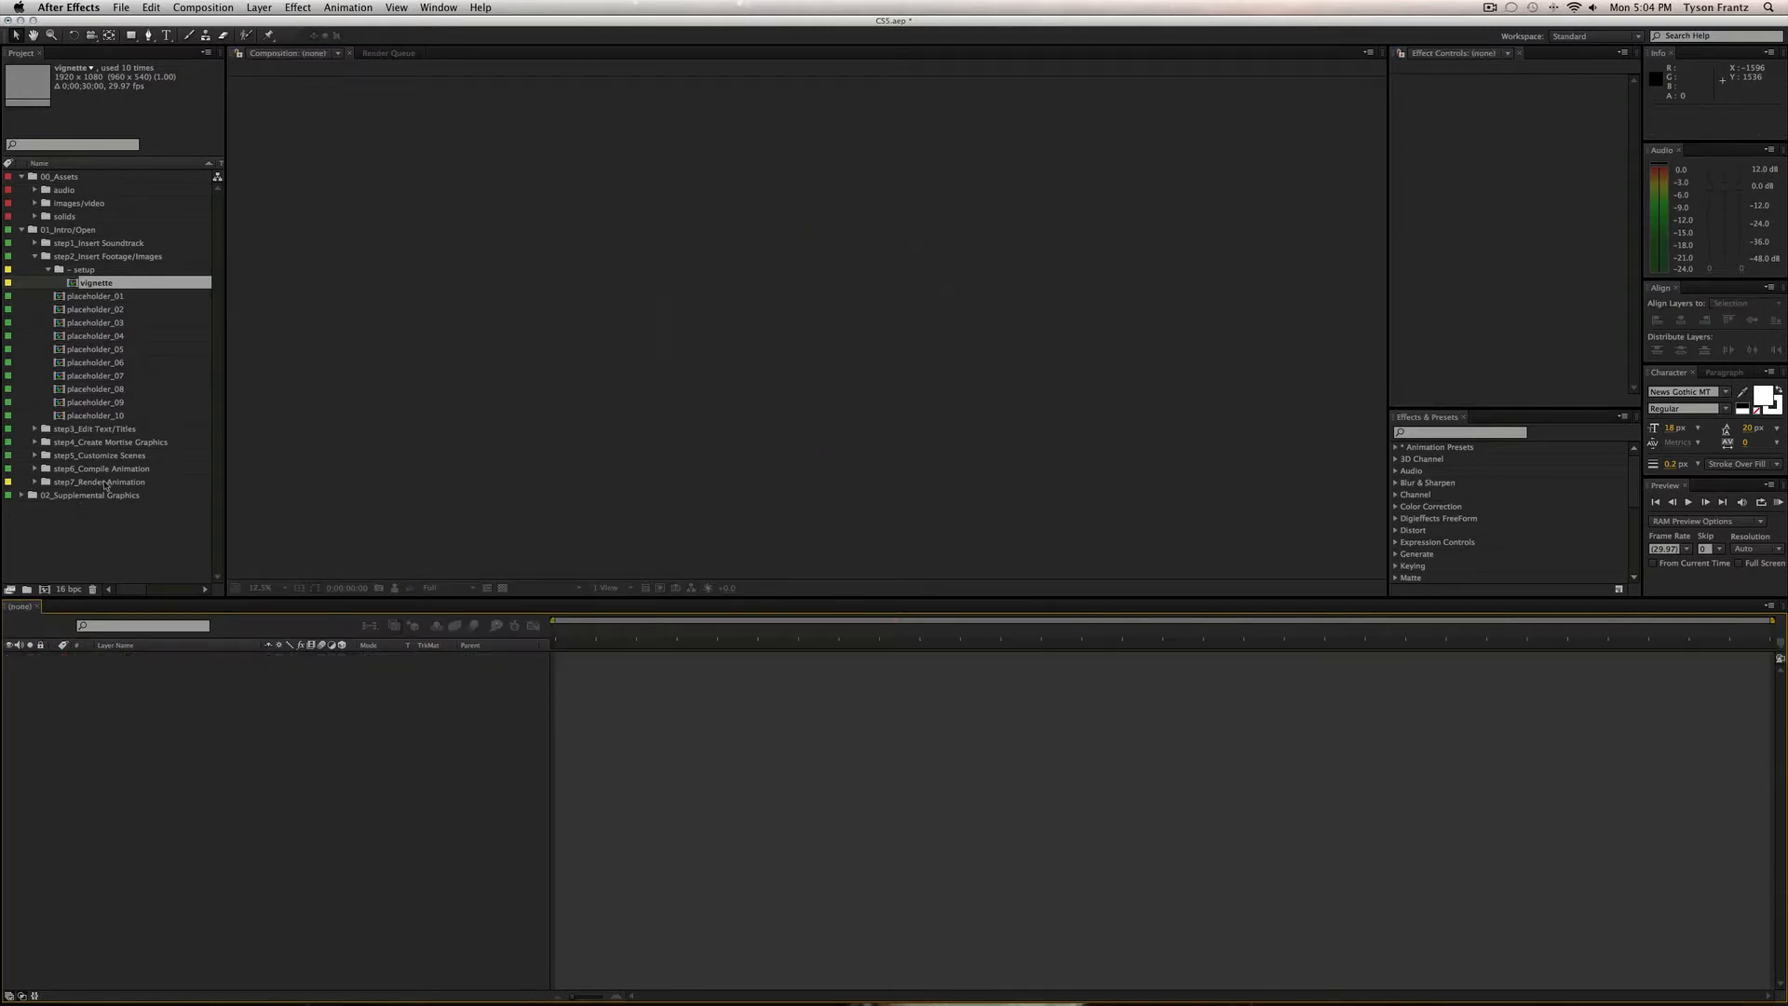
Collapse the setup and step2 folders and expand step3_Edit Text/Titles to locate text/title_01.
{"action": "left_click", "coordinate": [48, 269]}
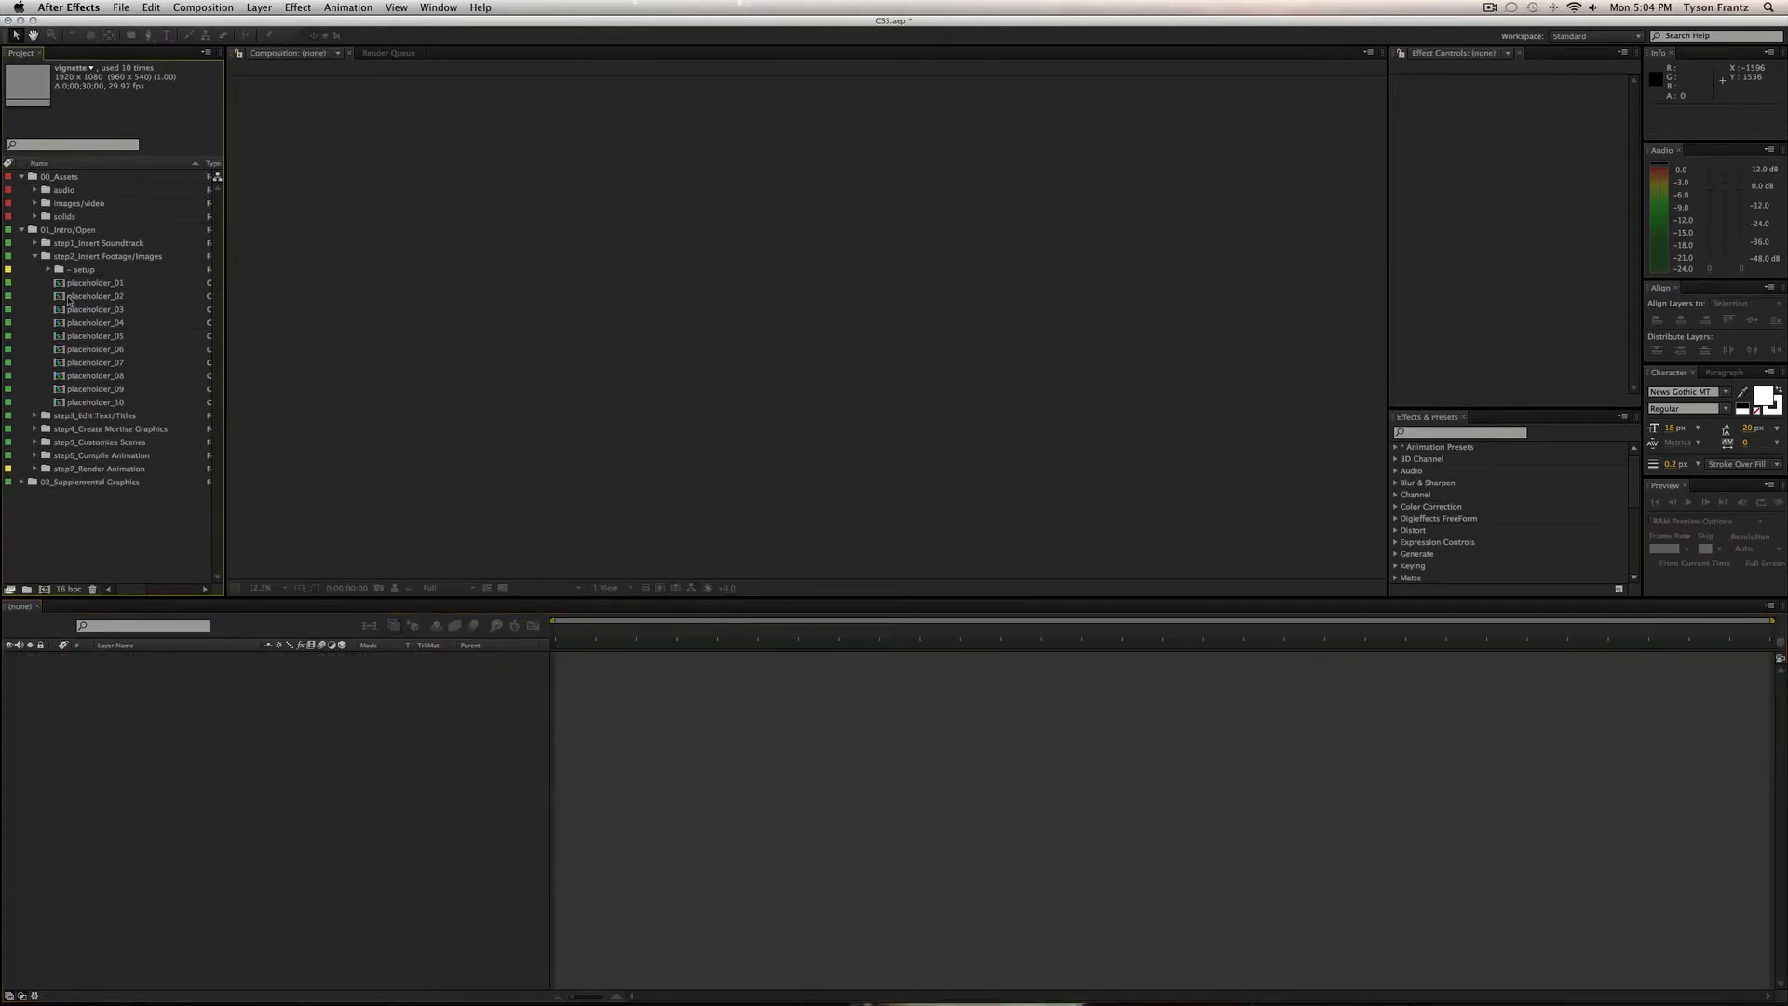
{"action": "left_click", "coordinate": [102, 403]}
{"action": "left_click", "coordinate": [100, 271]}
{"action": "left_click", "coordinate": [86, 284]}
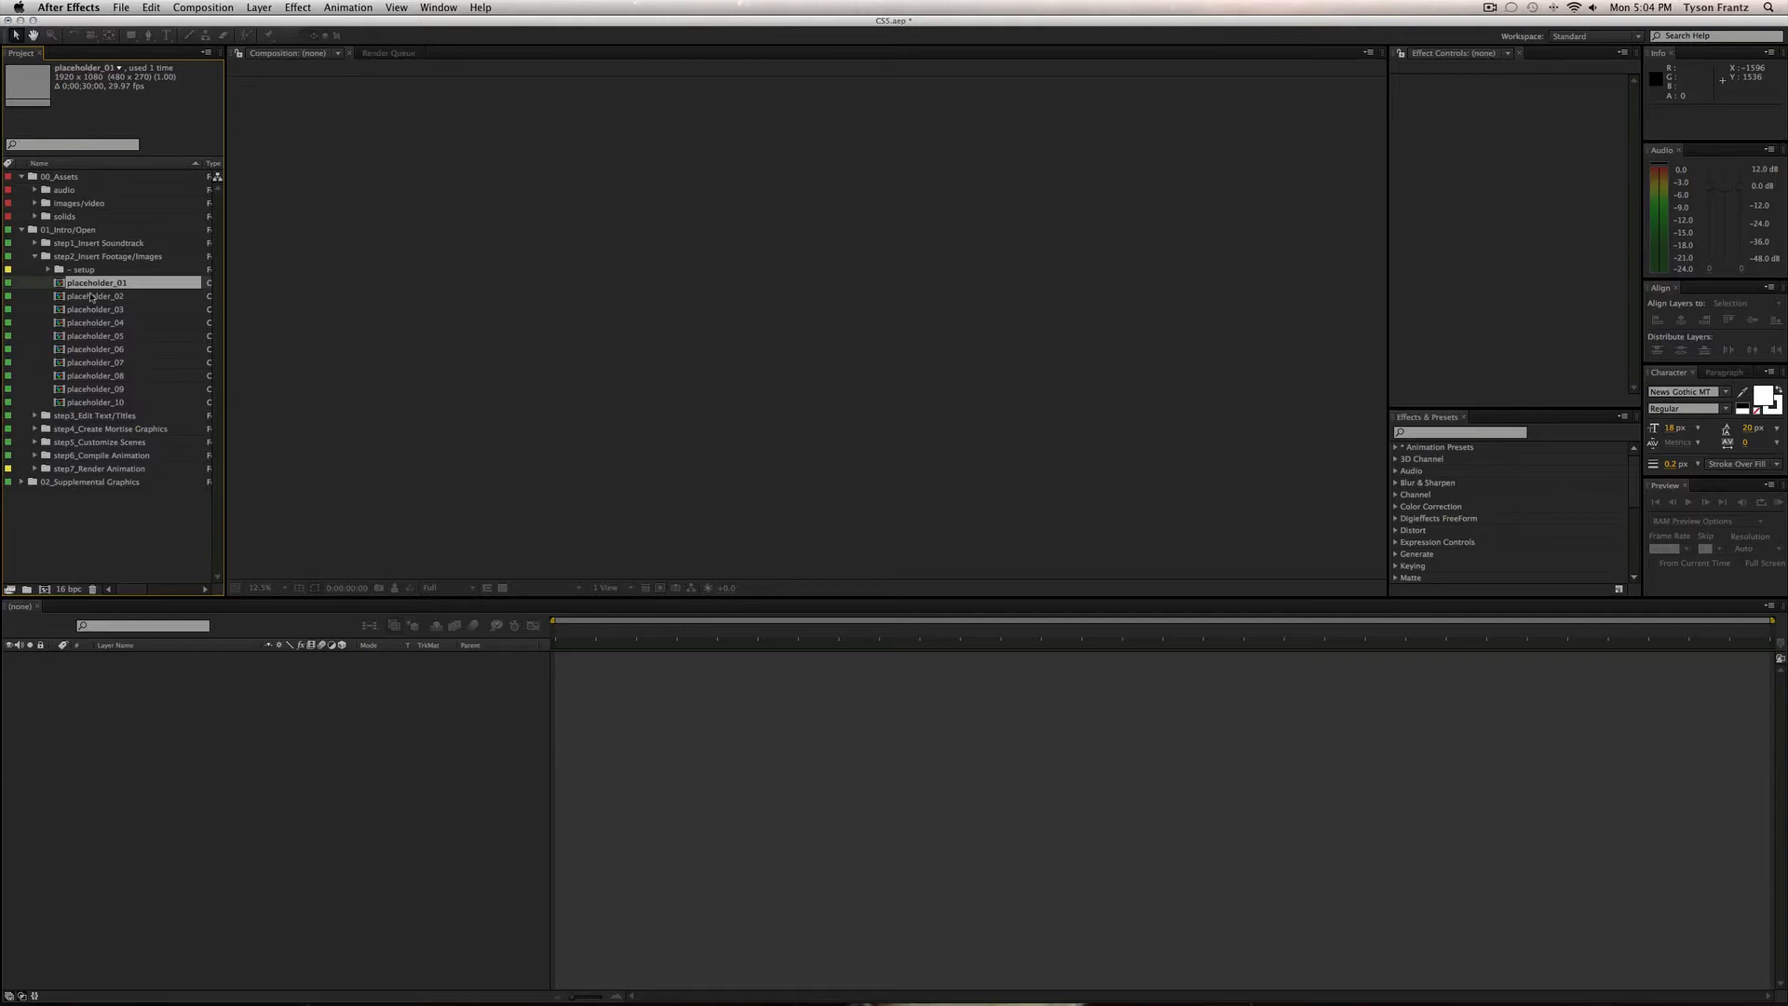
{"action": "left_click", "coordinate": [34, 256]}
{"action": "left_click", "coordinate": [105, 270]}
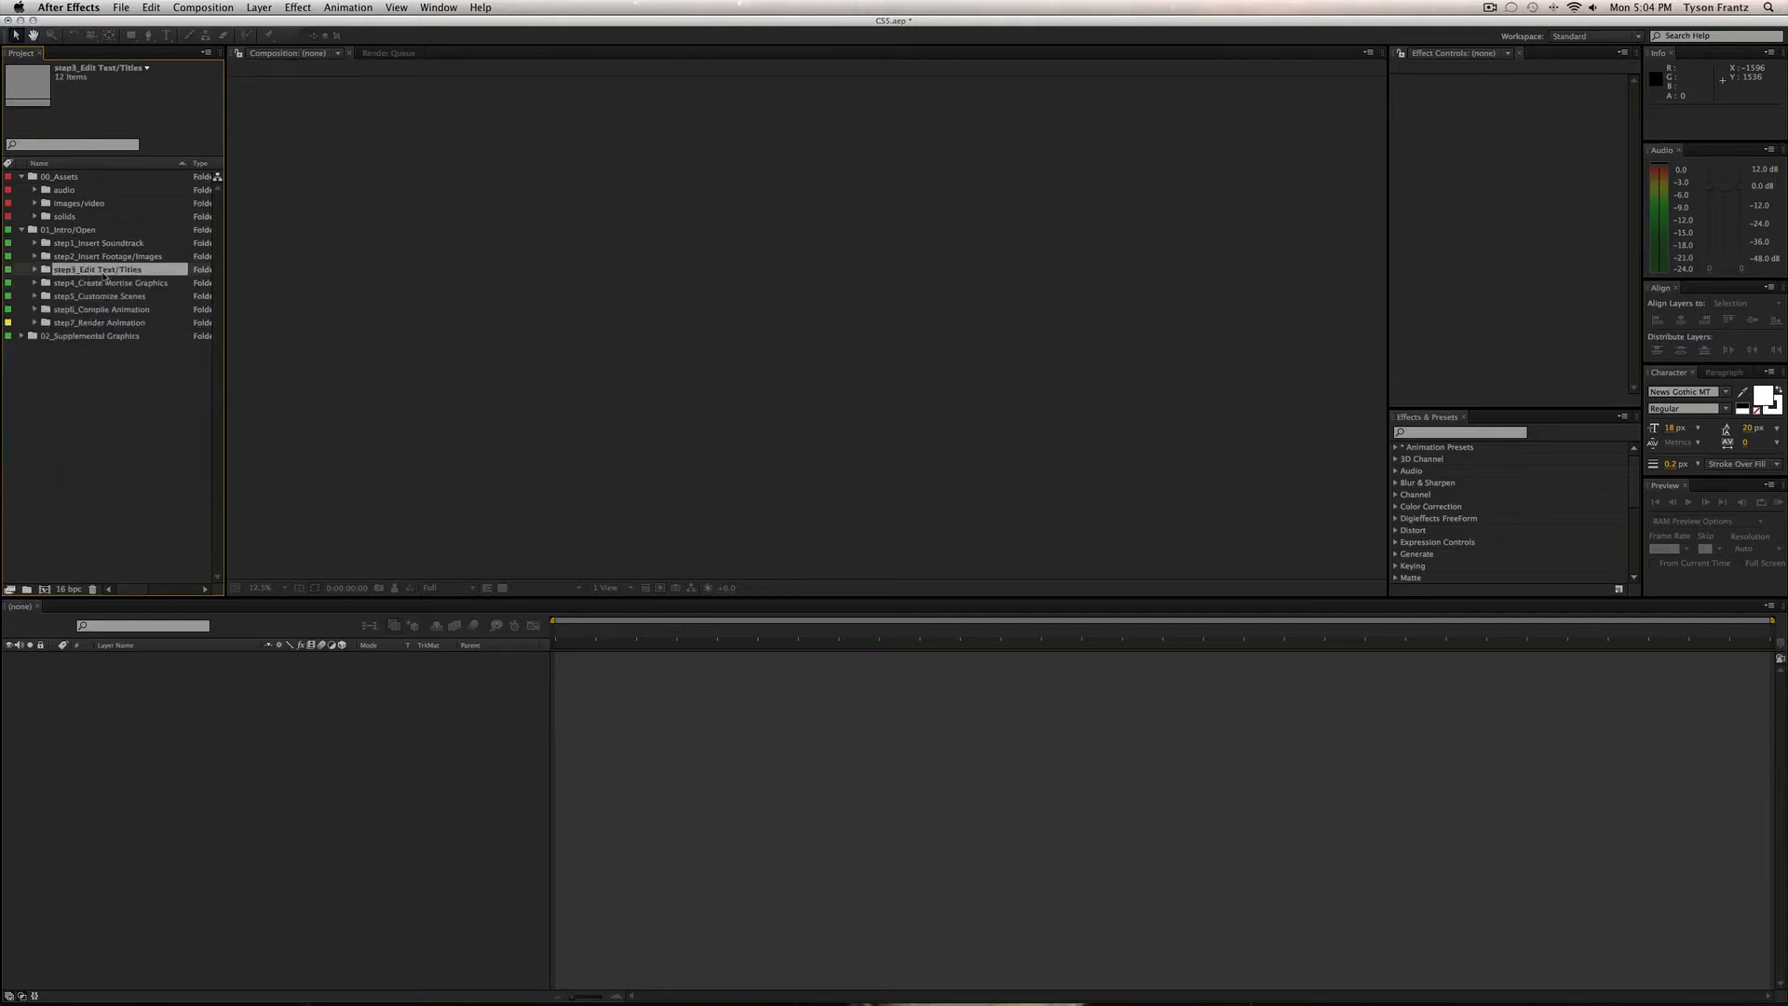
{"action": "left_click", "coordinate": [35, 270]}
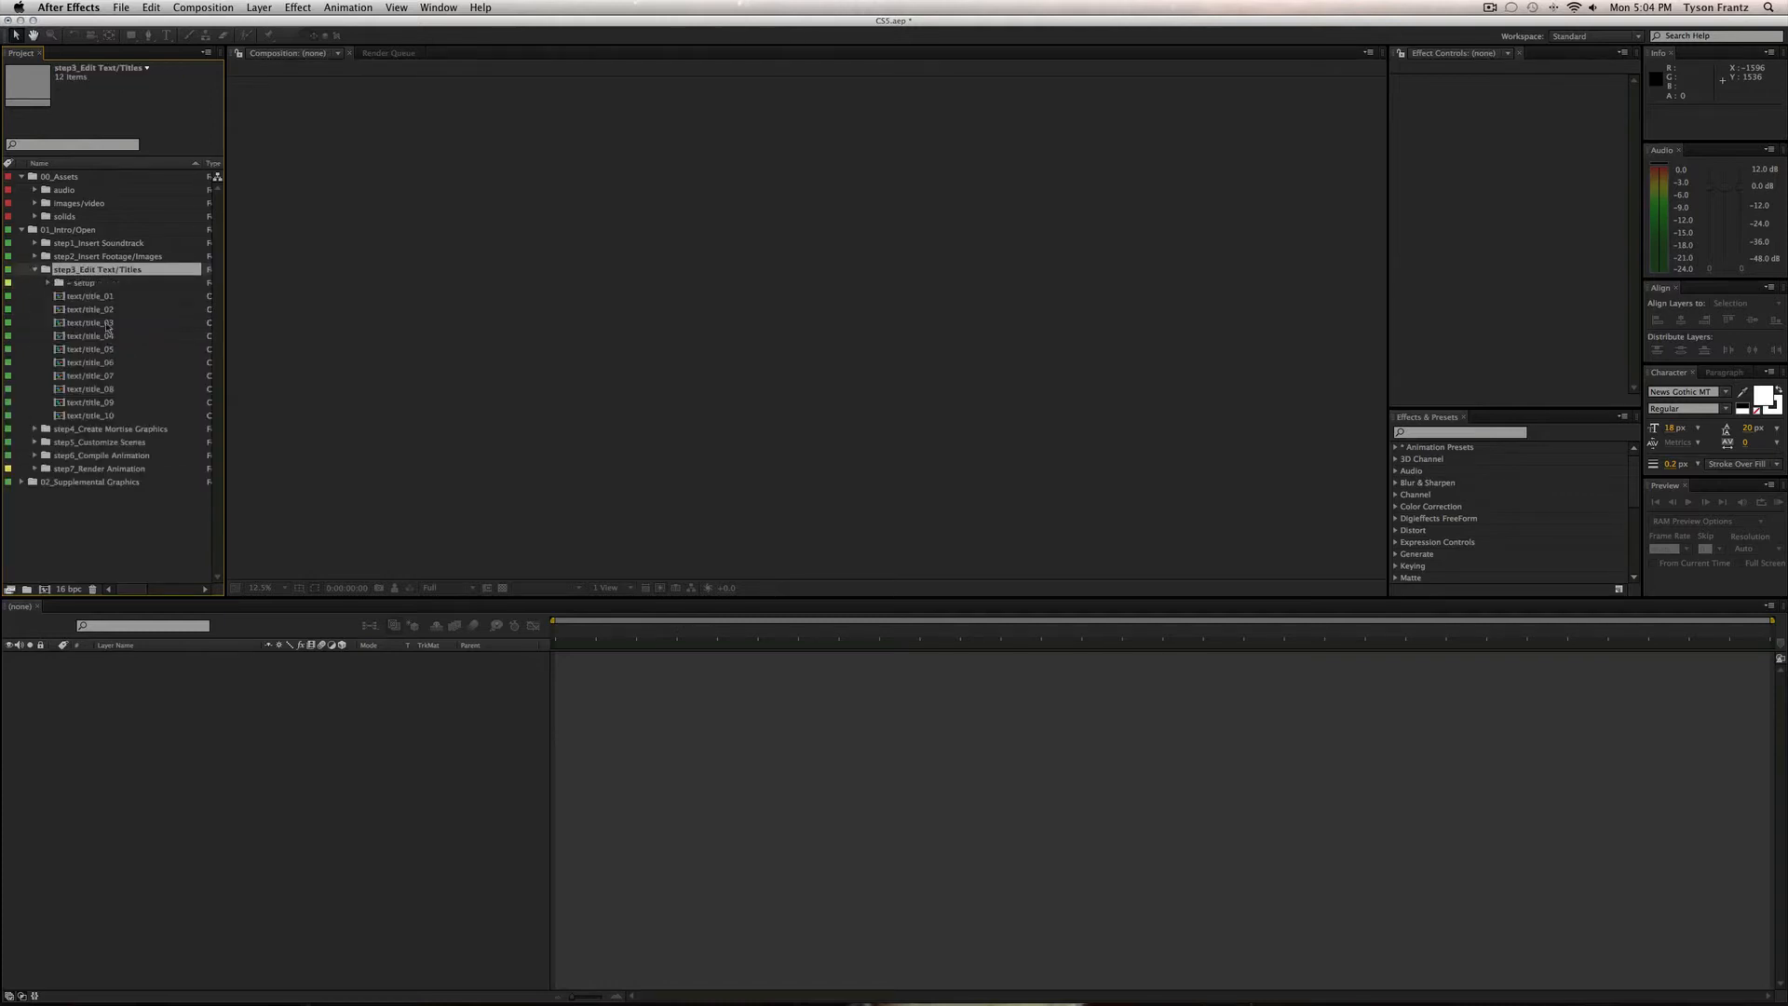
{"action": "left_click", "coordinate": [93, 296]}
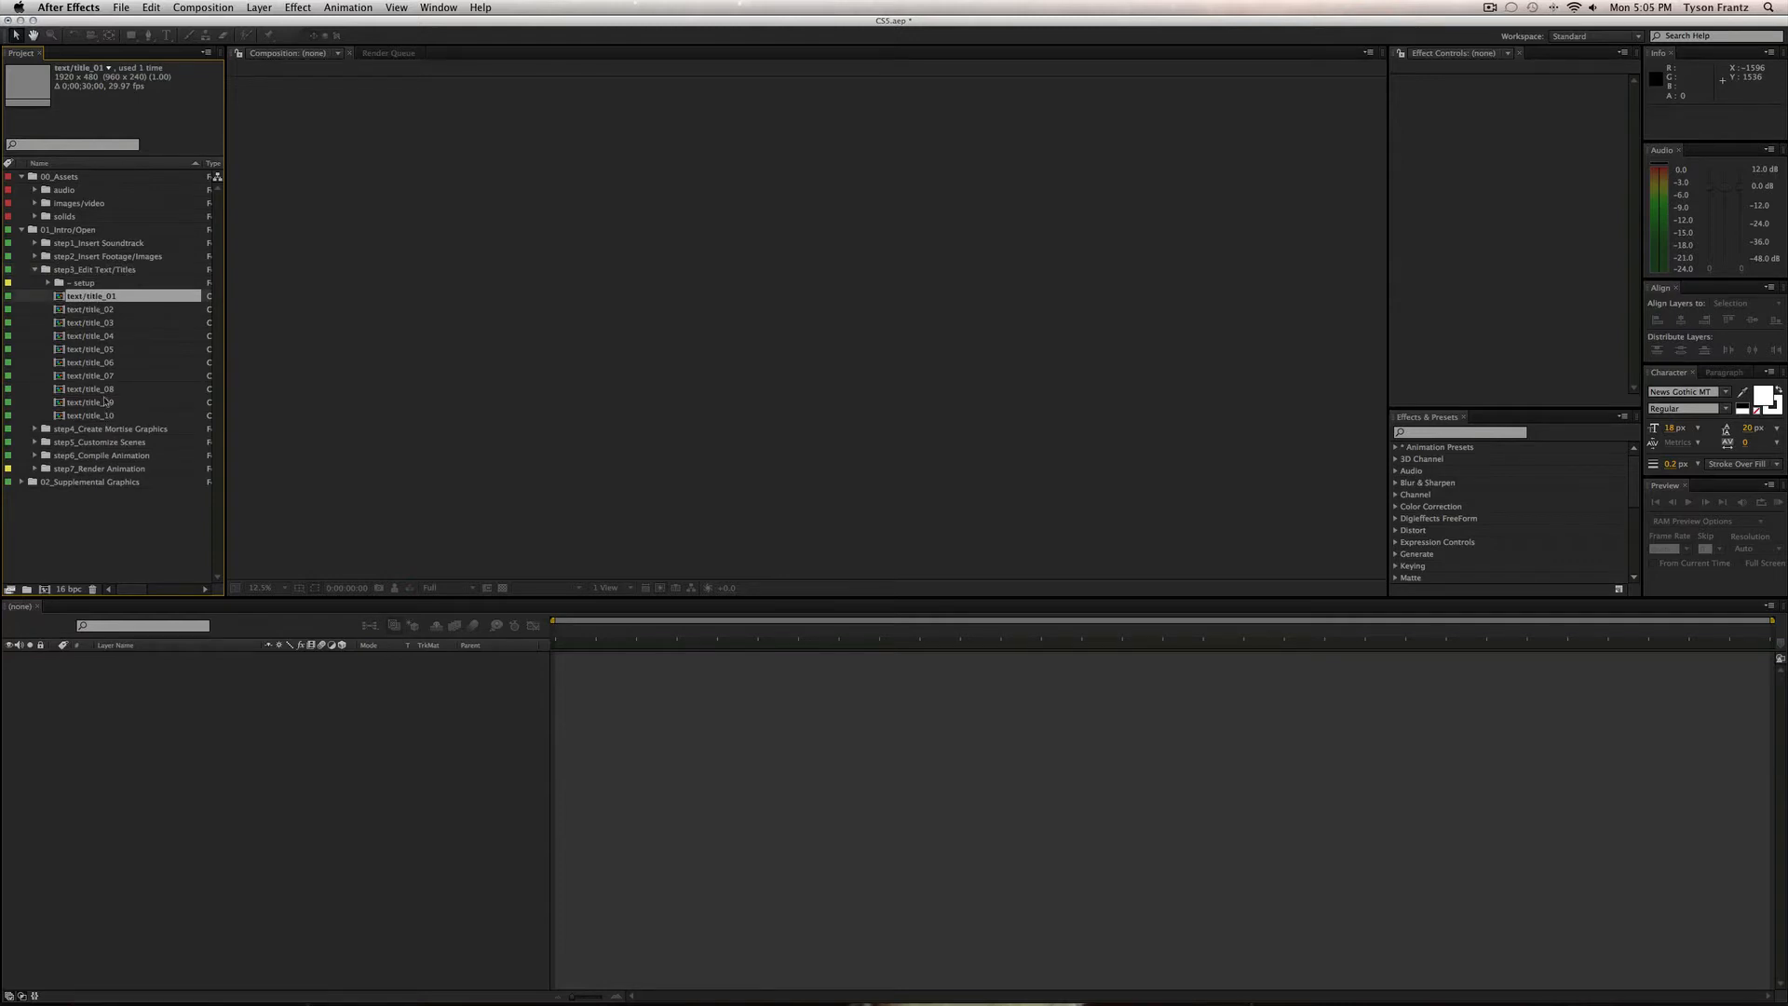
Recheck placeholder_01 in step2, then open the text/title_01 composition.
{"action": "left_click", "coordinate": [35, 256]}
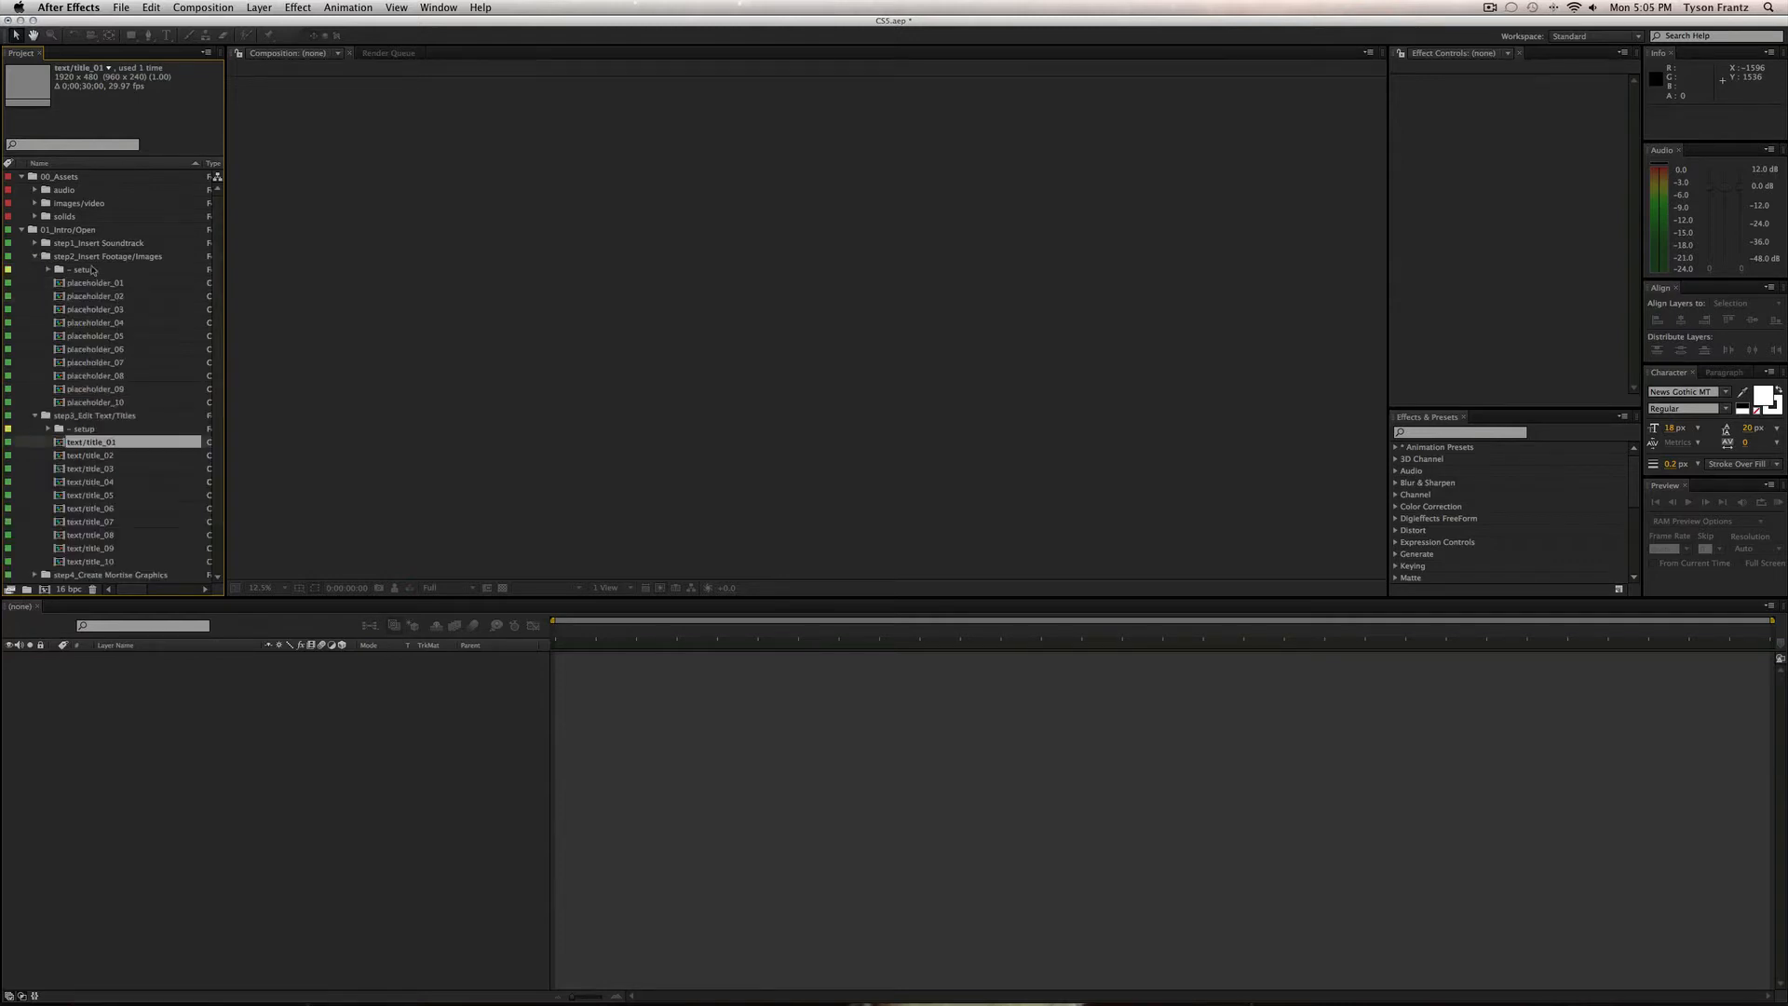
{"action": "scroll", "coordinate": [113, 438], "scroll_direction": "down", "scroll_amount": 3}
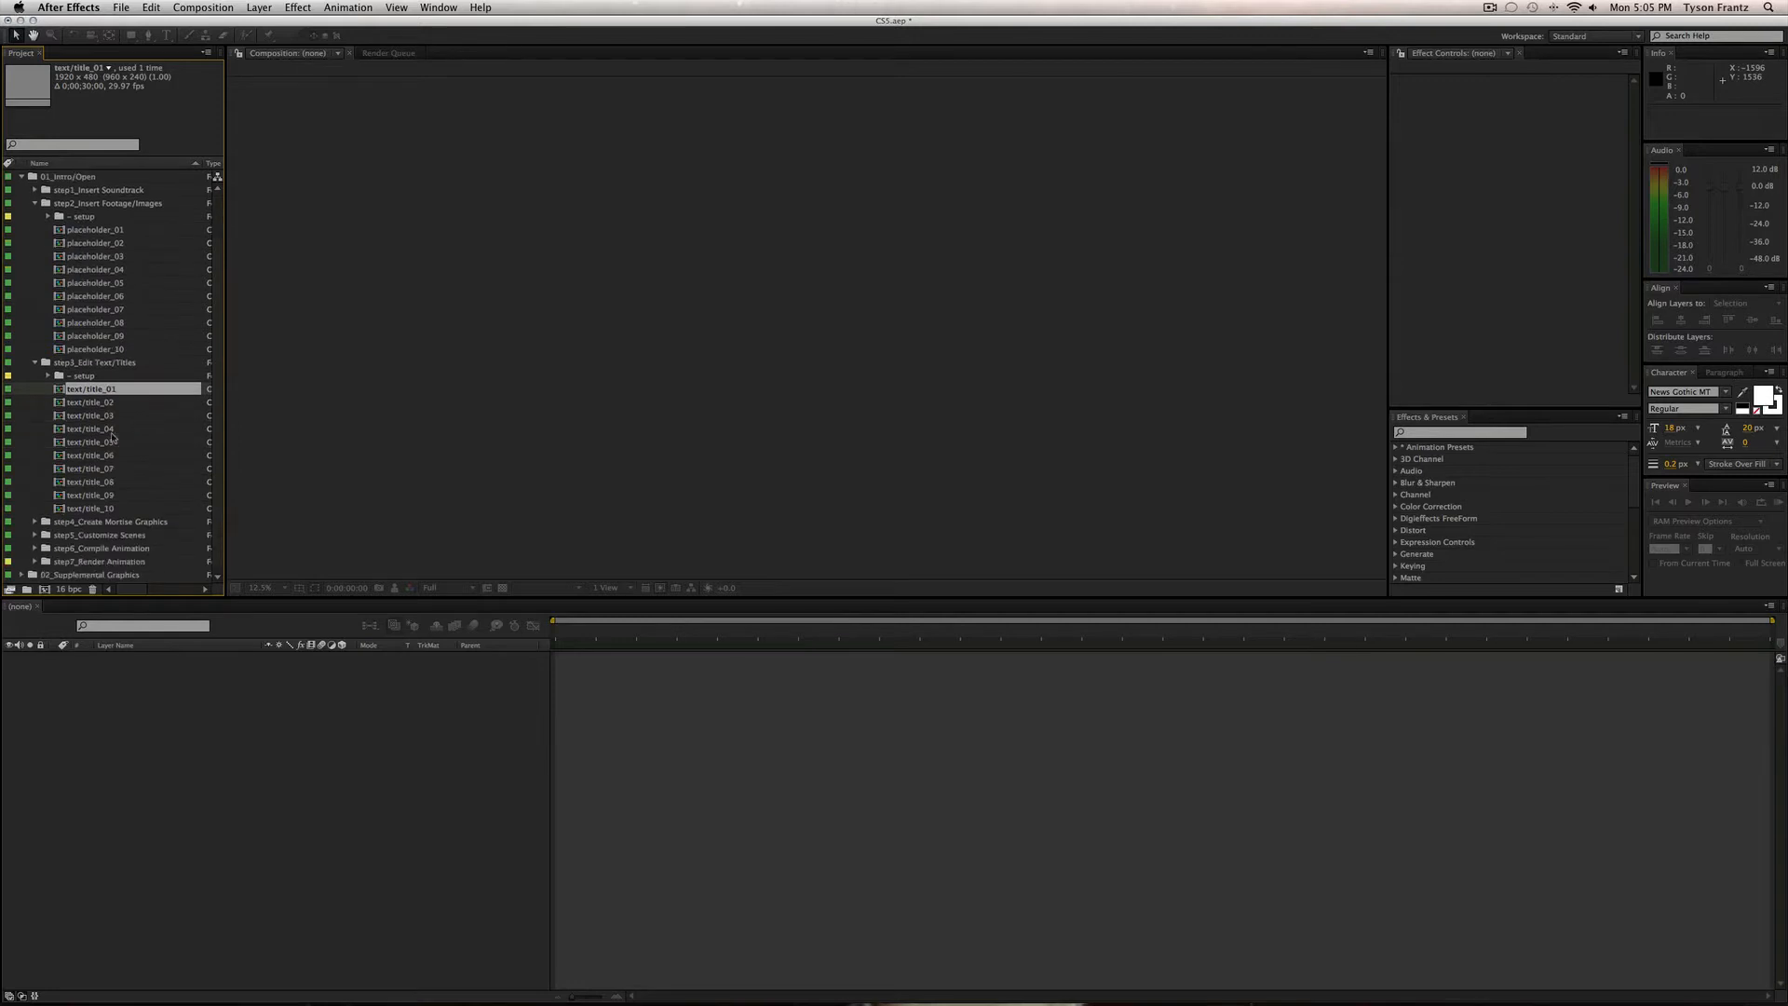
{"action": "left_click", "coordinate": [98, 232]}
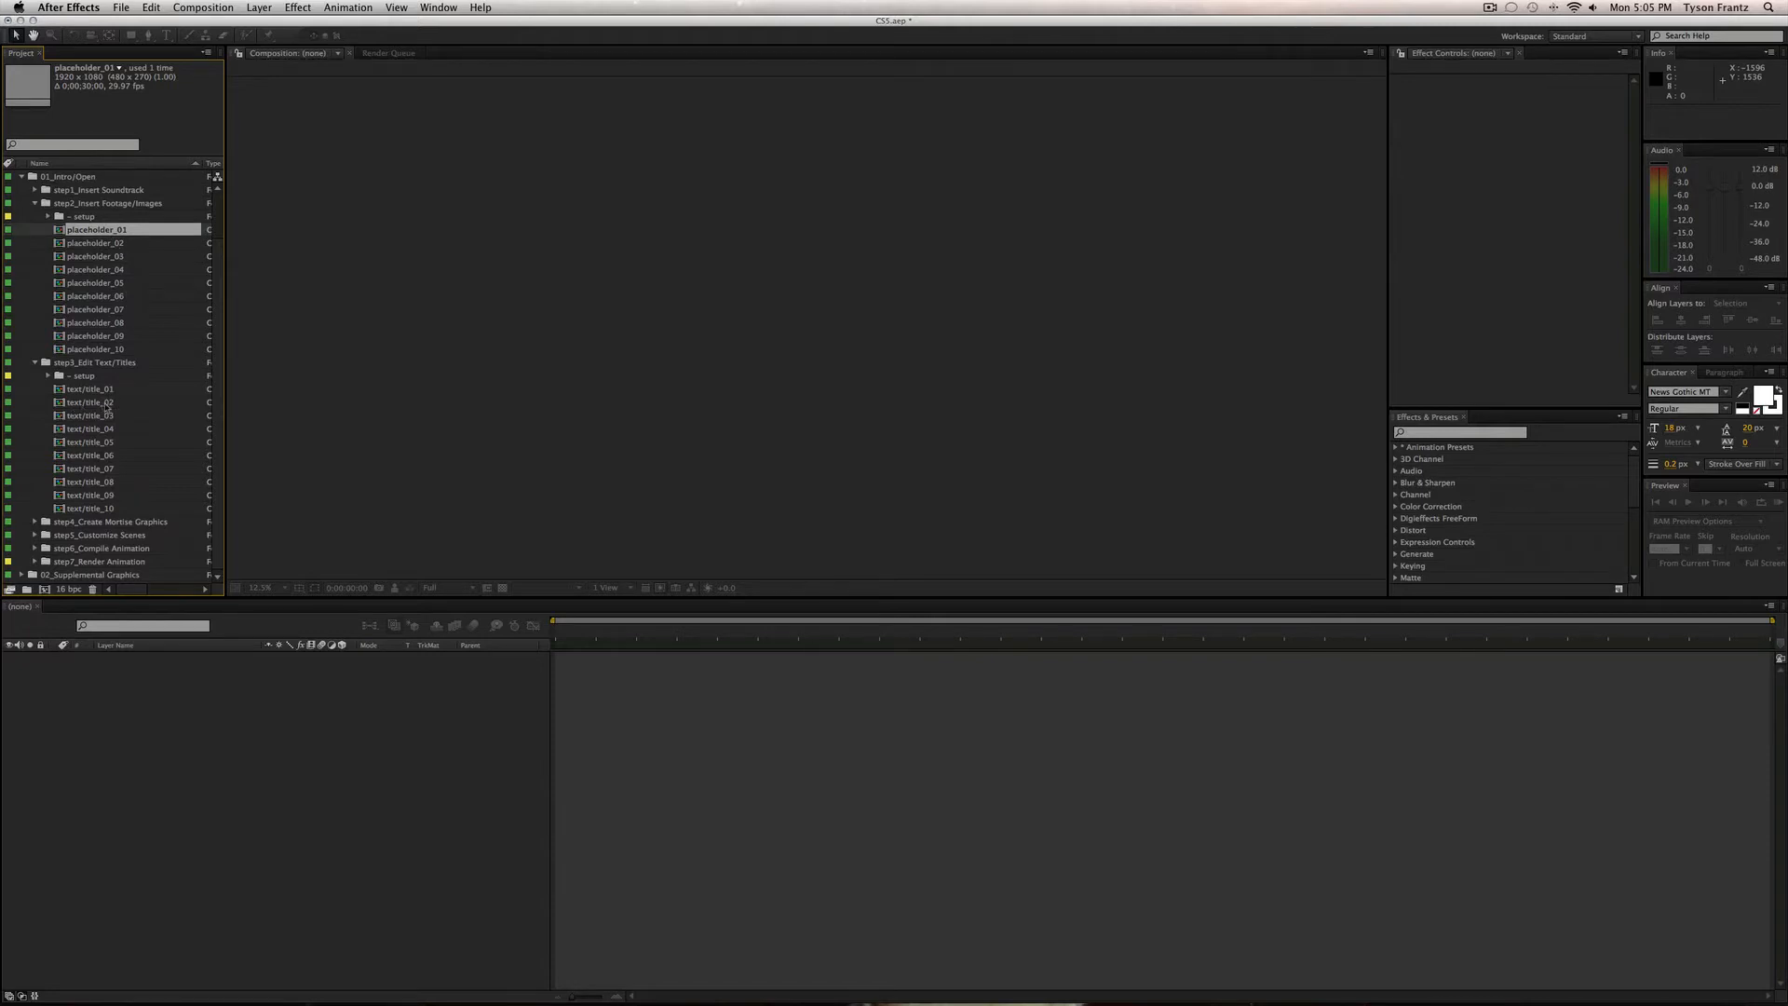
{"action": "left_click", "coordinate": [34, 203]}
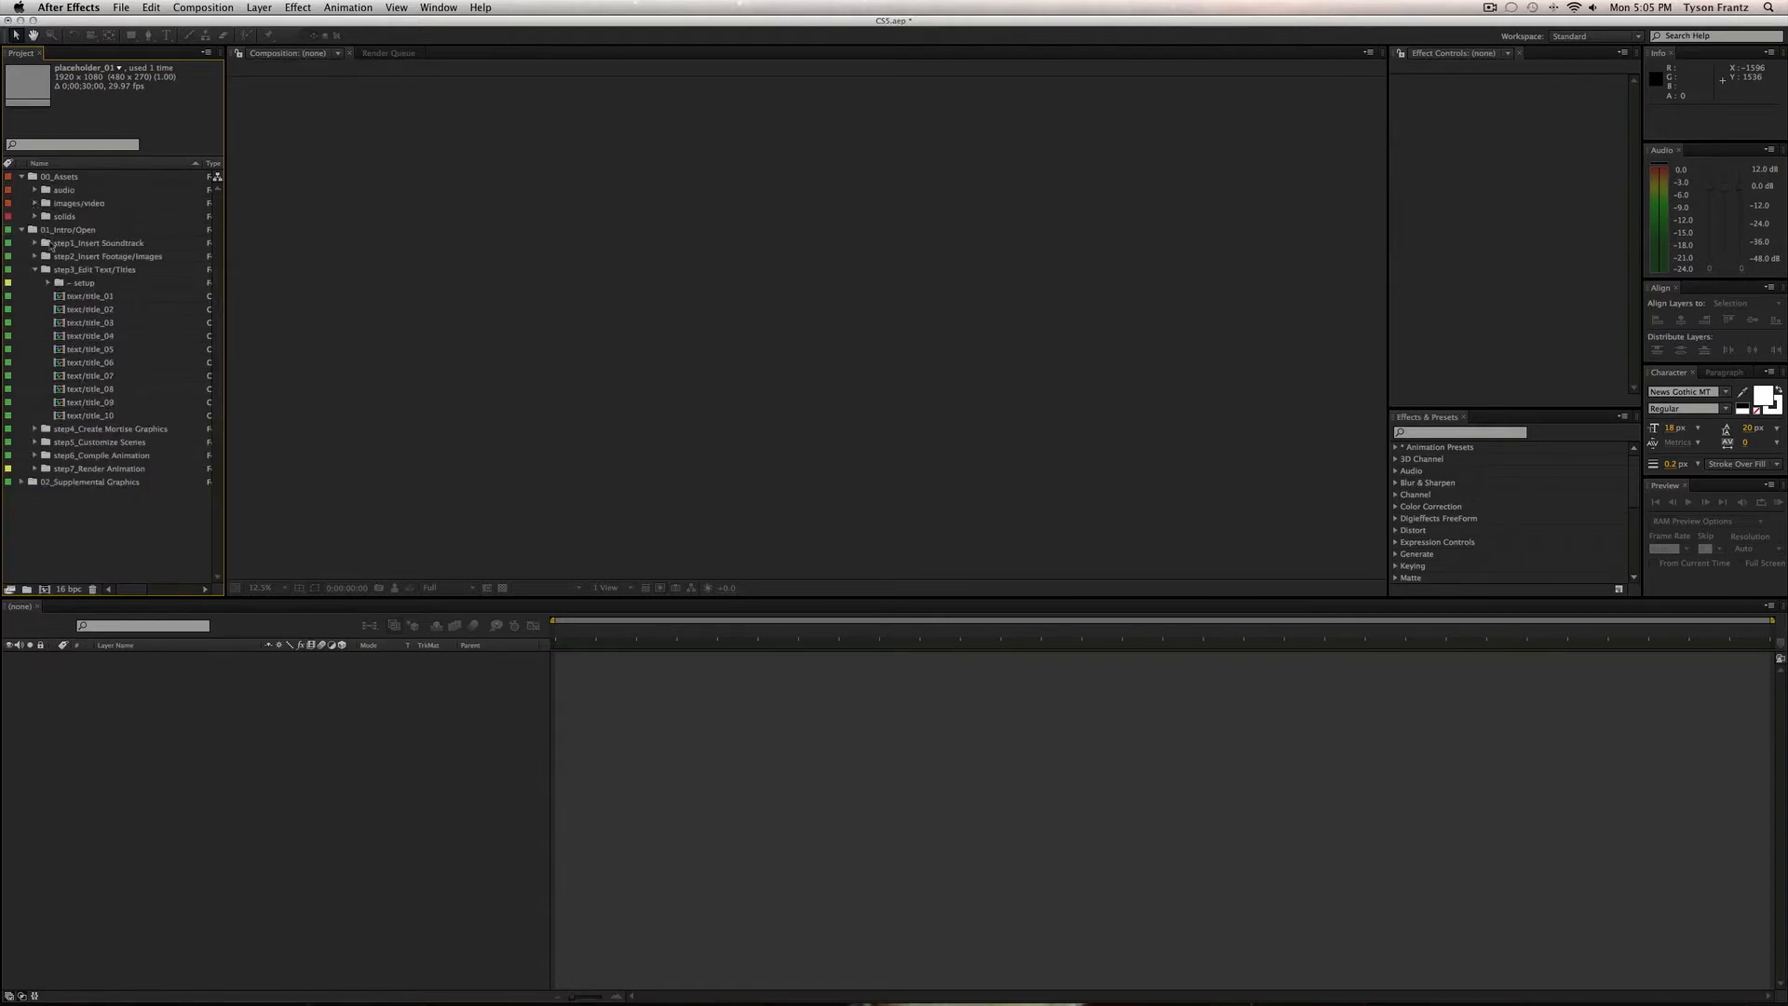
{"action": "left_click", "coordinate": [93, 296]}
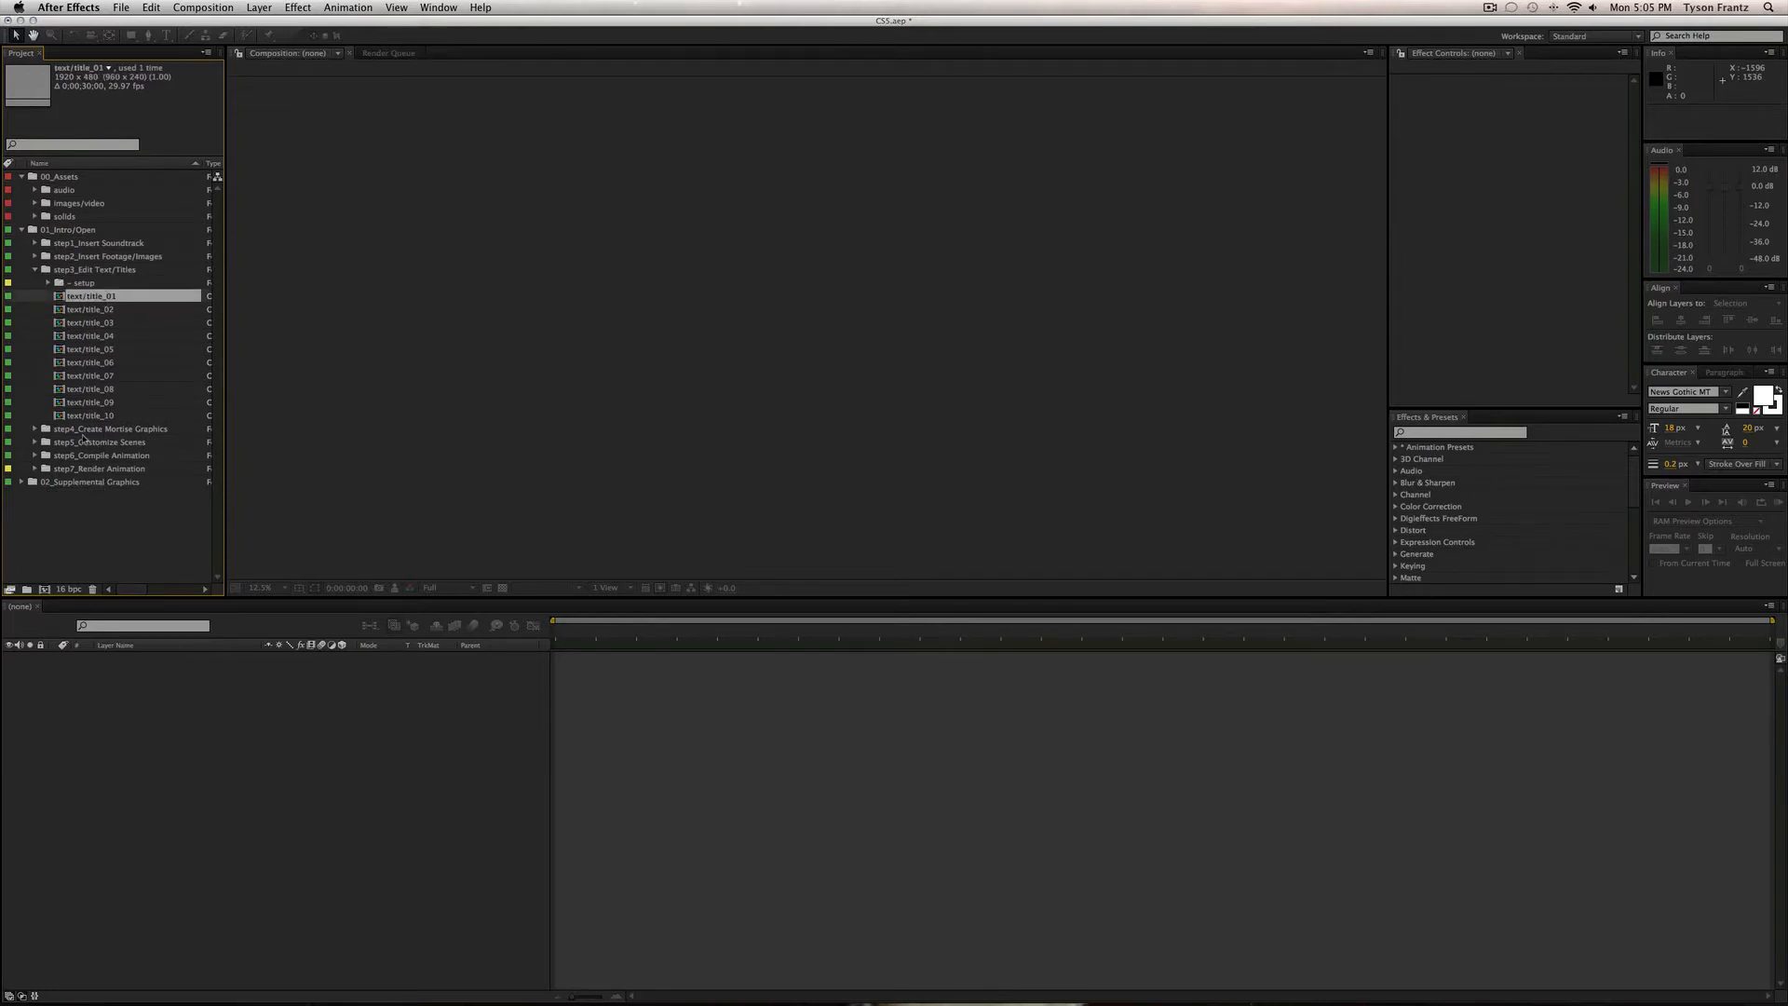
{"action": "left_click", "coordinate": [35, 256]}
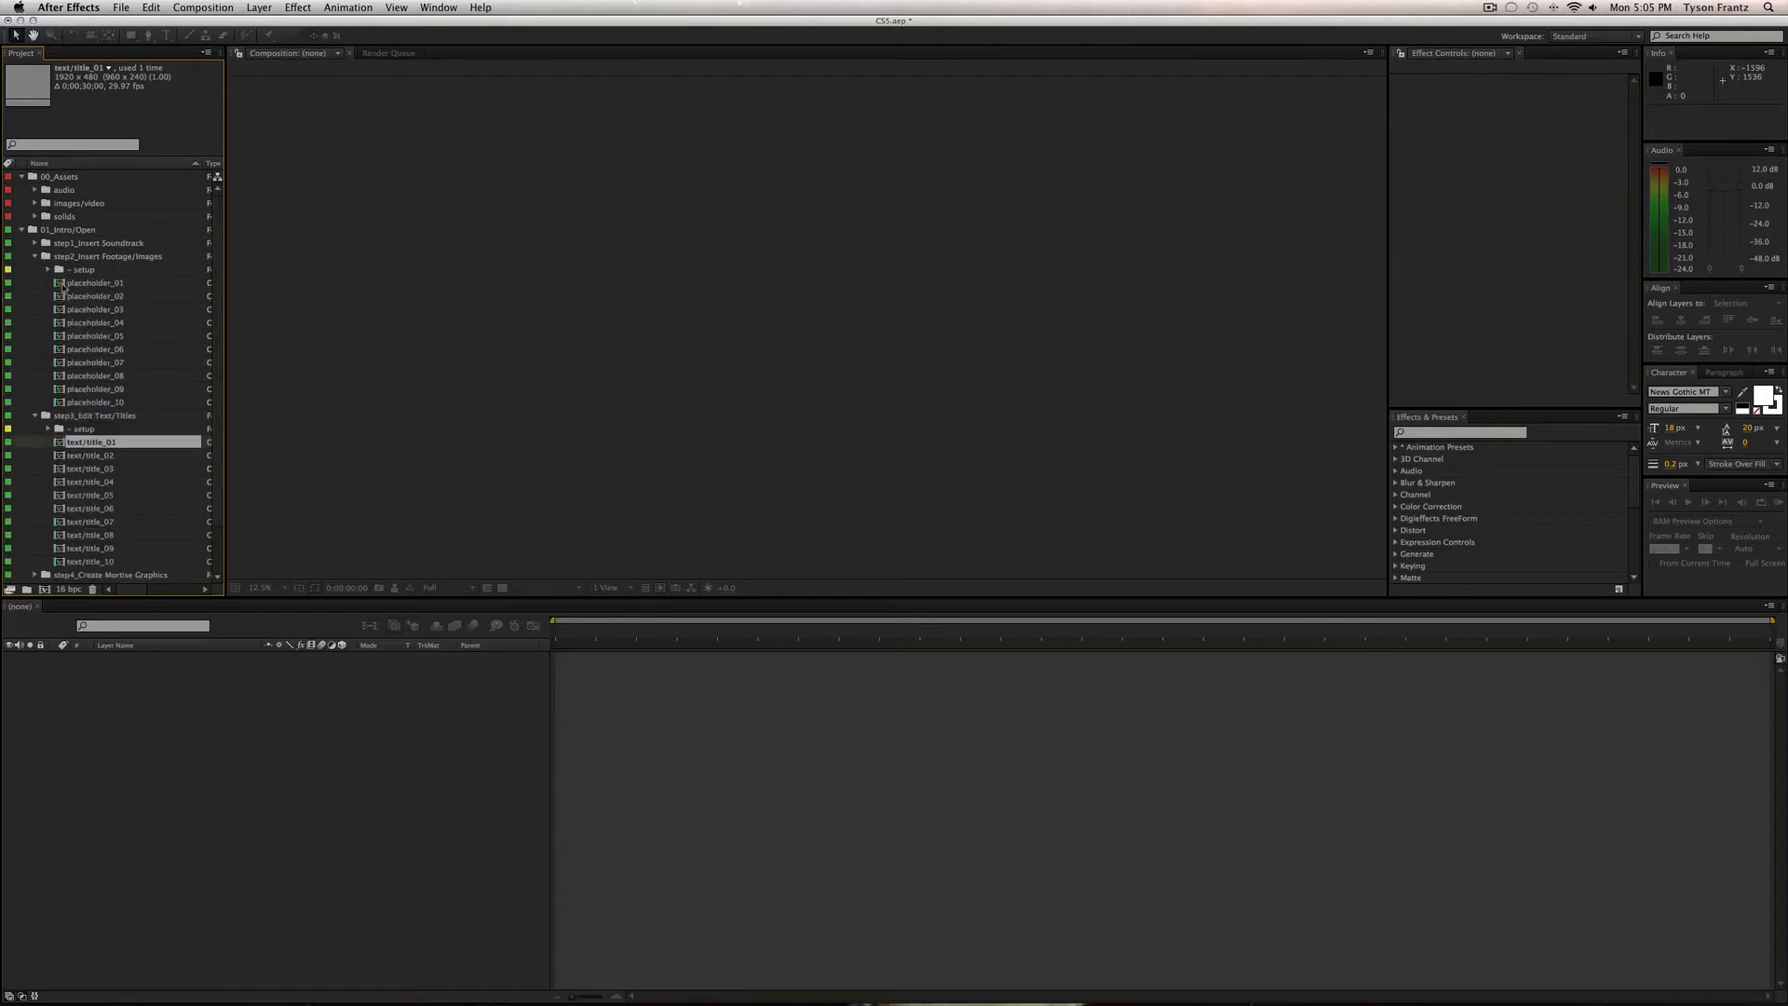
{"action": "left_click", "coordinate": [35, 256]}
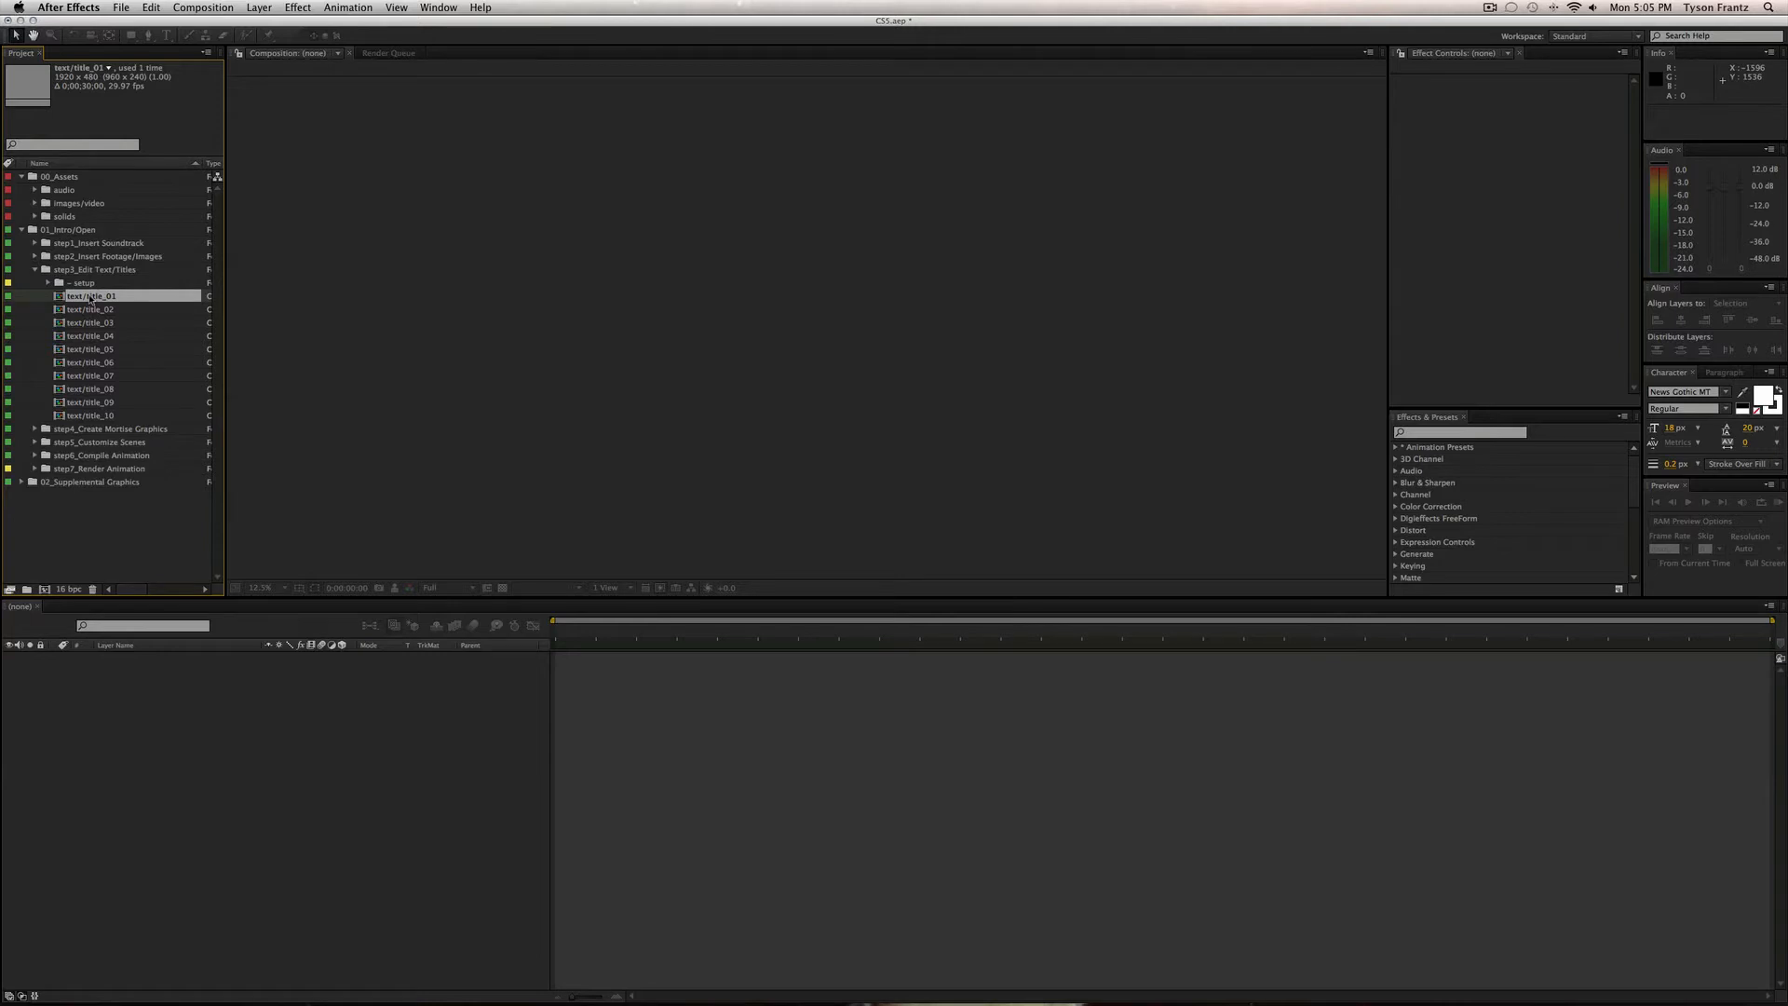
{"action": "double_click", "coordinate": [90, 296]}
Move to 0;00;01;21 with the transparency grid on and select the title layers.
{"action": "left_click_drag", "start_coordinate": [693, 630], "coordinate": [771, 648]}
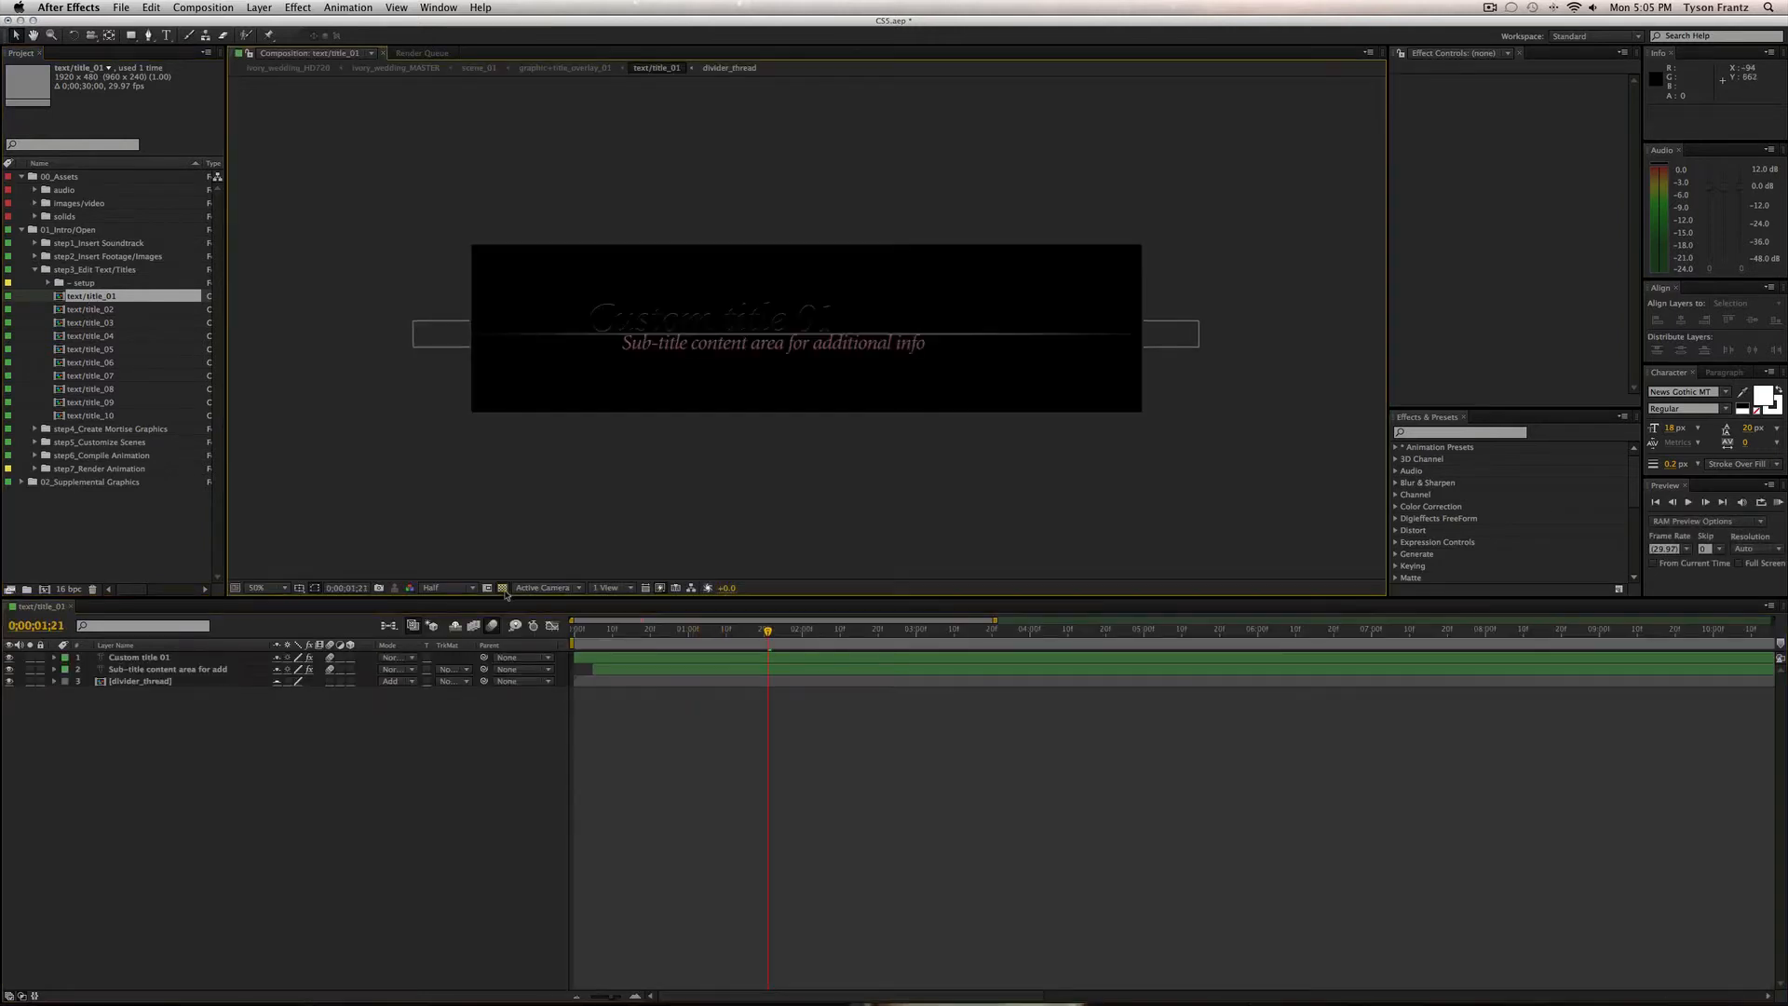
{"action": "left_click", "coordinate": [502, 587]}
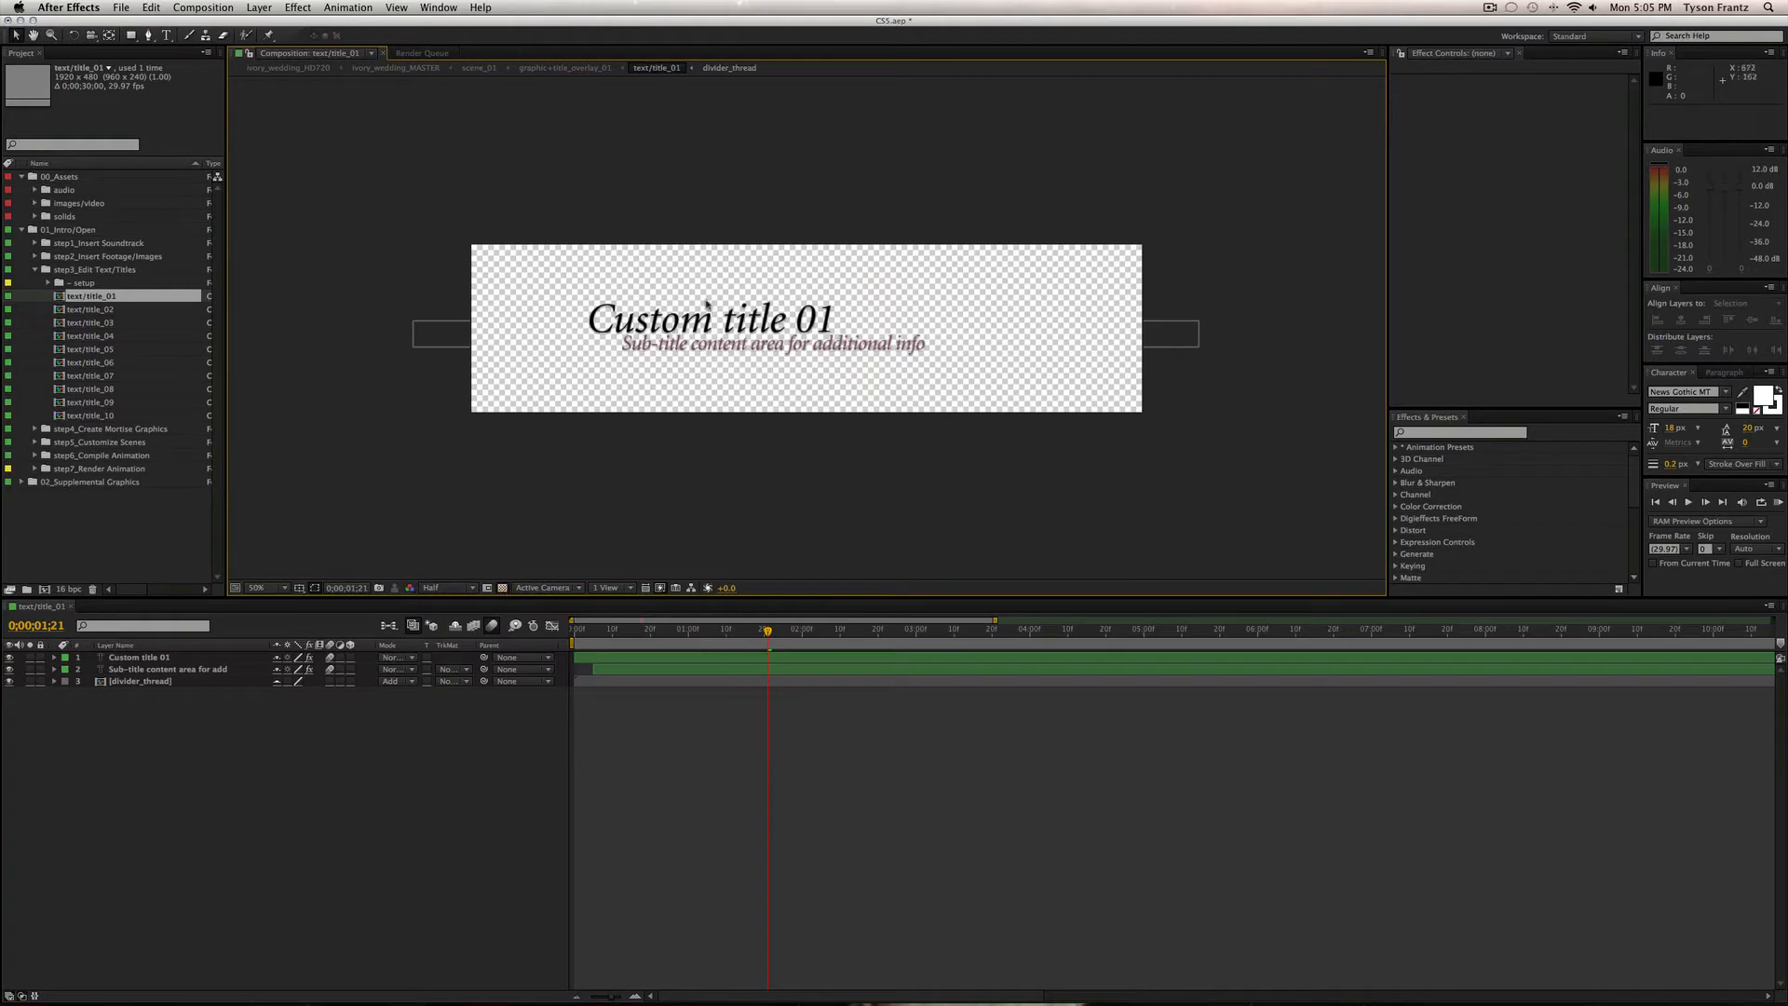
{"action": "left_click", "coordinate": [138, 658]}
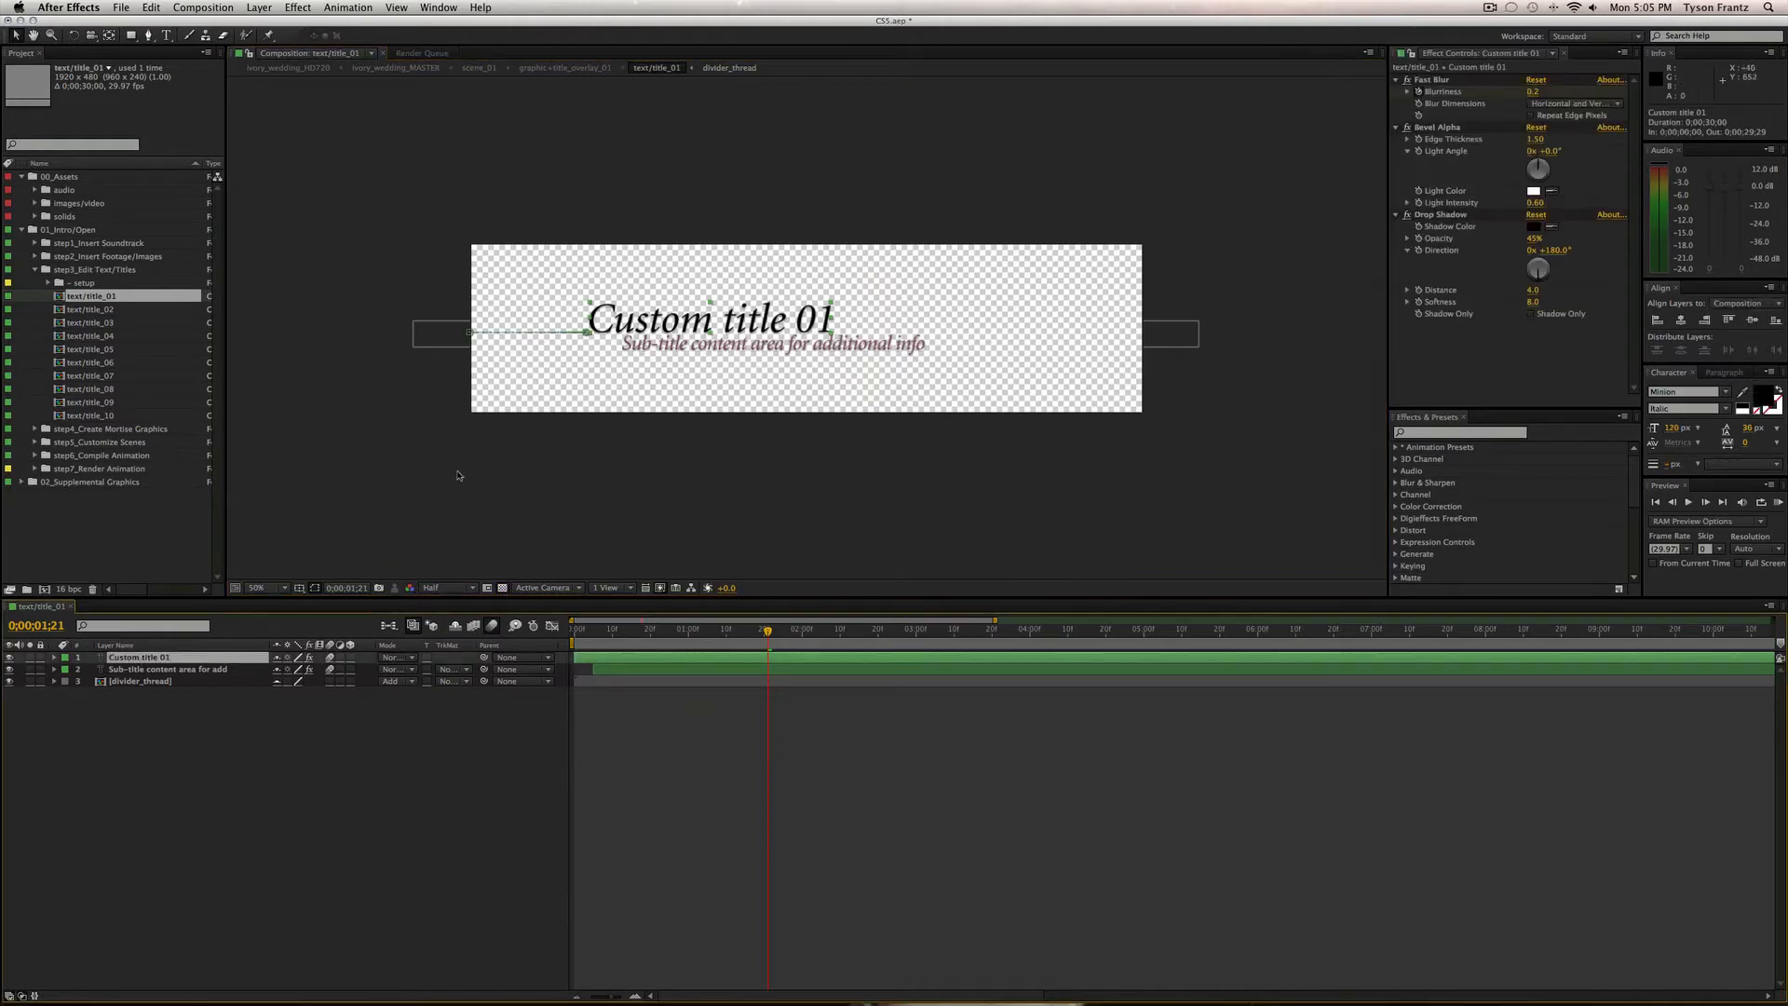
{"action": "left_click", "coordinate": [230, 671]}
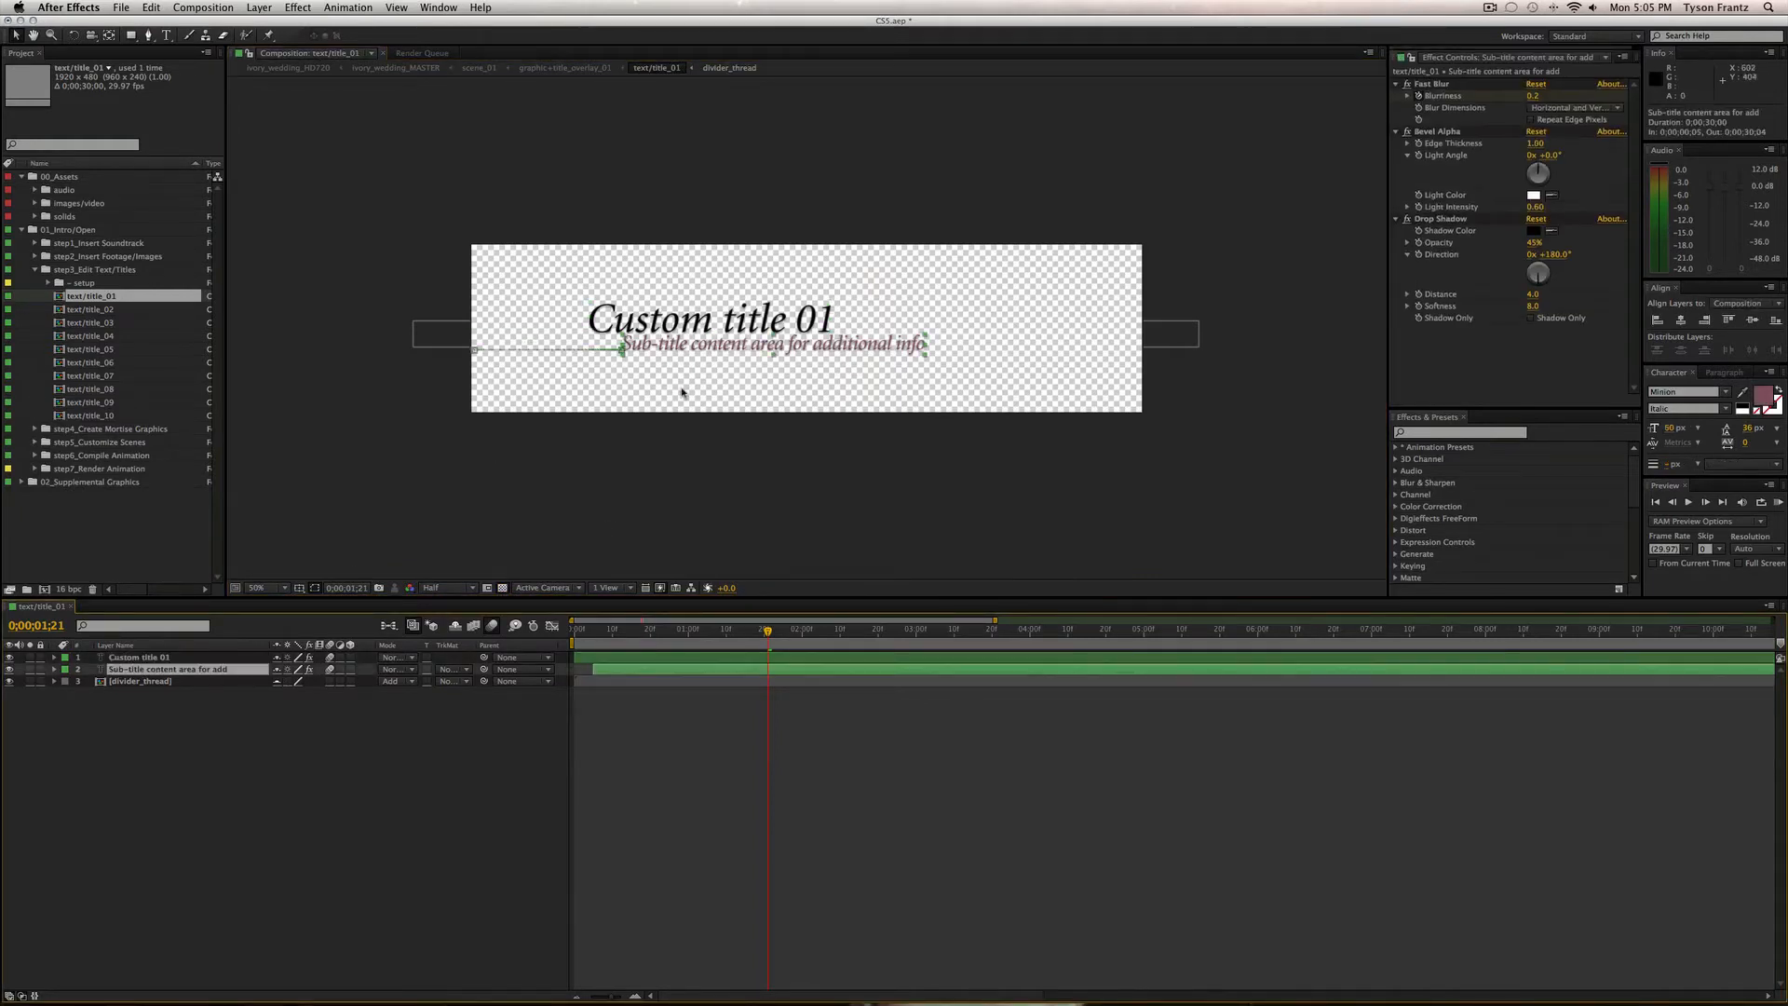
Inspect the sub-title's Fast Blur, Bevel Alpha and Drop Shadow effects, then switch to the Type tool.
{"action": "scroll", "coordinate": [523, 635], "scroll_direction": "right", "scroll_amount": 4}
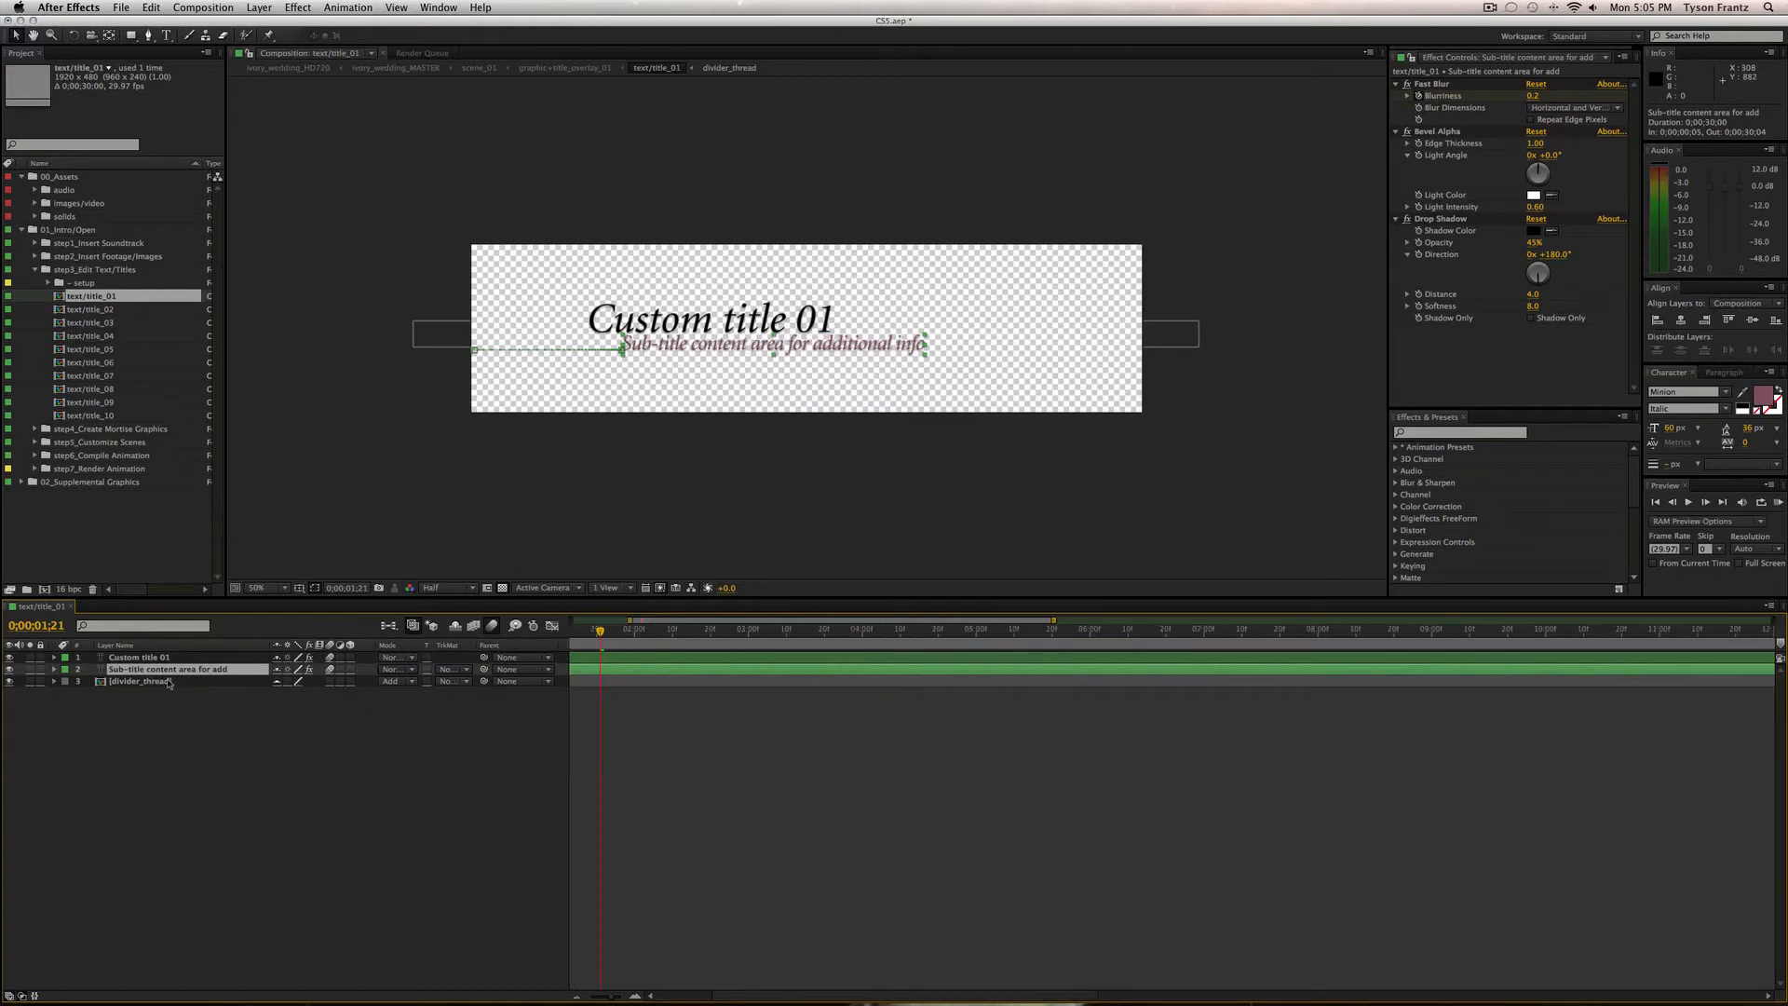
{"action": "scroll", "coordinate": [744, 368], "scroll_direction": "down", "scroll_amount": 3}
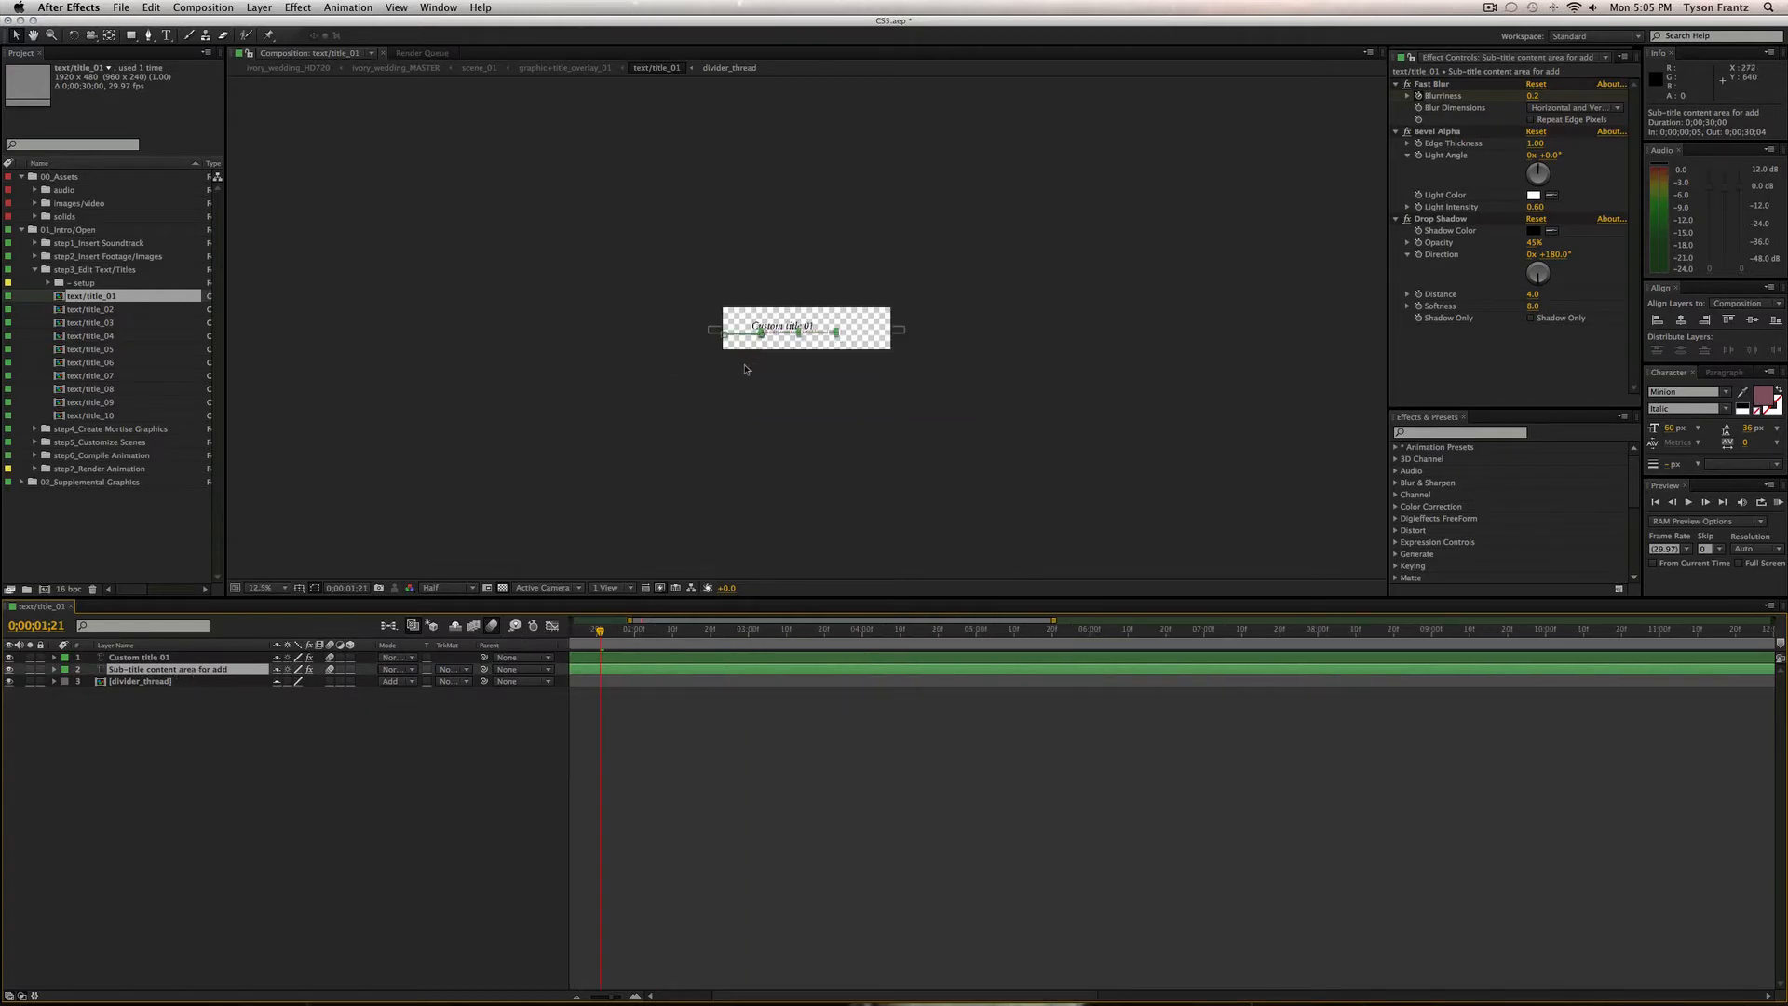
{"action": "scroll", "coordinate": [744, 368], "scroll_direction": "up", "scroll_amount": 3}
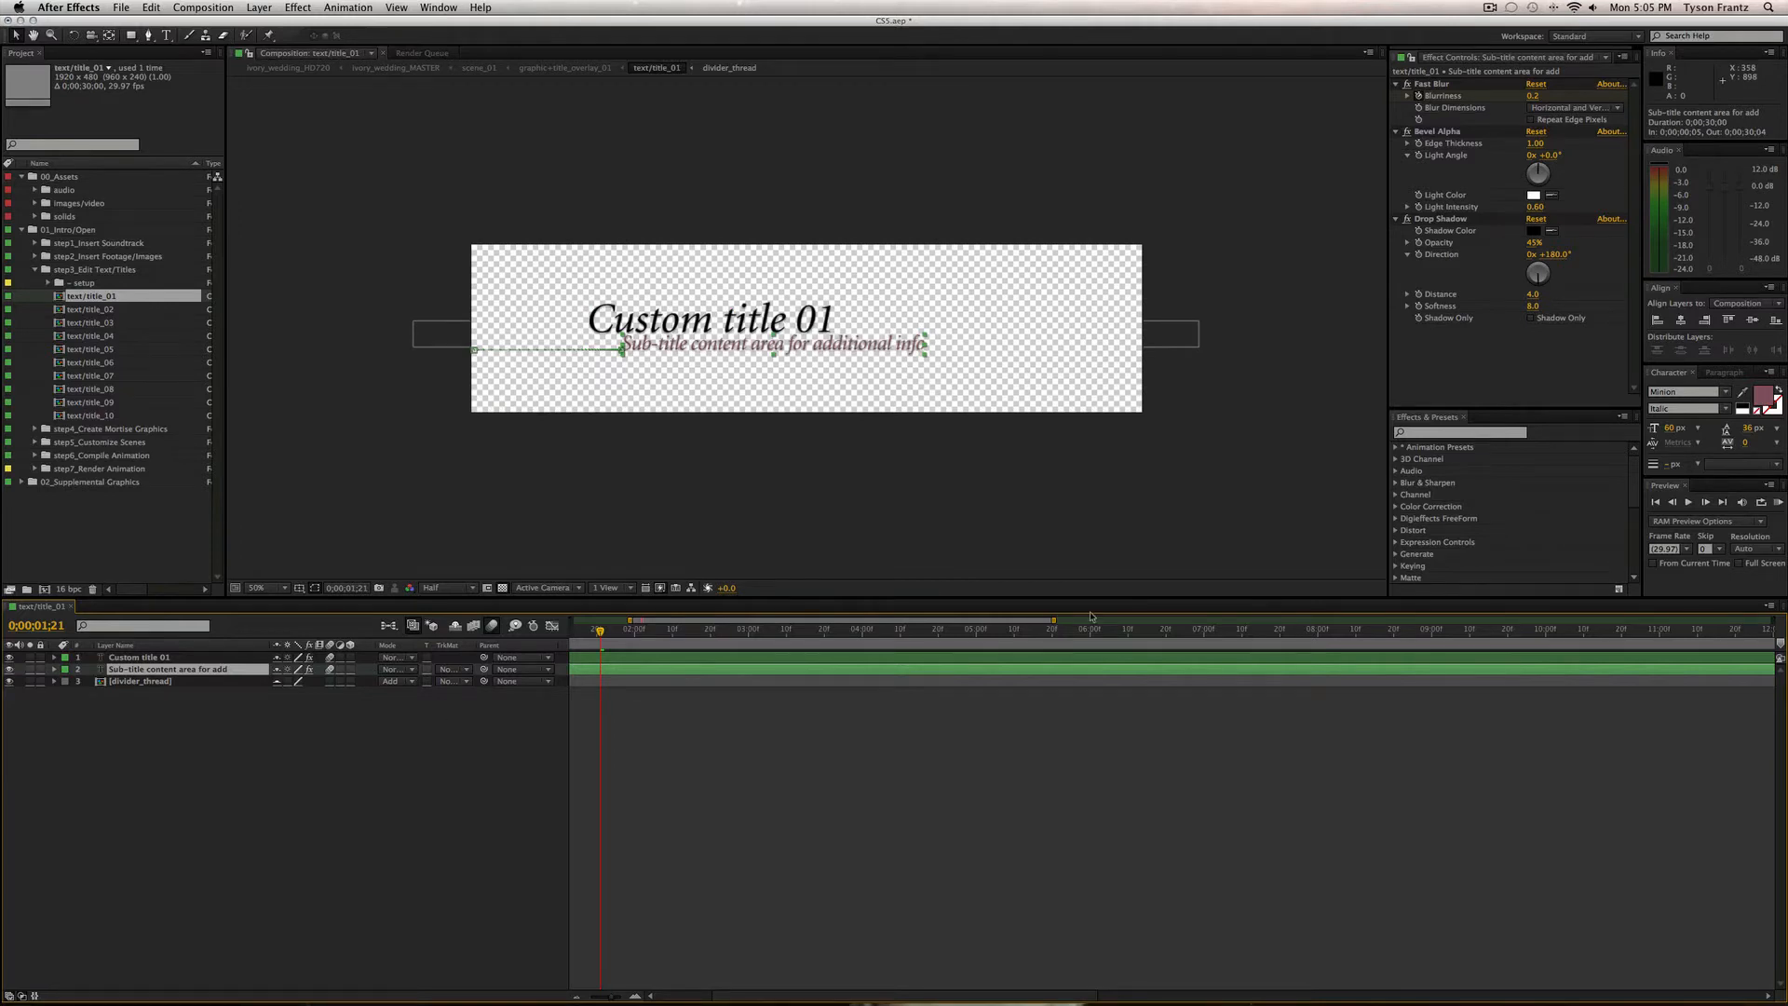
{"action": "left_click", "coordinate": [788, 771]}
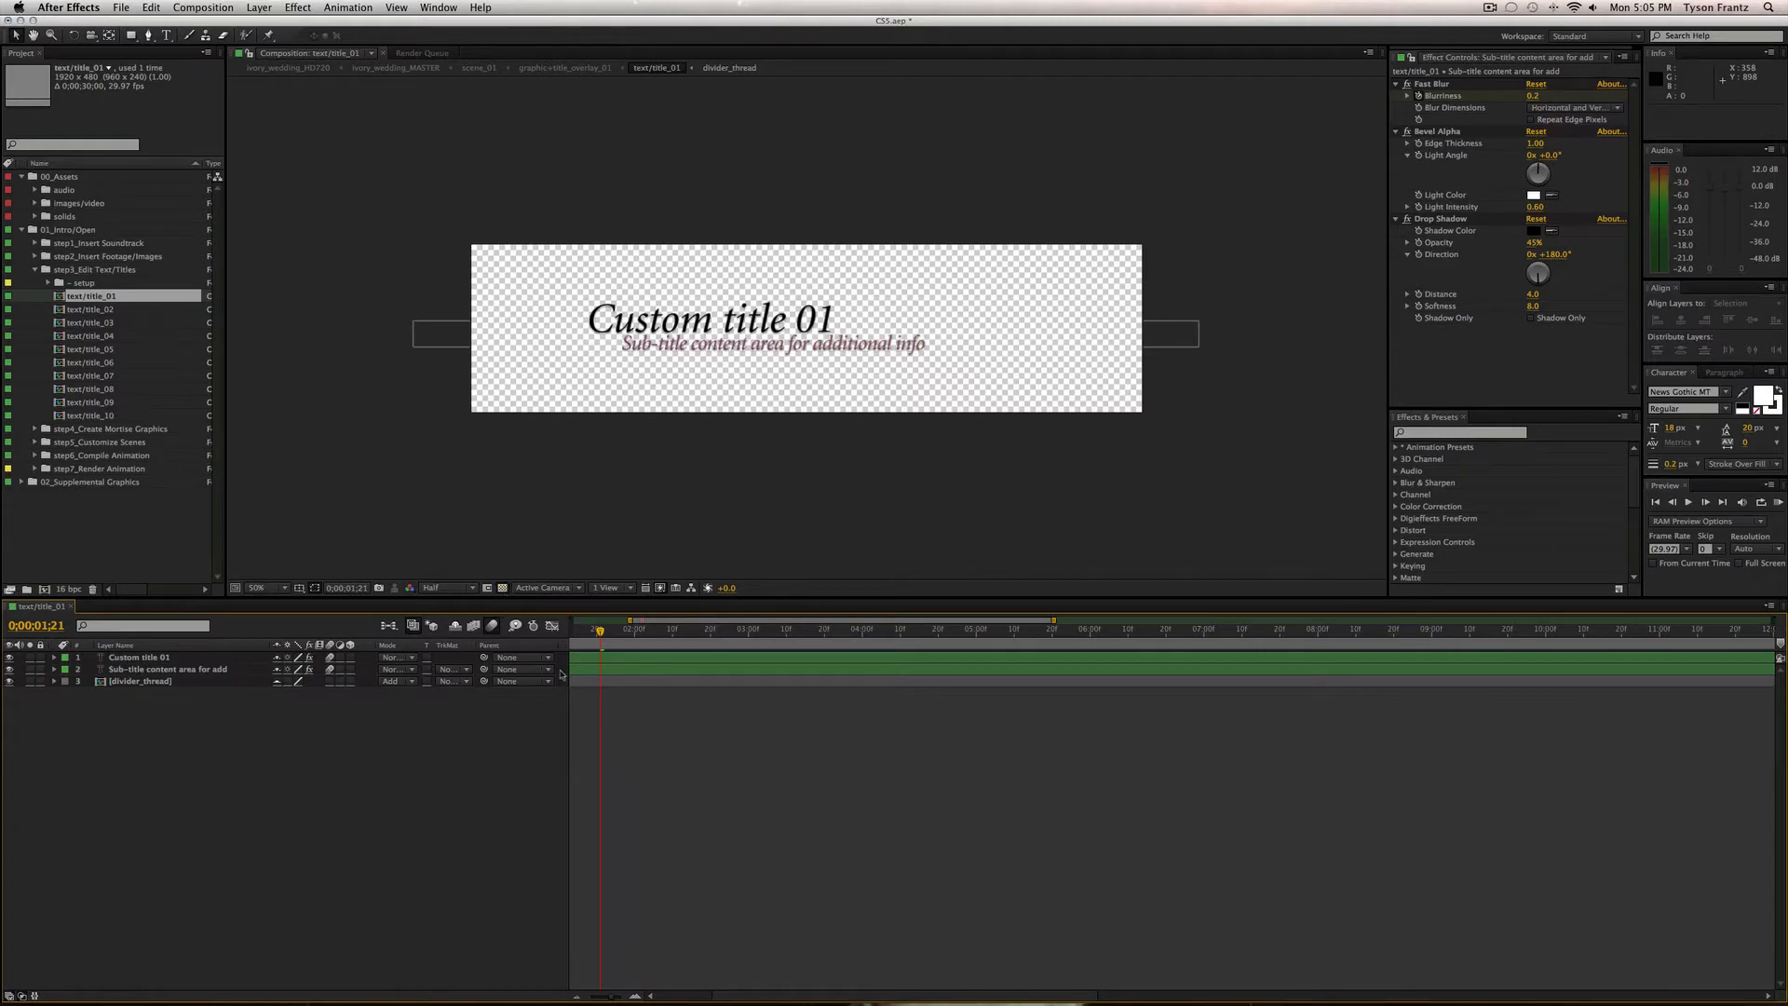
{"action": "scroll", "coordinate": [675, 735], "scroll_direction": "left", "scroll_amount": 5}
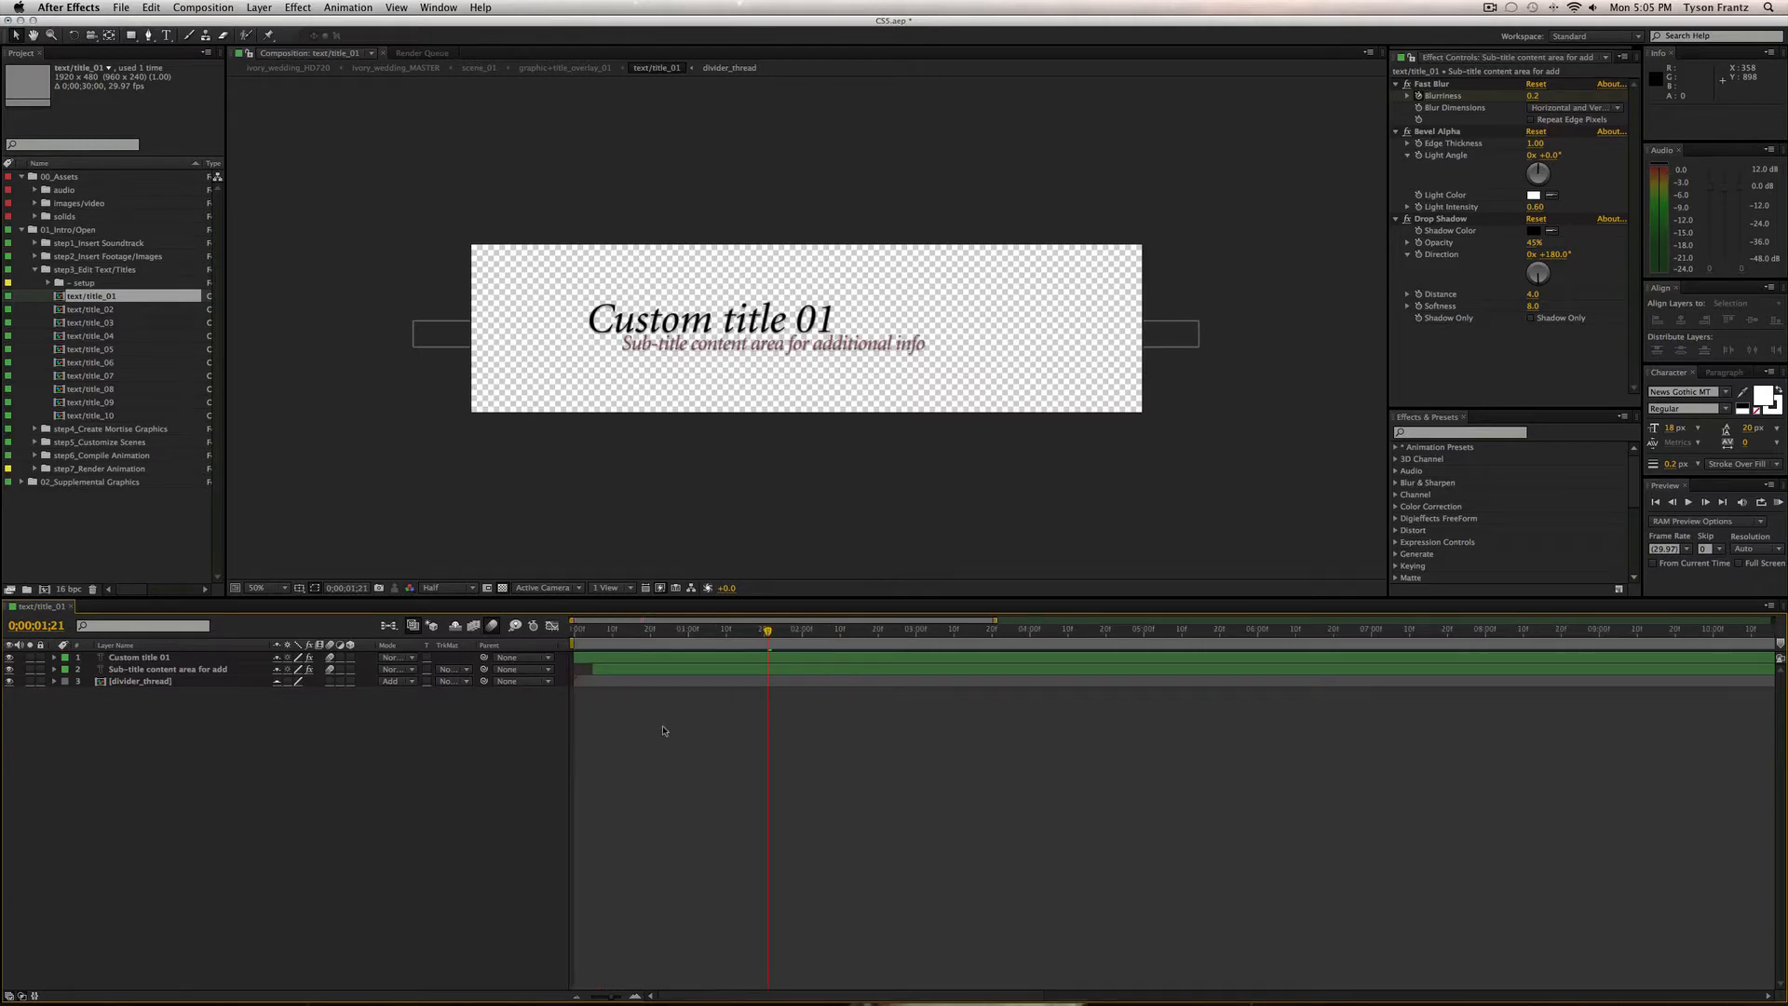
{"action": "key", "text": "super+t"}
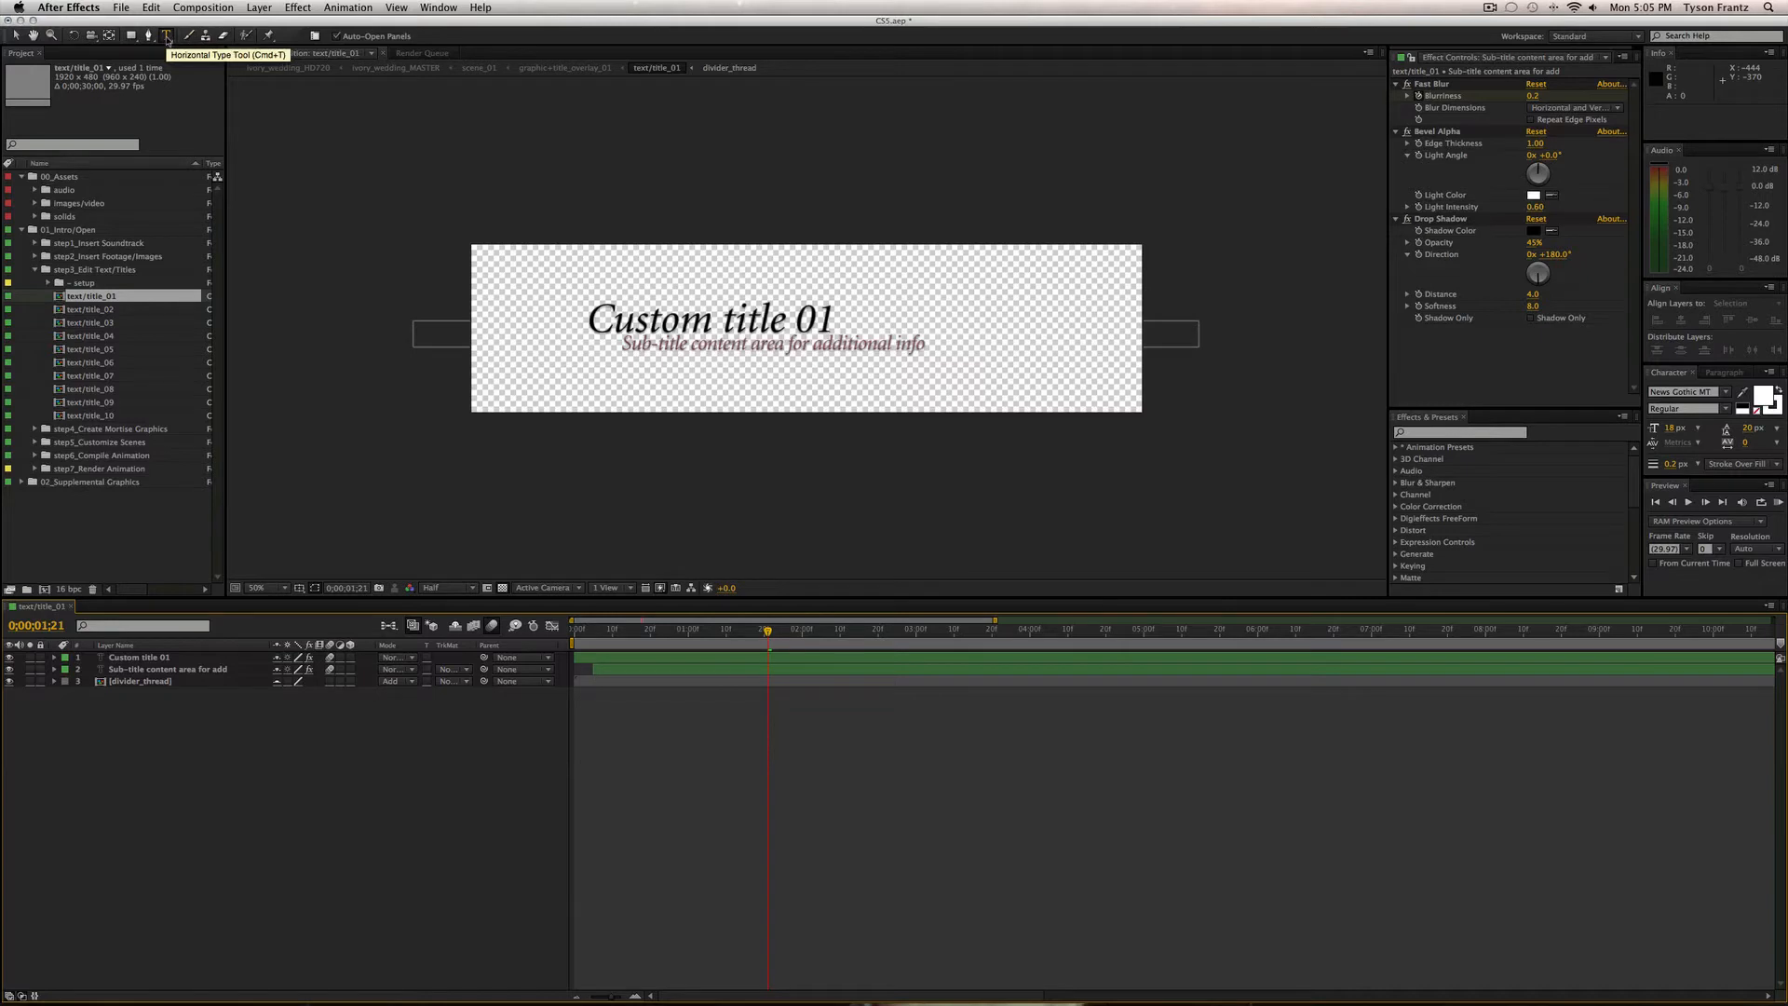
Replace the 'Custom title 01' title text with the person's full name.
{"action": "left_click_drag", "start_coordinate": [586, 320], "coordinate": [834, 322]}
{"action": "type", "text": "New title"}
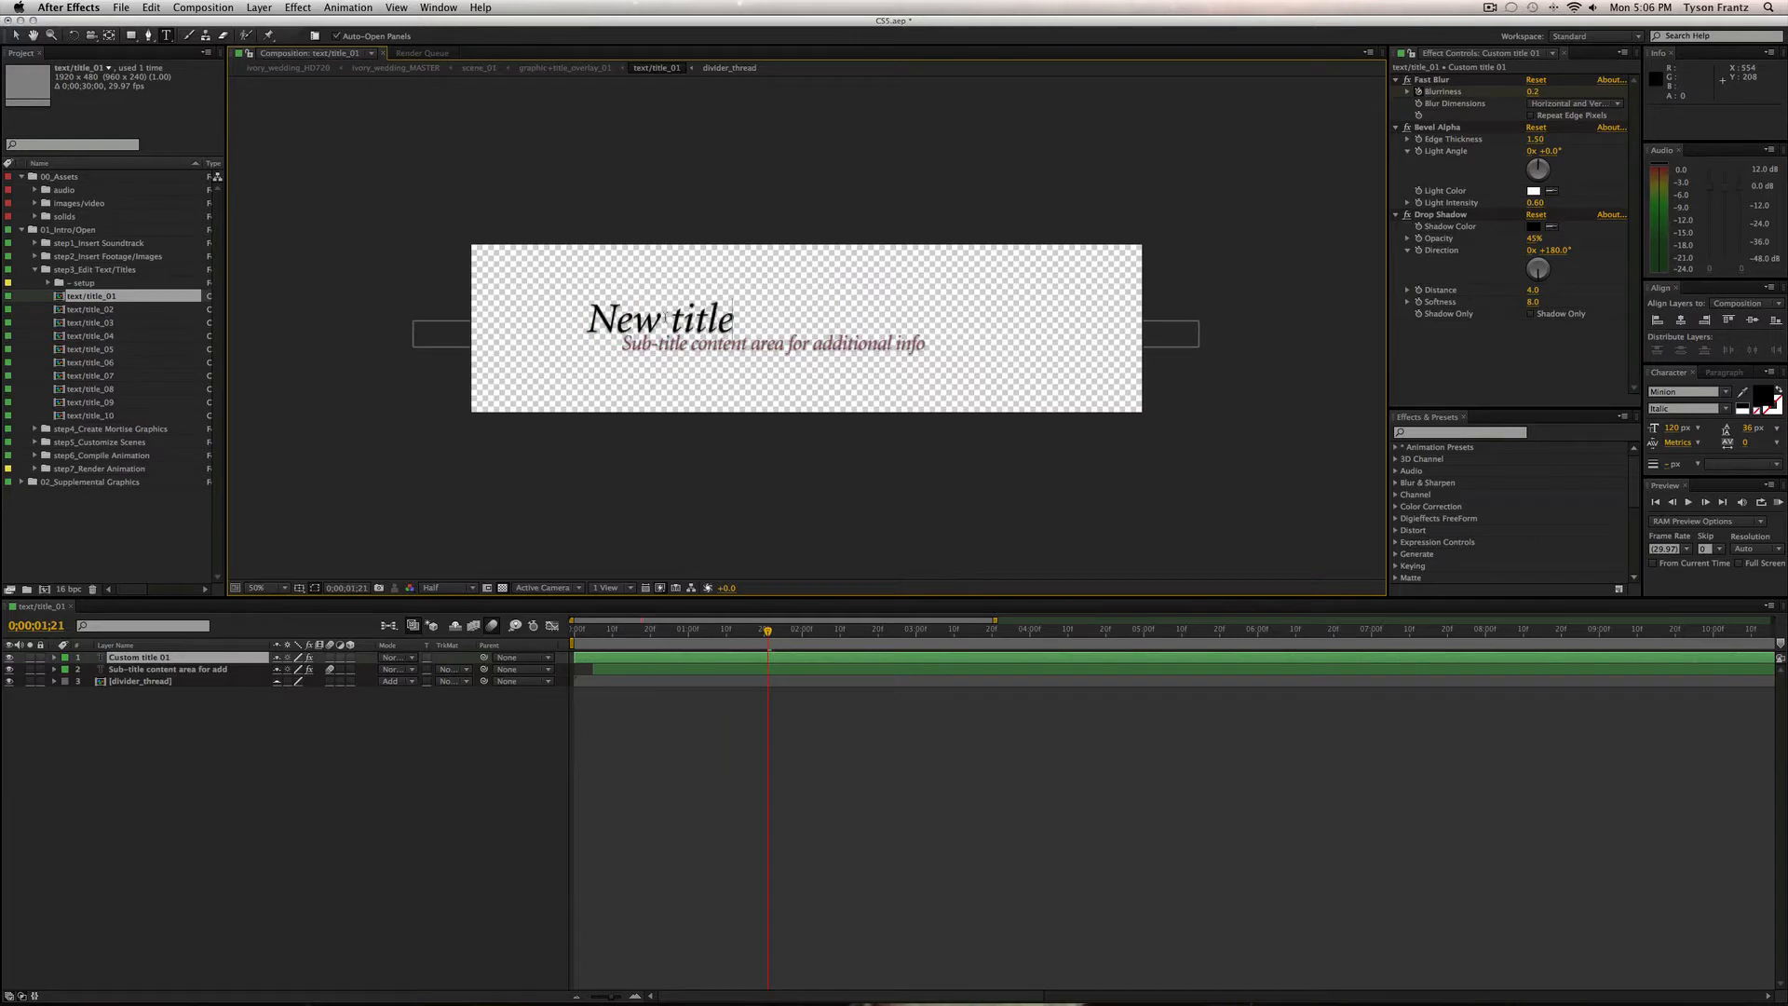
{"action": "triple_click", "coordinate": [665, 318]}
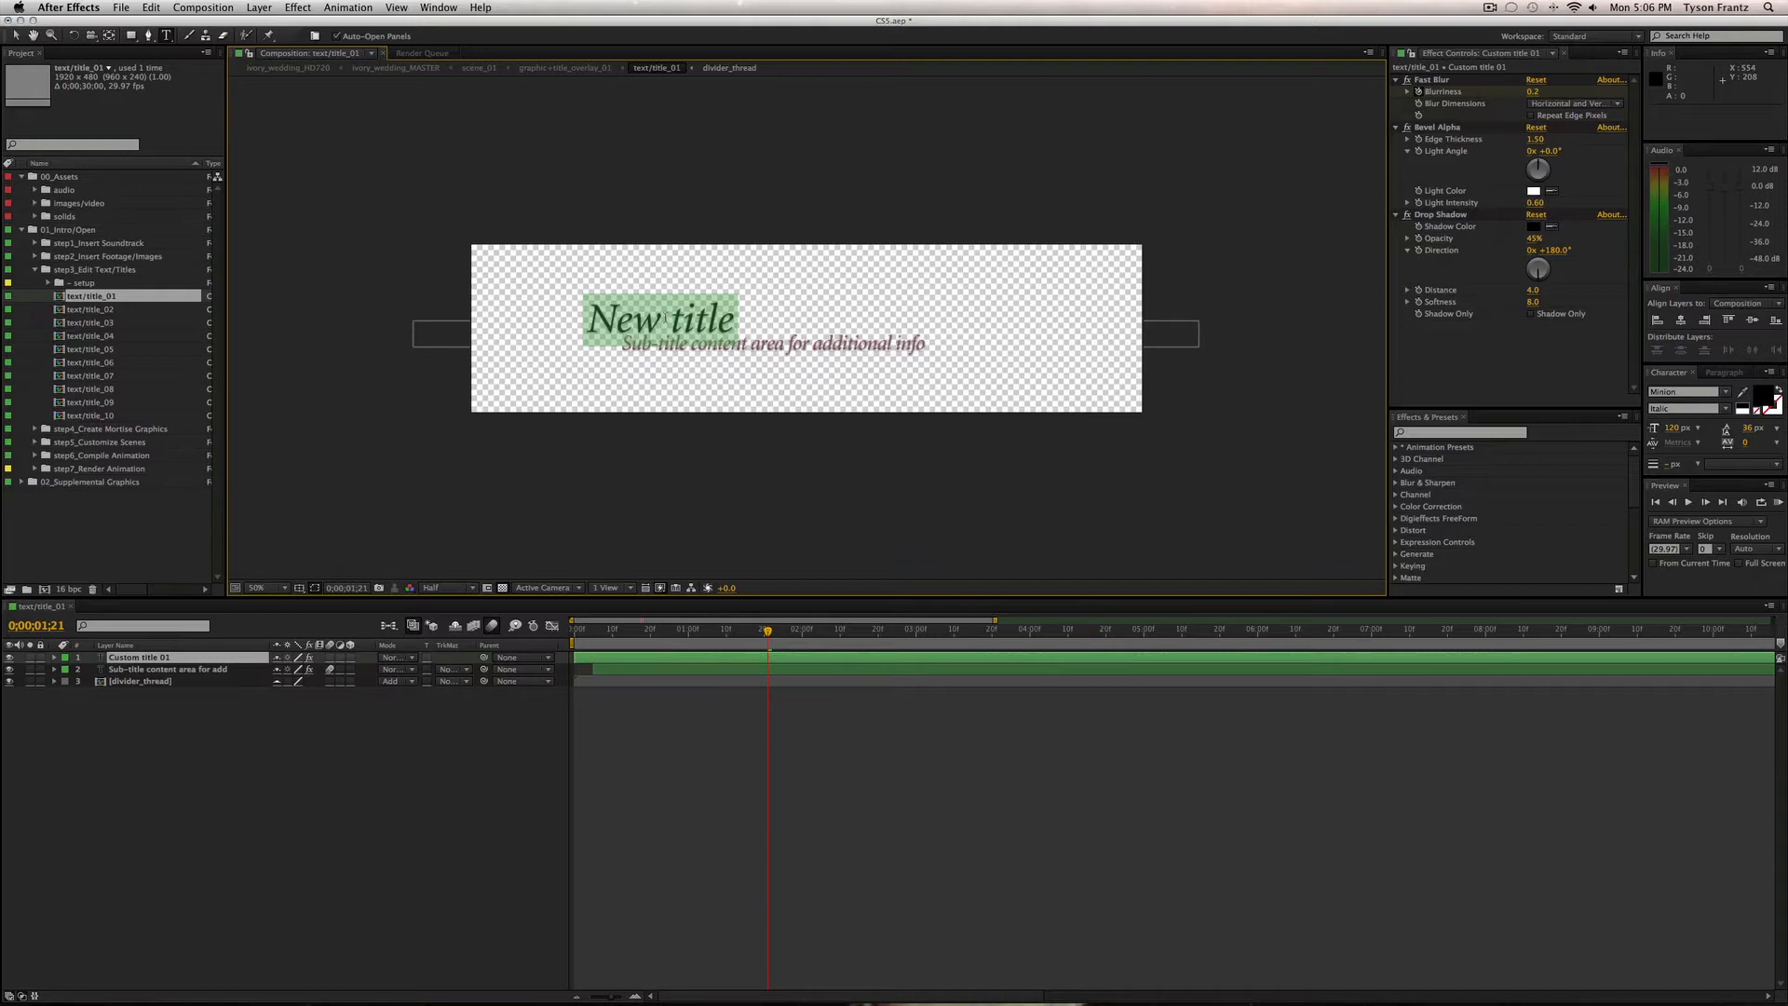
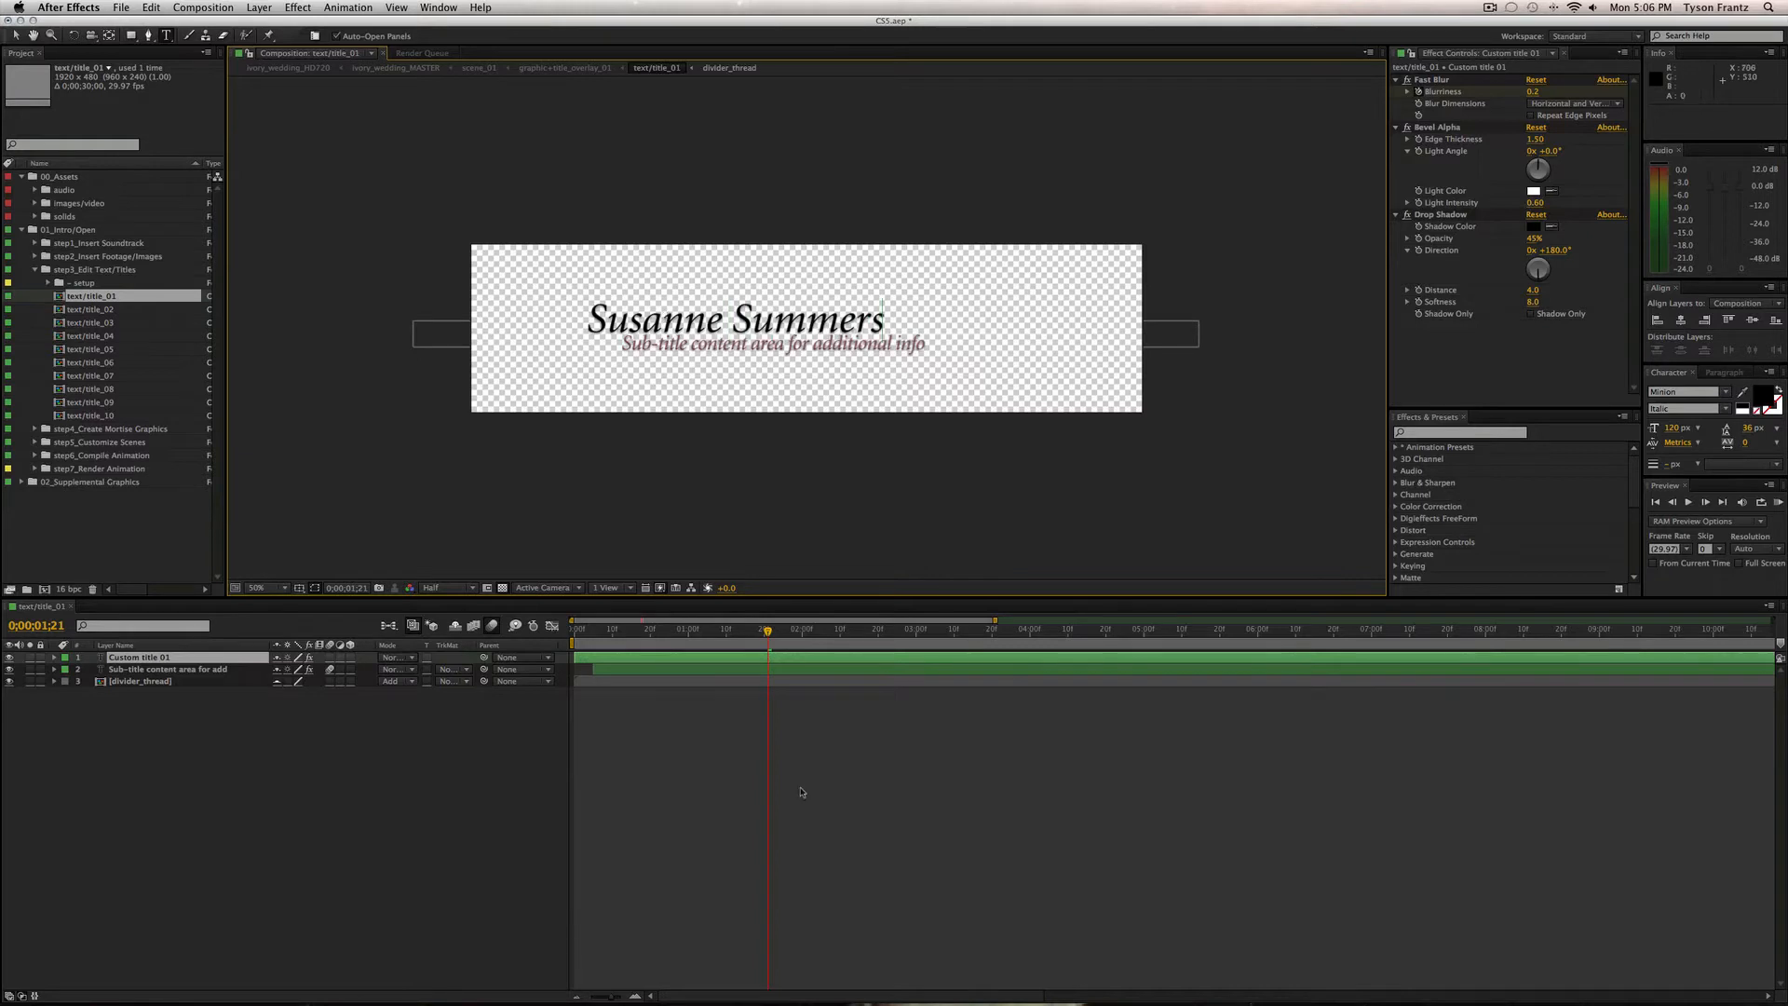
{"action": "left_click", "coordinate": [798, 790]}
Retype the sub-title as 'Maid of Honor', correcting the typo.
{"action": "double_click", "coordinate": [862, 350]}
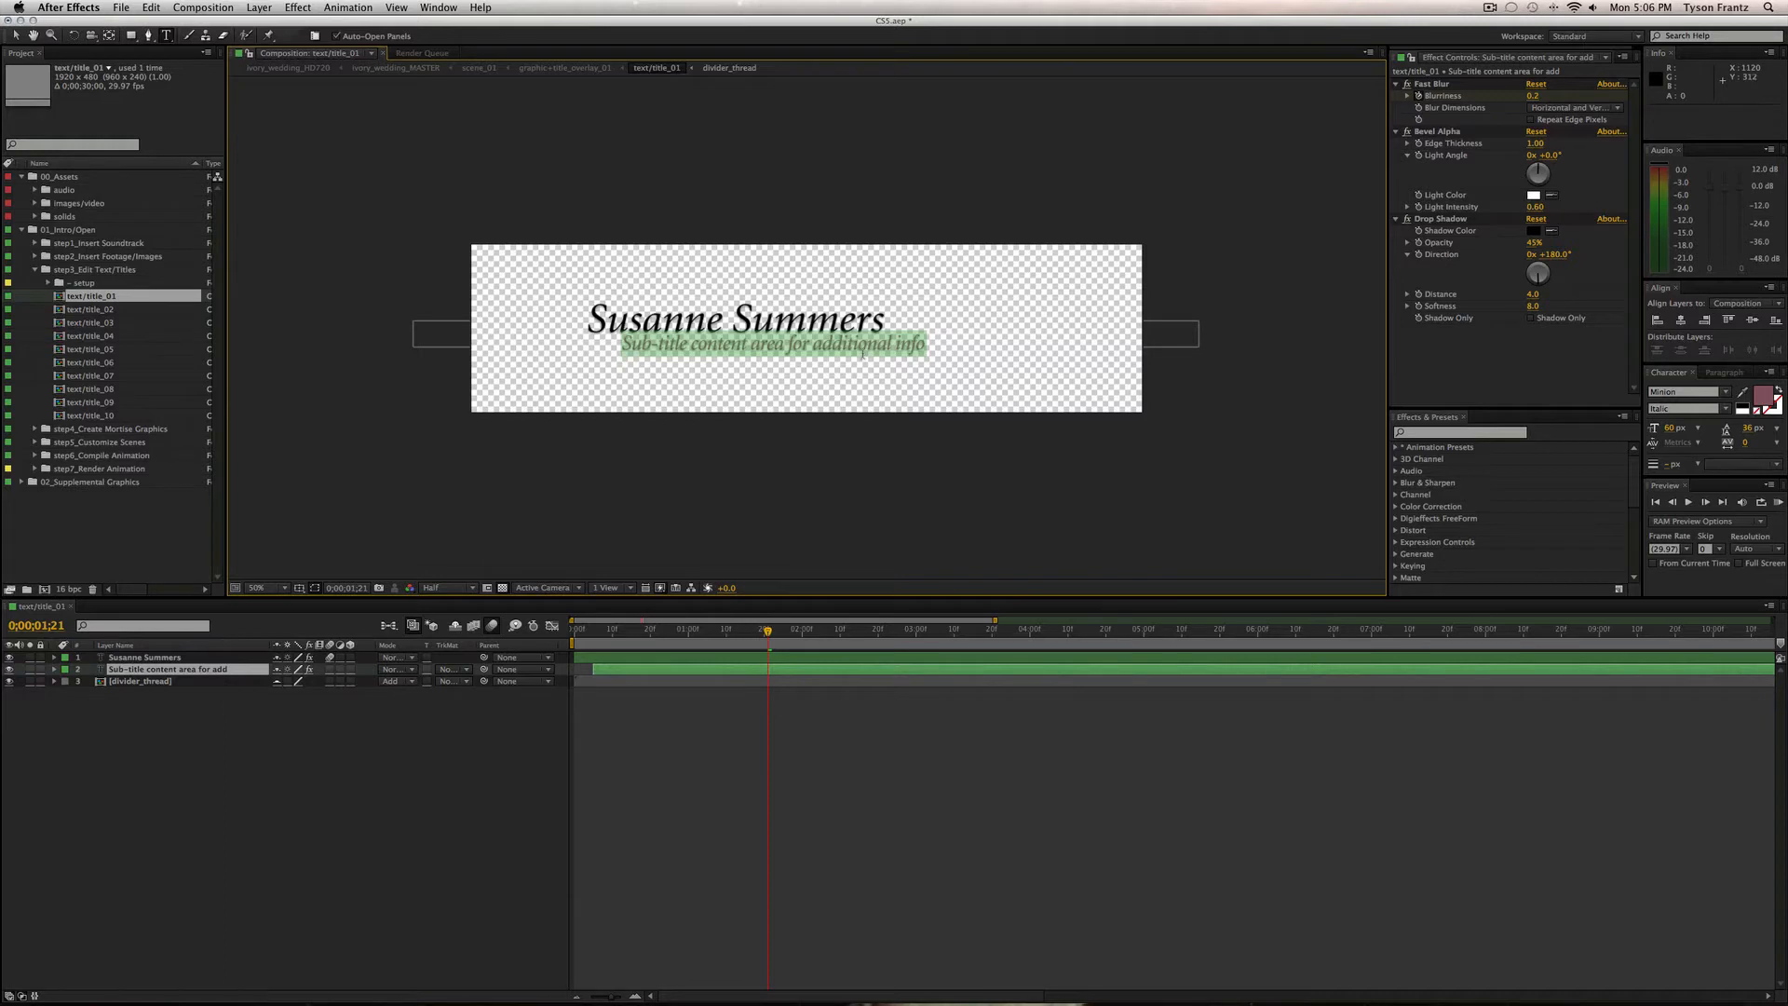
{"action": "type", "text": "Maid"}
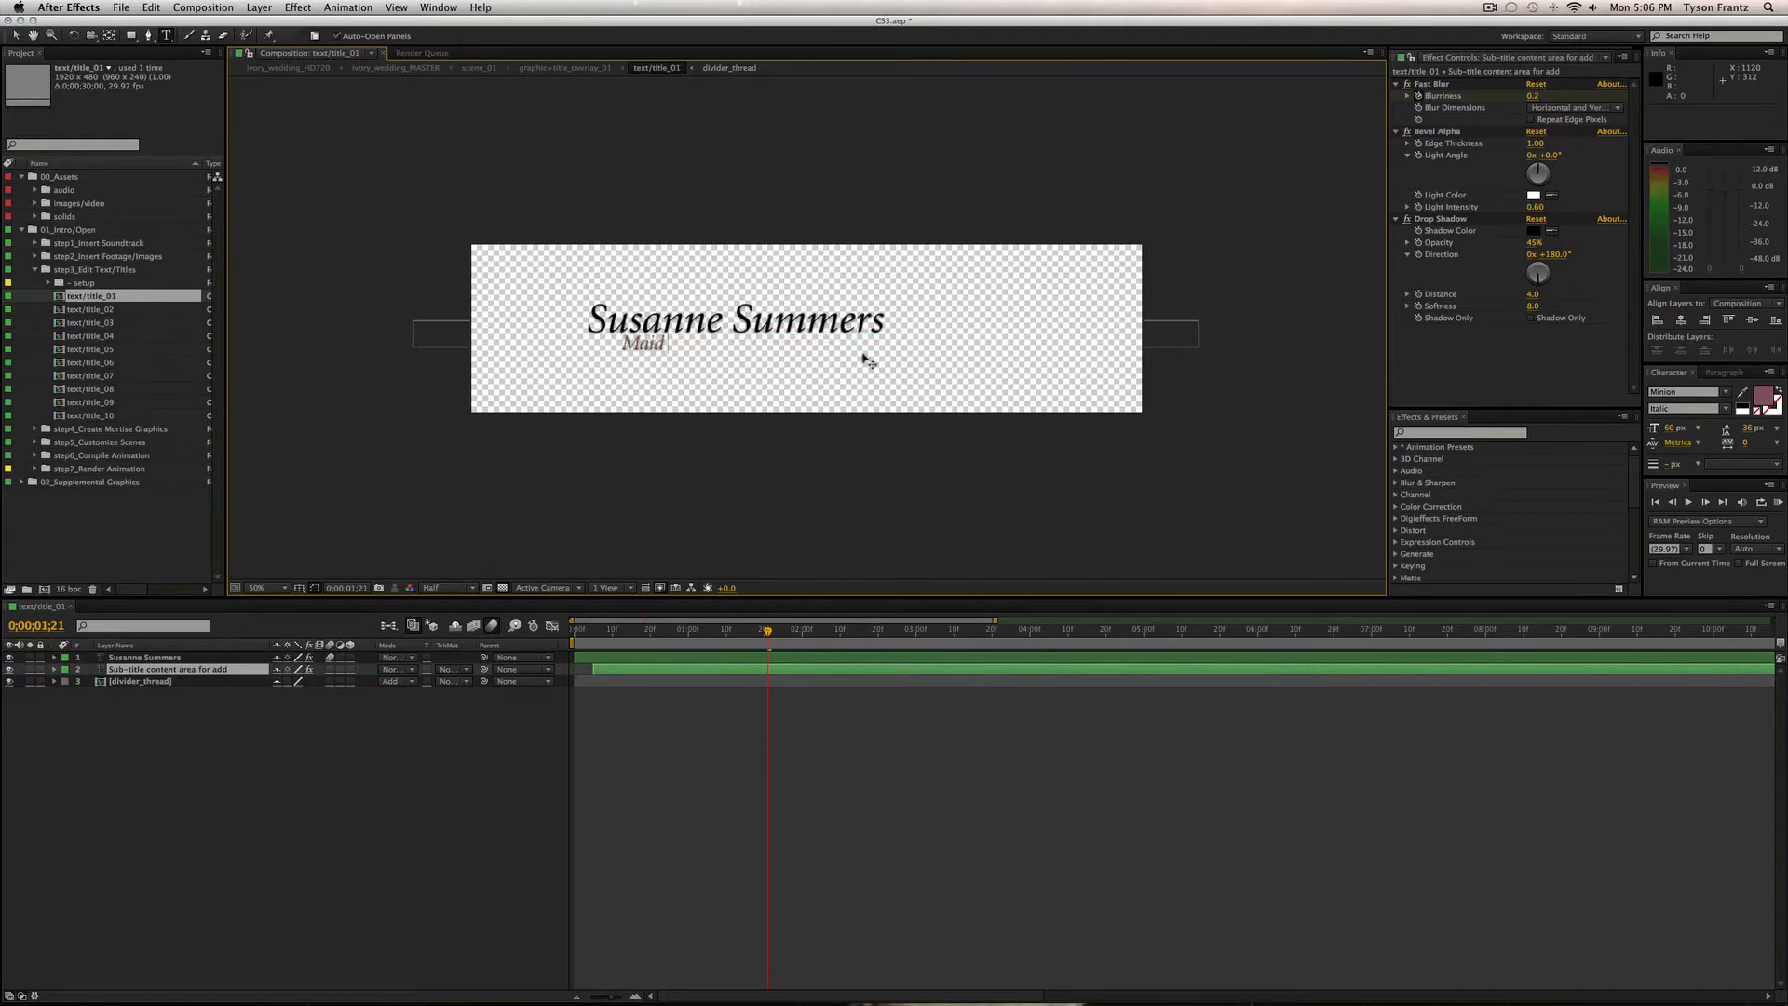
{"action": "type", "text": " of HOnor"}
{"action": "key", "text": "BackSpace"}
{"action": "key", "text": "BackSpace"}
{"action": "key", "text": "BackSpace"}
{"action": "key", "text": "BackSpace"}
{"action": "type", "text": "onor"}
{"action": "left_click", "coordinate": [898, 812]}
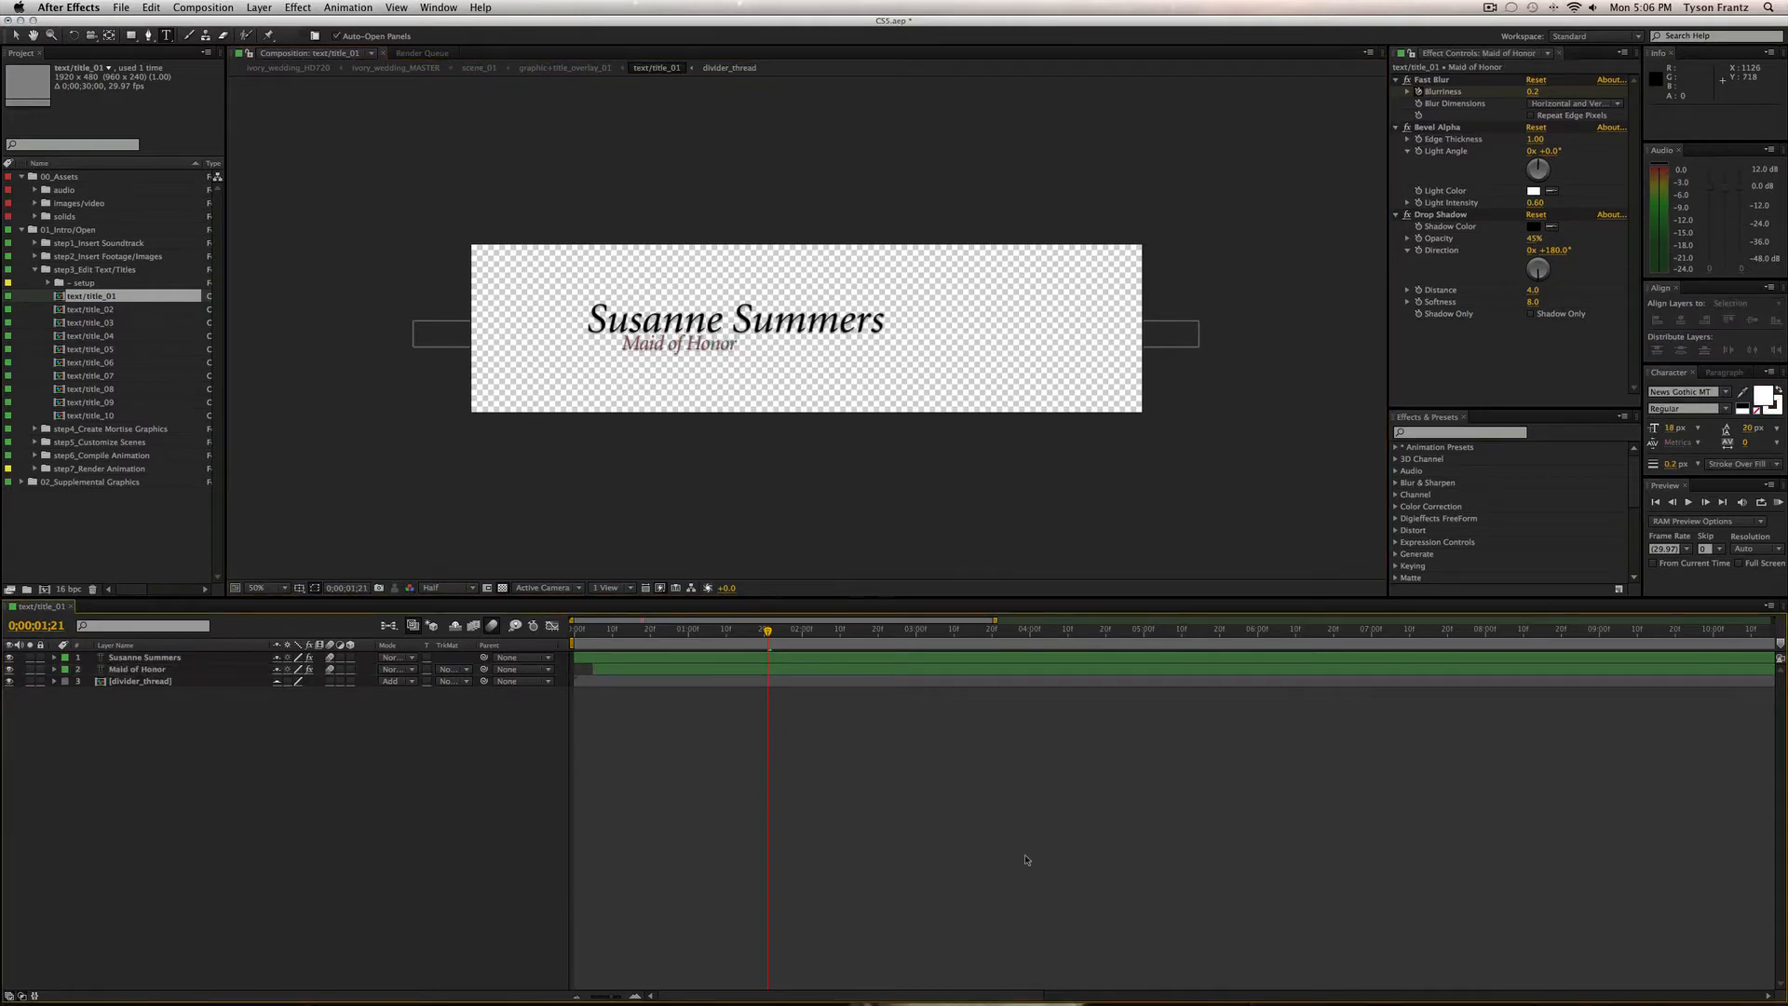
Preview the titles on black instead of transparency and toggle the divider_thread line to compare.
{"action": "left_click_drag", "start_coordinate": [786, 652], "coordinate": [795, 651]}
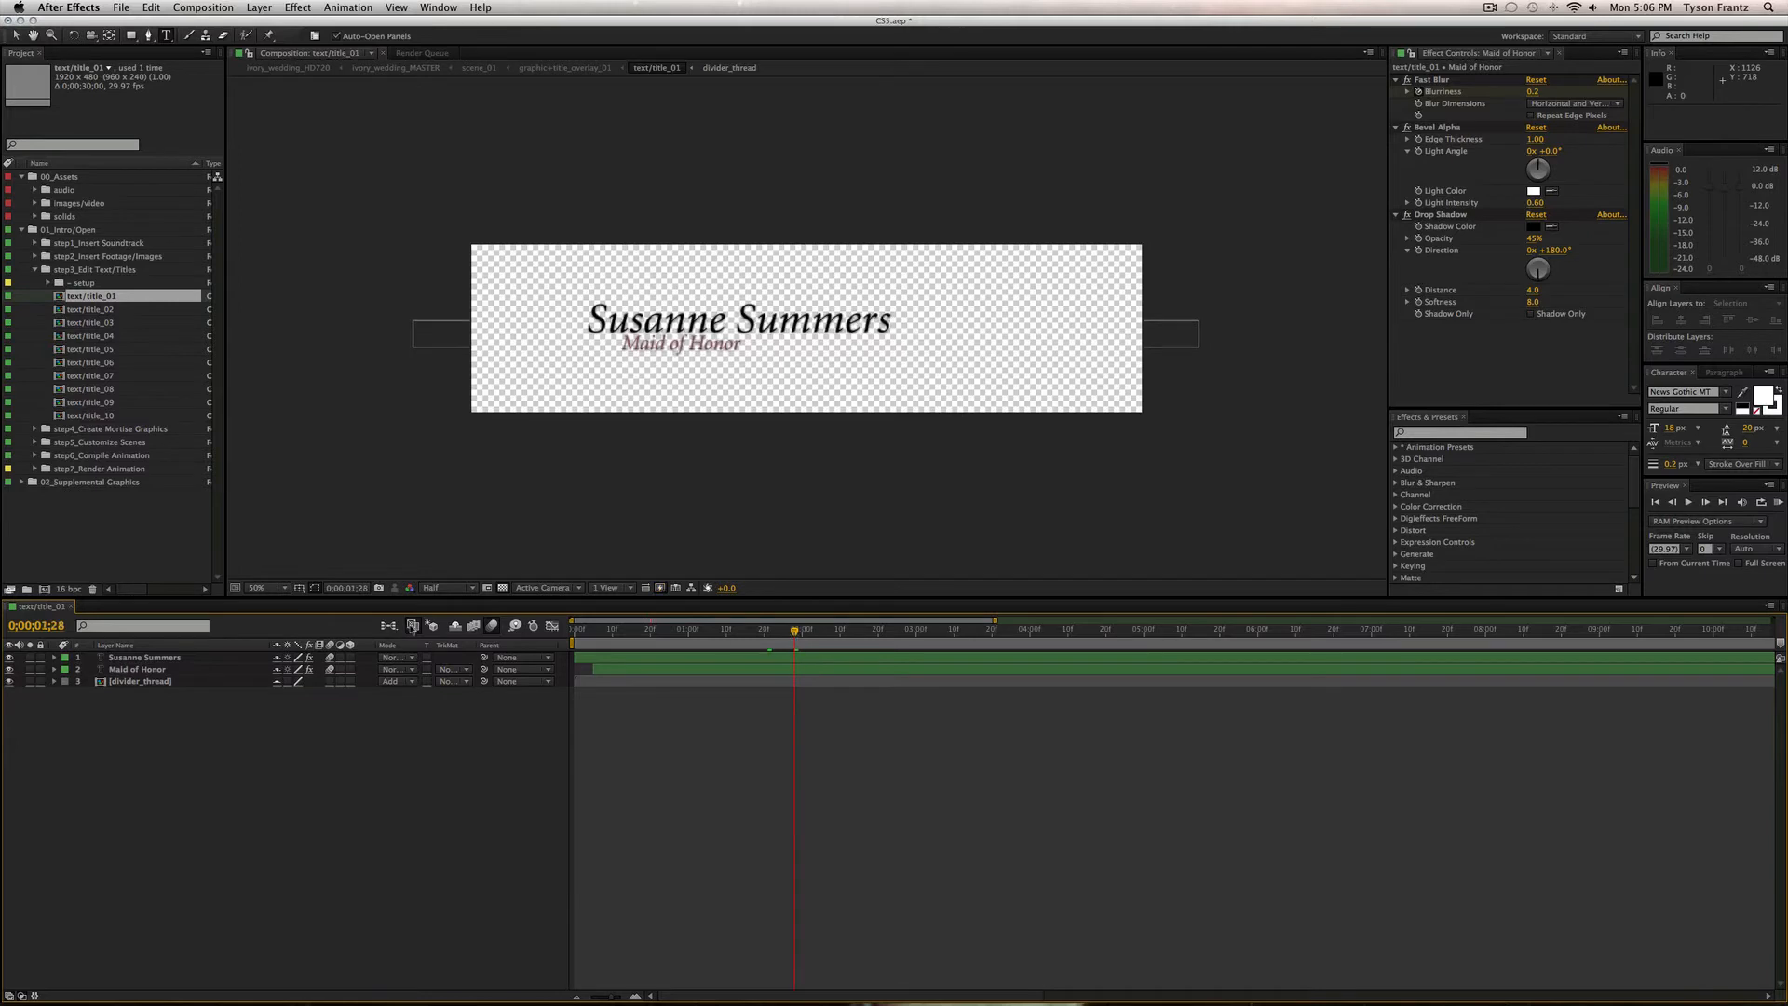
{"action": "left_click", "coordinate": [503, 588]}
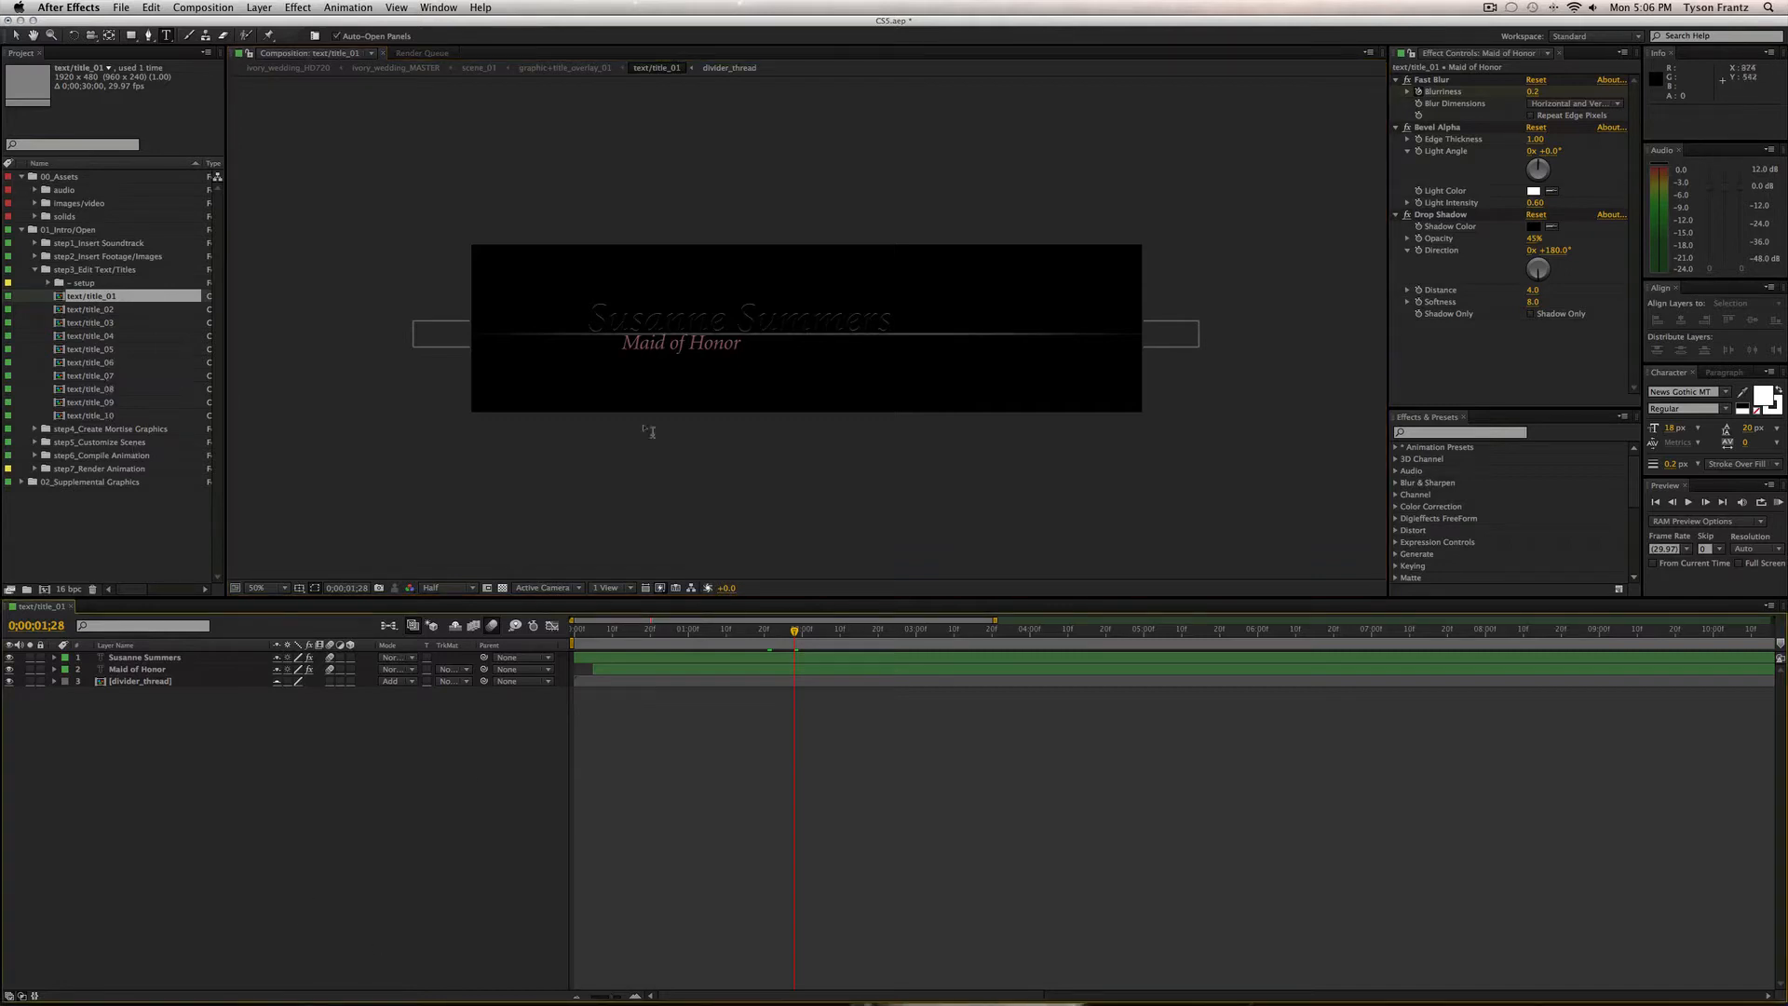
{"action": "left_click", "coordinate": [164, 684]}
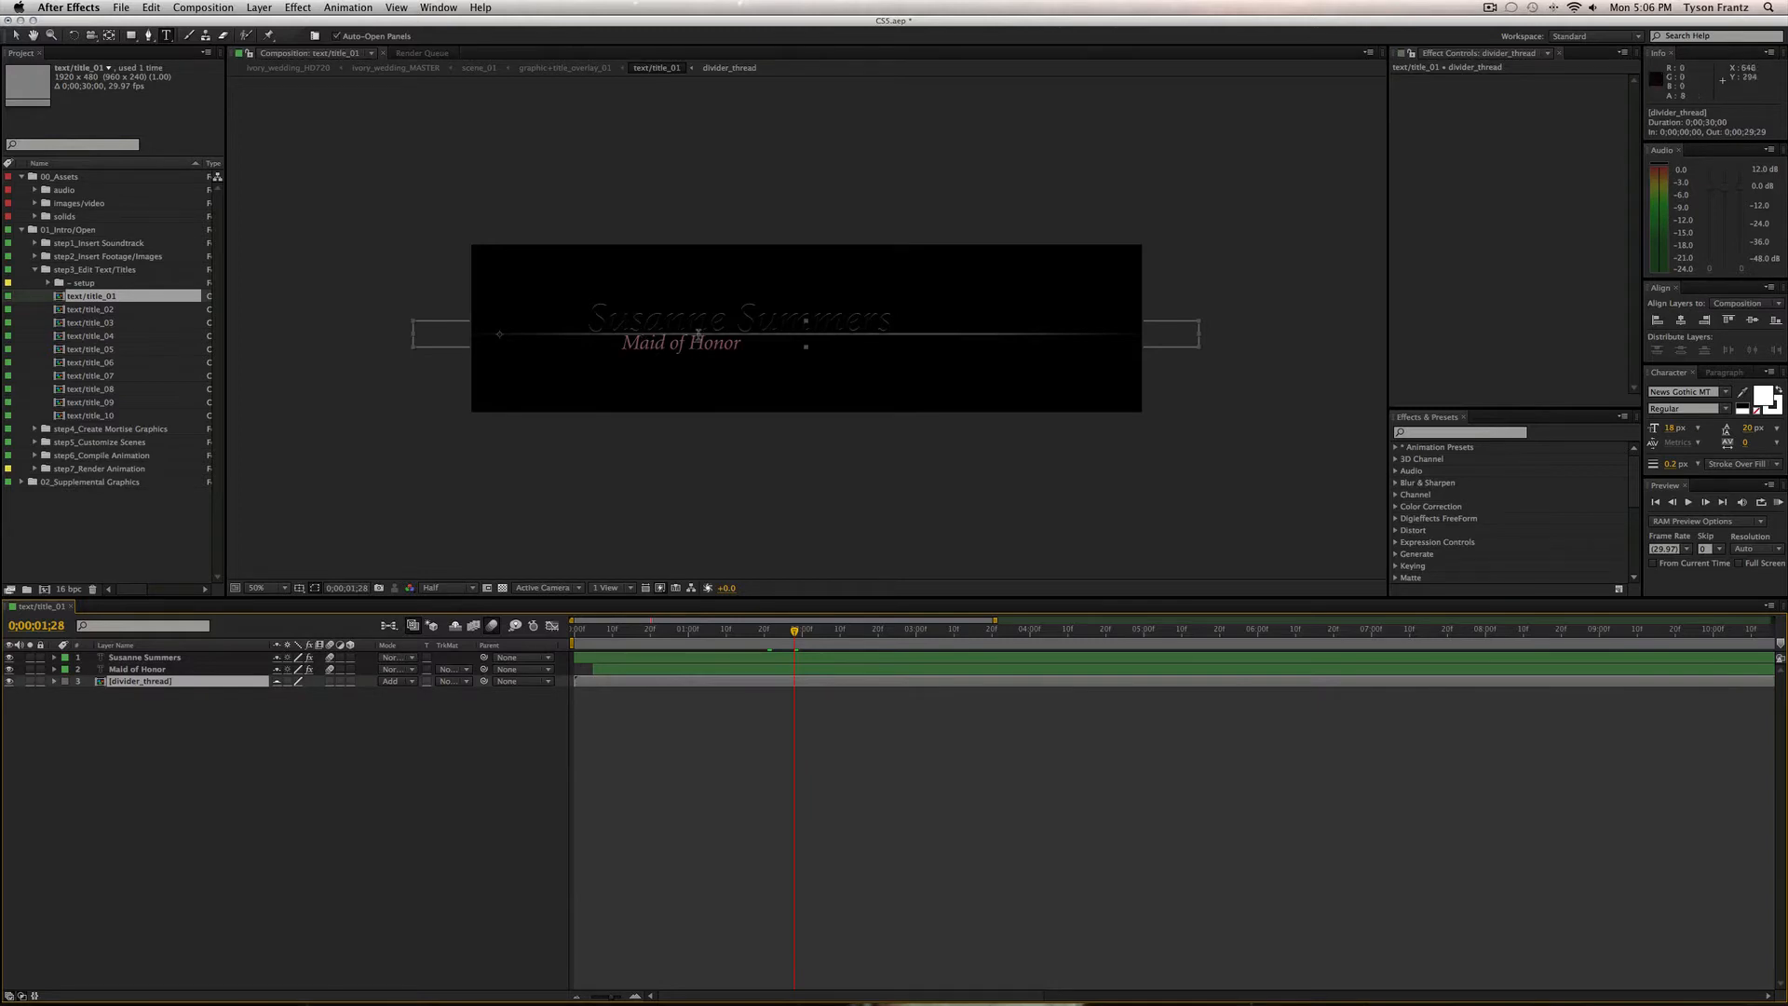
{"action": "left_click", "coordinate": [11, 682]}
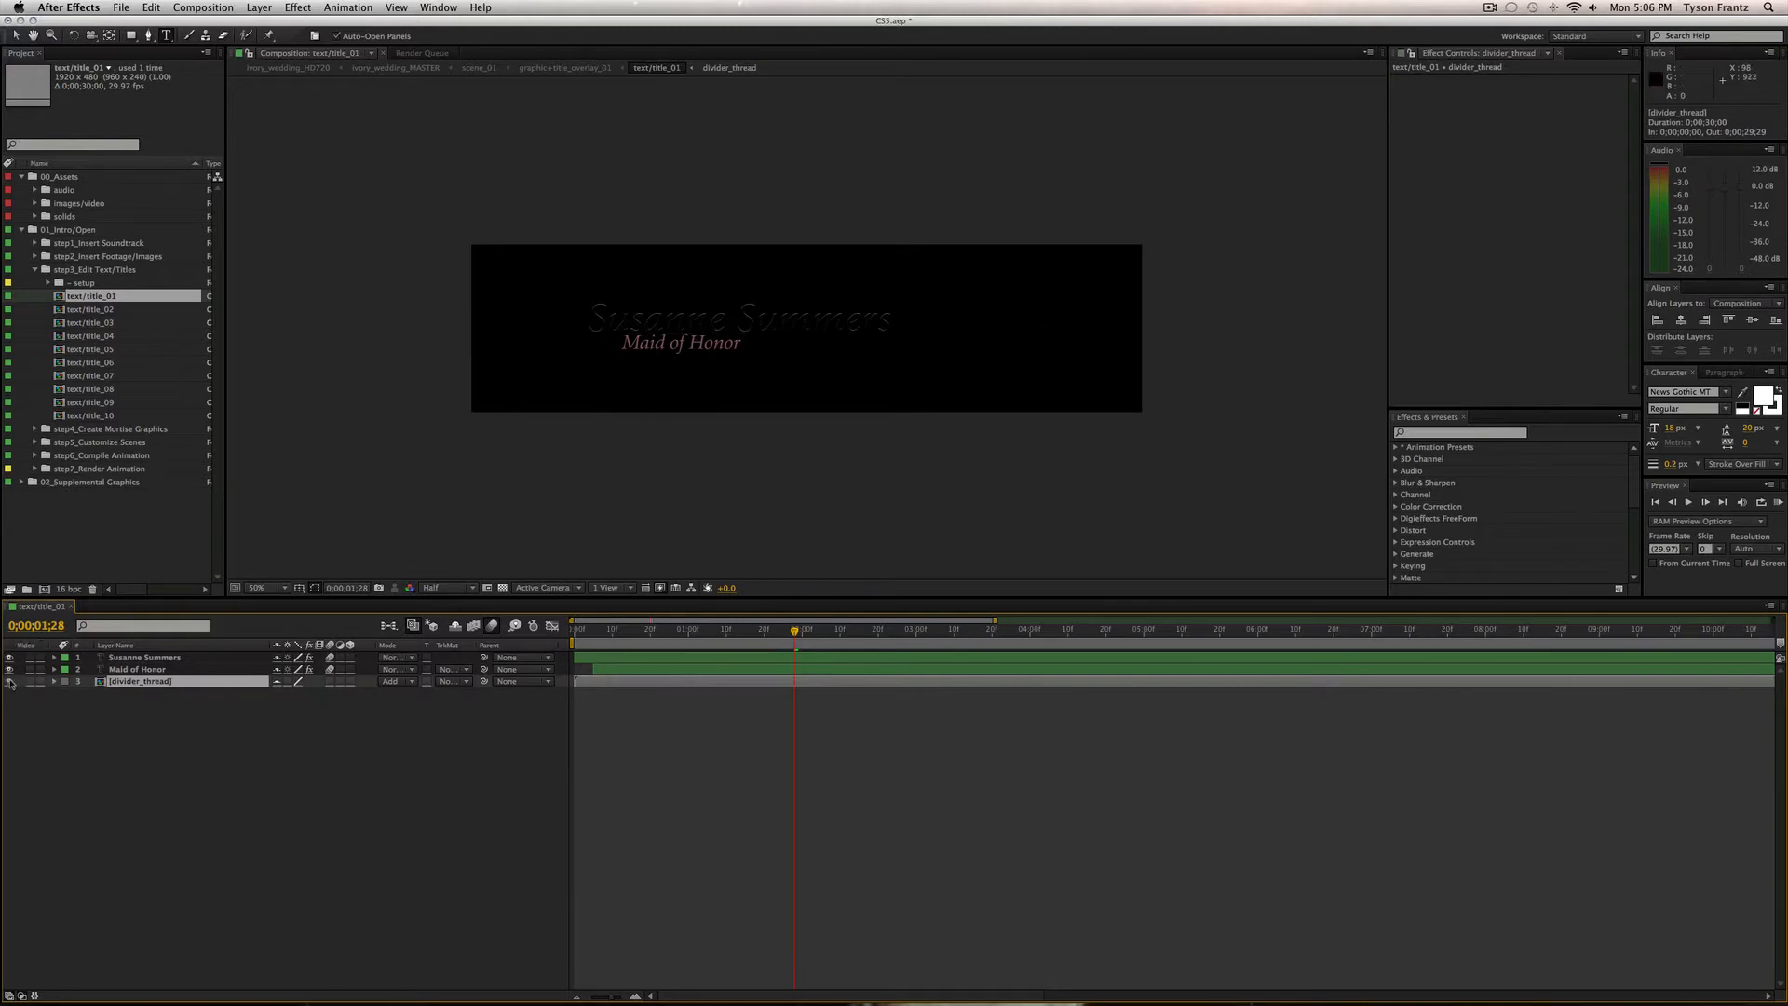
{"action": "left_click", "coordinate": [10, 681]}
{"action": "left_click_drag", "start_coordinate": [626, 635], "coordinate": [581, 641]}
Reveal the keyframed properties of all three title layers and scrub through the title animation.
{"action": "key", "text": "super+a"}
{"action": "key", "text": "u"}
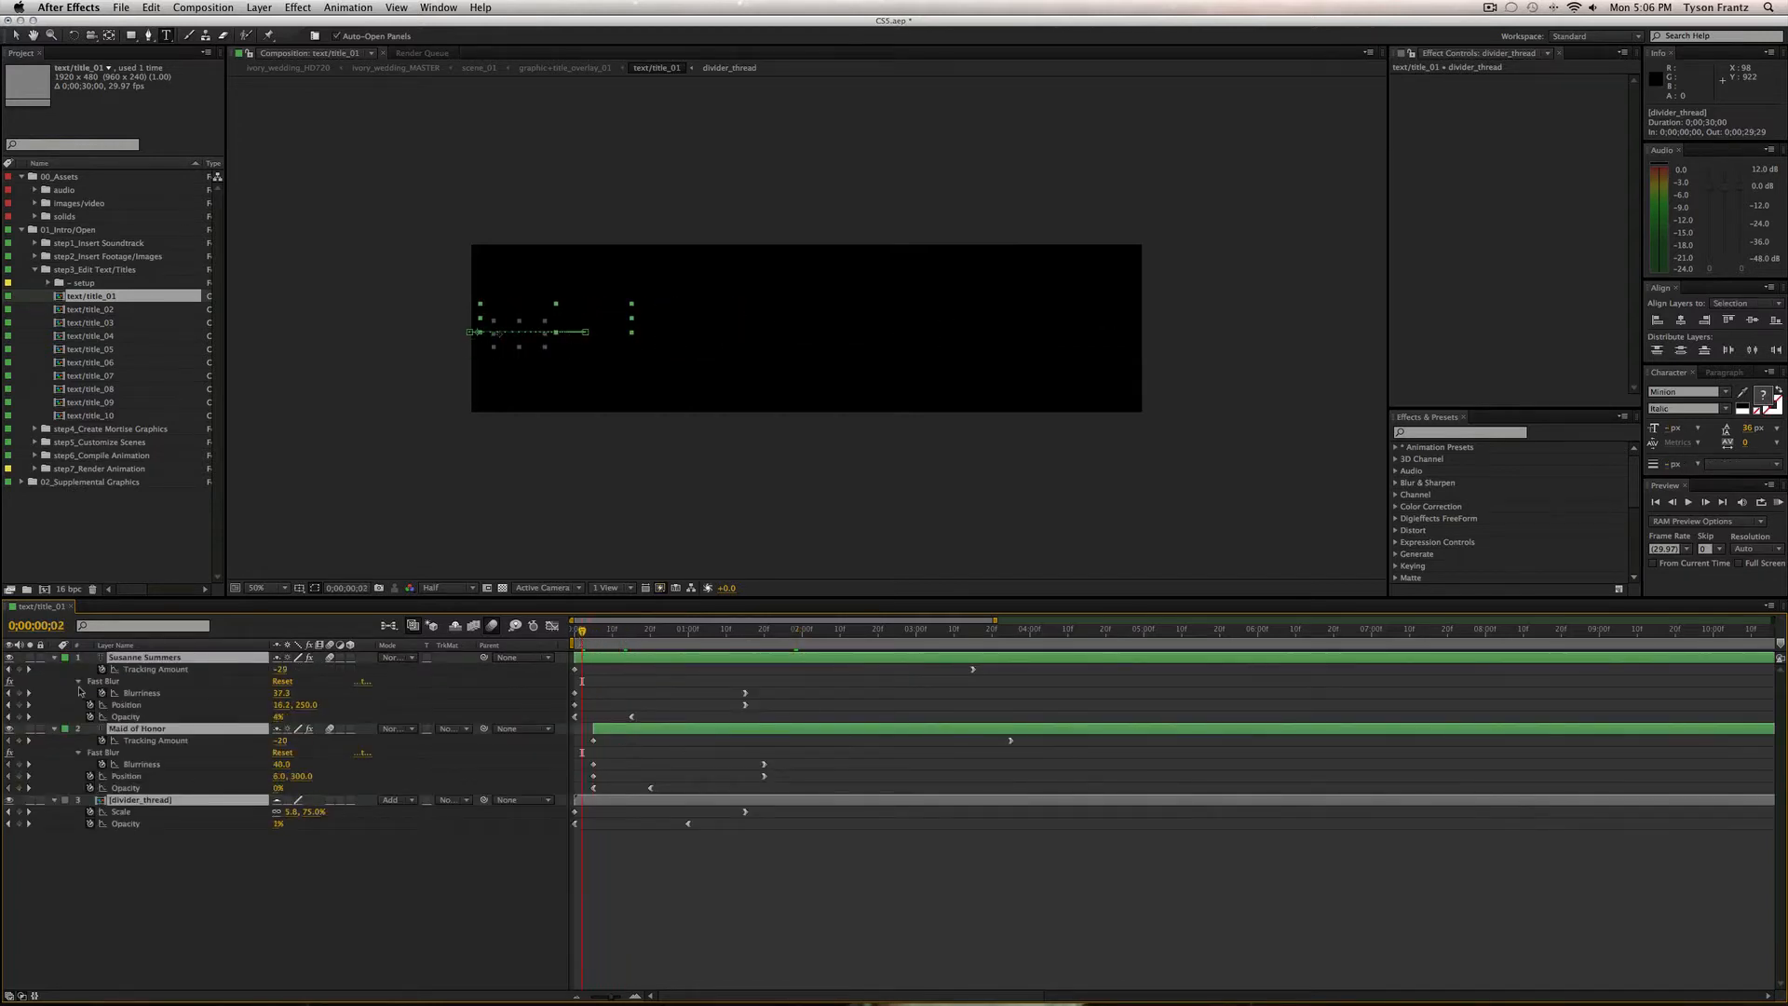
{"action": "left_click", "coordinate": [55, 657]}
{"action": "left_click", "coordinate": [147, 749]}
{"action": "left_click", "coordinate": [156, 657]}
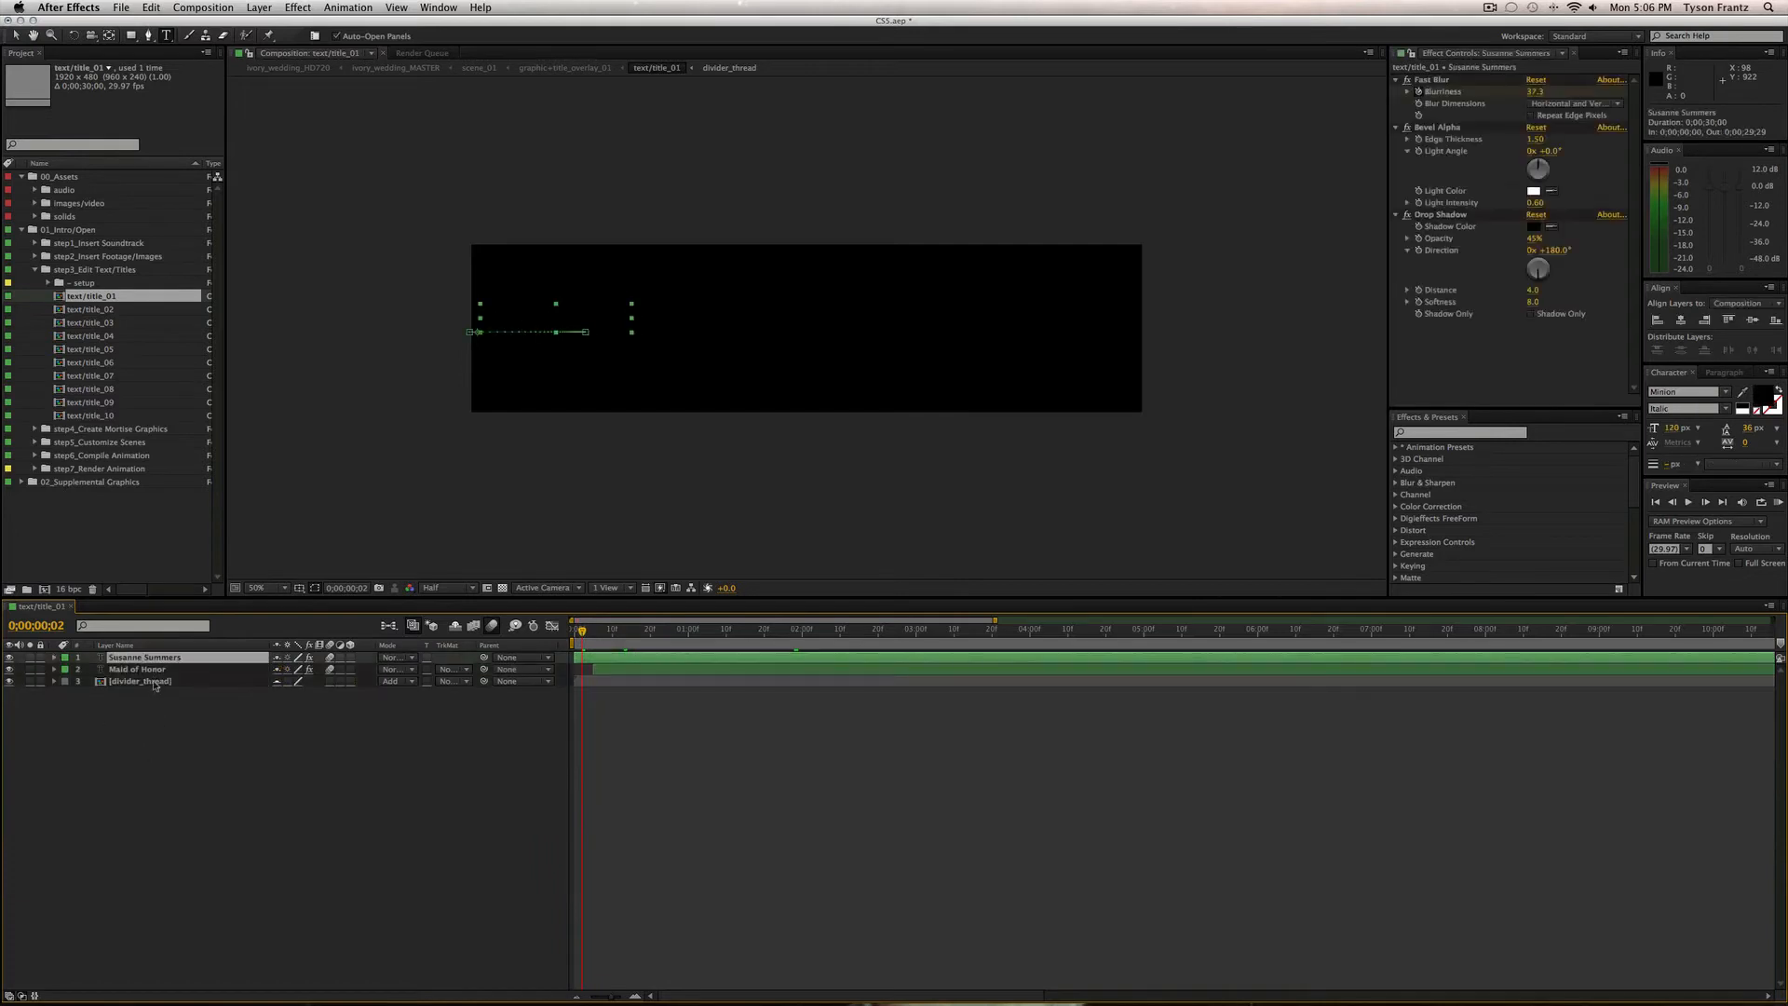
{"action": "left_click", "coordinate": [160, 682], "text": "shift"}
{"action": "key", "text": "u"}
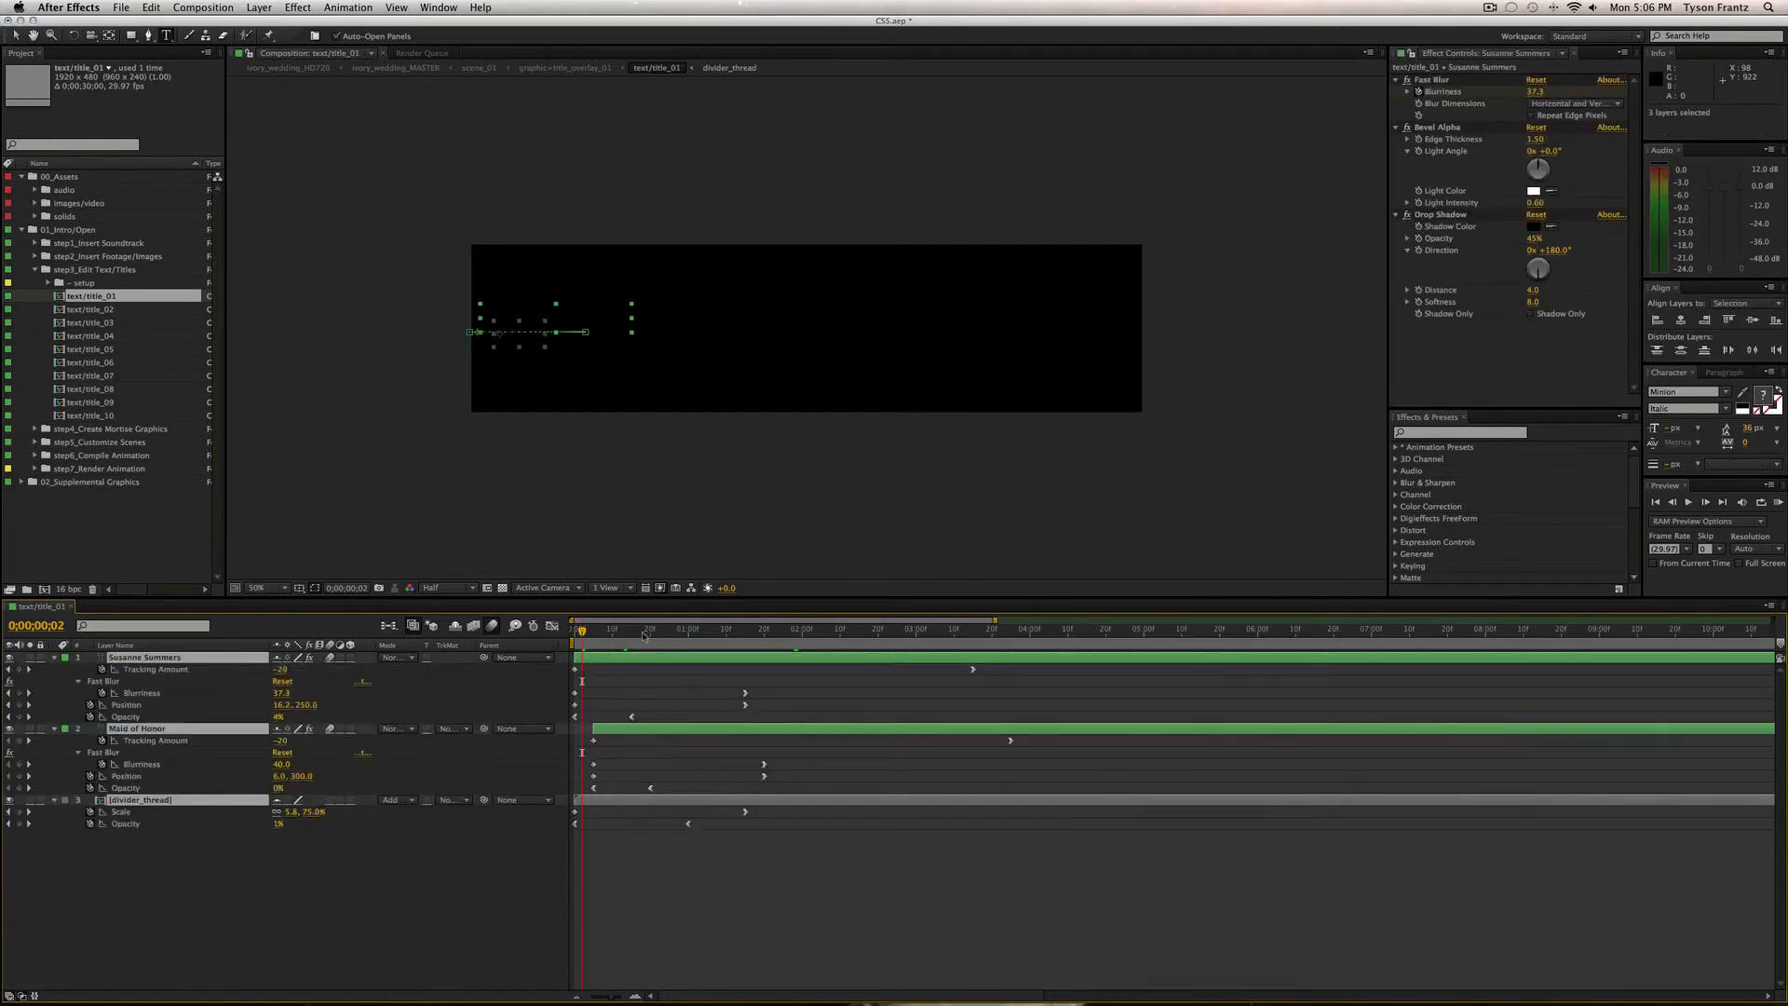
{"action": "left_click_drag", "start_coordinate": [606, 636], "coordinate": [857, 636]}
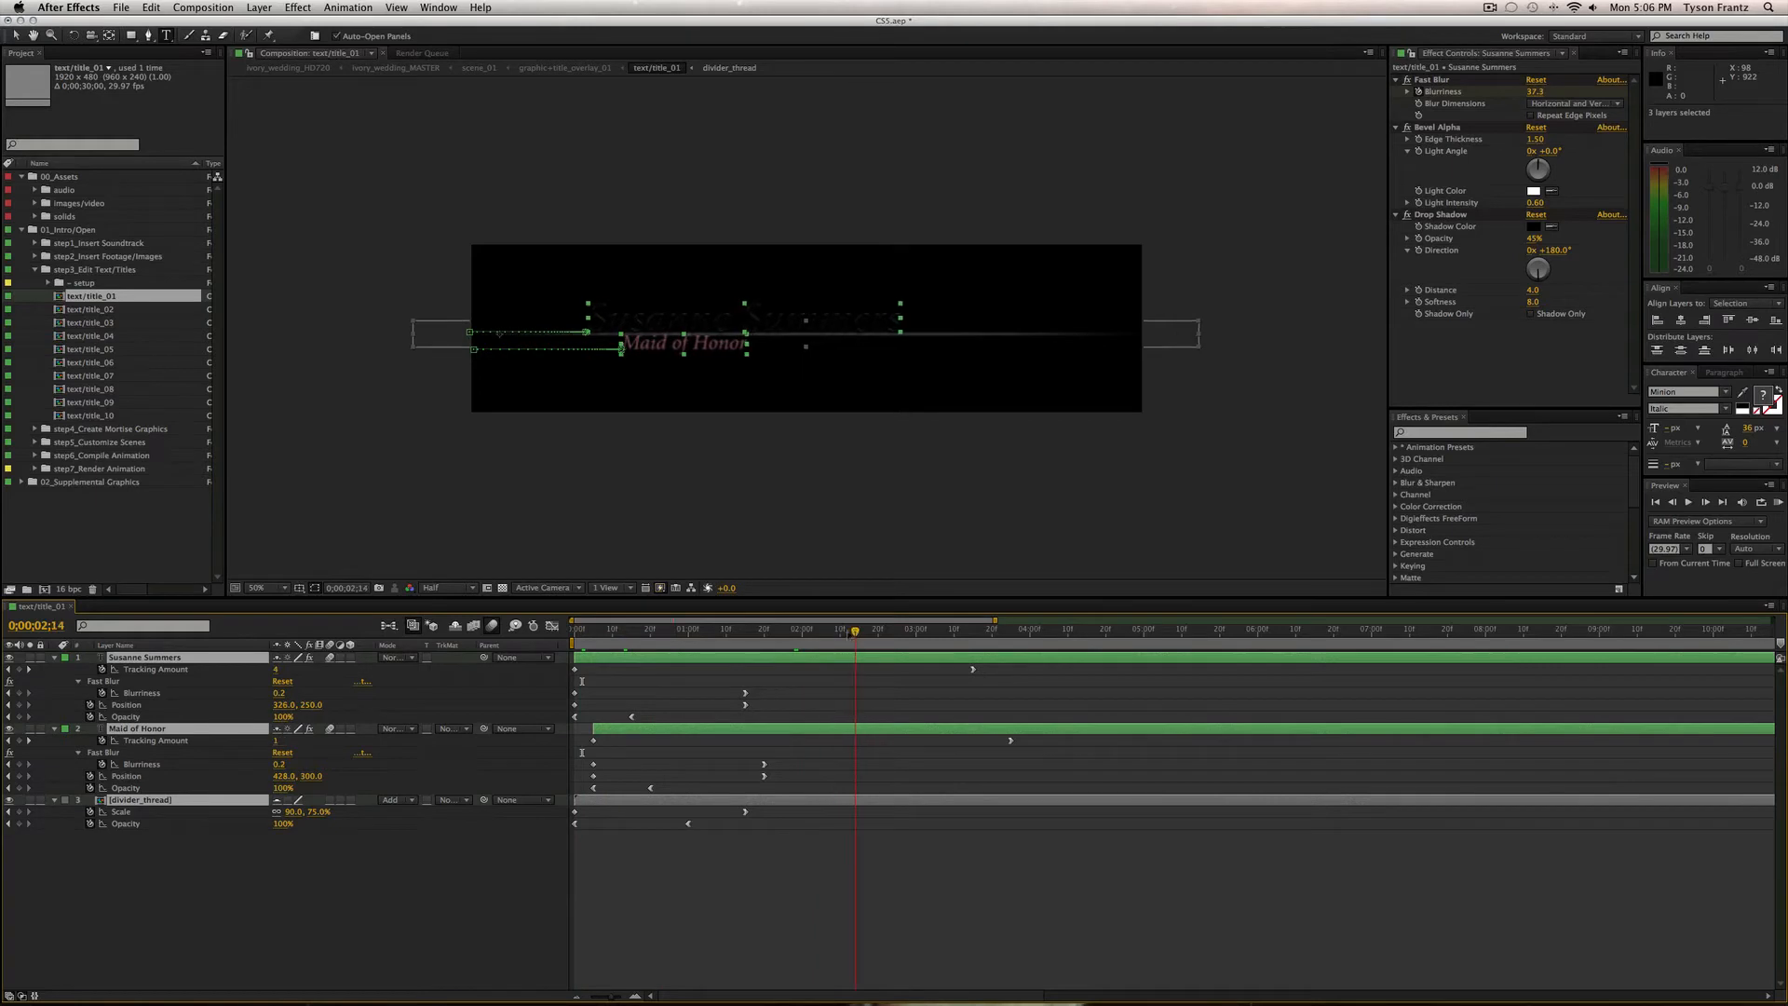
{"action": "left_click", "coordinate": [154, 670]}
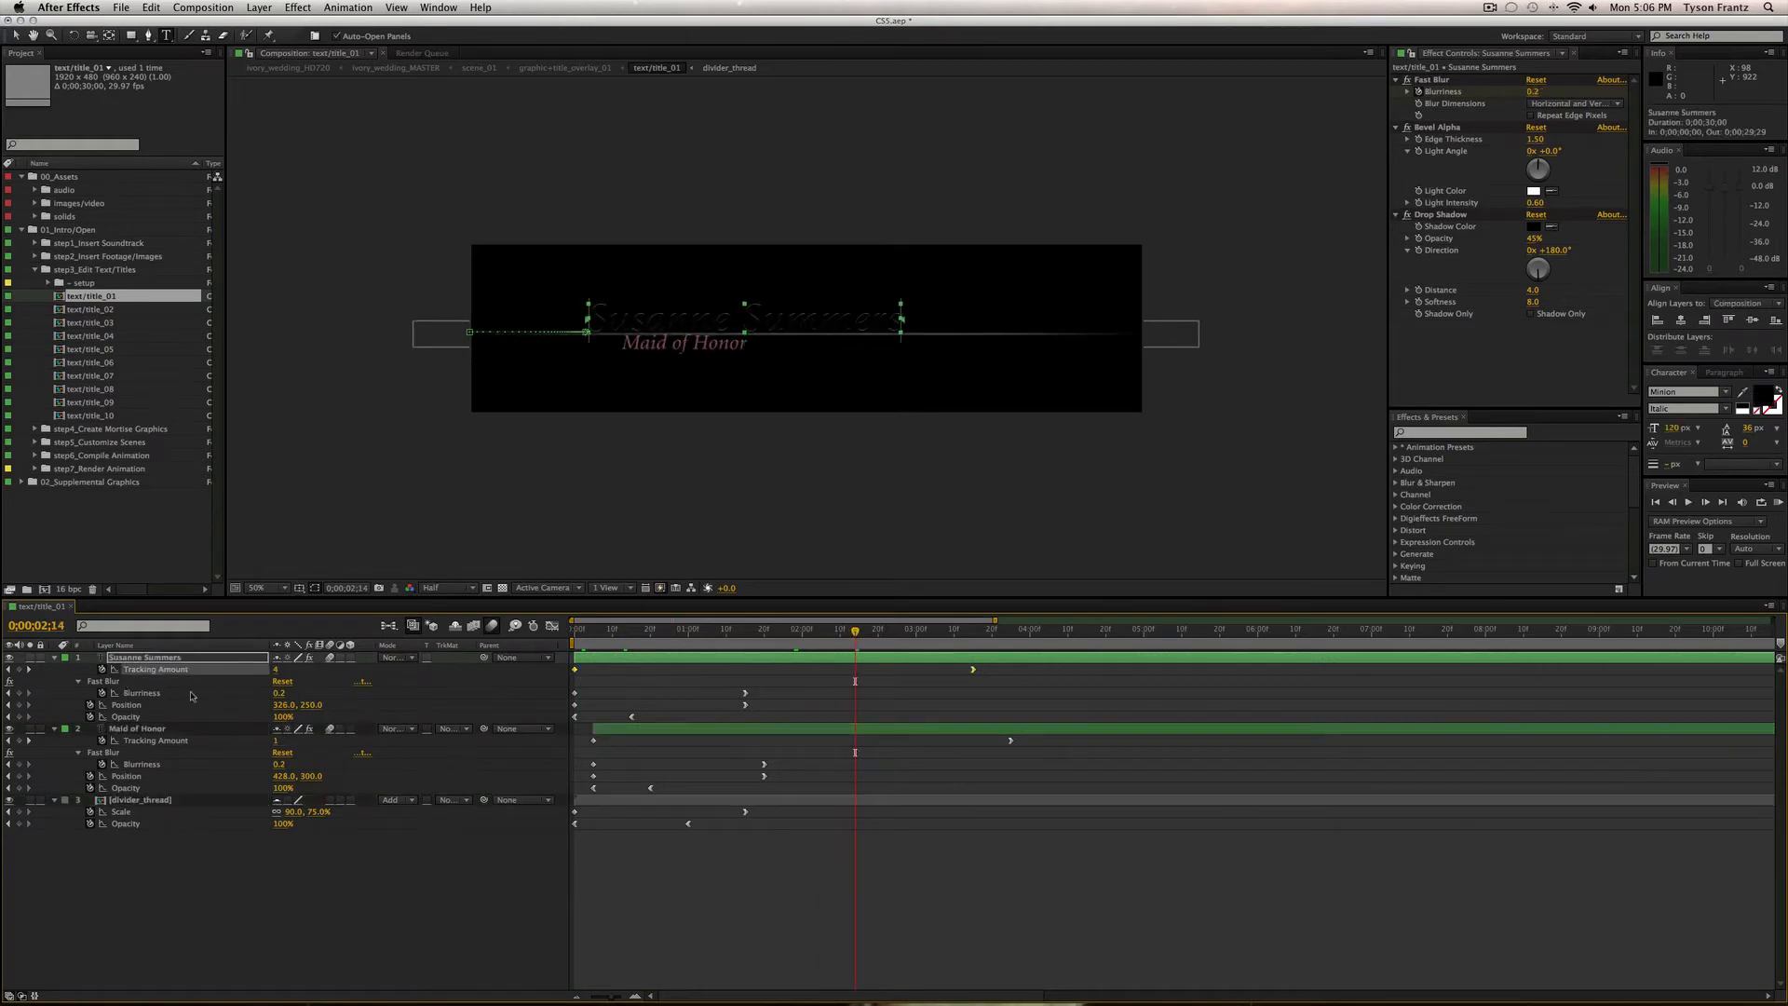
{"action": "left_click", "coordinate": [129, 685]}
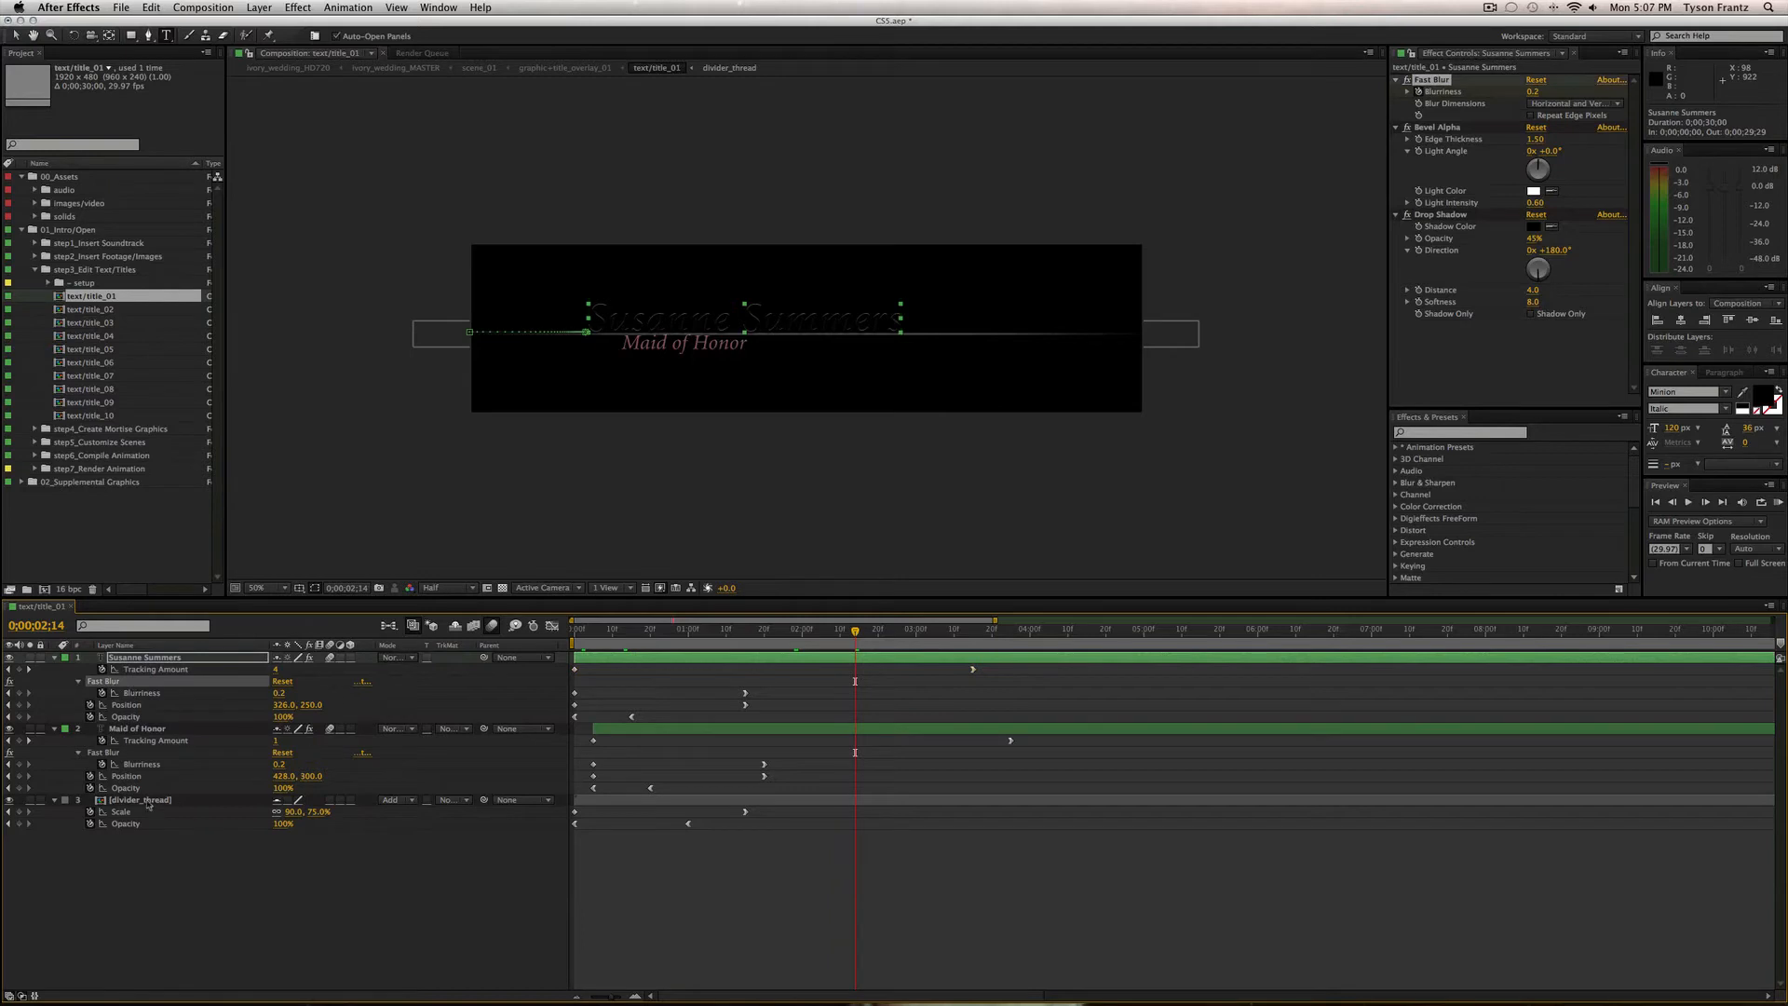
{"action": "left_click_drag", "start_coordinate": [732, 633], "coordinate": [631, 665]}
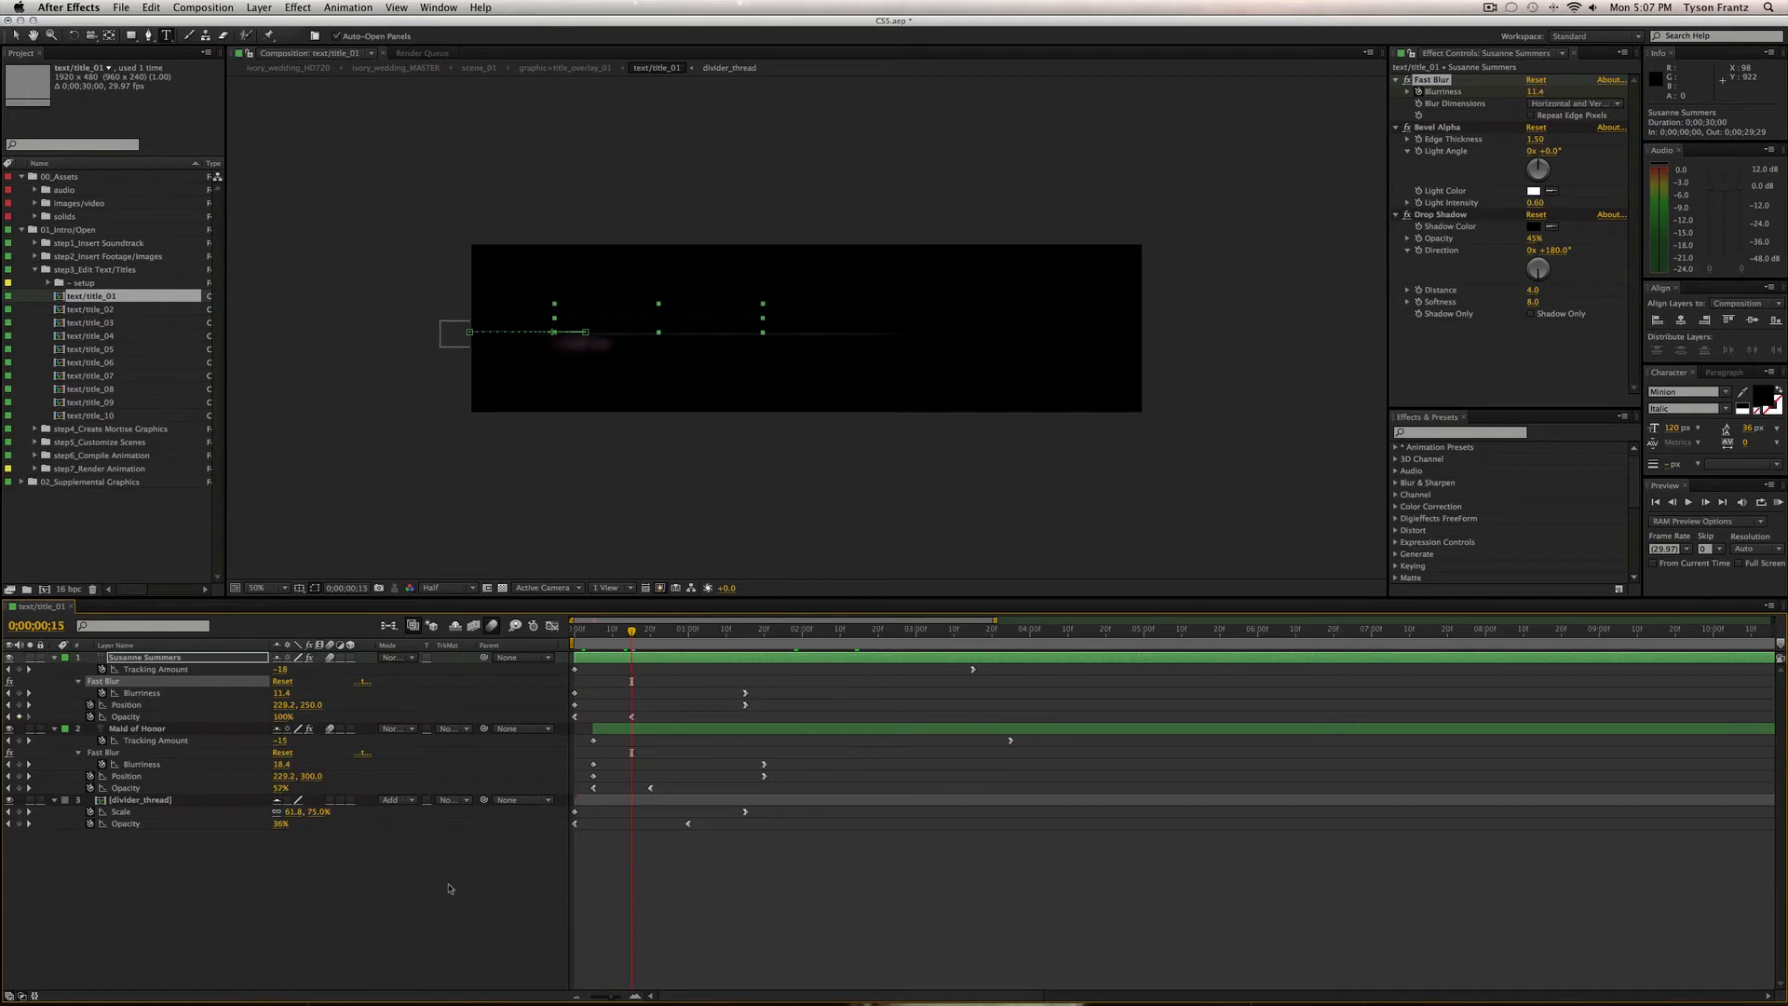
Collapse the keyframe rows, deselect all layers, and close the text/title_01 composition.
{"action": "left_click_drag", "start_coordinate": [450, 886], "coordinate": [53, 664]}
{"action": "key", "text": "super+shift+a"}
{"action": "key", "text": "super+a"}
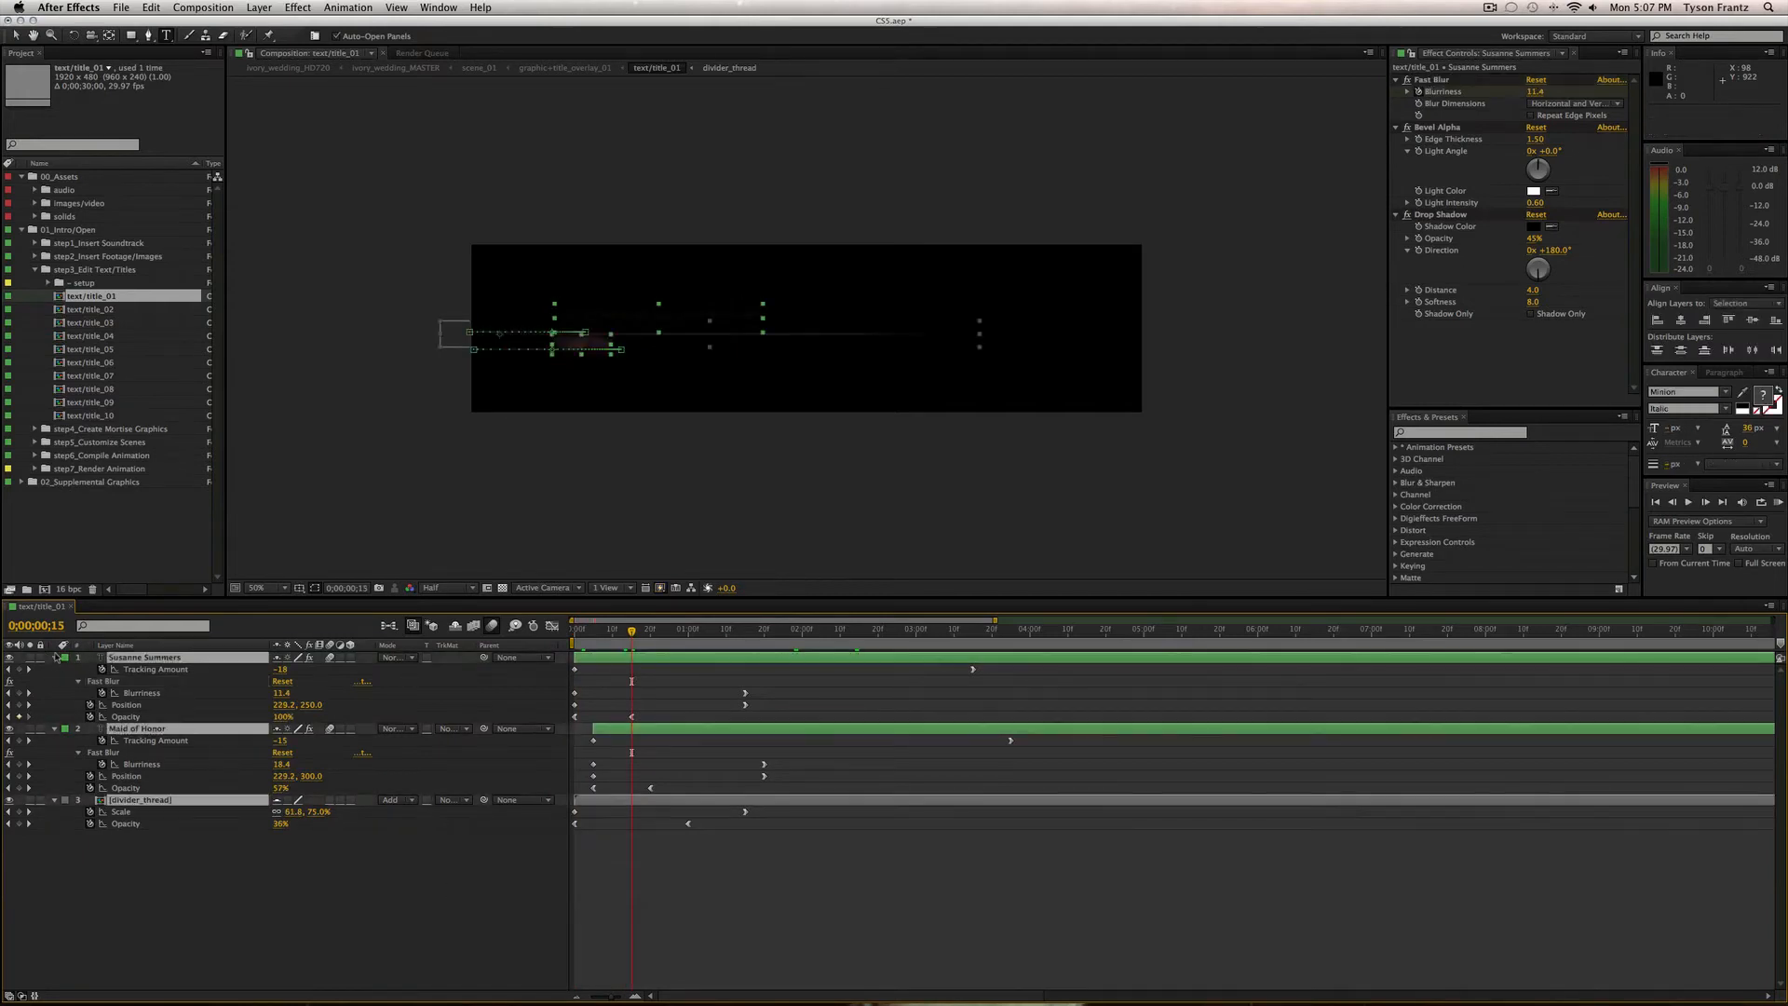
{"action": "key", "text": "super+shift+a"}
{"action": "key", "text": "super+a"}
{"action": "key", "text": "super+shift+a"}
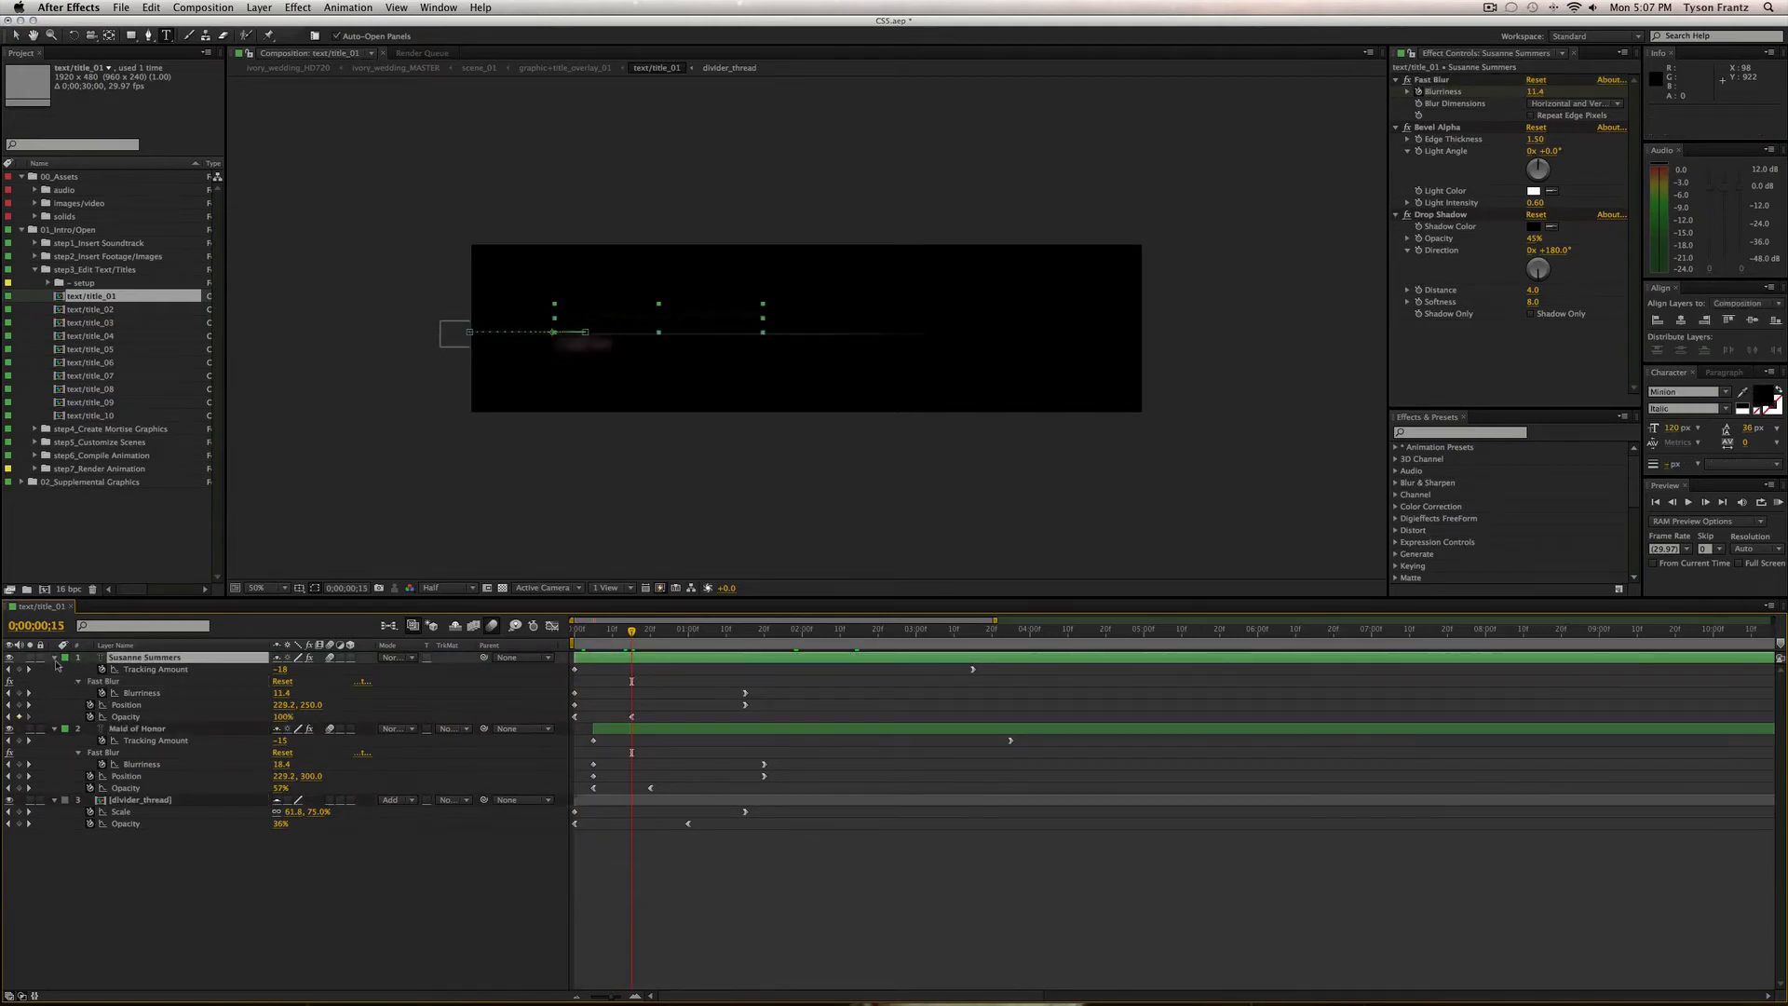
{"action": "key", "text": "super+a"}
{"action": "key", "text": "u"}
{"action": "key", "text": "super+shift+a"}
{"action": "key", "text": "super+w"}
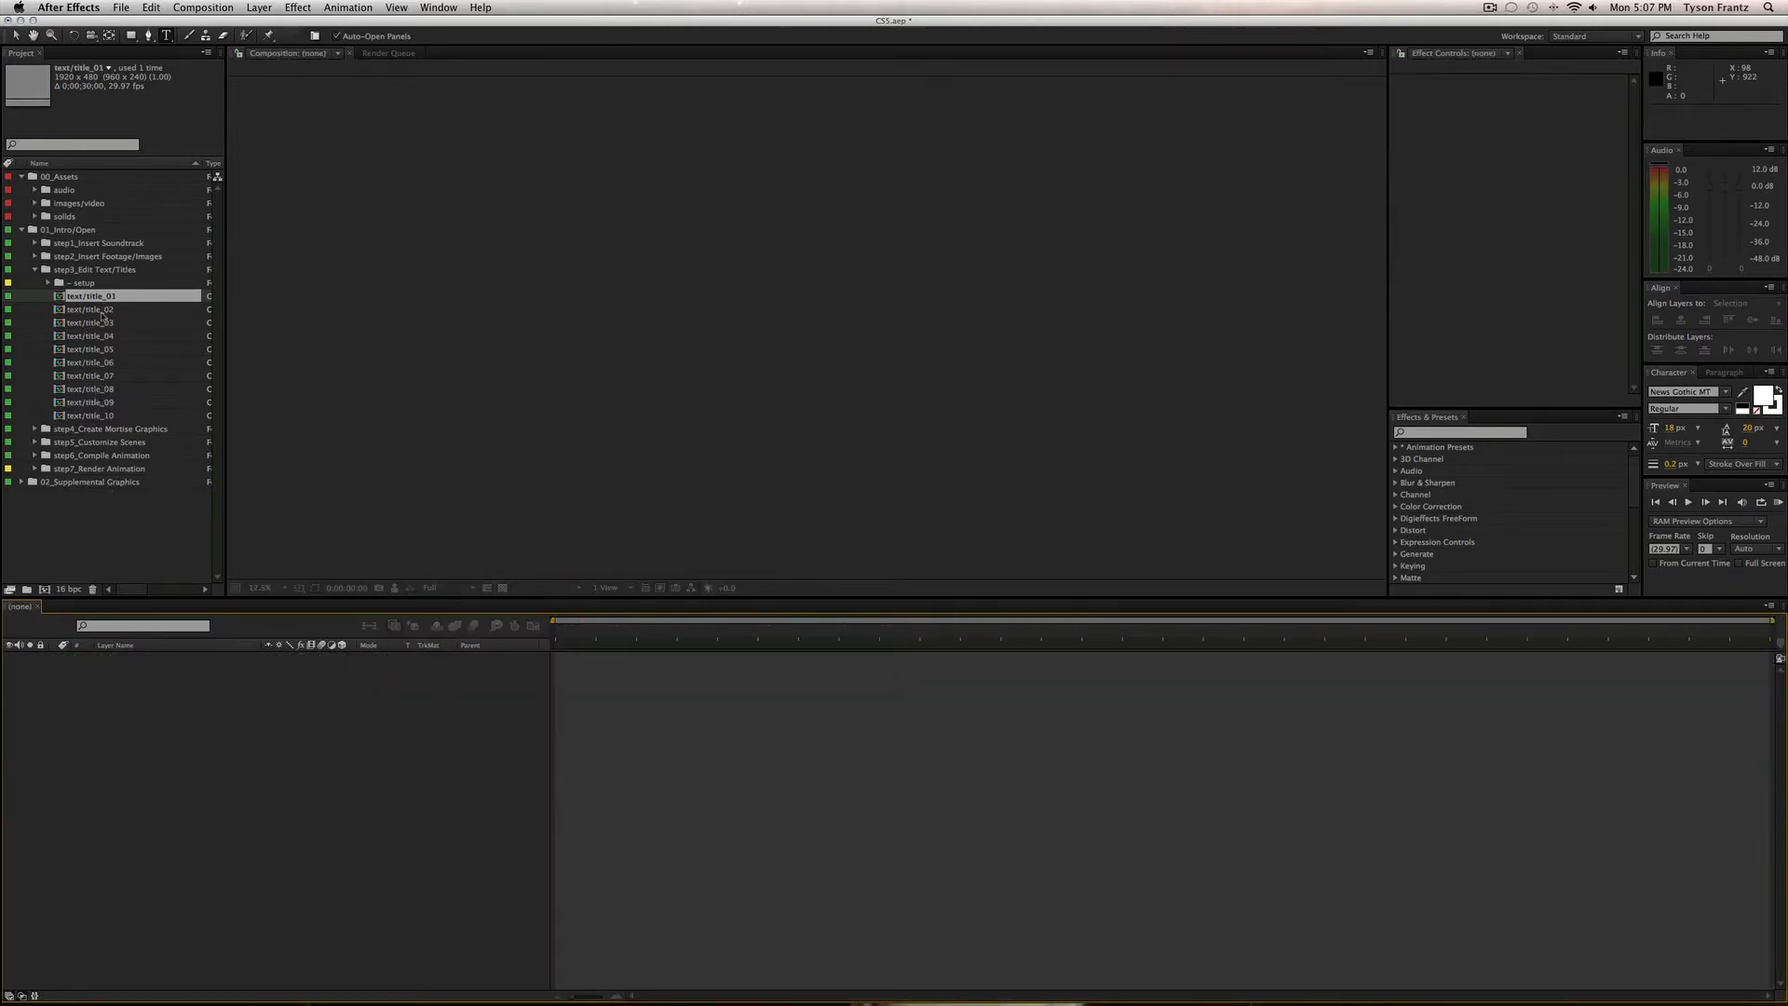
Collapse step3_Edit Text/Titles, expand step4_Create Mortise Graphics and 1_Mortise Builds, and widen the Project panel.
{"action": "left_click", "coordinate": [34, 269]}
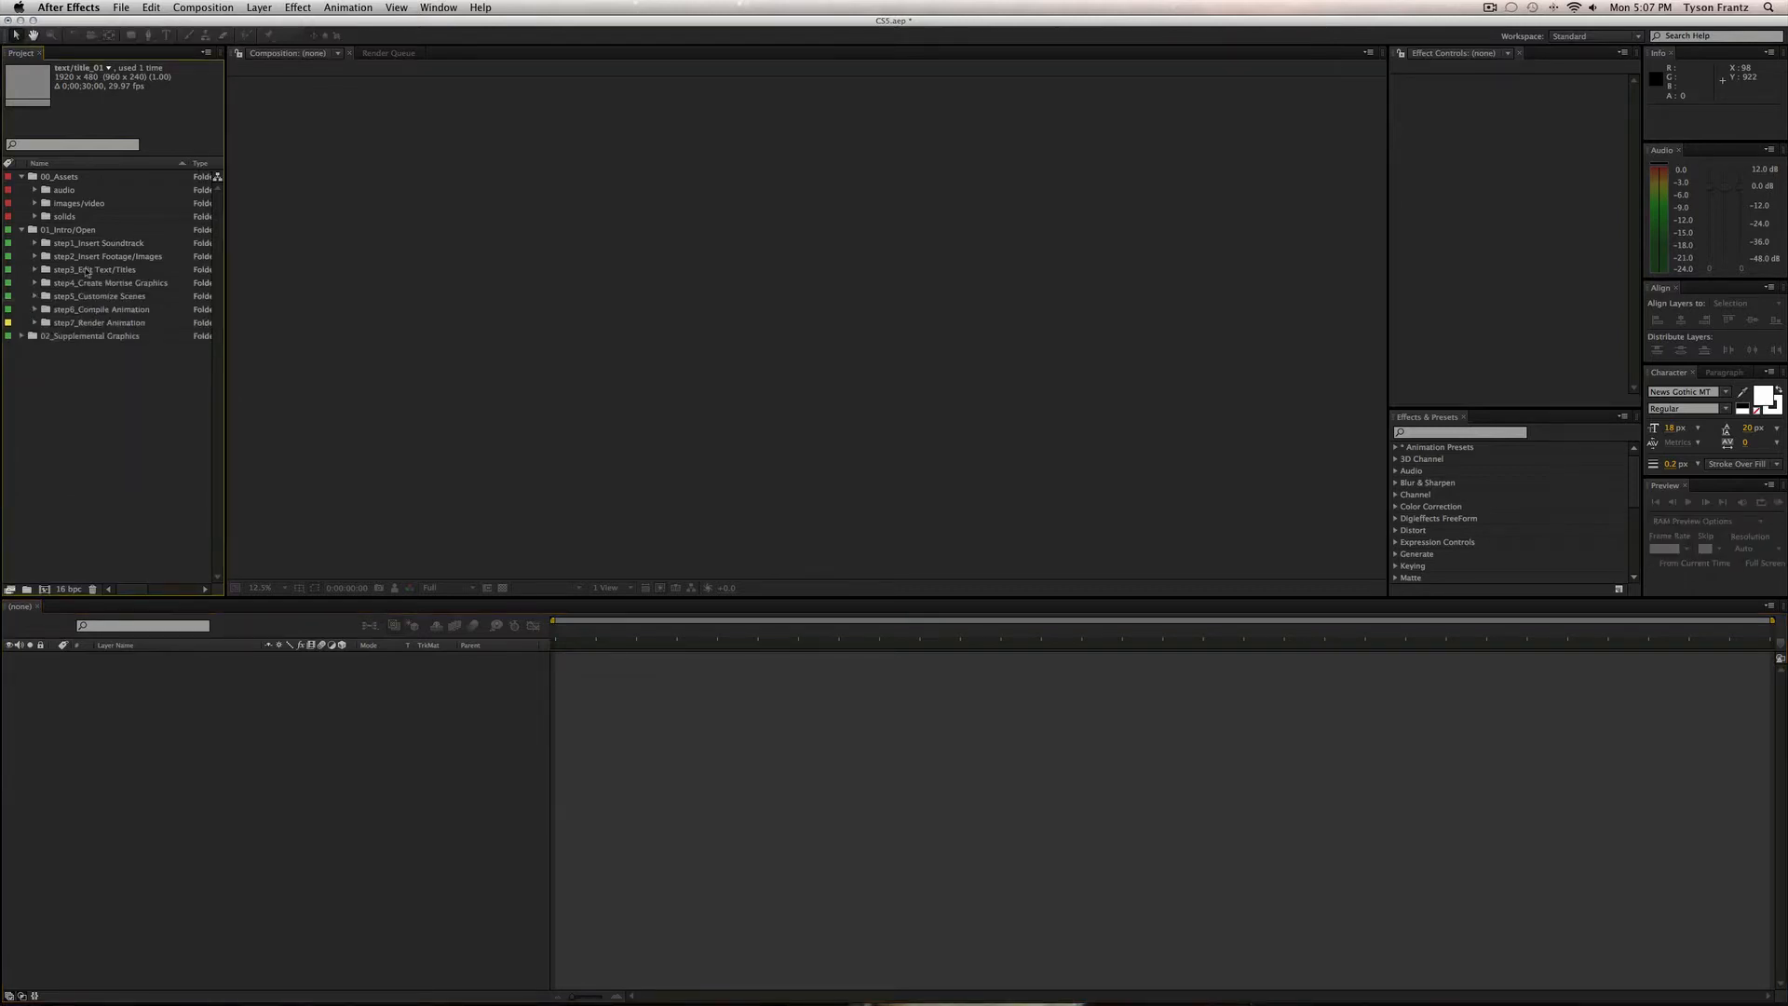
{"action": "left_click", "coordinate": [86, 270]}
{"action": "left_click", "coordinate": [105, 283]}
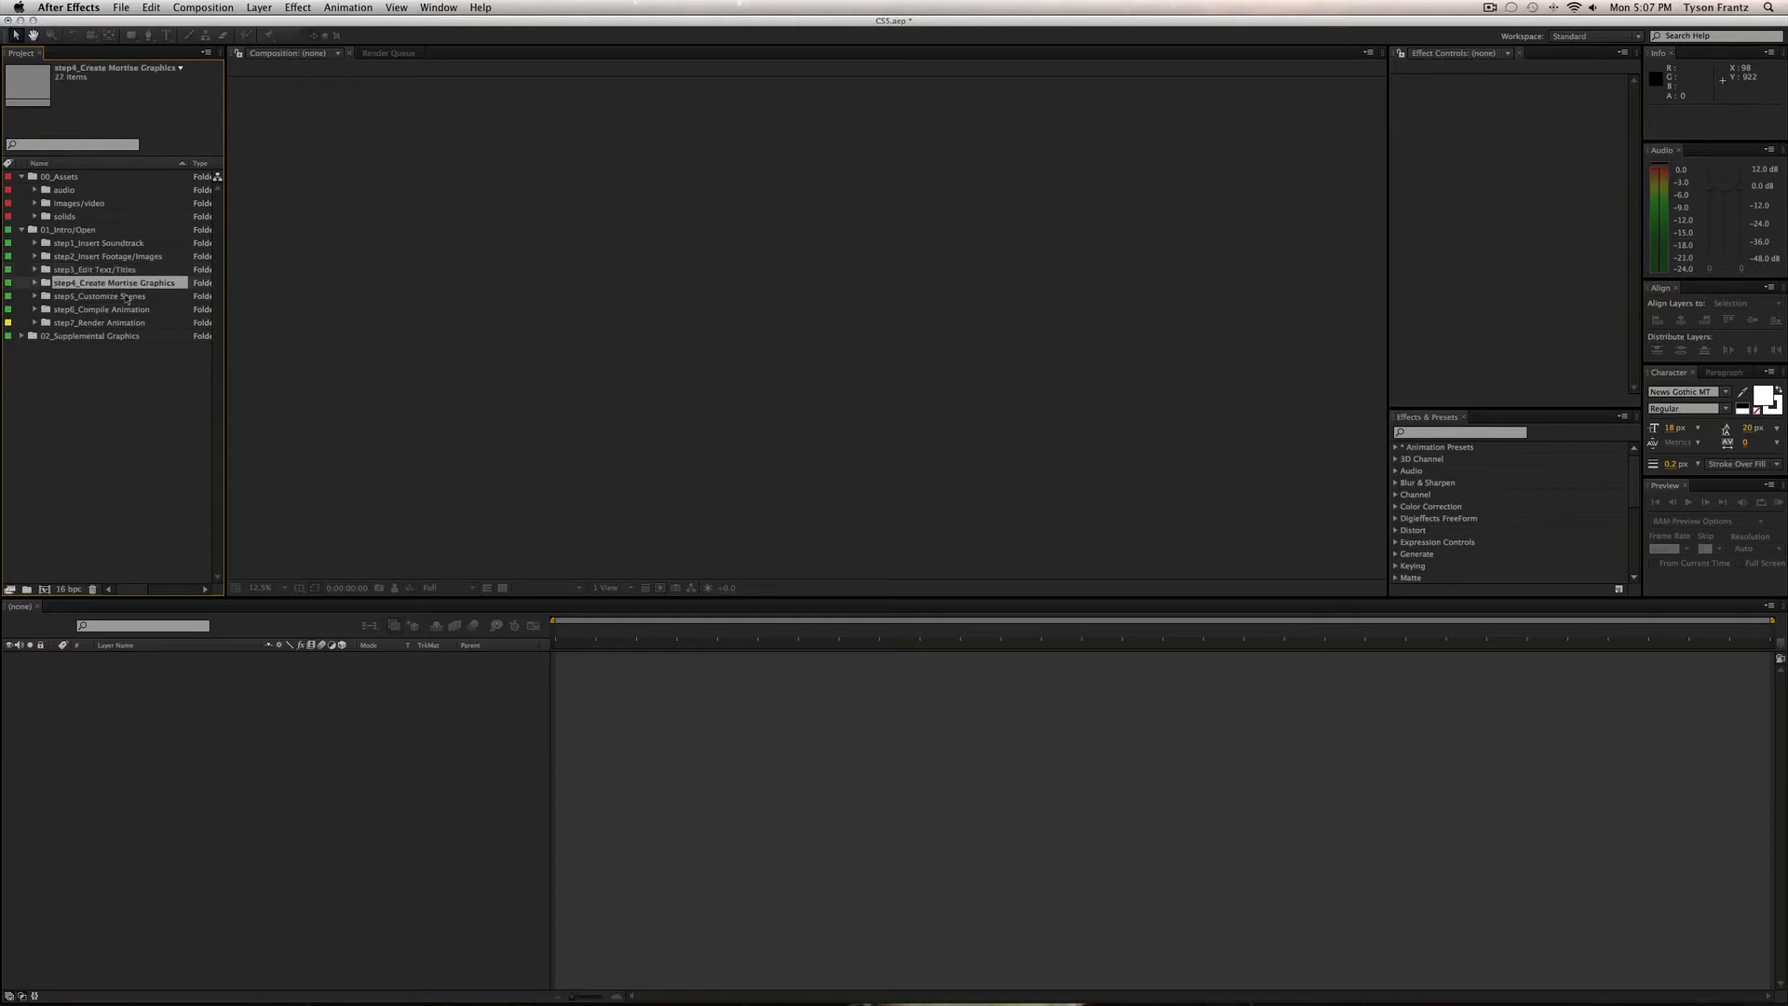
{"action": "left_click", "coordinate": [36, 283]}
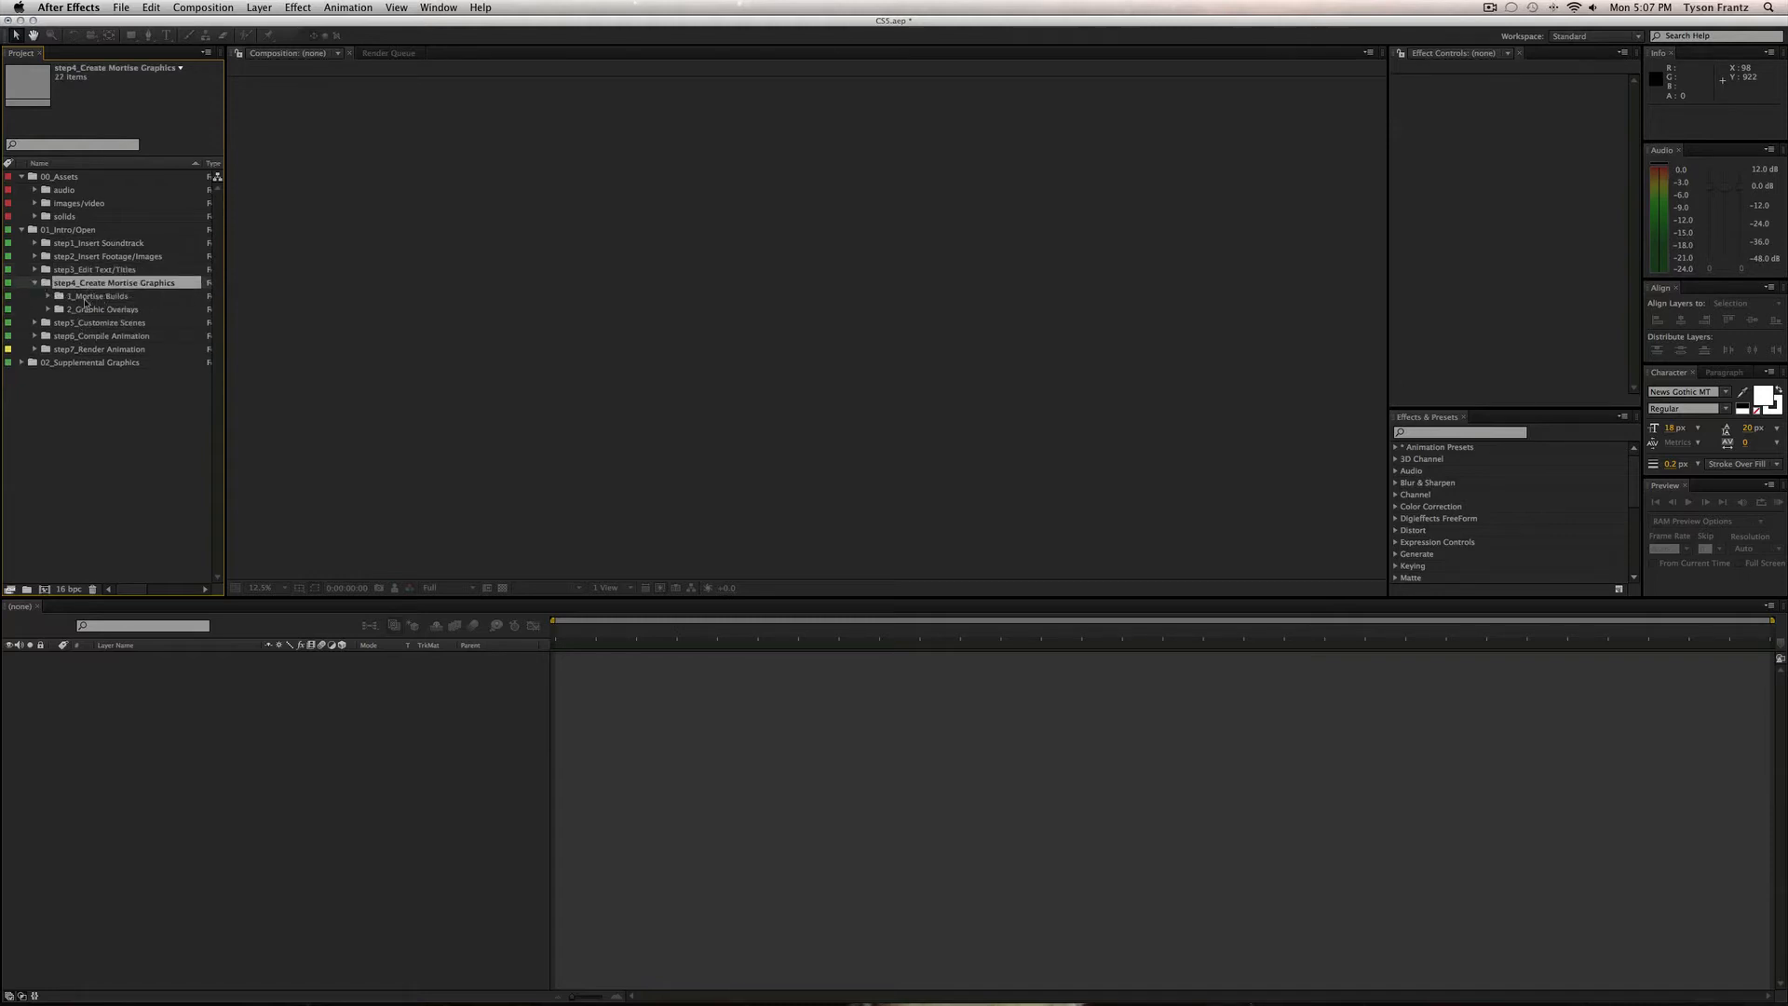
{"action": "left_click", "coordinate": [87, 308]}
{"action": "left_click", "coordinate": [90, 297]}
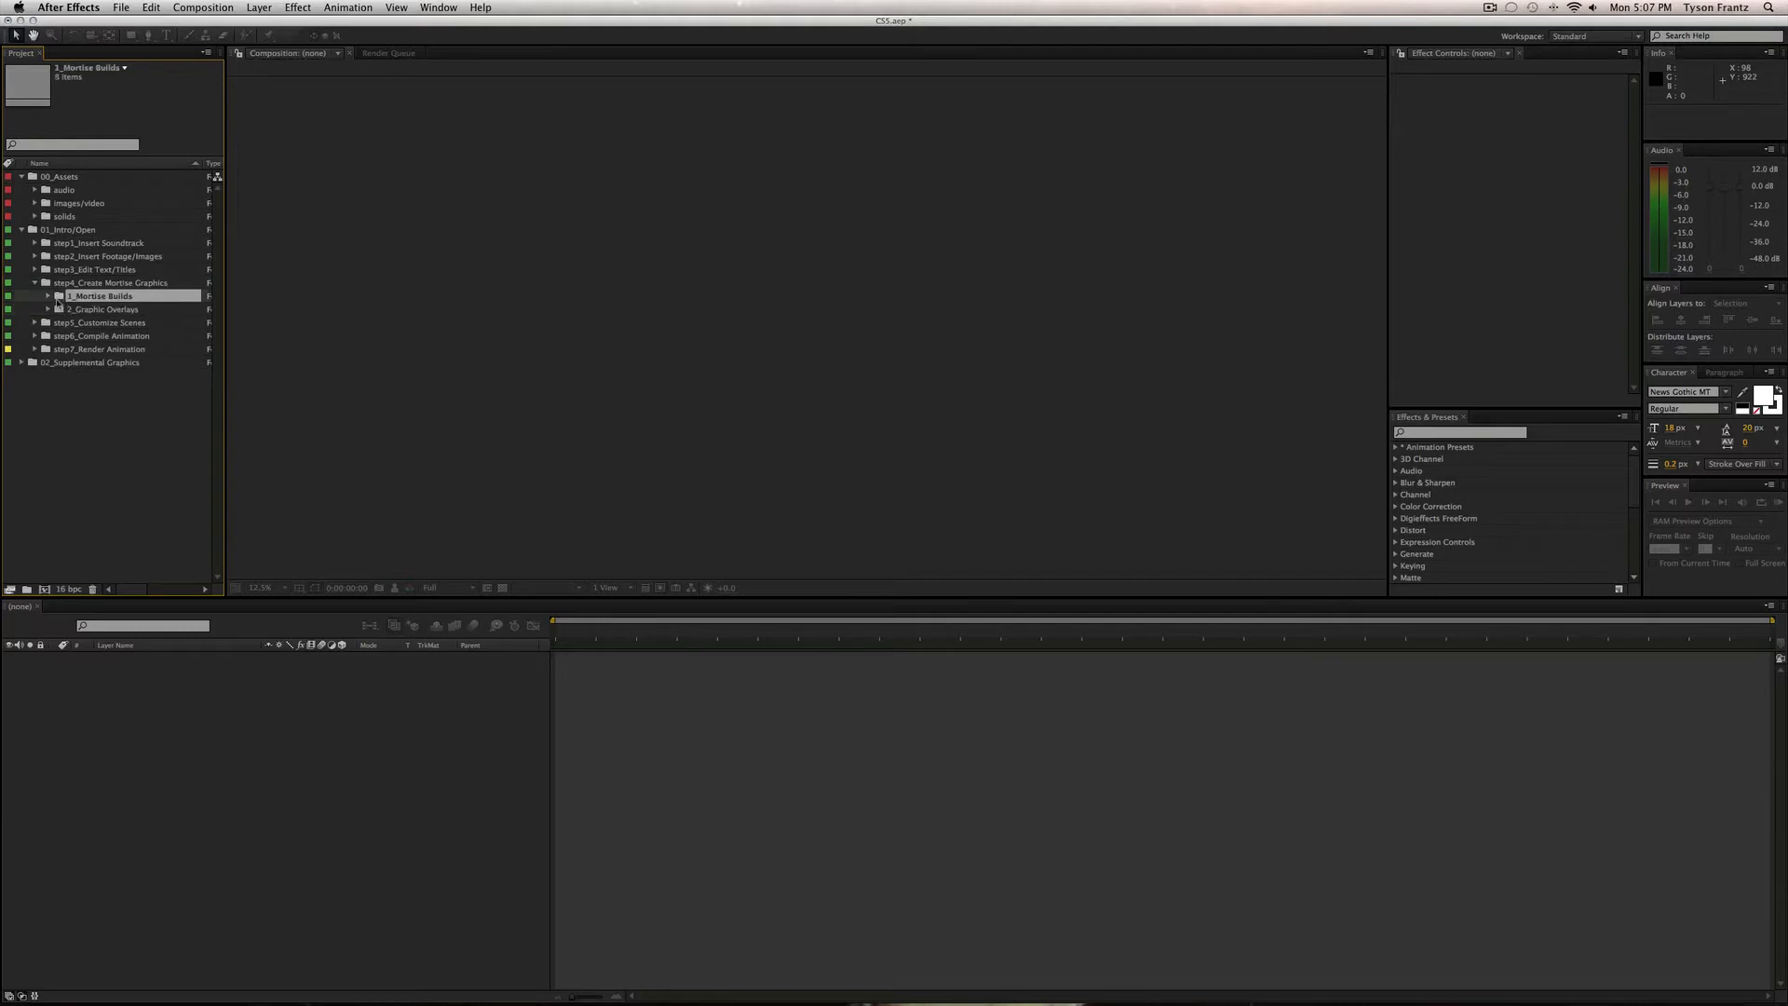
{"action": "left_click", "coordinate": [48, 296]}
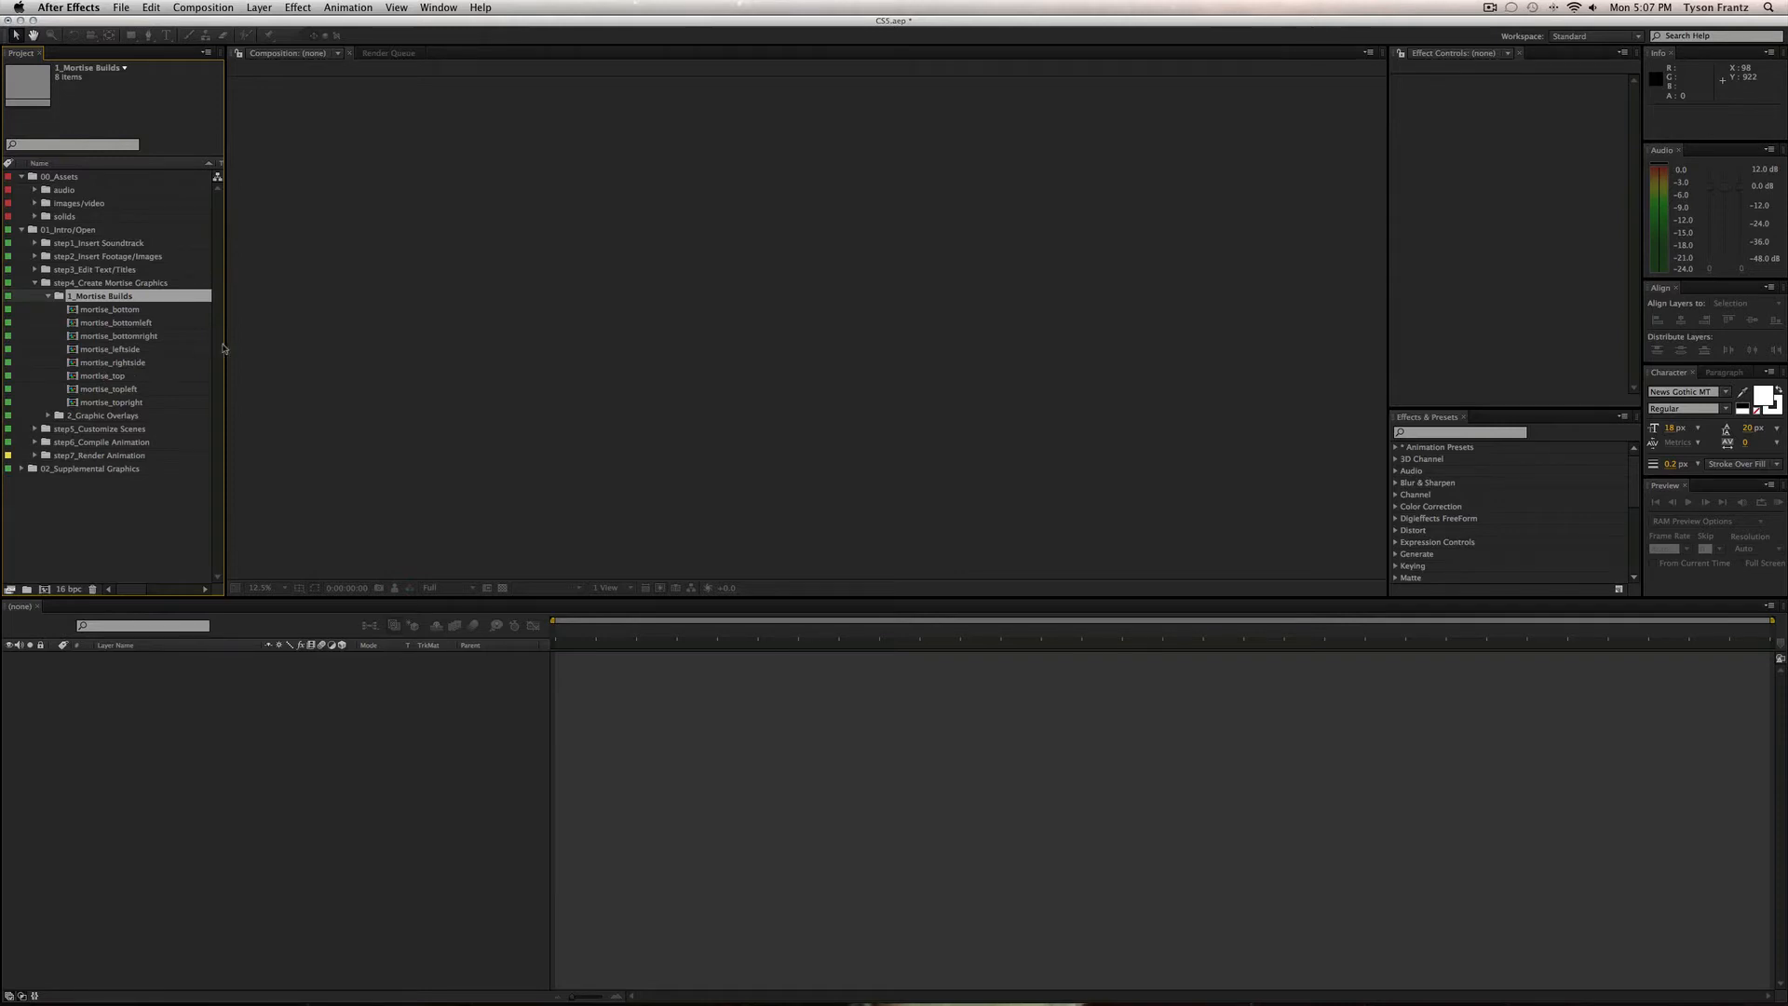
{"action": "left_click_drag", "start_coordinate": [225, 345], "coordinate": [290, 342]}
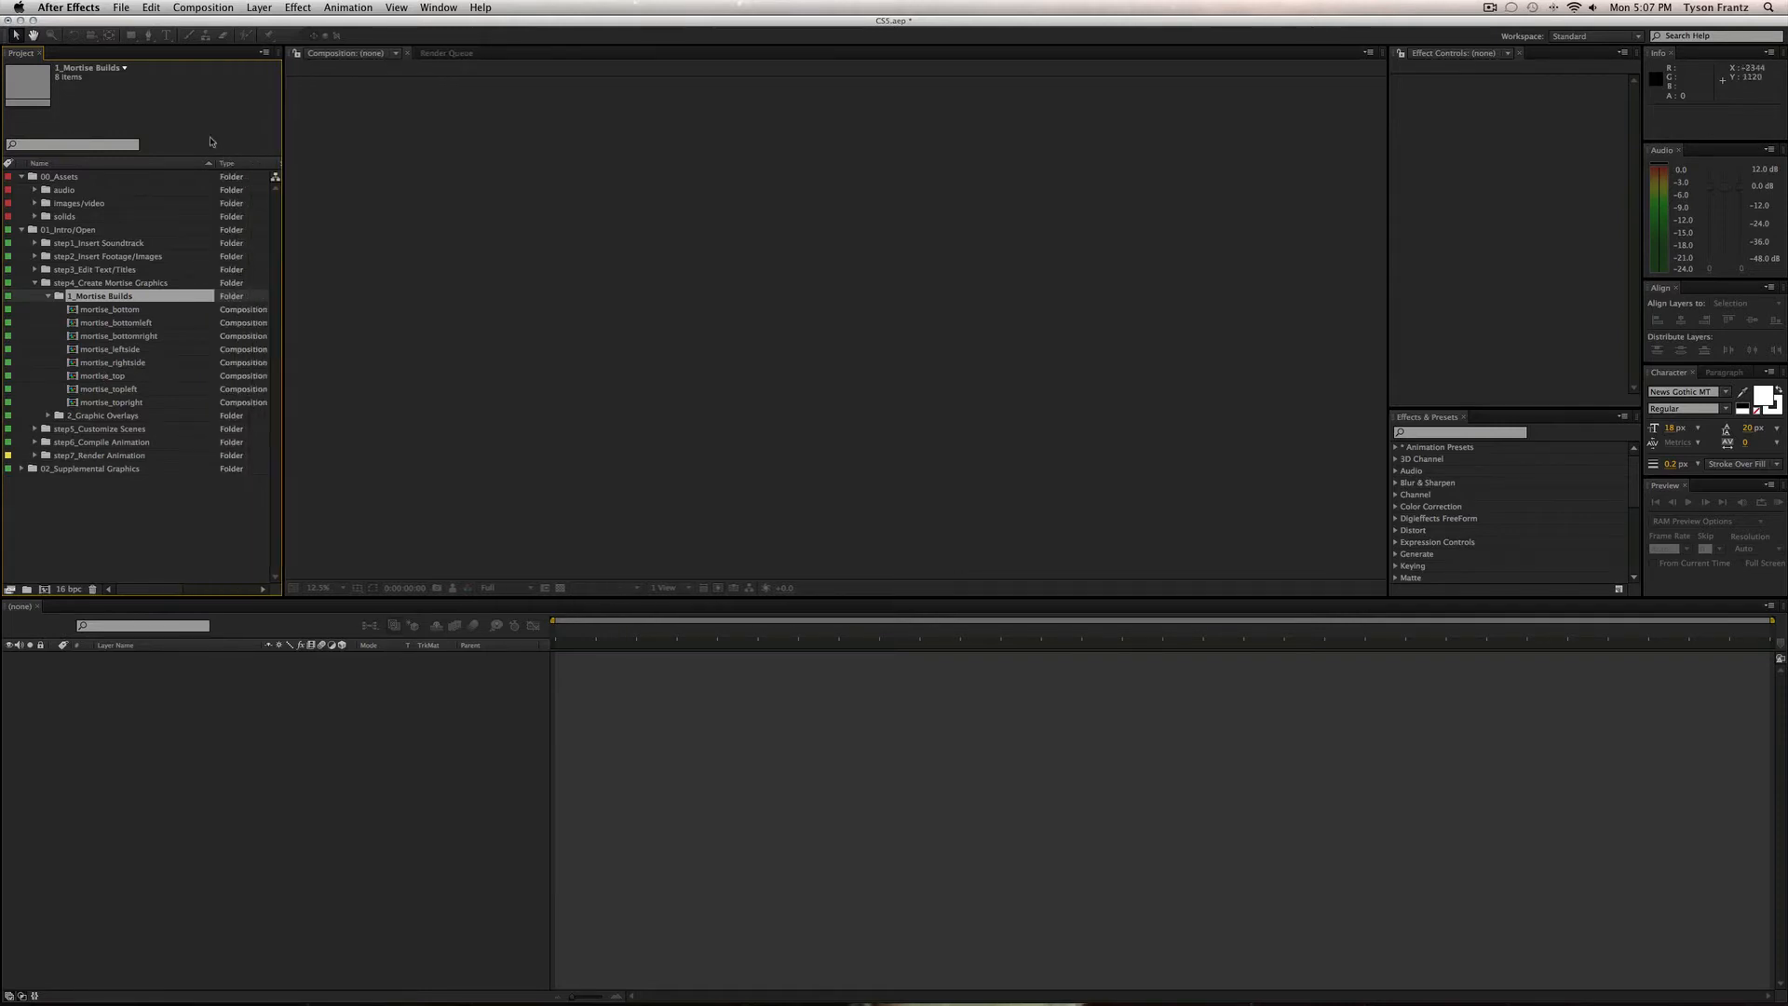
{"action": "left_click_drag", "start_coordinate": [215, 165], "coordinate": [237, 166]}
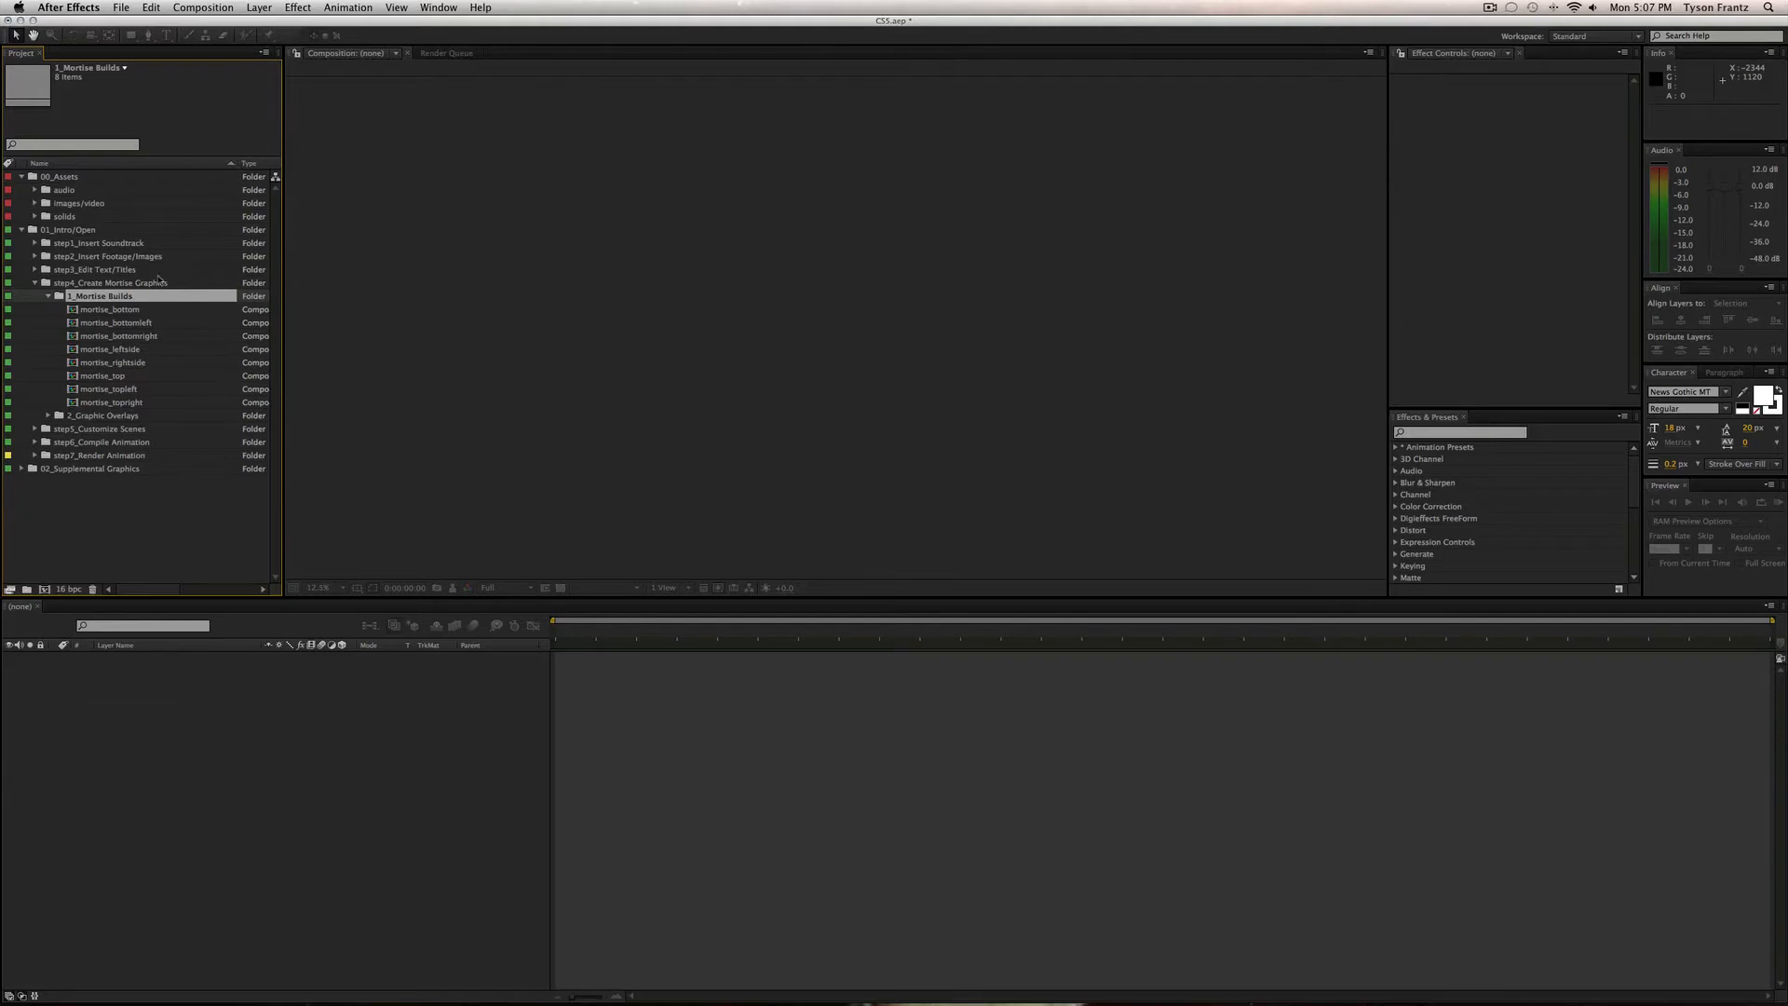
Open mortise_bottom and mortise_bottomleft and scrub a few seconds into each animation.
{"action": "double_click", "coordinate": [116, 310]}
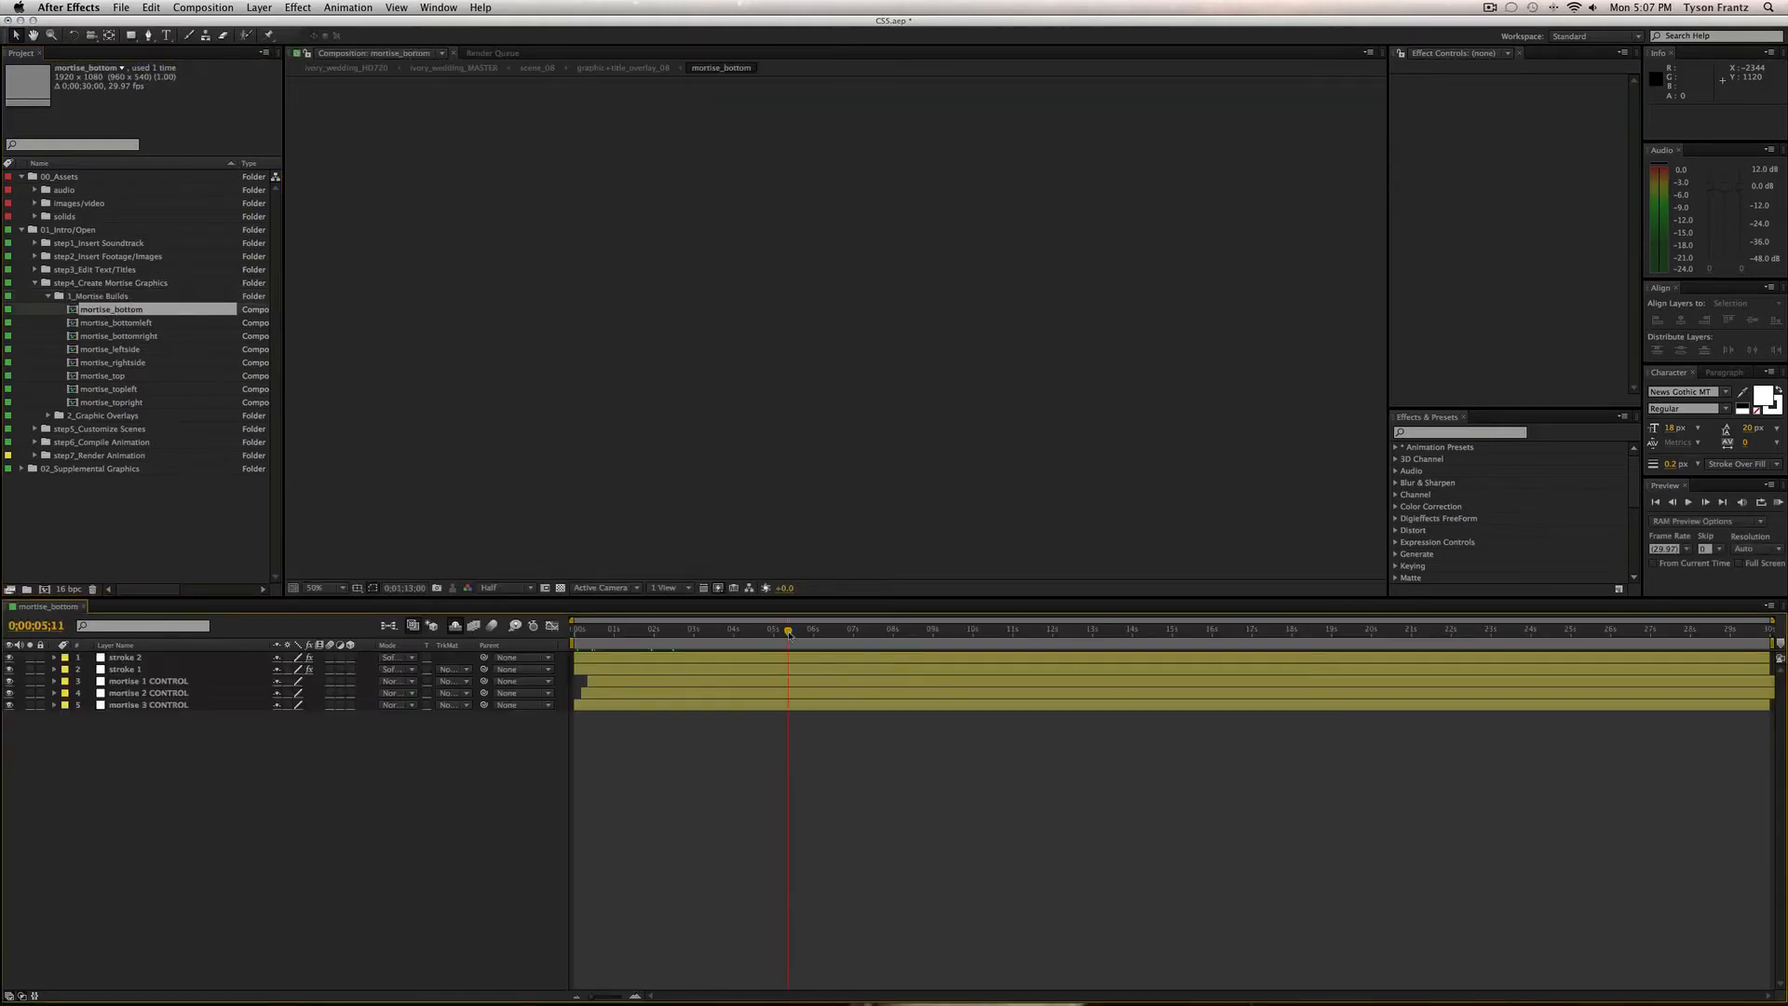
{"action": "left_click_drag", "start_coordinate": [775, 631], "coordinate": [730, 631]}
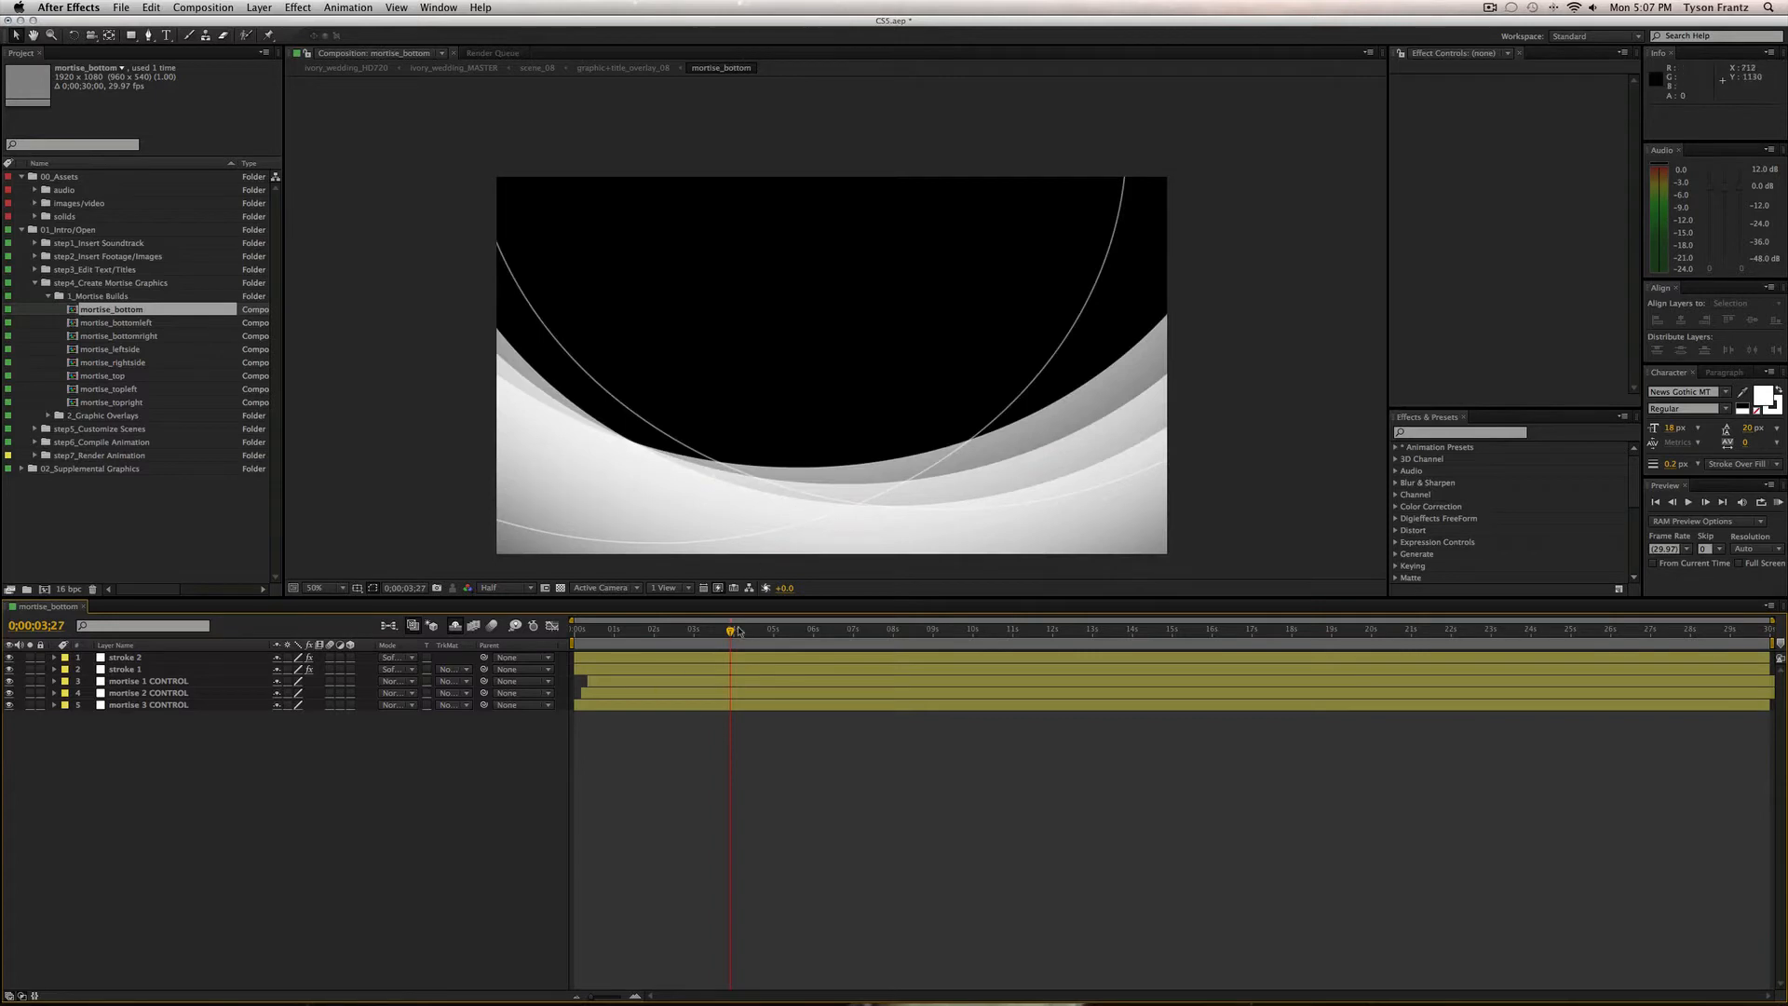
{"action": "mouse_move", "coordinate": [737, 631]}
{"action": "left_mouse_down"}
{"action": "mouse_move", "coordinate": [758, 631]}
{"action": "mouse_move", "coordinate": [712, 633]}
{"action": "left_mouse_up"}
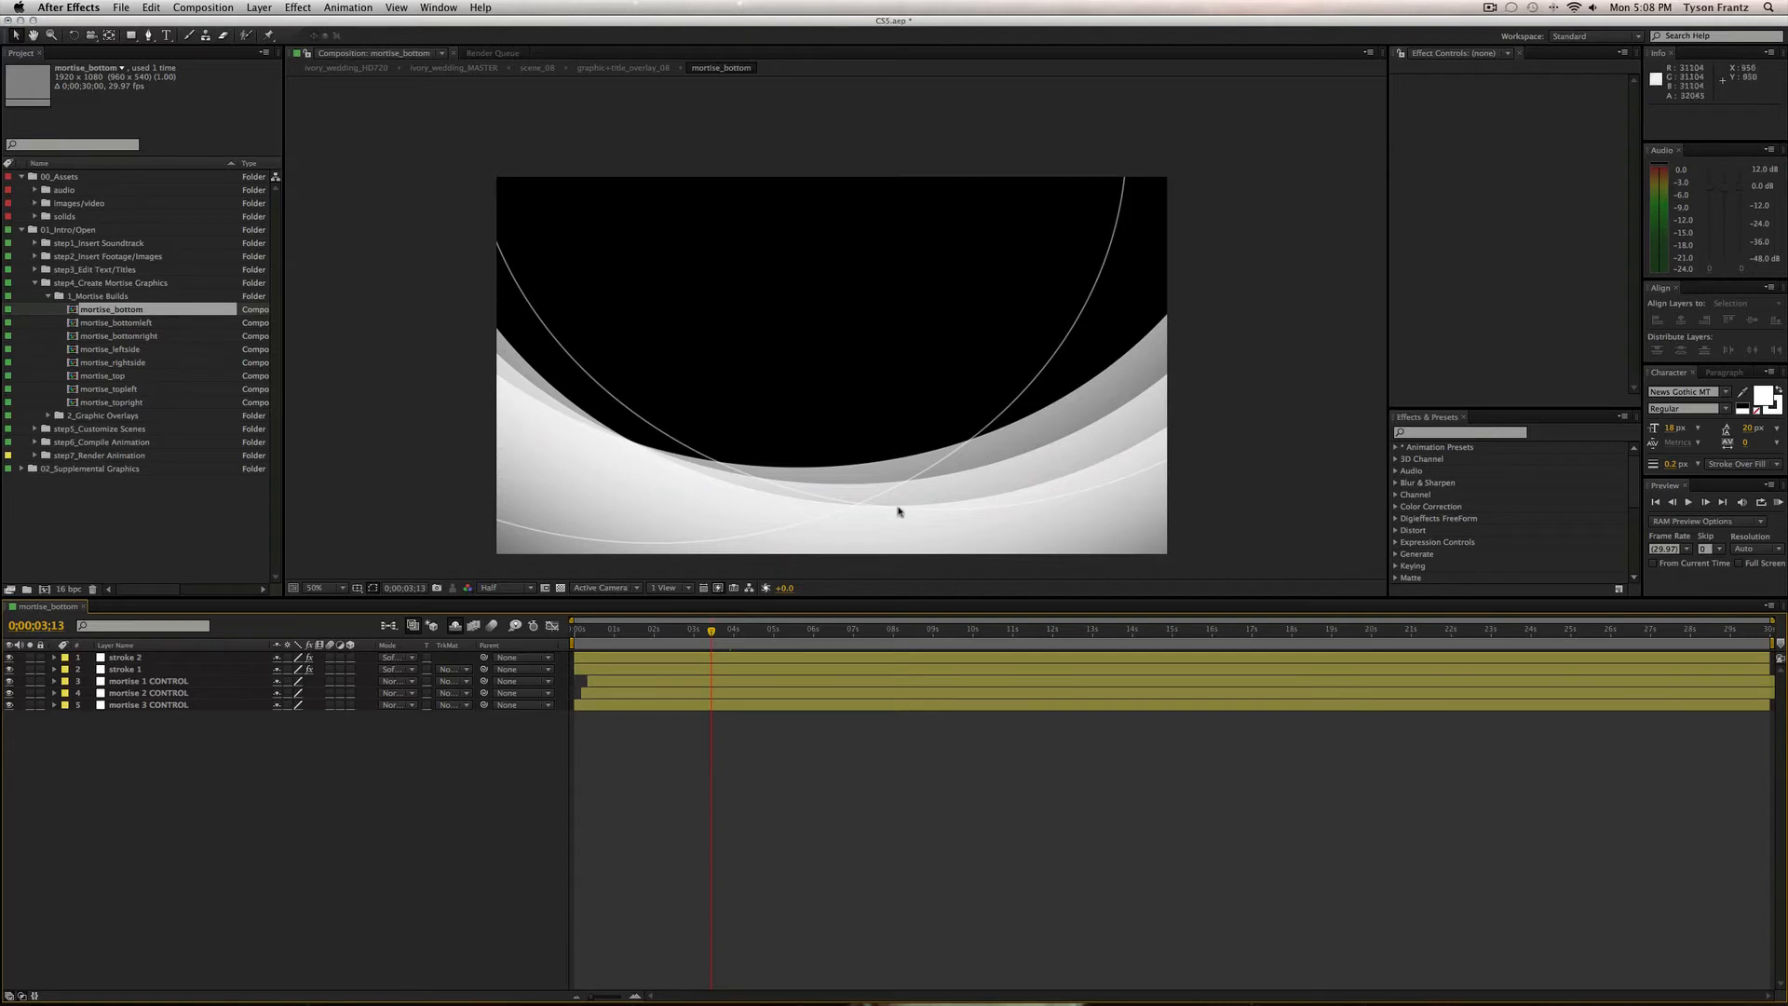
{"action": "double_click", "coordinate": [104, 324]}
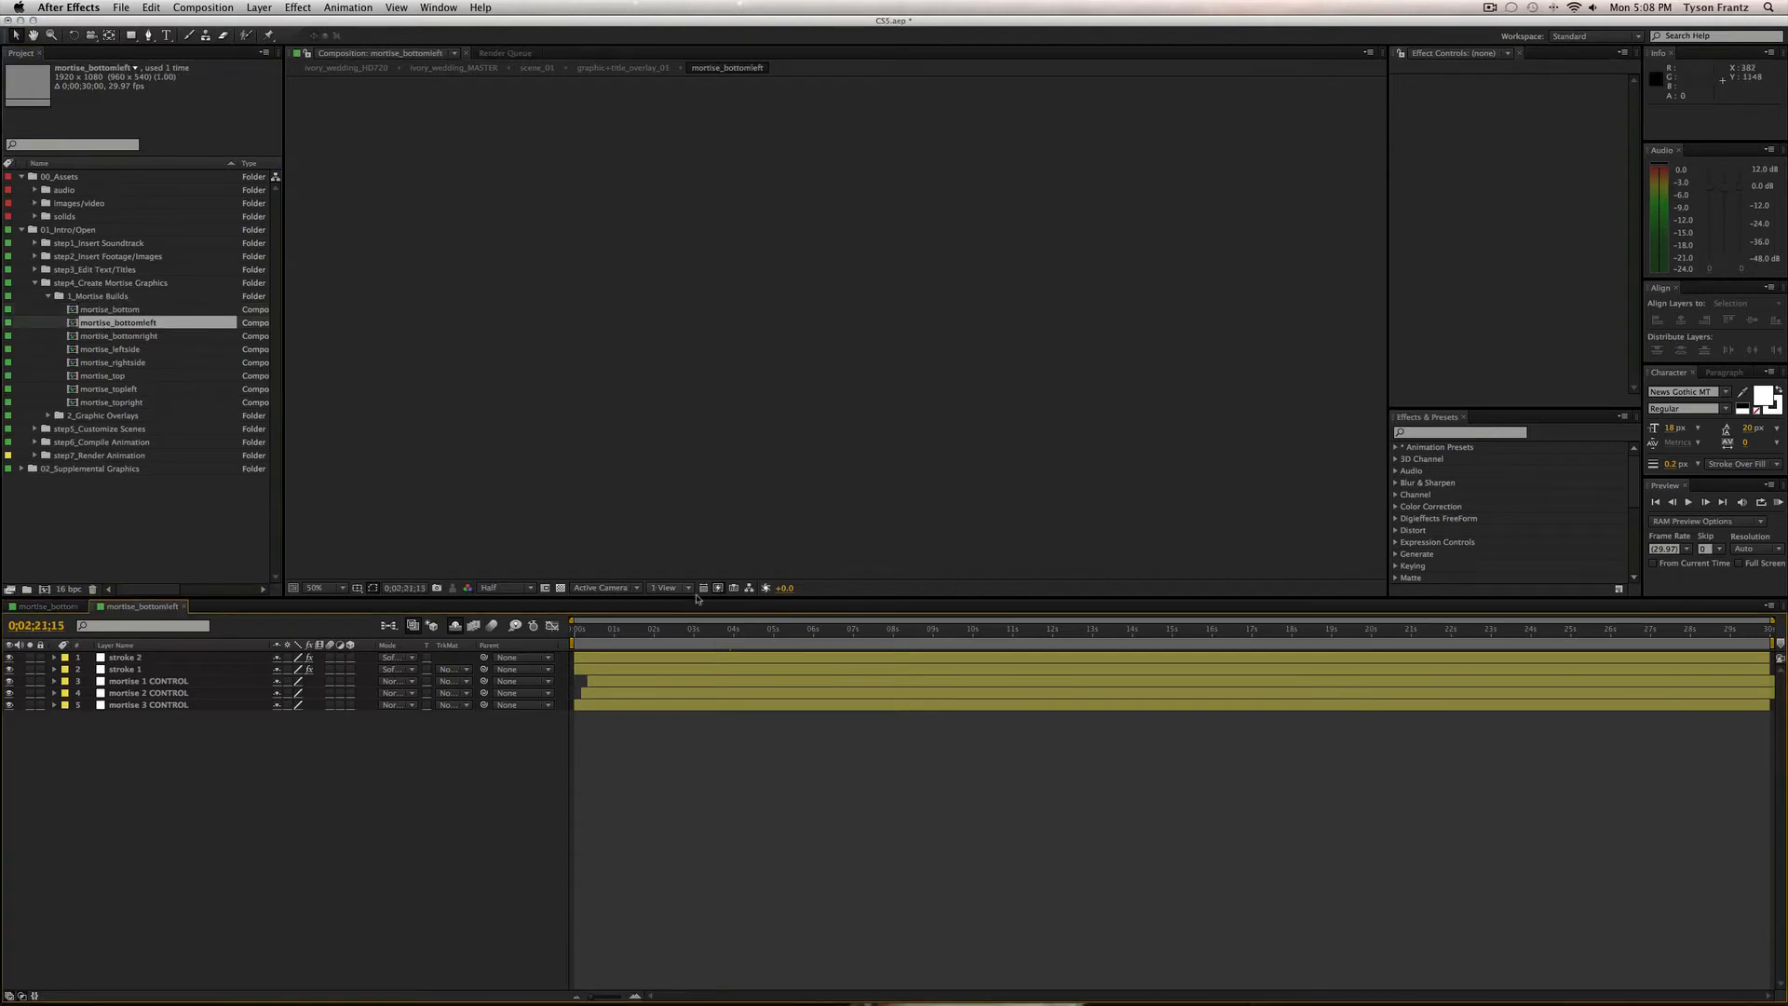
{"action": "left_click_drag", "start_coordinate": [652, 631], "coordinate": [753, 631]}
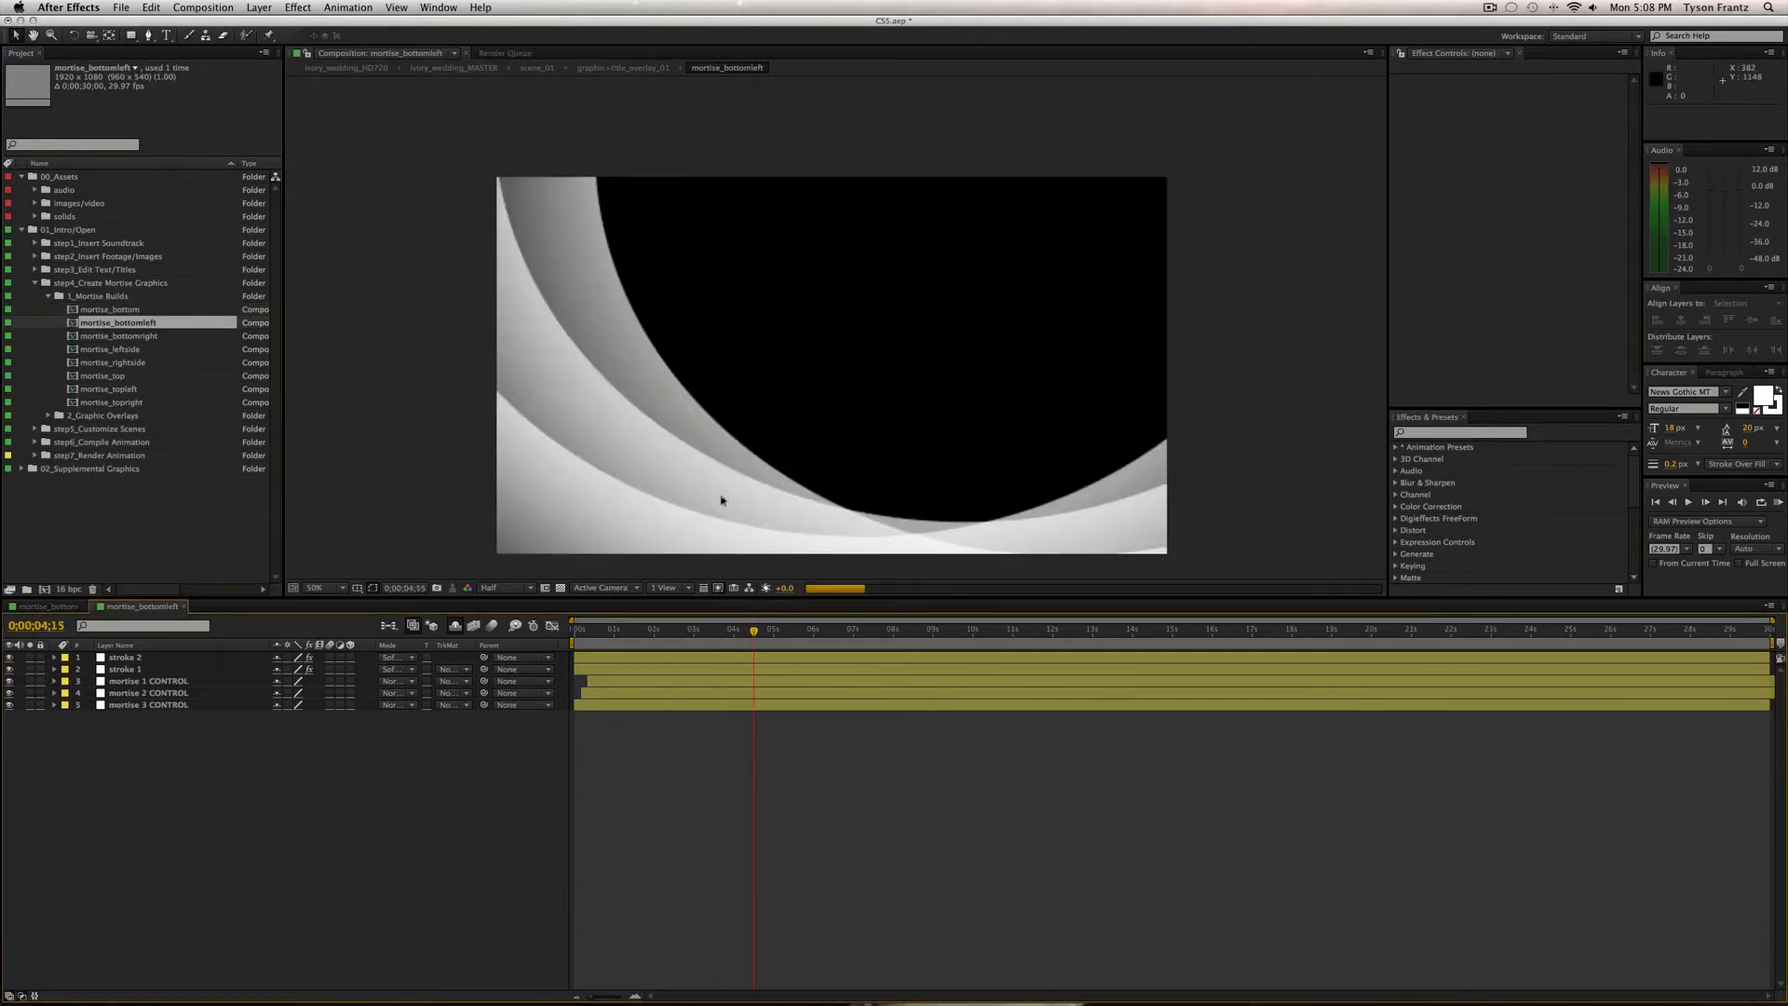
Preview mortise_bottomright and mortise_top about five seconds in, closing each afterward.
{"action": "double_click", "coordinate": [121, 336]}
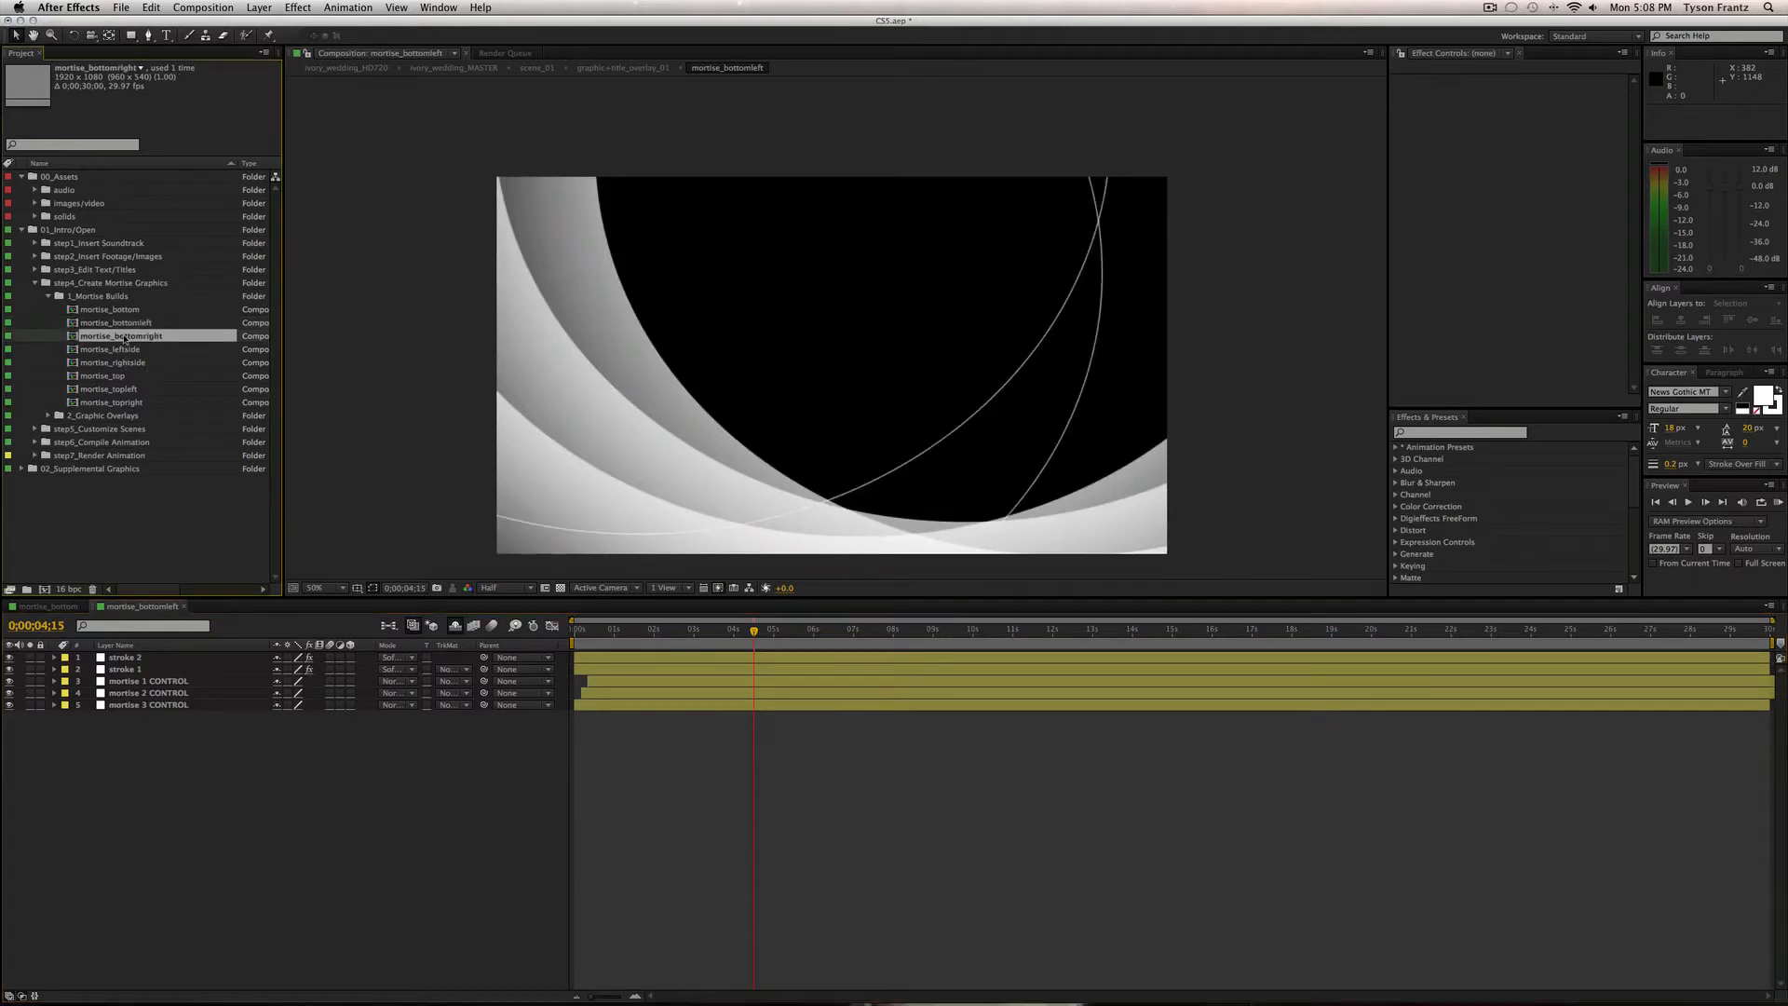
{"action": "left_click", "coordinate": [801, 631]}
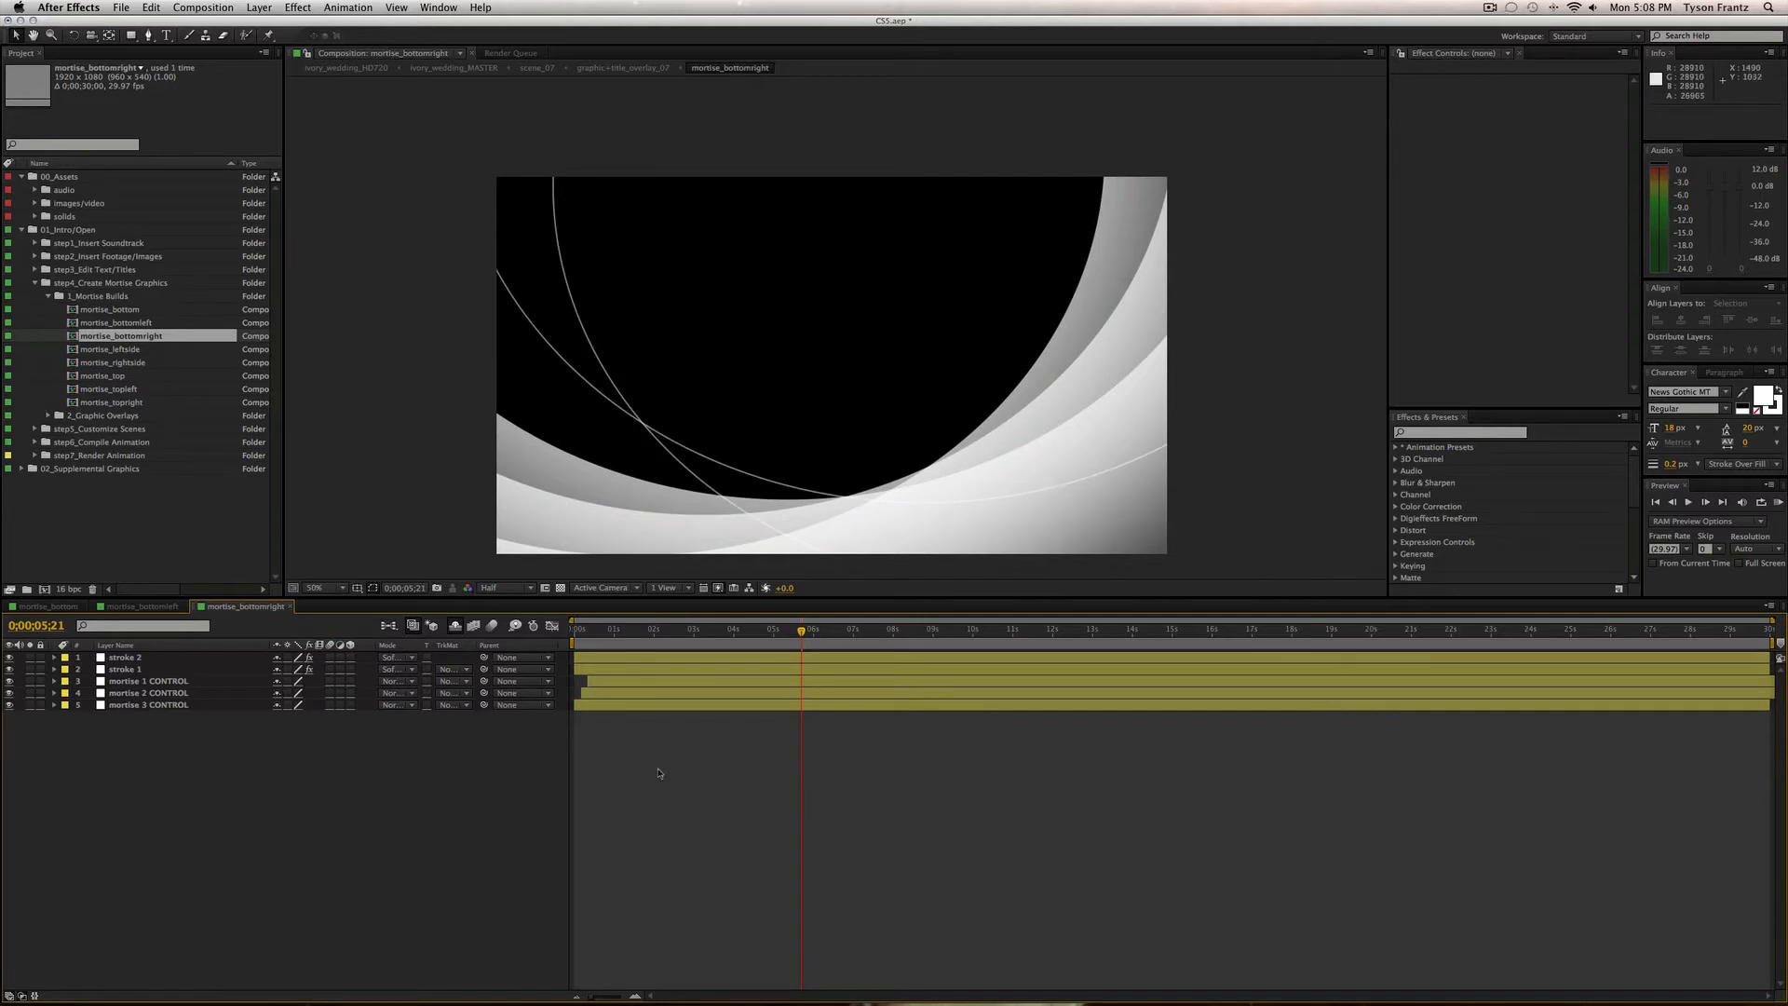
{"action": "key", "text": "super+w"}
{"action": "left_click", "coordinate": [96, 377]}
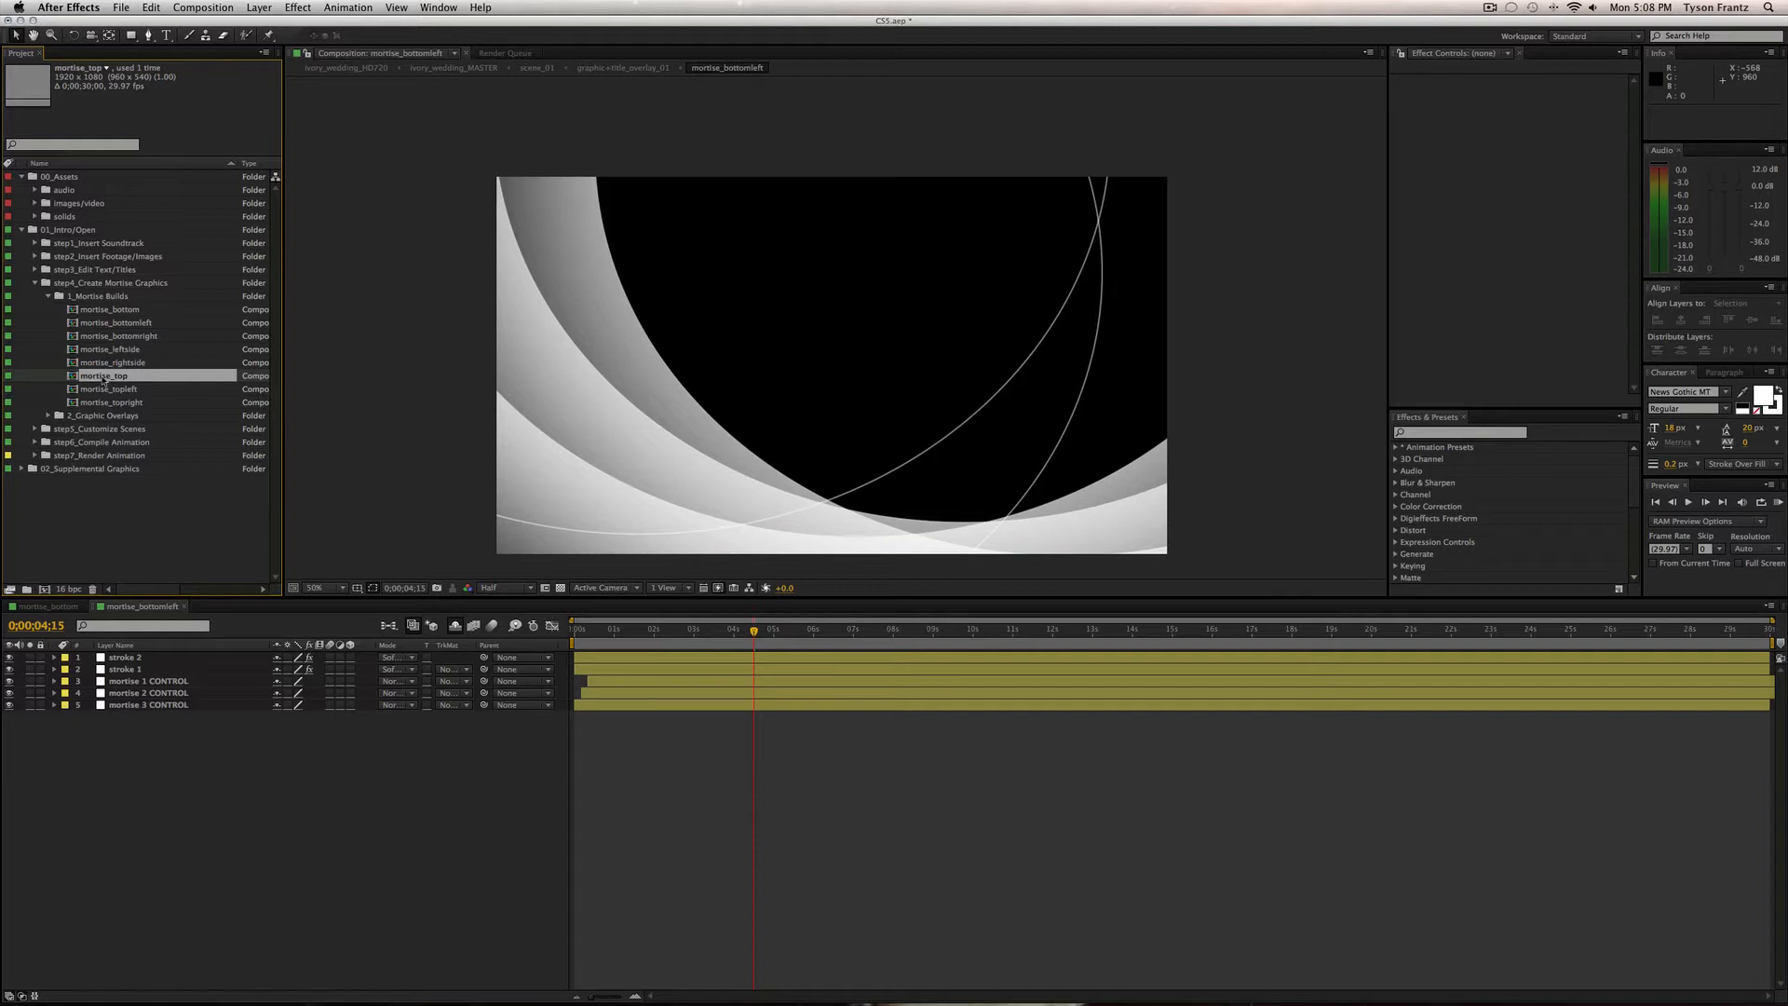
{"action": "double_click", "coordinate": [124, 379]}
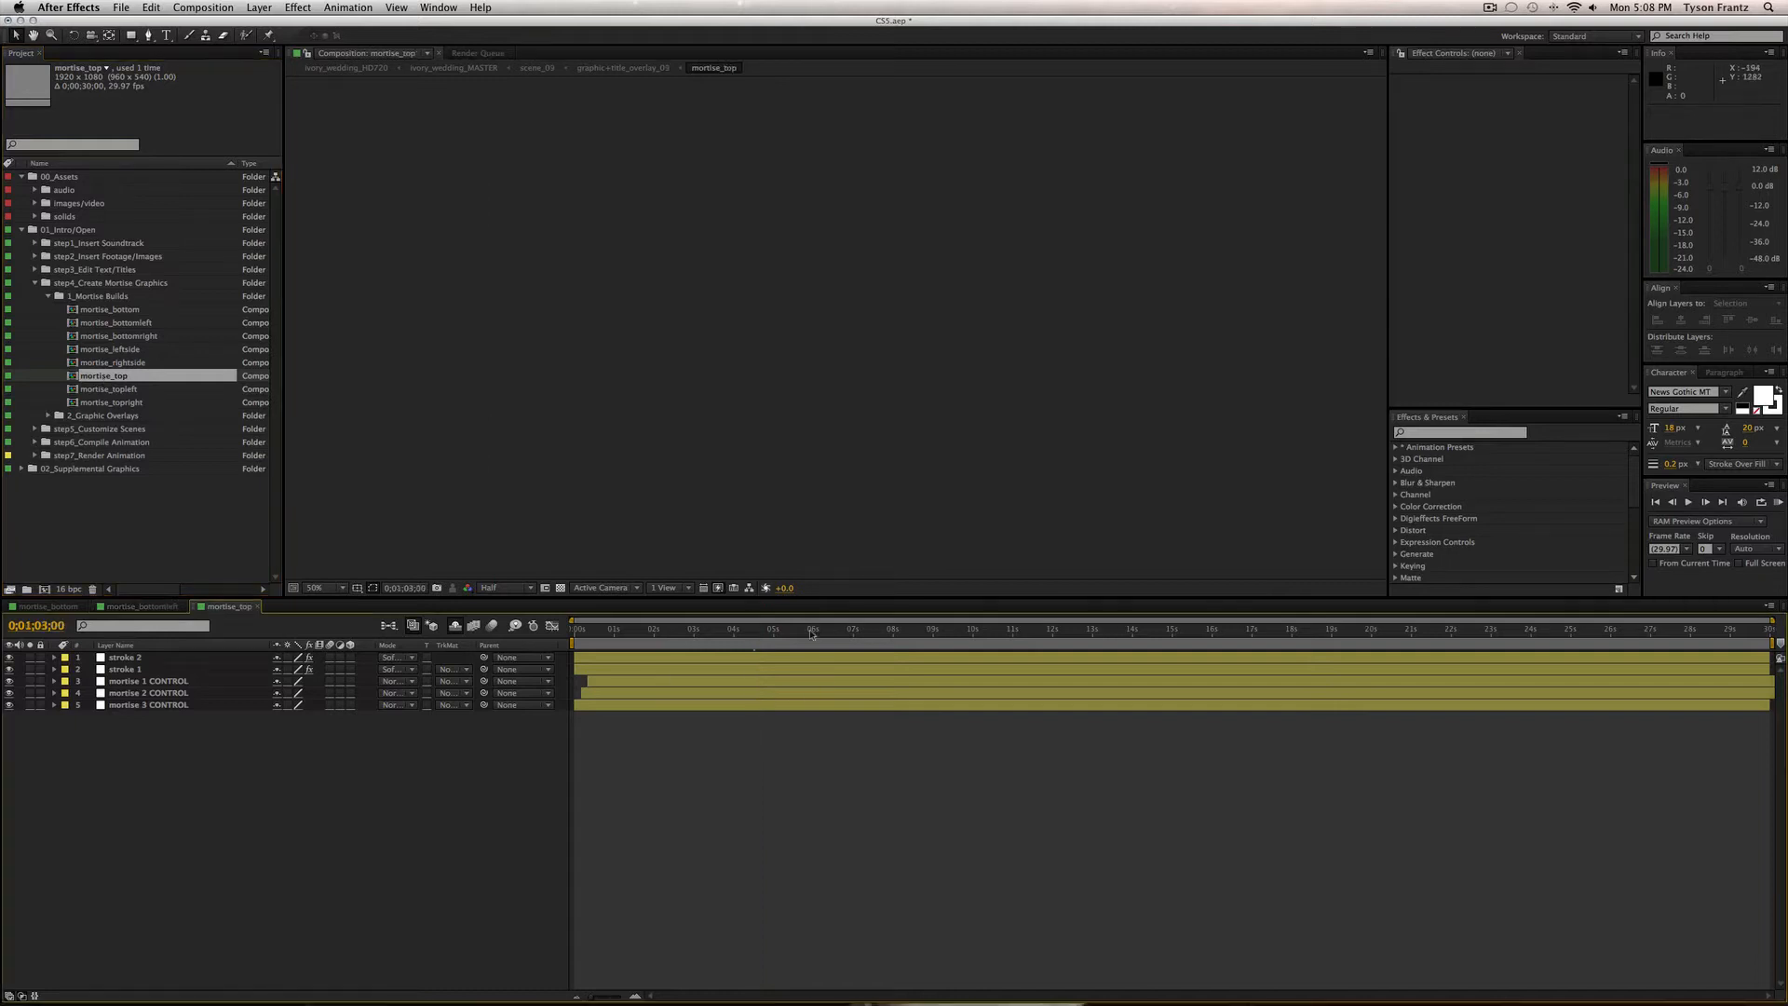
{"action": "left_click", "coordinate": [797, 638]}
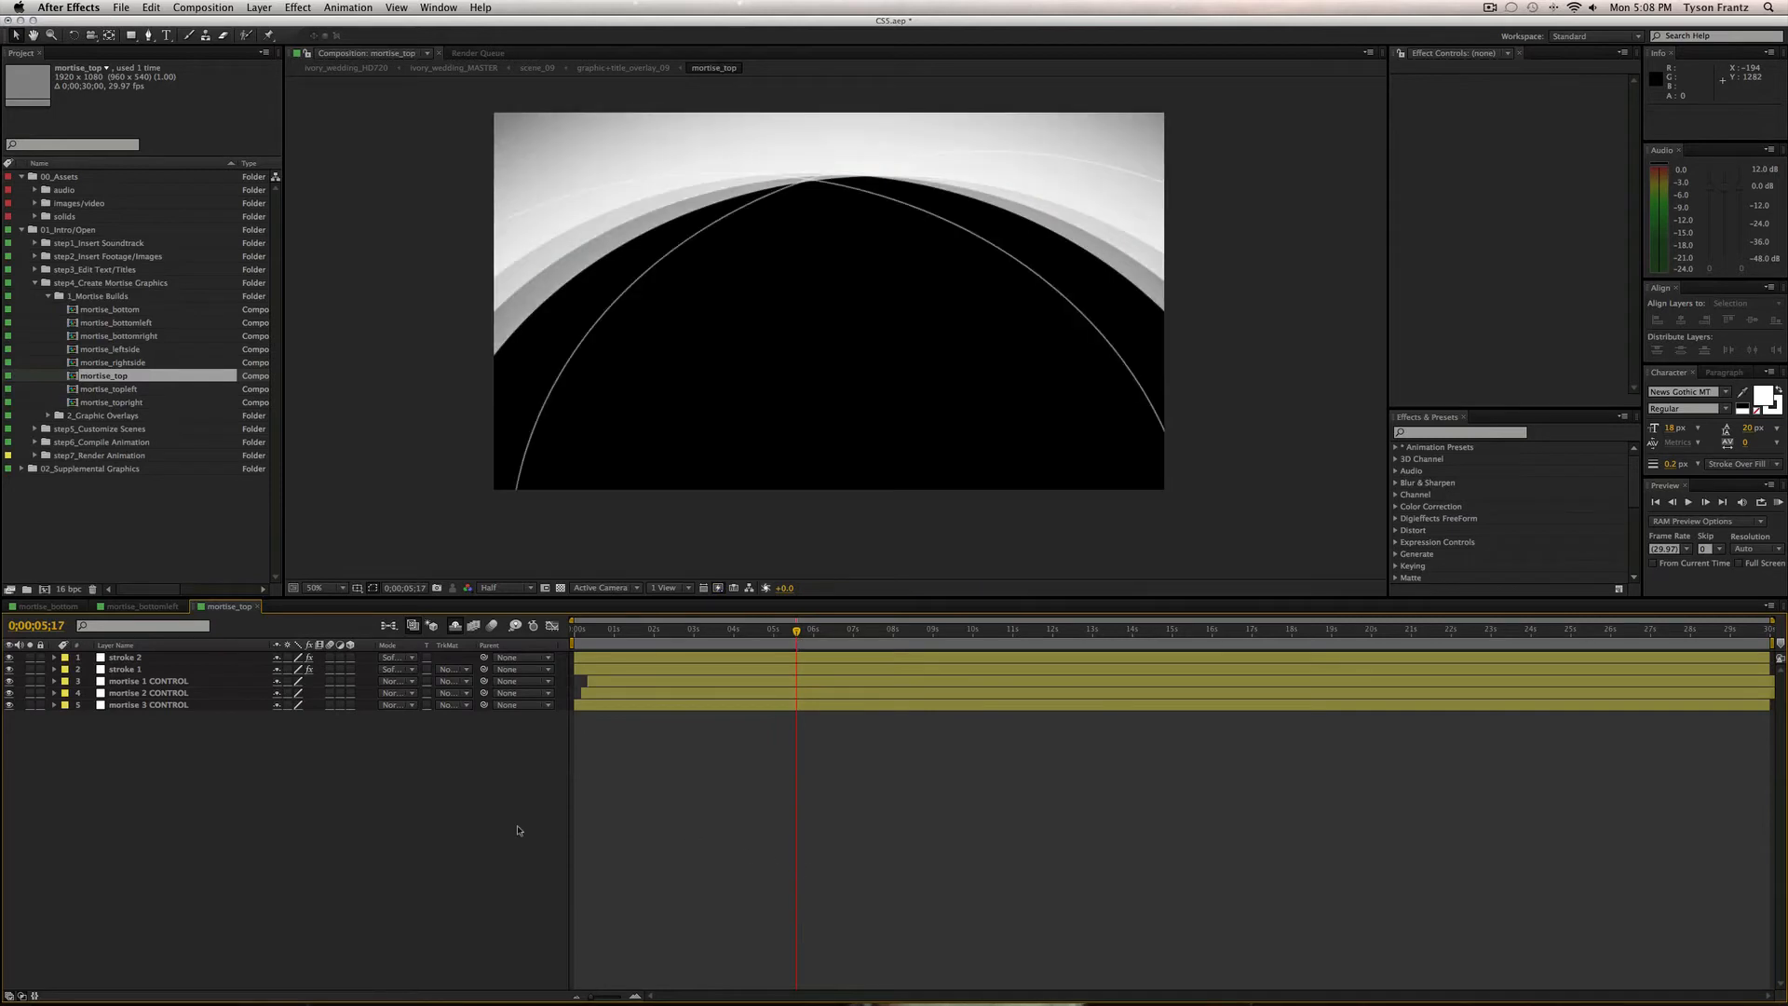
{"action": "key", "text": "super+w"}
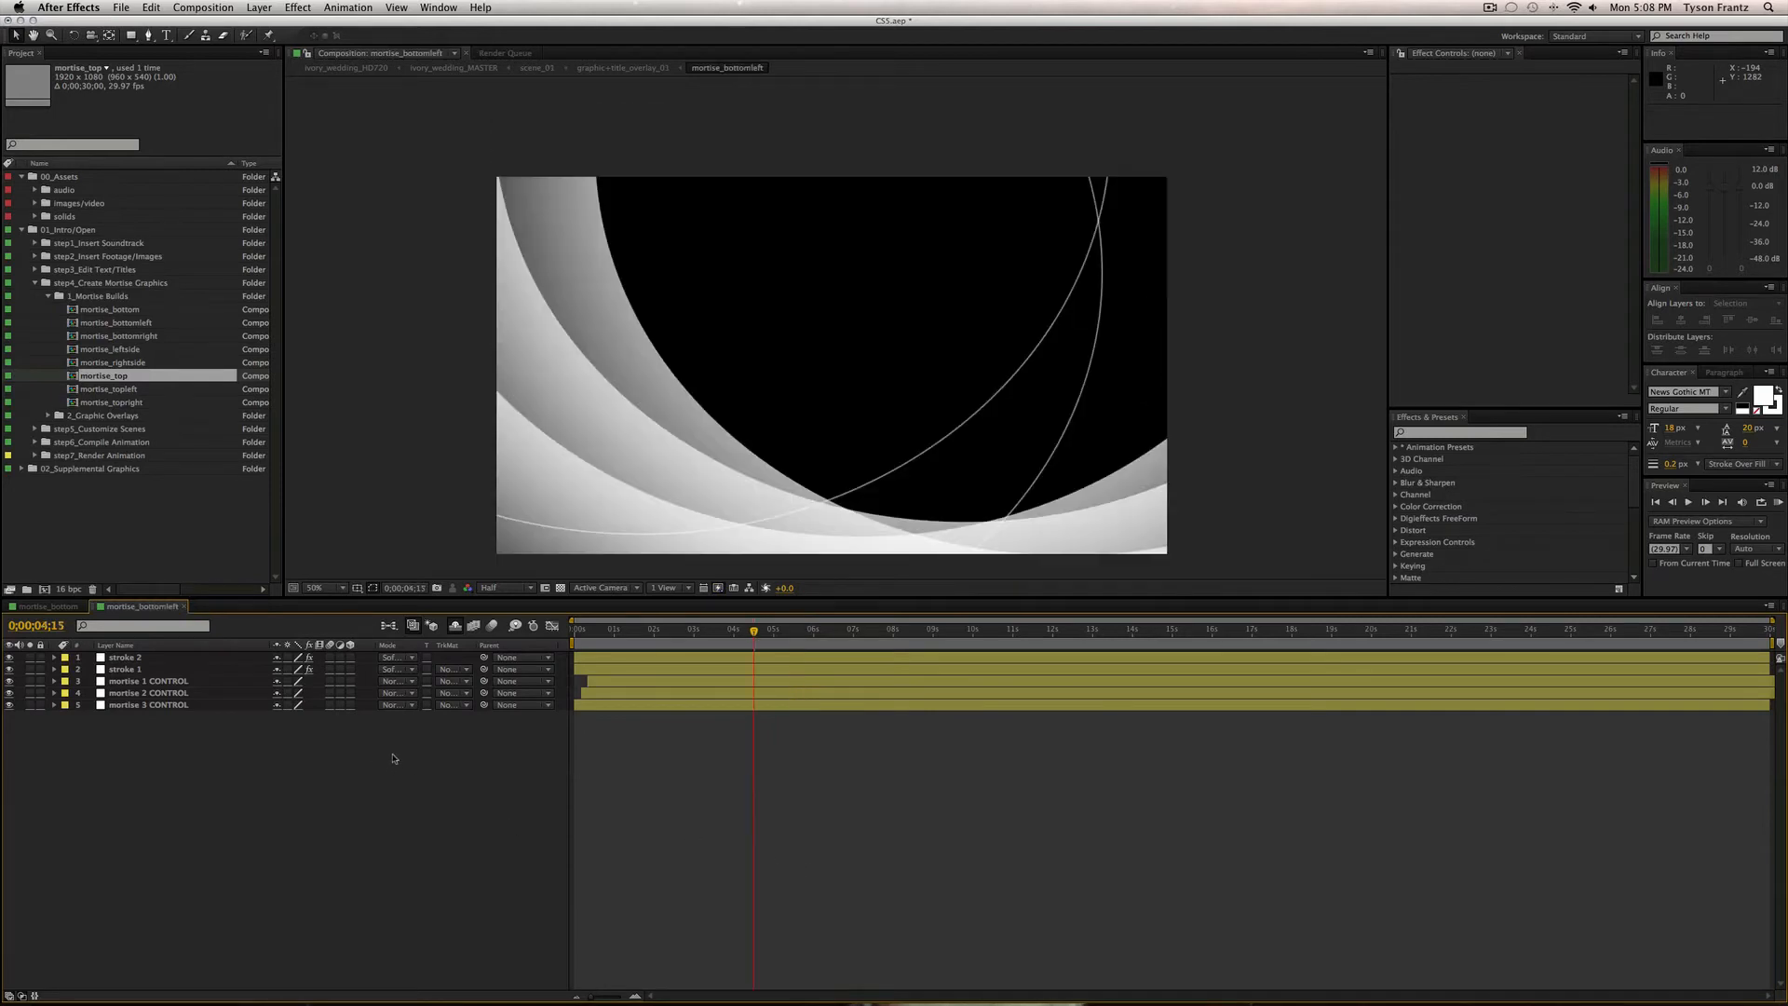
Close mortise_bottomleft so mortise_bottom remains the open composition.
{"action": "left_click", "coordinate": [125, 404]}
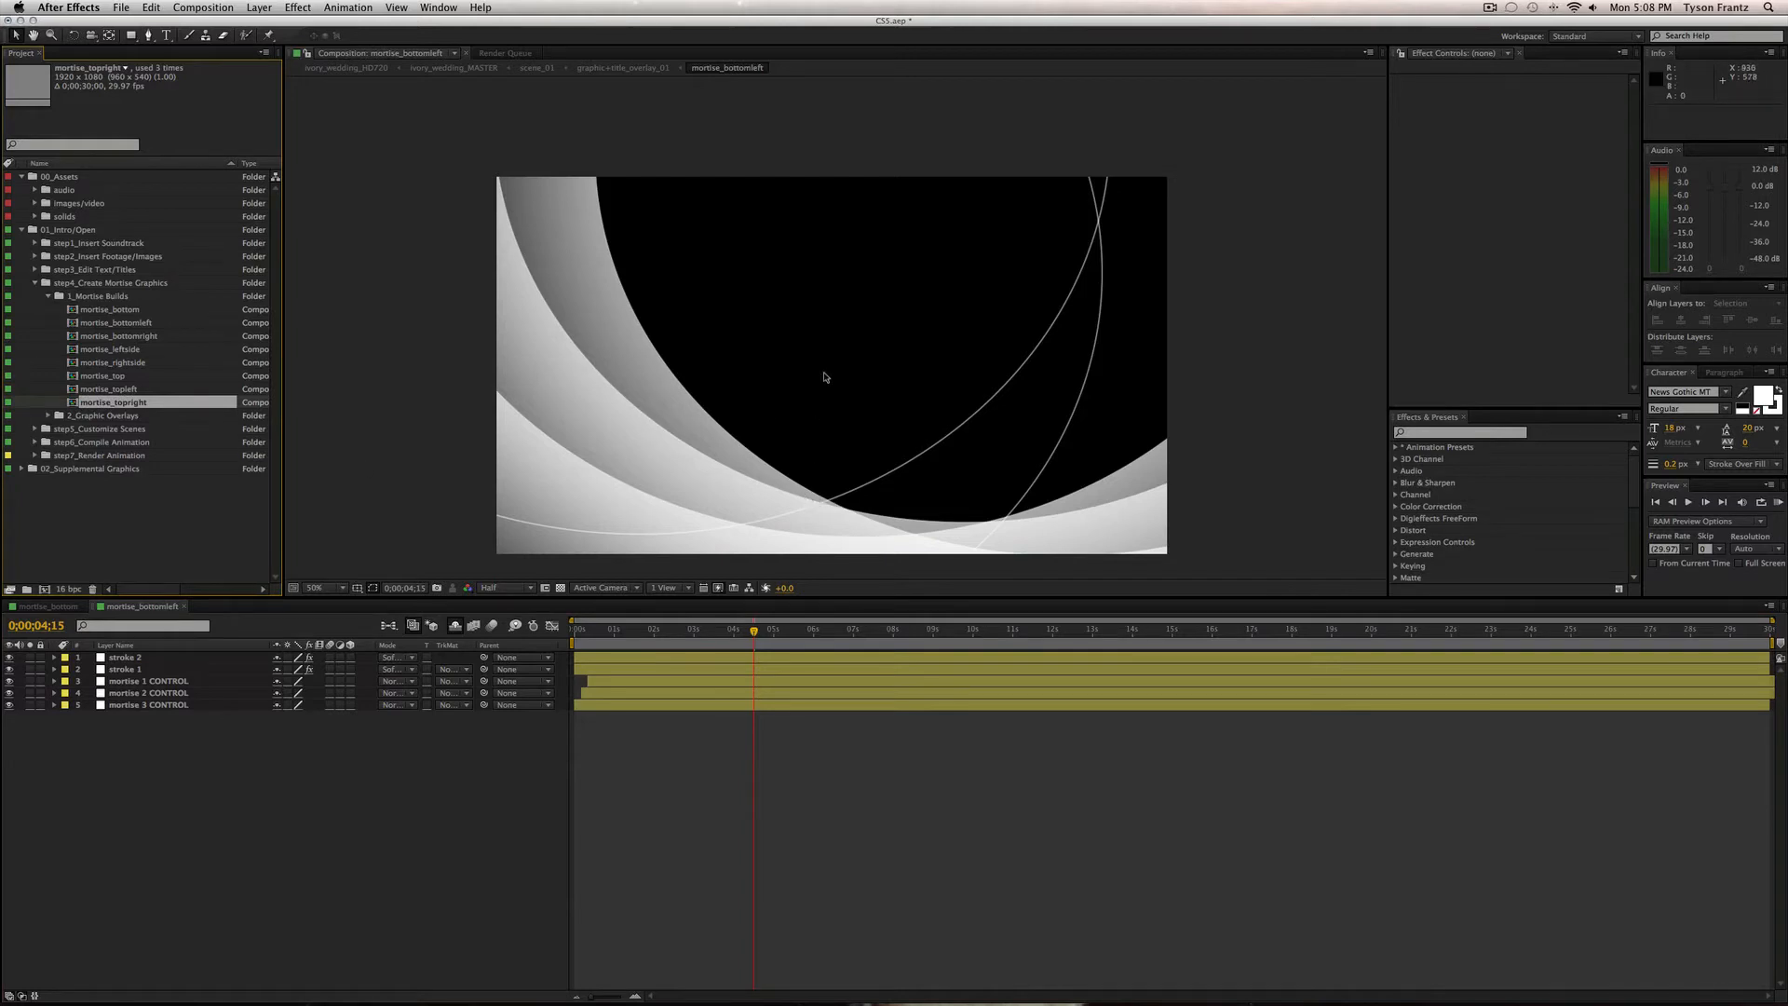
{"action": "scroll", "coordinate": [815, 368], "scroll_direction": "down", "scroll_amount": 2}
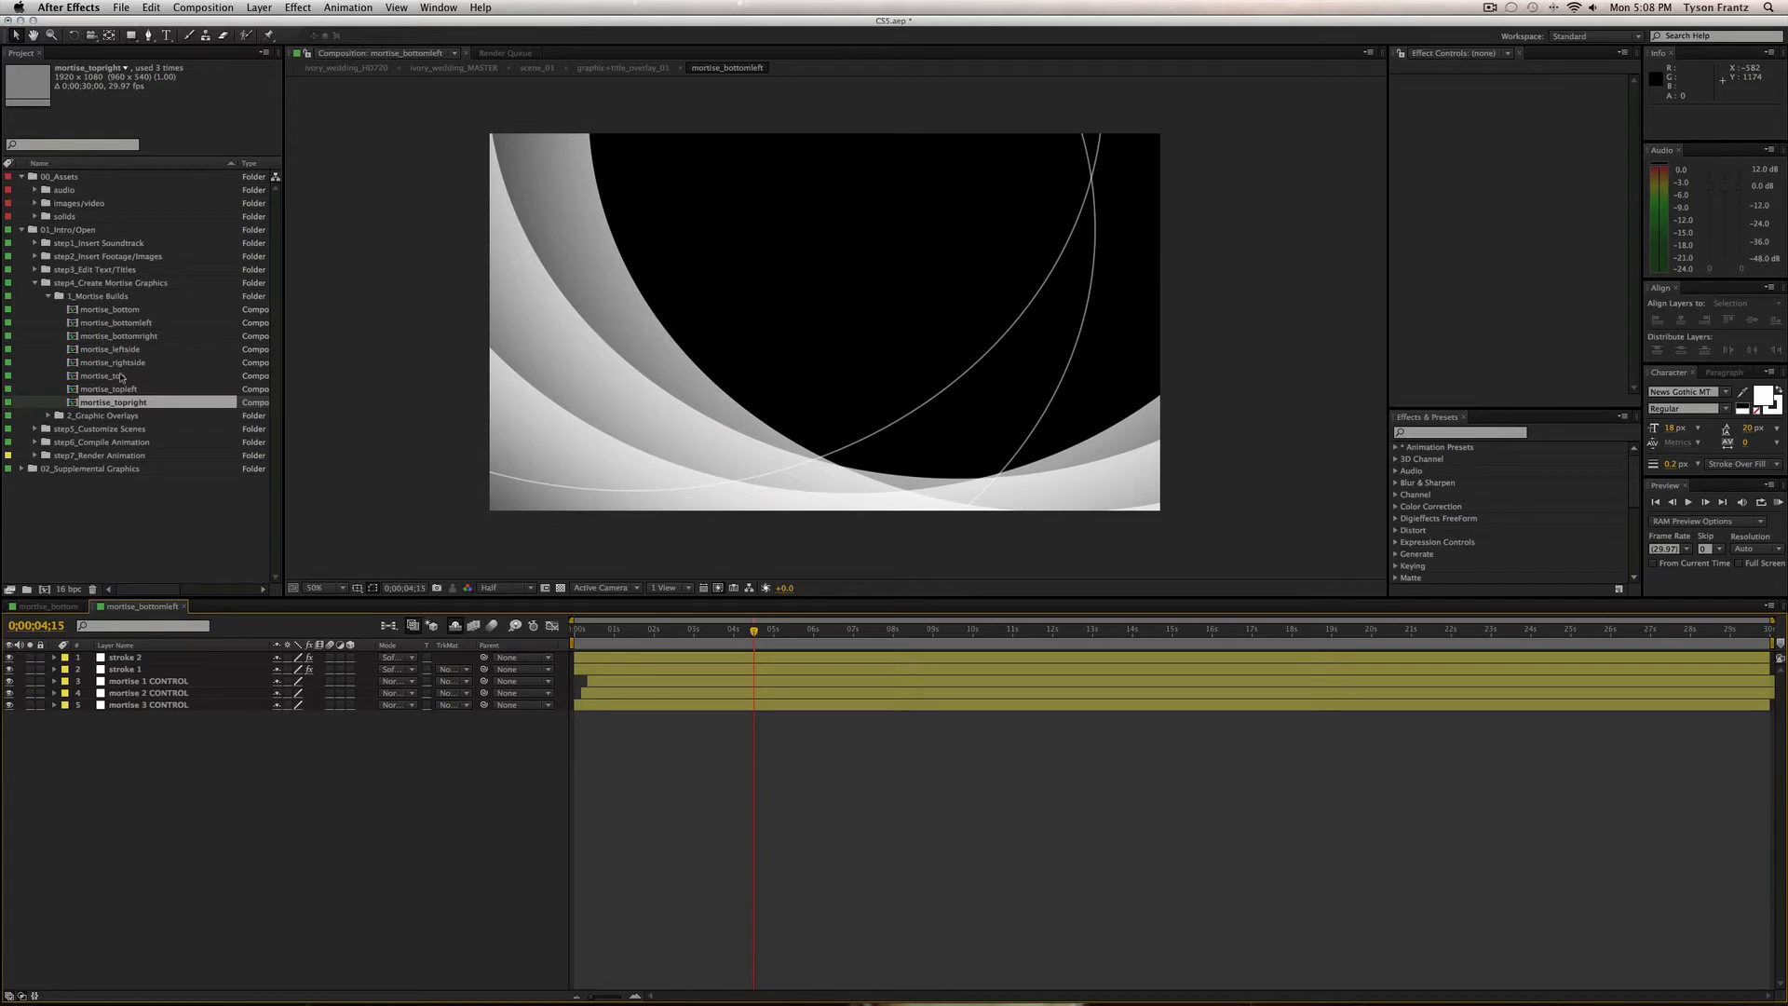
{"action": "left_click", "coordinate": [122, 308]}
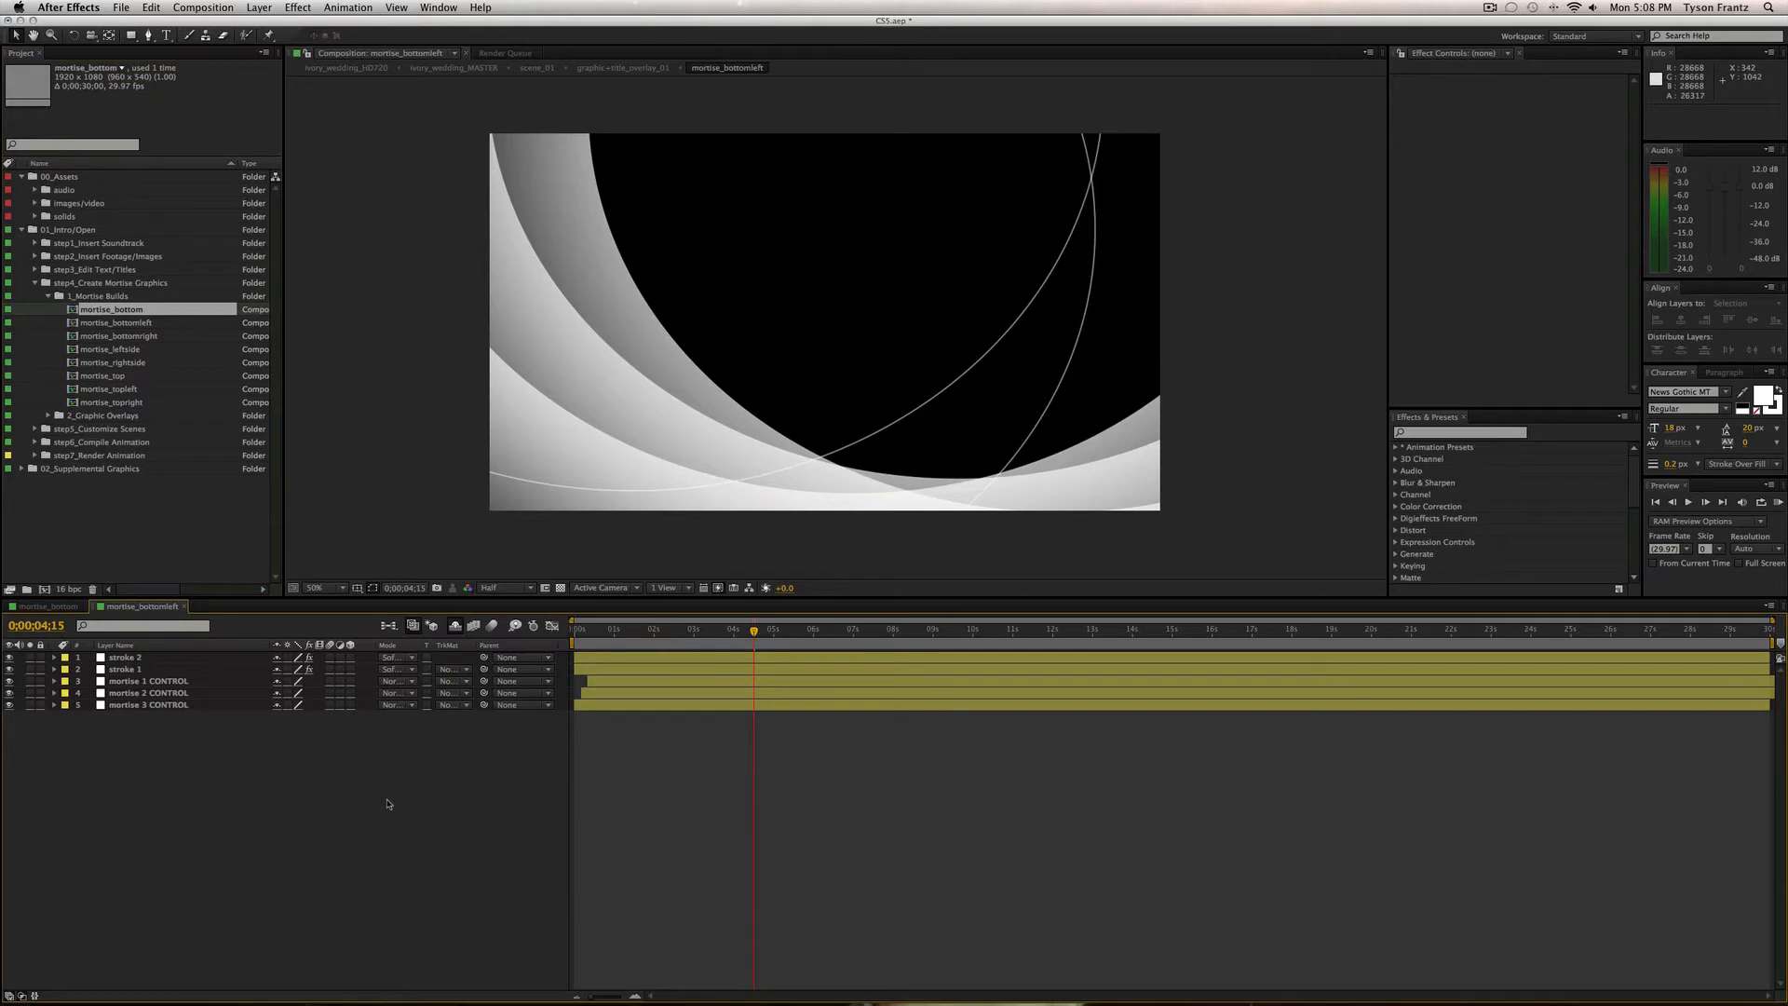
{"action": "key", "text": "super+w"}
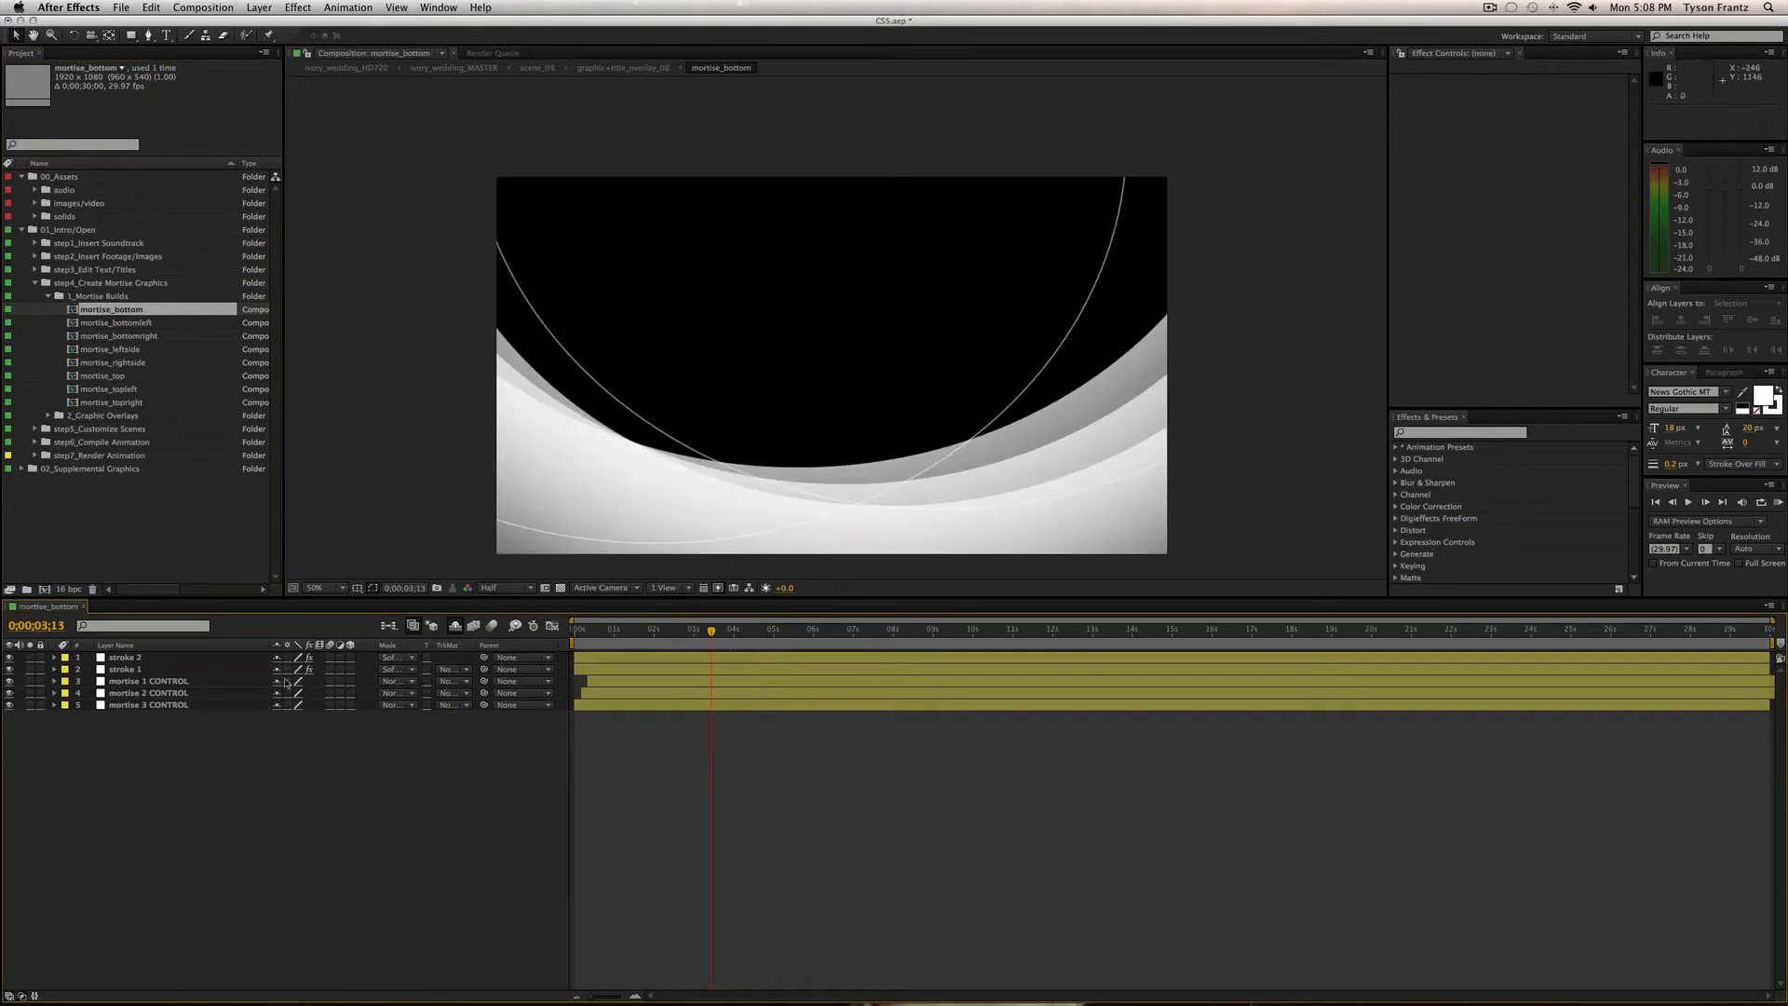
Show mask path keyframes for all five mortise_bottom layers and preview the animation.
{"action": "left_click", "coordinate": [139, 658]}
{"action": "left_click", "coordinate": [248, 705], "text": "shift"}
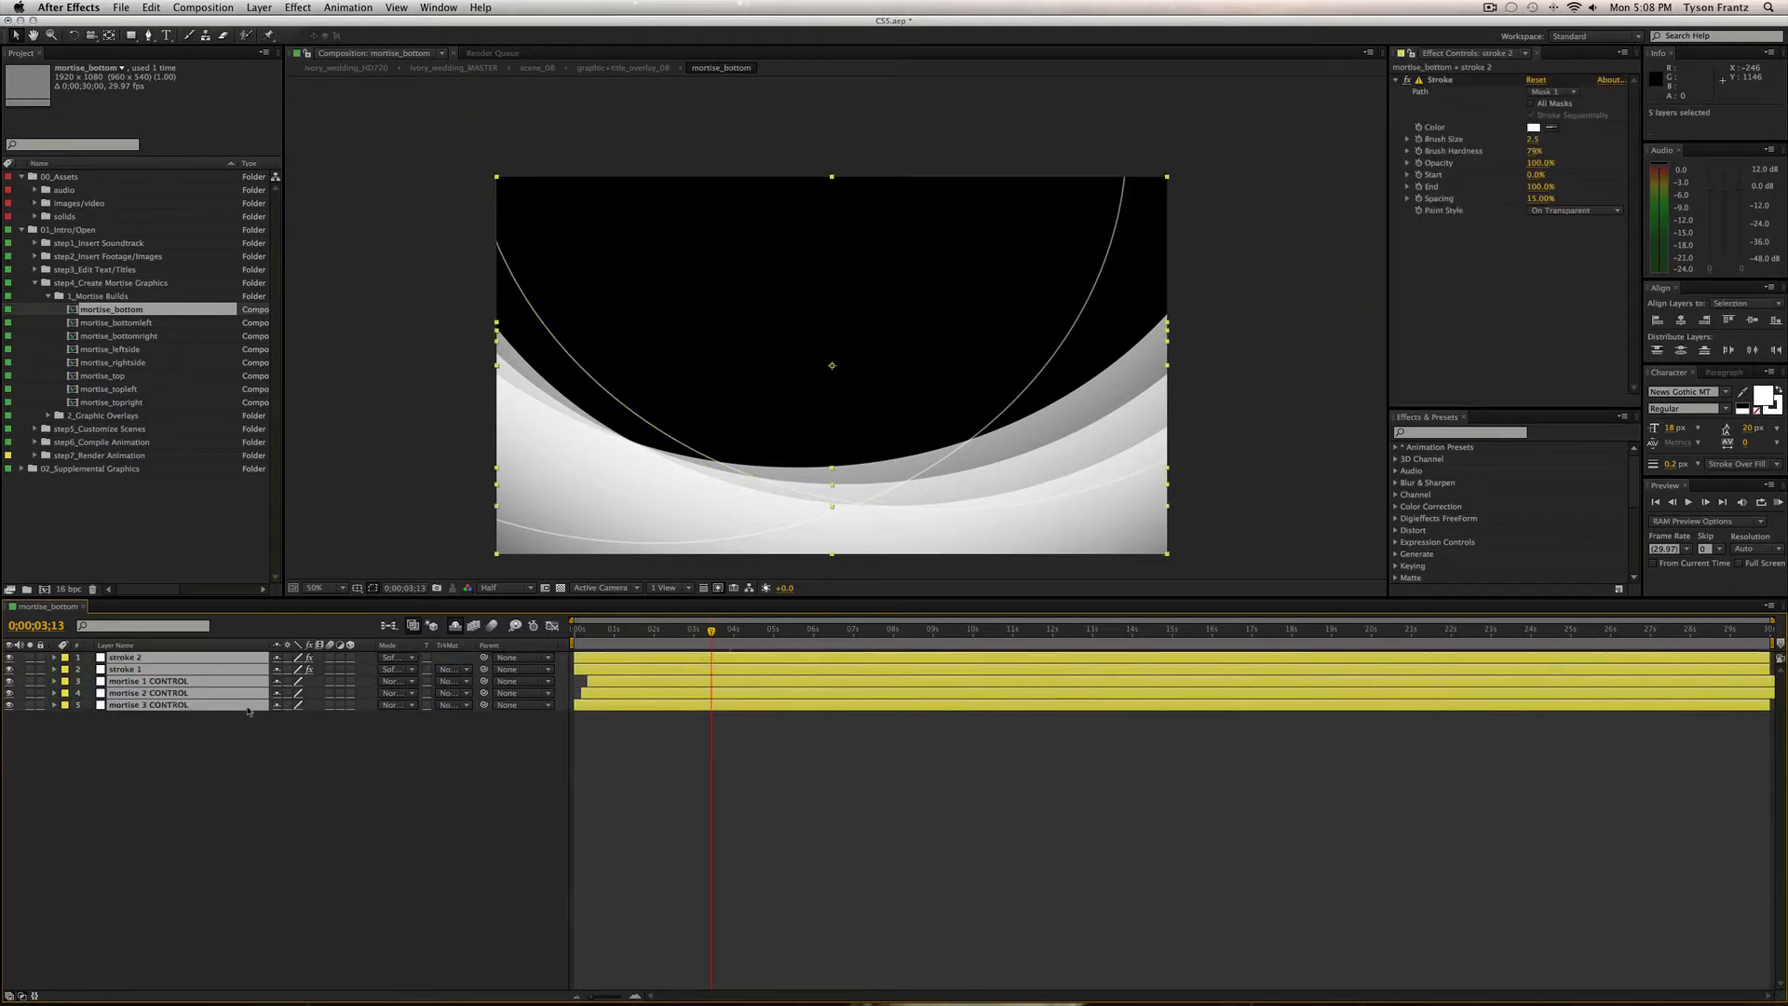
{"action": "key", "text": "m"}
{"action": "mouse_move", "coordinate": [693, 631]}
{"action": "left_mouse_down"}
{"action": "mouse_move", "coordinate": [575, 641]}
{"action": "mouse_move", "coordinate": [717, 632]}
{"action": "left_mouse_up"}
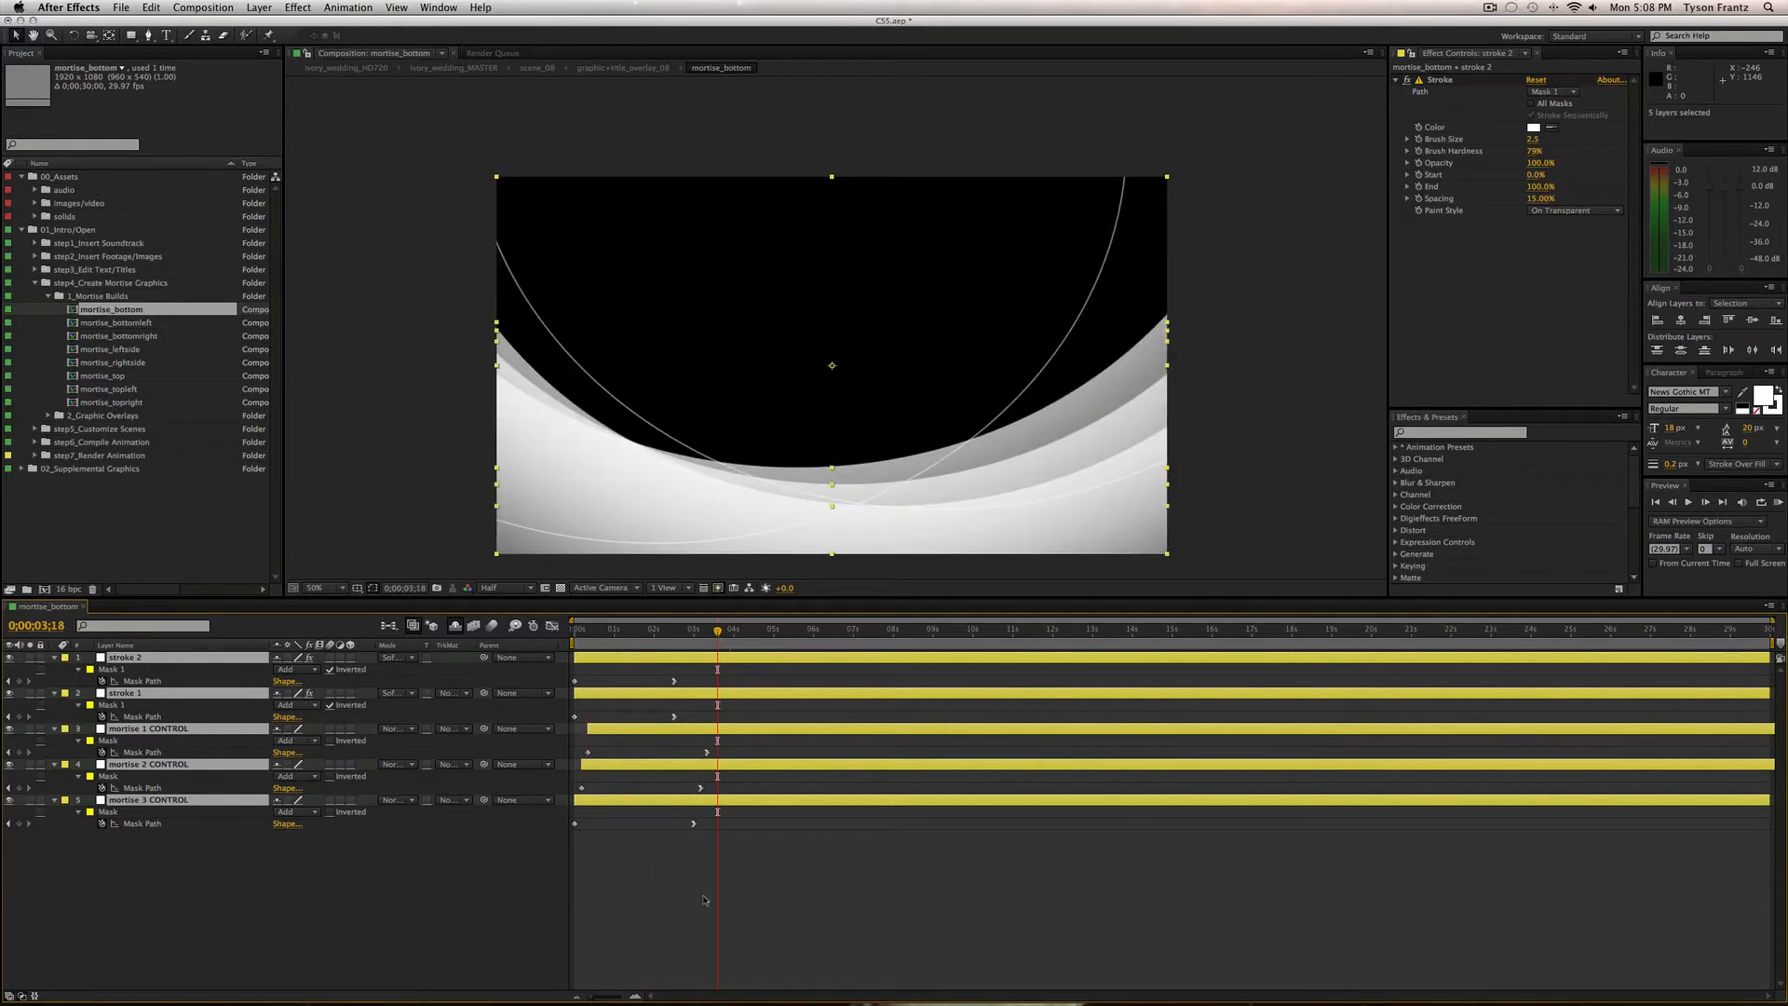
{"action": "mouse_move", "coordinate": [752, 847]}
{"action": "left_mouse_down"}
{"action": "mouse_move", "coordinate": [658, 639]}
{"action": "mouse_move", "coordinate": [722, 633]}
{"action": "left_mouse_up"}
Move the mortise 1 CONTROL mask up and right at its 0;00;03;10 keyframe, then collapse layers.
{"action": "left_click", "coordinate": [679, 729]}
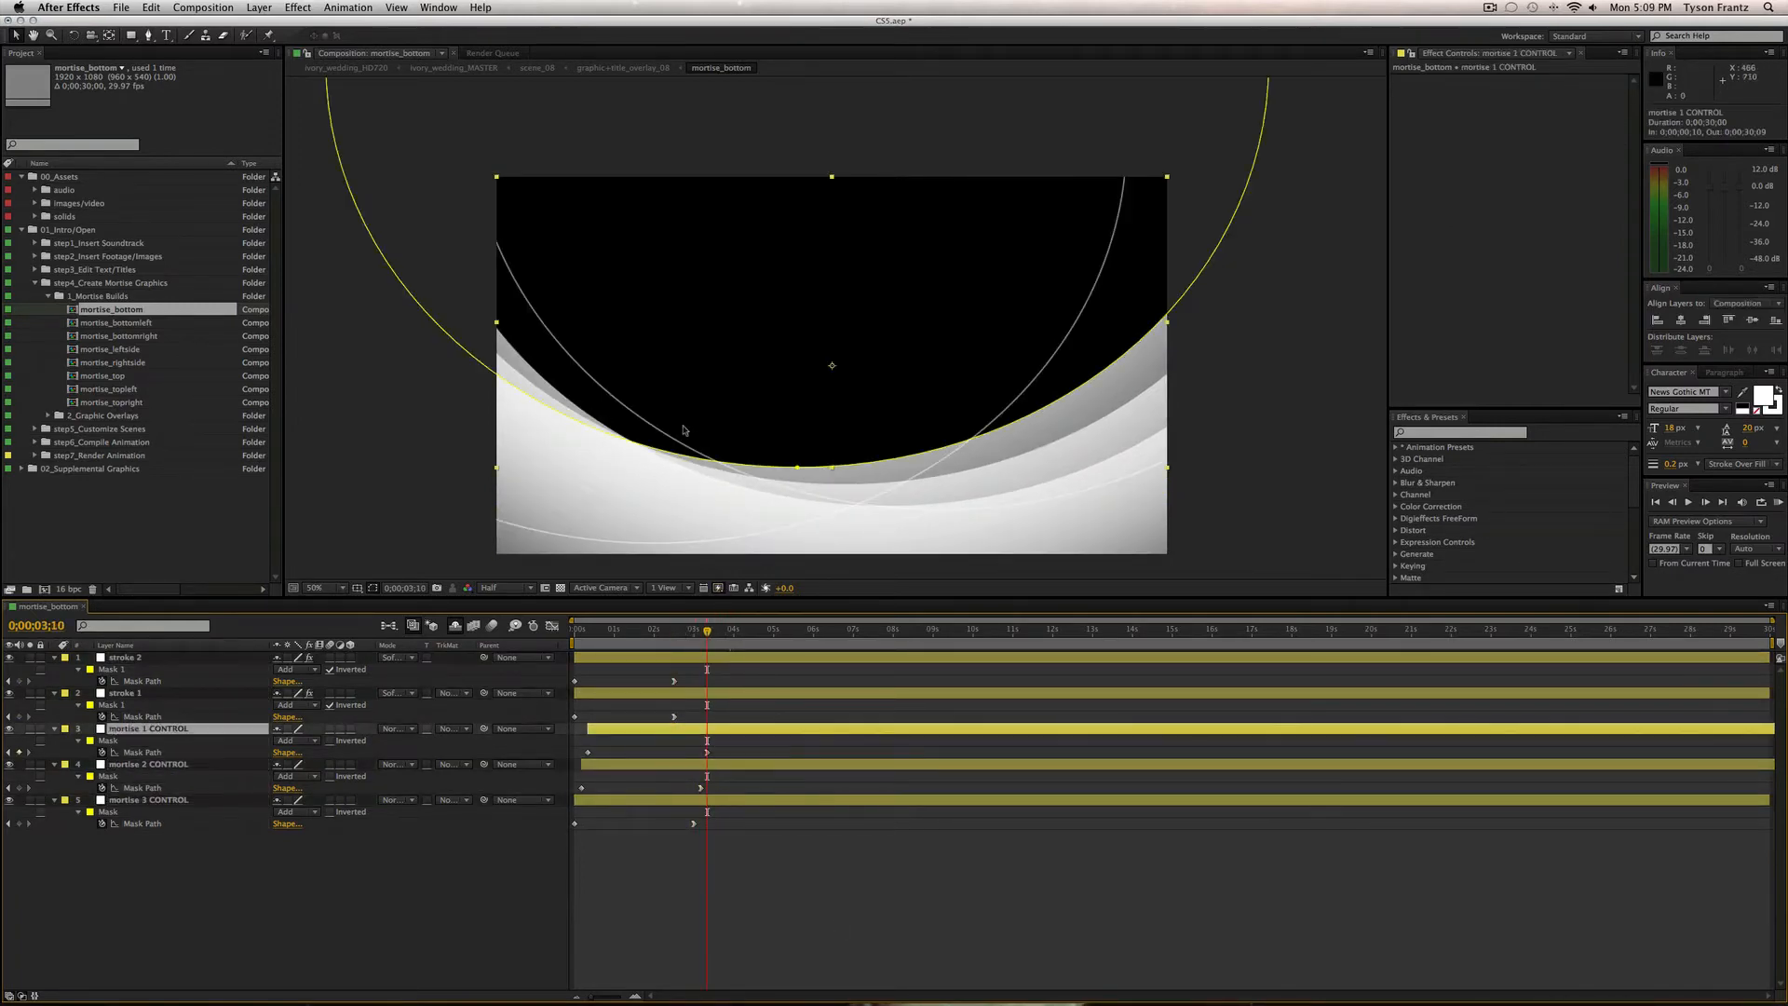
{"action": "left_click", "coordinate": [708, 752]}
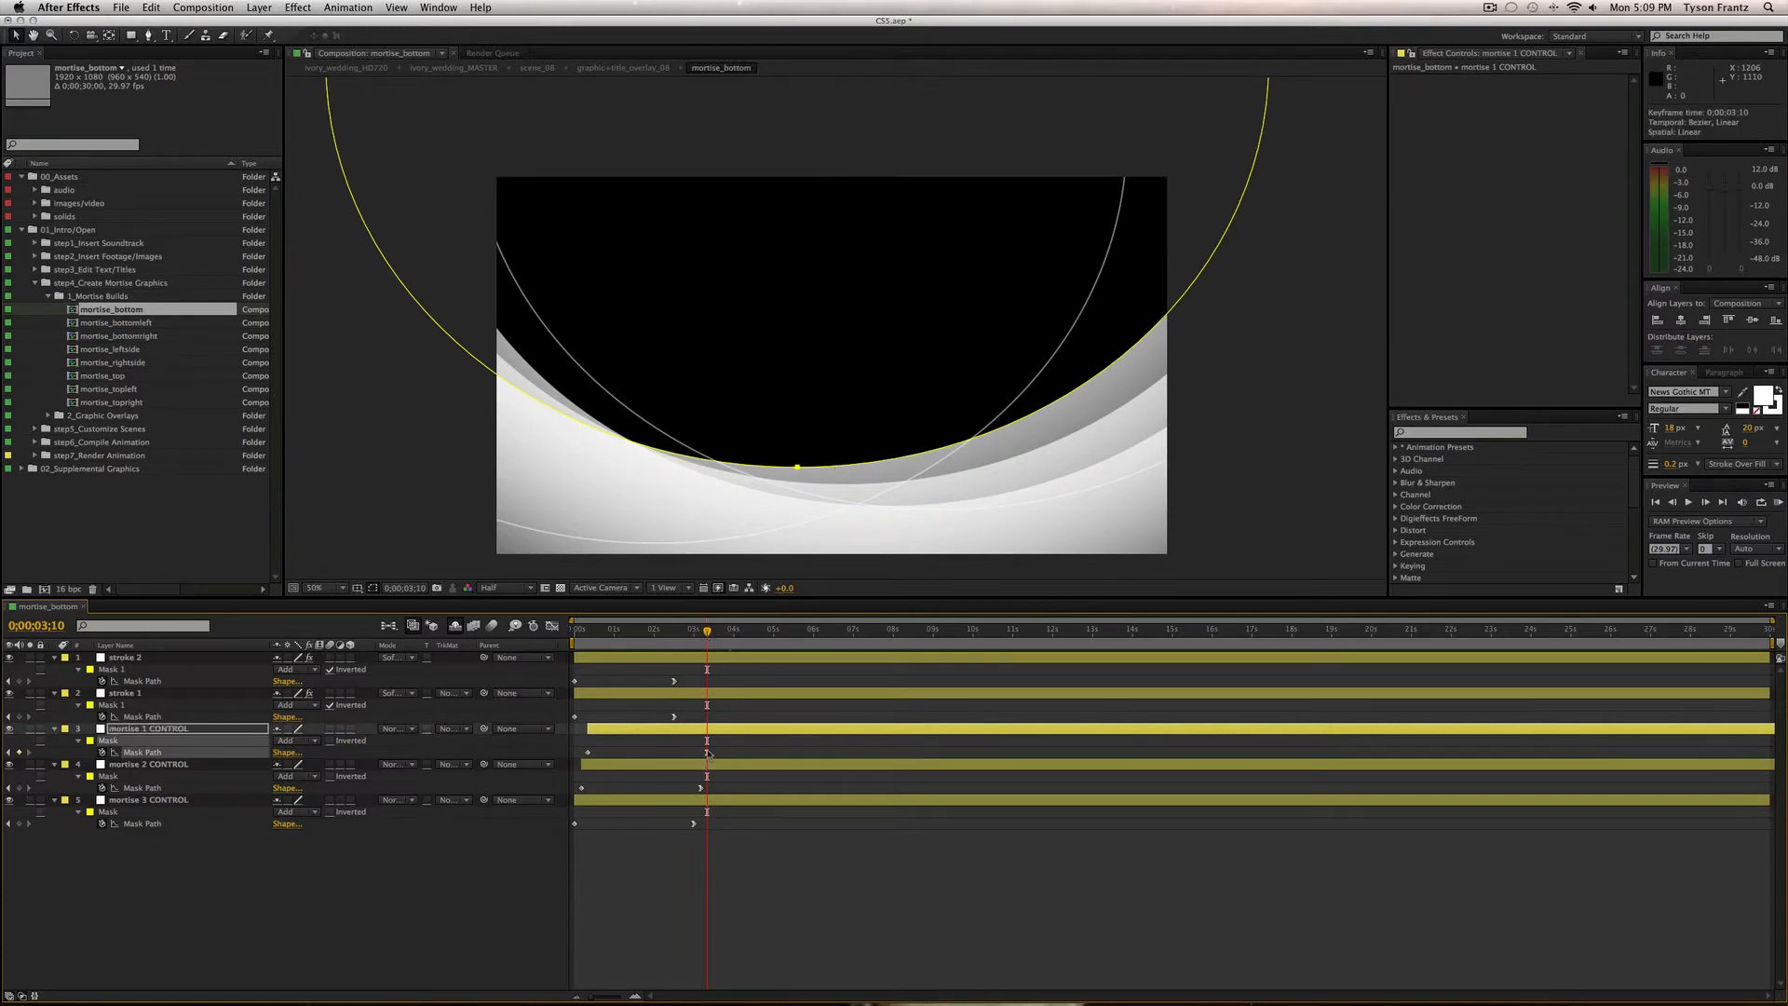
{"action": "double_click", "coordinate": [797, 468]}
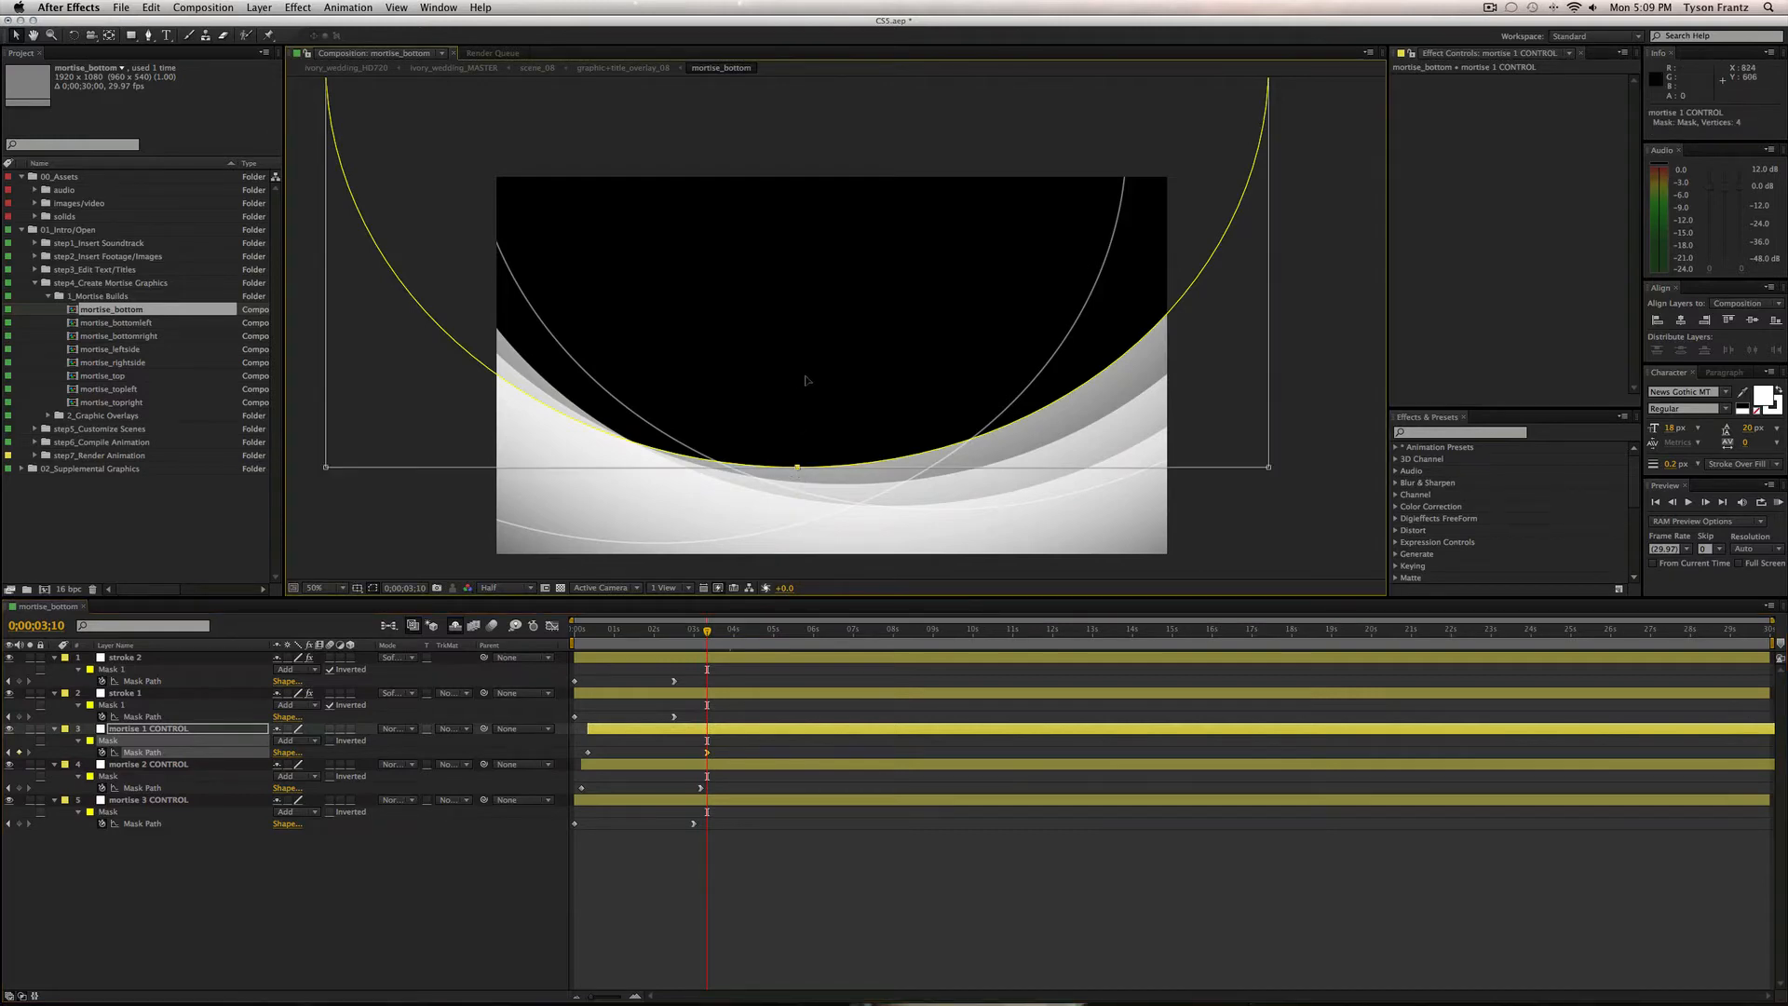
{"action": "left_click_drag", "start_coordinate": [799, 418], "coordinate": [1081, 447]}
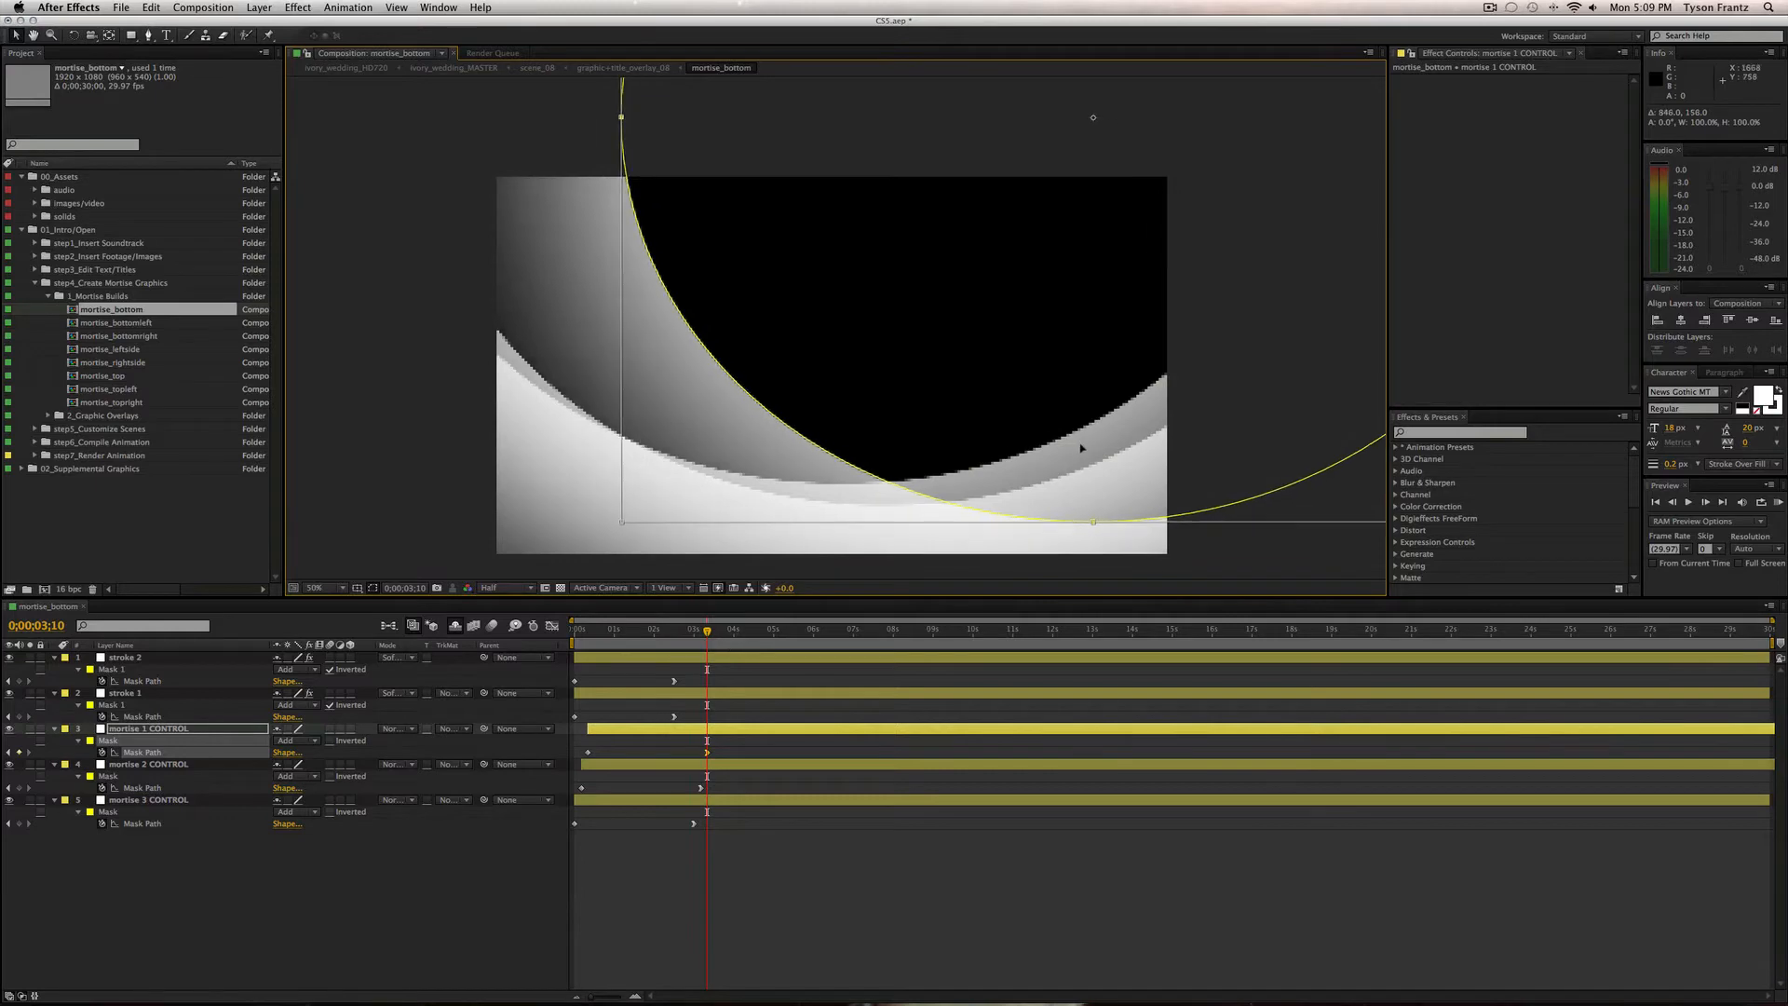
{"action": "left_click", "coordinate": [826, 906]}
{"action": "mouse_move", "coordinate": [707, 631]}
{"action": "left_mouse_down"}
{"action": "mouse_move", "coordinate": [573, 637]}
{"action": "mouse_move", "coordinate": [715, 635]}
{"action": "left_mouse_up"}
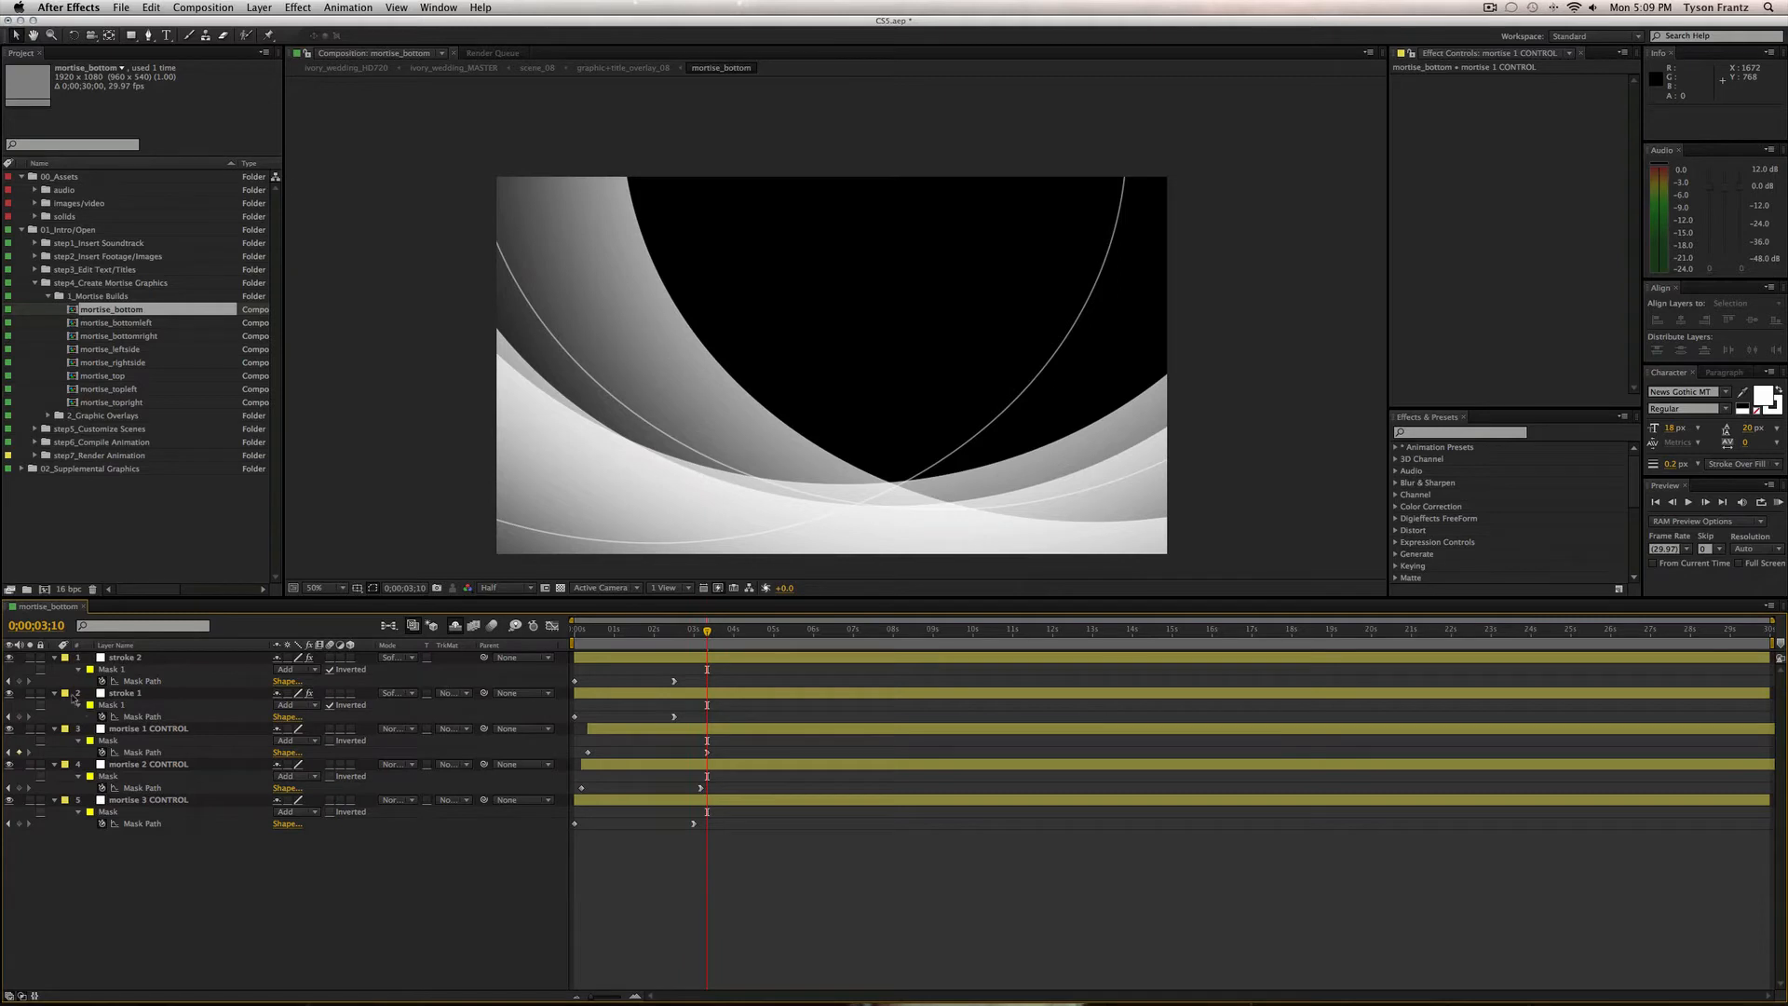
{"action": "key", "text": "super+a"}
{"action": "left_click", "coordinate": [55, 658]}
{"action": "left_click", "coordinate": [83, 784]}
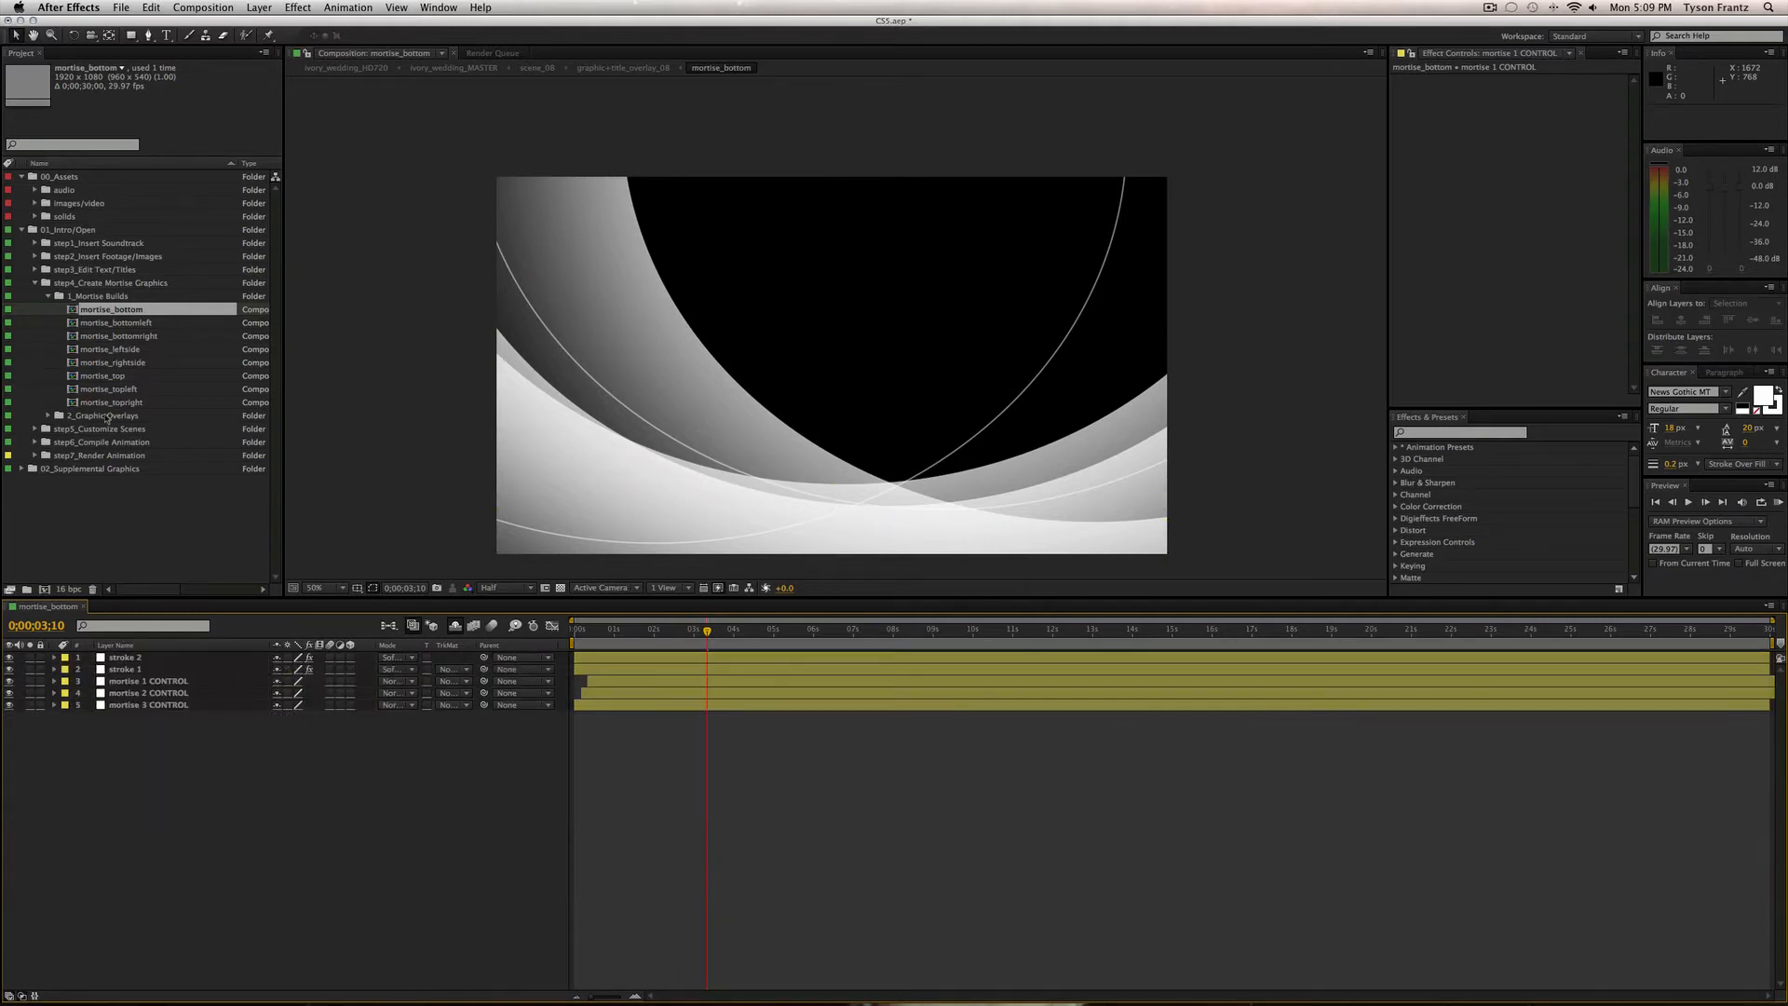
{"action": "left_click", "coordinate": [455, 625]}
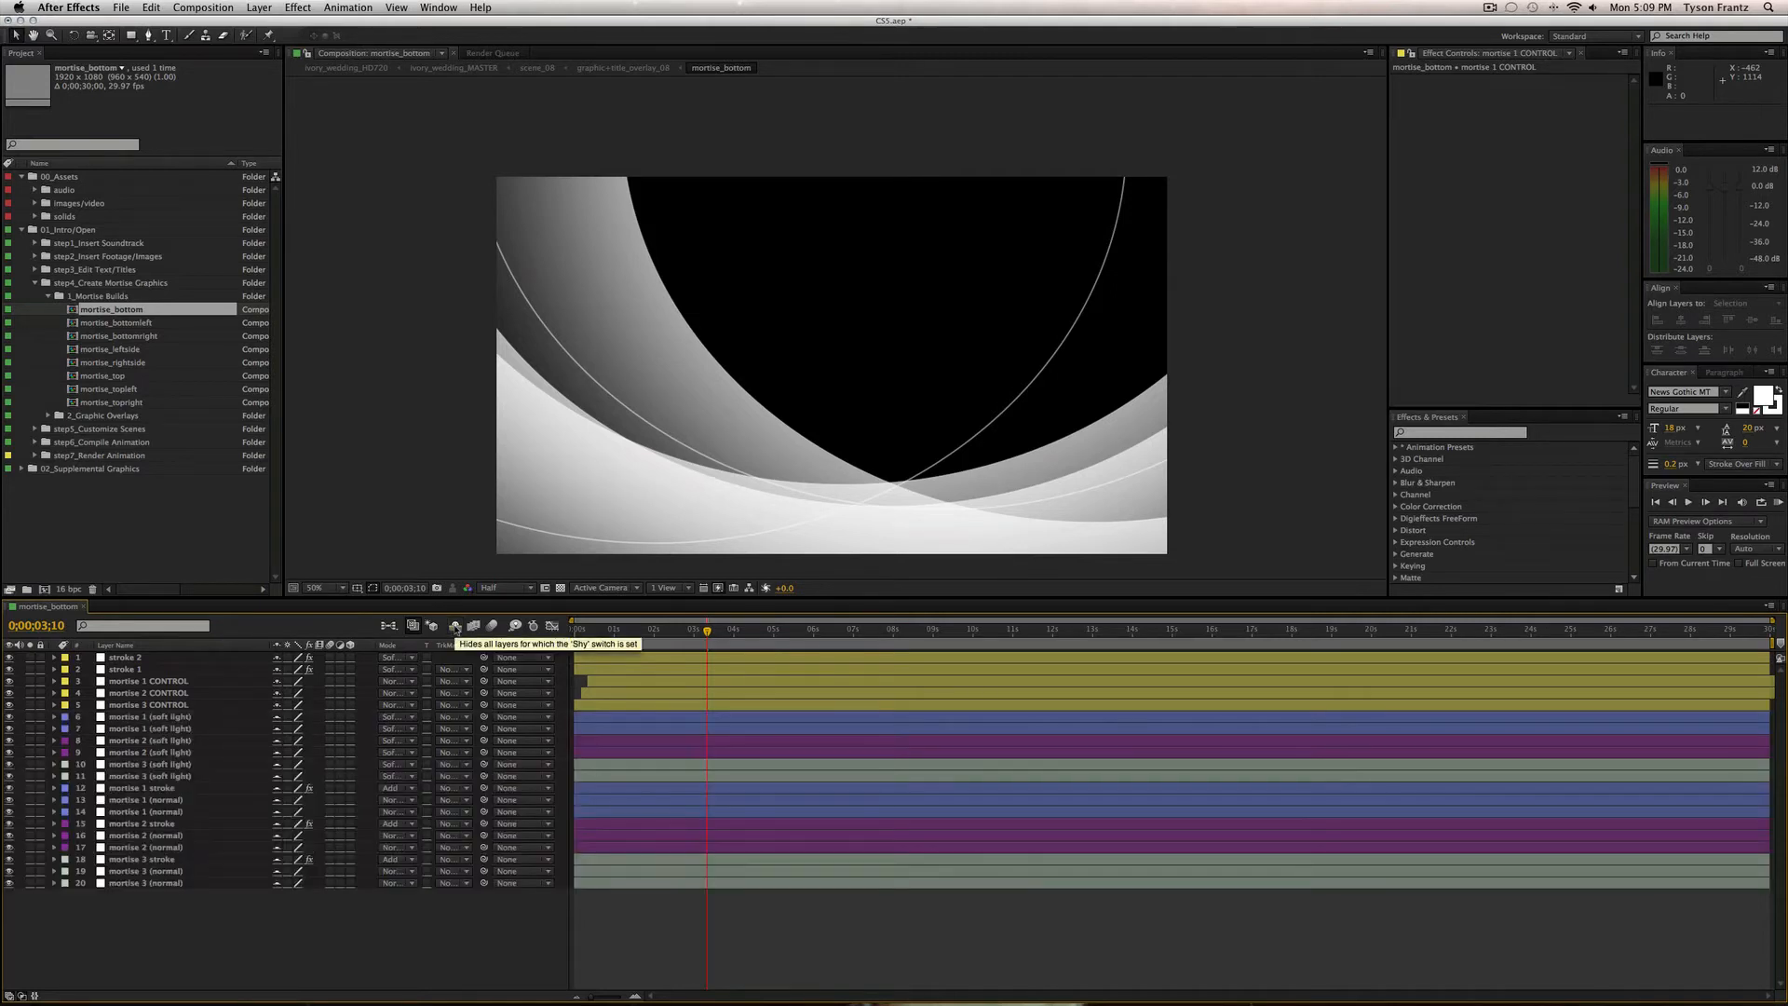
{"action": "left_click", "coordinate": [674, 718]}
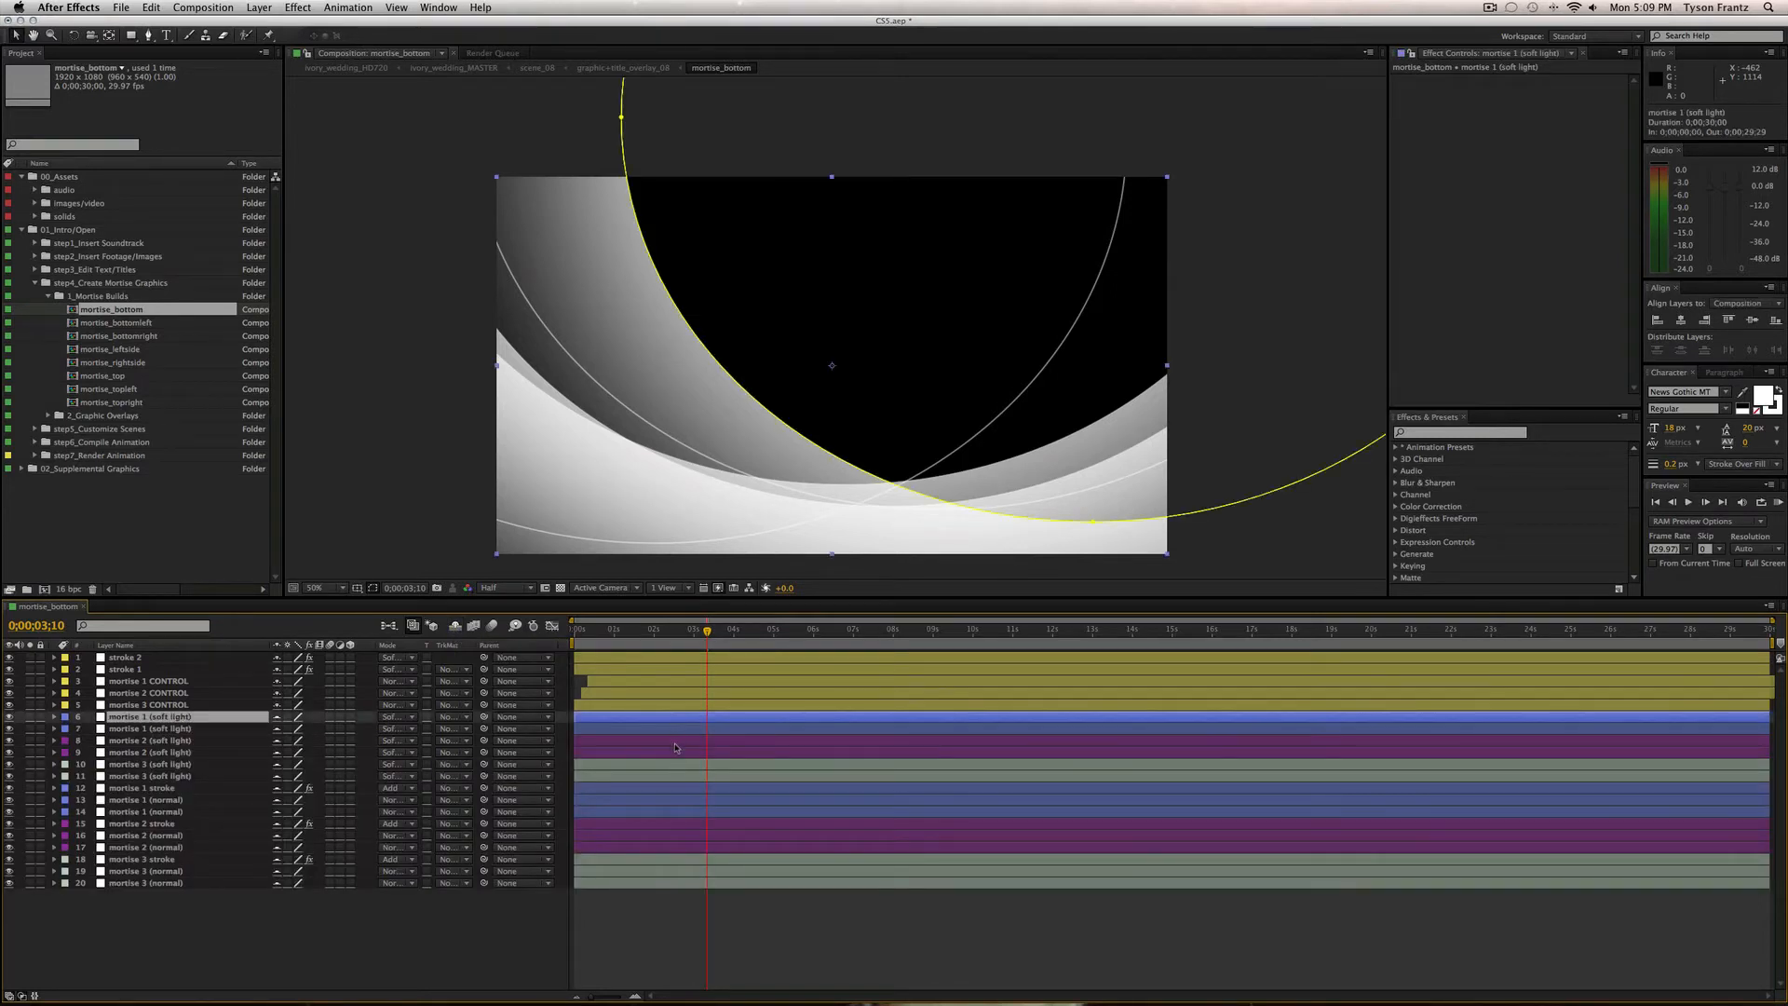
{"action": "left_click", "coordinate": [678, 742]}
{"action": "key", "text": "super+shift+a"}
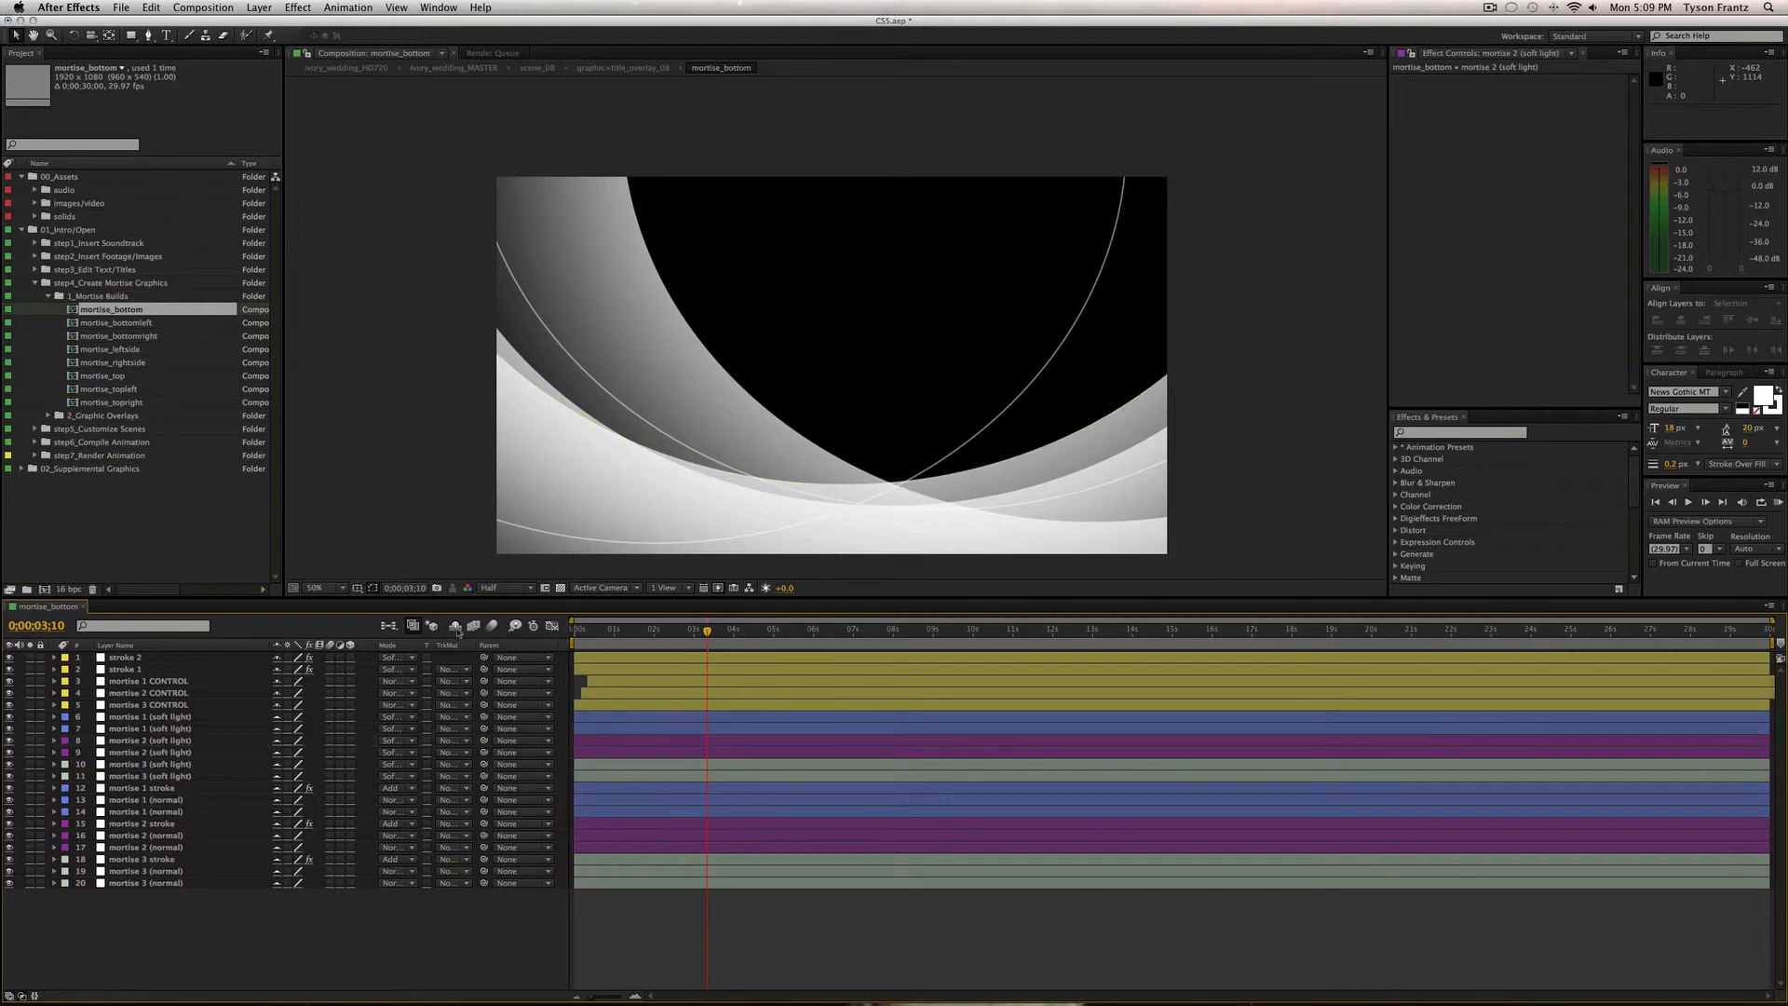
{"action": "left_click", "coordinate": [455, 626]}
{"action": "left_click", "coordinate": [173, 707]}
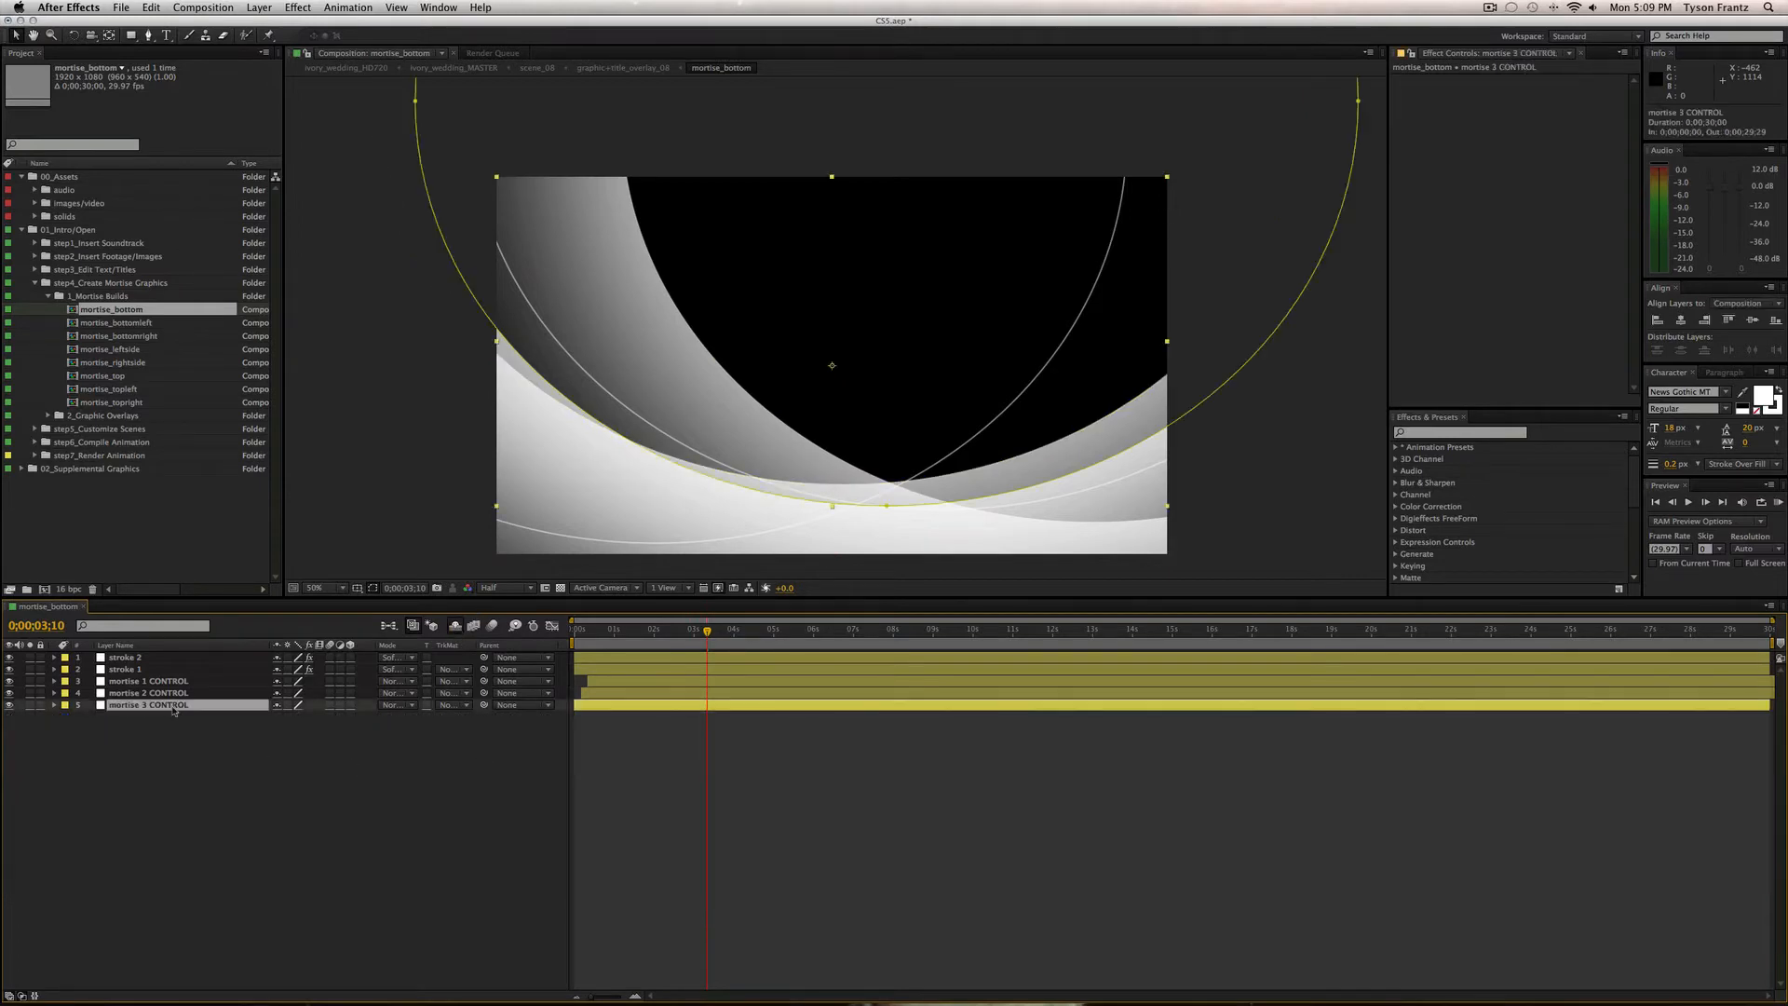
{"action": "key", "text": "super+a"}
{"action": "key", "text": "super+shift+a"}
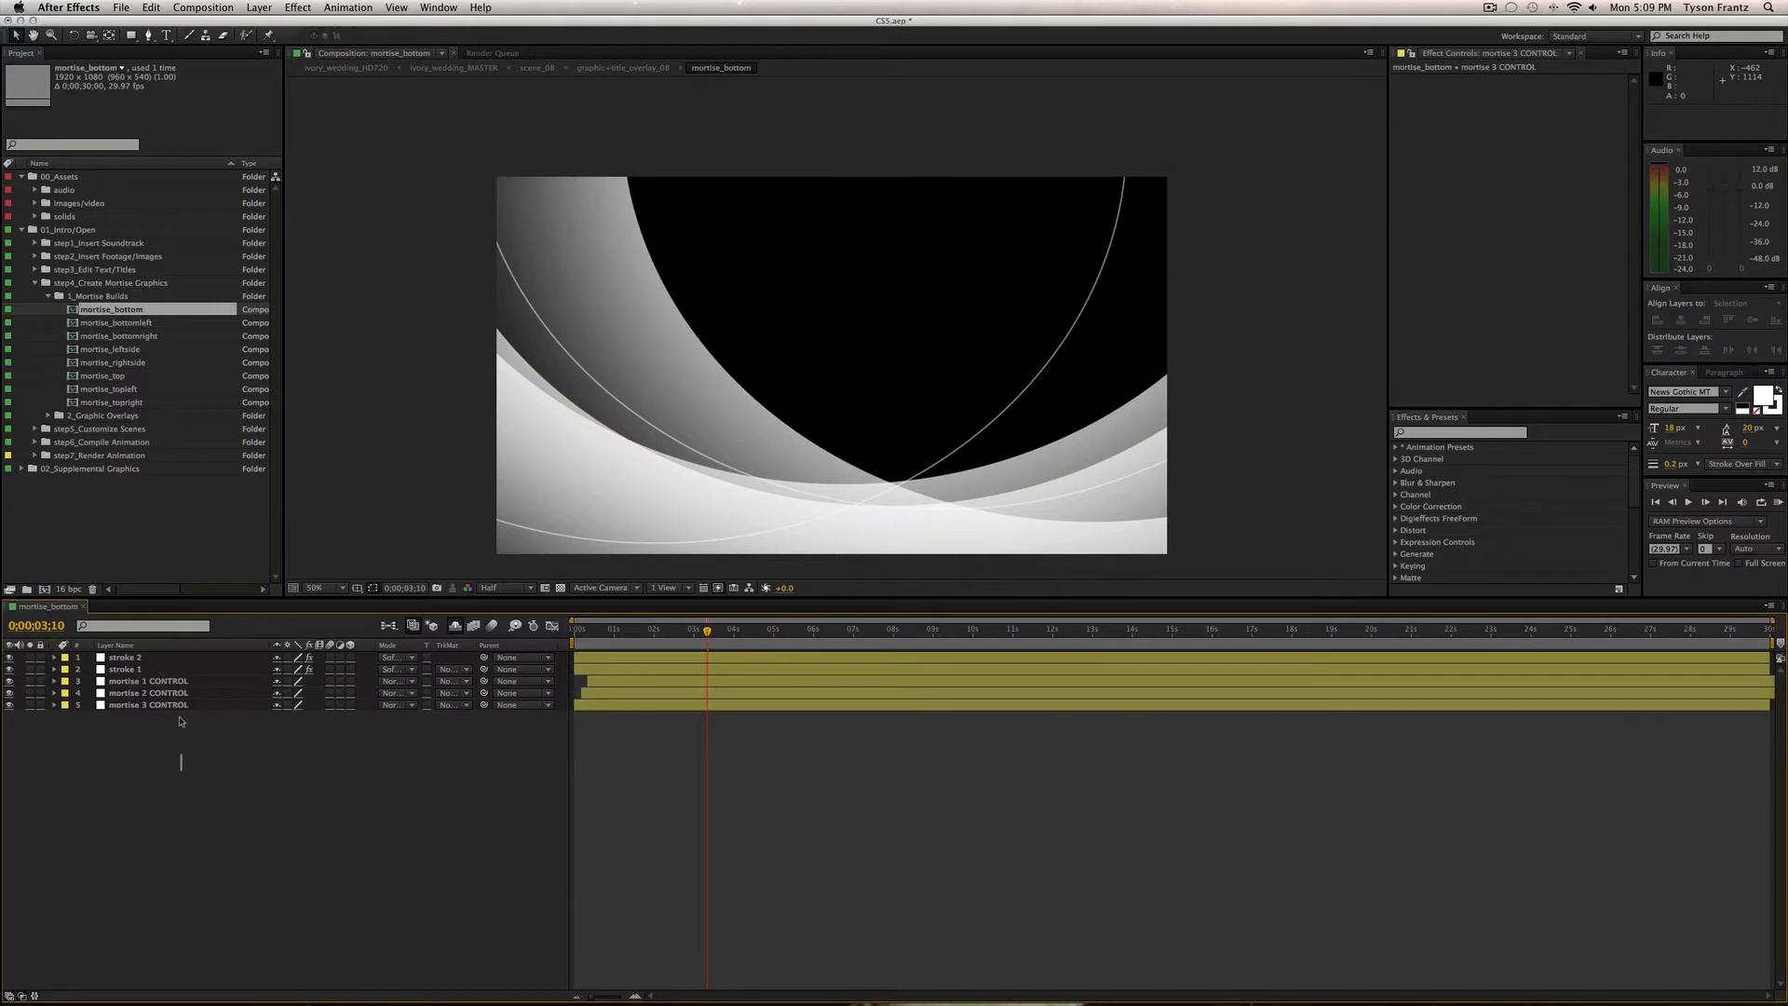
{"action": "left_click_drag", "start_coordinate": [182, 721], "coordinate": [177, 658]}
{"action": "left_click", "coordinate": [268, 797]}
Undo the mortise 1 CONTROL mask path edit, deselect the layer, and close mortise_bottom.
{"action": "key", "text": "super+z"}
{"action": "key", "text": "super+z"}
{"action": "key", "text": "super+z"}
{"action": "key", "text": "super+z"}
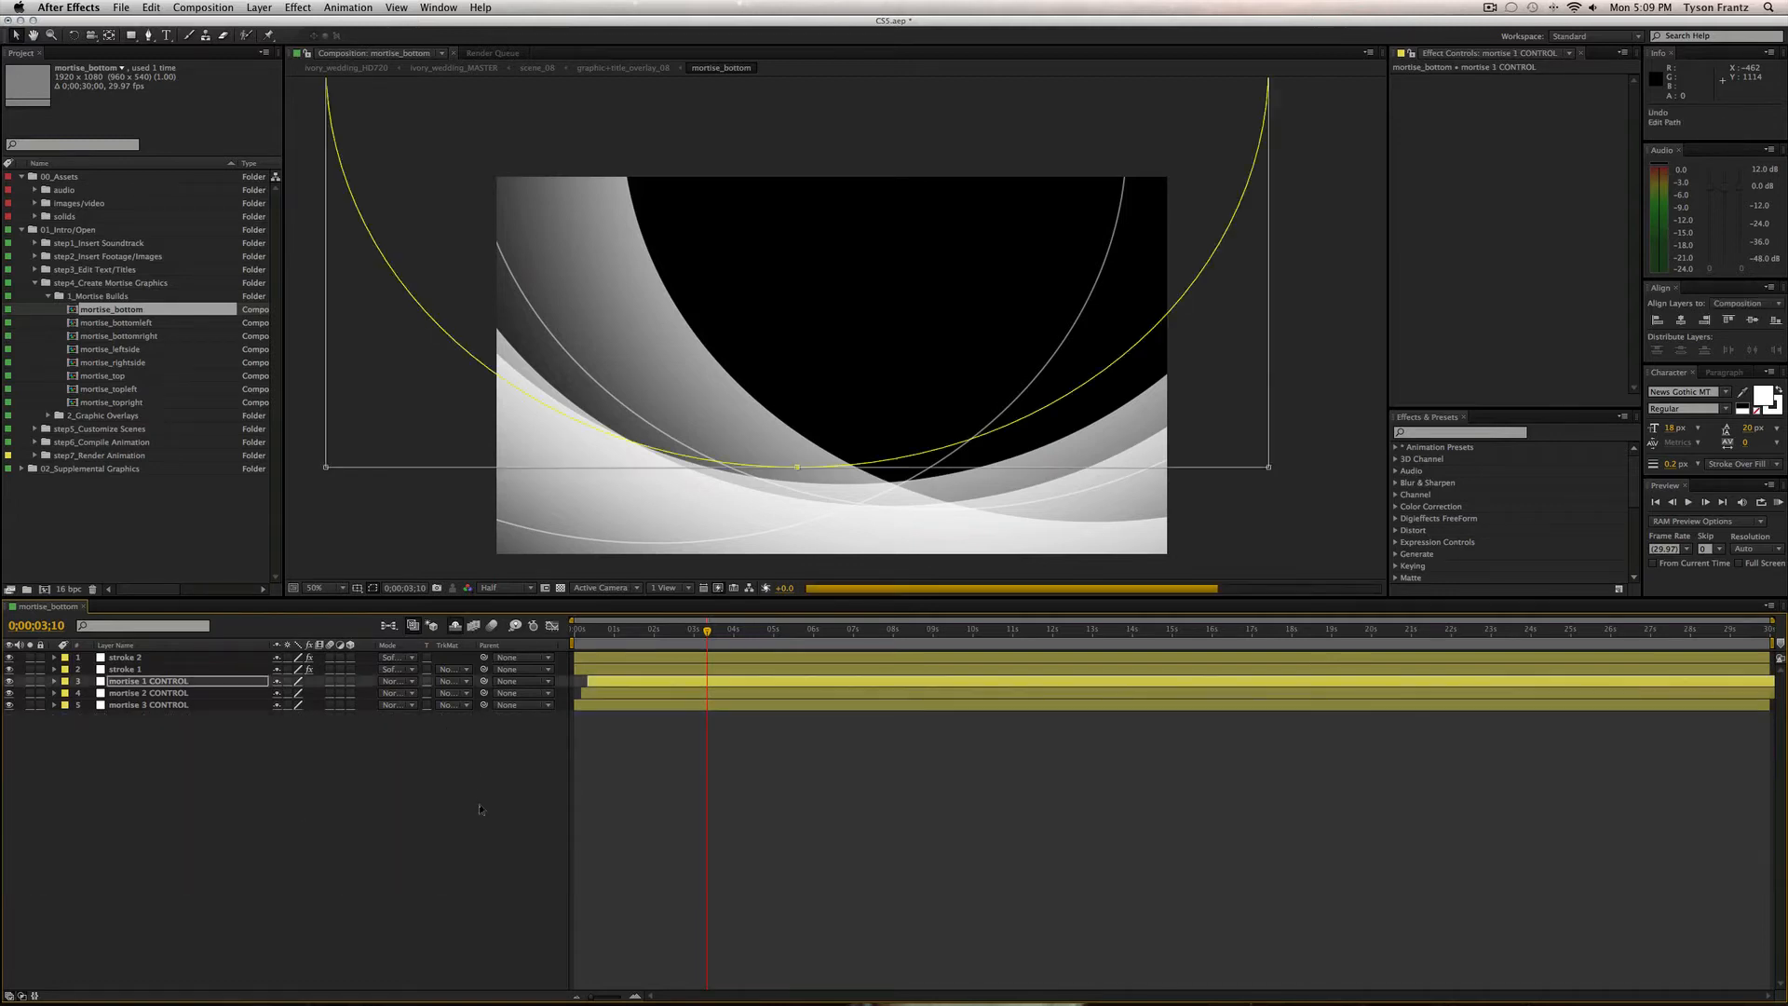
{"action": "left_click", "coordinate": [586, 809]}
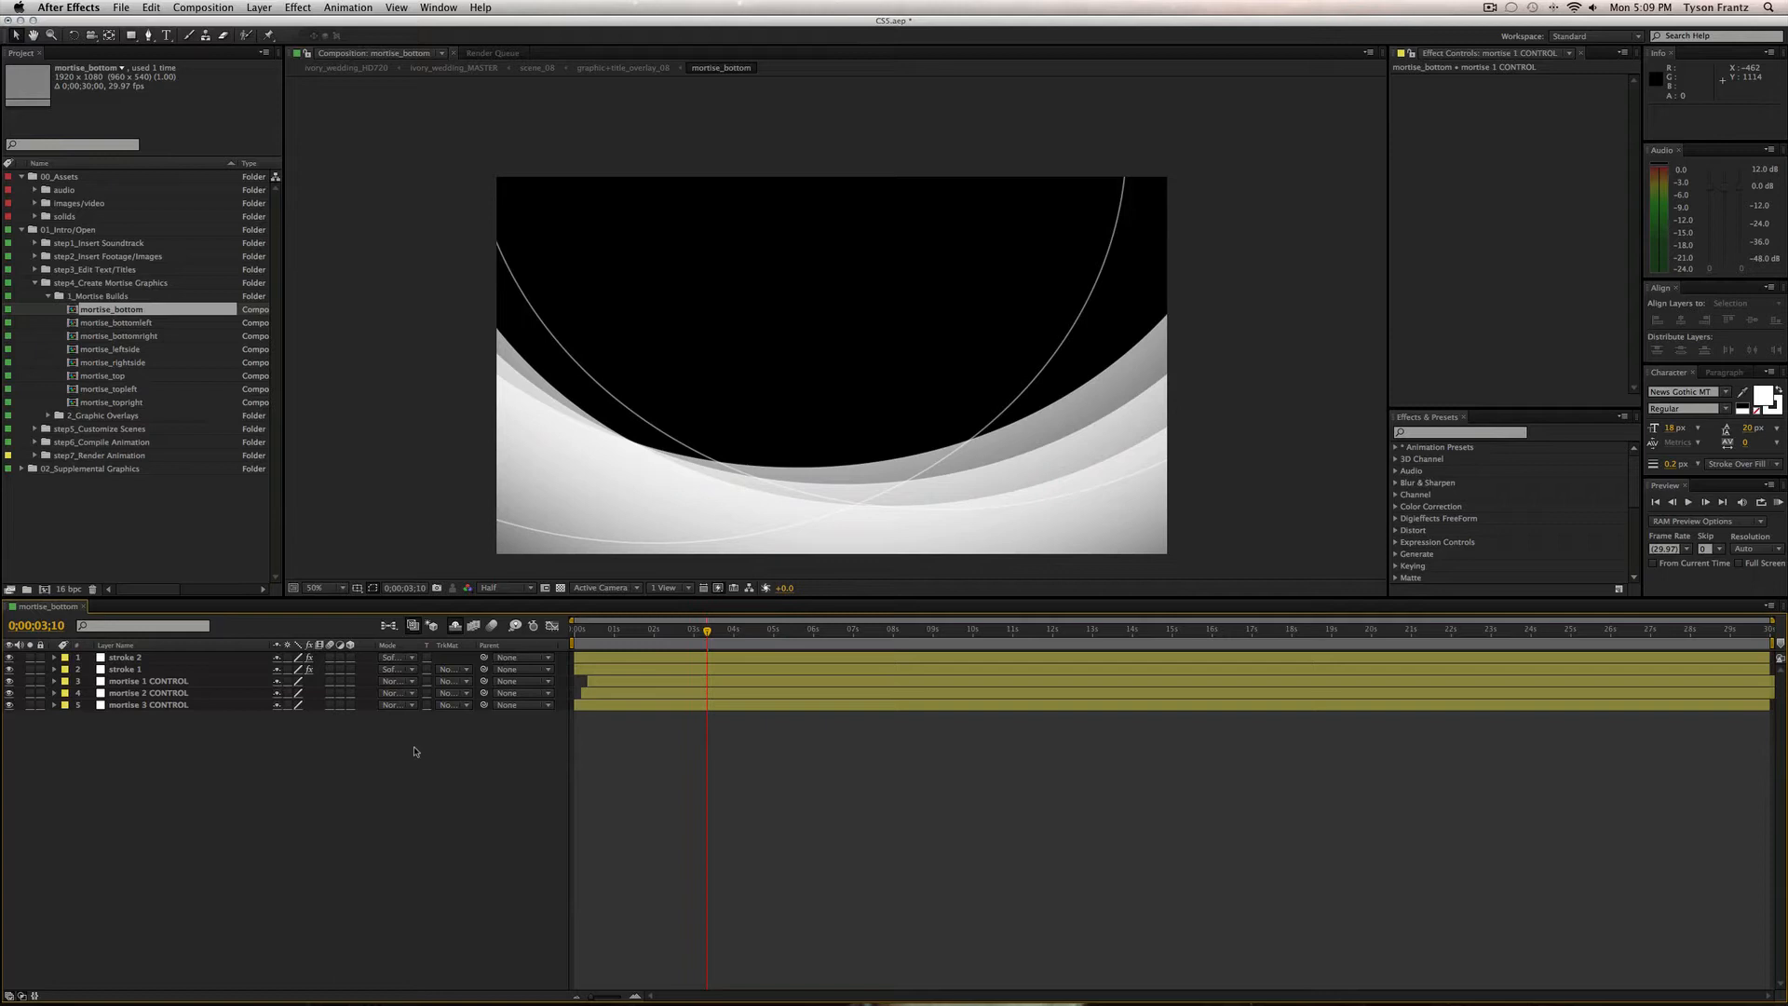
{"action": "key", "text": "super+w"}
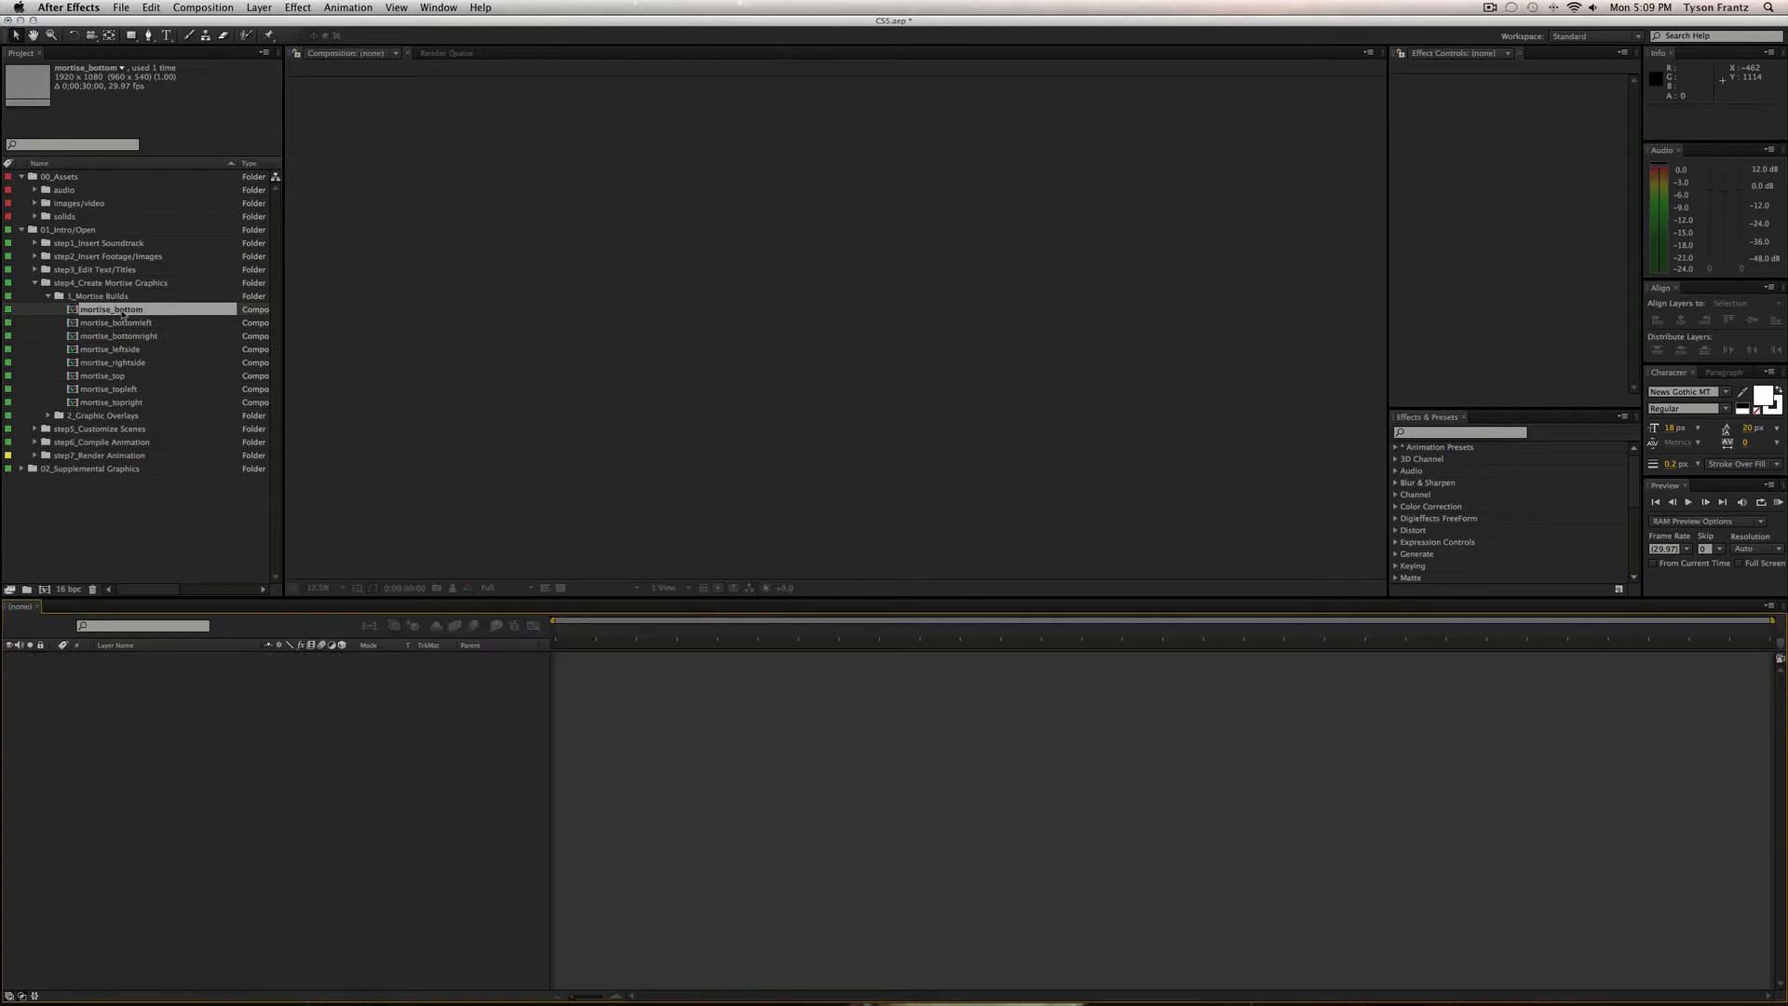
{"action": "left_click", "coordinate": [115, 404]}
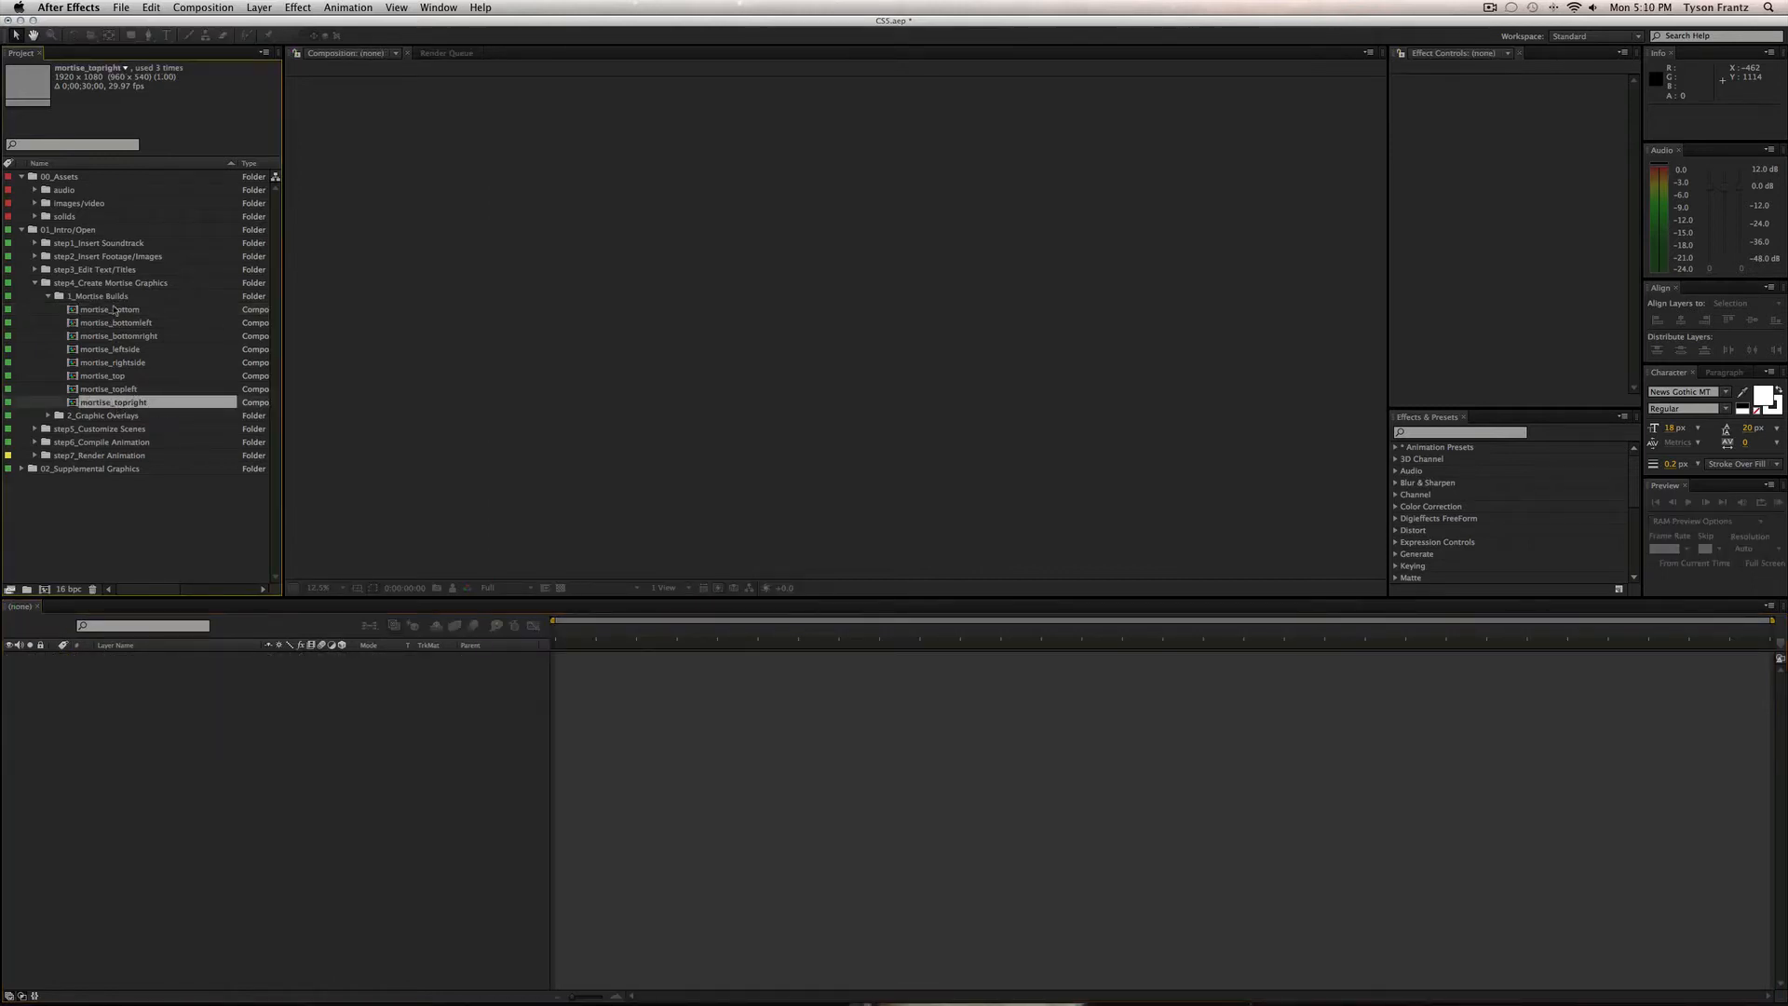
{"action": "left_click", "coordinate": [130, 311]}
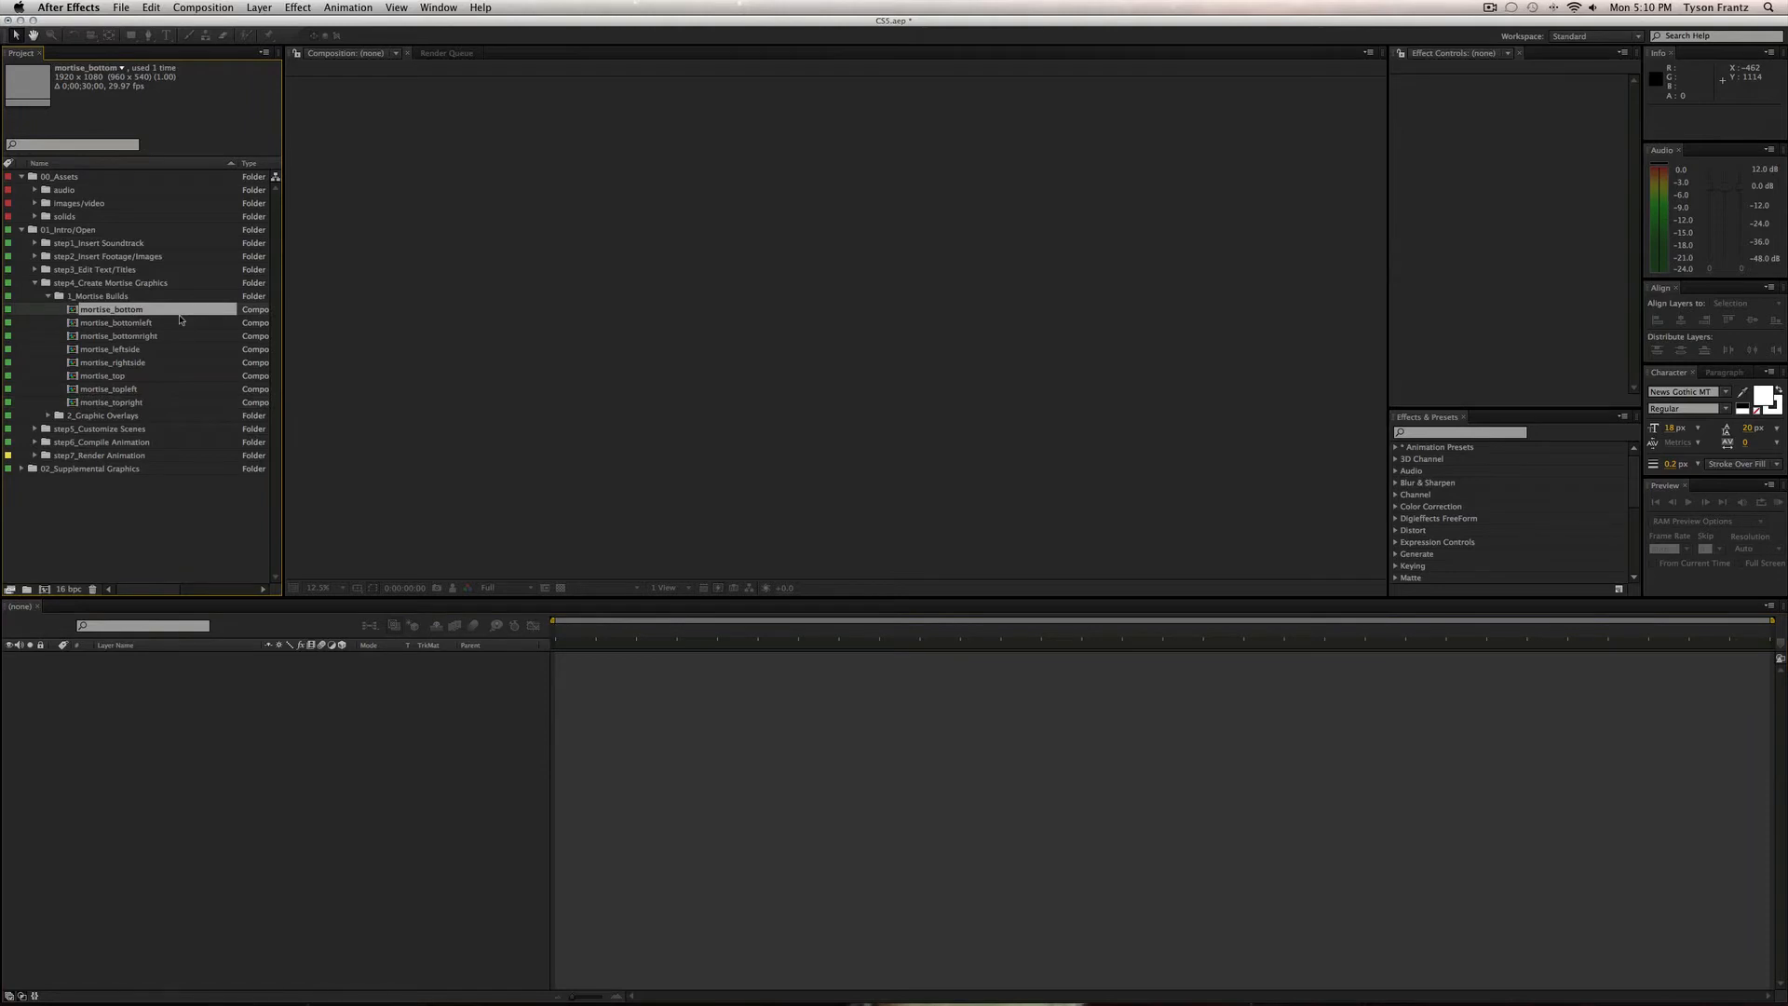
{"action": "key", "text": "super+d"}
{"action": "key", "text": "Return"}
{"action": "key", "text": "BackSpace"}
{"action": "key", "text": "BackSpace"}
{"action": "key", "text": "BackSpace"}
{"action": "key", "text": "BackSpace"}
{"action": "key", "text": "BackSpace"}
{"action": "key", "text": "BackSpace"}
{"action": "key", "text": "BackSpace"}
{"action": "key", "text": "BackSpace"}
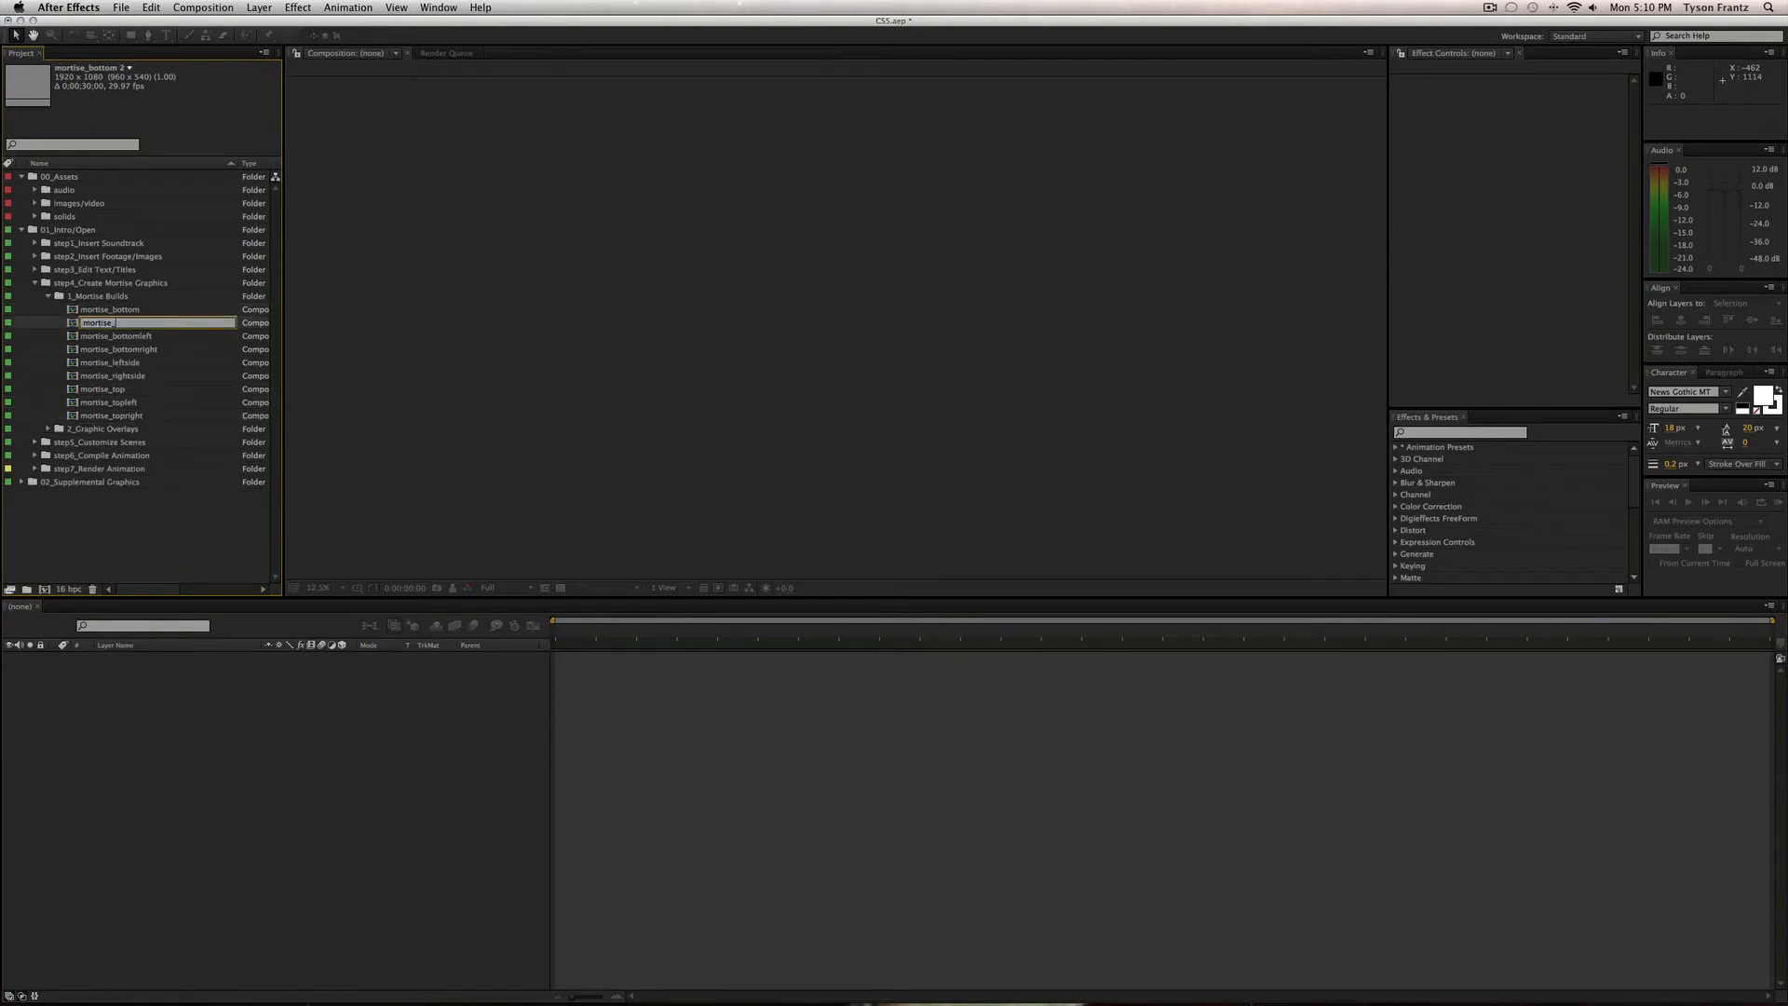
{"action": "type", "text": "custom"}
{"action": "key", "text": "Return"}
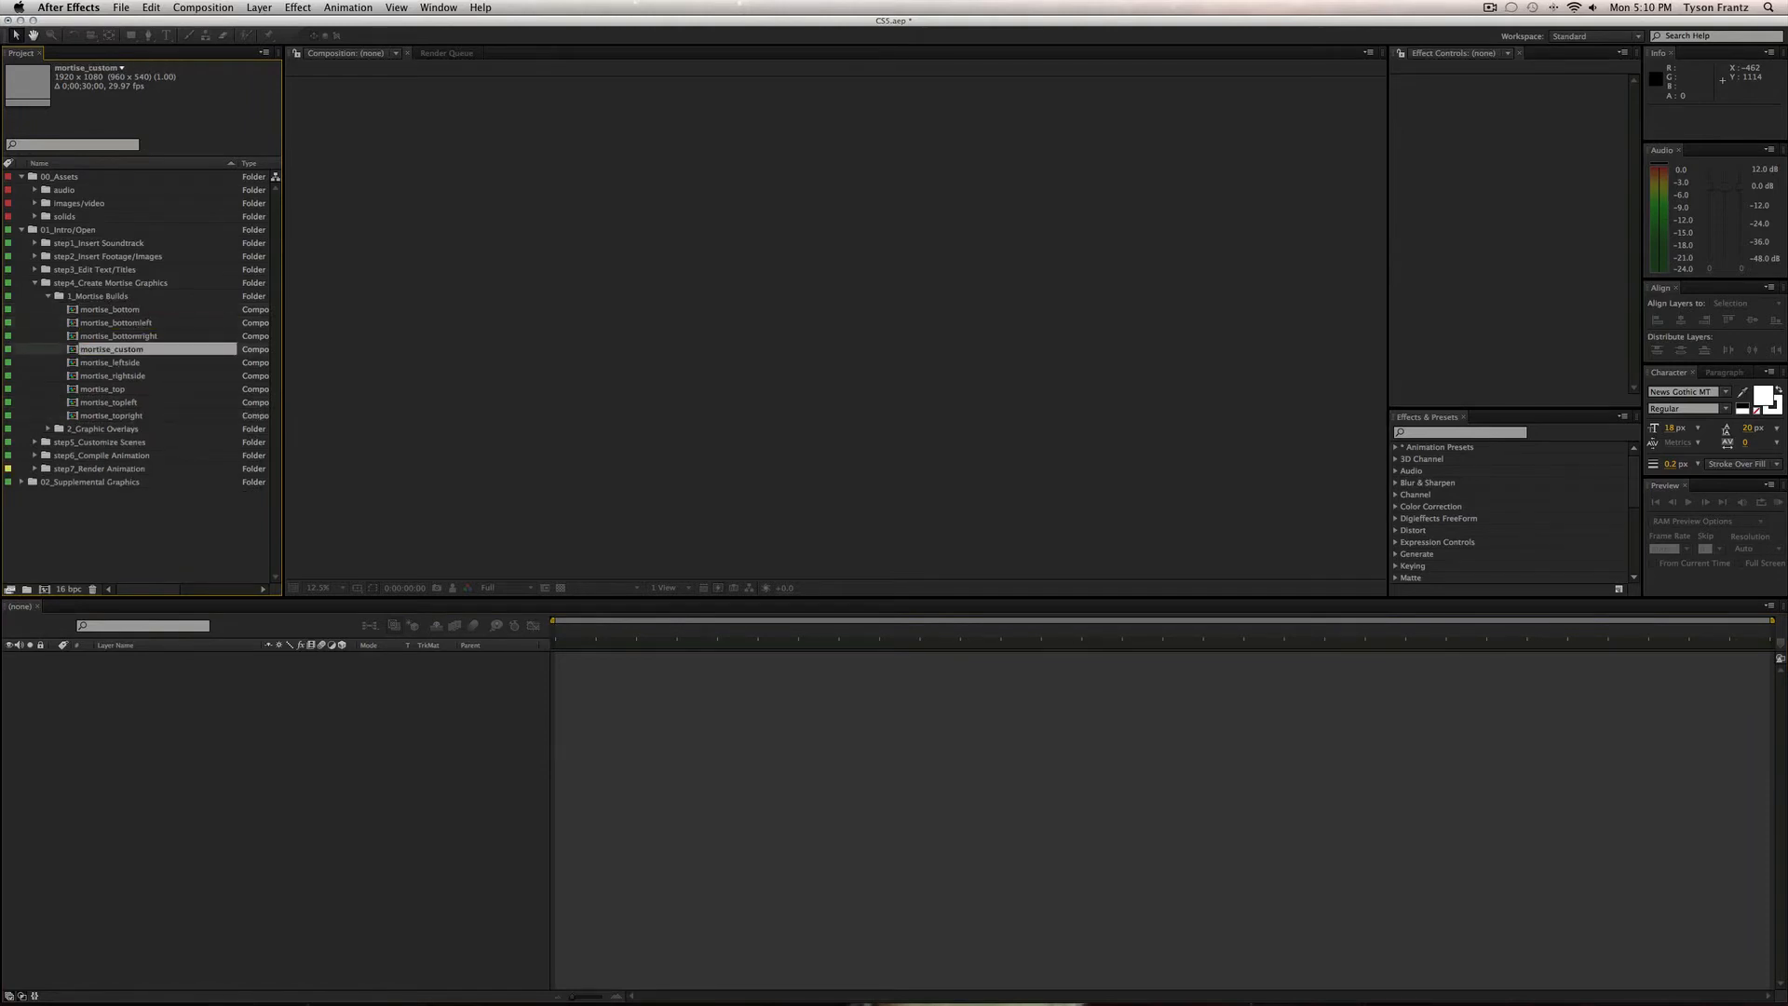
{"action": "double_click", "coordinate": [108, 350]}
{"action": "key", "text": "super+a"}
{"action": "key", "text": "u"}
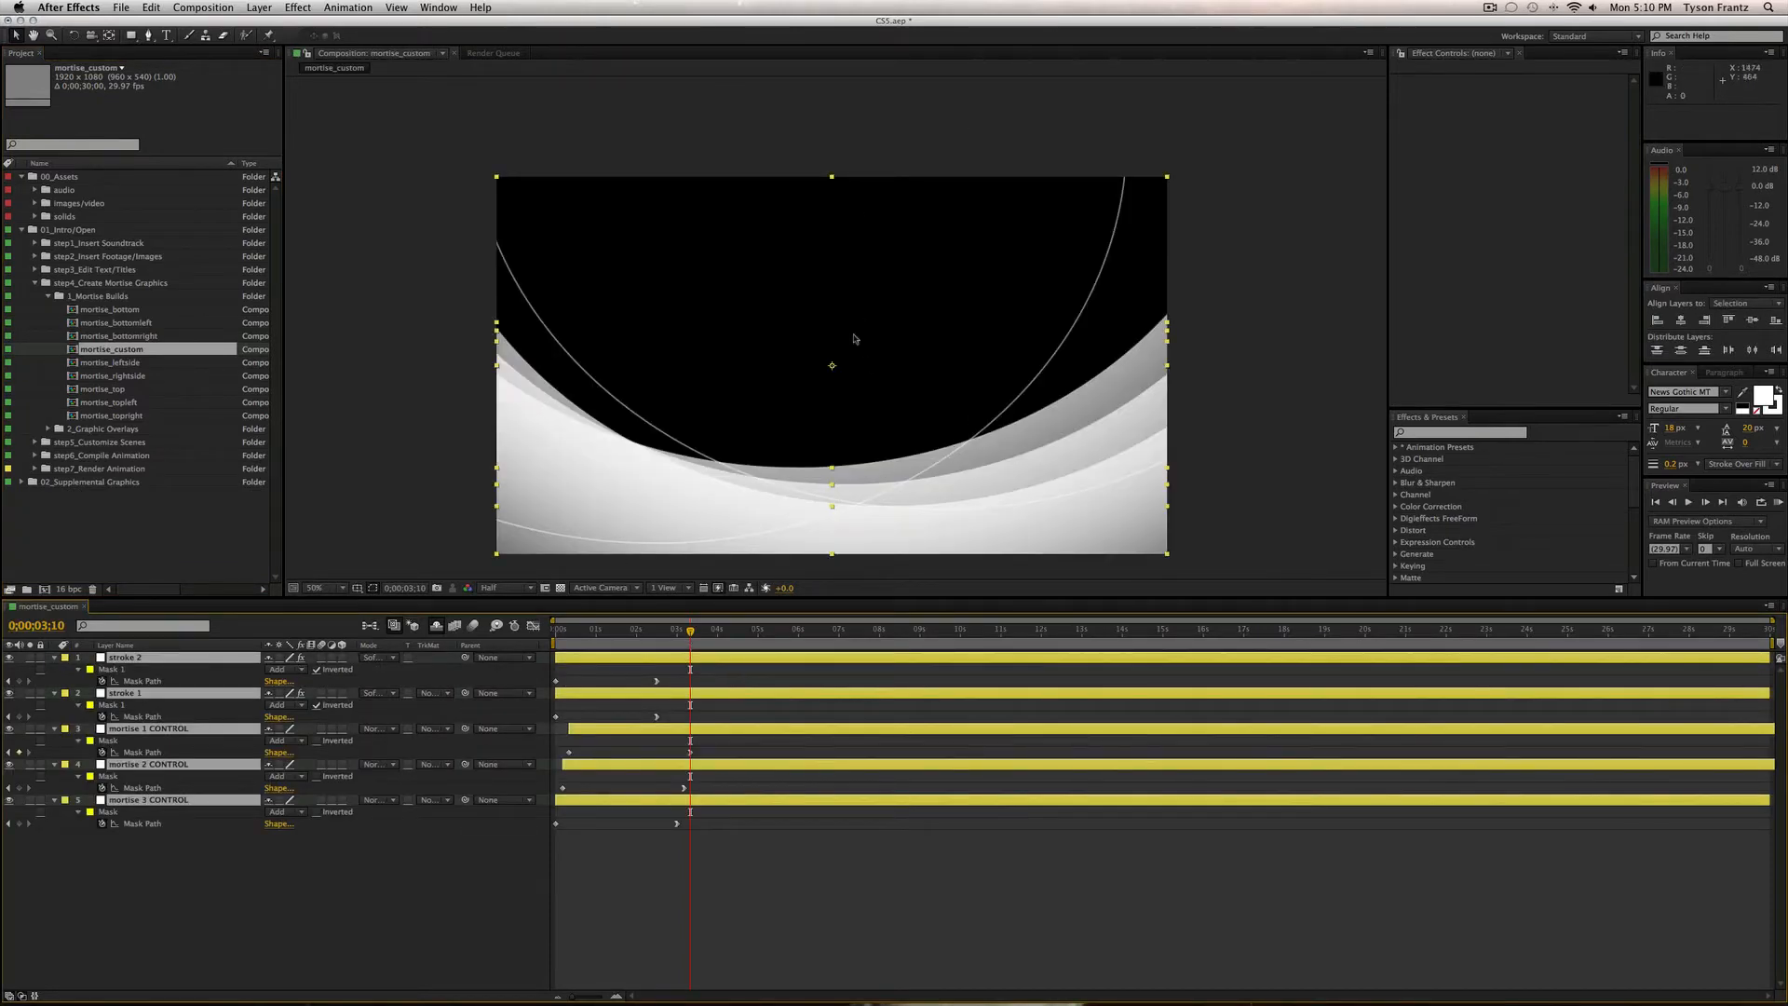
{"action": "key", "text": "super+z"}
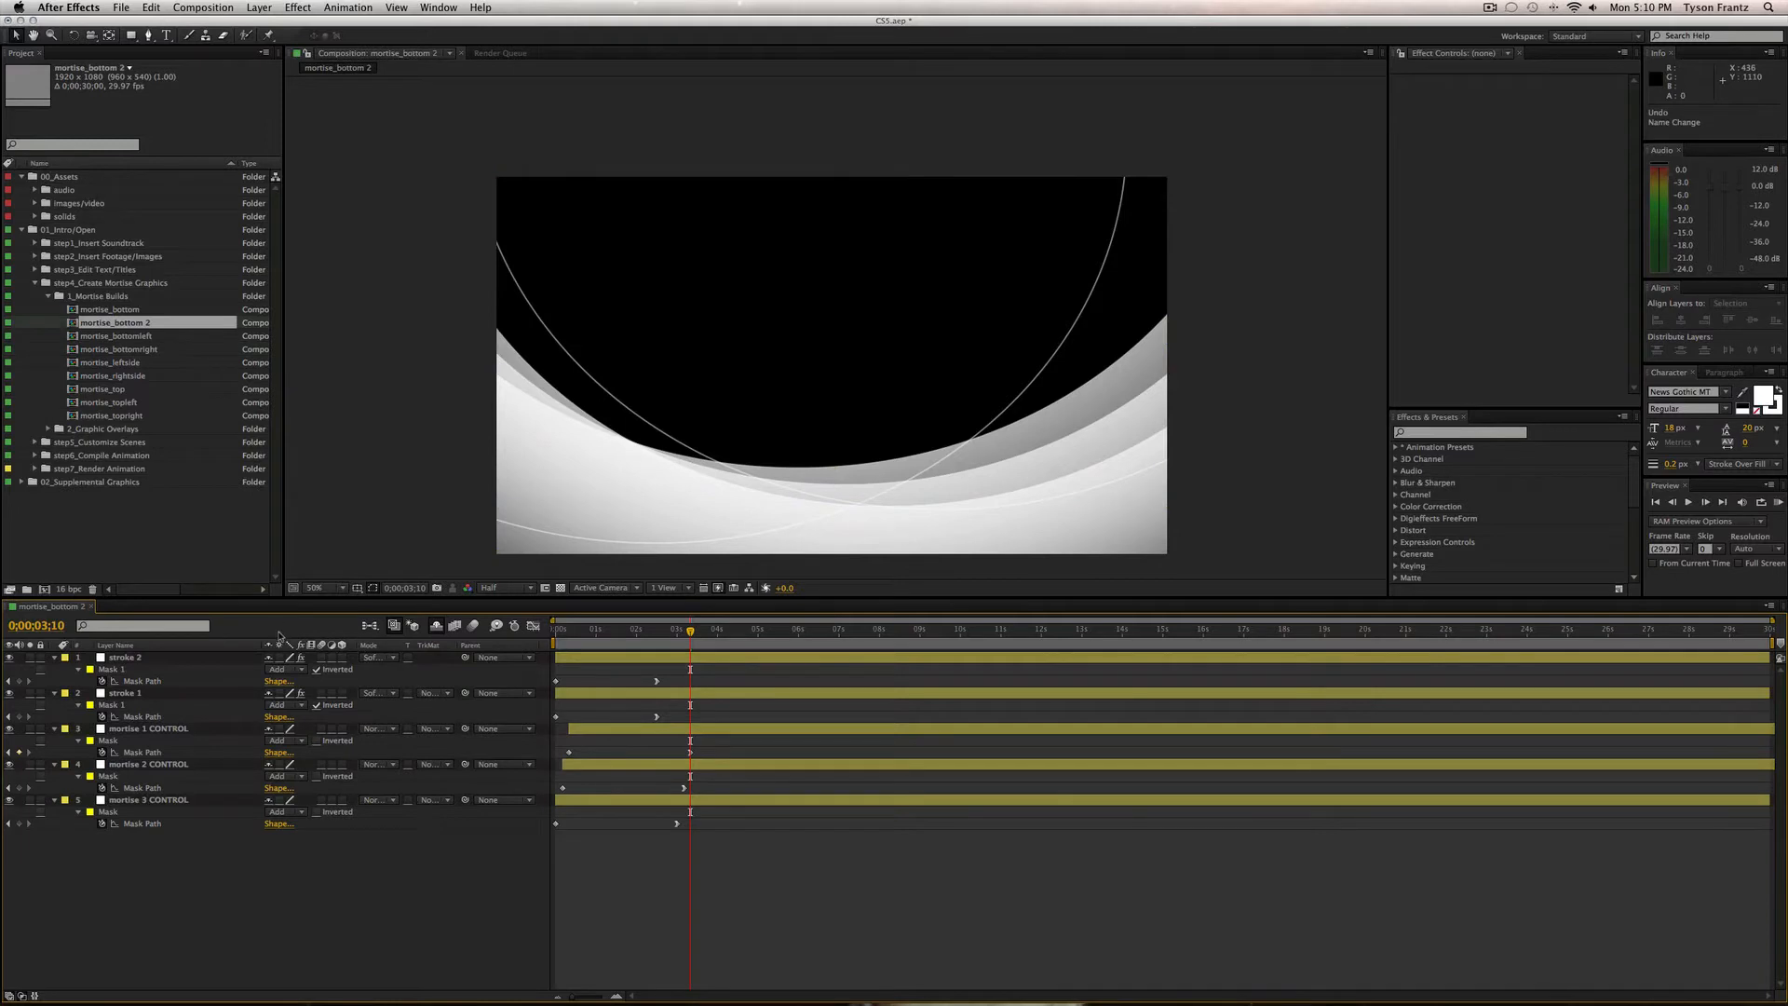
{"action": "key", "text": "super+z"}
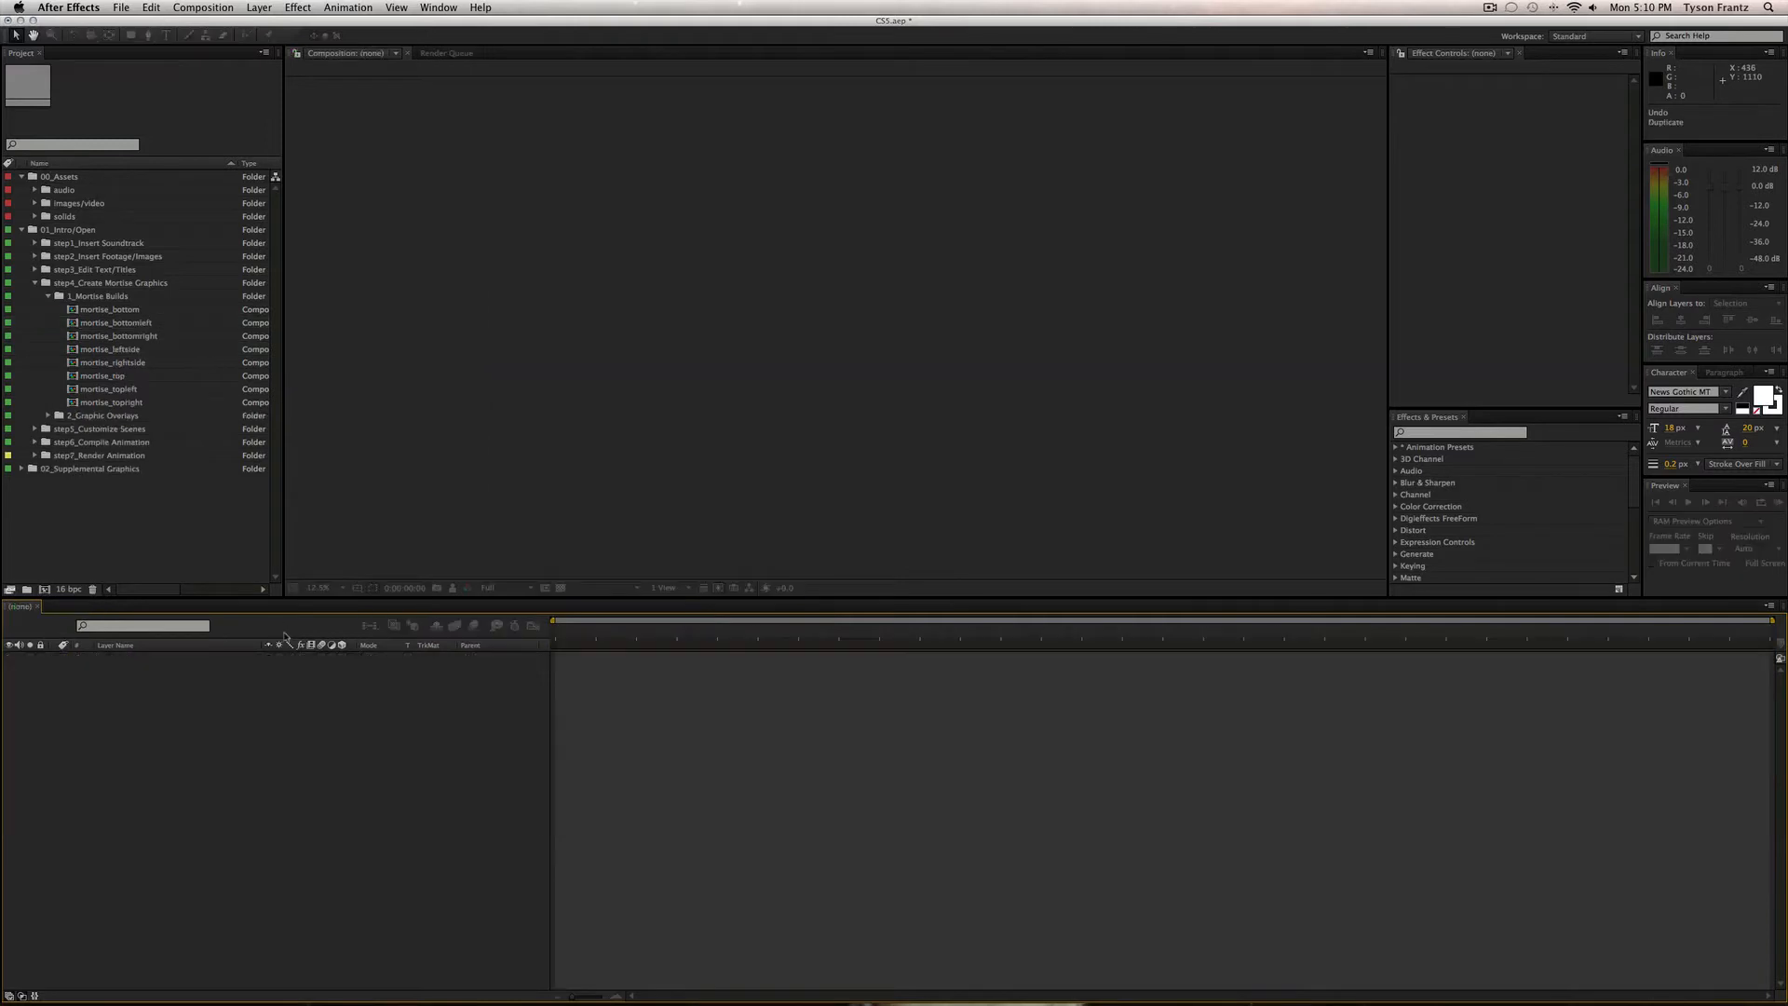
Expand 2_Graphic Overlays and 1_Mortise Builds, browse the comps, and open graphic+title_overlay_01.
{"action": "left_click", "coordinate": [47, 297]}
{"action": "left_click", "coordinate": [73, 311]}
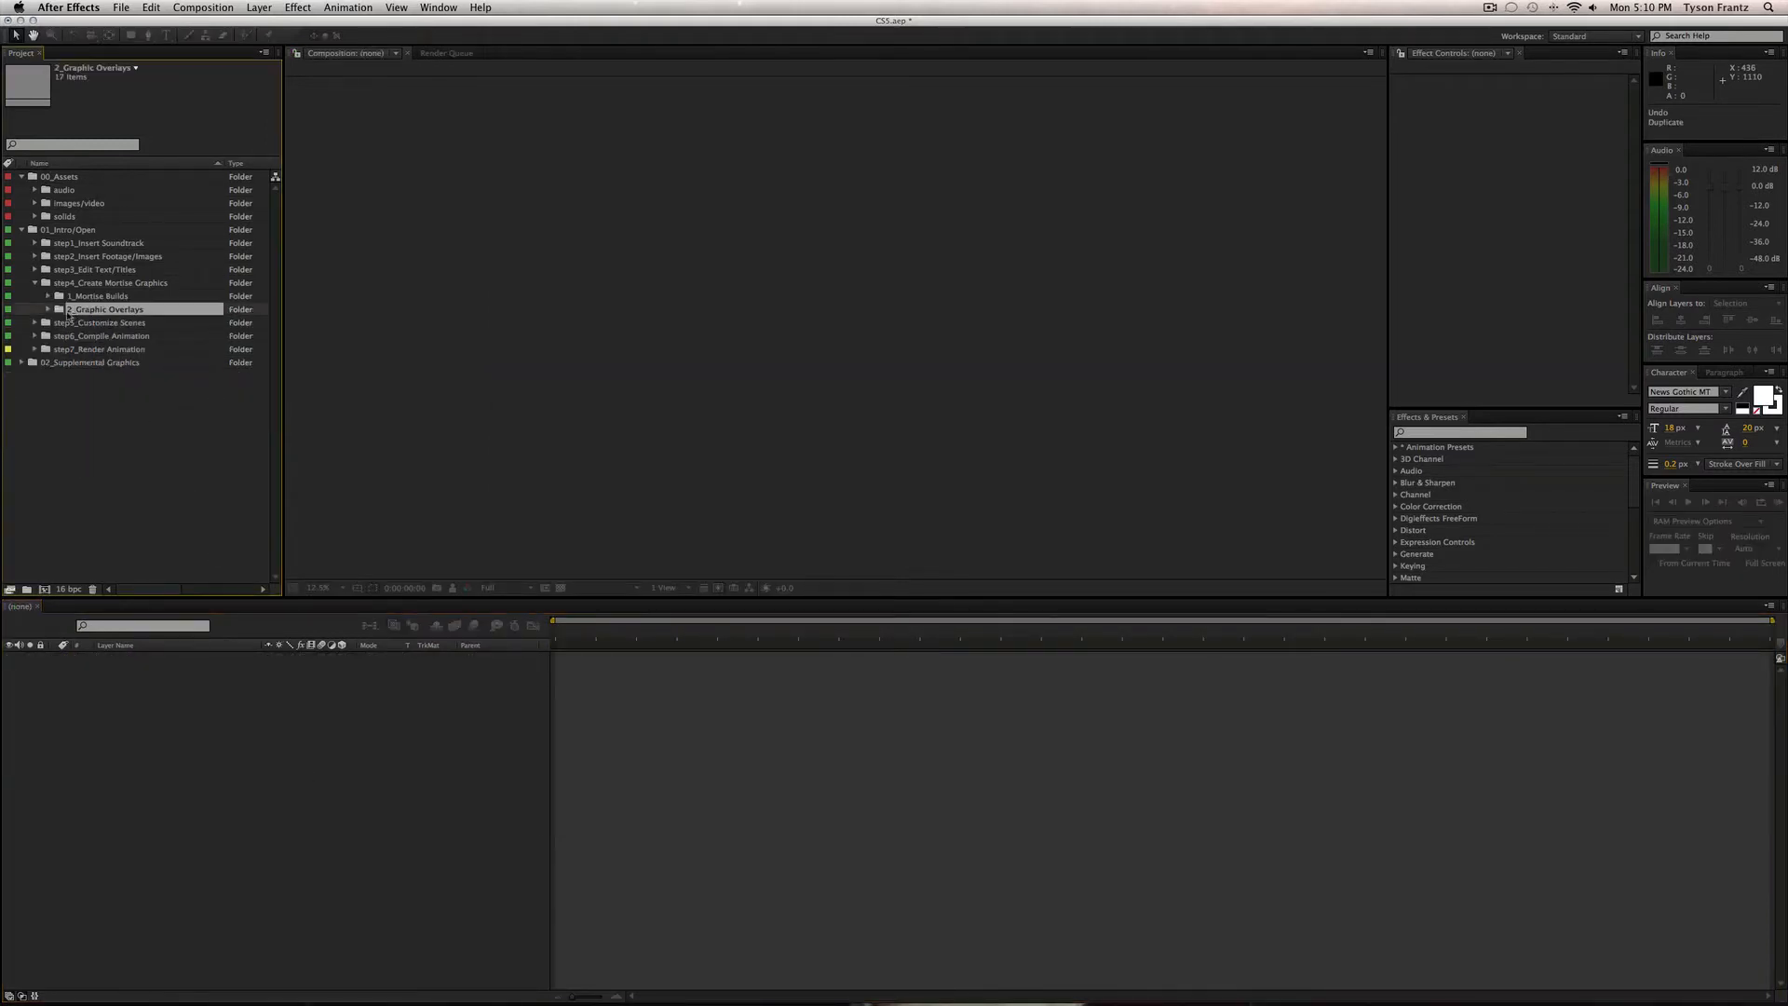
{"action": "left_click", "coordinate": [48, 309]}
{"action": "left_click", "coordinate": [48, 297]}
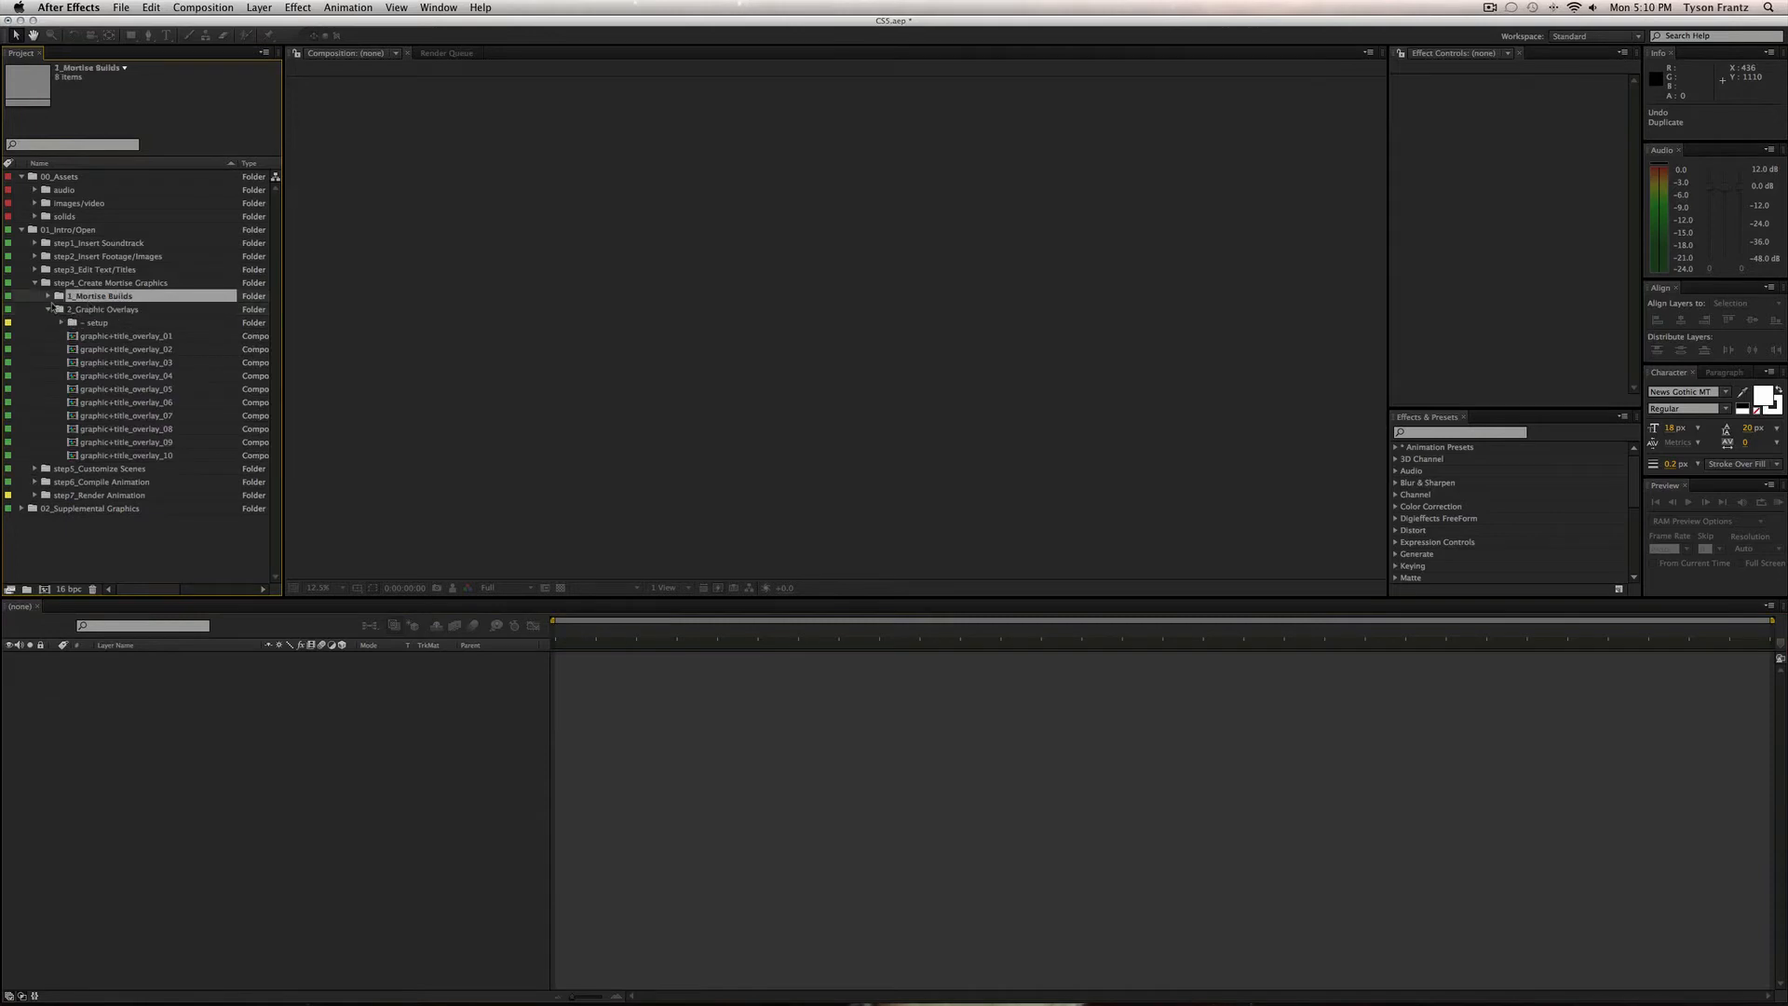
{"action": "left_click", "coordinate": [49, 297]}
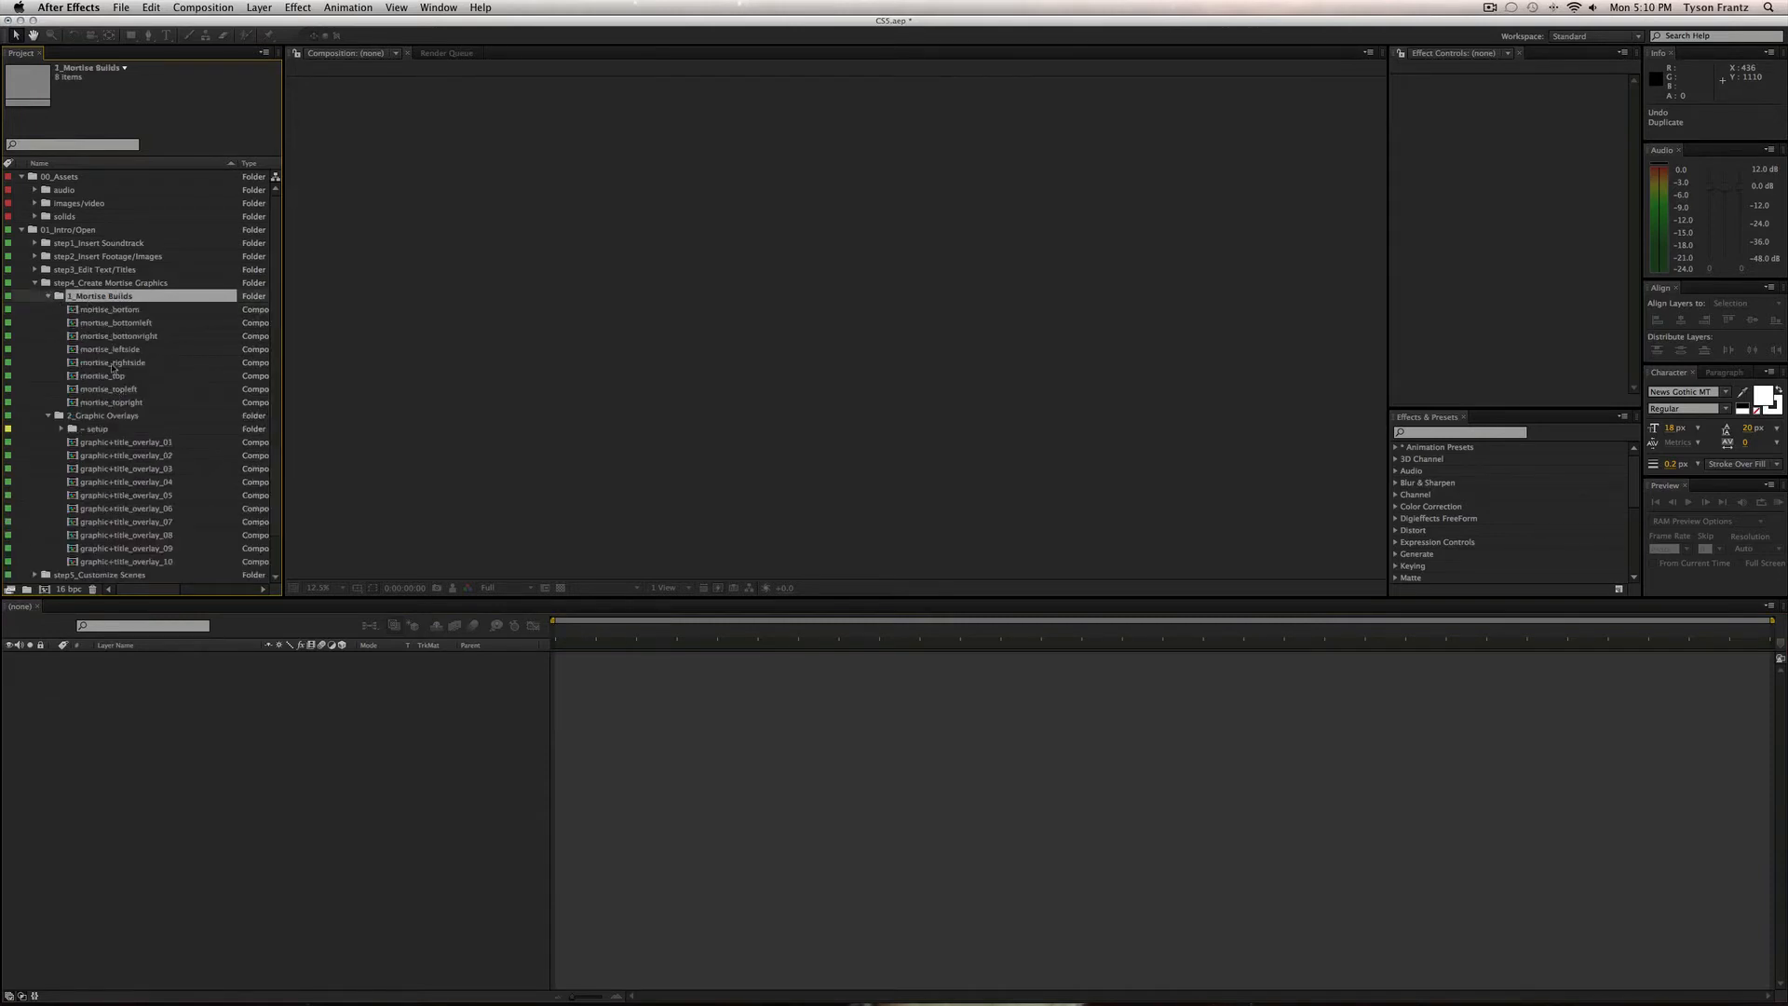
{"action": "left_click", "coordinate": [116, 313]}
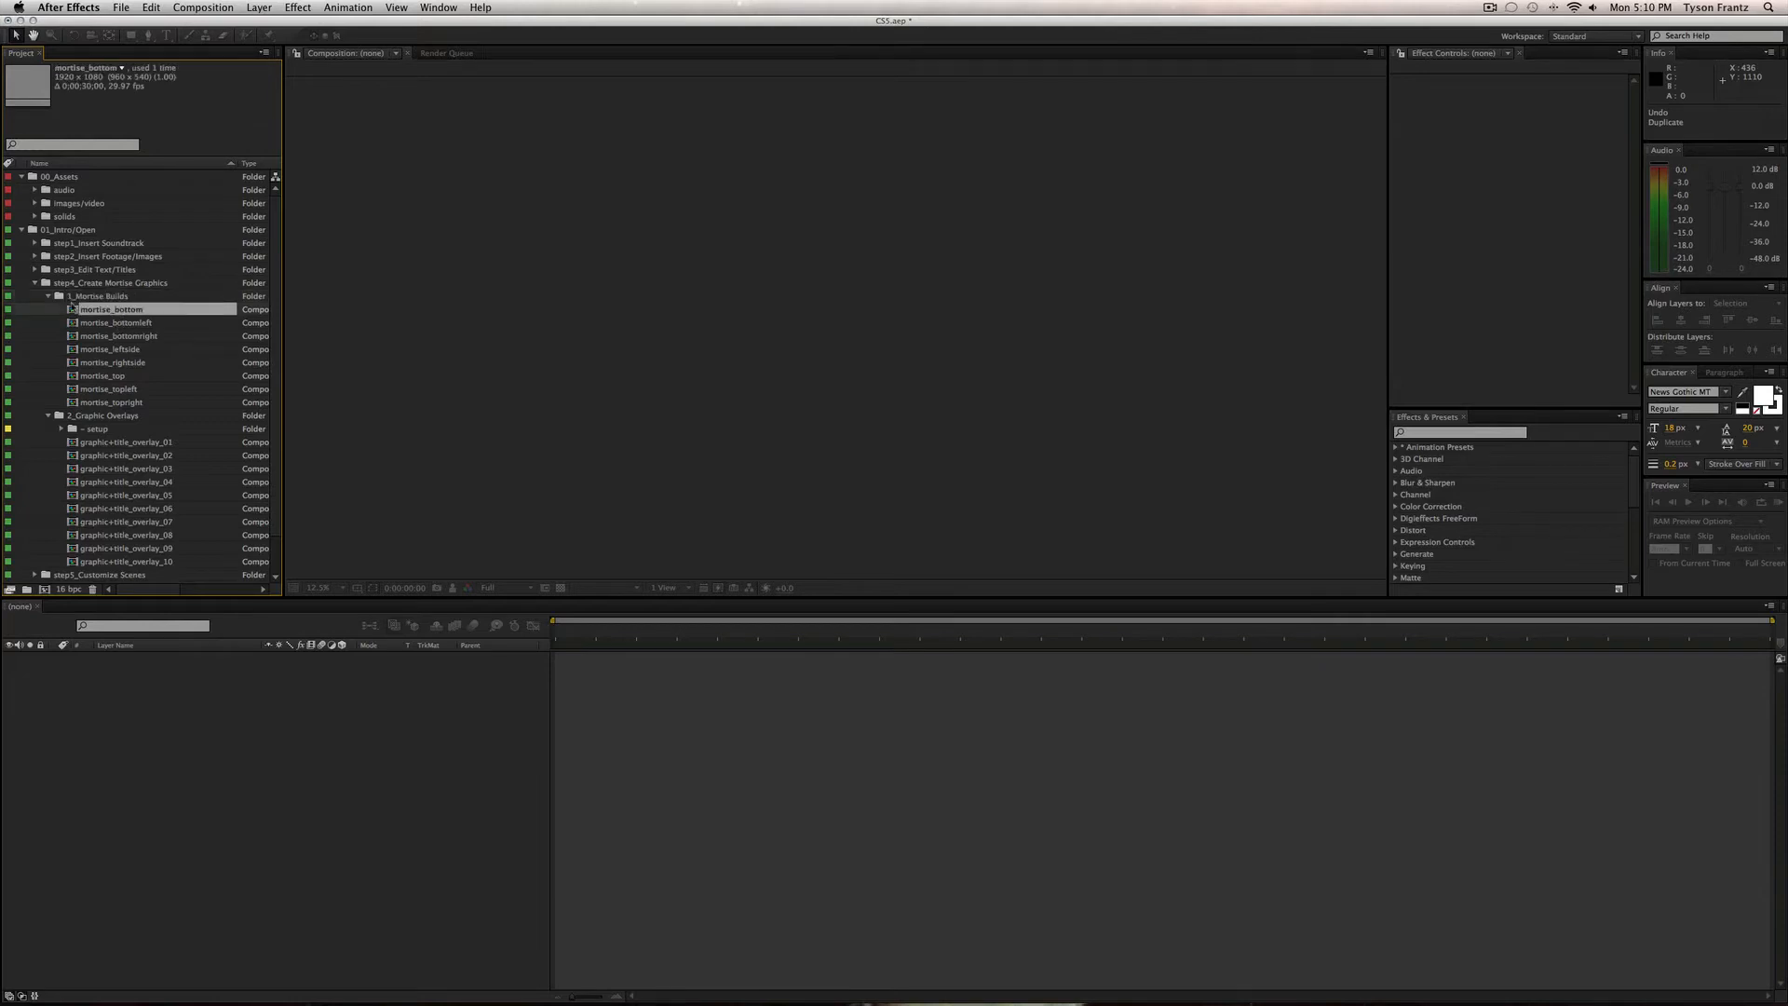
{"action": "scroll", "coordinate": [131, 438], "scroll_direction": "down", "scroll_amount": 1}
{"action": "left_click", "coordinate": [131, 403]}
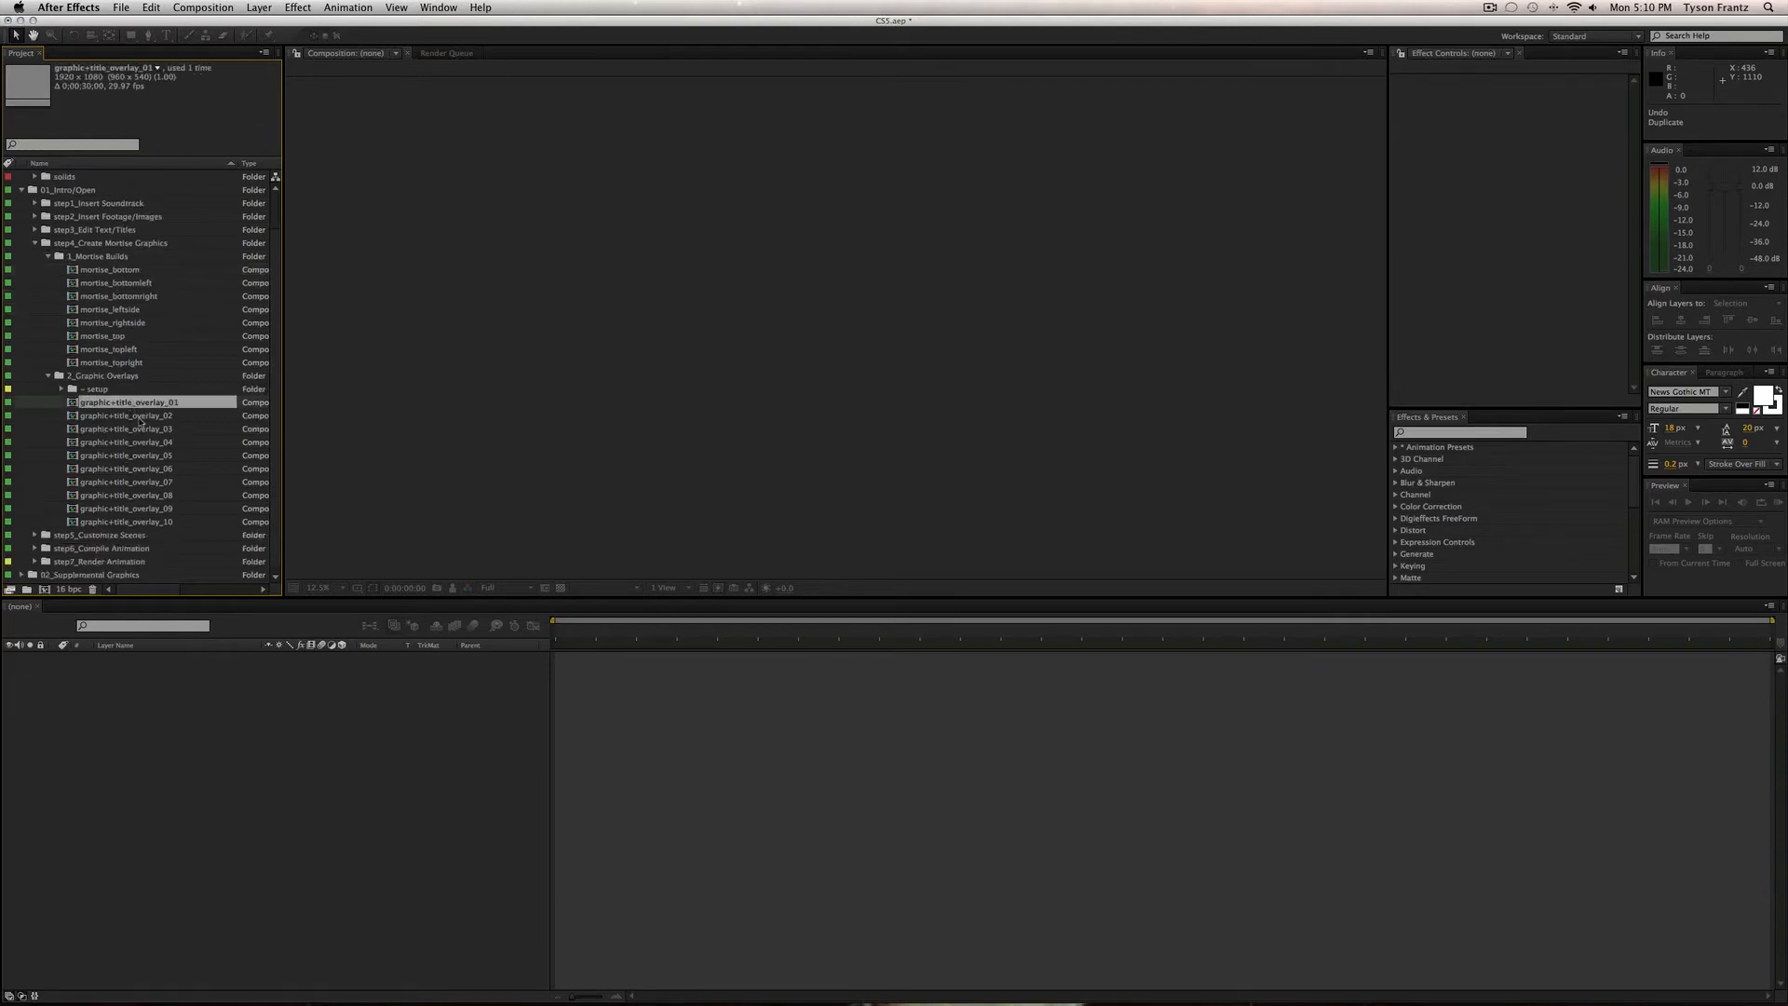
{"action": "left_click", "coordinate": [140, 419]}
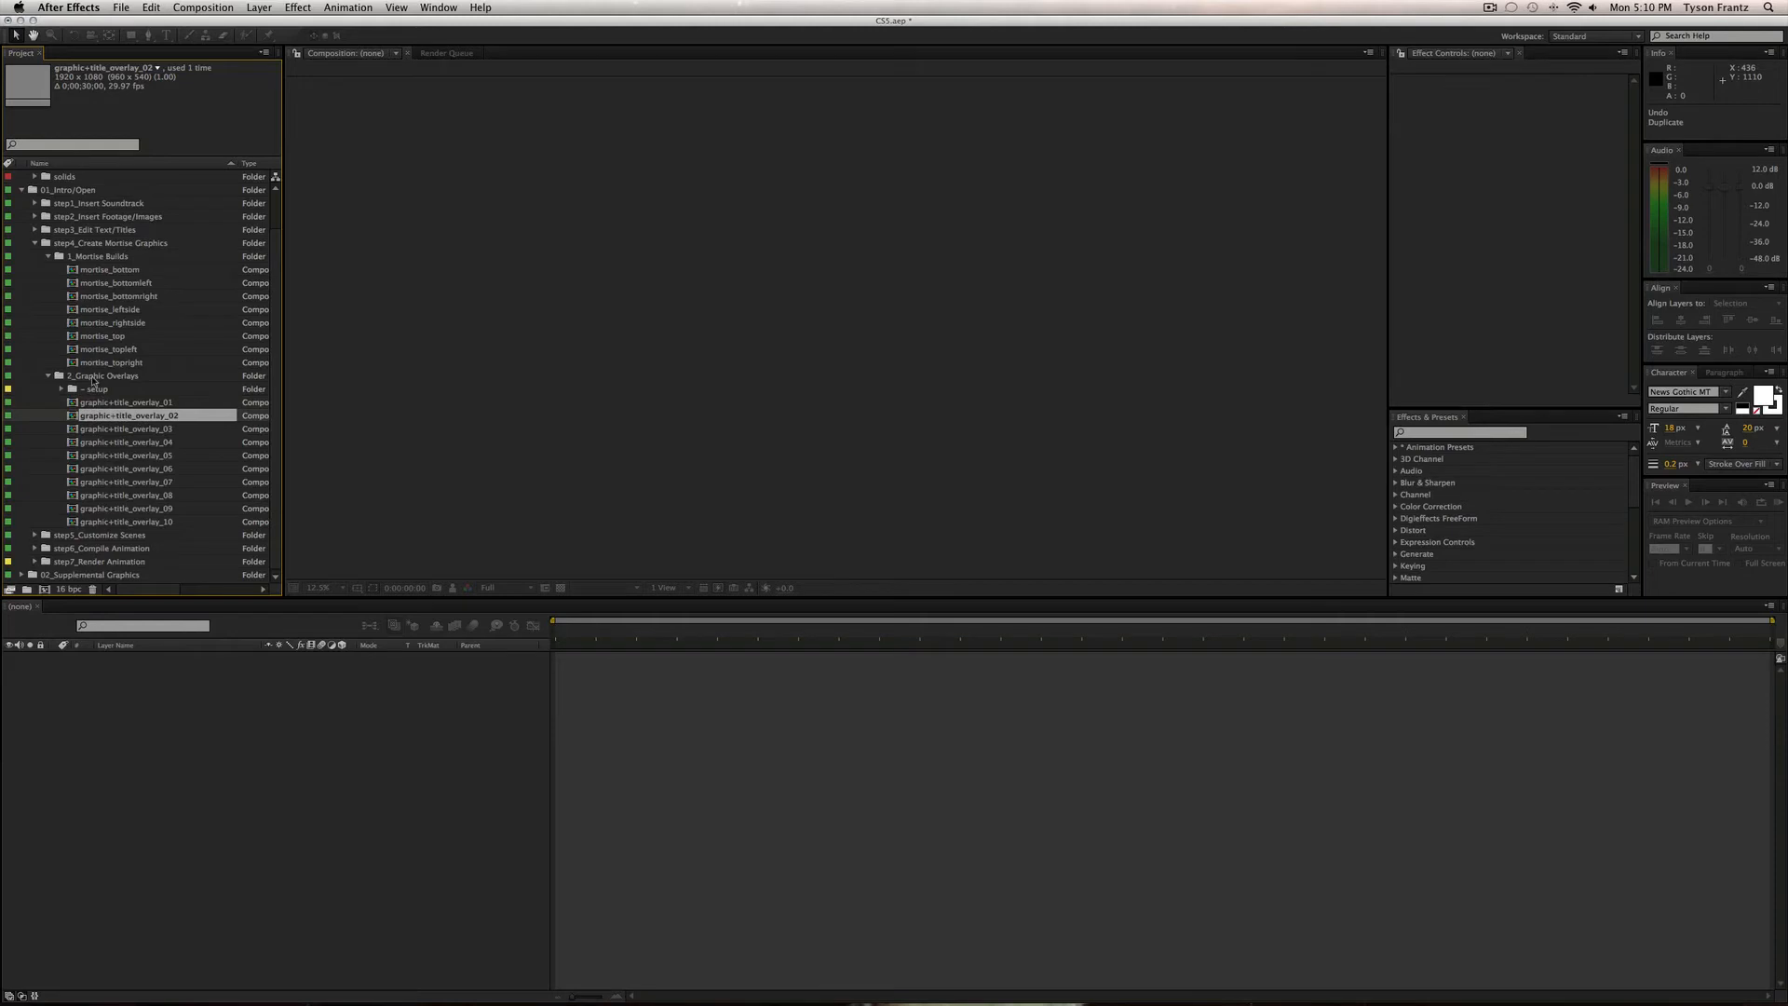
{"action": "left_click", "coordinate": [111, 404]}
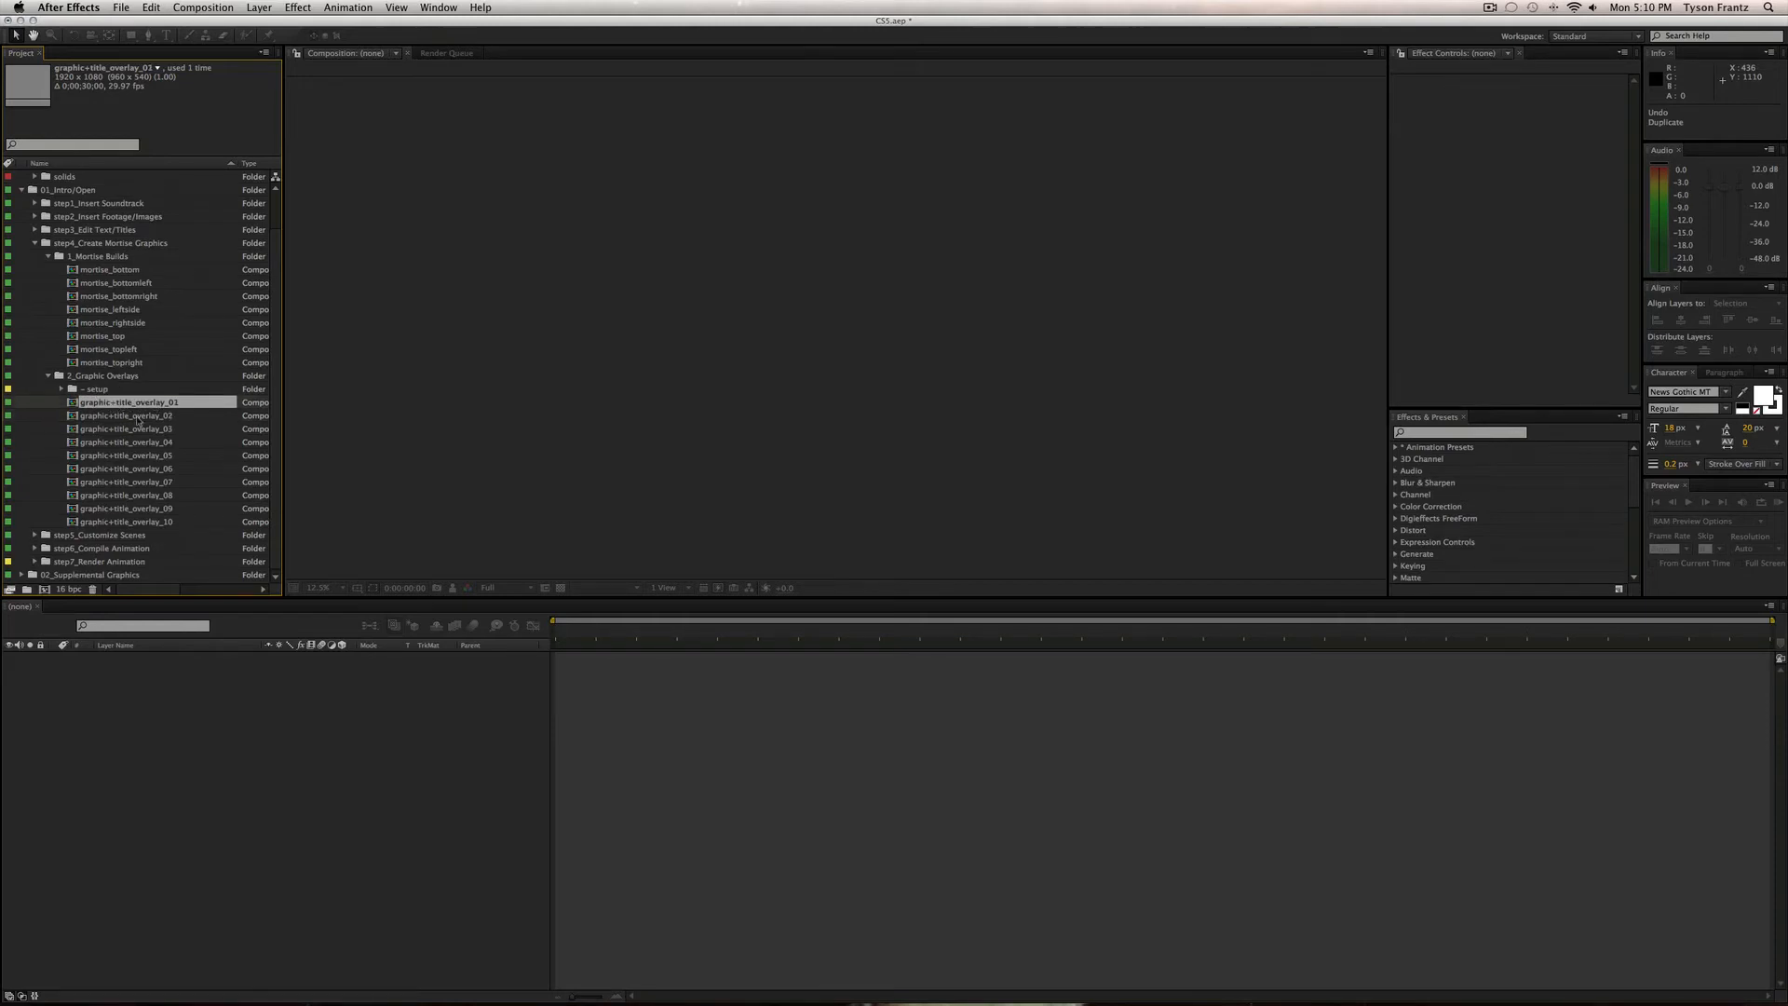
{"action": "double_click", "coordinate": [134, 403]}
At 0;00;02;17, turn off the text/title_01 layer so only the bands and light burst show.
{"action": "left_click", "coordinate": [671, 637]}
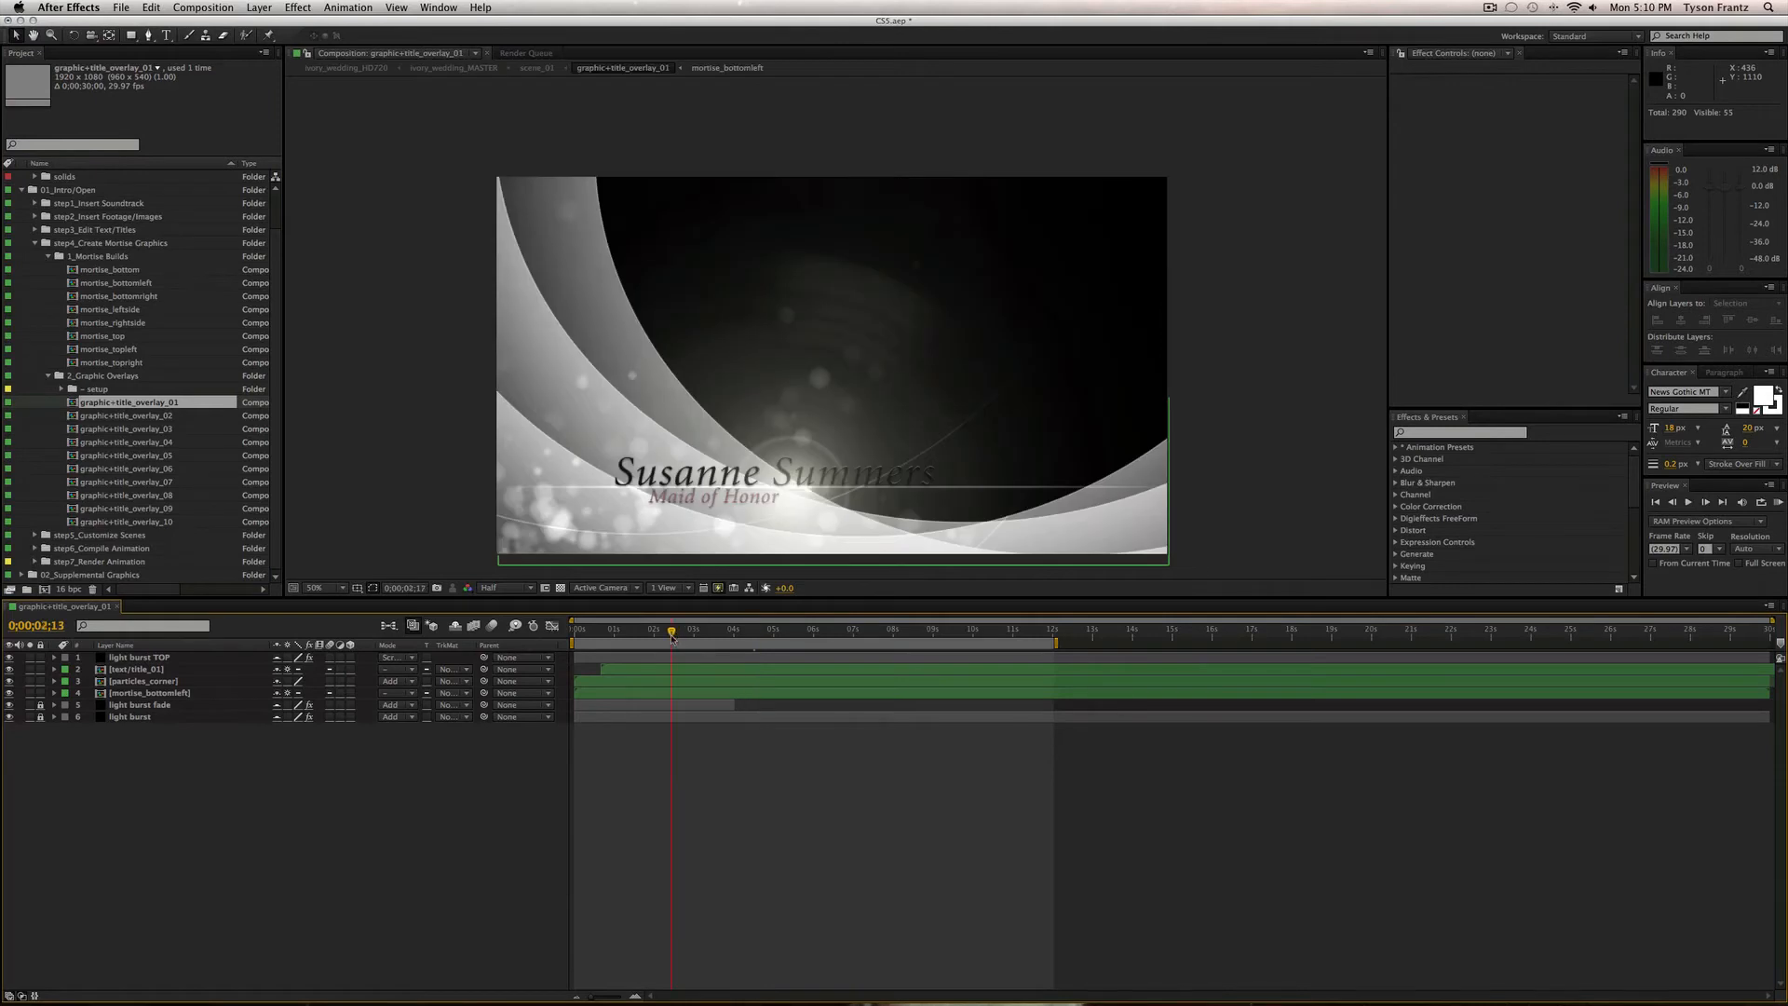
{"action": "left_click", "coordinate": [676, 636]}
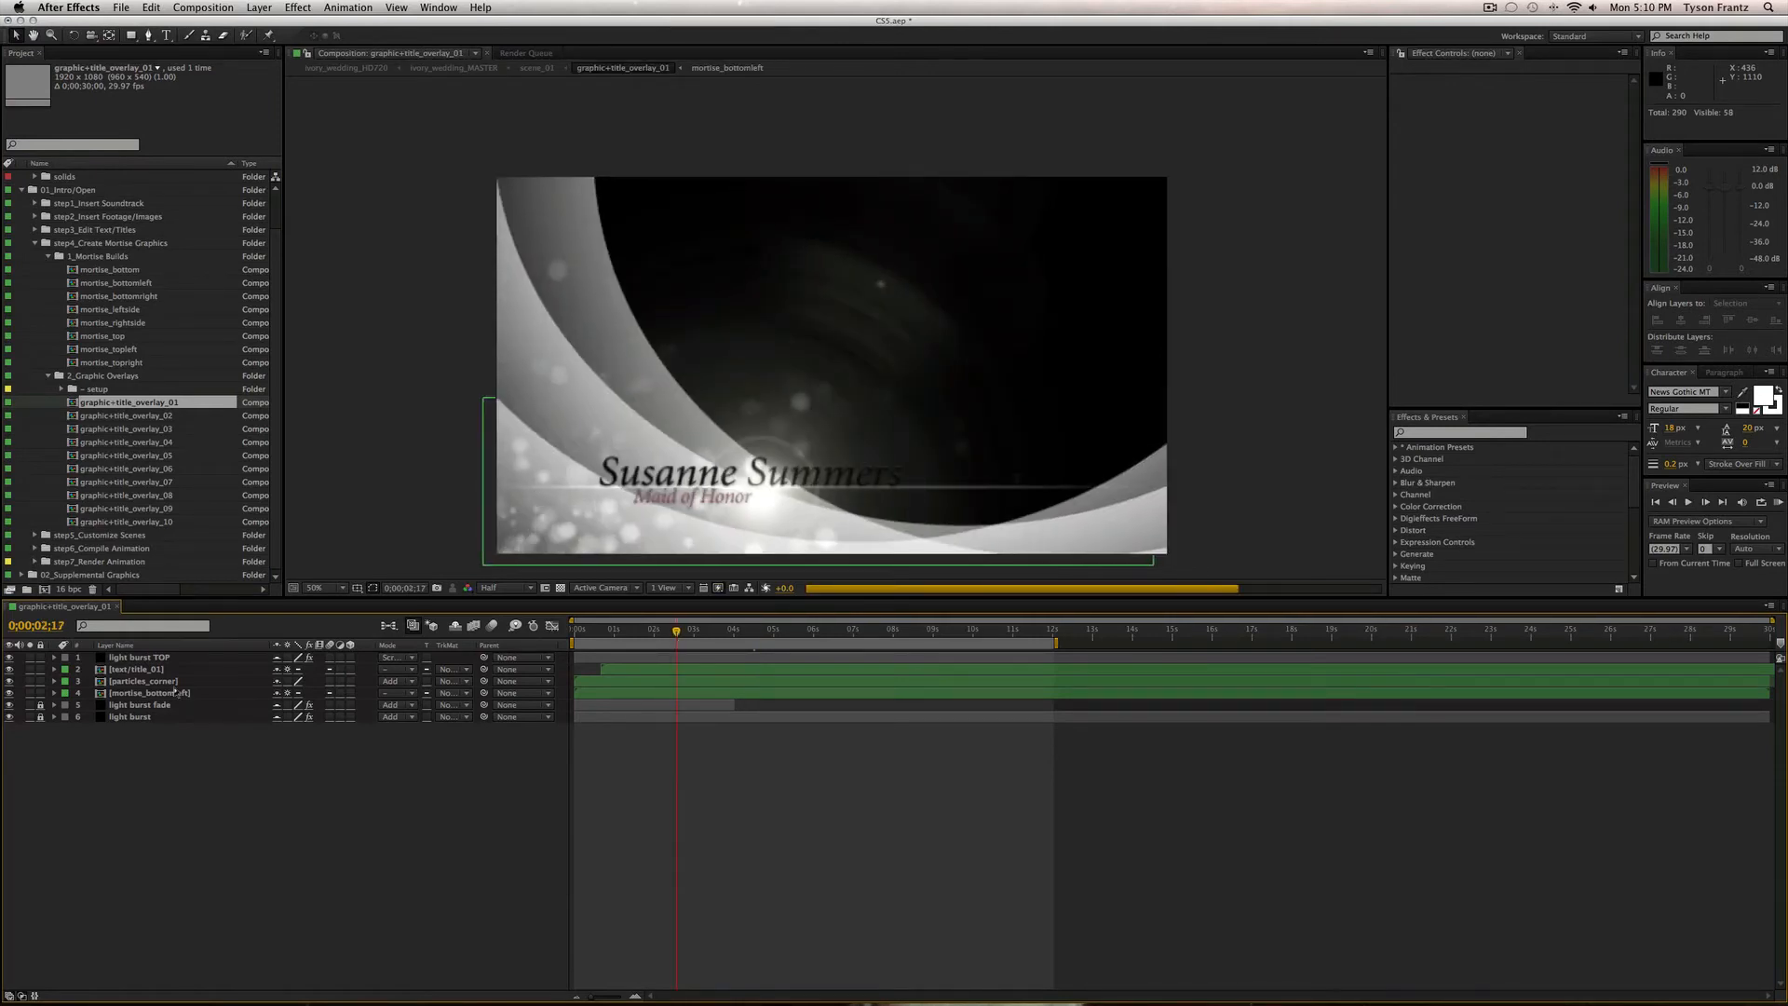
{"action": "left_click", "coordinate": [139, 669]}
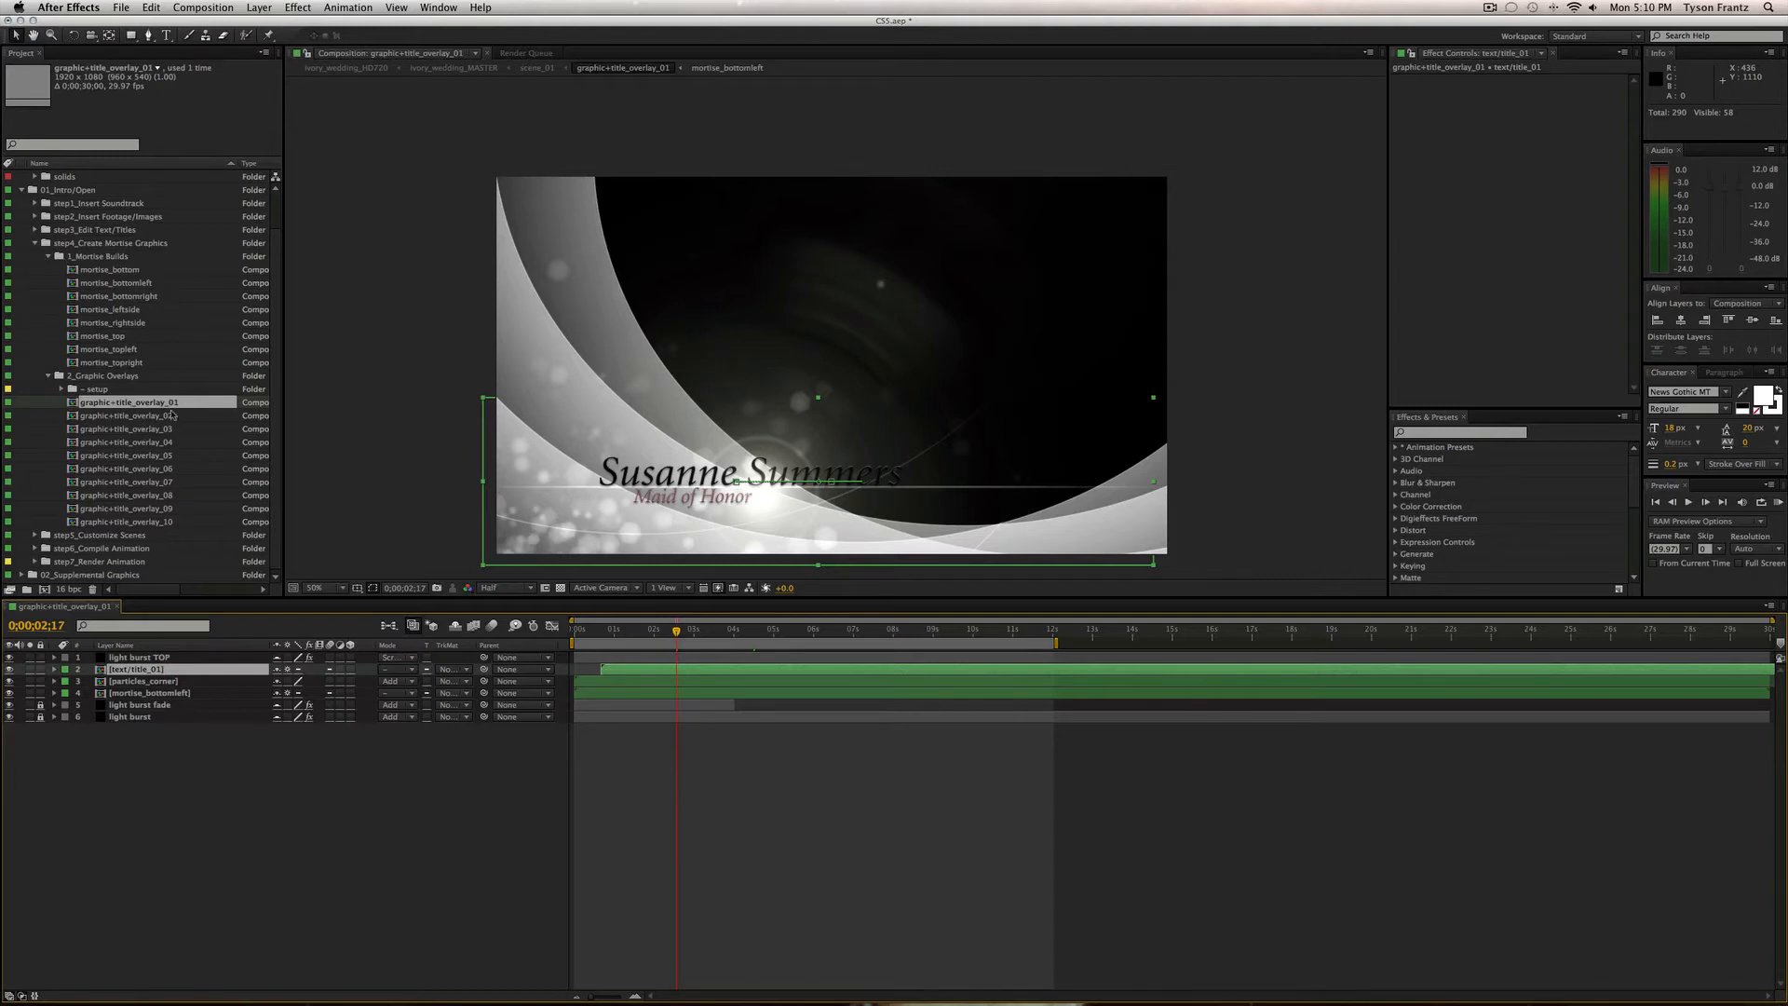
{"action": "left_click", "coordinate": [35, 217]}
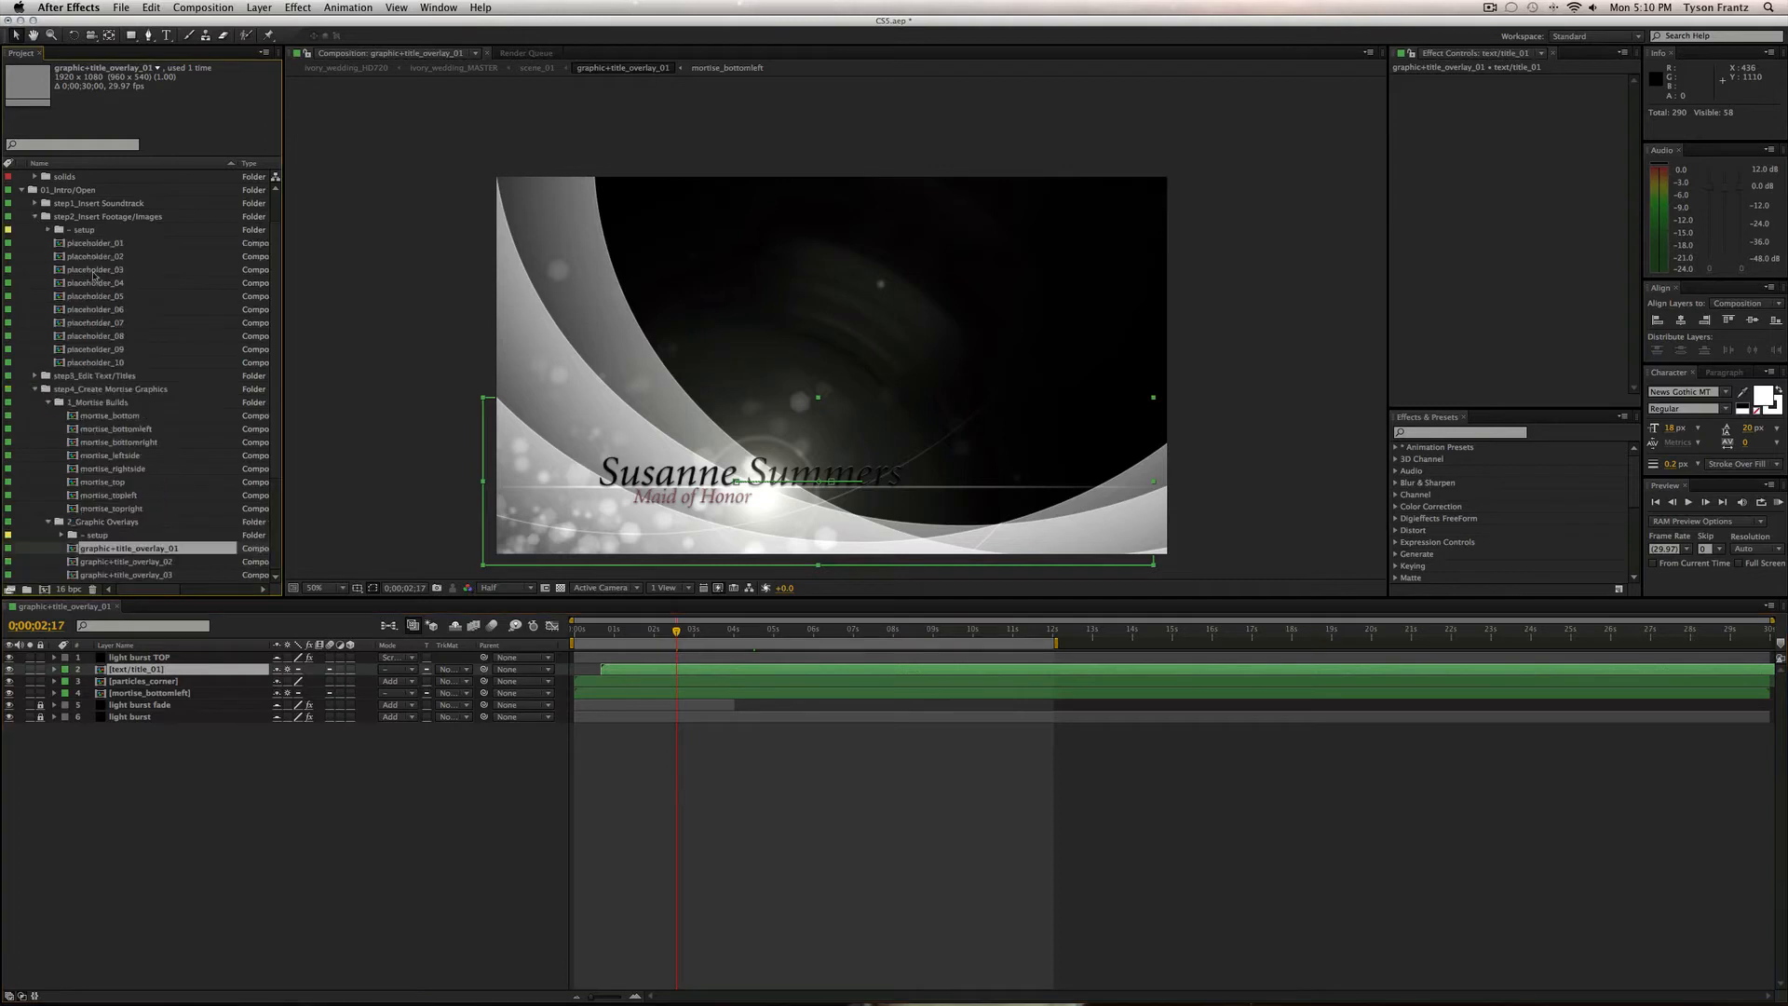
{"action": "left_click", "coordinate": [35, 217]}
{"action": "left_click", "coordinate": [35, 230]}
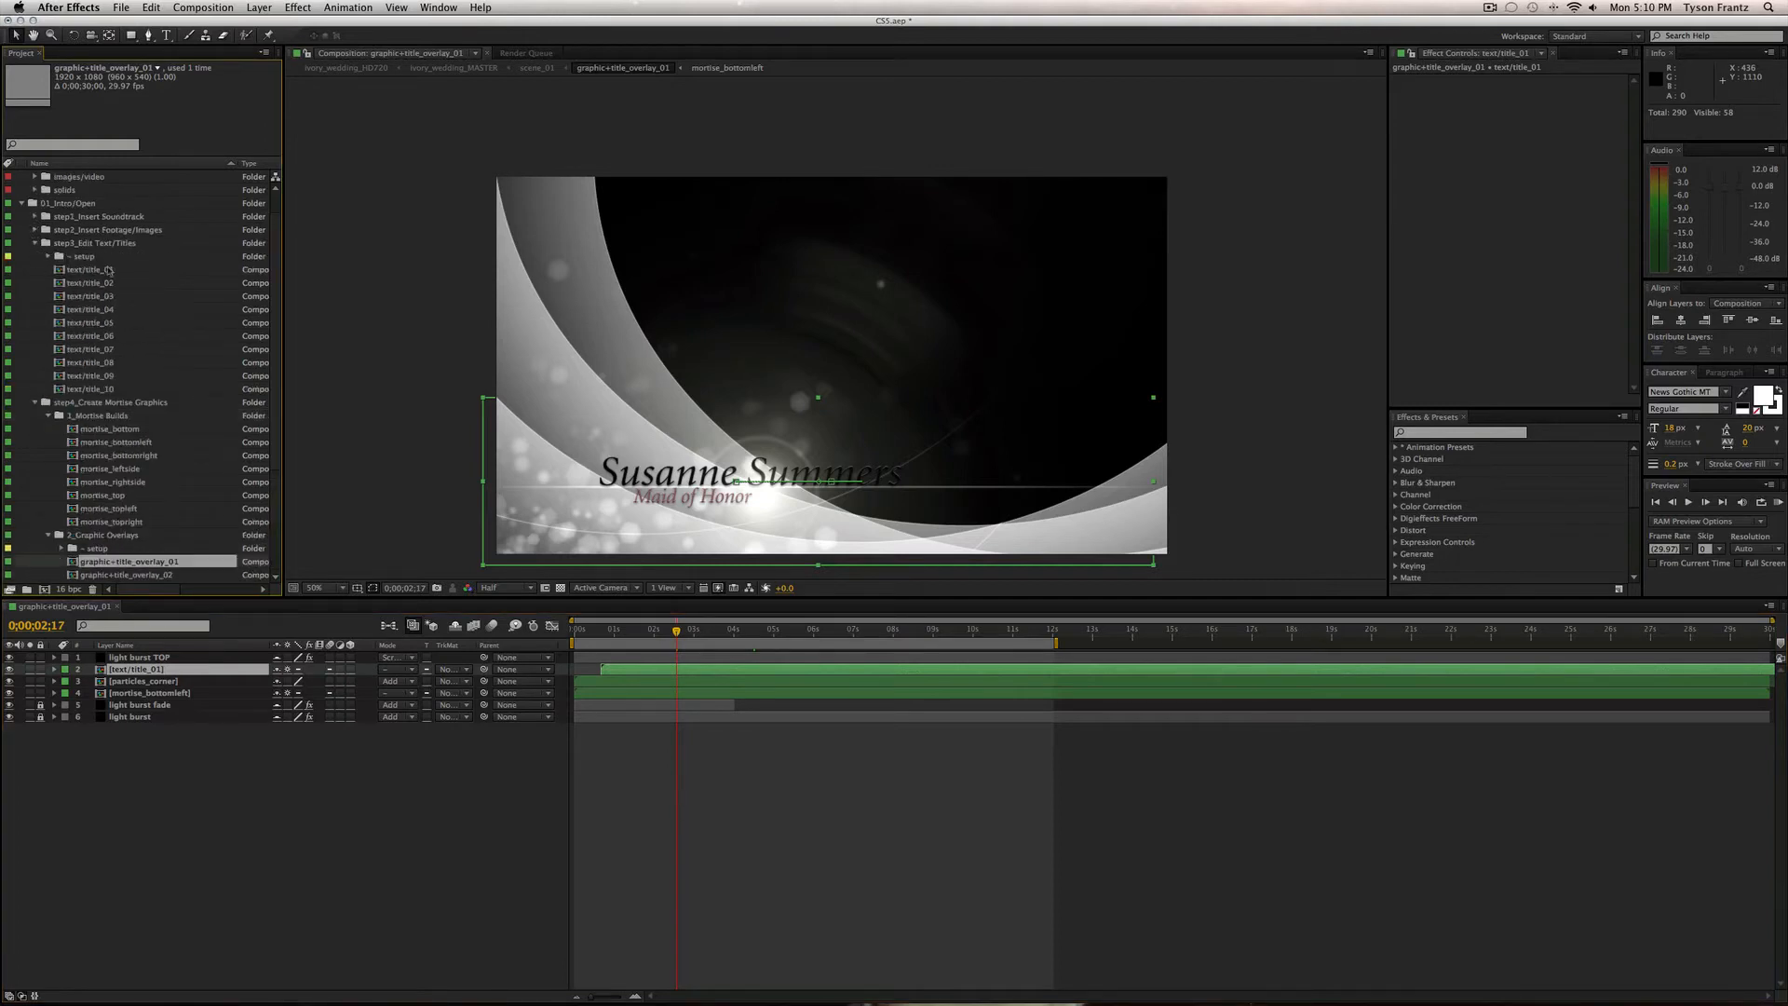
{"action": "left_click", "coordinate": [35, 243]}
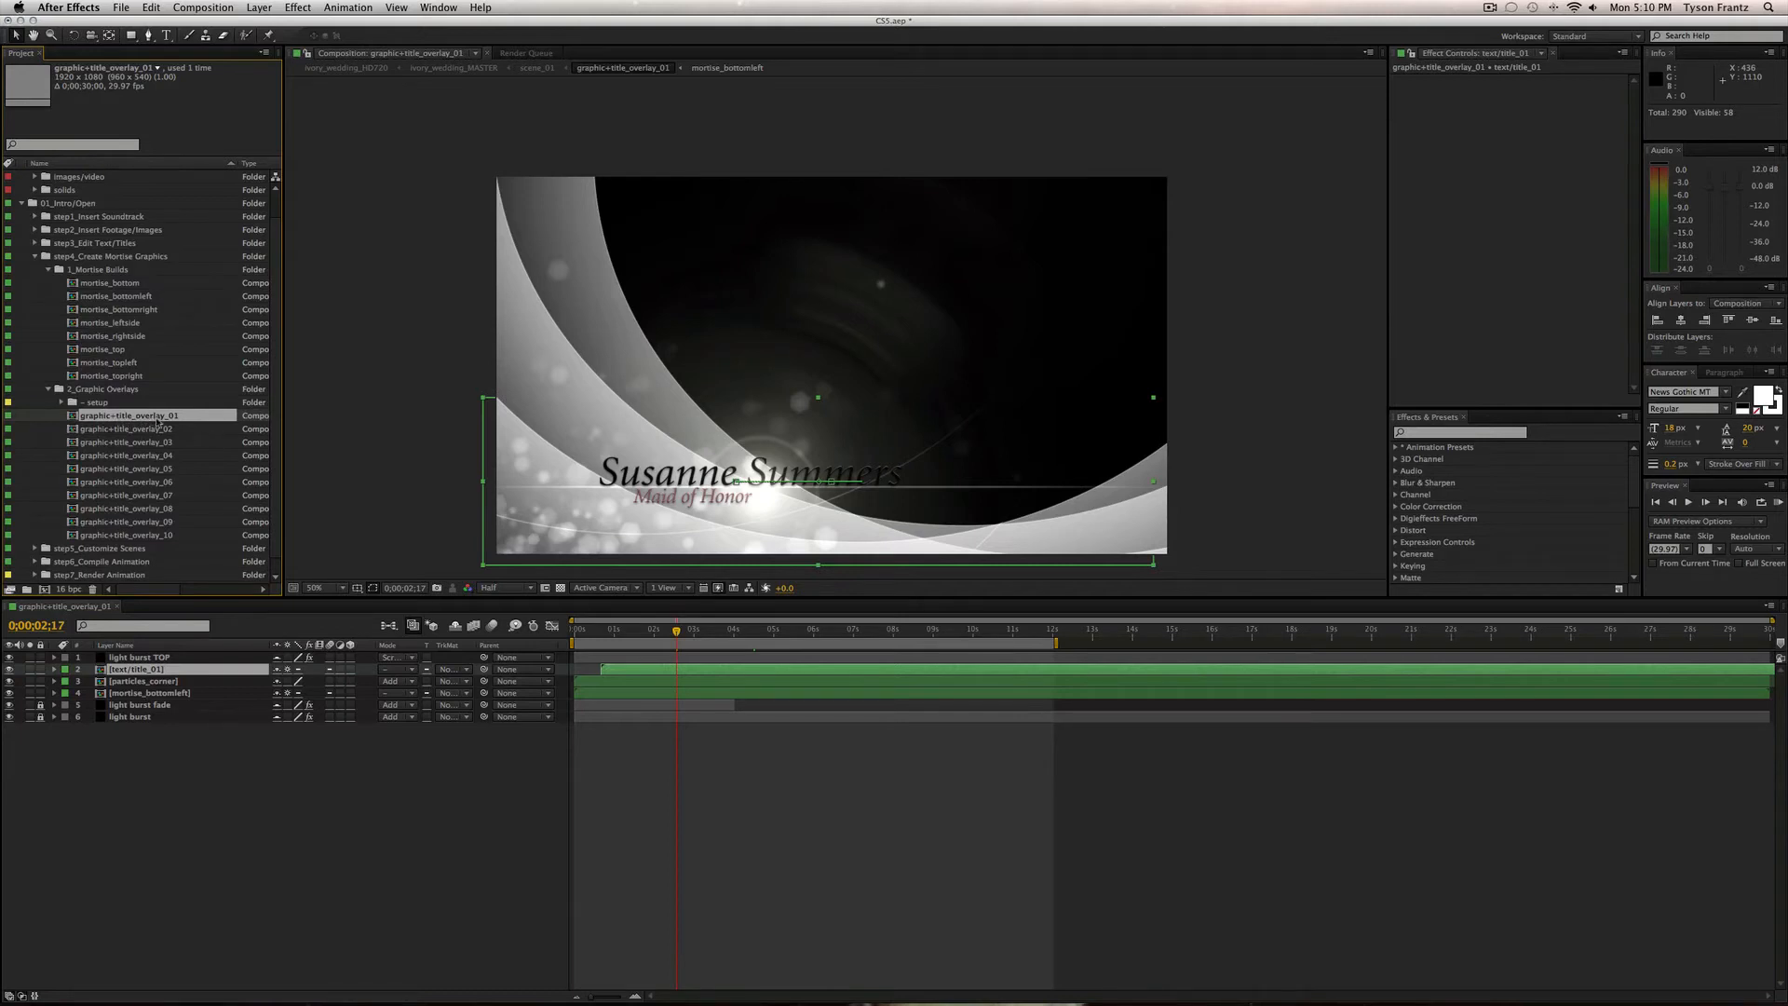
{"action": "left_click", "coordinate": [107, 388]}
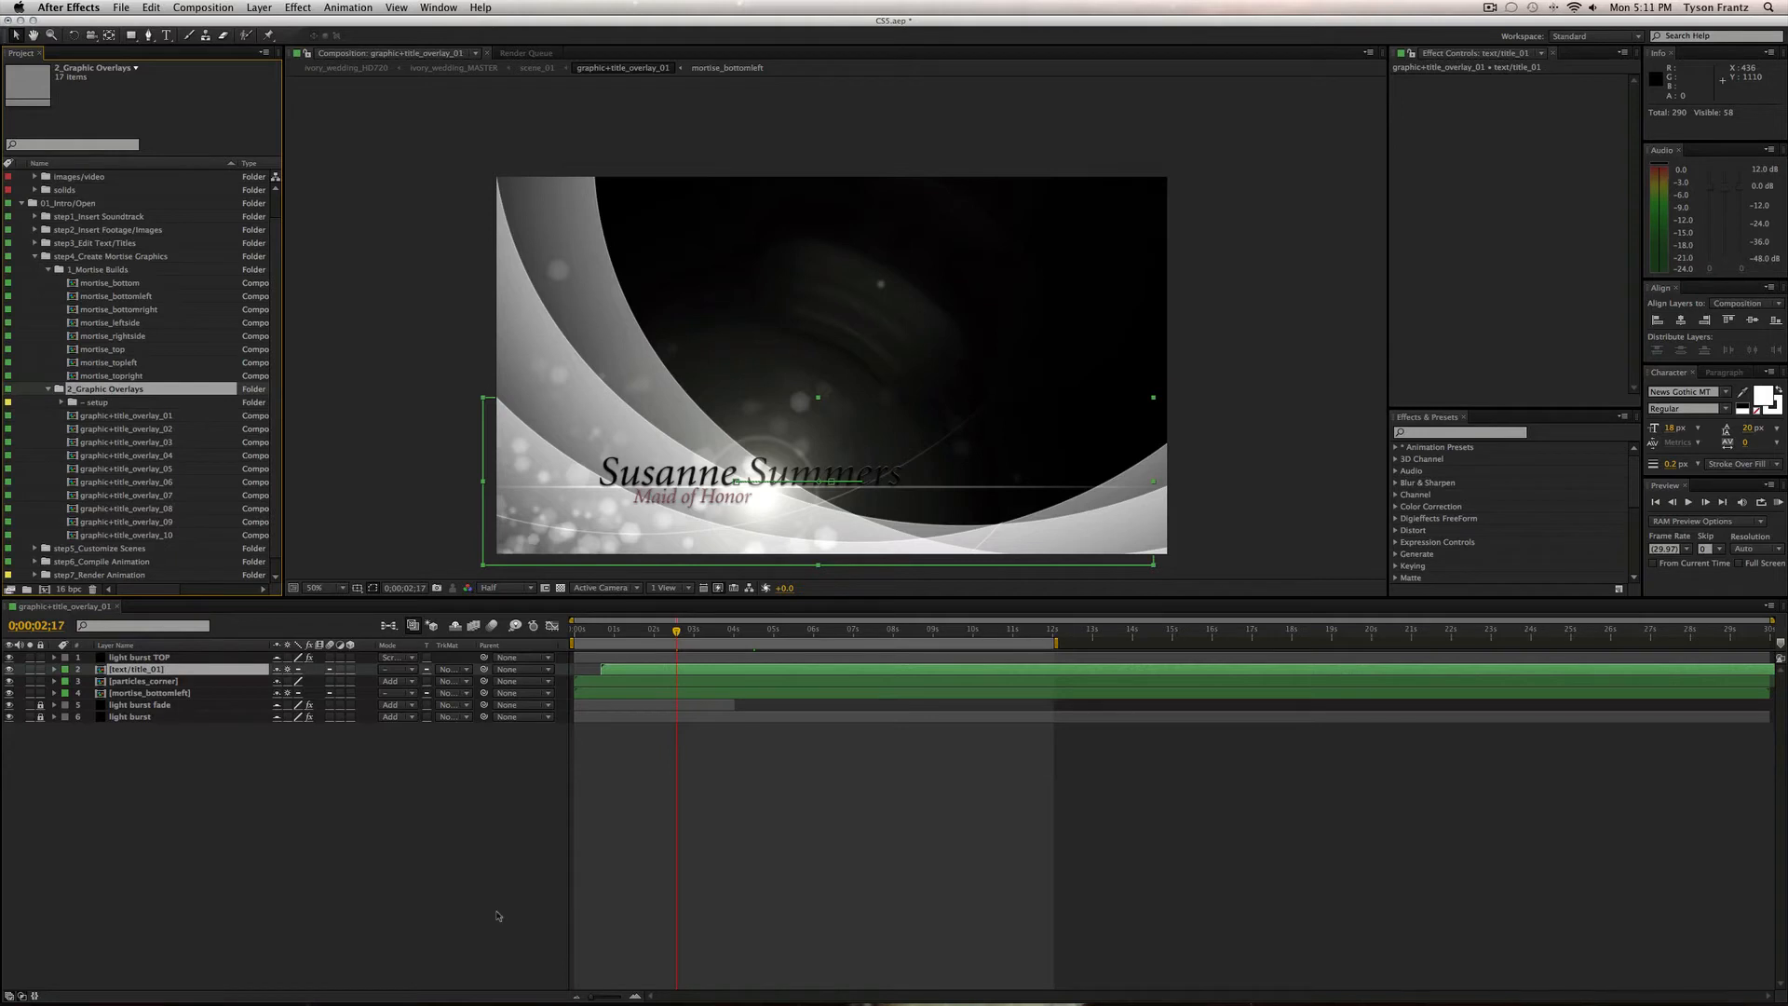
{"action": "left_click", "coordinate": [516, 888]}
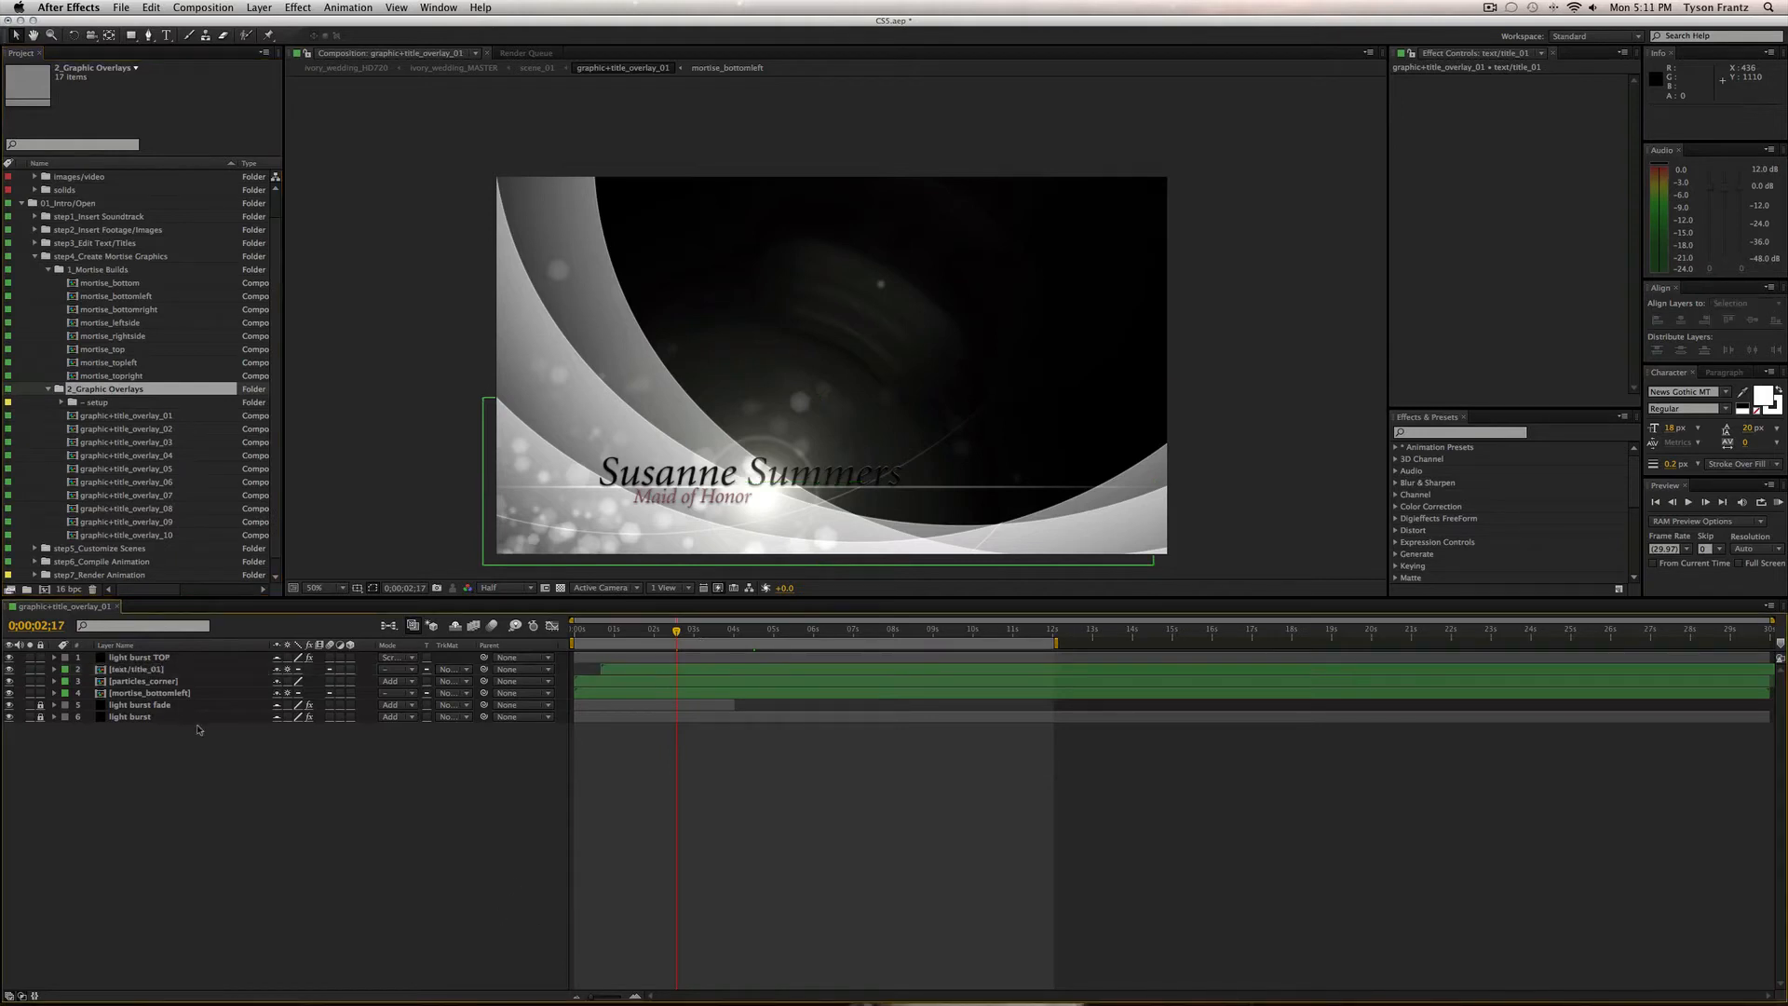
{"action": "left_click", "coordinate": [142, 669]}
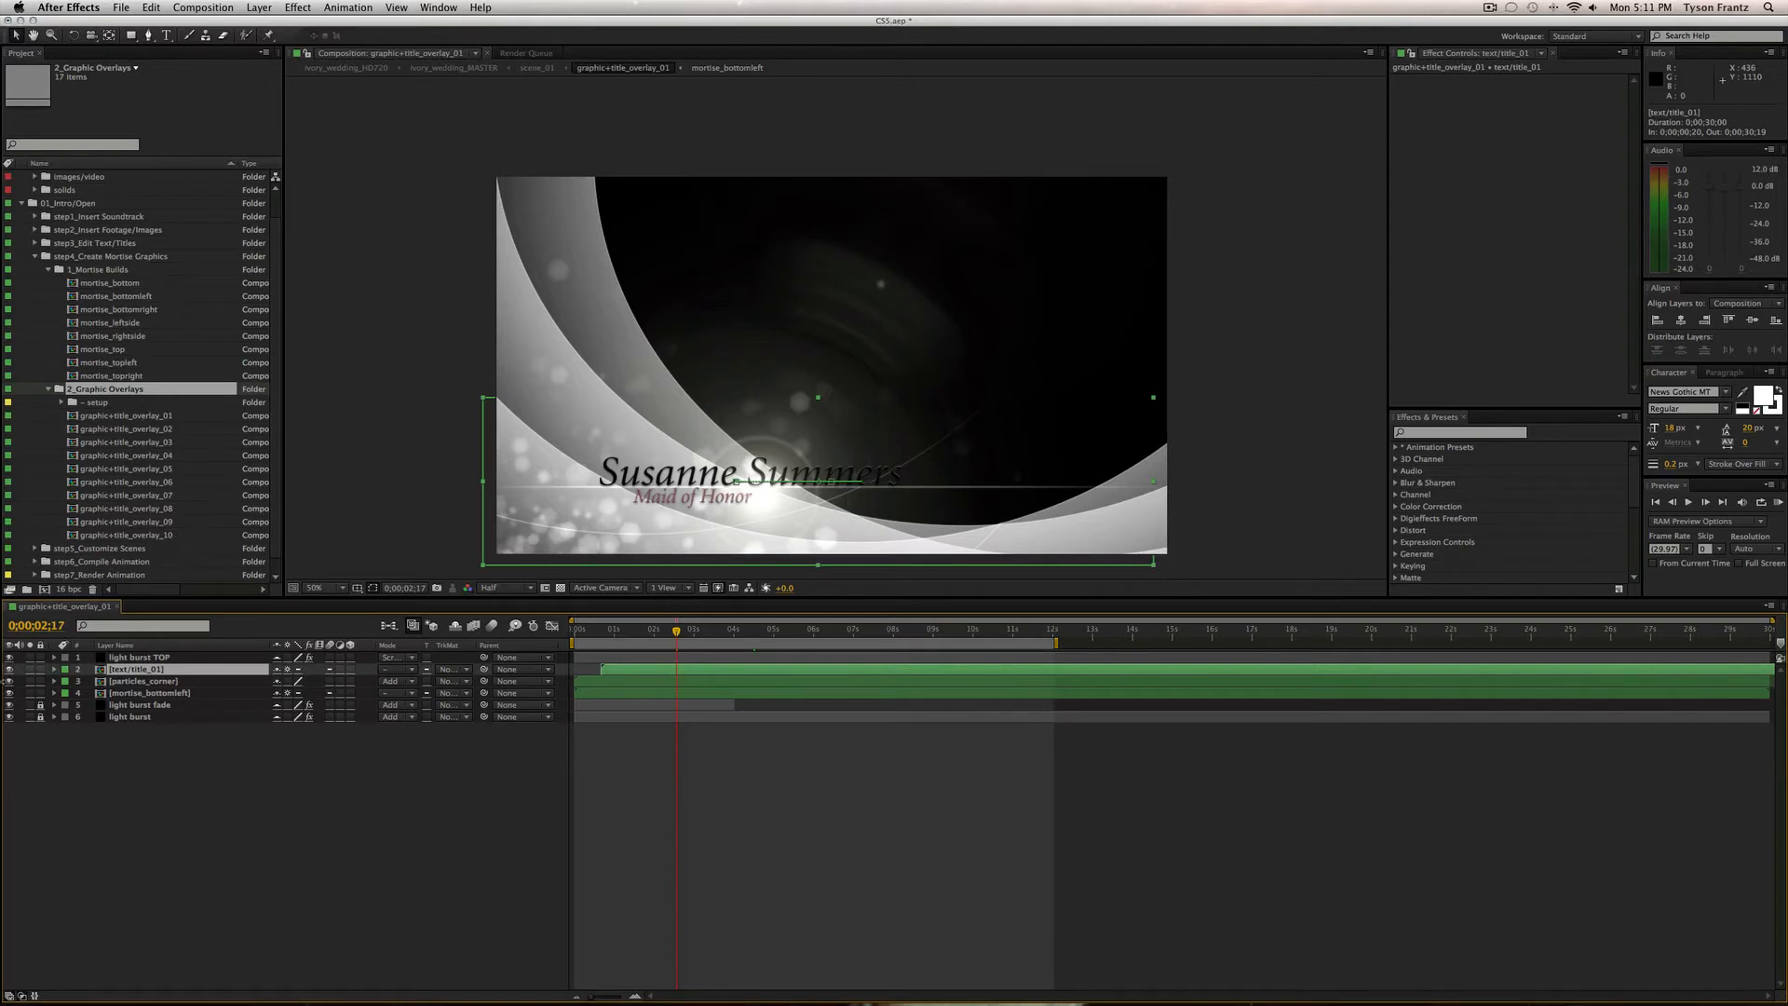
{"action": "left_click", "coordinate": [10, 670]}
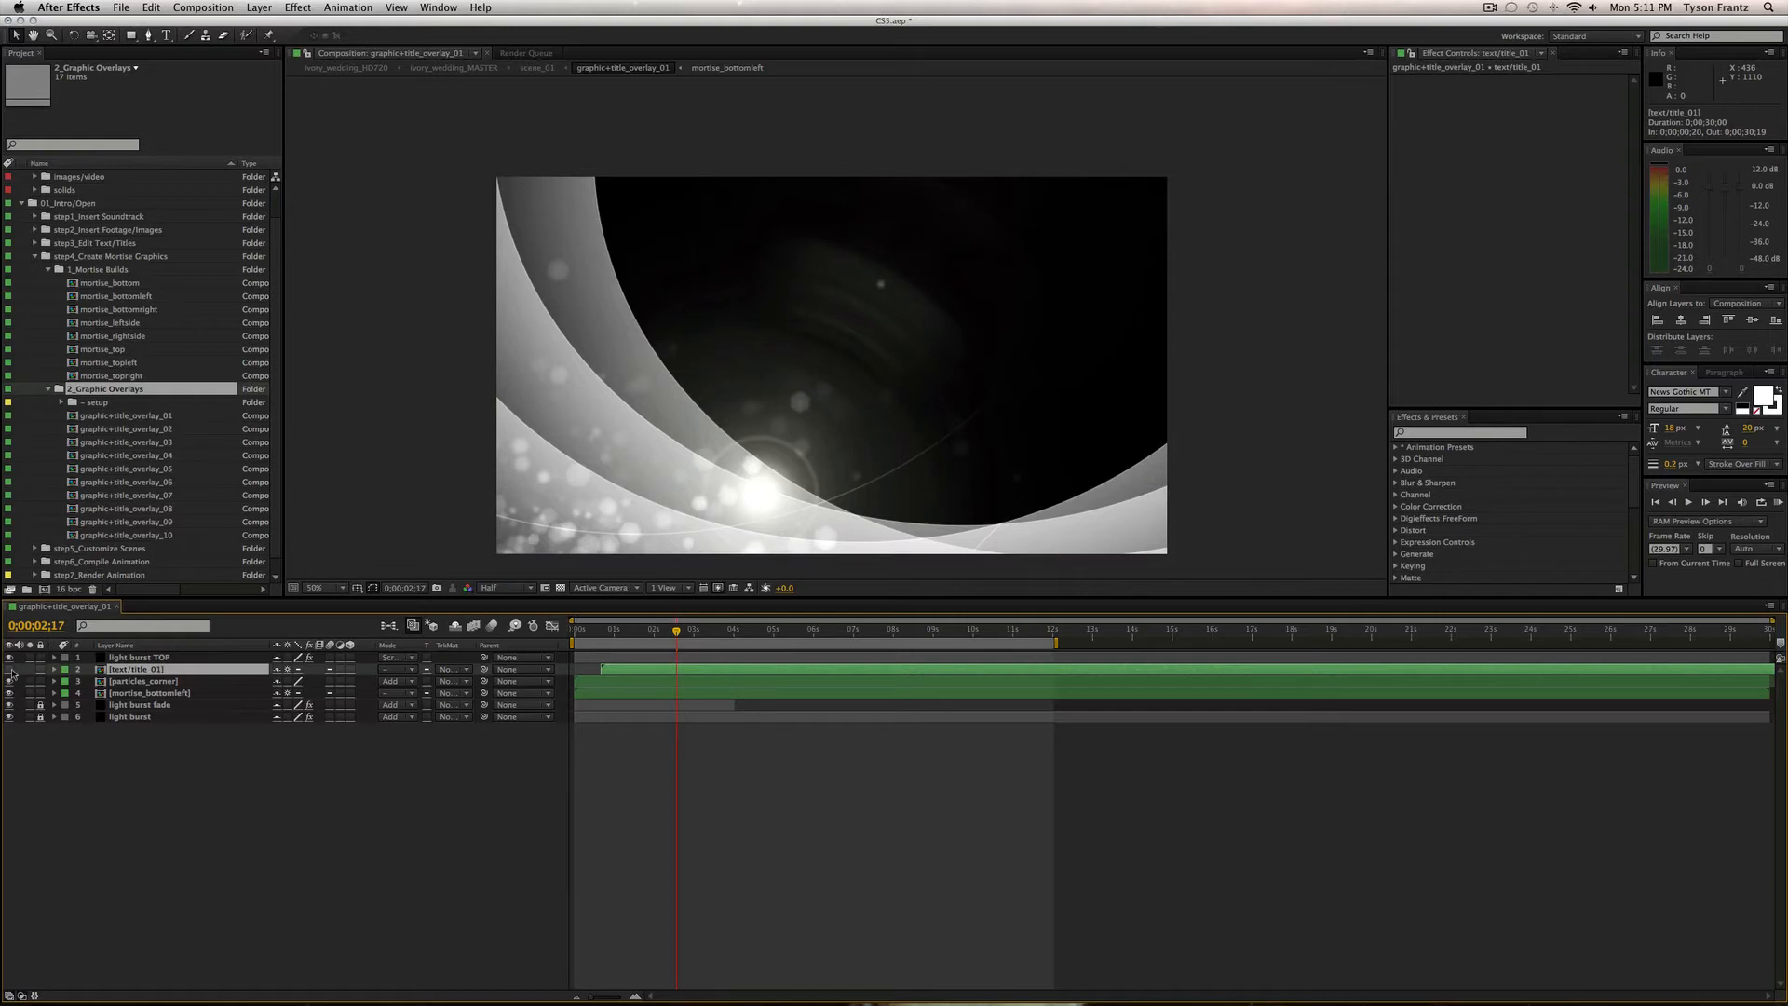
Turn text/title_01 back on, select the mortise_bottomleft layer, then select the 1_Mortise Builds folder.
{"action": "left_click", "coordinate": [11, 669]}
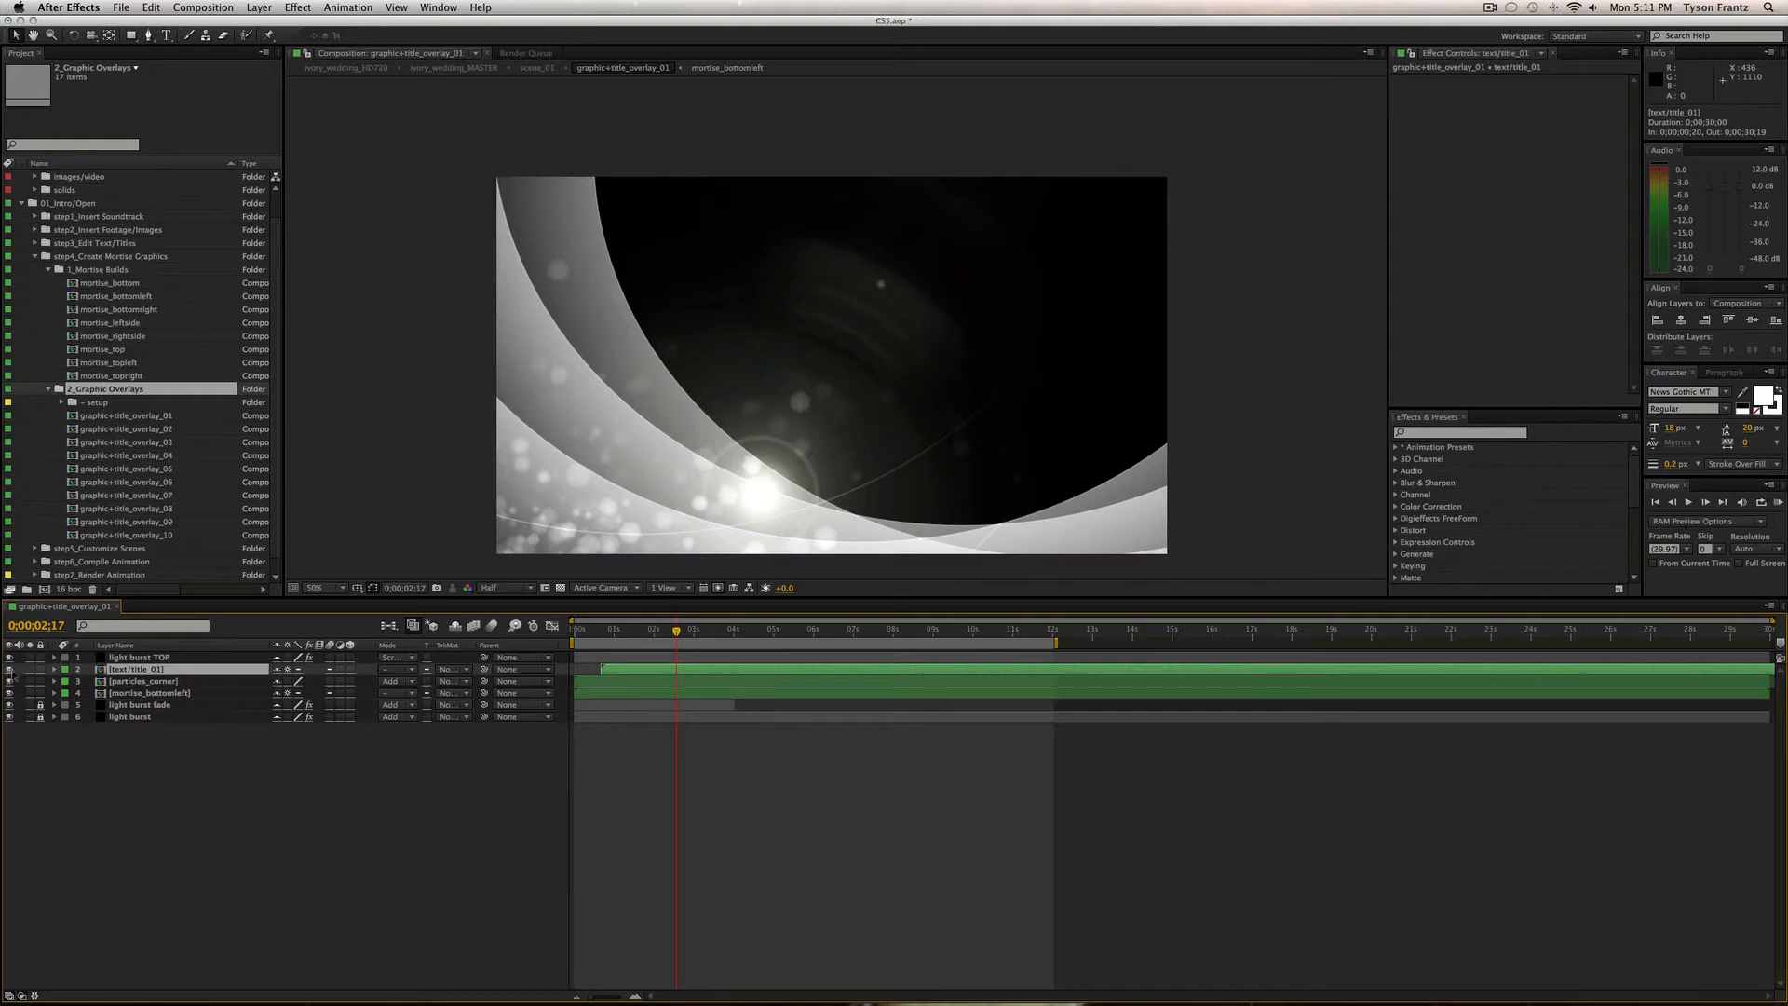
{"action": "left_click", "coordinate": [175, 681]}
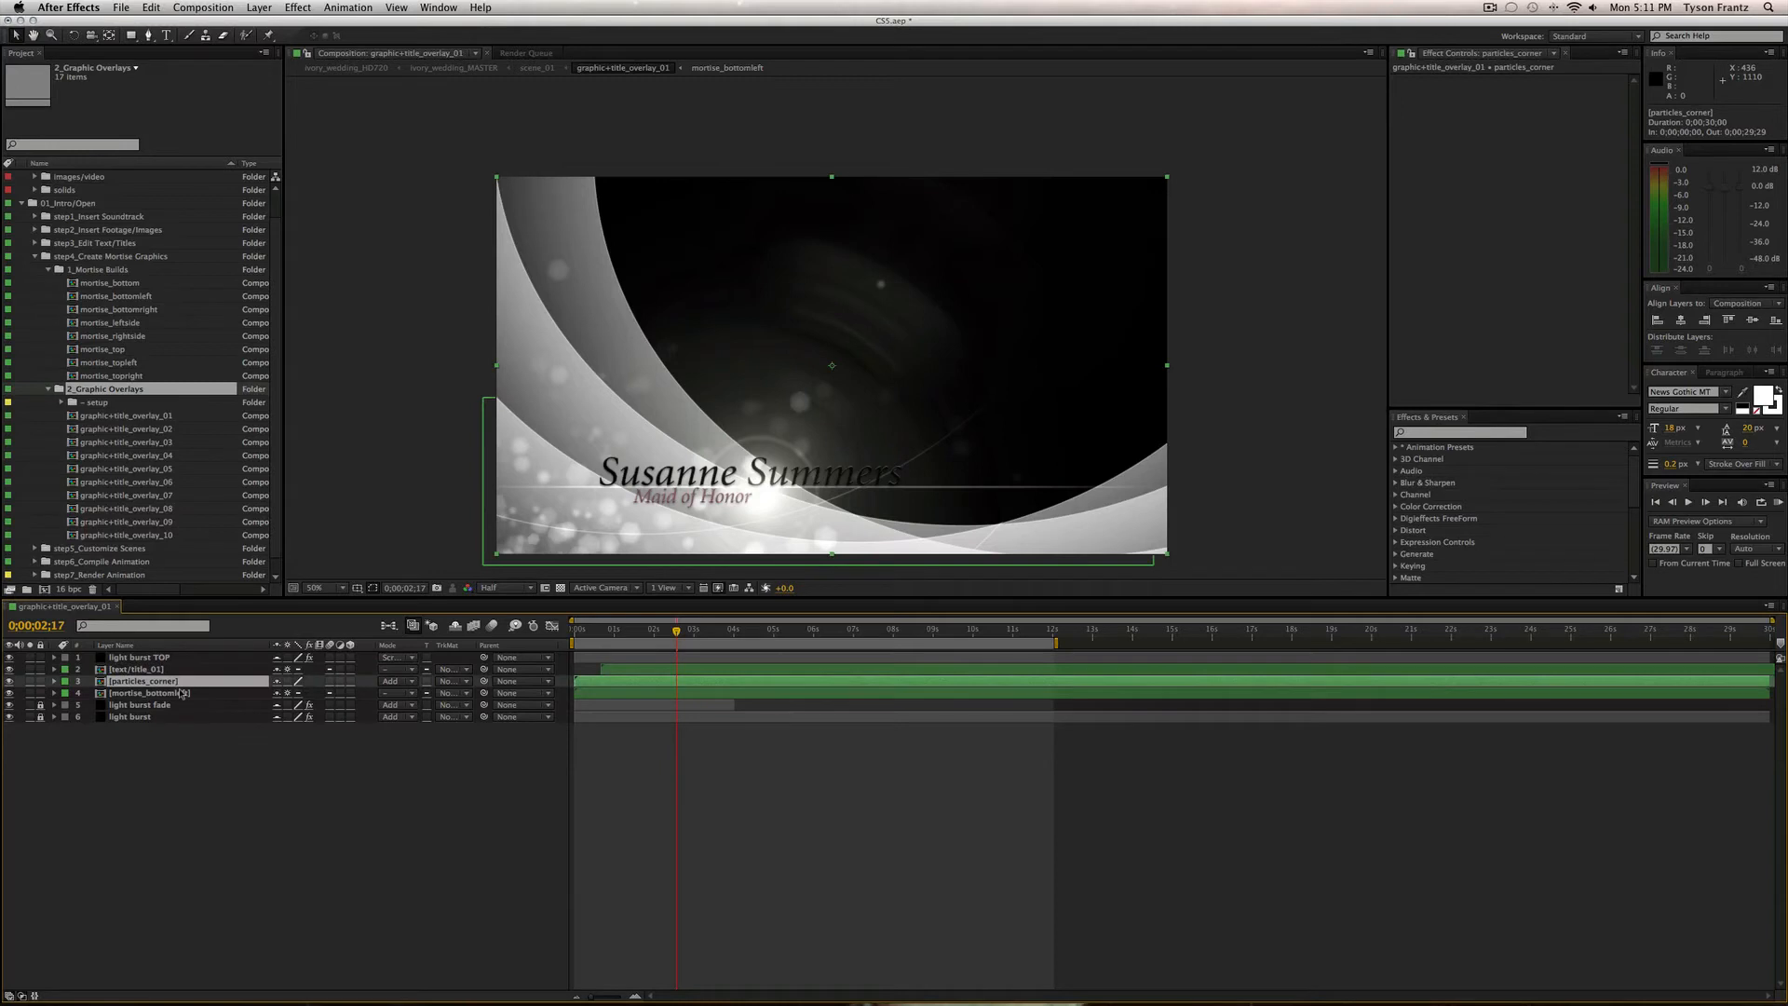
{"action": "left_click", "coordinate": [182, 694]}
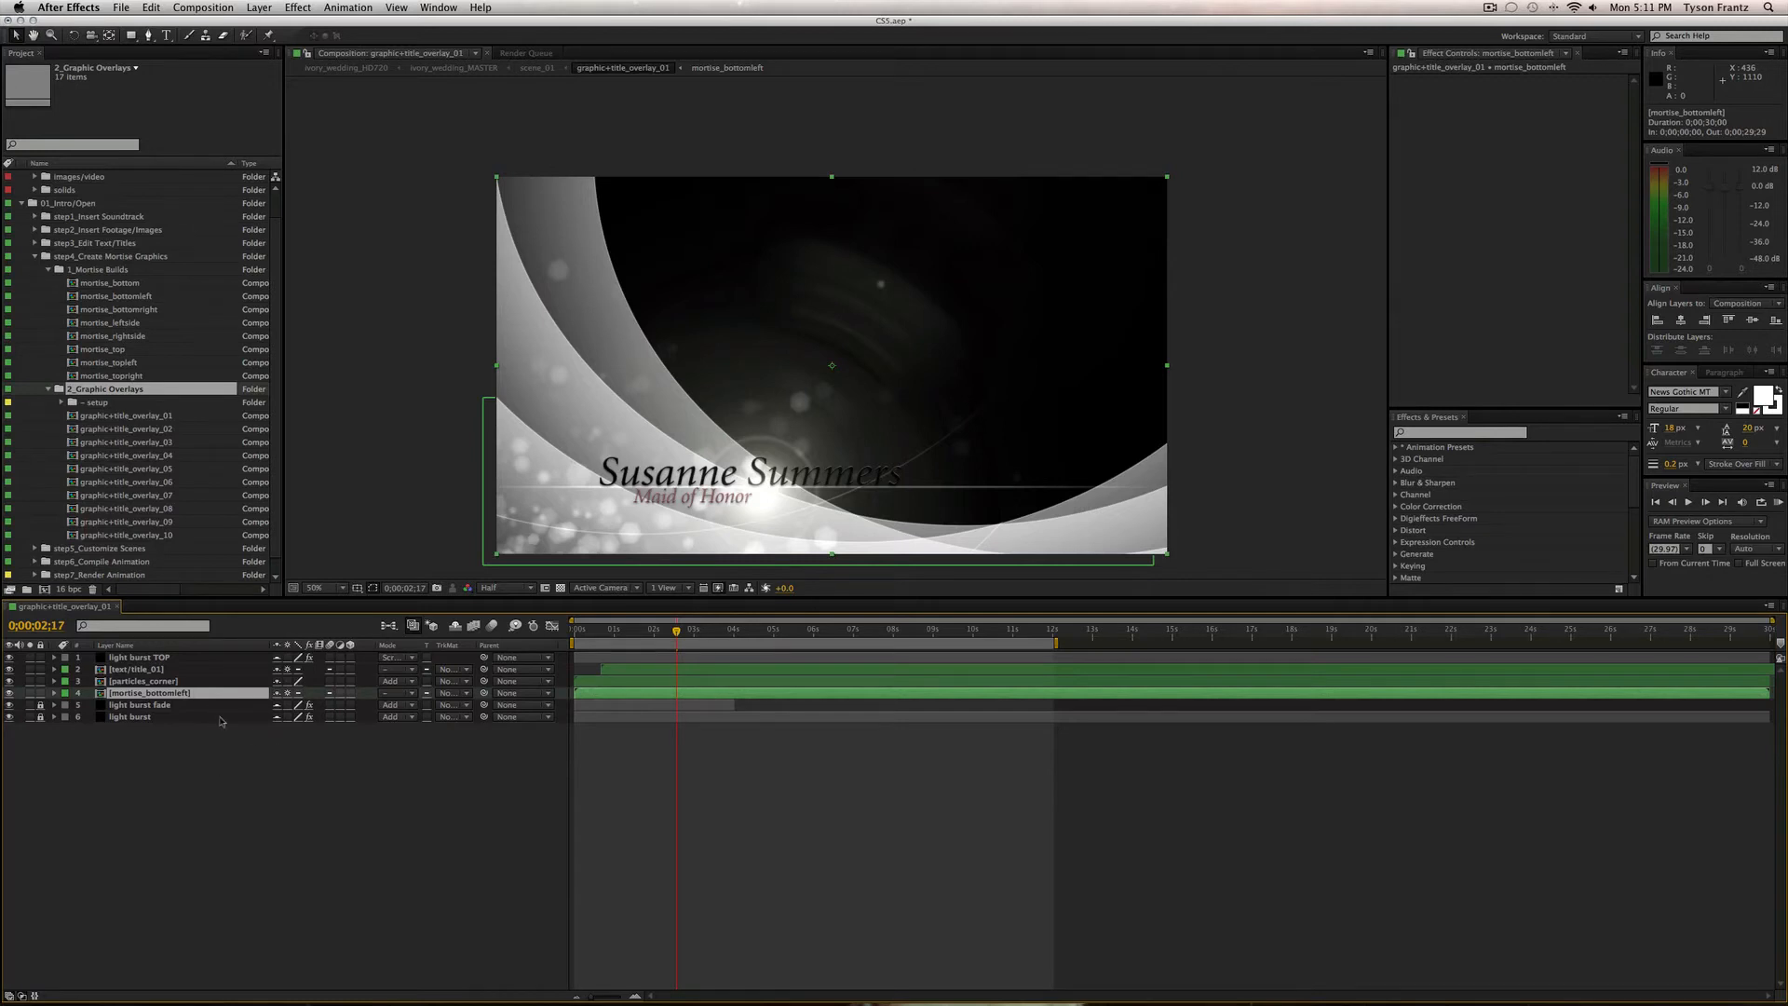
{"action": "left_click", "coordinate": [137, 680]}
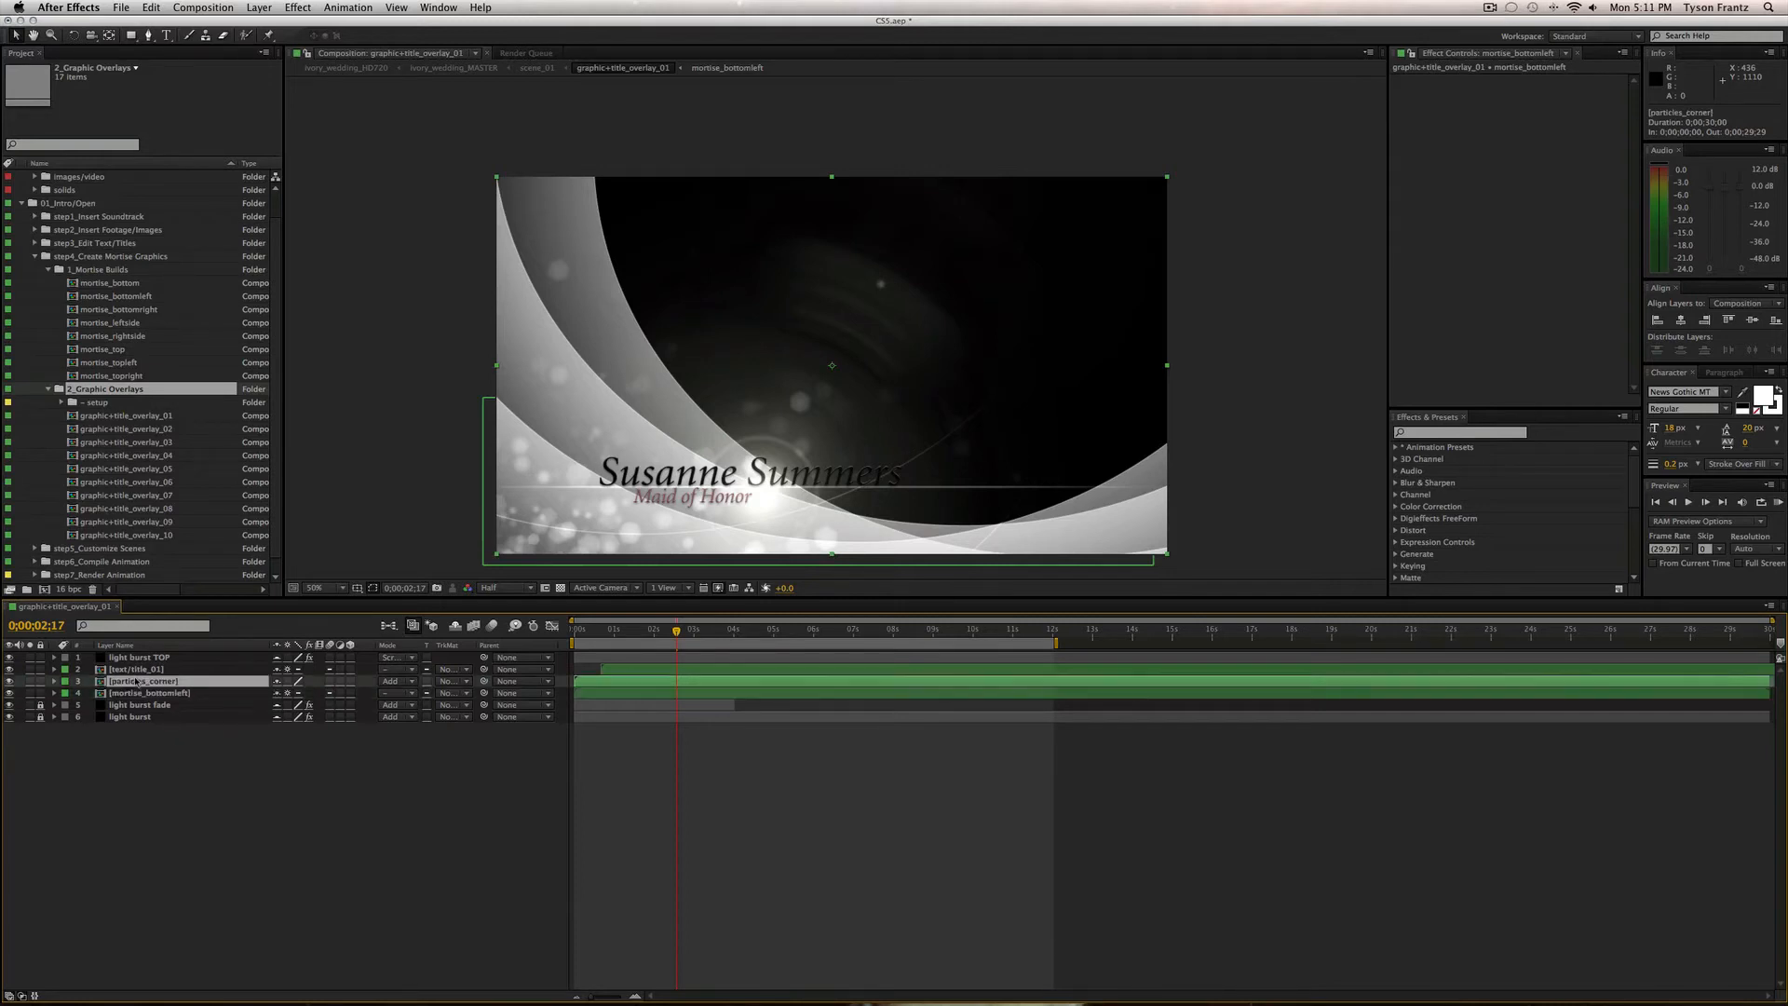
{"action": "left_click", "coordinate": [135, 693]}
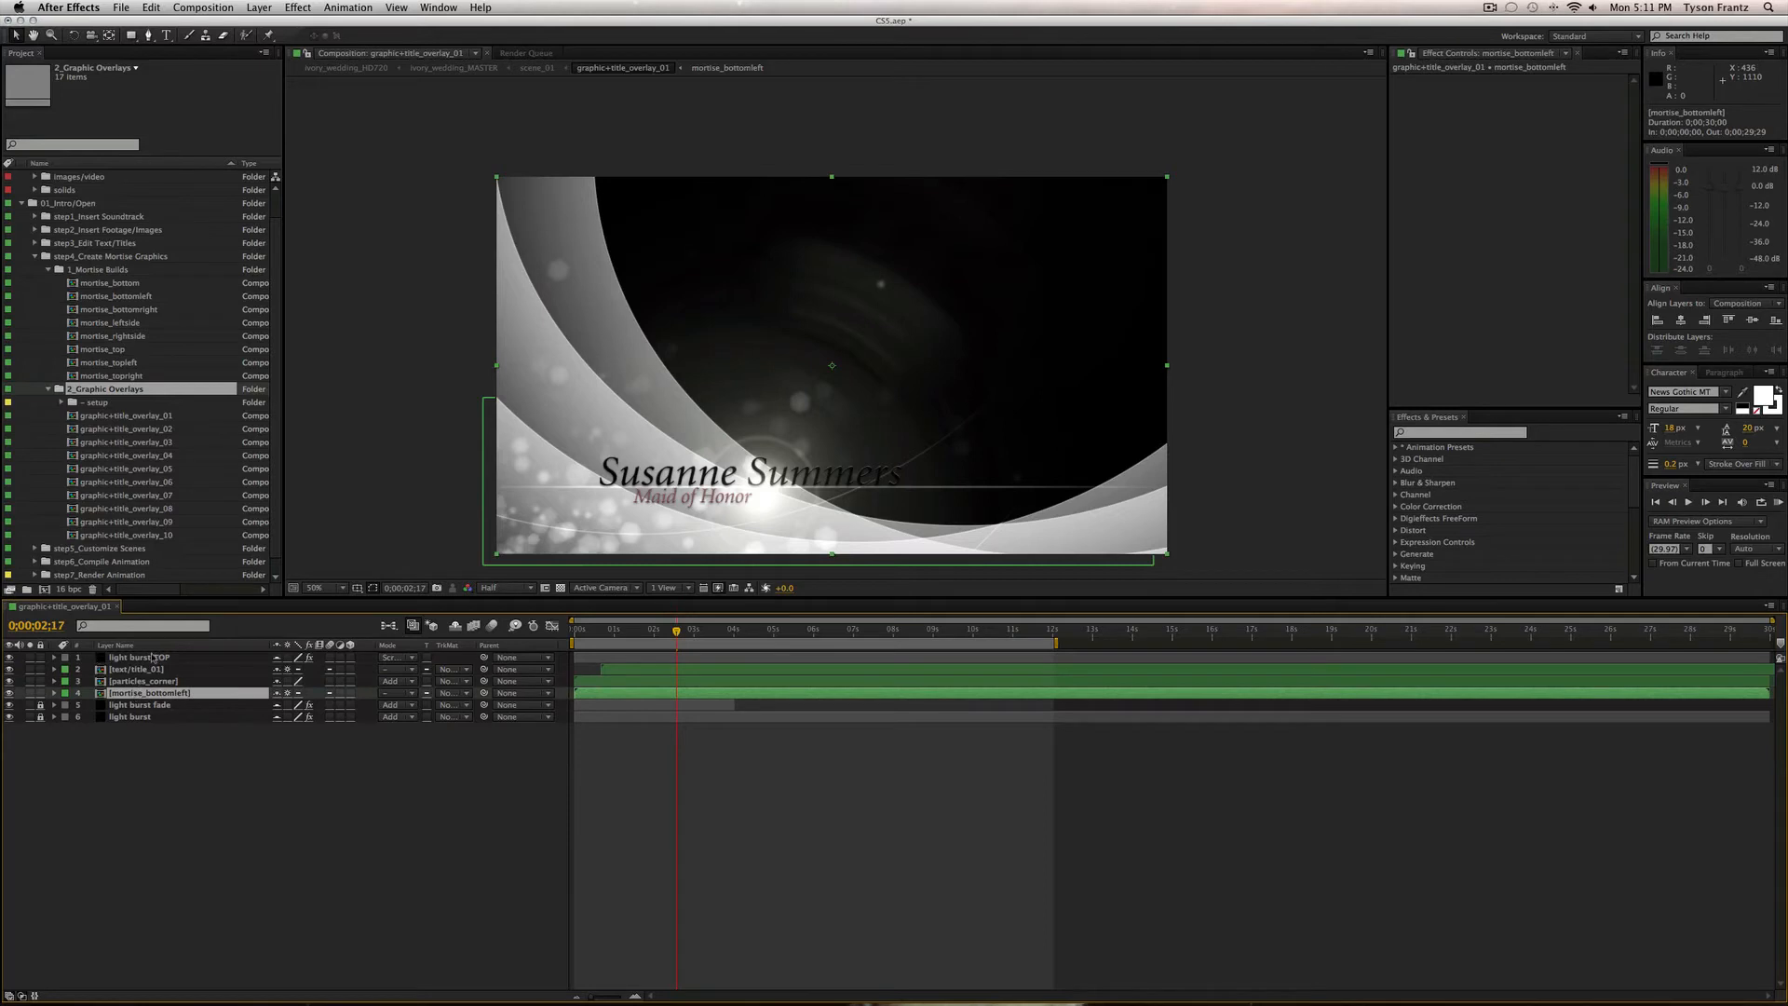
{"action": "left_click", "coordinate": [191, 681]}
{"action": "left_click", "coordinate": [210, 694]}
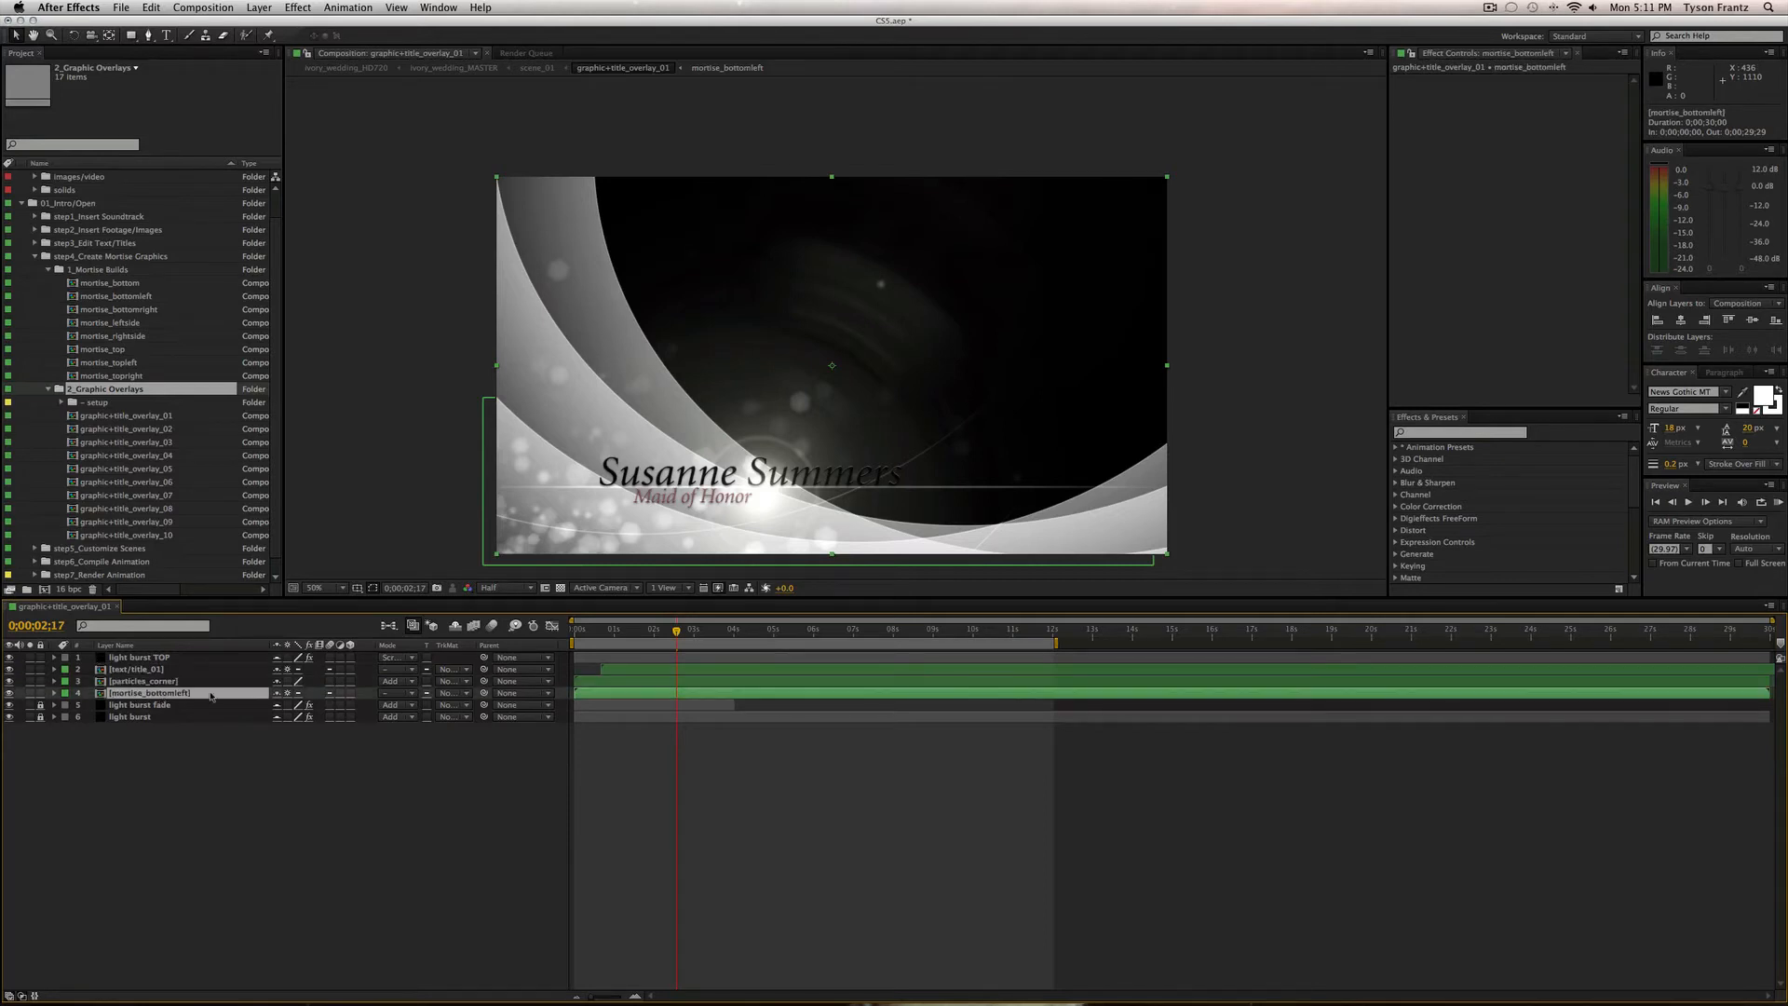
{"action": "left_click", "coordinate": [149, 681]}
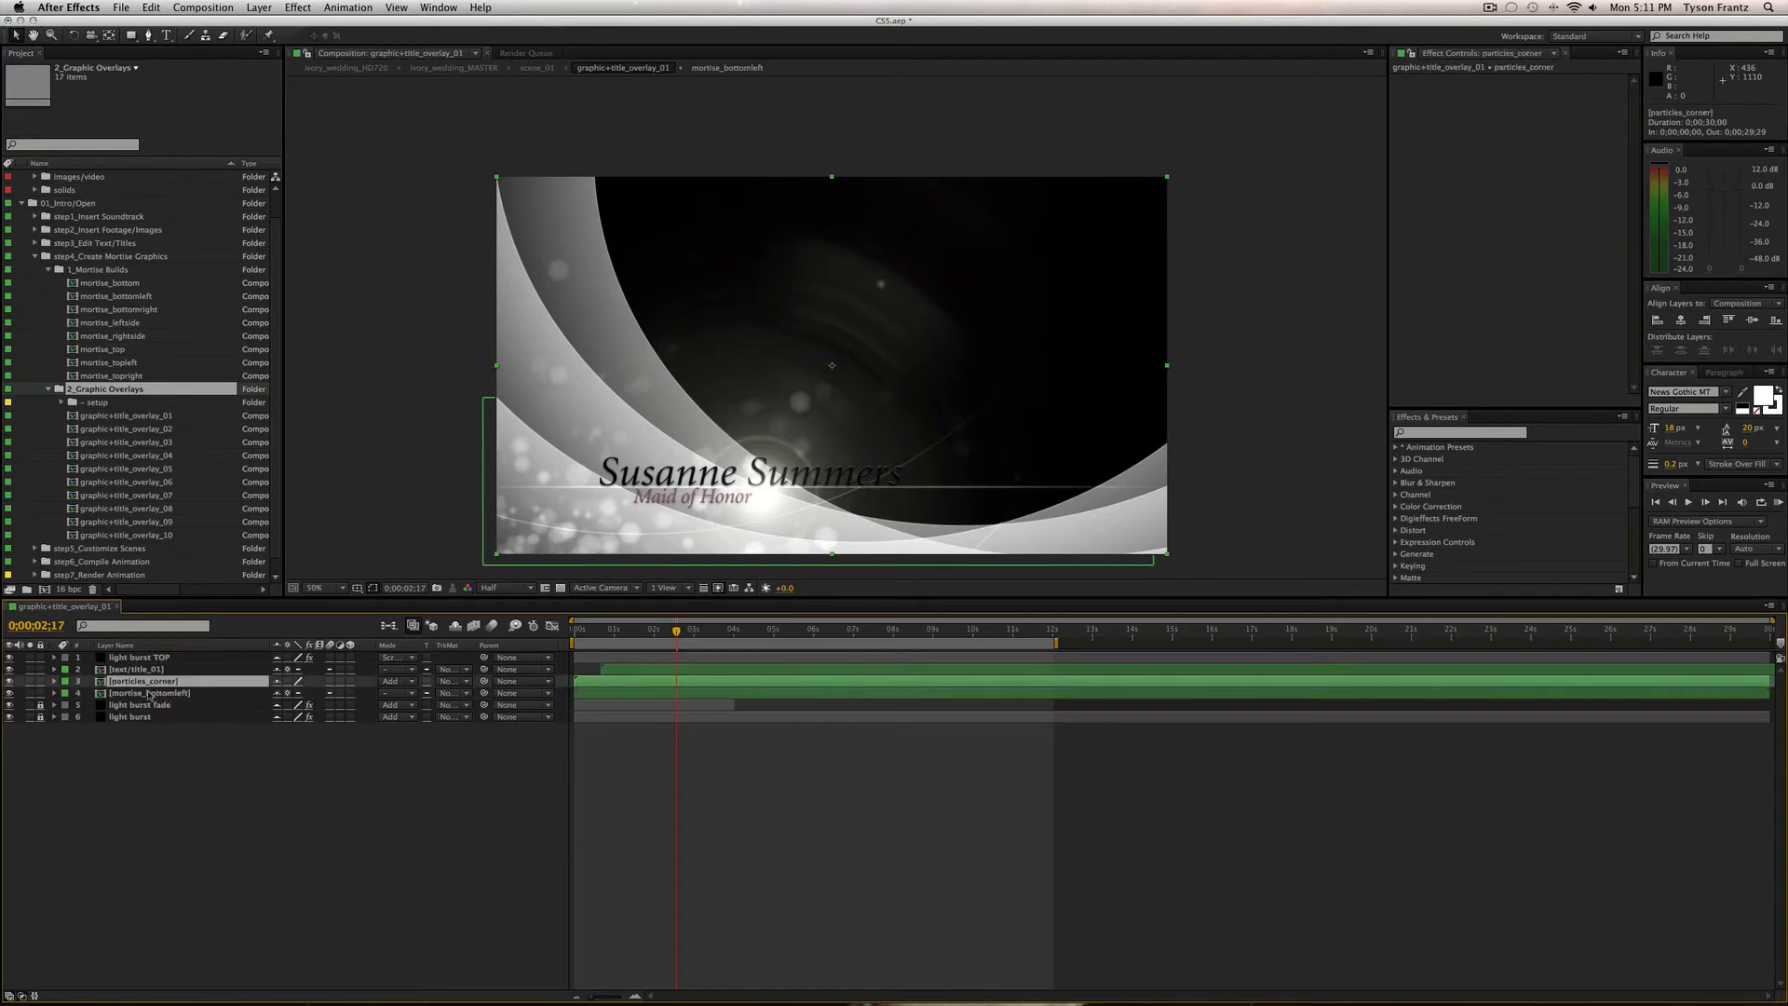
{"action": "left_click", "coordinate": [151, 694]}
{"action": "left_click", "coordinate": [94, 270]}
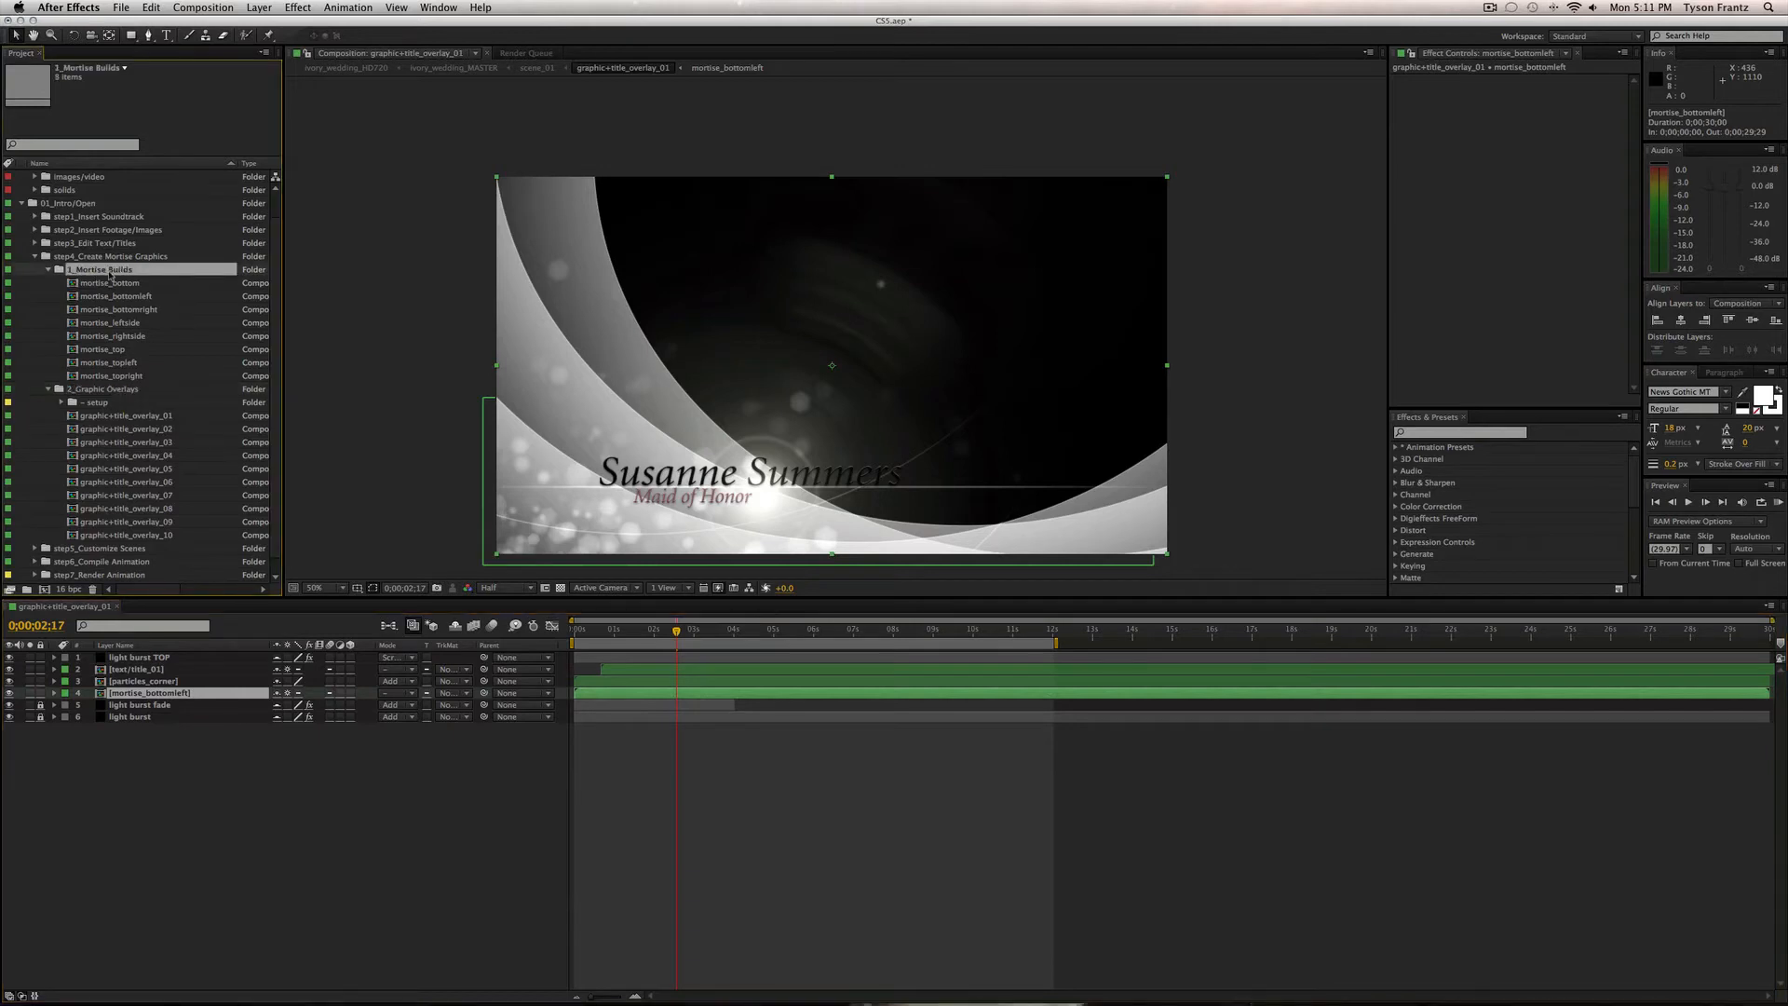
Option-drag mortise_rightside onto layer 4 to replace the mortise_bottomleft source.
{"action": "left_click", "coordinate": [115, 336]}
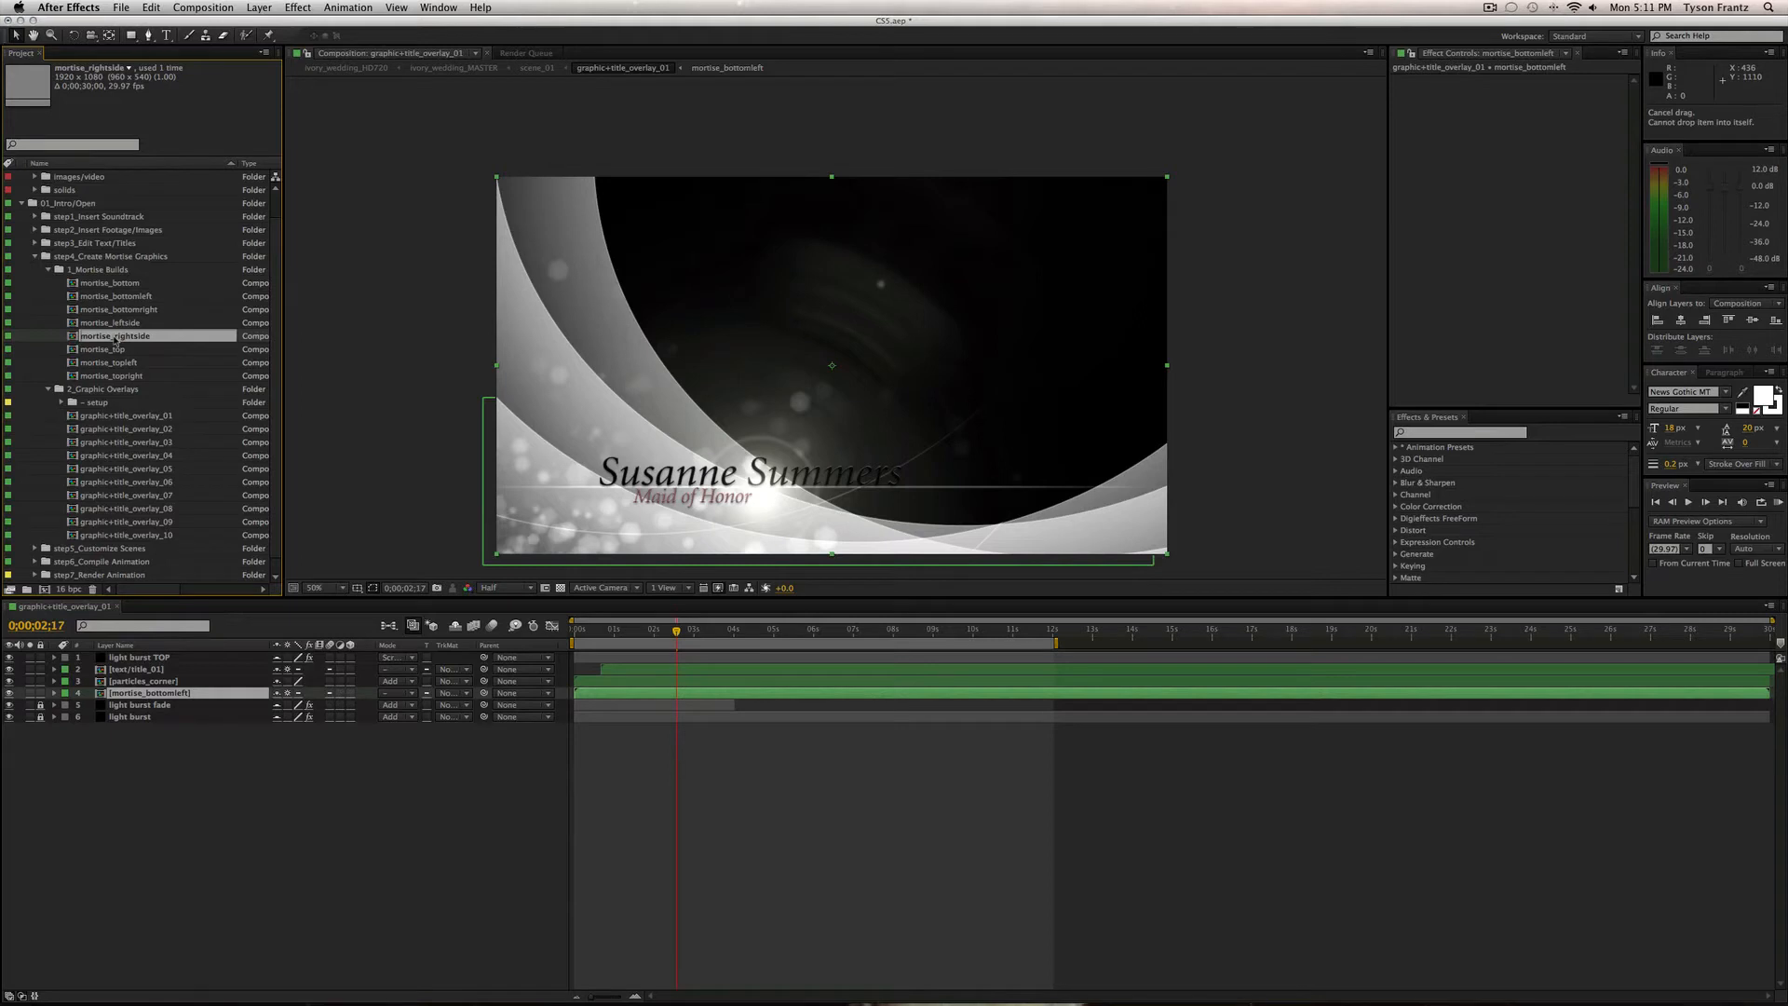
{"action": "left_click_drag", "start_coordinate": [116, 340], "coordinate": [173, 694]}
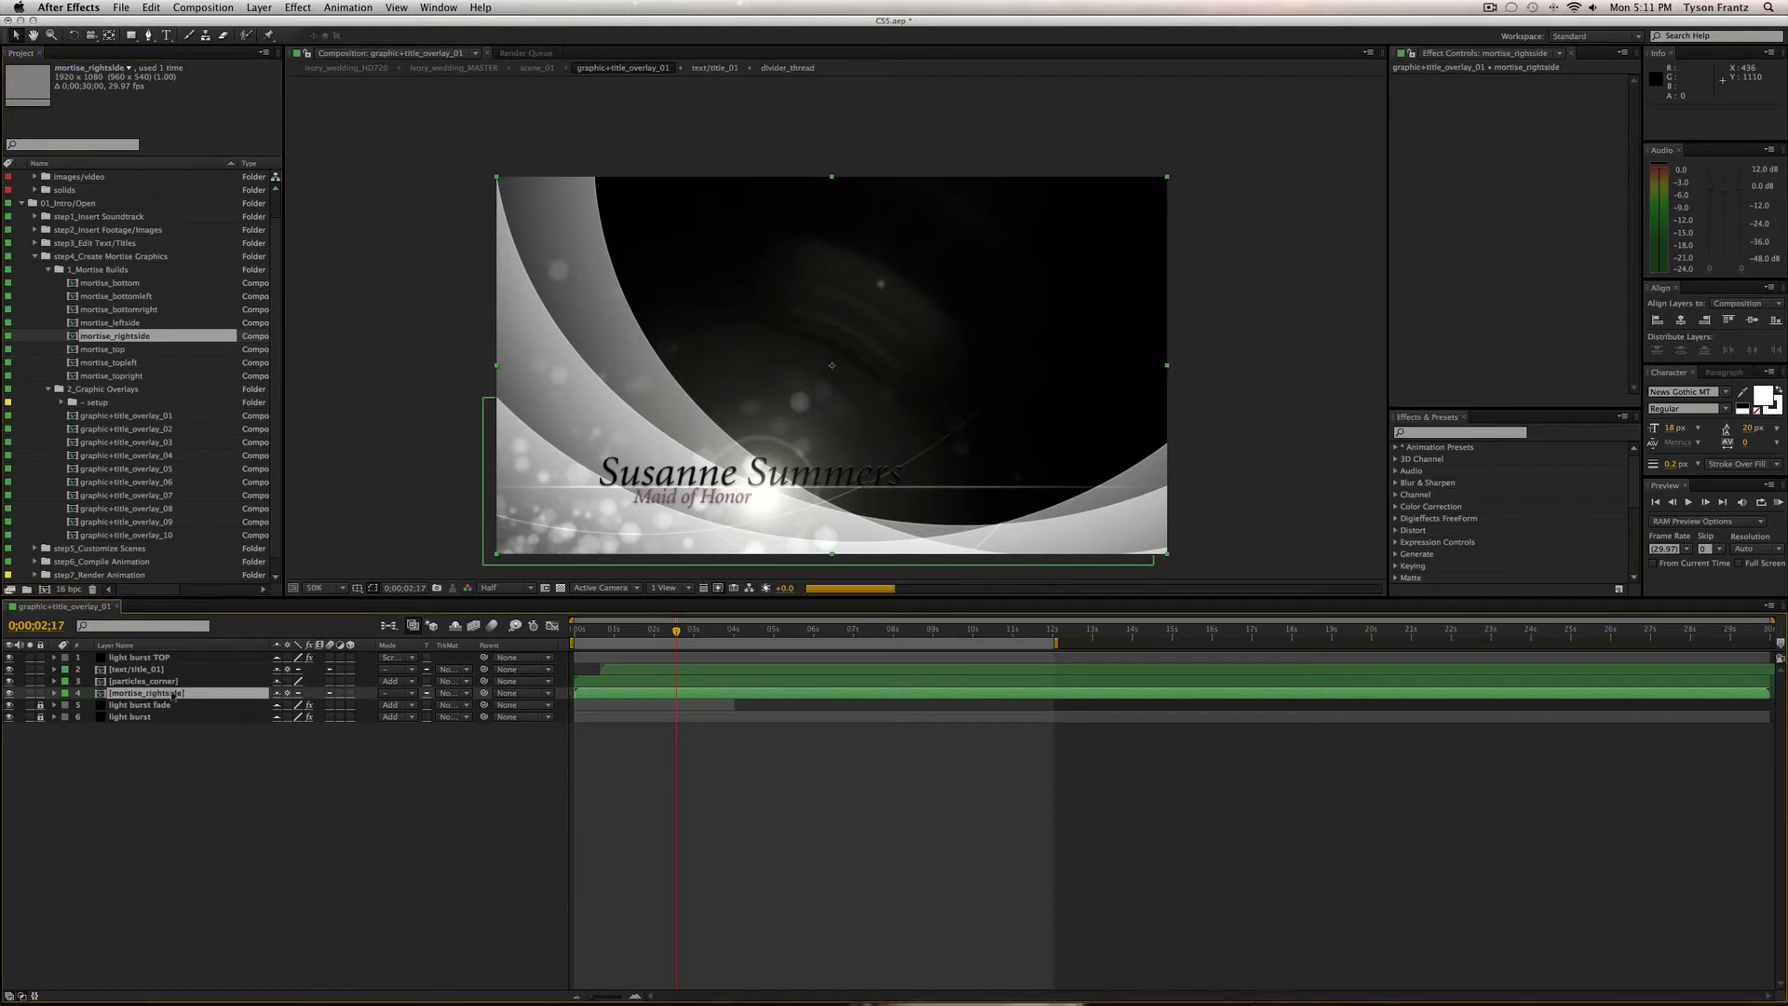
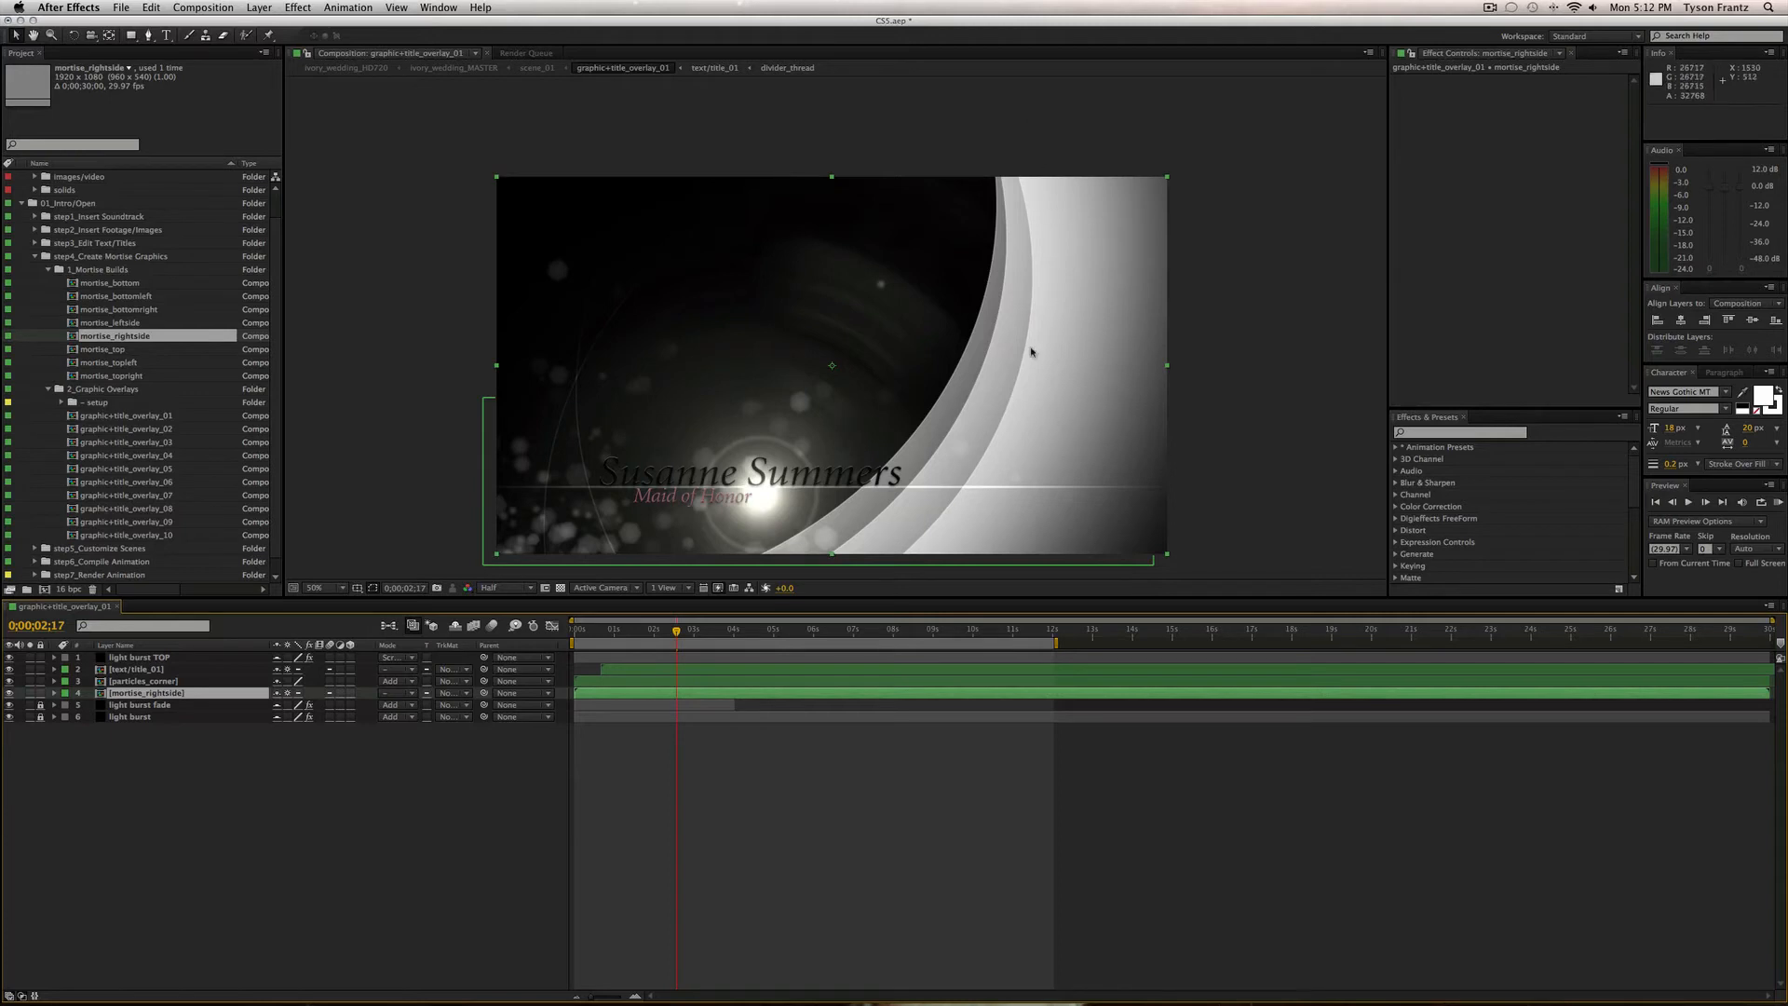
Undo the earlier mortise swap and clear the layer selection.
{"action": "left_click", "coordinate": [660, 890]}
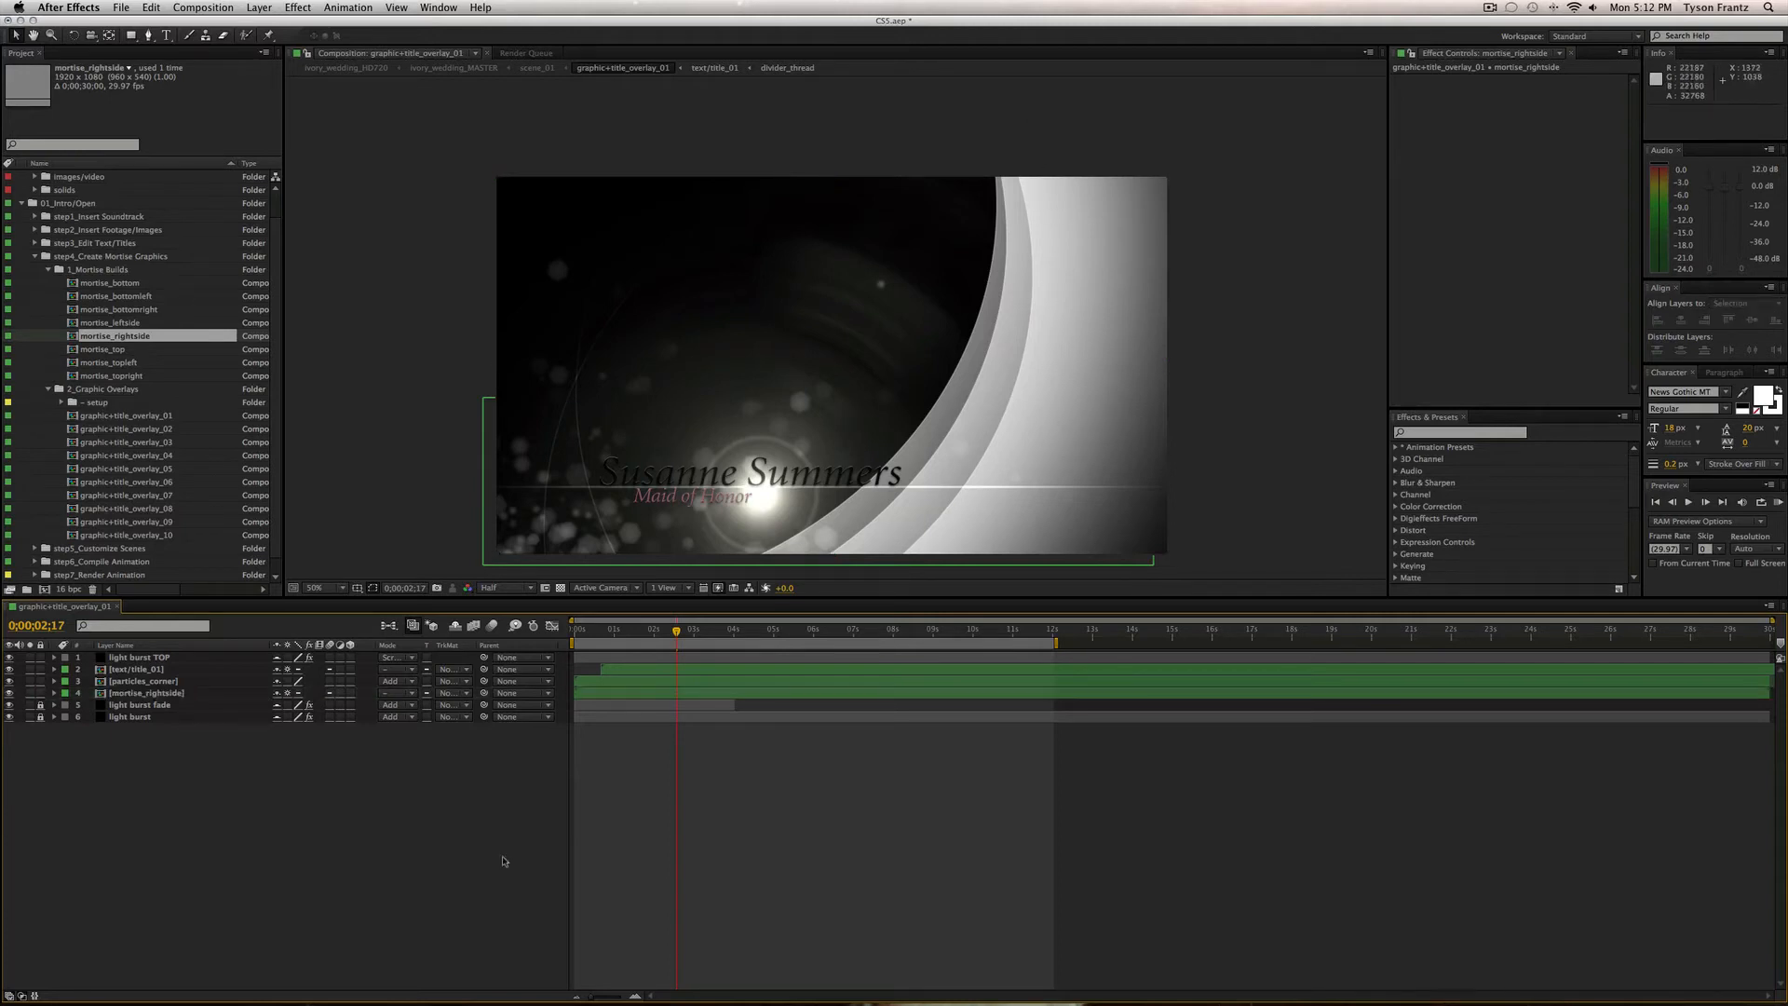
{"action": "key", "text": "super+z"}
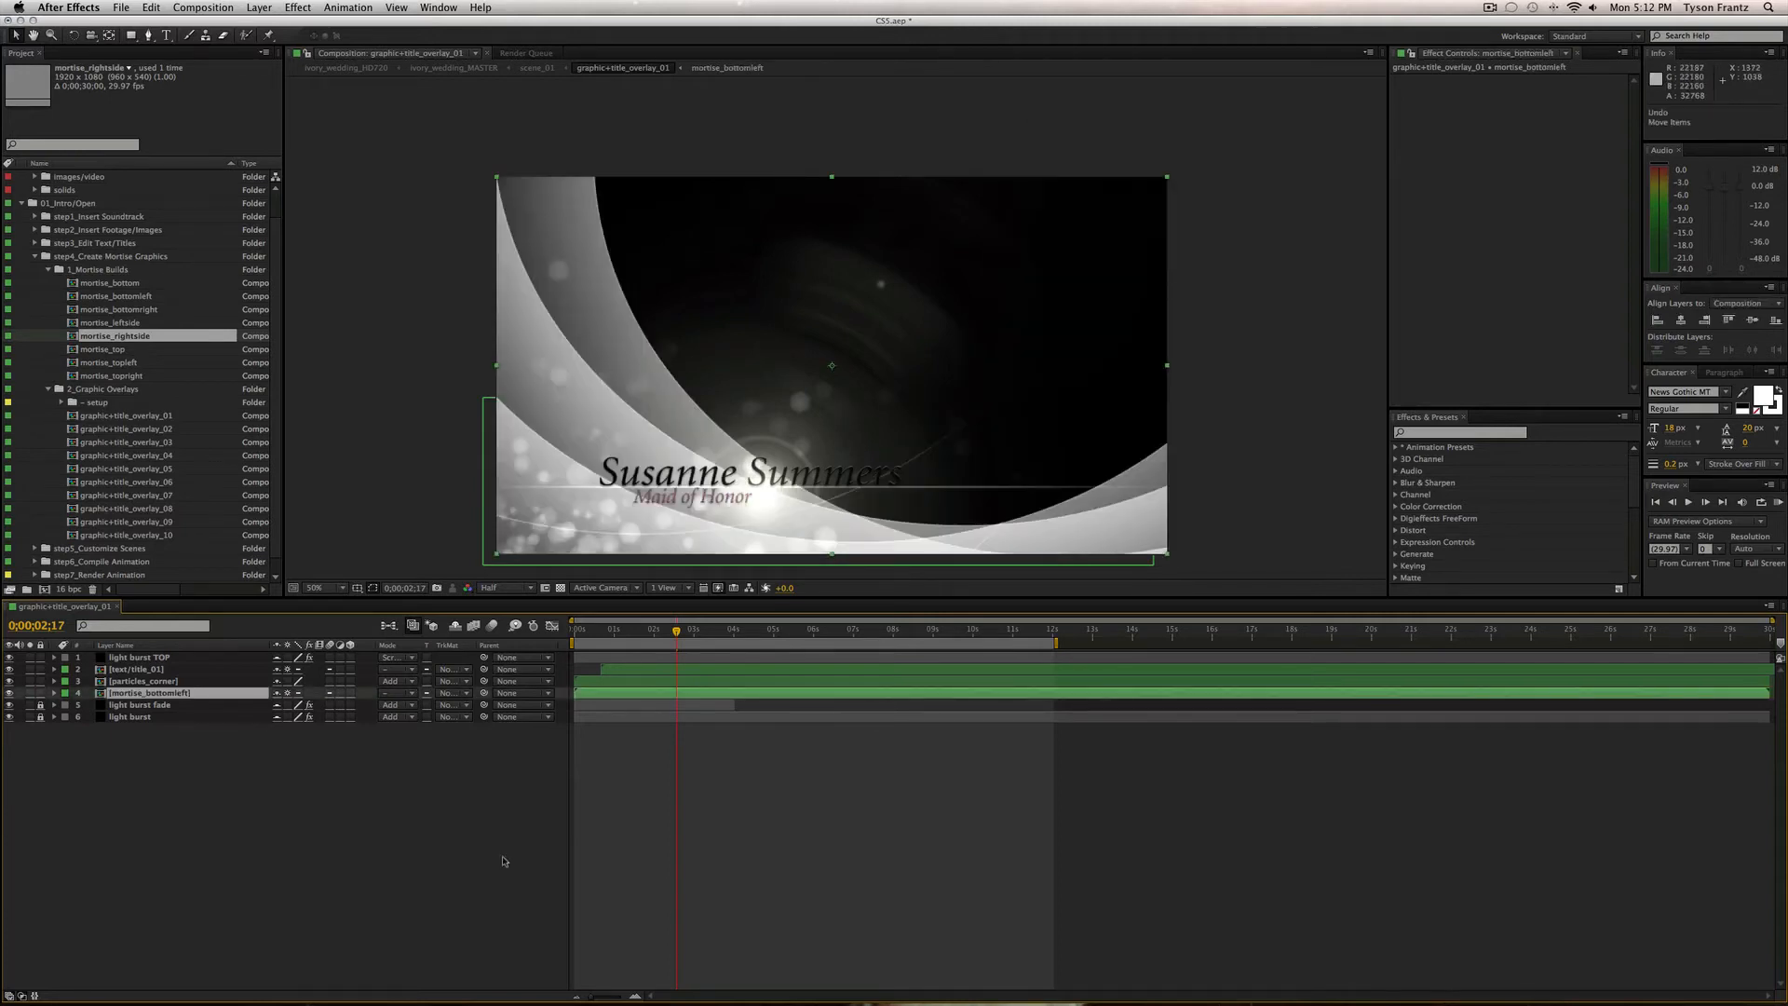
{"action": "left_click", "coordinate": [502, 861]}
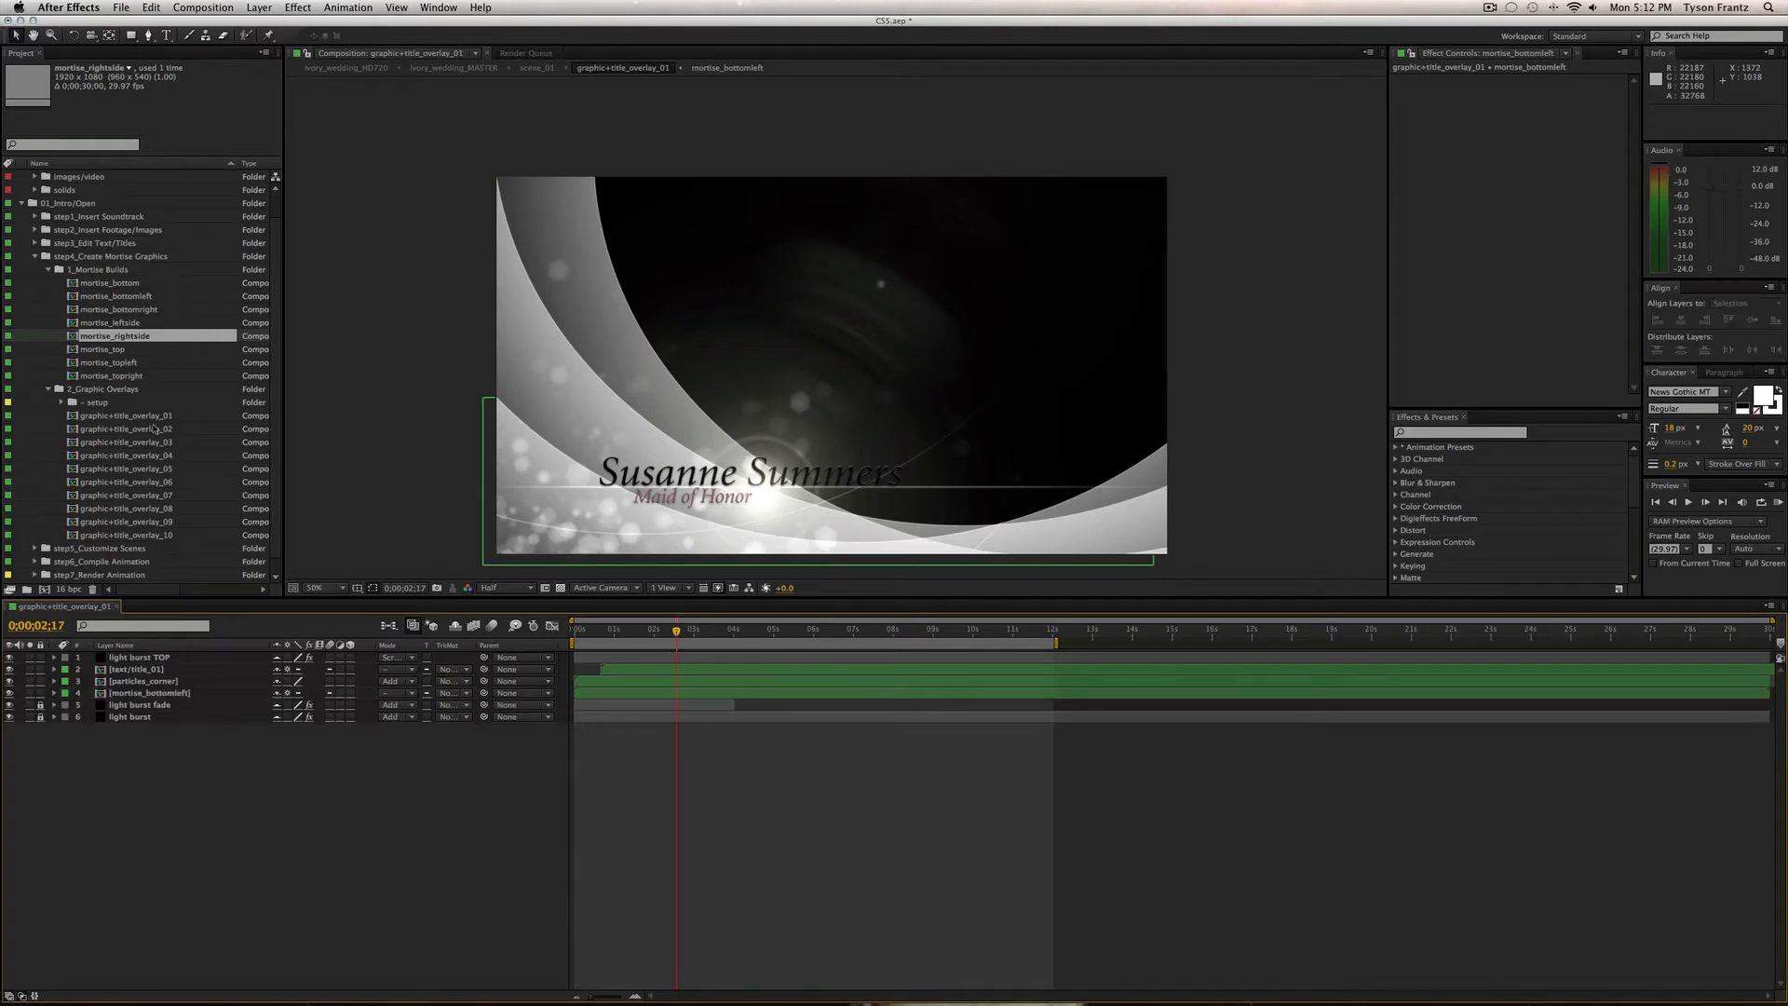
{"action": "left_click", "coordinate": [145, 673]}
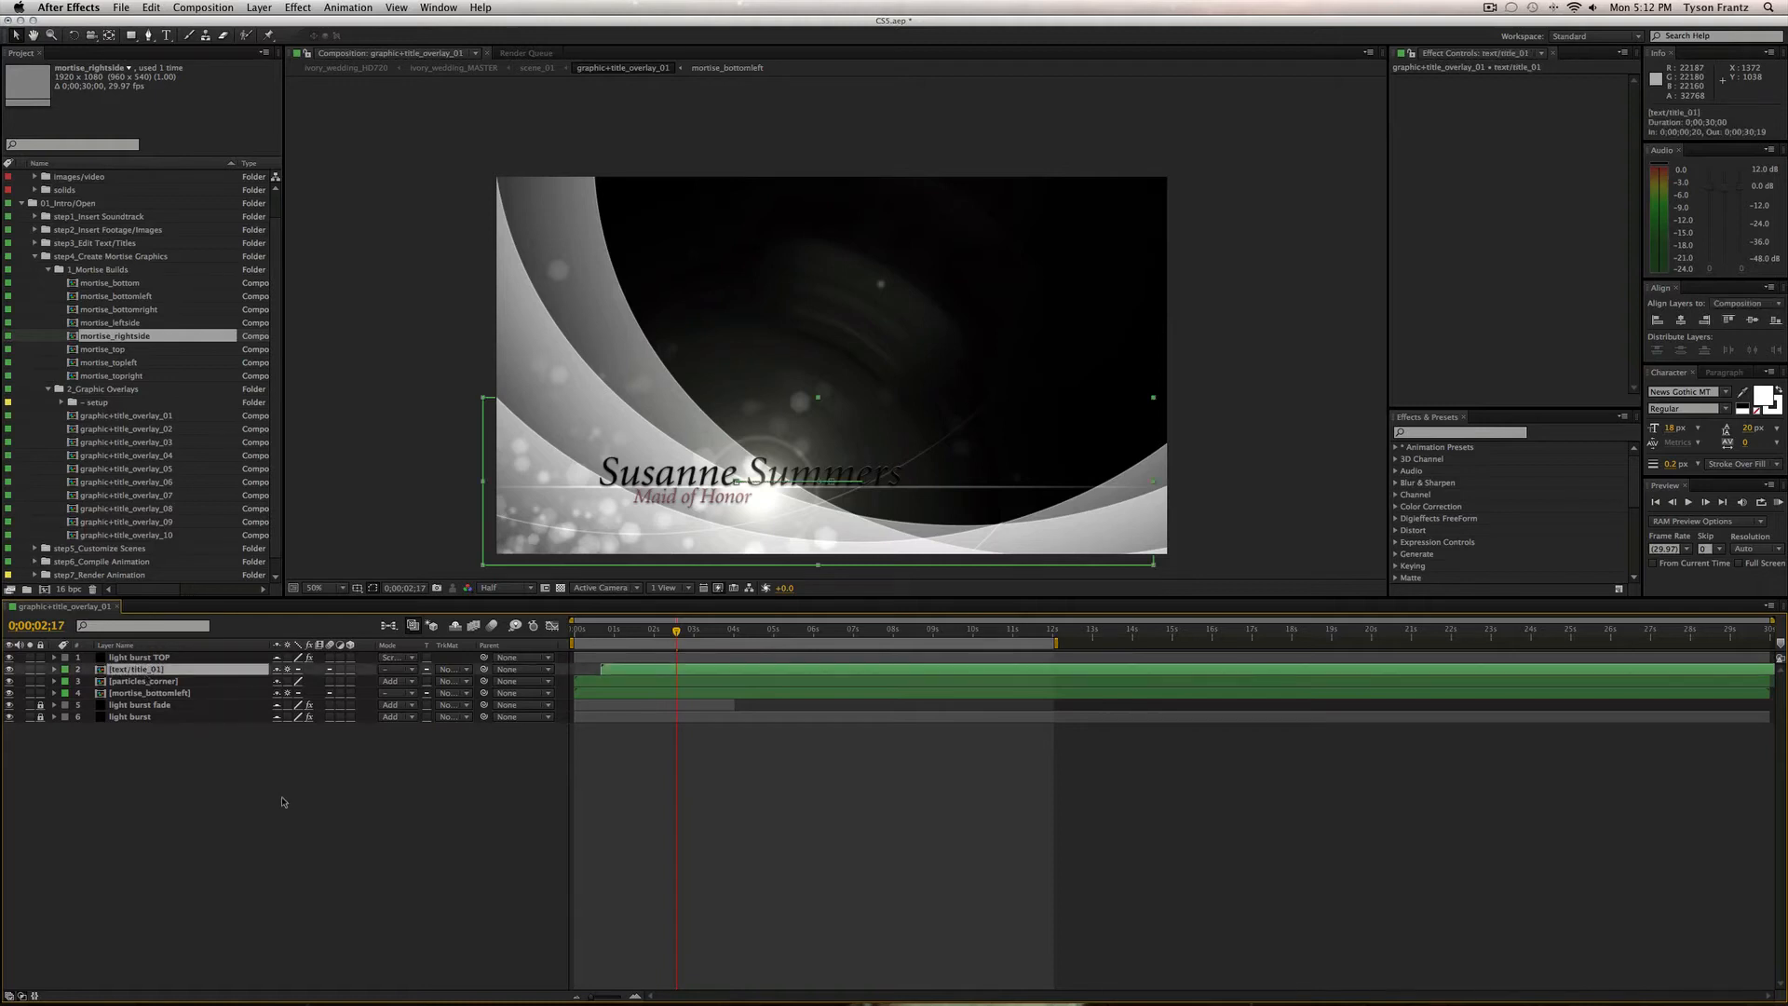
{"action": "left_click", "coordinate": [159, 684]}
{"action": "left_click", "coordinate": [430, 836]}
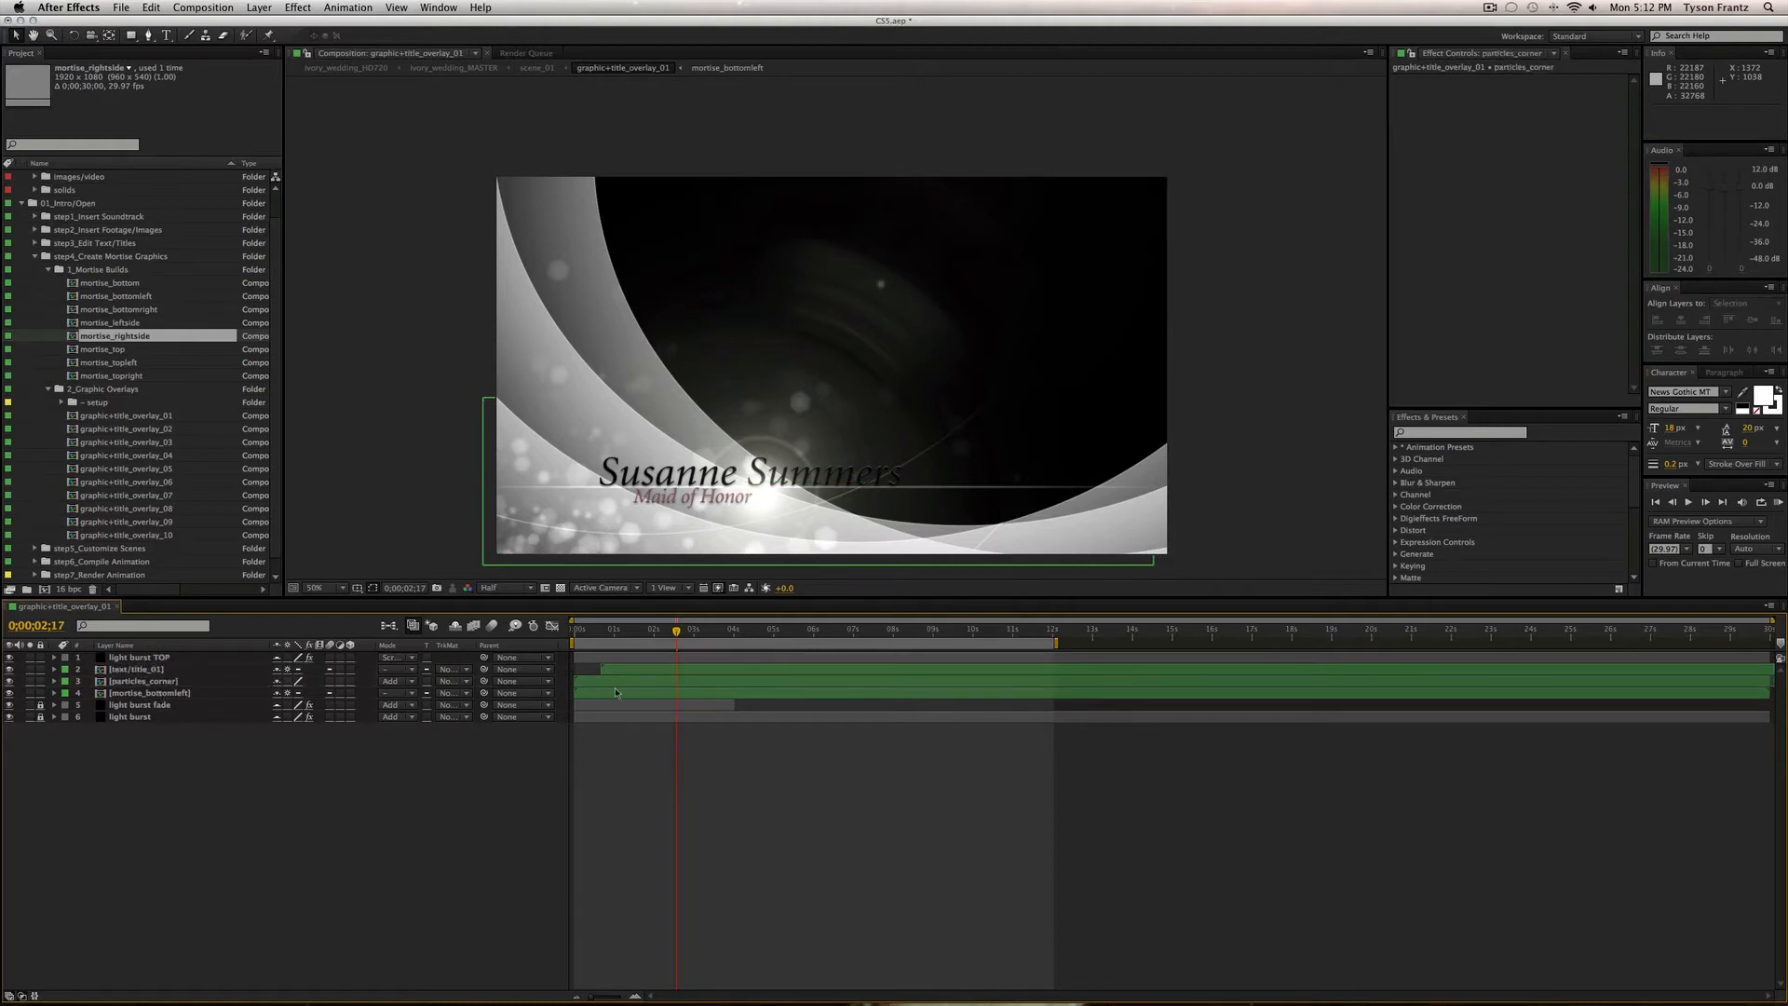
Replace layer 4, mortise_bottomleft, with the mortise_rightside comp from the Project panel.
{"action": "left_click", "coordinate": [177, 694]}
{"action": "left_click_drag", "start_coordinate": [115, 337], "coordinate": [197, 693]}
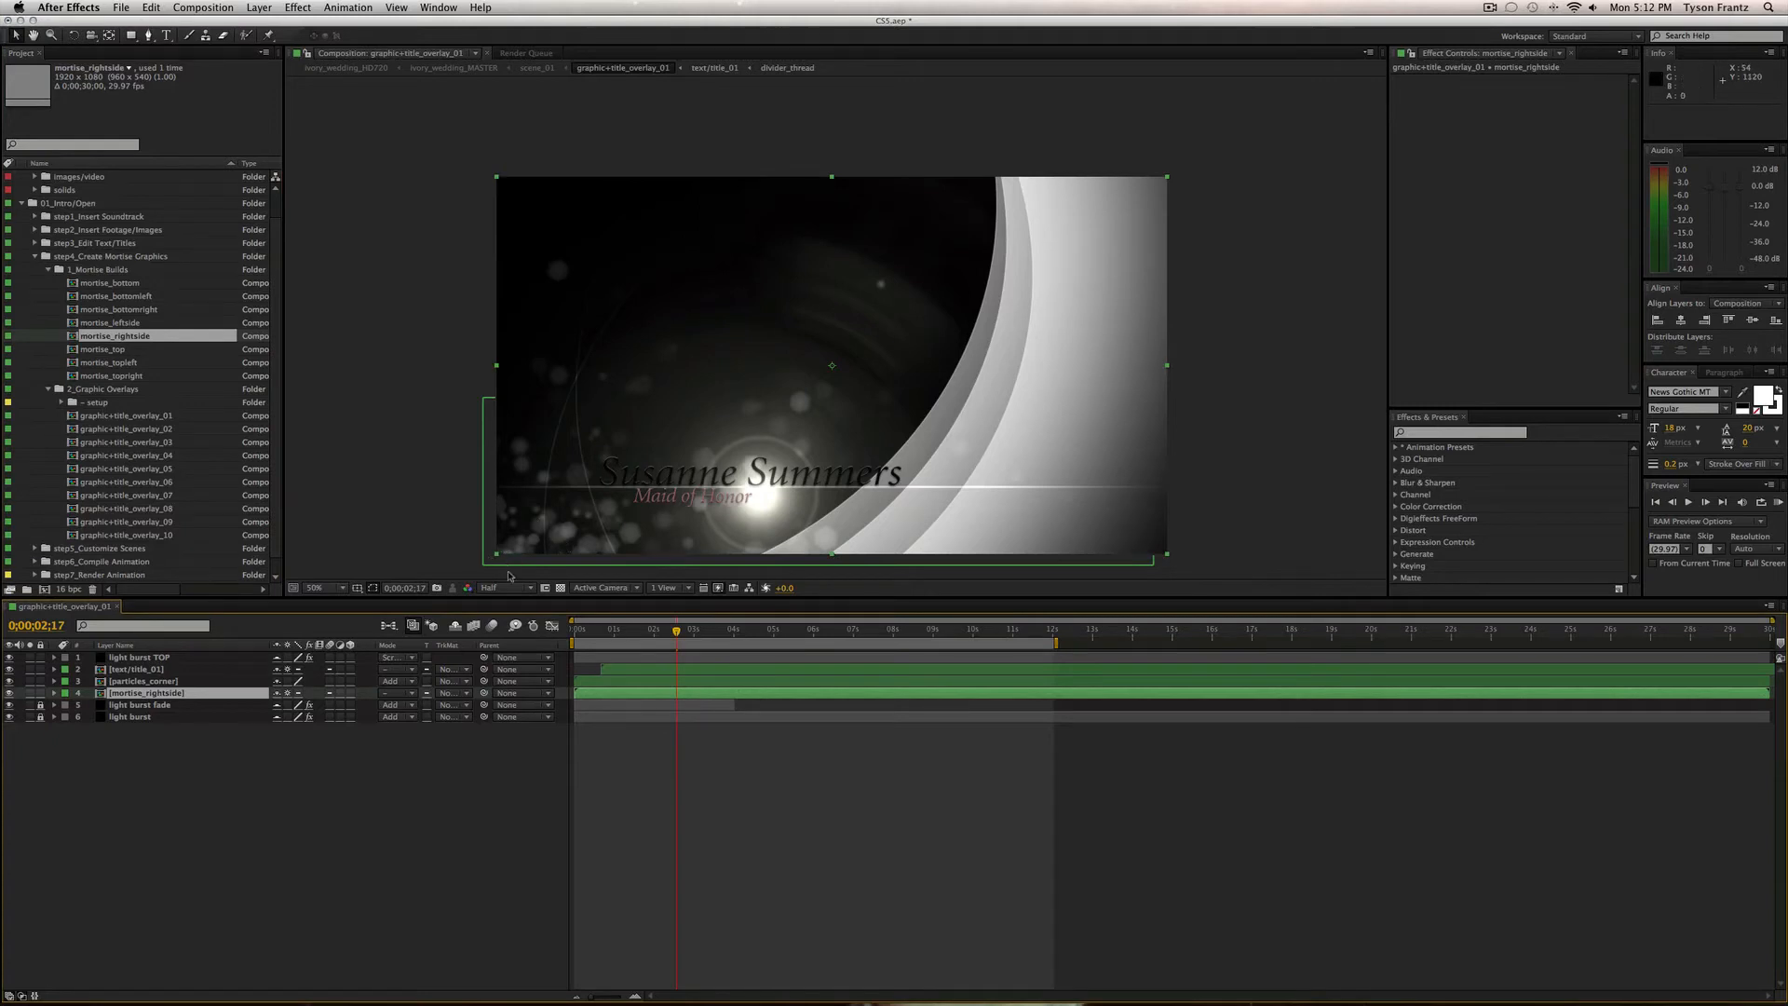
{"action": "left_click", "coordinate": [146, 685]}
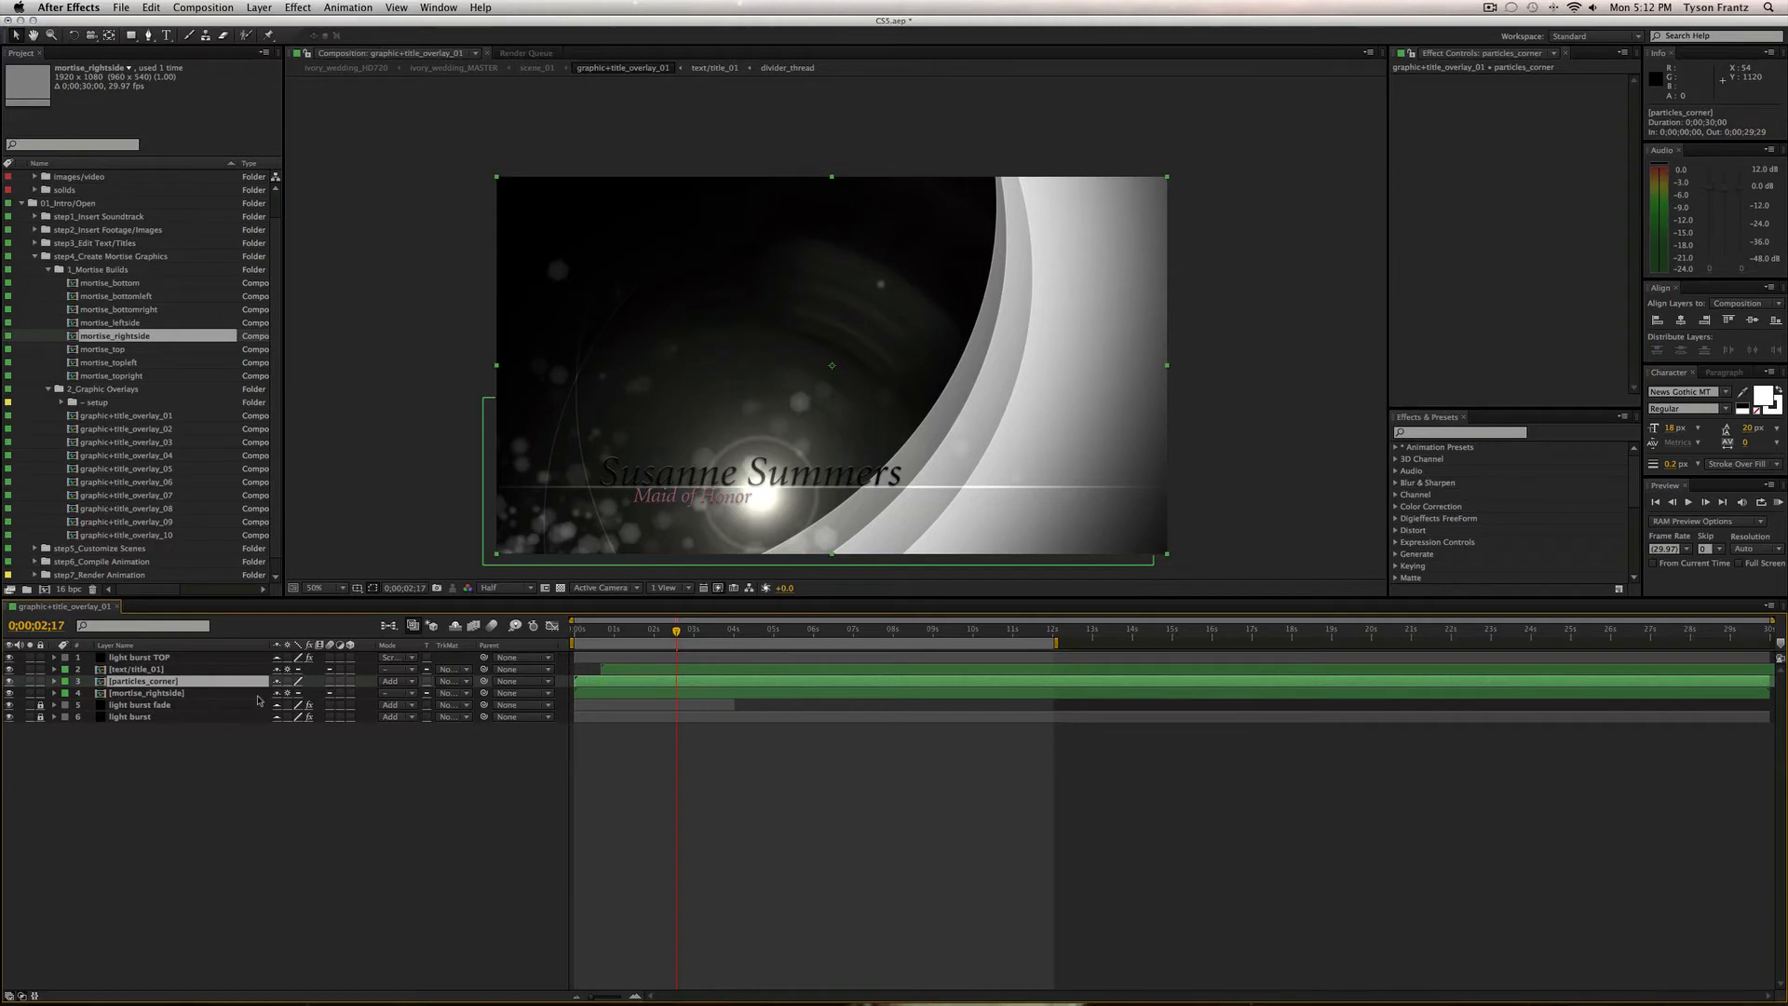
Flip particles_corner by setting its Scale to -100, -100%.
{"action": "key", "text": "s"}
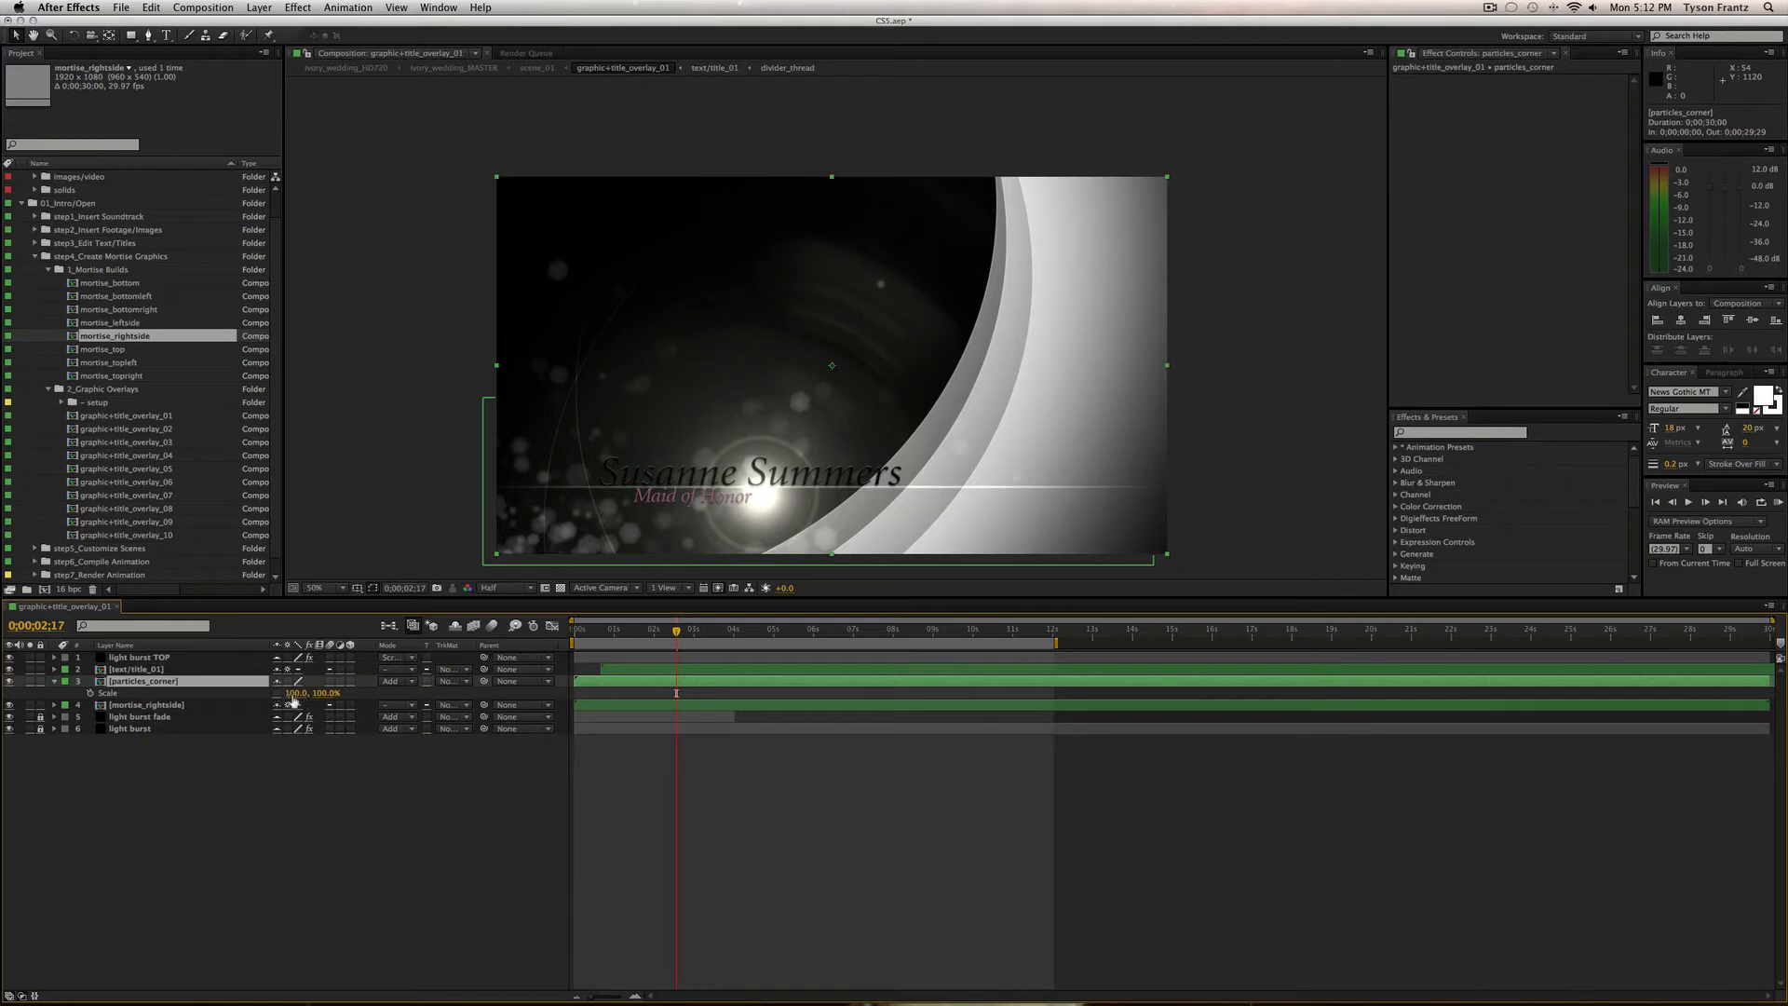
{"action": "left_click", "coordinate": [296, 697]}
{"action": "key", "text": "Left"}
{"action": "type", "text": "-"}
{"action": "key", "text": "Return"}
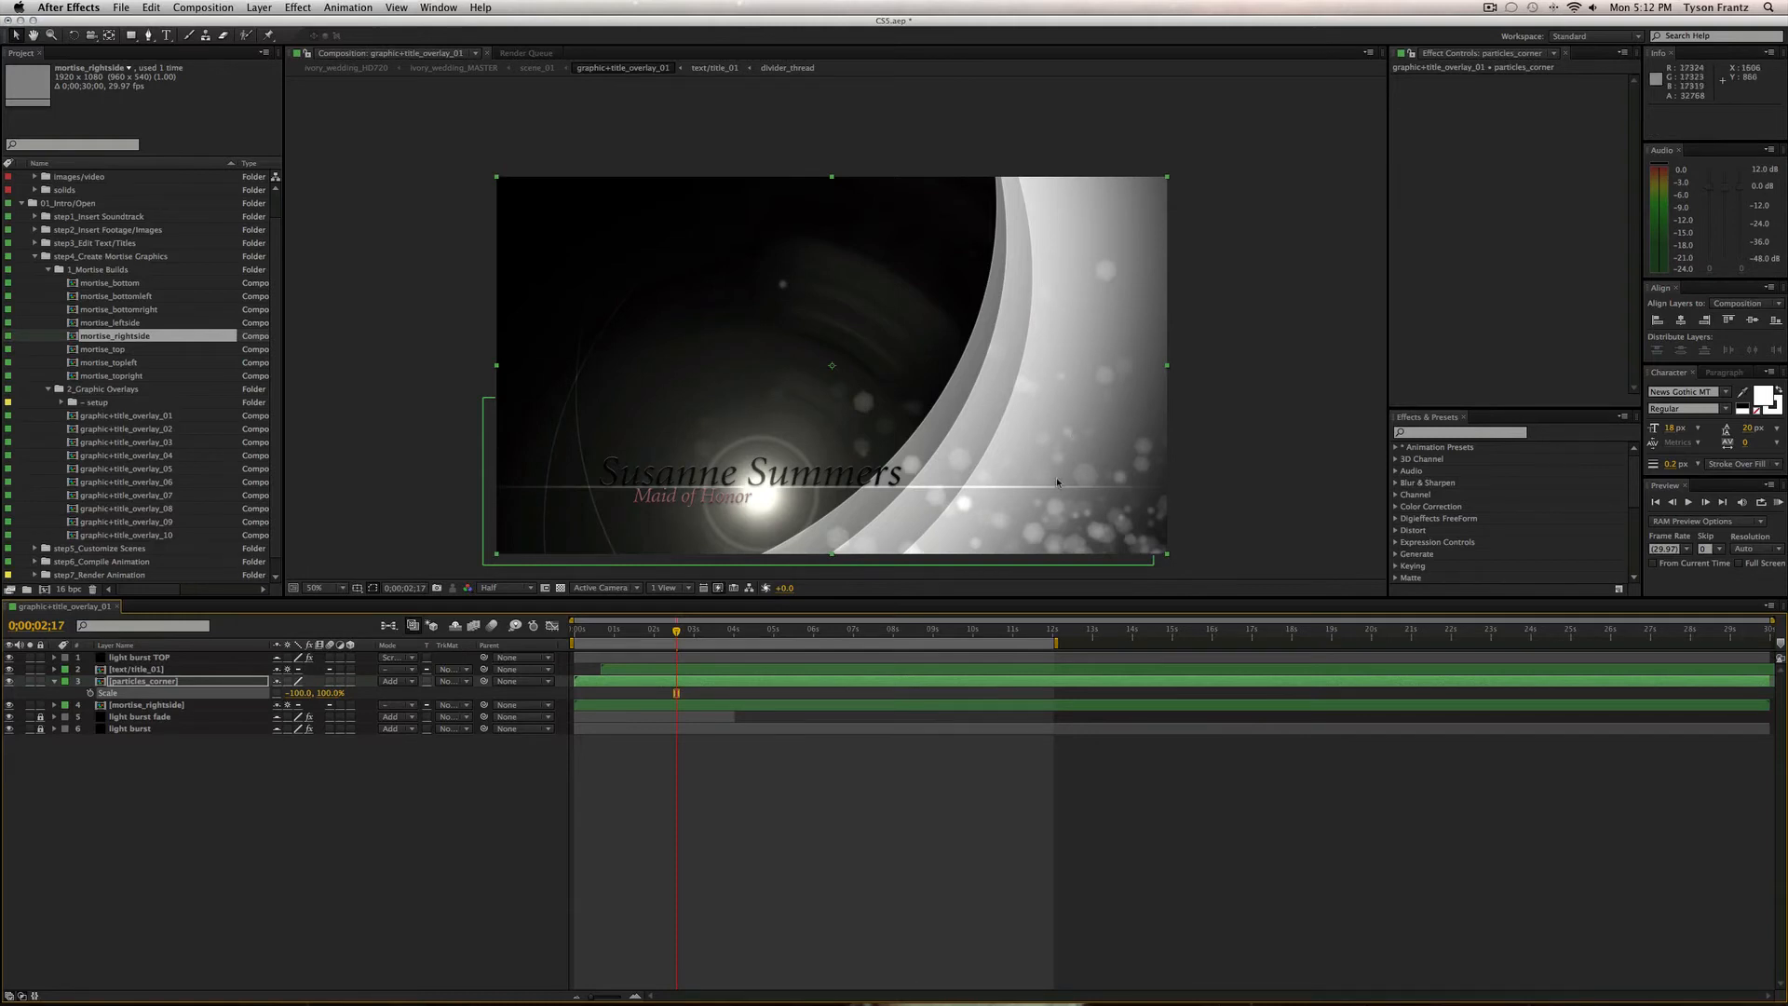
{"action": "left_click", "coordinate": [329, 694]}
{"action": "type", "text": "-"}
{"action": "key", "text": "Return"}
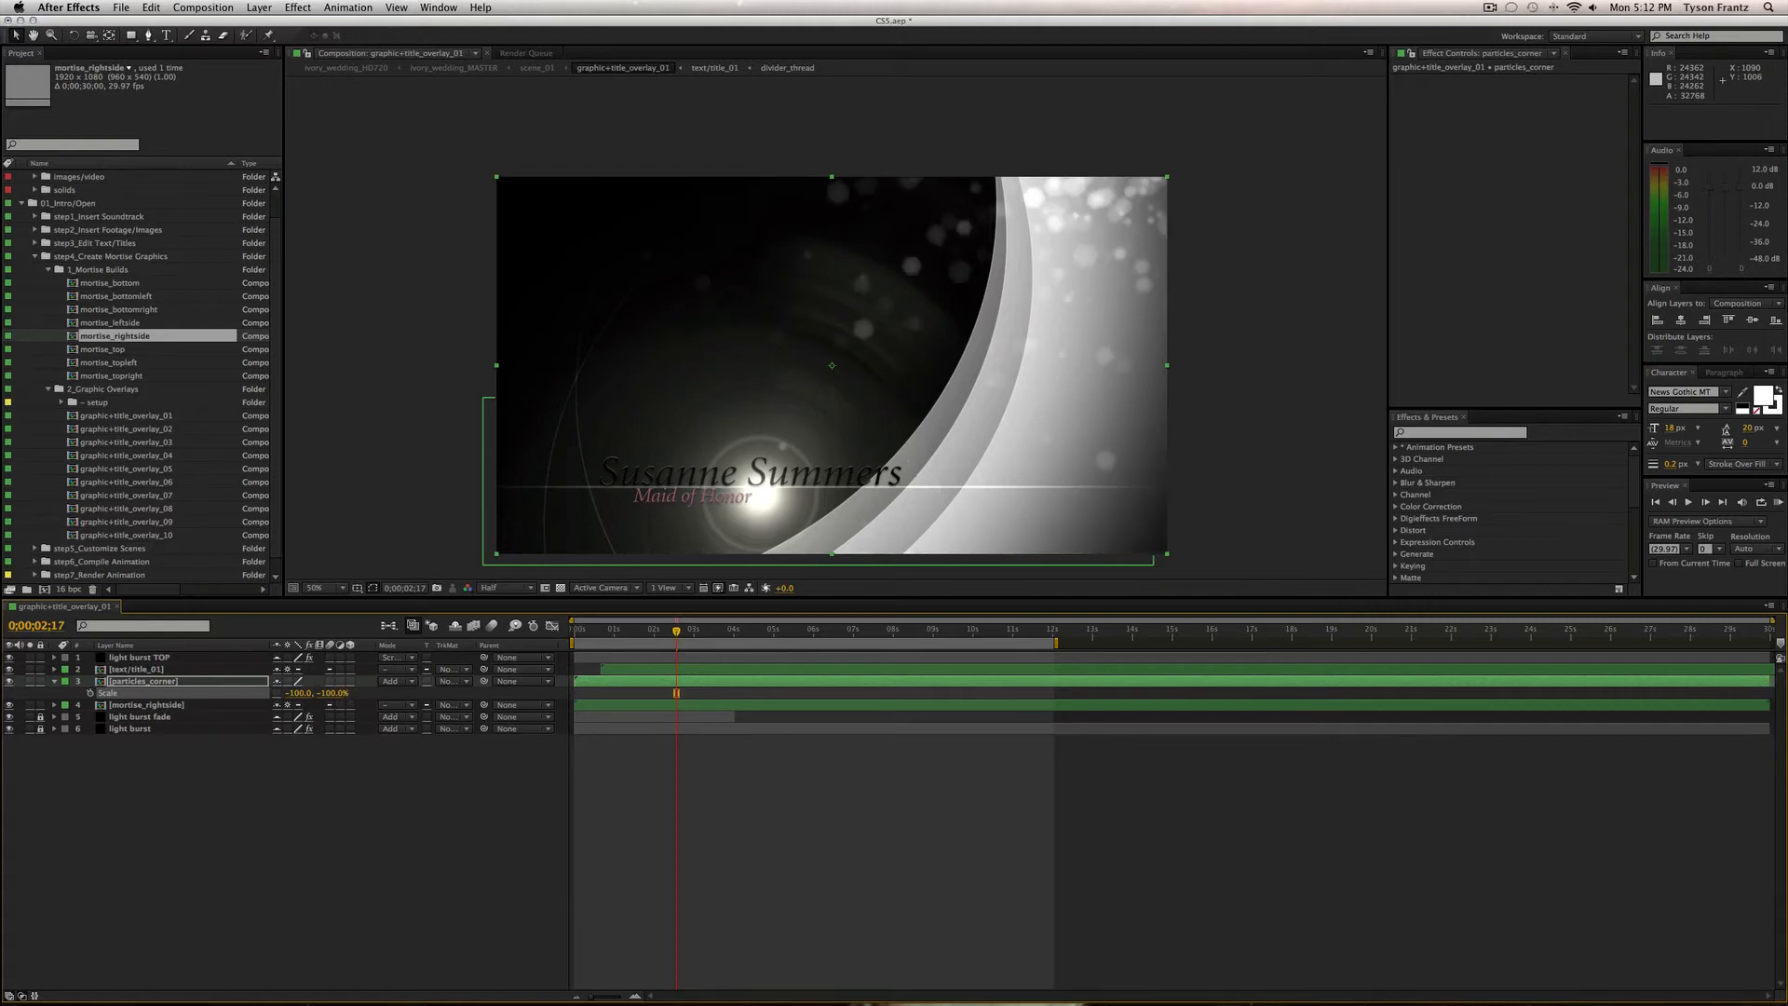
Return horizontal Scale to 100 and undo the changes so mortise_bottomleft returns.
{"action": "left_click", "coordinate": [302, 694]}
{"action": "type", "text": "100"}
{"action": "key", "text": "Return"}
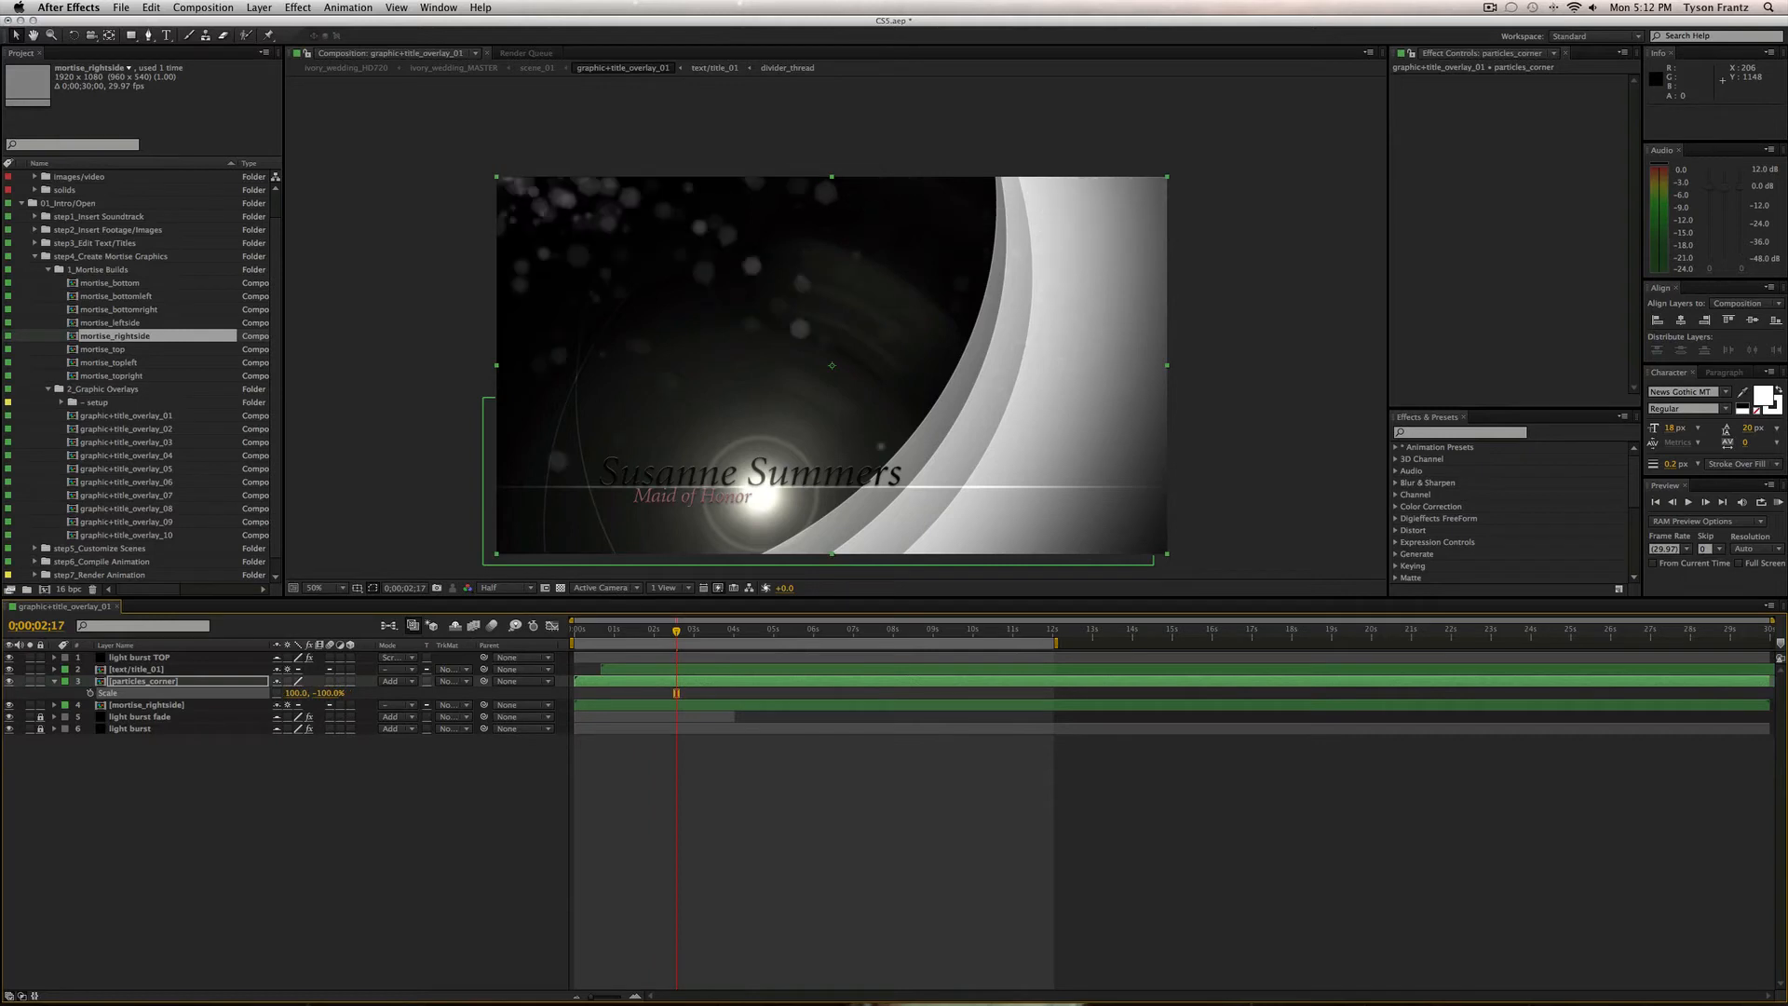
{"action": "left_click", "coordinate": [394, 806]}
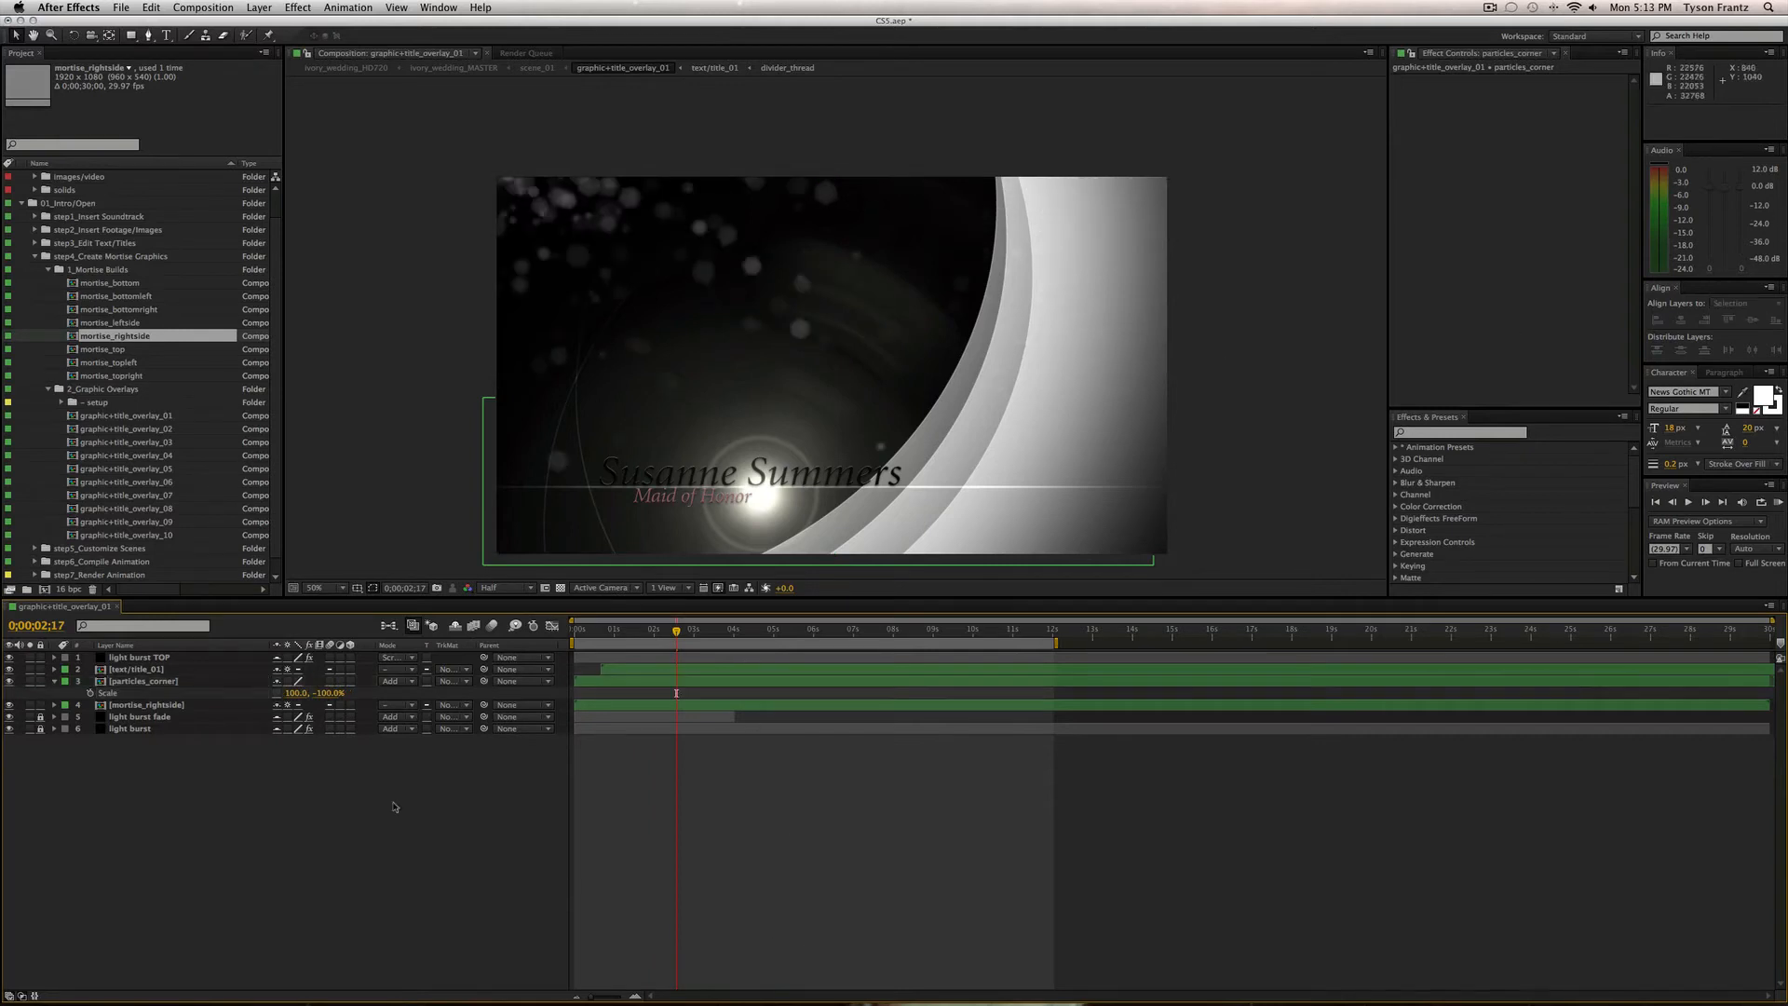
{"action": "key", "text": "super+z"}
{"action": "key", "text": "super+z"}
{"action": "key", "text": "super+z"}
{"action": "key", "text": "super+z"}
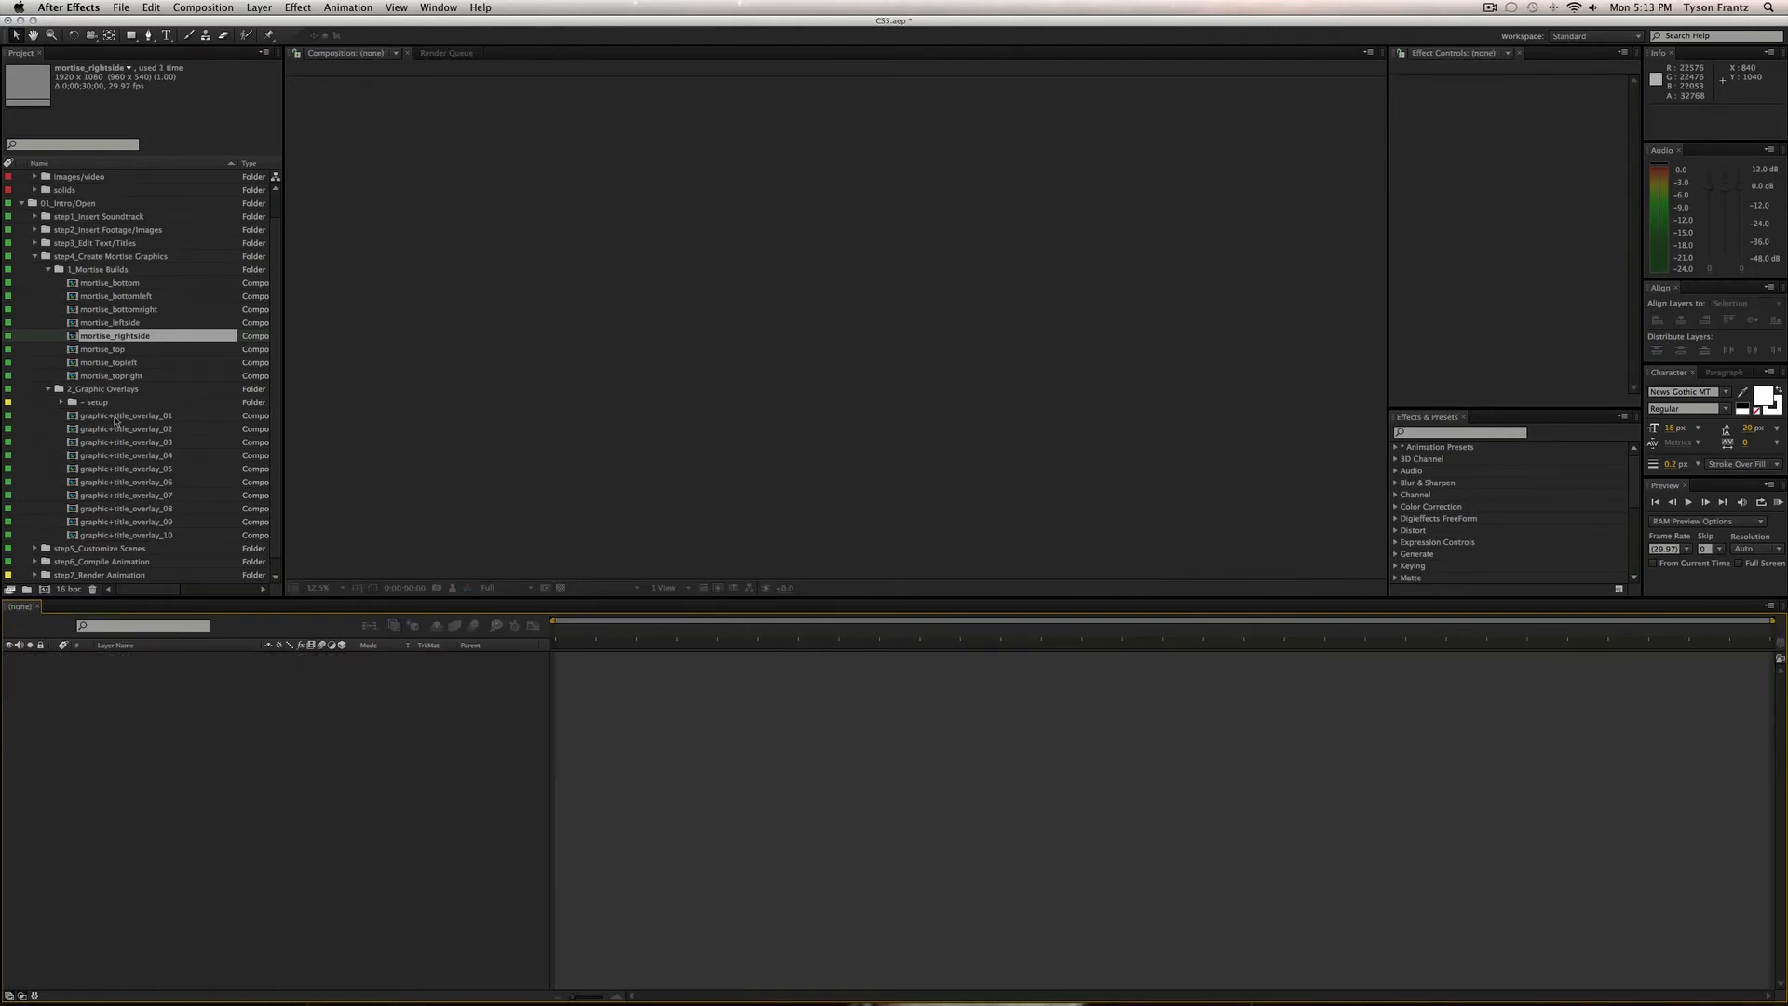
Close all comps, collapse the step4 mortise folders, and expand step5_Customize Scenes.
{"action": "left_click", "coordinate": [118, 391]}
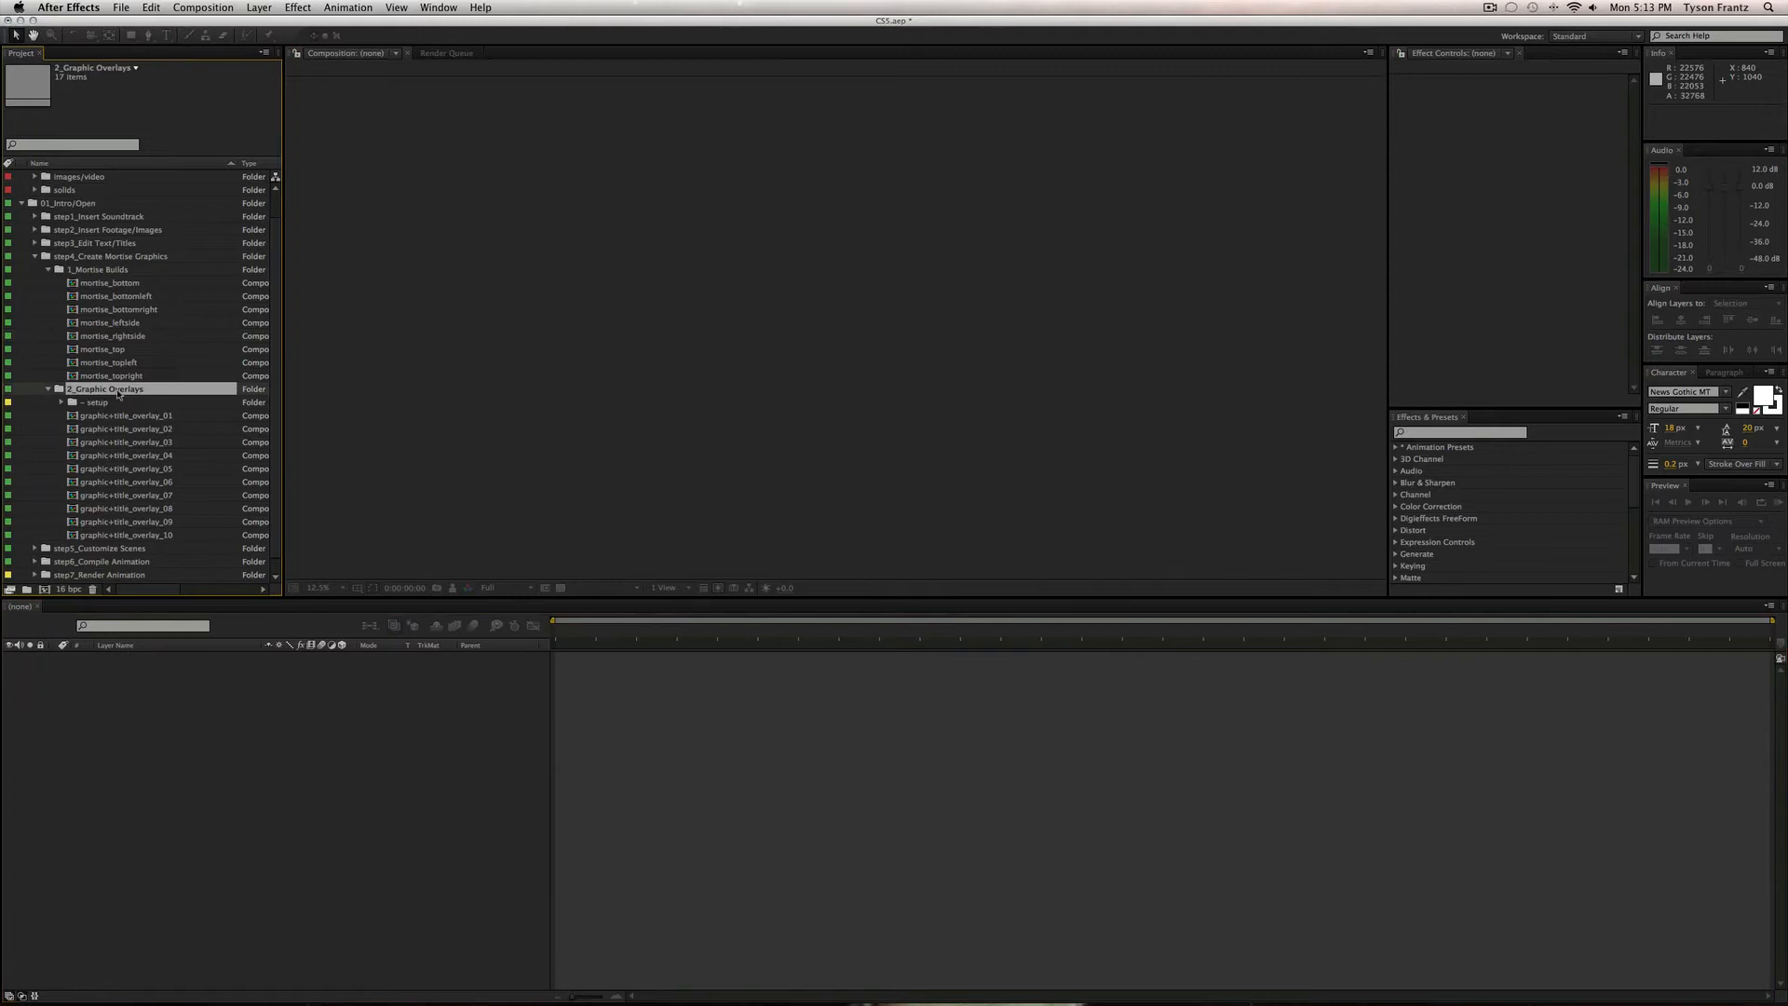
{"action": "left_click", "coordinate": [48, 270]}
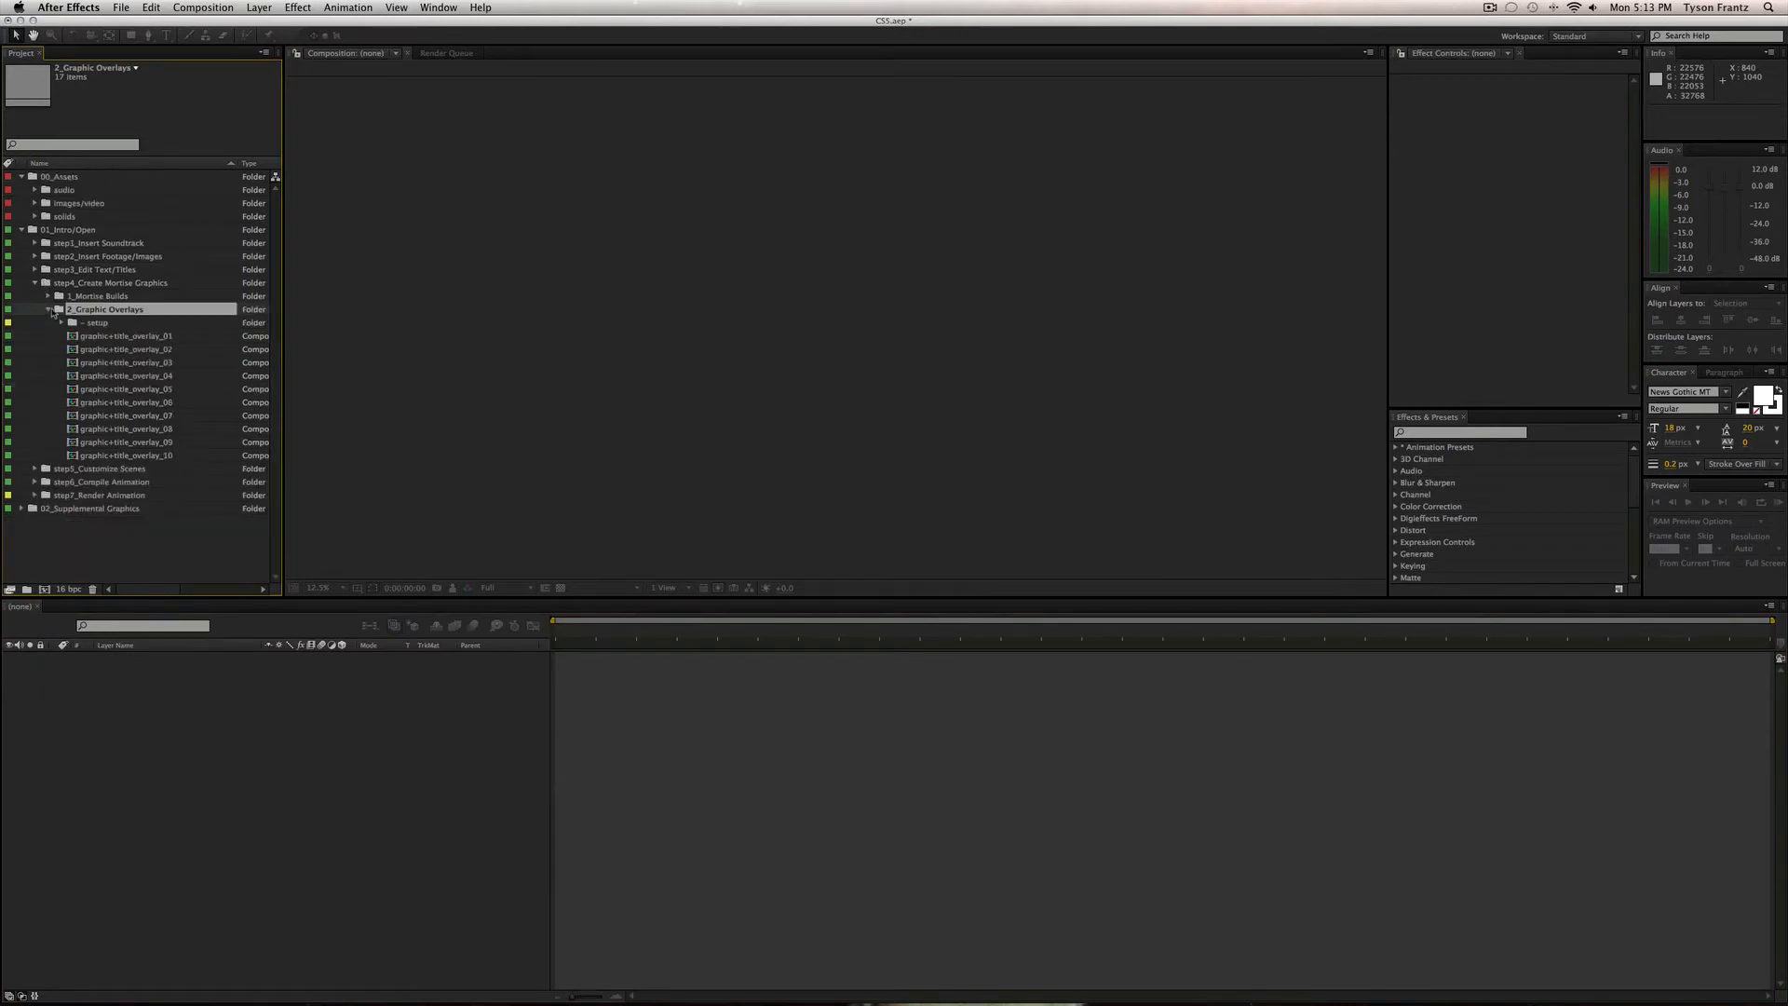
{"action": "left_click", "coordinate": [48, 310]}
{"action": "left_click", "coordinate": [35, 283]}
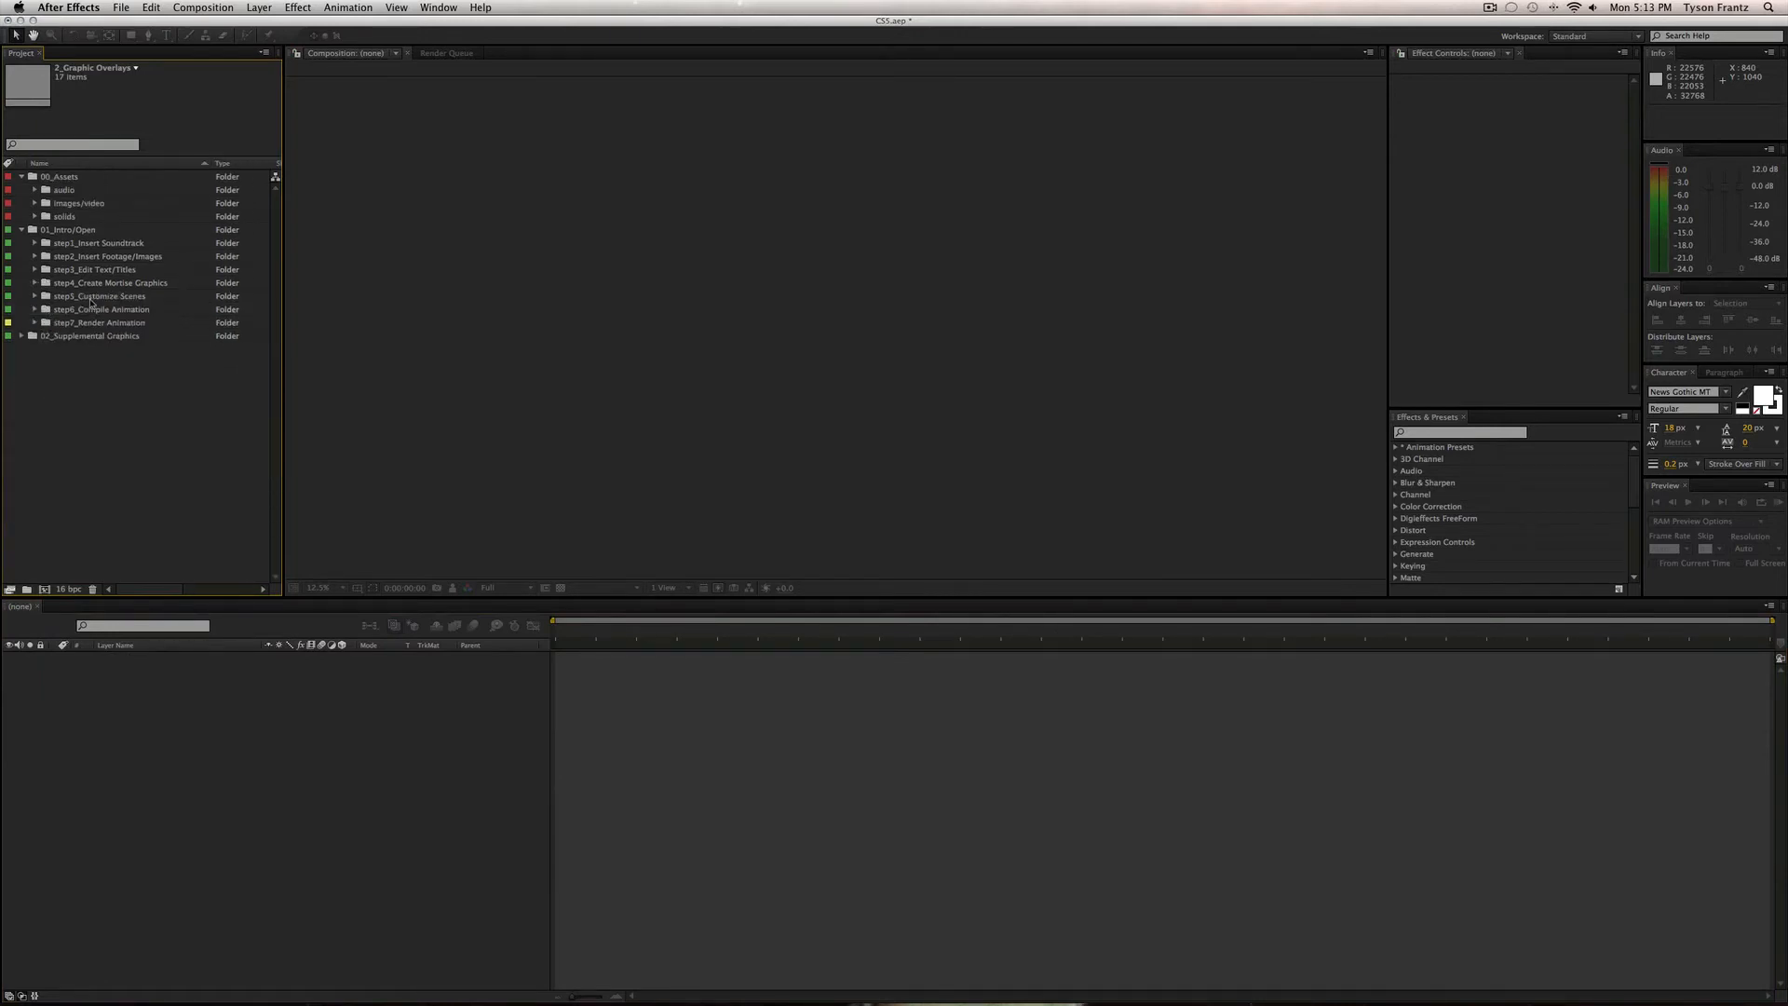
{"action": "left_click", "coordinate": [38, 297]}
{"action": "left_click", "coordinate": [35, 296]}
Open scene_01, toggle placeholder_01 visibility, scrub through it, then close it.
{"action": "left_click", "coordinate": [93, 323]}
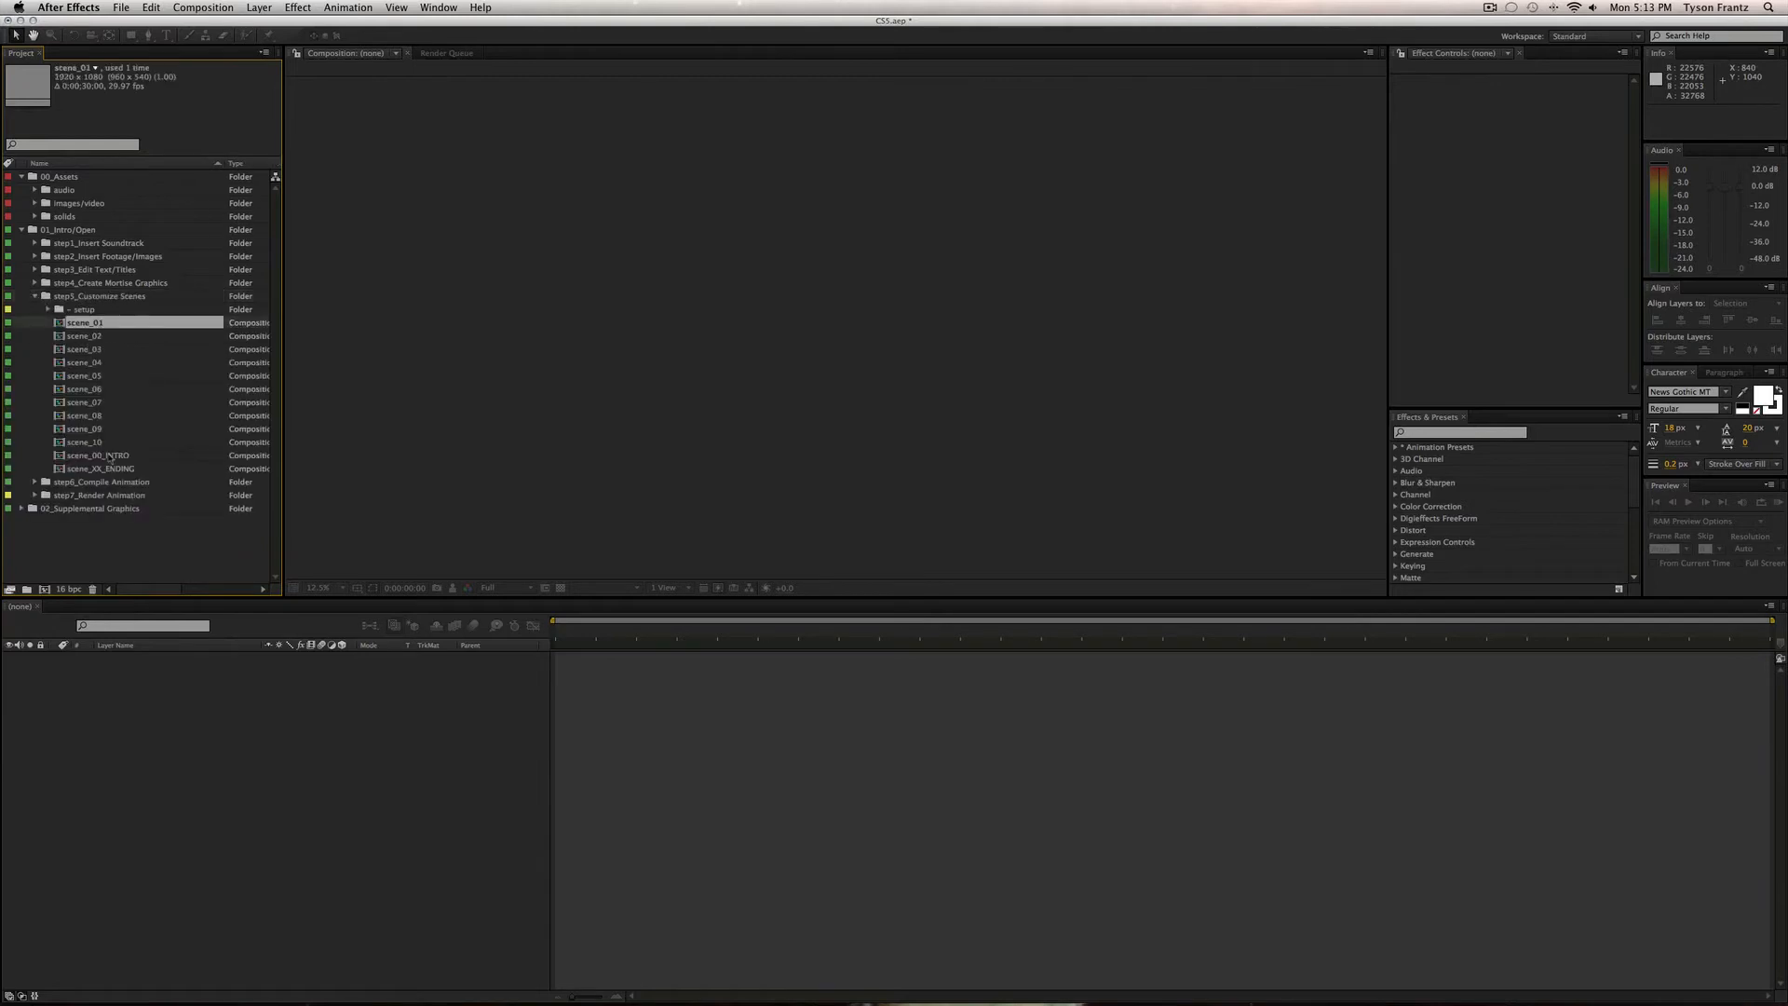
{"action": "double_click", "coordinate": [93, 323]}
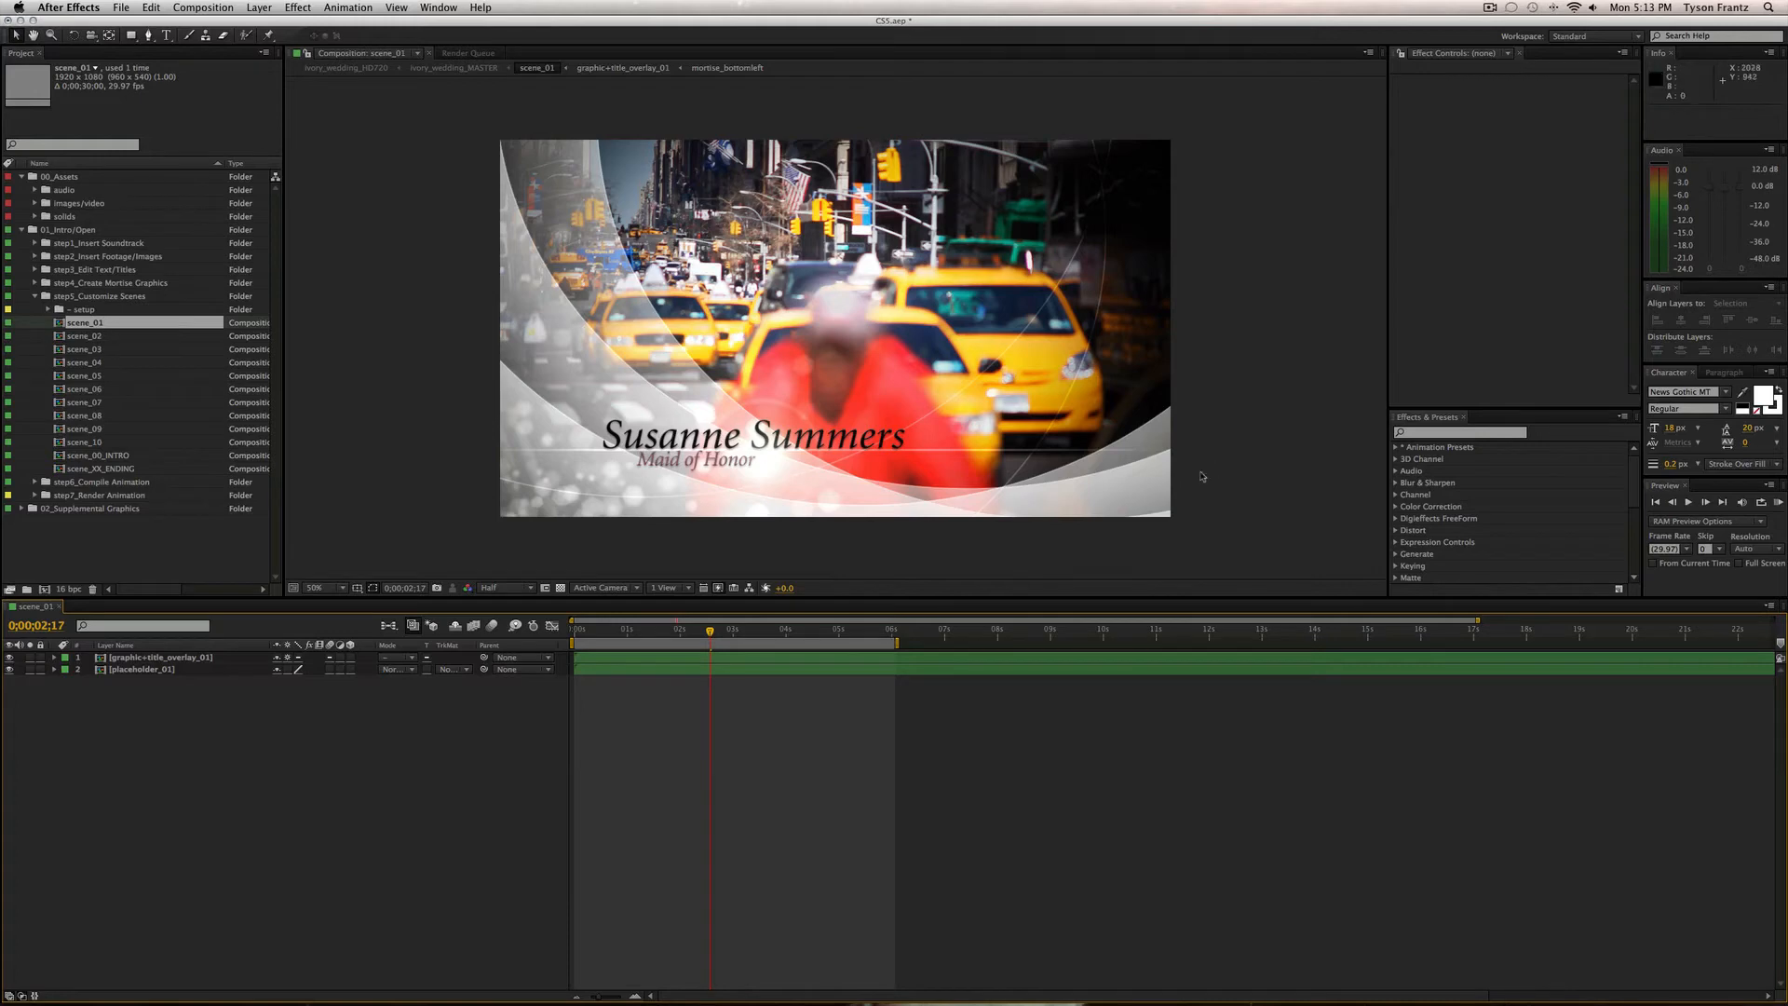
{"action": "left_click", "coordinate": [140, 669]}
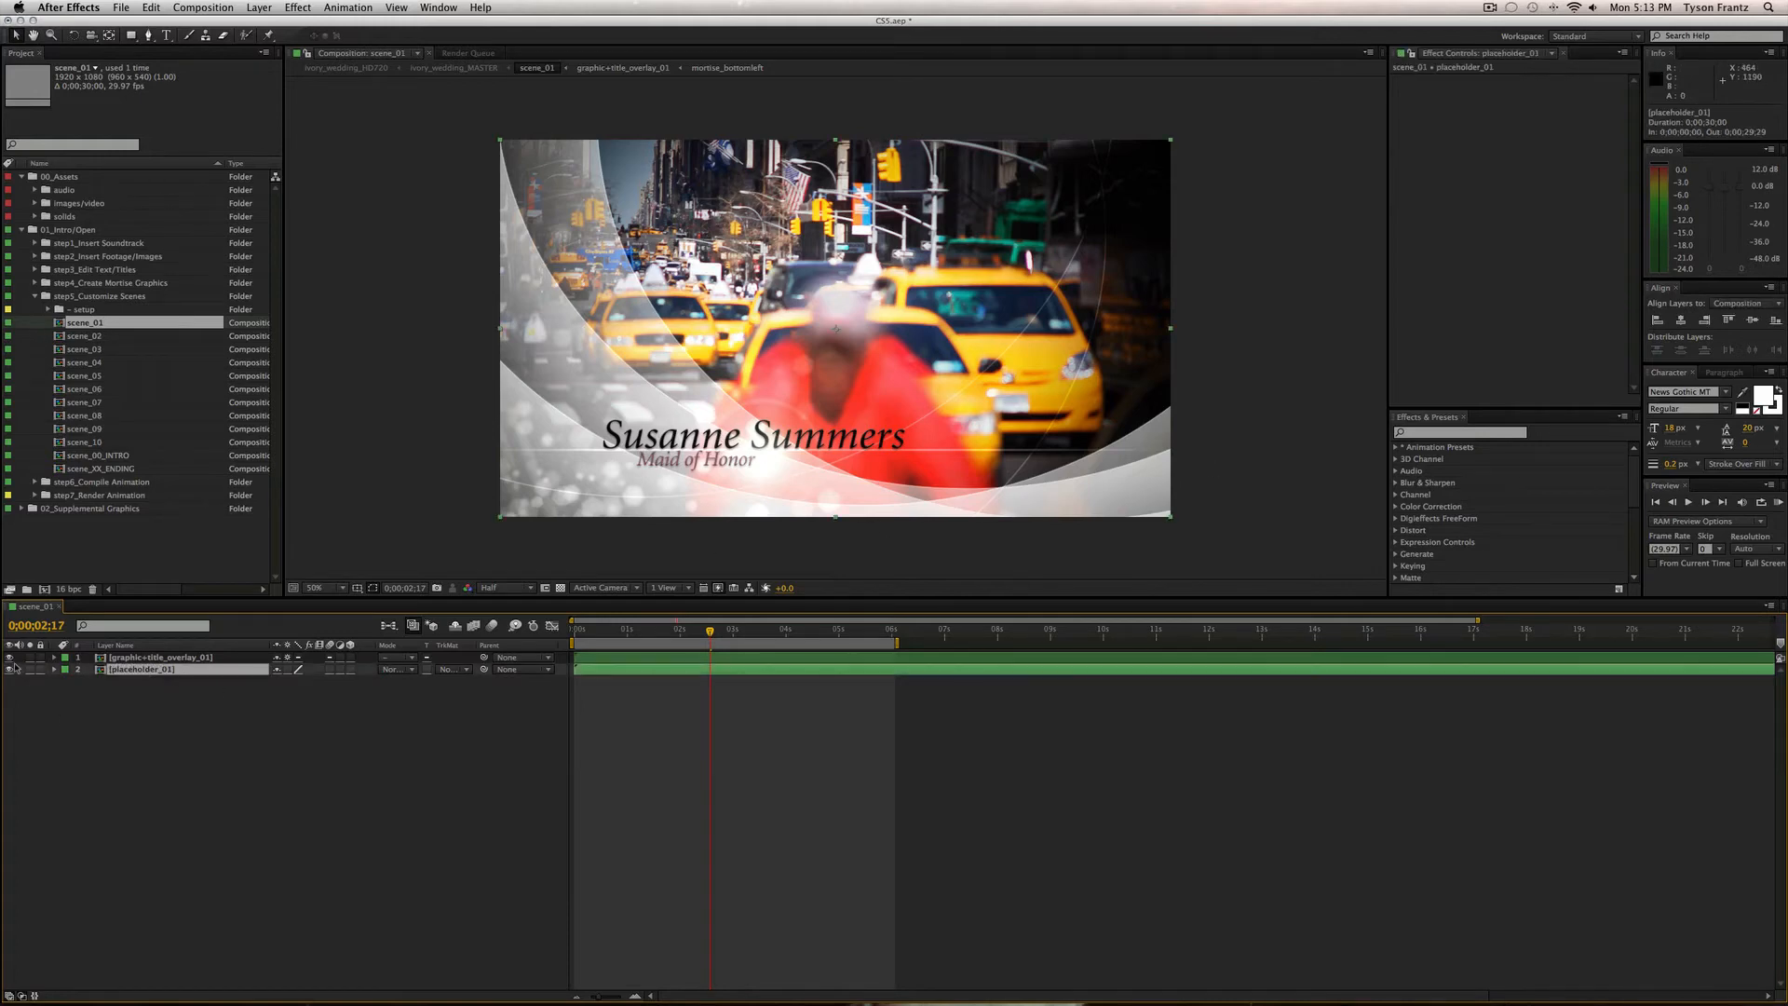
{"action": "left_click", "coordinate": [9, 669]}
{"action": "left_click", "coordinate": [10, 668]}
{"action": "mouse_move", "coordinate": [710, 631]}
{"action": "left_mouse_down"}
{"action": "mouse_move", "coordinate": [669, 631]}
{"action": "mouse_move", "coordinate": [723, 631]}
{"action": "left_mouse_up"}
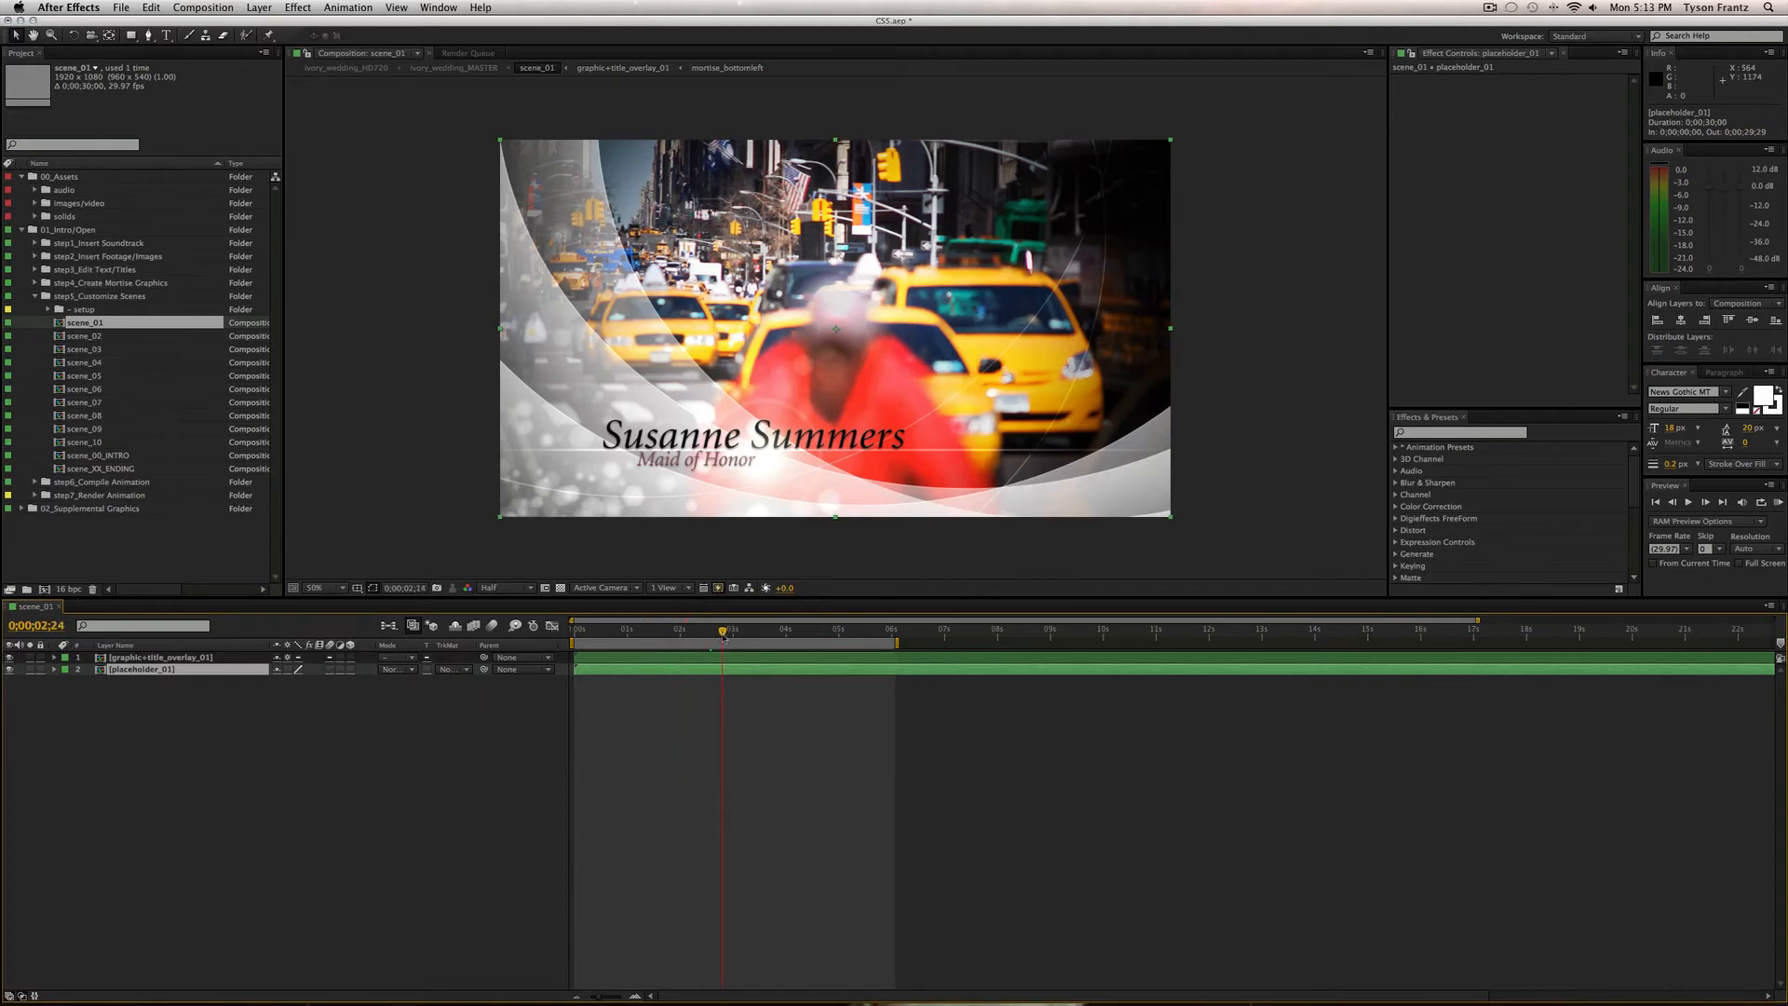
{"action": "left_click", "coordinate": [708, 774]}
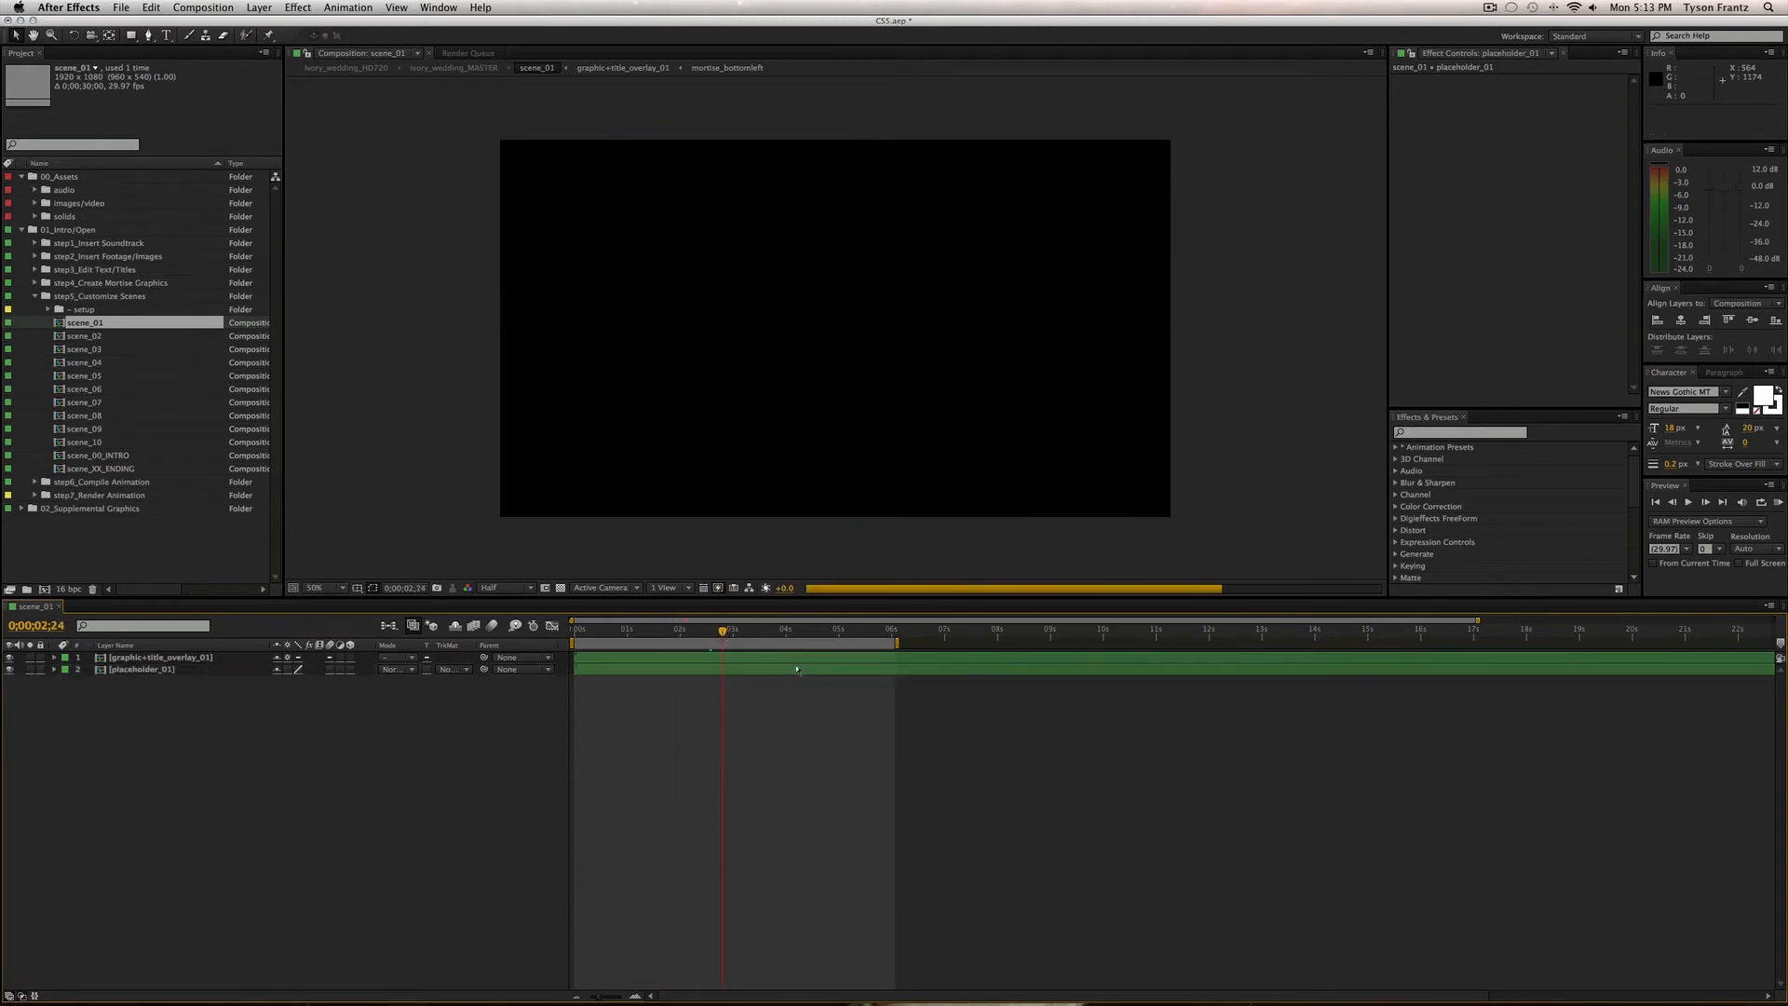
{"action": "left_click", "coordinate": [60, 606]}
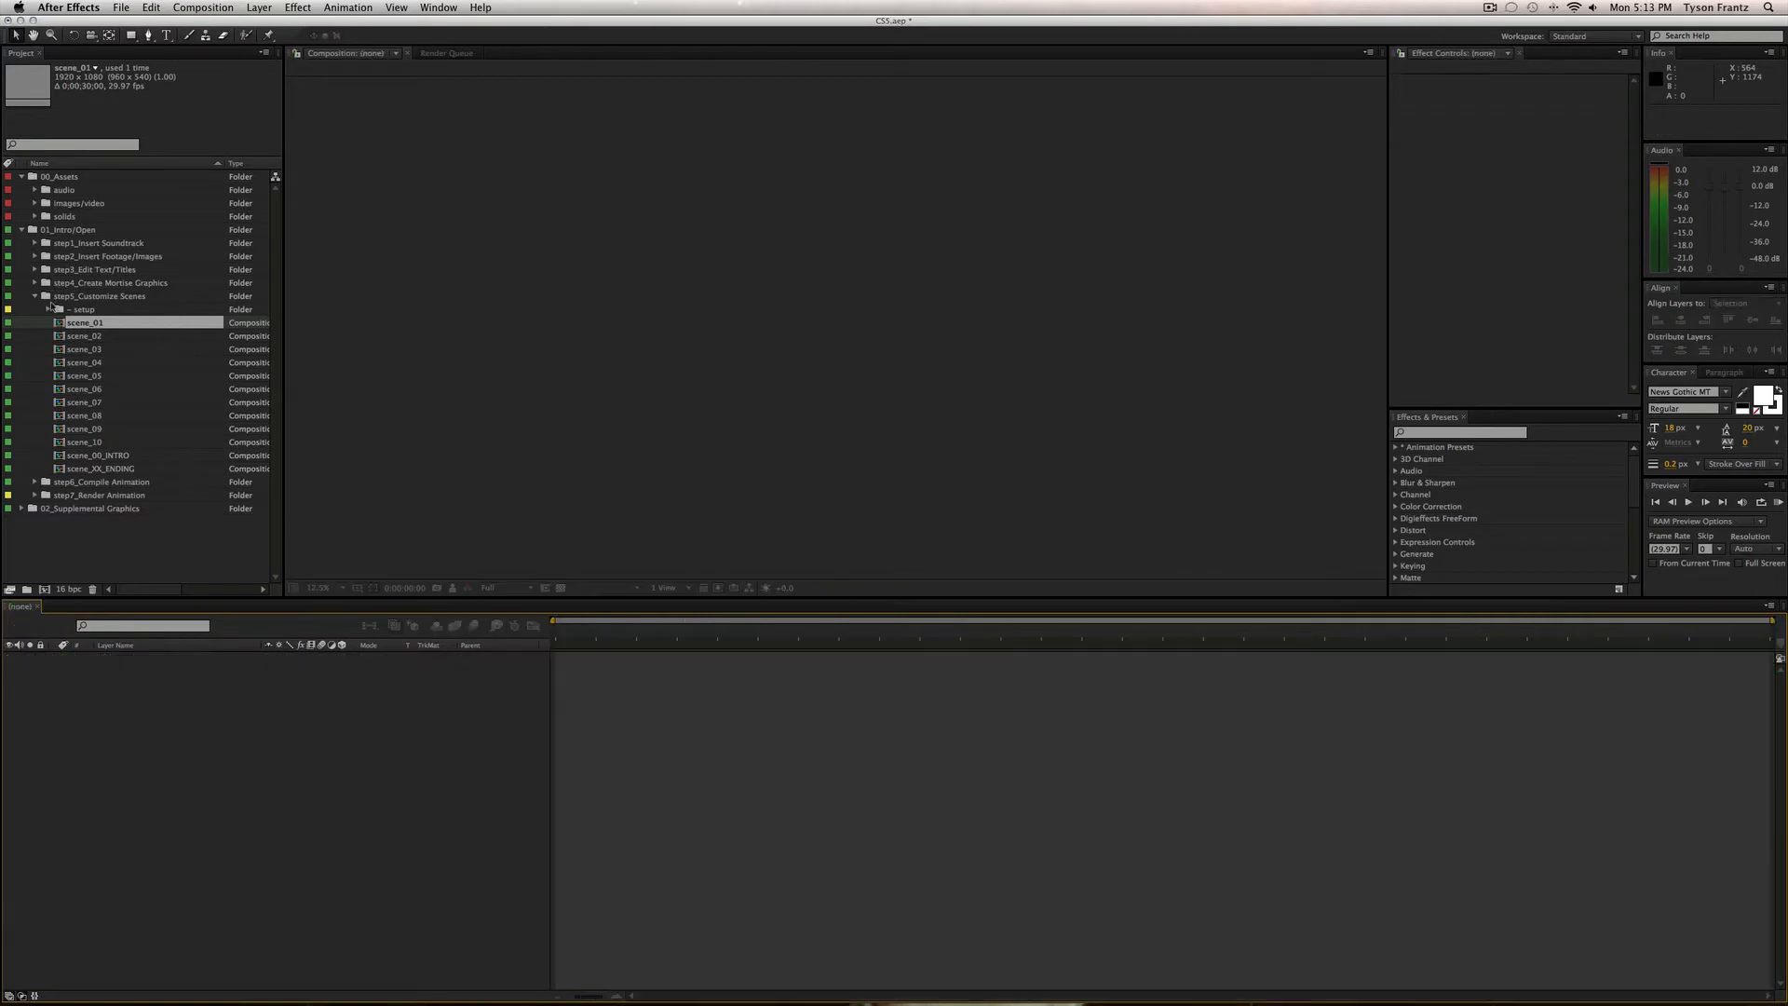
Open the scene_00_INTRO composition from the Project panel.
{"action": "left_click", "coordinate": [115, 456]}
{"action": "left_click", "coordinate": [97, 323]}
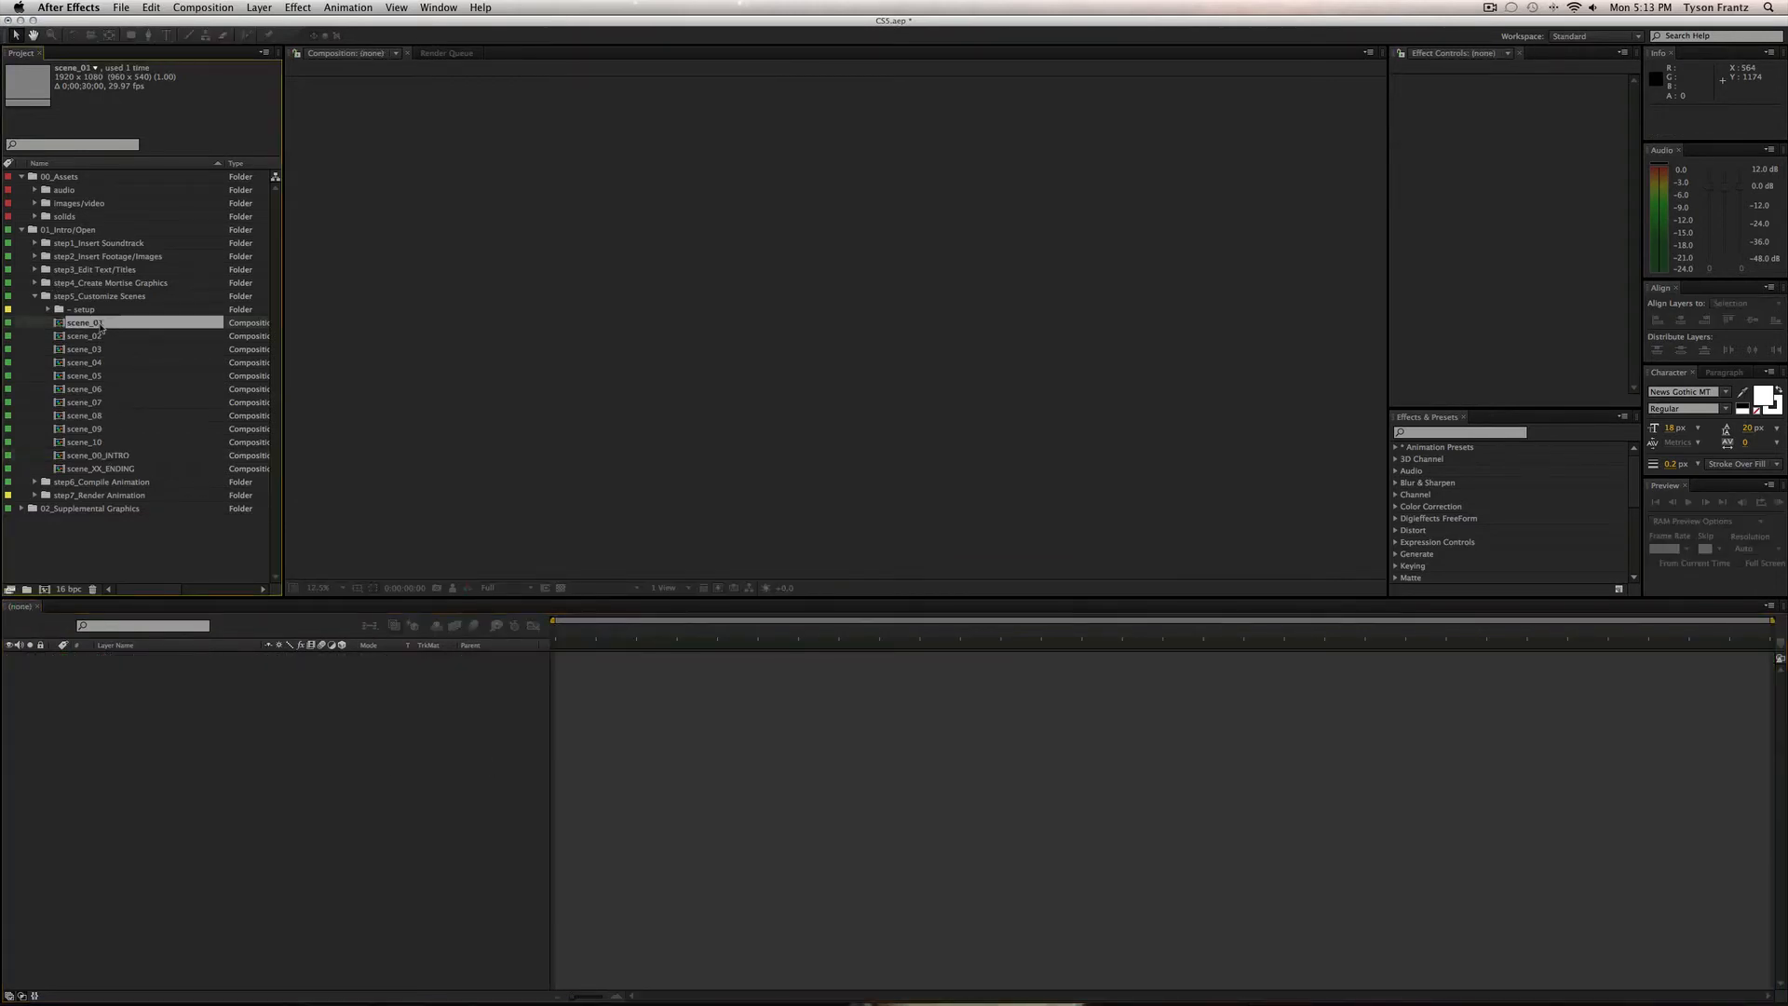
{"action": "left_click", "coordinate": [114, 467]}
{"action": "left_click", "coordinate": [114, 460]}
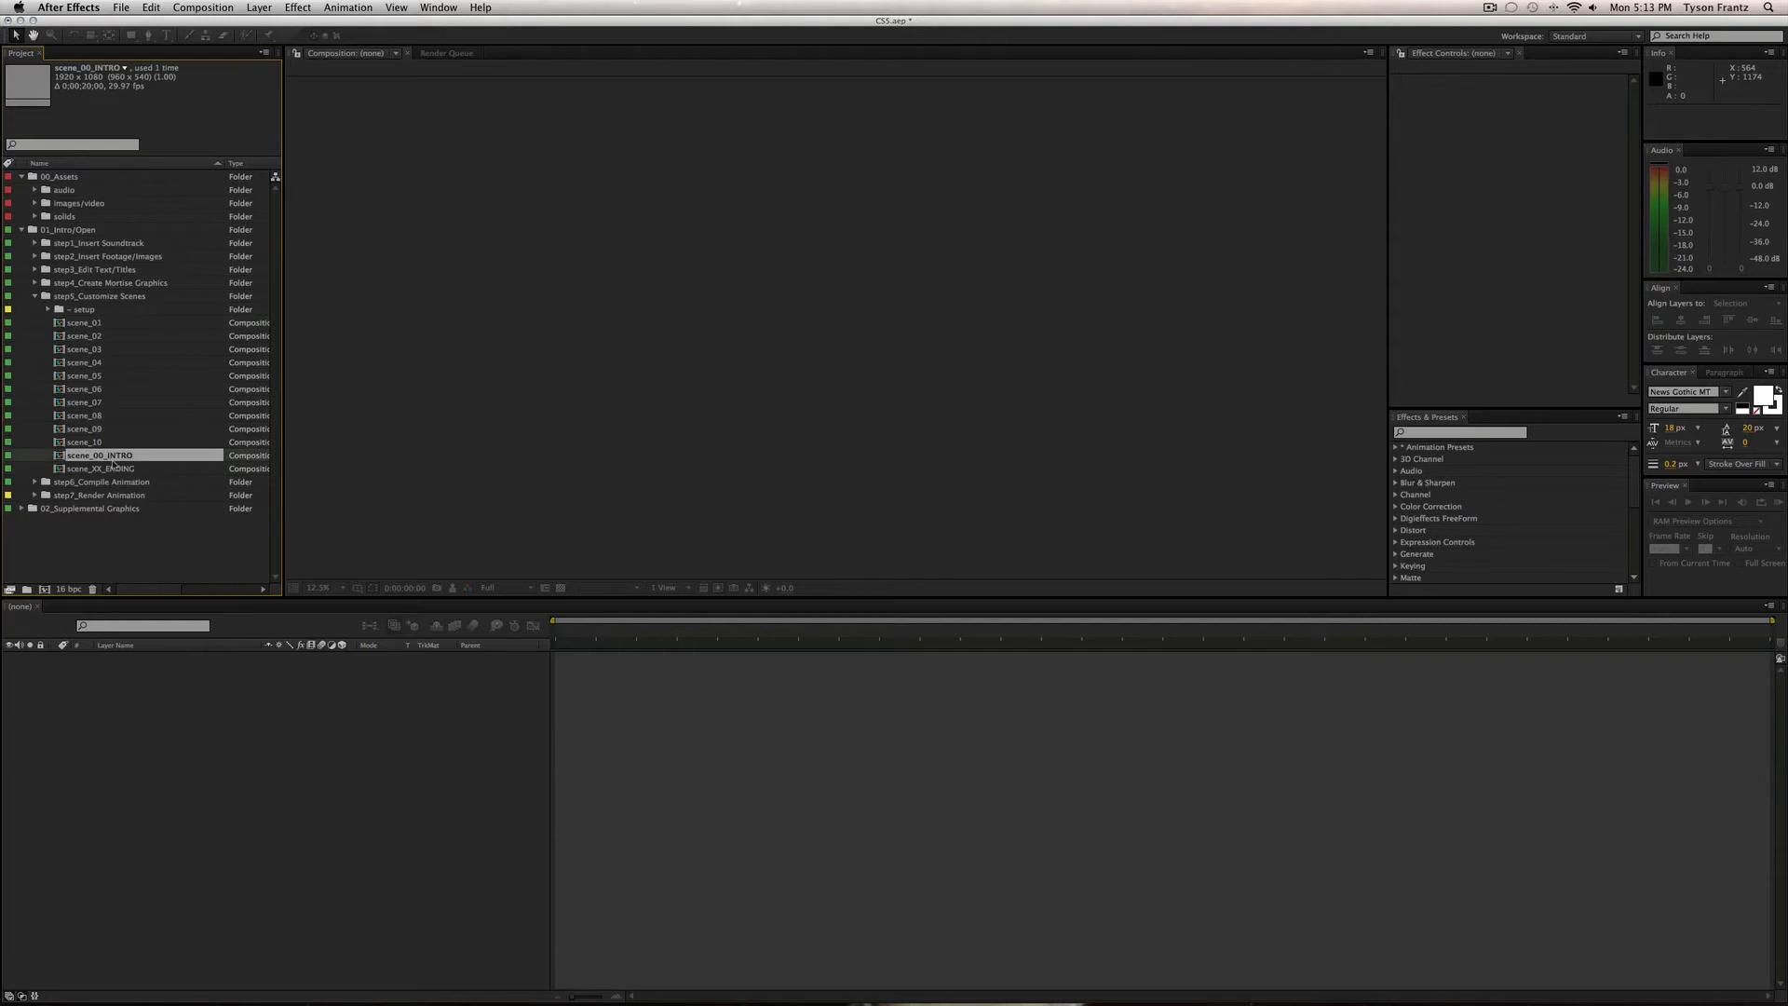
{"action": "left_click", "coordinate": [109, 468]}
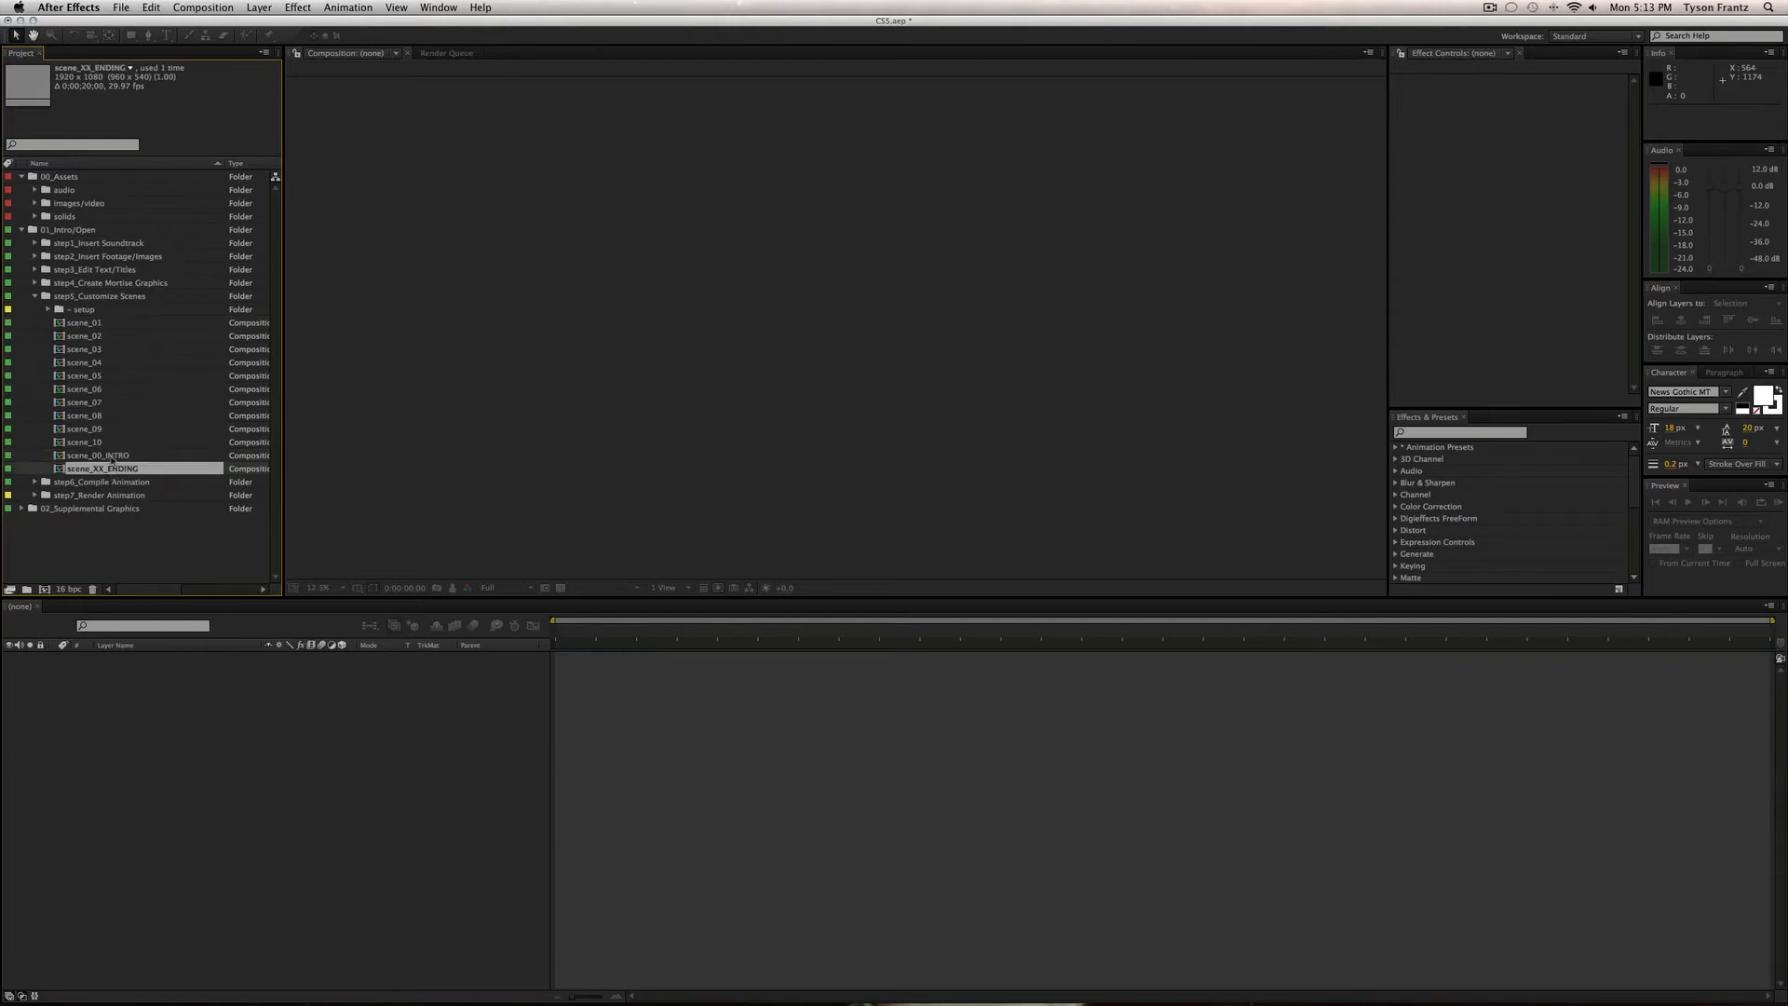
{"action": "double_click", "coordinate": [109, 456]}
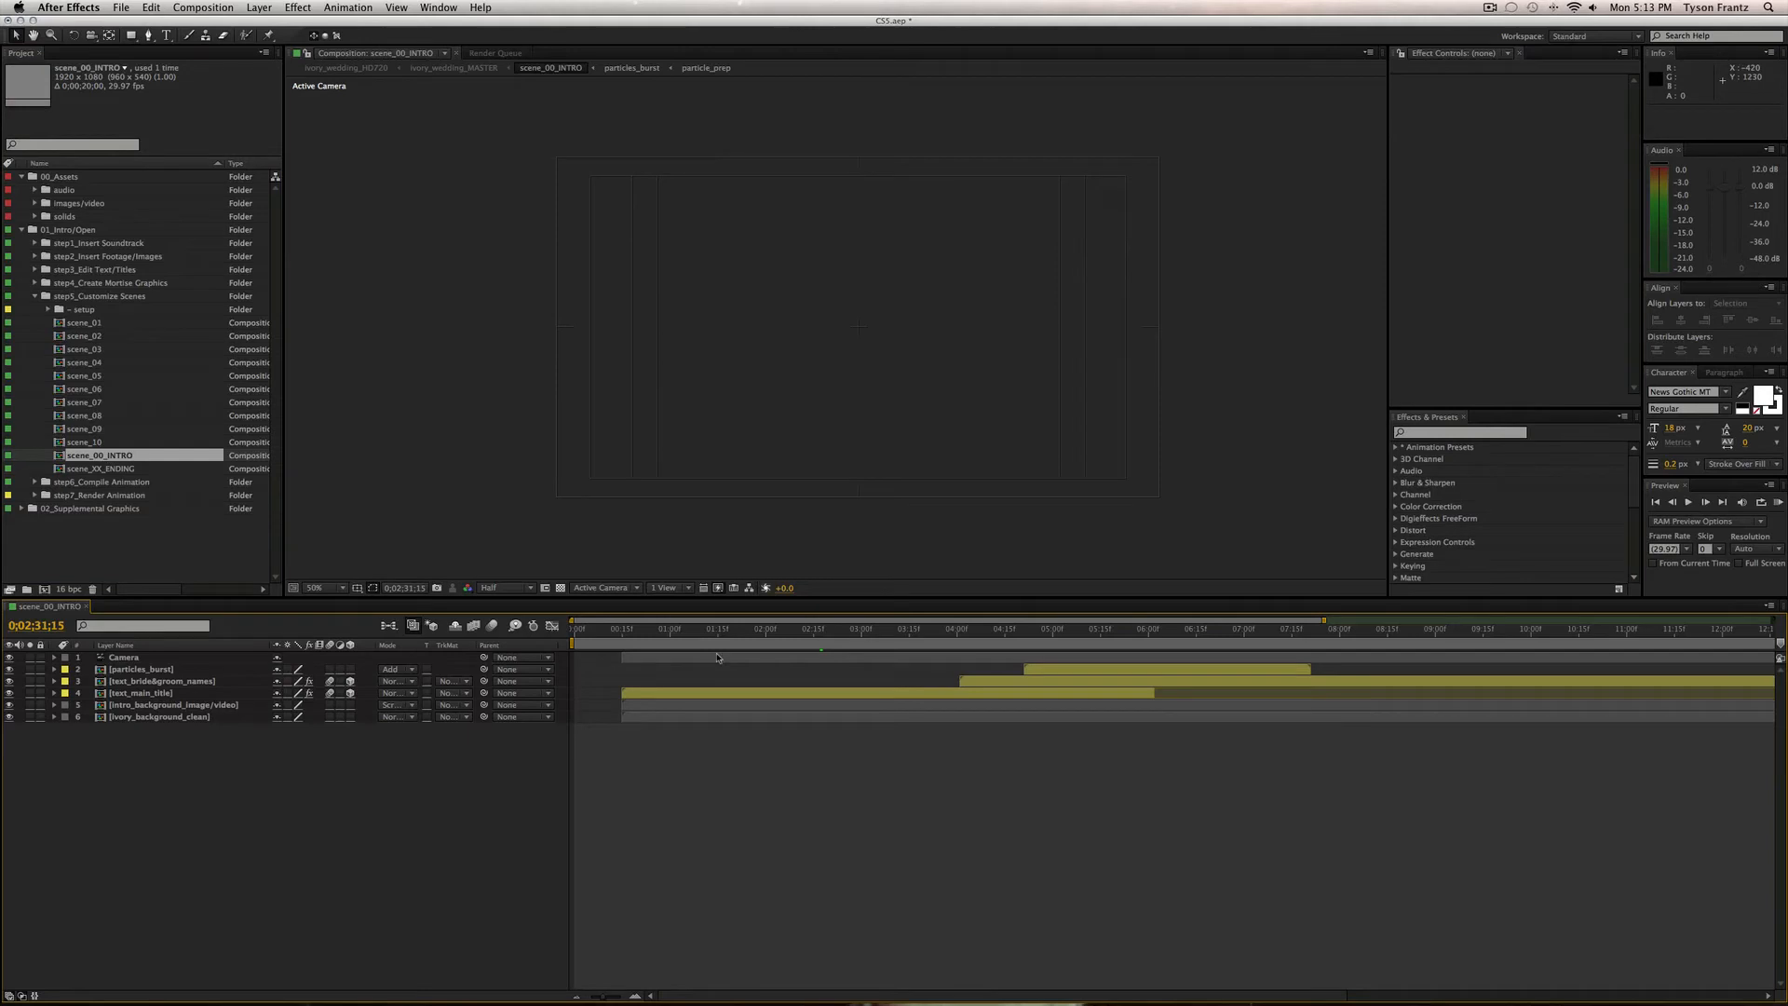
{"action": "left_click", "coordinate": [671, 633]}
{"action": "left_click_drag", "start_coordinate": [670, 634], "coordinate": [781, 636]}
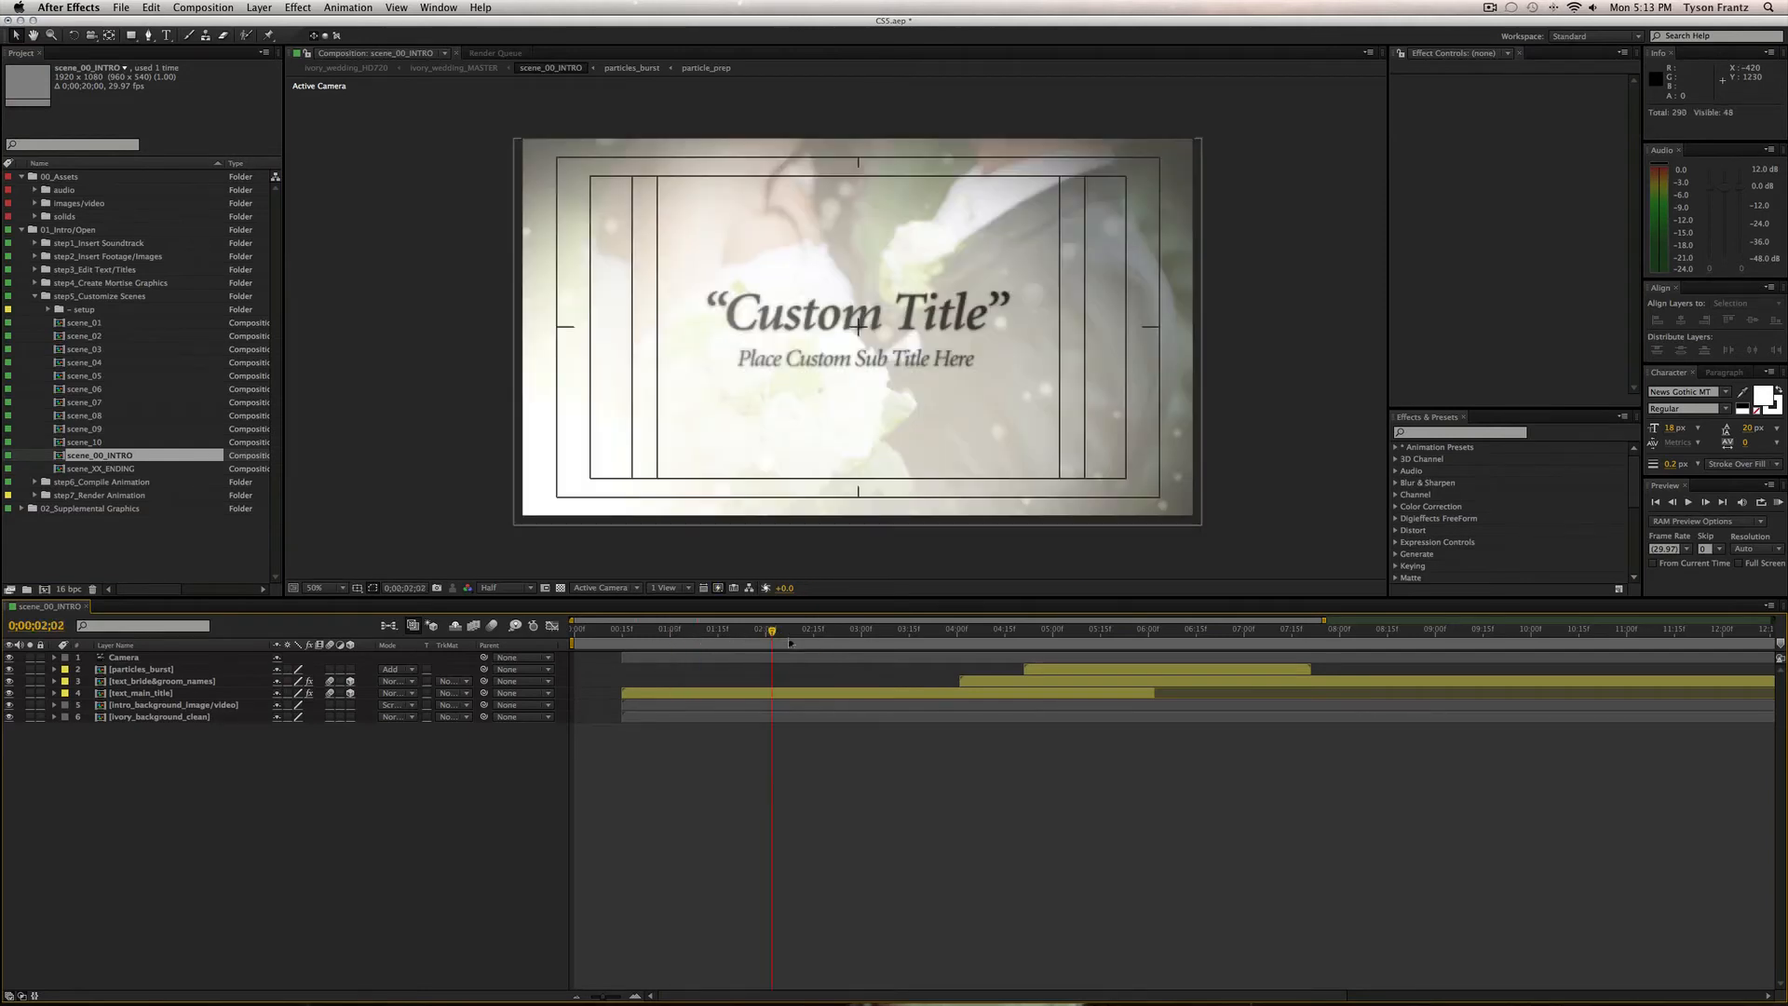
{"action": "scroll", "coordinate": [221, 732], "scroll_direction": "right", "scroll_amount": 5}
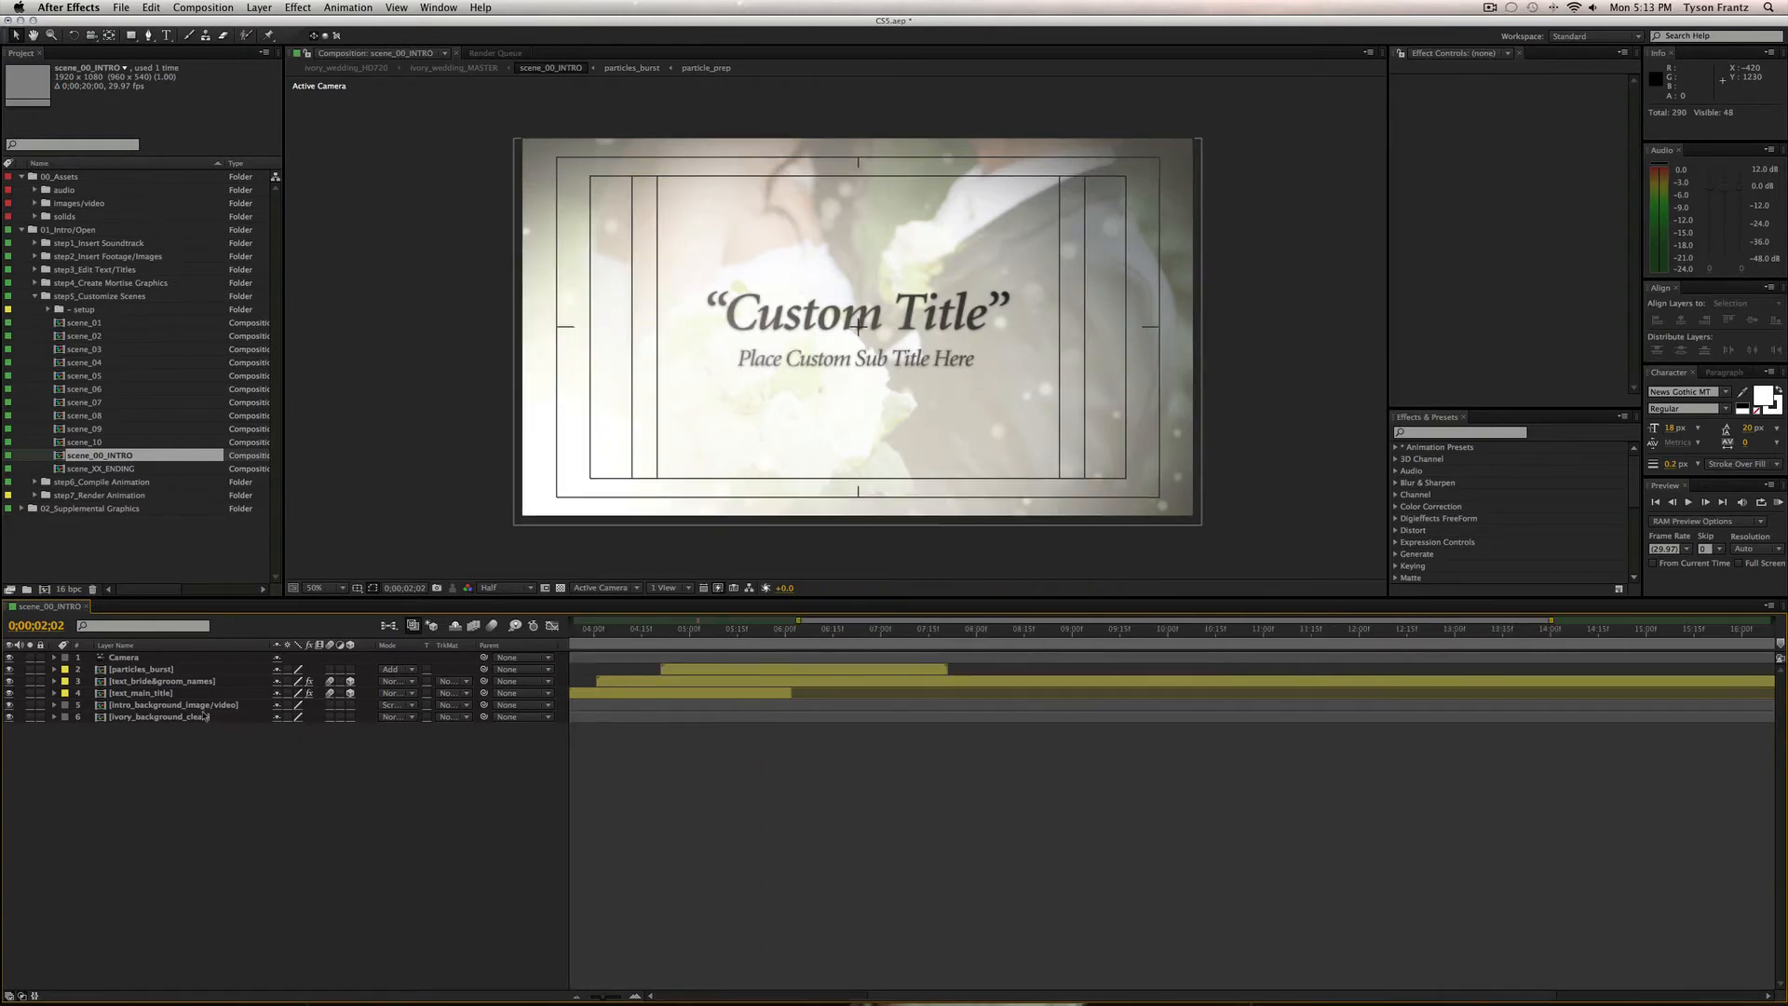
{"action": "left_click", "coordinate": [210, 717]}
{"action": "key", "text": "minus"}
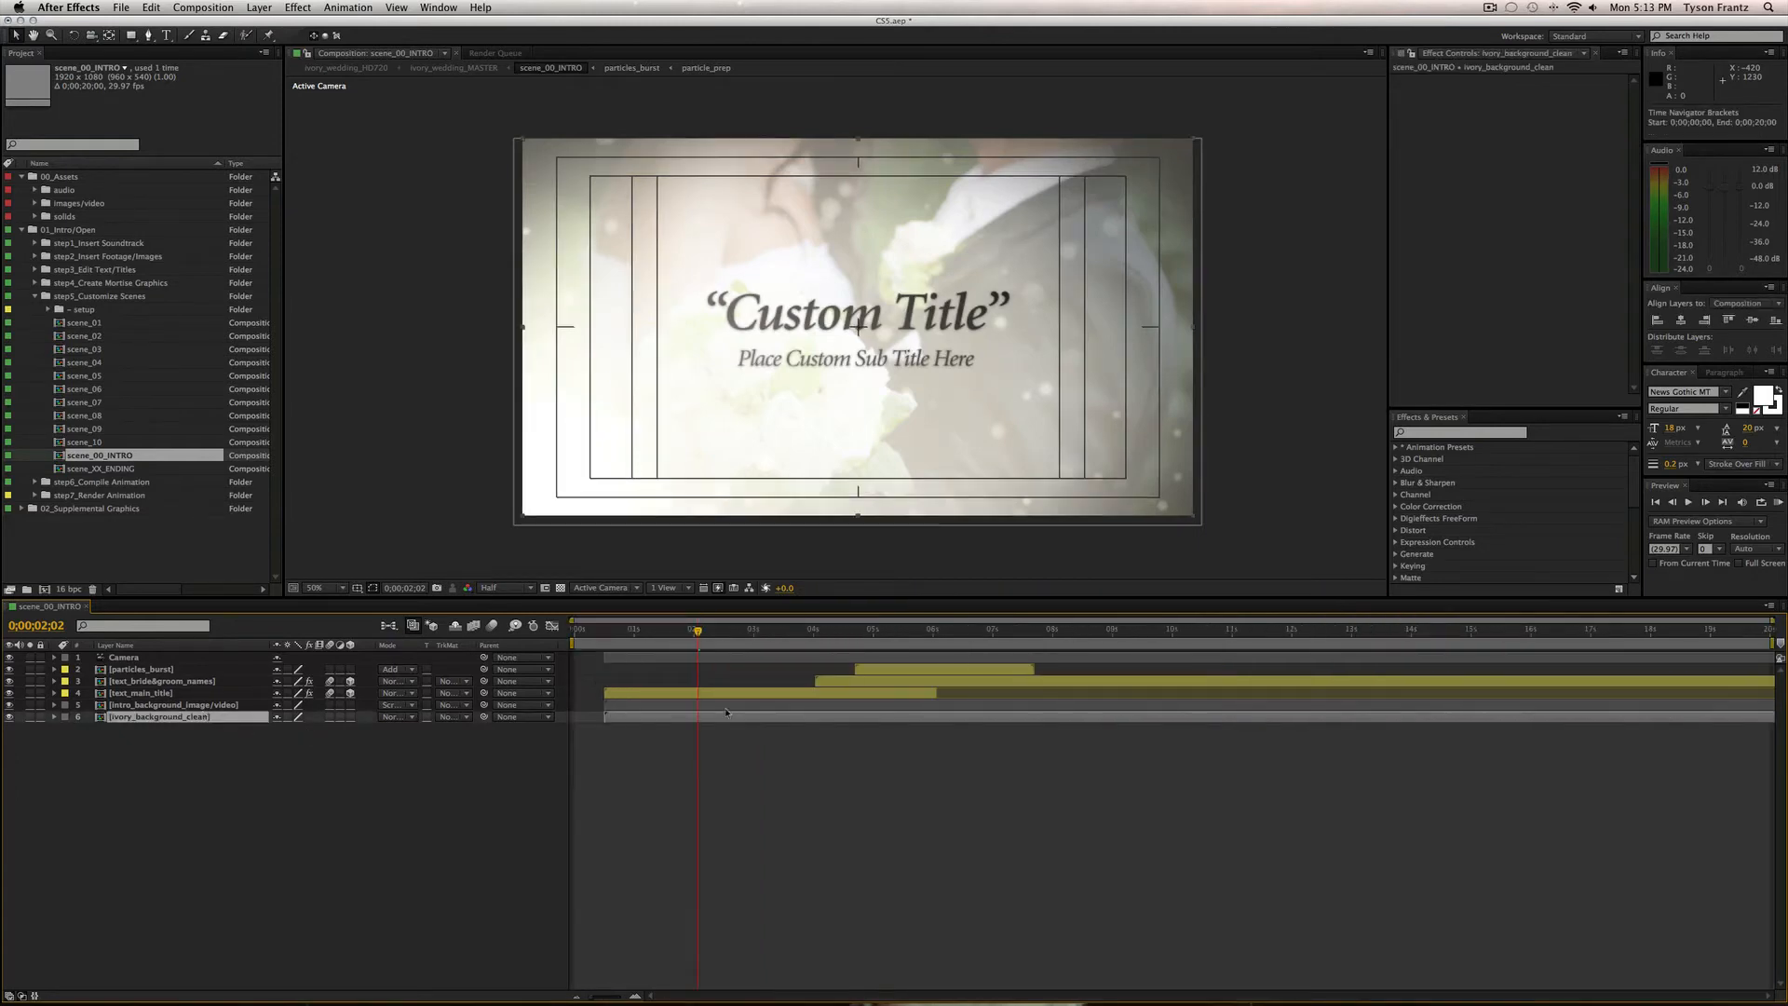
{"action": "left_click", "coordinate": [128, 684]}
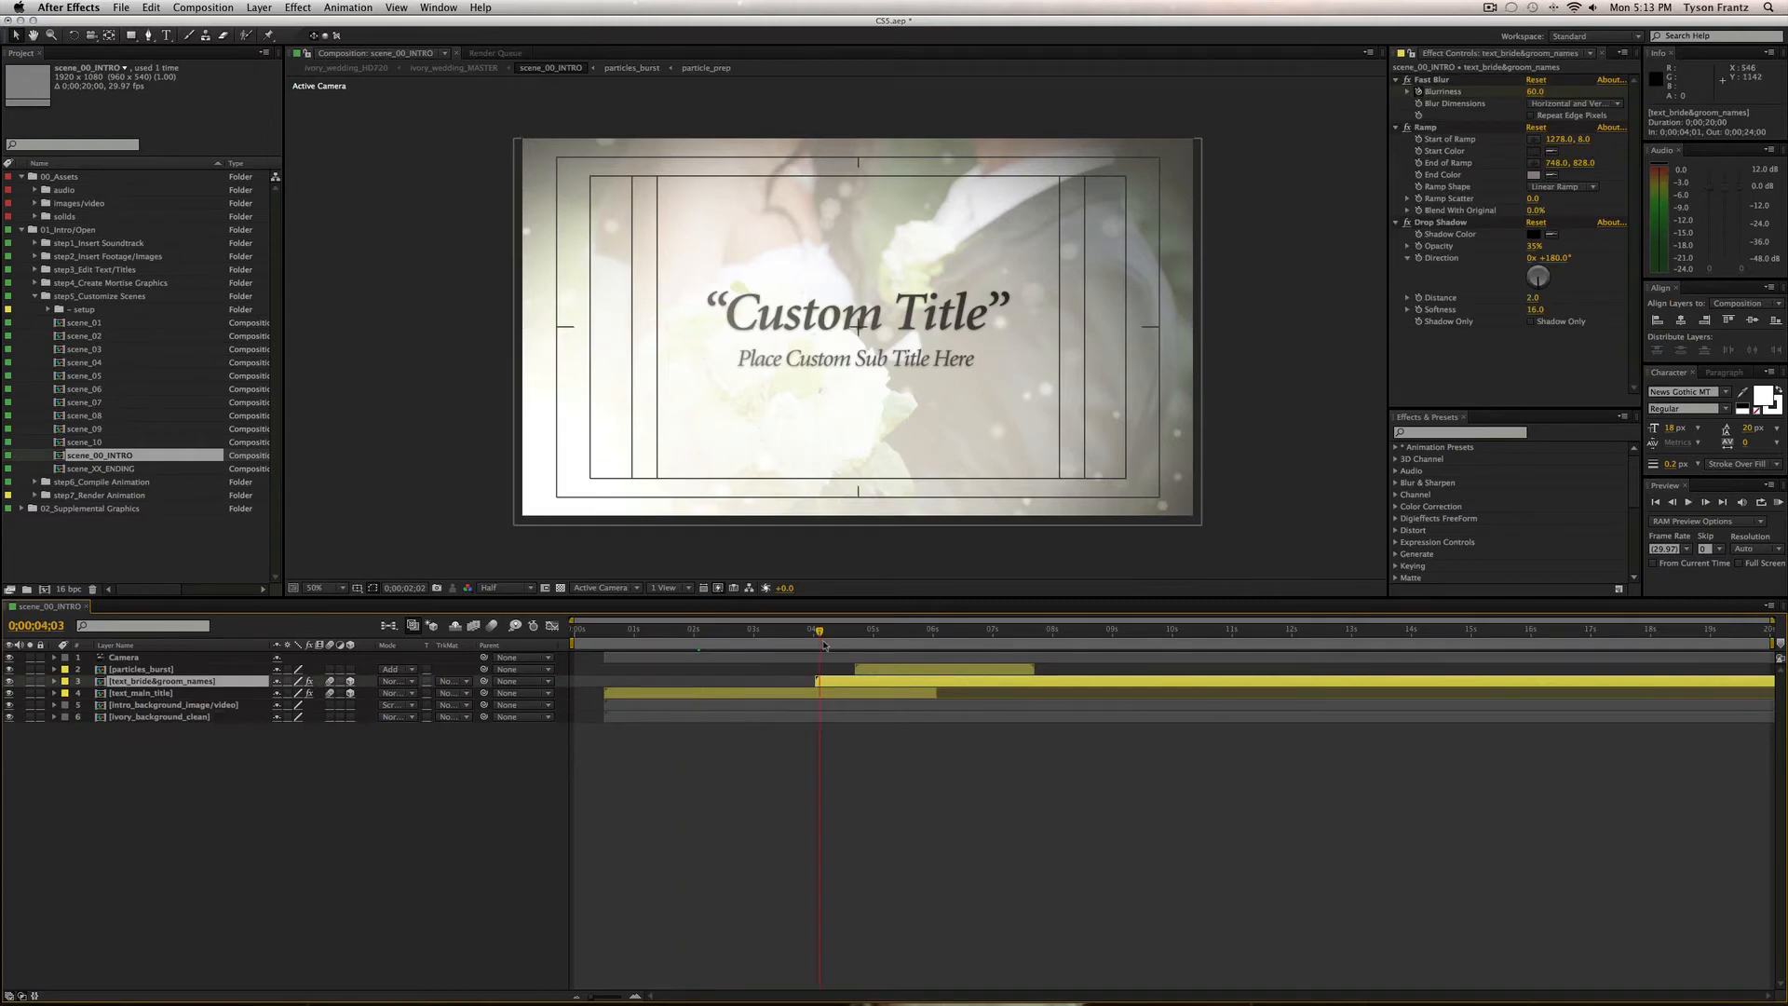
{"action": "left_click_drag", "start_coordinate": [838, 643], "coordinate": [1068, 637]}
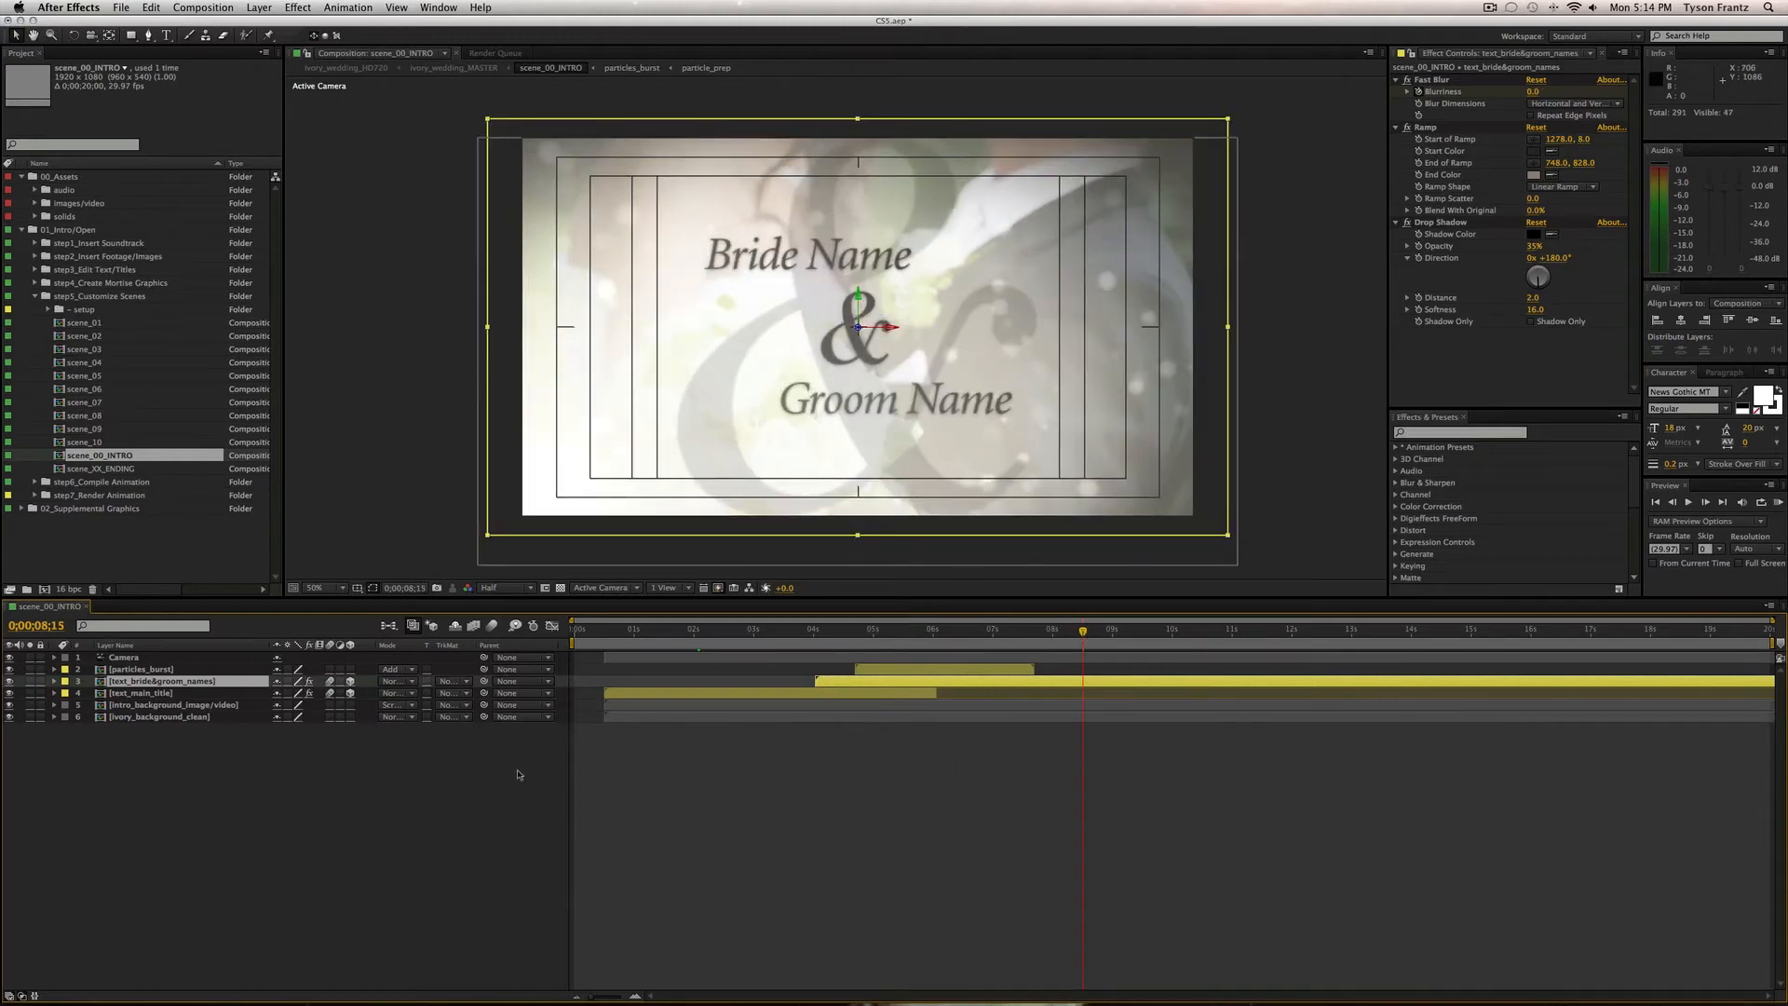
{"action": "left_click", "coordinate": [315, 858]}
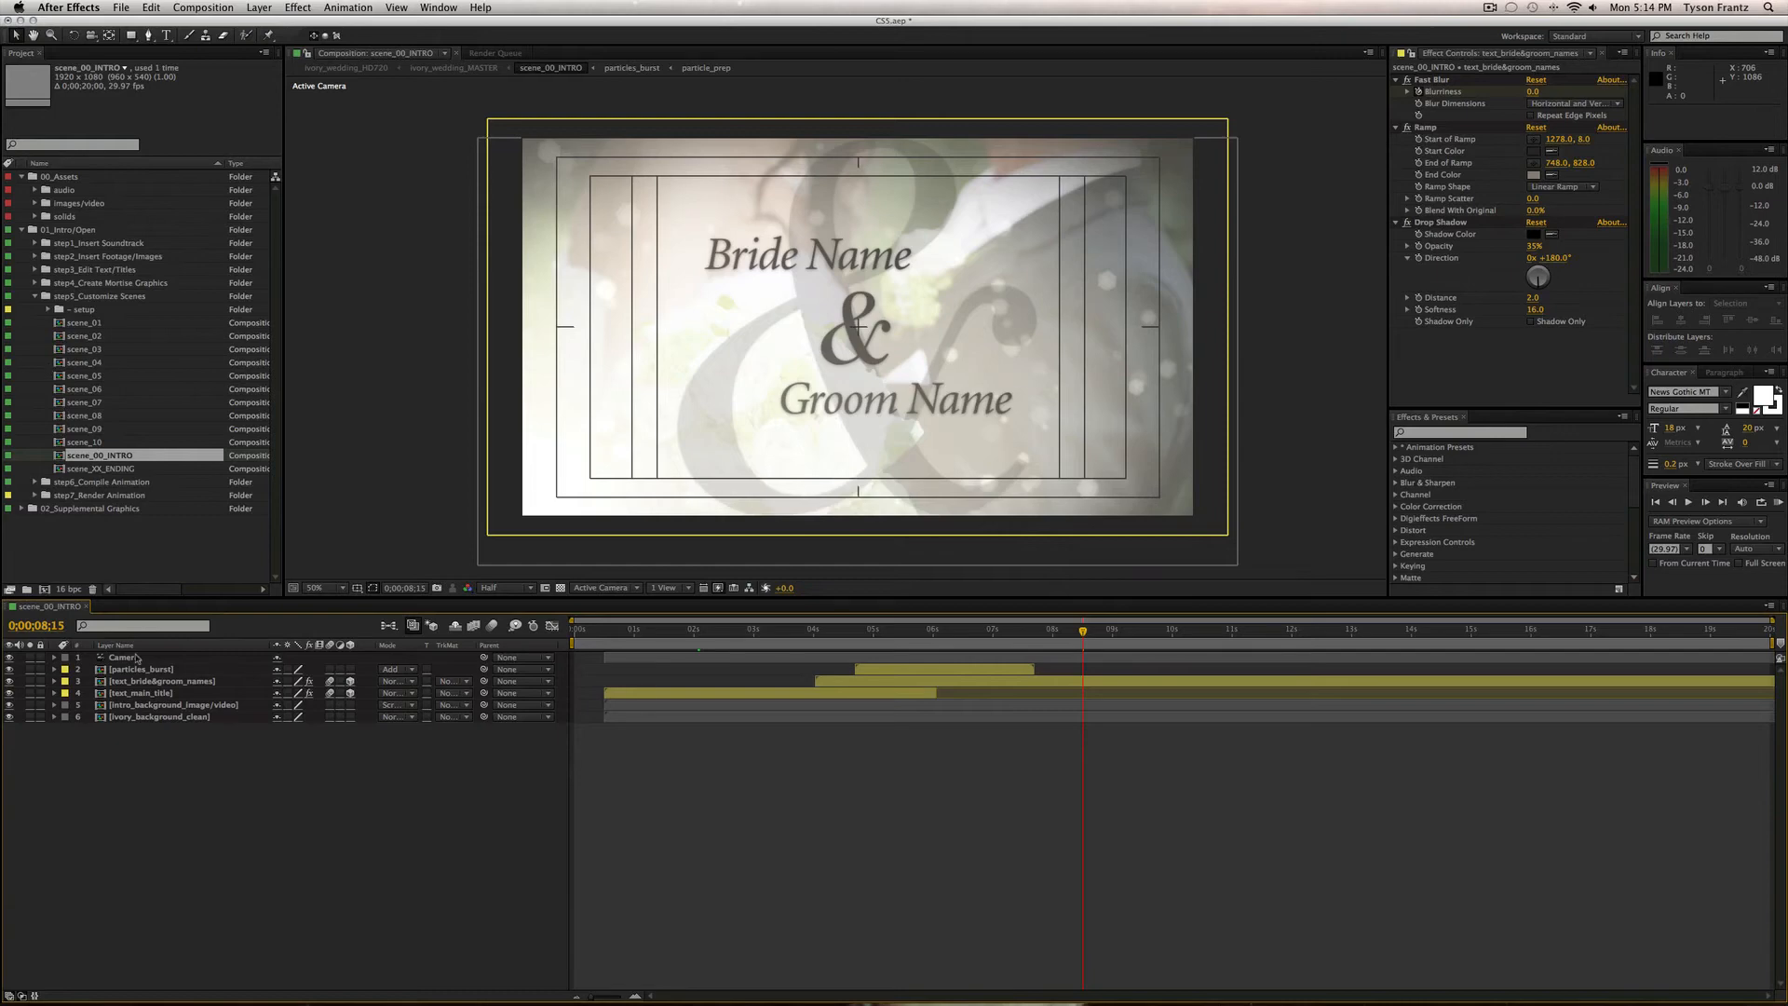
{"action": "left_click", "coordinate": [84, 309]}
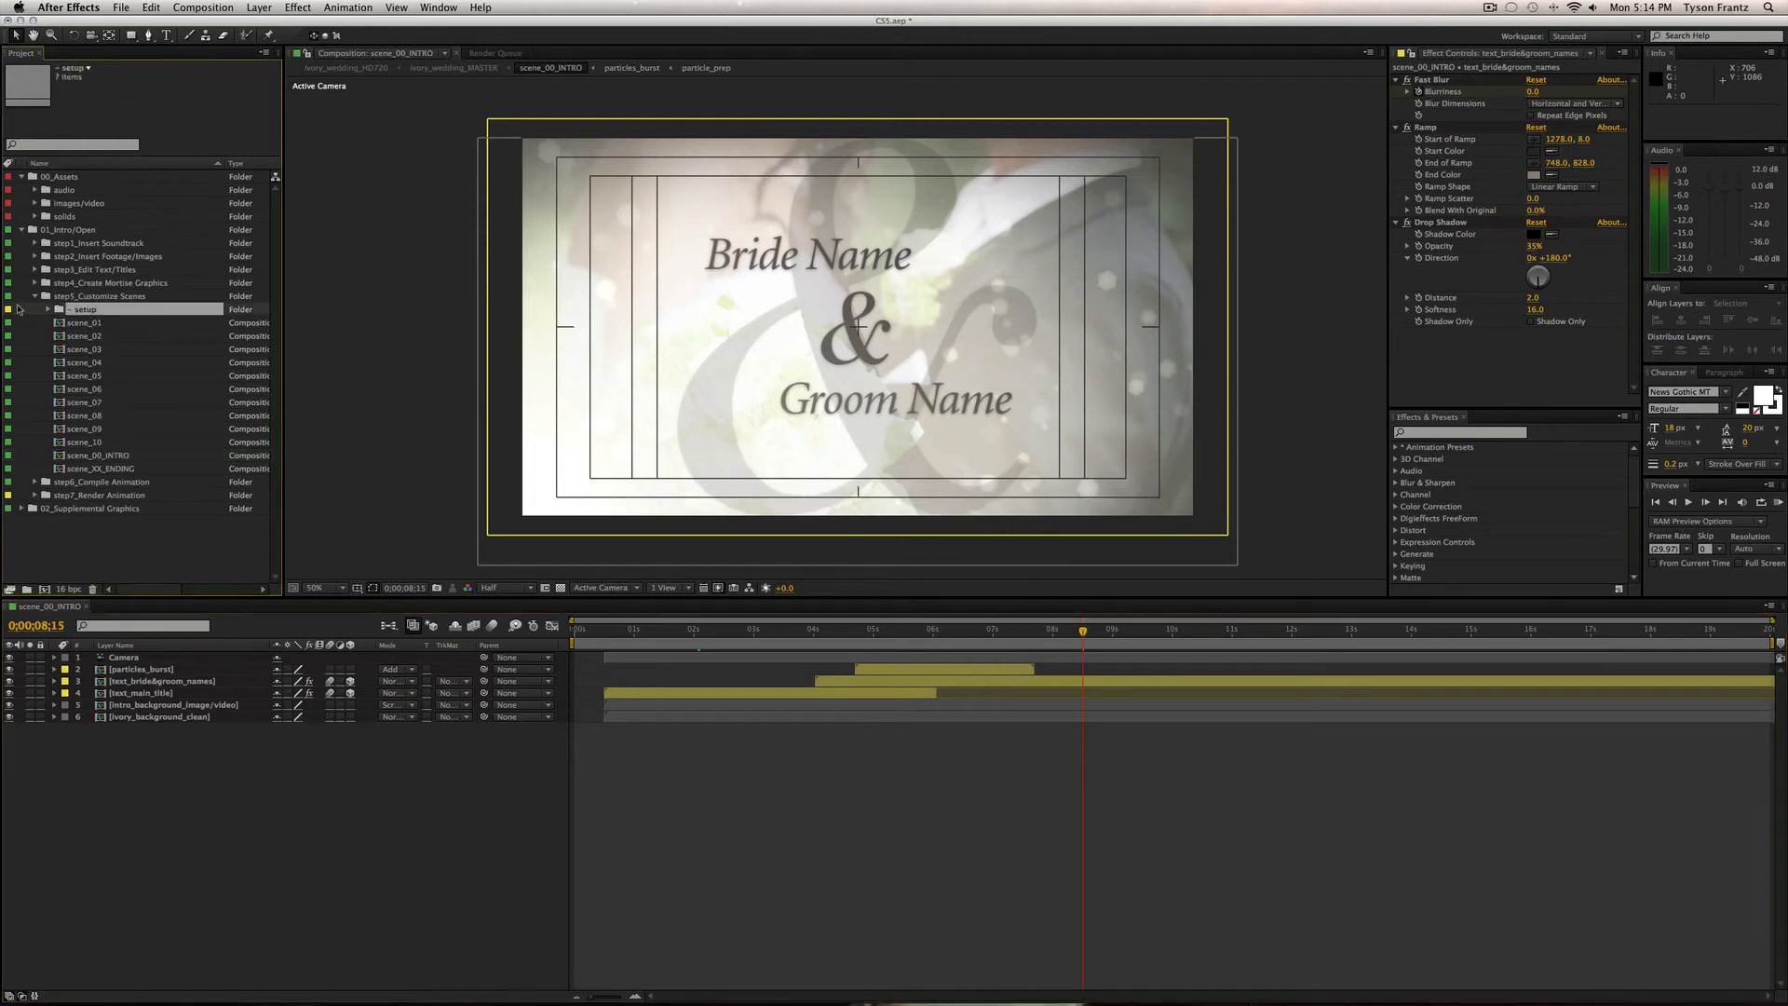
Expand setup > 01_intro titles and toggle the intro background layer's visibility to compare.
{"action": "left_click", "coordinate": [50, 310]}
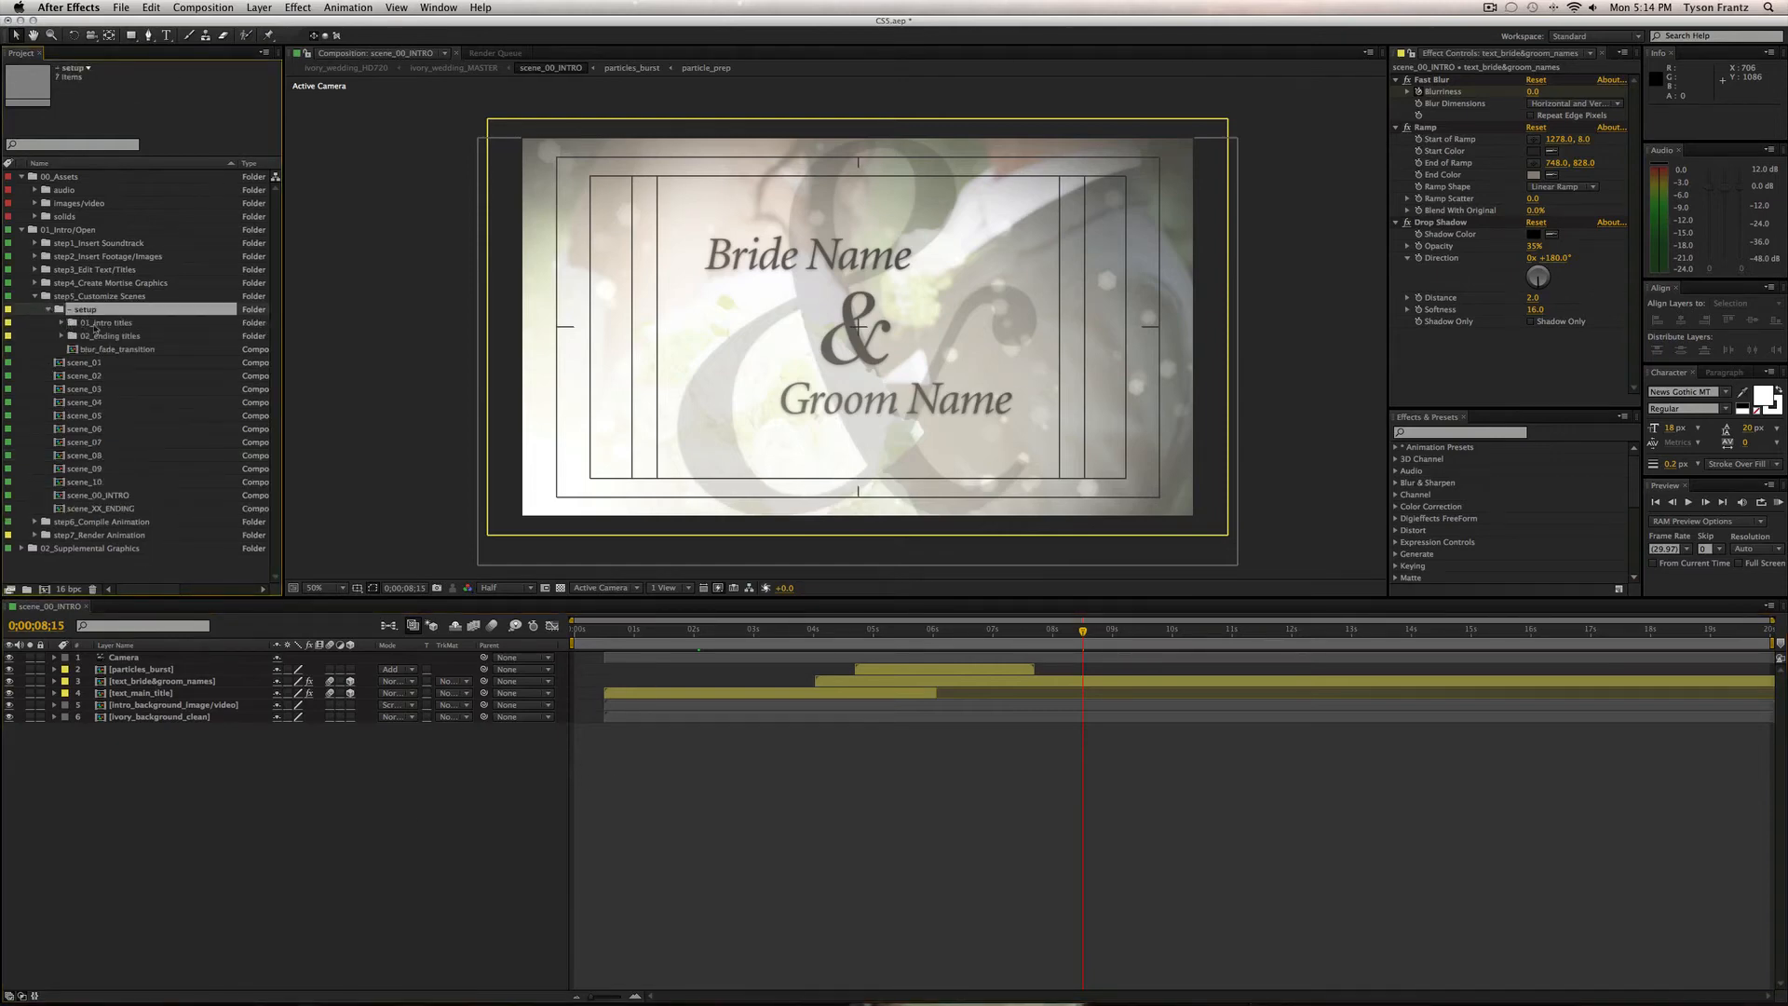
{"action": "left_click", "coordinate": [95, 325]}
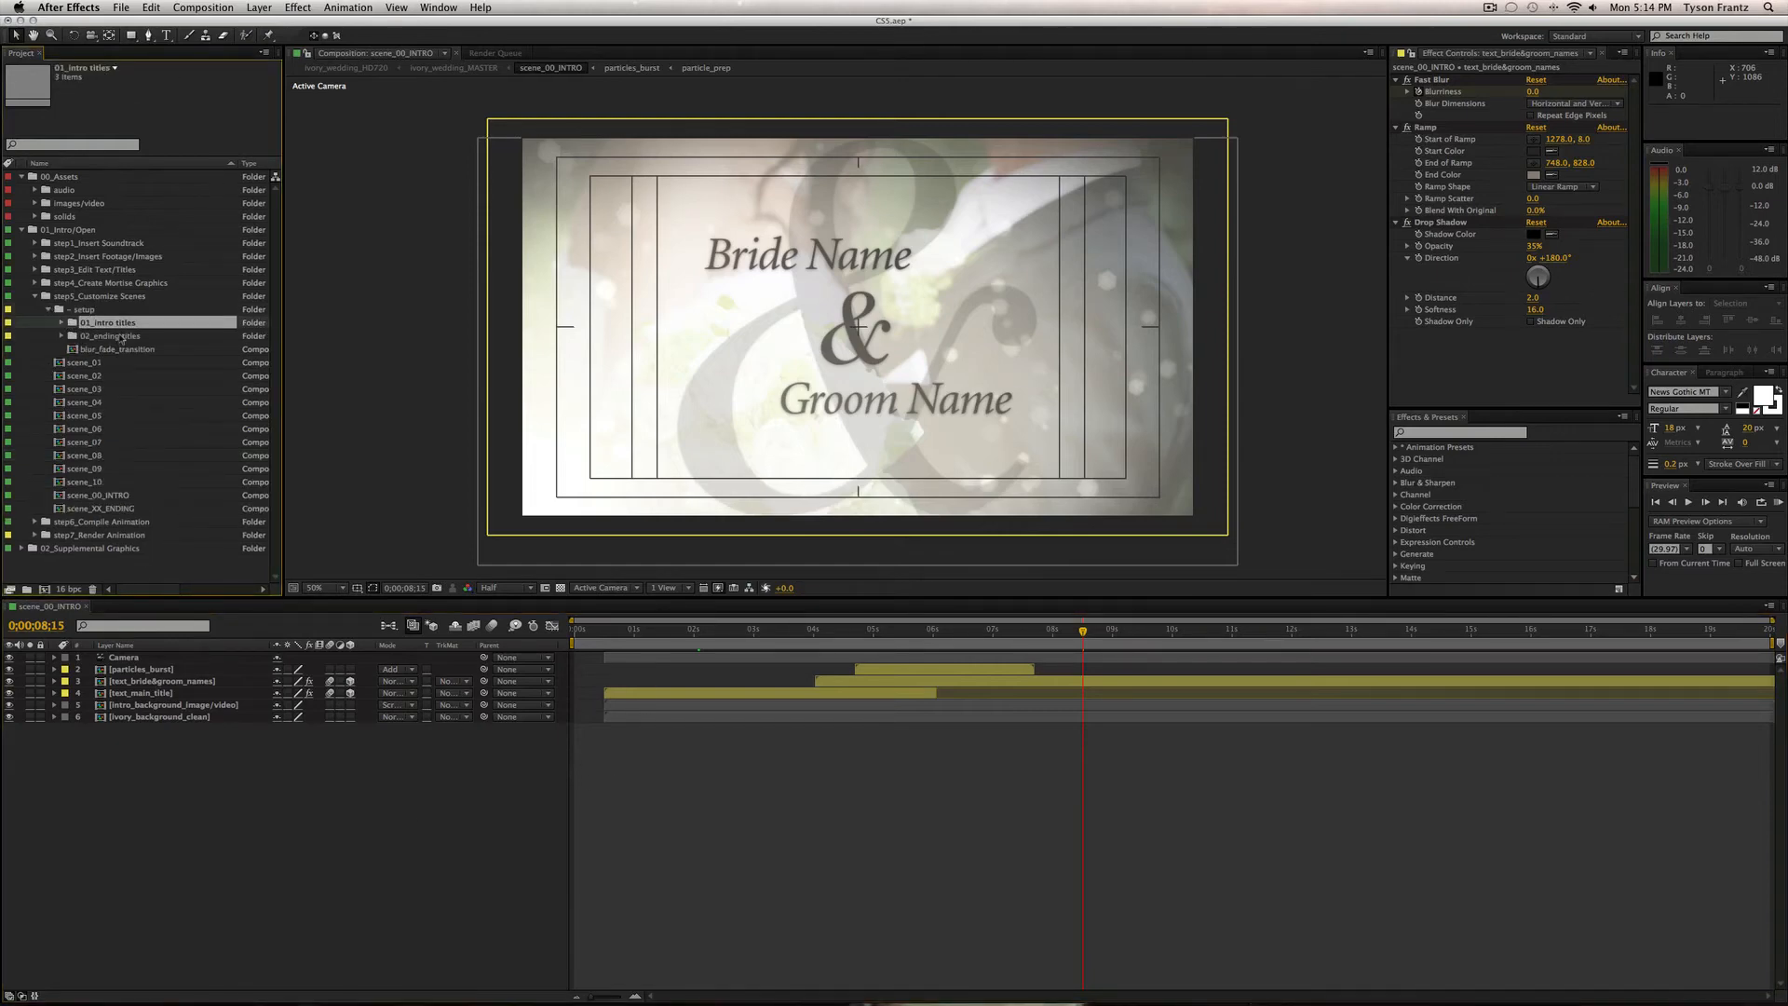
{"action": "left_click", "coordinate": [69, 323]}
{"action": "left_click", "coordinate": [118, 337]}
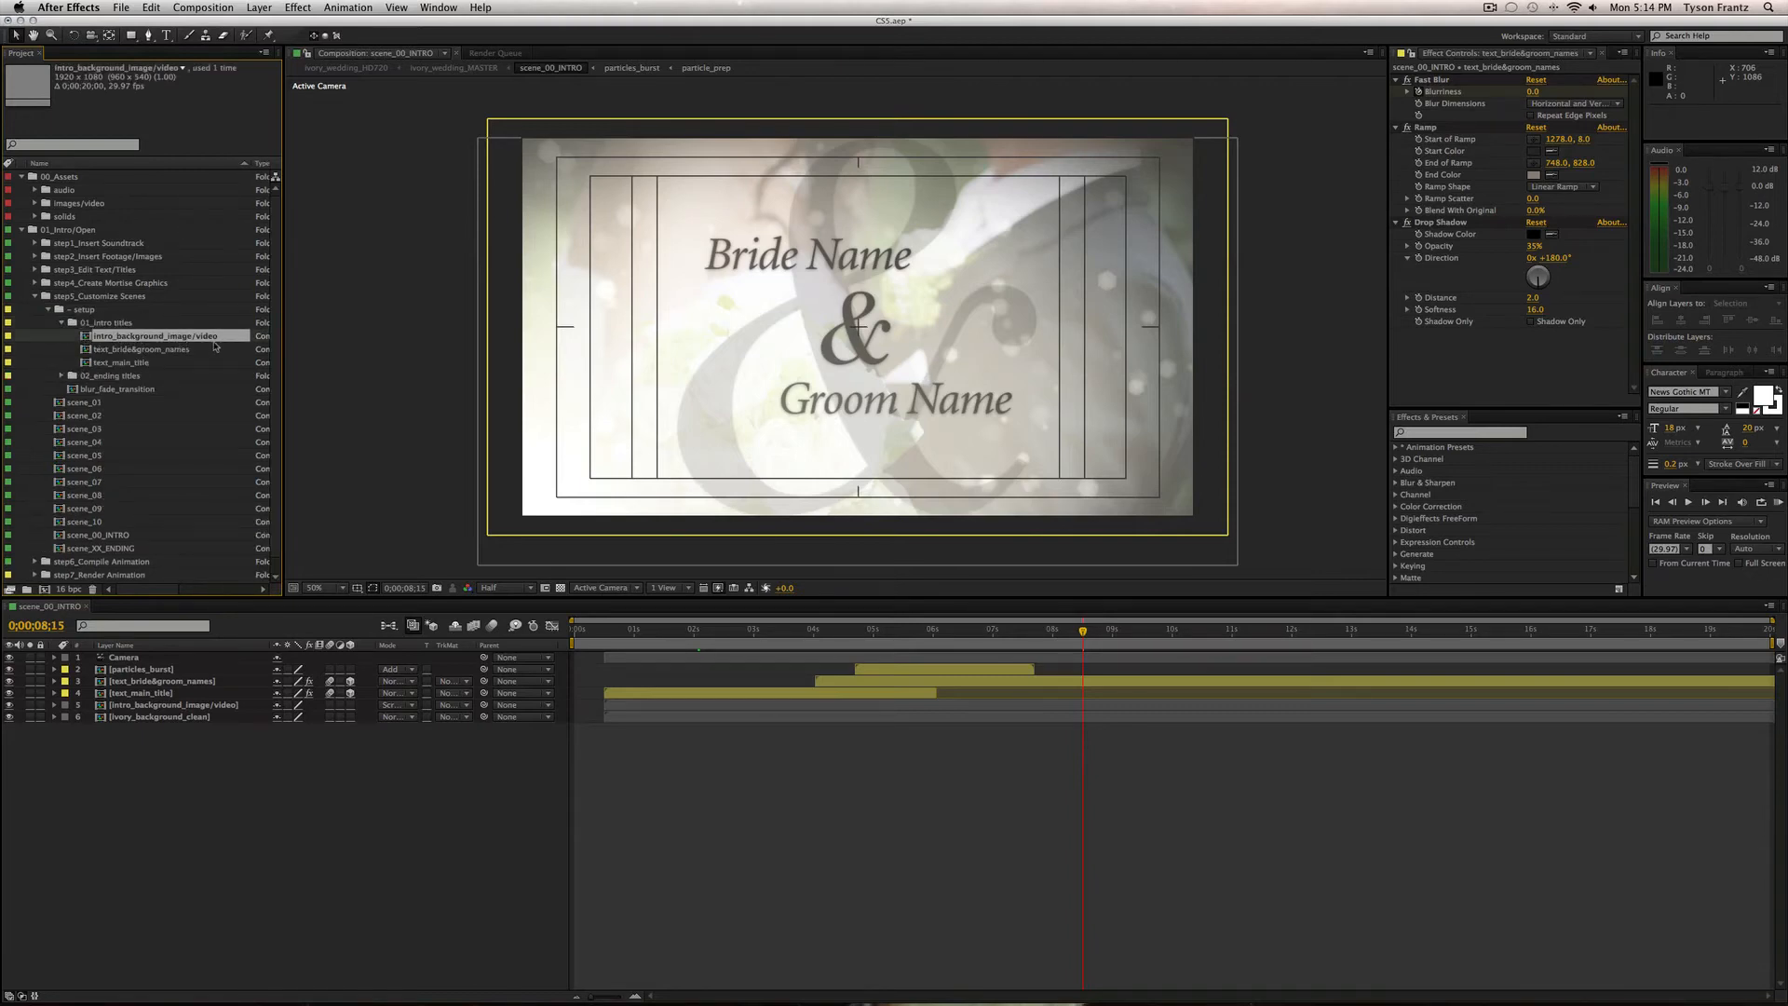
{"action": "left_click", "coordinate": [203, 707]}
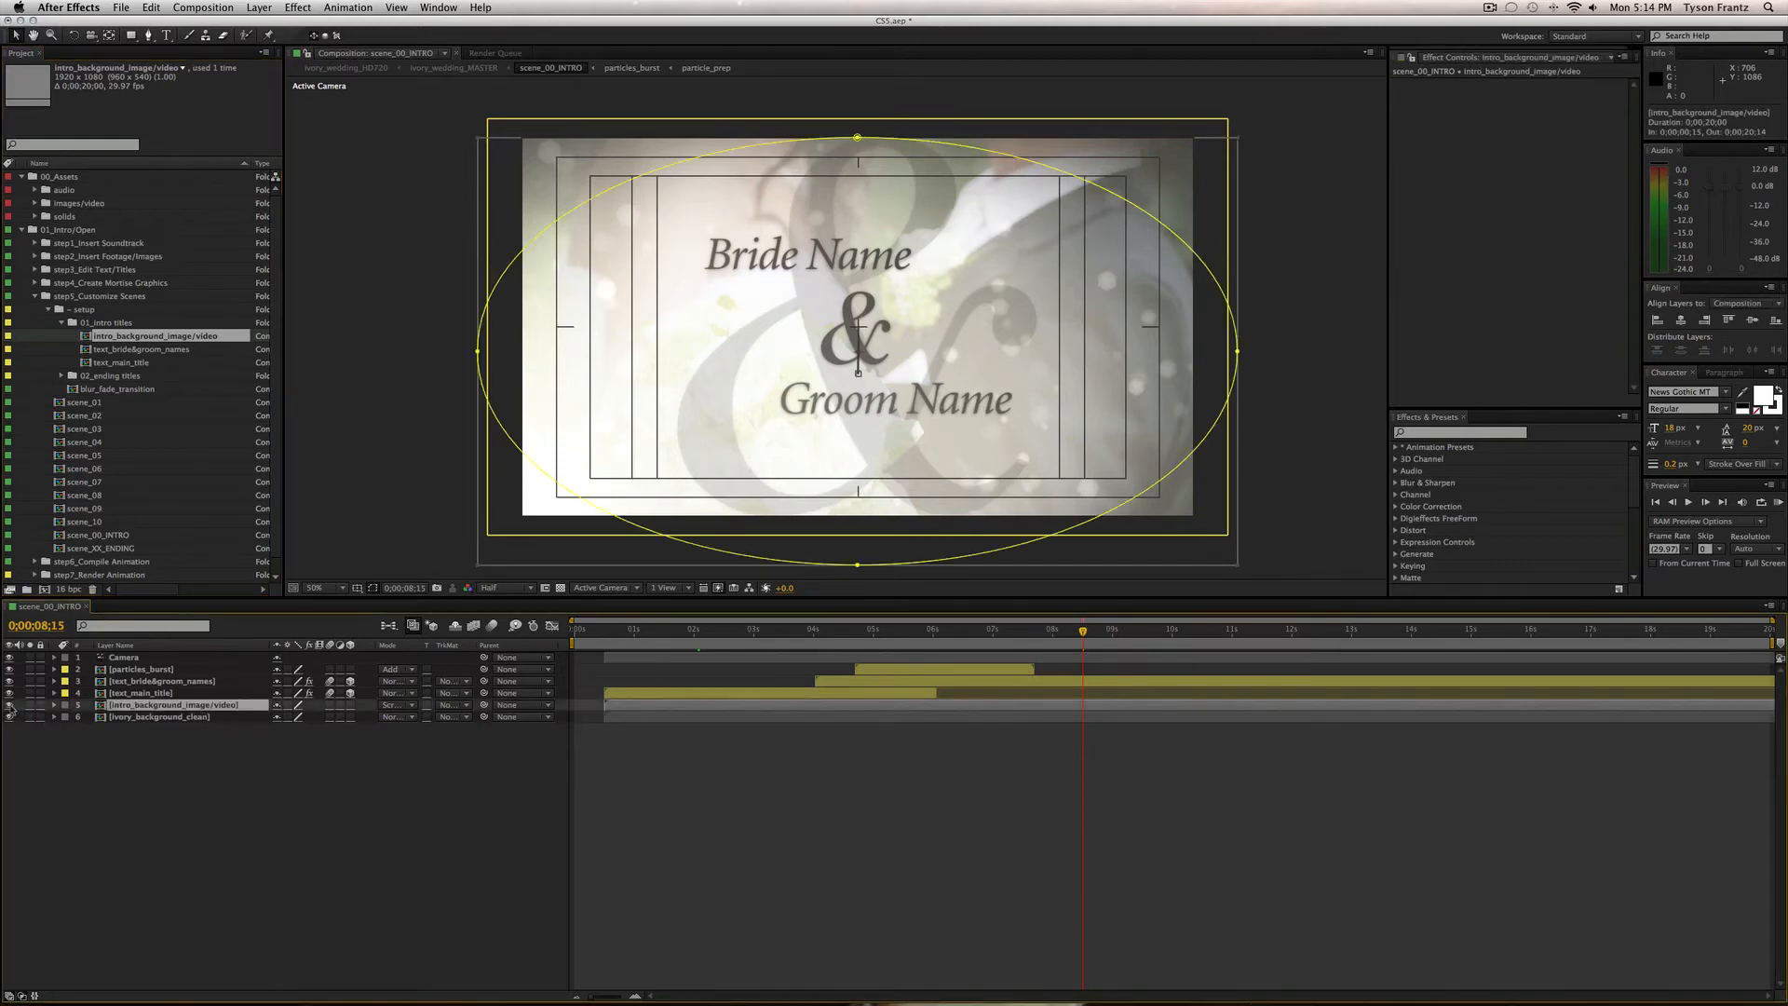
{"action": "left_click", "coordinate": [10, 705]}
{"action": "left_click", "coordinate": [11, 706]}
{"action": "left_click", "coordinate": [10, 706]}
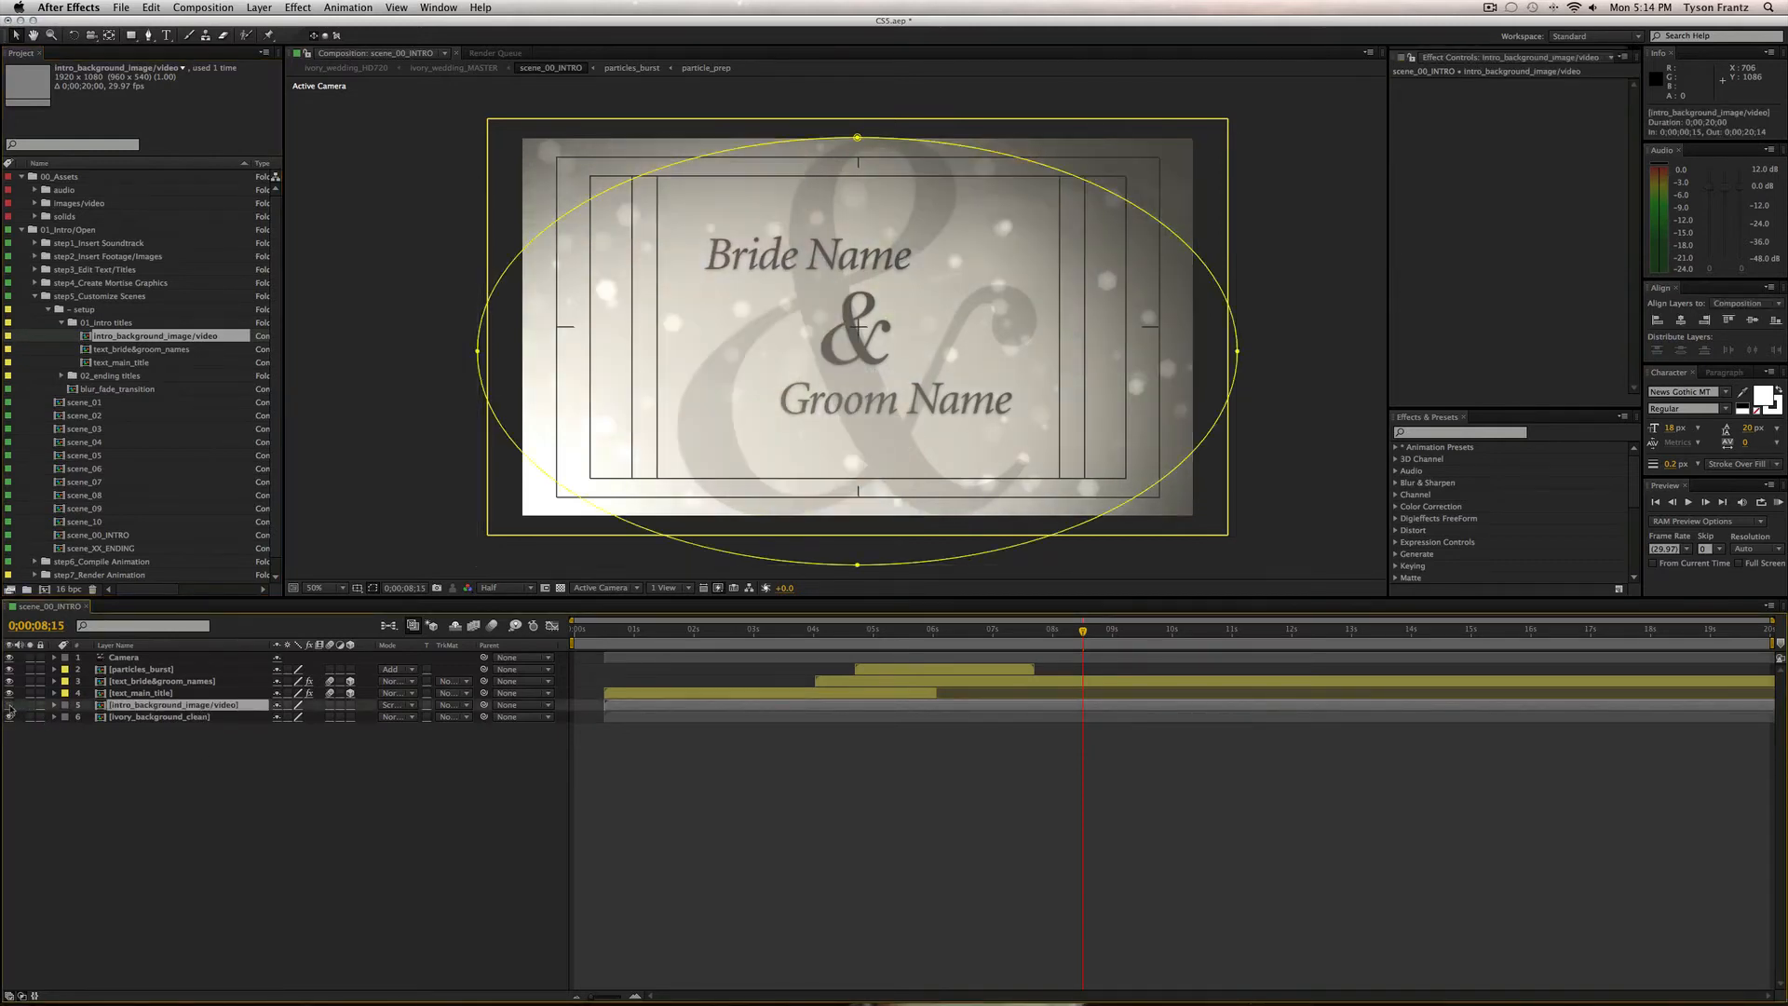
{"action": "left_click", "coordinate": [10, 705]}
{"action": "left_click", "coordinate": [10, 705]}
Check the wedding photo inside intro_background_image/video, then close it.
{"action": "double_click", "coordinate": [173, 337]}
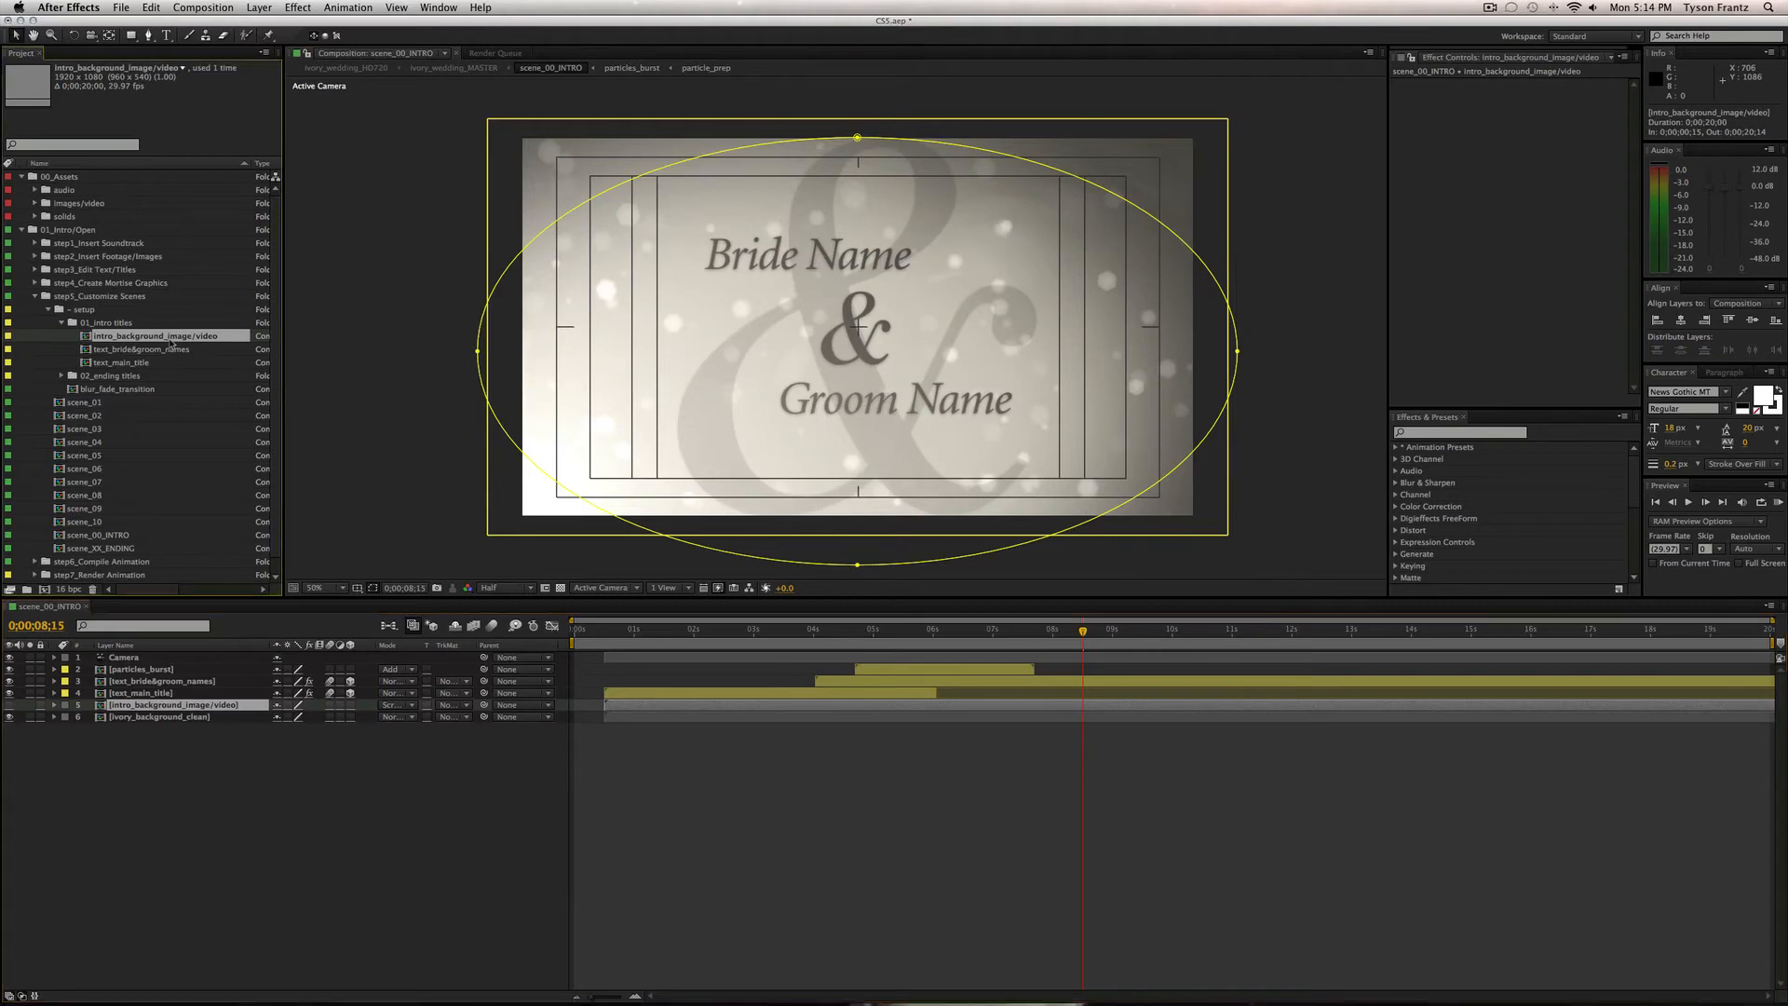
{"action": "left_click_drag", "start_coordinate": [821, 631], "coordinate": [759, 633]}
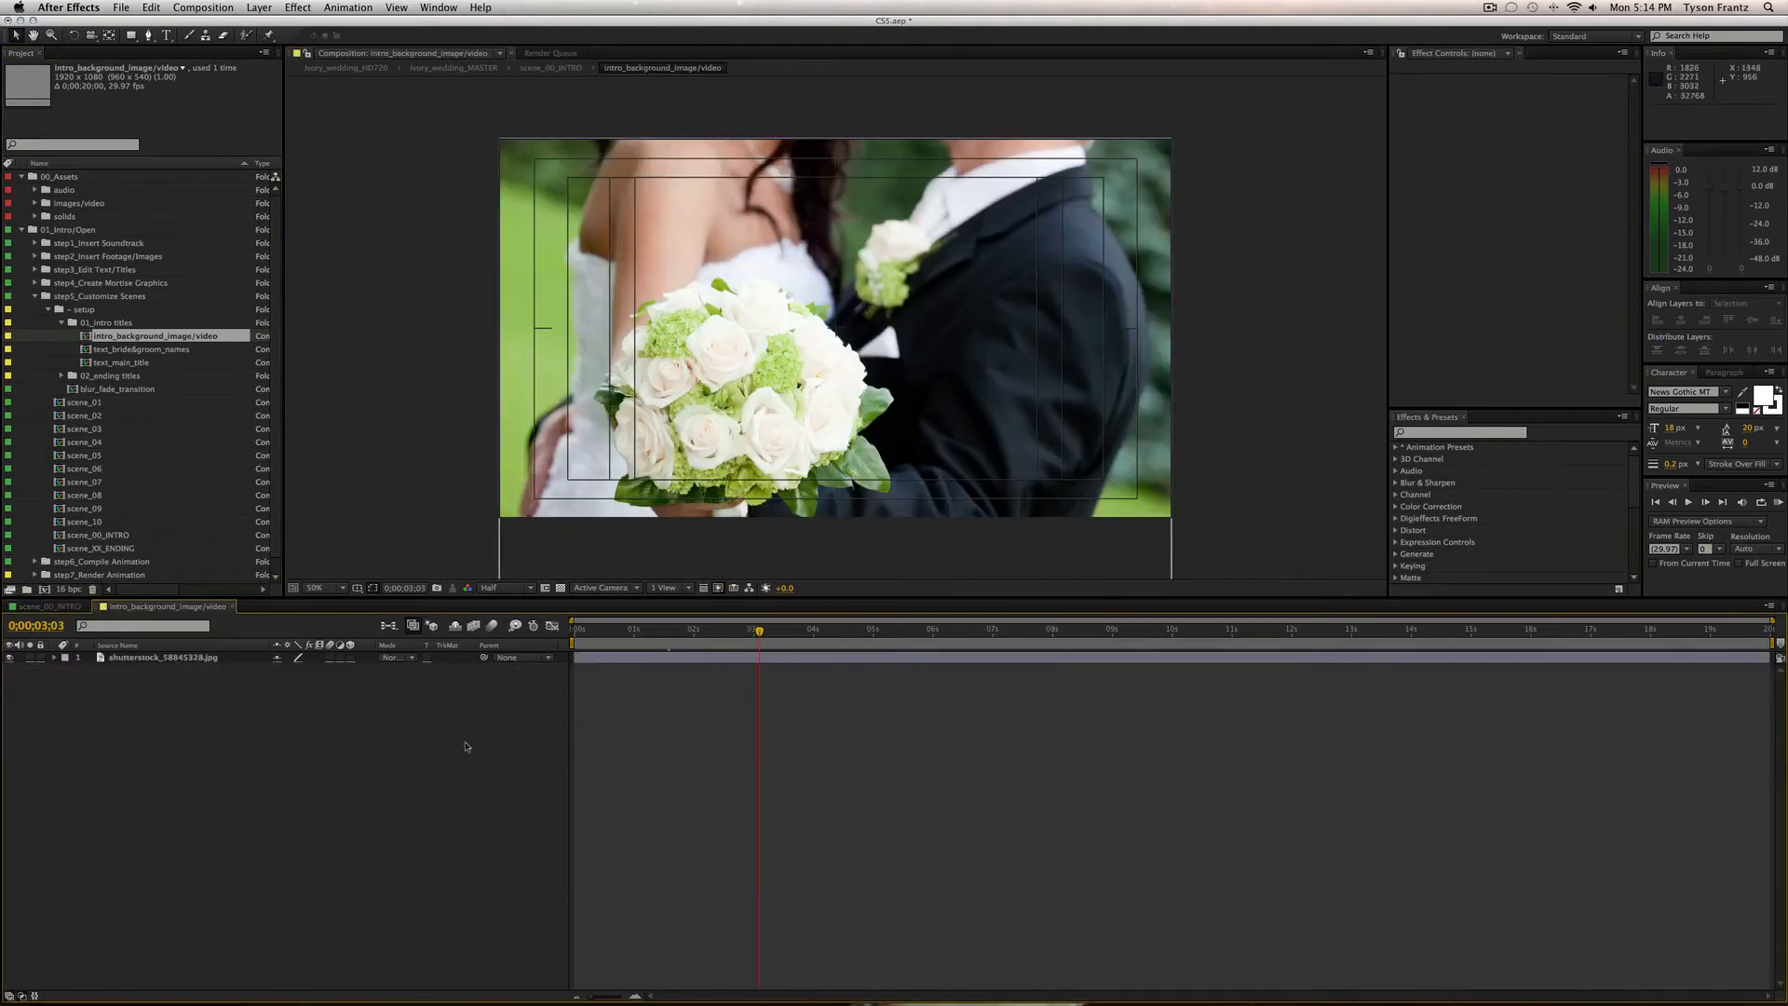
{"action": "left_click", "coordinate": [9, 658]}
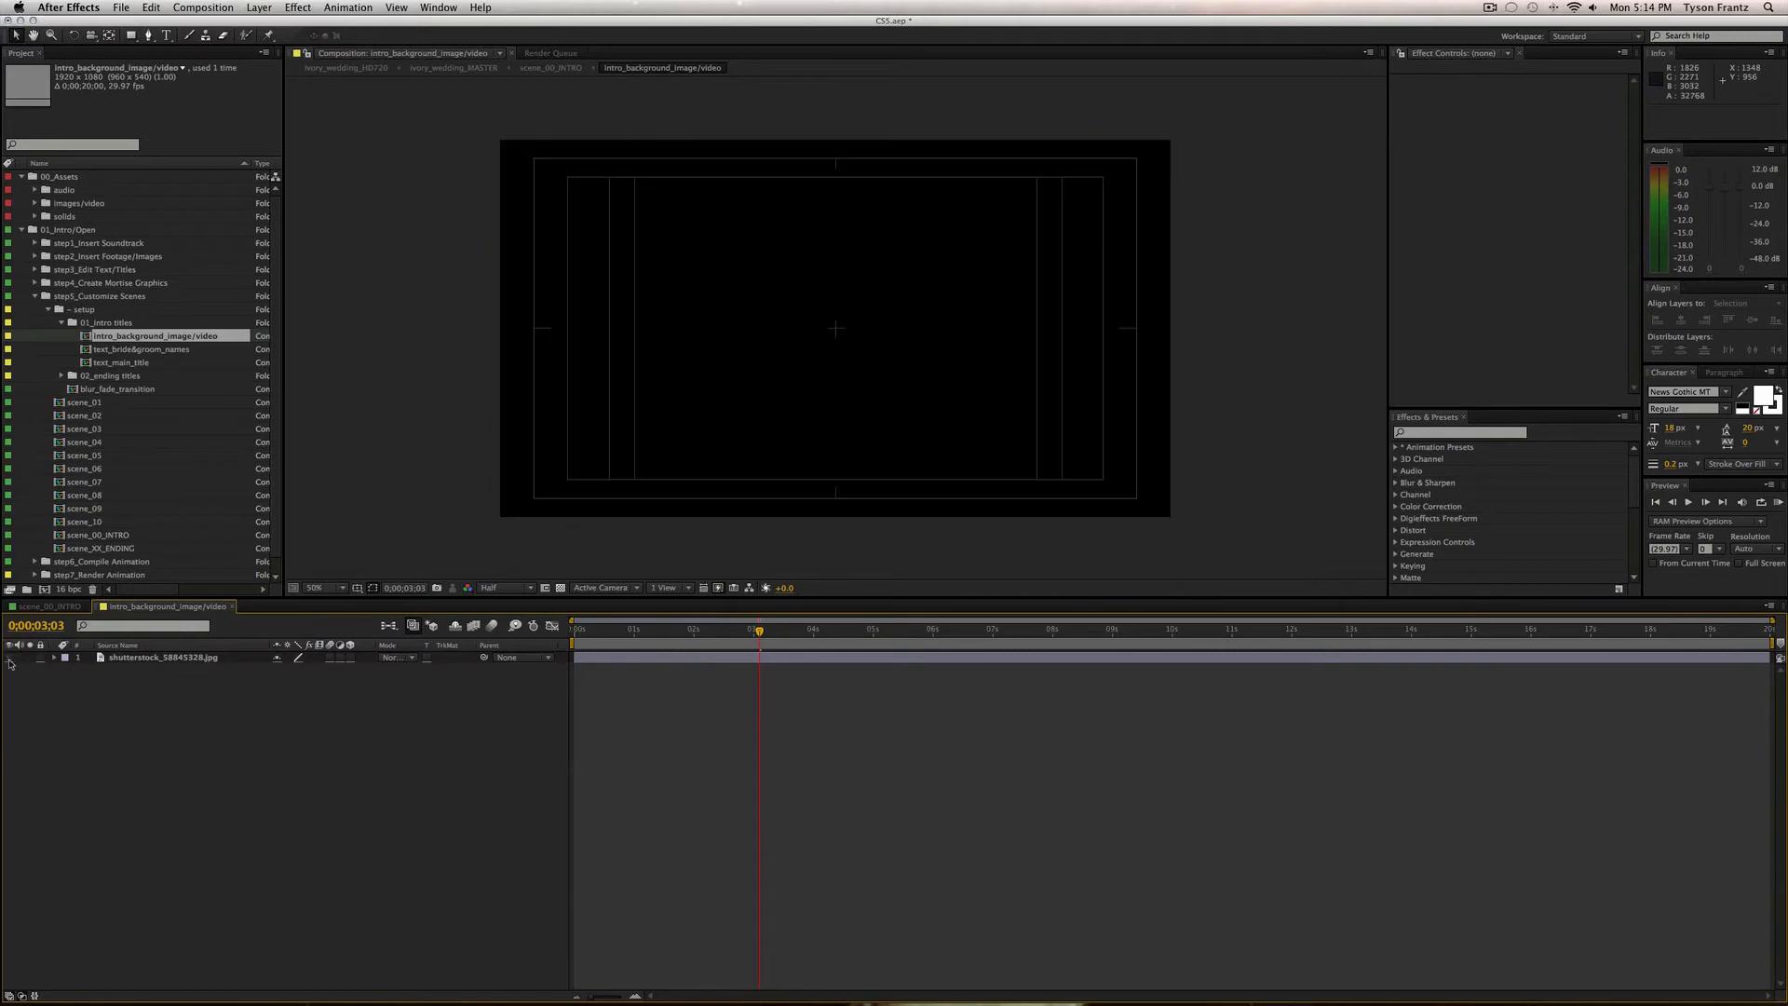
{"action": "left_click", "coordinate": [9, 658]}
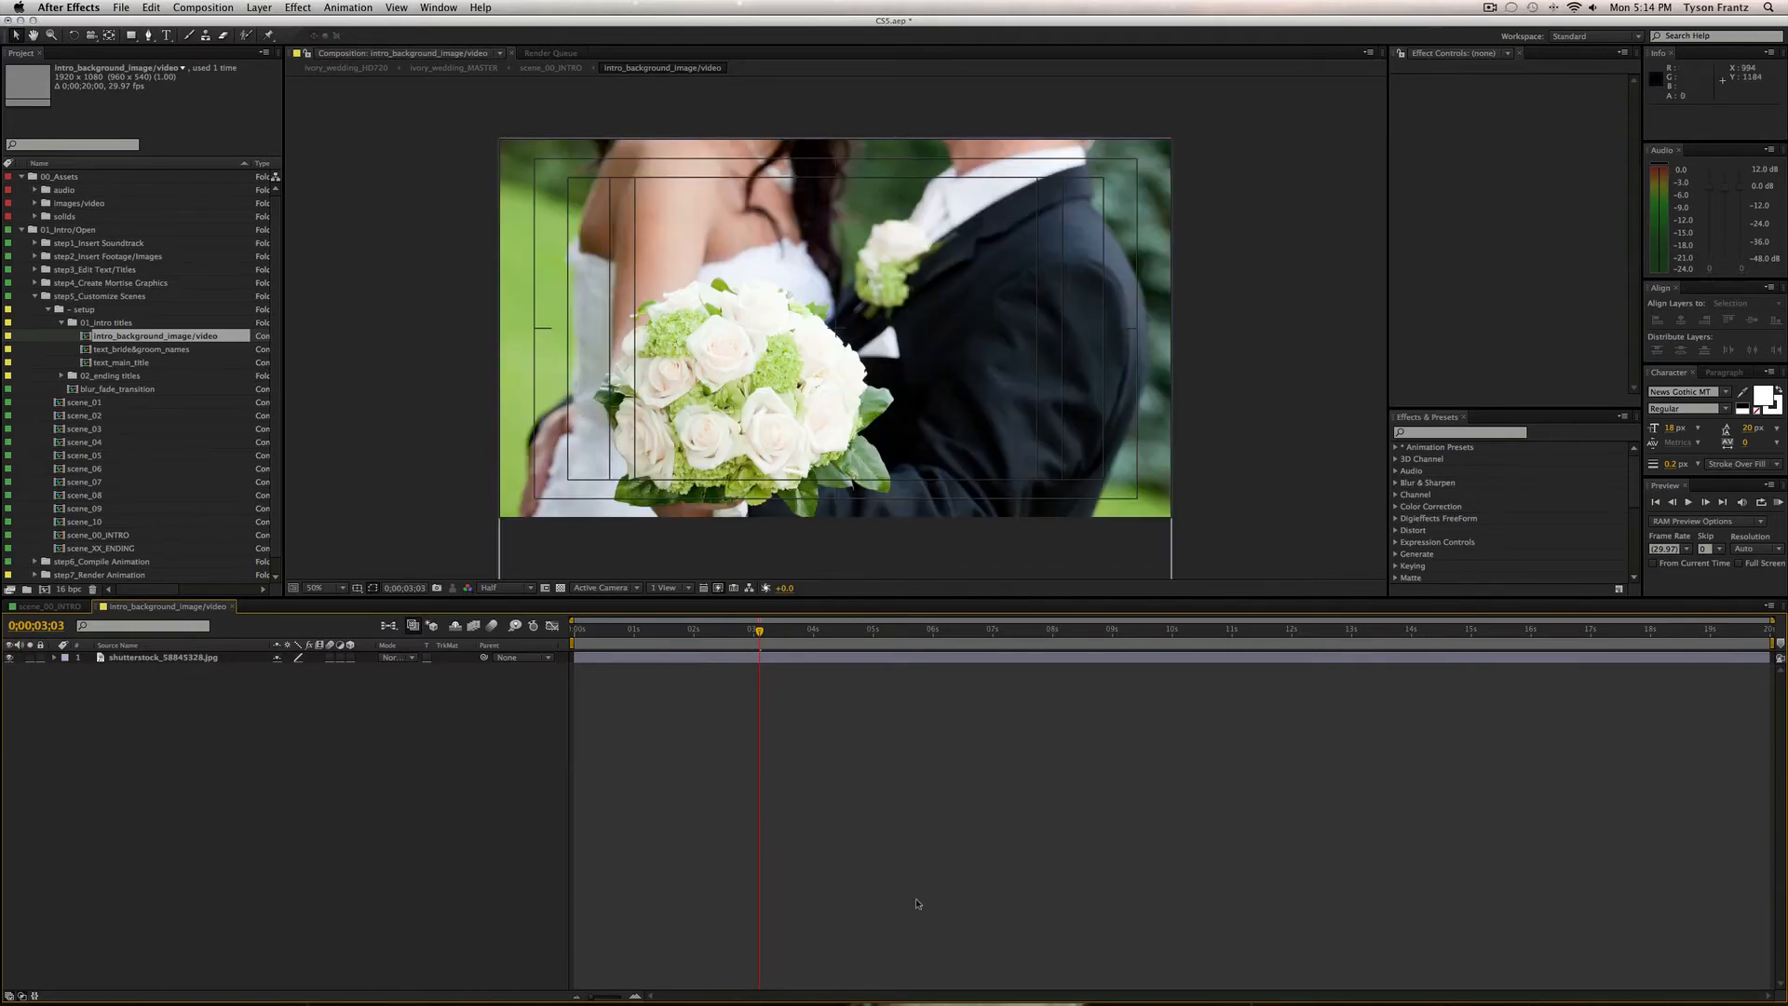
{"action": "key", "text": "super+w"}
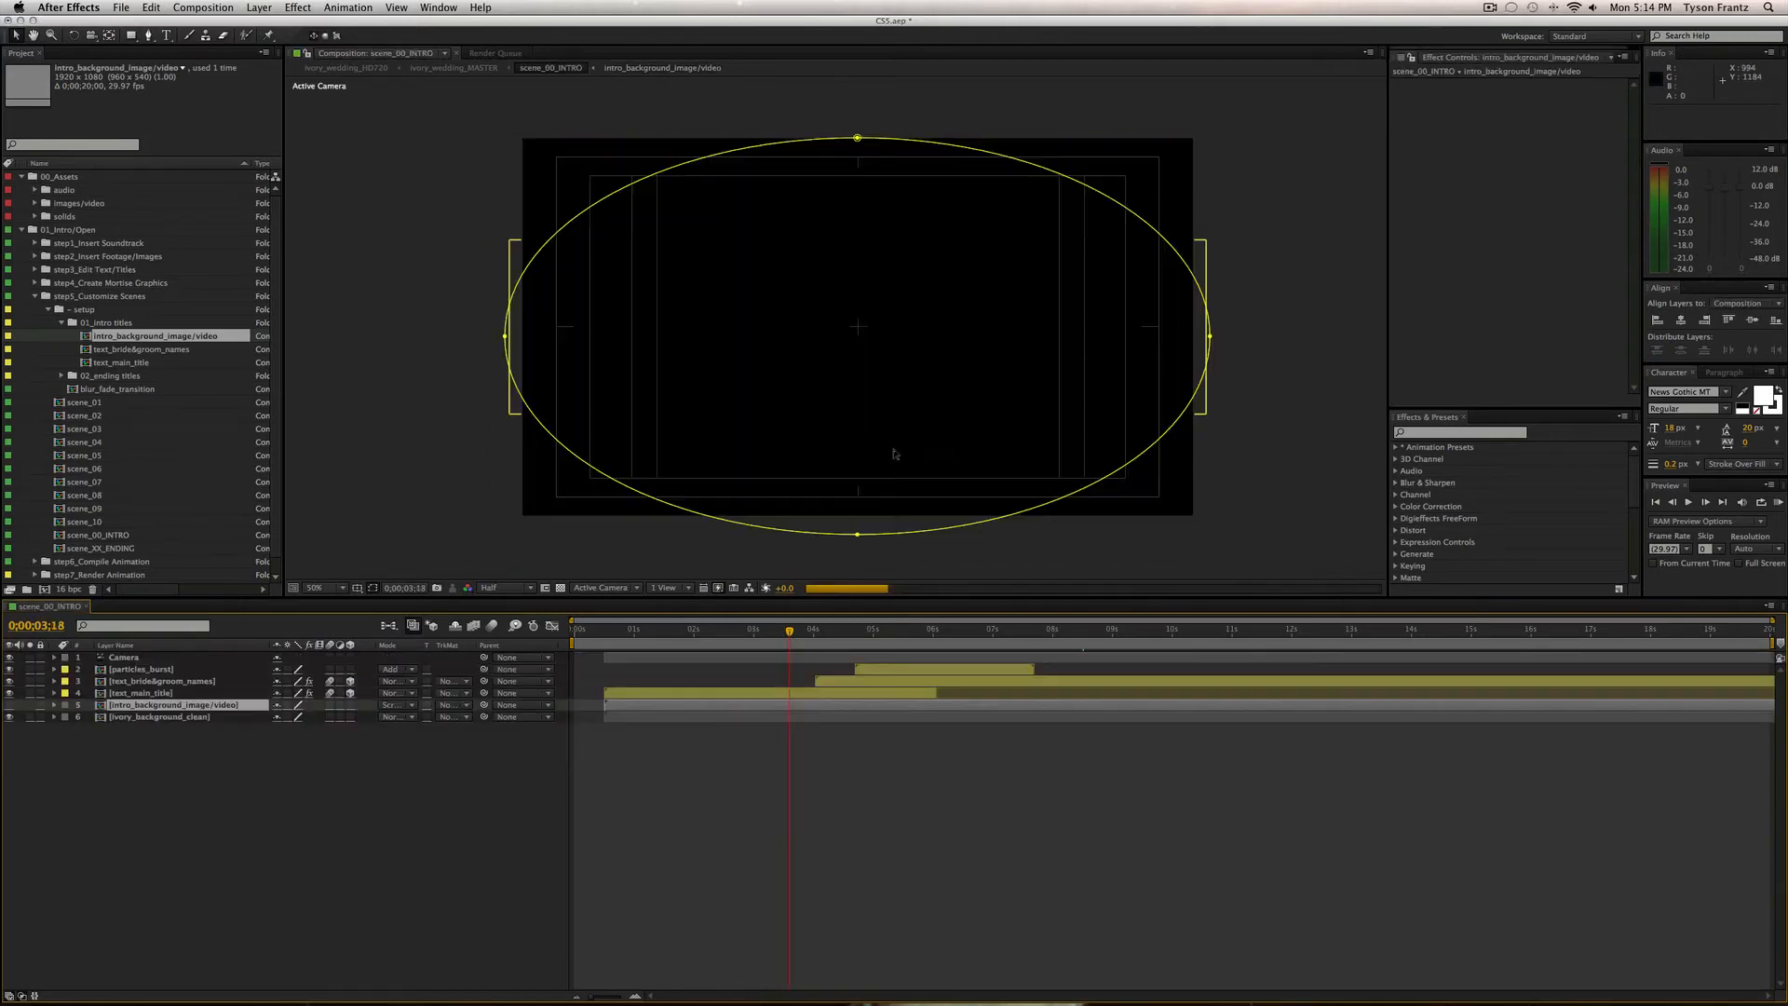
Turn layers 5 and 6 back on, then open text_main_title at 0;00;02;00 and select its subtitle.
{"action": "left_click_drag", "start_coordinate": [9, 717], "coordinate": [9, 705]}
{"action": "left_click", "coordinate": [195, 717]}
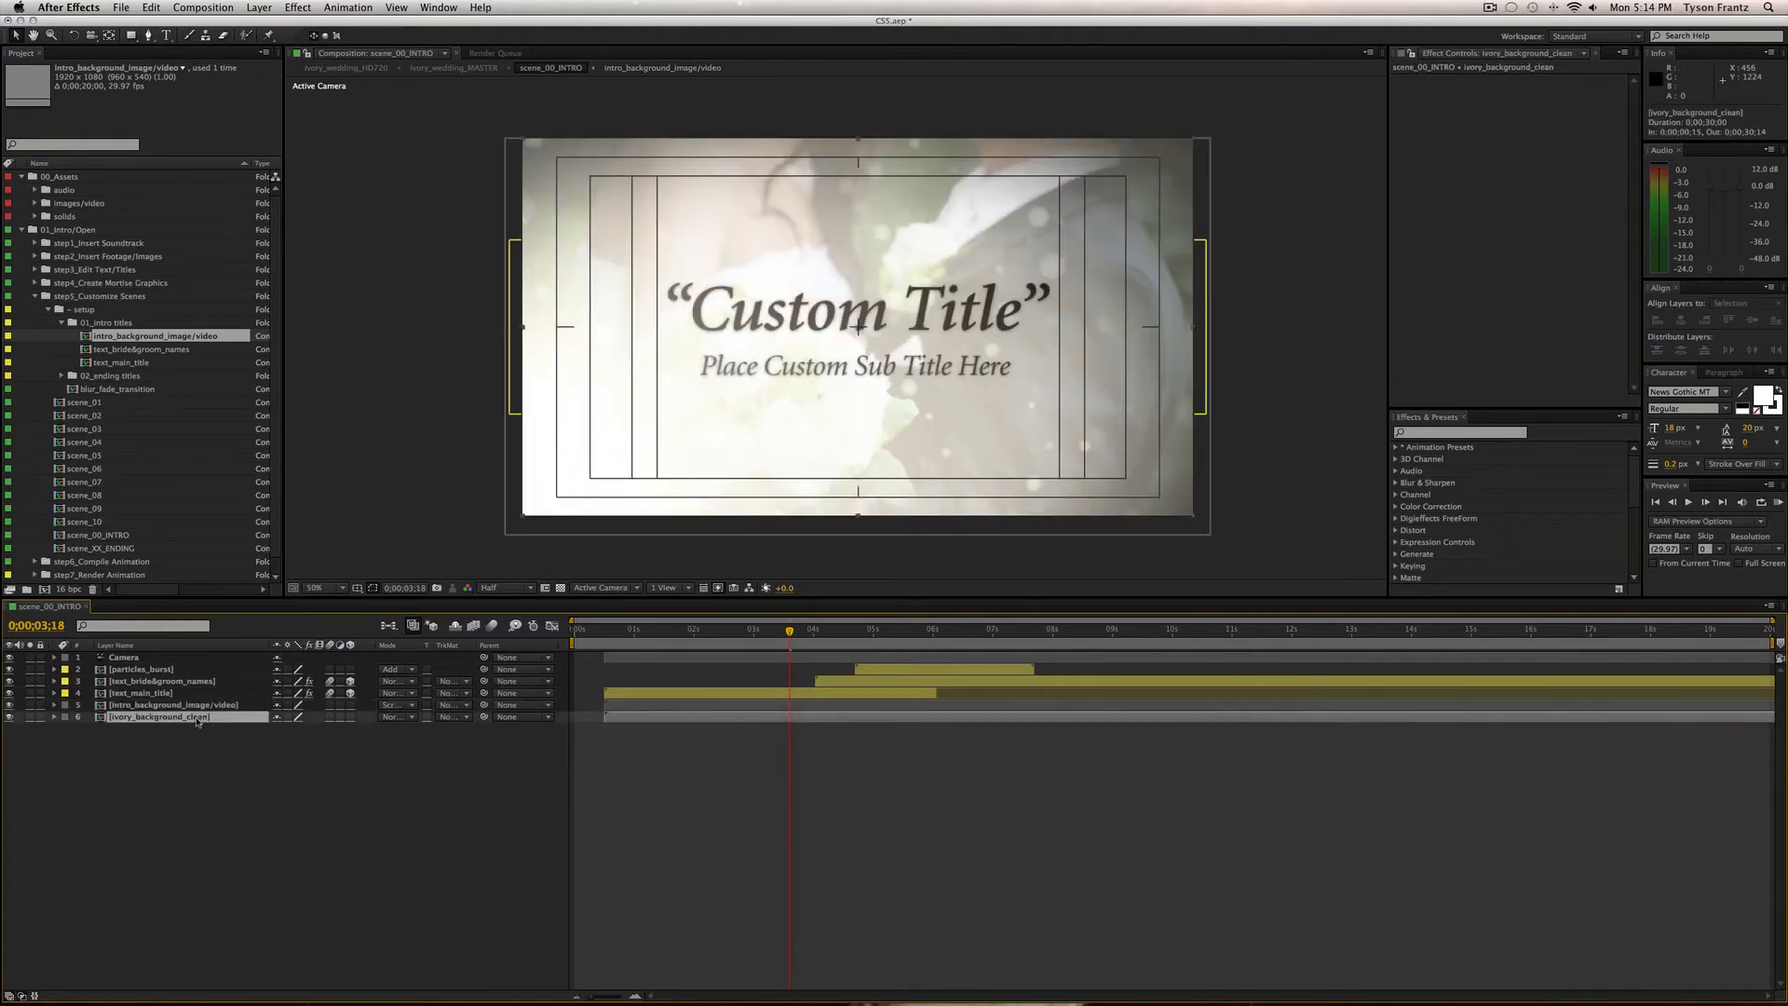
{"action": "left_click", "coordinate": [131, 694]}
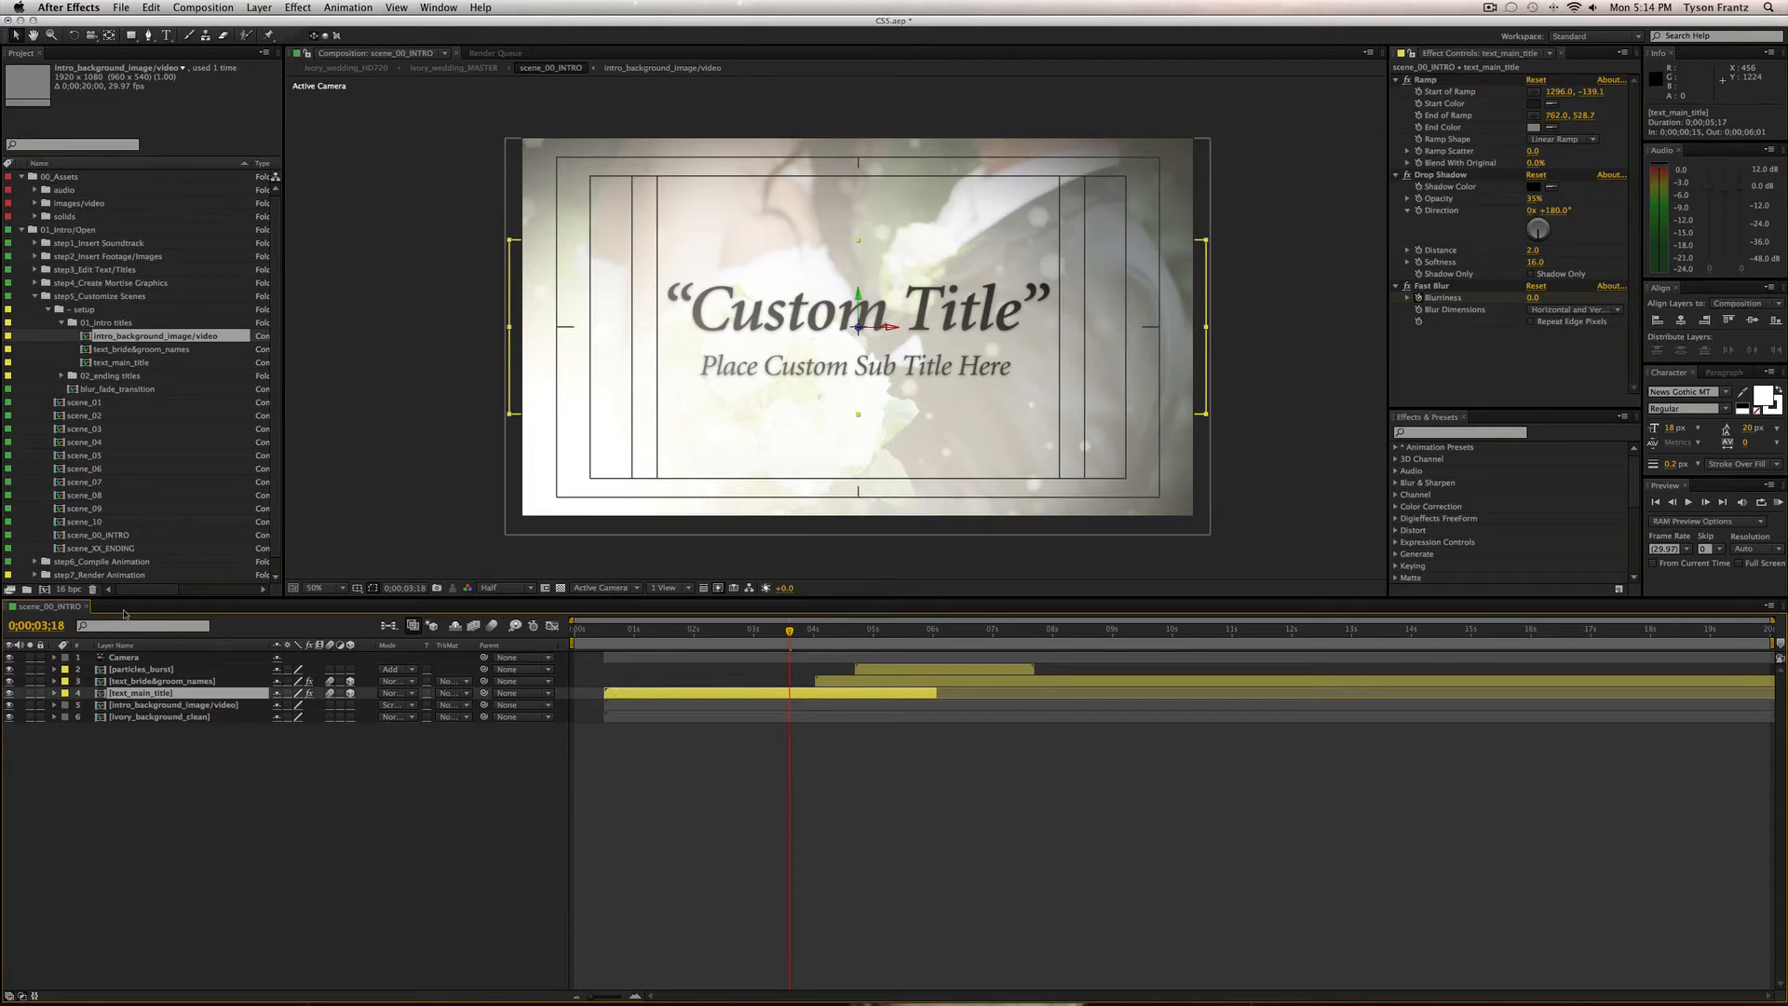
{"action": "double_click", "coordinate": [135, 359]}
{"action": "left_click_drag", "start_coordinate": [832, 643], "coordinate": [675, 644]}
{"action": "left_click", "coordinate": [678, 657]}
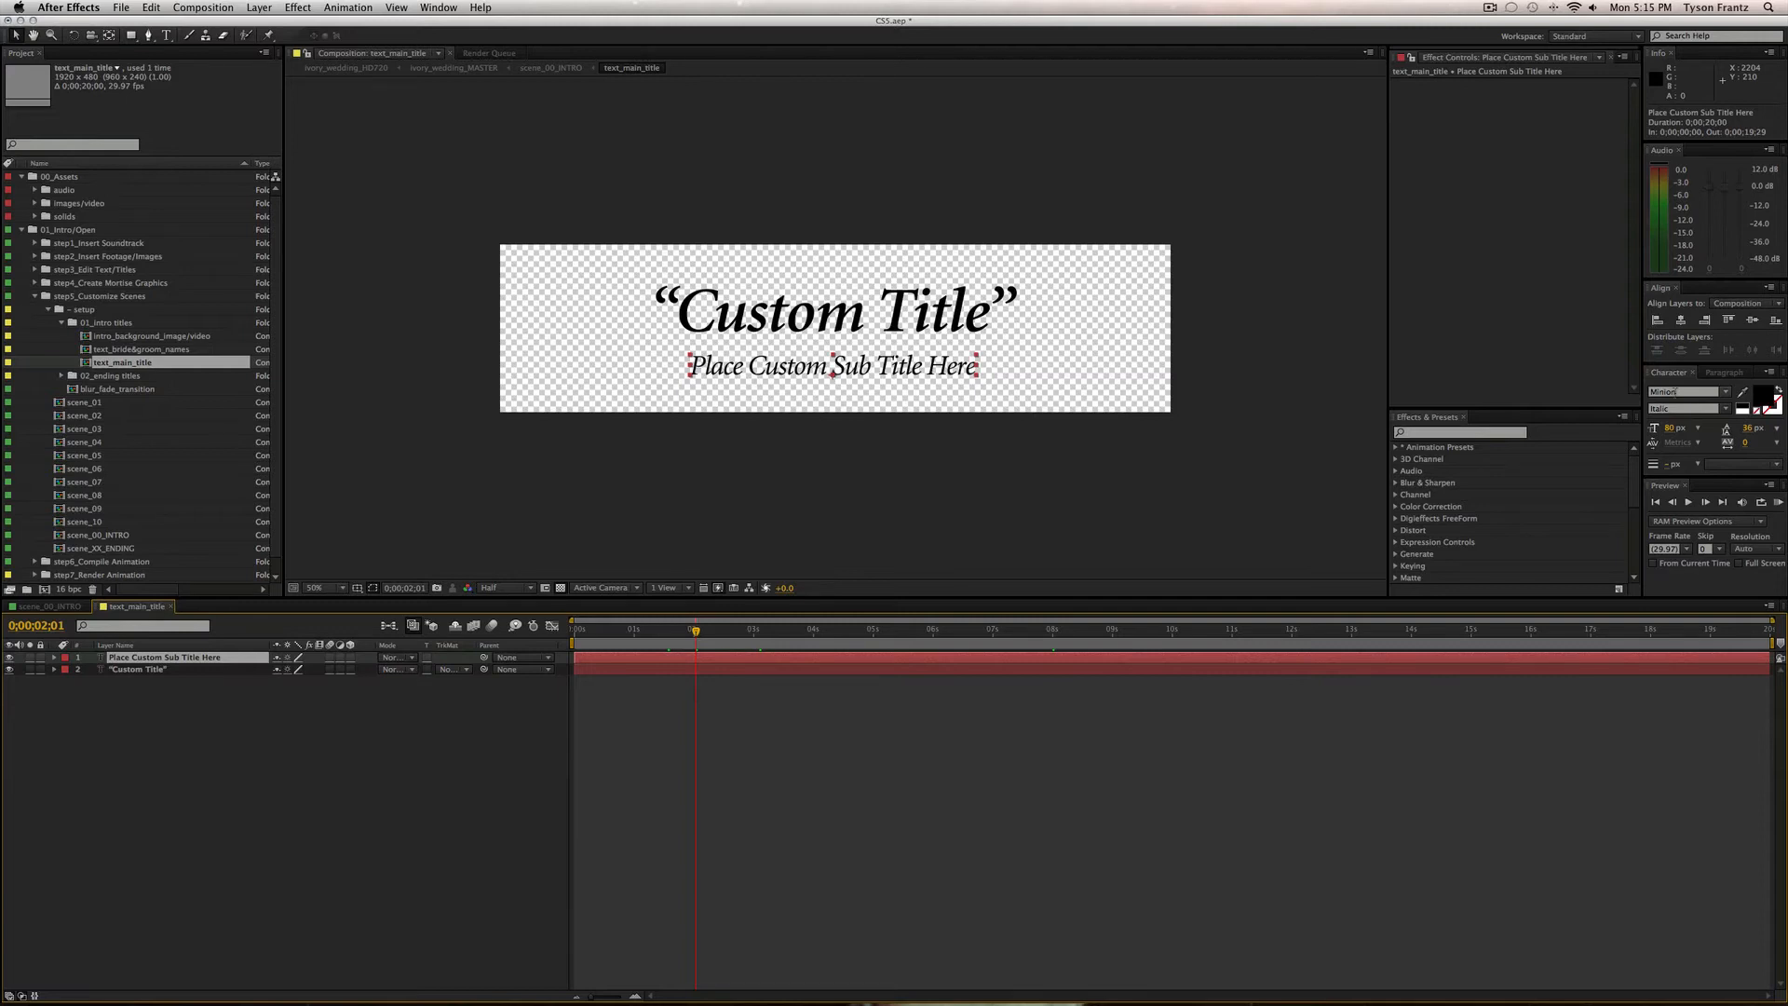
Change the main title text from 'Custom Title' to 'New Title'.
{"action": "left_click", "coordinate": [827, 722]}
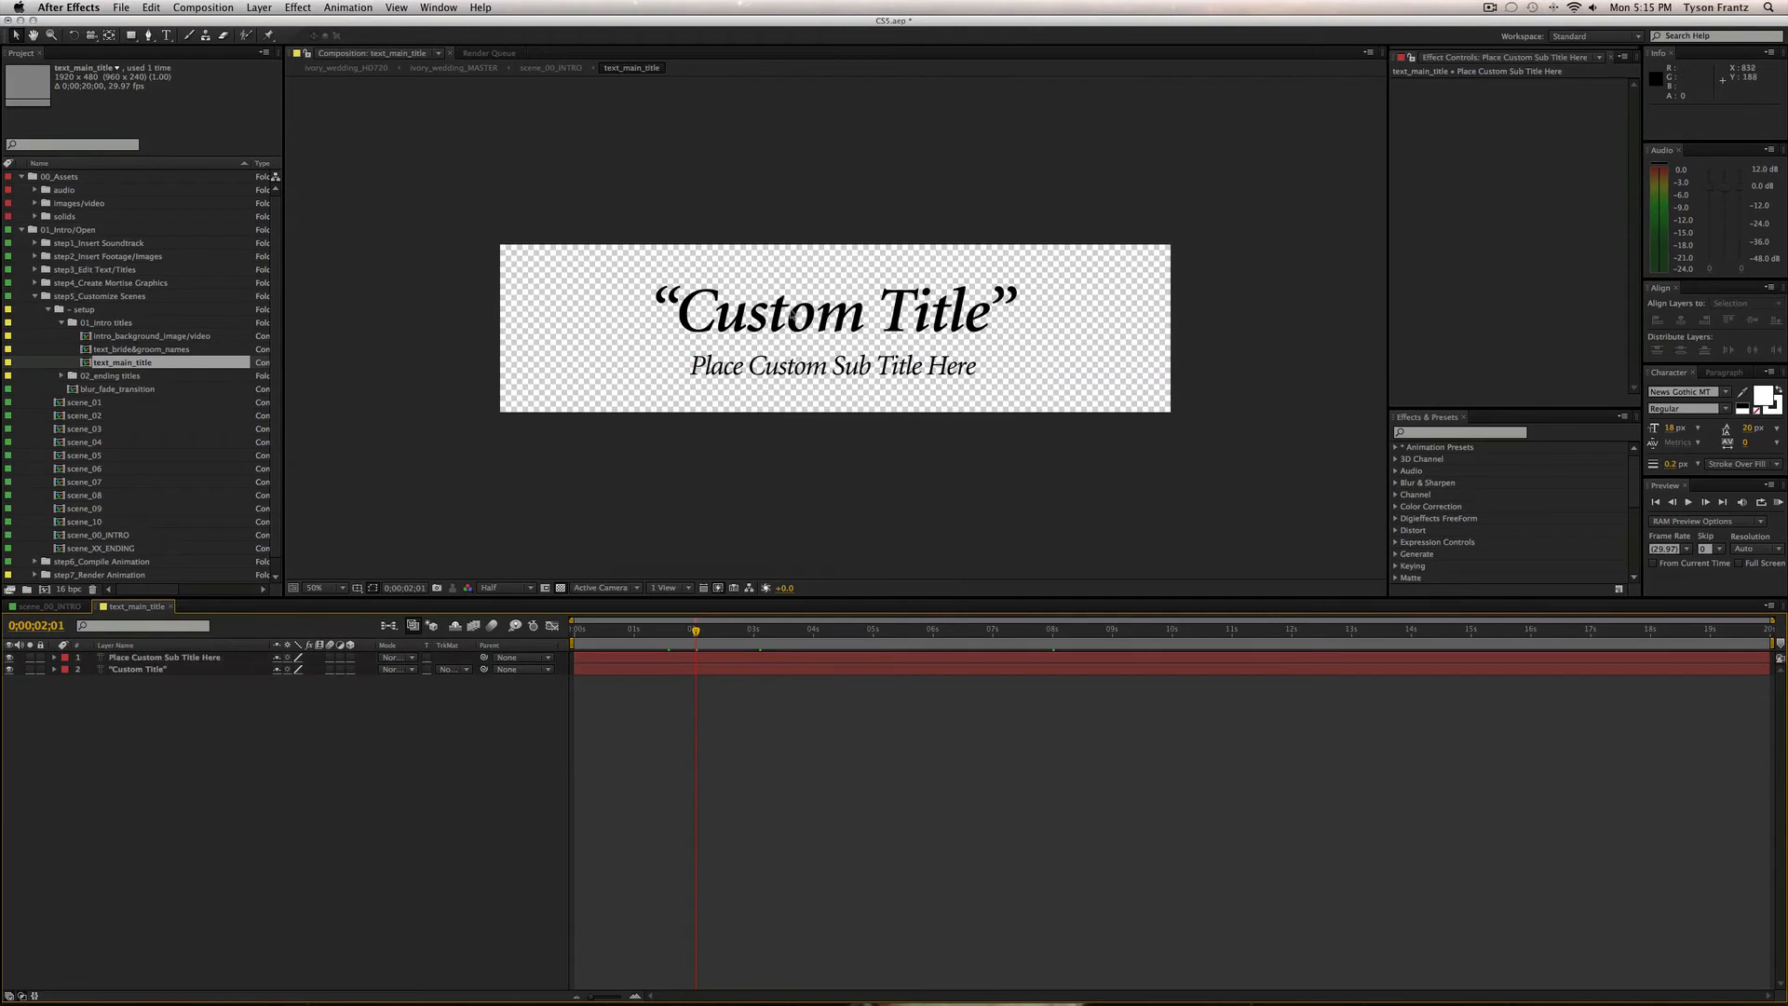
{"action": "double_click", "coordinate": [794, 314]}
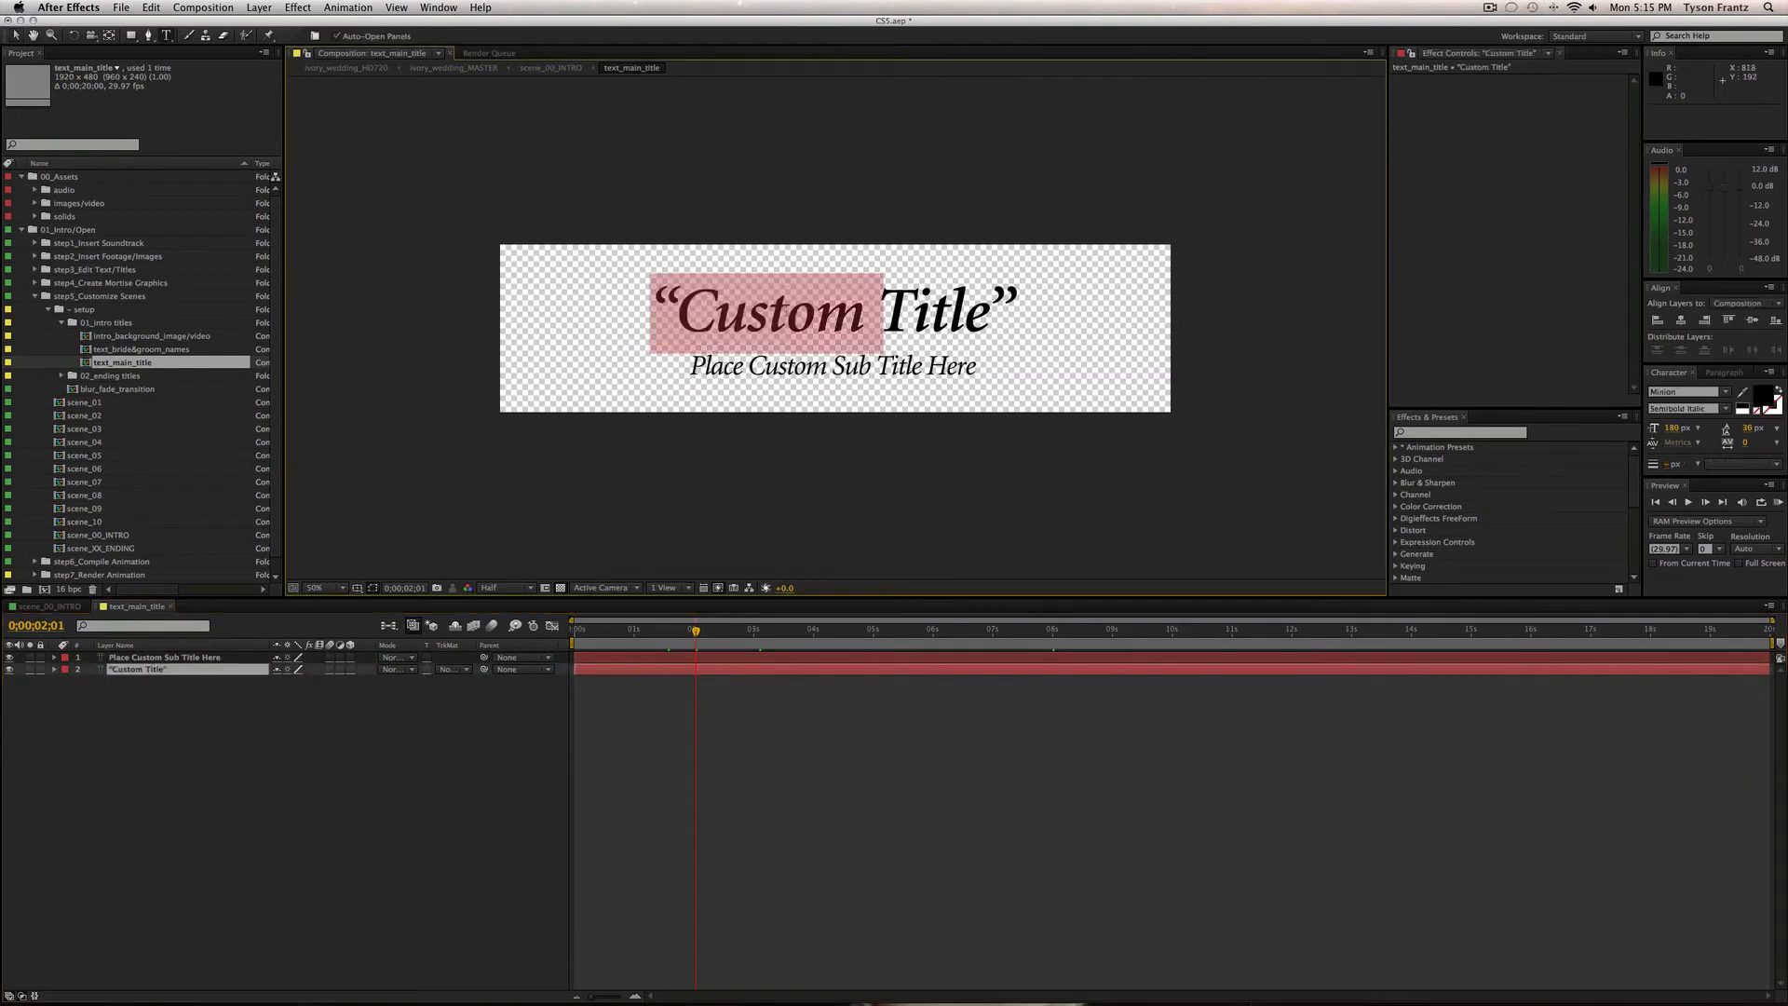
{"action": "left_click", "coordinate": [832, 784]}
{"action": "double_click", "coordinate": [808, 311]}
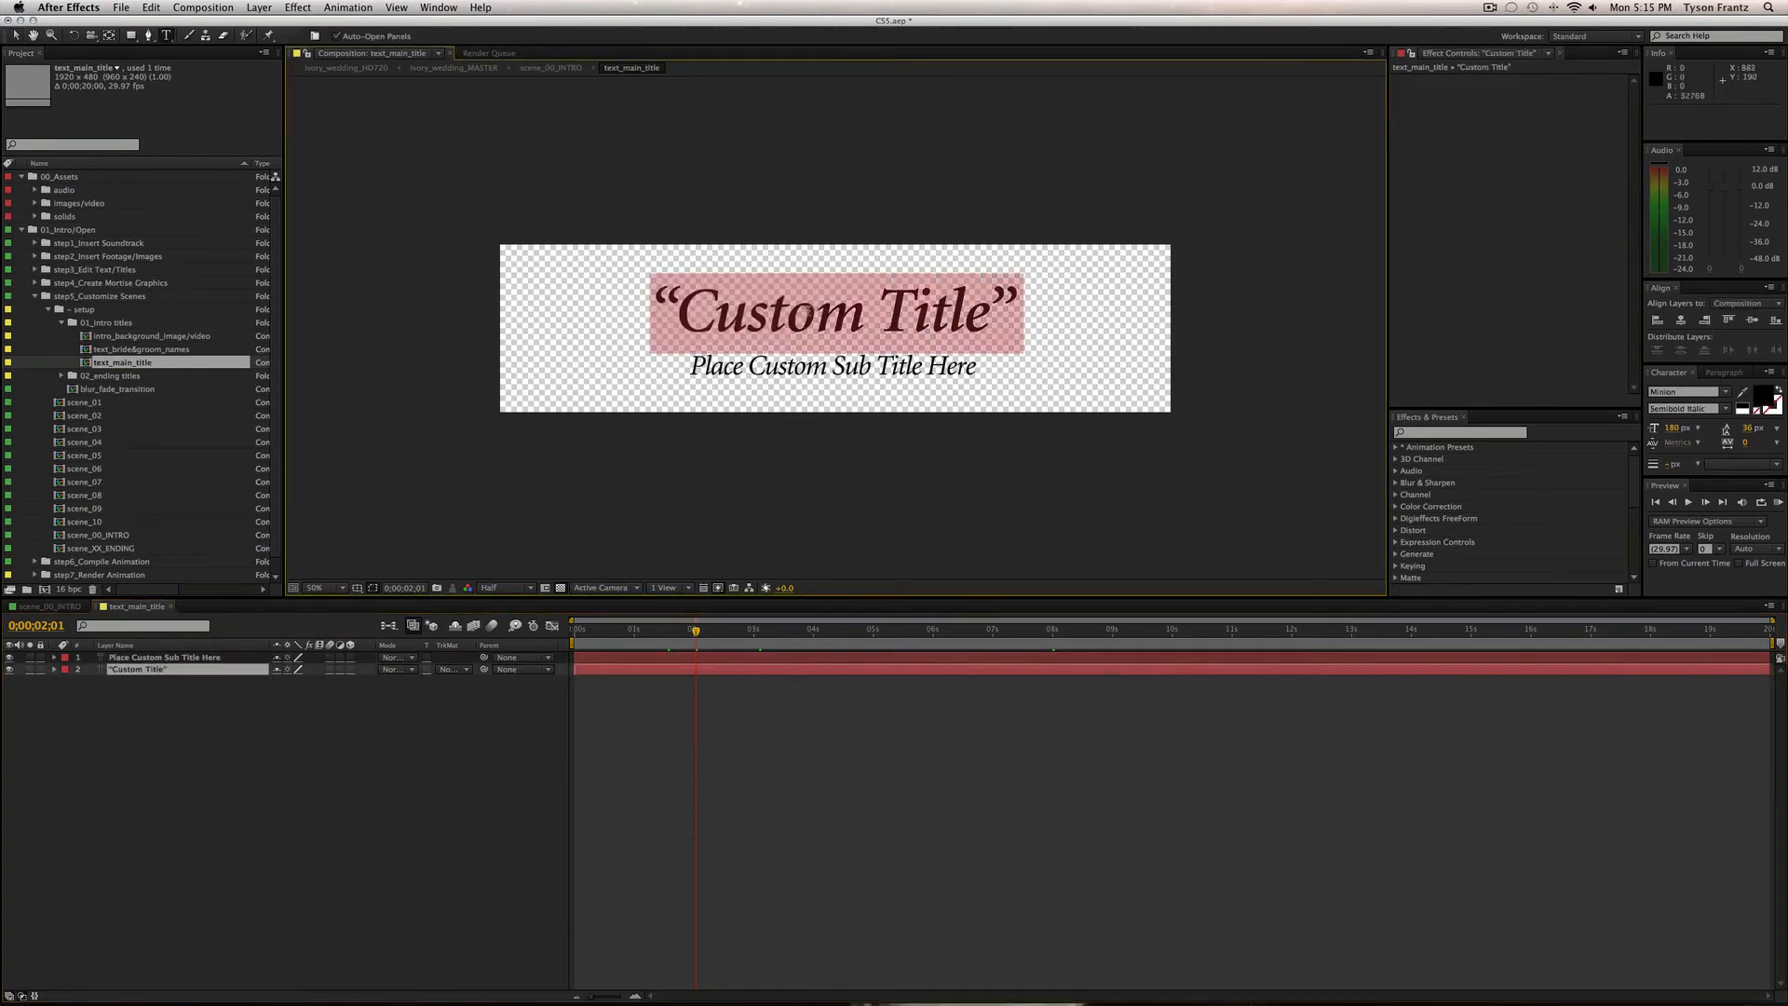
{"action": "type", "text": "al"}
{"action": "key", "text": "BackSpace"}
{"action": "key", "text": "BackSpace"}
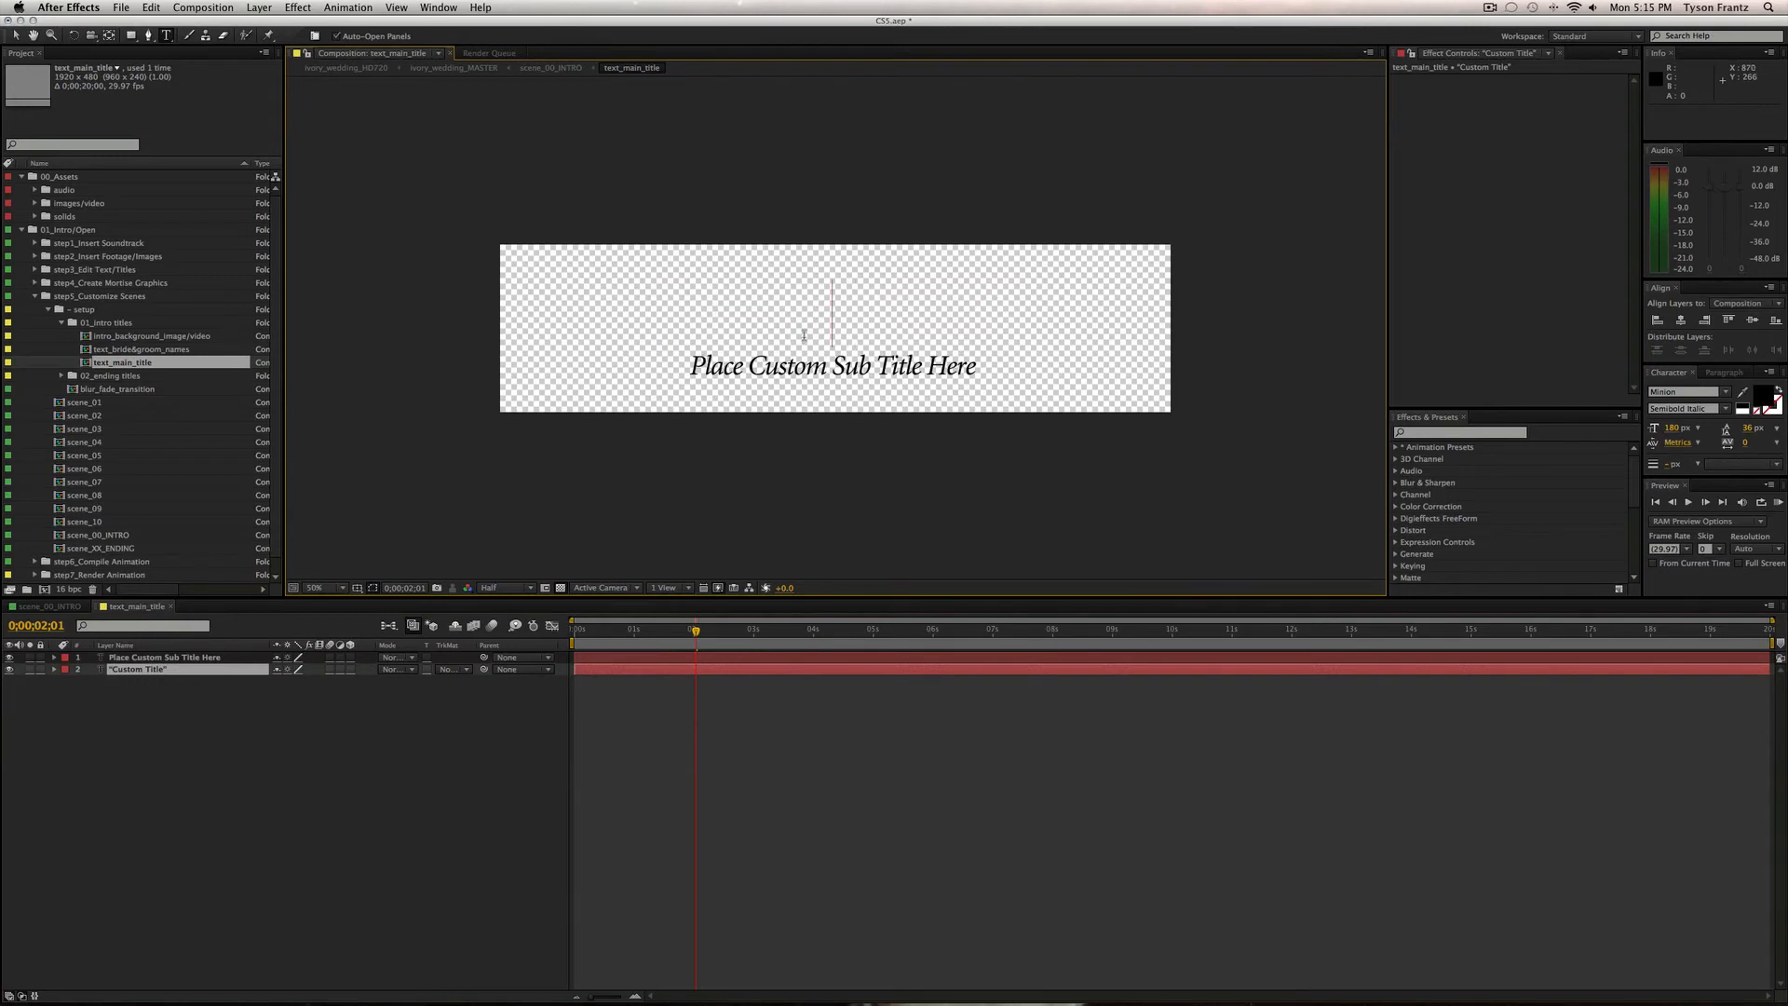
{"action": "type", "text": "New Title"}
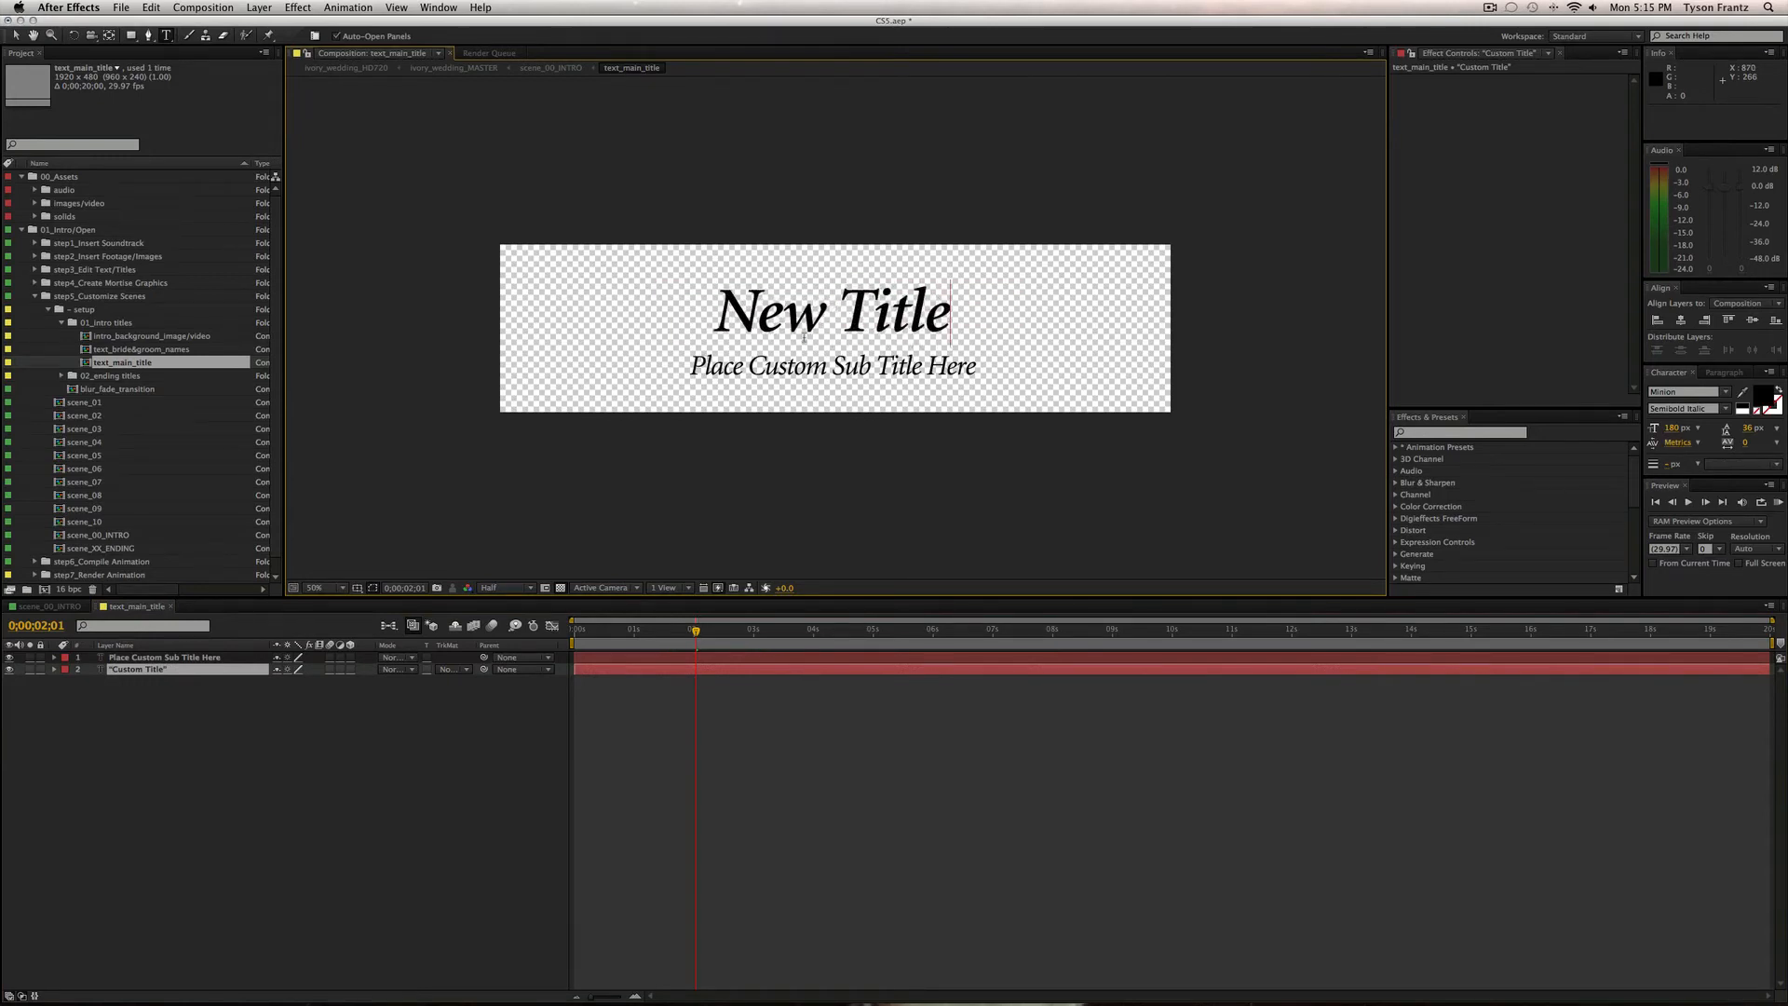
{"action": "left_click", "coordinate": [866, 755]}
Undo back to 'Custom Title' and close the text_main_title precomp.
{"action": "key", "text": "super+z"}
{"action": "left_click", "coordinate": [820, 755]}
{"action": "key", "text": "super+w"}
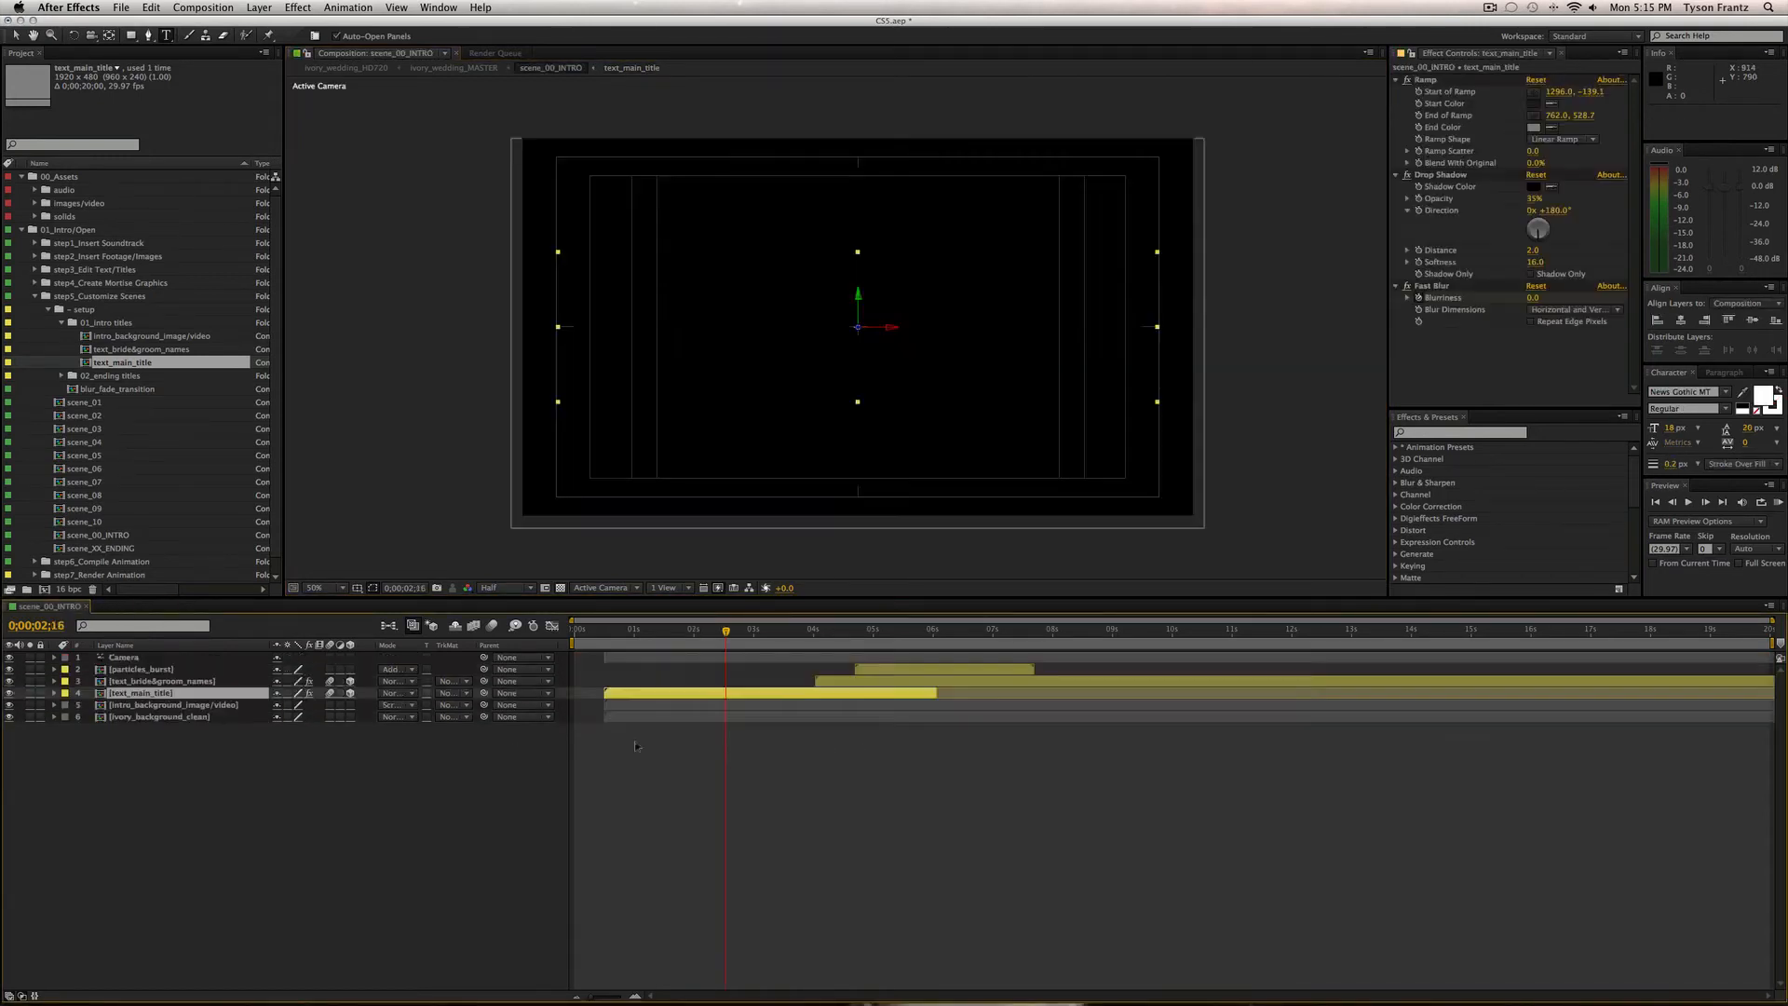
In text_bride&groom_names, toggle the large grey ampersand's visibility and lock that layer.
{"action": "double_click", "coordinate": [130, 349]}
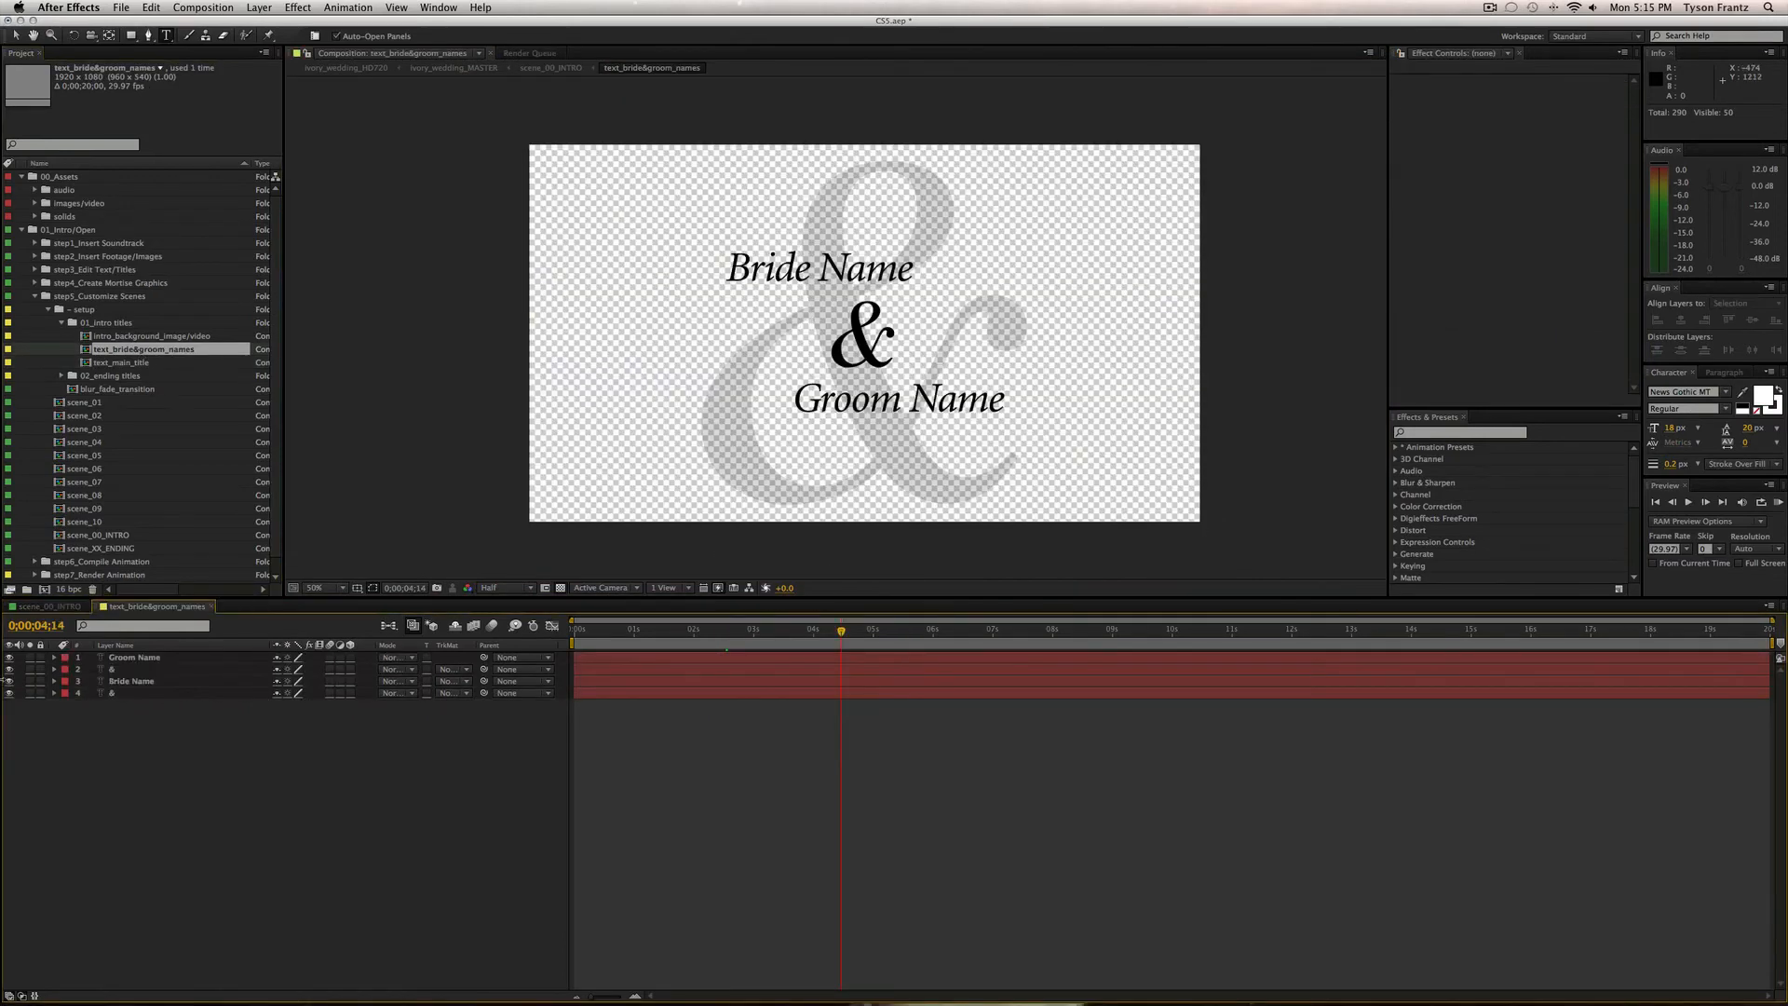
{"action": "left_click", "coordinate": [107, 693]}
{"action": "left_click", "coordinate": [9, 693]}
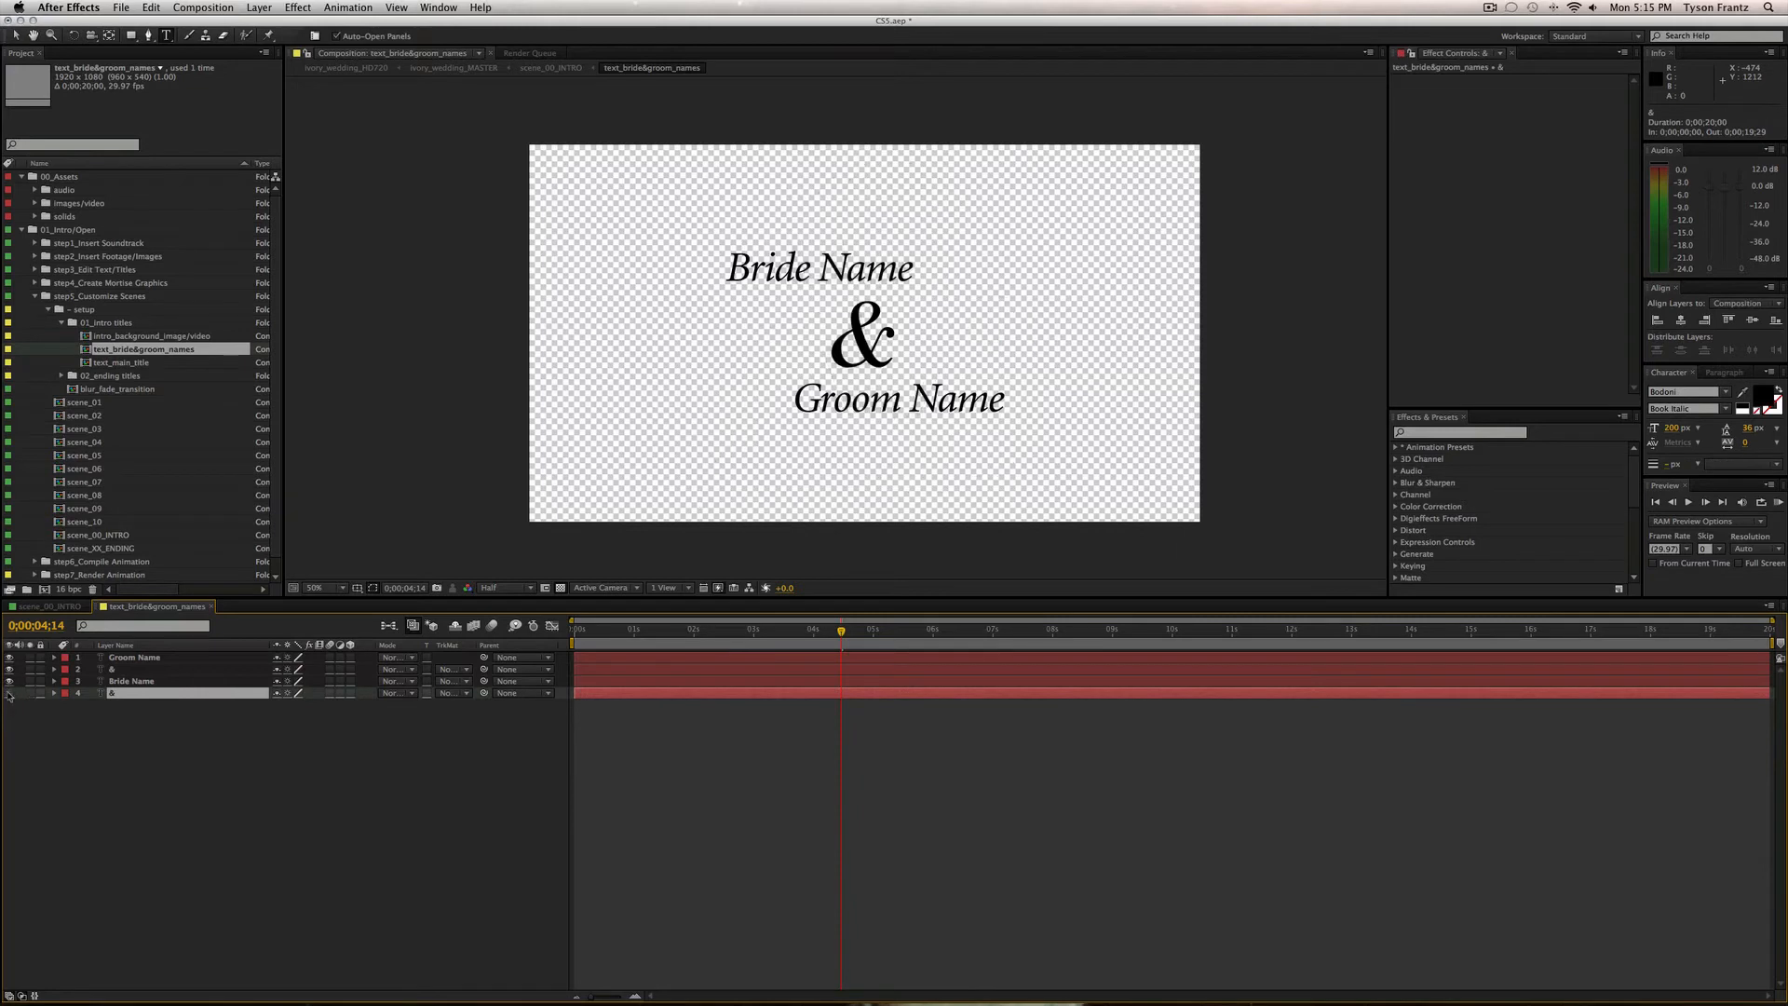
{"action": "left_click", "coordinate": [9, 694]}
{"action": "left_click", "coordinate": [10, 693]}
{"action": "left_click", "coordinate": [9, 694]}
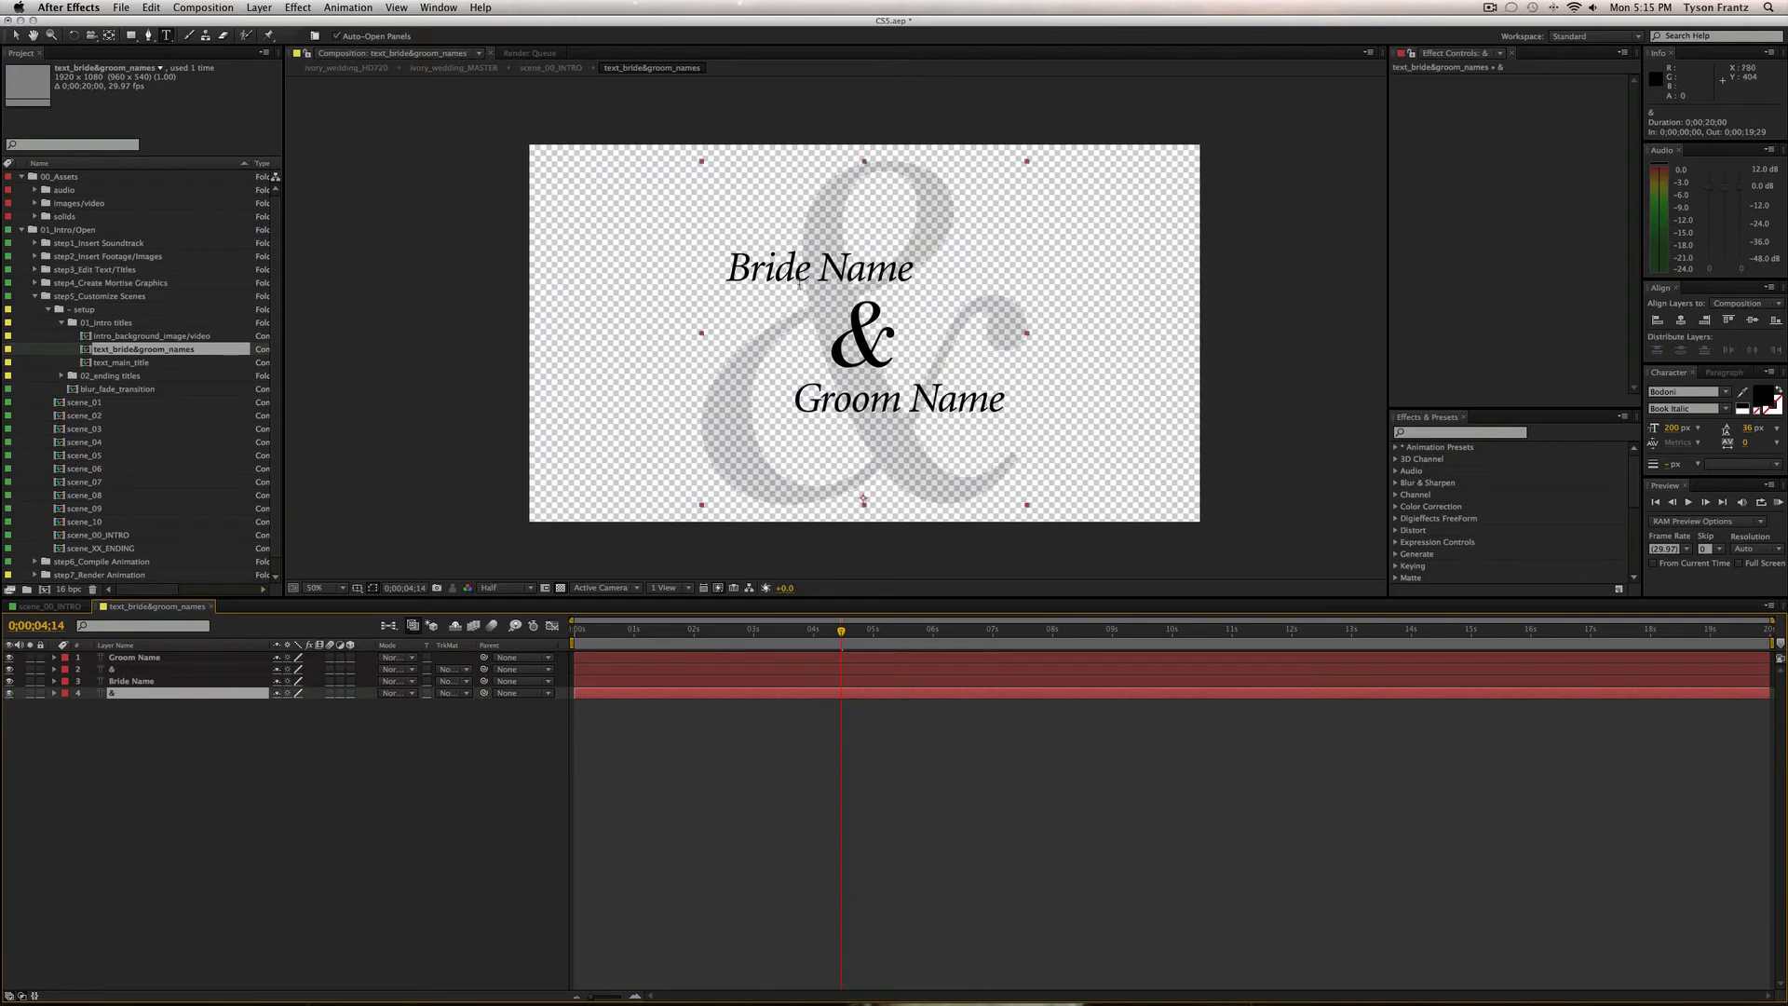
{"action": "left_click", "coordinate": [270, 838]}
{"action": "left_click", "coordinate": [40, 693]}
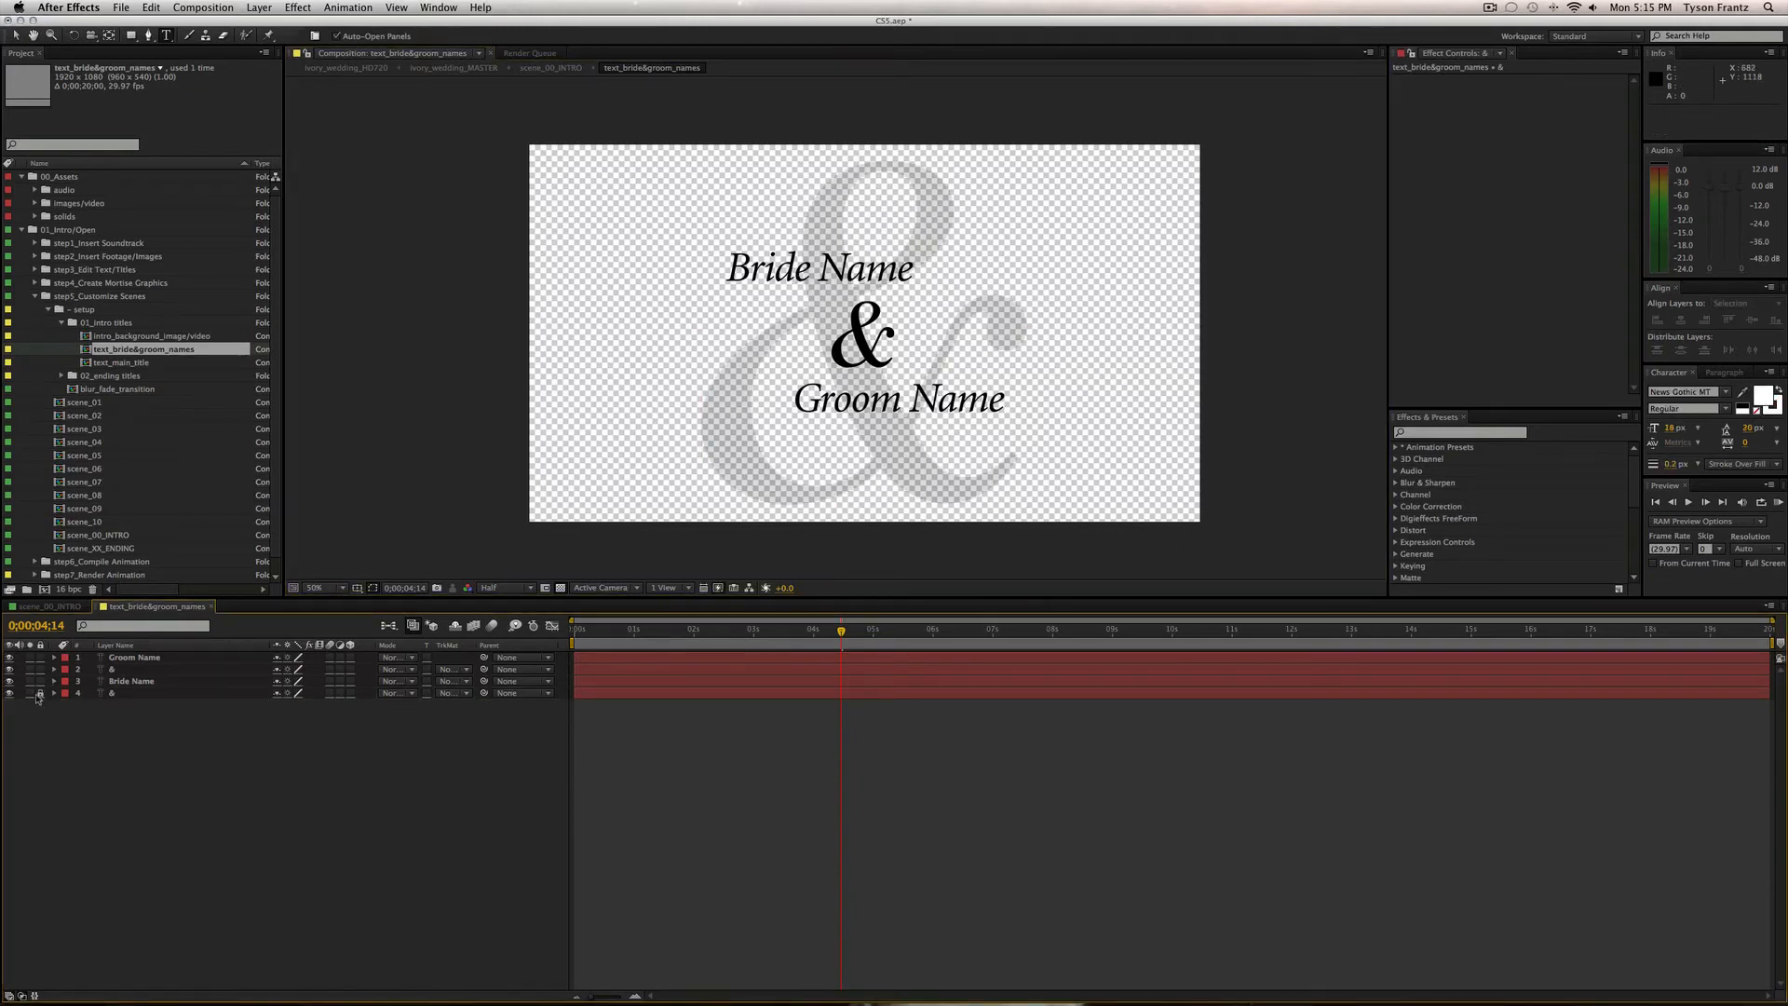
Inspect the Bride Name, Groom Name and small & layers, then close text_bride&groom_names.
{"action": "left_click", "coordinate": [790, 265]}
{"action": "left_click", "coordinate": [668, 887]}
{"action": "left_click", "coordinate": [160, 669]}
{"action": "left_click", "coordinate": [160, 658]}
{"action": "left_click", "coordinate": [160, 669]}
{"action": "left_click", "coordinate": [160, 682]}
{"action": "left_click", "coordinate": [160, 658]}
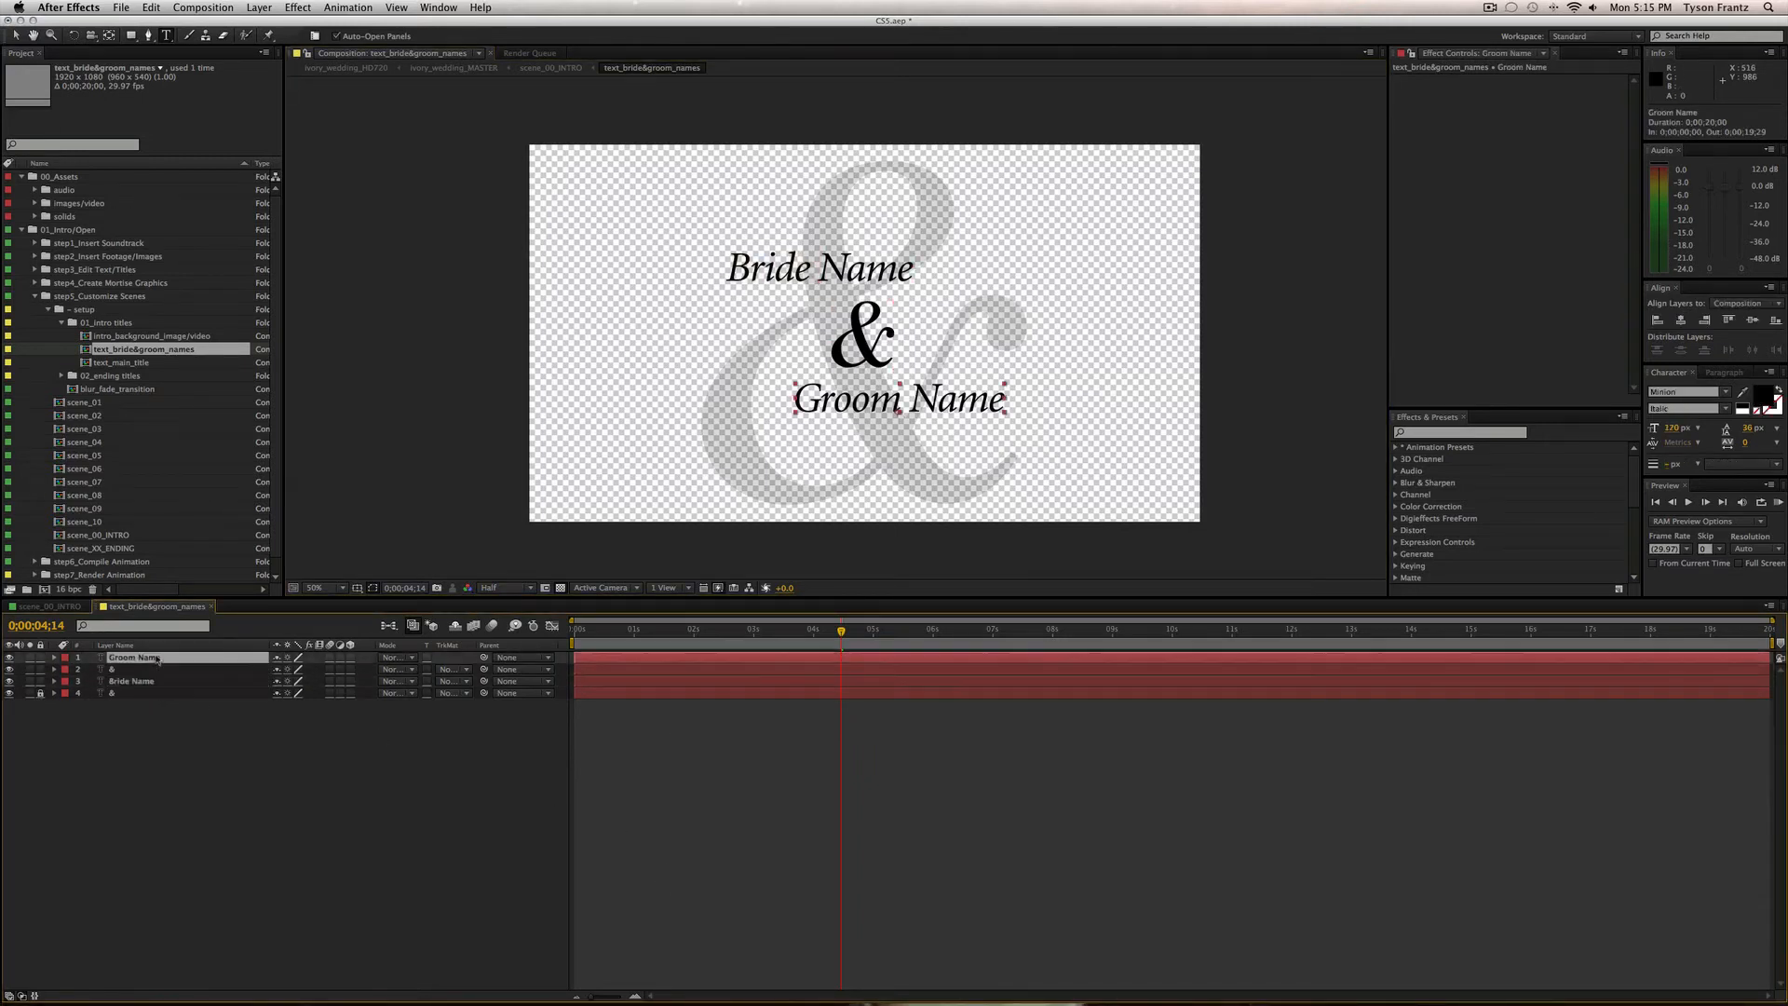
{"action": "left_click", "coordinate": [430, 768]}
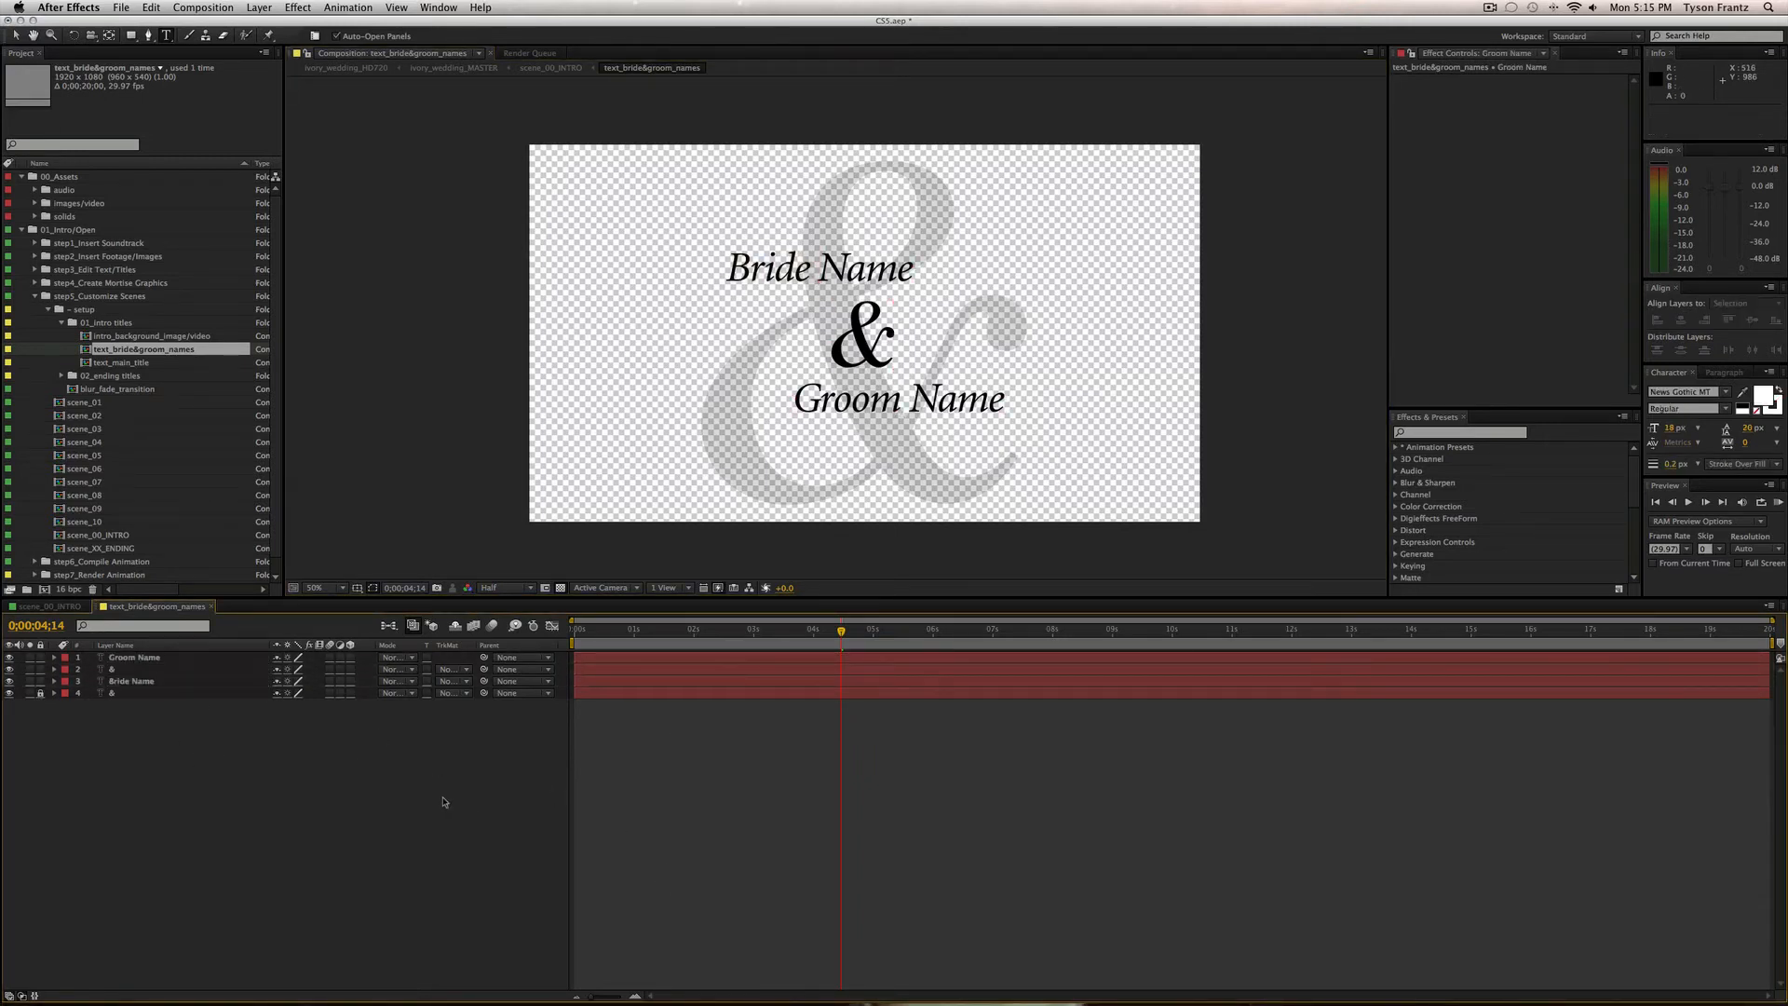
{"action": "key", "text": "super+w"}
View particles_burst at 0;00;05;18, close scene_00_INTRO, and collapse 01_intro titles.
{"action": "left_click_drag", "start_coordinate": [898, 631], "coordinate": [941, 631]}
{"action": "left_click", "coordinate": [154, 669]}
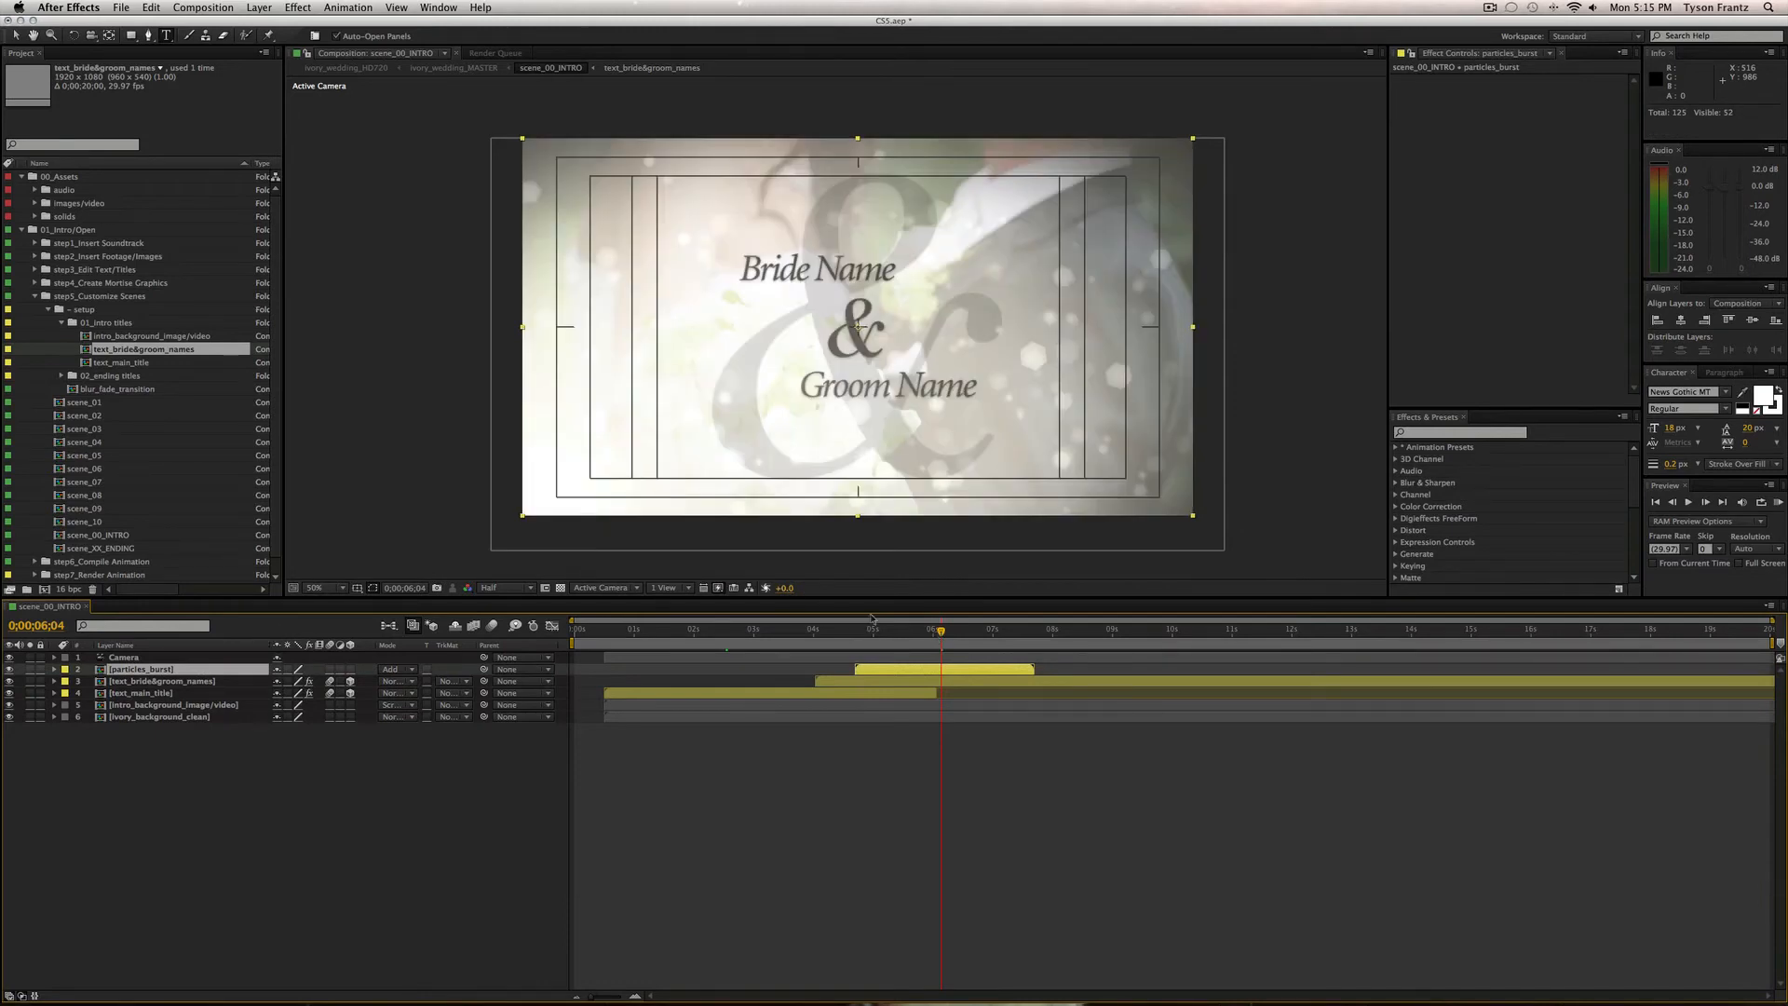
{"action": "left_click", "coordinate": [909, 632]}
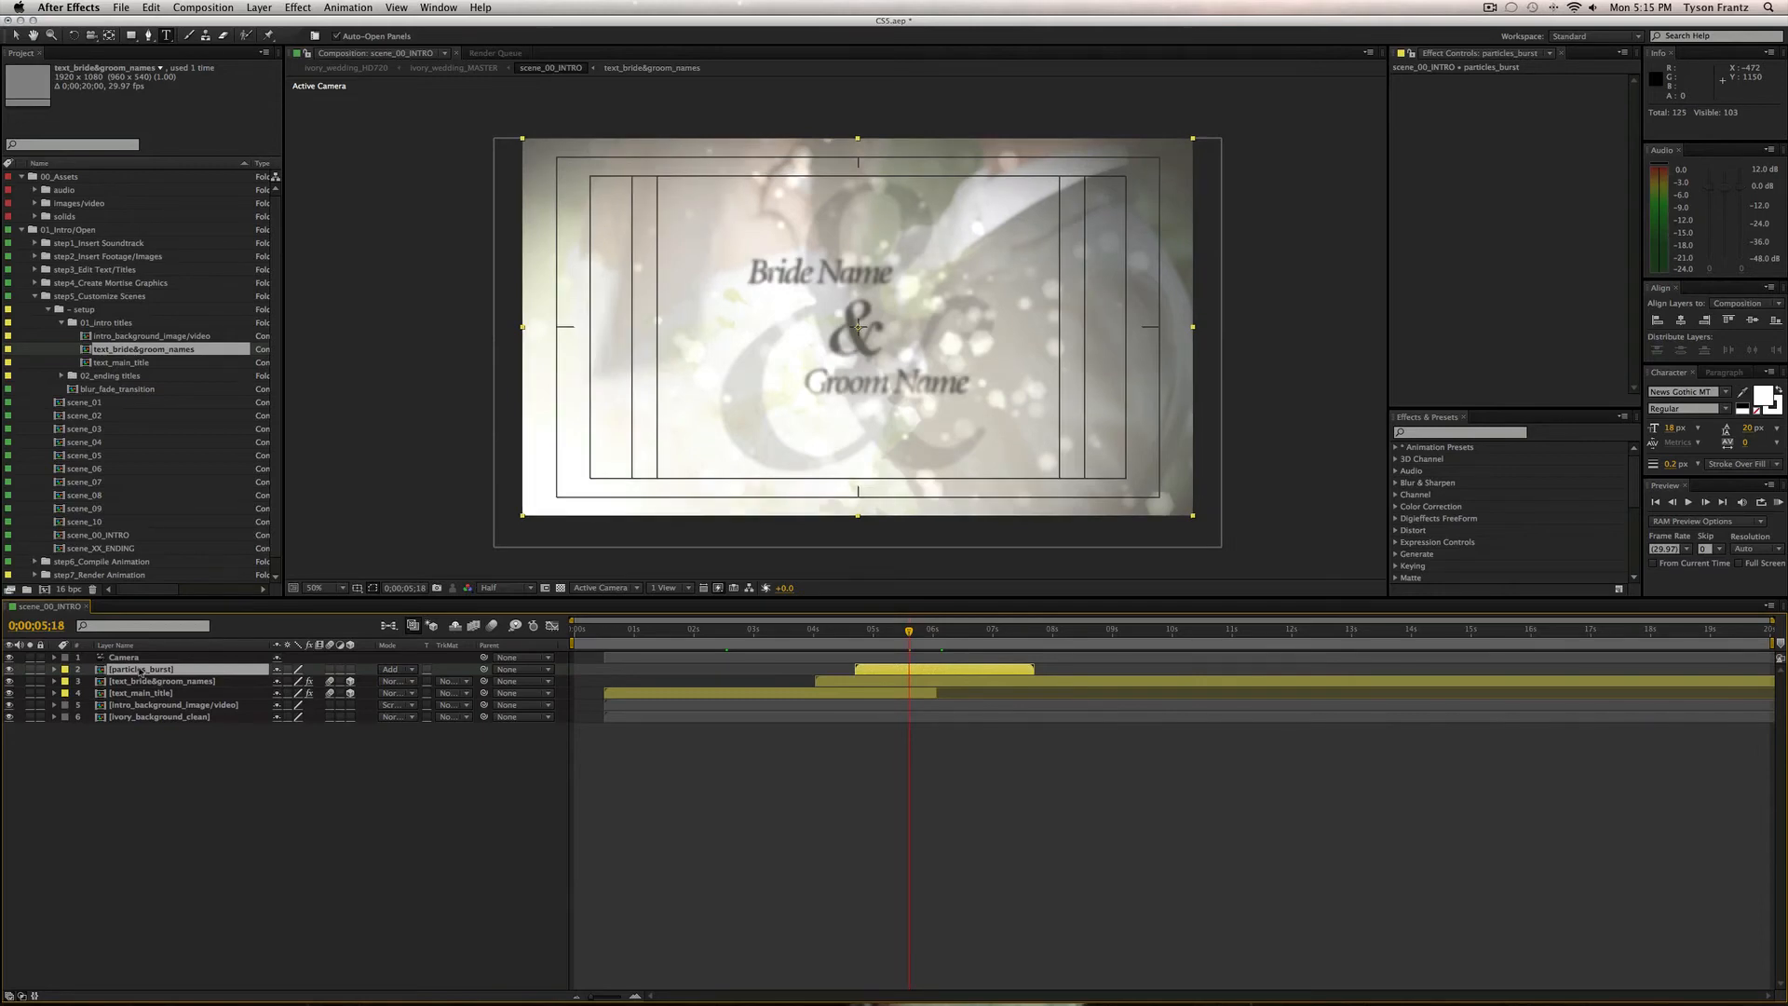
{"action": "left_click", "coordinate": [456, 796]}
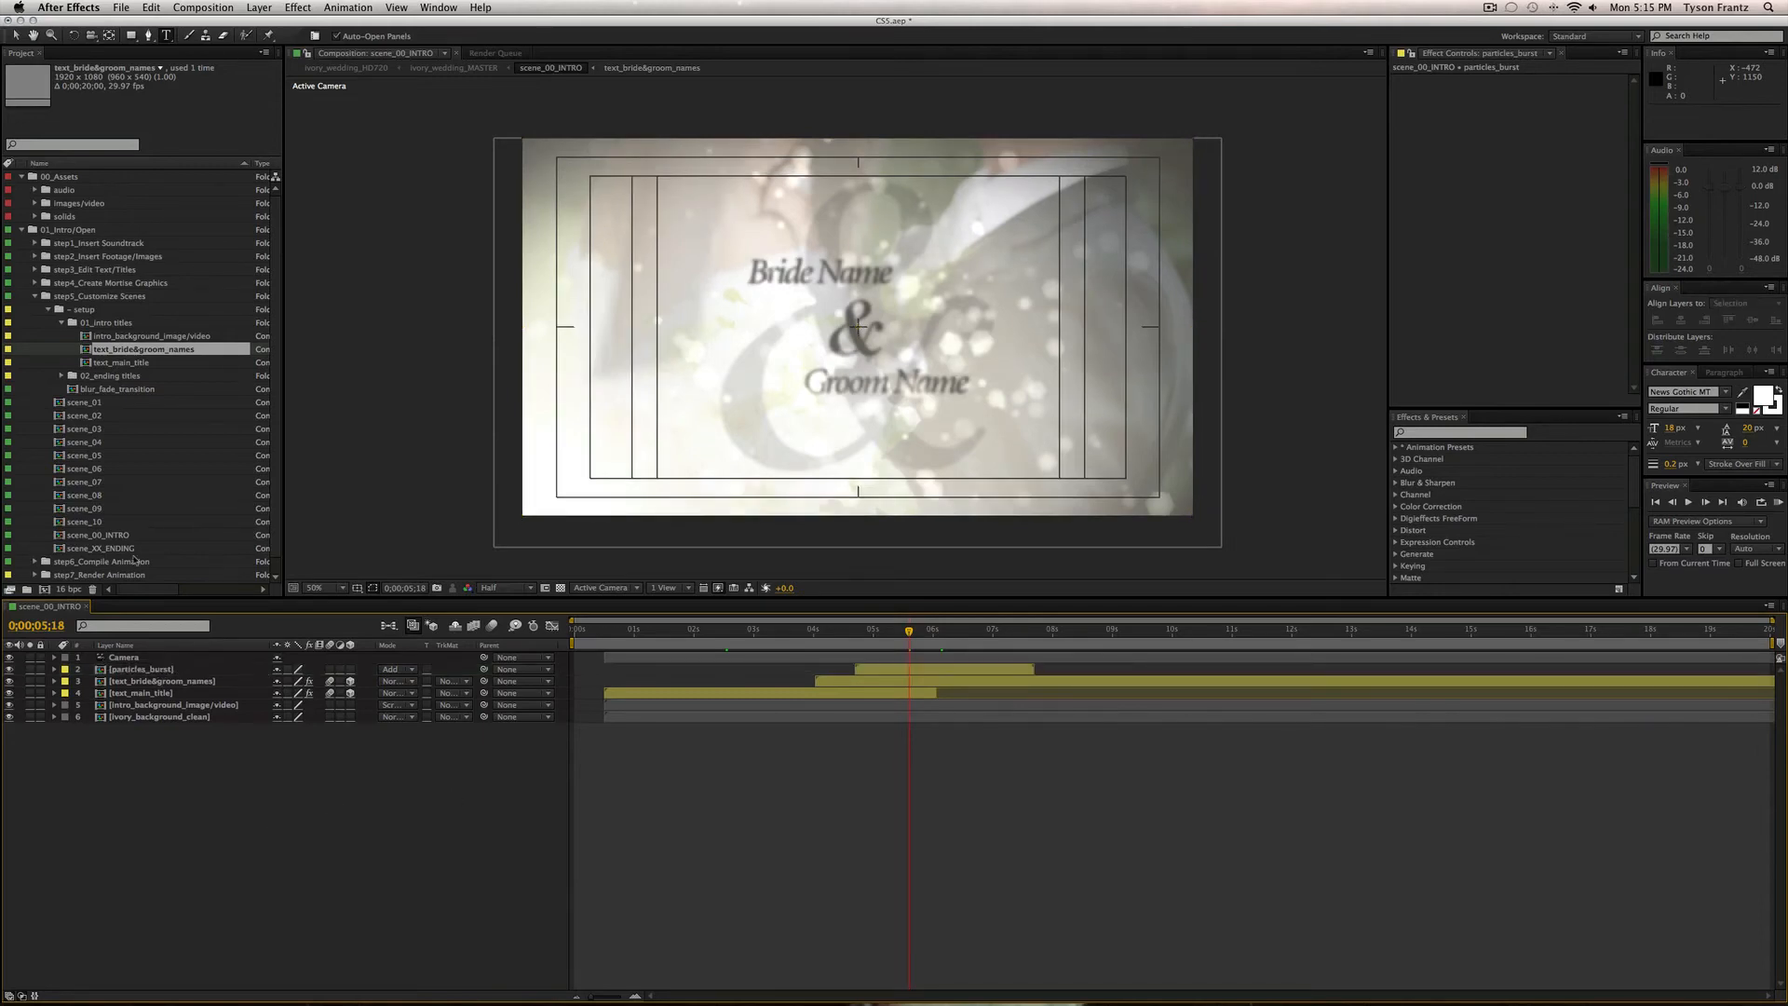
{"action": "key", "text": "super+w"}
{"action": "left_click", "coordinate": [61, 323]}
Open scene_XX_ENDING at 'The End' and open the ending_title comp to inspect its text.
{"action": "left_click", "coordinate": [78, 337]}
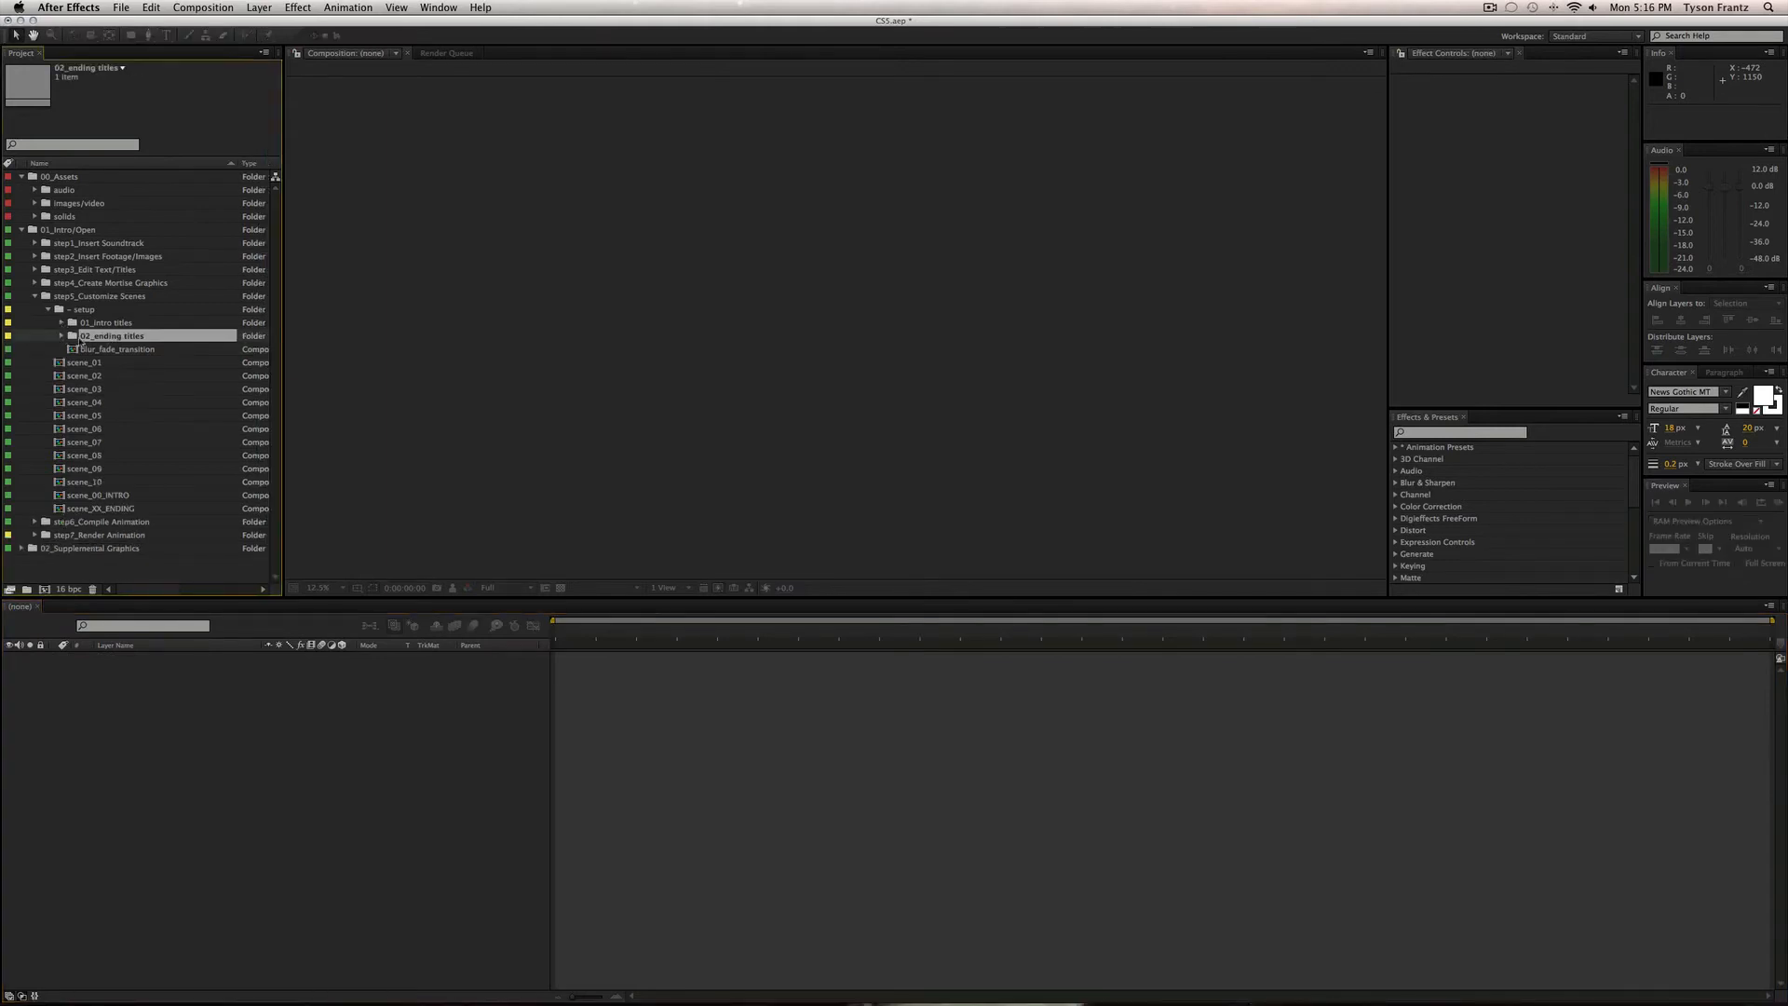
{"action": "double_click", "coordinate": [102, 508]}
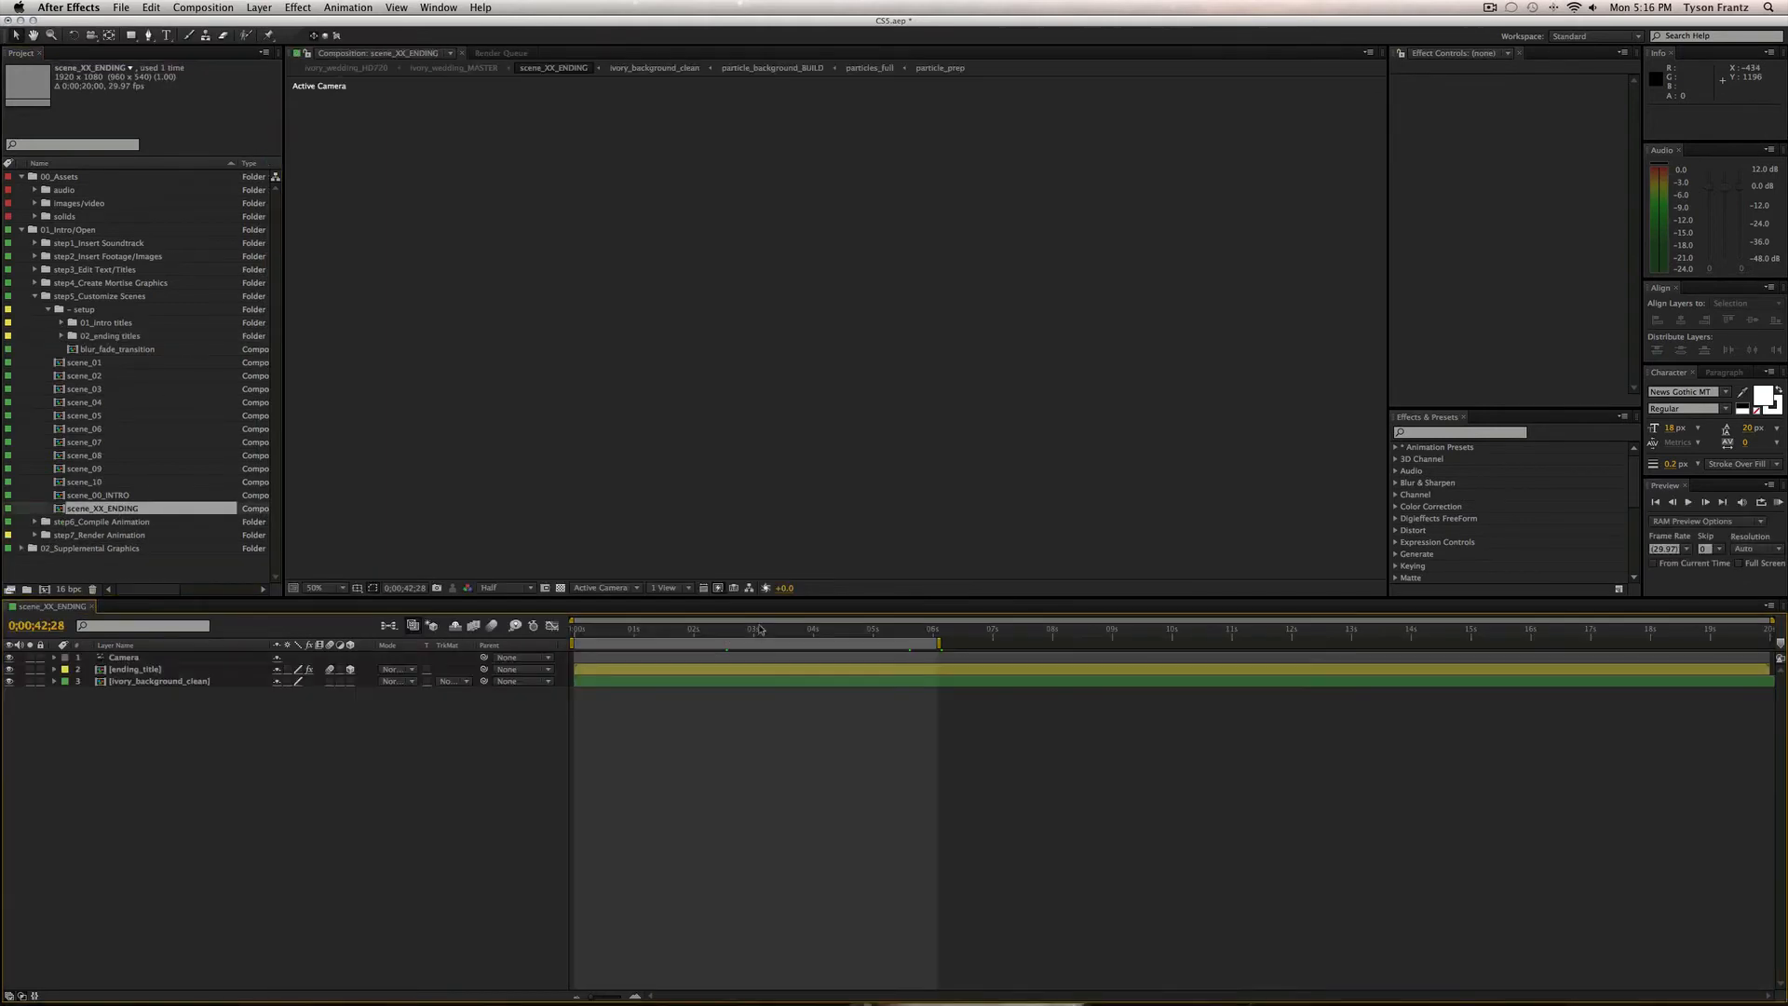
{"action": "left_click_drag", "start_coordinate": [758, 630], "coordinate": [746, 631]}
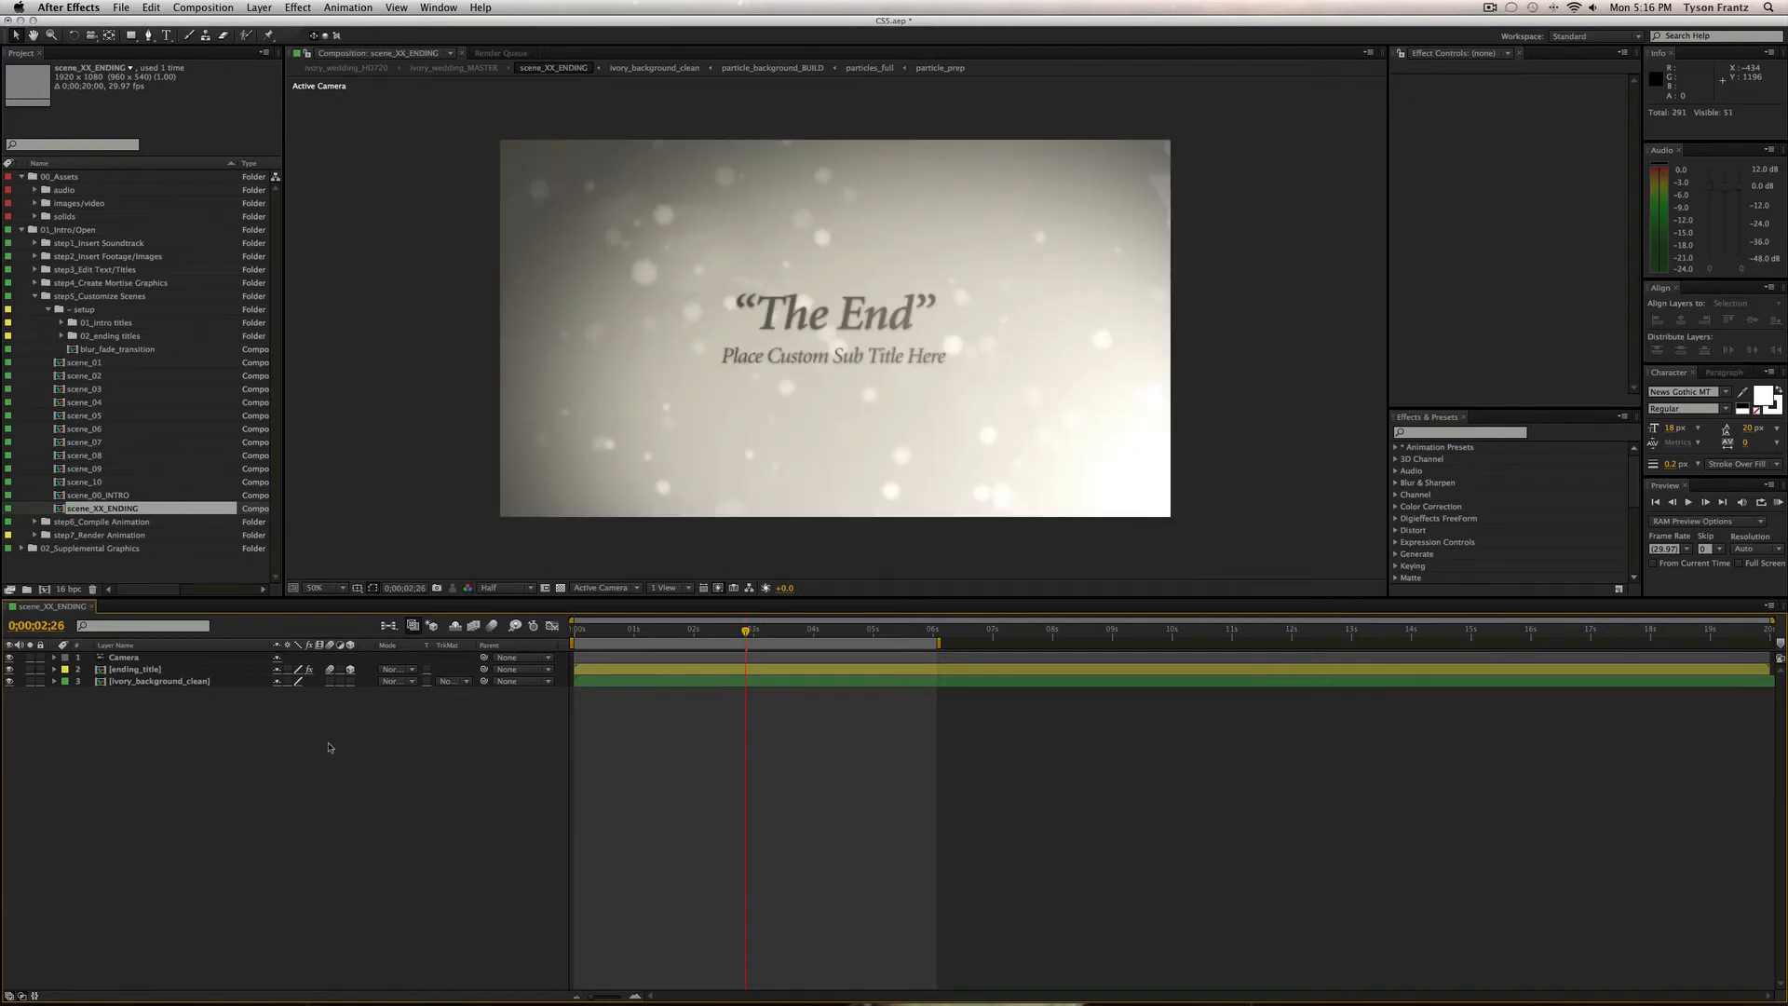
{"action": "left_click", "coordinate": [61, 335]}
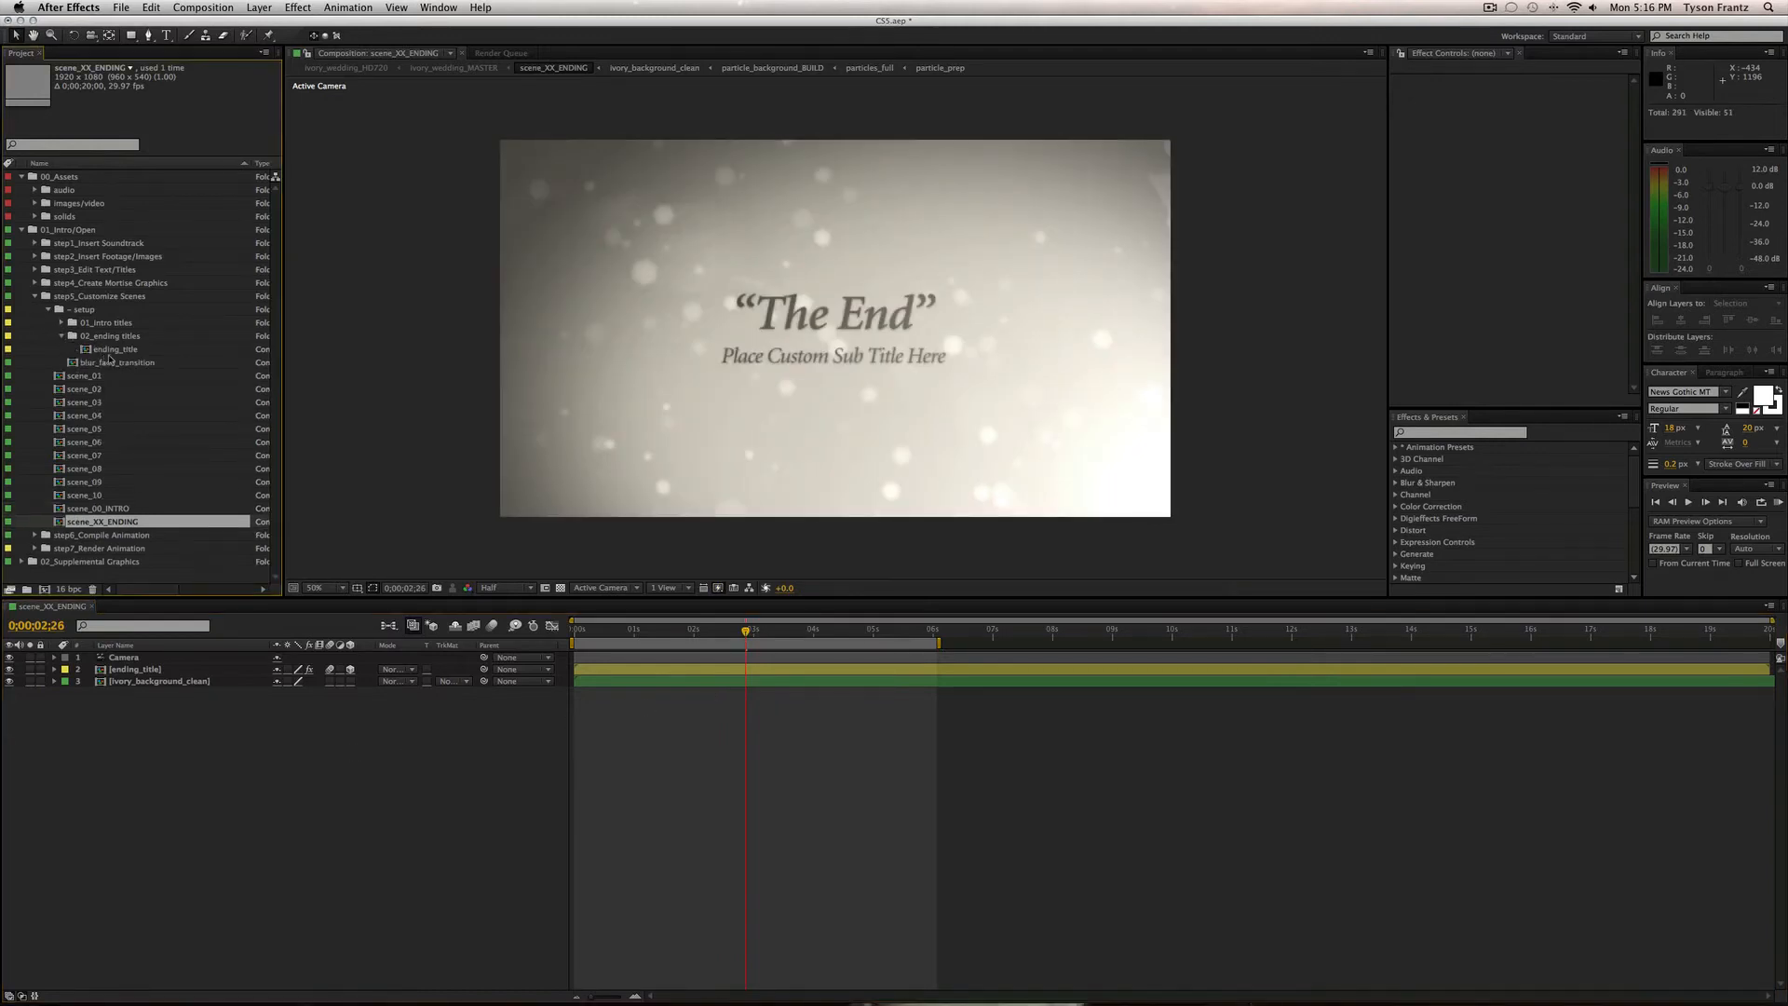
{"action": "double_click", "coordinate": [113, 350]}
{"action": "double_click", "coordinate": [112, 350]}
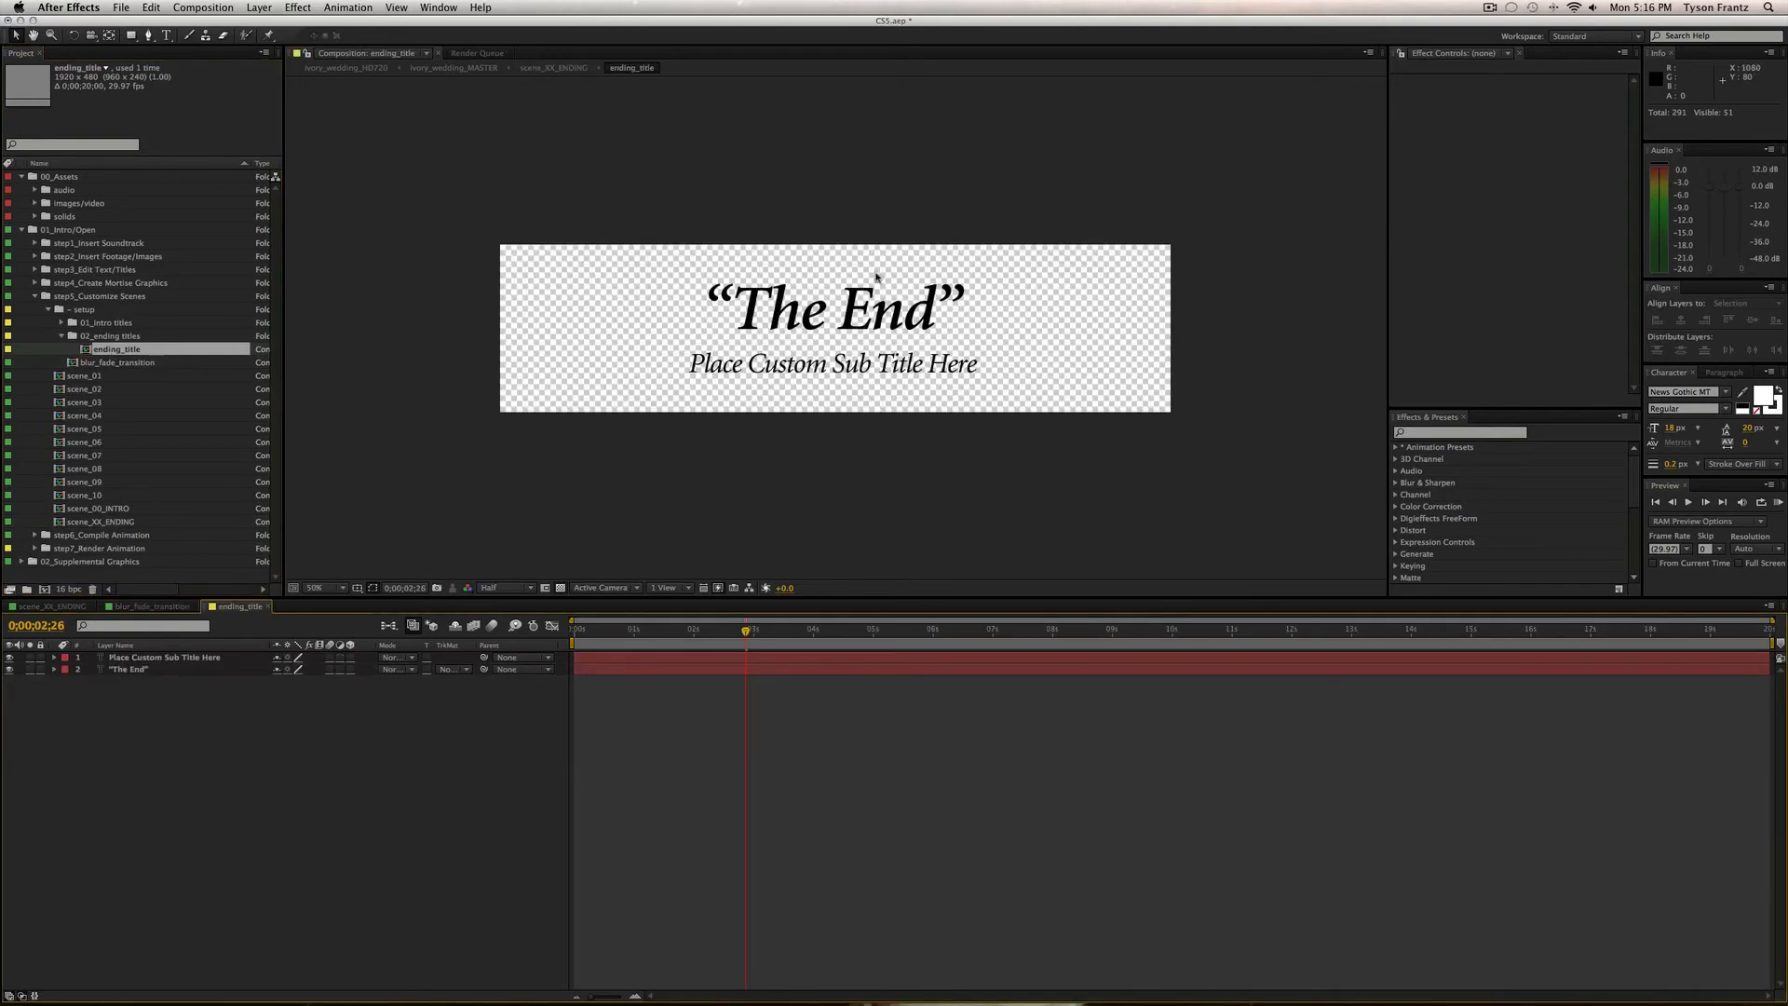
{"action": "left_click", "coordinate": [769, 323]}
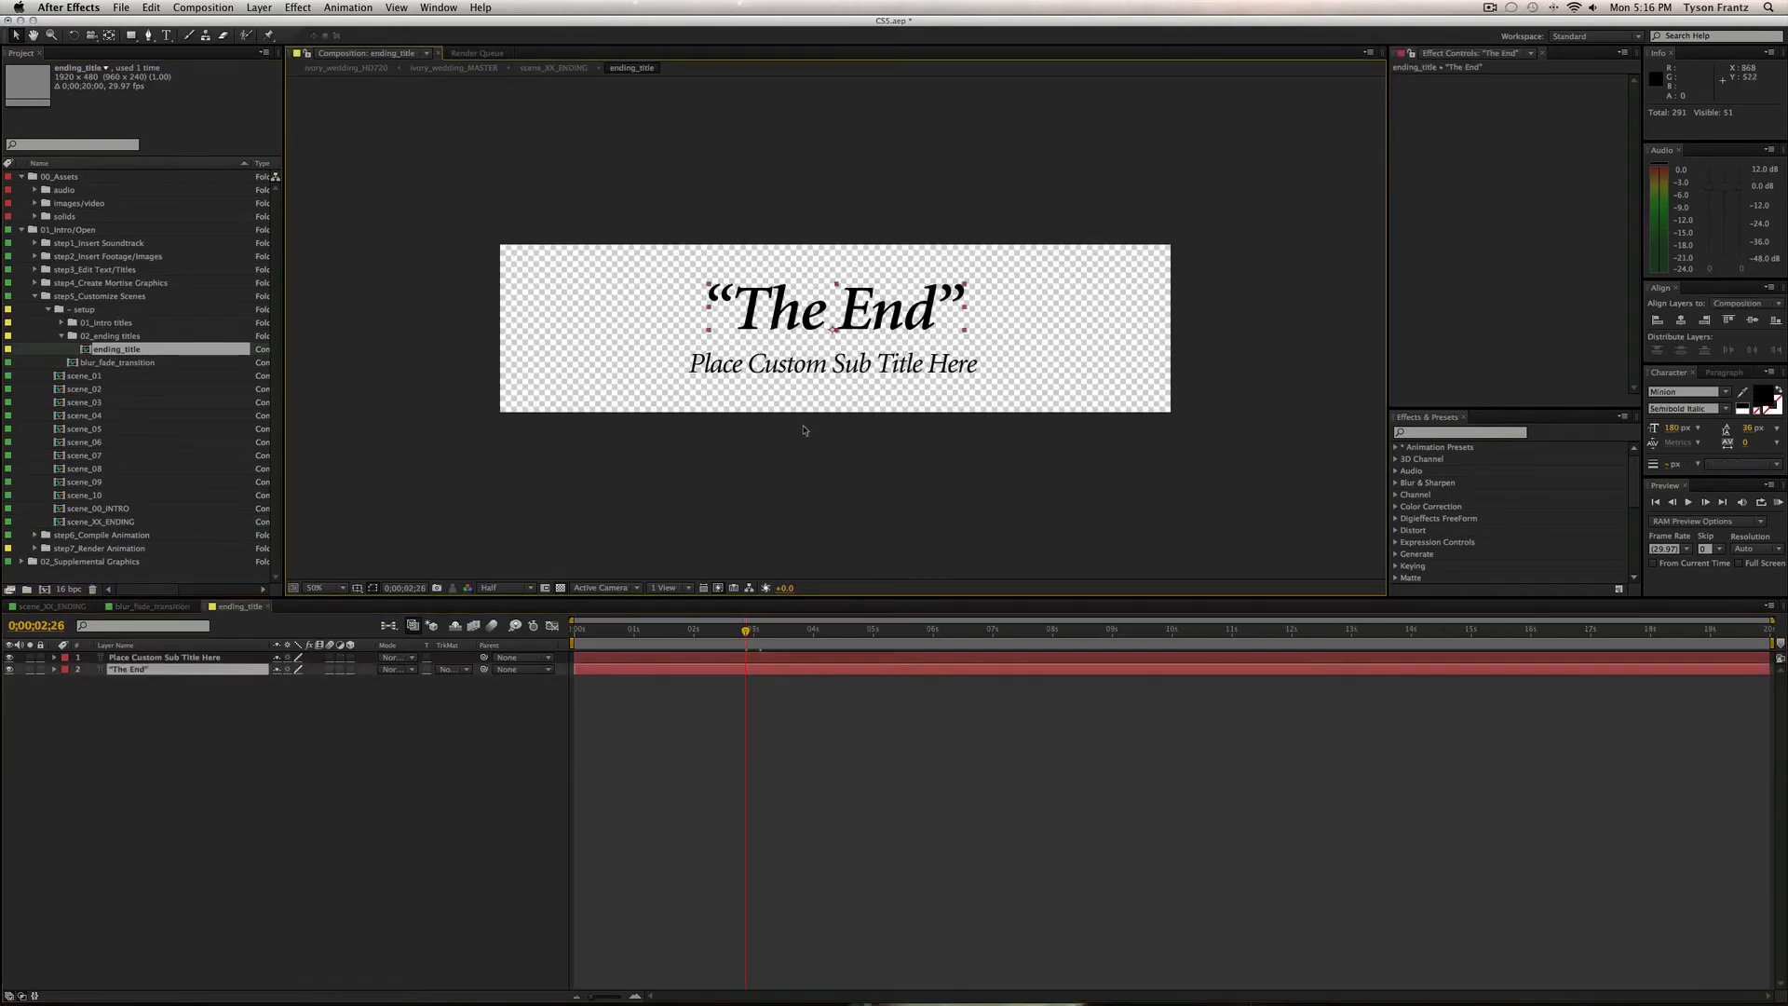
{"action": "left_click", "coordinate": [654, 794]}
Close ending_title, blur_fade_transition and scene_XX_ENDING, then collapse 02_ending titles.
{"action": "key", "text": "super+w"}
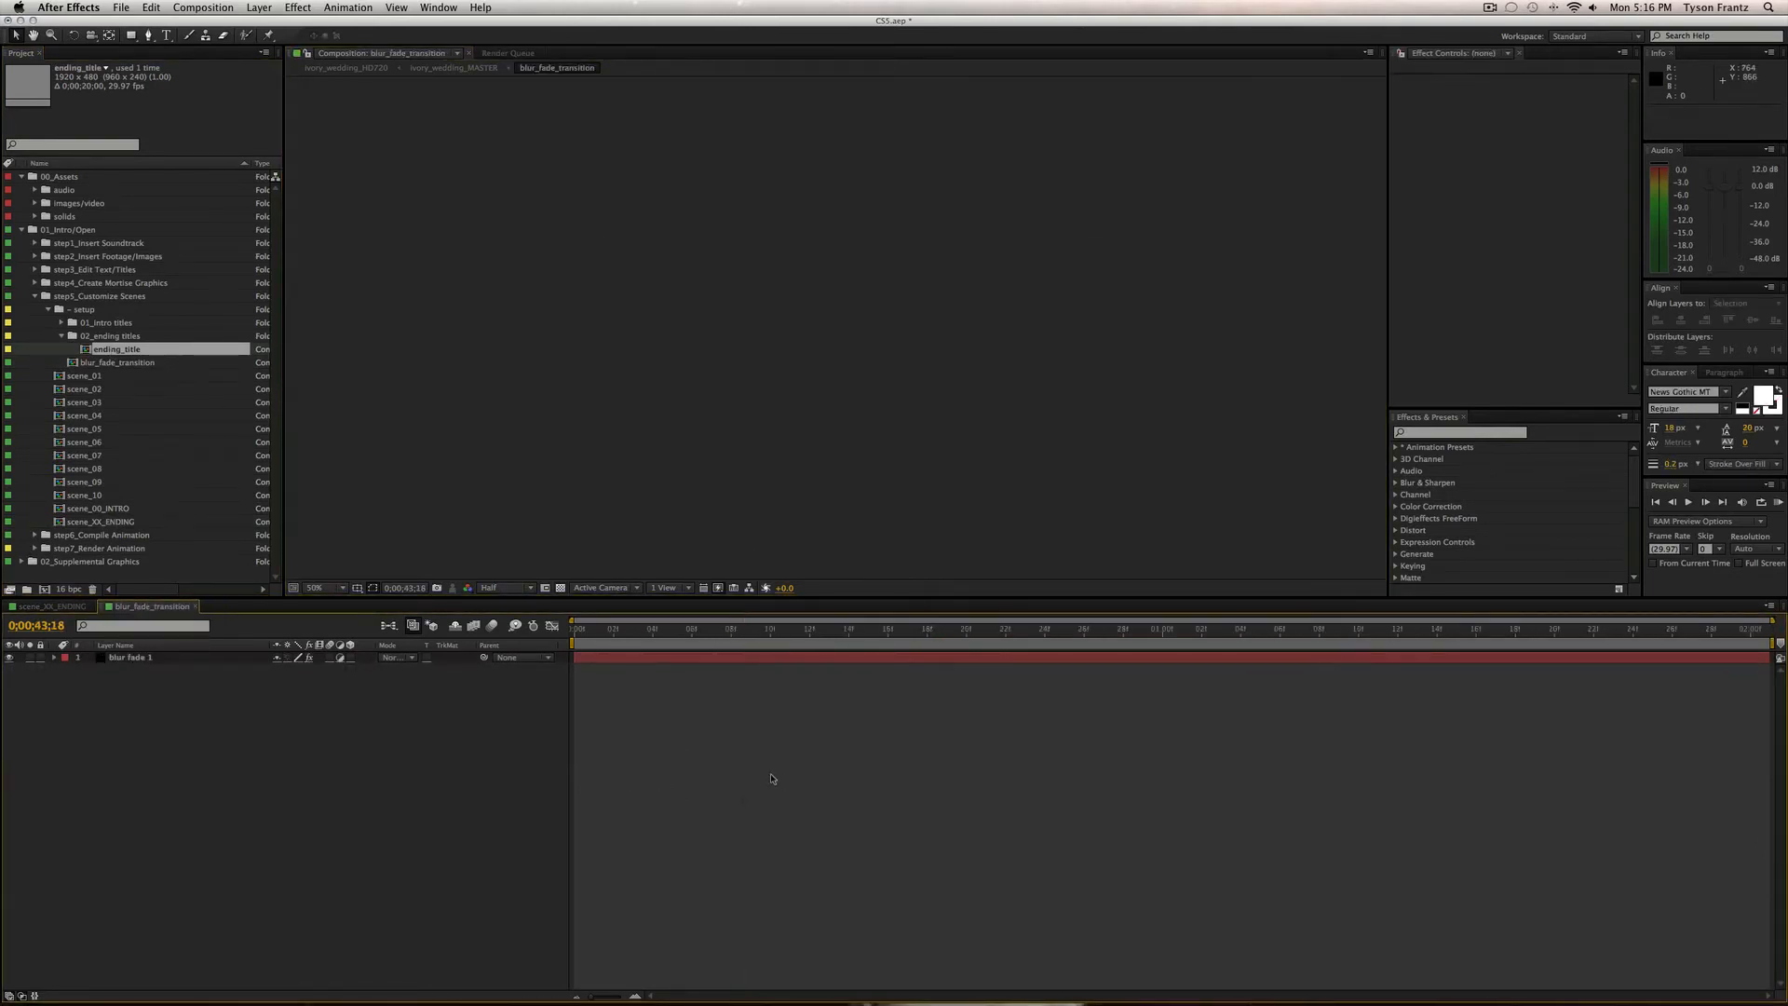
{"action": "key", "text": "super+w"}
{"action": "left_click_drag", "start_coordinate": [746, 631], "coordinate": [818, 631]}
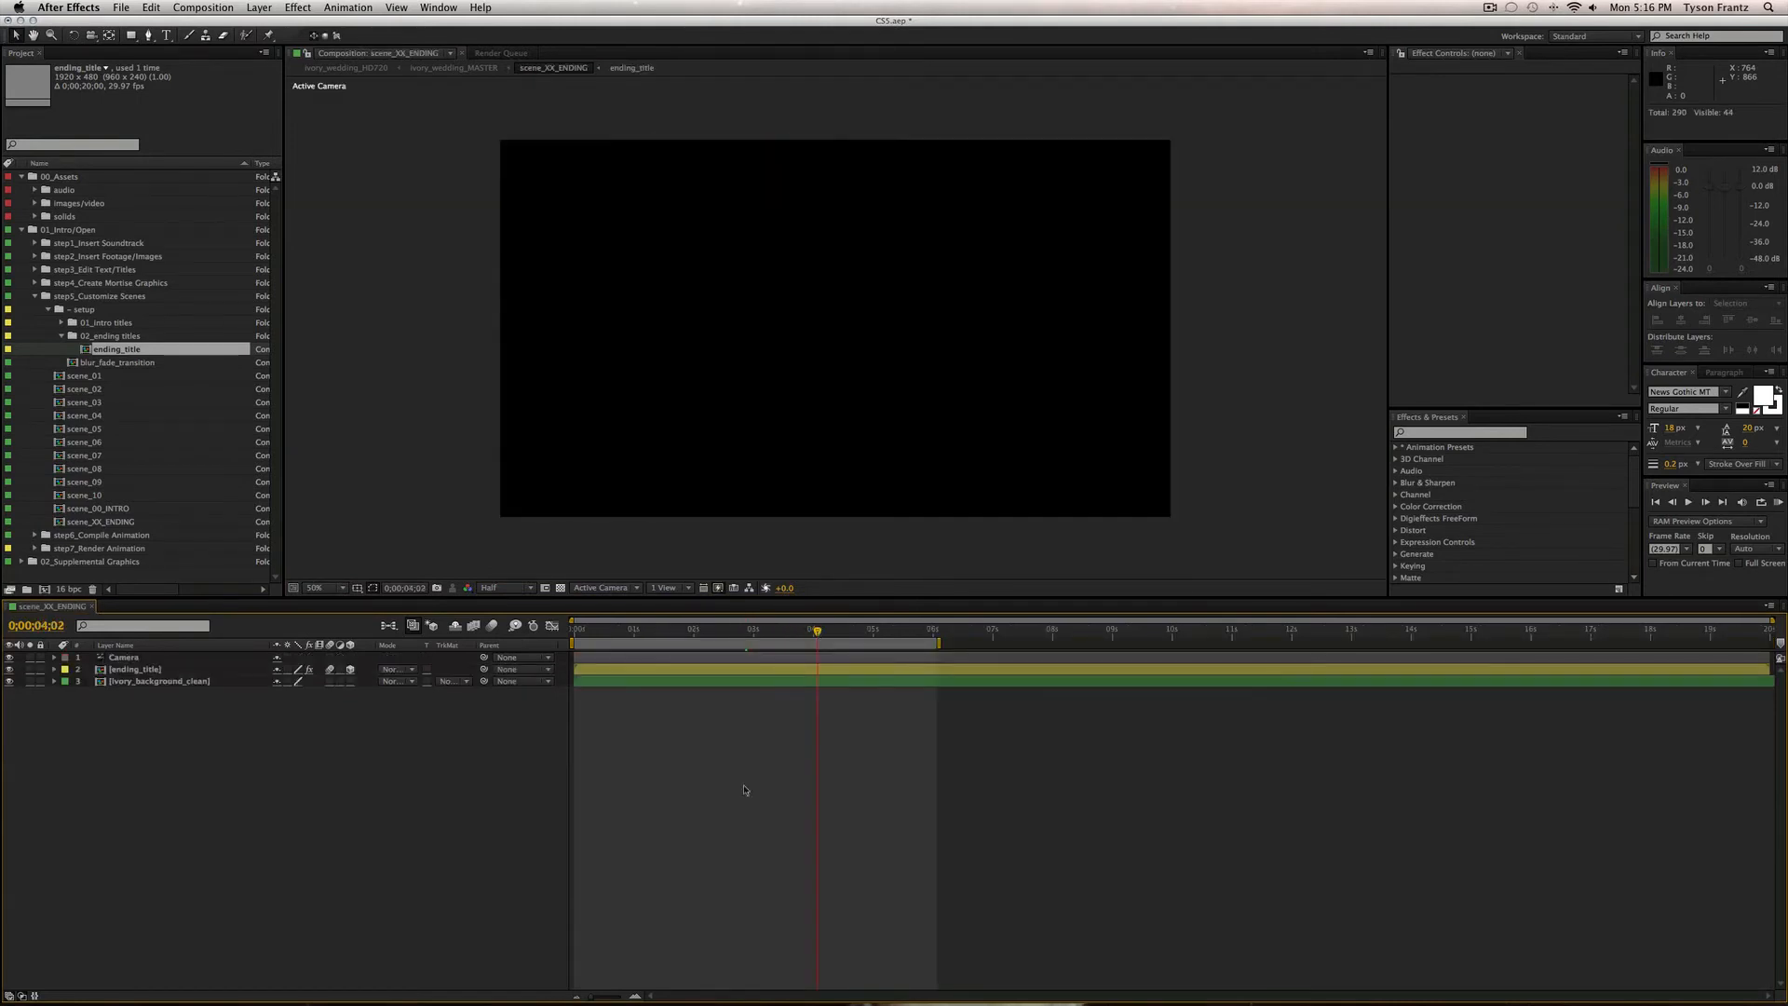
{"action": "key", "text": "super+w"}
{"action": "left_click", "coordinate": [61, 336]}
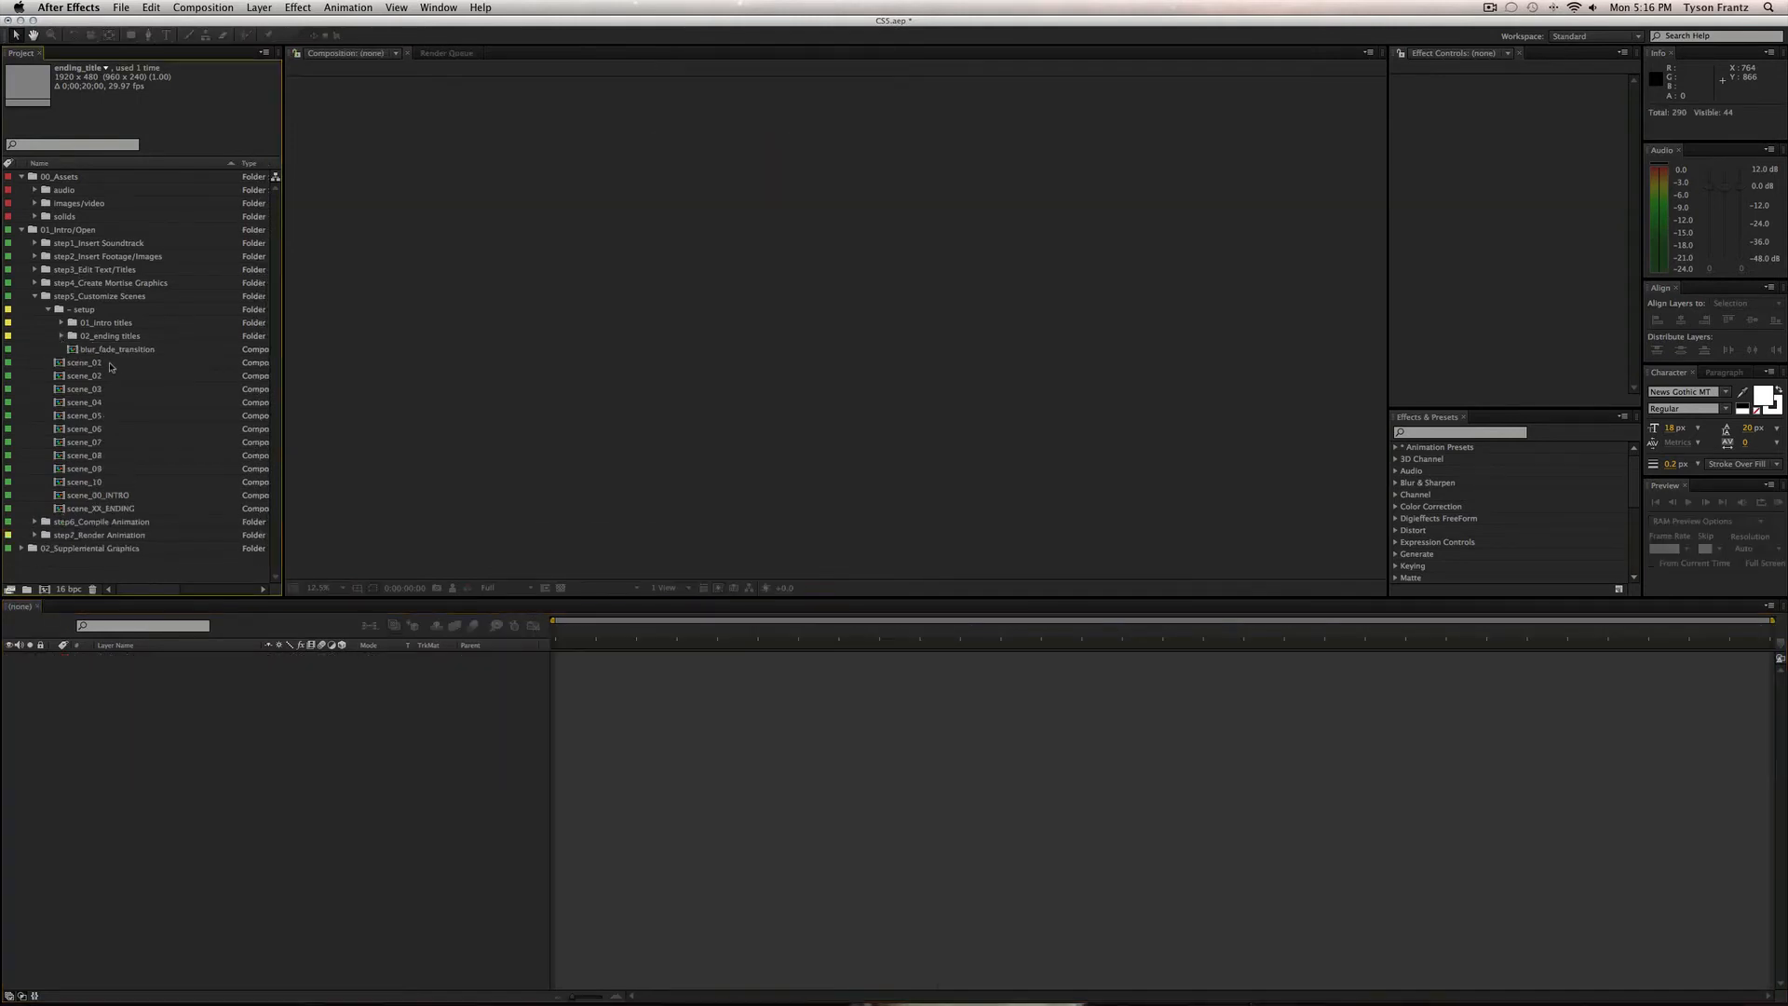
Expand step6_Compile Animation, collapse setup and step5_Customize Scenes, and open ivory_wedding_MASTER.
{"action": "left_click", "coordinate": [105, 522]}
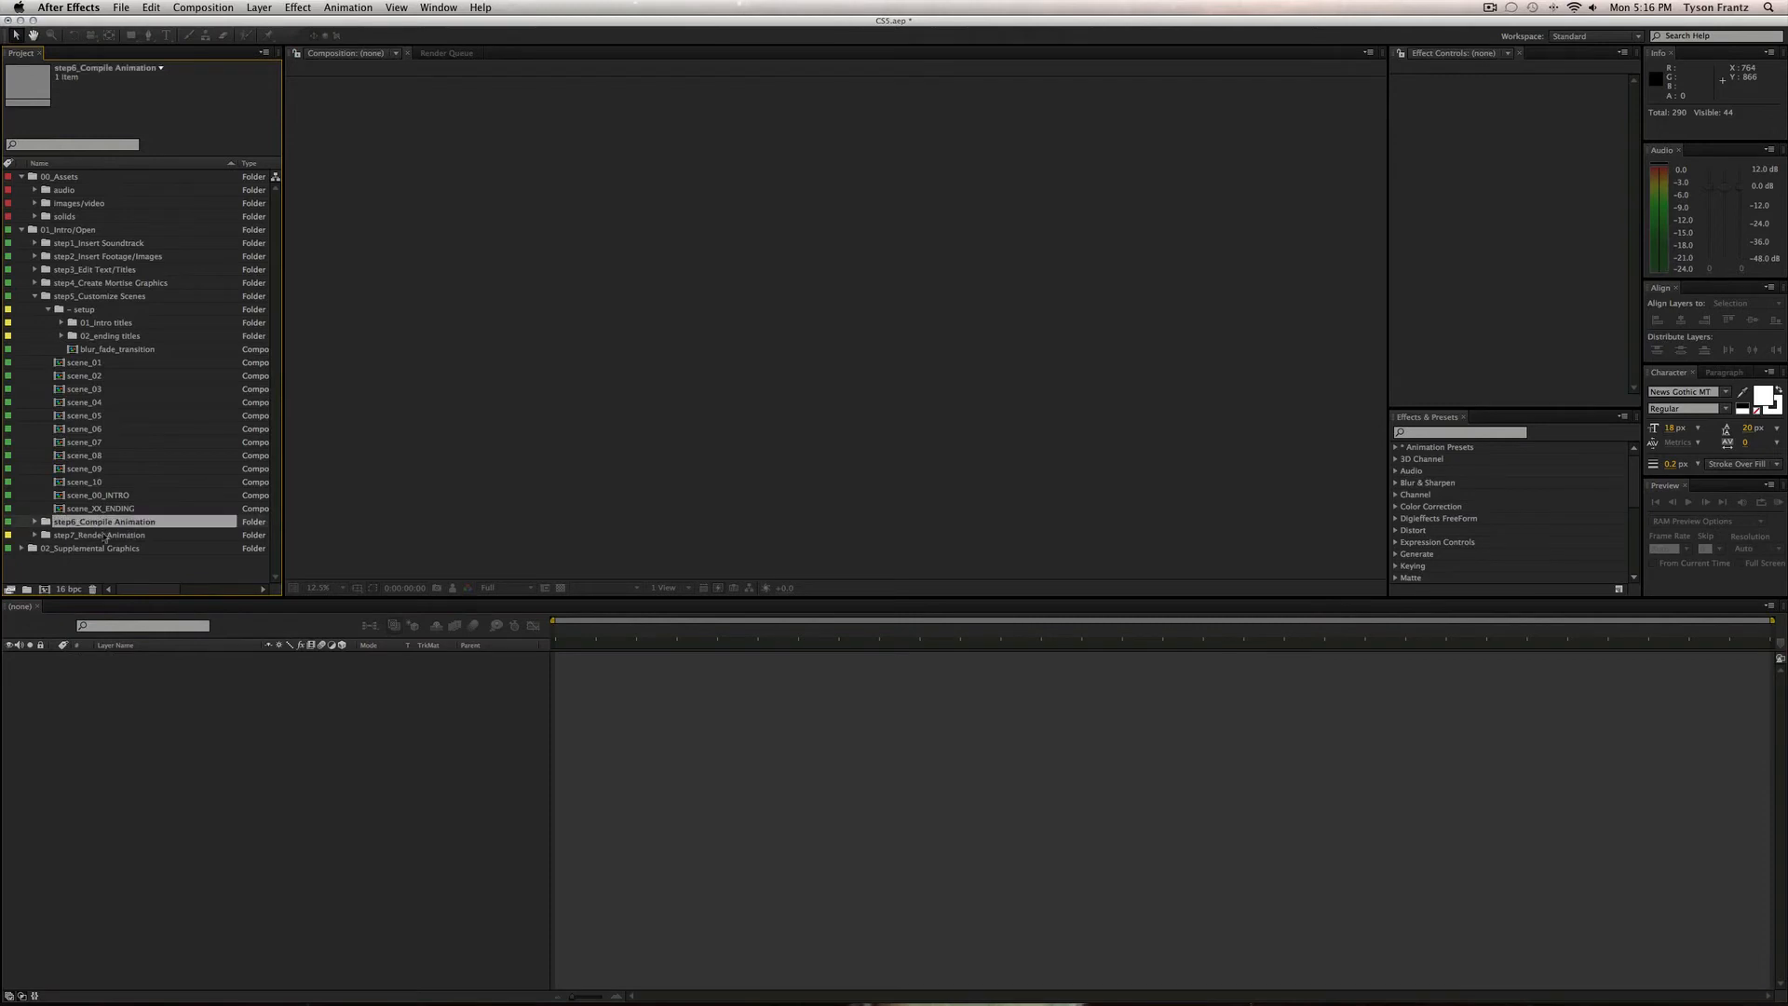
{"action": "left_click", "coordinate": [35, 522]}
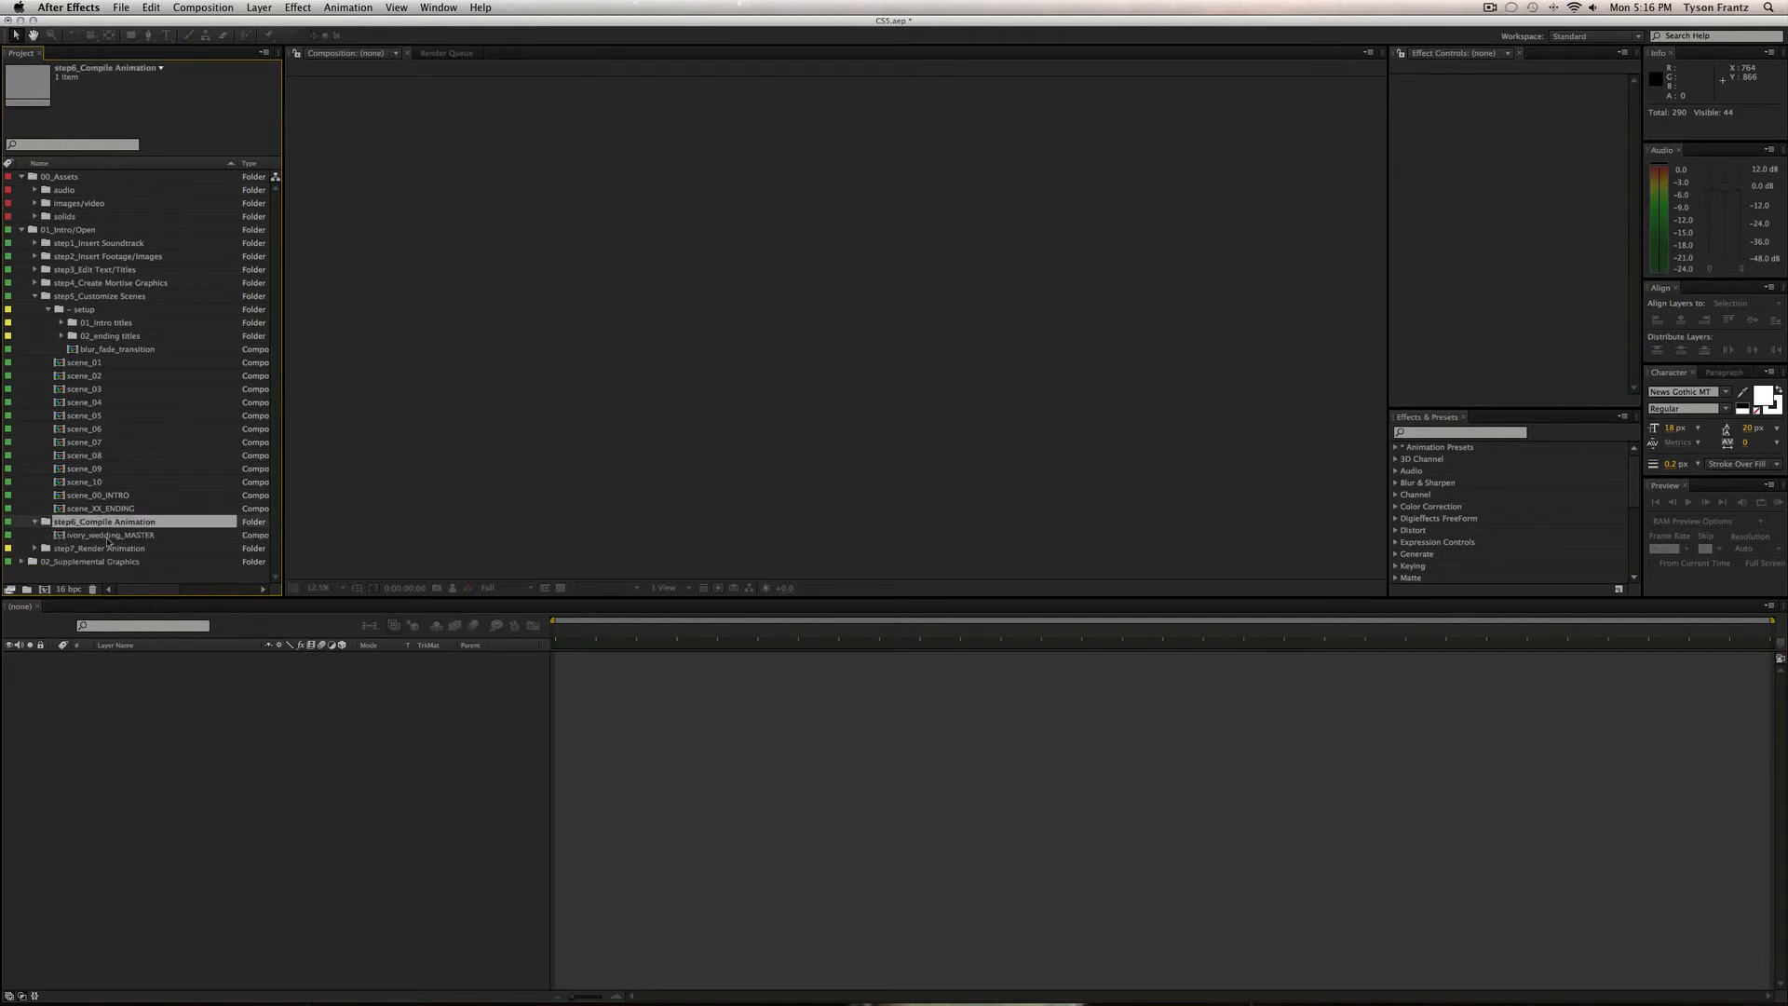
{"action": "left_click", "coordinate": [108, 536]}
{"action": "left_click", "coordinate": [48, 310]}
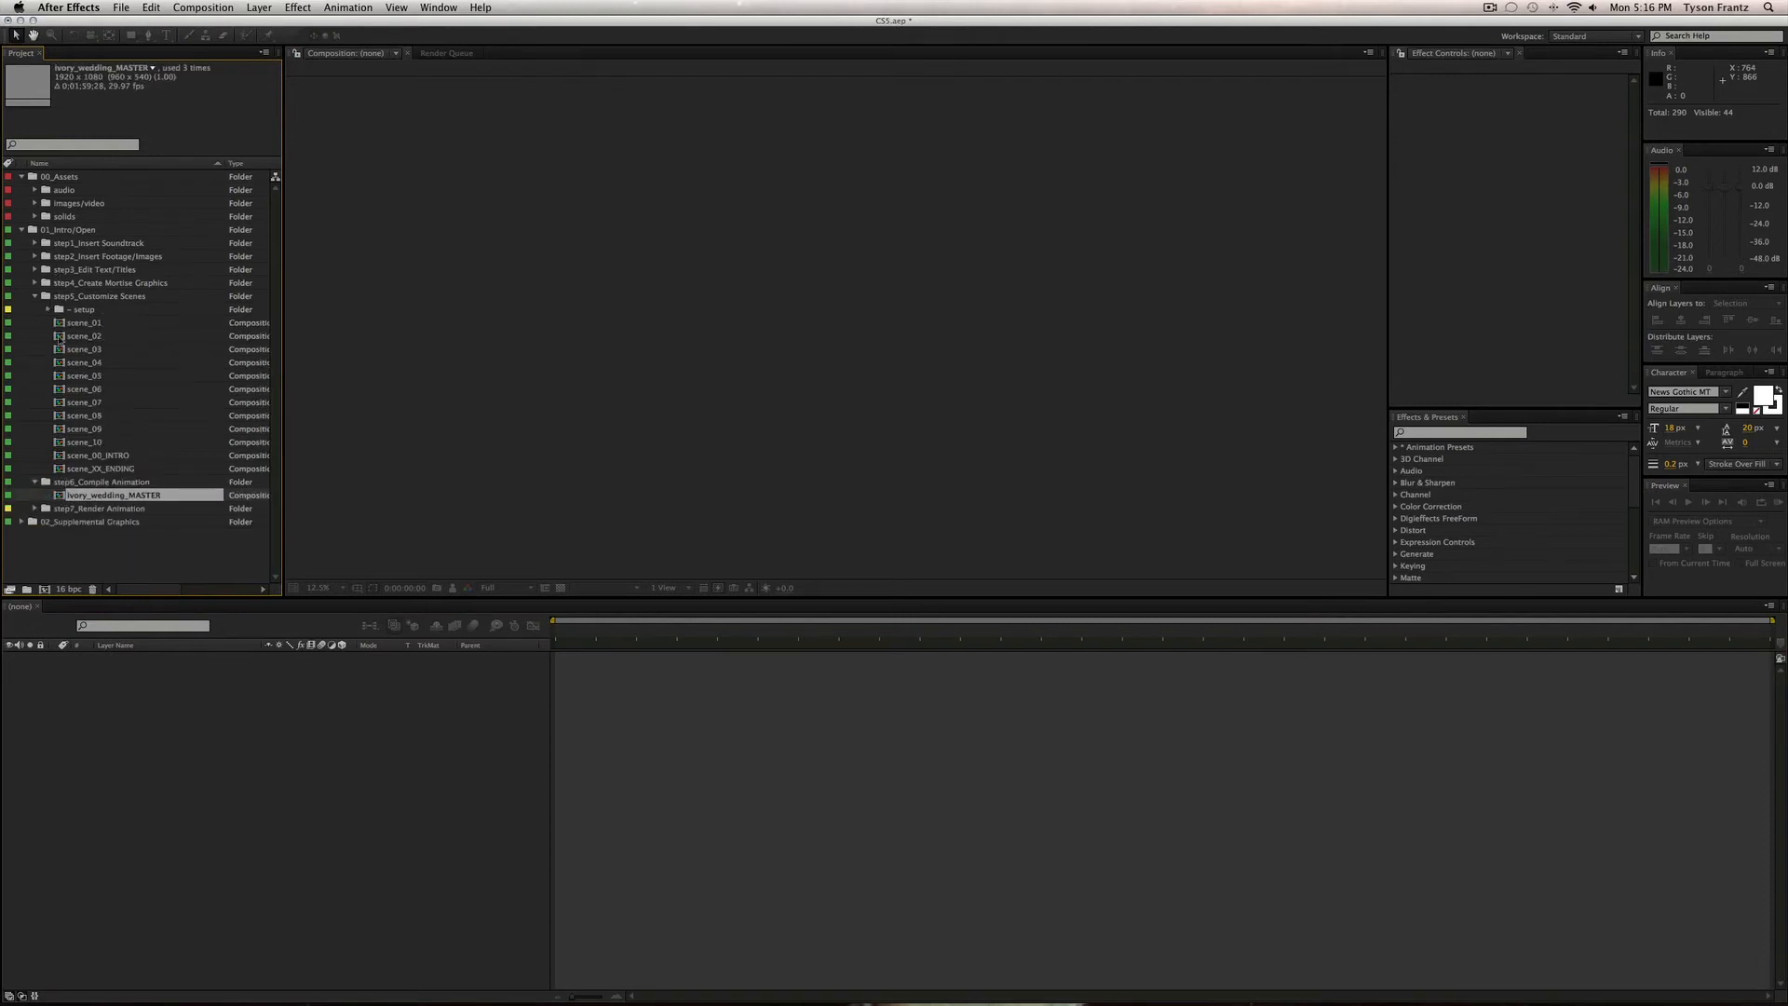
{"action": "left_click", "coordinate": [35, 296]}
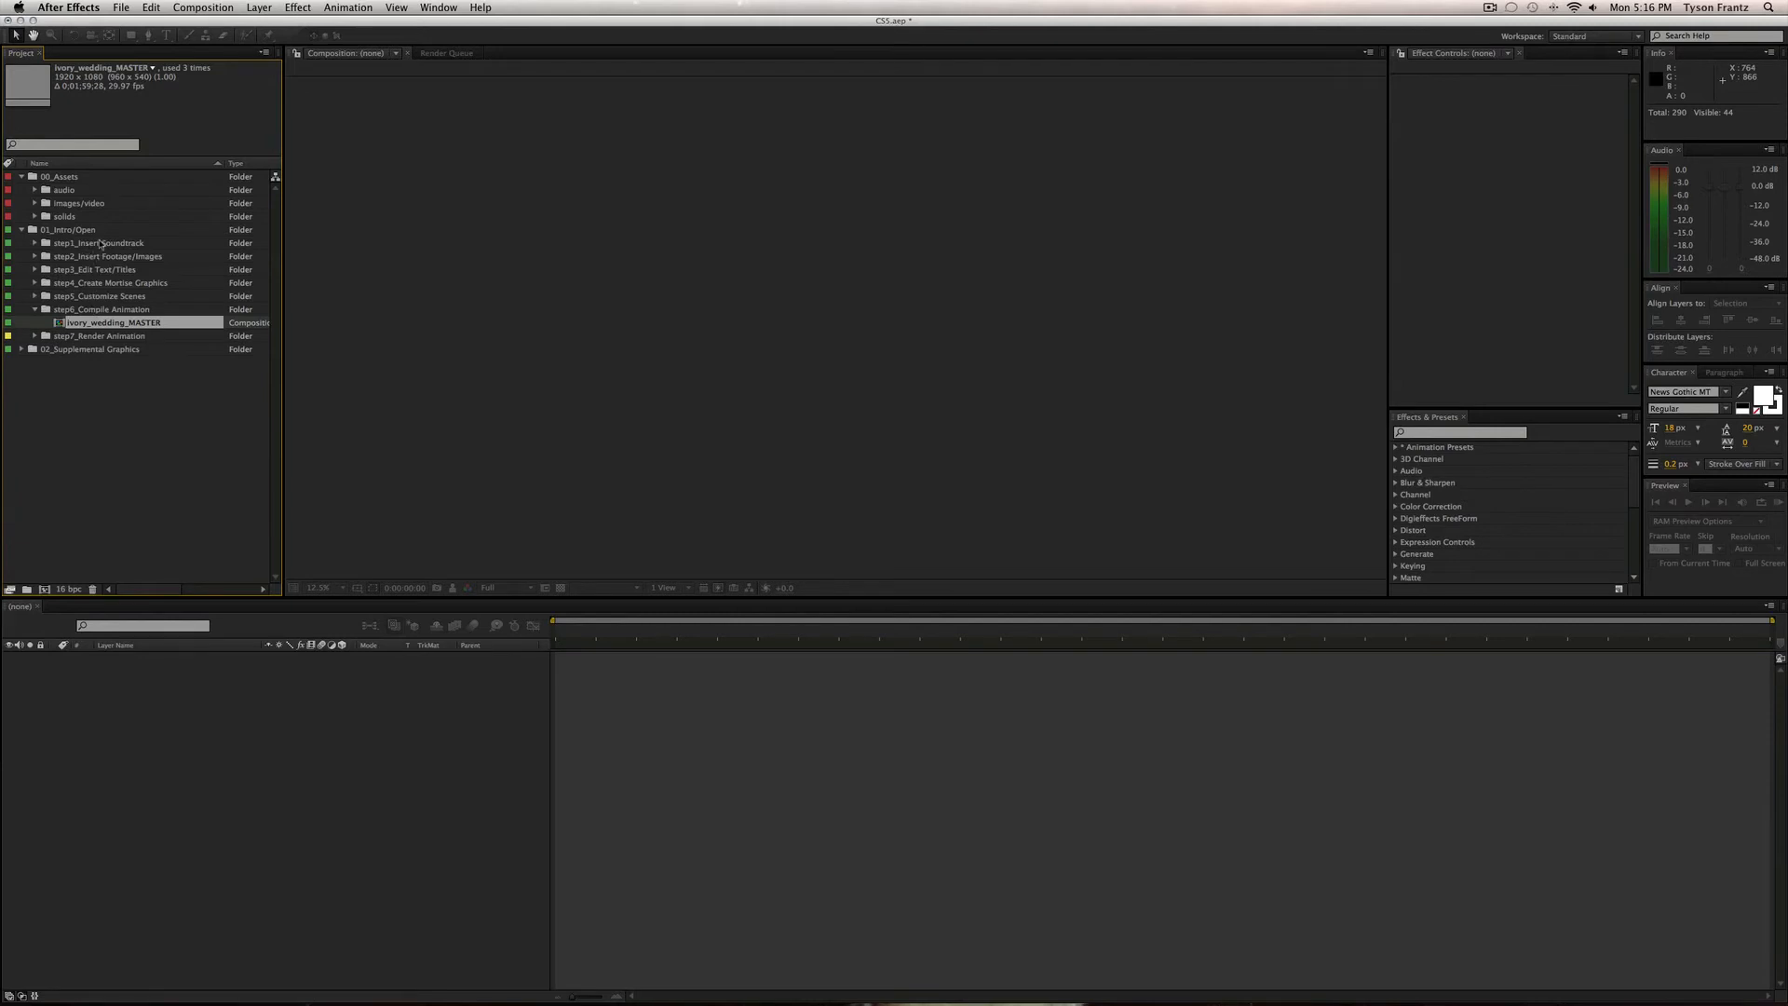
{"action": "left_click", "coordinate": [101, 311]}
{"action": "left_click", "coordinate": [105, 323]}
{"action": "double_click", "coordinate": [136, 323]}
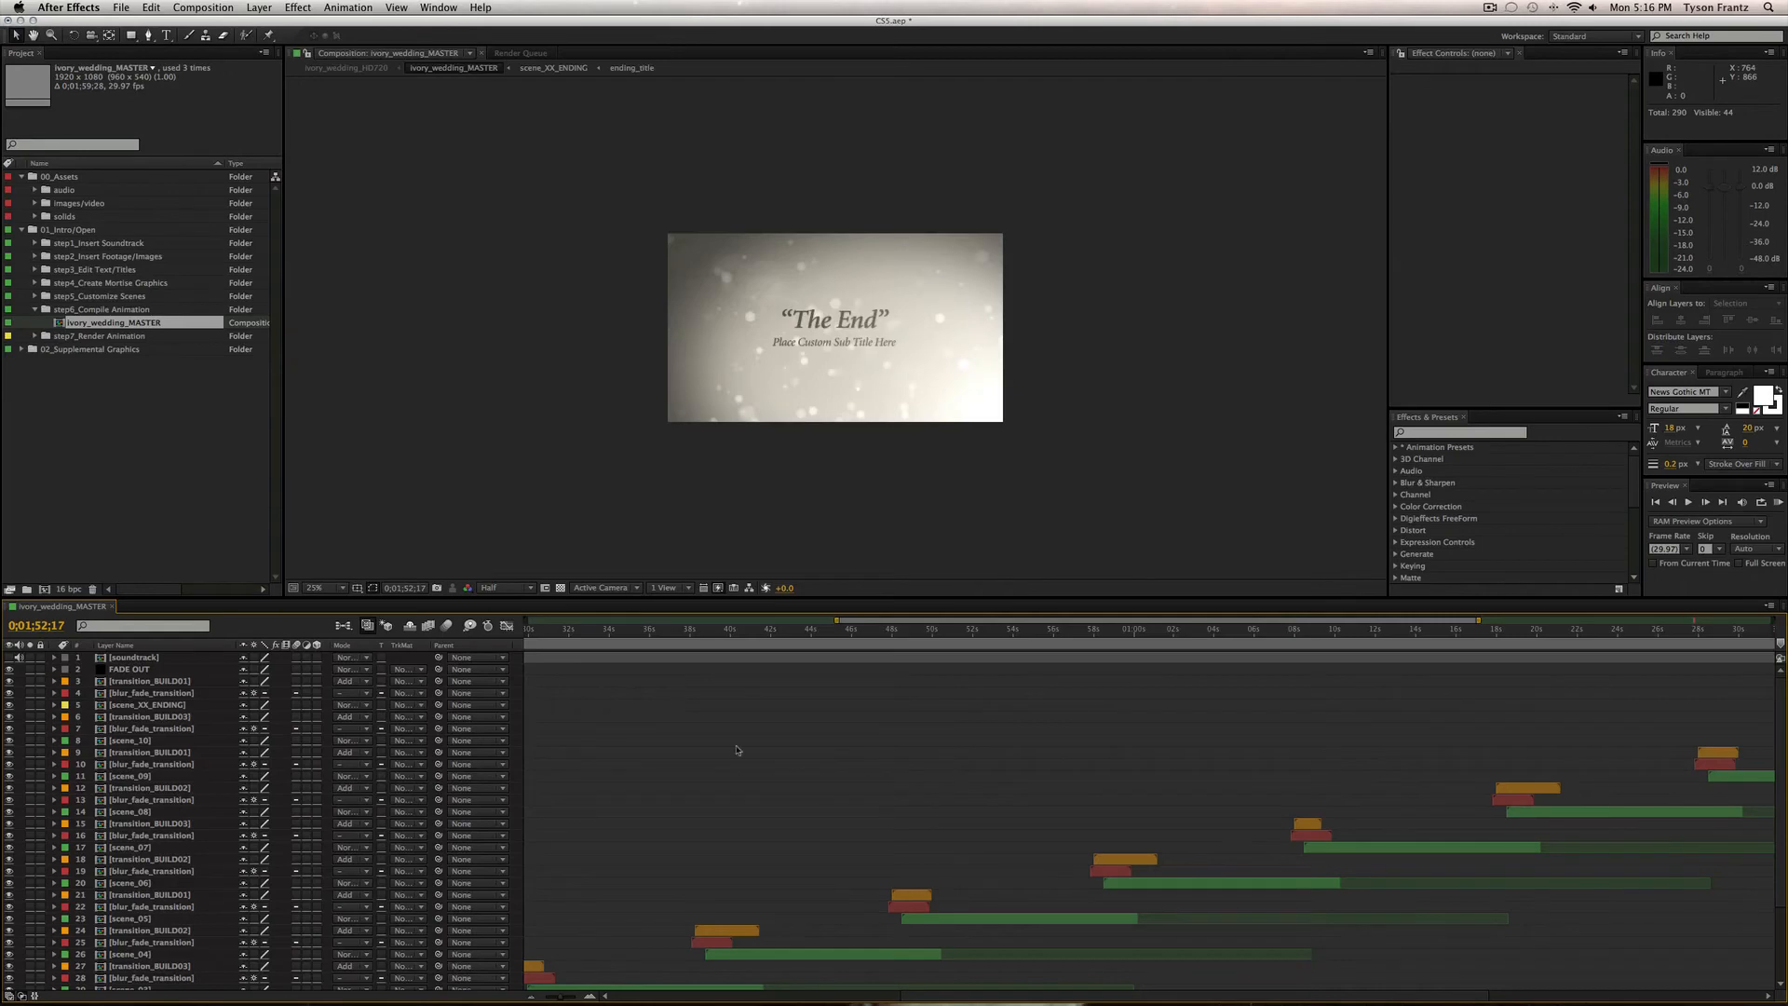
Zoom the timeline out to the full duration and enlarge the timeline panel to show more layers.
{"action": "key", "text": "minus"}
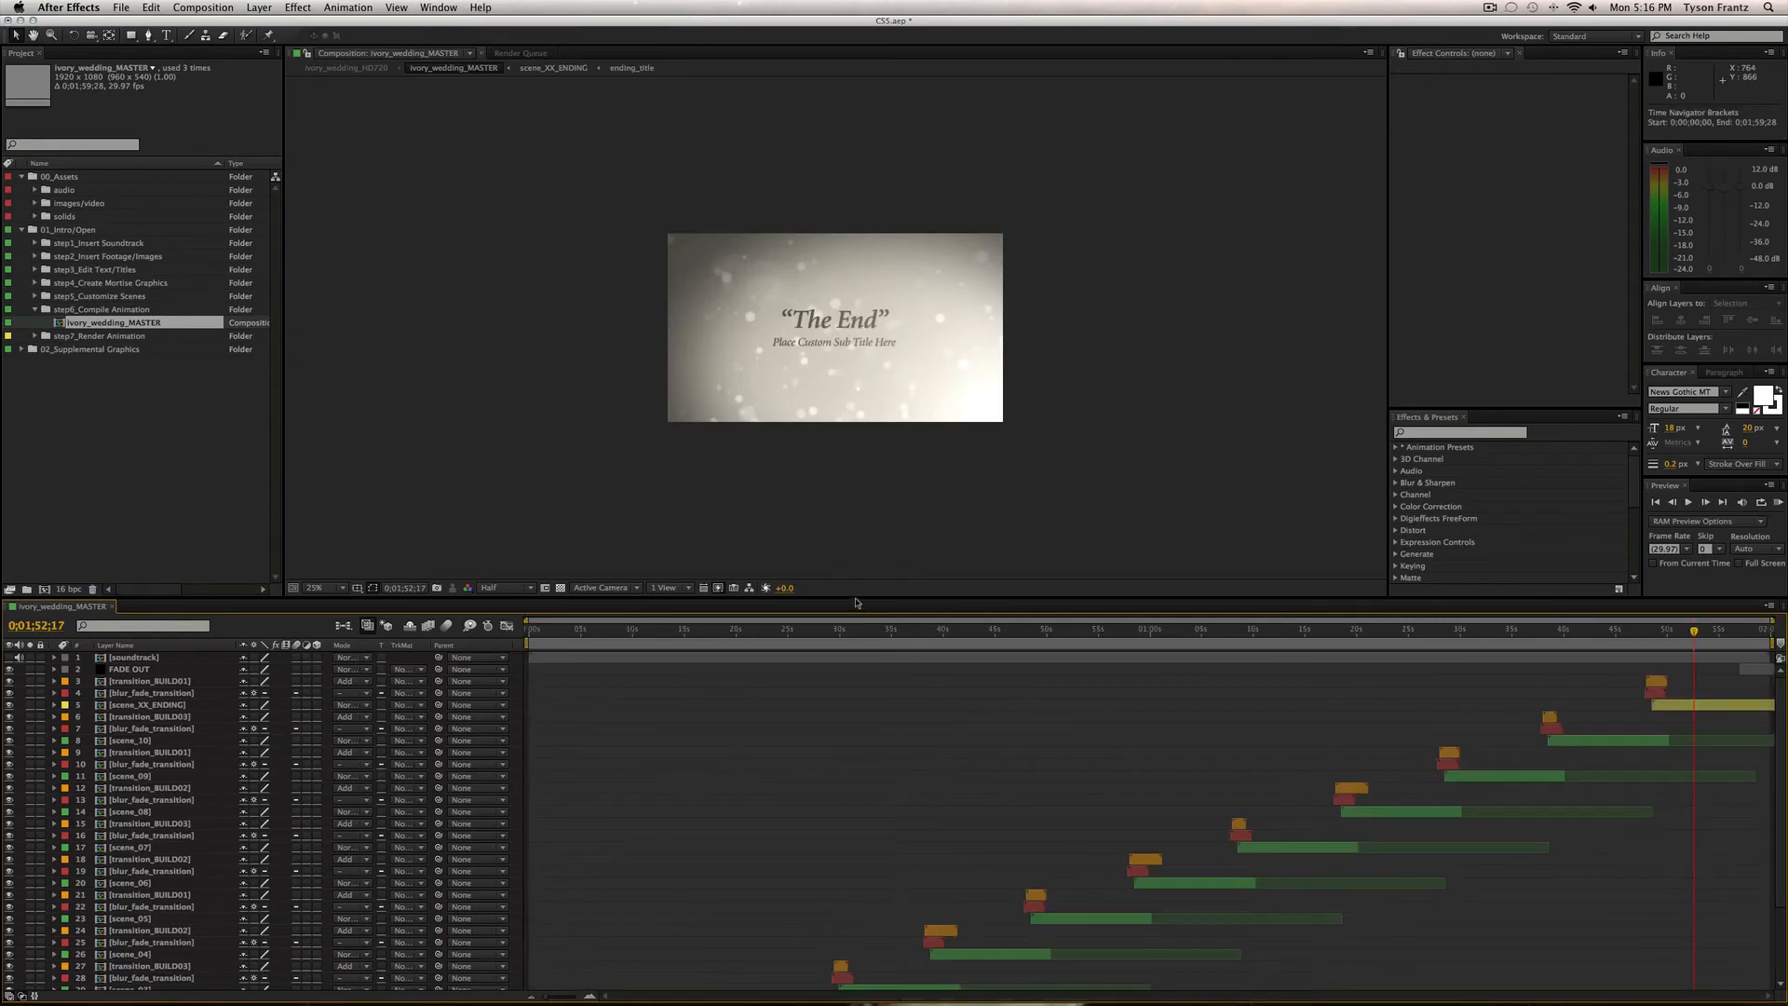
{"action": "left_click_drag", "start_coordinate": [856, 597], "coordinate": [856, 483]}
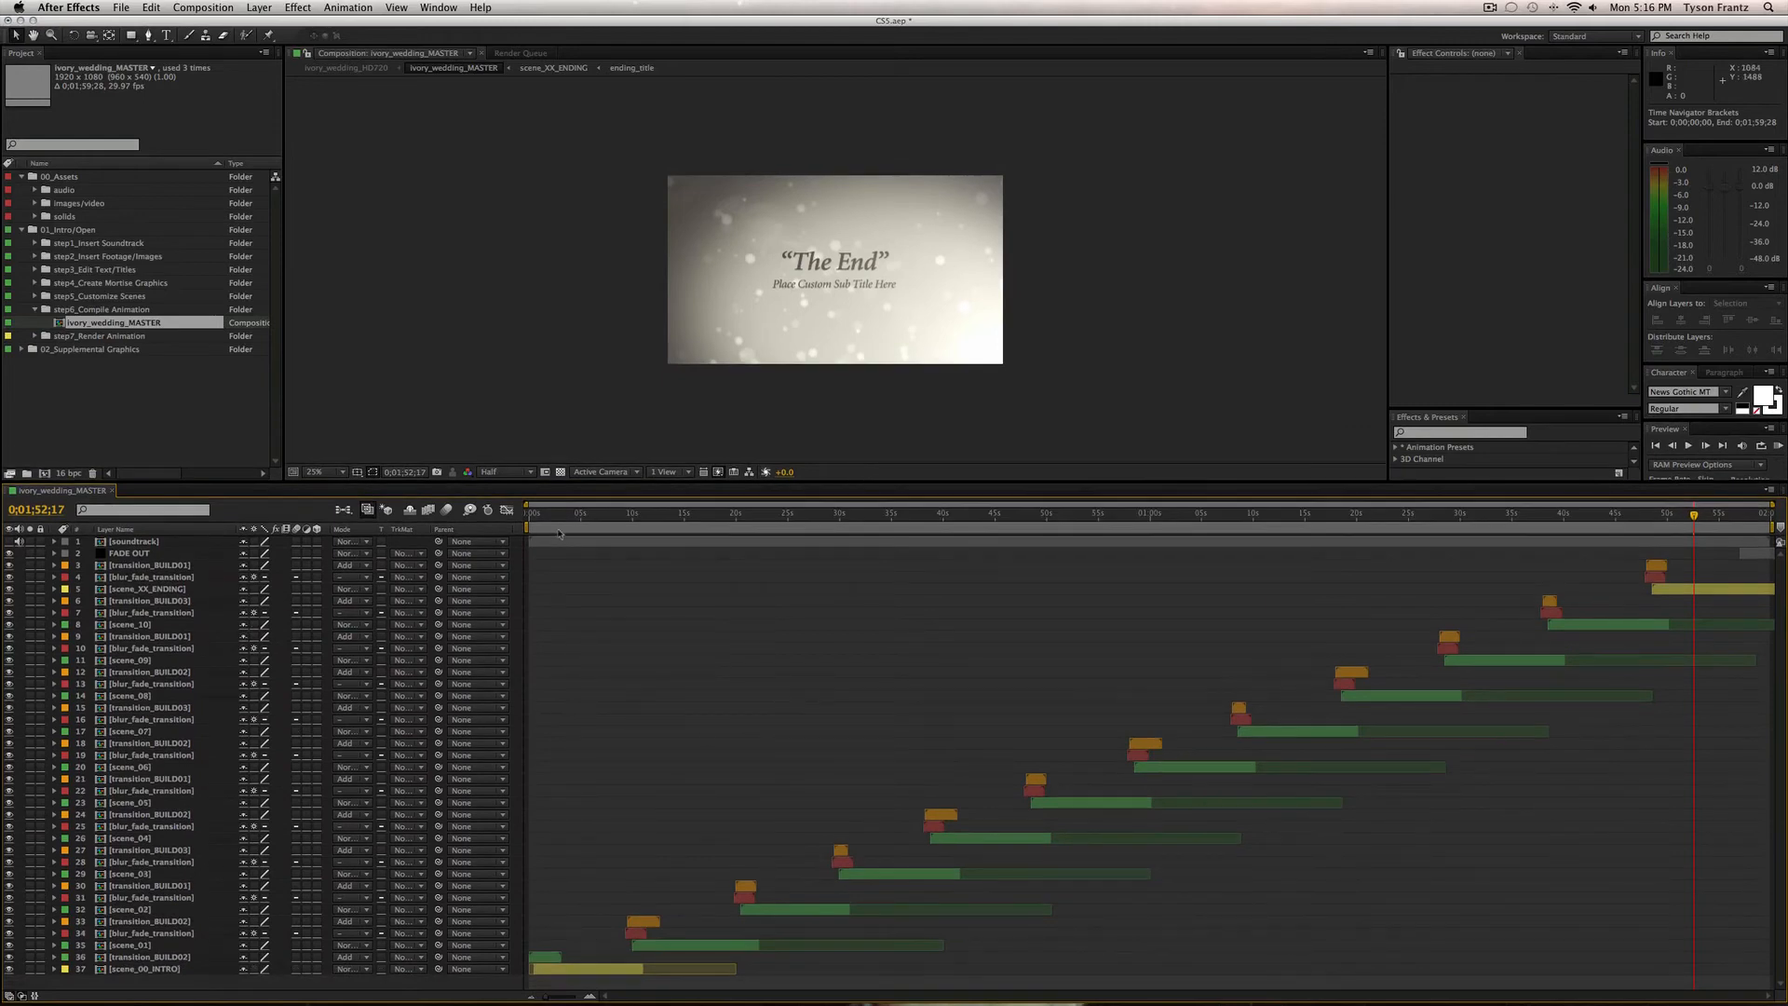
{"action": "left_click", "coordinate": [574, 514]}
{"action": "left_click", "coordinate": [168, 968]}
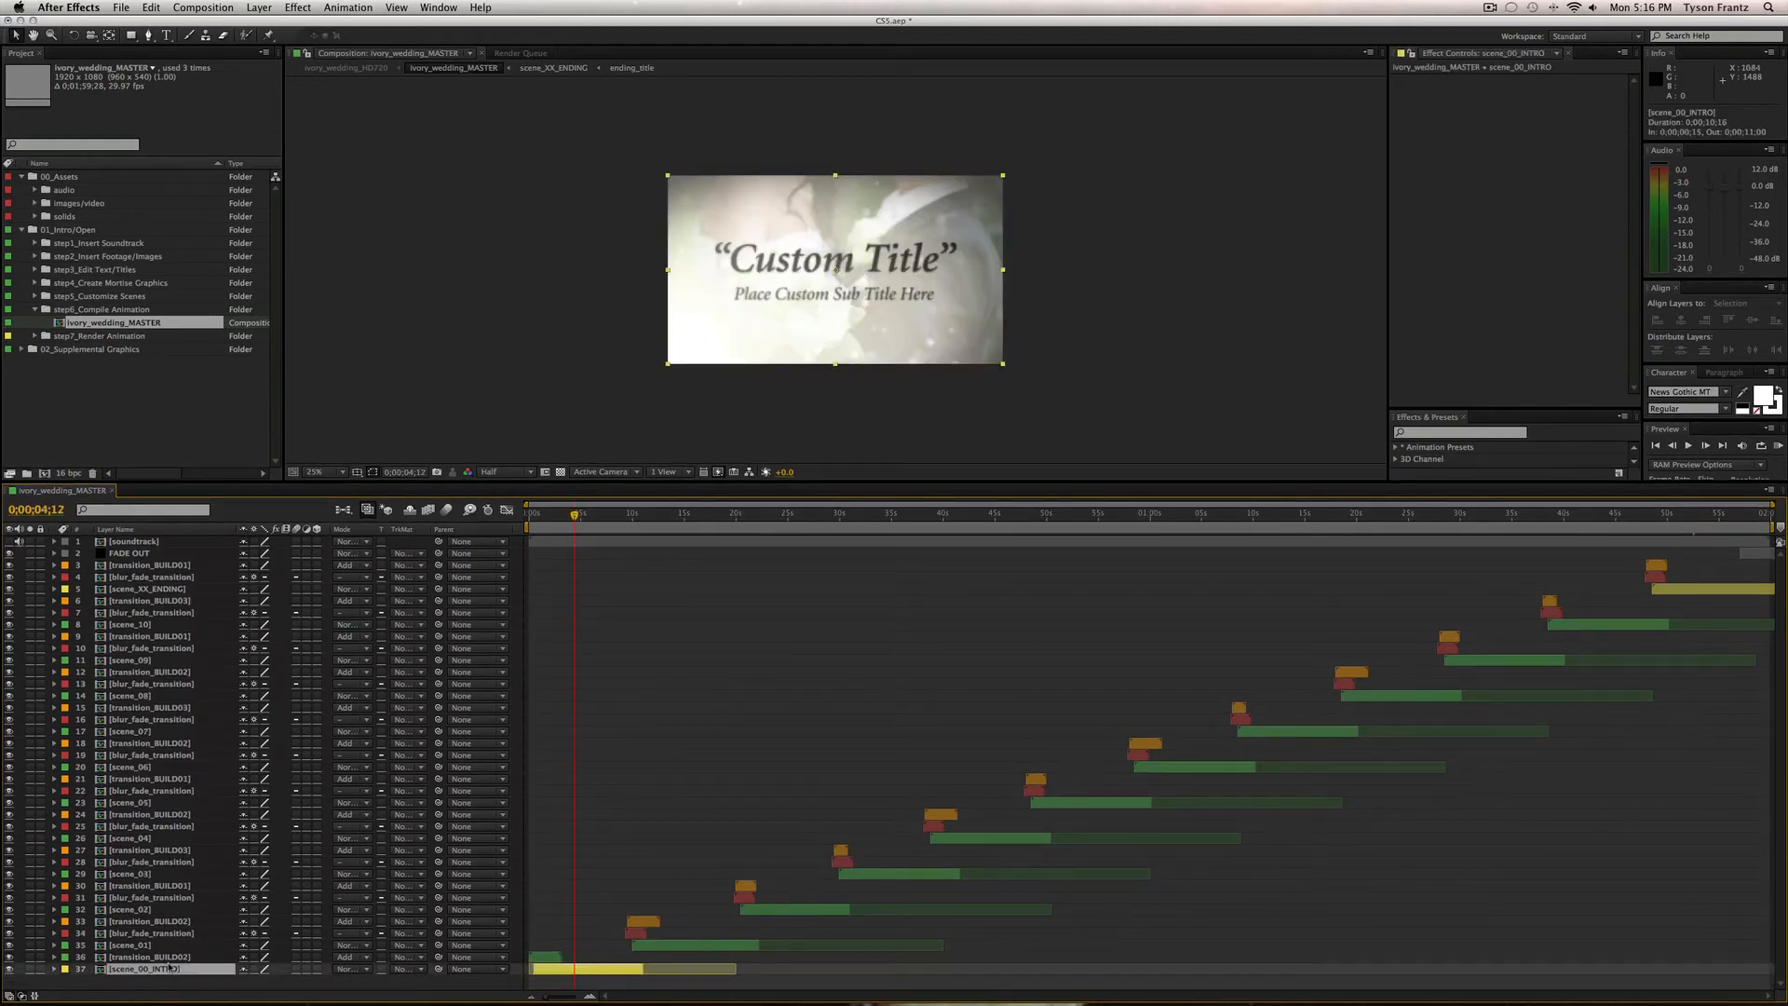
{"action": "left_click", "coordinate": [35, 296]}
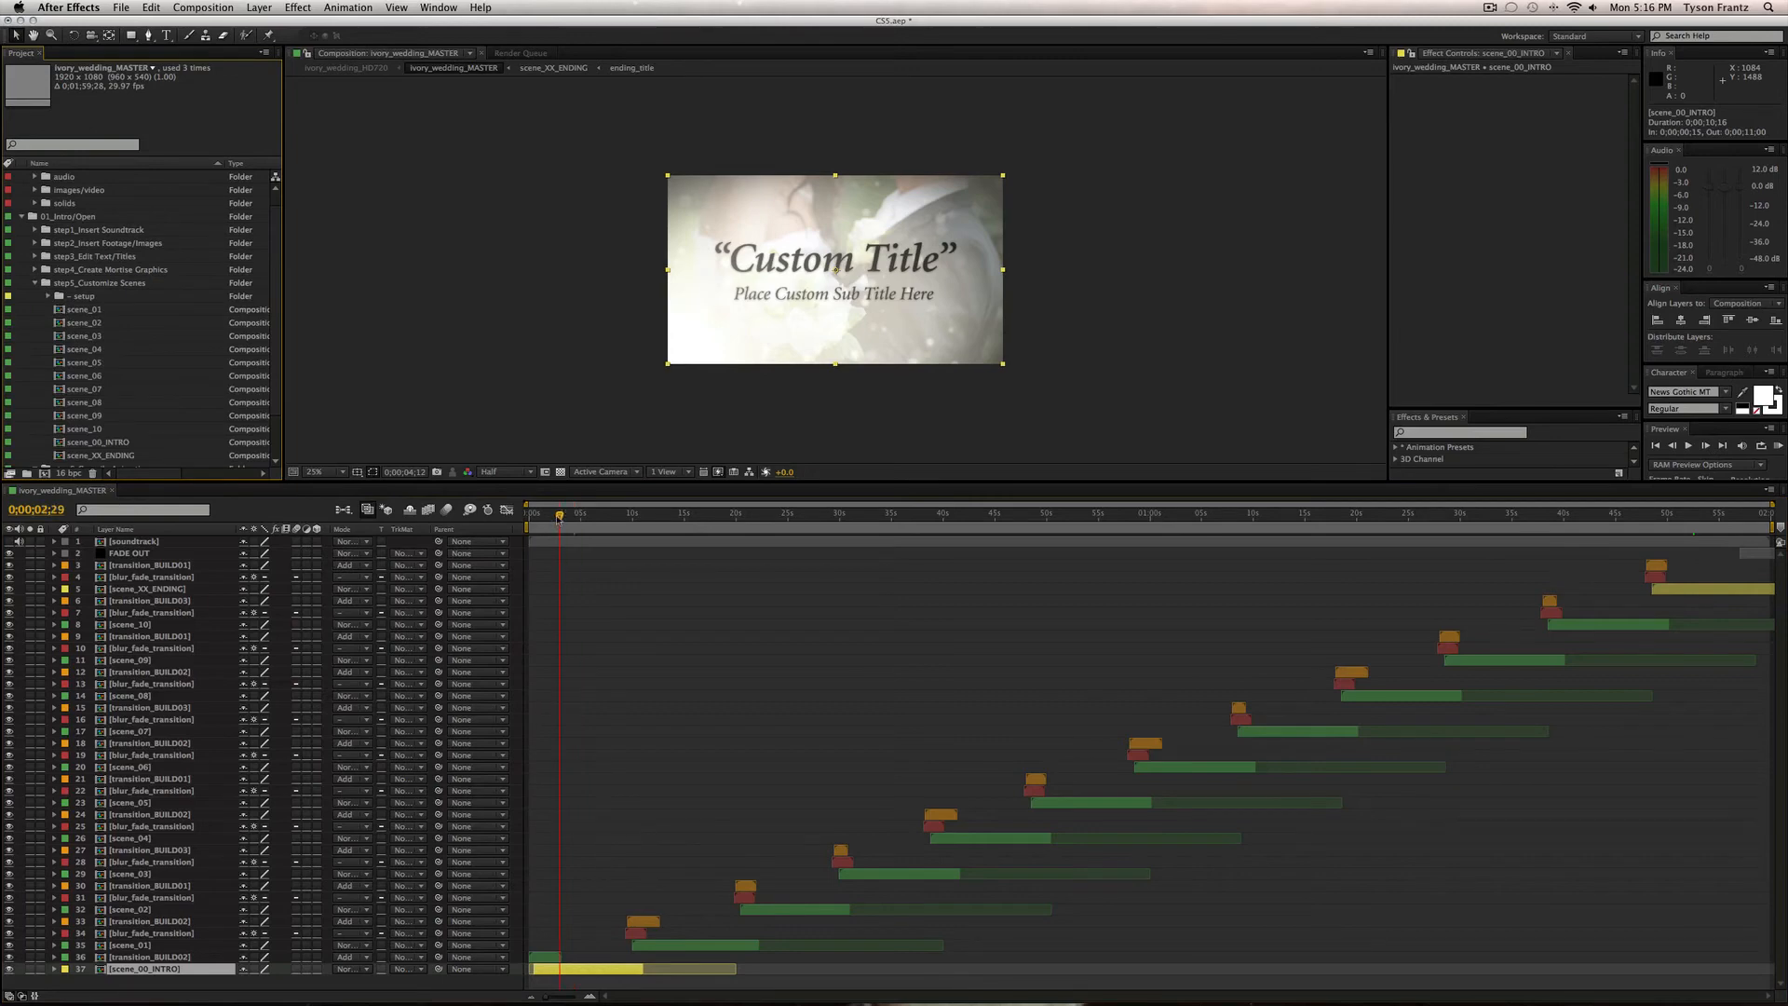
{"action": "left_click_drag", "start_coordinate": [553, 517], "coordinate": [615, 515]}
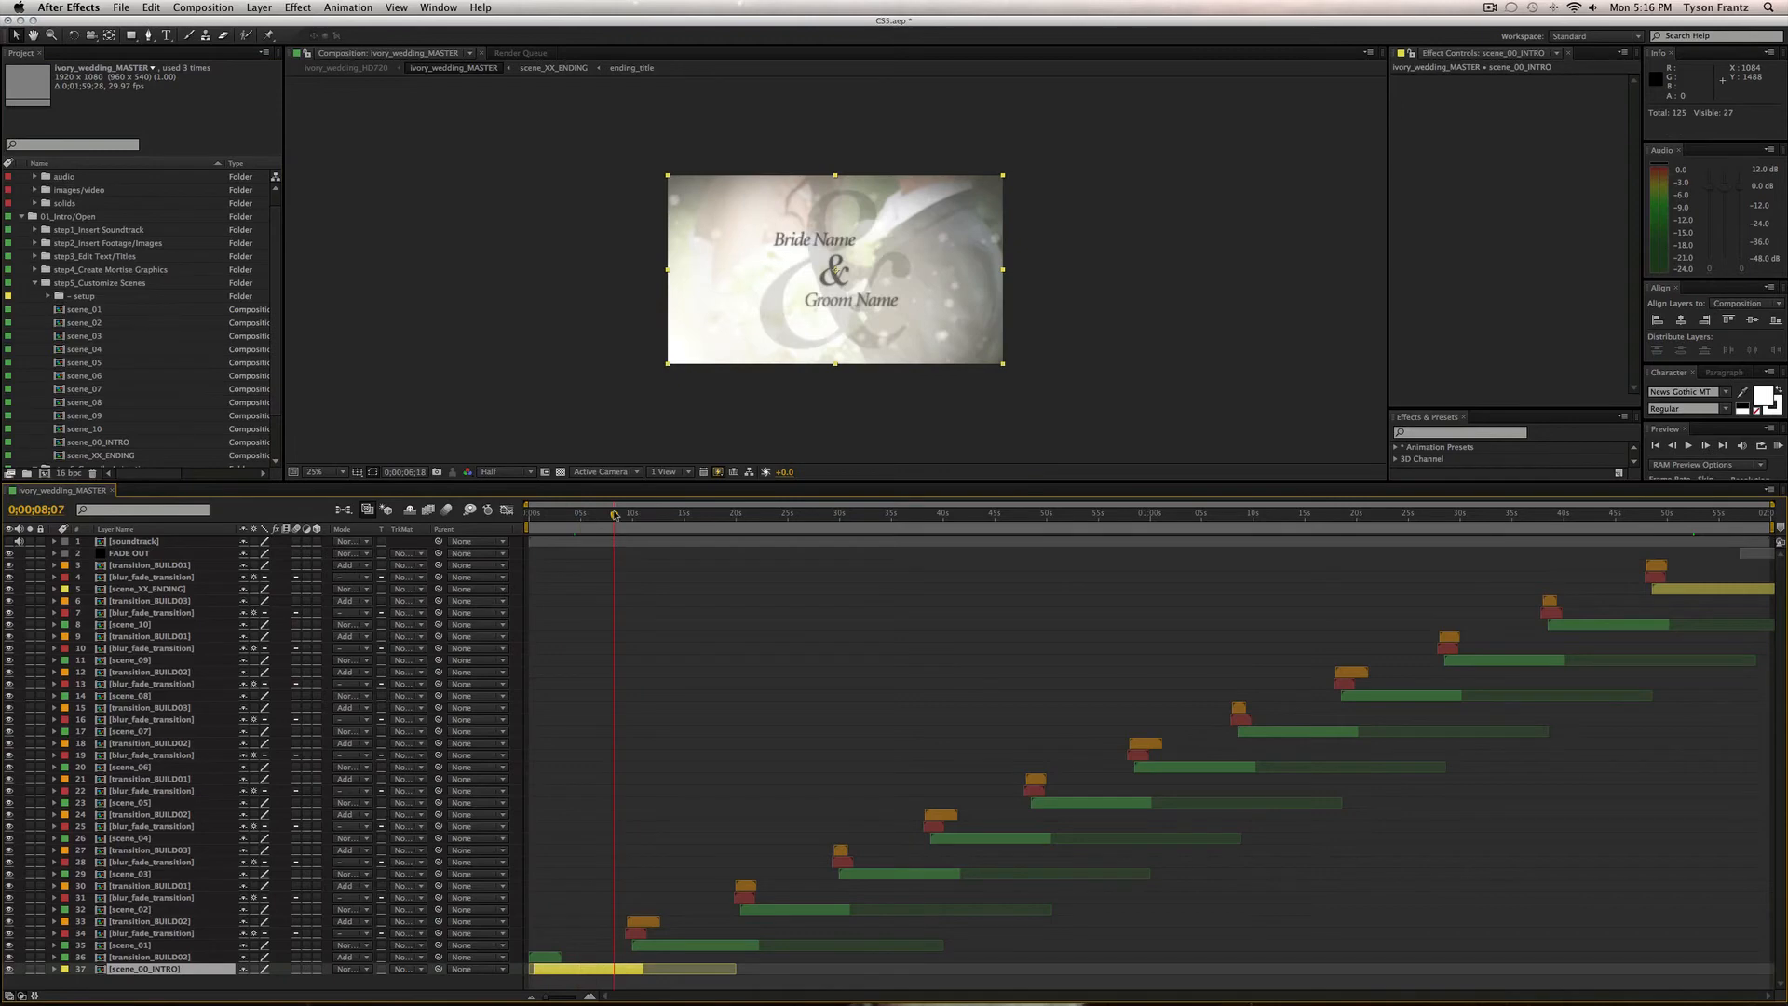
Change the viewer preview resolution from Half to Quarter.
{"action": "left_click", "coordinate": [502, 472]}
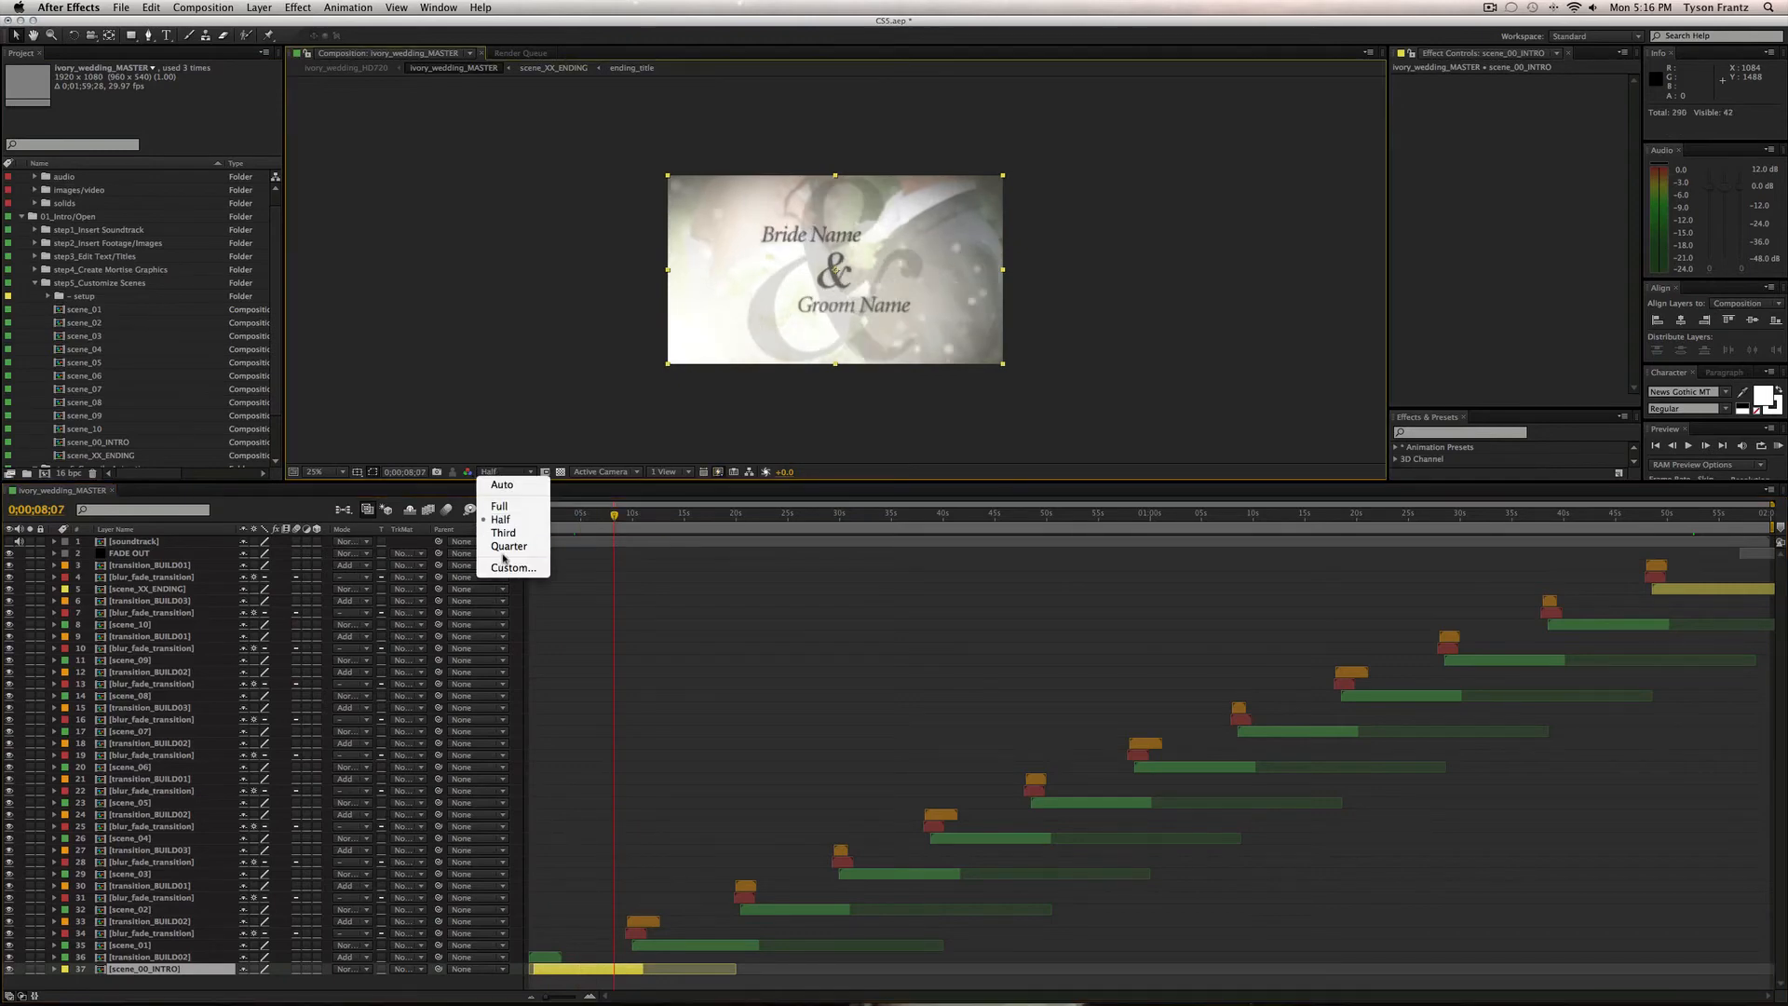
{"action": "left_click", "coordinate": [504, 547]}
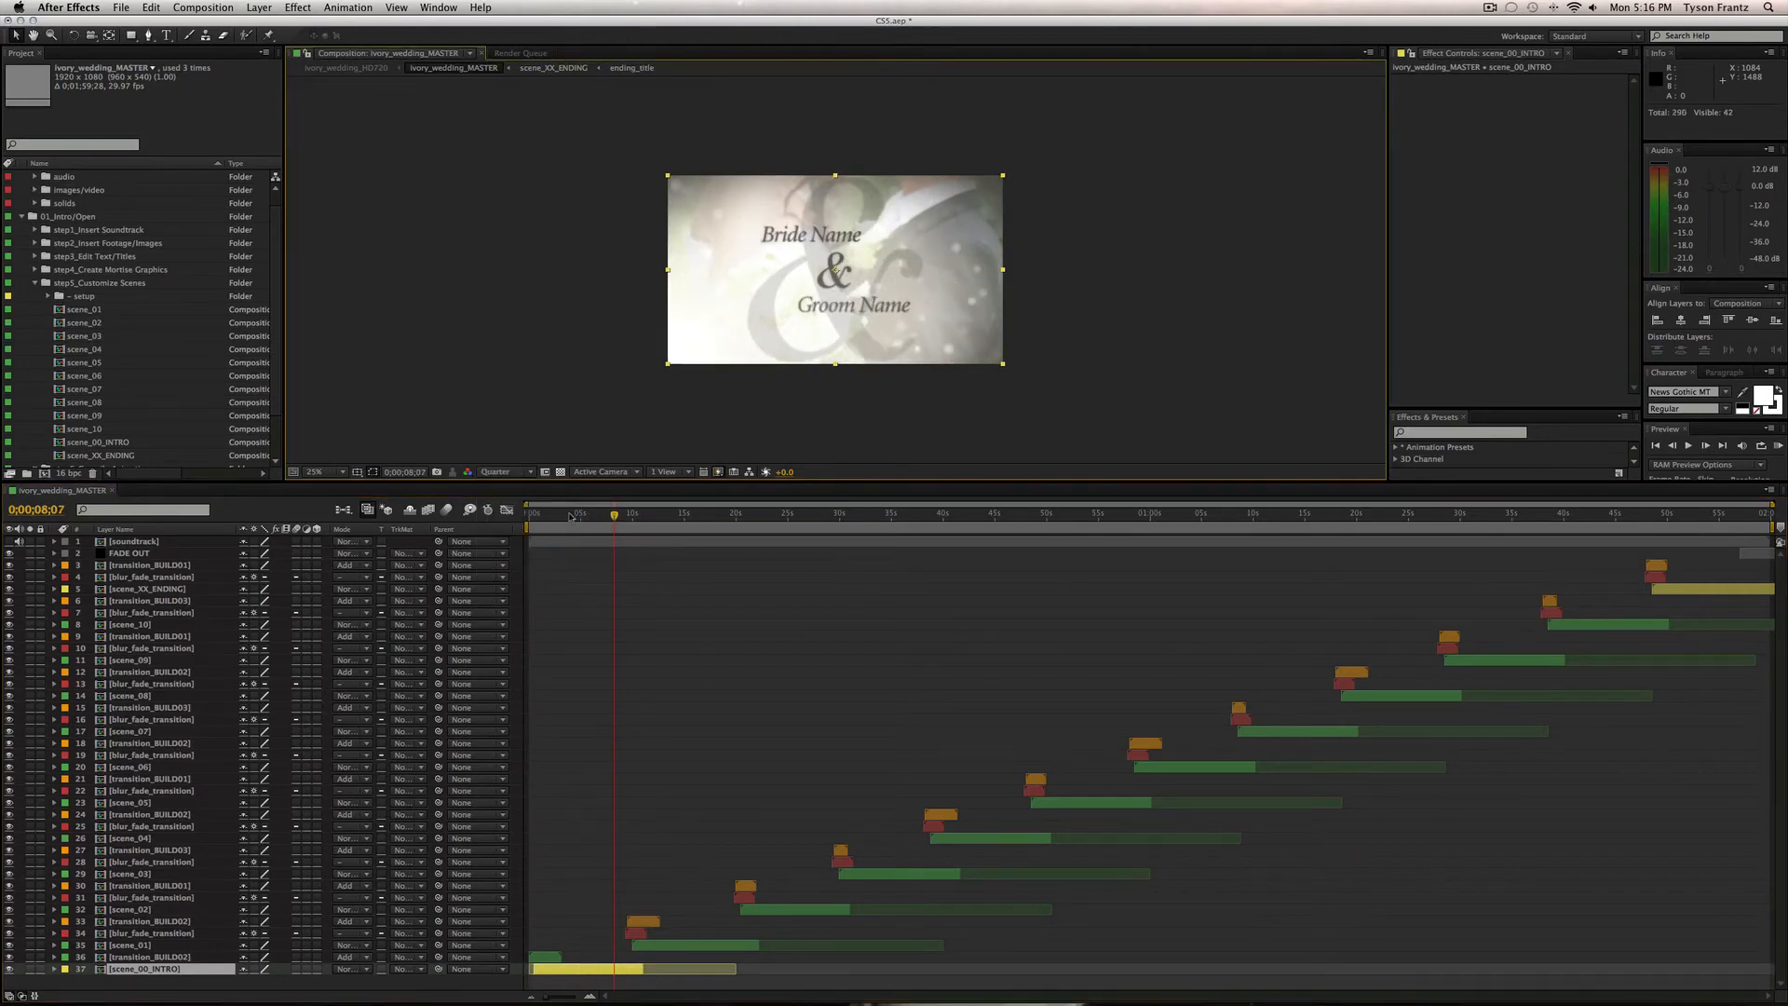
{"action": "left_click_drag", "start_coordinate": [552, 515], "coordinate": [644, 528]}
{"action": "left_click", "coordinate": [175, 956]}
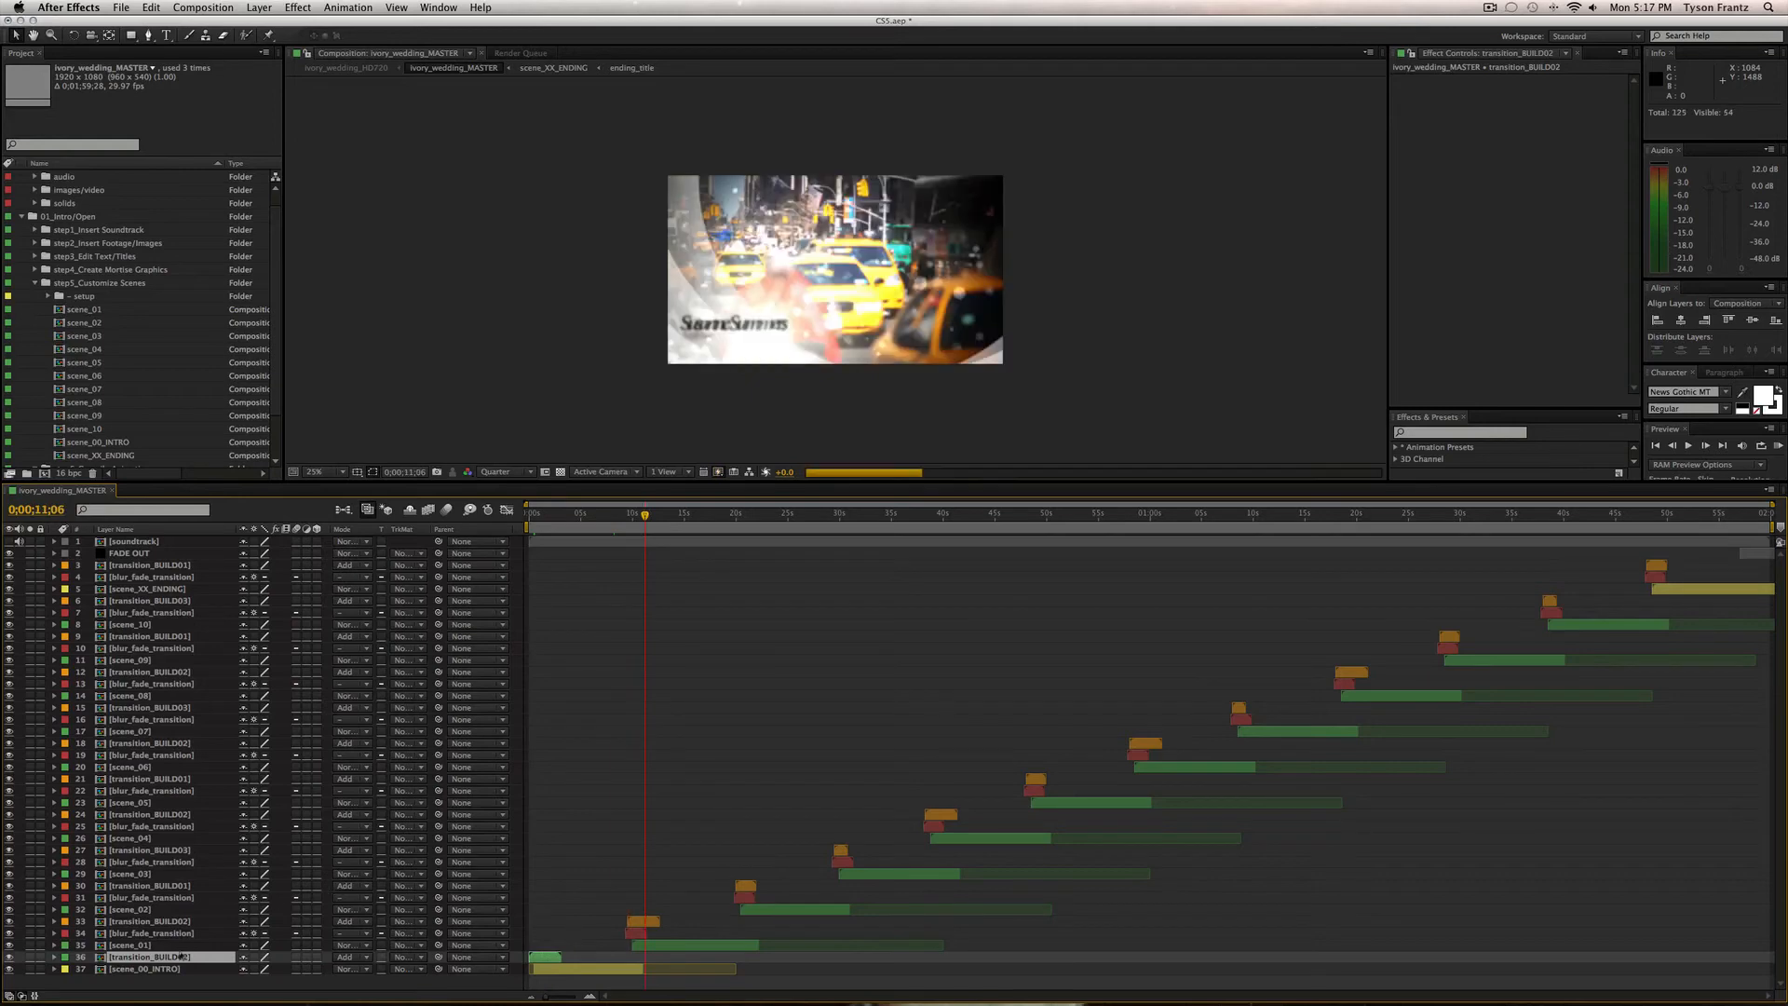
Select the scene_01 through scene_06 layers, then clear the selection.
{"action": "left_click", "coordinate": [165, 945]}
{"action": "left_click", "coordinate": [140, 909], "text": "super"}
{"action": "left_click", "coordinate": [145, 874], "text": "super"}
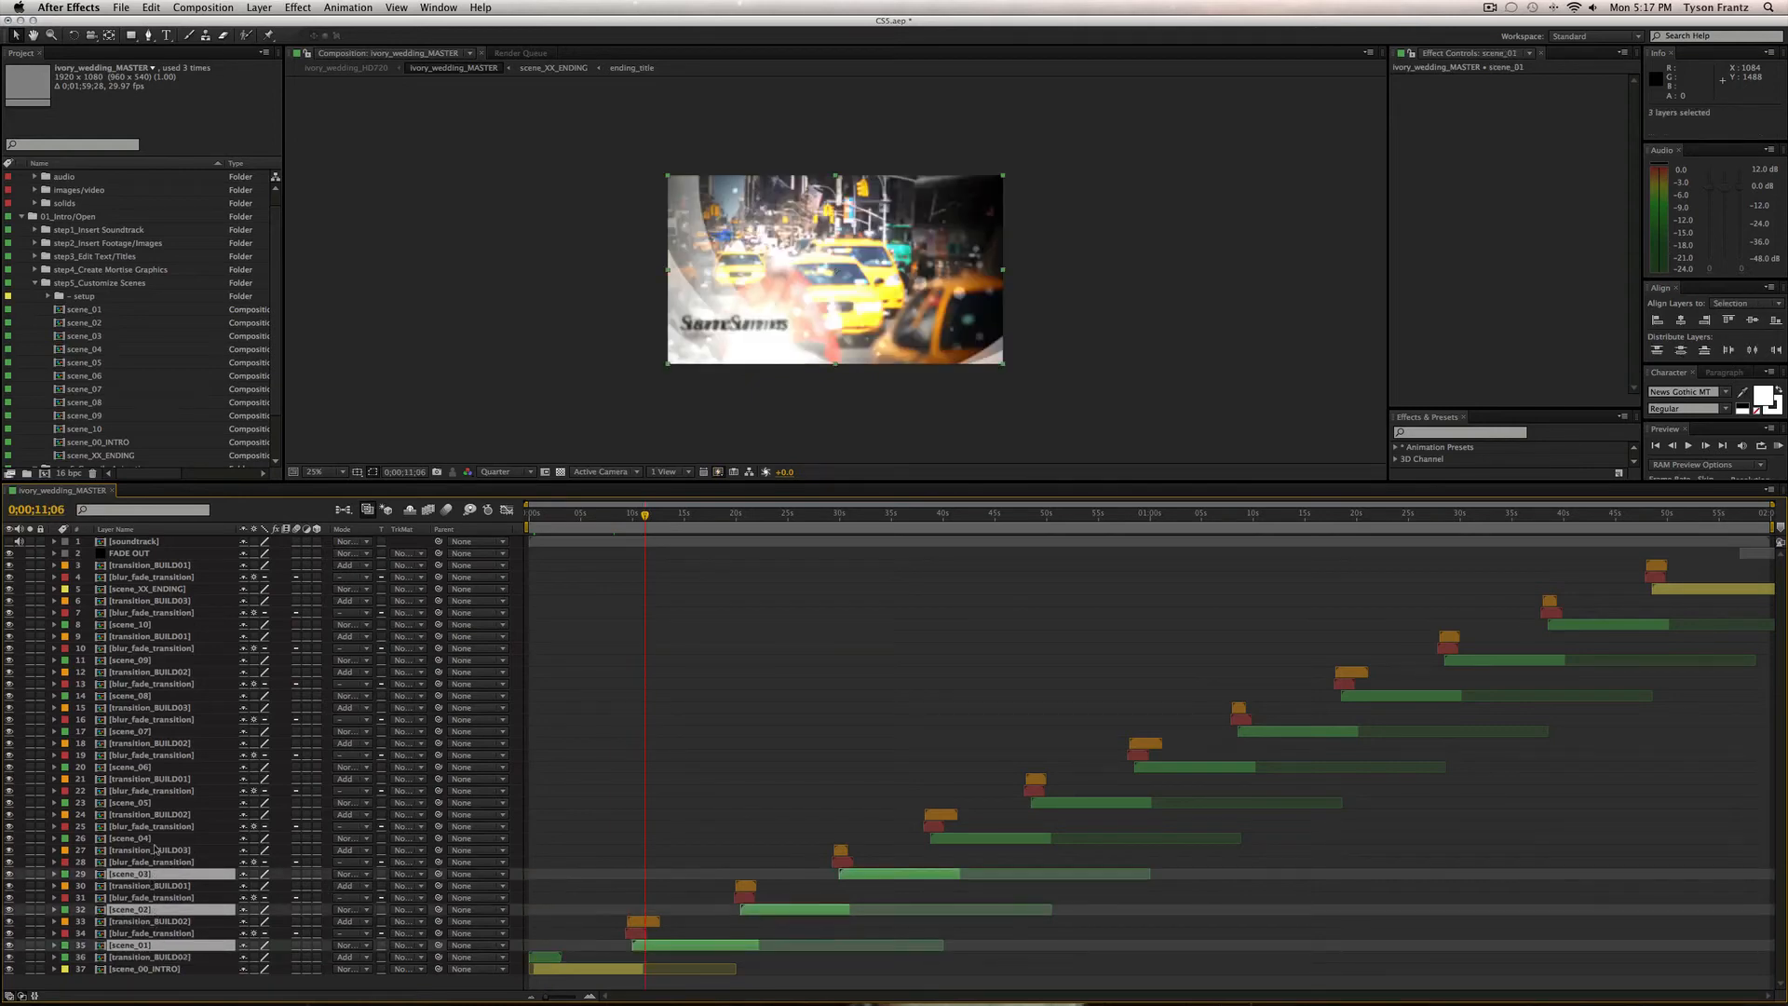
{"action": "left_click", "coordinate": [154, 838], "text": "super"}
{"action": "left_click", "coordinate": [156, 802], "text": "super"}
{"action": "left_click", "coordinate": [162, 767], "text": "super"}
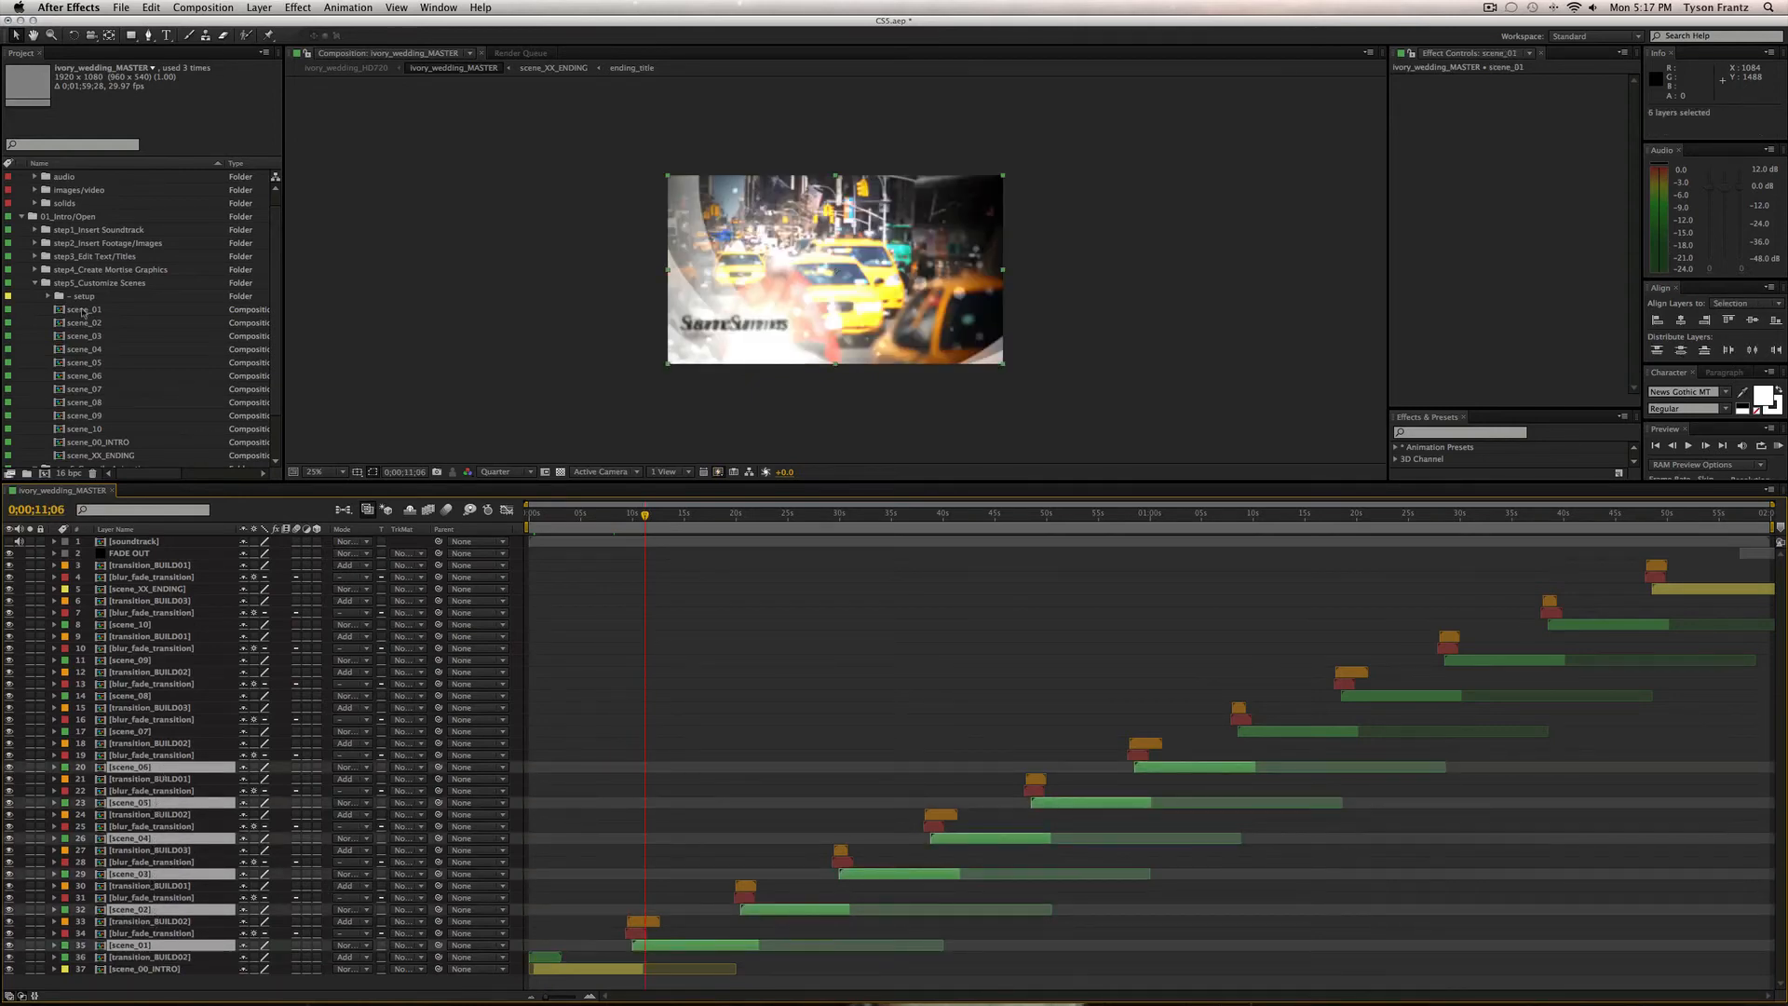
{"action": "left_click", "coordinate": [764, 685]}
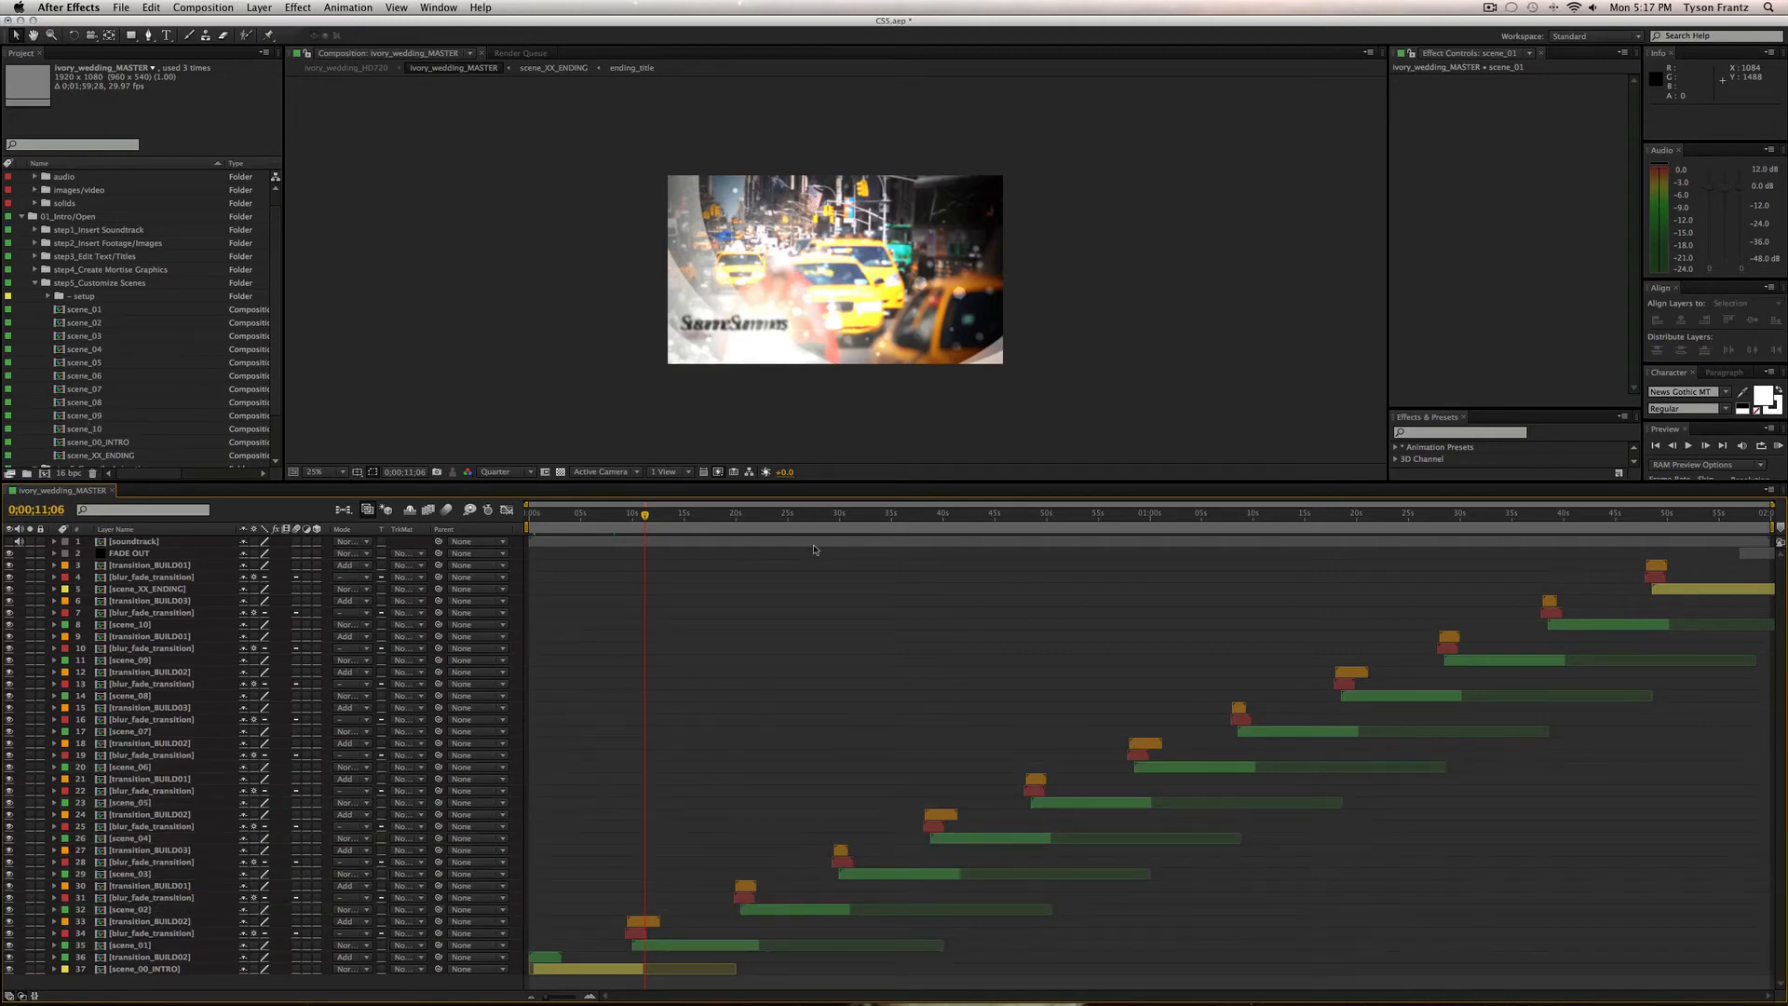
Jump to scene_01's start, then scrub around 22 seconds to the name title frame.
{"action": "left_click", "coordinate": [689, 944]}
{"action": "key", "text": "i"}
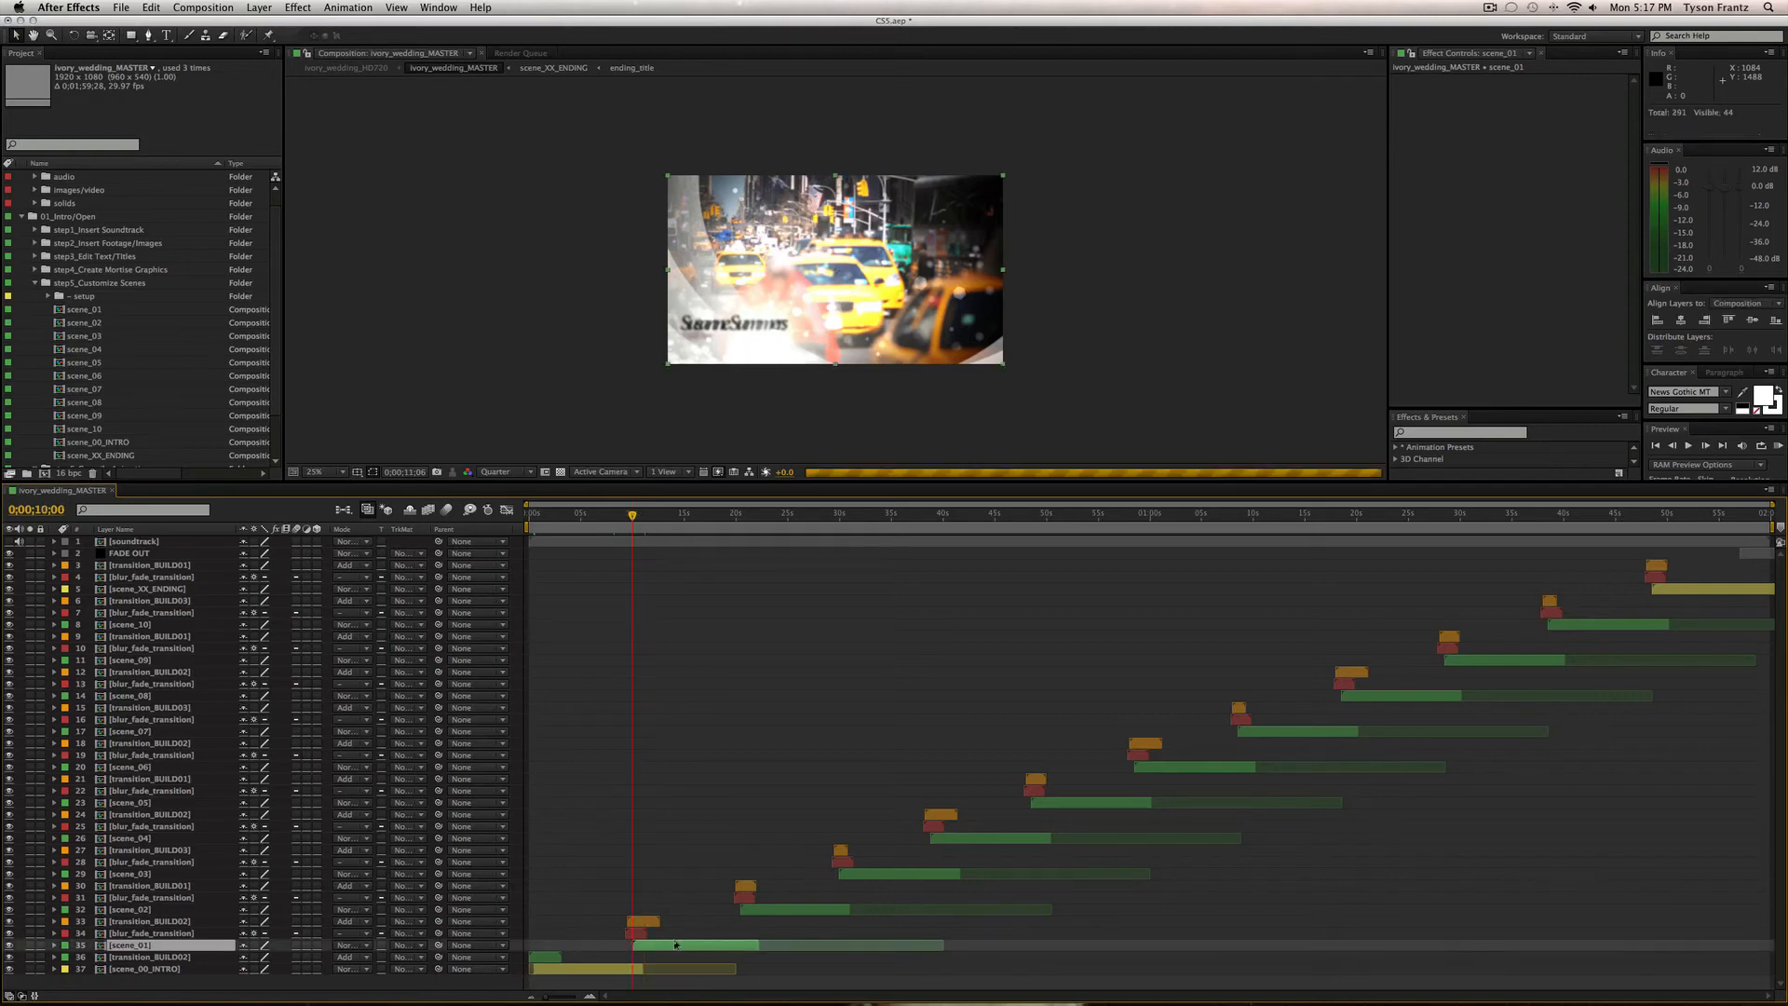
{"action": "left_click", "coordinate": [759, 514]}
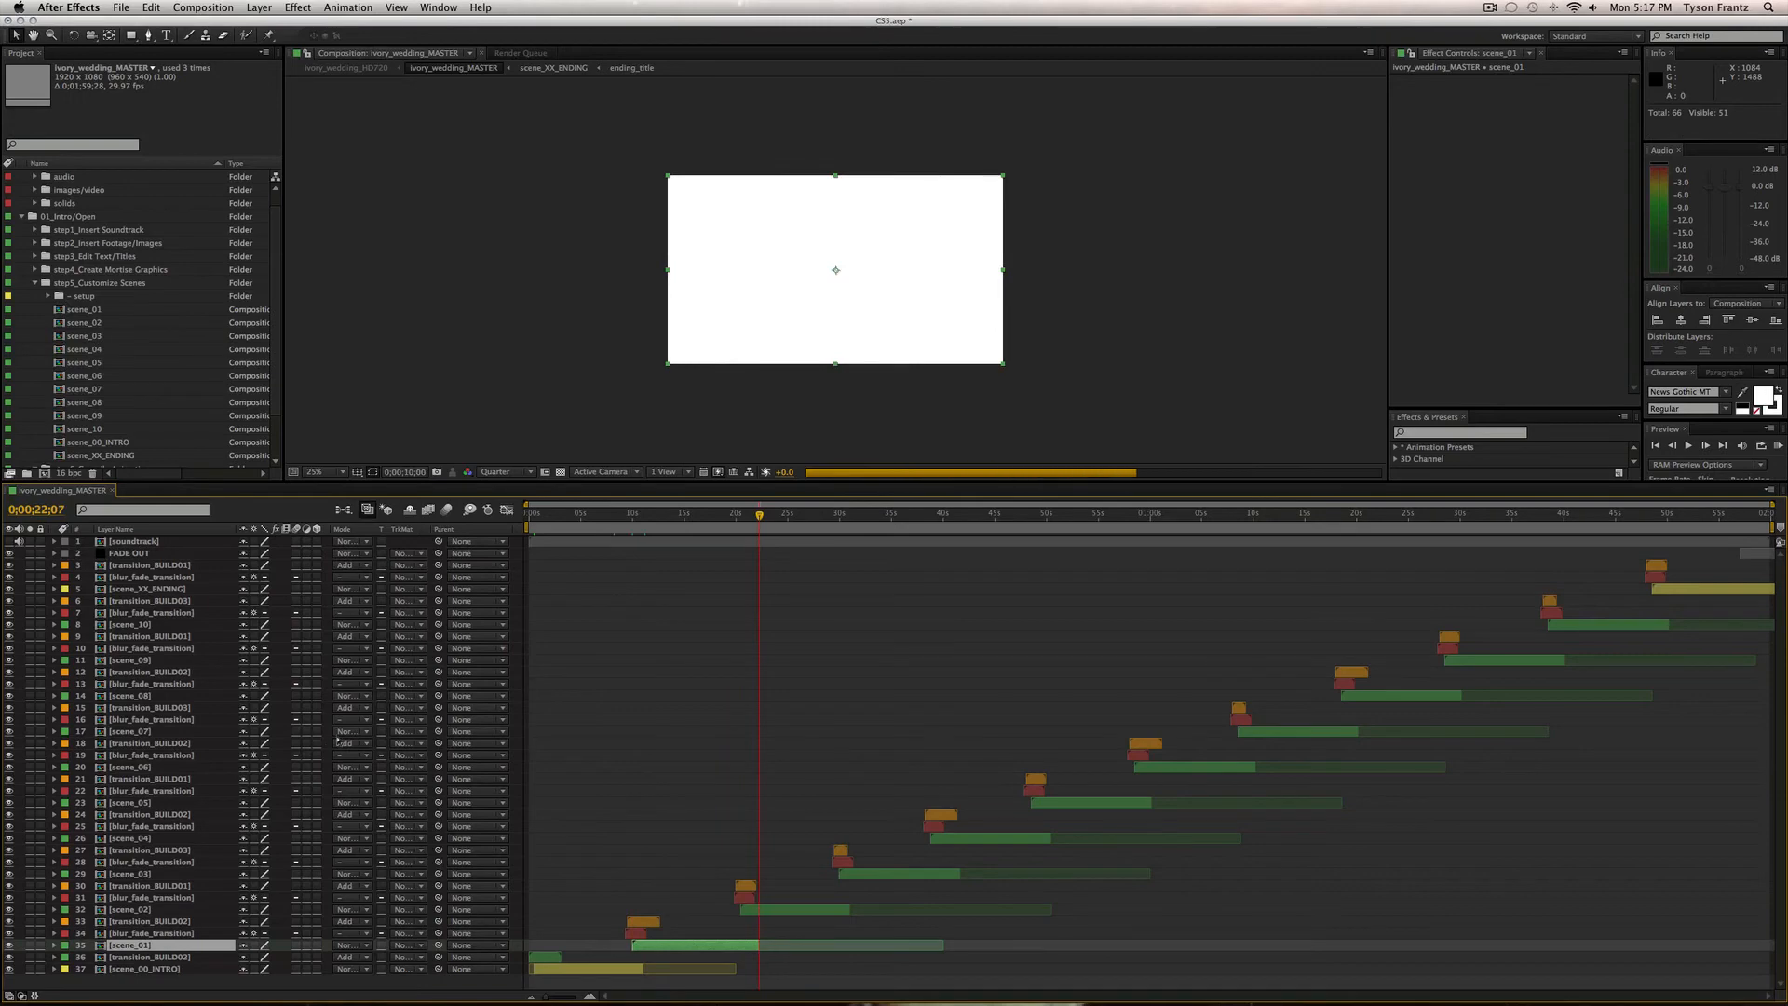
{"action": "left_click_drag", "start_coordinate": [698, 515], "coordinate": [710, 515]}
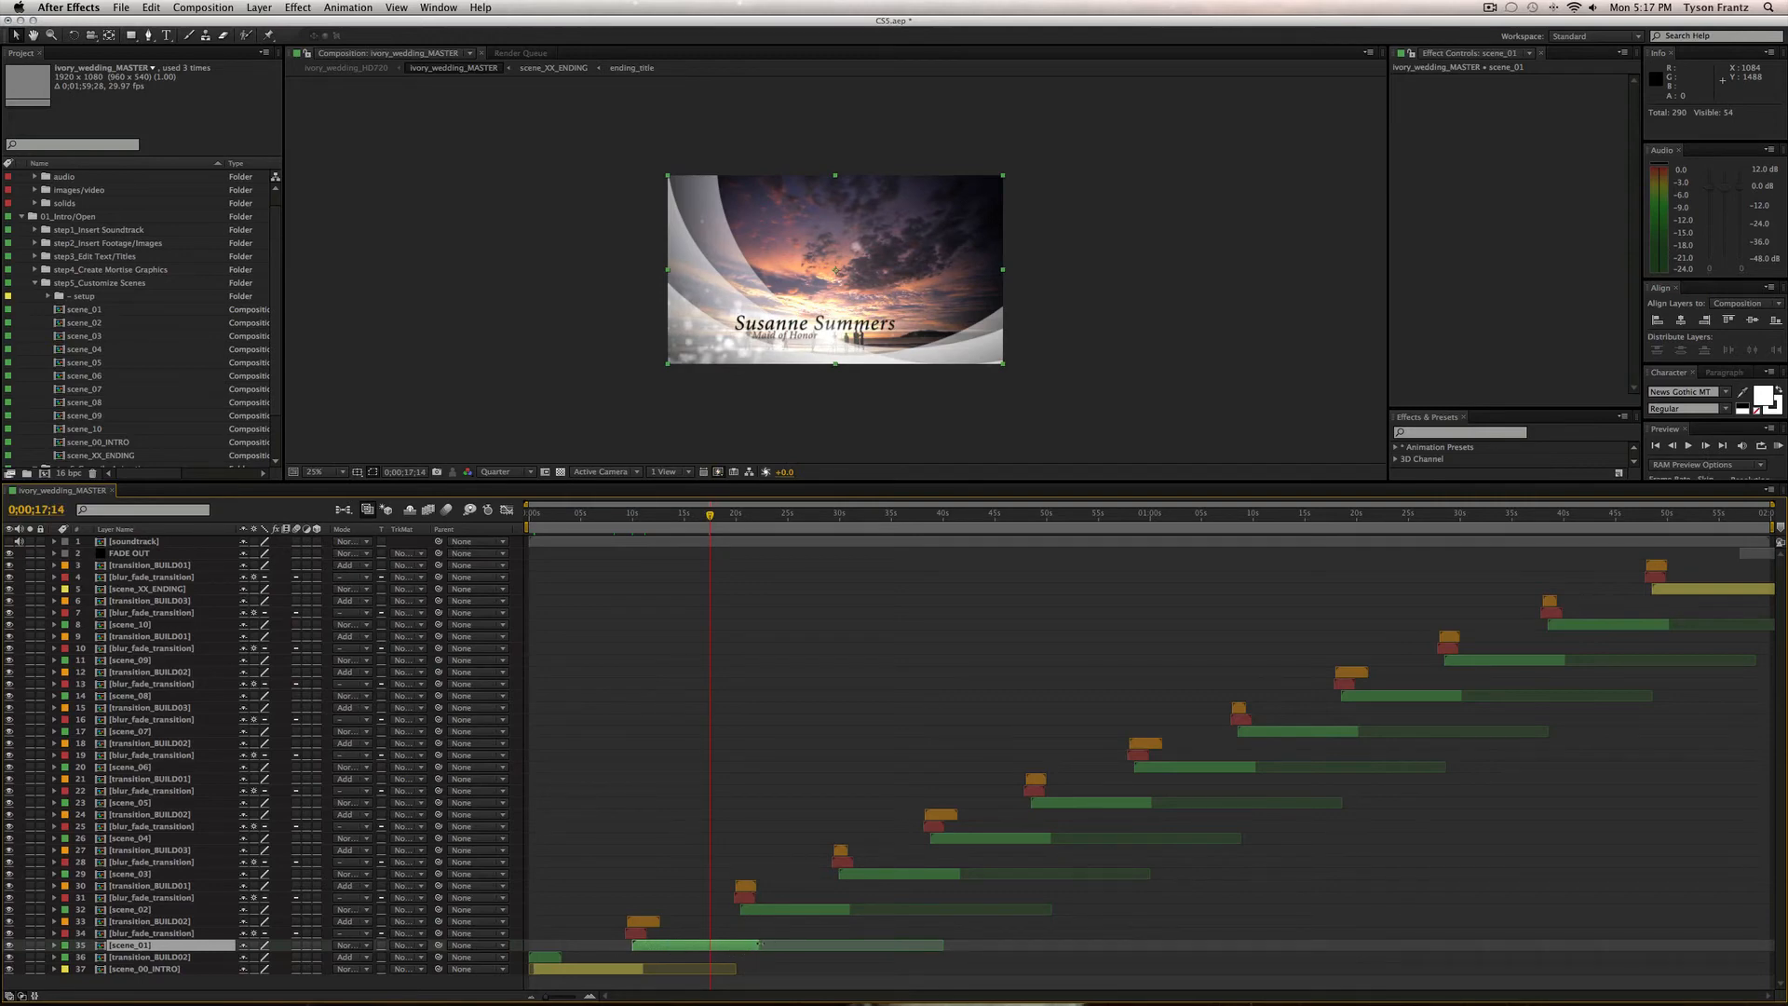
Trim scene_01's end and shift layers 3–32 (scene_02 onward) earlier in time.
{"action": "left_click_drag", "start_coordinate": [761, 943], "coordinate": [719, 945]}
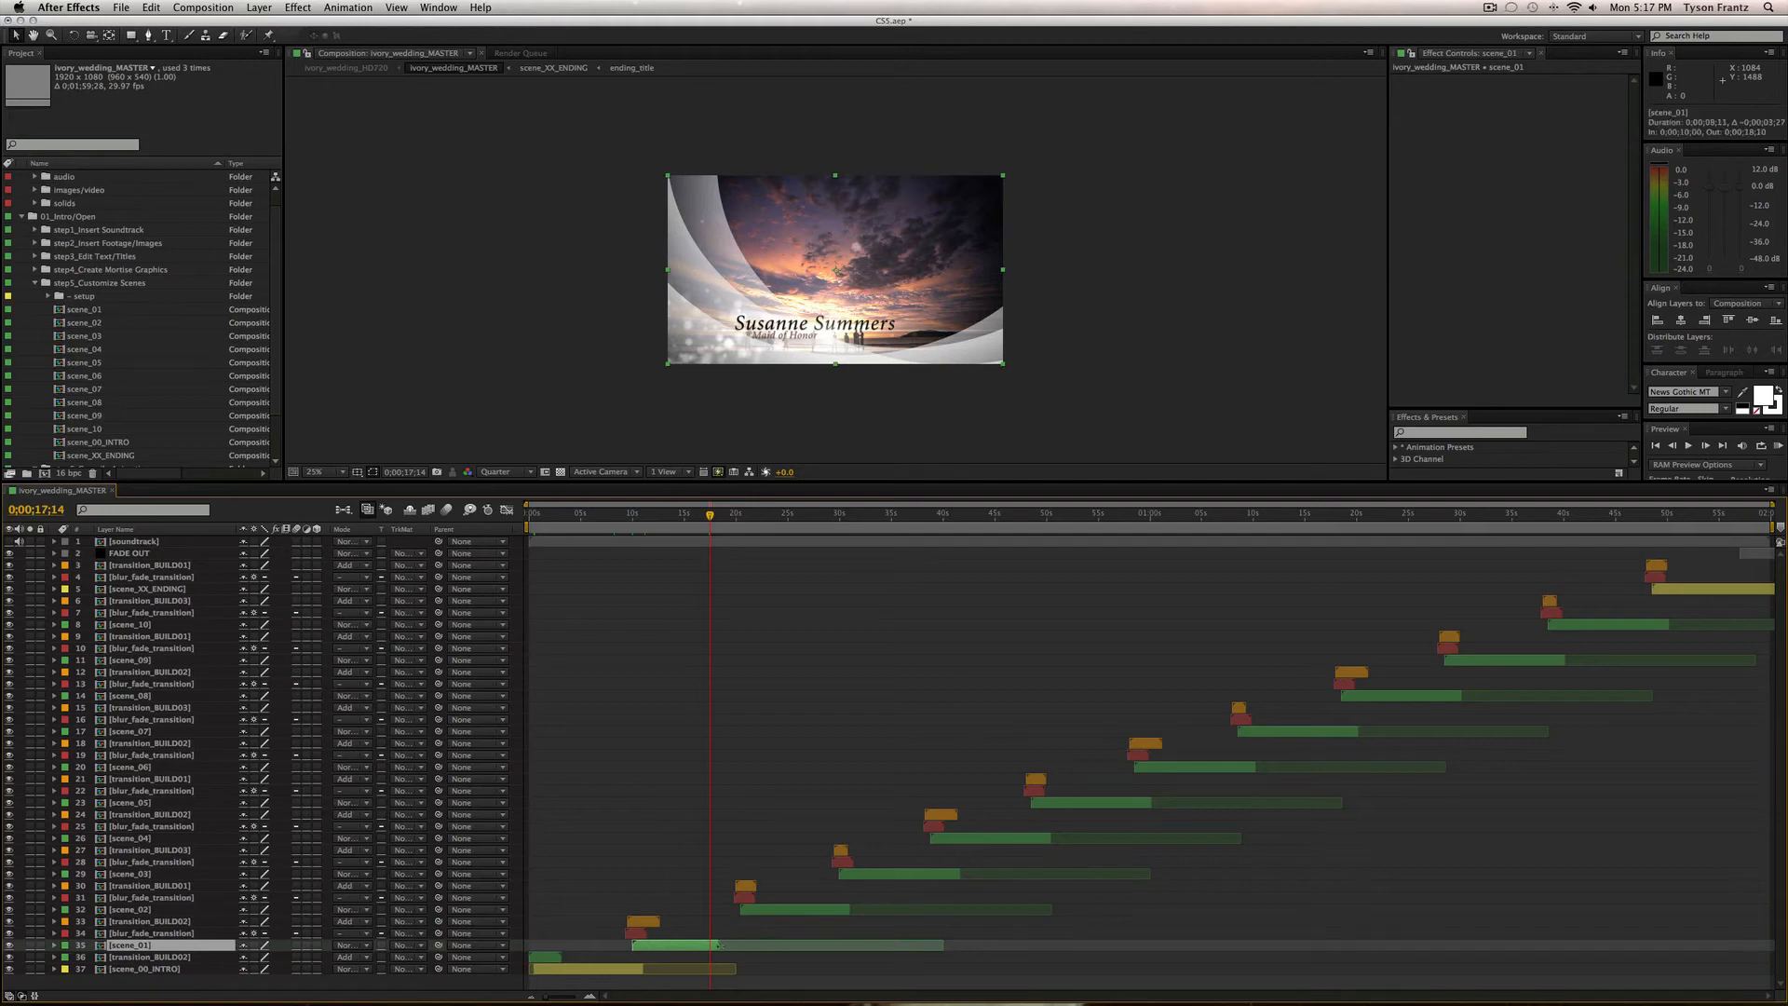
{"action": "left_click", "coordinate": [758, 913]}
{"action": "left_click", "coordinate": [163, 566], "text": "shift"}
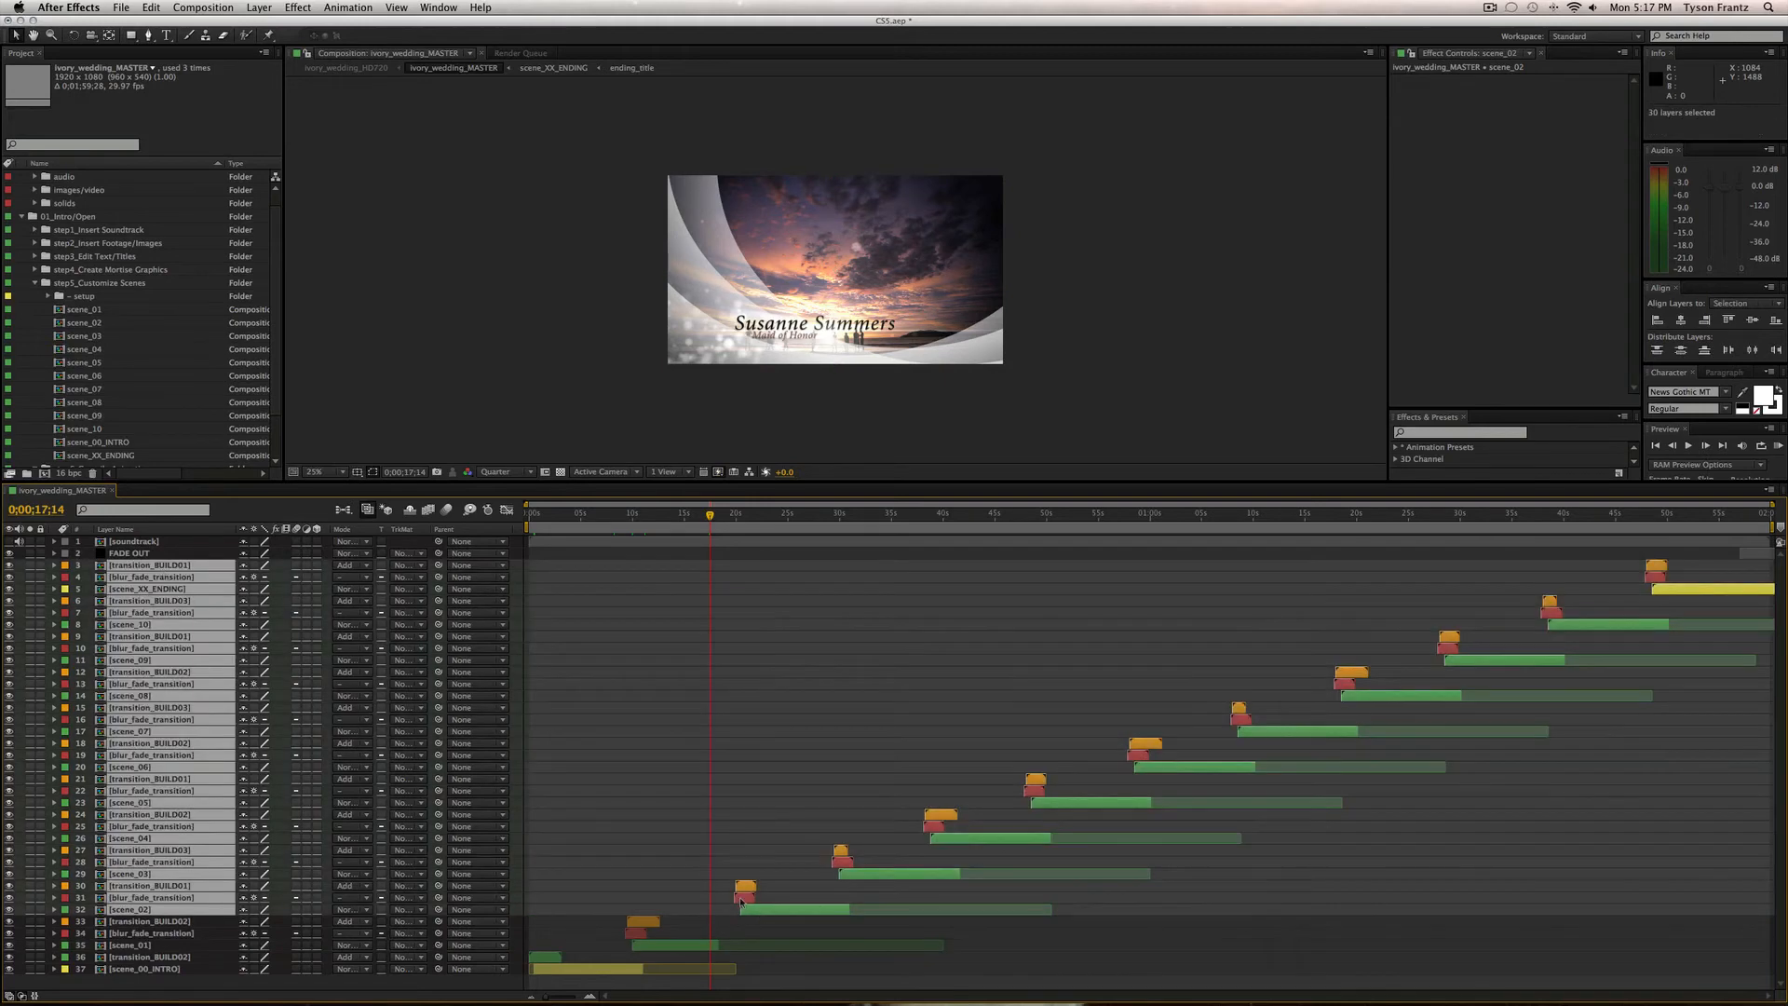
{"action": "left_click_drag", "start_coordinate": [747, 891], "coordinate": [855, 947]}
{"action": "left_click", "coordinate": [717, 946]}
Test-drag layers 3–32 later in time, then undo the shift.
{"action": "left_click", "coordinate": [820, 910]}
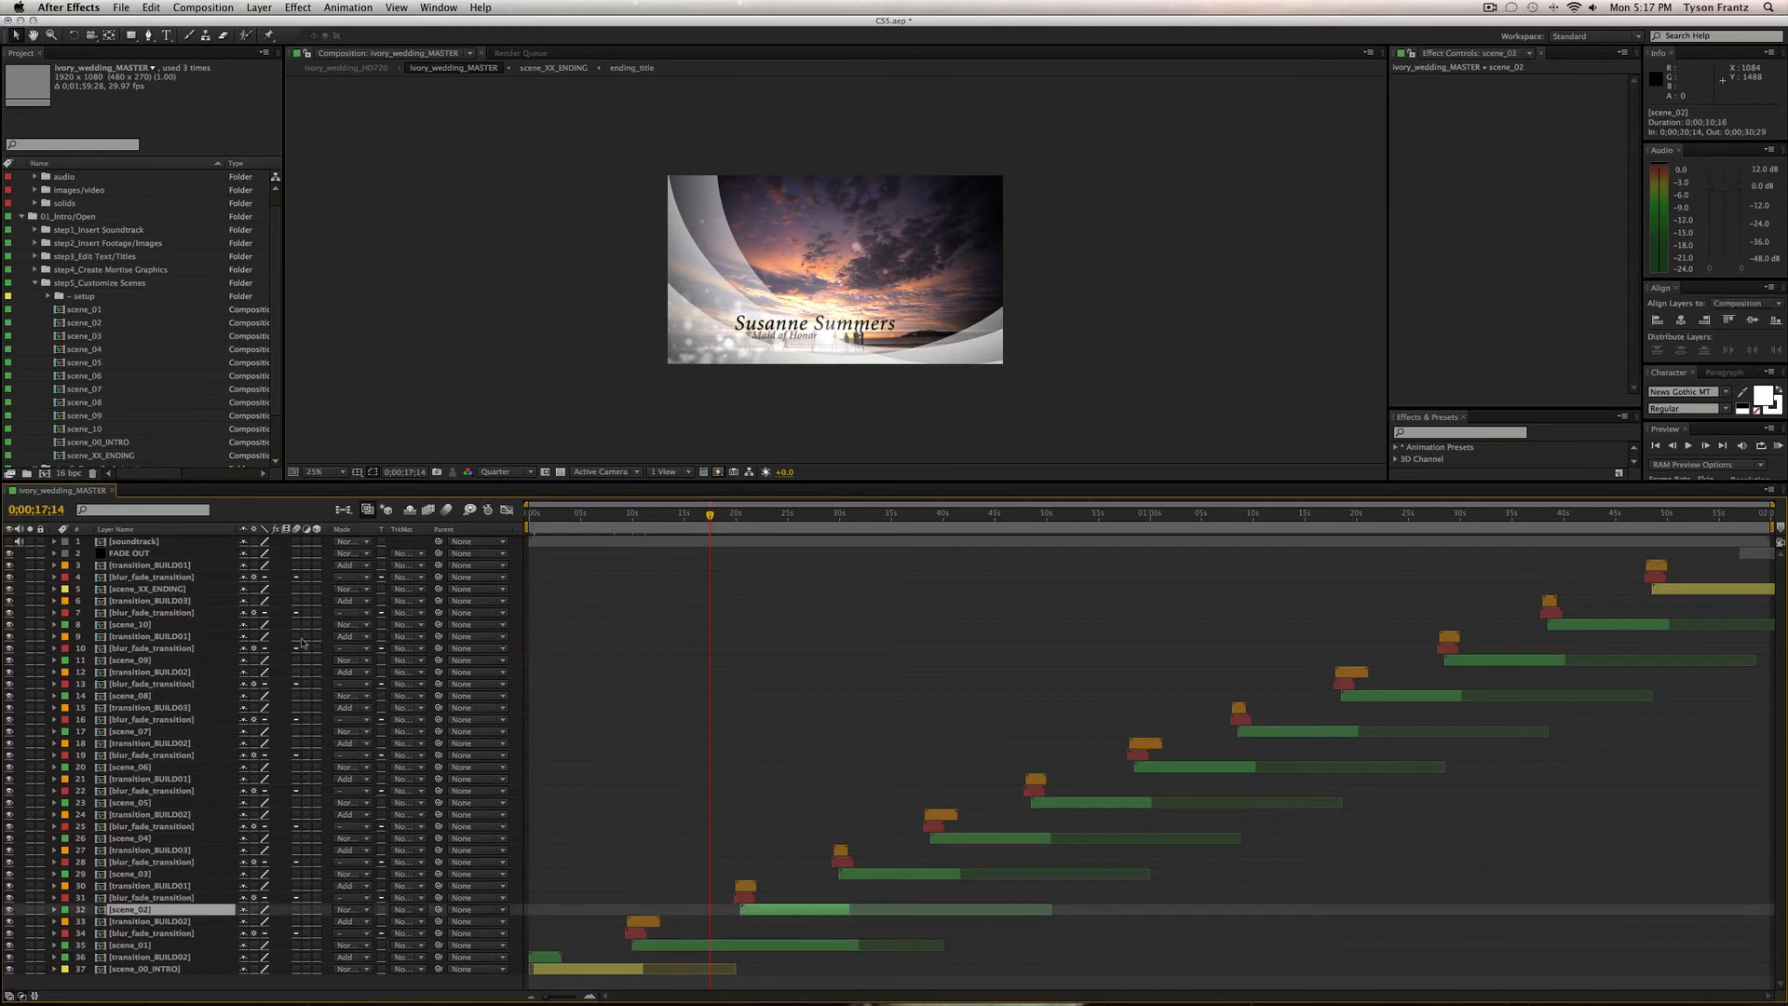
{"action": "left_click", "coordinate": [152, 566], "text": "shift"}
{"action": "left_click_drag", "start_coordinate": [742, 892], "coordinate": [853, 895]}
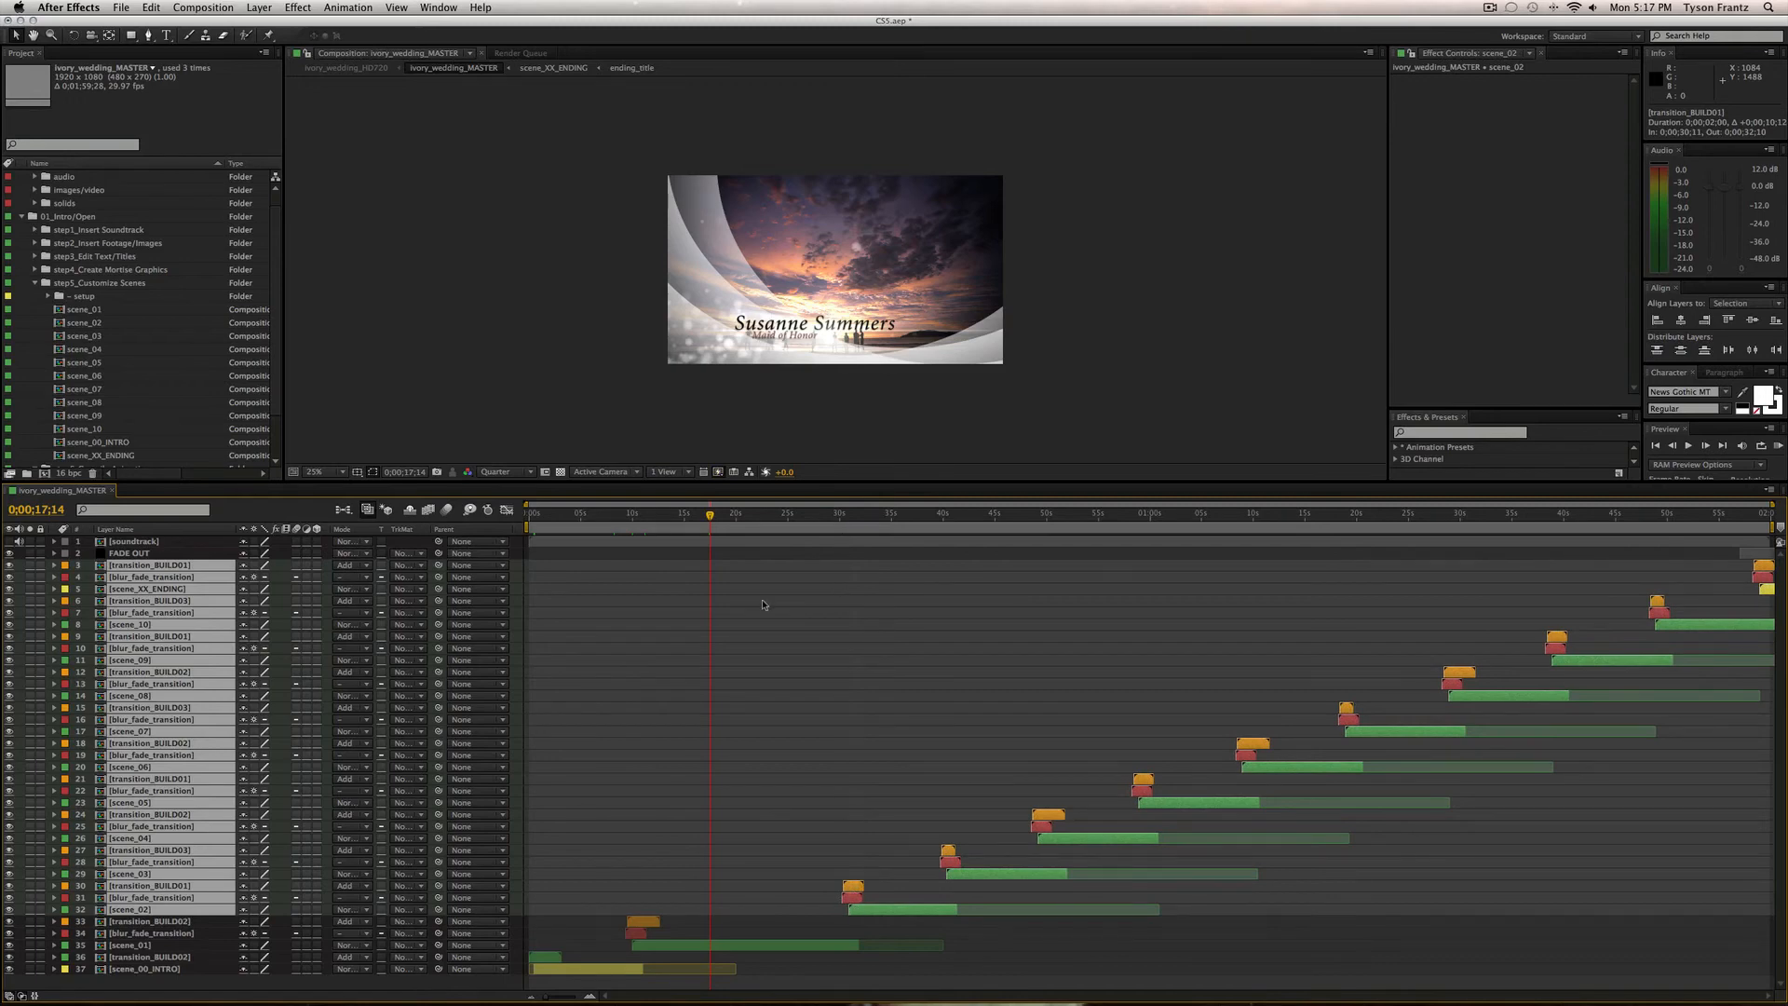
{"action": "key", "text": "super+z"}
Scrub into the scene_02 transition and select the blur_fade_transition layer.
{"action": "left_click", "coordinate": [897, 973]}
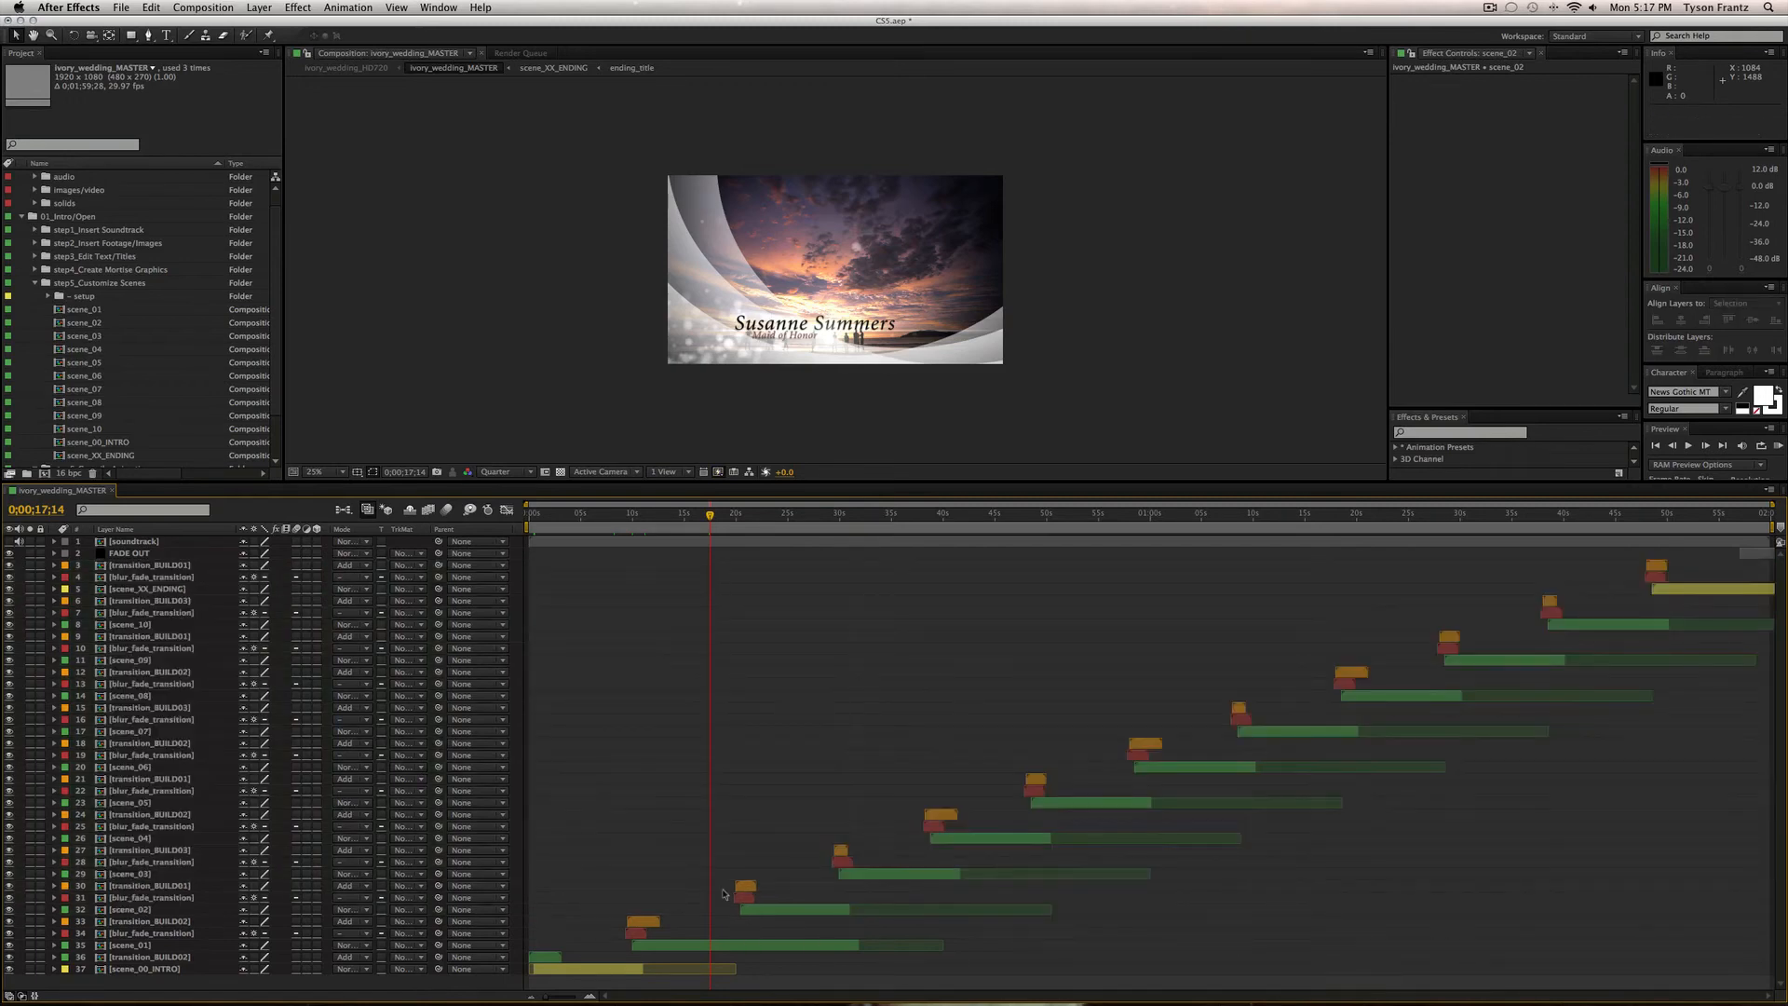
{"action": "left_click_drag", "start_coordinate": [728, 518], "coordinate": [744, 515]}
{"action": "left_click", "coordinate": [135, 910]}
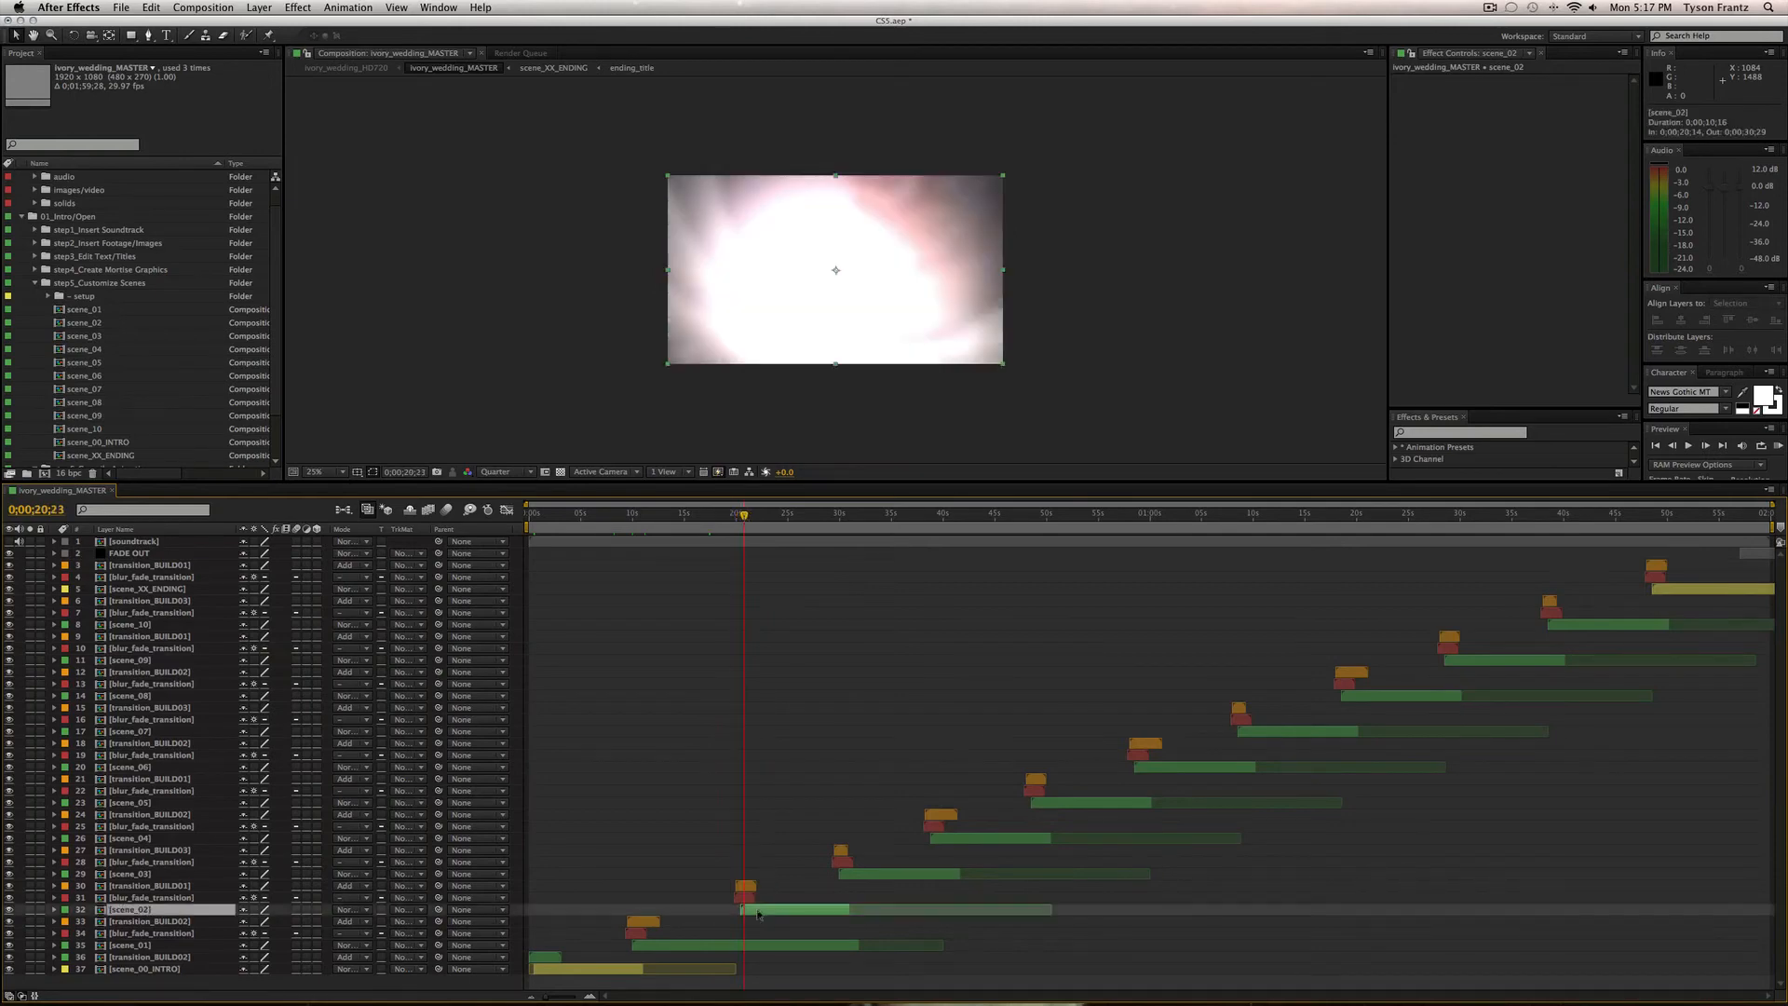
{"action": "left_click", "coordinate": [160, 897]}
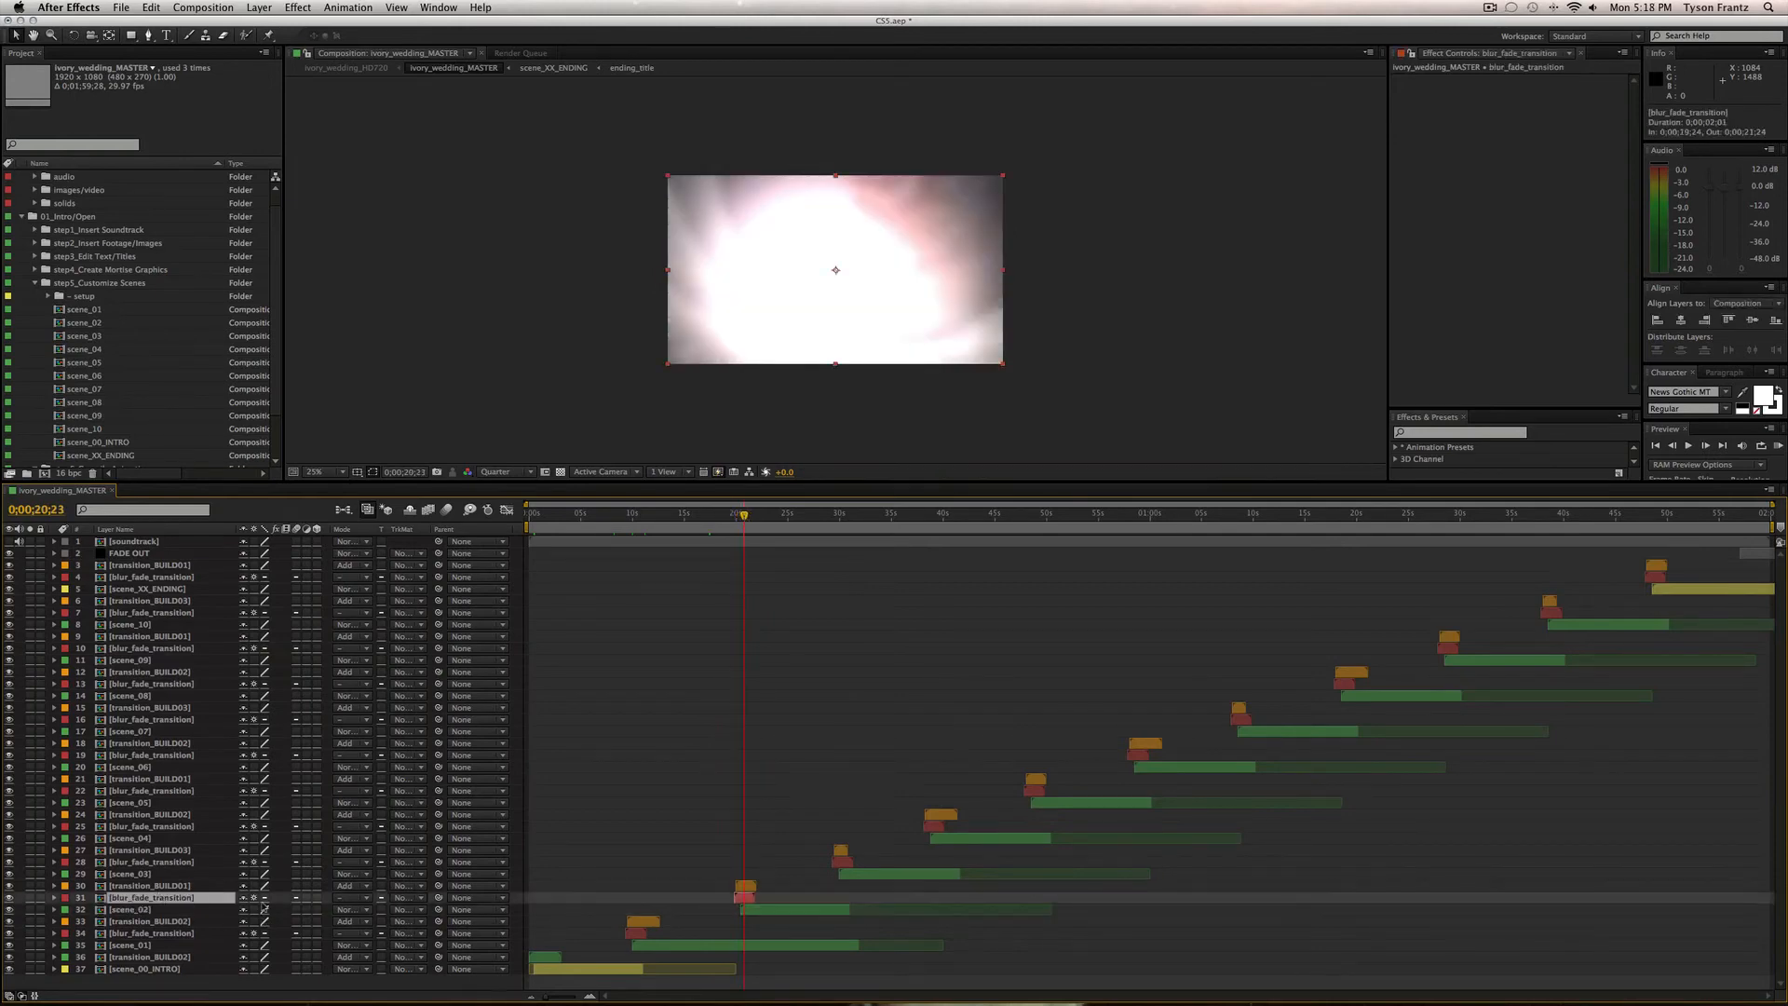
{"action": "double_click", "coordinate": [151, 899]}
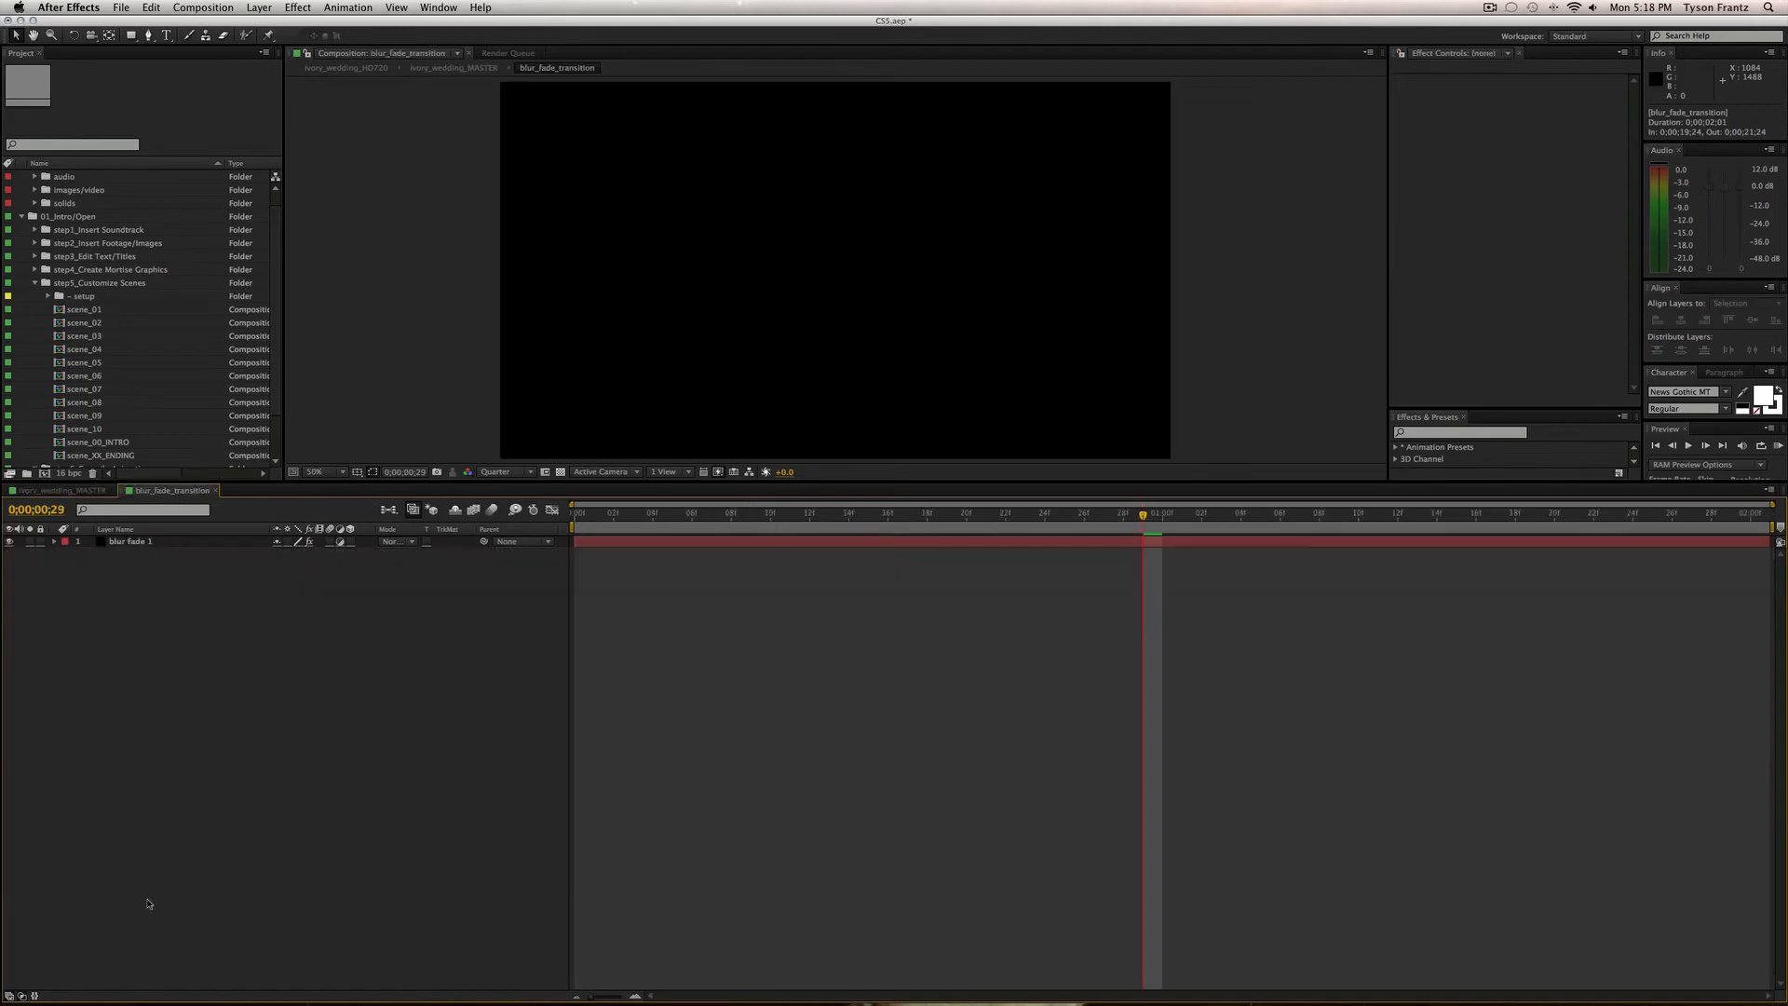
{"action": "left_click_drag", "start_coordinate": [715, 514], "coordinate": [651, 518]}
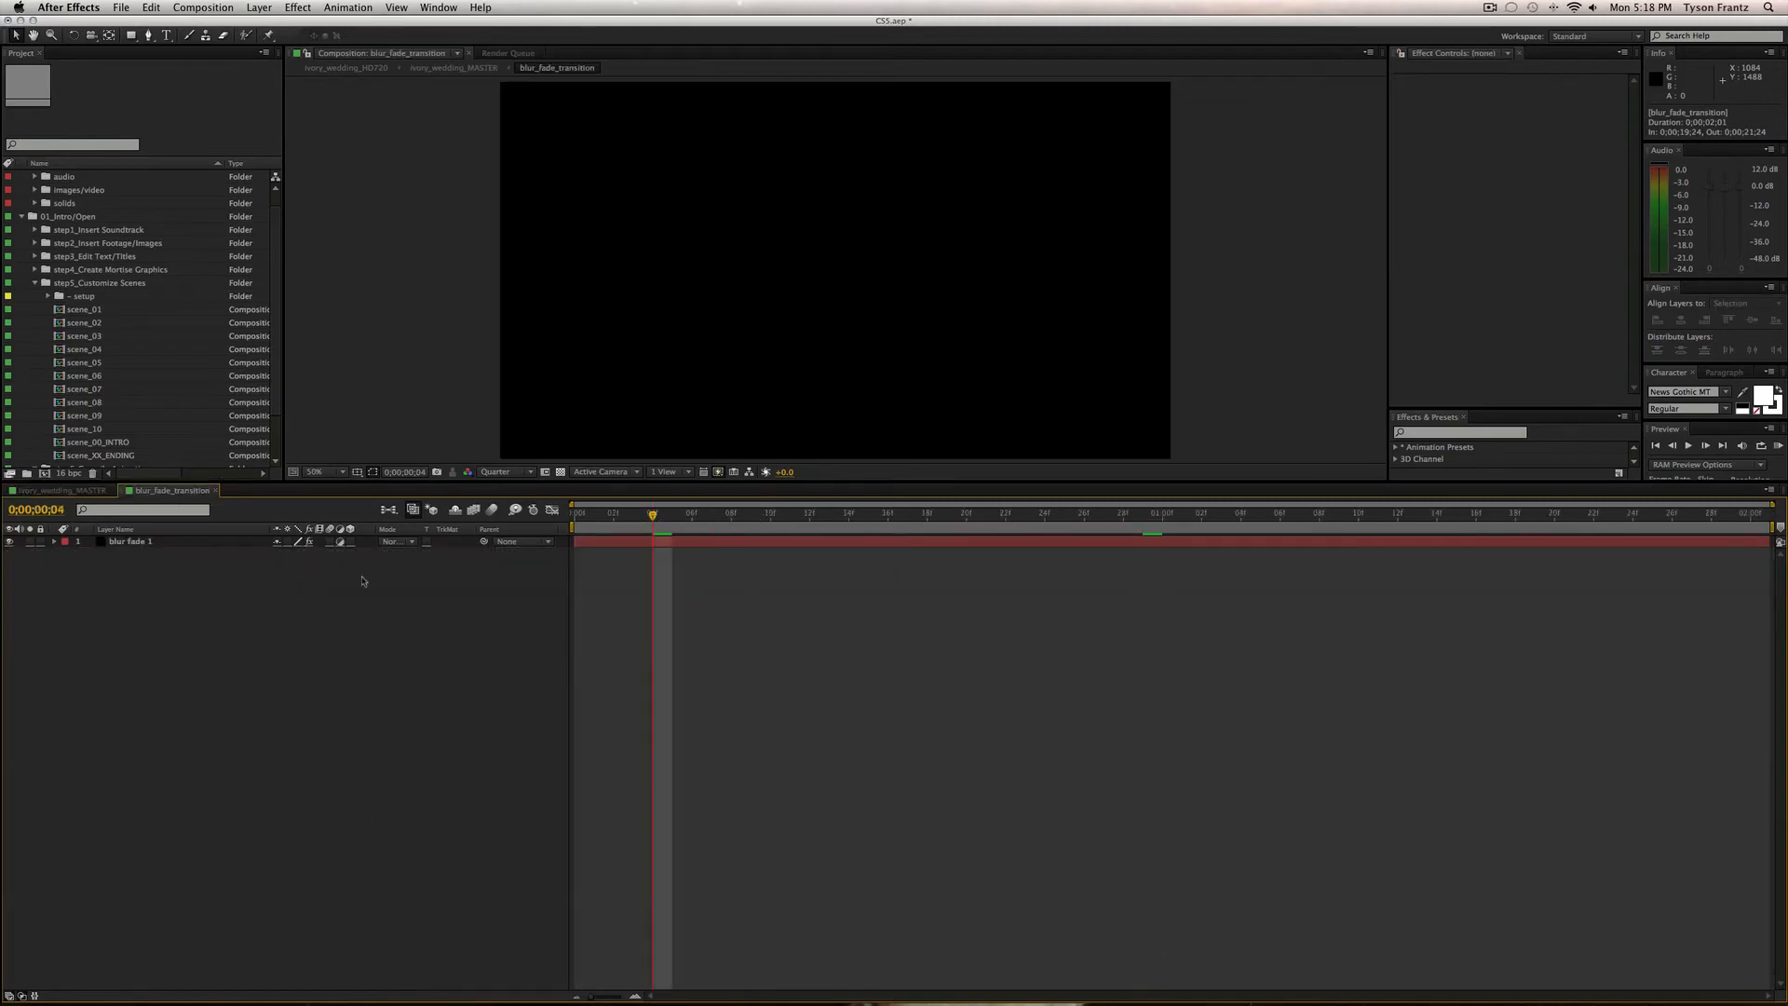
{"action": "left_click", "coordinate": [737, 546]}
{"action": "key", "text": "e"}
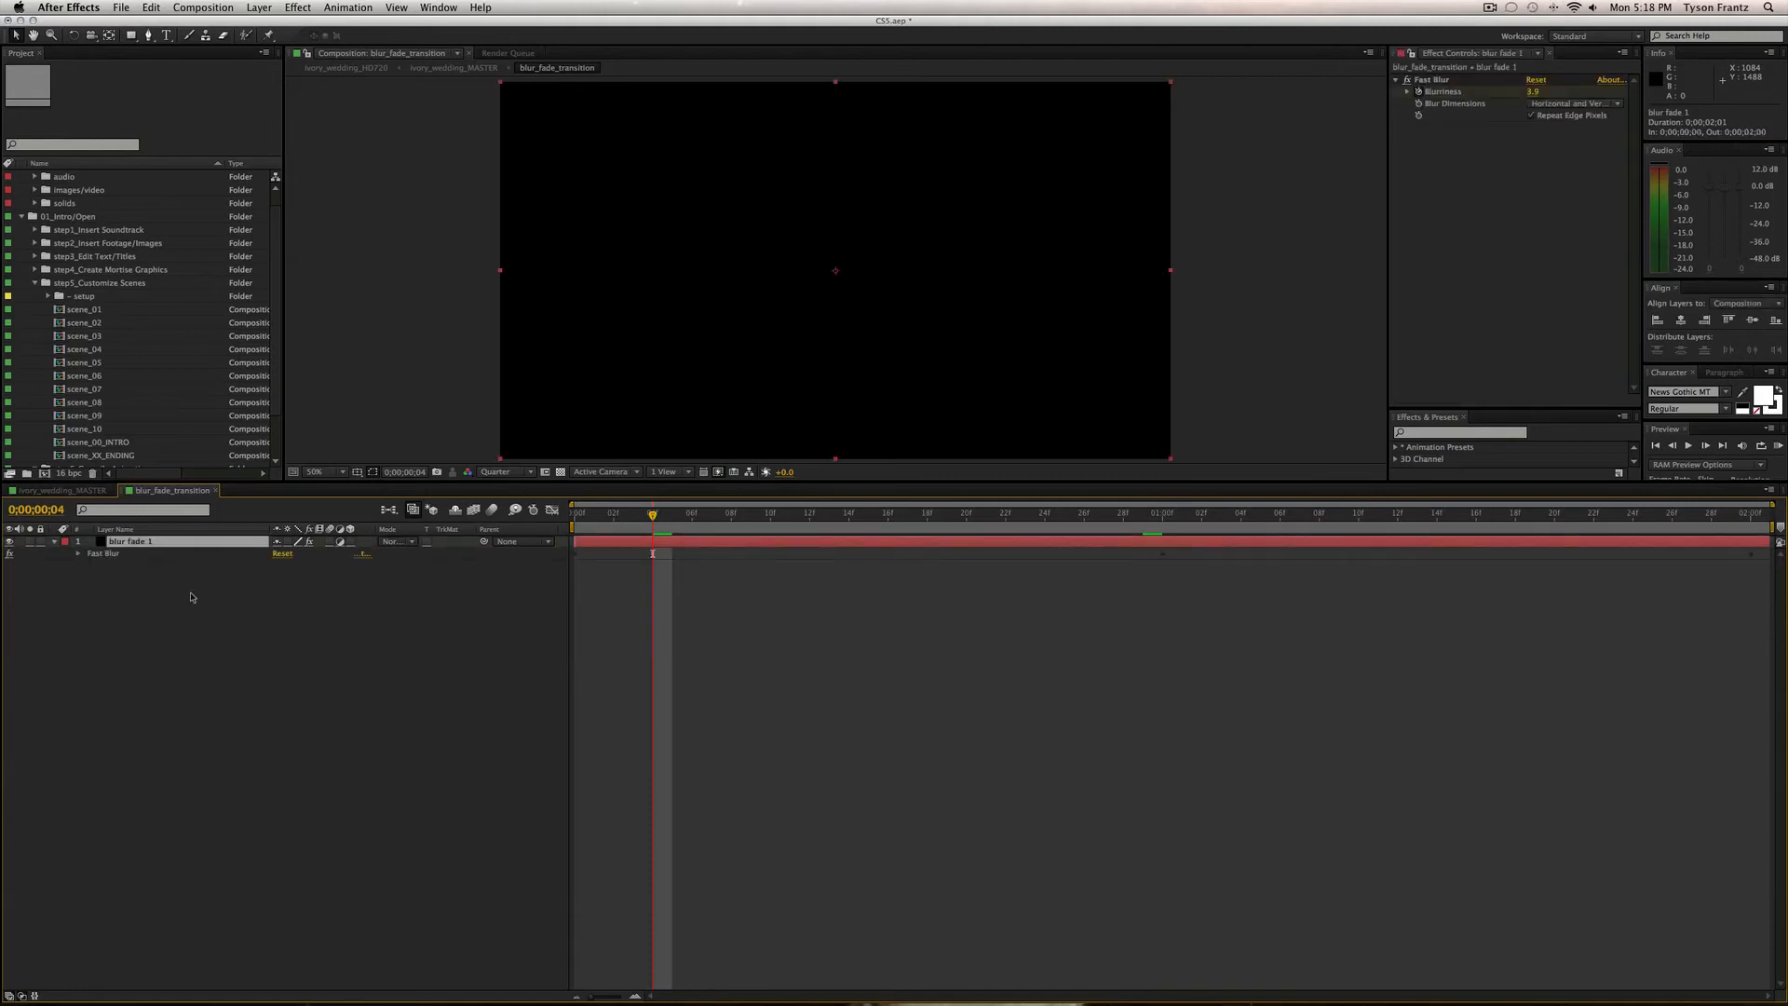
{"action": "left_click", "coordinate": [77, 553]}
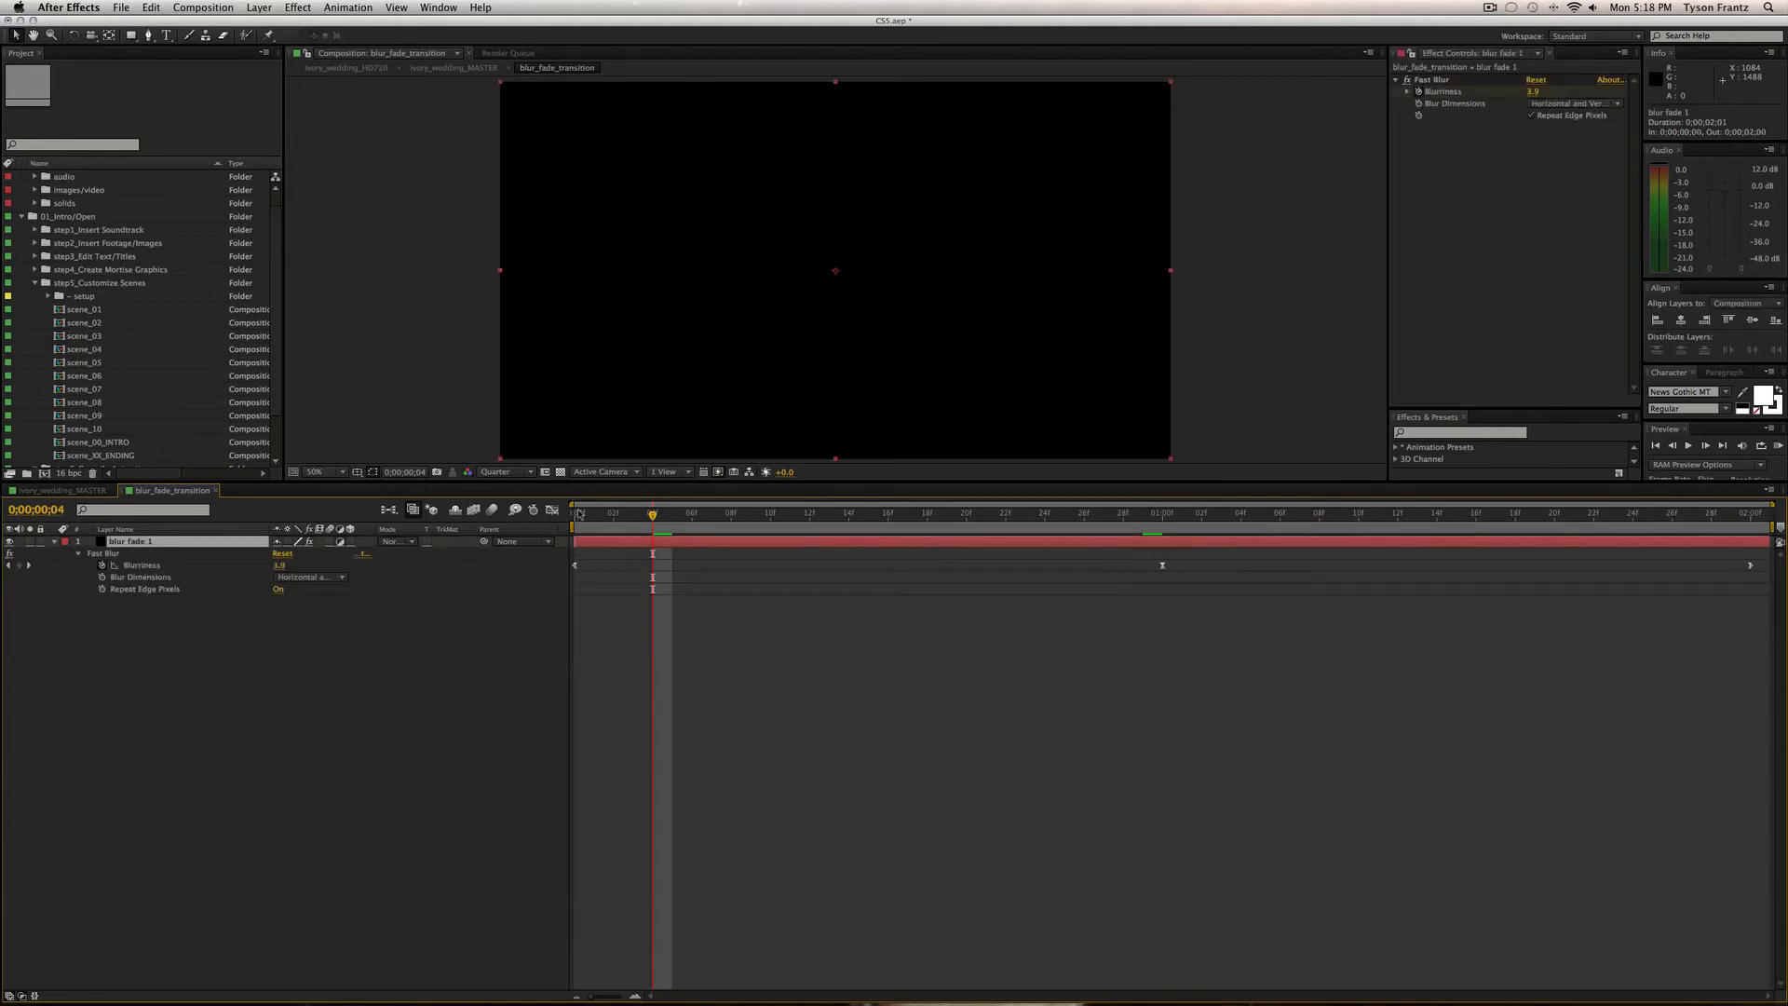
{"action": "left_click_drag", "start_coordinate": [578, 515], "coordinate": [1221, 517]}
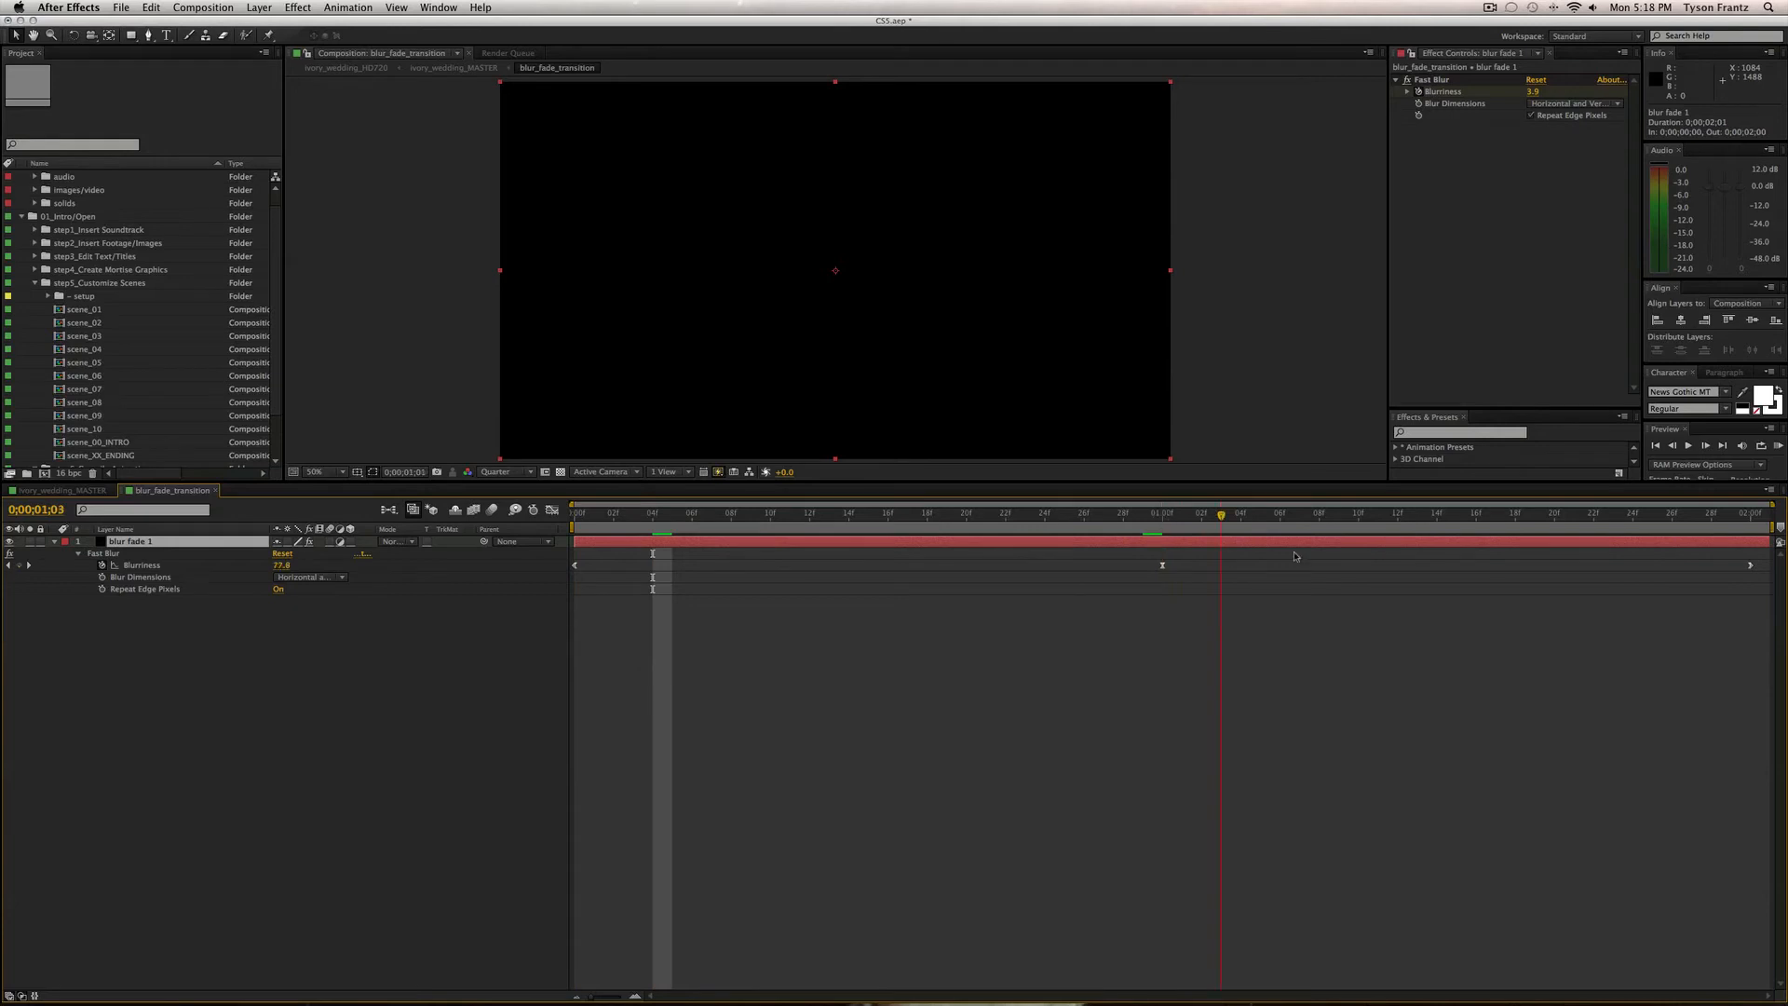
{"action": "left_click_drag", "start_coordinate": [1706, 545], "coordinate": [1746, 543]}
{"action": "left_click", "coordinate": [786, 651]}
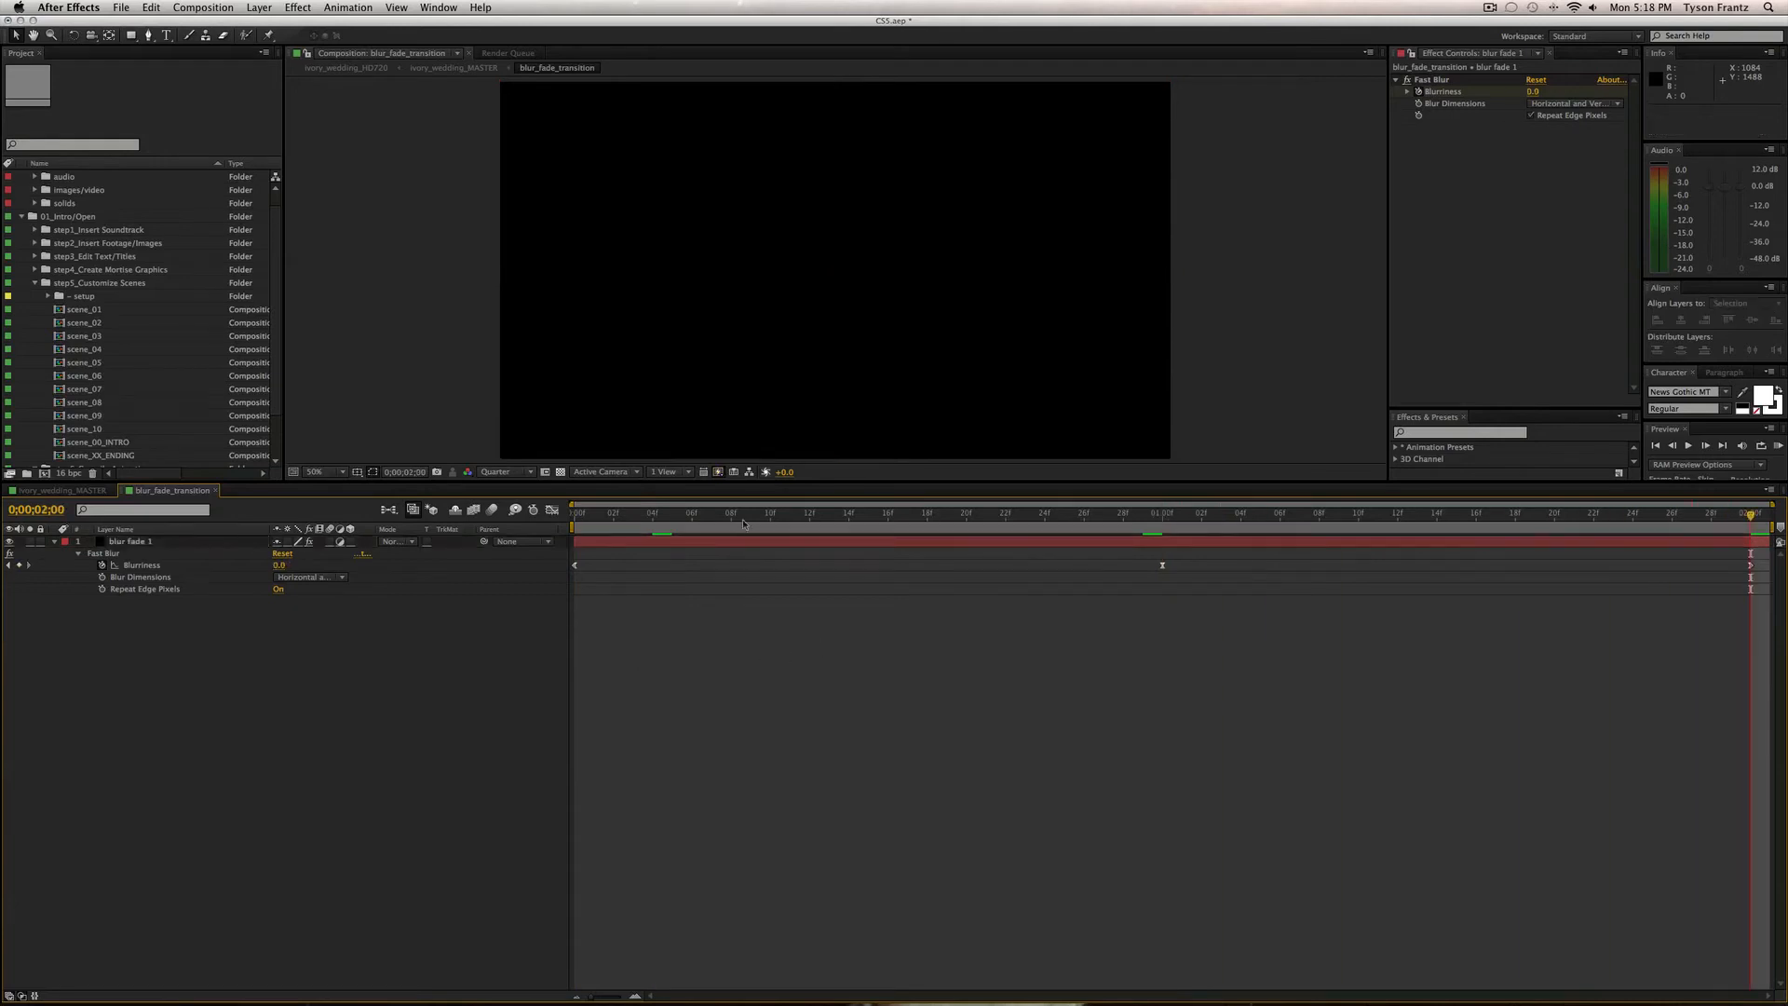
{"action": "left_click", "coordinate": [653, 515]}
{"action": "key", "text": "super+w"}
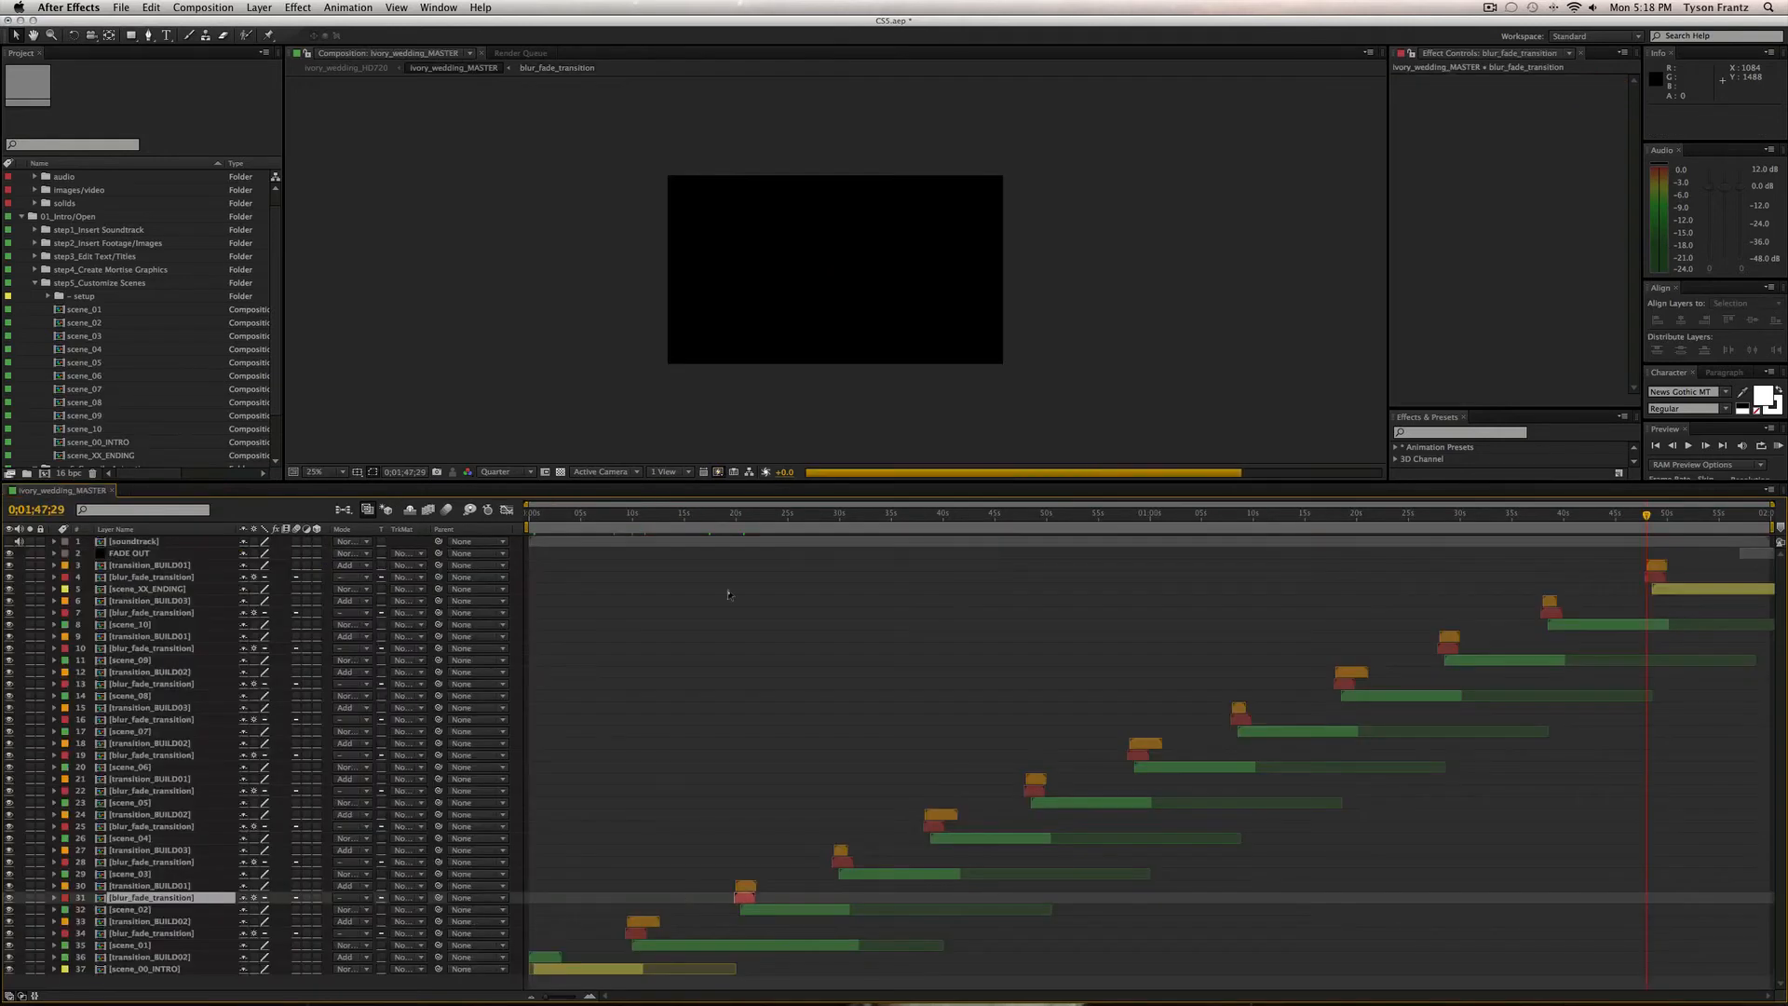
{"action": "left_click", "coordinate": [735, 518]}
{"action": "left_click_drag", "start_coordinate": [735, 518], "coordinate": [742, 517]}
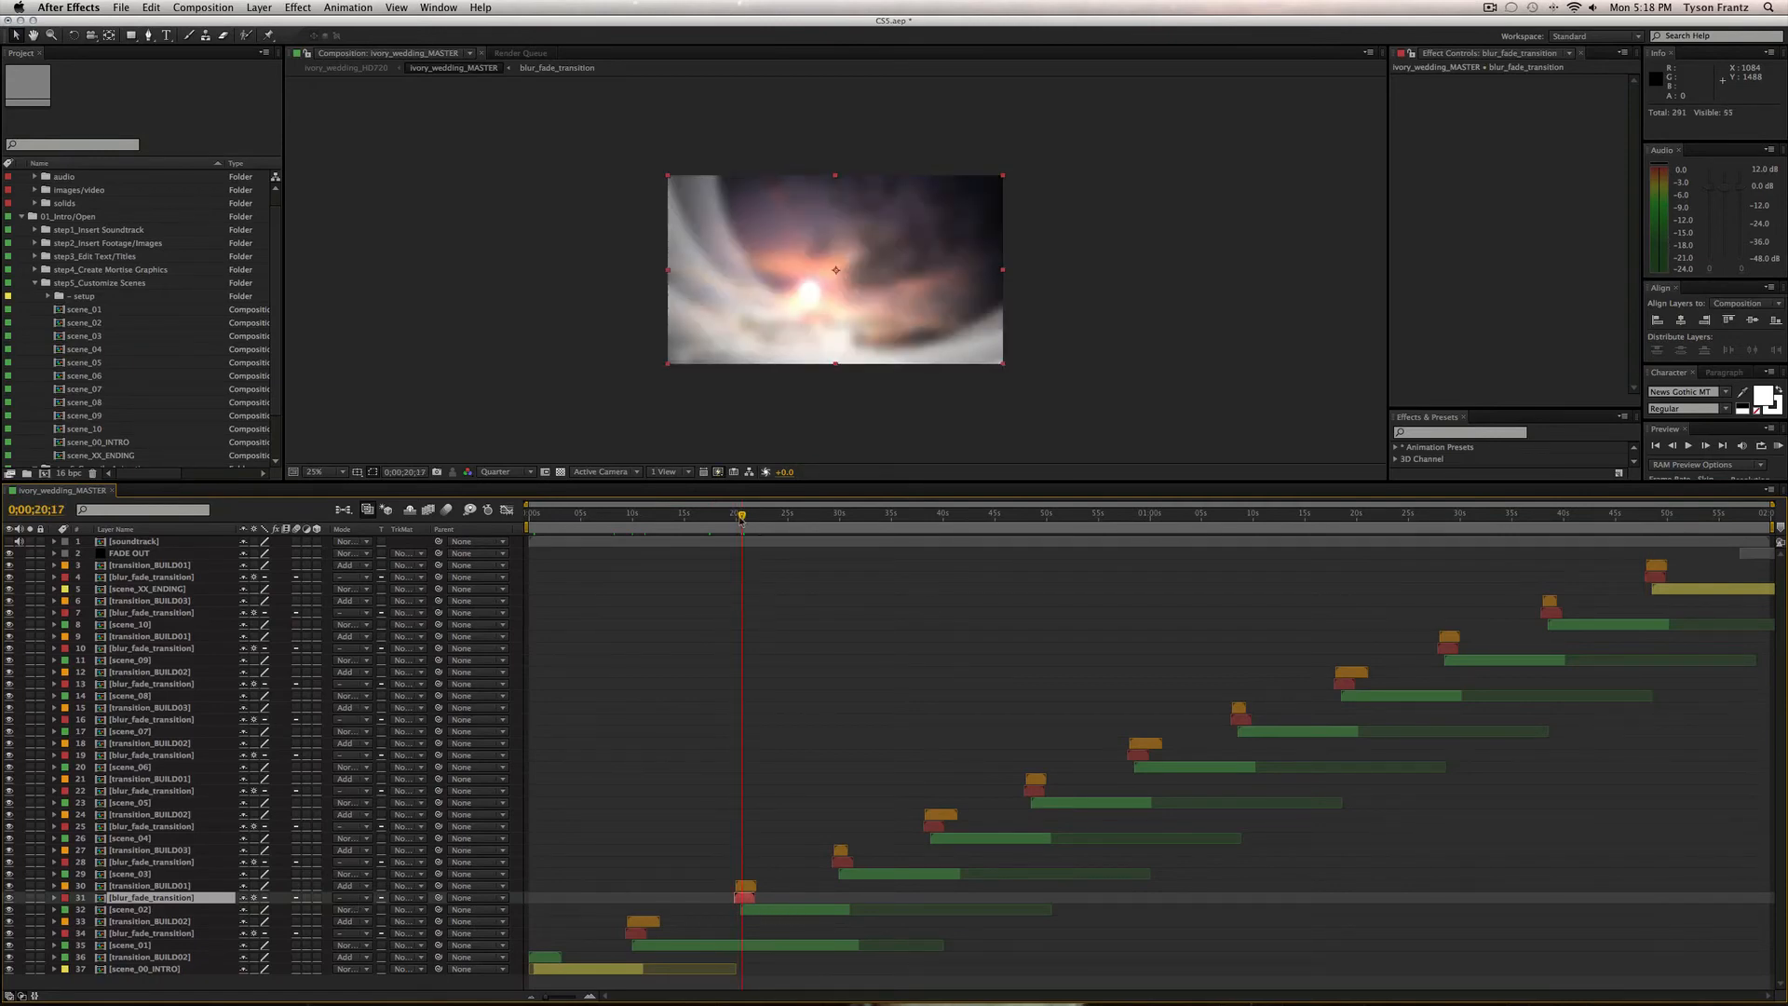
{"action": "left_click_drag", "start_coordinate": [742, 519], "coordinate": [737, 518]}
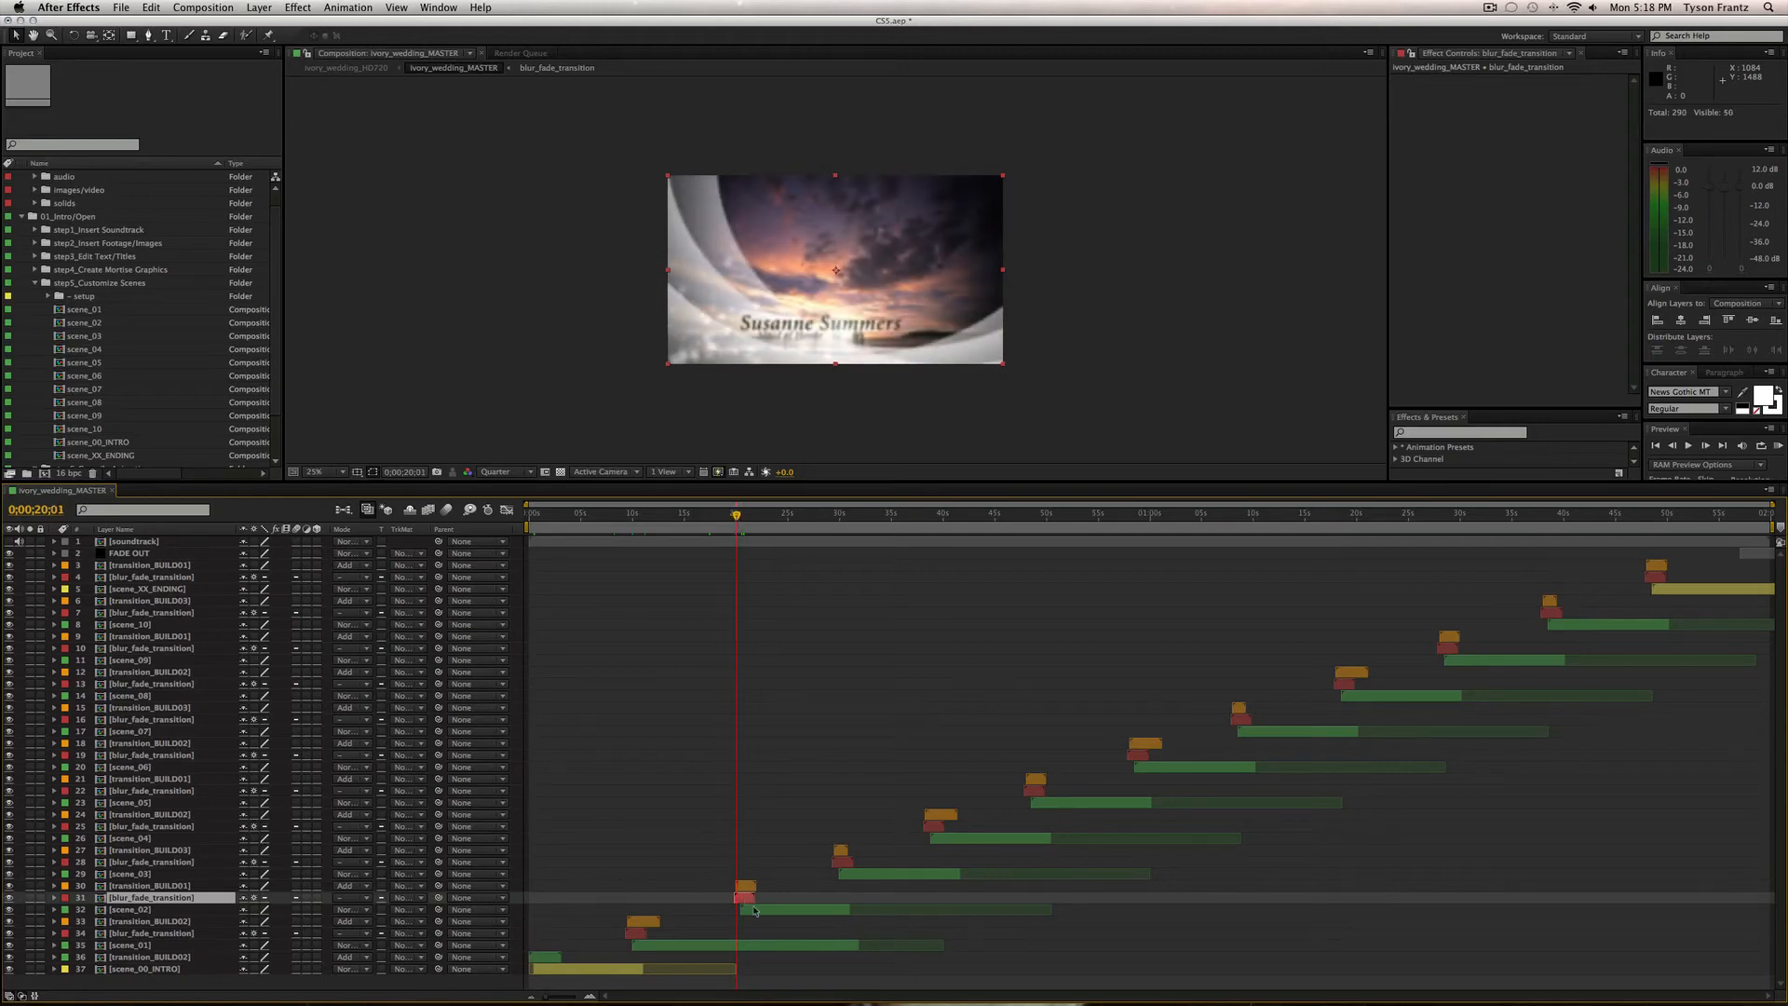
{"action": "left_click_drag", "start_coordinate": [736, 519], "coordinate": [734, 519]}
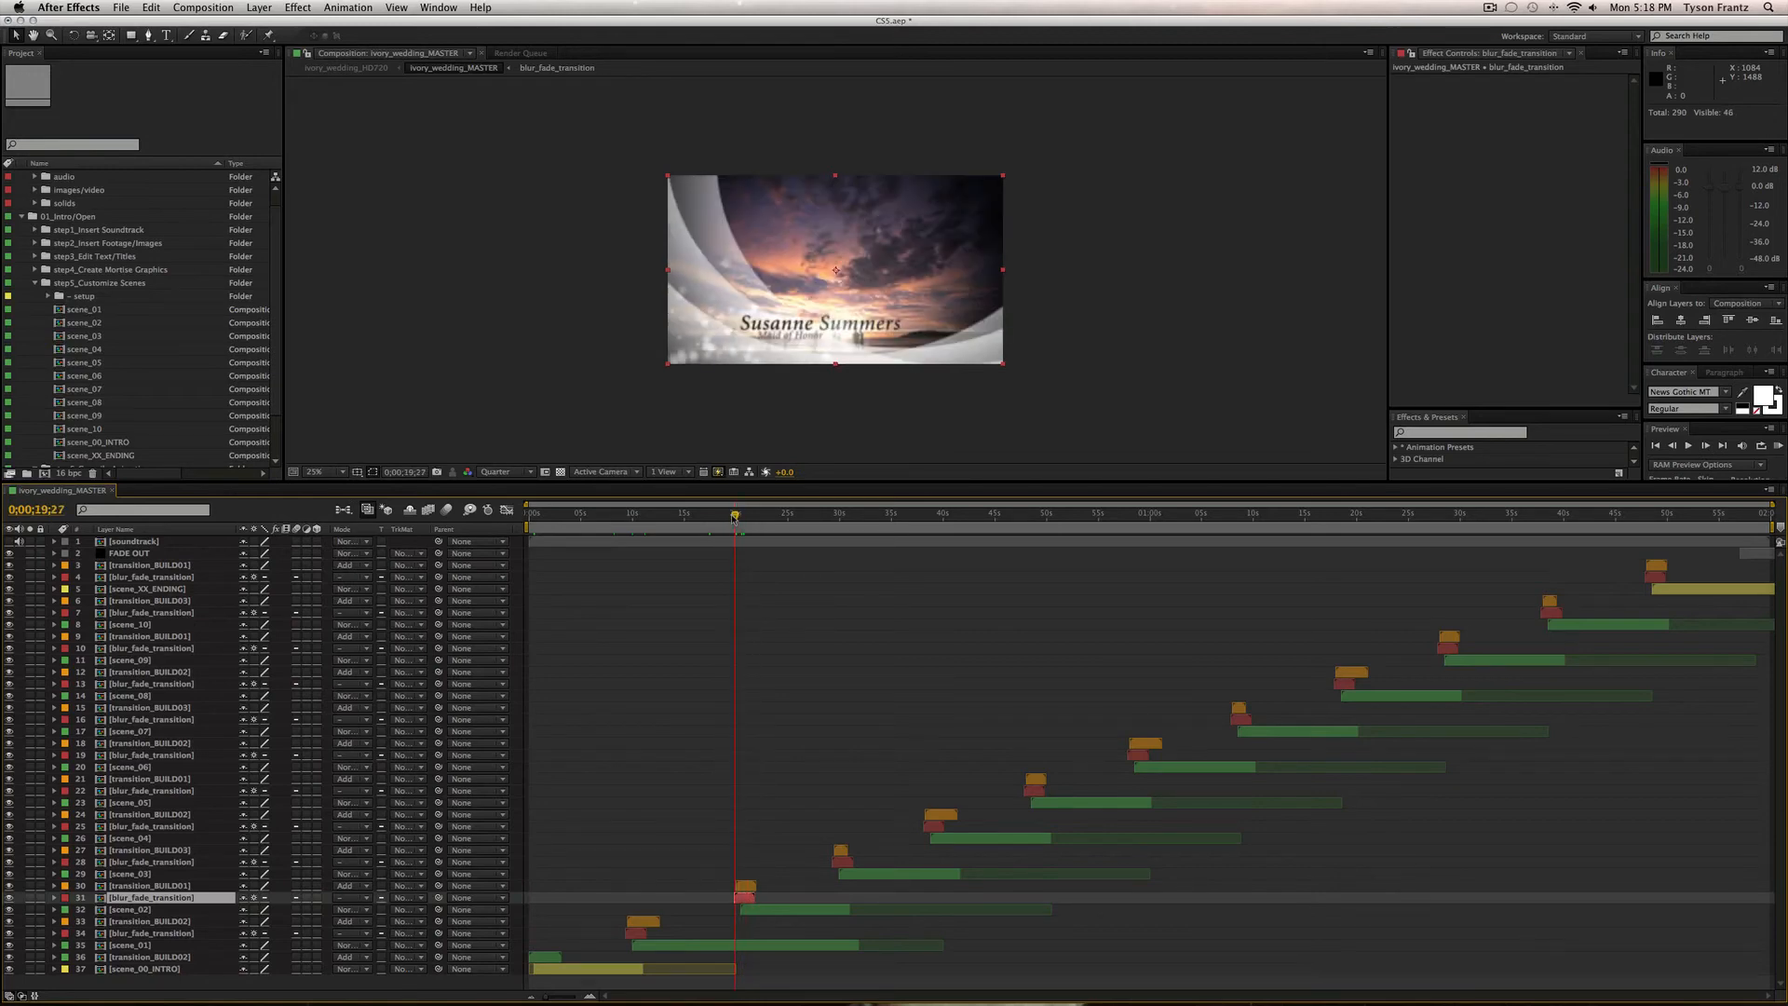
{"action": "mouse_move", "coordinate": [734, 518]}
{"action": "left_mouse_down"}
{"action": "mouse_move", "coordinate": [760, 515]}
{"action": "mouse_move", "coordinate": [743, 514]}
{"action": "left_mouse_up"}
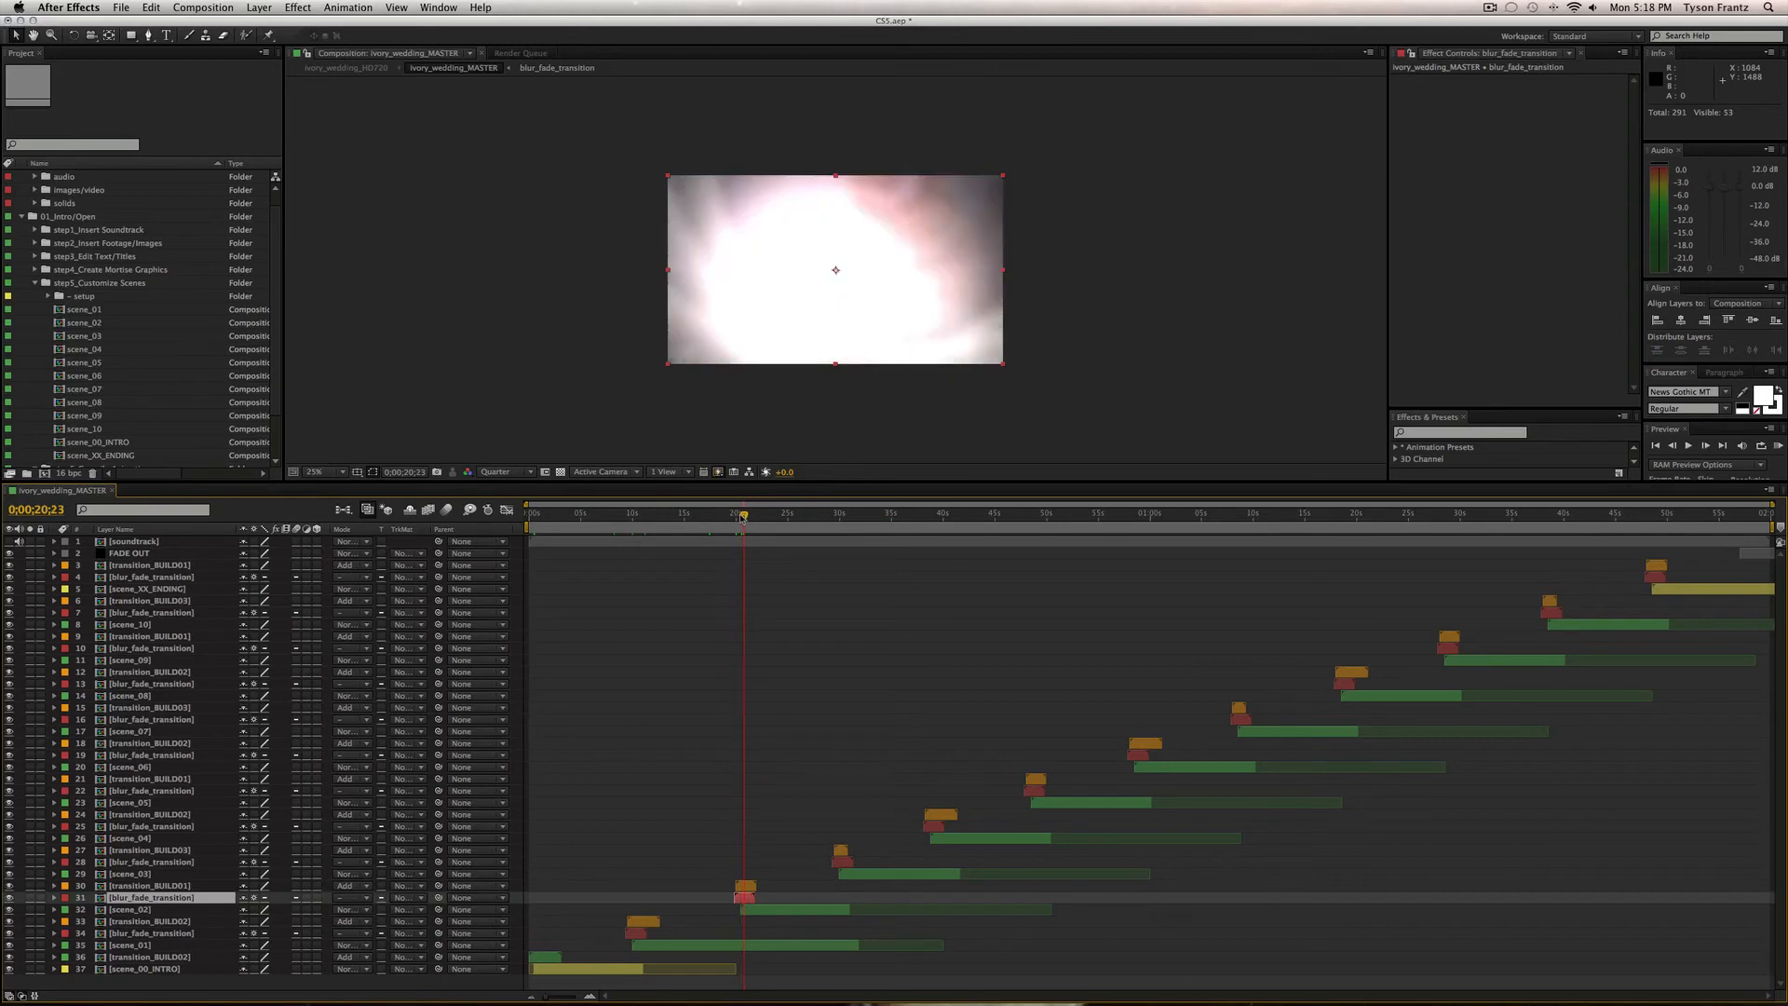
{"action": "left_click", "coordinate": [176, 885]}
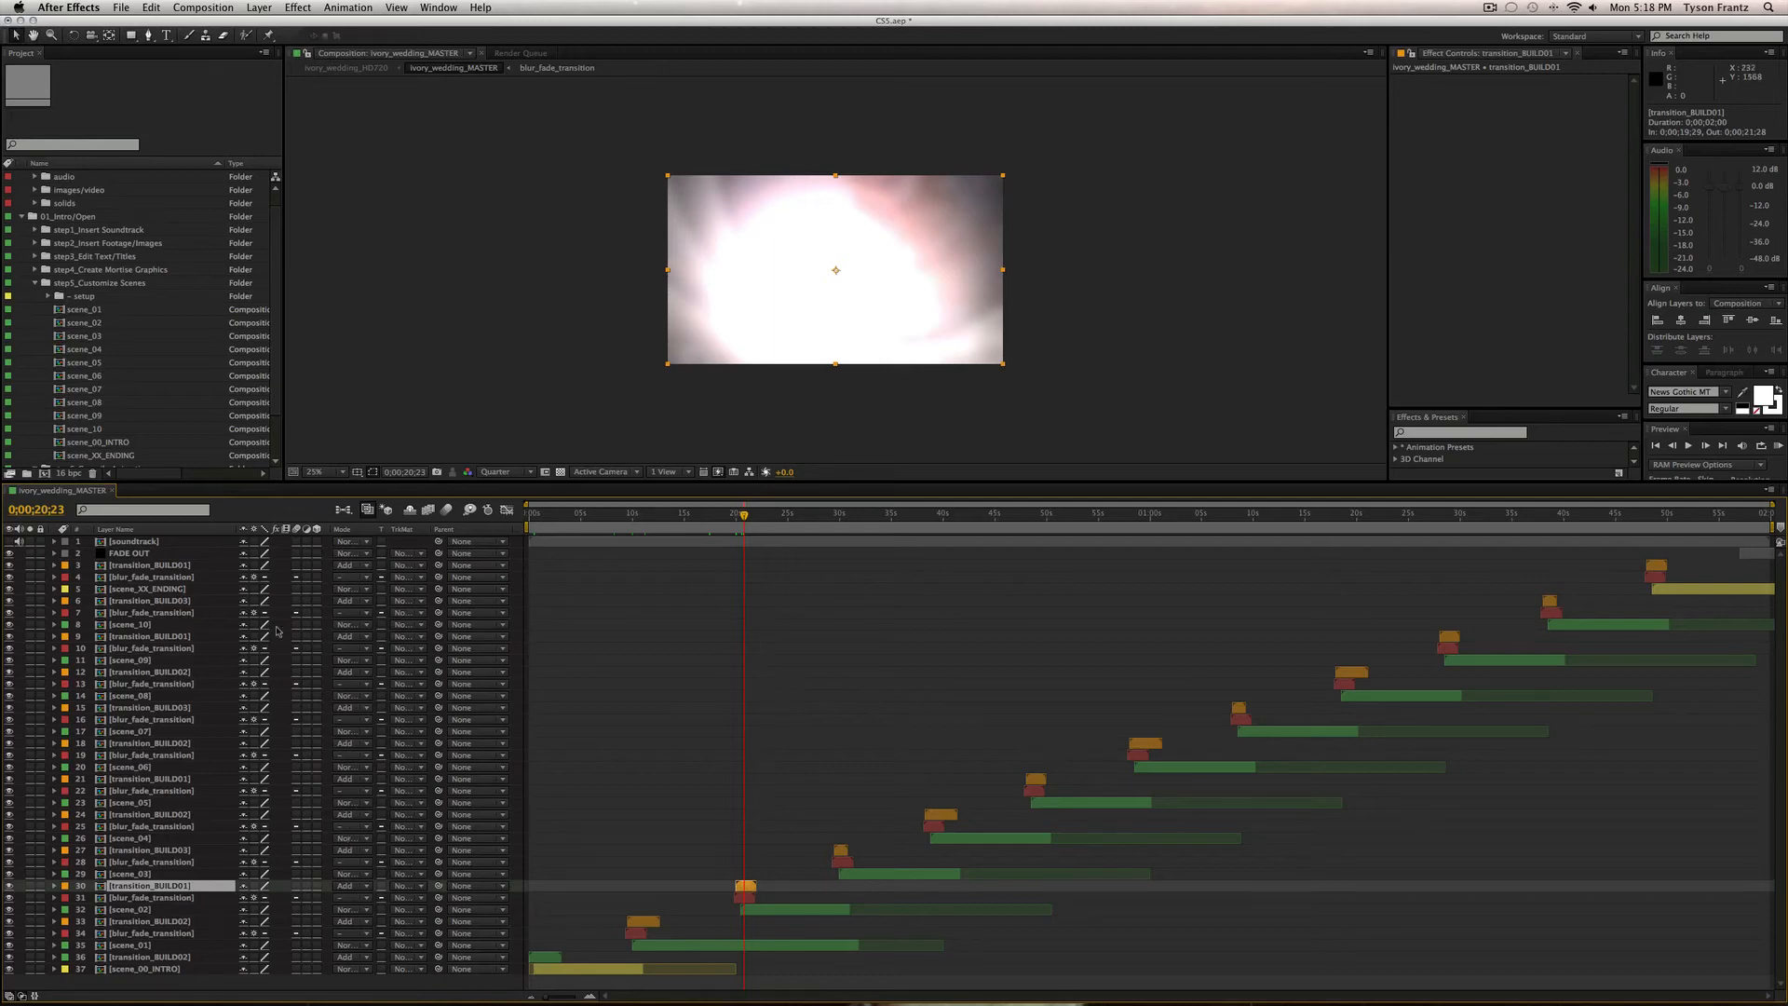
Show the soundtrack layer's audio levels and waveform, then hide them again.
{"action": "left_click", "coordinate": [199, 542]}
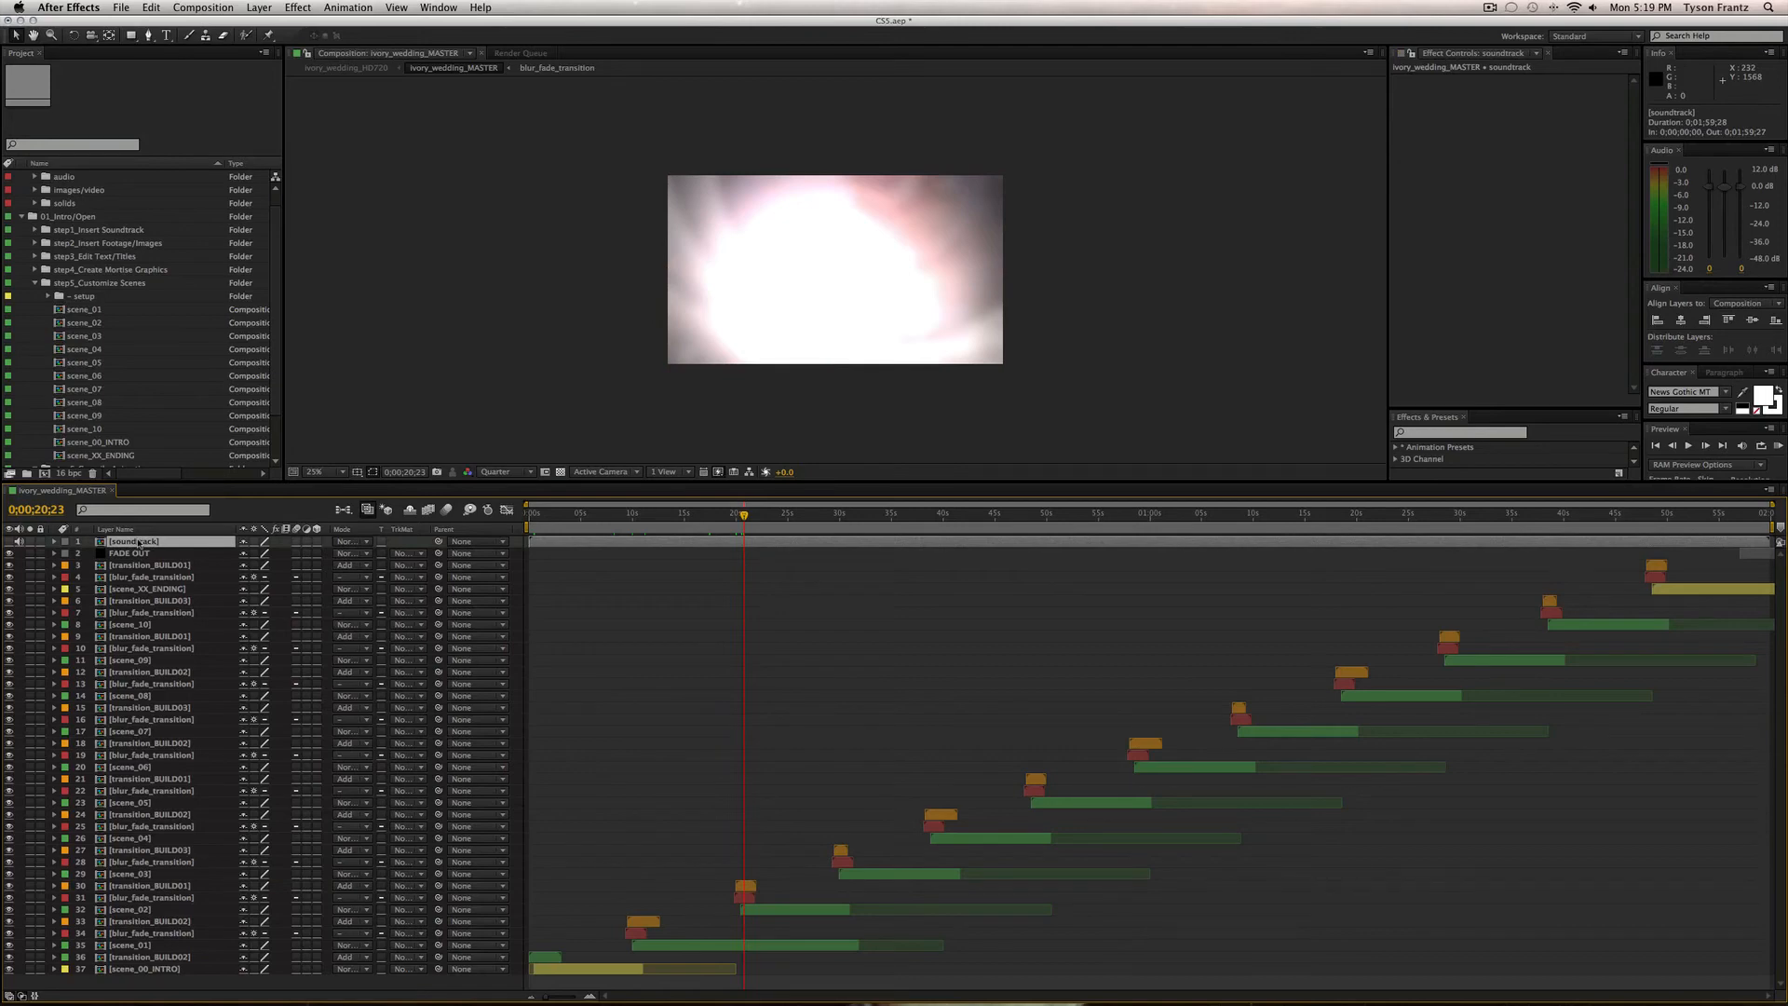
{"action": "key", "text": "l"}
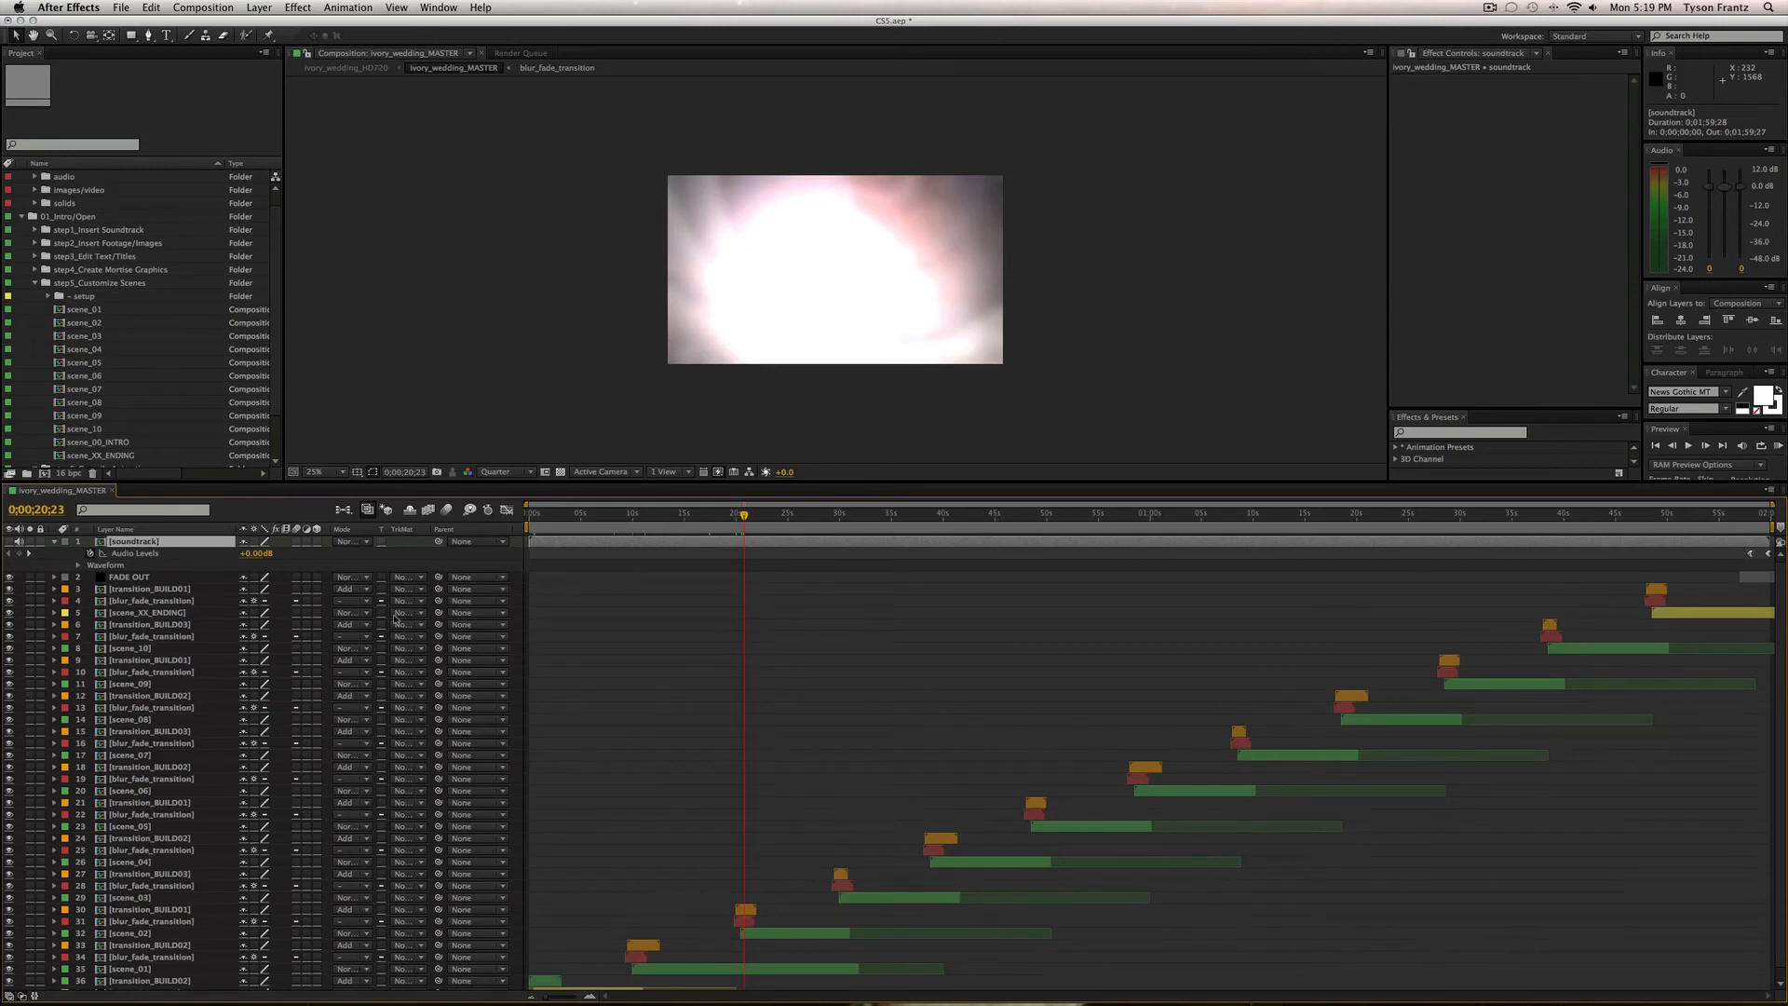
{"action": "key", "text": "u"}
Check FADE OUT's opacity keyframes on the last frame, comparing it hidden and visible.
{"action": "left_click", "coordinate": [156, 554]}
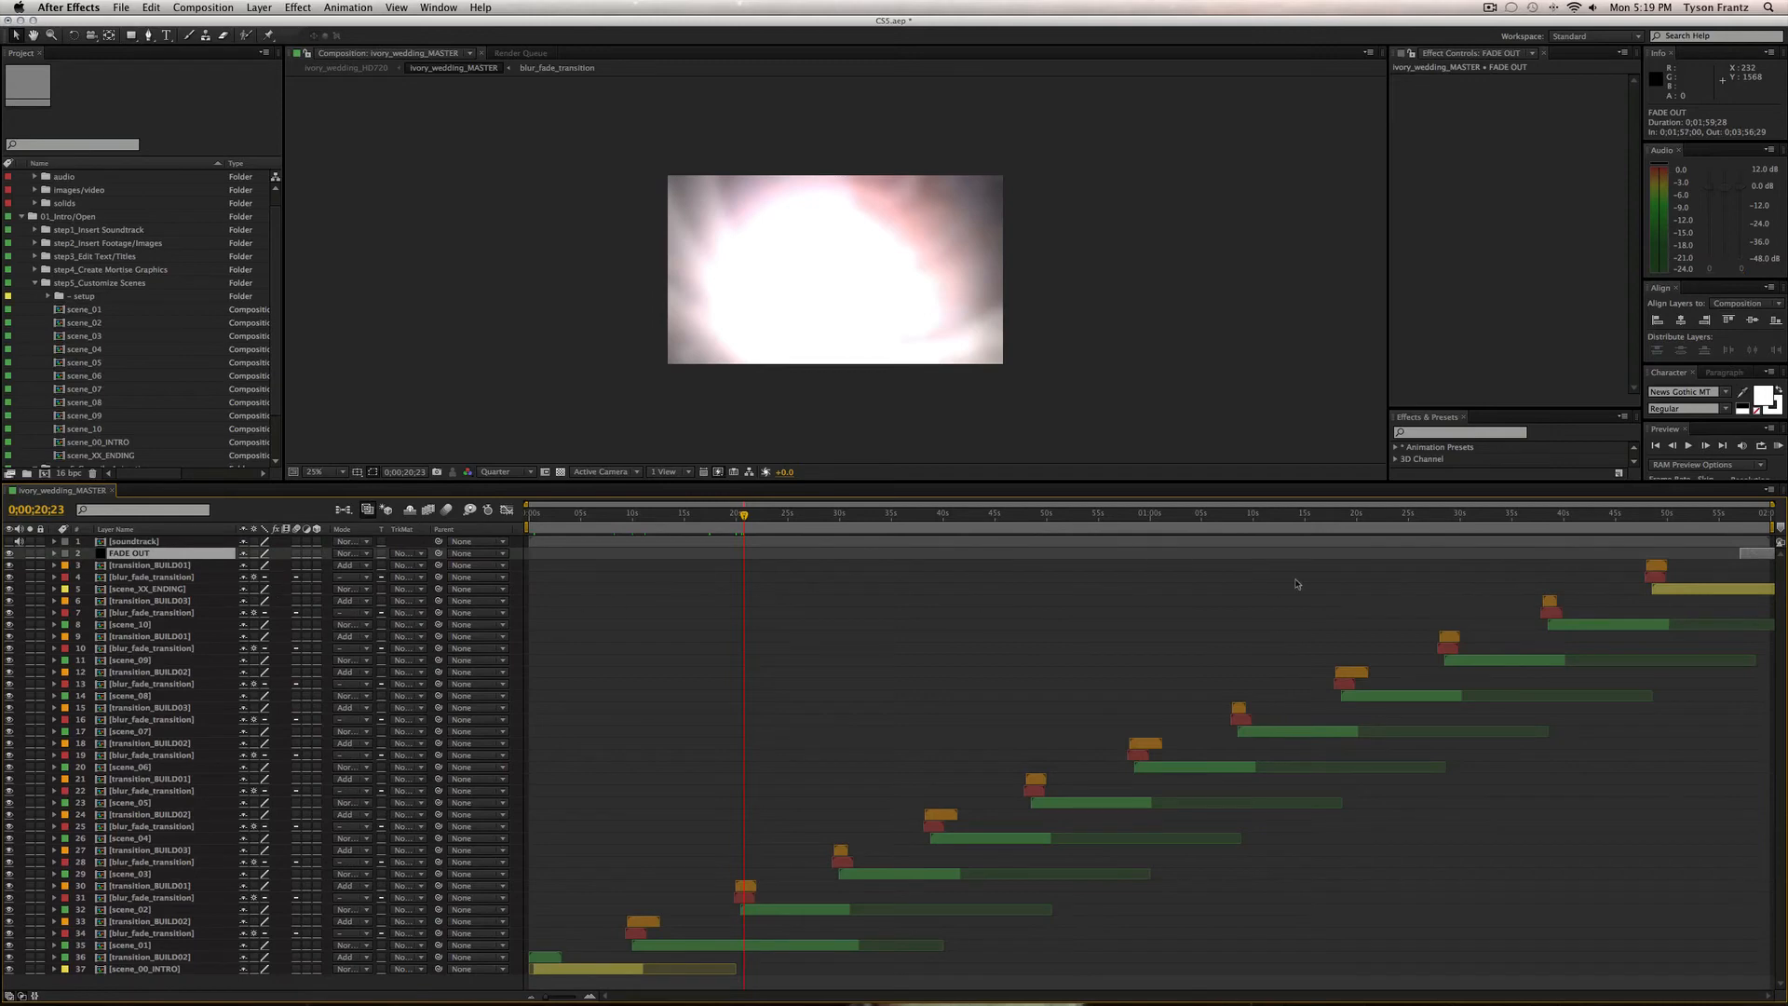
{"action": "key", "text": "u"}
{"action": "left_click", "coordinate": [1740, 515]}
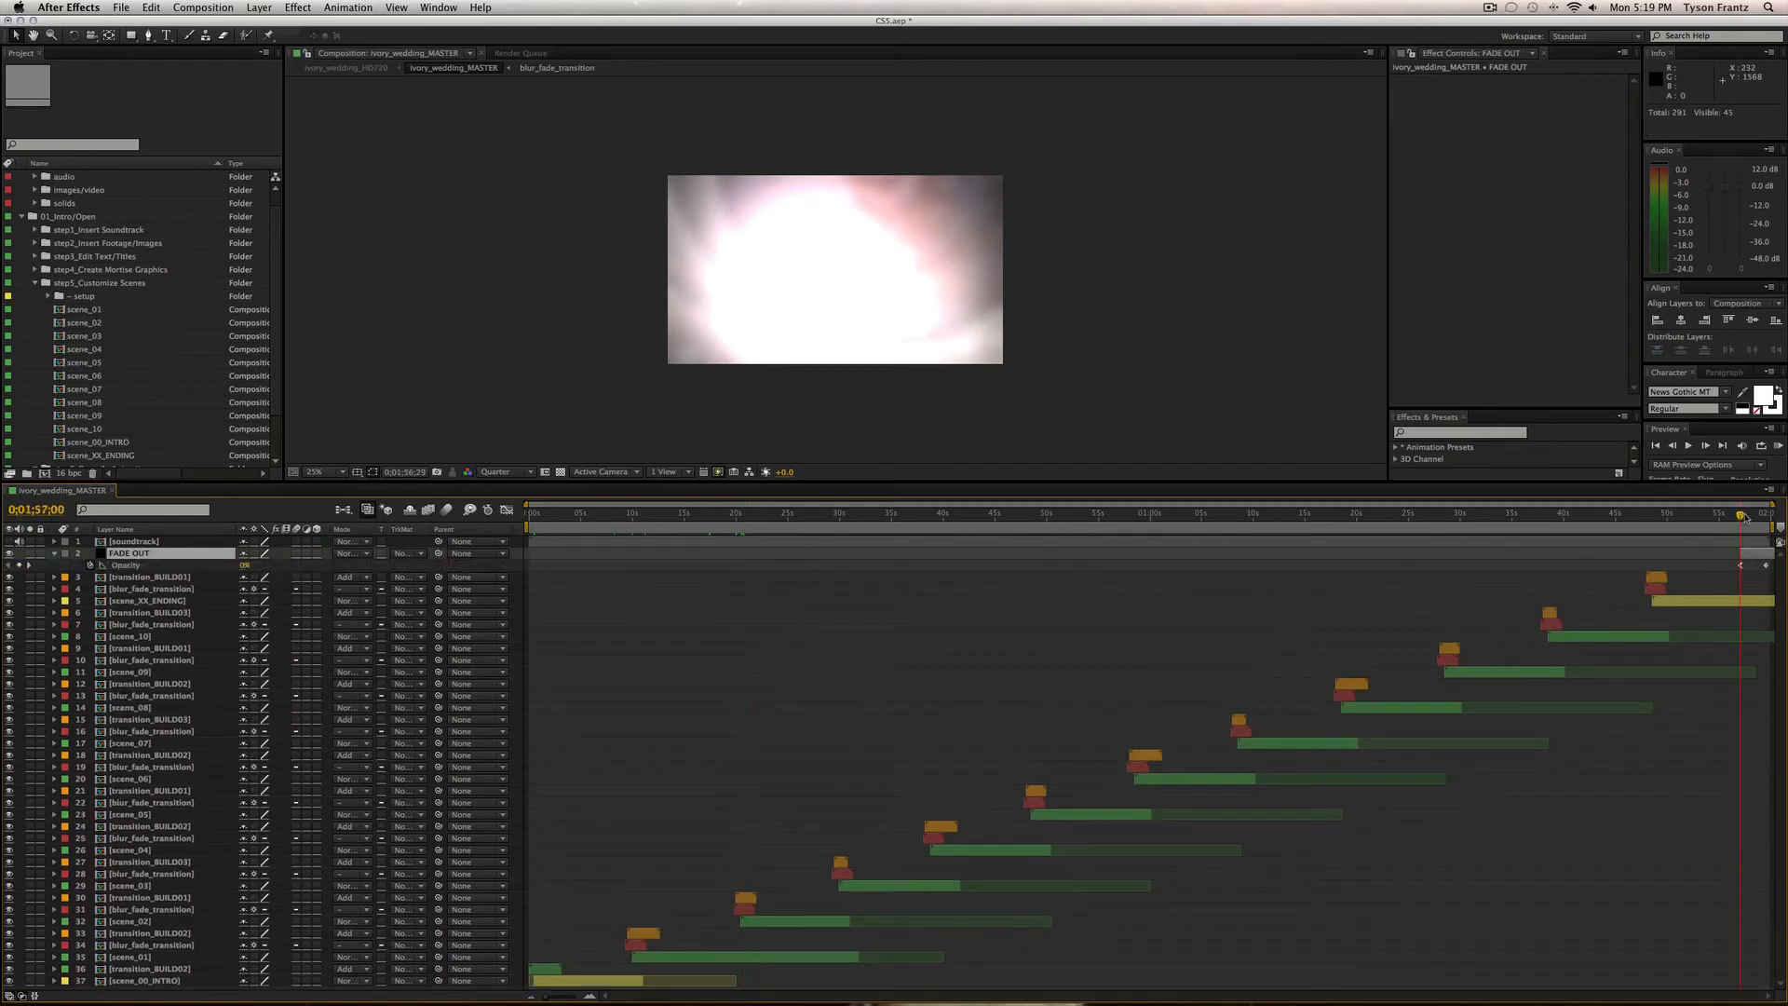
{"action": "left_click_drag", "start_coordinate": [1767, 514], "coordinate": [1756, 515]}
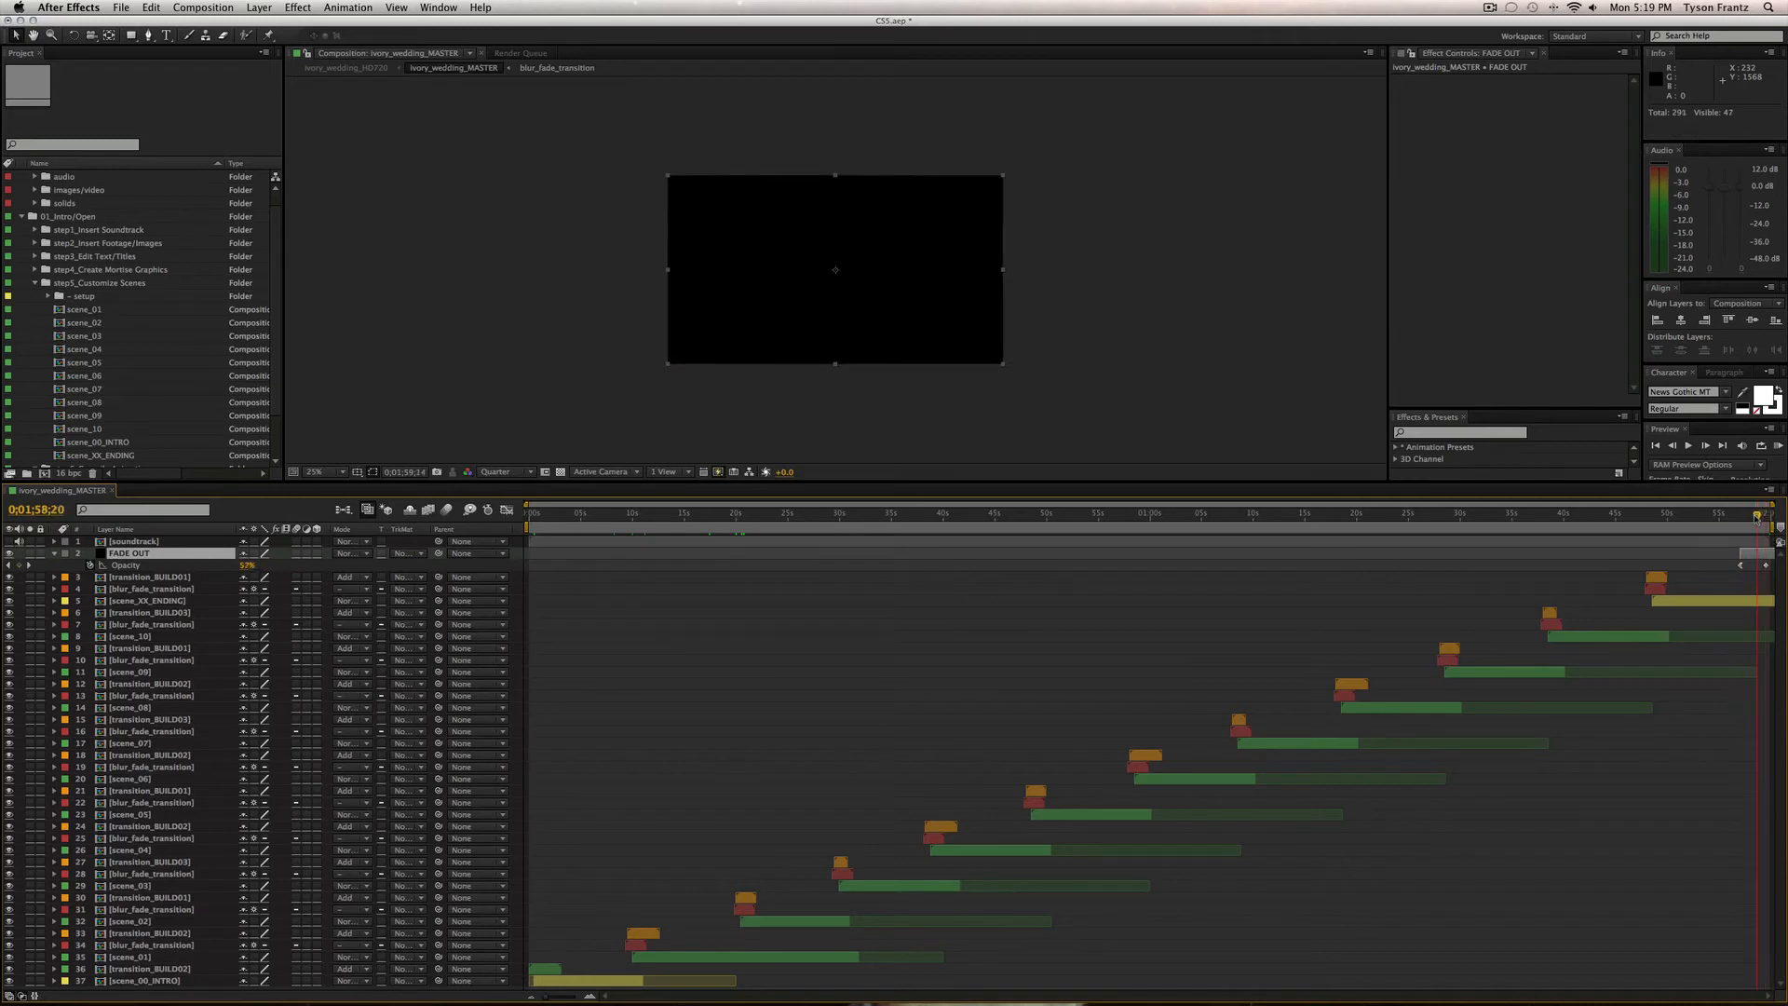
{"action": "left_click", "coordinate": [9, 553]}
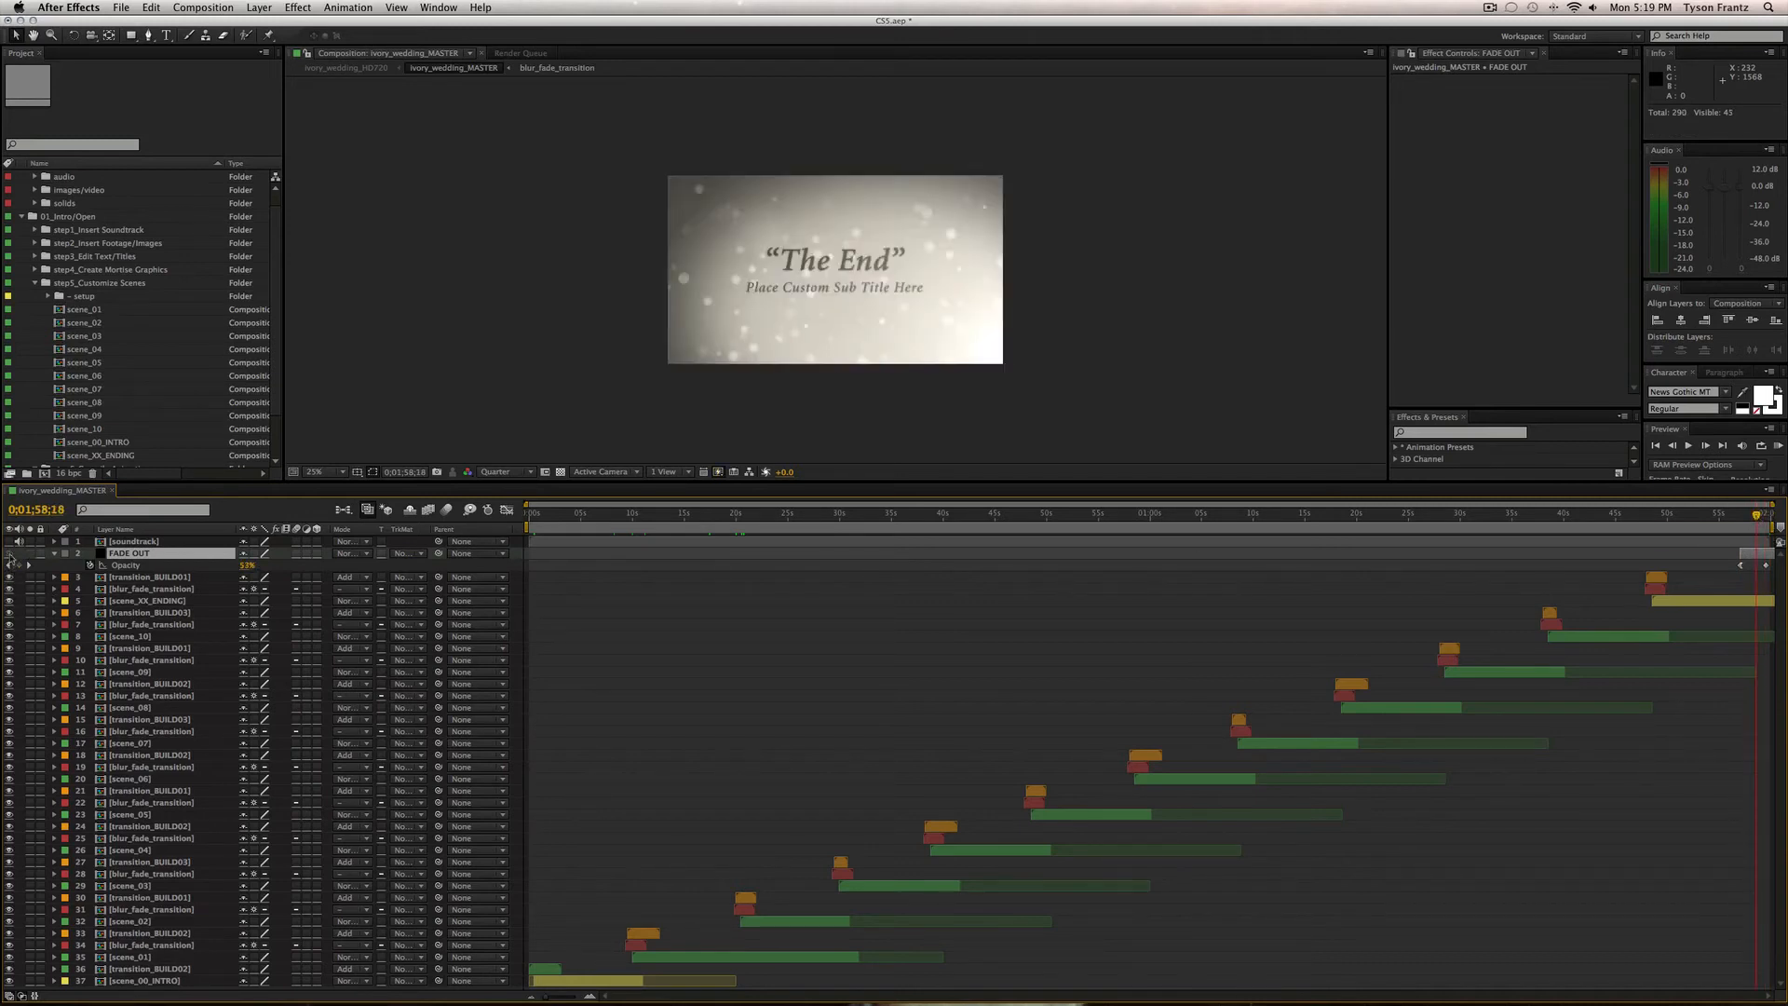
{"action": "left_click", "coordinate": [9, 553]}
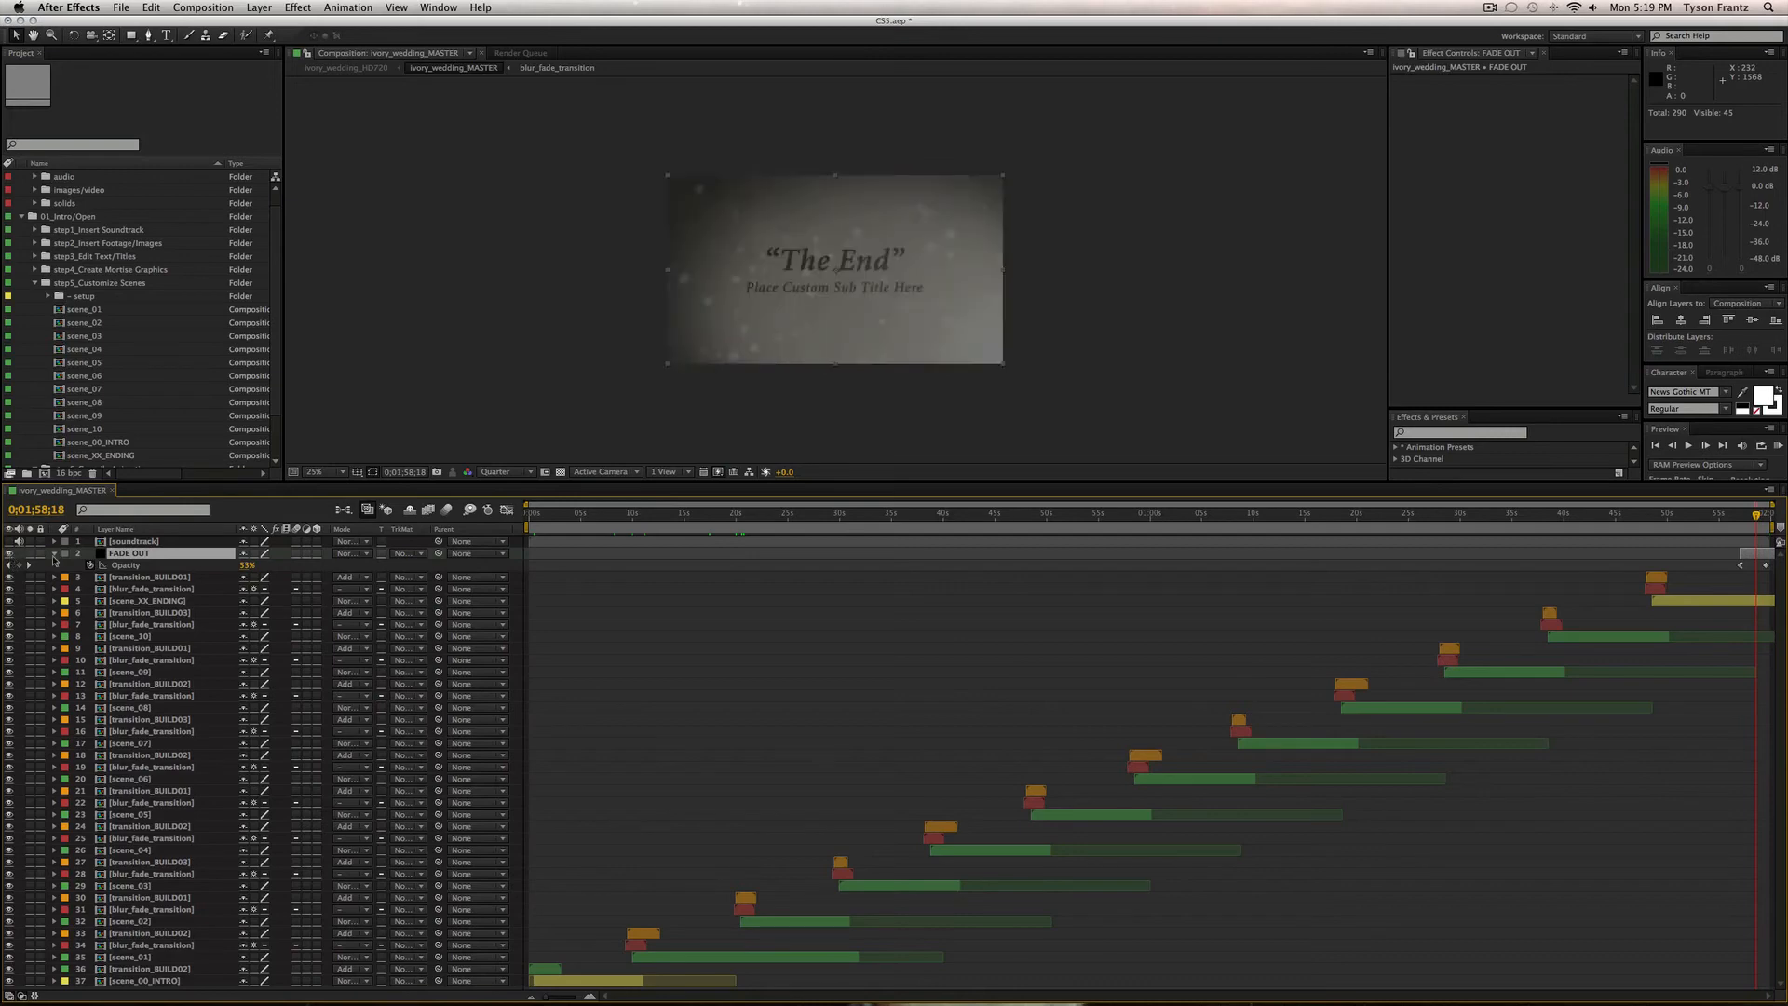
{"action": "left_click", "coordinate": [54, 553]}
{"action": "left_click", "coordinate": [1288, 616]}
Select scene_XX_ENDING at 1:53, then select the scene_10 layer.
{"action": "left_click", "coordinate": [209, 590]}
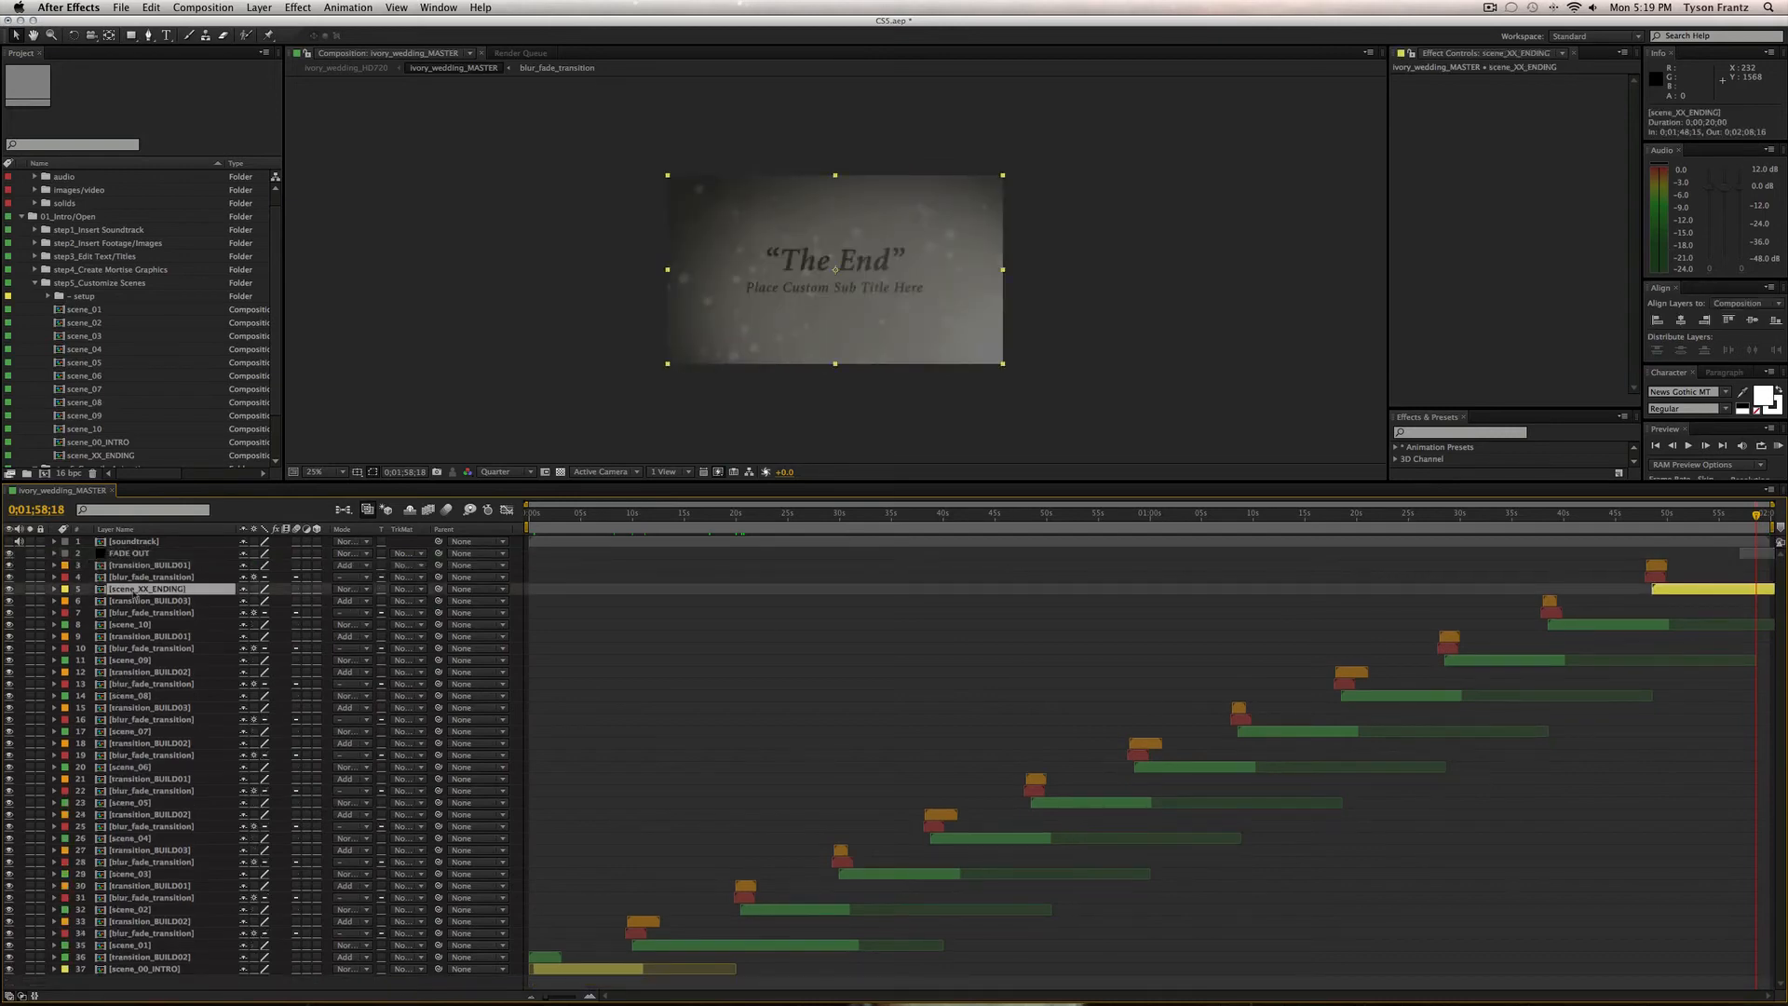
{"action": "left_click", "coordinate": [1706, 515]}
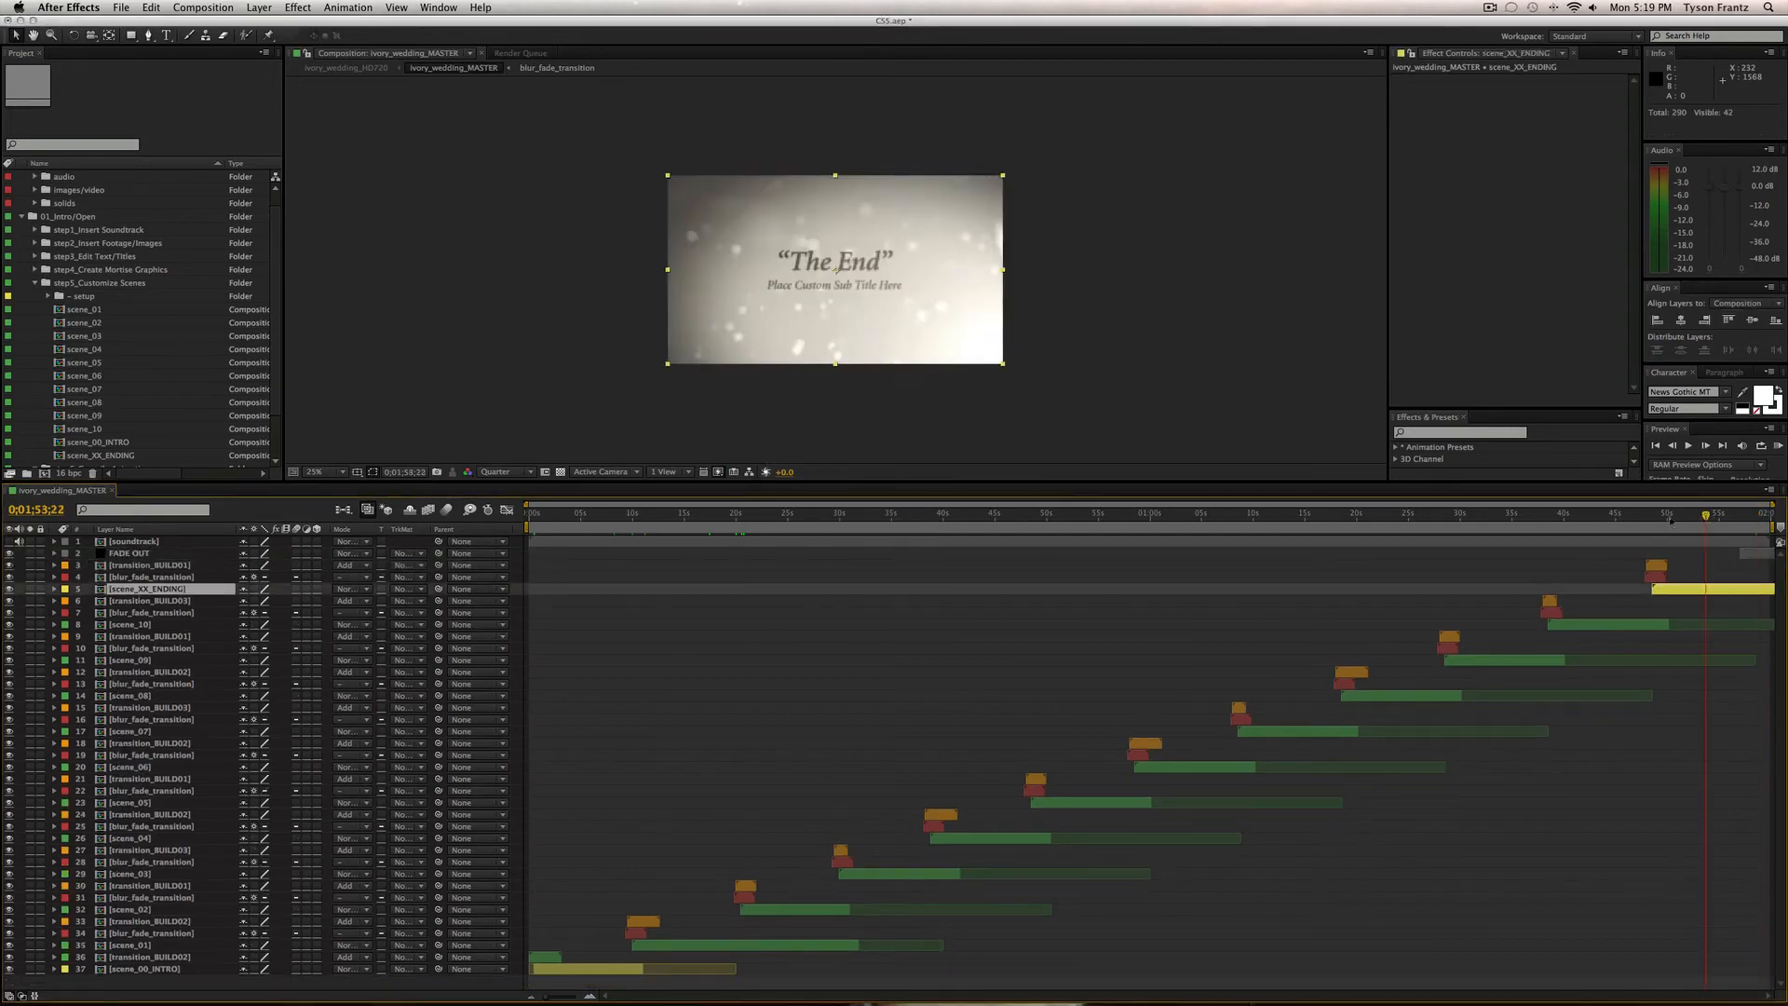
{"action": "left_click", "coordinate": [136, 625]}
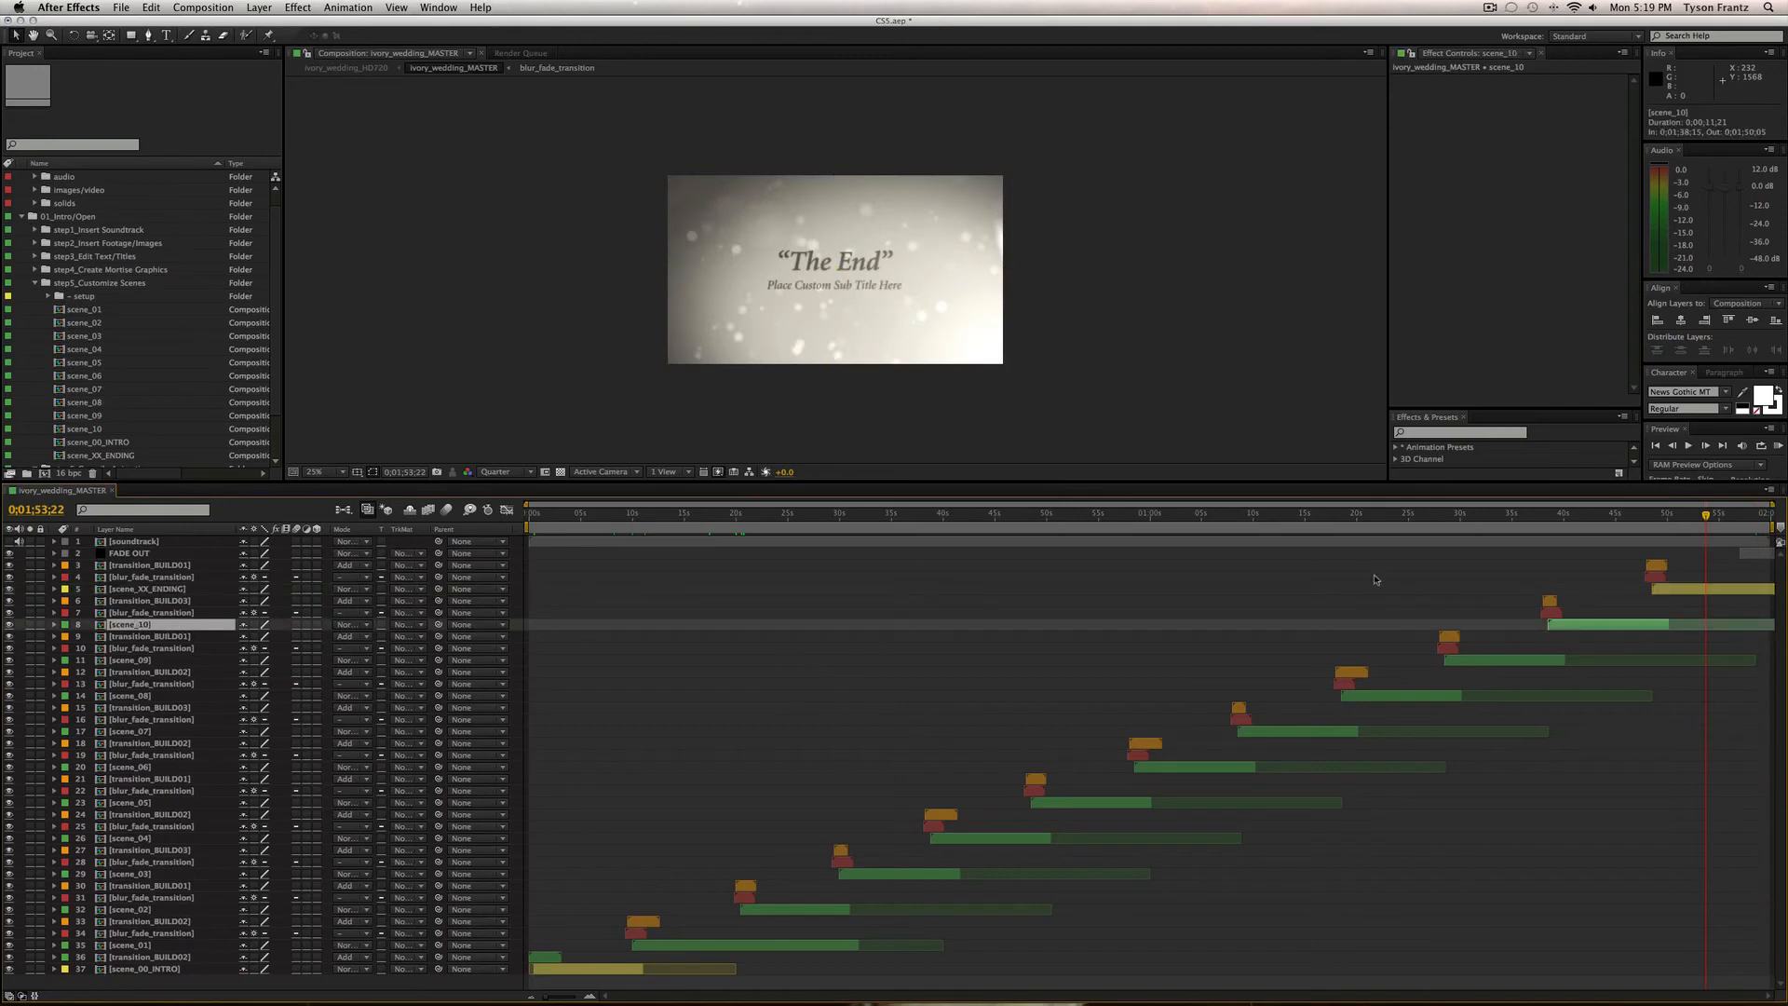
Check frames near 1:54, 1:00 and the Custom title 06 scene, then close ivory_wedding_MASTER and collapse step5_Customize Scenes.
{"action": "left_click", "coordinate": [1715, 514]}
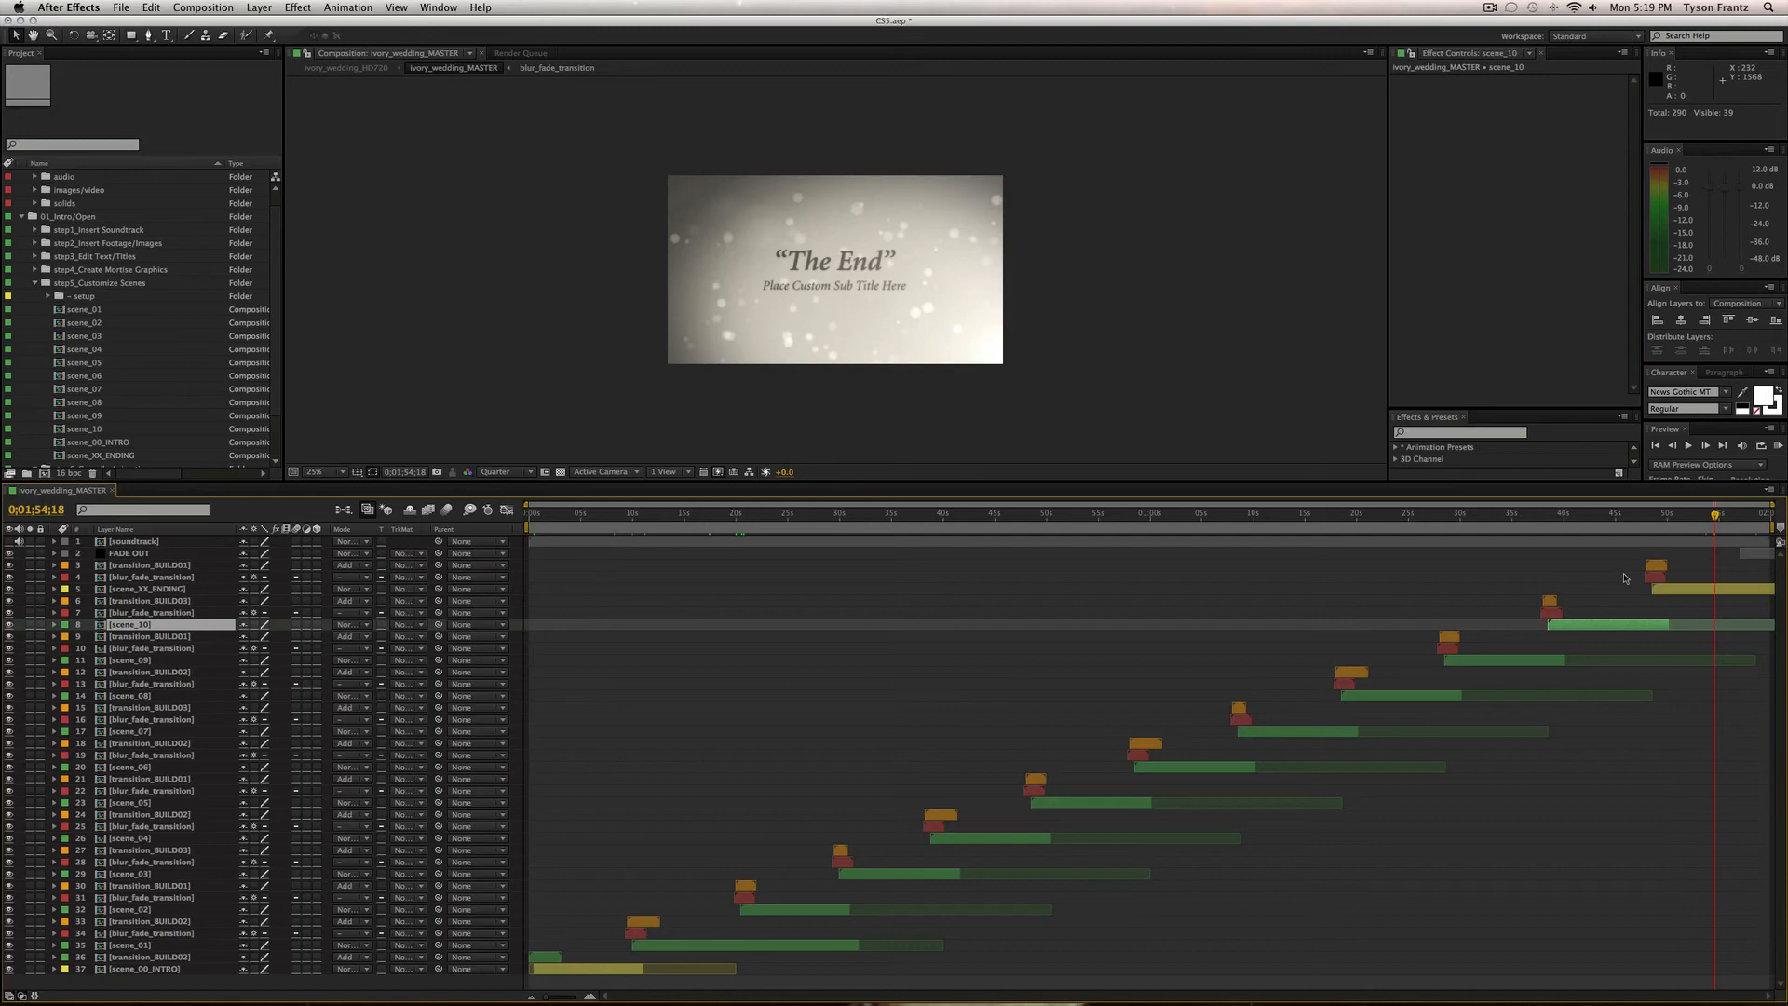
{"action": "left_click", "coordinate": [1150, 520]}
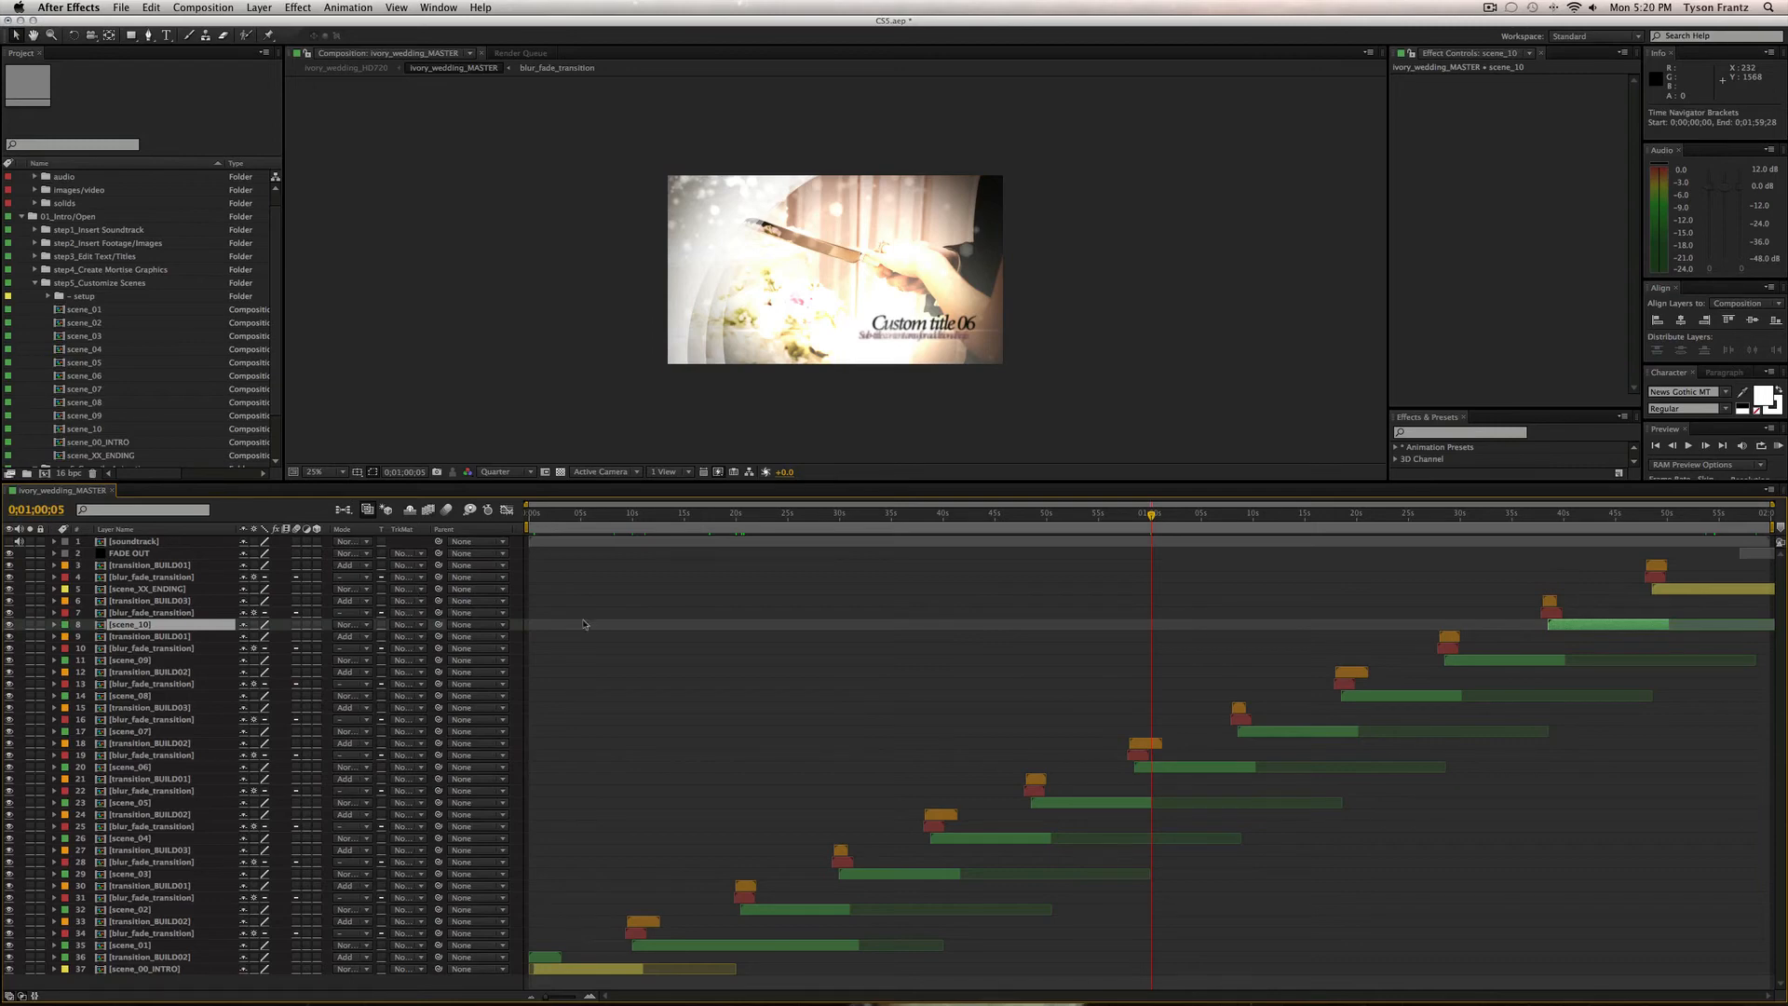
{"action": "left_click", "coordinate": [1189, 514]}
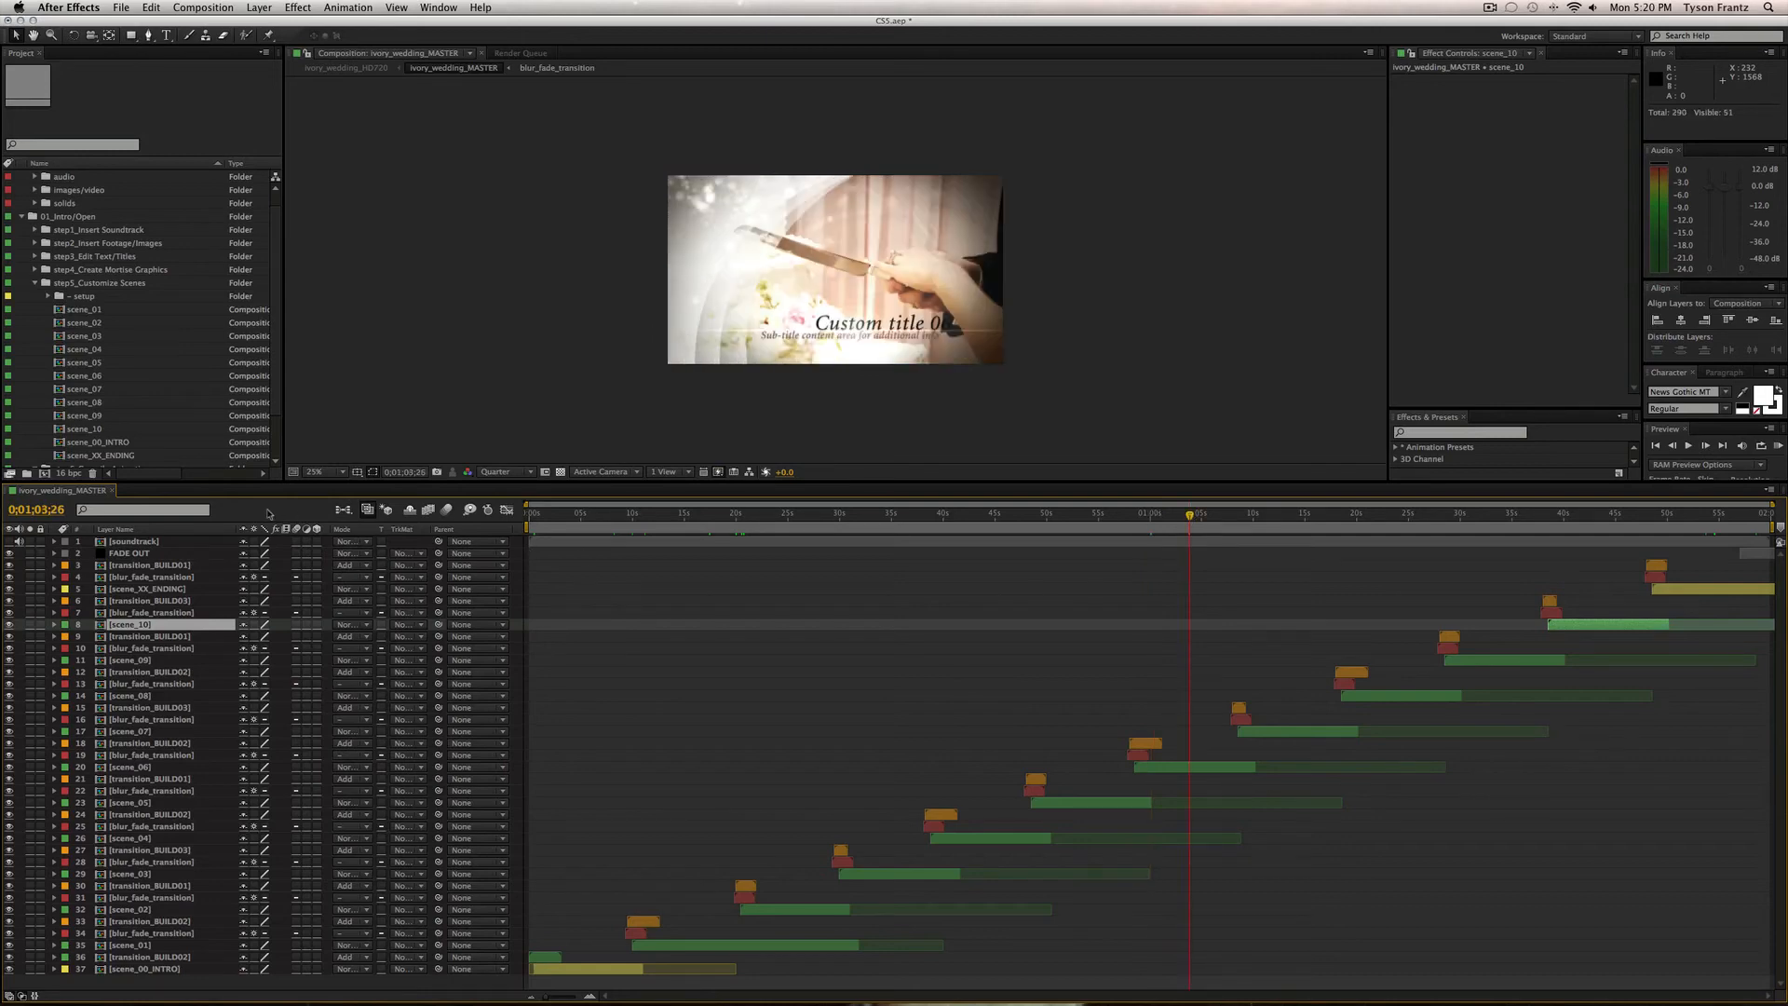
{"action": "left_click", "coordinate": [112, 491]}
{"action": "left_click", "coordinate": [34, 282]}
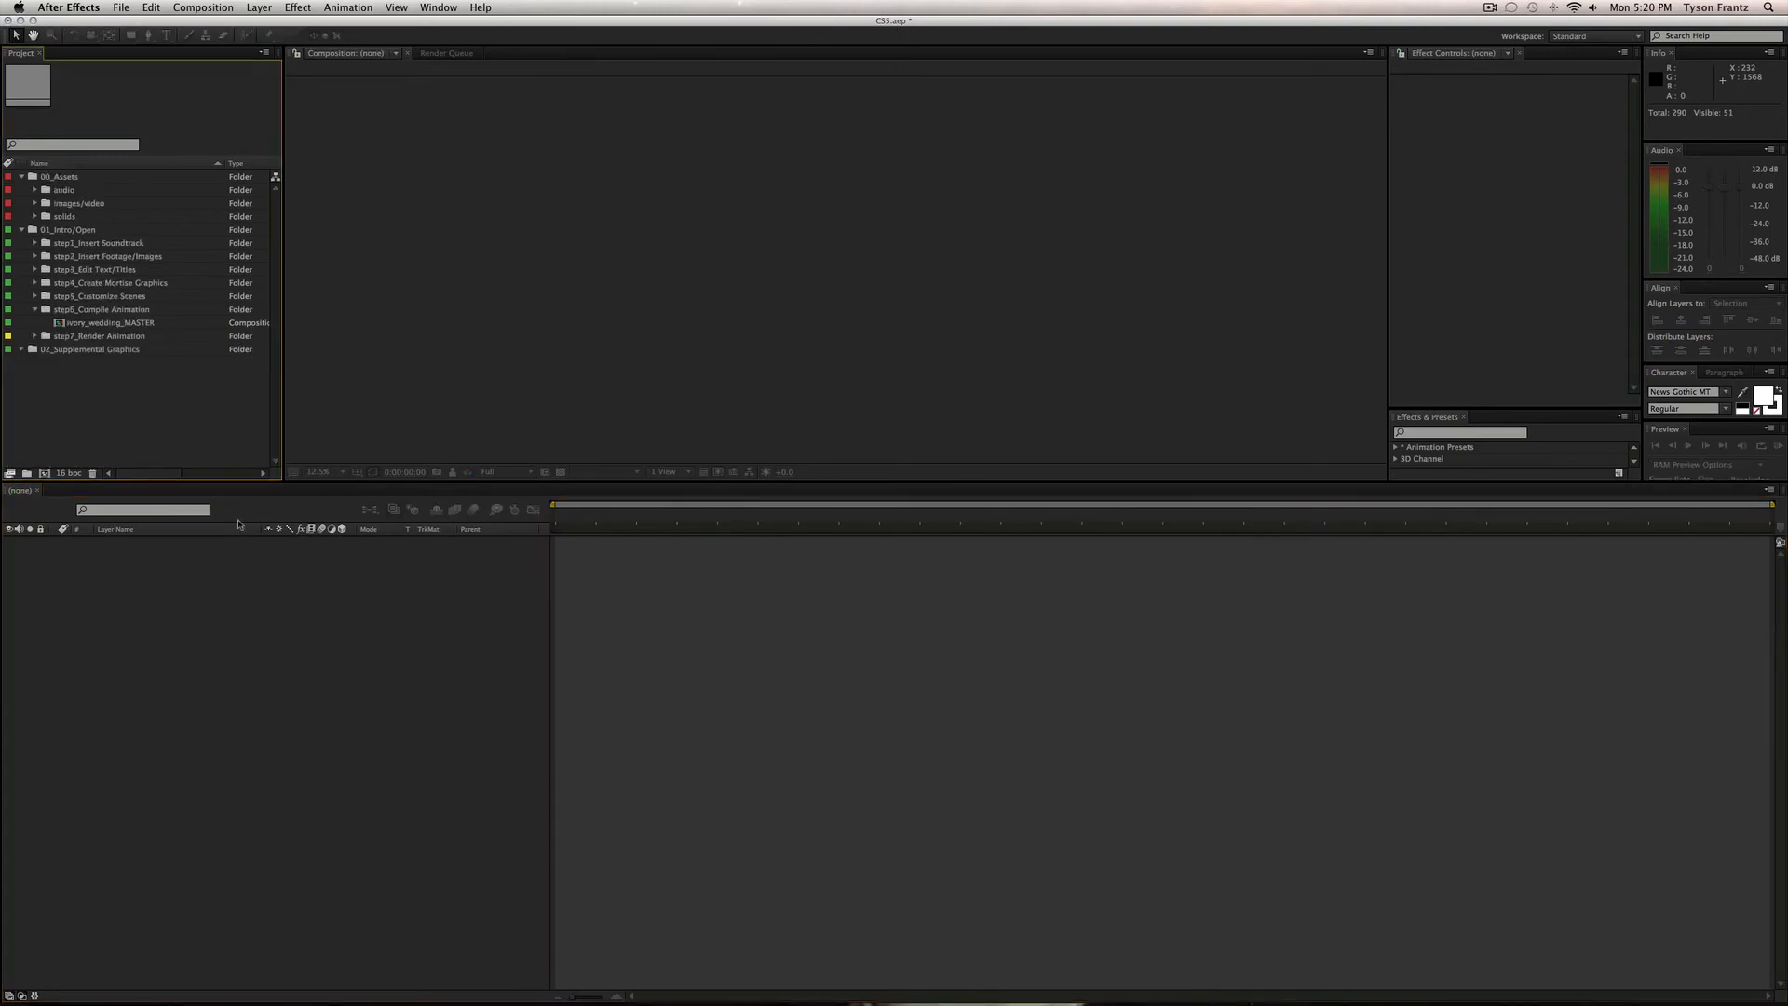
{"action": "left_click_drag", "start_coordinate": [240, 483], "coordinate": [237, 703]}
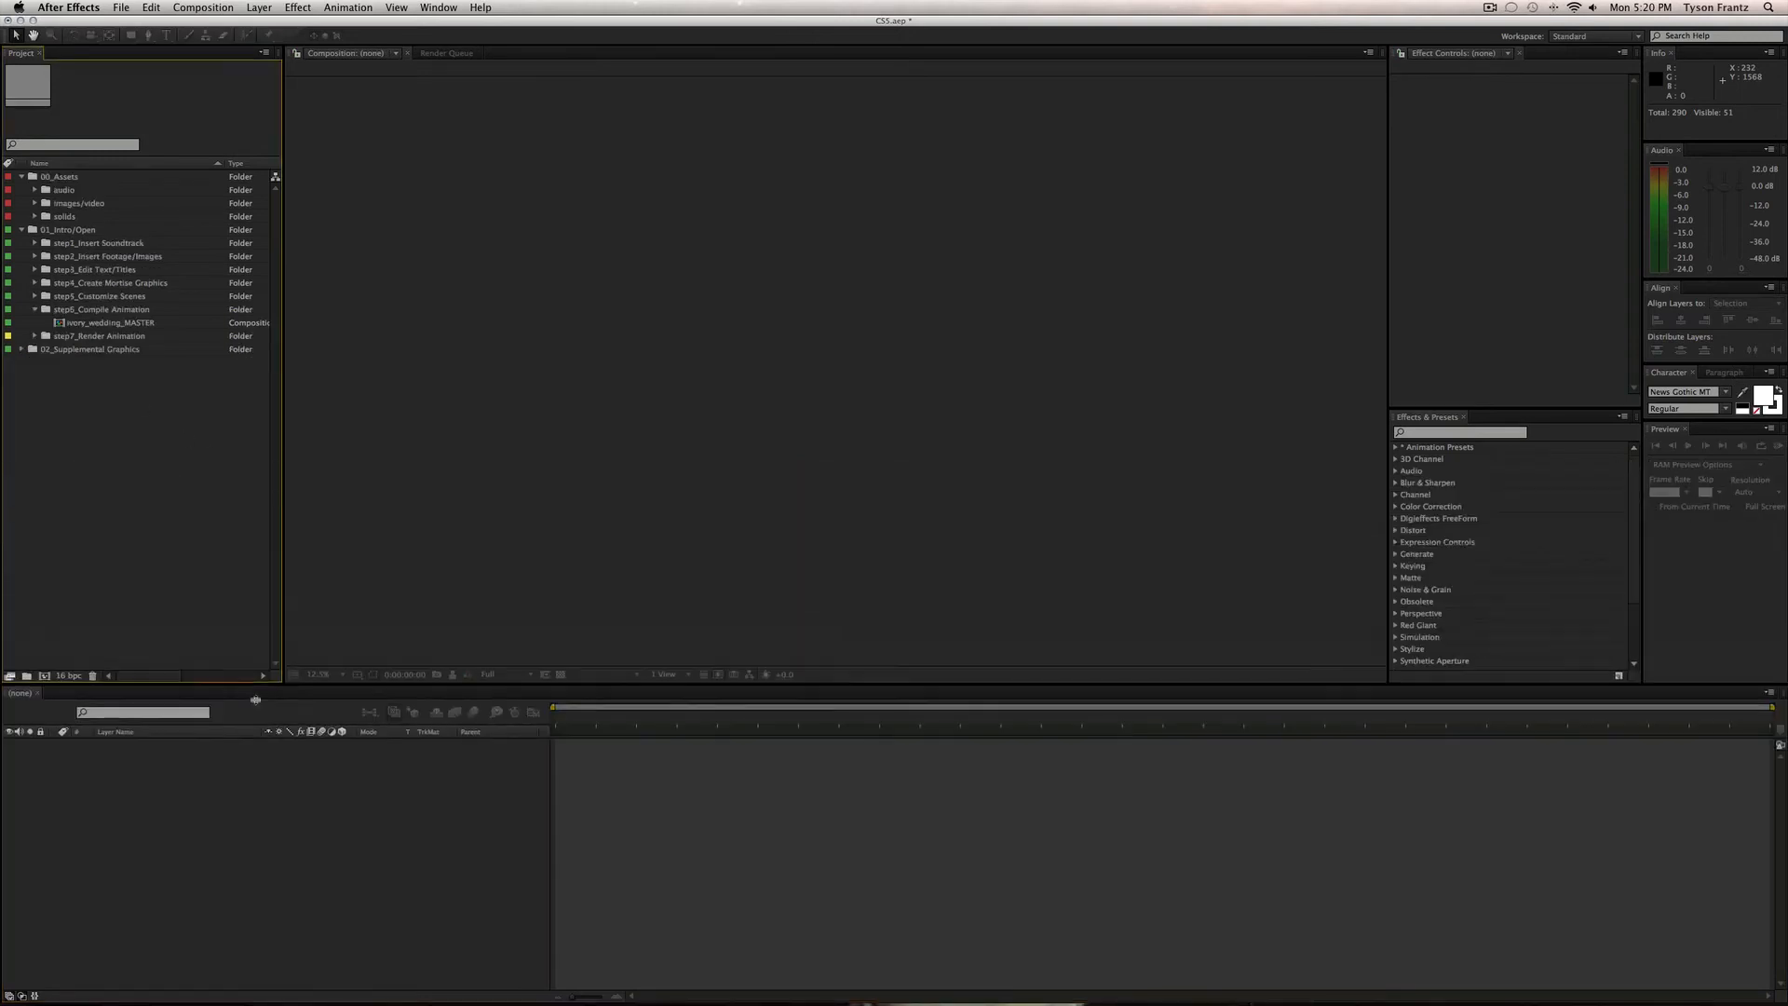
{"action": "left_click", "coordinate": [35, 309]}
{"action": "left_click", "coordinate": [86, 323]}
{"action": "left_click", "coordinate": [36, 323]}
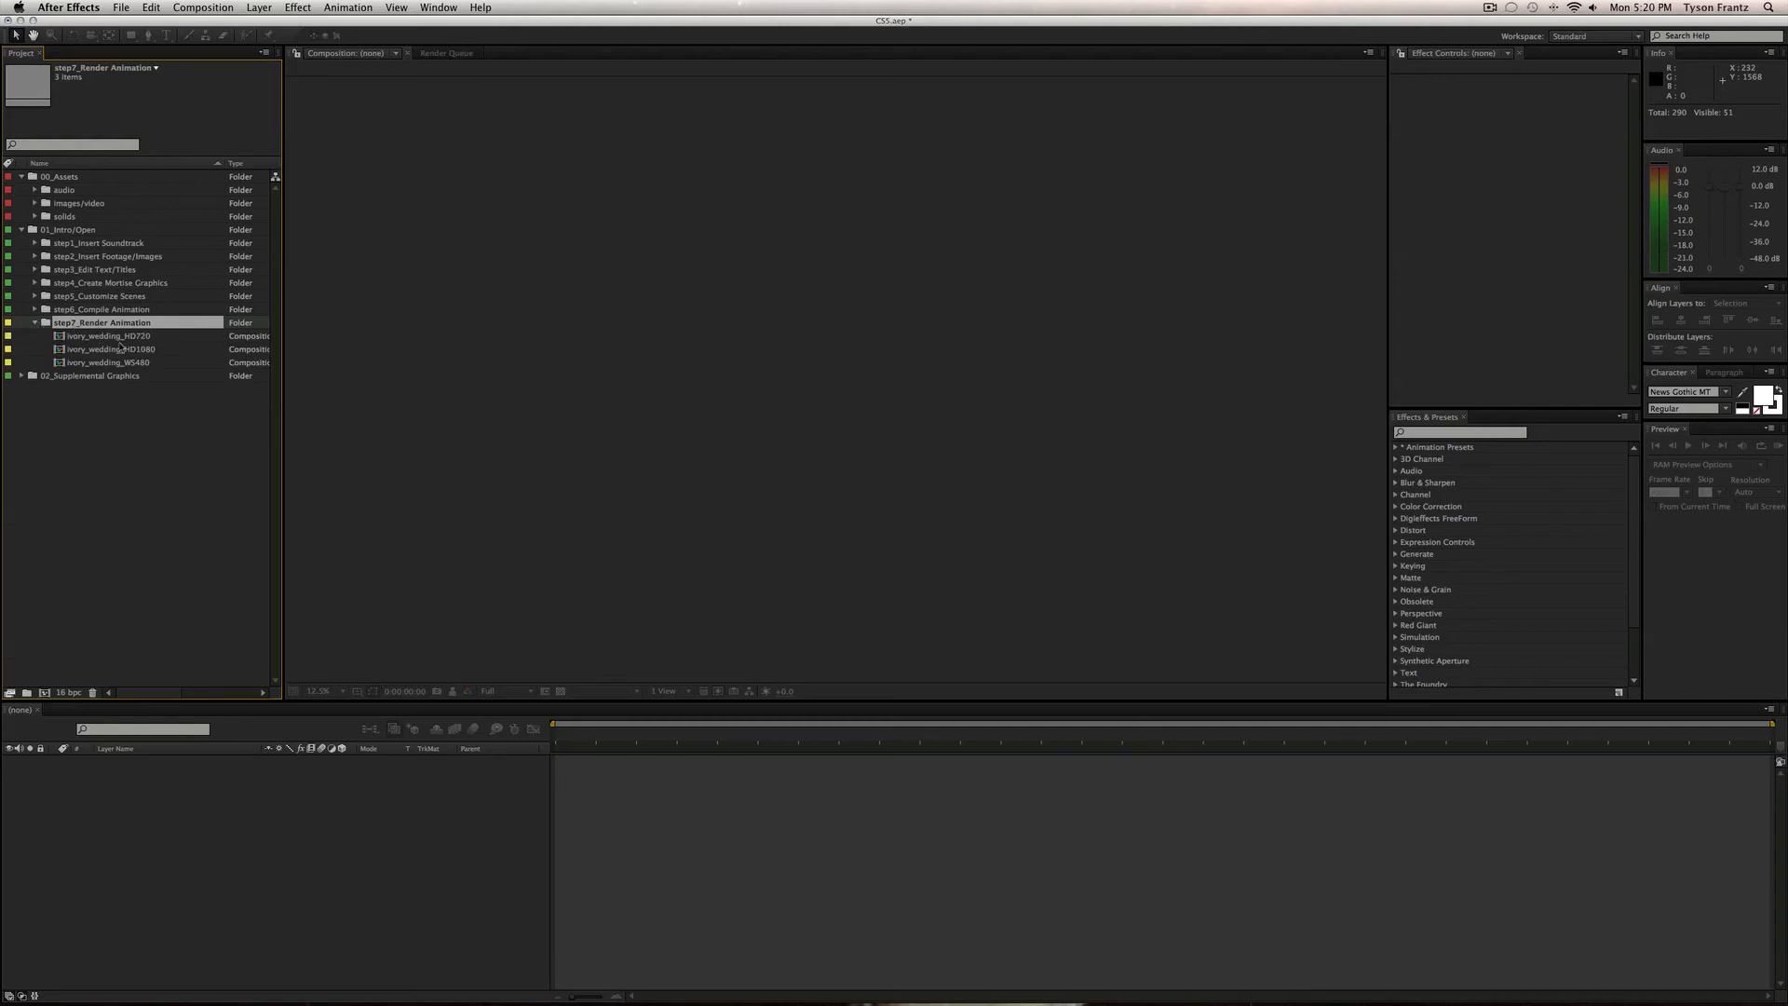
{"action": "left_click", "coordinate": [120, 337]}
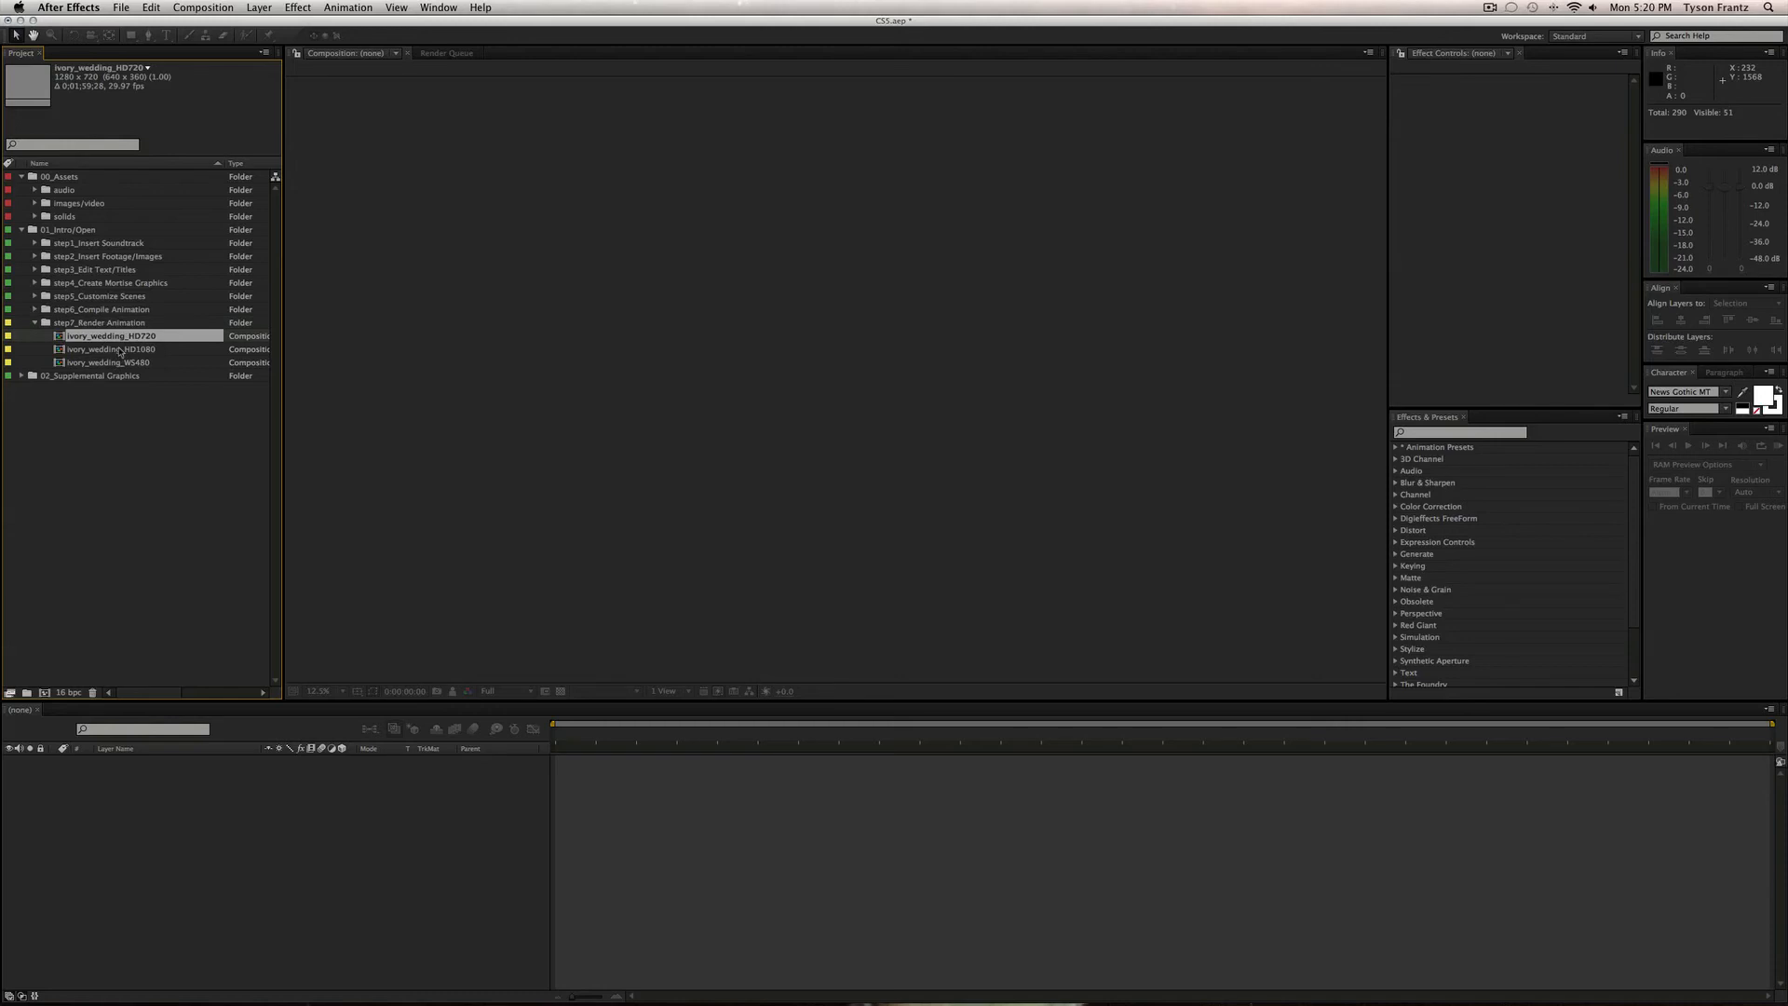
{"action": "left_click", "coordinate": [119, 350]}
{"action": "left_click", "coordinate": [121, 363]}
{"action": "left_click", "coordinate": [119, 338]}
{"action": "left_click", "coordinate": [115, 323]}
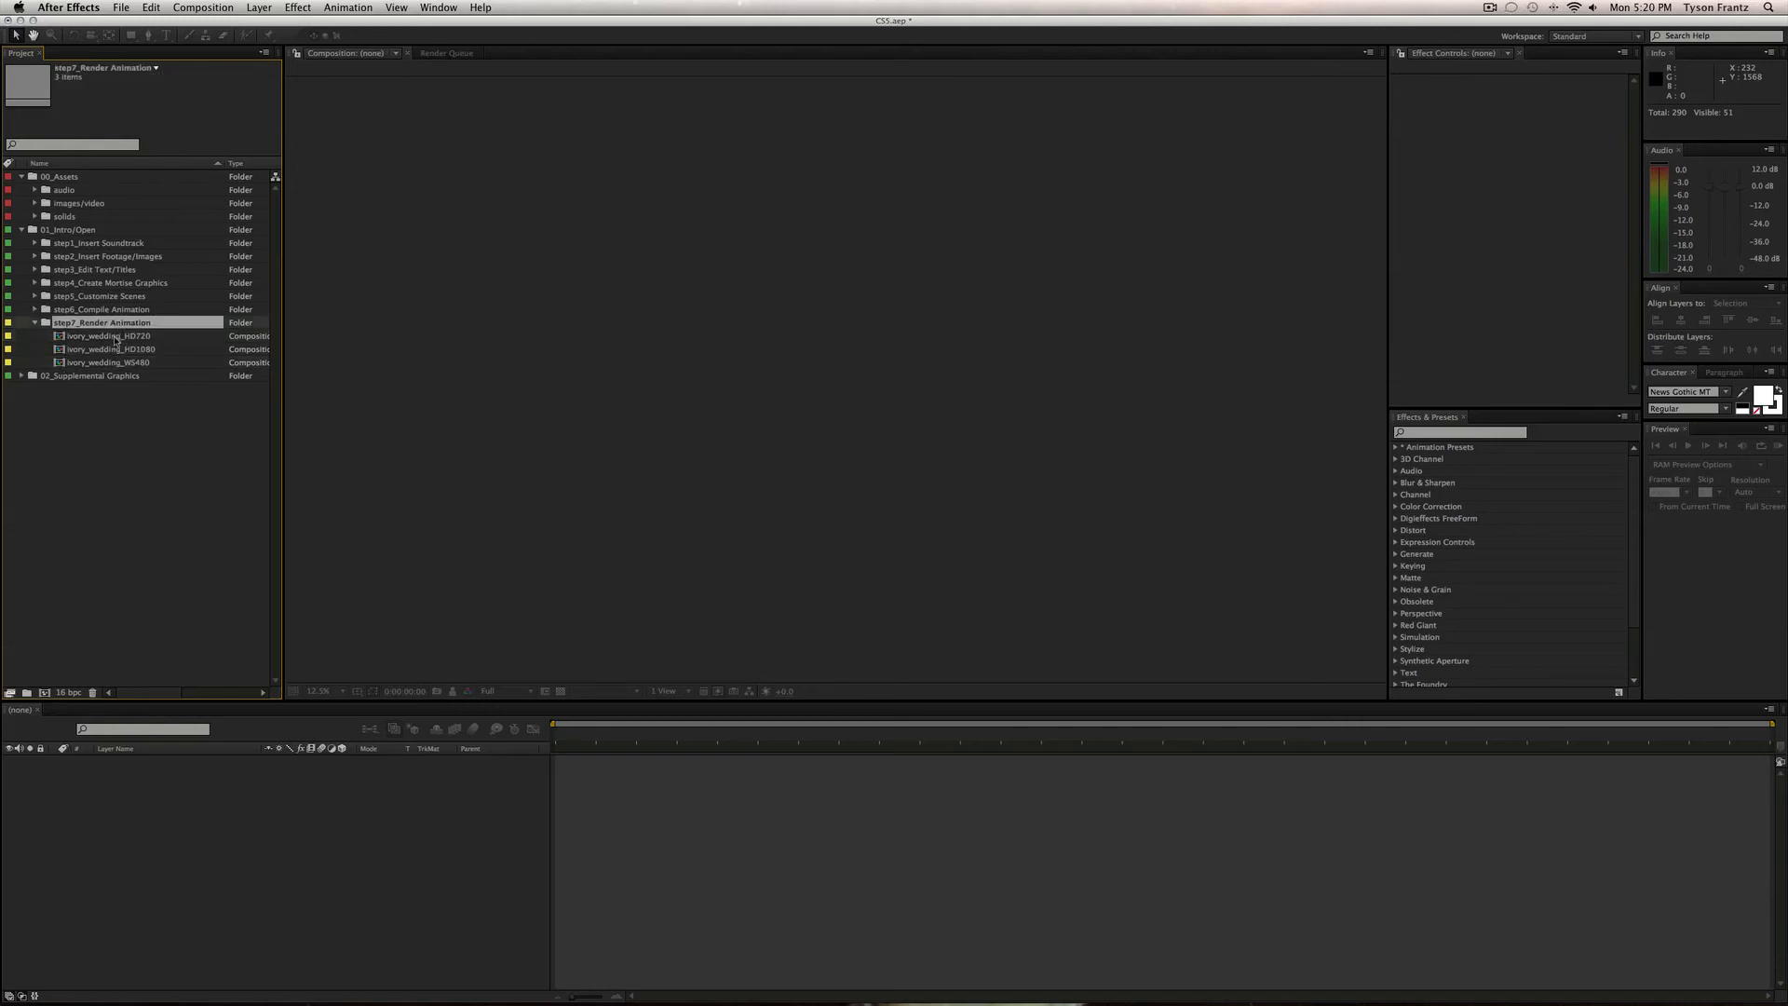
{"action": "left_click", "coordinate": [117, 337]}
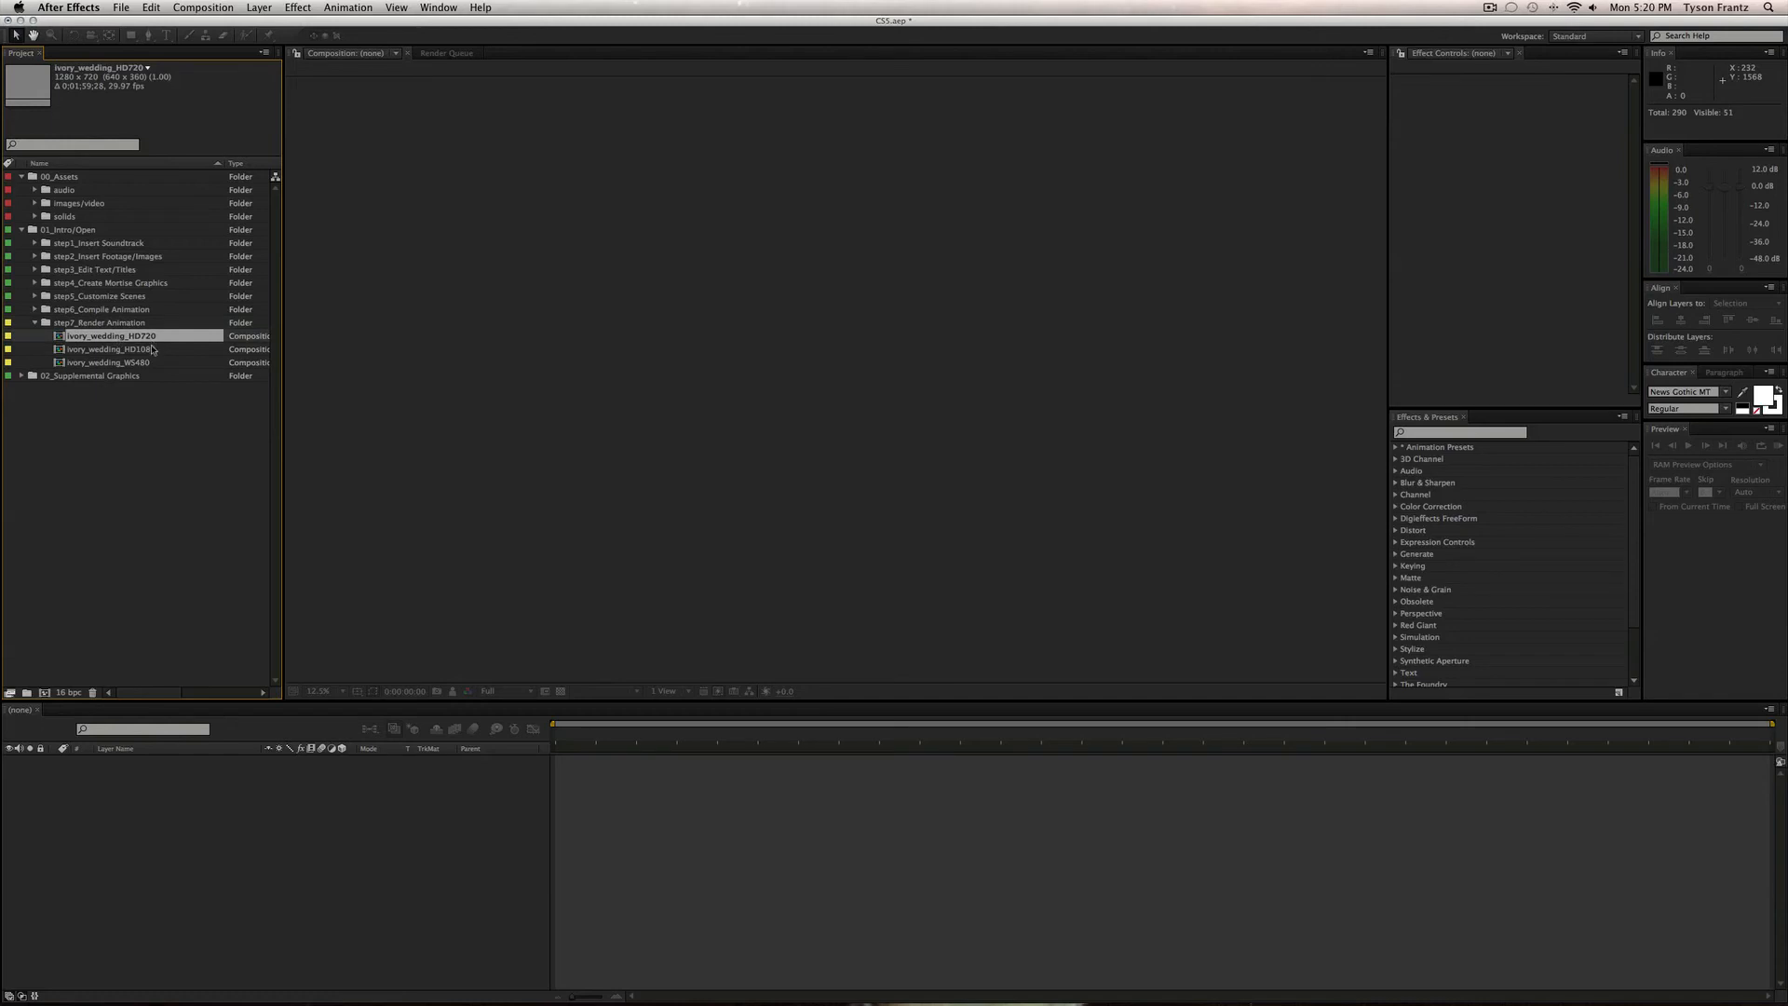
{"action": "left_click", "coordinate": [154, 350]}
{"action": "left_click", "coordinate": [155, 363]}
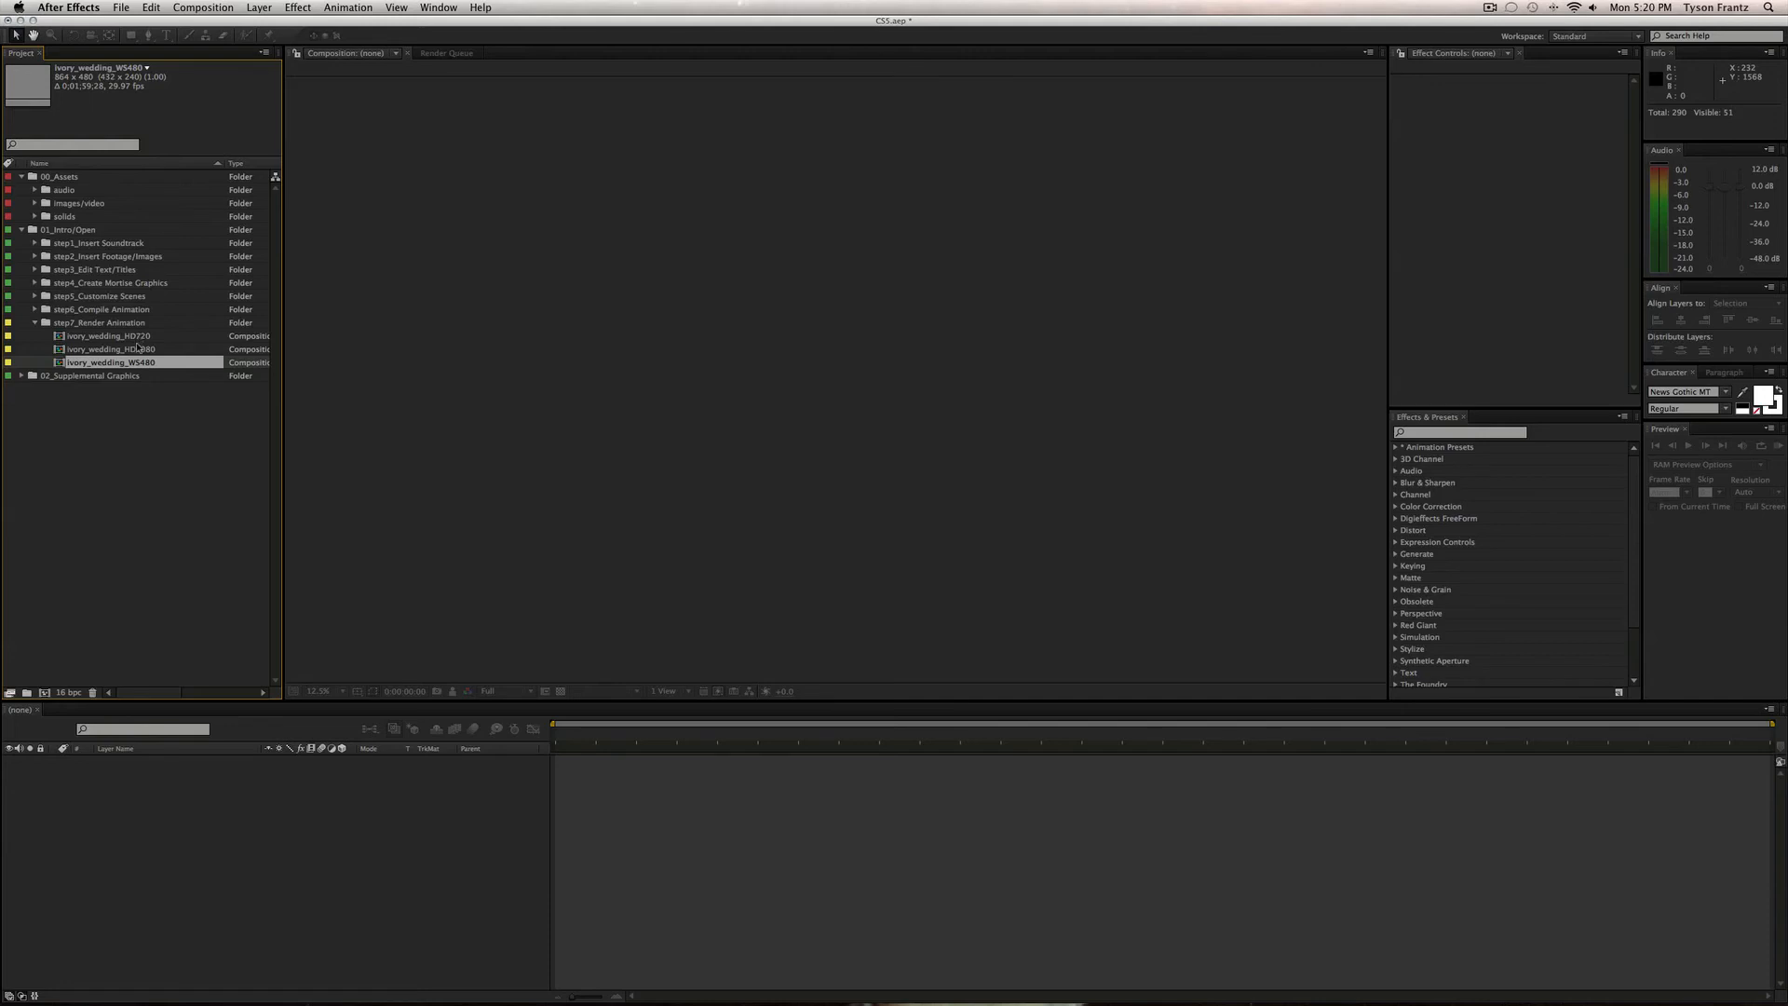
{"action": "left_click", "coordinate": [138, 350]}
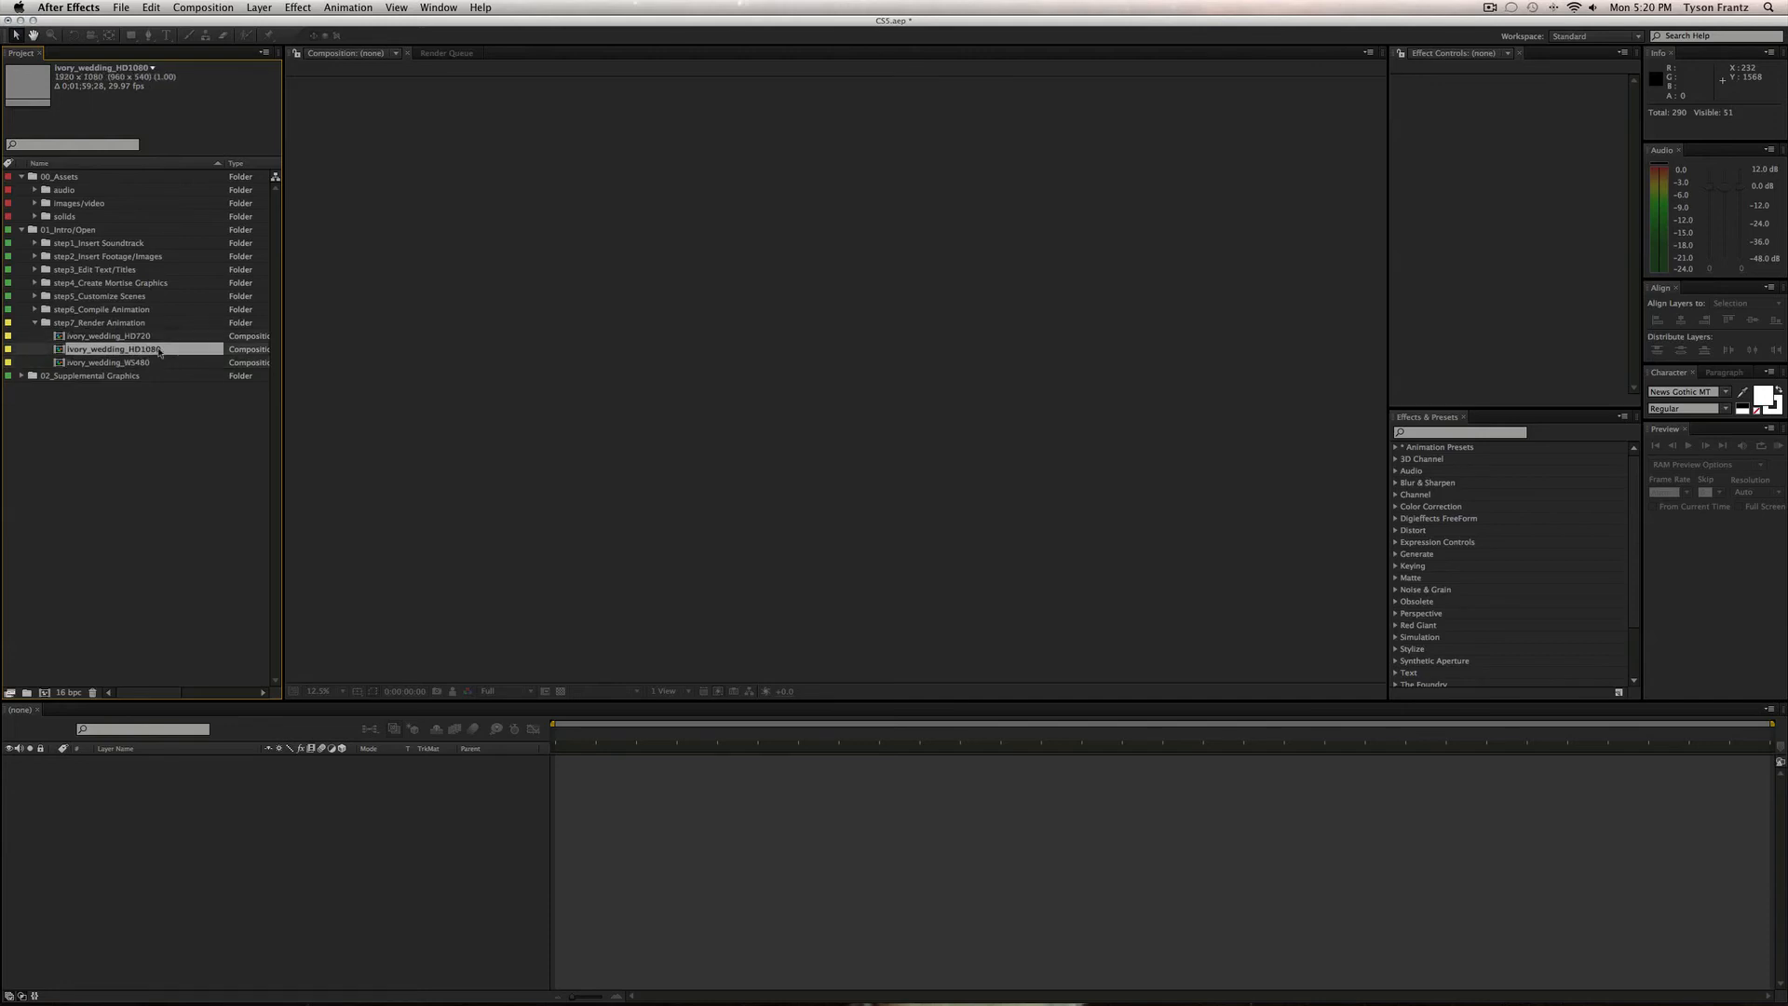
{"action": "double_click", "coordinate": [138, 348]}
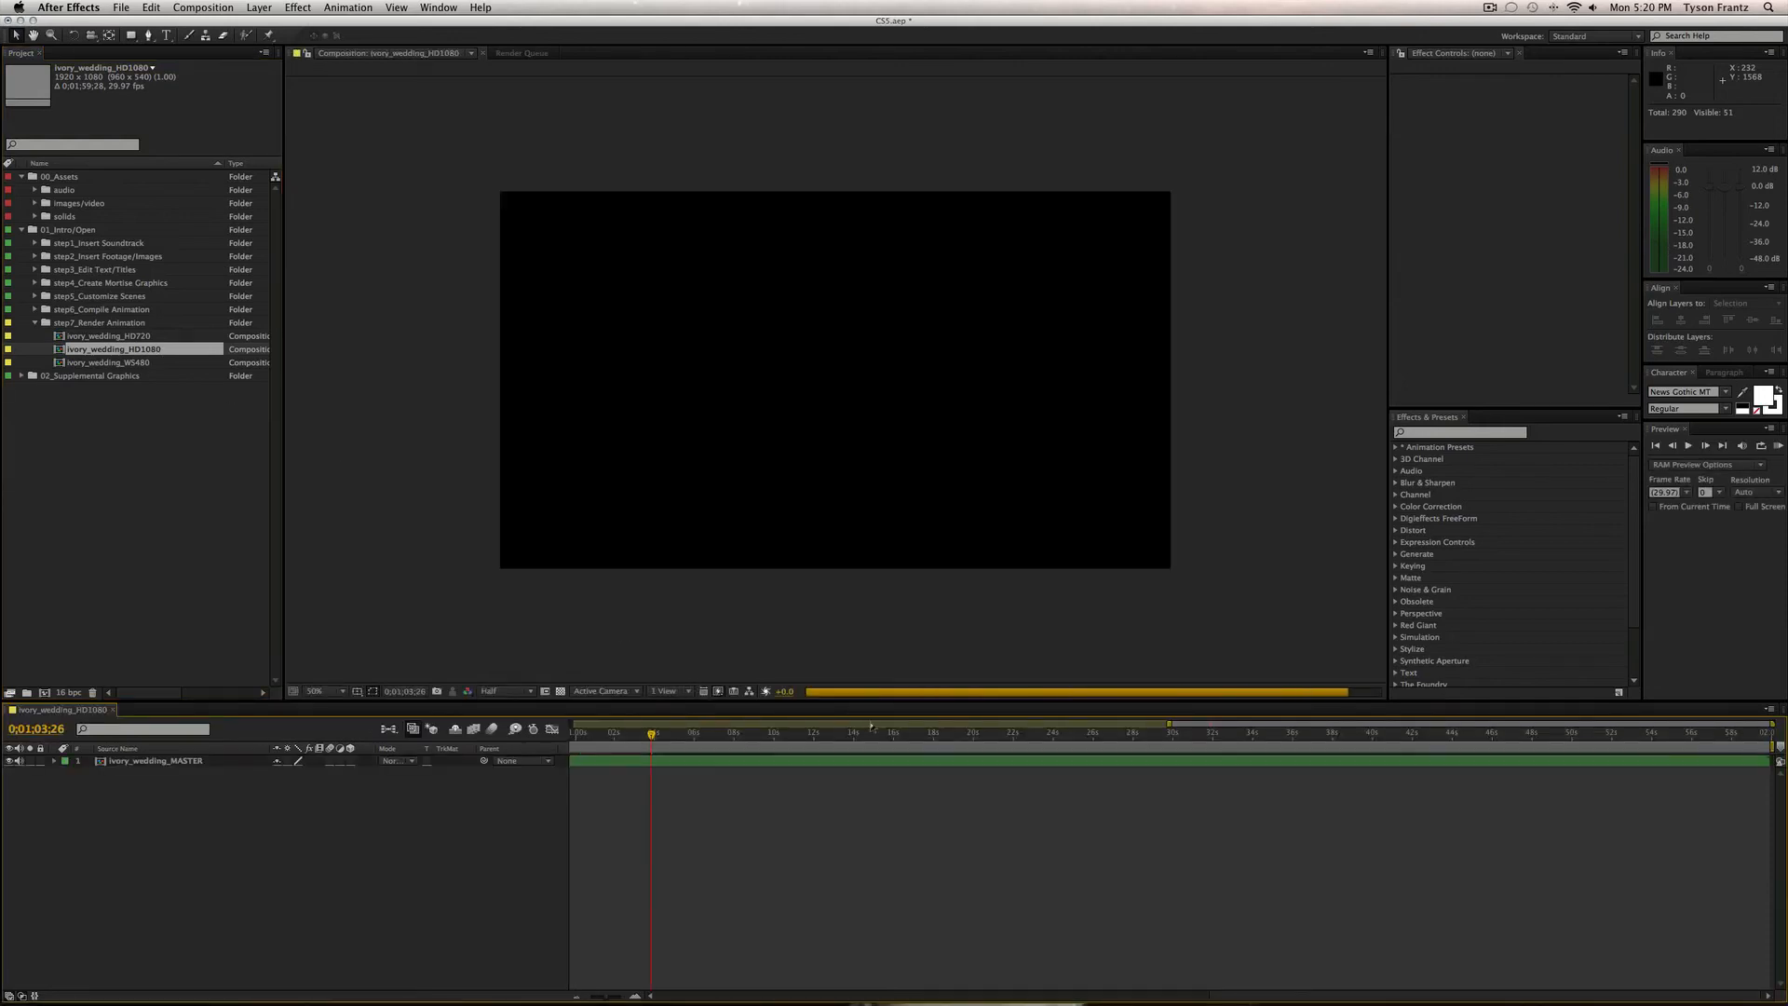
{"action": "key", "text": "super+k"}
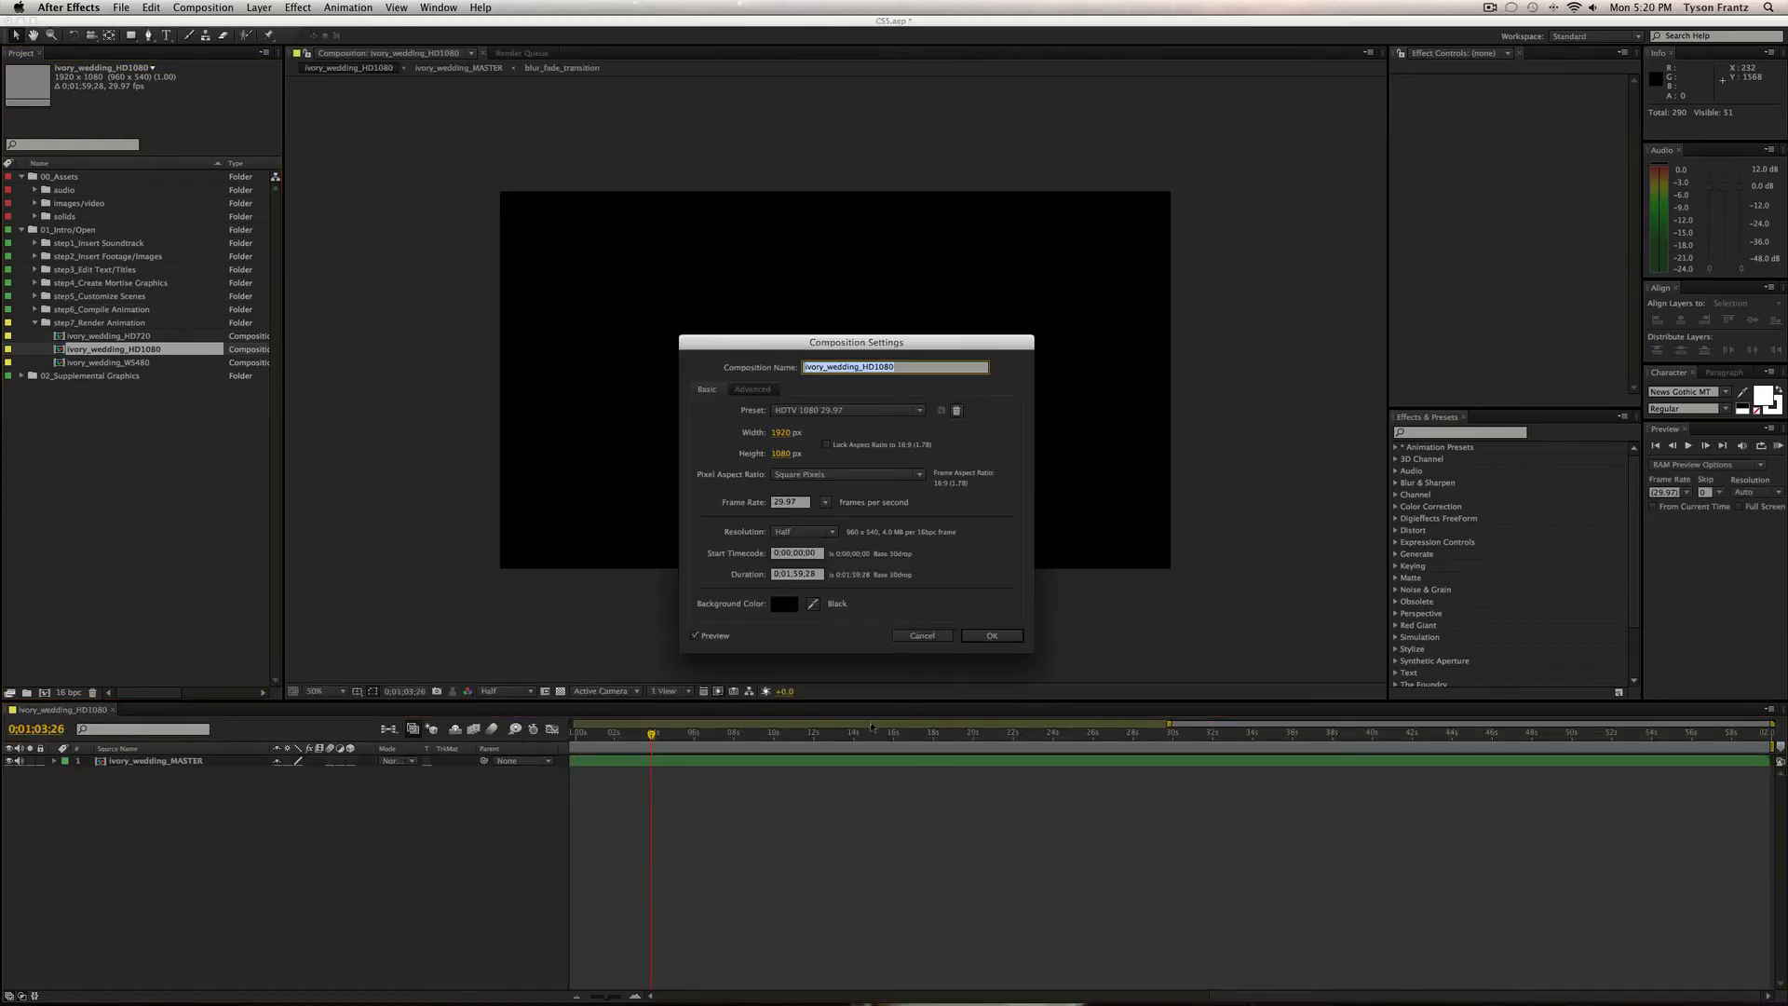
{"action": "left_click", "coordinate": [938, 637]}
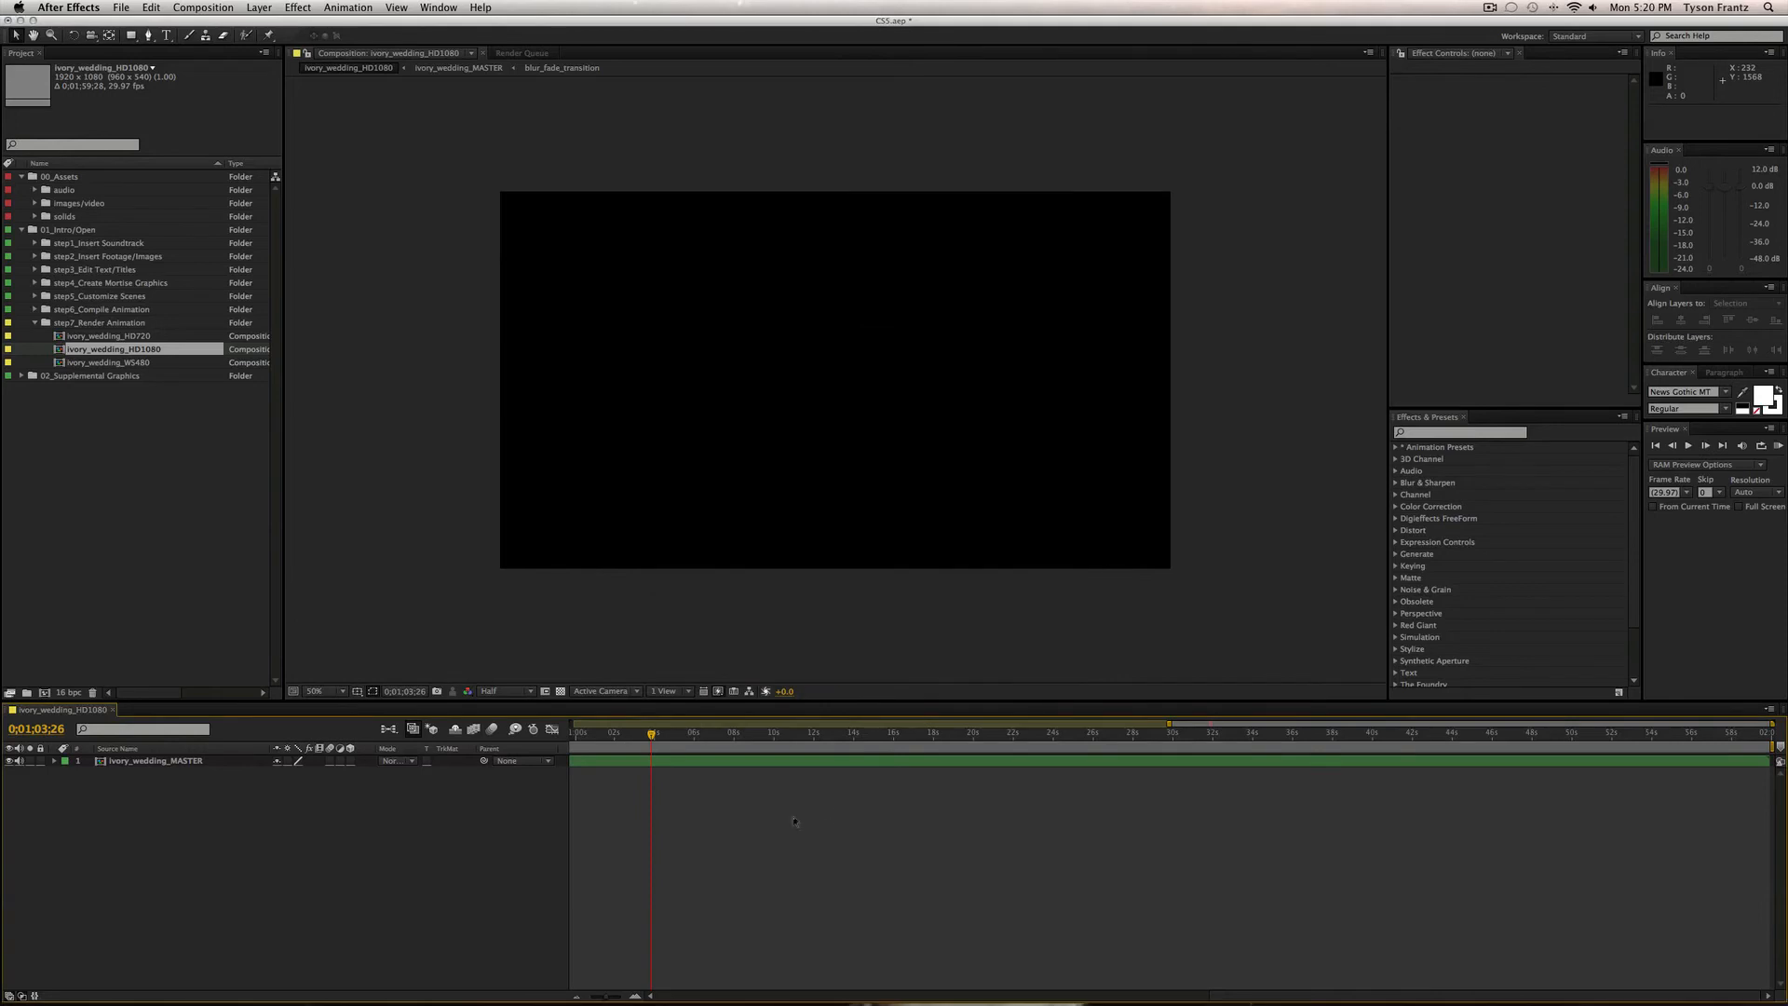
{"action": "key", "text": "super+w"}
{"action": "double_click", "coordinate": [111, 336]}
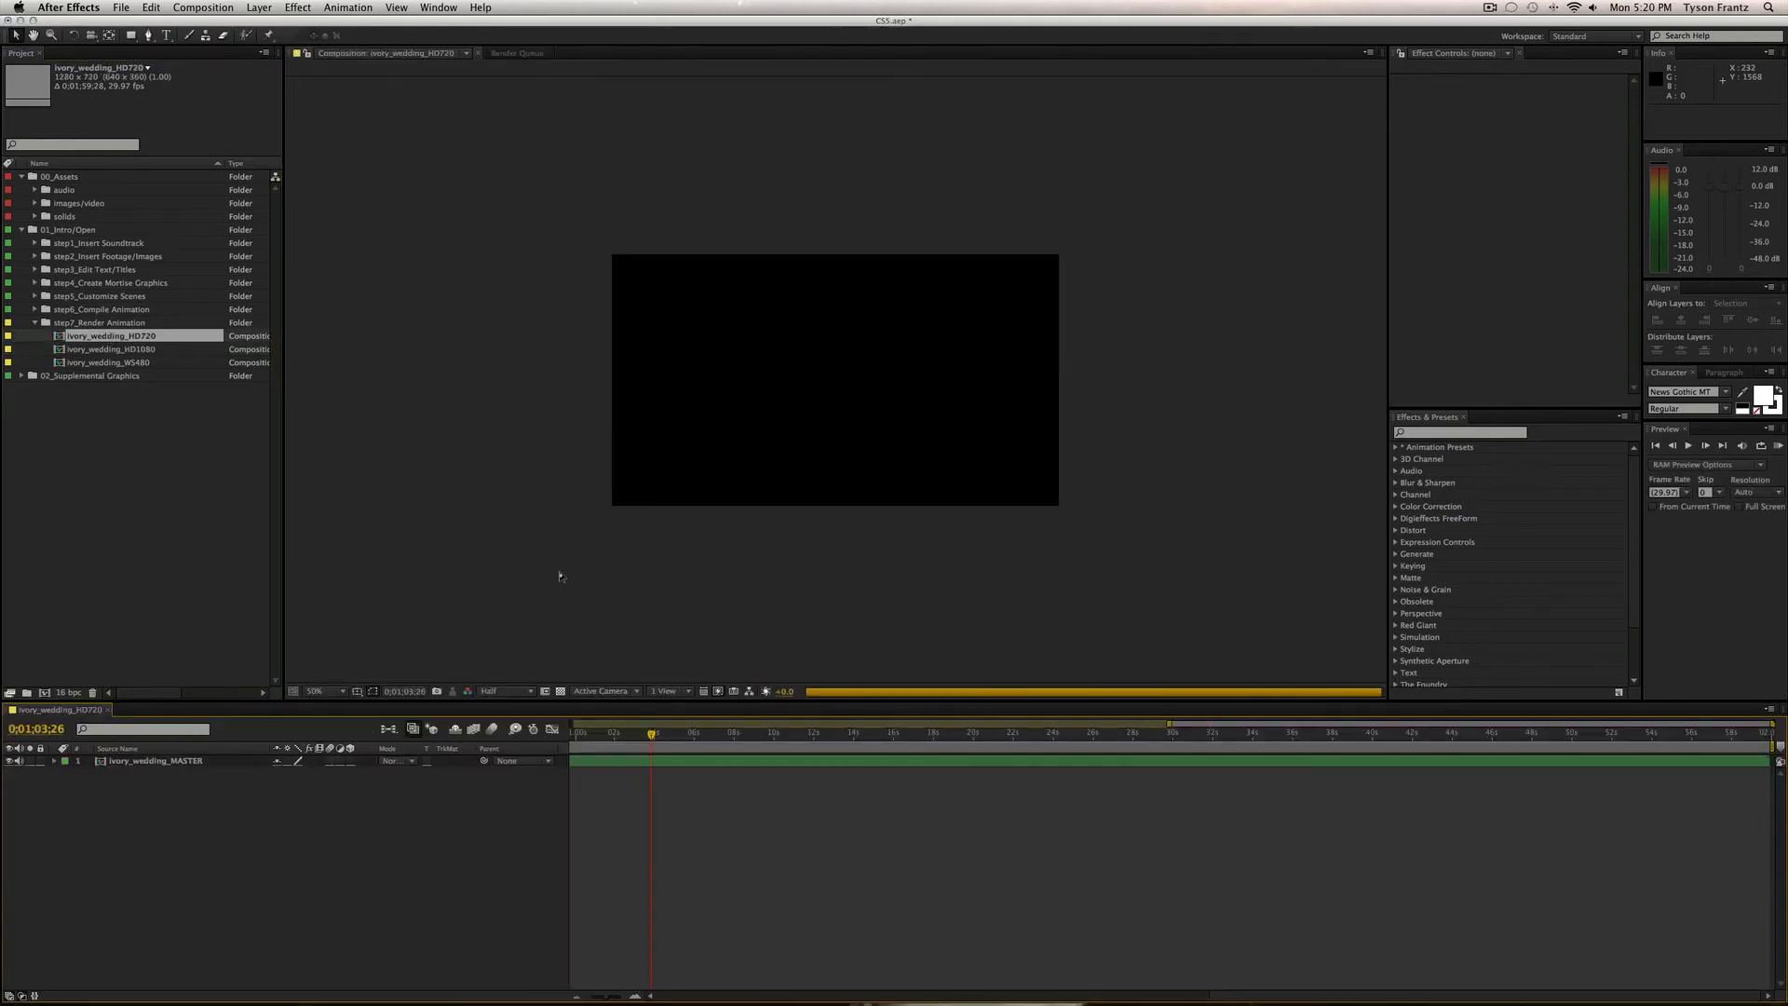
{"action": "key", "text": "super+k"}
{"action": "left_click", "coordinate": [931, 637]}
{"action": "key", "text": "super+w"}
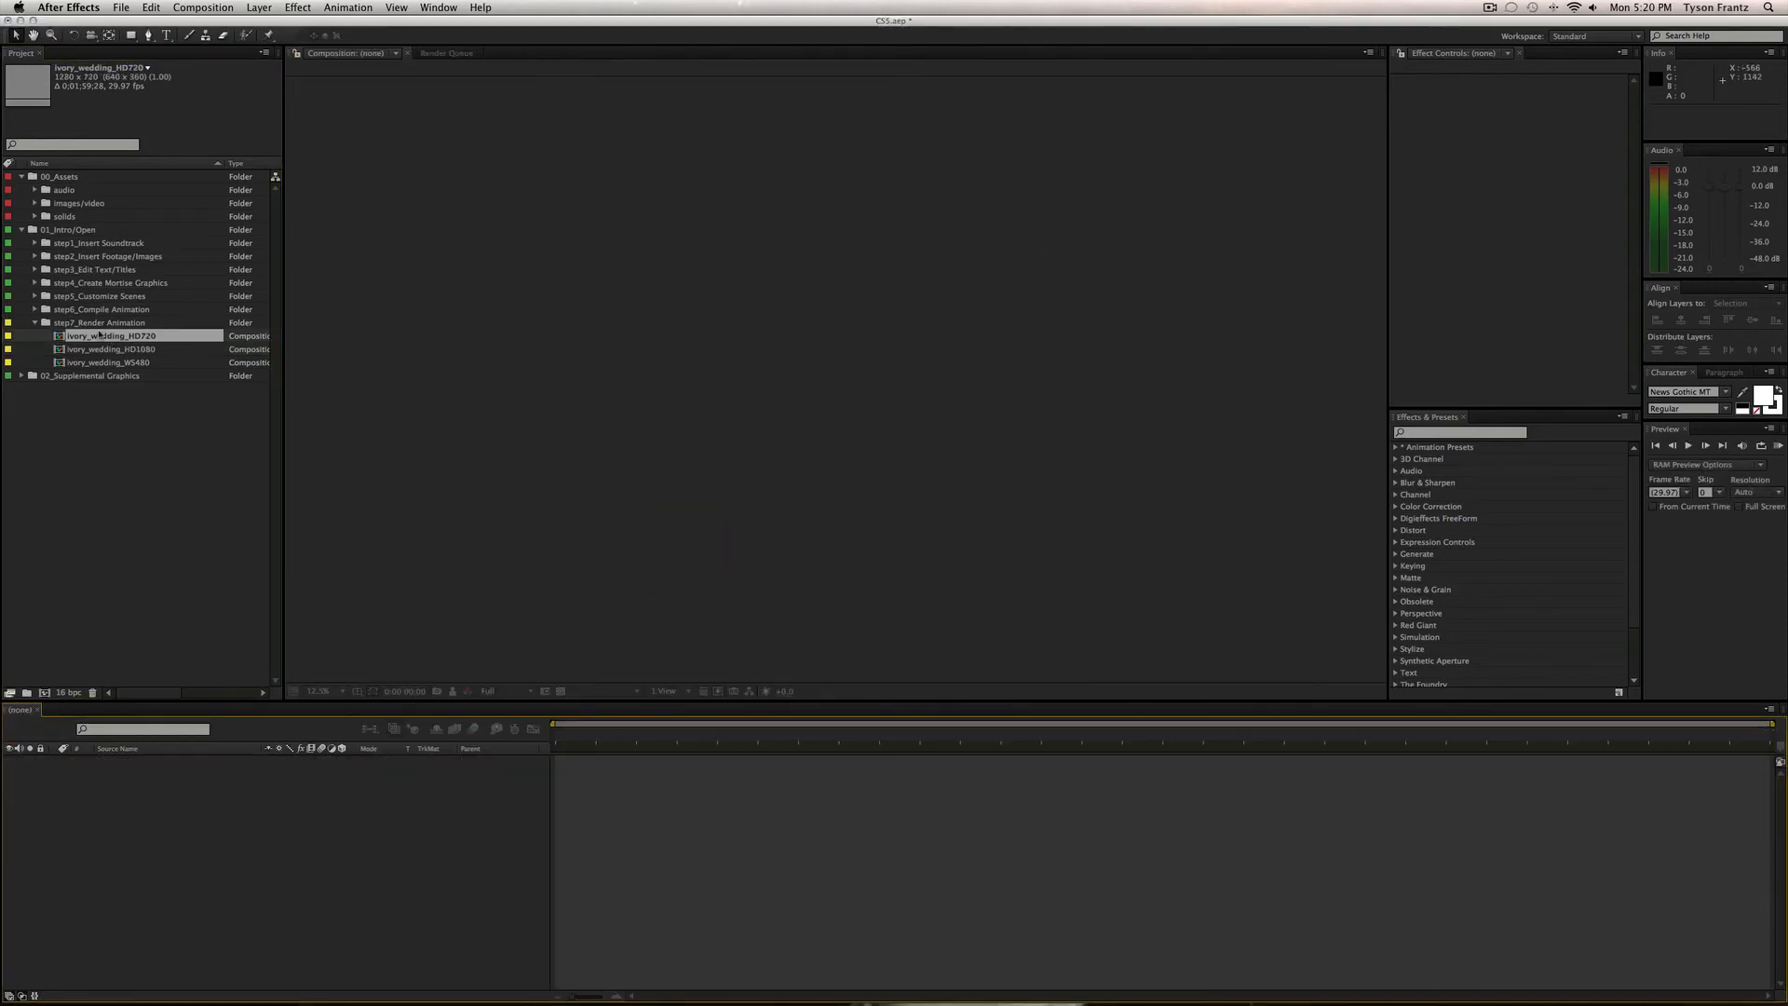
{"action": "double_click", "coordinate": [111, 362]}
{"action": "key", "text": "super+k"}
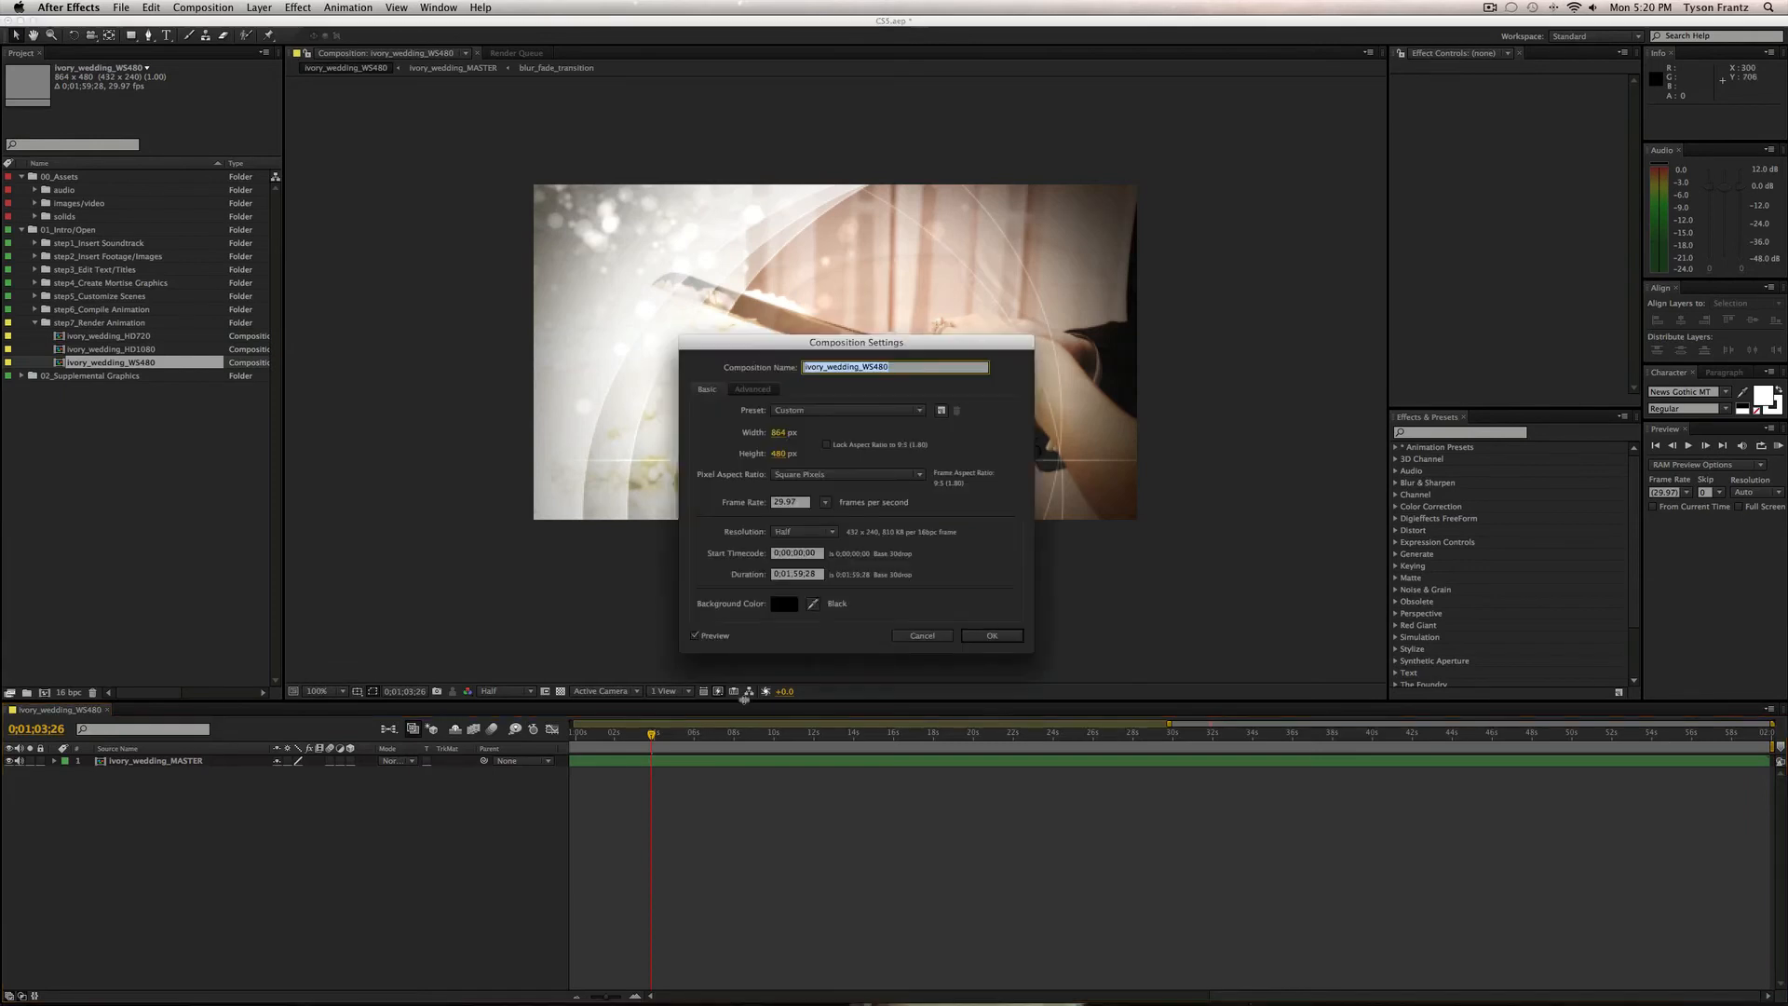
{"action": "left_click", "coordinate": [908, 633]}
{"action": "left_click", "coordinate": [806, 734]}
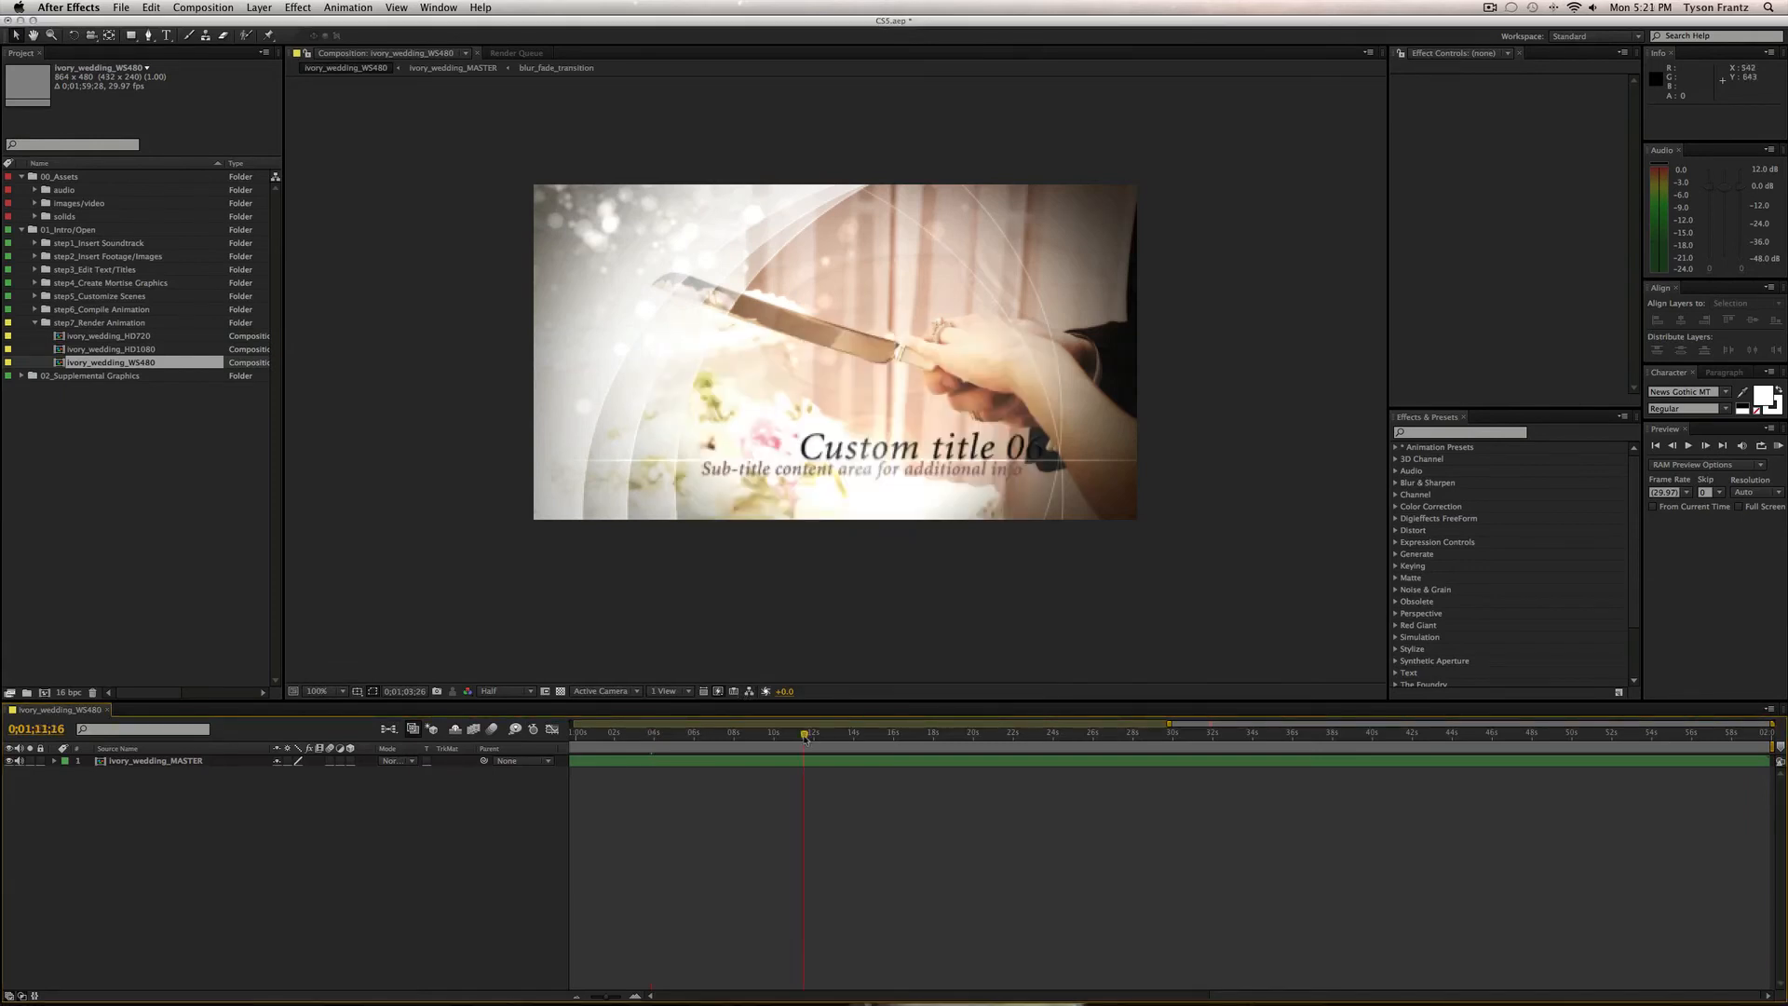
{"action": "key", "text": "KP_0"}
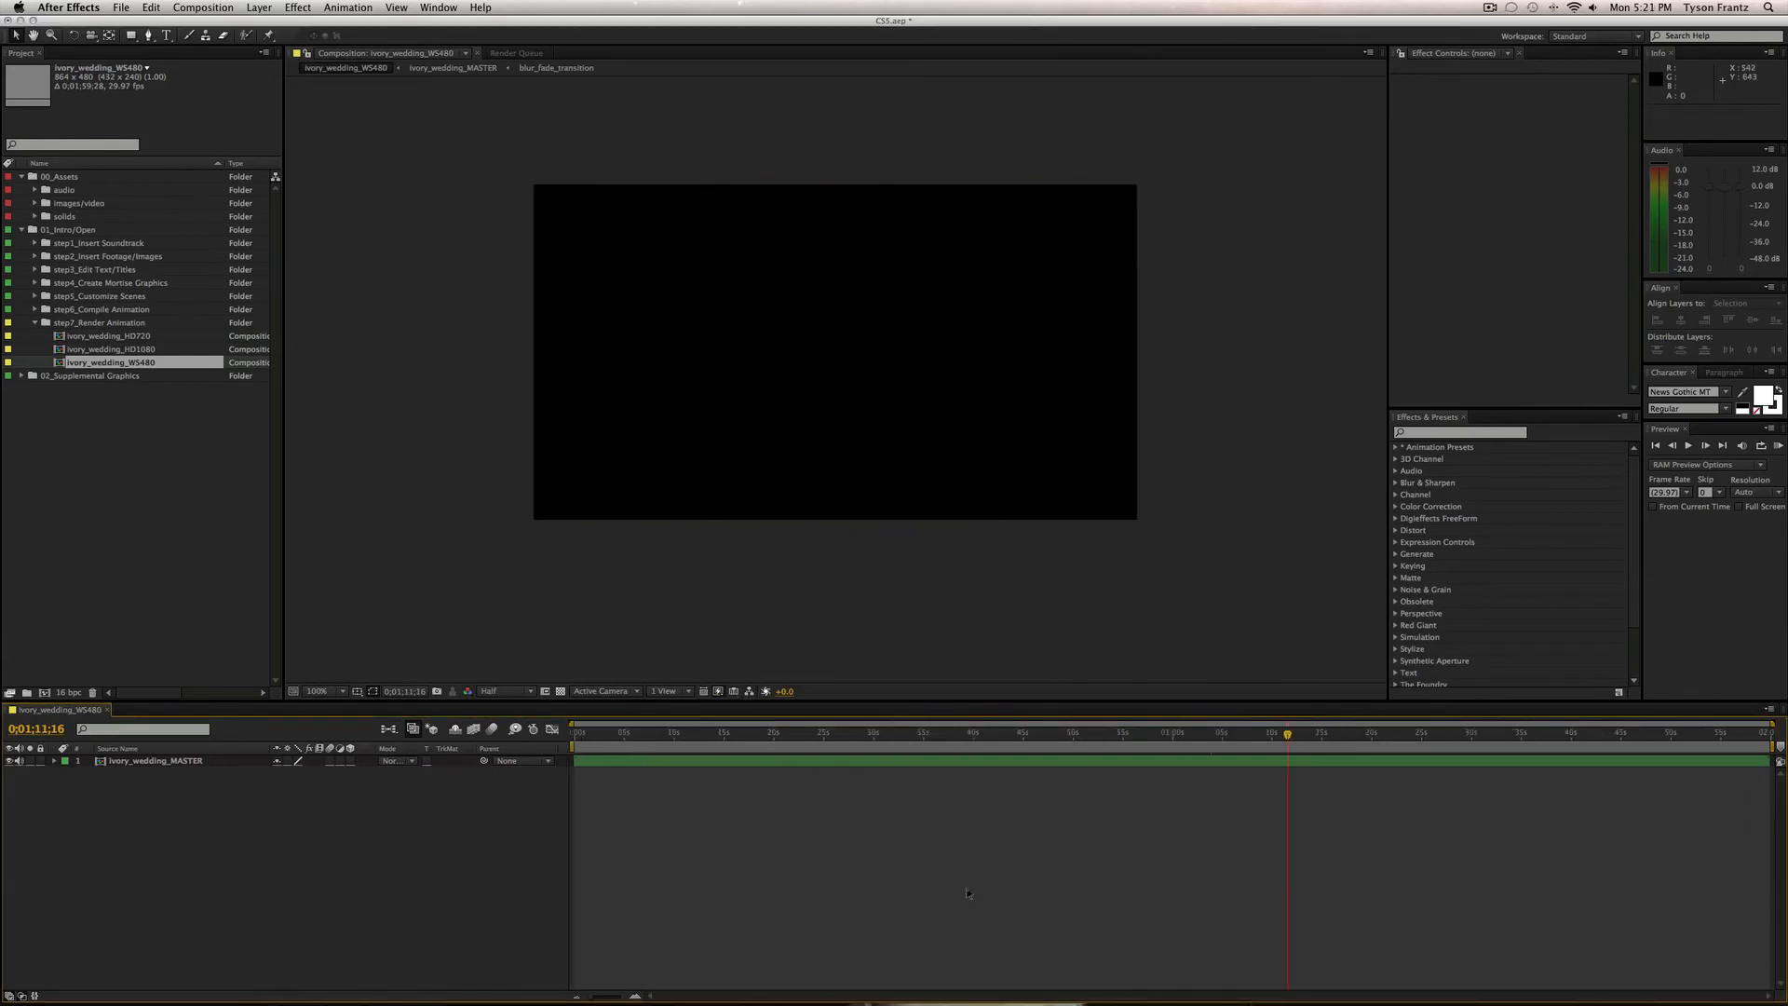
{"action": "key", "text": "super+w"}
{"action": "left_click", "coordinate": [176, 527]}
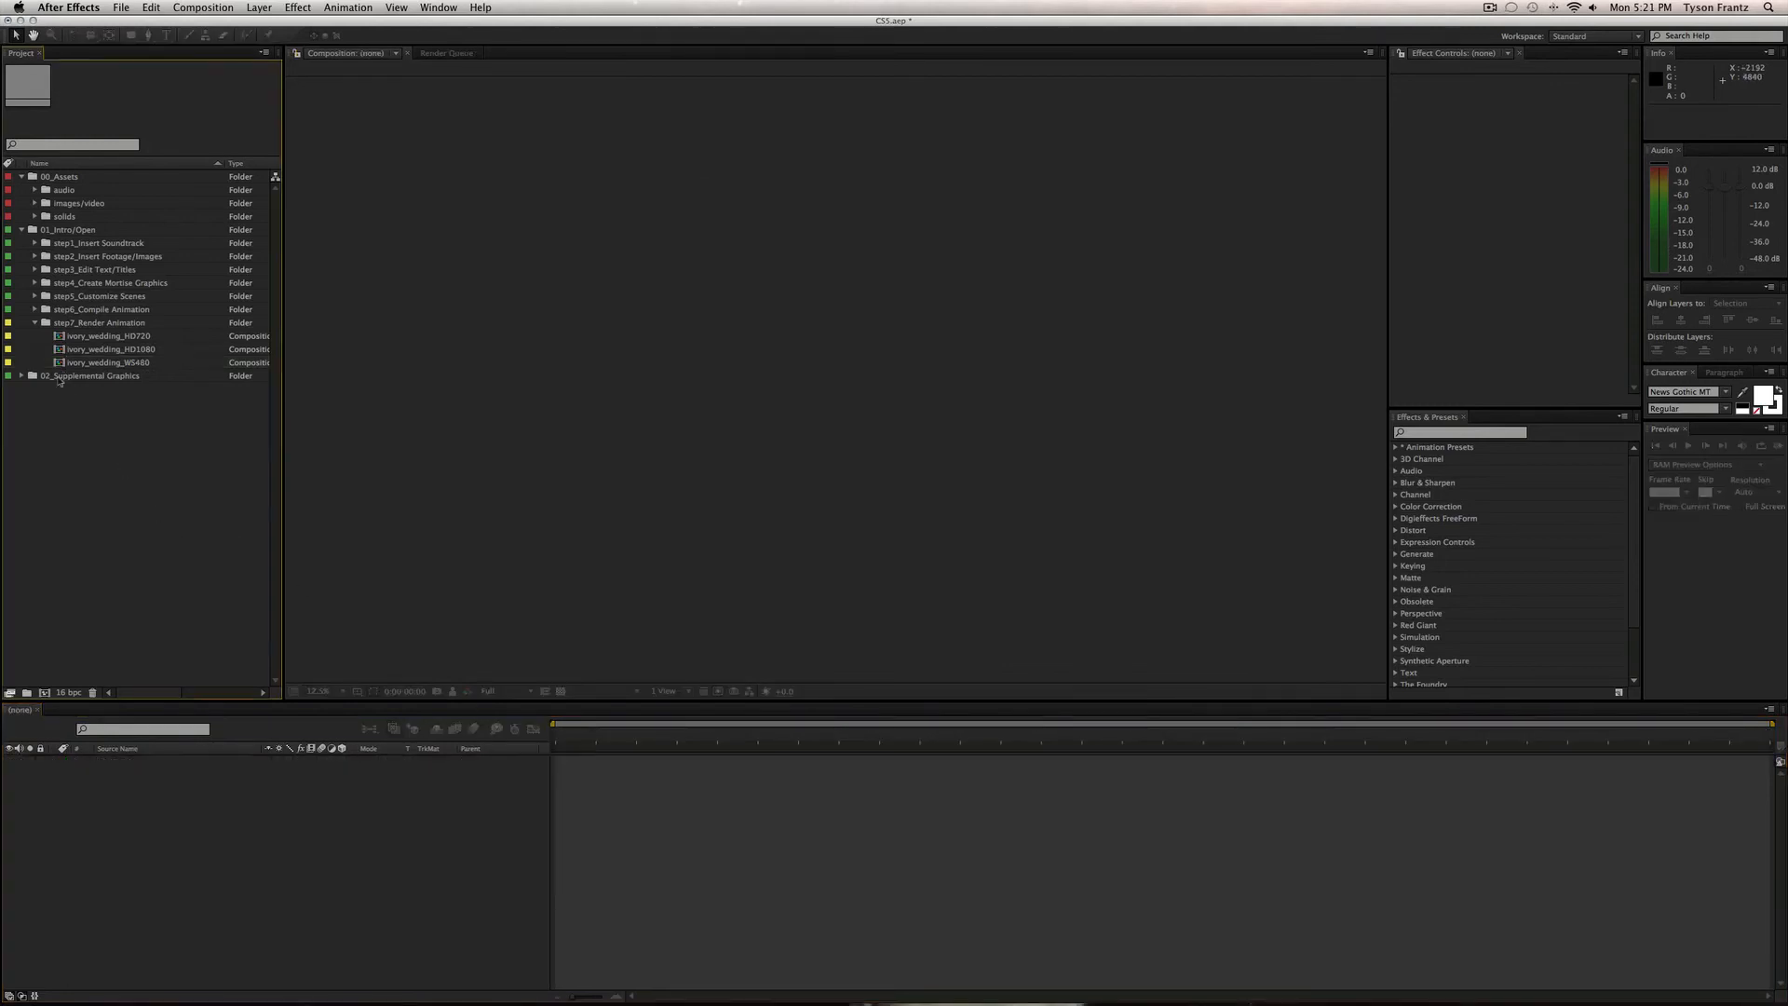
{"action": "left_click", "coordinate": [112, 324]}
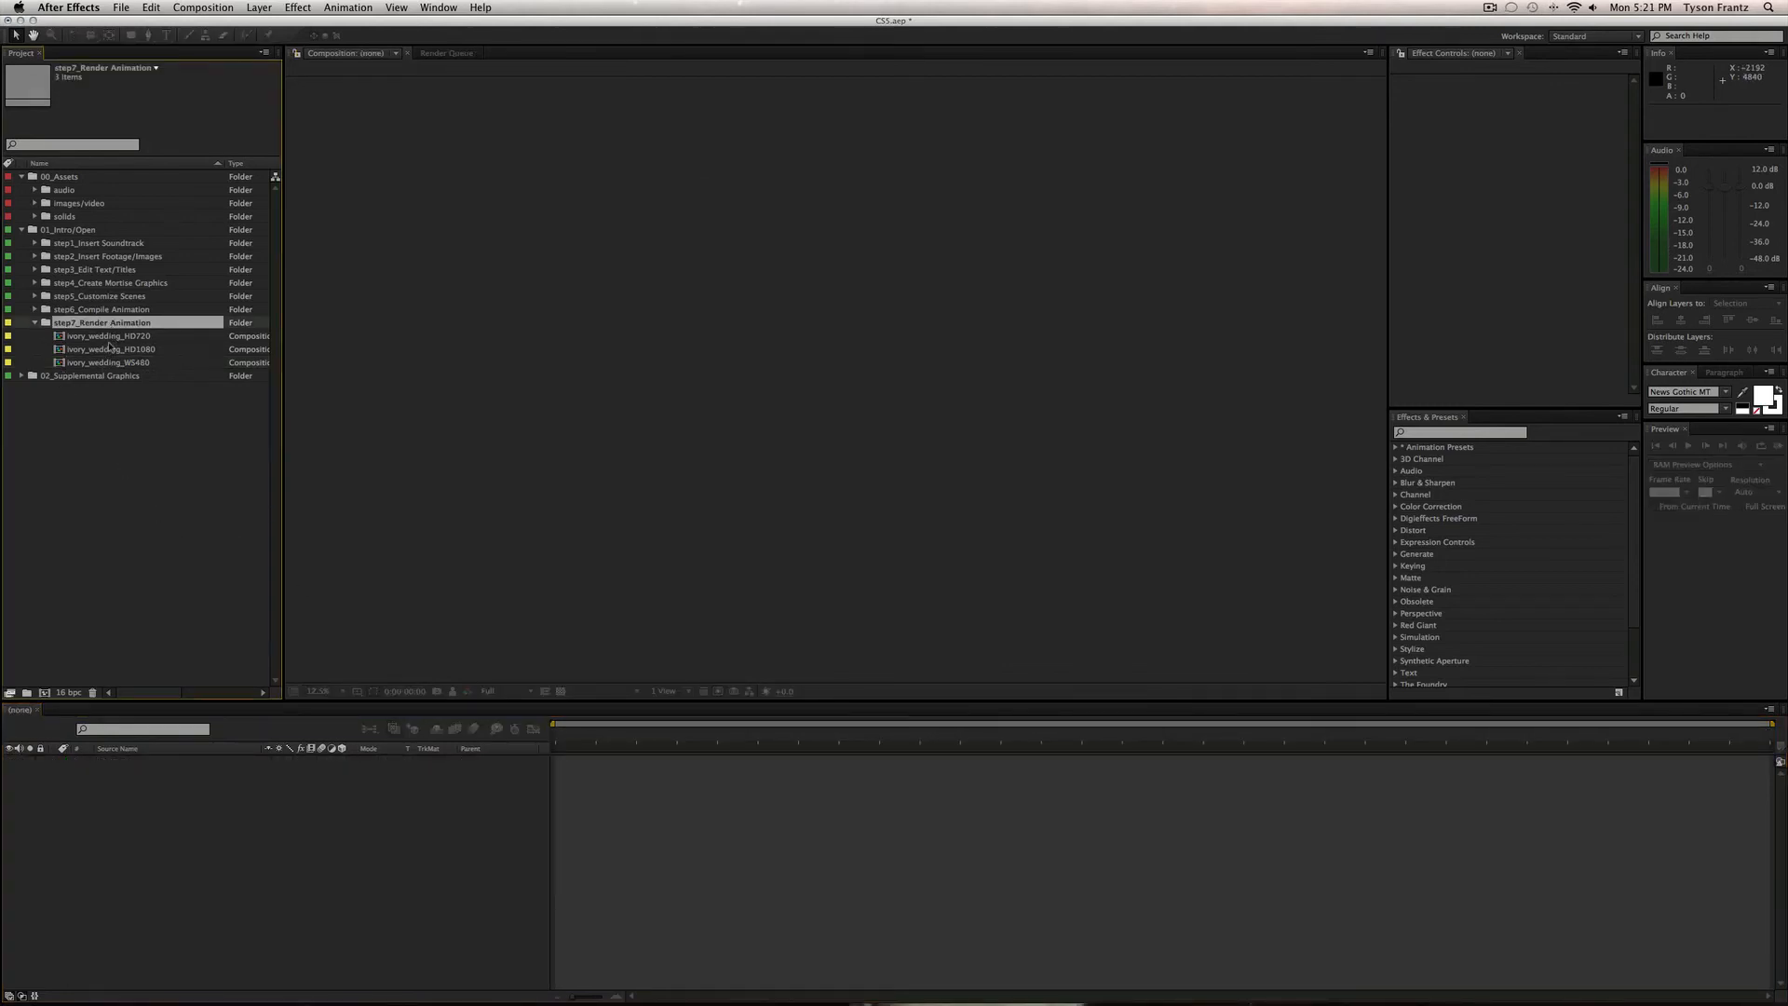
Browse the render compositions, then collapse the step7_Render Animation folder.
{"action": "left_click", "coordinate": [110, 339]}
{"action": "left_click", "coordinate": [109, 351]}
{"action": "left_click", "coordinate": [110, 374]}
{"action": "left_click", "coordinate": [110, 338]}
{"action": "left_click", "coordinate": [110, 323]}
{"action": "left_click", "coordinate": [34, 323]}
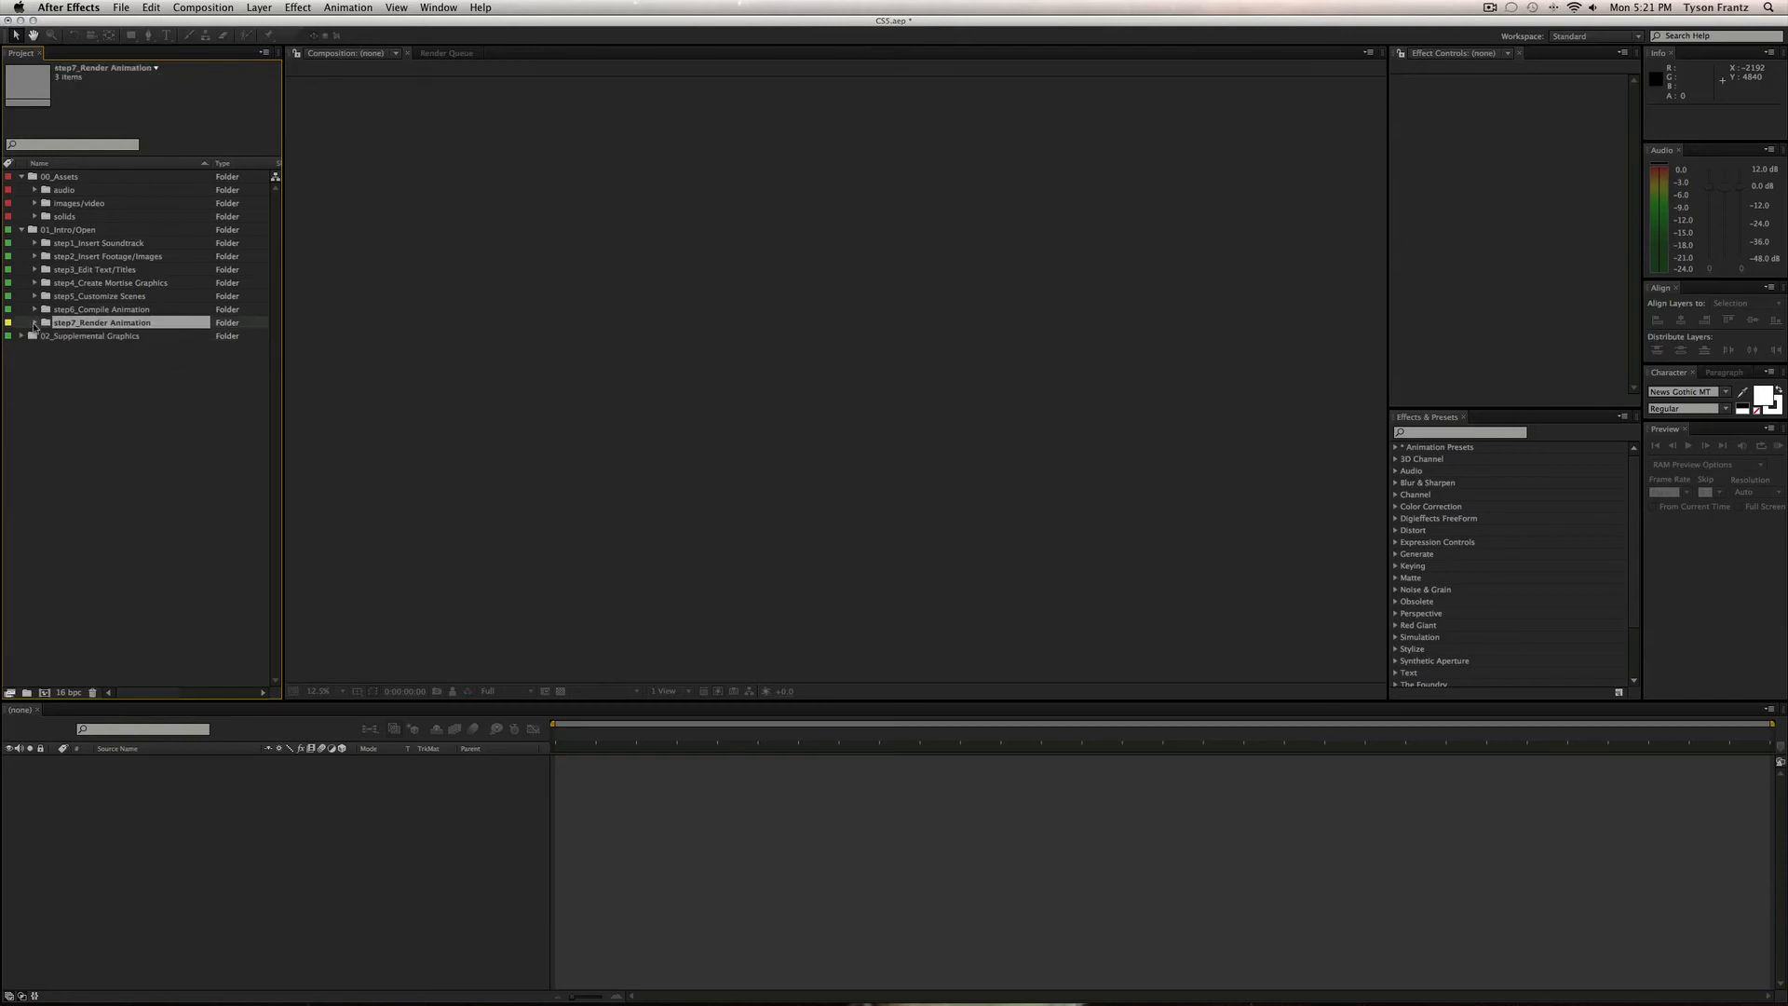
Collapse 00_Assets and 01_Intro/Open, and expand 02_Supplemental Graphics.
{"action": "left_click", "coordinate": [23, 177]}
{"action": "left_click", "coordinate": [21, 190]}
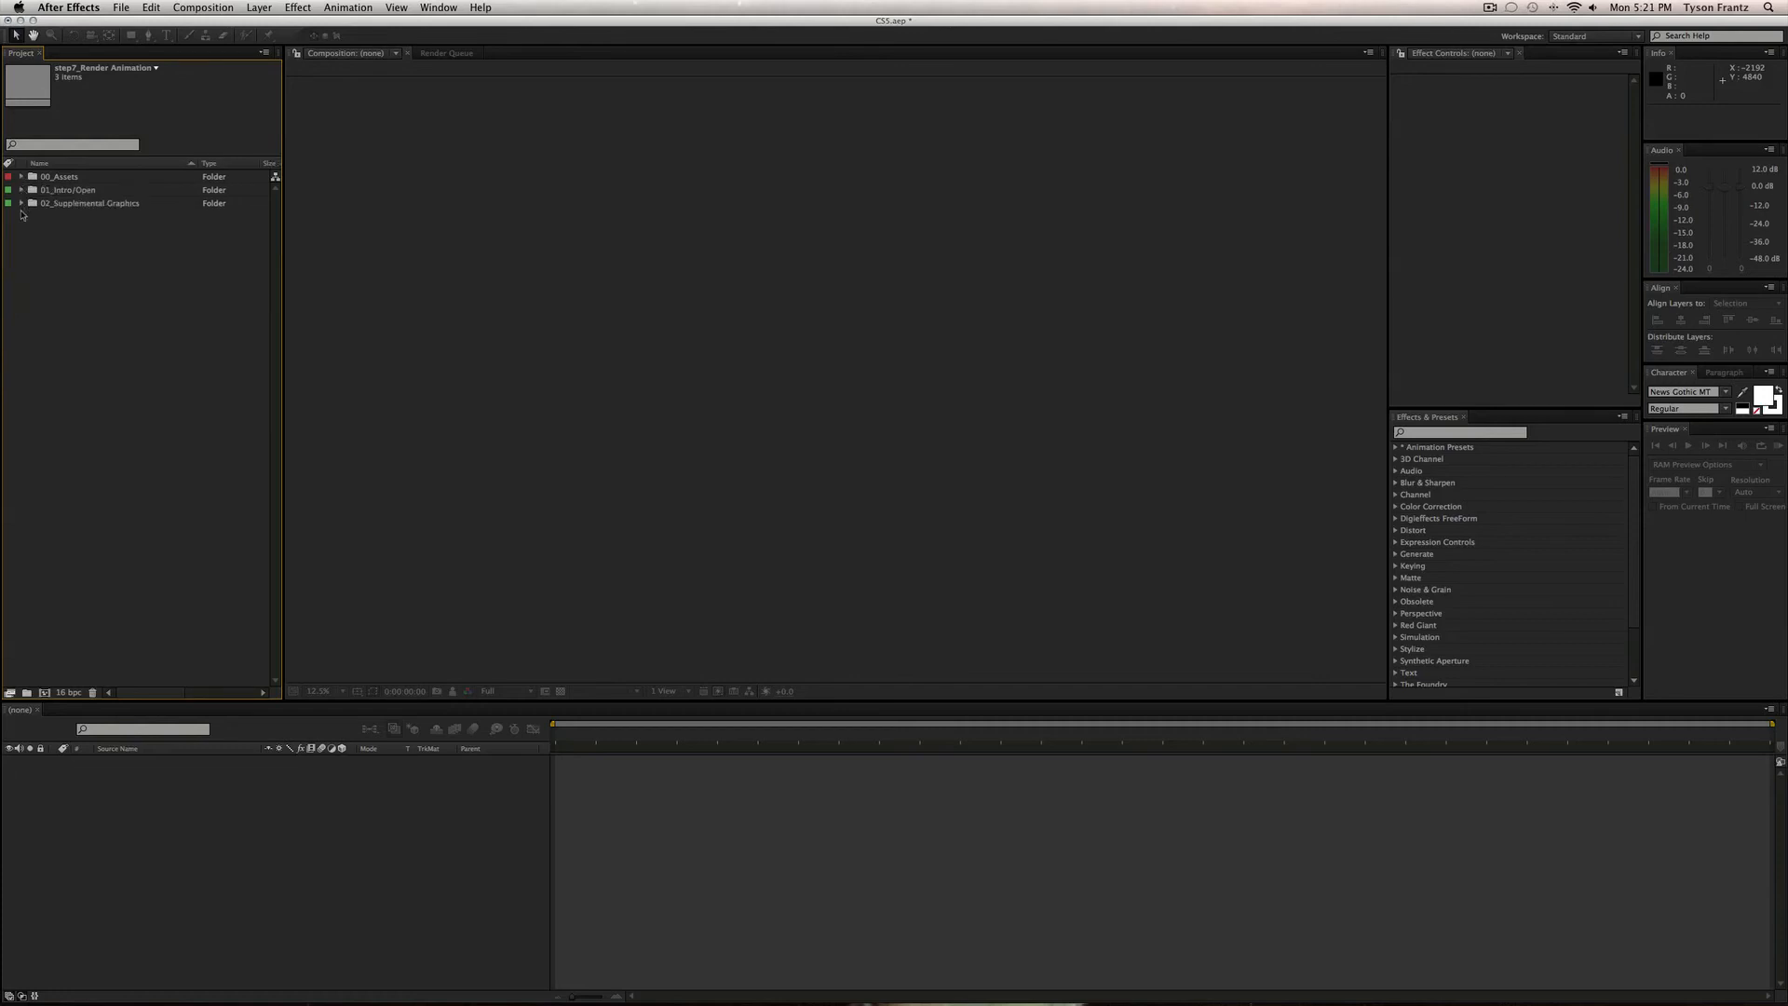
{"action": "left_click", "coordinate": [21, 203]}
{"action": "left_click", "coordinate": [81, 230]}
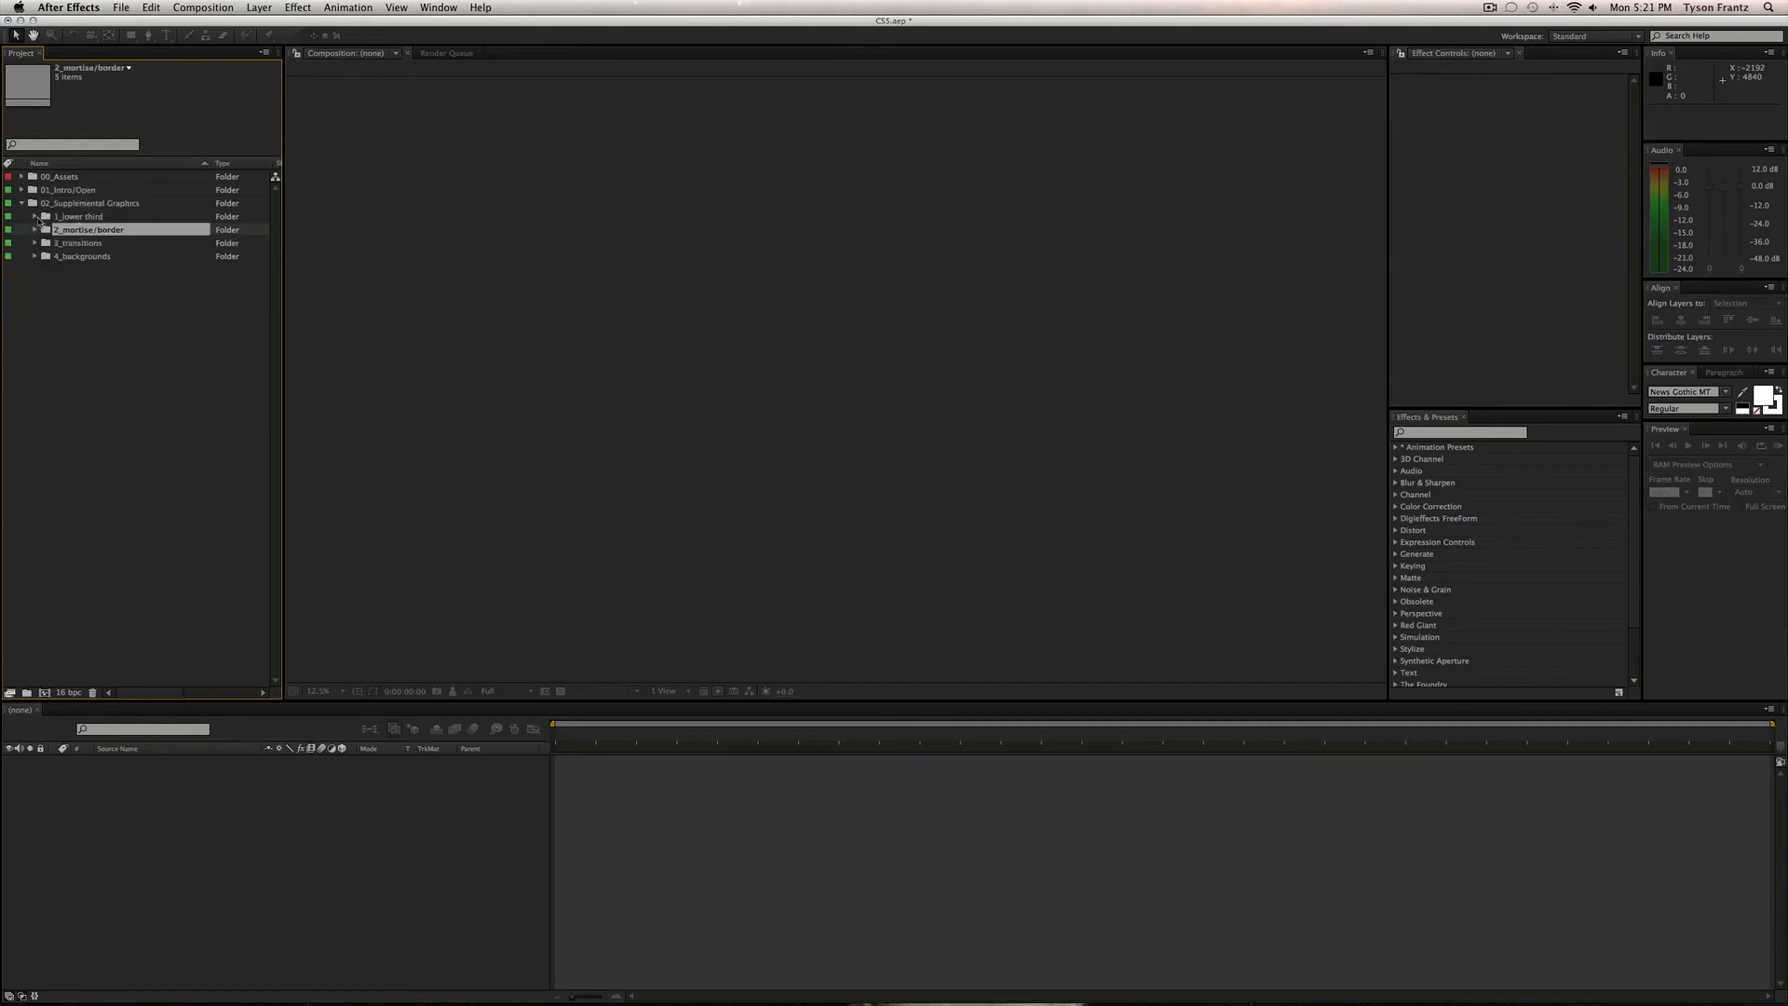
Expand the lower third, mortise/border, transitions and backgrounds folders, then open ivory_wedding_L3_1-line.
{"action": "left_click", "coordinate": [35, 216]}
{"action": "left_click", "coordinate": [34, 283]}
{"action": "left_click", "coordinate": [35, 323]}
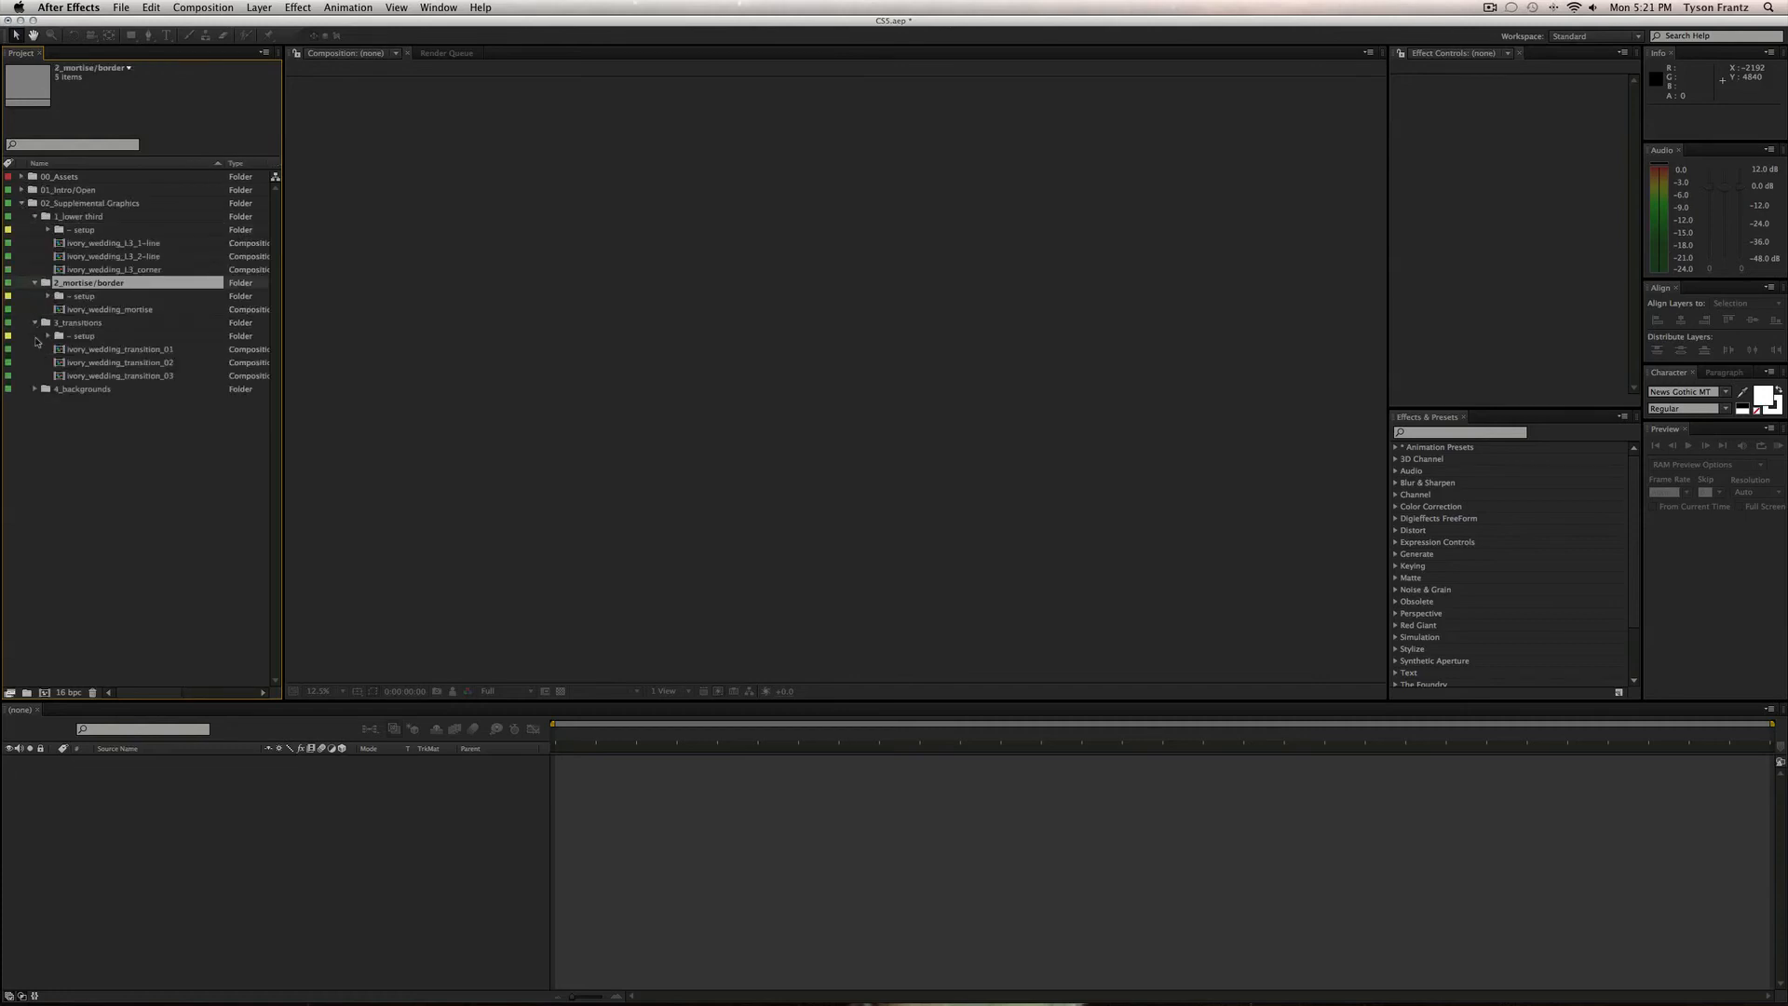
{"action": "left_click", "coordinate": [35, 390]}
{"action": "left_click", "coordinate": [130, 499]}
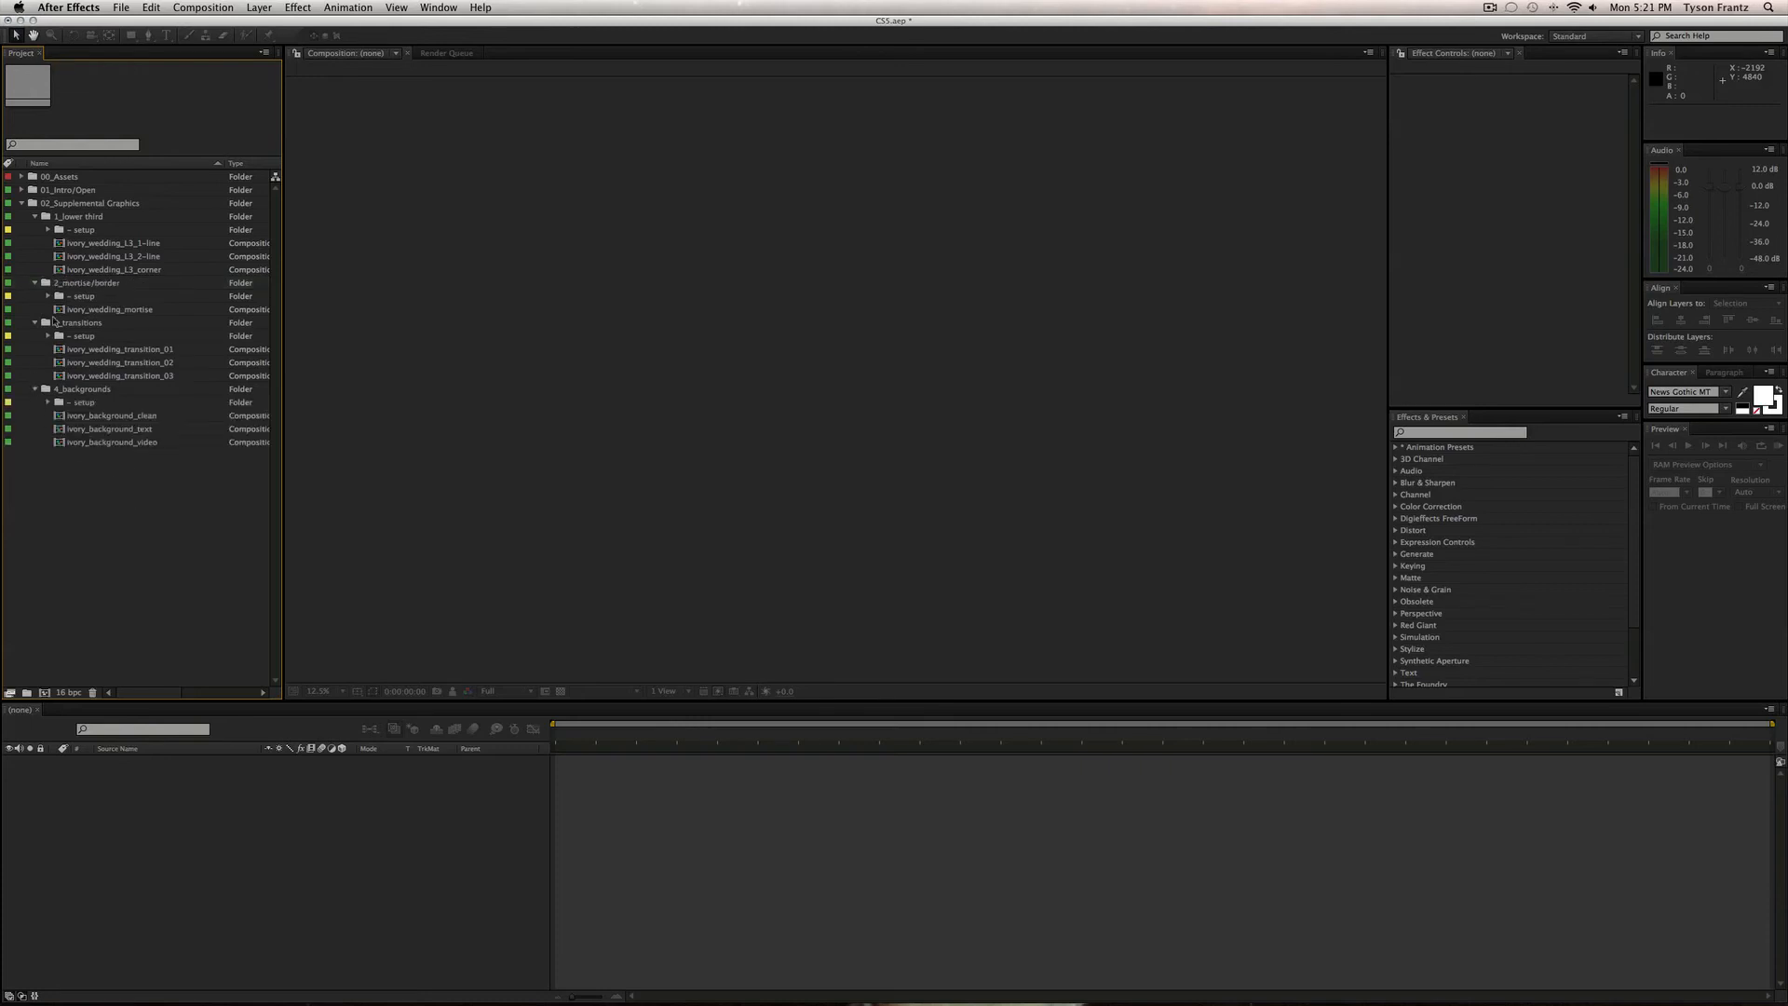
{"action": "left_click", "coordinate": [98, 244]}
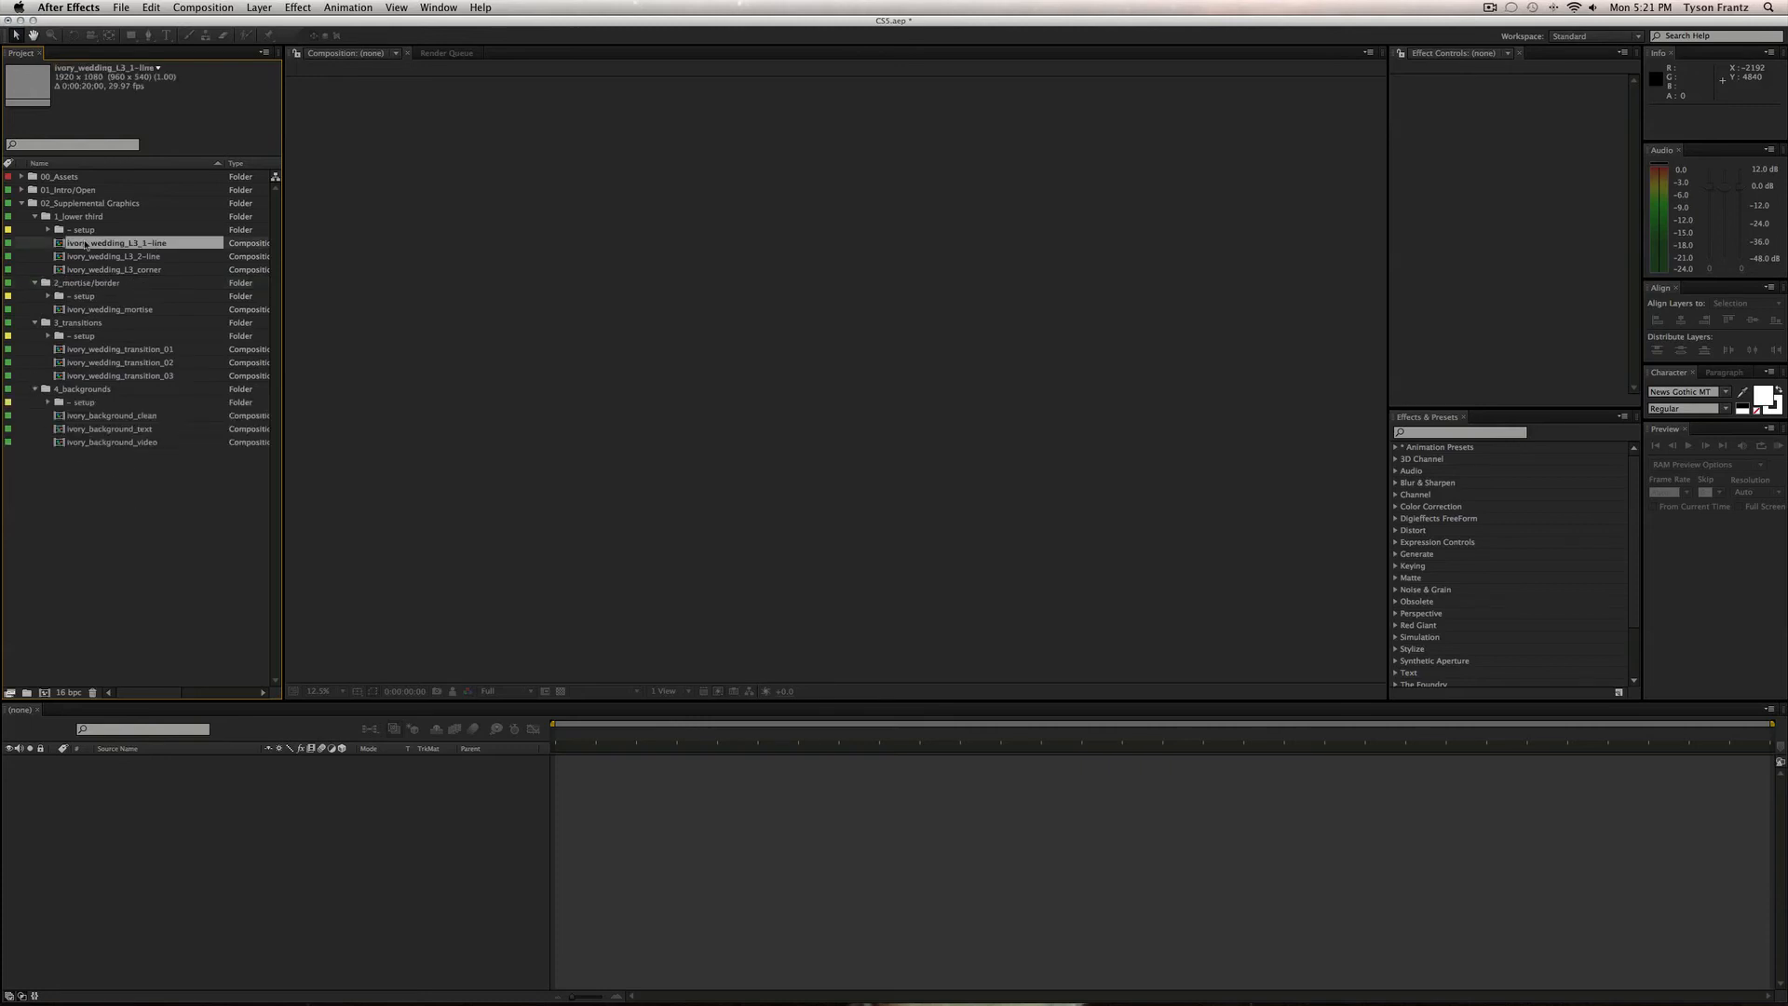
{"action": "double_click", "coordinate": [120, 245]}
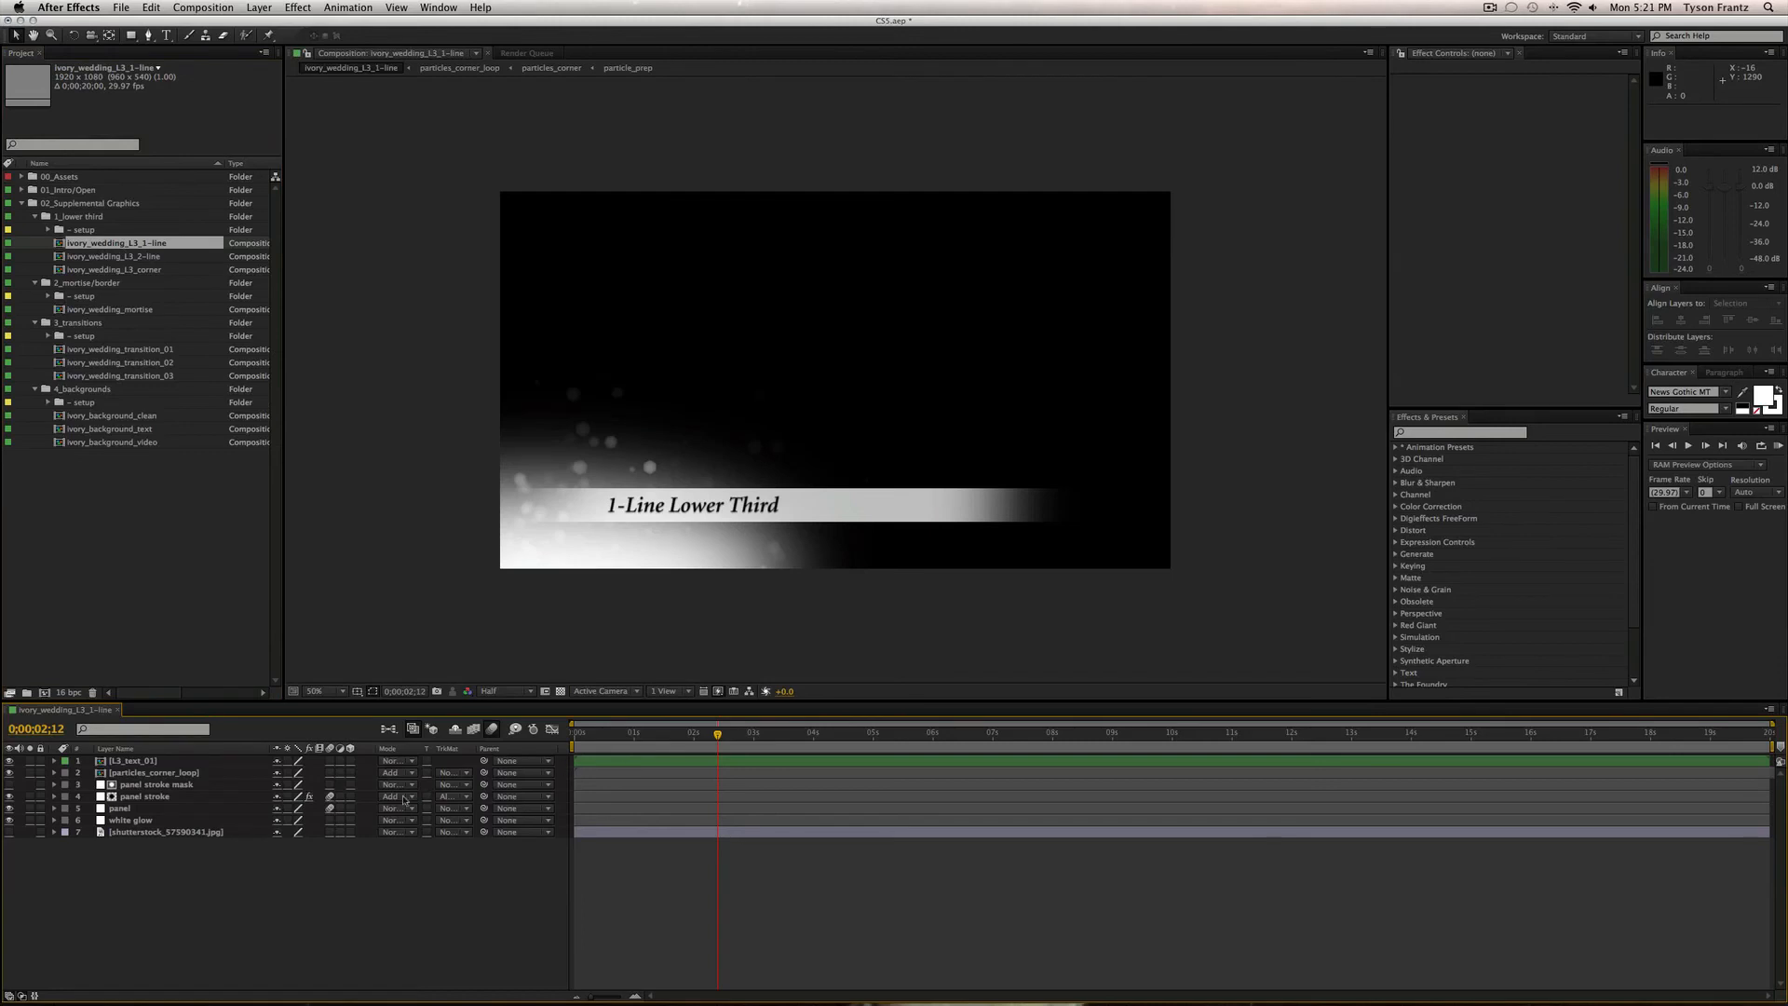
Delete the shutterstock background image layer and advance to 3;00, where the lower third is complete.
{"action": "left_click_drag", "start_coordinate": [674, 739], "coordinate": [716, 740]}
{"action": "left_click", "coordinate": [358, 832]}
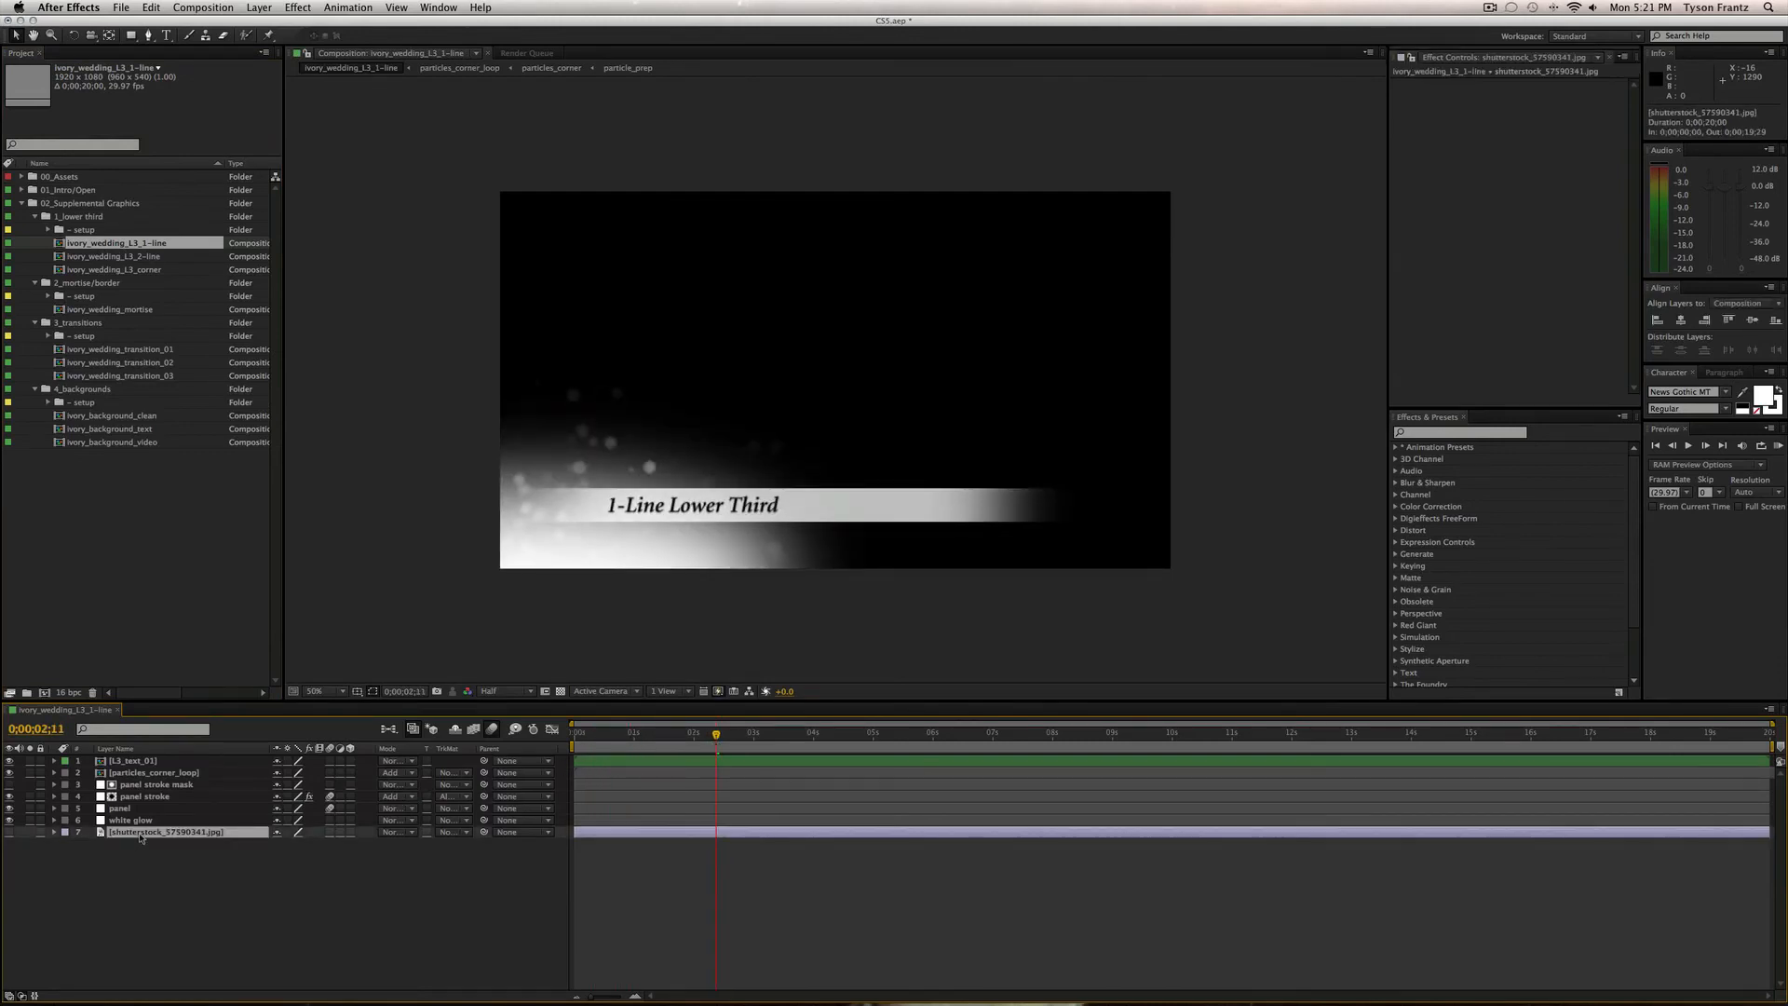
{"action": "key", "text": "Delete"}
{"action": "left_click_drag", "start_coordinate": [649, 738], "coordinate": [754, 747]}
Inspect the white glow mask, toggle the transparency grid, and step up through the panel layers.
{"action": "left_click", "coordinate": [186, 822]}
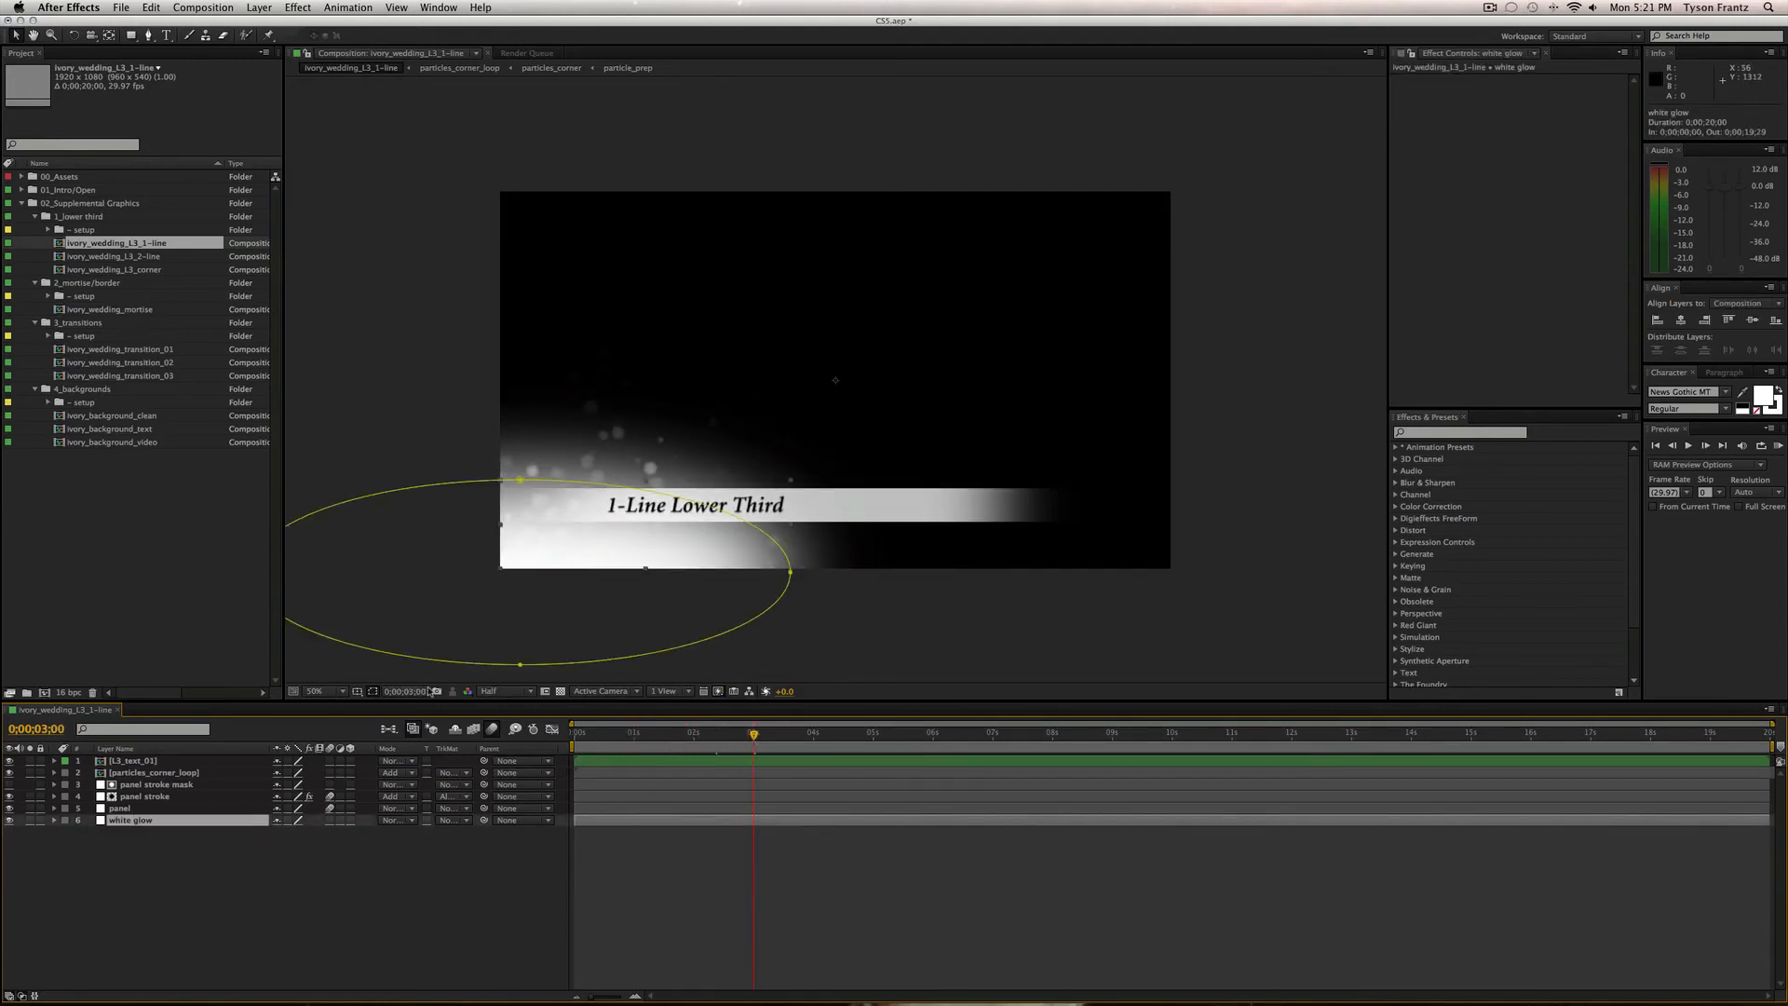
{"action": "left_click", "coordinate": [560, 690]}
{"action": "left_click", "coordinate": [559, 691]}
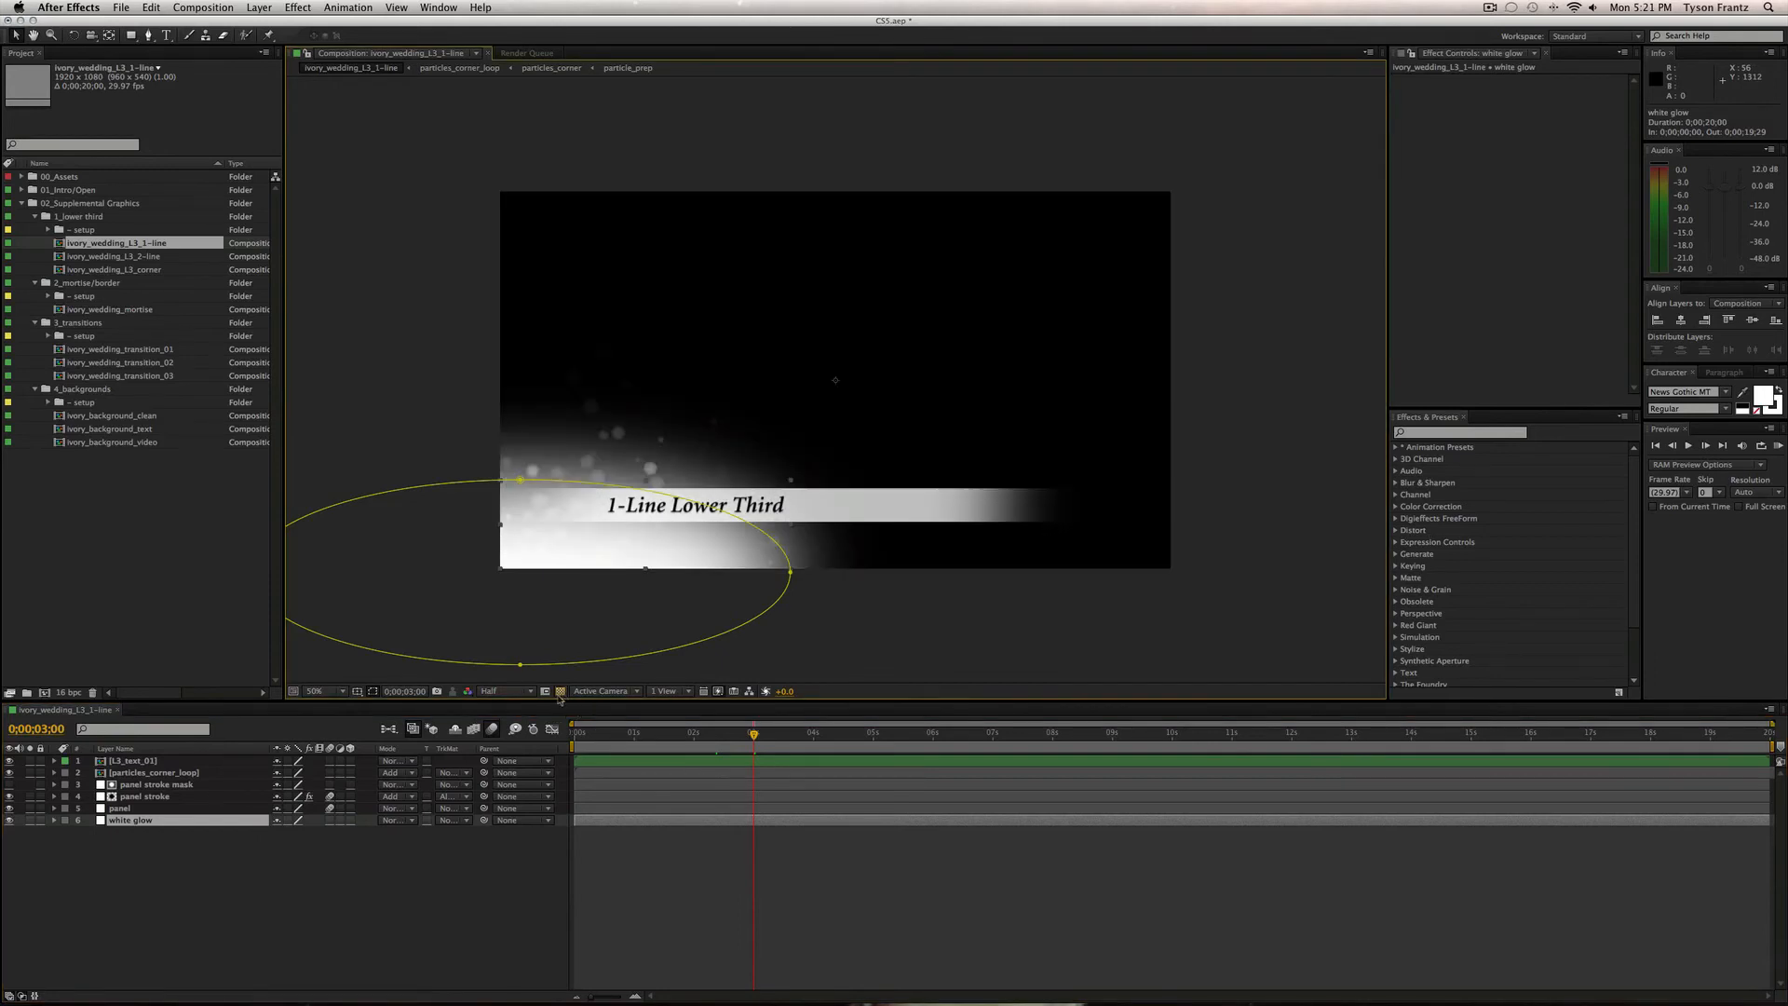
{"action": "left_click", "coordinate": [145, 810]}
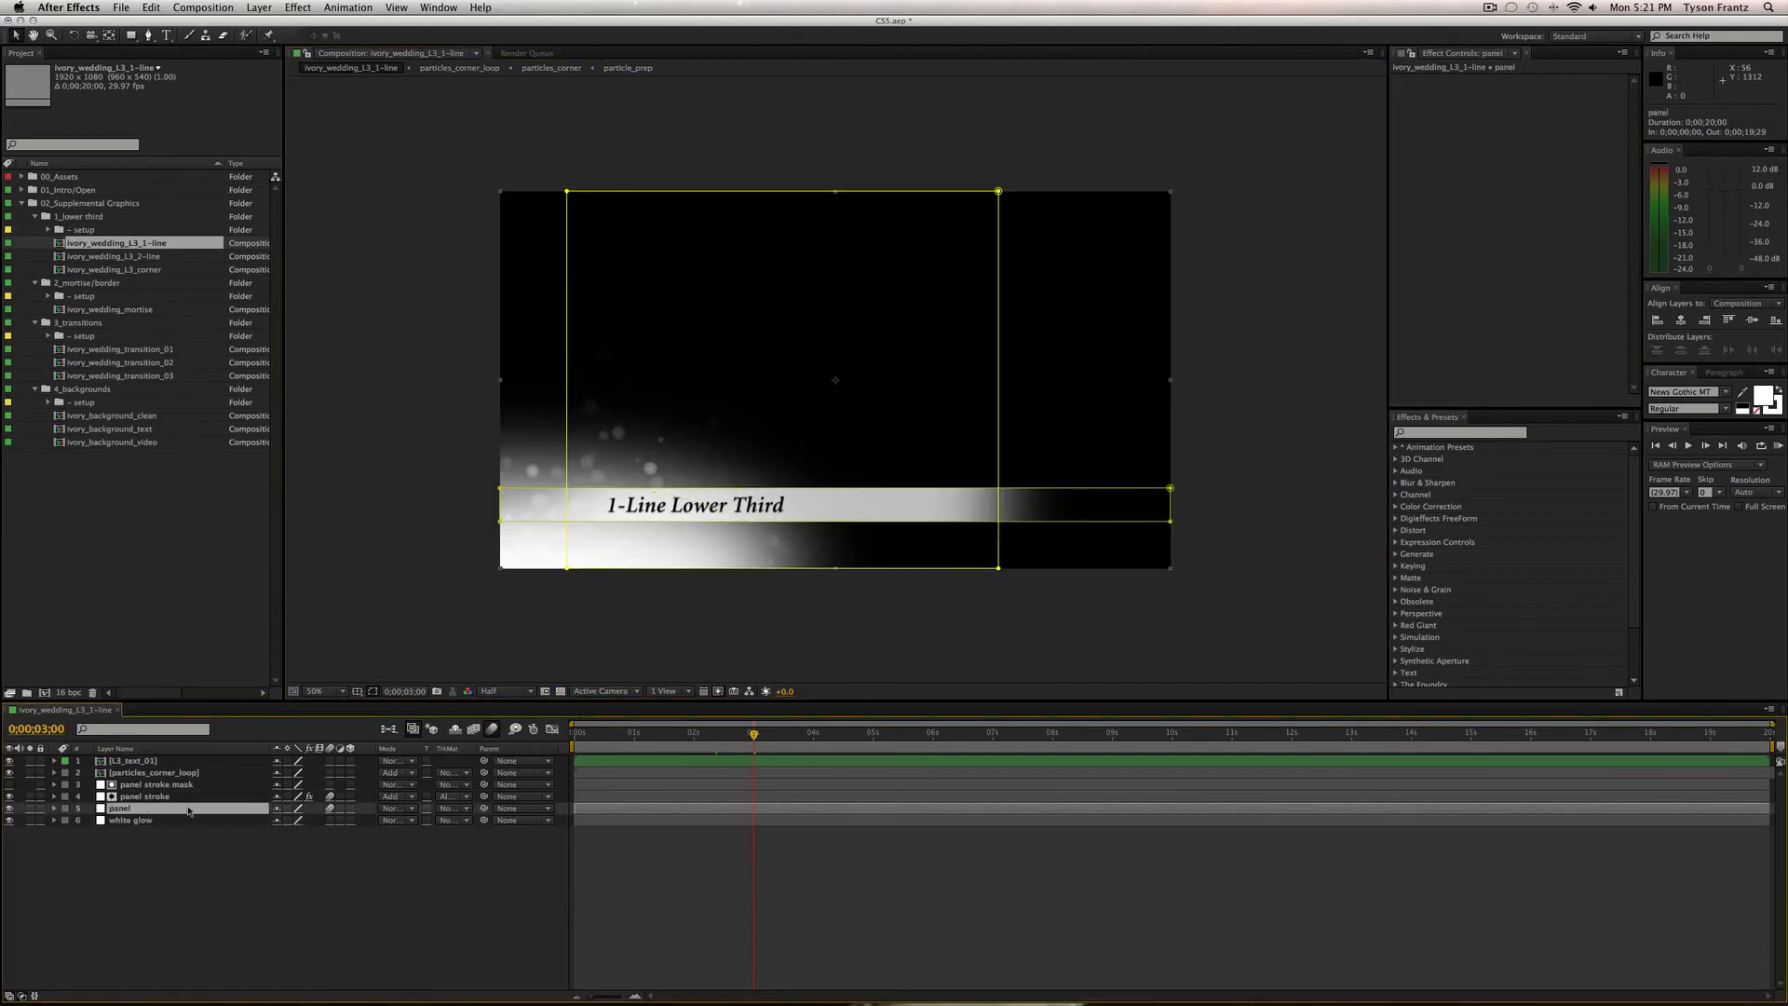
{"action": "key", "text": "super+Up"}
{"action": "key", "text": "super+Up"}
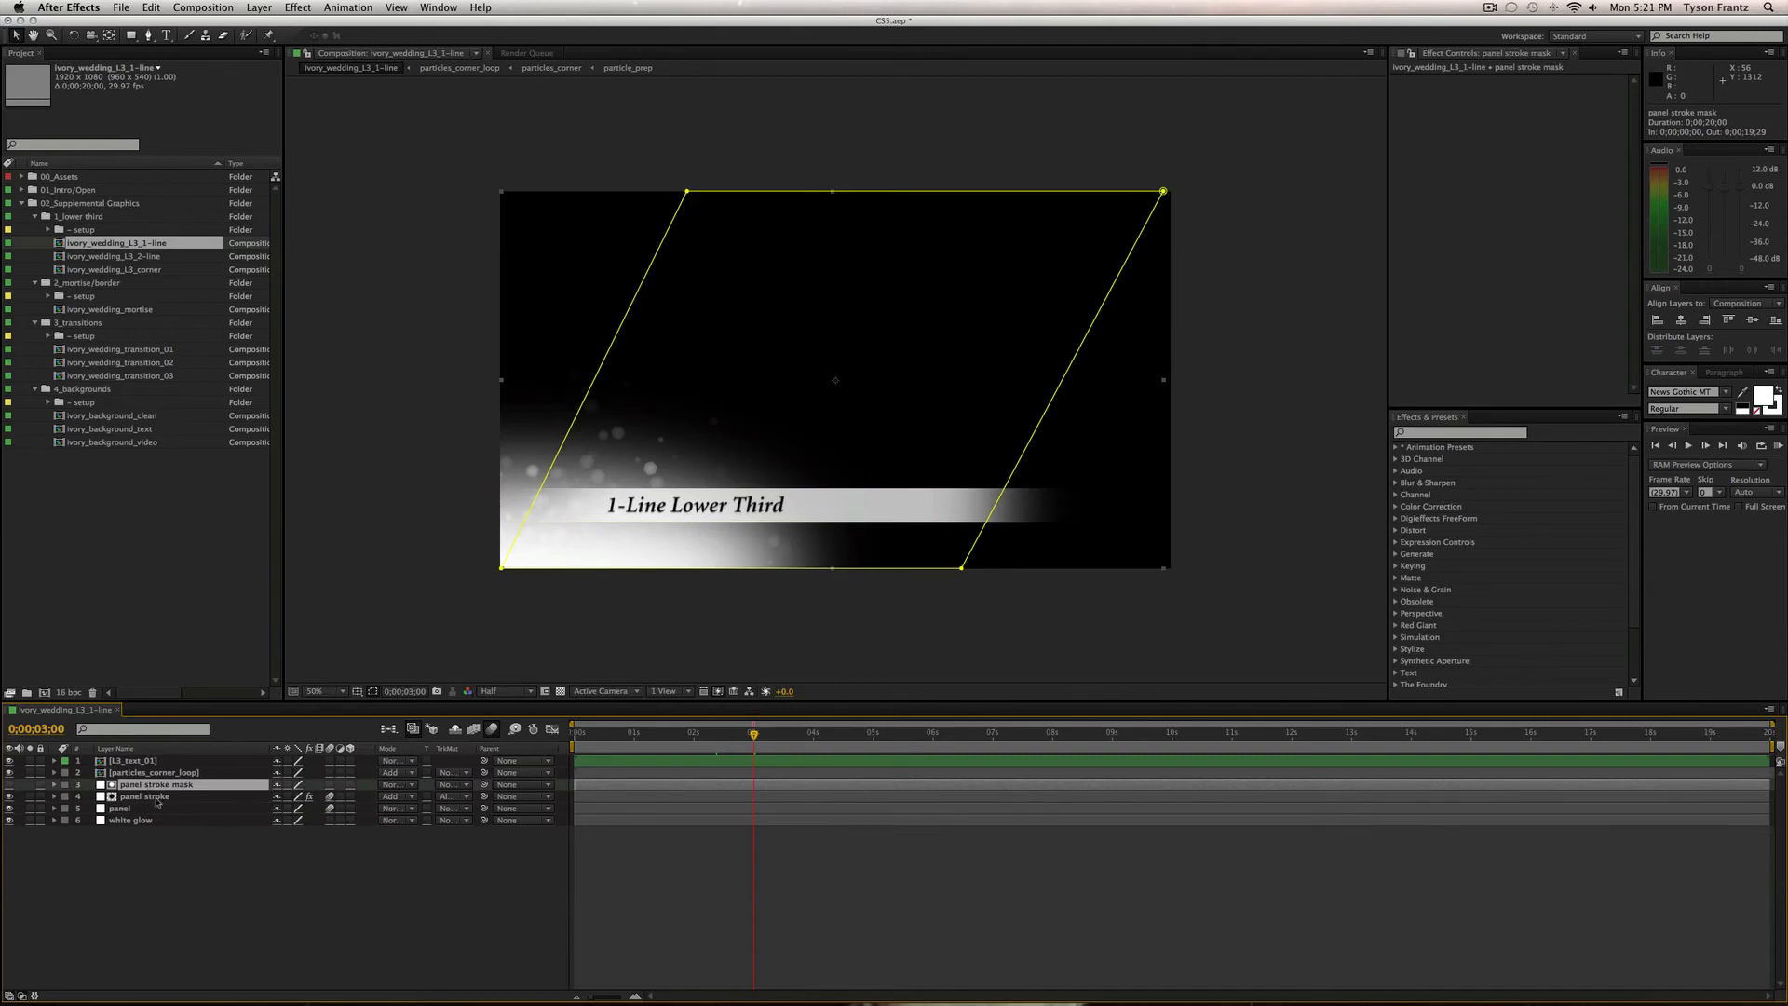
{"action": "key", "text": "super+Up"}
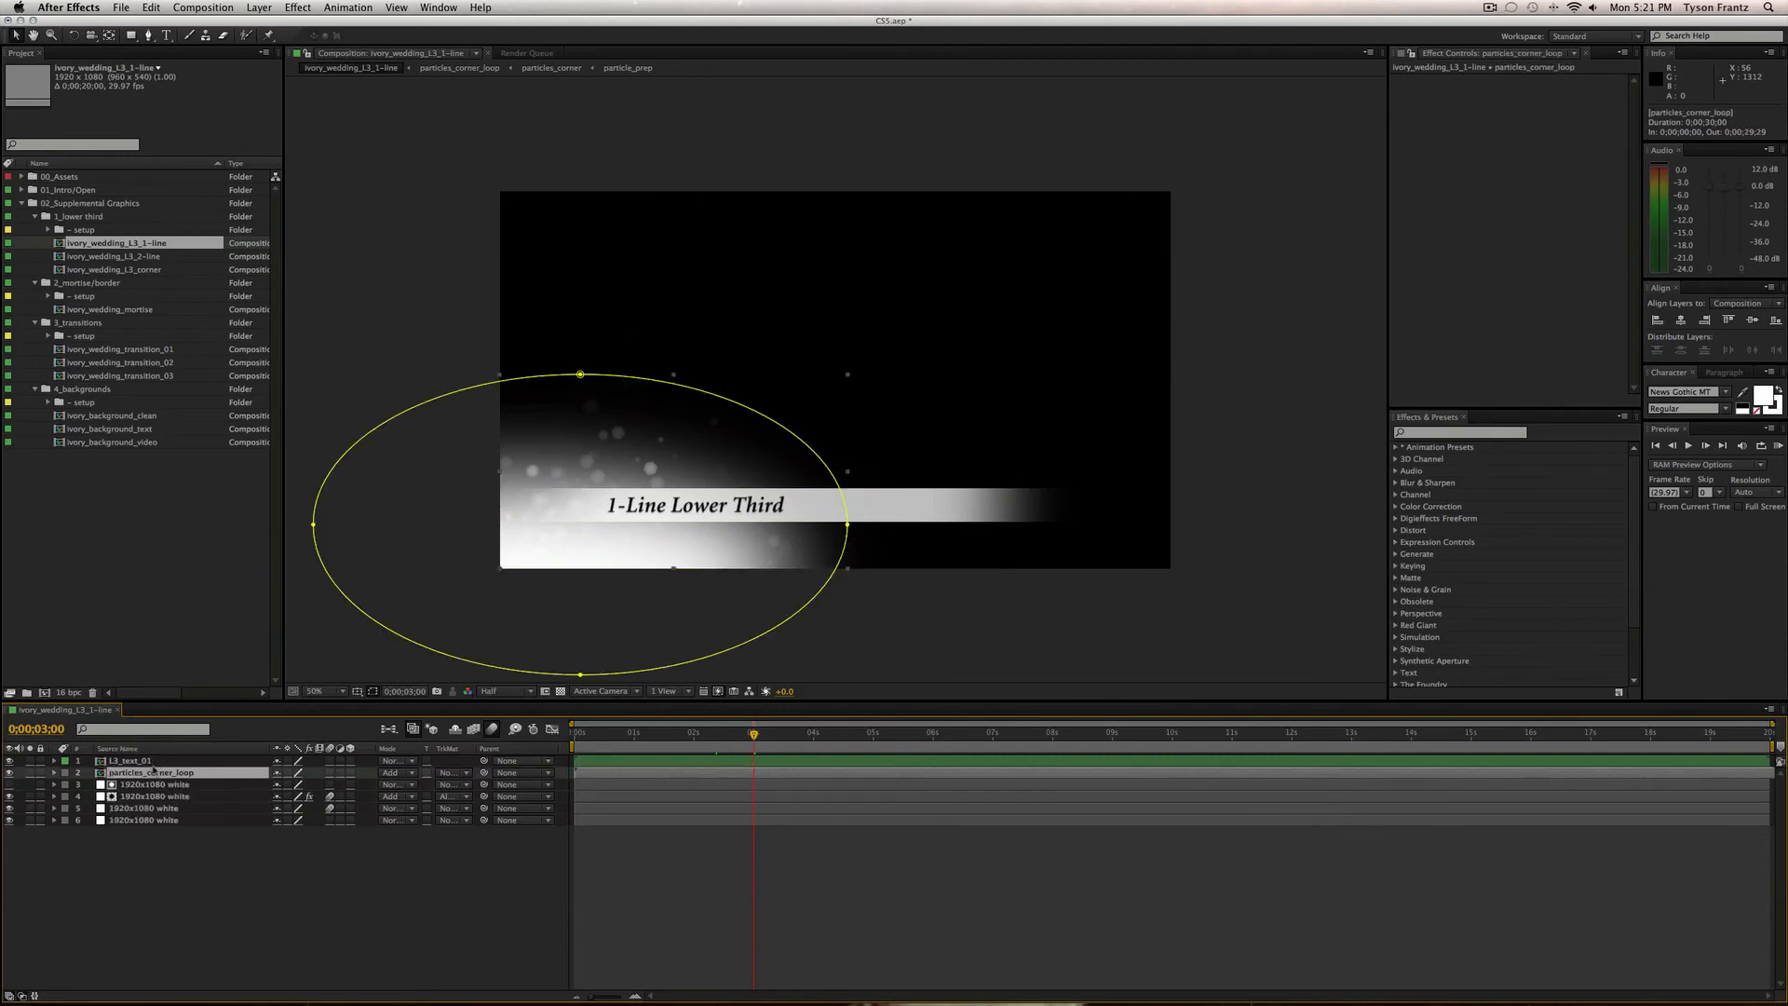
Review the particles_corner_loop, panel stroke mask and panel stroke layers, ending on L3_text_01 at 0;00;03;01.
{"action": "left_click", "coordinate": [163, 759]}
{"action": "left_click", "coordinate": [165, 774]}
{"action": "left_click", "coordinate": [162, 785]}
{"action": "left_click", "coordinate": [158, 796]}
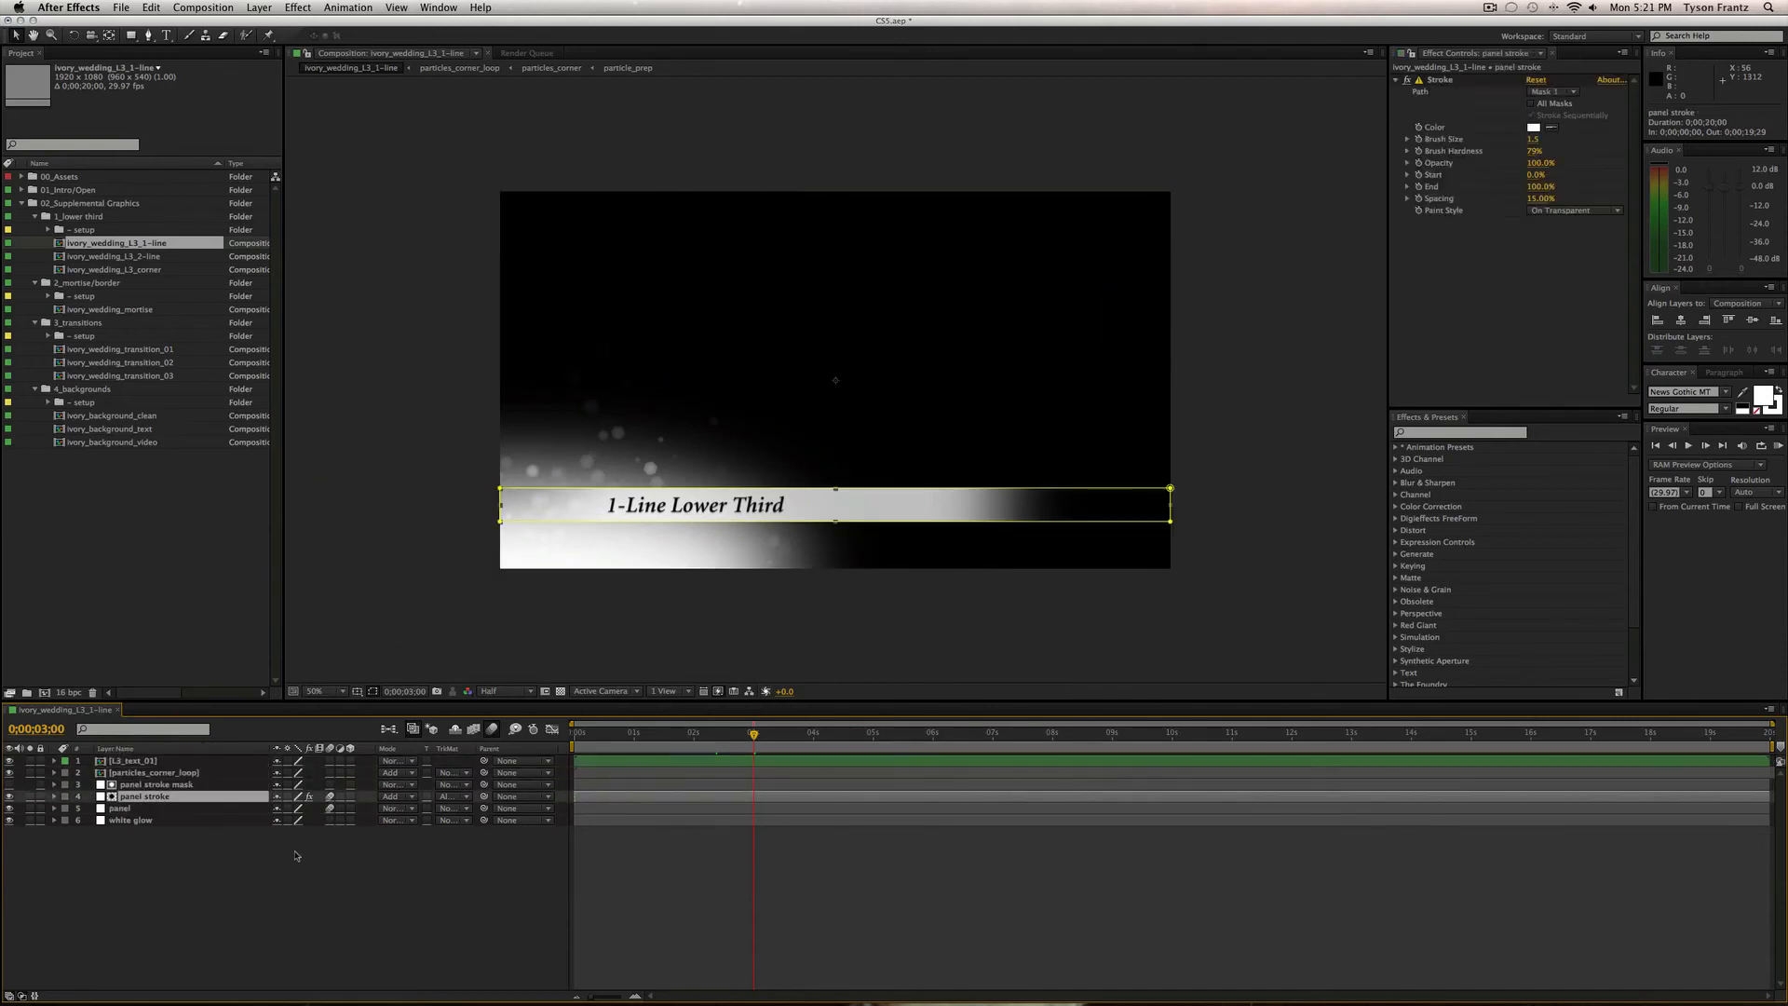
{"action": "left_click", "coordinate": [451, 904]}
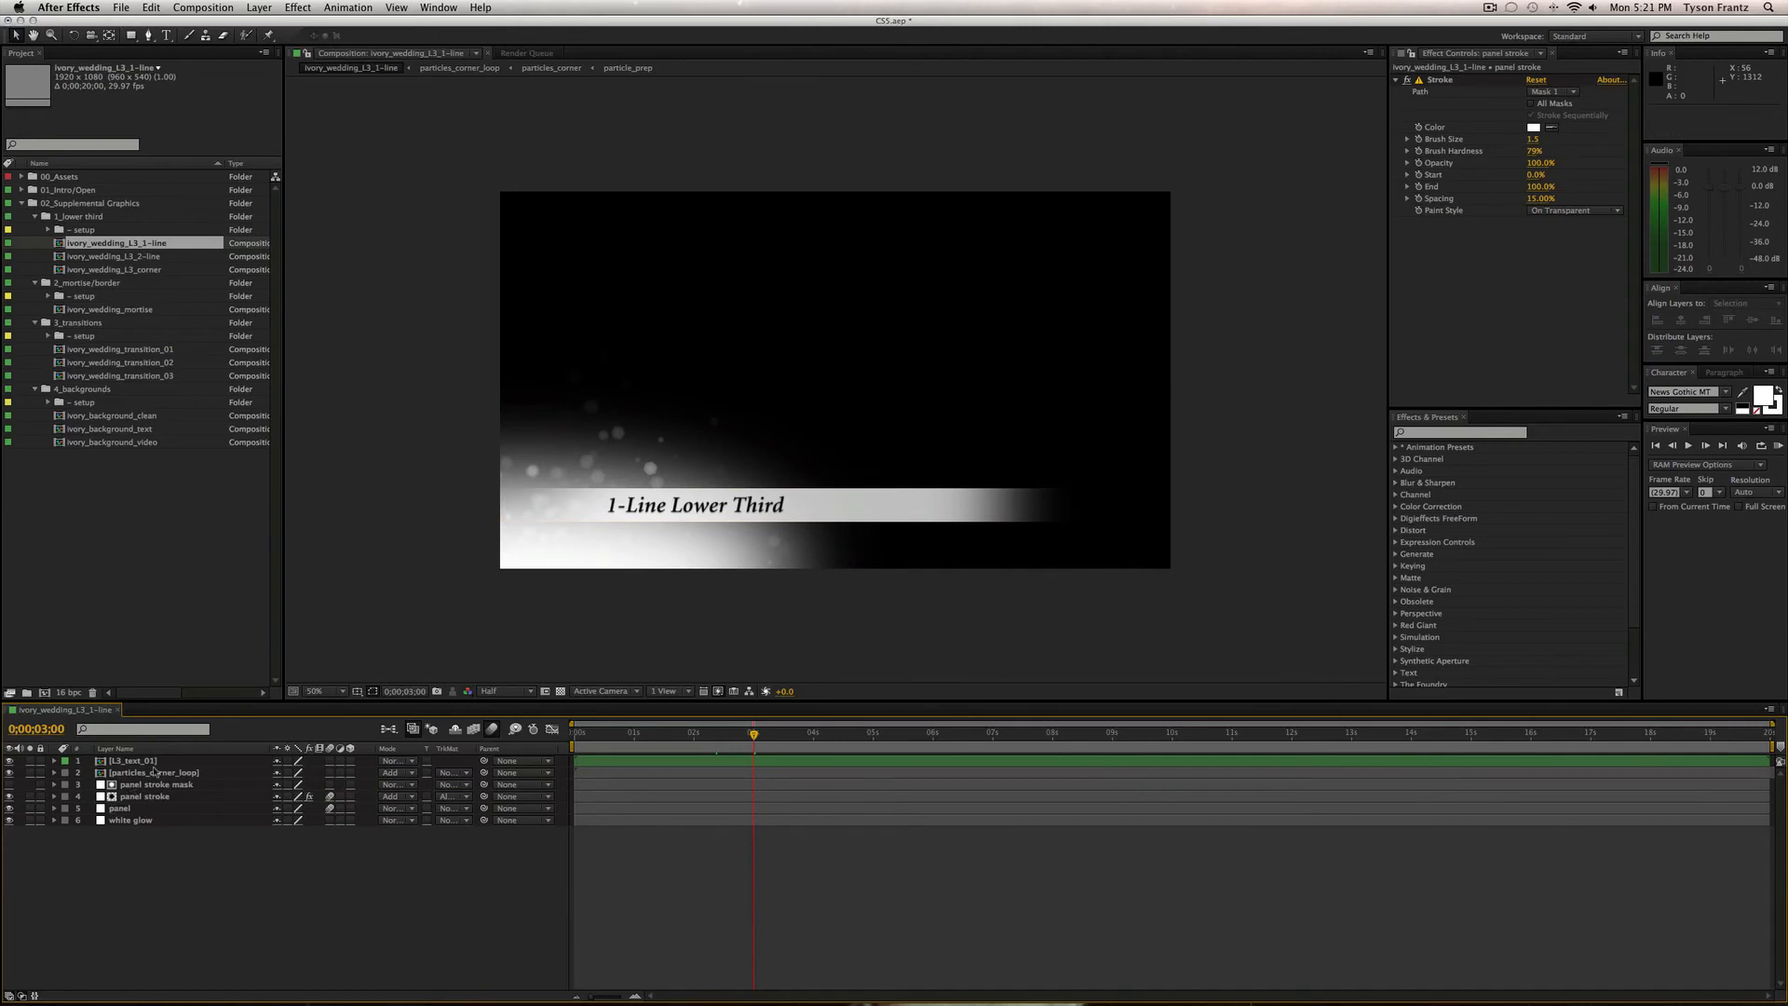
{"action": "left_click", "coordinate": [152, 760]}
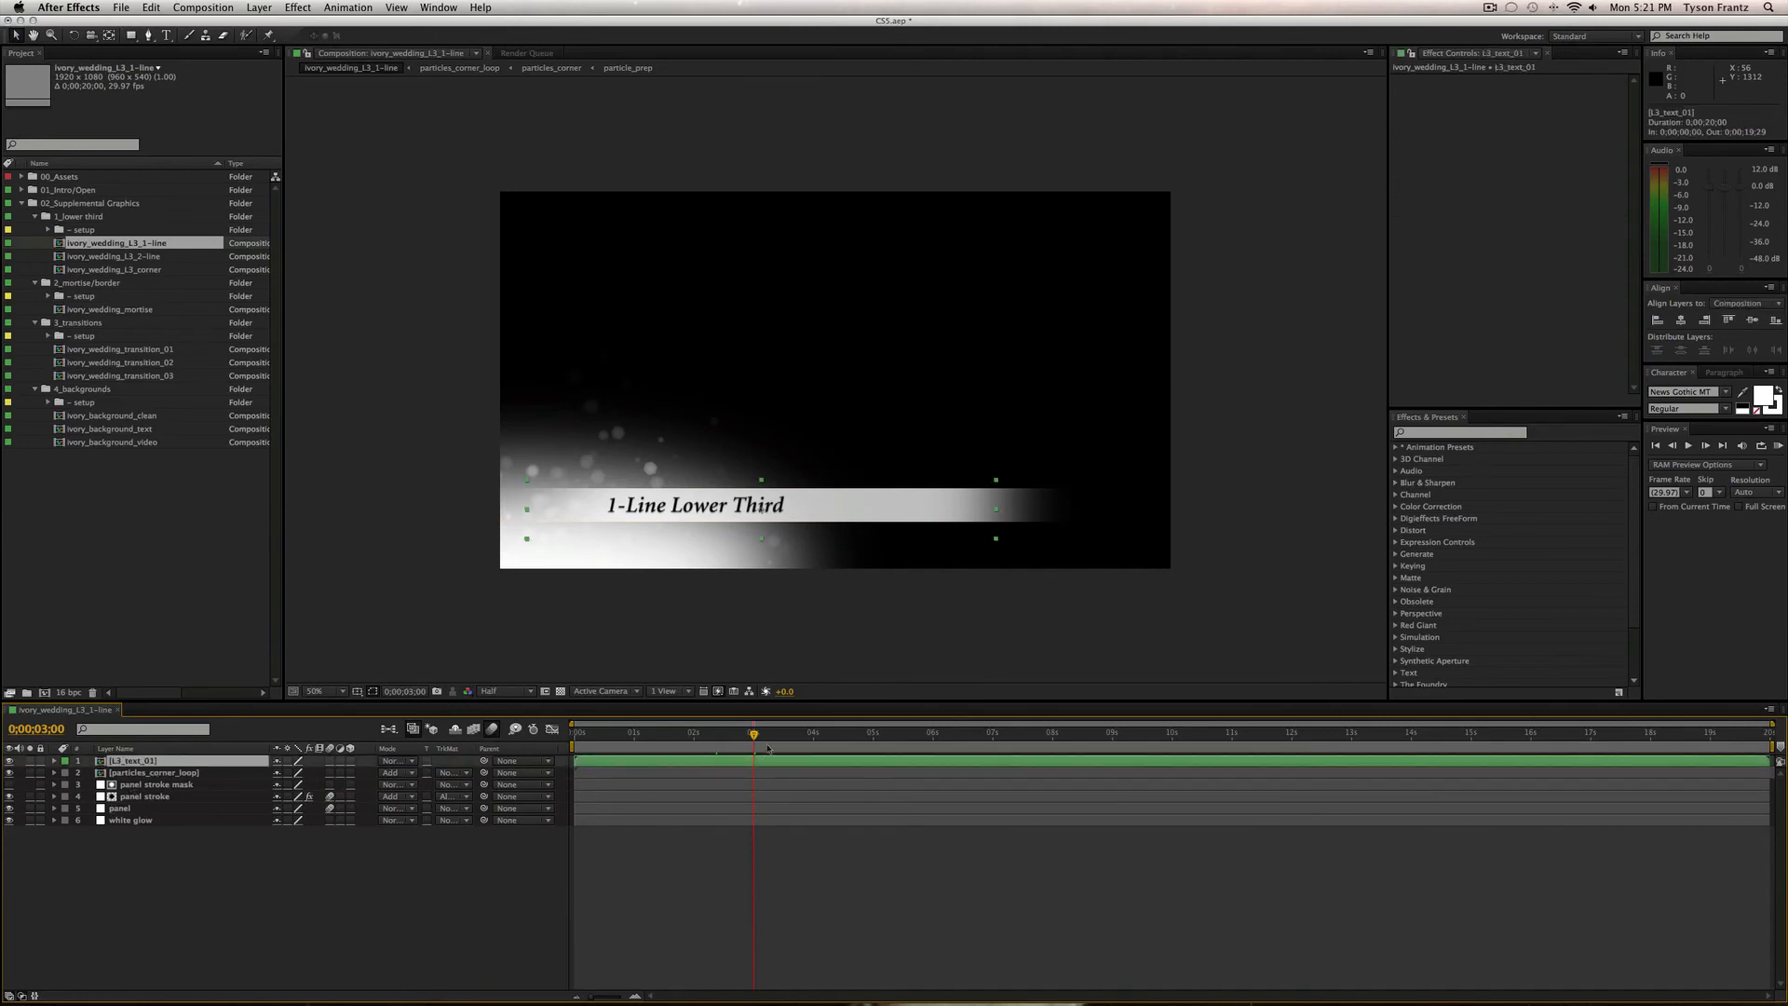
{"action": "left_click_drag", "start_coordinate": [763, 733], "coordinate": [756, 735]}
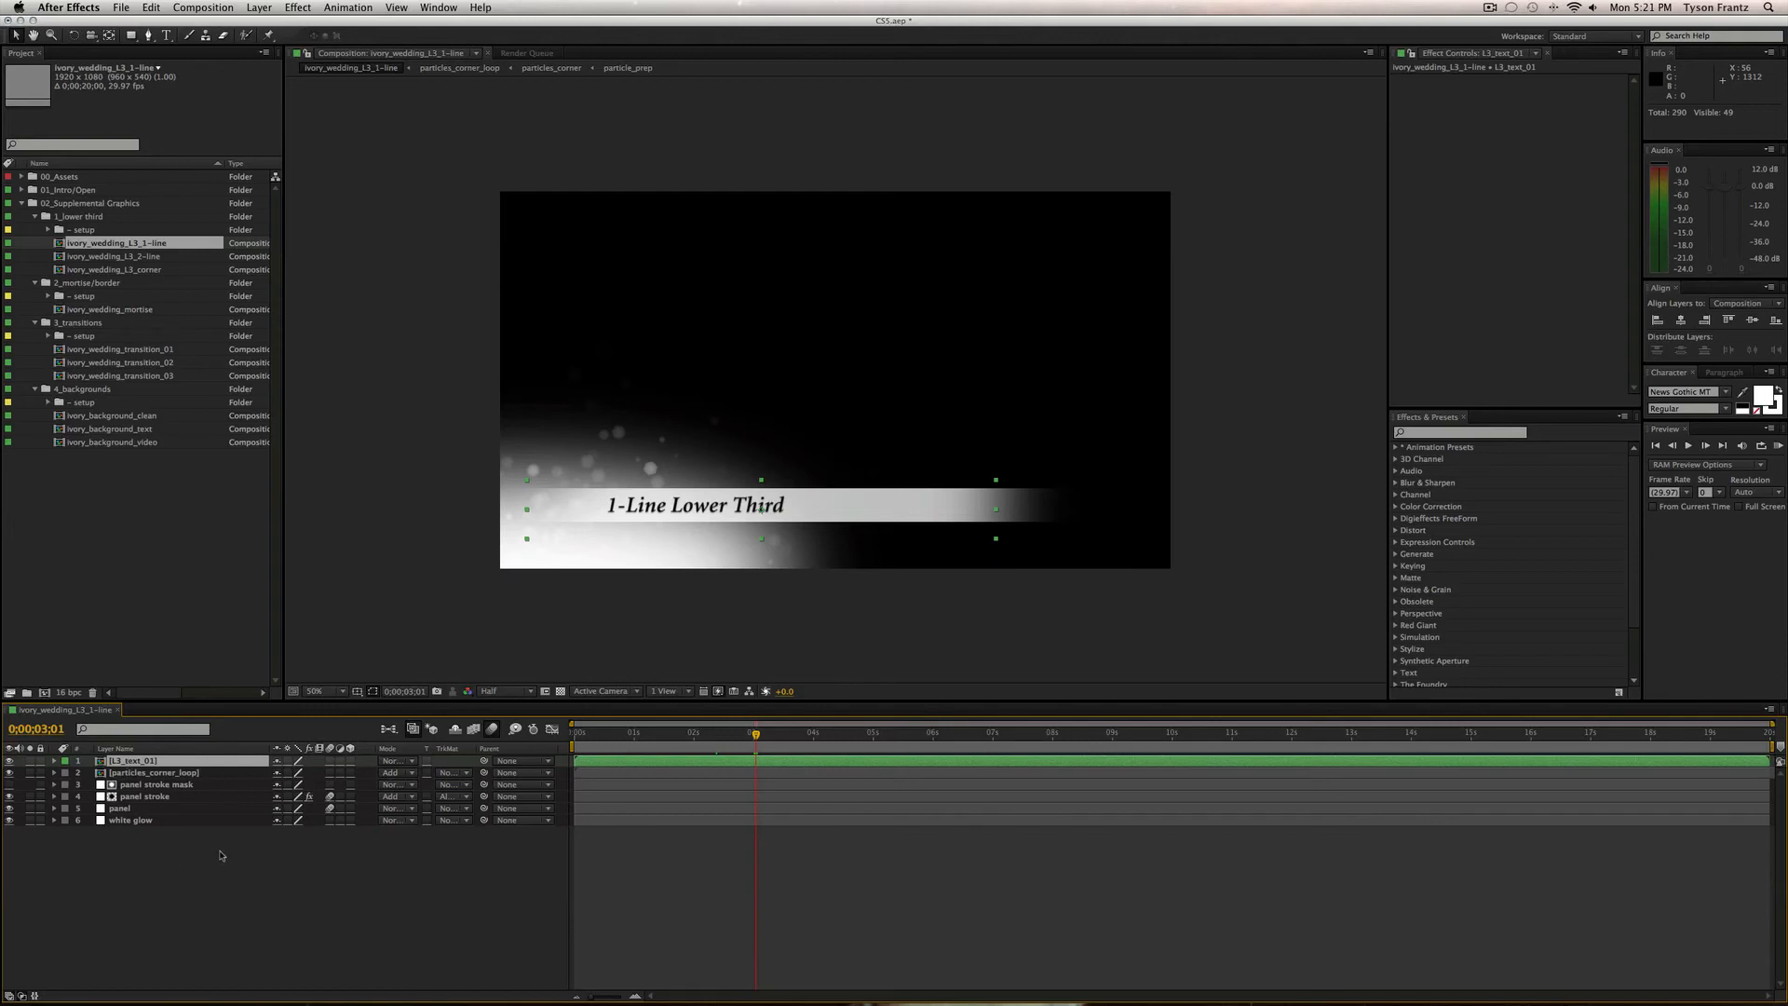
Expand the setup folder and inspect the L3_text_01, L3_text_02 and L3_text_corner comps.
{"action": "left_click", "coordinate": [82, 231]}
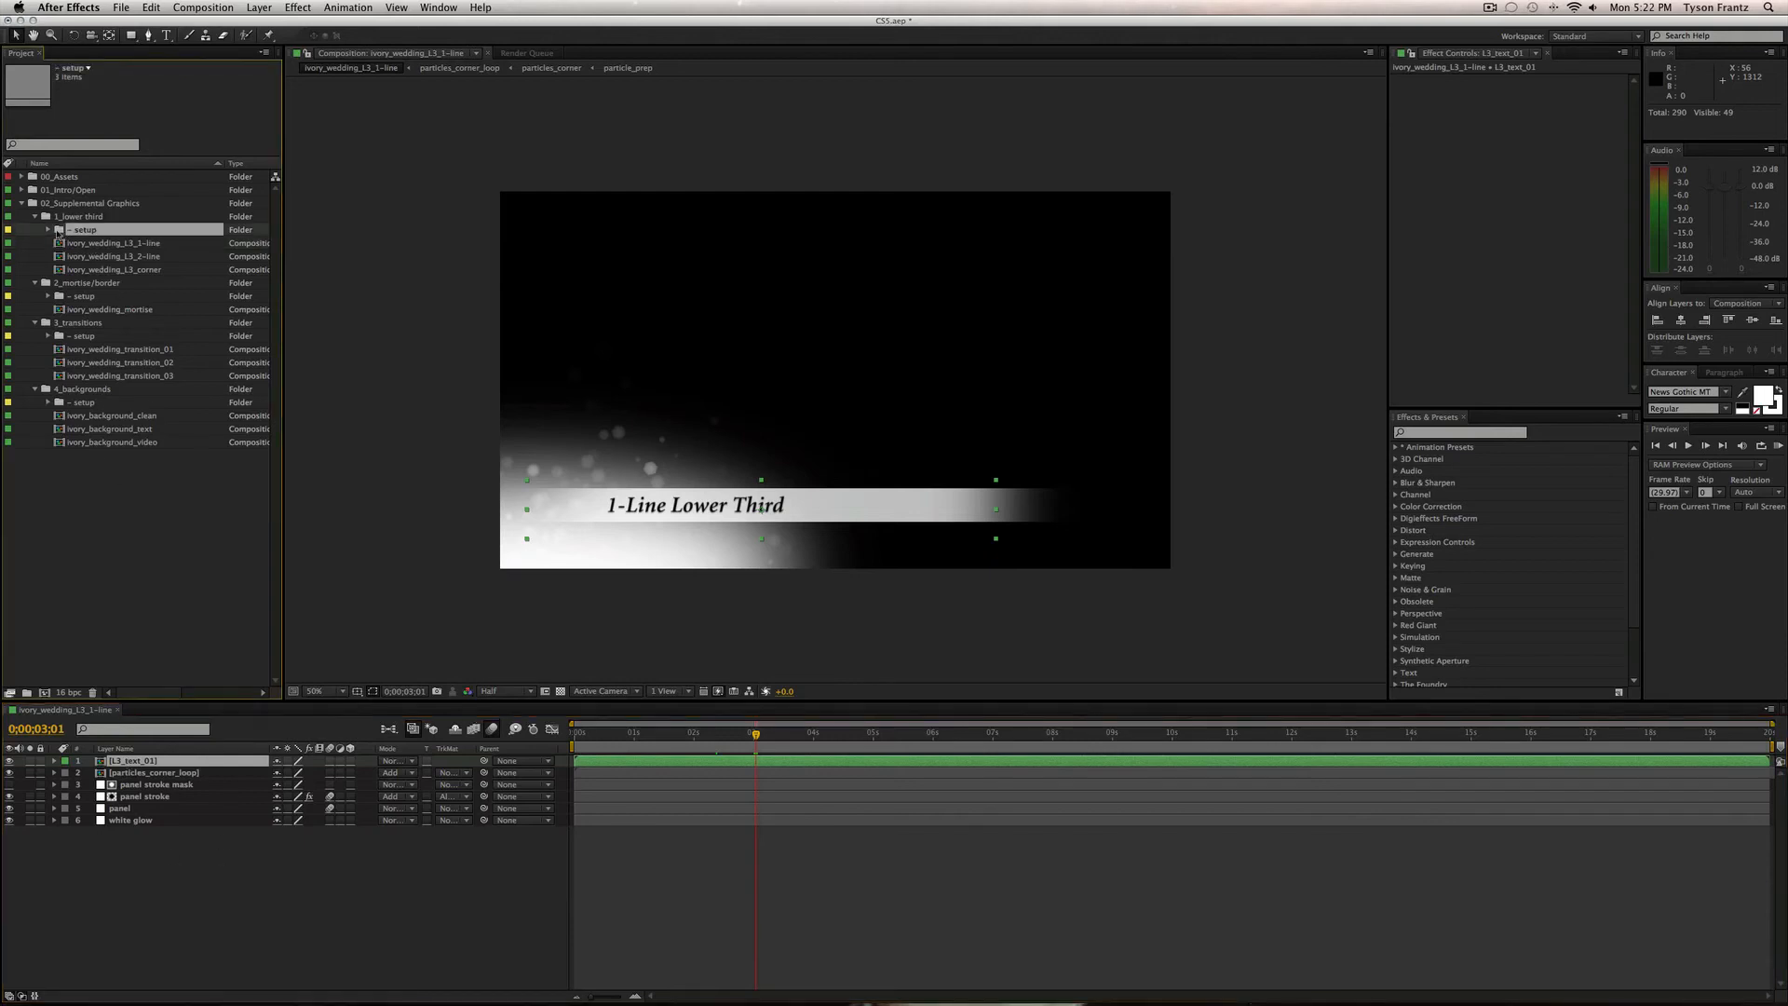
{"action": "left_click", "coordinate": [48, 230]}
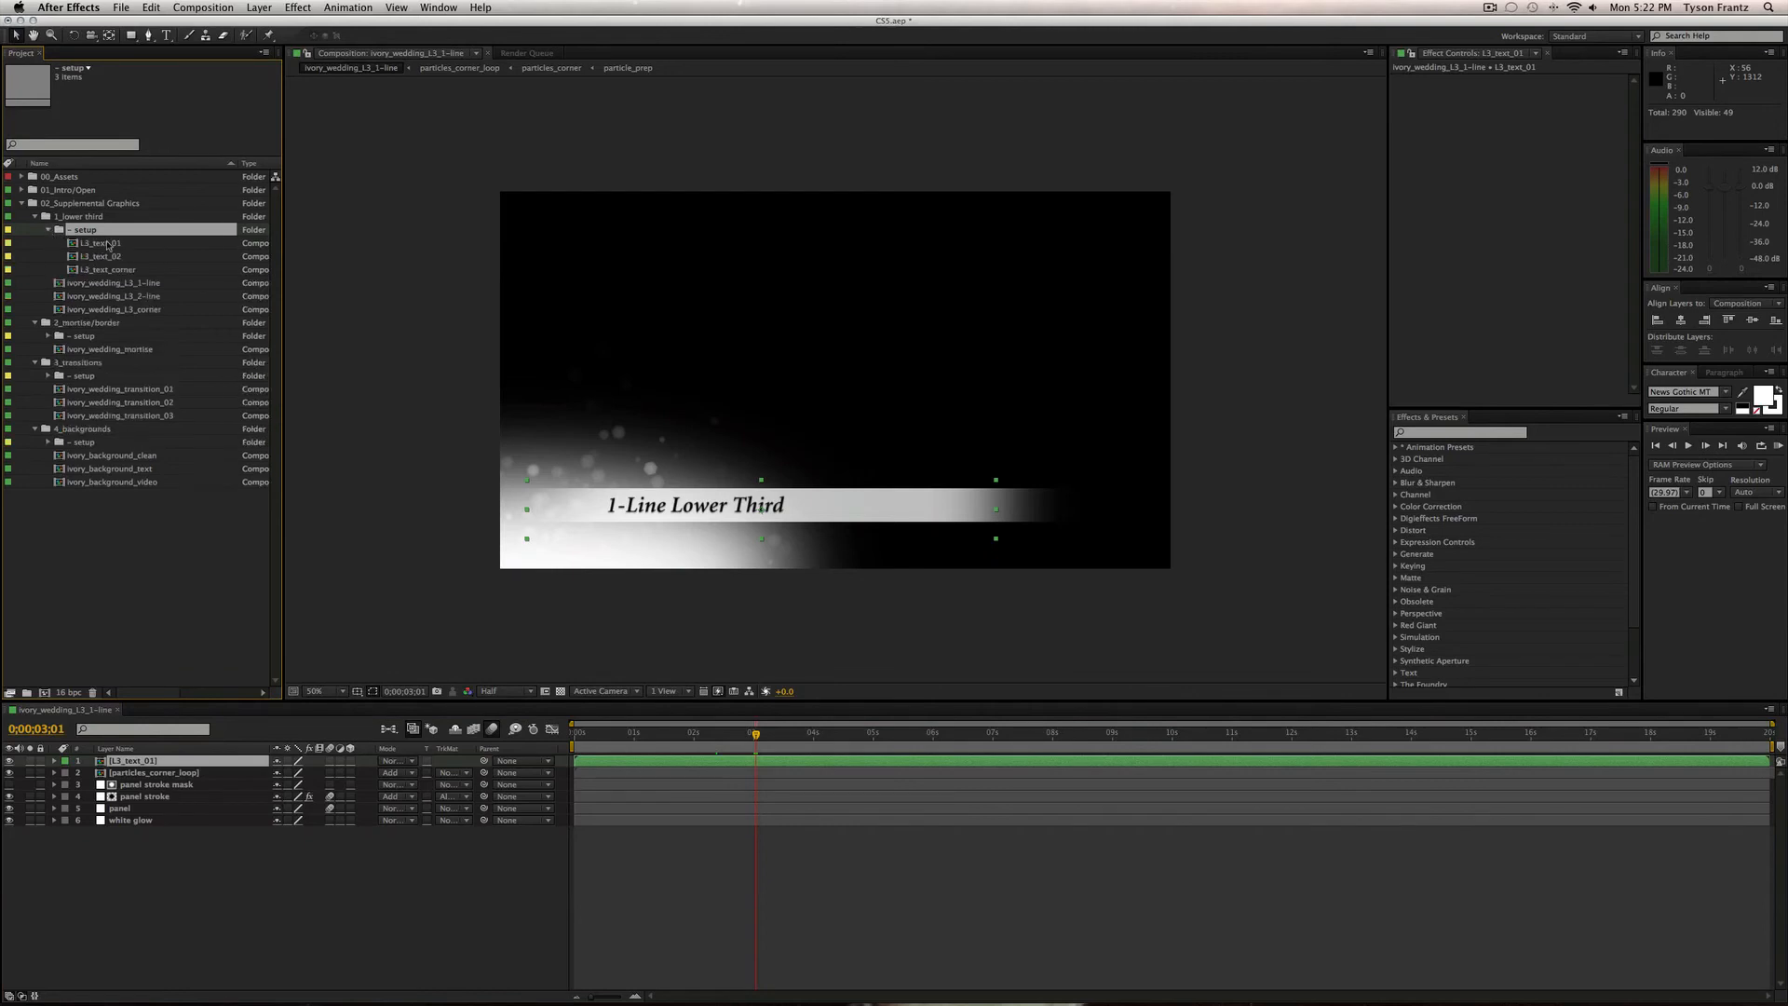
{"action": "left_click", "coordinate": [109, 245]}
{"action": "left_click", "coordinate": [117, 254]}
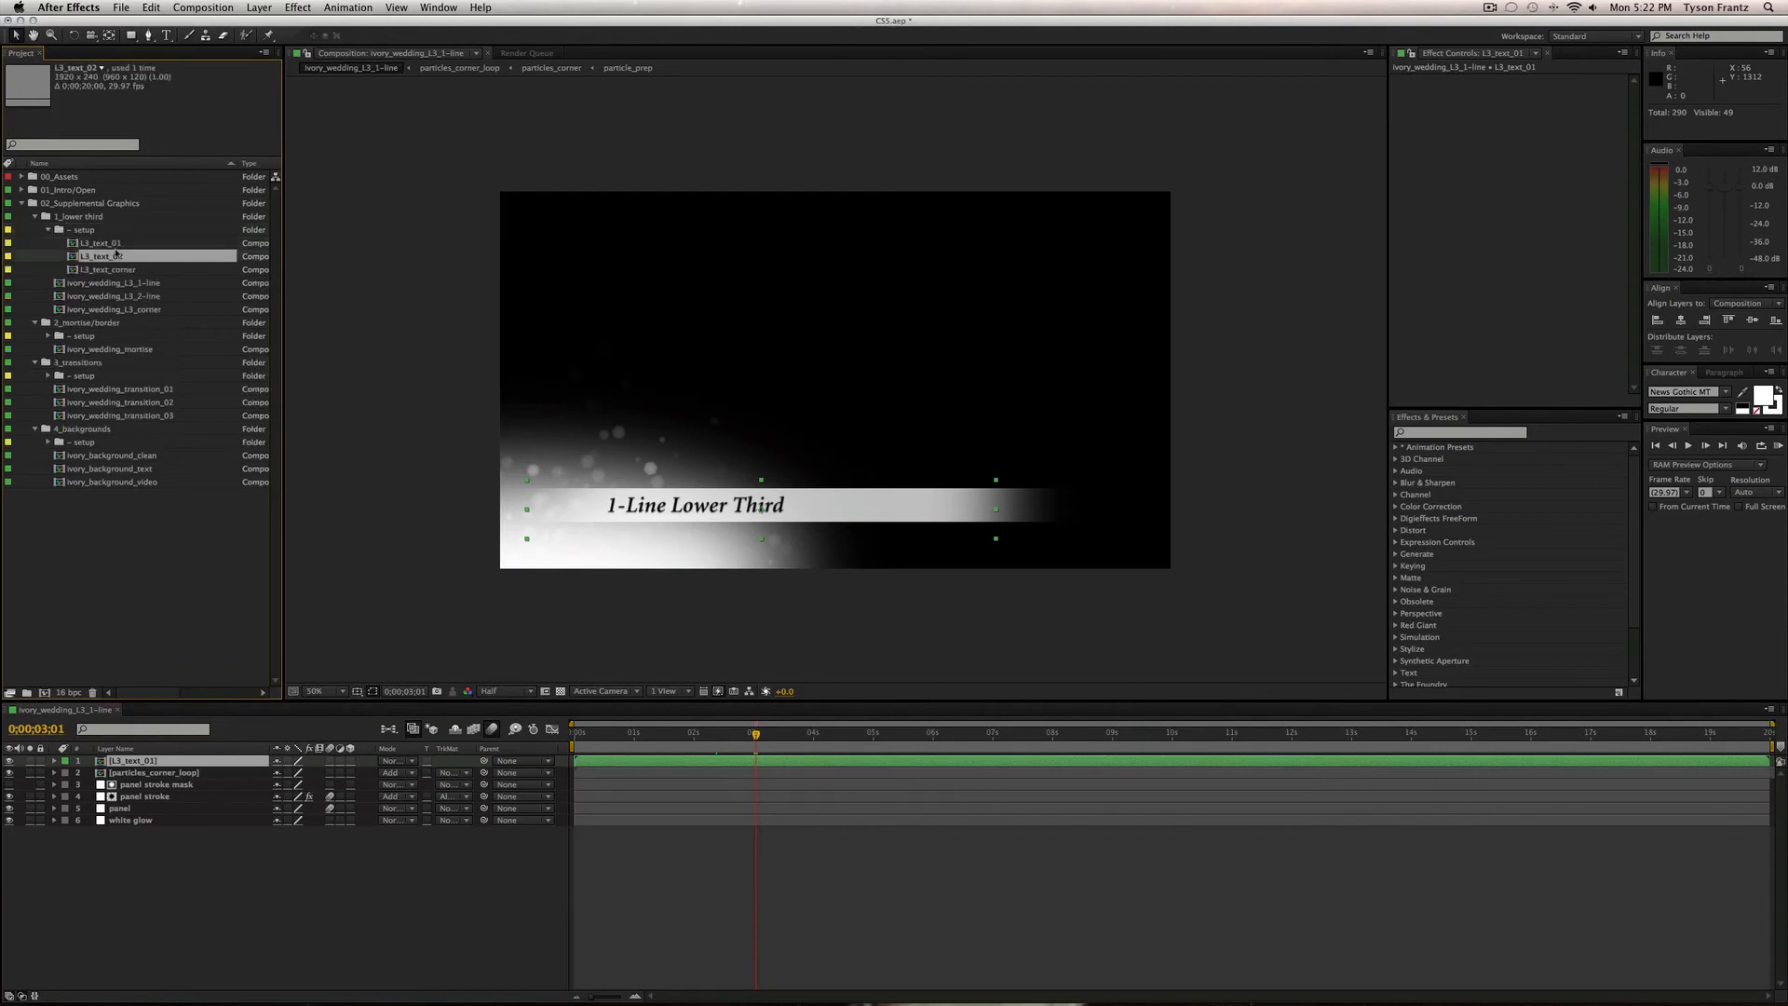
{"action": "left_click", "coordinate": [115, 246]}
{"action": "left_click", "coordinate": [117, 258]}
{"action": "left_click", "coordinate": [122, 270]}
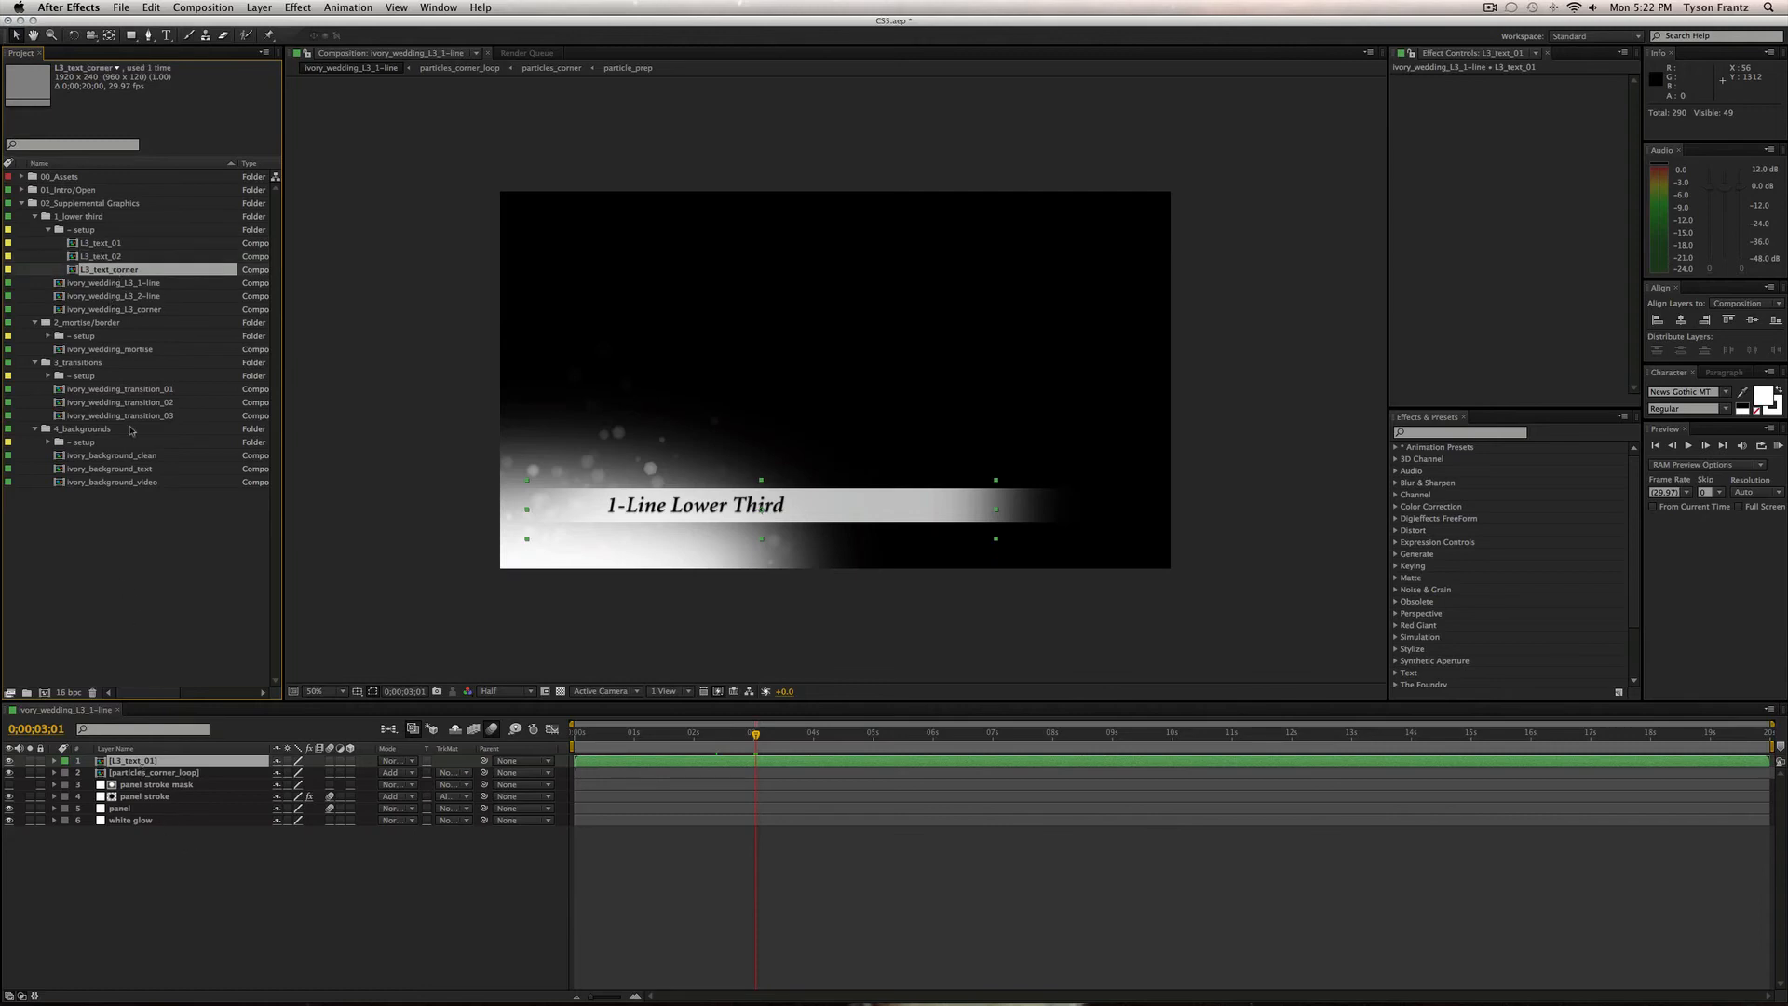
In L3_text_01 at 0;00;03;20, replace the title with 'New Lower Third Title' and close the comp.
{"action": "double_click", "coordinate": [104, 243]}
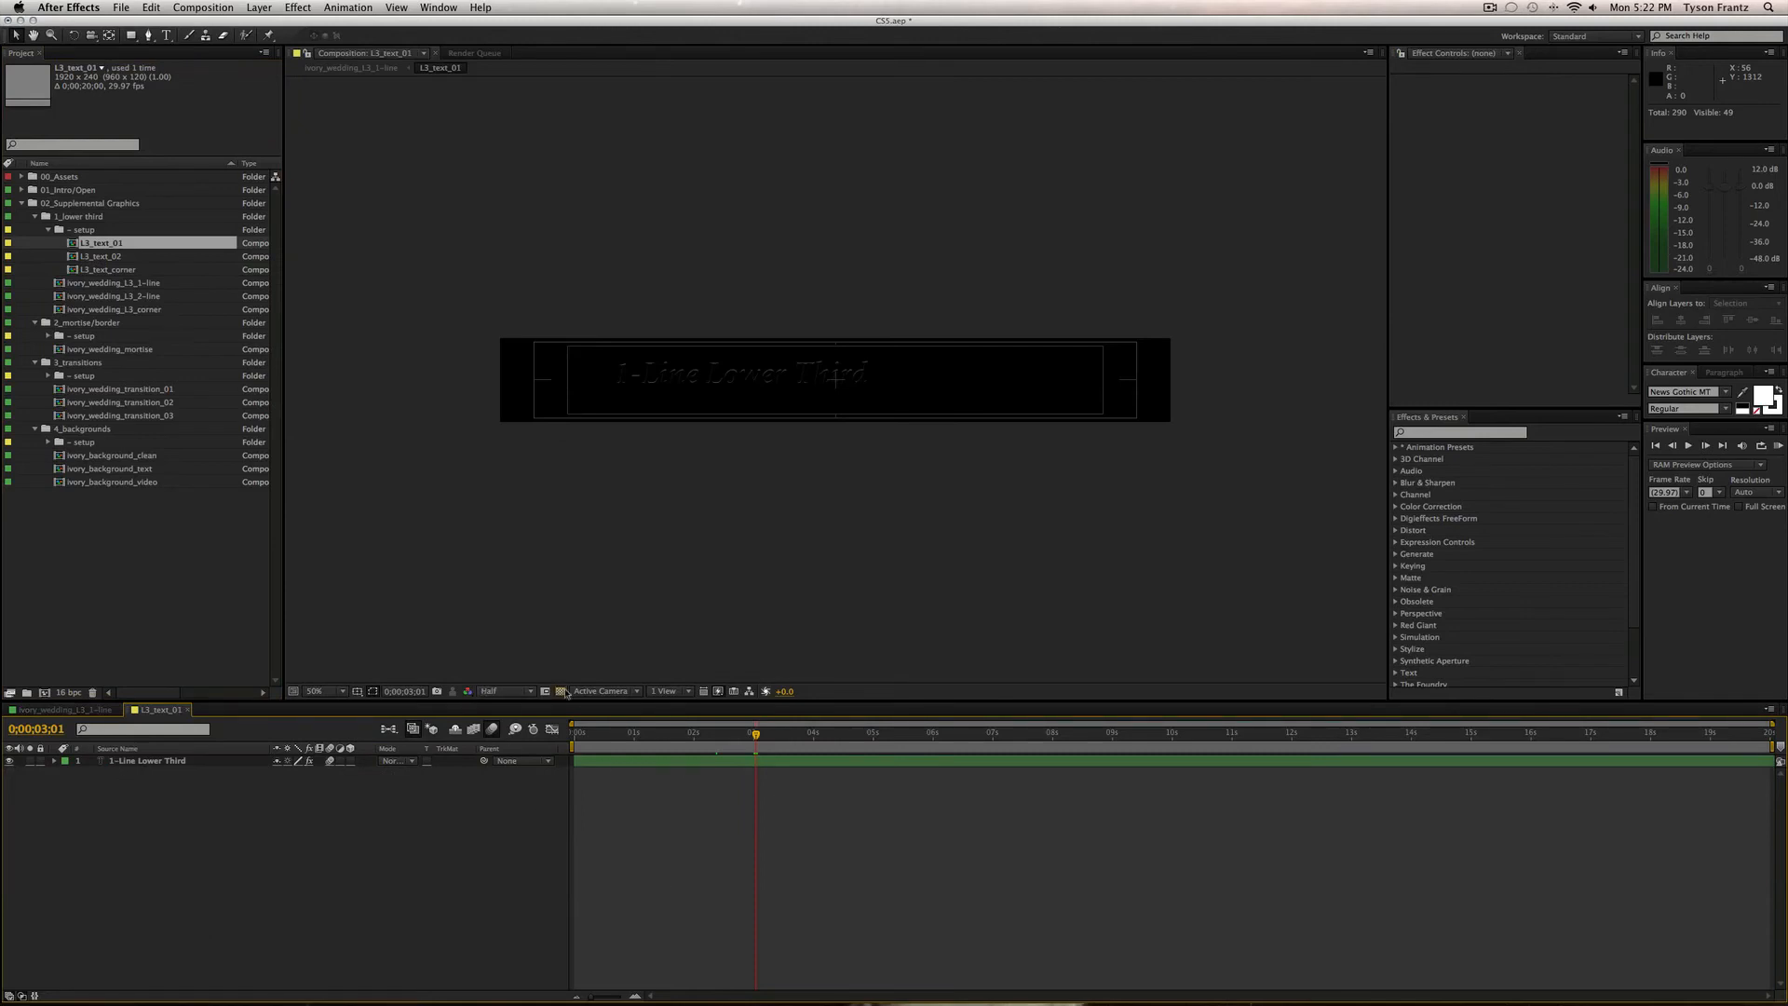
{"action": "left_click", "coordinate": [560, 690]}
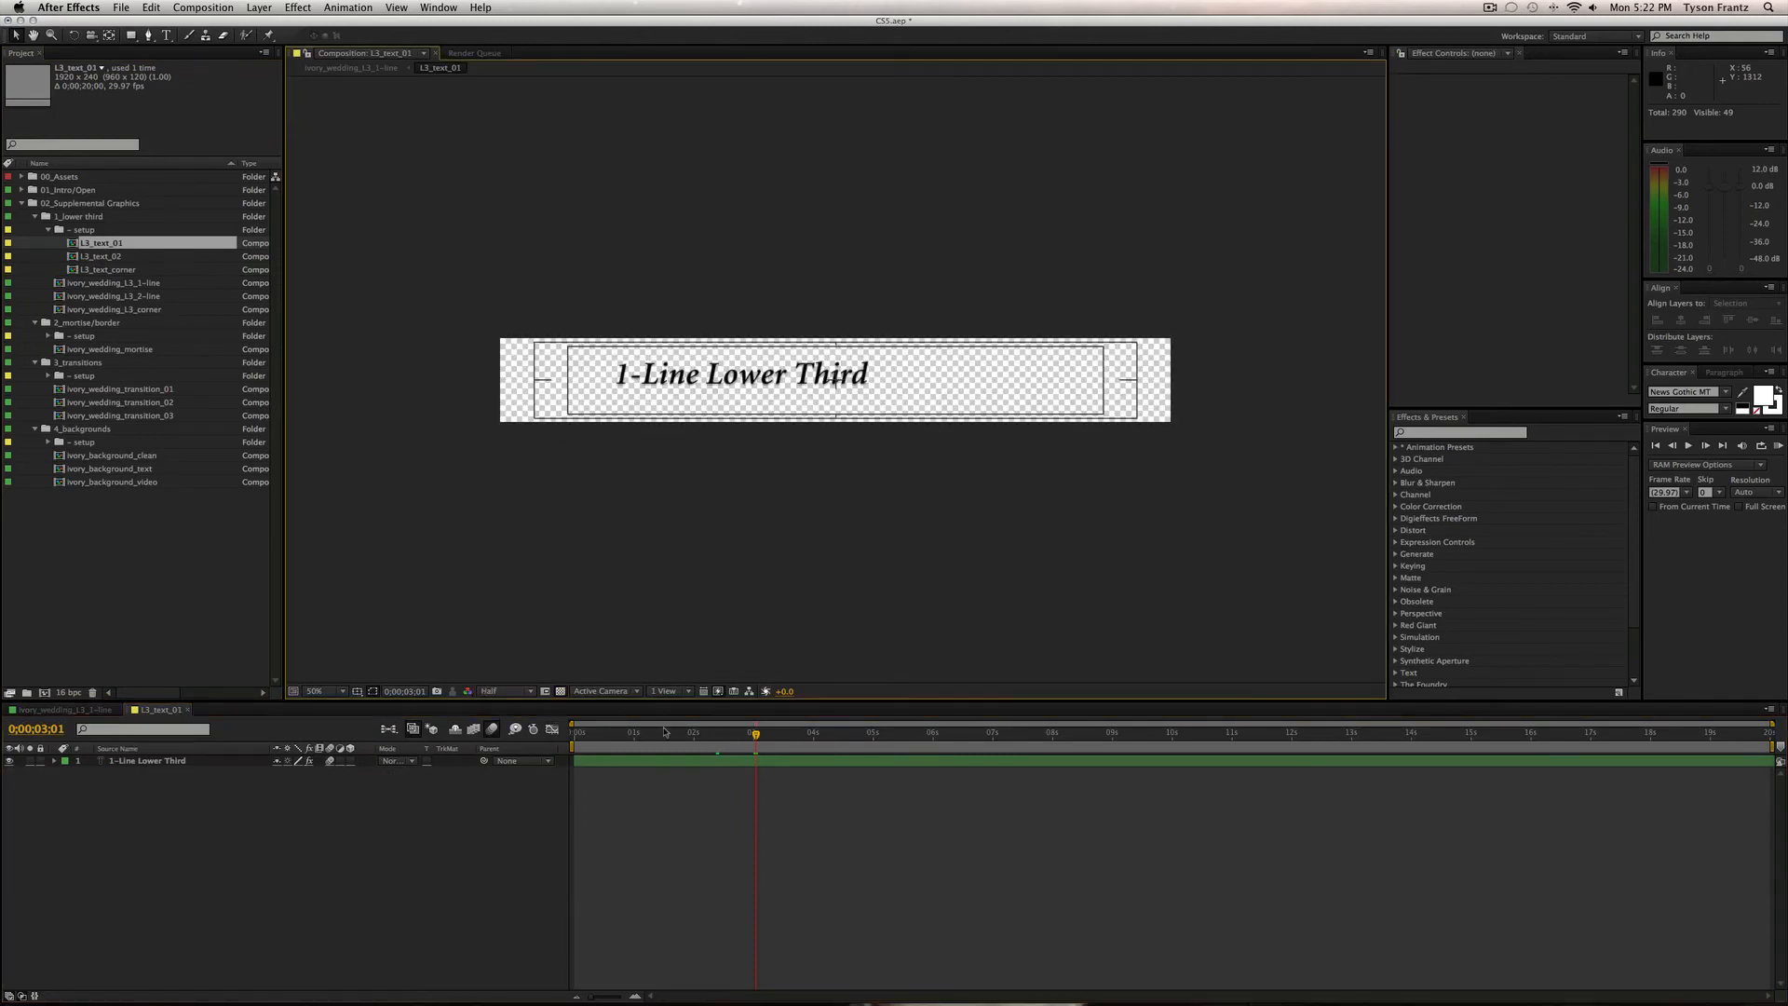
{"action": "left_click", "coordinate": [660, 735]}
{"action": "left_click_drag", "start_coordinate": [657, 741], "coordinate": [793, 736]}
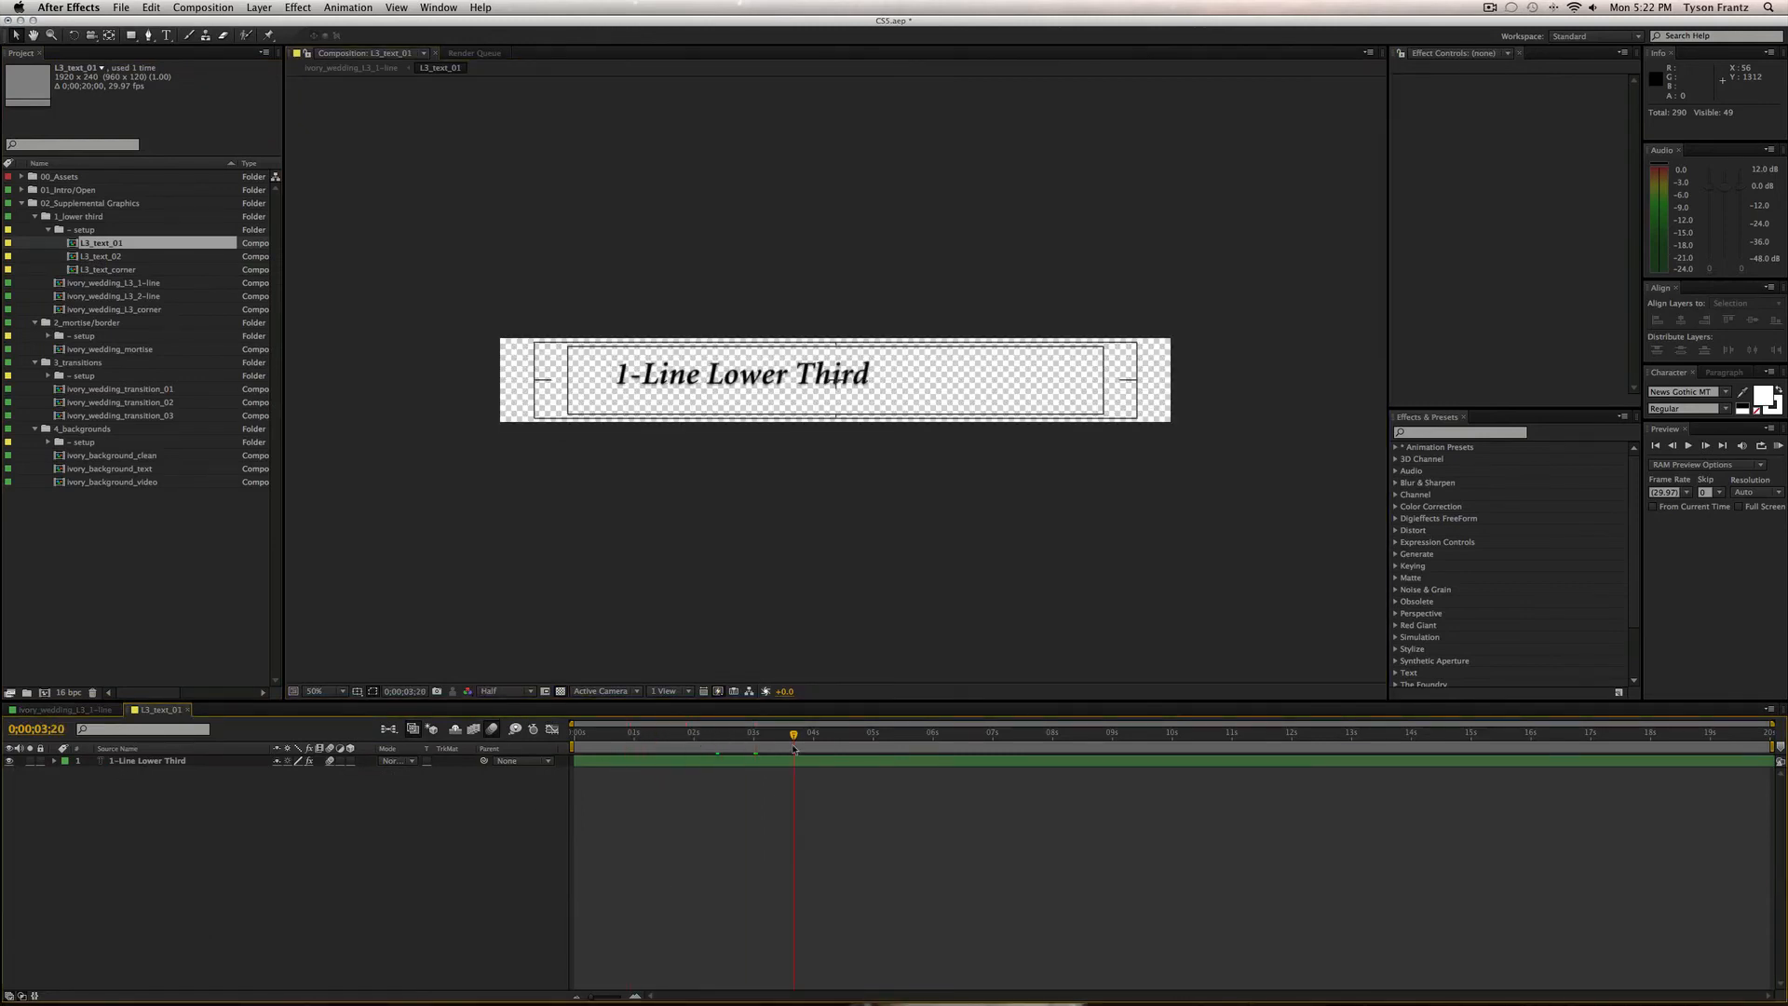
{"action": "double_click", "coordinate": [760, 375]}
{"action": "type", "text": "New"}
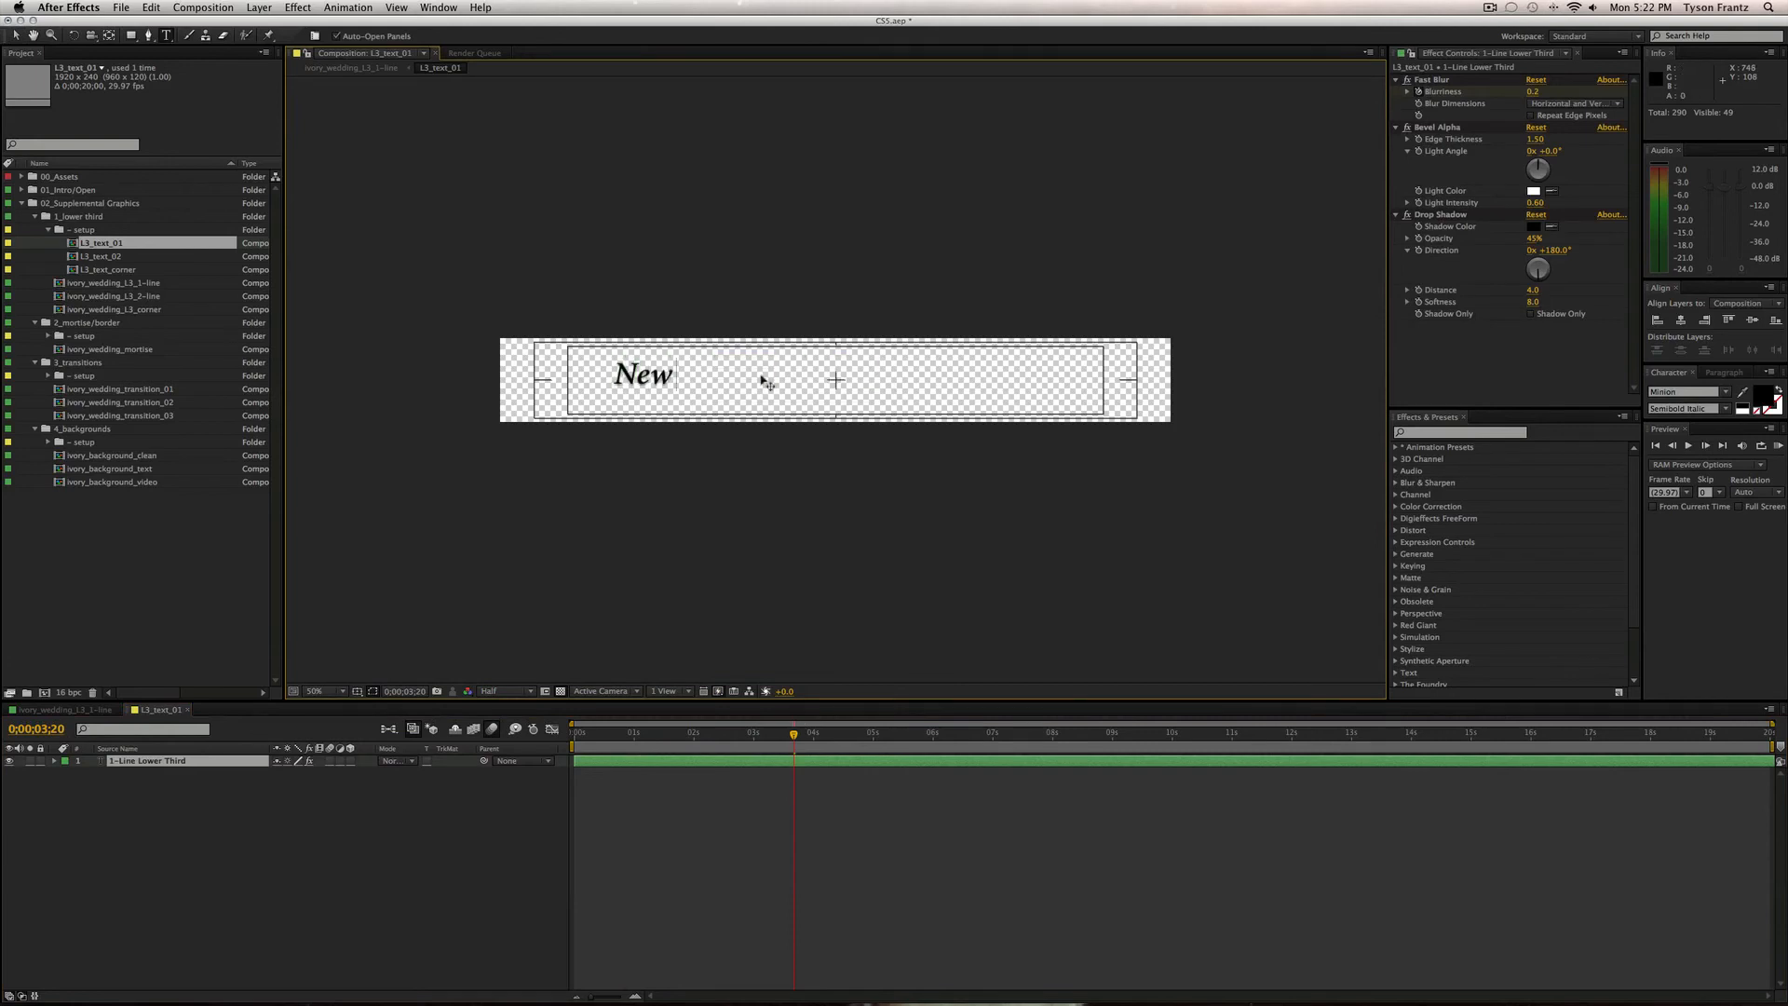
{"action": "type", "text": " Lower Third Title"}
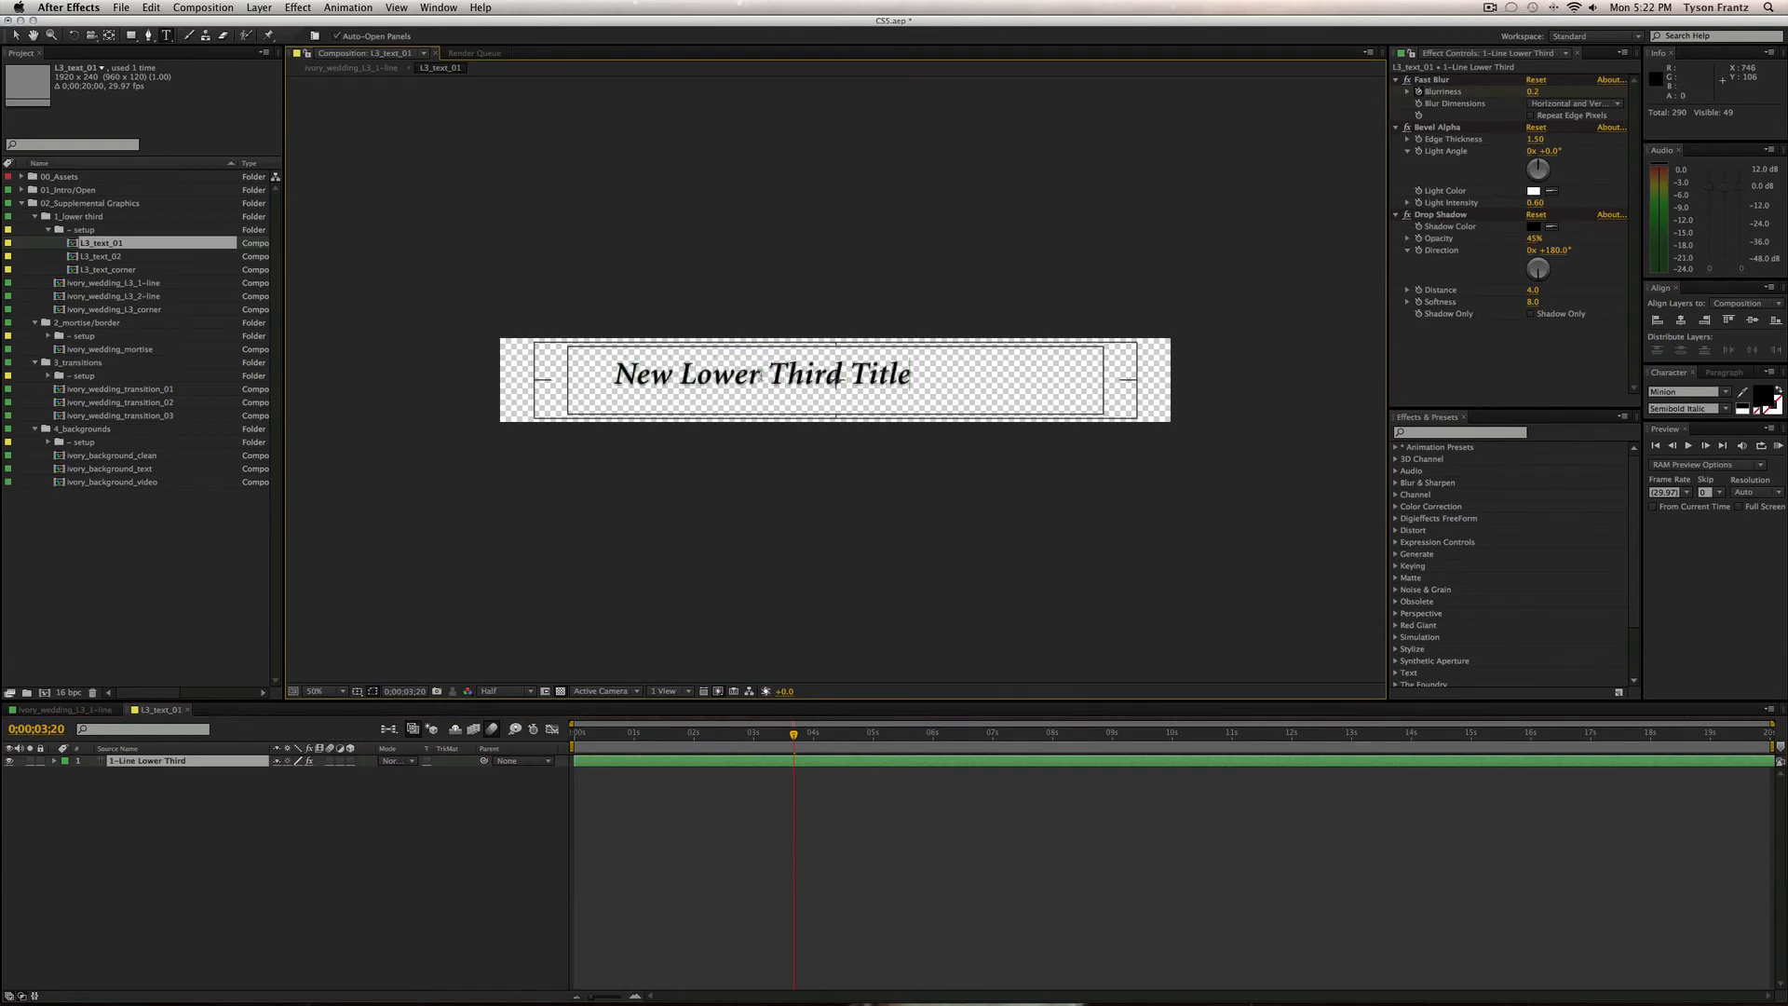
{"action": "left_click", "coordinate": [399, 852]}
{"action": "key", "text": "super+w"}
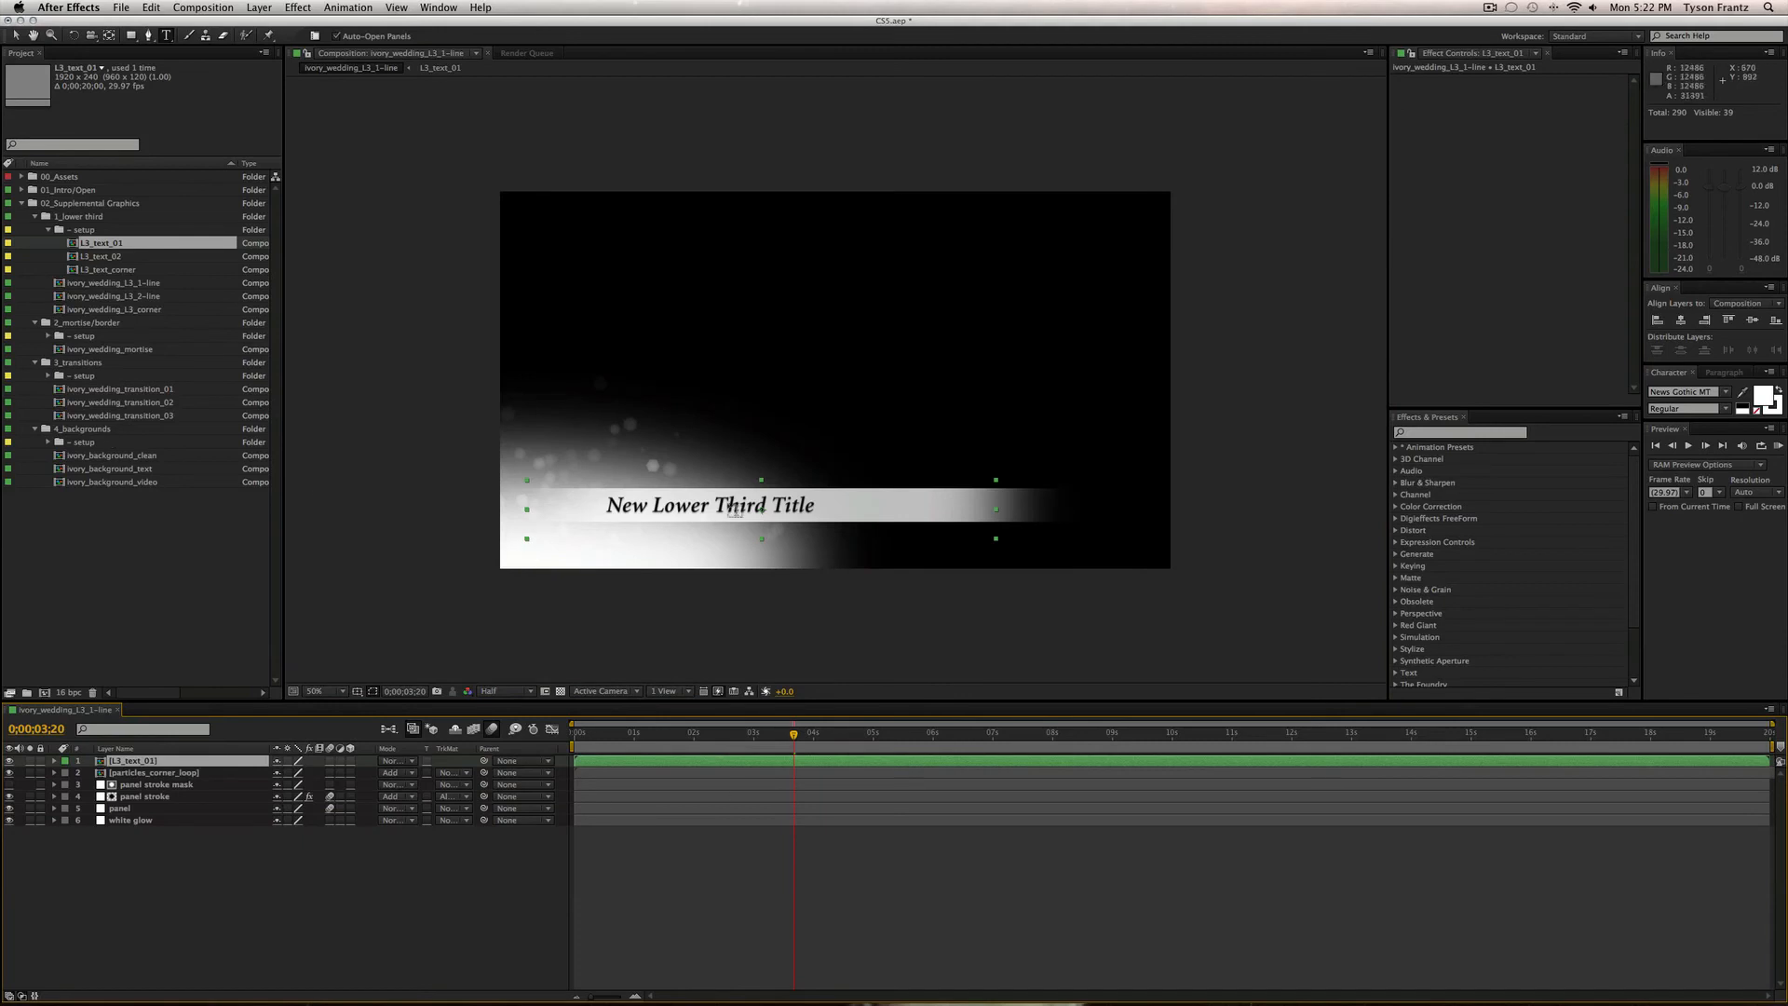
Deselect the layer and select ivory_wedding_L3_corner, then ivory_wedding_L3_2-line in the project.
{"action": "left_click", "coordinate": [300, 957]}
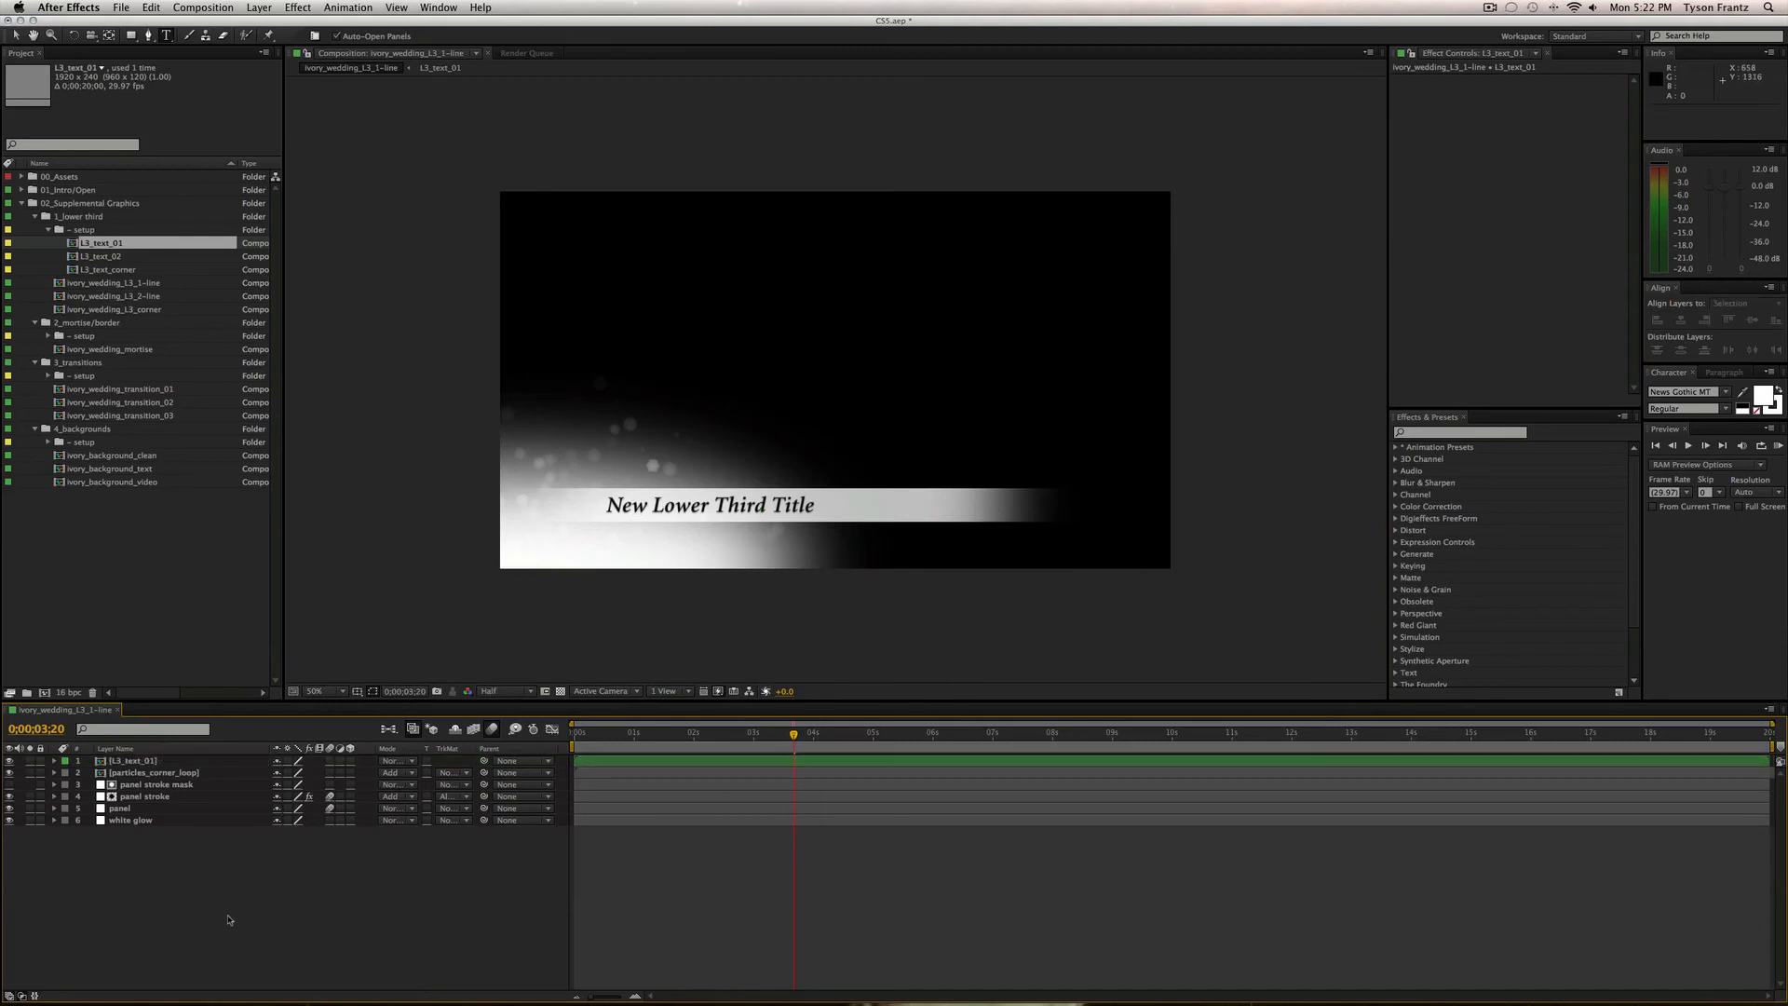
{"action": "left_click", "coordinate": [124, 310]}
{"action": "left_click", "coordinate": [135, 296]}
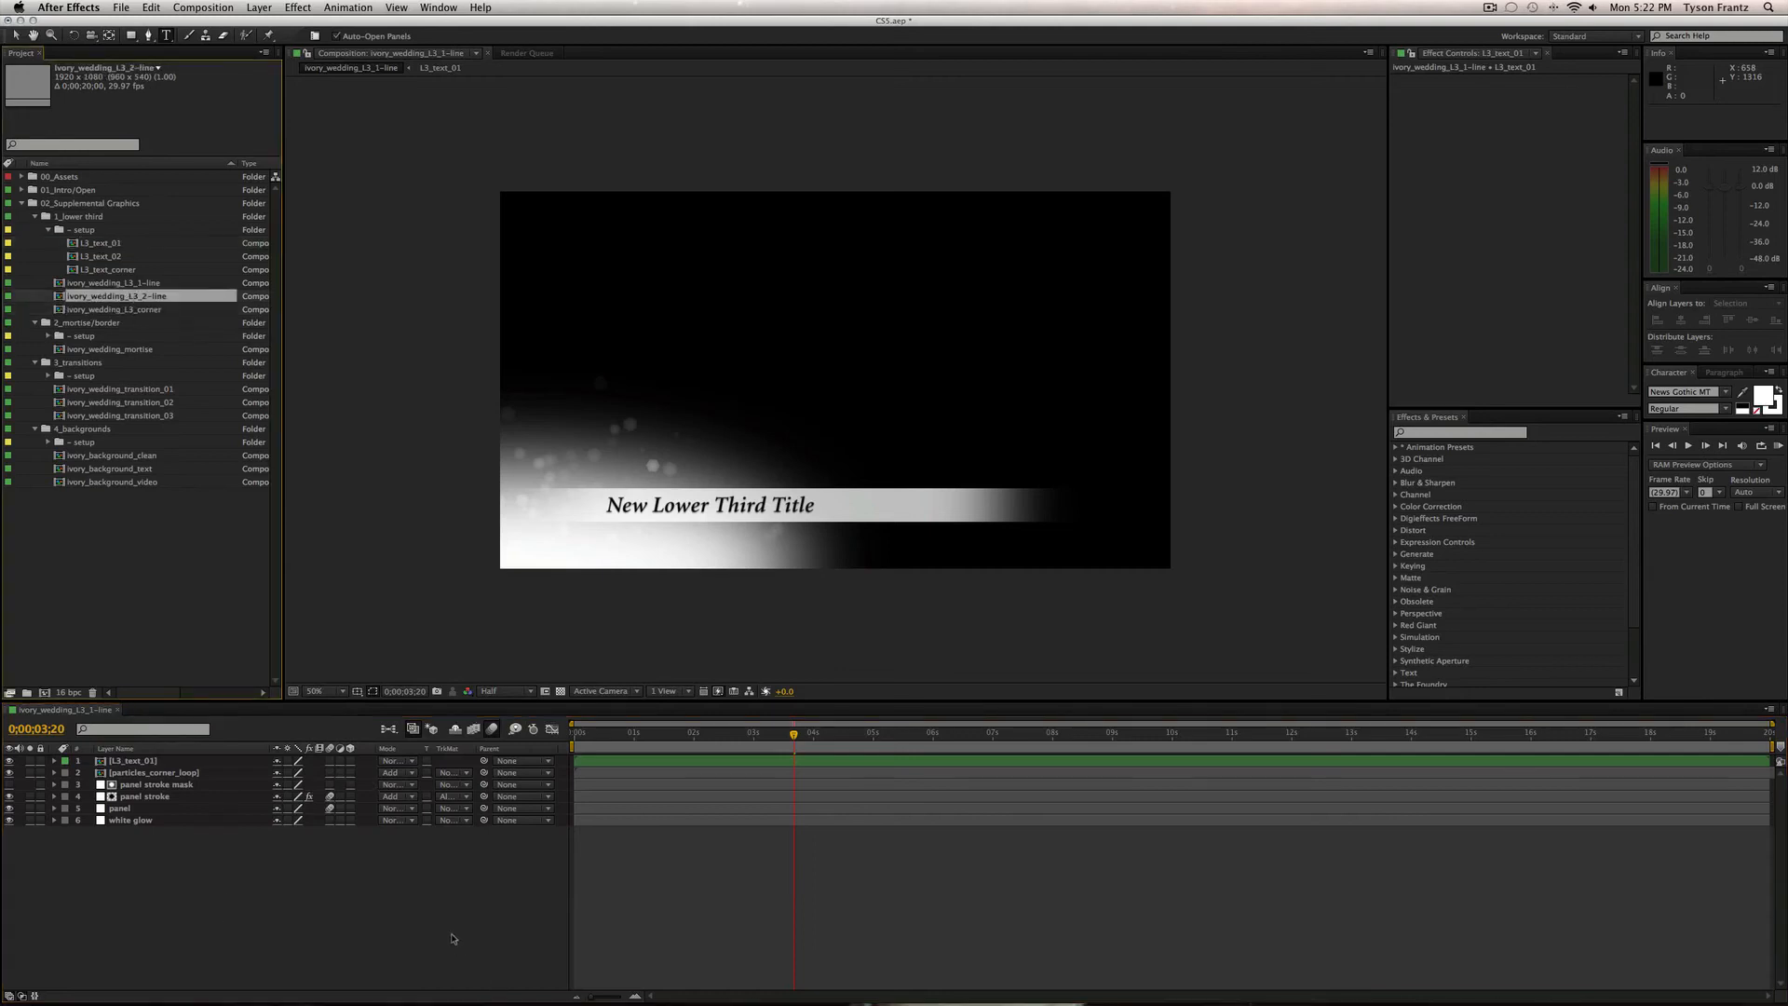
Rename the comp to ivory_wedding_L3_1-line_01 and duplicate it four times.
{"action": "key", "text": "super+w"}
{"action": "left_click", "coordinate": [160, 284]}
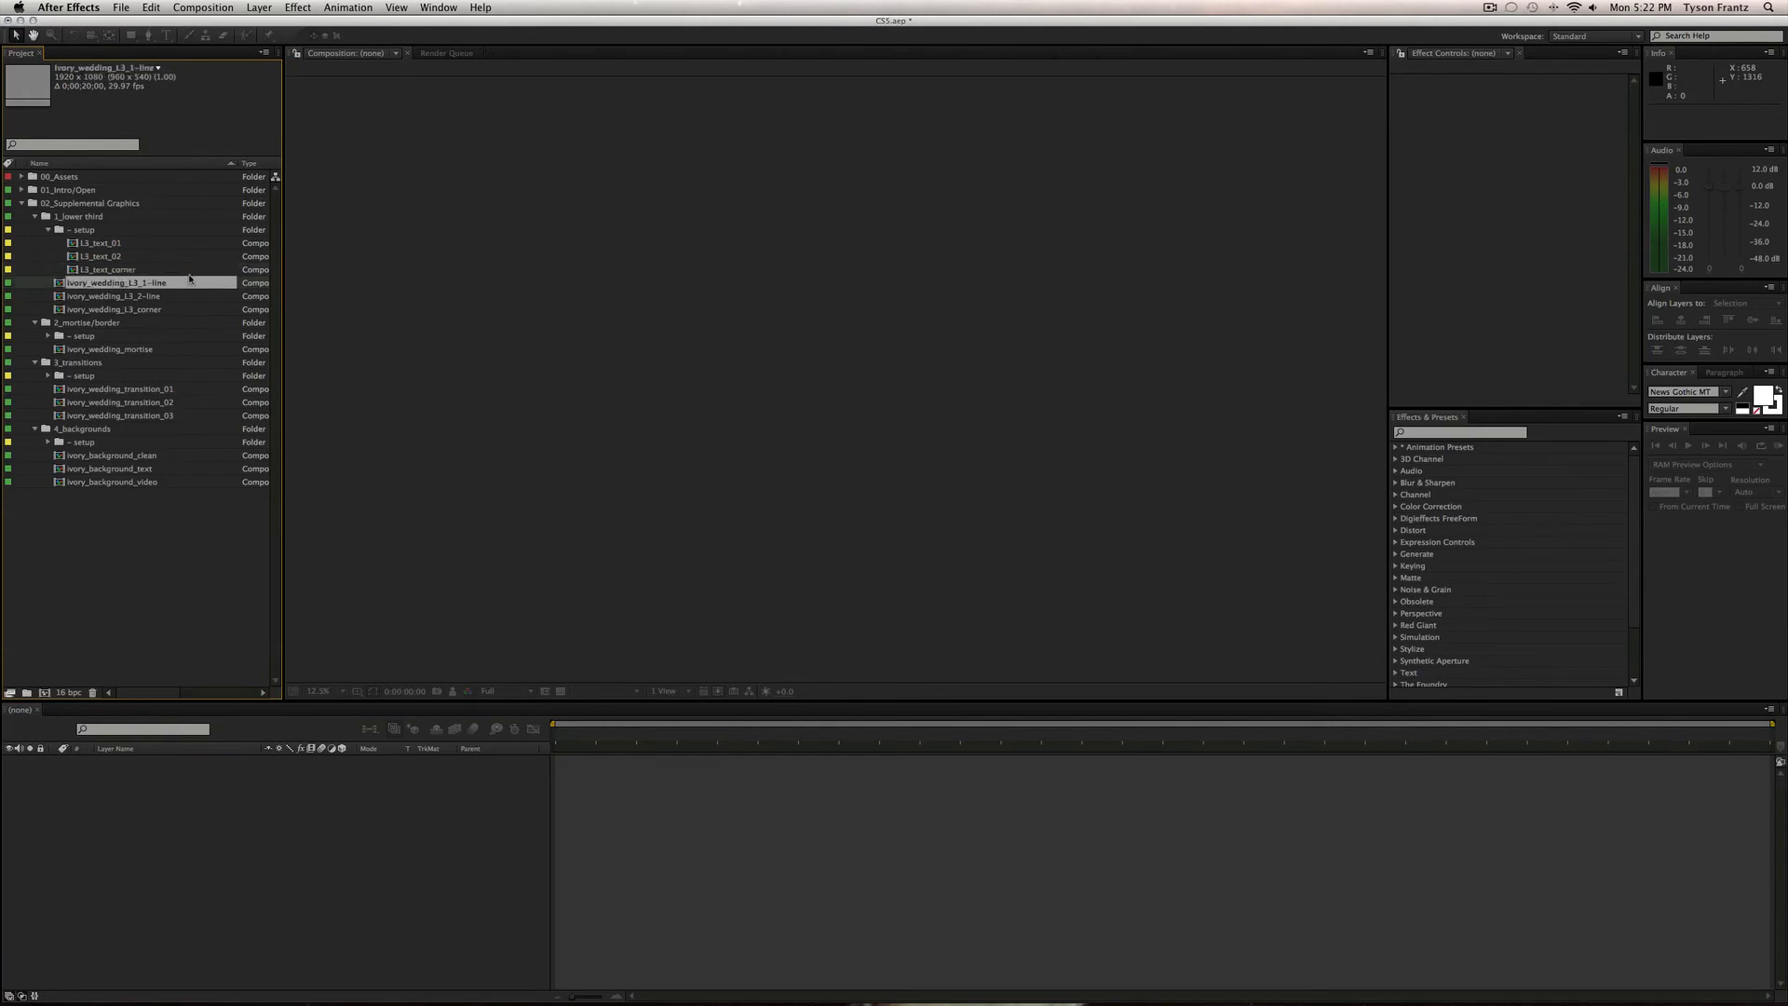
{"action": "key", "text": "Return"}
{"action": "key", "text": "Return"}
{"action": "key", "text": "Return"}
{"action": "key", "text": "Right"}
{"action": "type", "text": "0"}
{"action": "key", "text": "Return"}
{"action": "key", "text": "super+d"}
{"action": "key", "text": "super+d"}
{"action": "key", "text": "super+d"}
{"action": "key", "text": "super+d"}
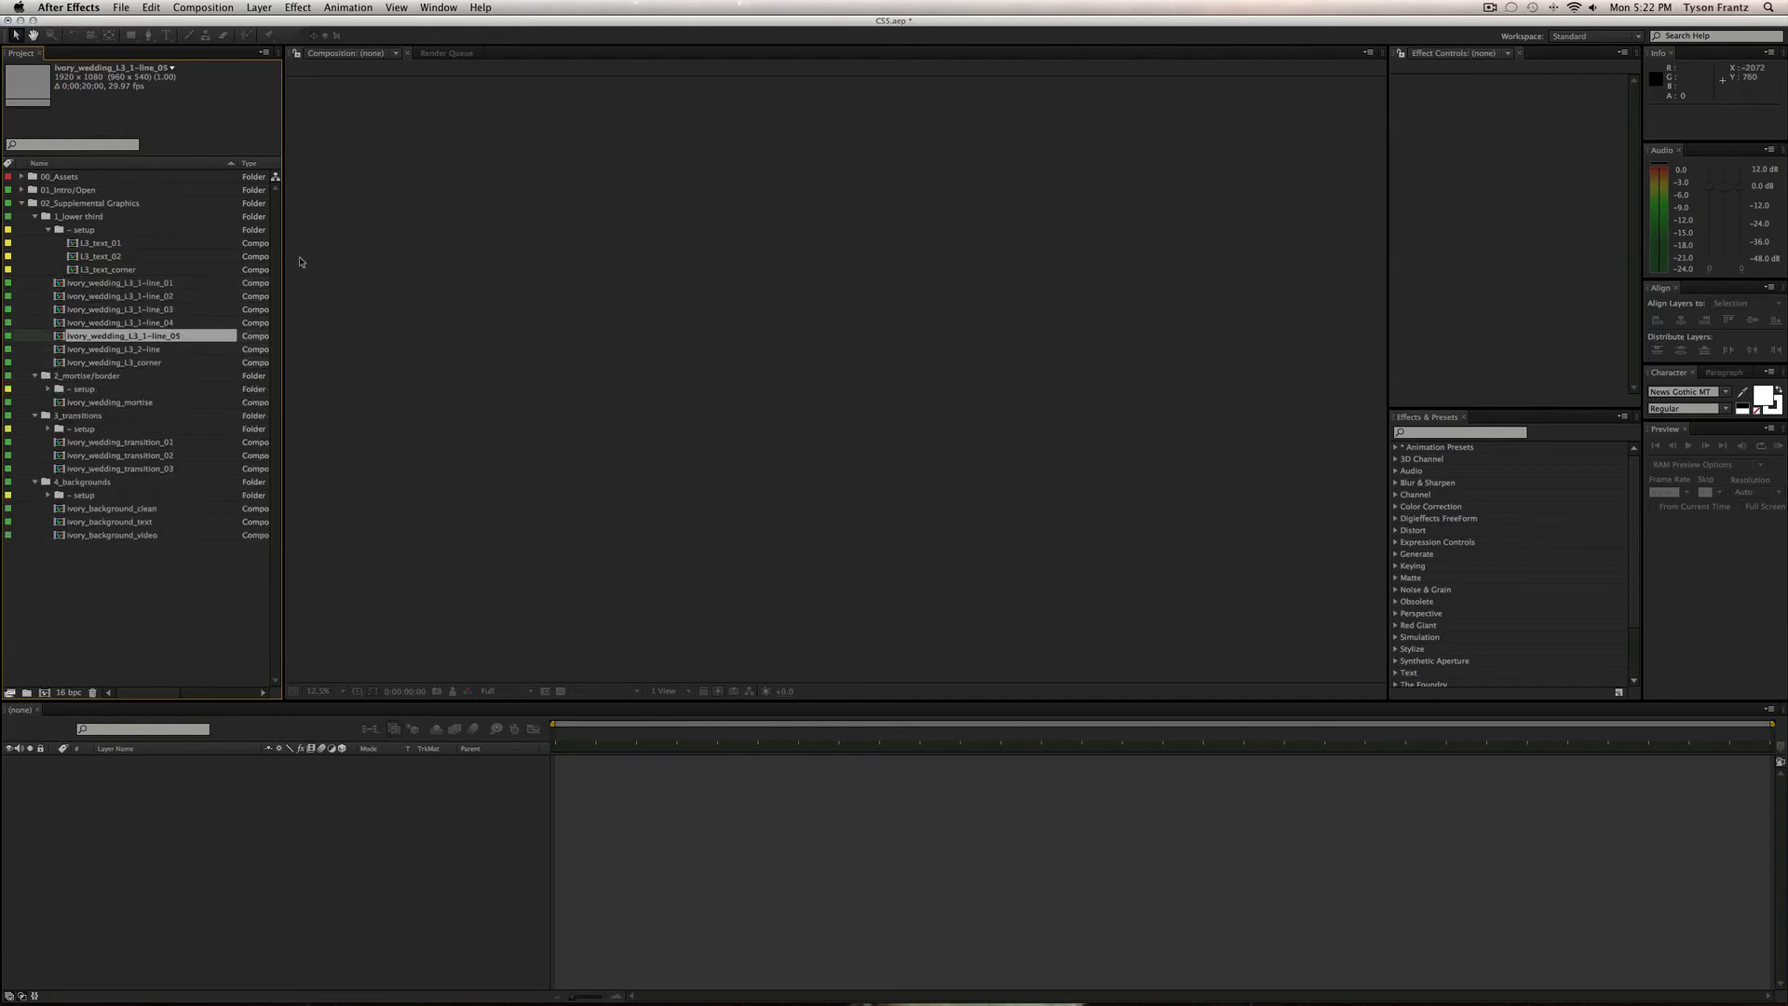
{"action": "key", "text": "Up"}
{"action": "key", "text": "Up"}
{"action": "key", "text": "Up"}
{"action": "key", "text": "Up"}
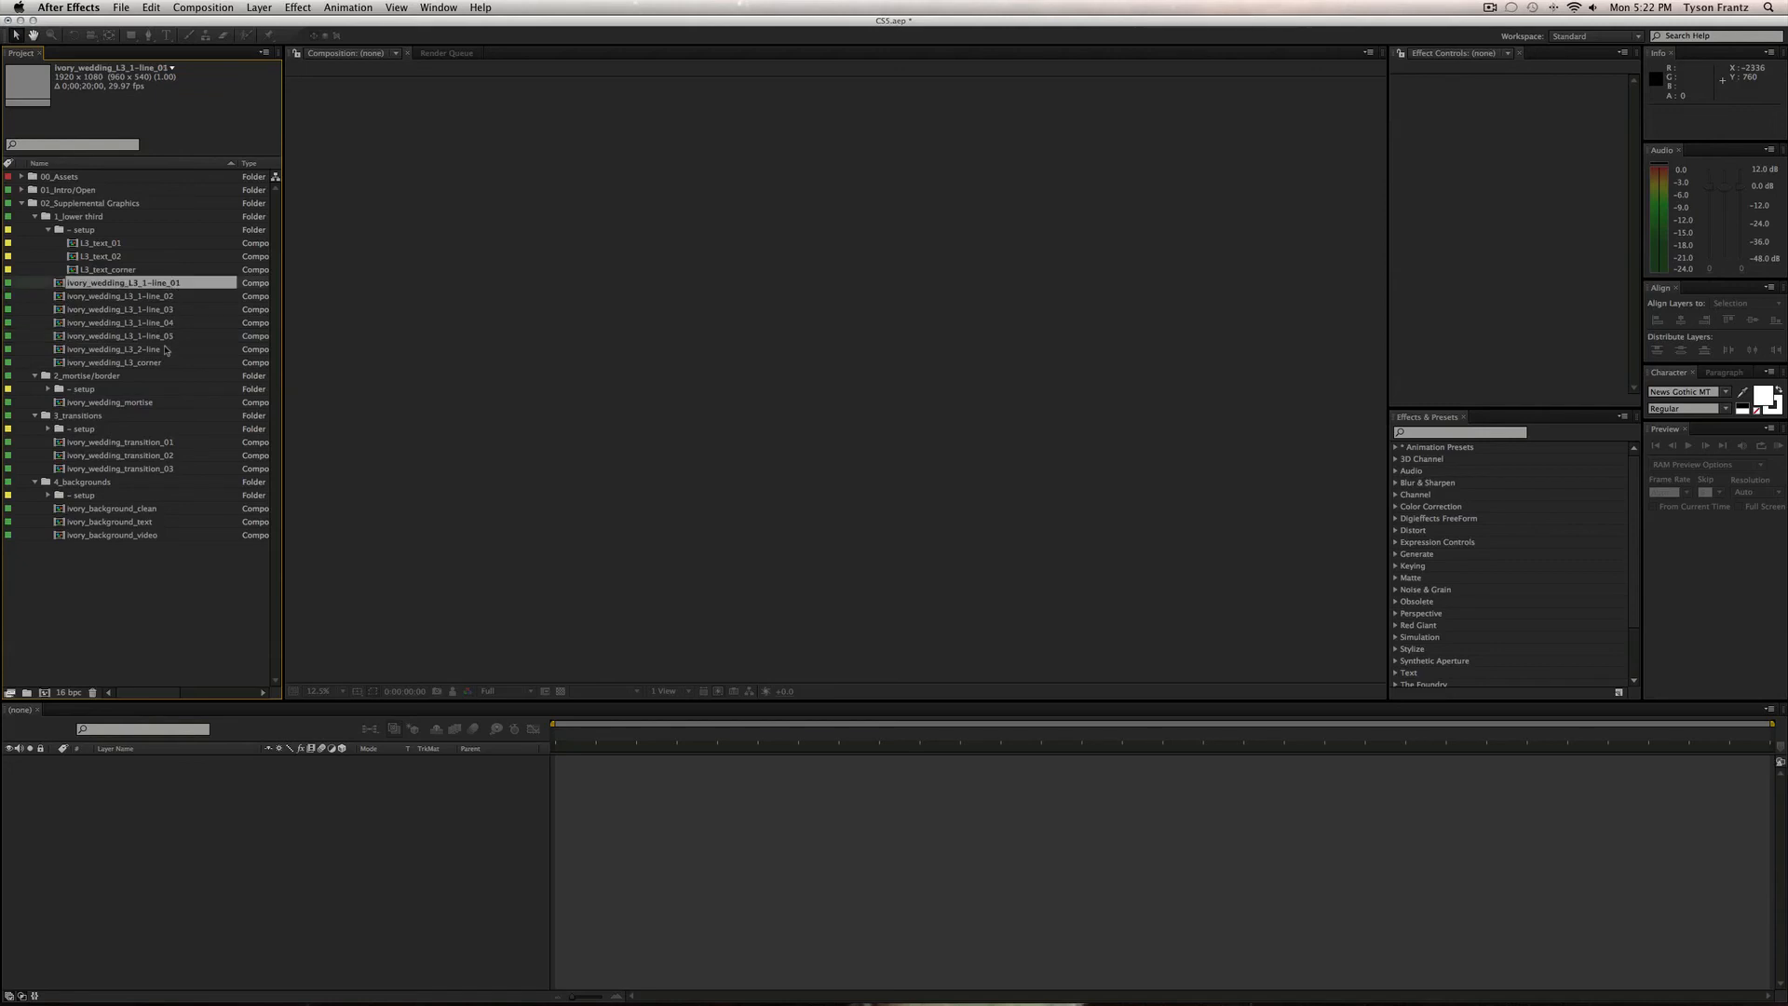
Rename L3_text_02 to L3_text_2-line.
{"action": "left_click", "coordinate": [118, 246]}
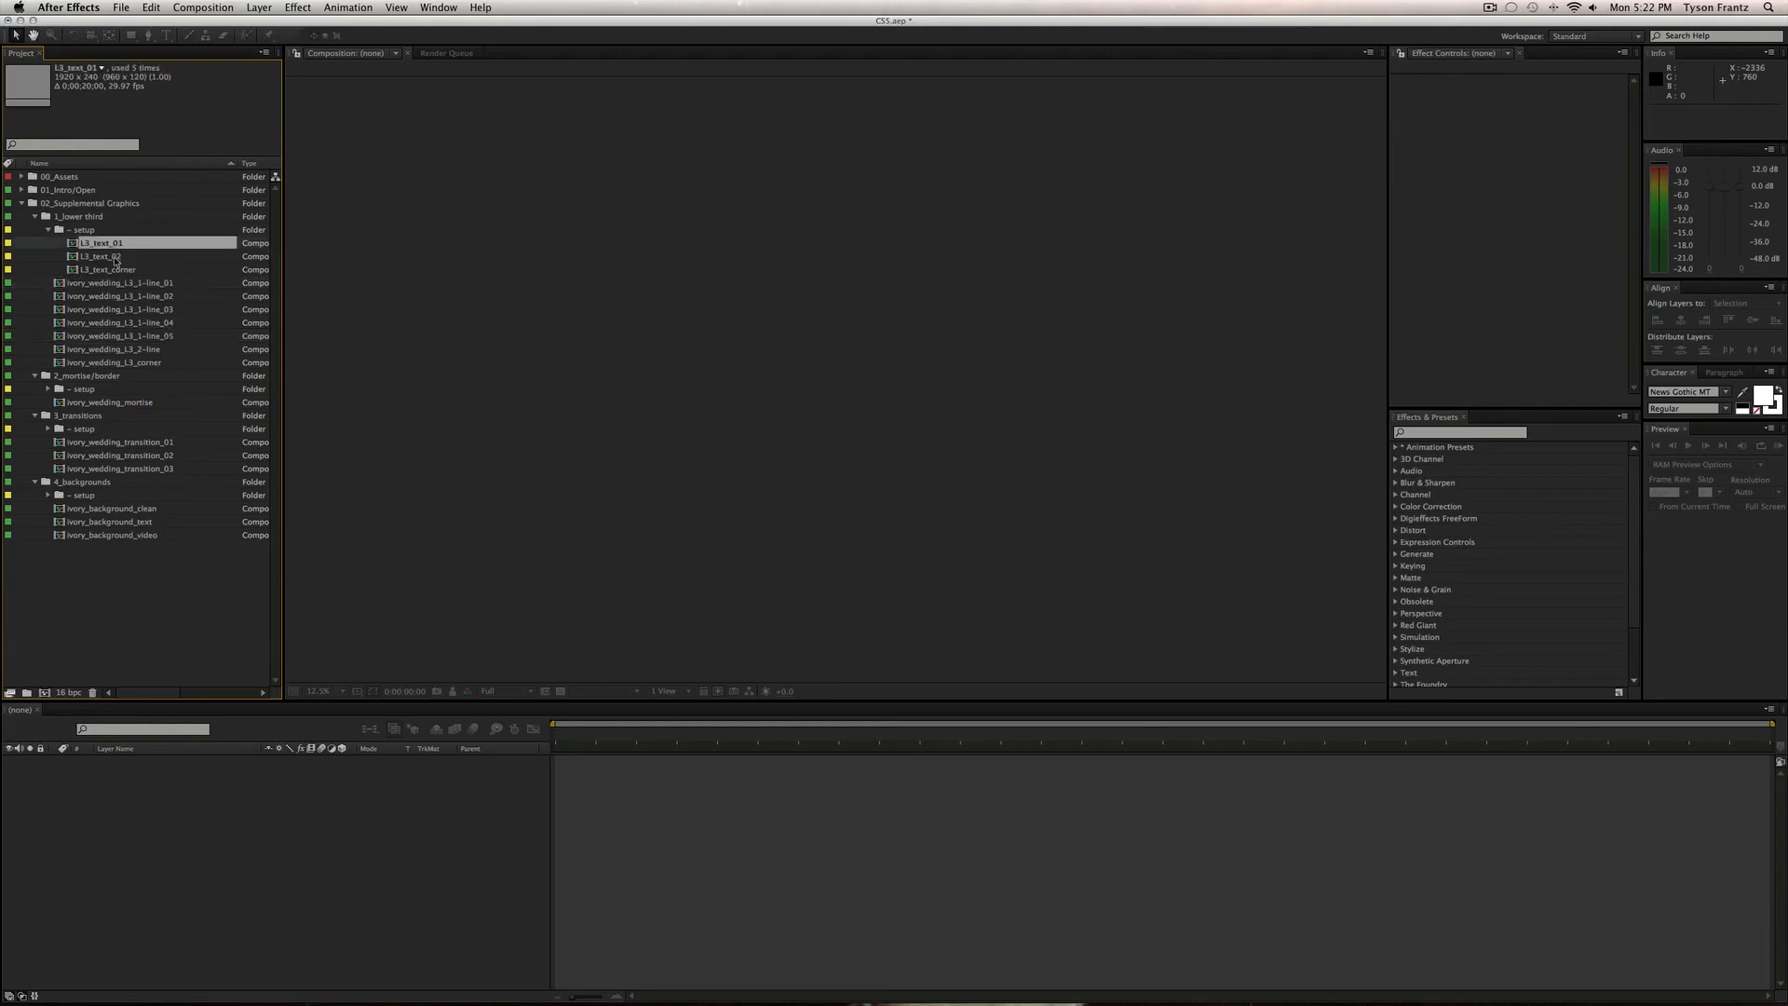
{"action": "left_click", "coordinate": [119, 255]}
{"action": "key", "text": "Return"}
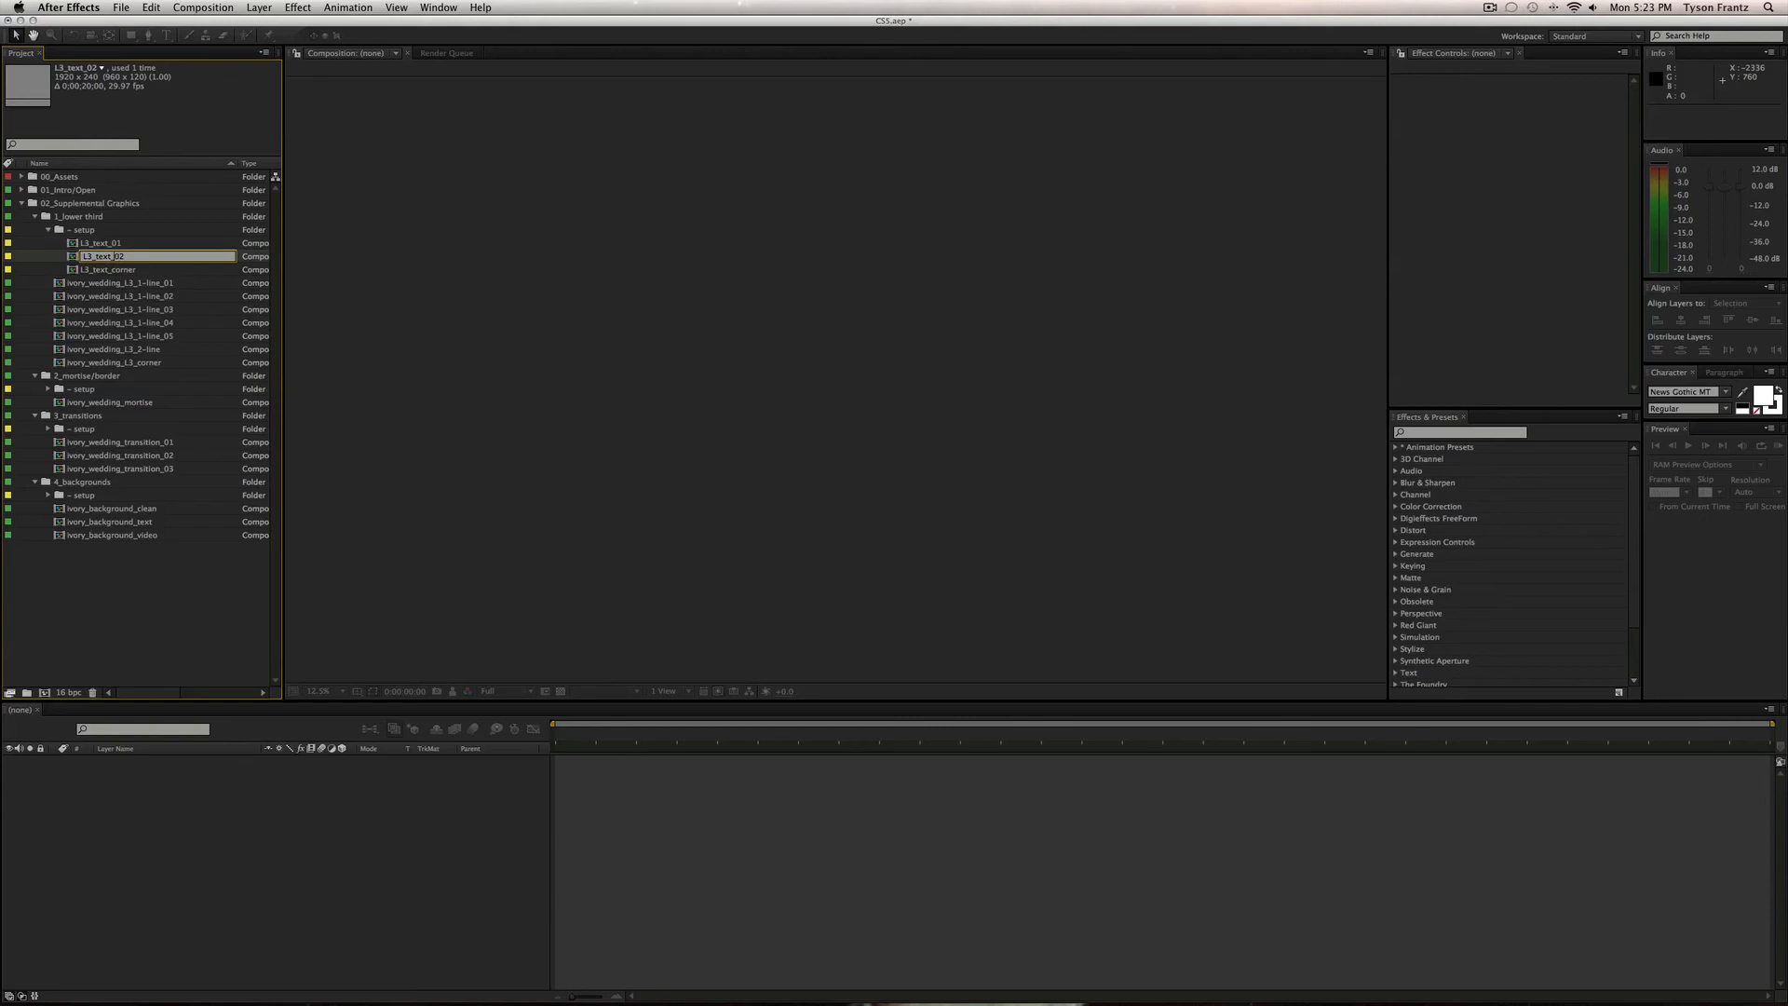
{"action": "key", "text": "BackSpace"}
{"action": "type", "text": "-line"}
{"action": "key", "text": "Return"}
Rename L3_text_01 to L3_text_1-line_01 and duplicate it four times.
{"action": "key", "text": "Up"}
{"action": "key", "text": "Return"}
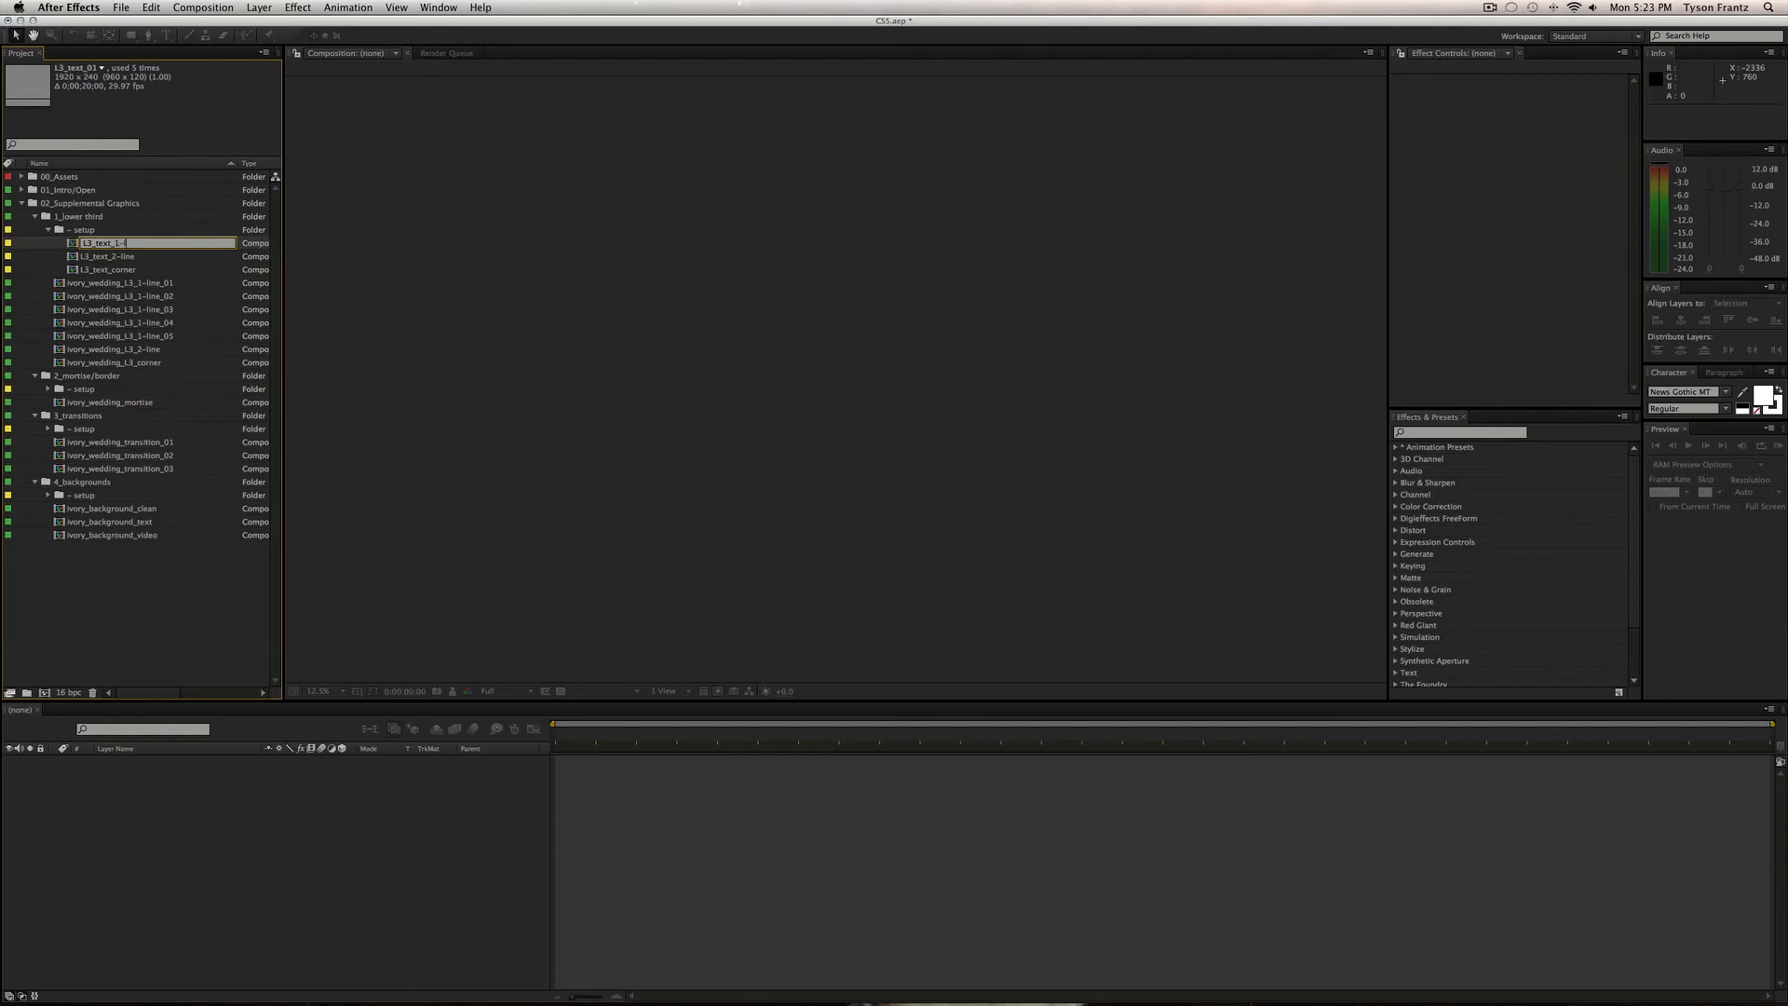
{"action": "type", "text": "-line_01"}
{"action": "key", "text": "Return"}
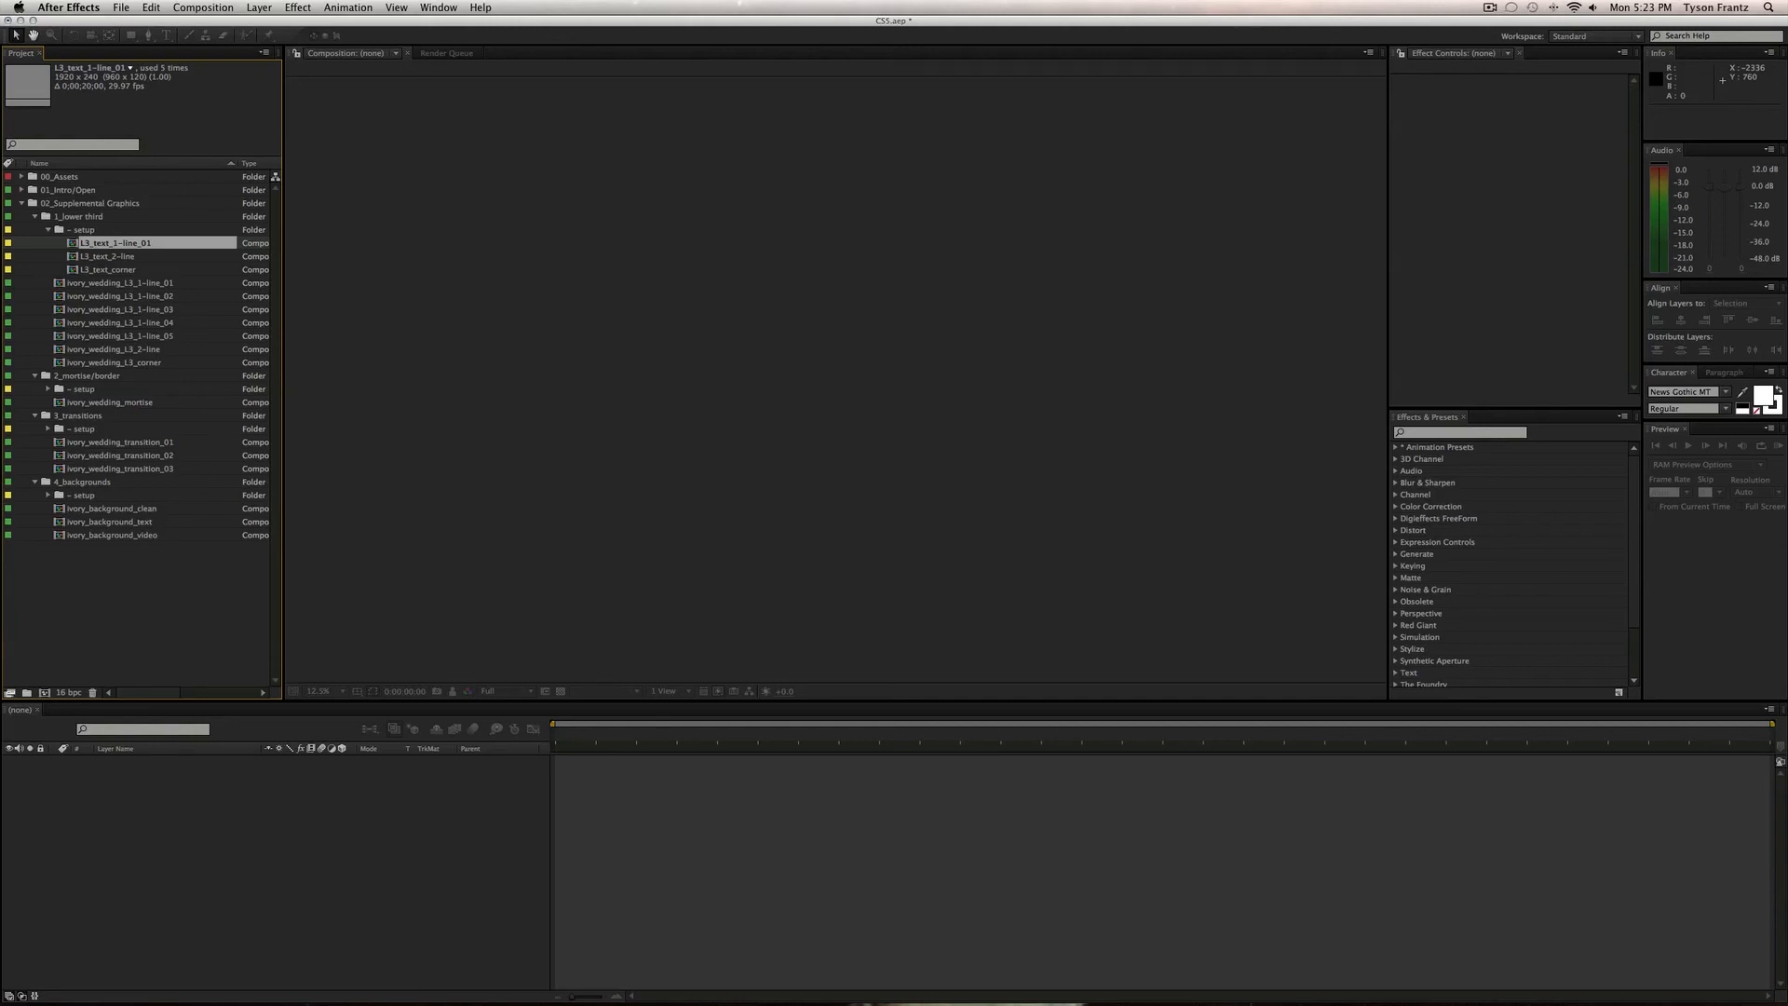
{"action": "key", "text": "super+d"}
{"action": "key", "text": "super+d"}
{"action": "key", "text": "super+d"}
{"action": "key", "text": "super+d"}
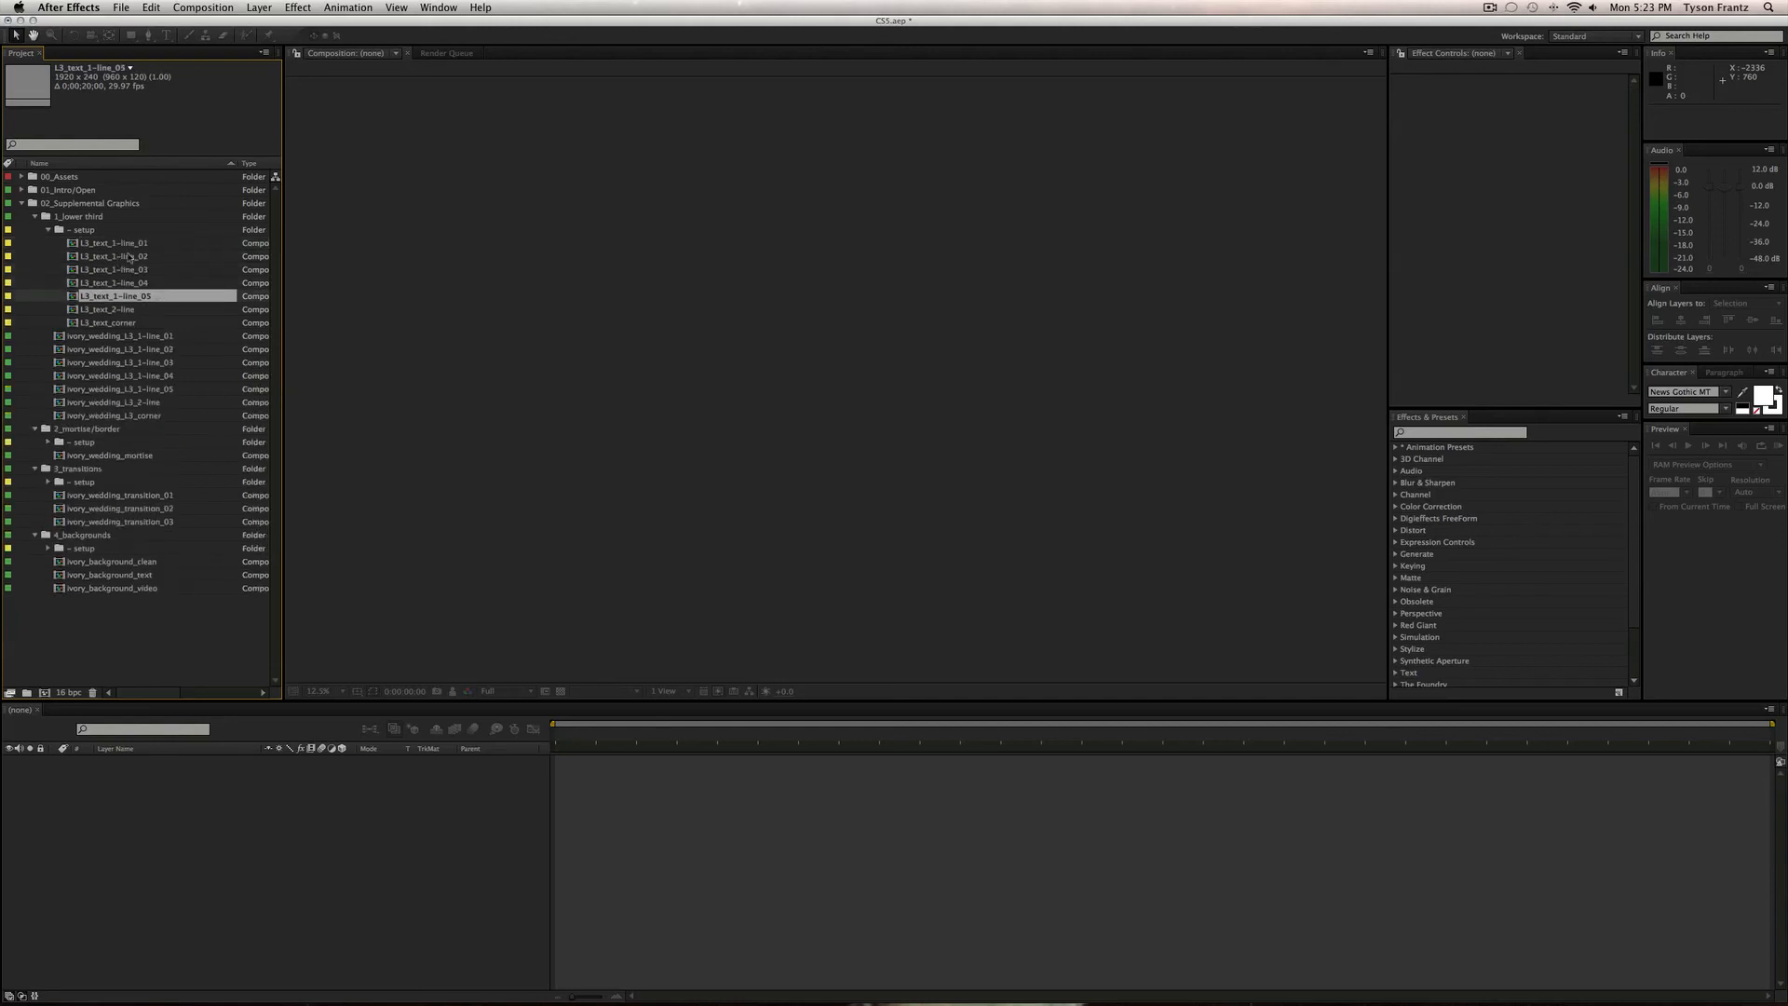
{"action": "key", "text": "Up"}
{"action": "key", "text": "Up"}
{"action": "key", "text": "Up"}
{"action": "key", "text": "Up"}
Fix the L3_text_1-line_02 title and append '#2' after 'Title'.
{"action": "double_click", "coordinate": [129, 258]}
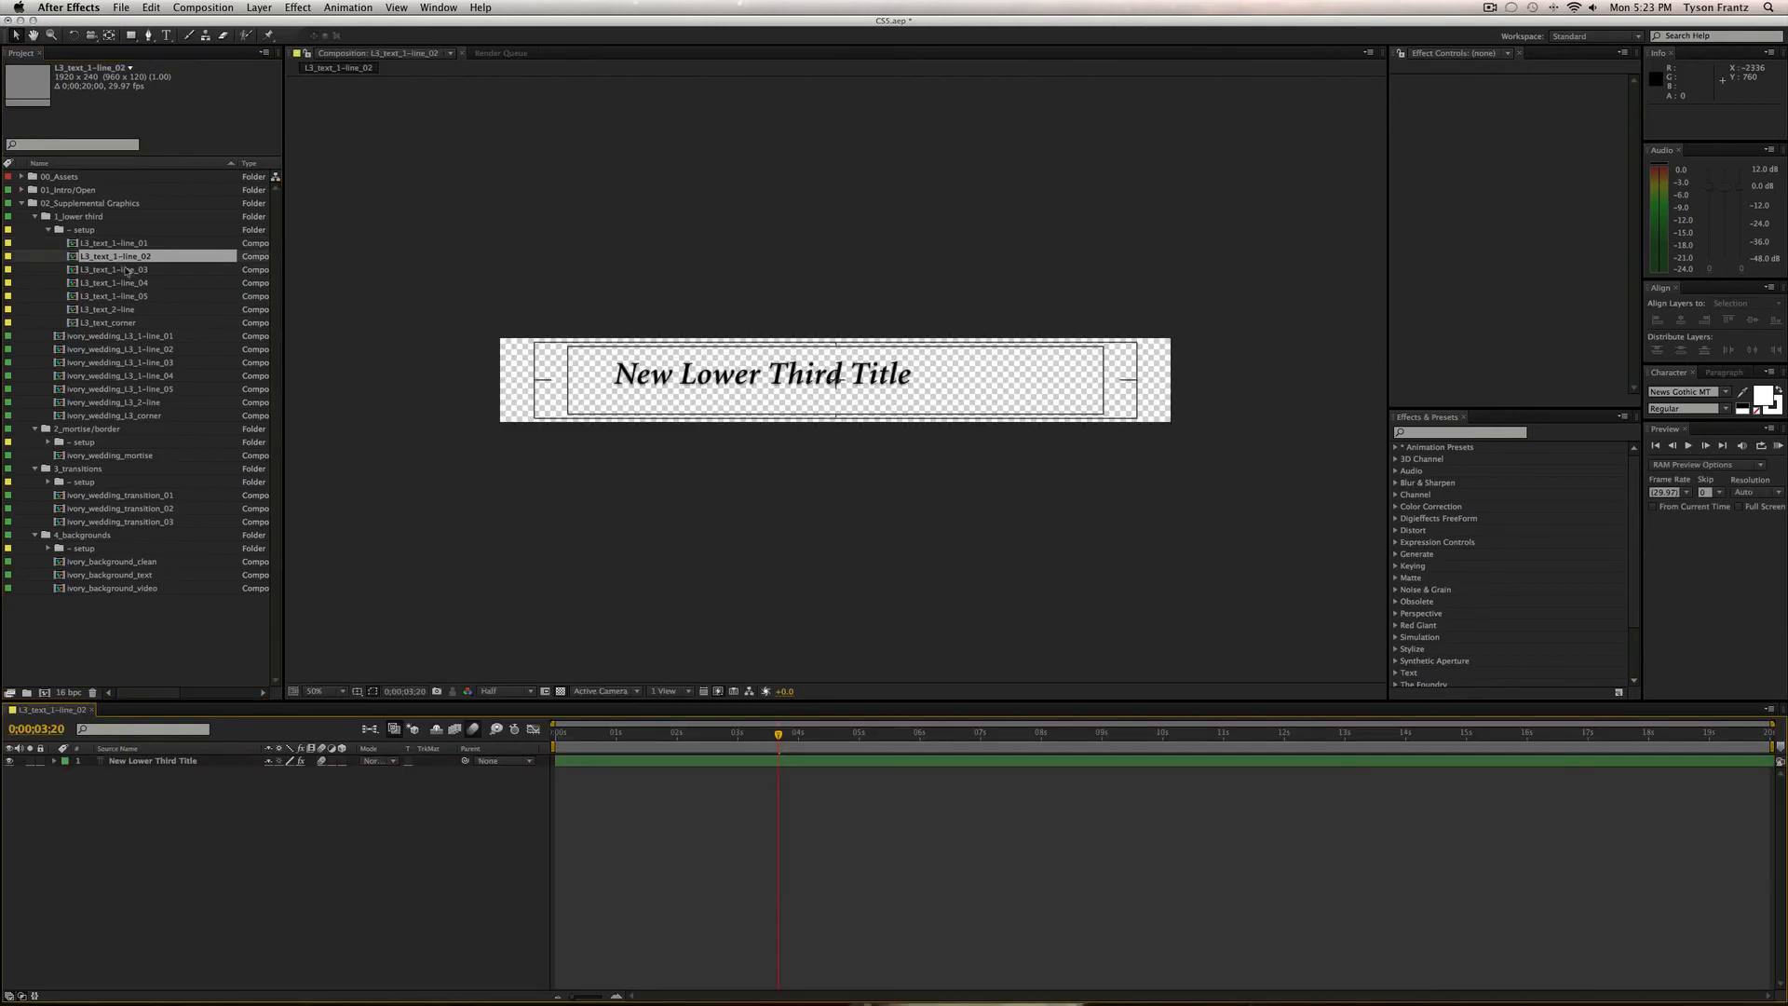
{"action": "key", "text": "super+t"}
{"action": "triple_click", "coordinate": [723, 374]}
{"action": "left_click", "coordinate": [893, 377]}
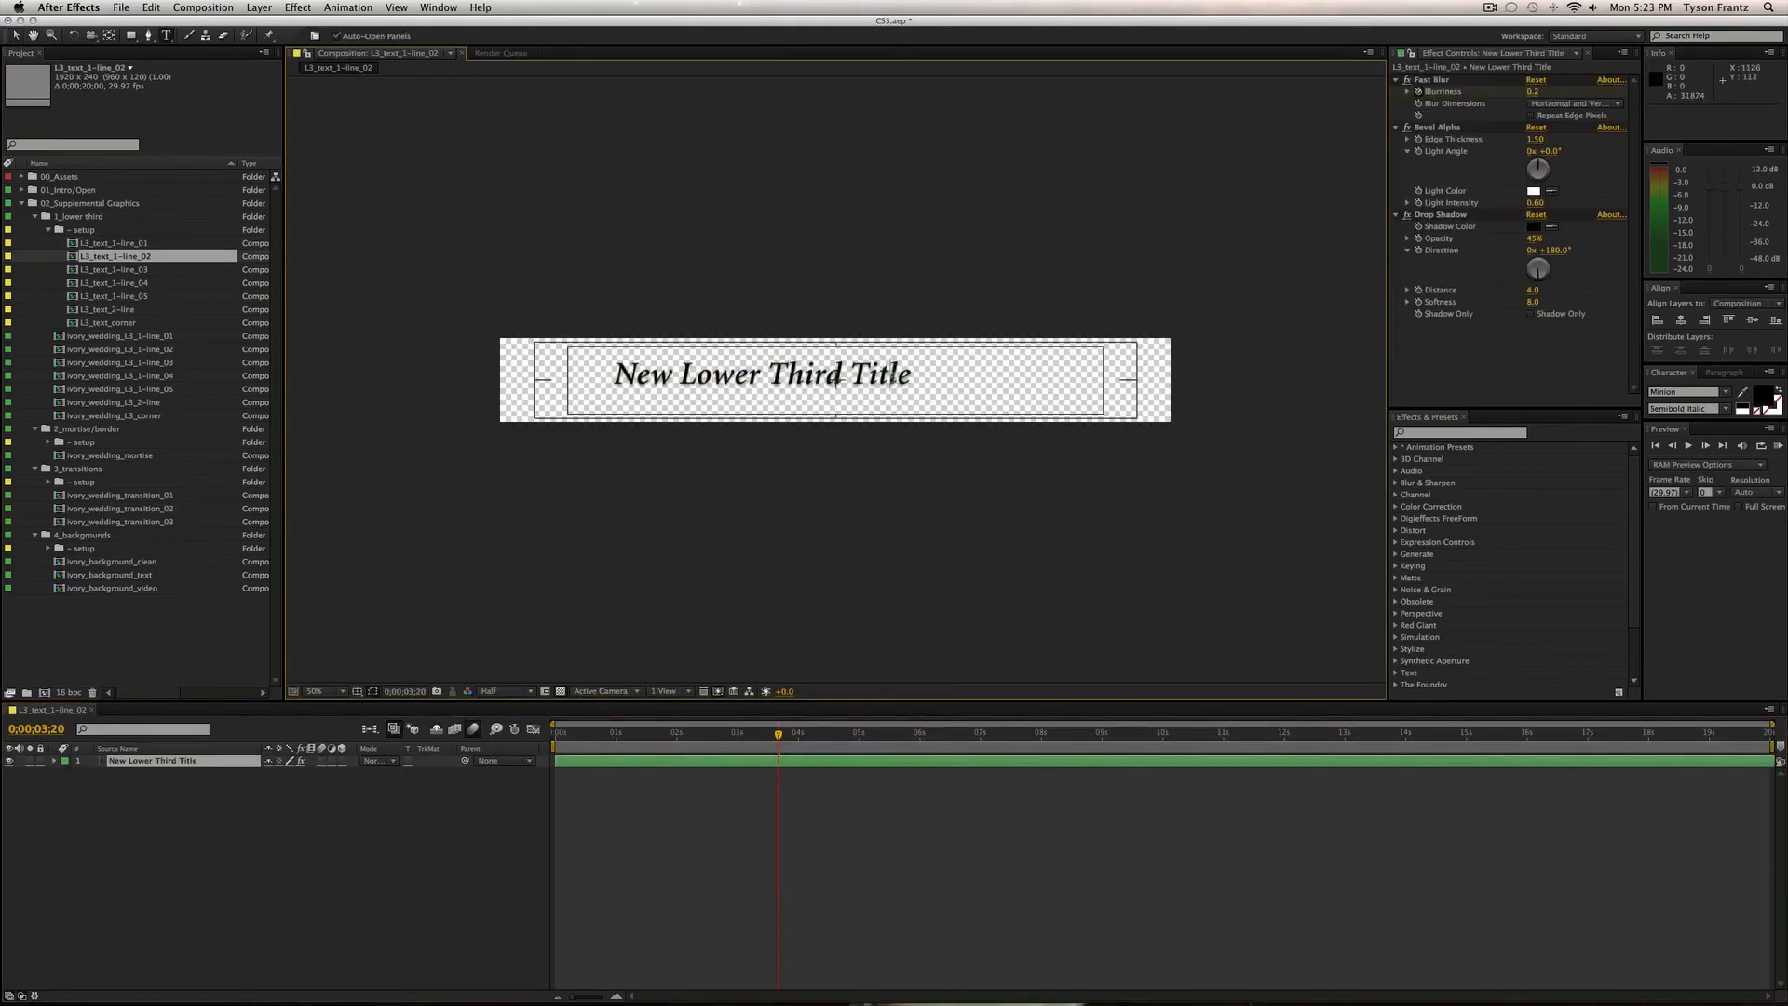
{"action": "key", "text": "BackSpace"}
{"action": "key", "text": "Right"}
{"action": "type", "text": "#2"}
Append '#3' and '#4' to the L3_text_1-line_03 and line_04 titles.
{"action": "left_click", "coordinate": [140, 270]}
{"action": "double_click", "coordinate": [141, 271]}
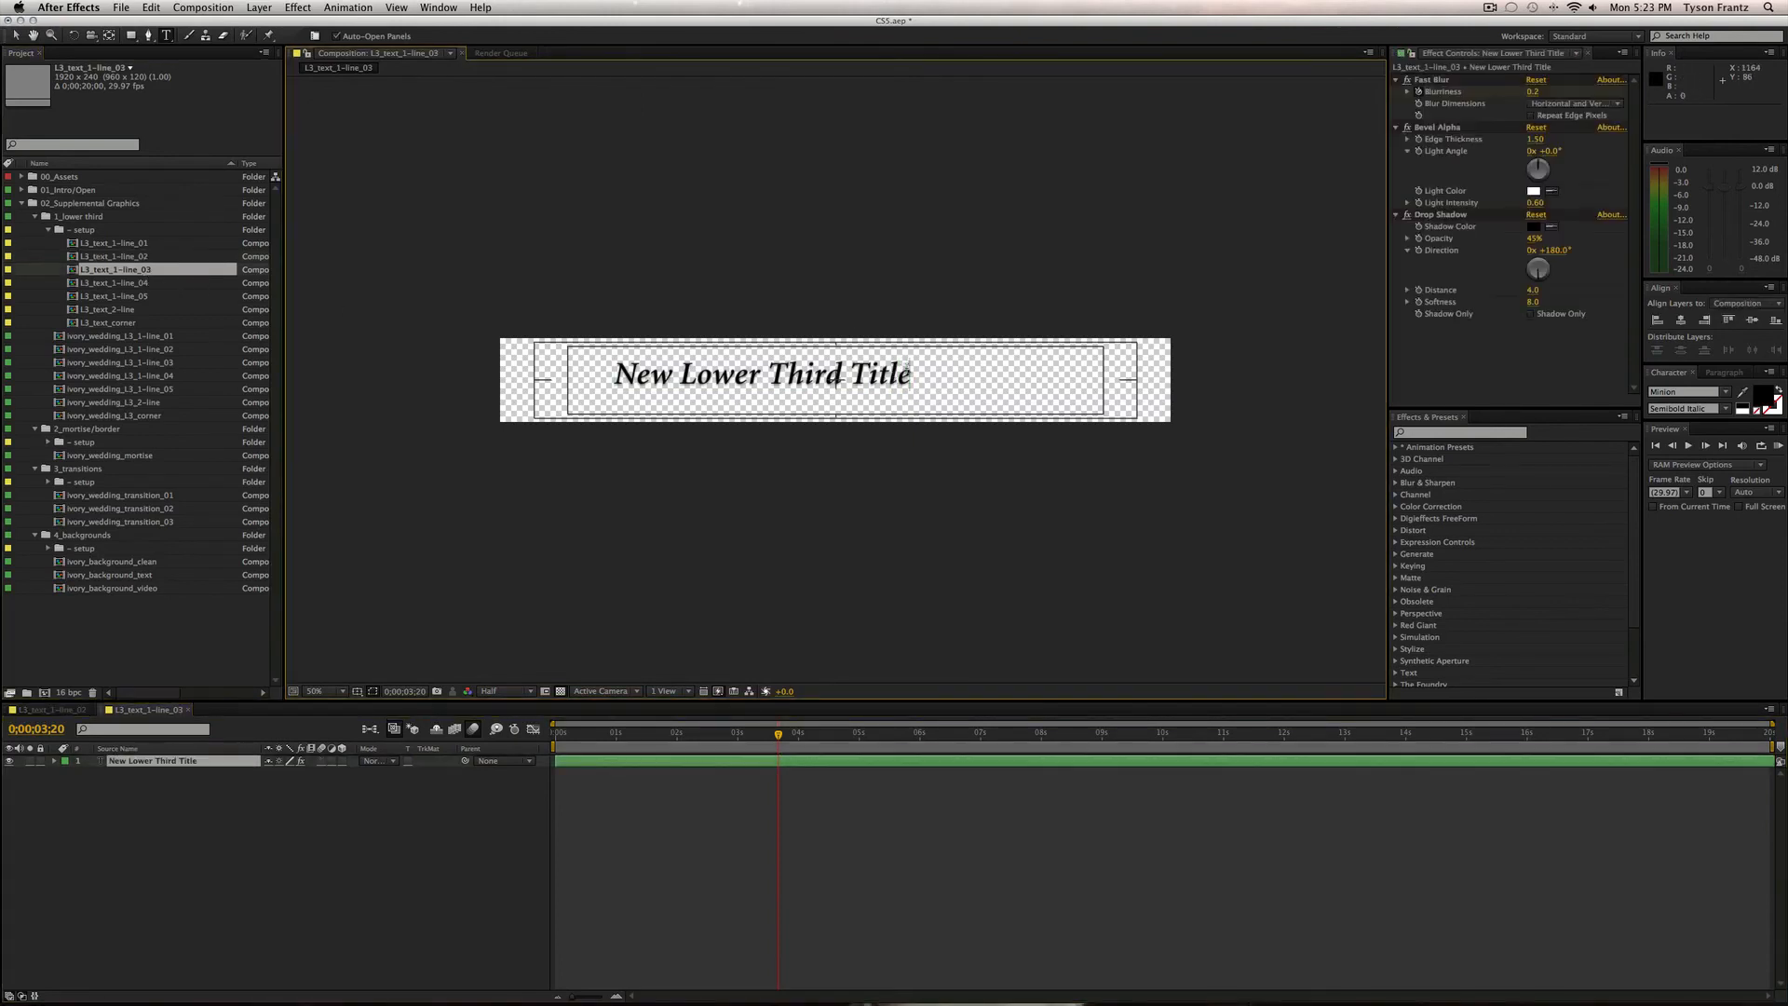
{"action": "left_click", "coordinate": [907, 369]}
{"action": "type", "text": "#3"}
{"action": "double_click", "coordinate": [97, 284]}
{"action": "left_click", "coordinate": [913, 372]}
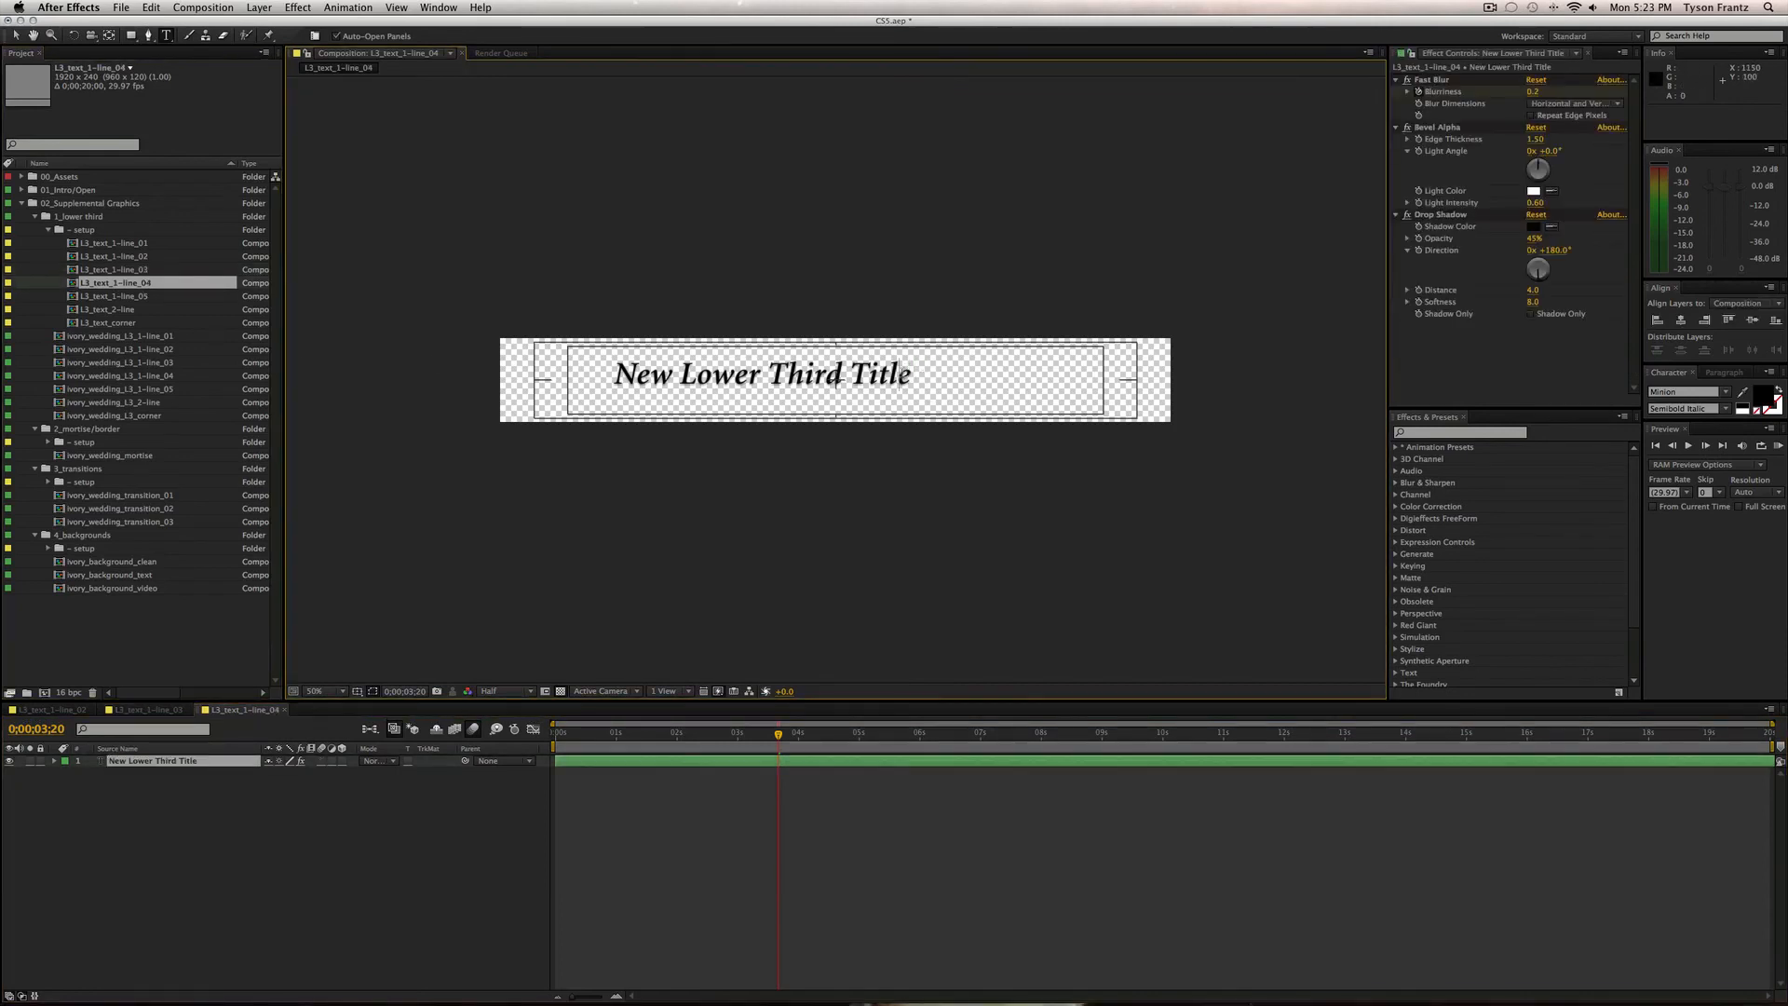
{"action": "type", "text": "#4"}
{"action": "left_click", "coordinate": [119, 294]}
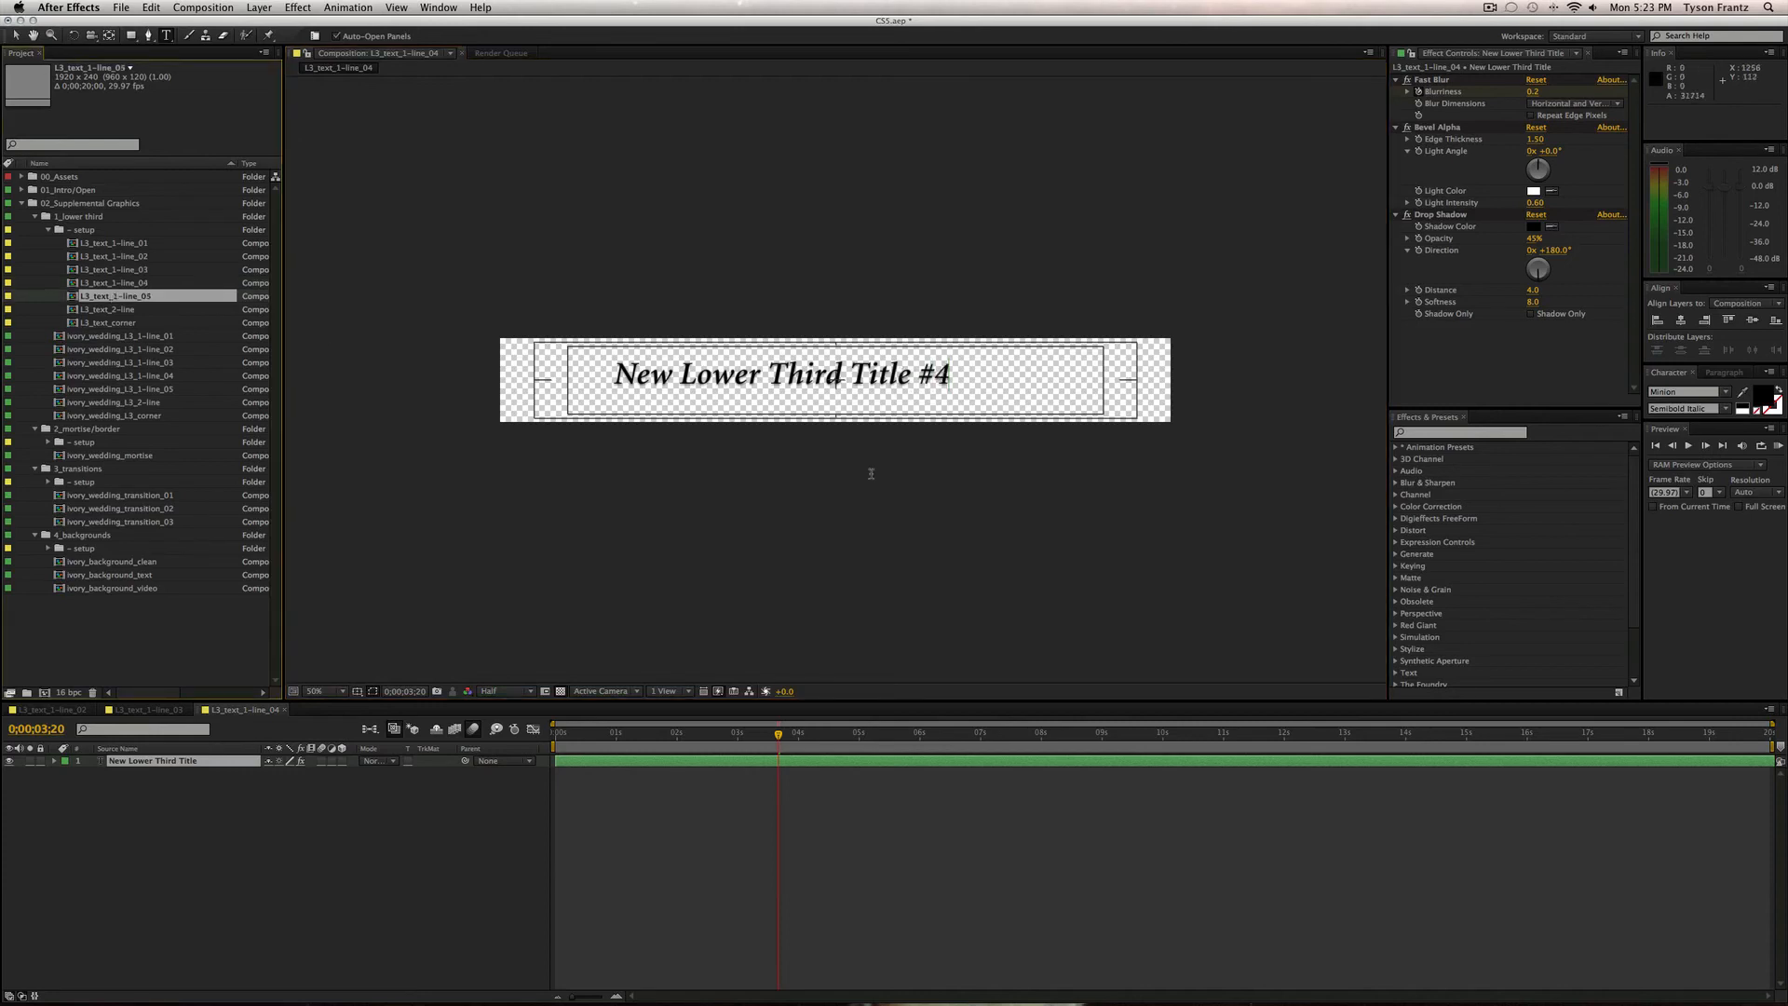
{"action": "left_click", "coordinate": [614, 838]}
Append '#5' to the L3_text_1-line_05 title and close the open text comps.
{"action": "double_click", "coordinate": [113, 296]}
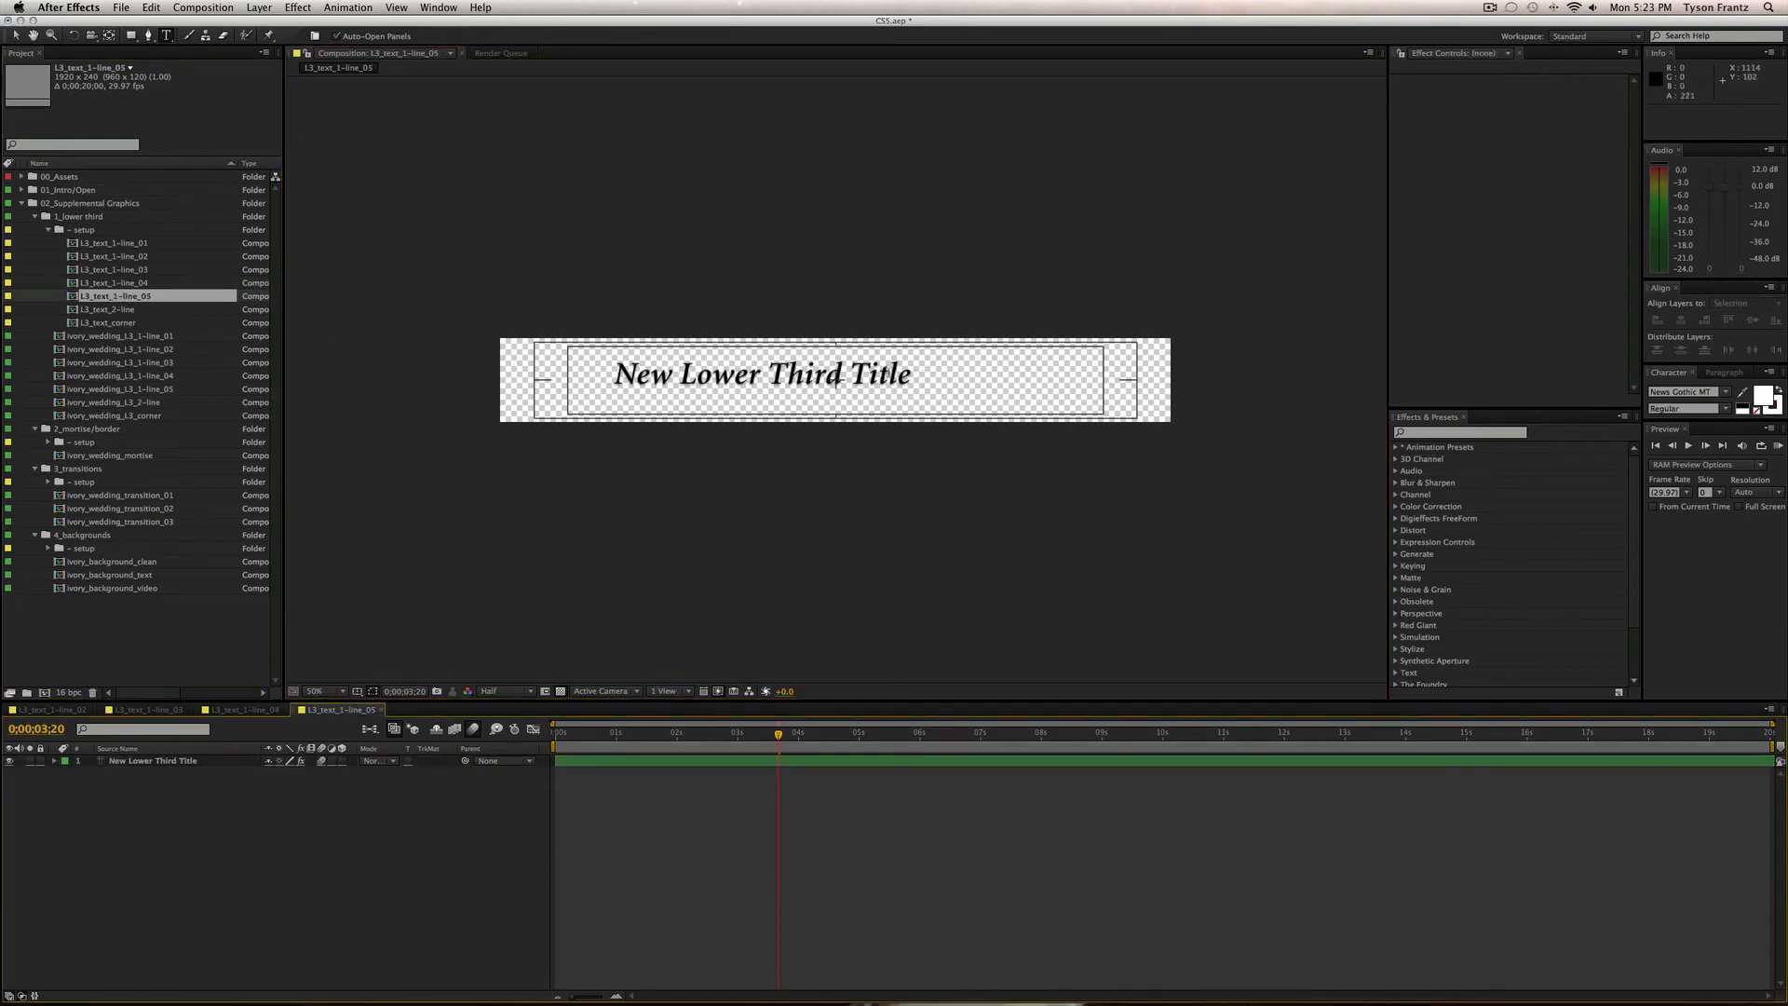
{"action": "left_click", "coordinate": [1020, 384]}
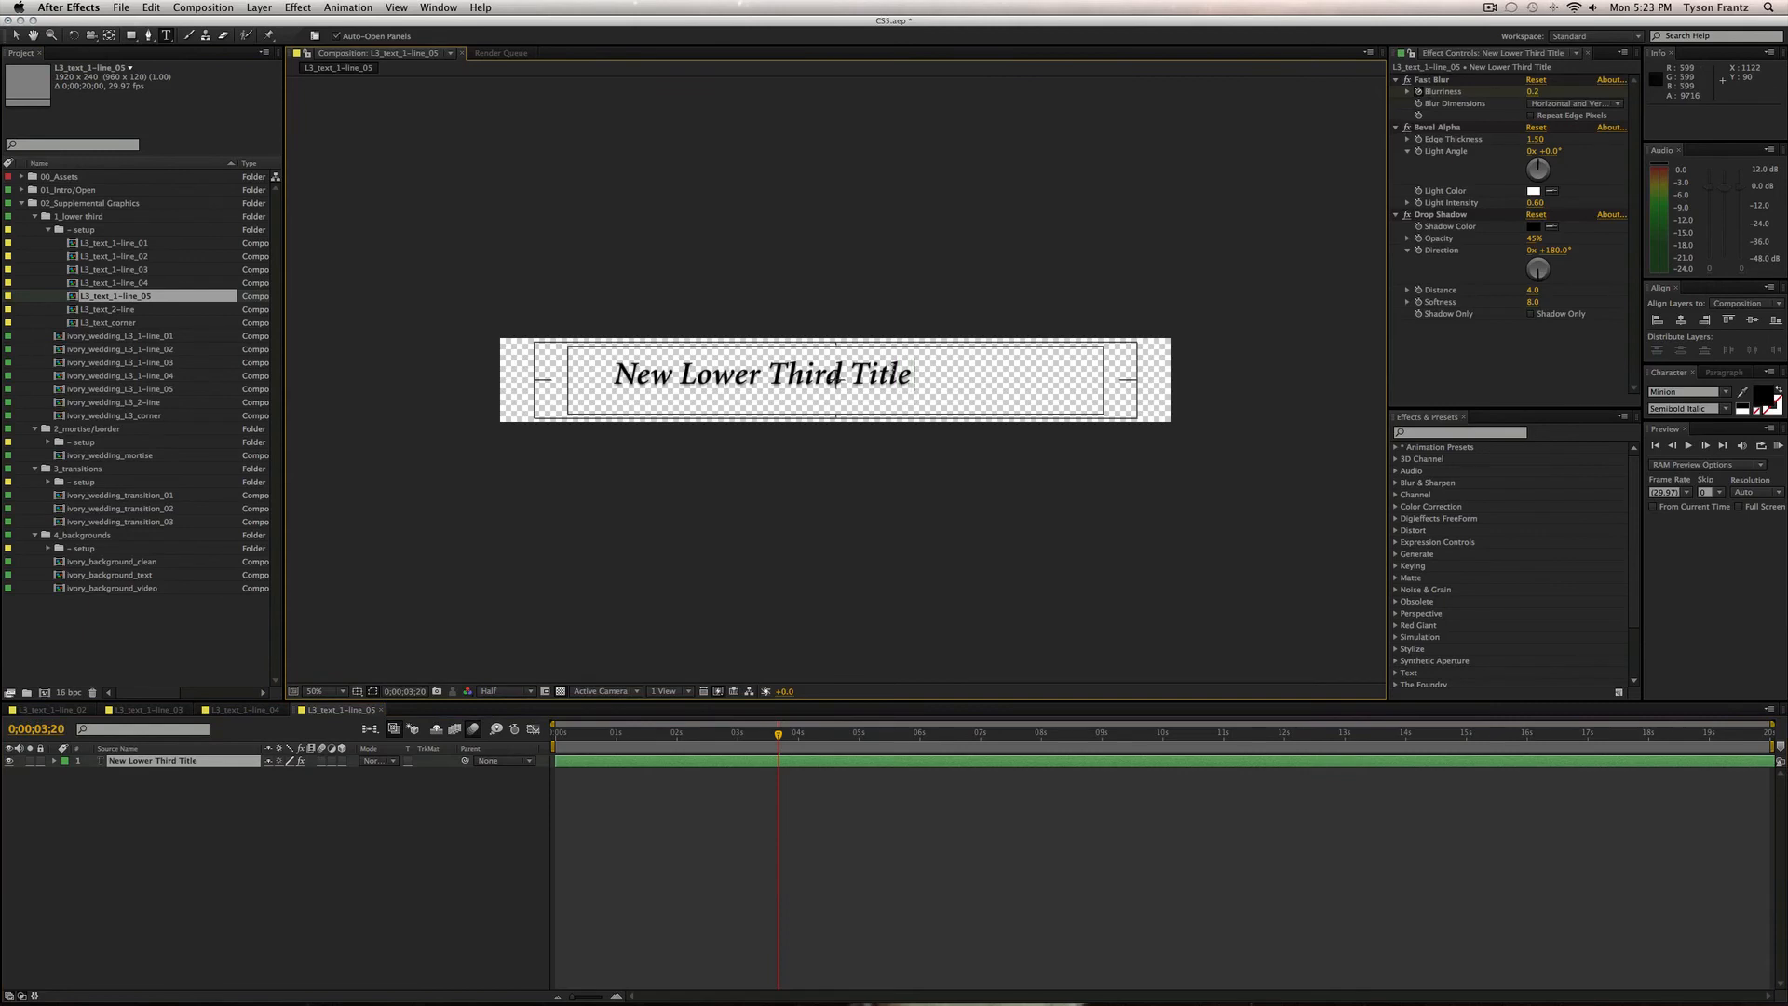
{"action": "type", "text": "#5"}
{"action": "left_click", "coordinate": [376, 867]}
{"action": "key", "text": "super+w"}
{"action": "key", "text": "super+w"}
{"action": "key", "text": "super+w"}
{"action": "key", "text": "super+w"}
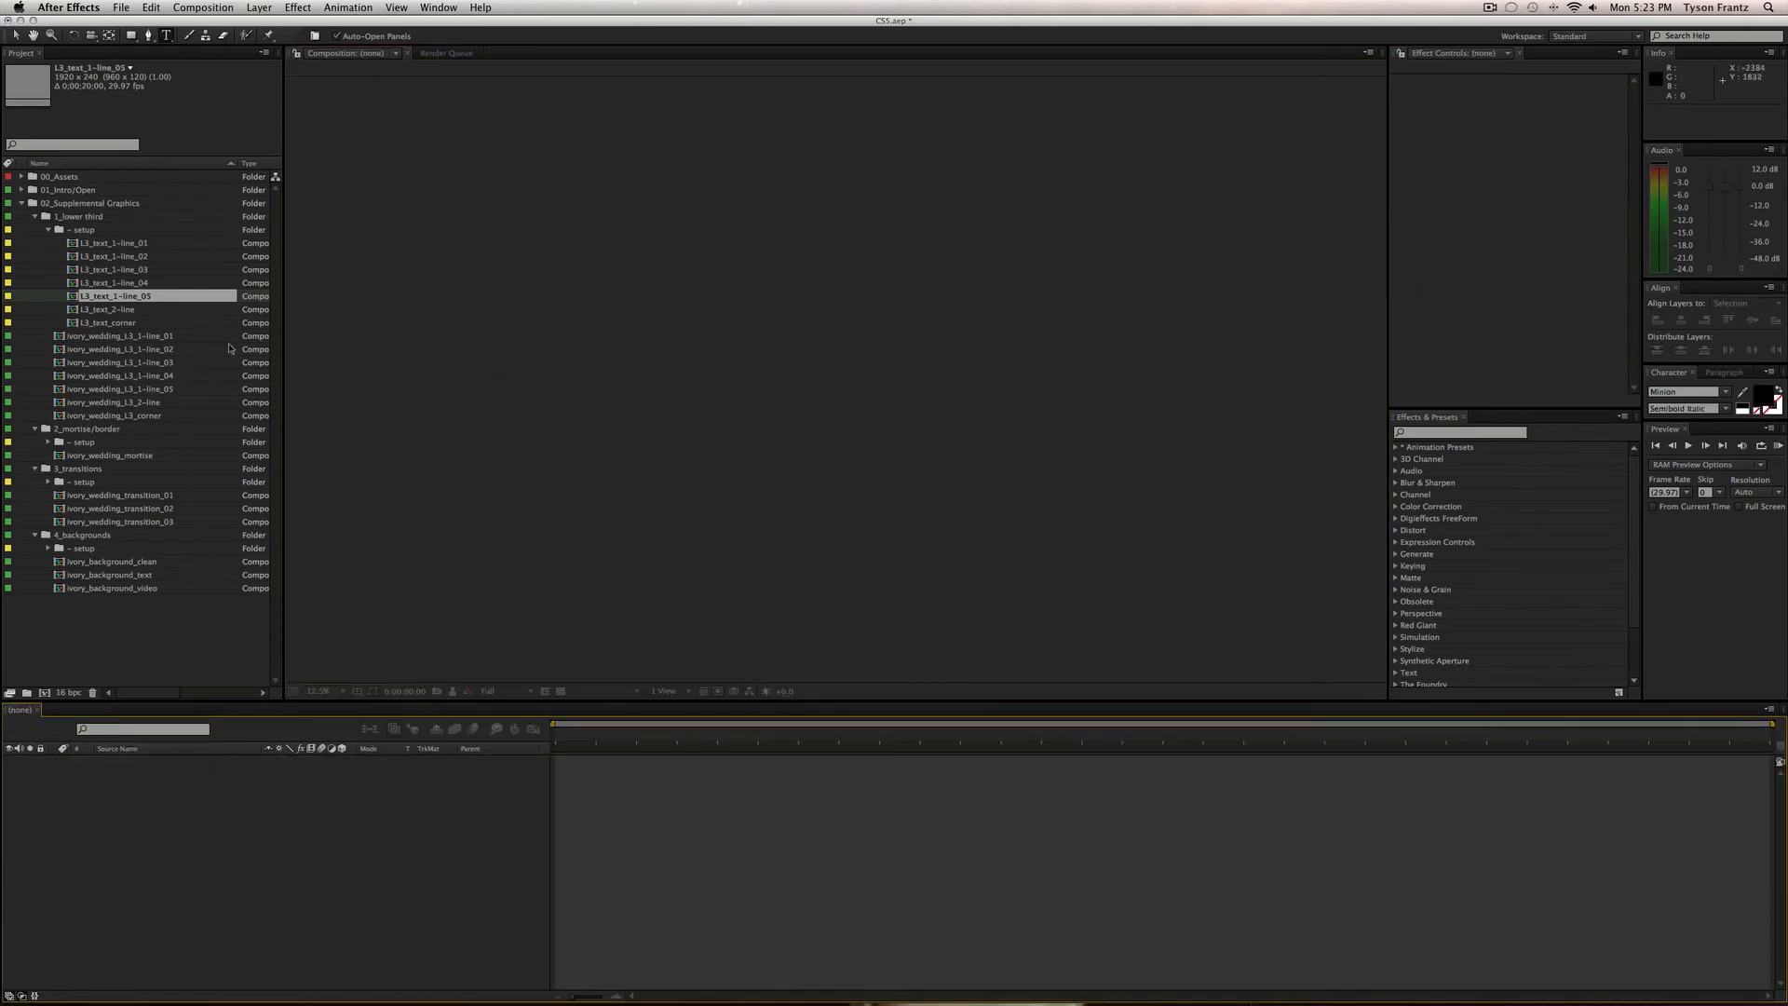
Change the L3_text_1-line_01 title to 'New Lower Third Title #1' and close it.
{"action": "left_click", "coordinate": [145, 244]}
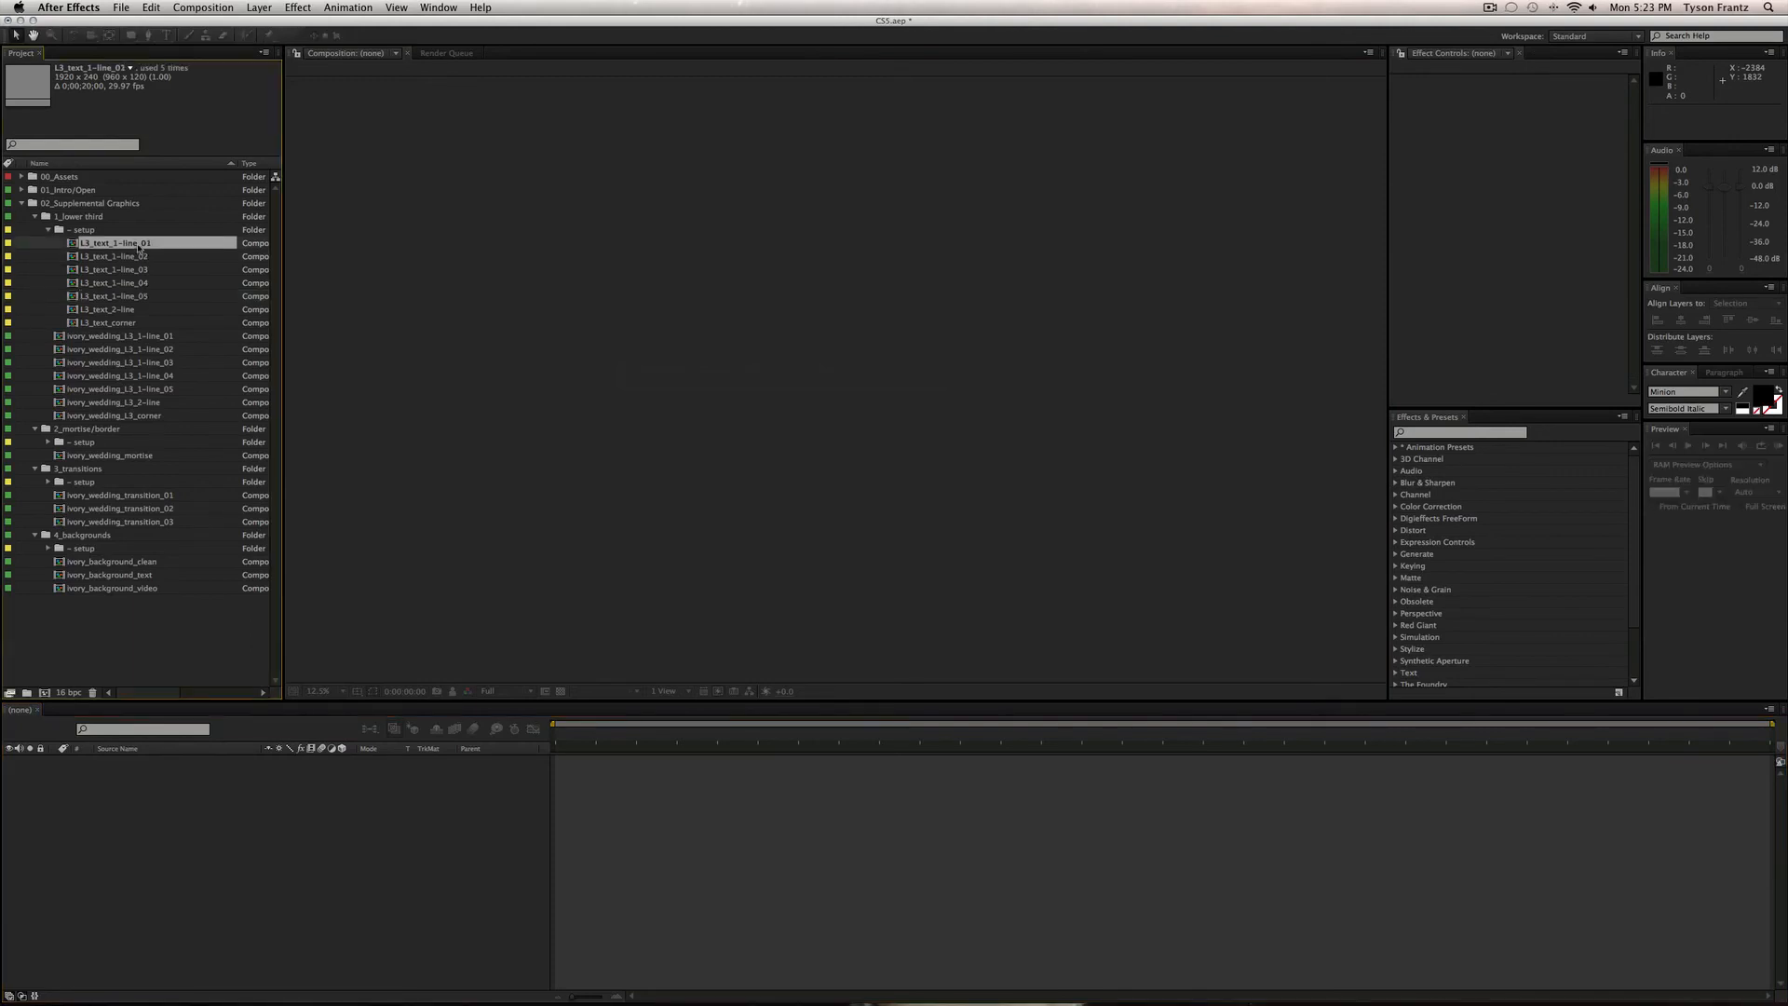
{"action": "double_click", "coordinate": [138, 245]}
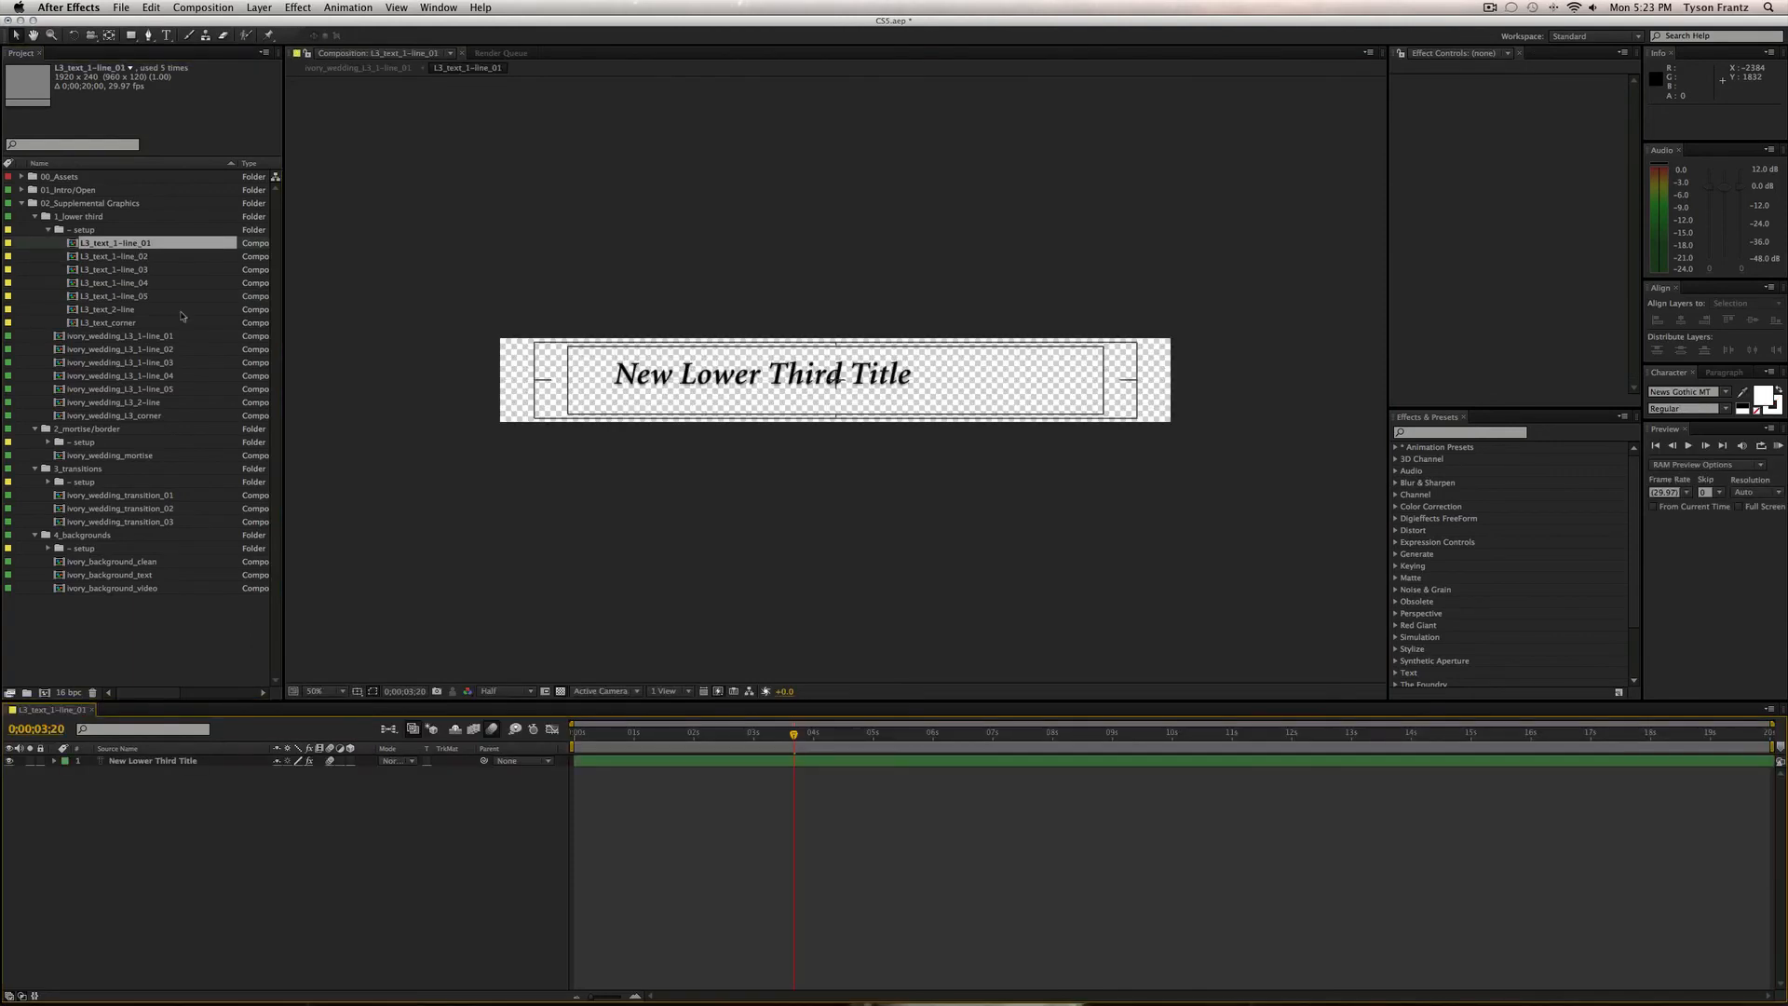
{"action": "double_click", "coordinate": [901, 375]}
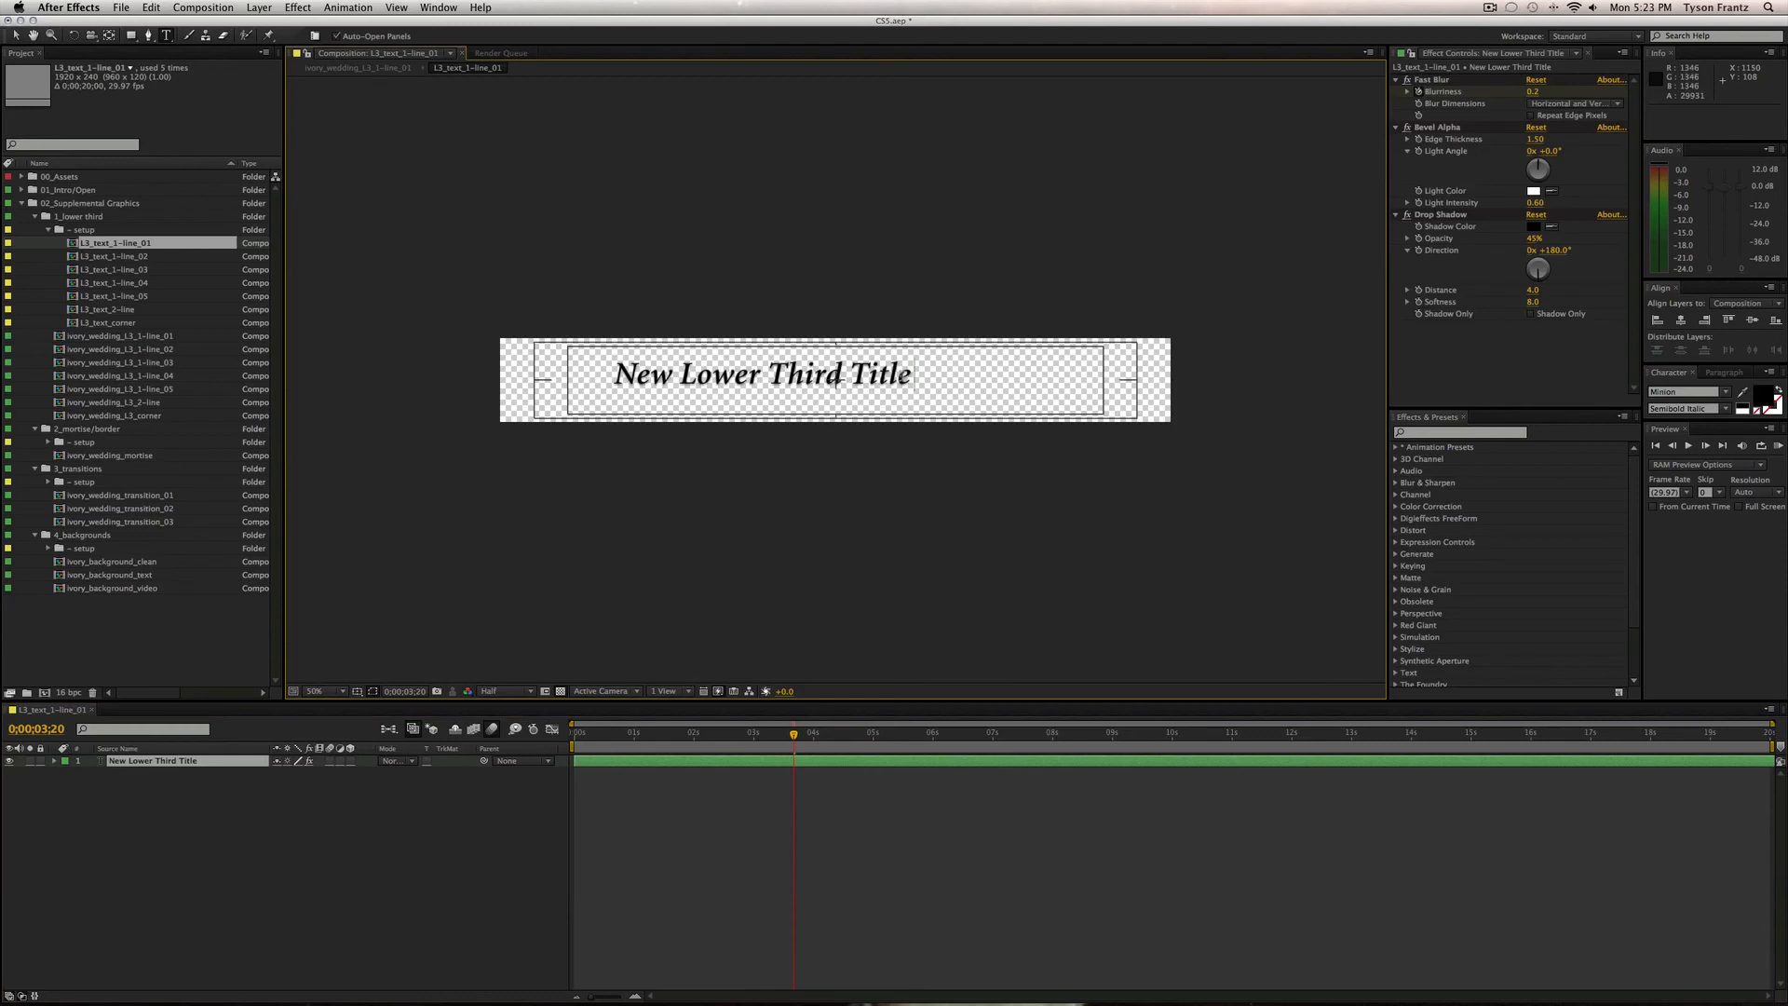
{"action": "type", "text": "1"}
{"action": "key", "text": "Left"}
{"action": "type", "text": "#"}
{"action": "left_click", "coordinate": [577, 844]}
{"action": "key", "text": "super+w"}
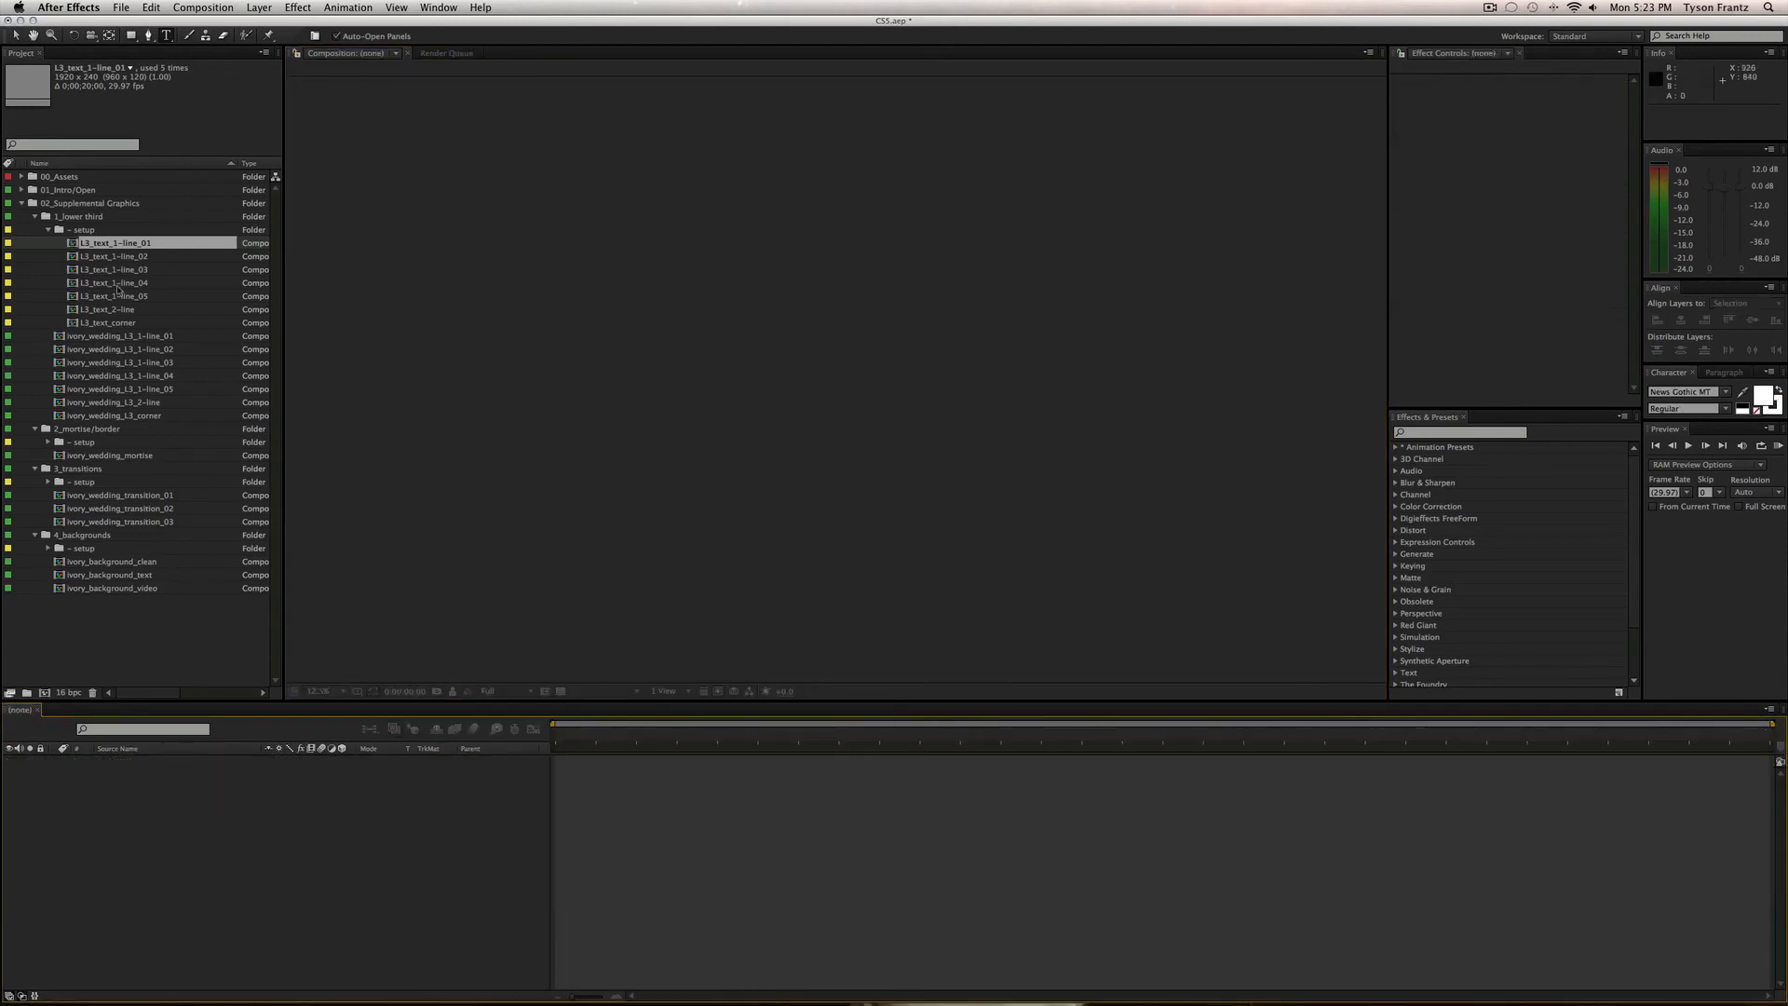
Review 1-line_01, then replace 1-line_02's nested text layer with L3_text_1-line_02.
{"action": "double_click", "coordinate": [159, 337]}
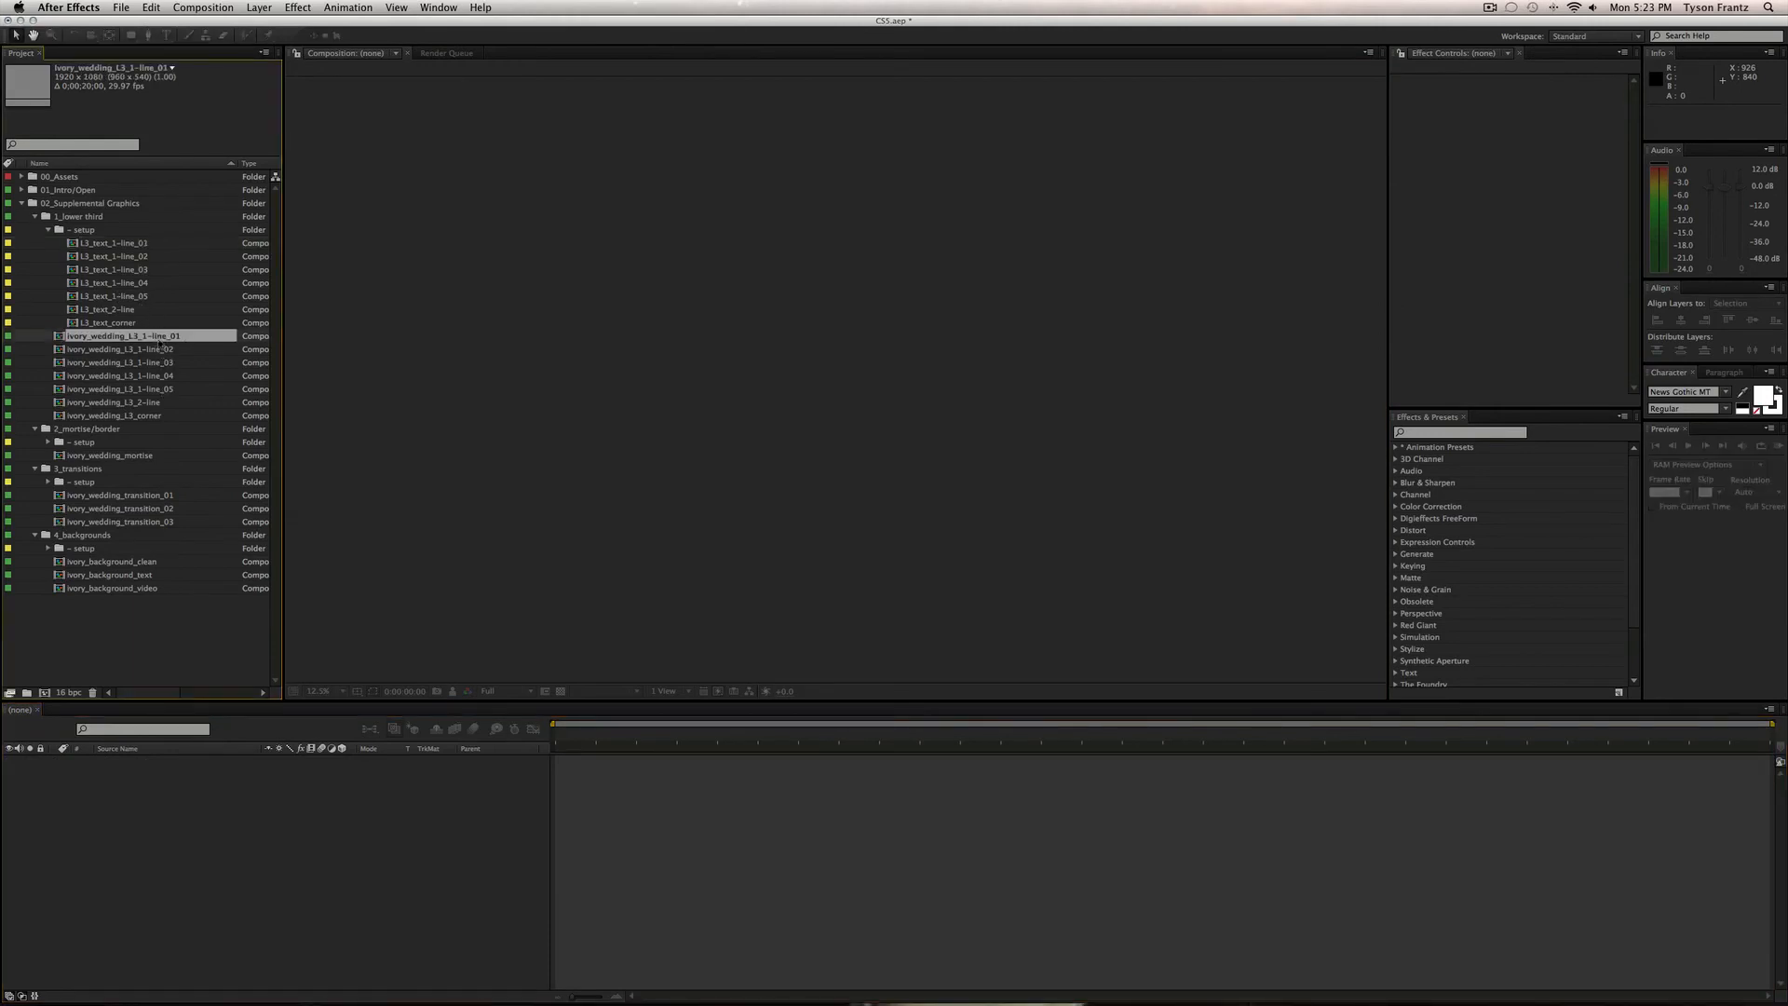
{"action": "mouse_move", "coordinate": [757, 734]}
{"action": "left_mouse_down"}
{"action": "mouse_move", "coordinate": [715, 734]}
{"action": "mouse_move", "coordinate": [763, 734]}
{"action": "left_mouse_up"}
{"action": "double_click", "coordinate": [150, 350]}
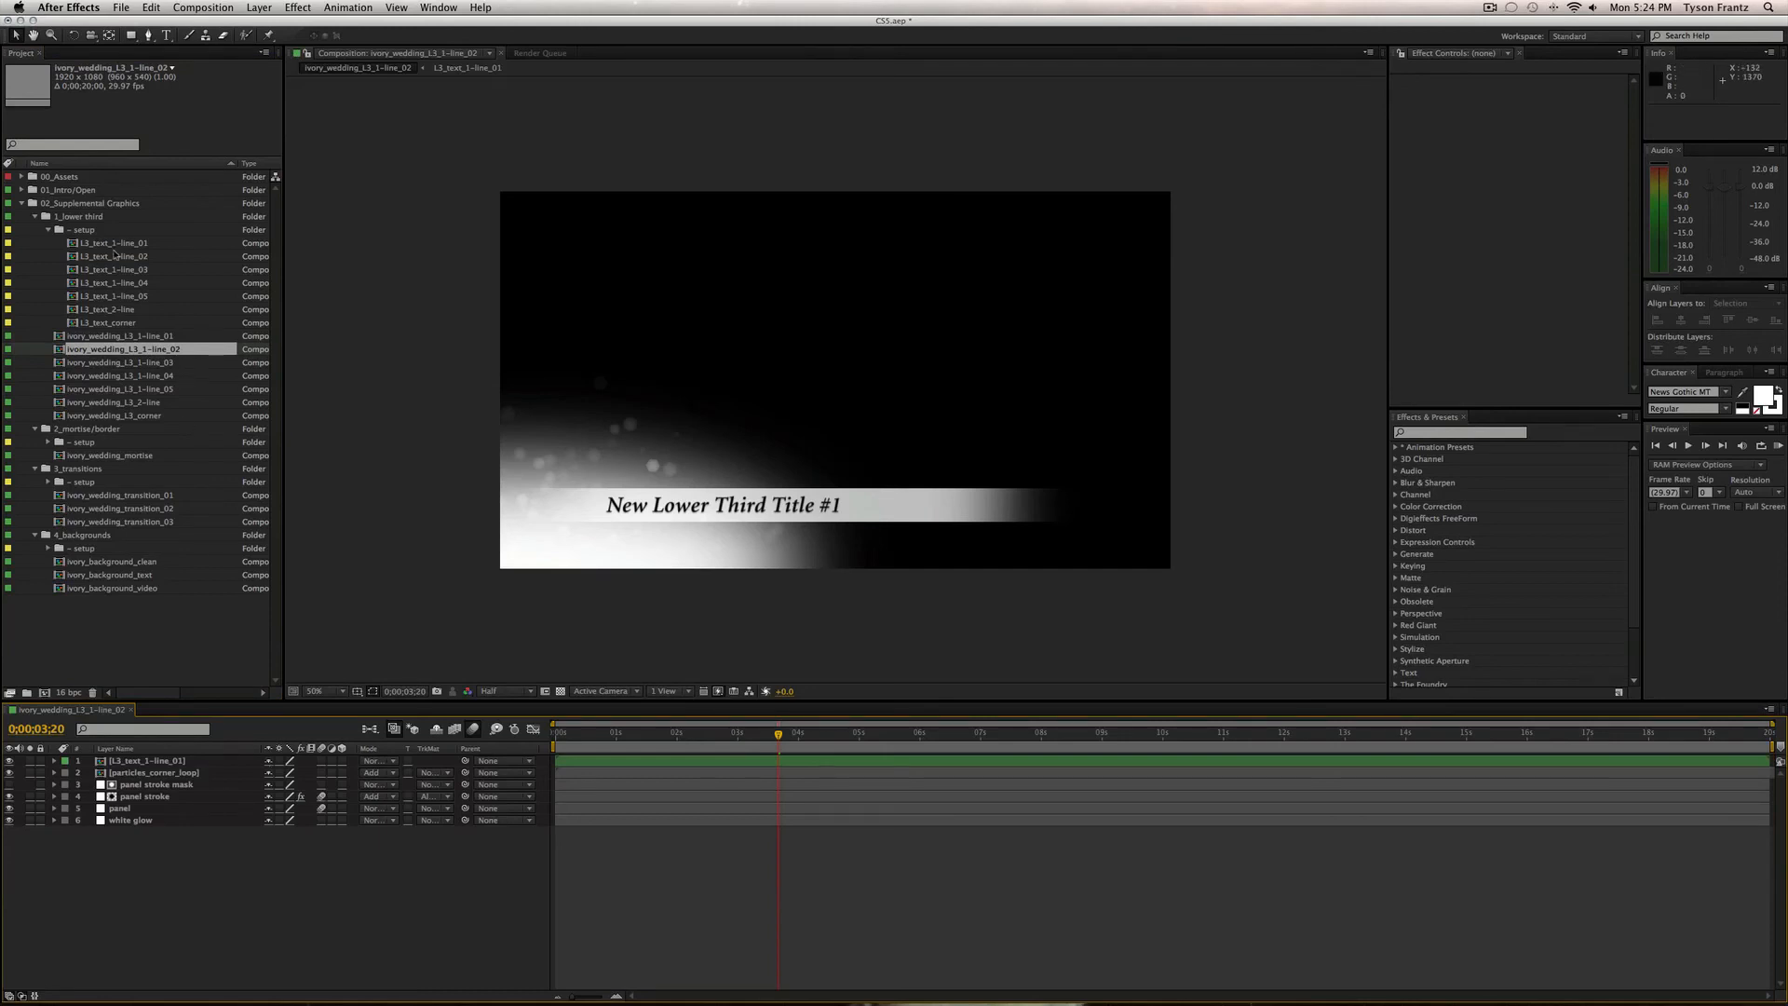
{"action": "left_click", "coordinate": [130, 257]}
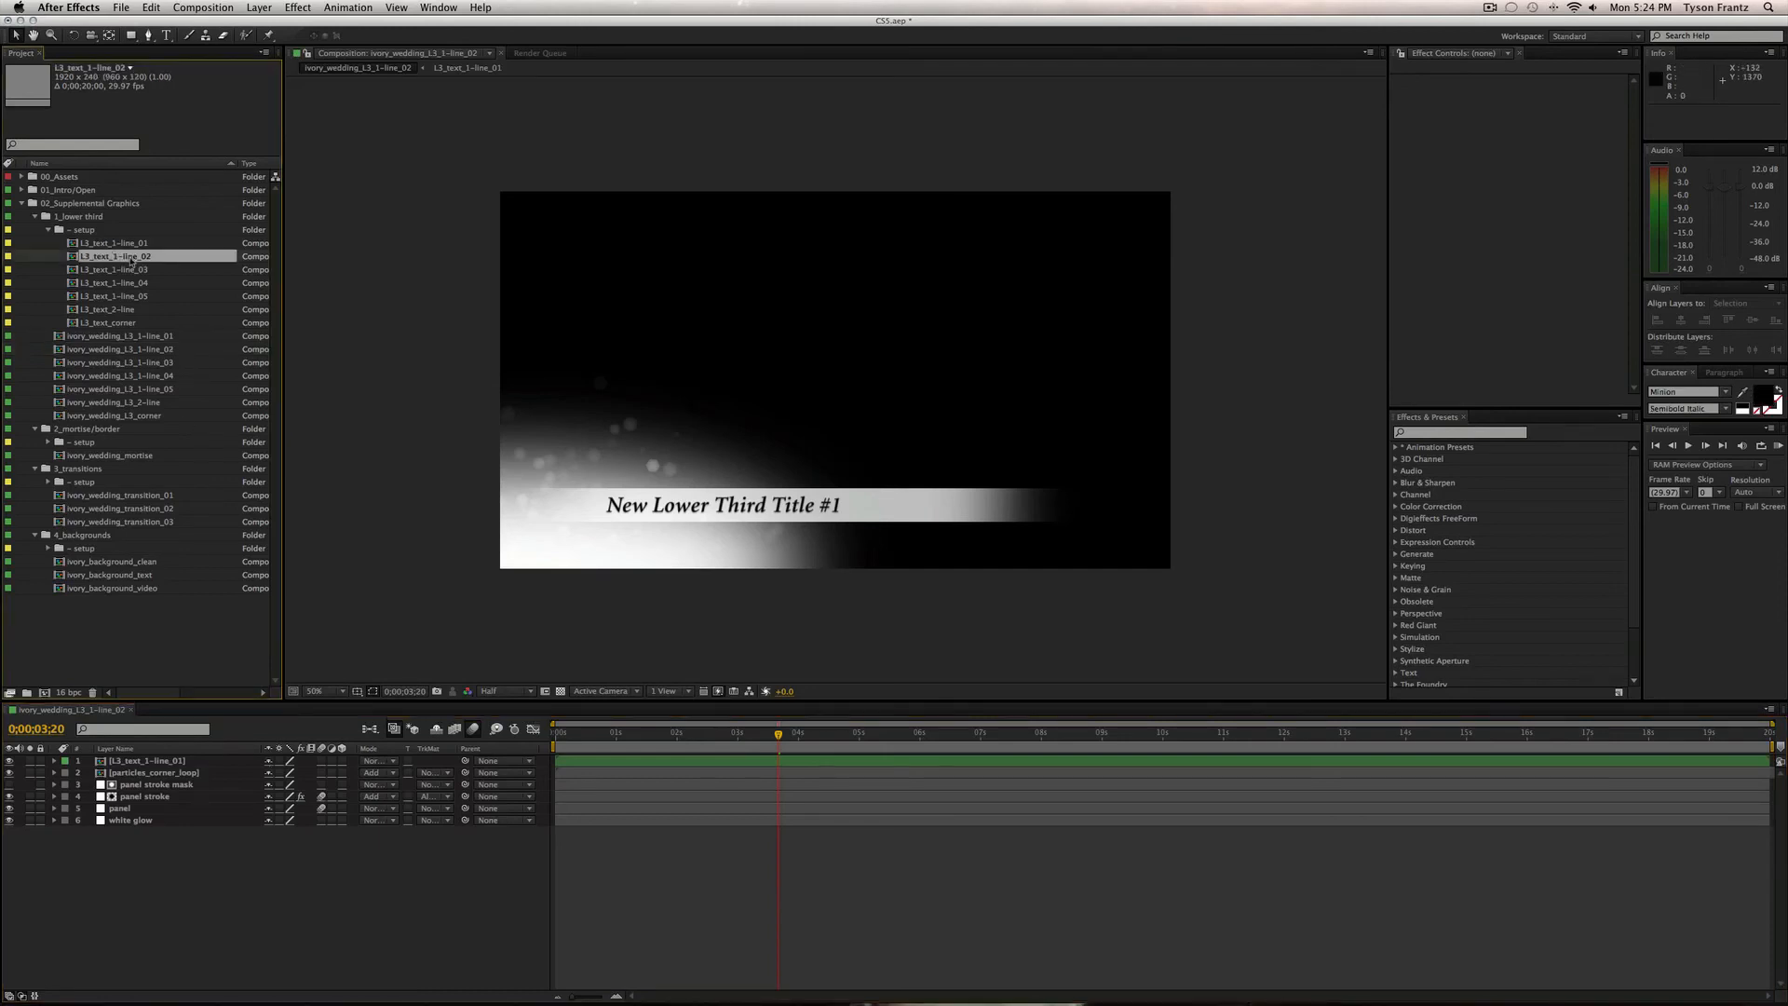
{"action": "left_click", "coordinate": [161, 762]}
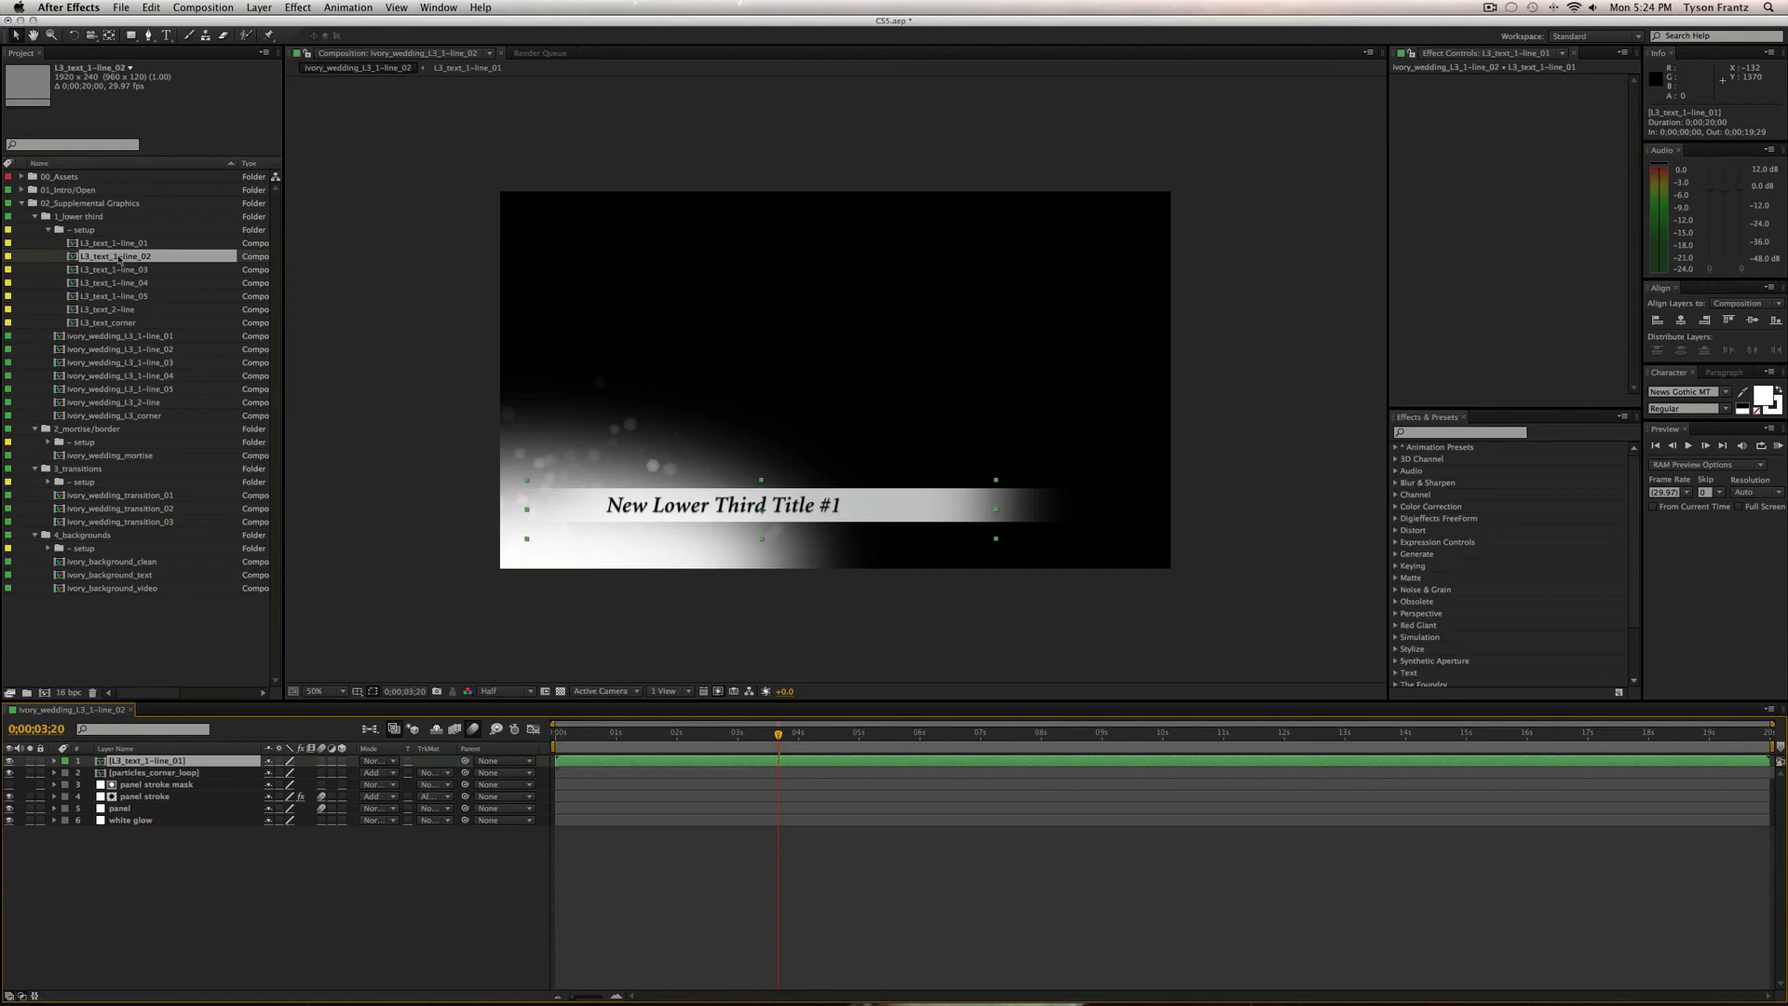
{"action": "left_click_drag", "start_coordinate": [118, 258], "coordinate": [171, 763]}
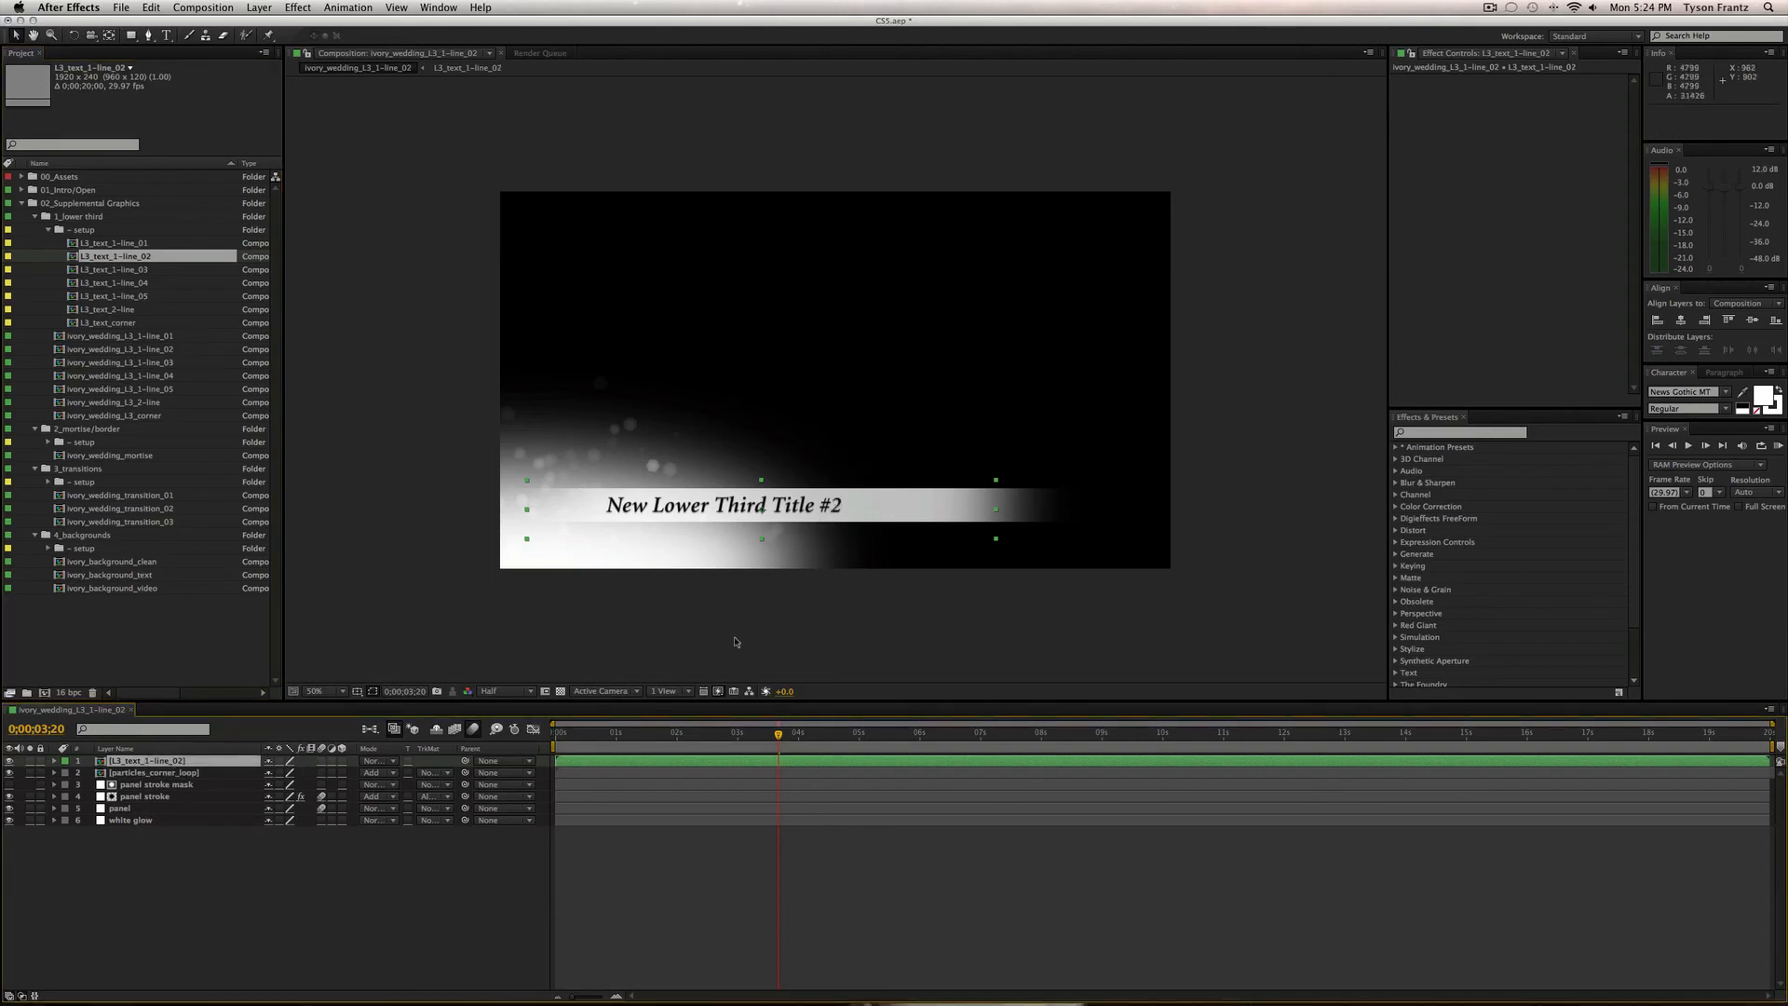
{"action": "left_click", "coordinate": [350, 728]}
{"action": "key", "text": "super+w"}
Replace 1-line_03's nested text with L3_text_1-line_03 and collapse the text setup folder.
{"action": "double_click", "coordinate": [123, 362]}
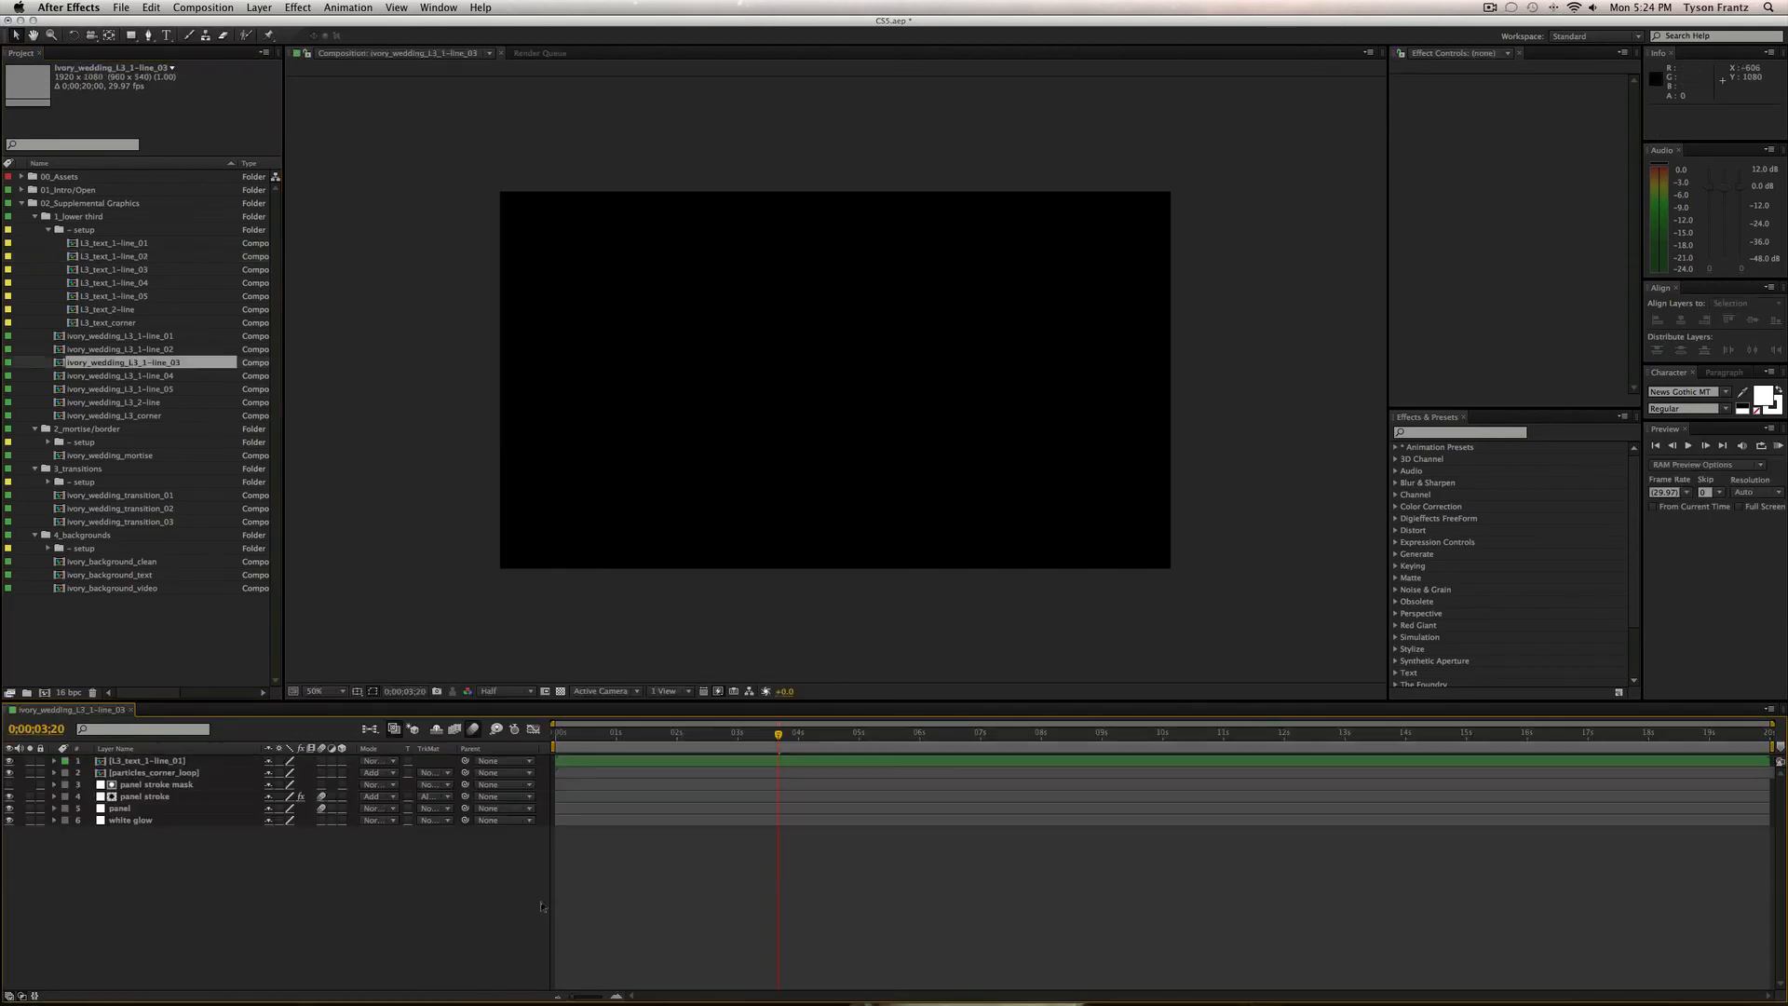
{"action": "left_click", "coordinate": [181, 762]}
{"action": "left_click_drag", "start_coordinate": [127, 269], "coordinate": [215, 762]}
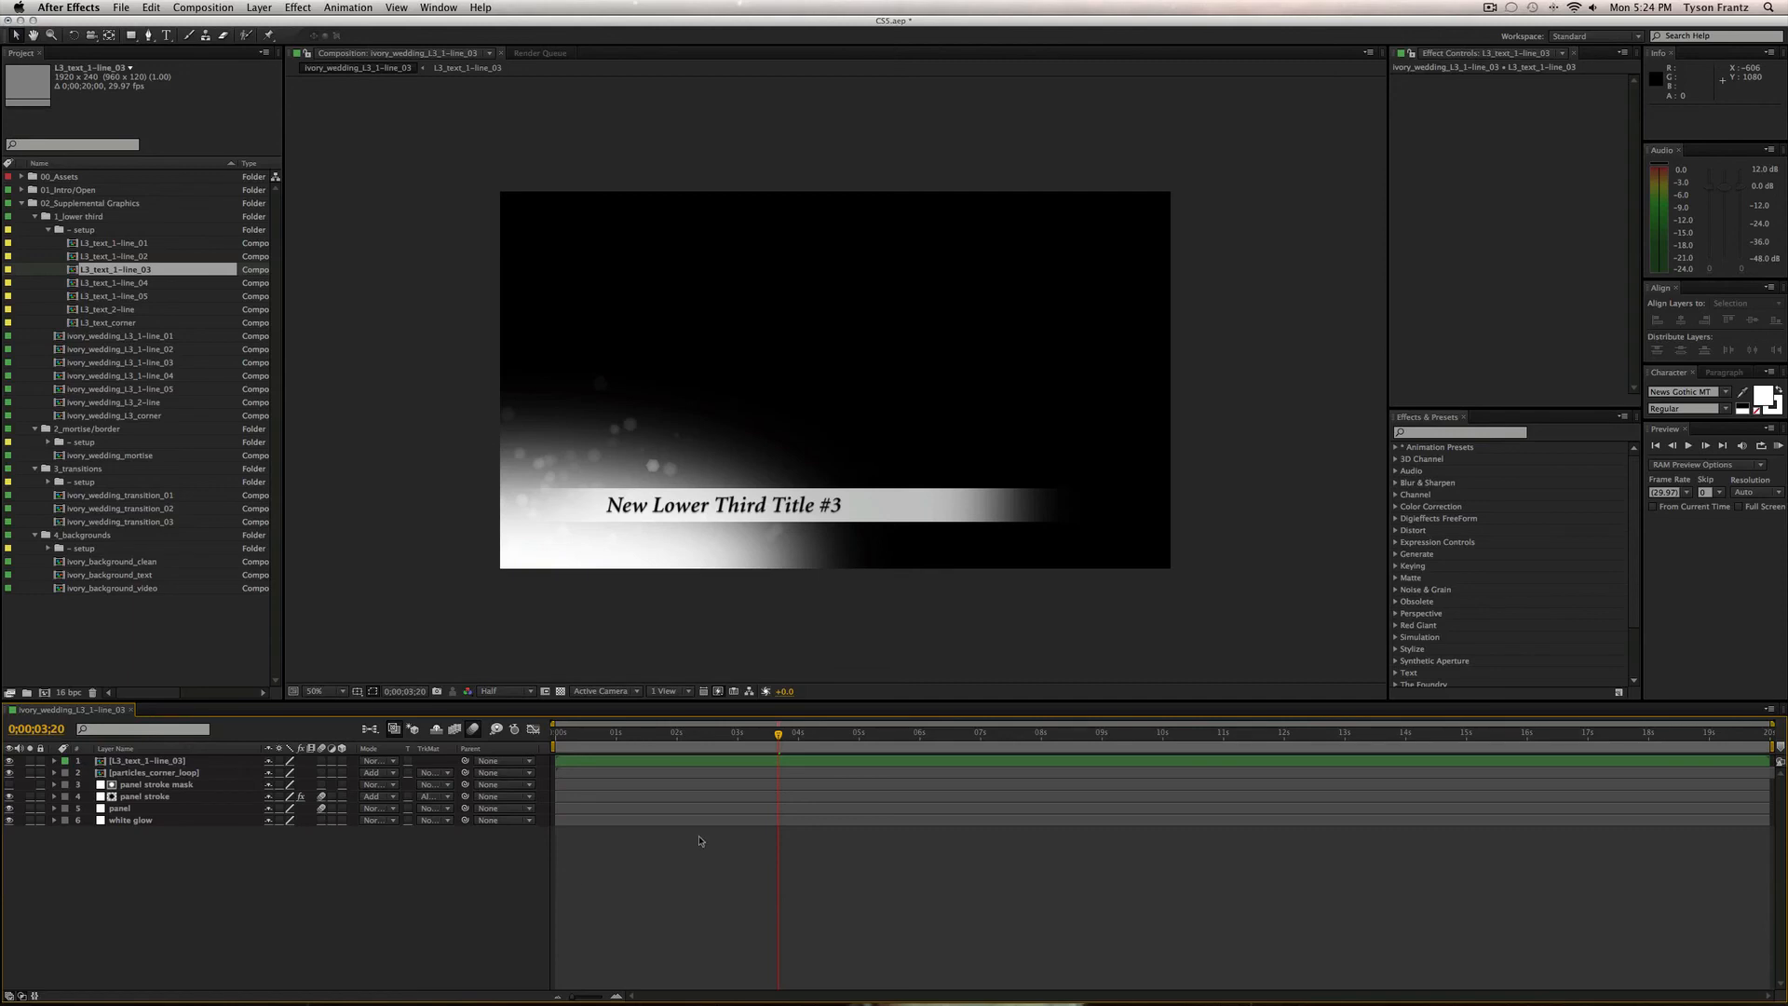
{"action": "left_click", "coordinate": [757, 810]}
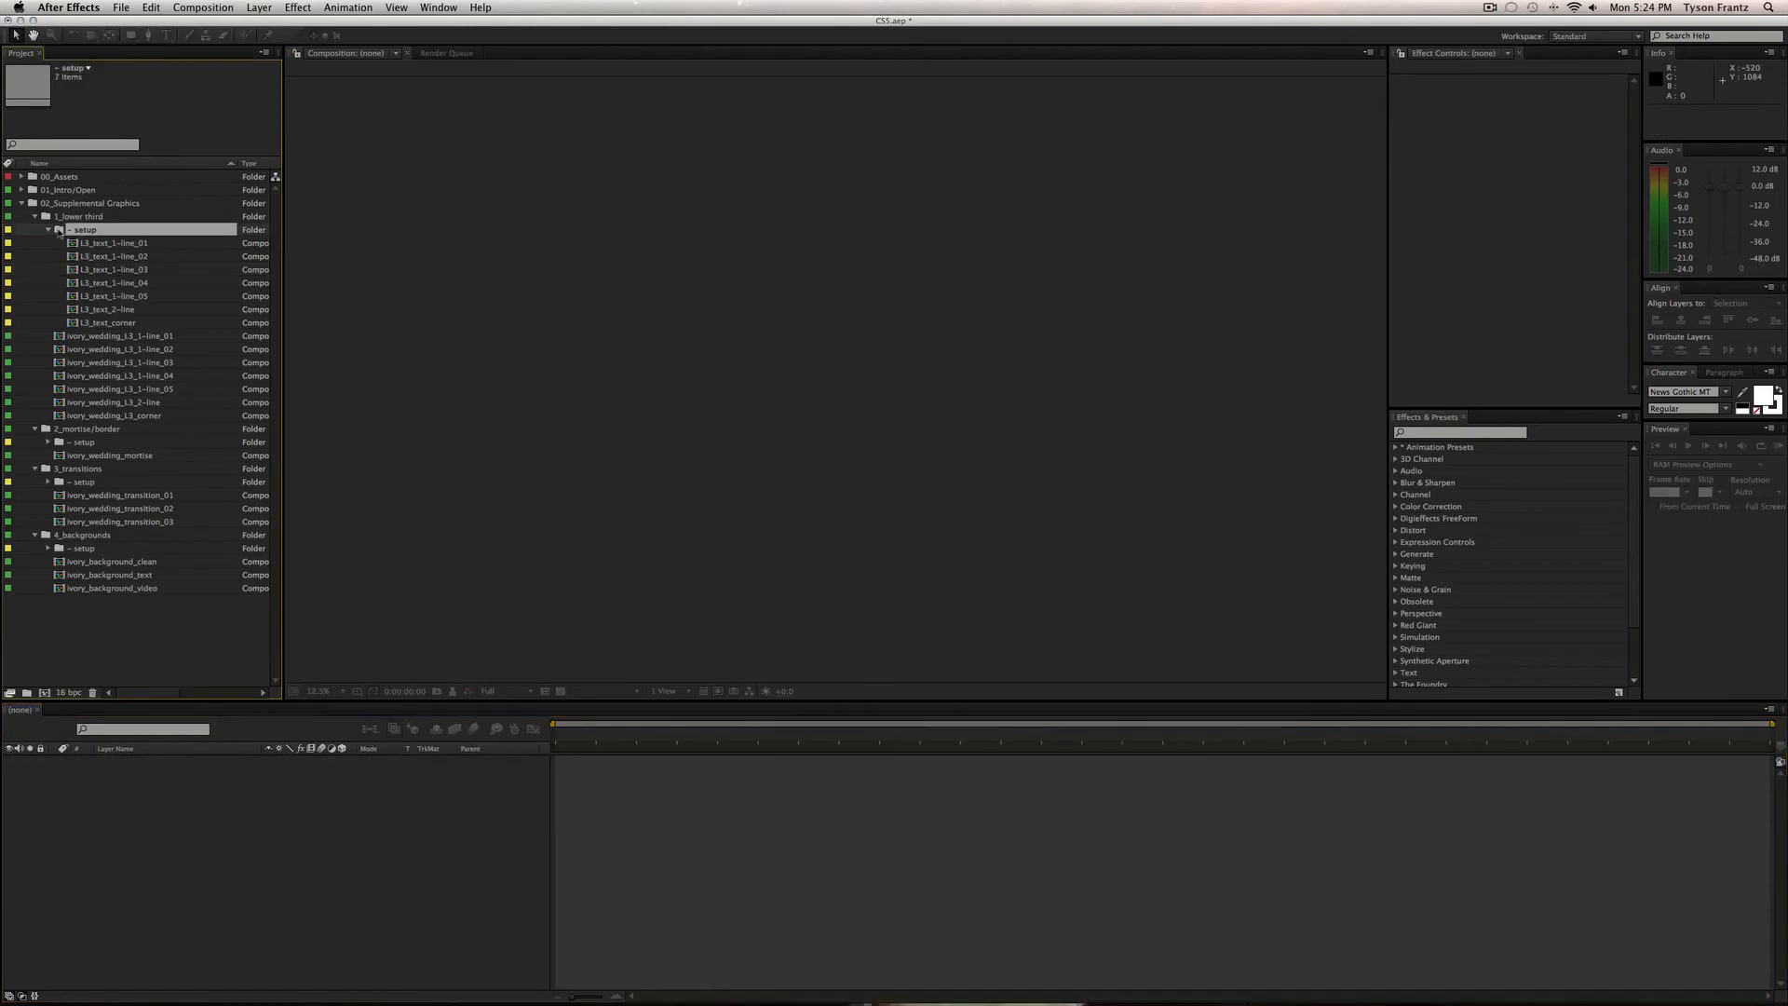
{"action": "left_click", "coordinate": [57, 231]}
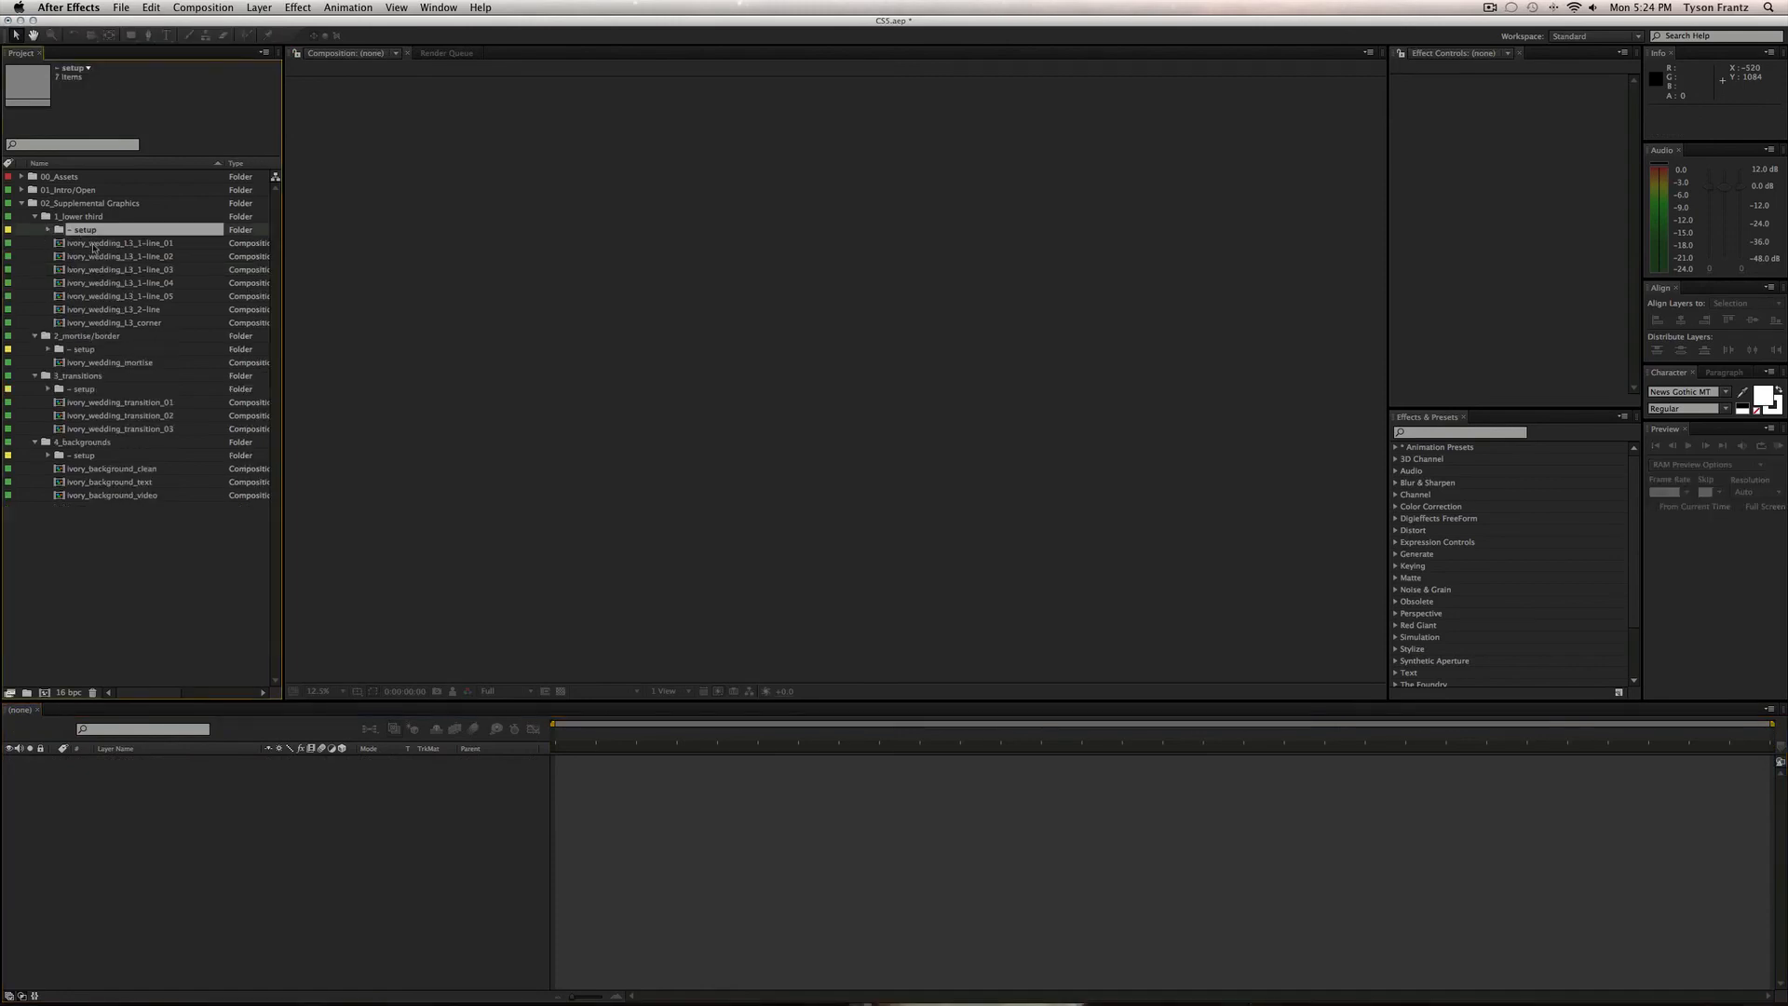
Hide and delete the shutterstock wedding-ring photo layer in ivory_wedding_L3_2-line.
{"action": "left_click", "coordinate": [79, 243]}
{"action": "left_click", "coordinate": [124, 309]}
{"action": "double_click", "coordinate": [124, 317]}
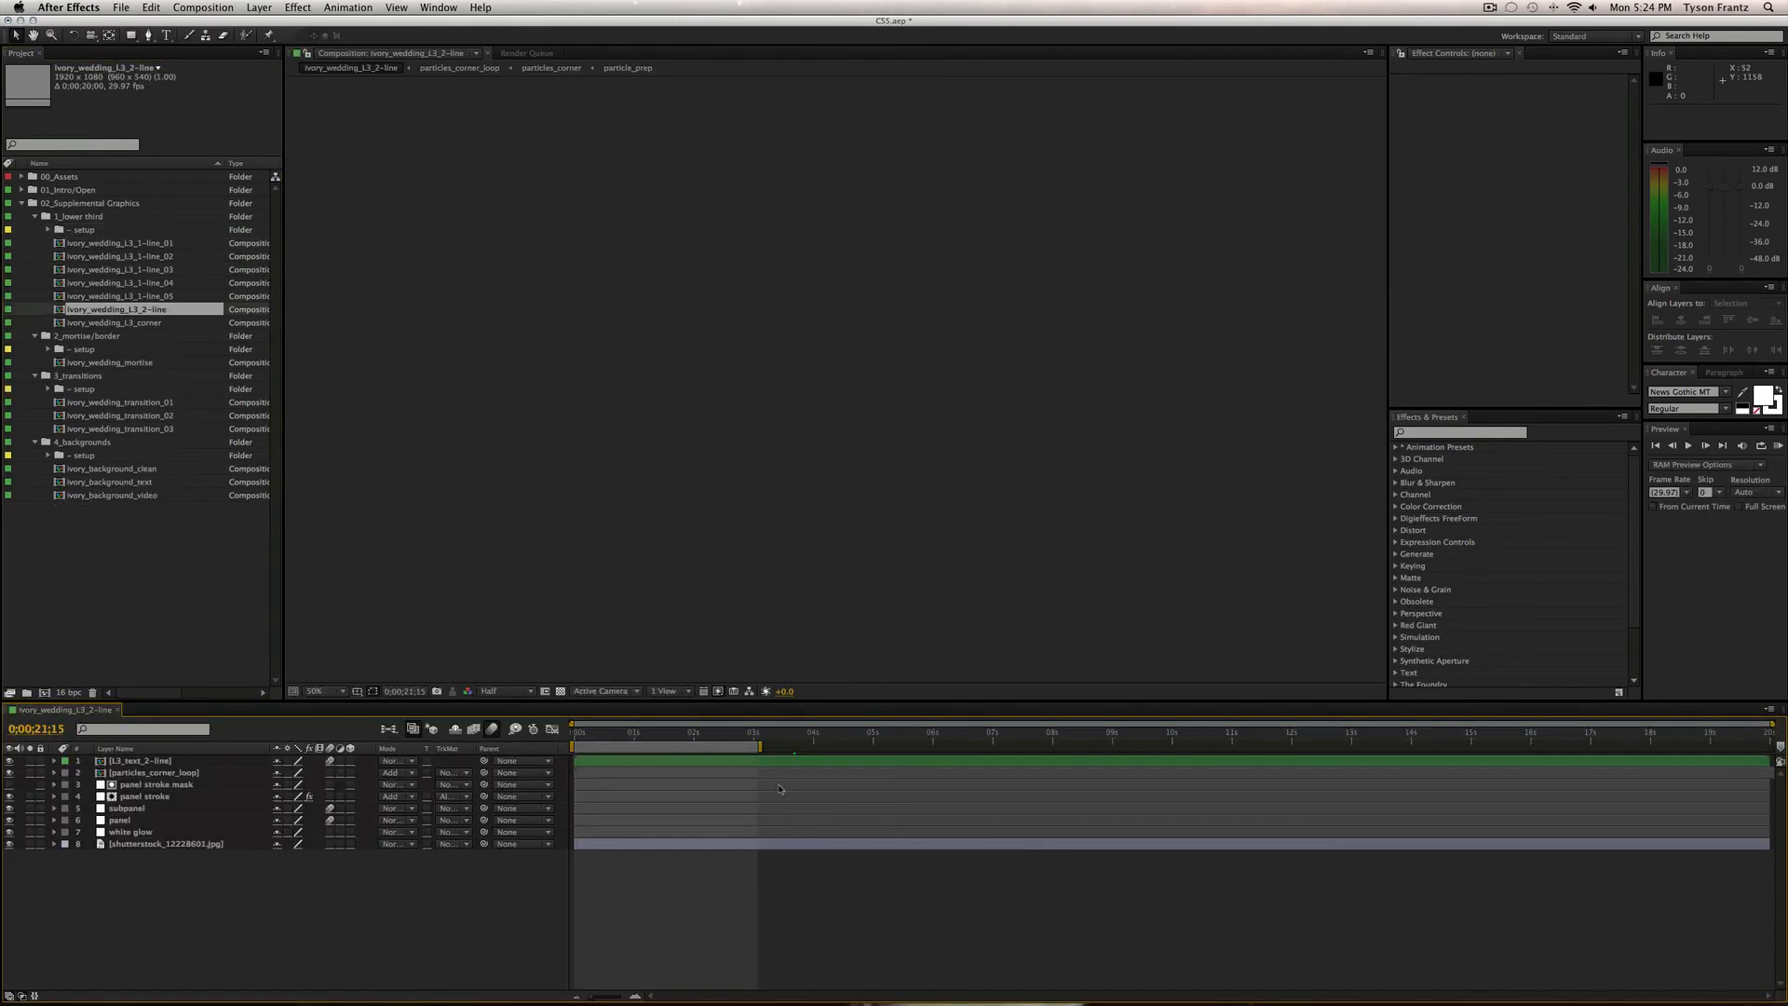
{"action": "mouse_move", "coordinate": [708, 736]}
{"action": "left_mouse_down"}
{"action": "mouse_move", "coordinate": [742, 735]}
{"action": "mouse_move", "coordinate": [724, 736]}
{"action": "left_mouse_up"}
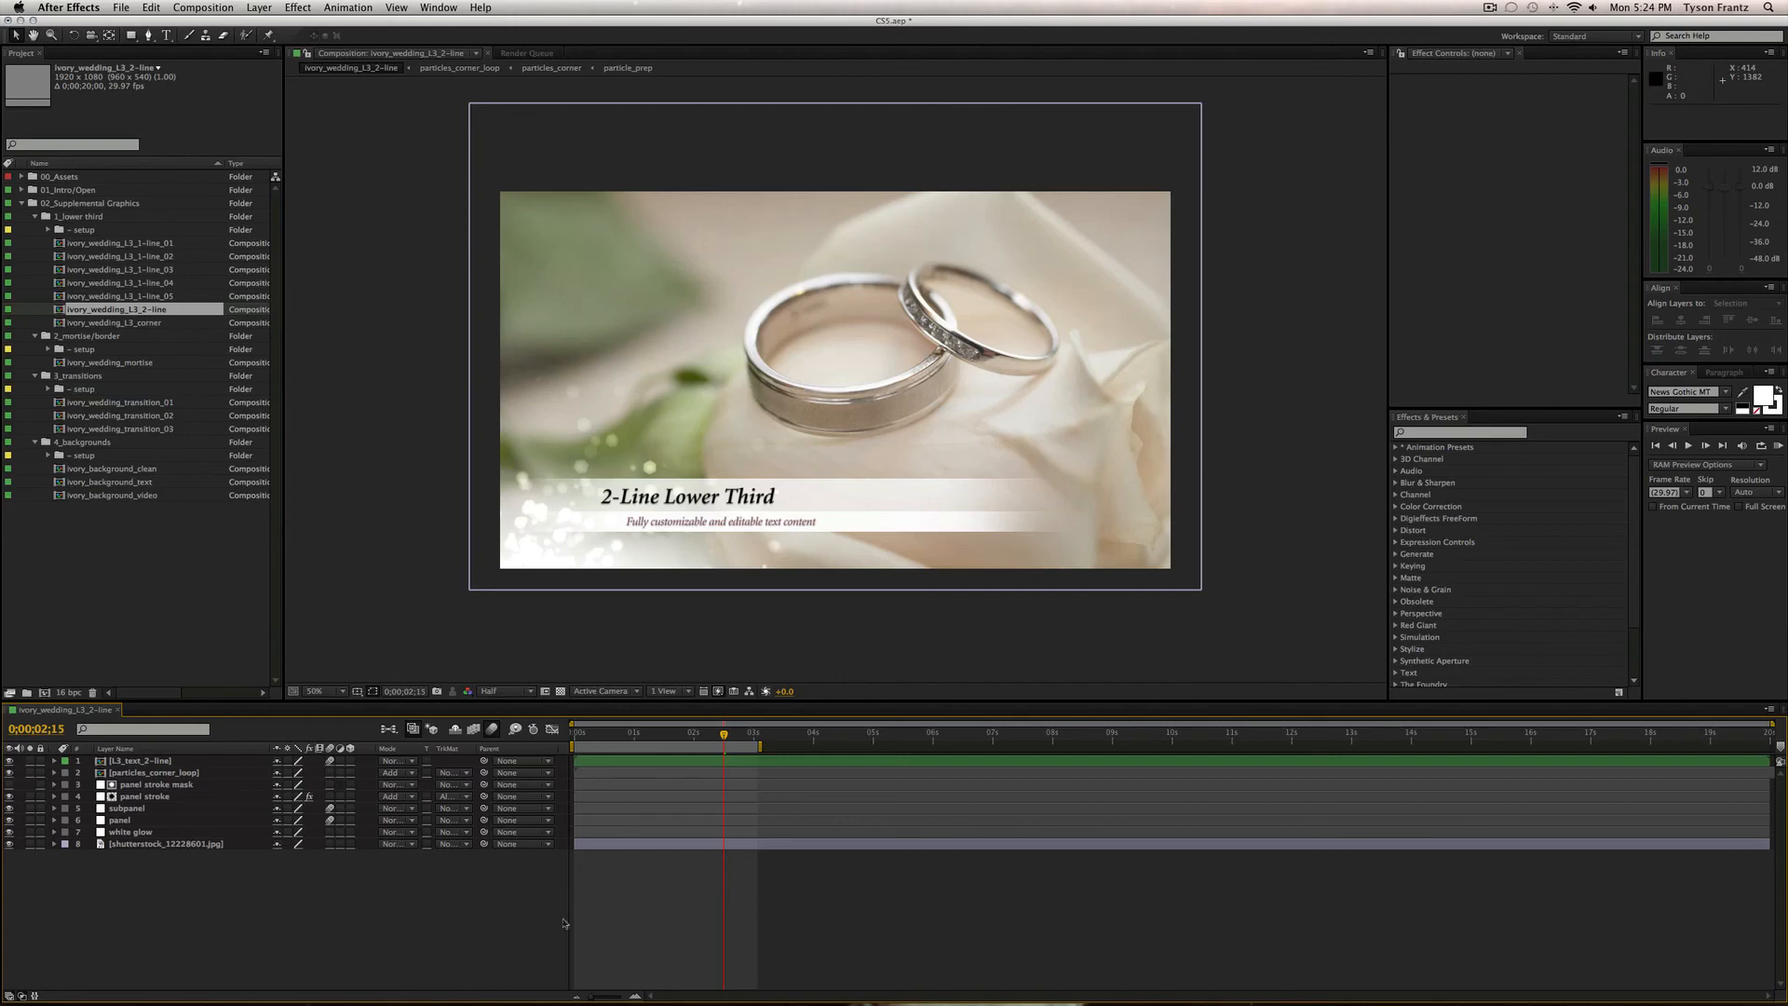
{"action": "left_click", "coordinate": [10, 843]}
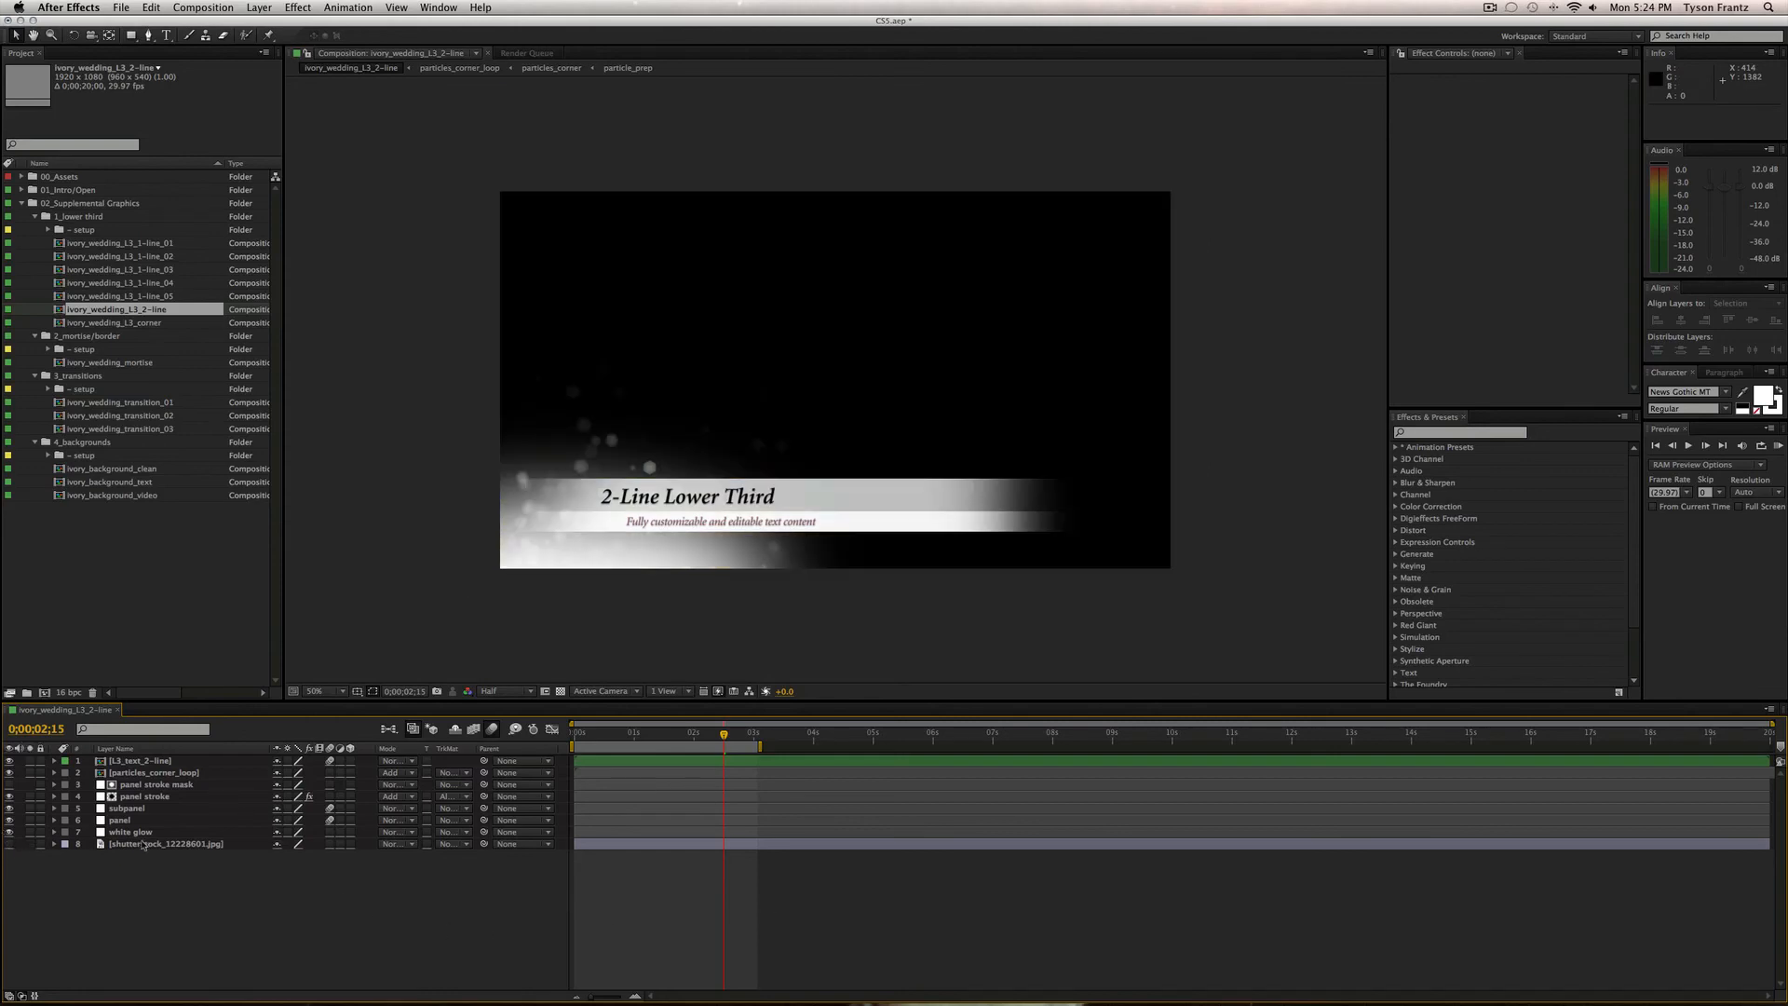
{"action": "left_click", "coordinate": [165, 843]}
{"action": "key", "text": "Delete"}
{"action": "key", "text": "super+w"}
Review ivory_wedding_L3_corner with its wedding photo and safe guides shown, then close it.
{"action": "double_click", "coordinate": [116, 322]}
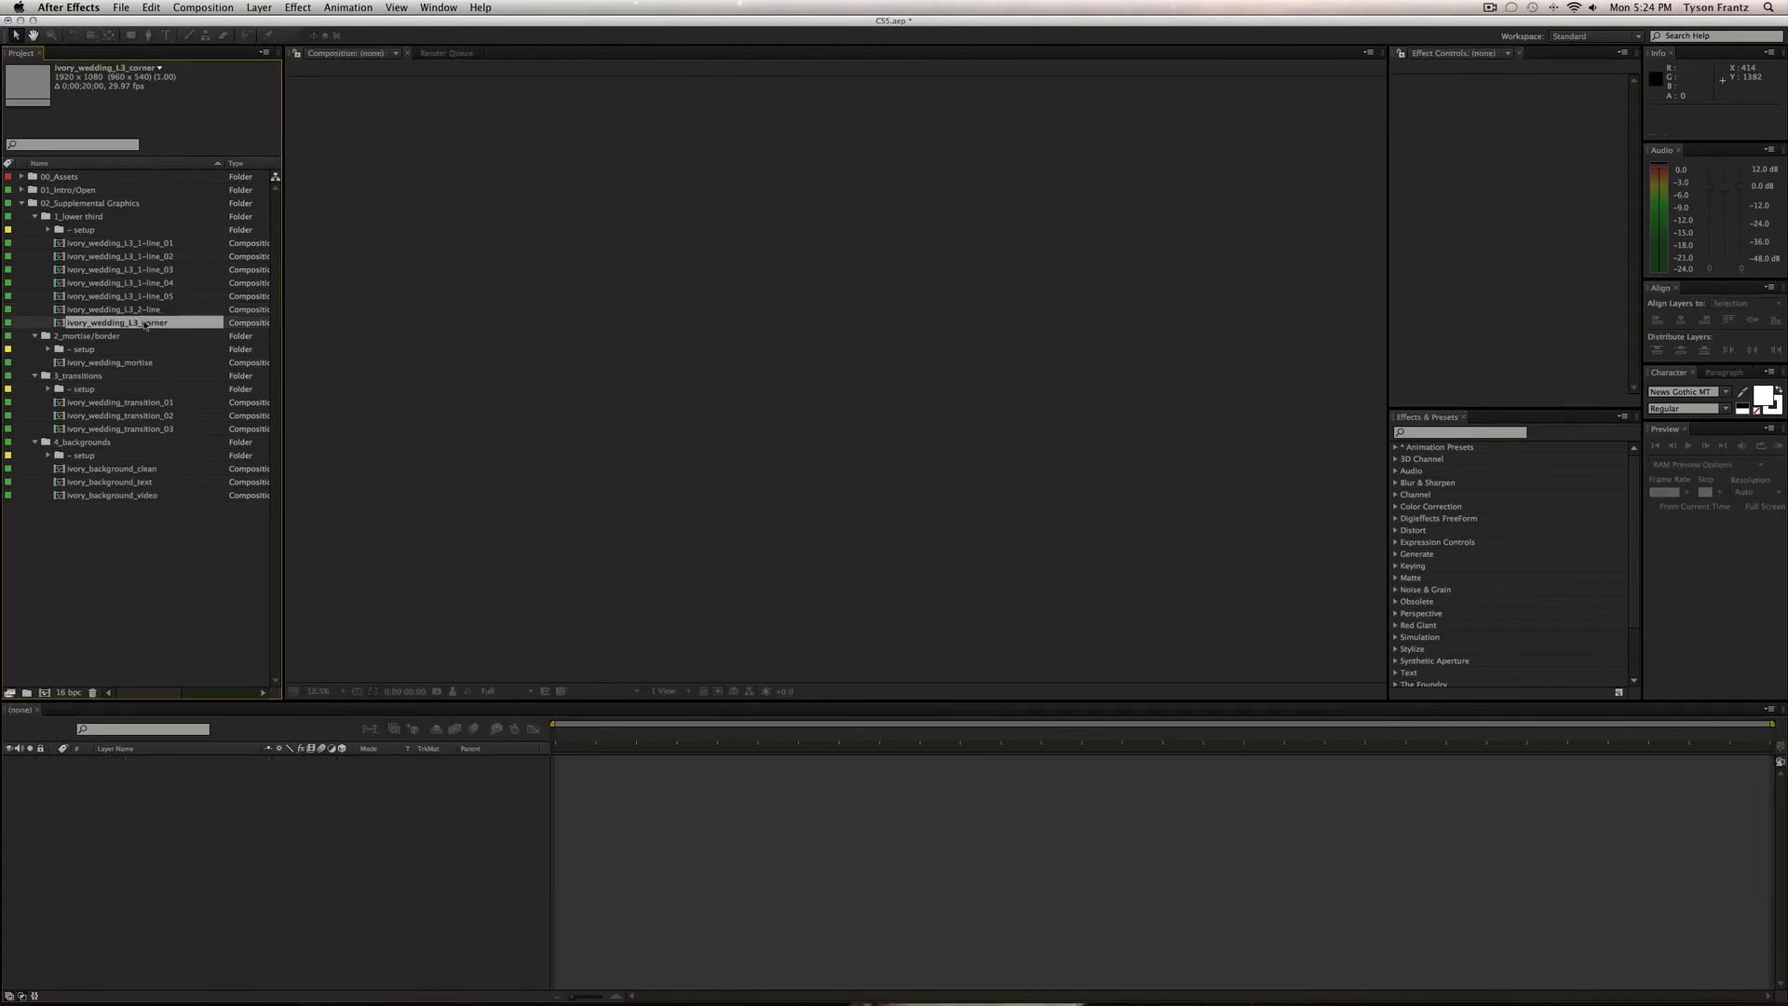
{"action": "left_click", "coordinate": [9, 796]}
{"action": "left_click_drag", "start_coordinate": [664, 734], "coordinate": [848, 734]}
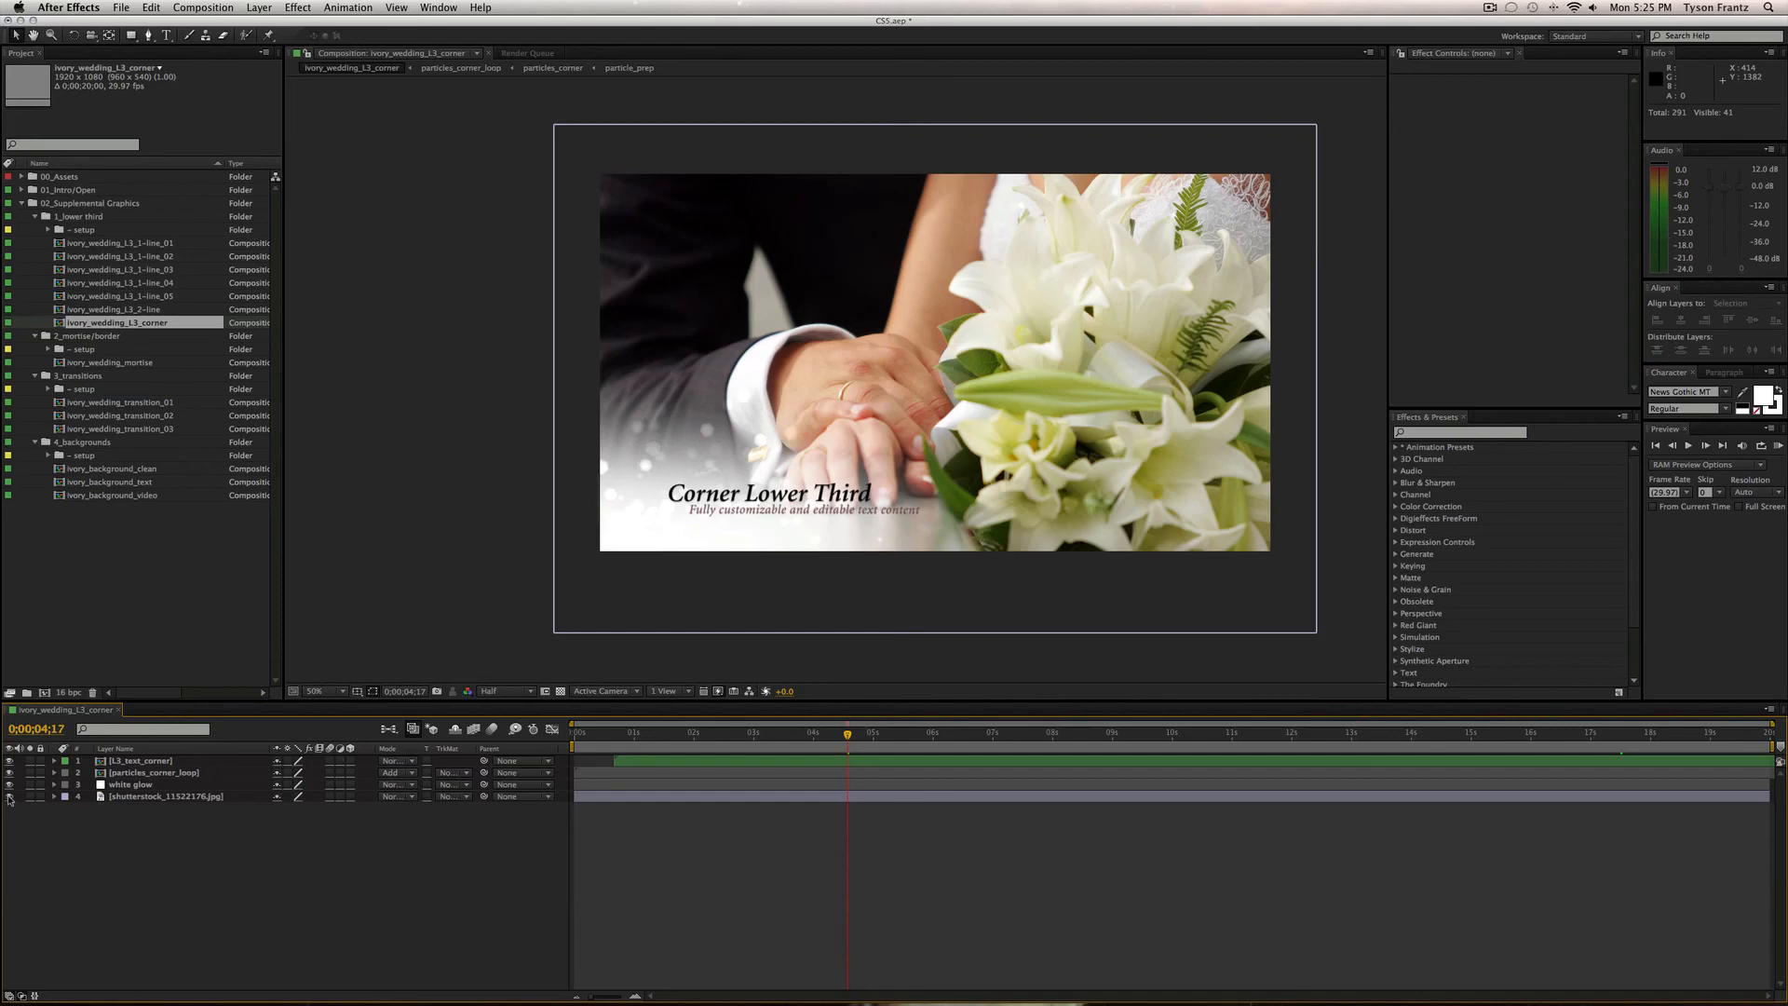
{"action": "key", "text": "apostrophe"}
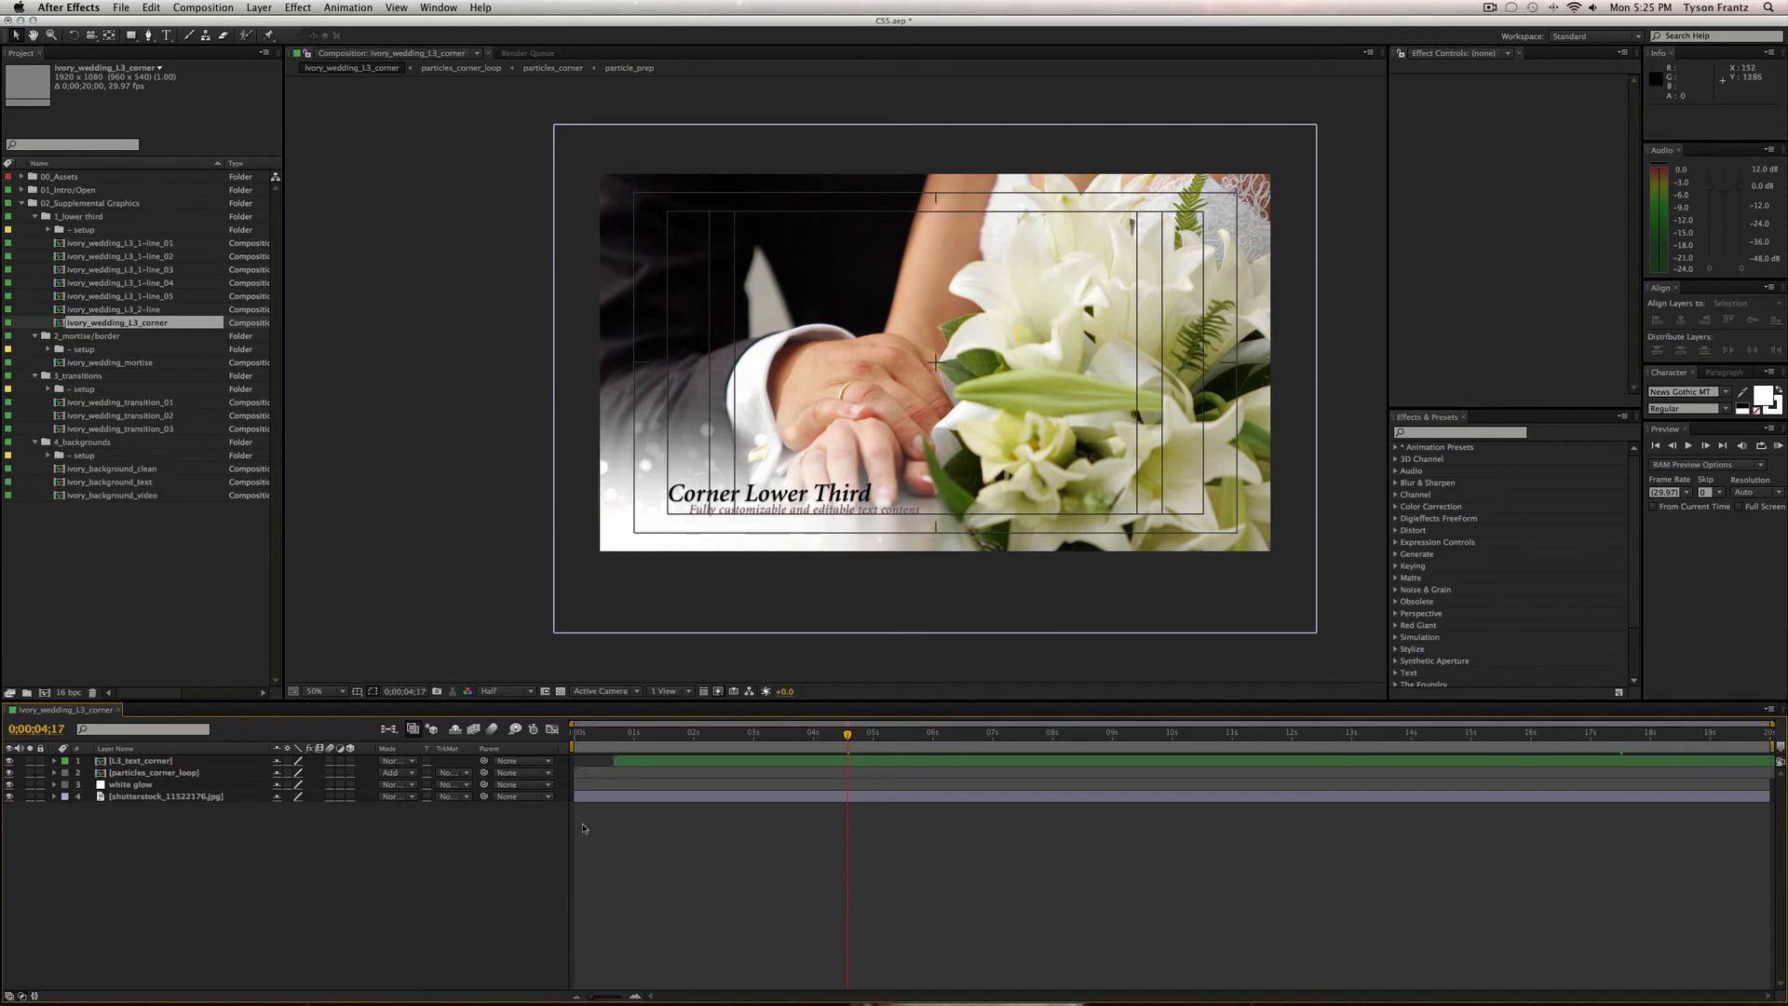
{"action": "key", "text": "super+w"}
{"action": "left_click", "coordinate": [176, 642]}
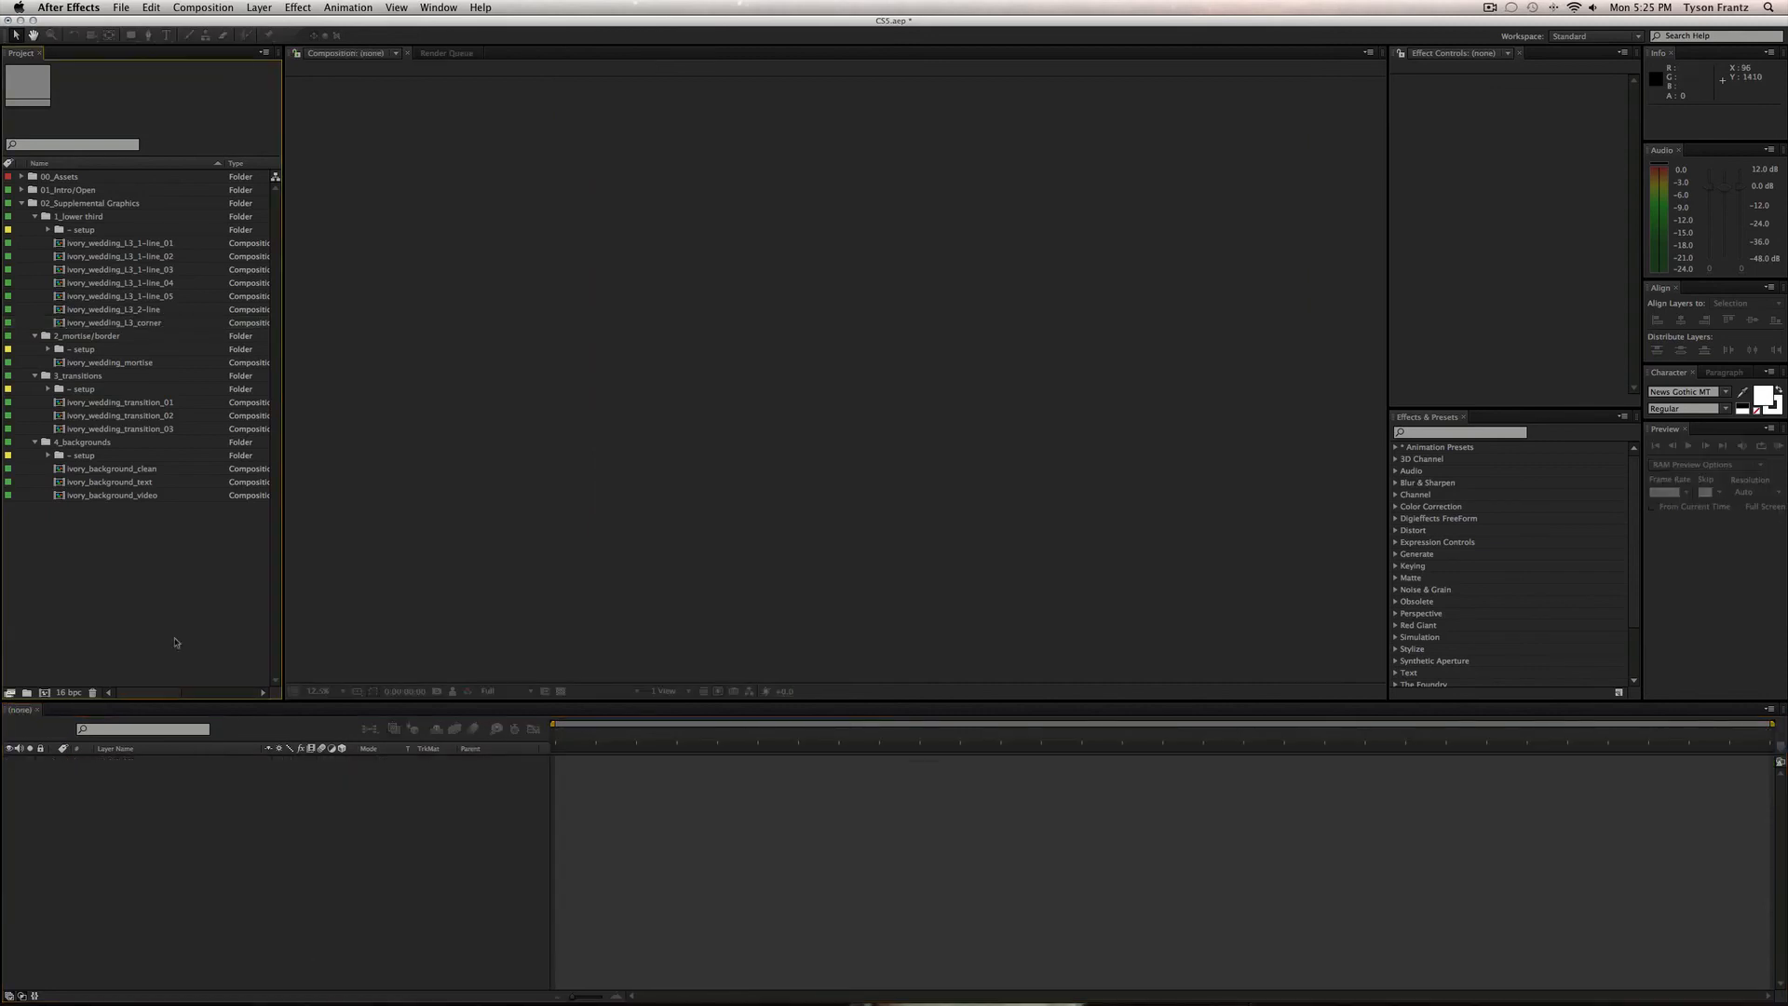
Review ivory_wedding_mortise with the Transparency Grid toggled and select its mortise_text_01 layer.
{"action": "left_click", "coordinate": [35, 216]}
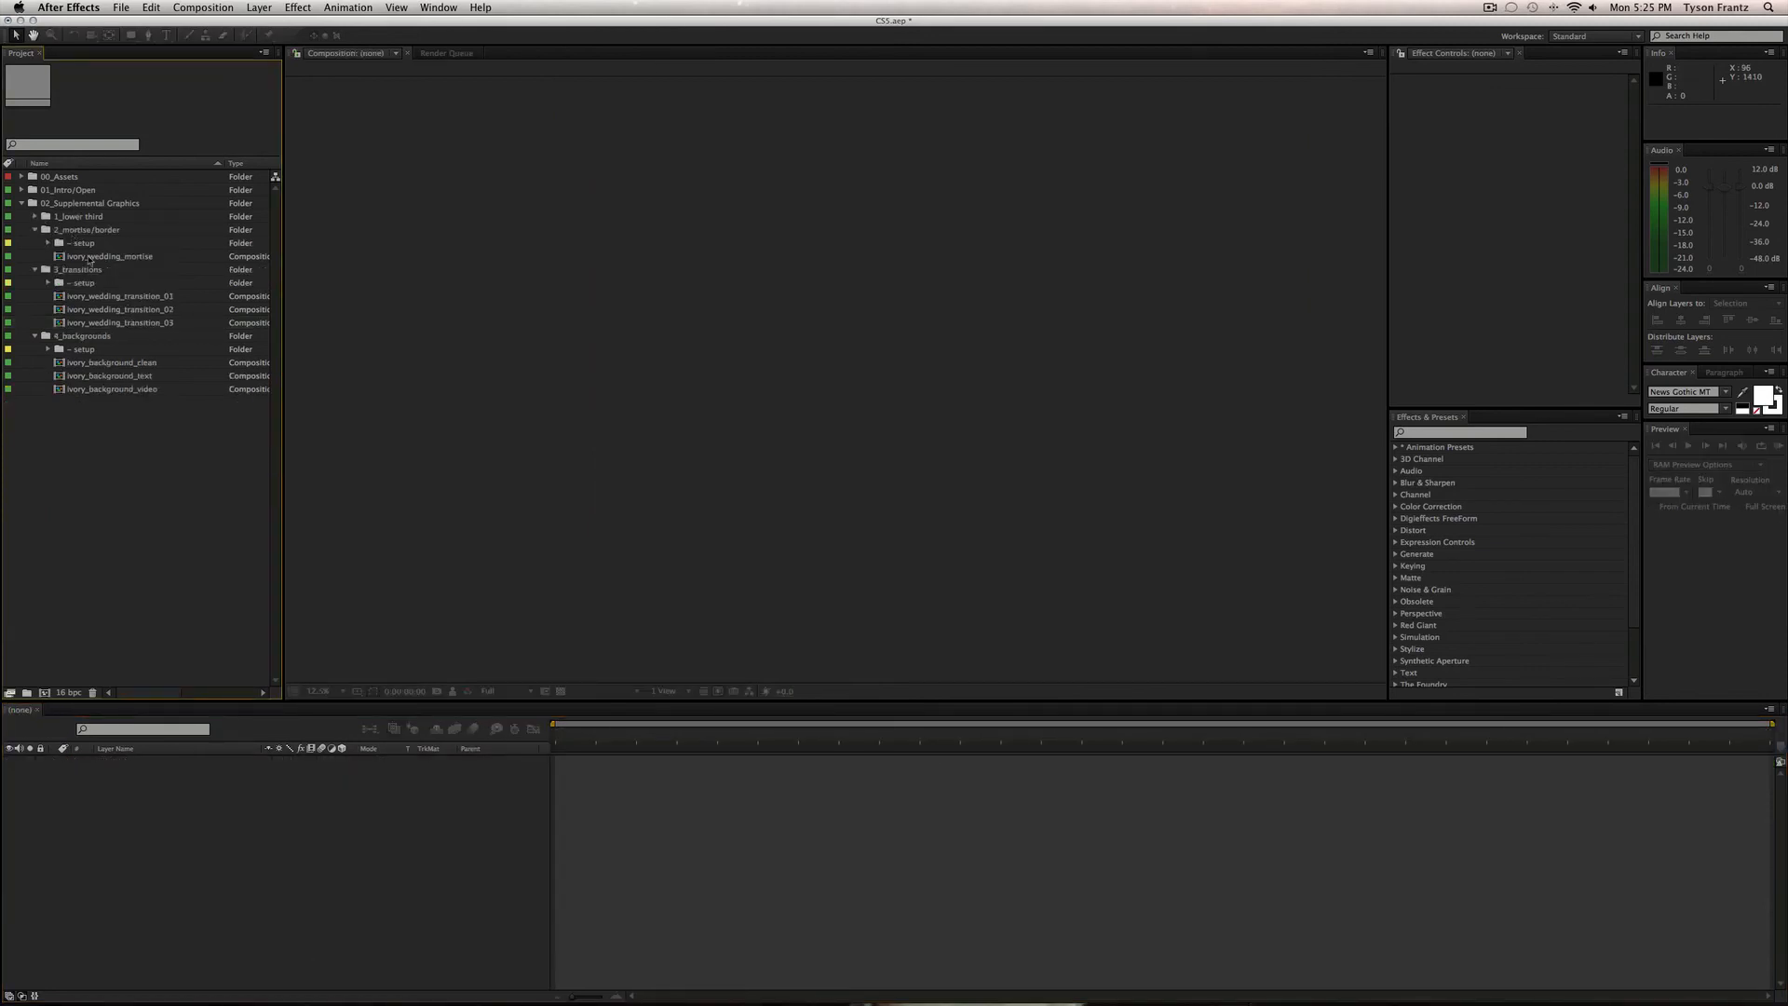
{"action": "left_click", "coordinate": [75, 257]}
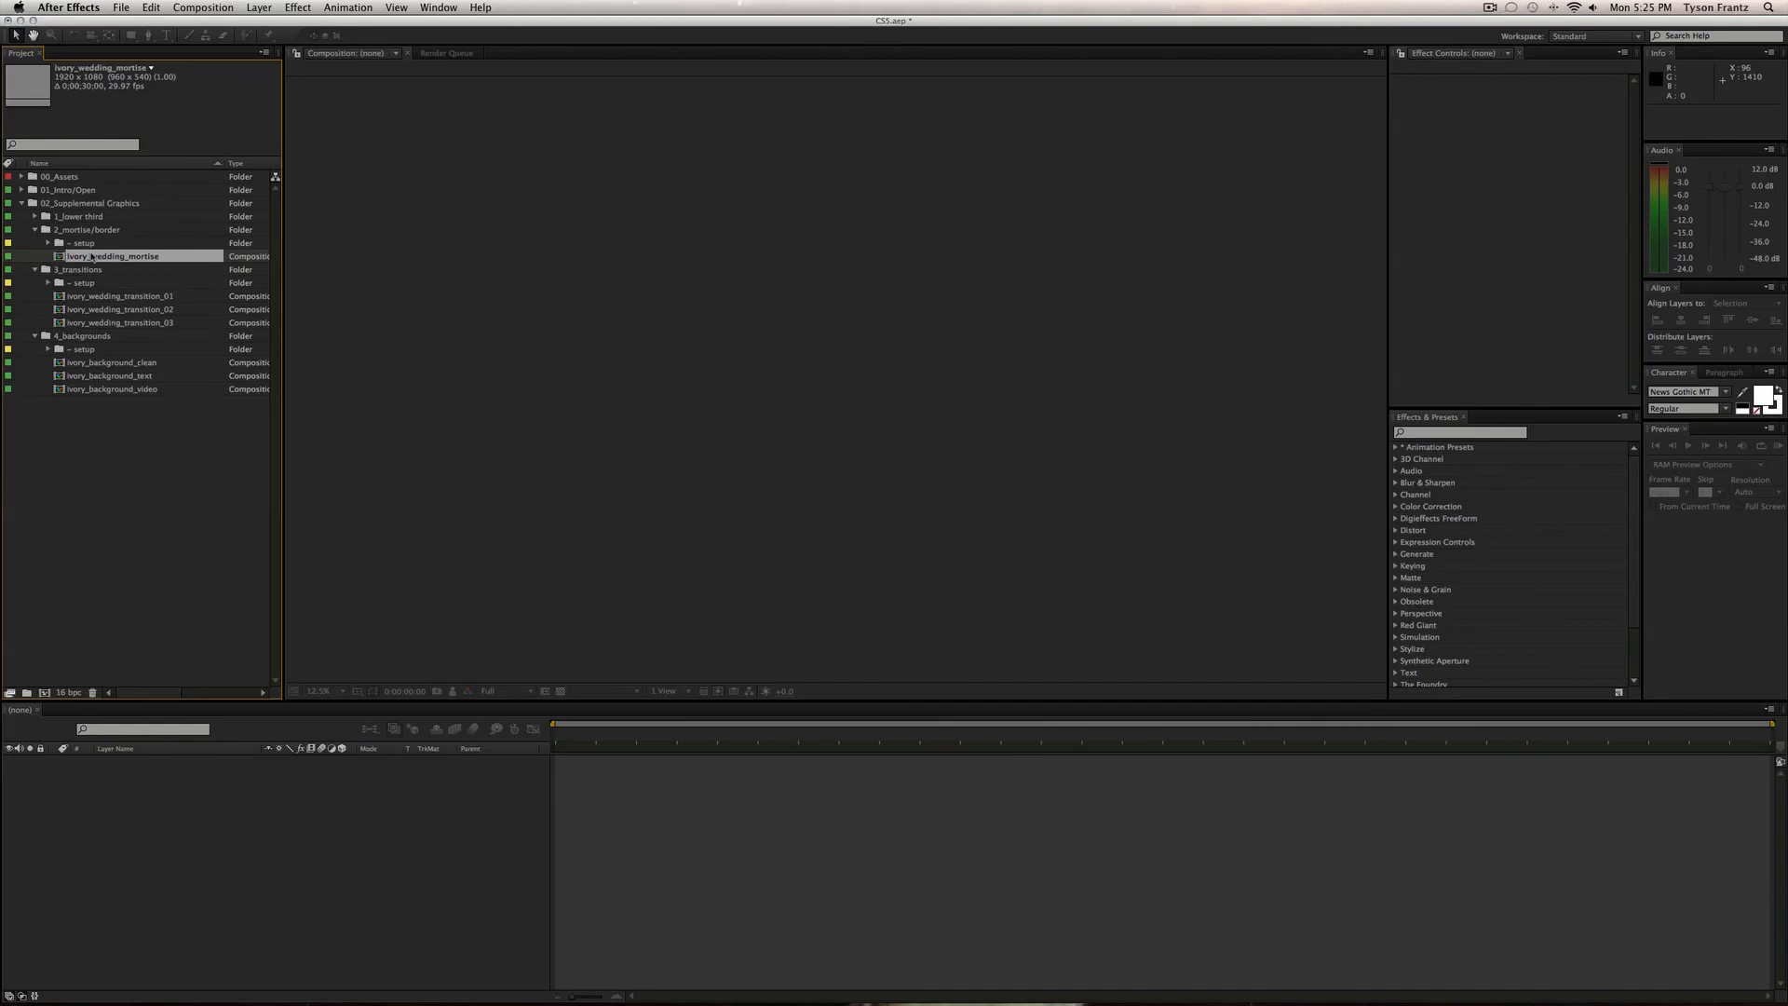
{"action": "double_click", "coordinate": [91, 257]}
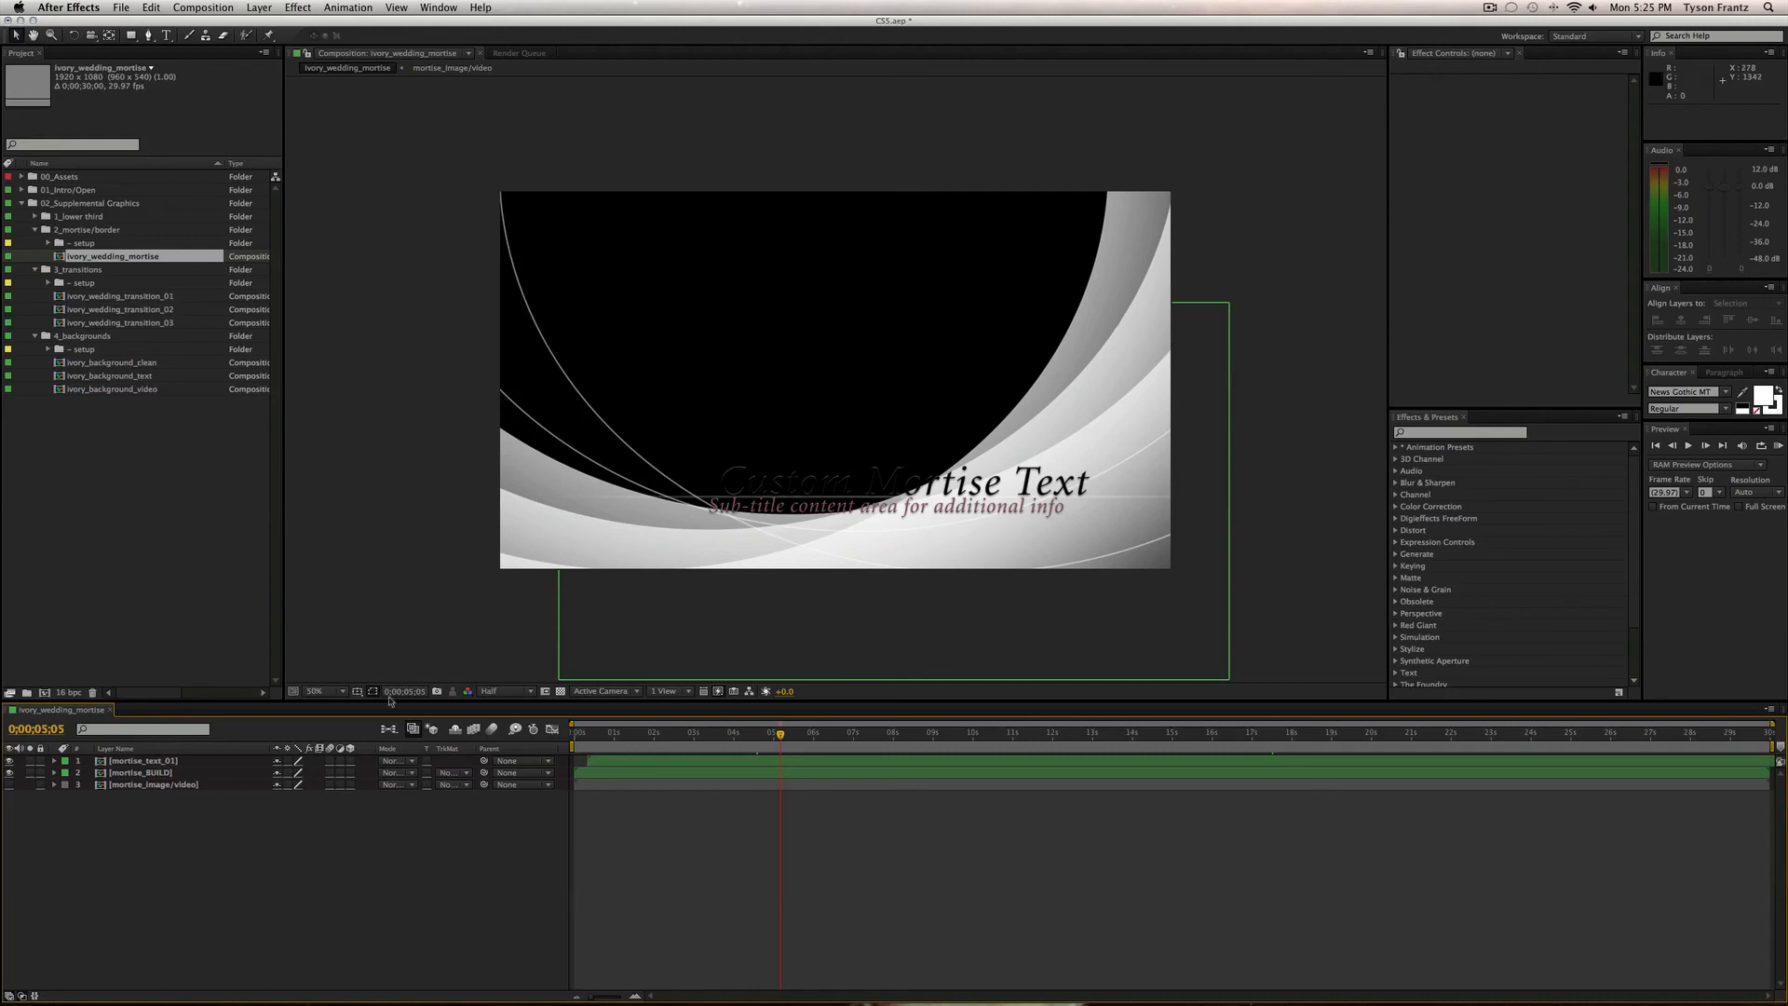
{"action": "left_click", "coordinate": [561, 691]}
{"action": "left_click", "coordinate": [561, 691]}
{"action": "left_click_drag", "start_coordinate": [645, 736], "coordinate": [761, 738]}
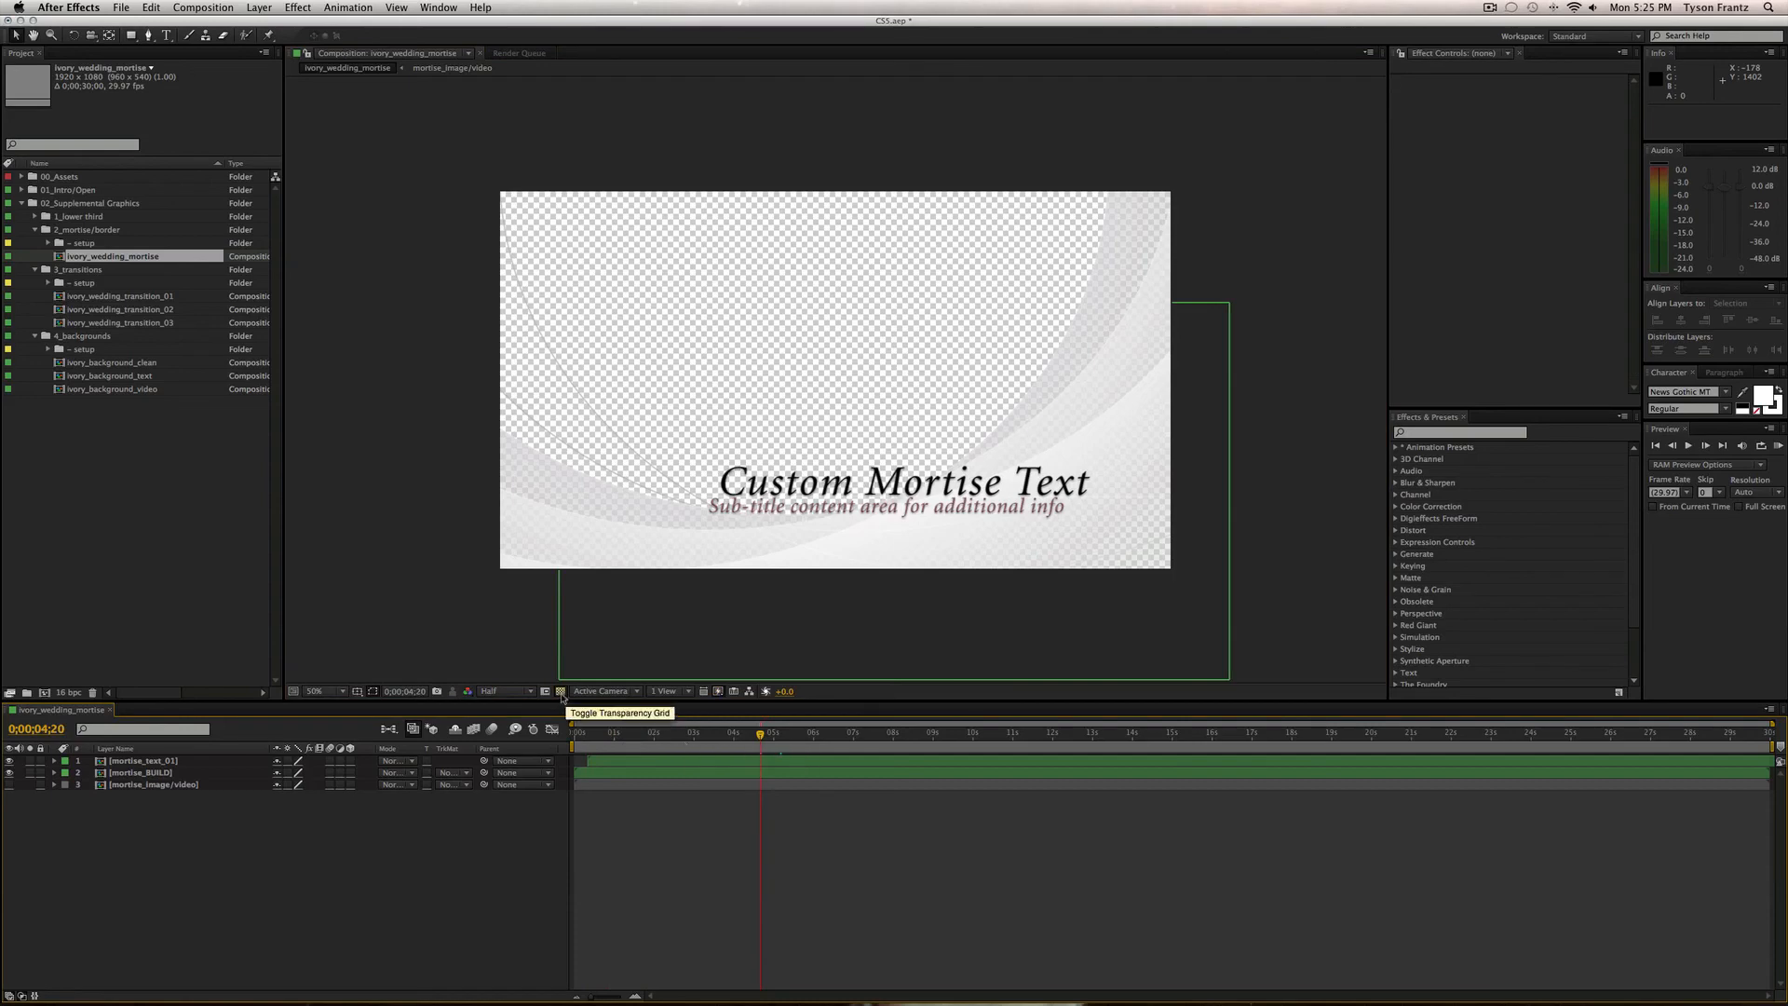
{"action": "left_click", "coordinate": [560, 690]}
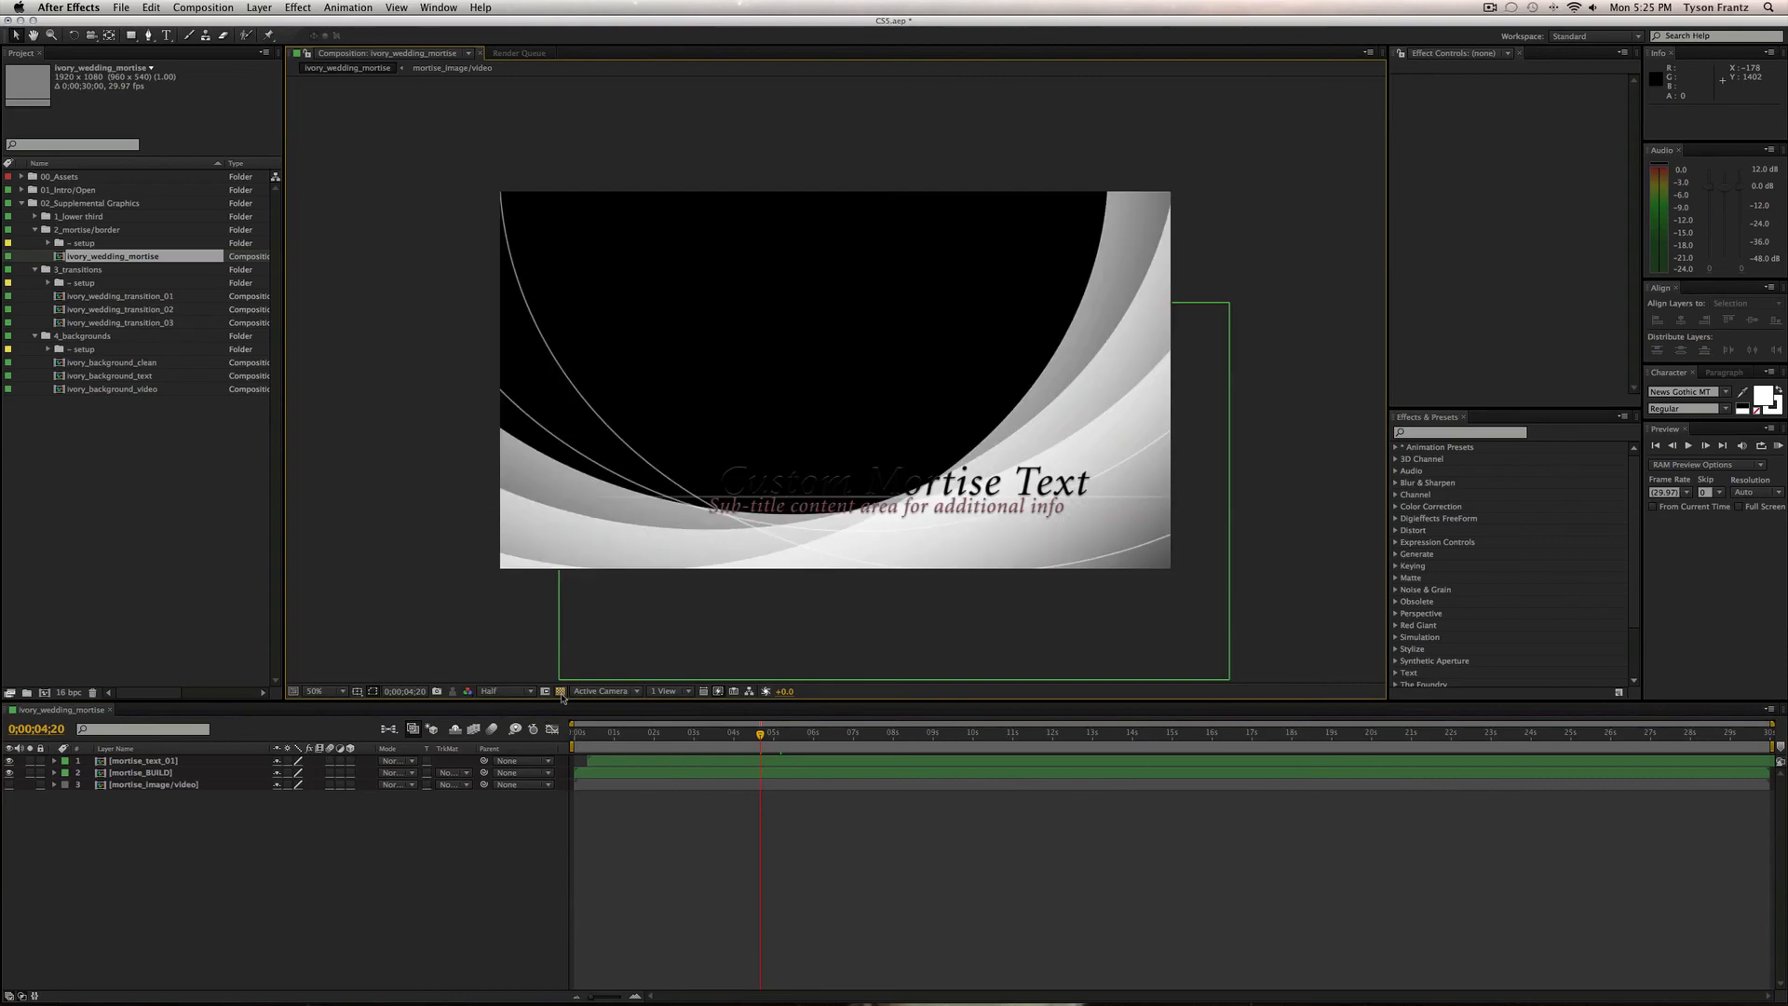
{"action": "left_click", "coordinate": [560, 690]}
{"action": "left_click", "coordinate": [149, 761]}
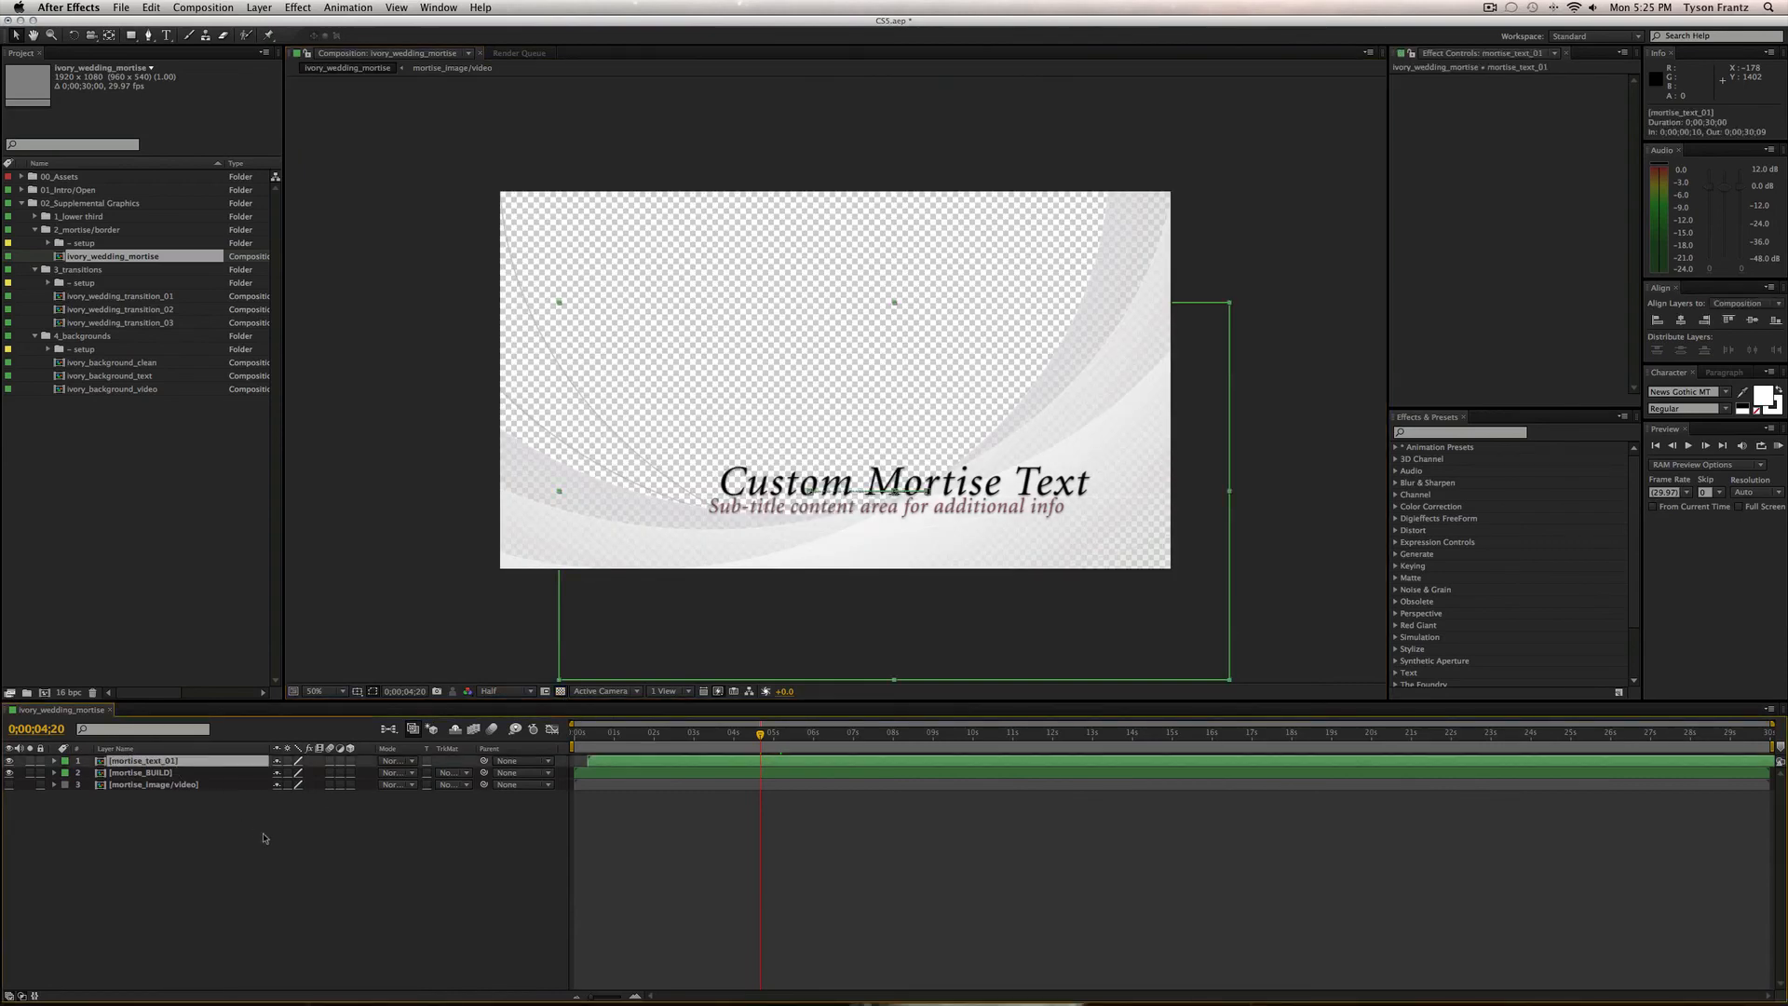
Browse the 3_transitions folders, then expand the mortise setup folder.
{"action": "left_click", "coordinate": [49, 283]}
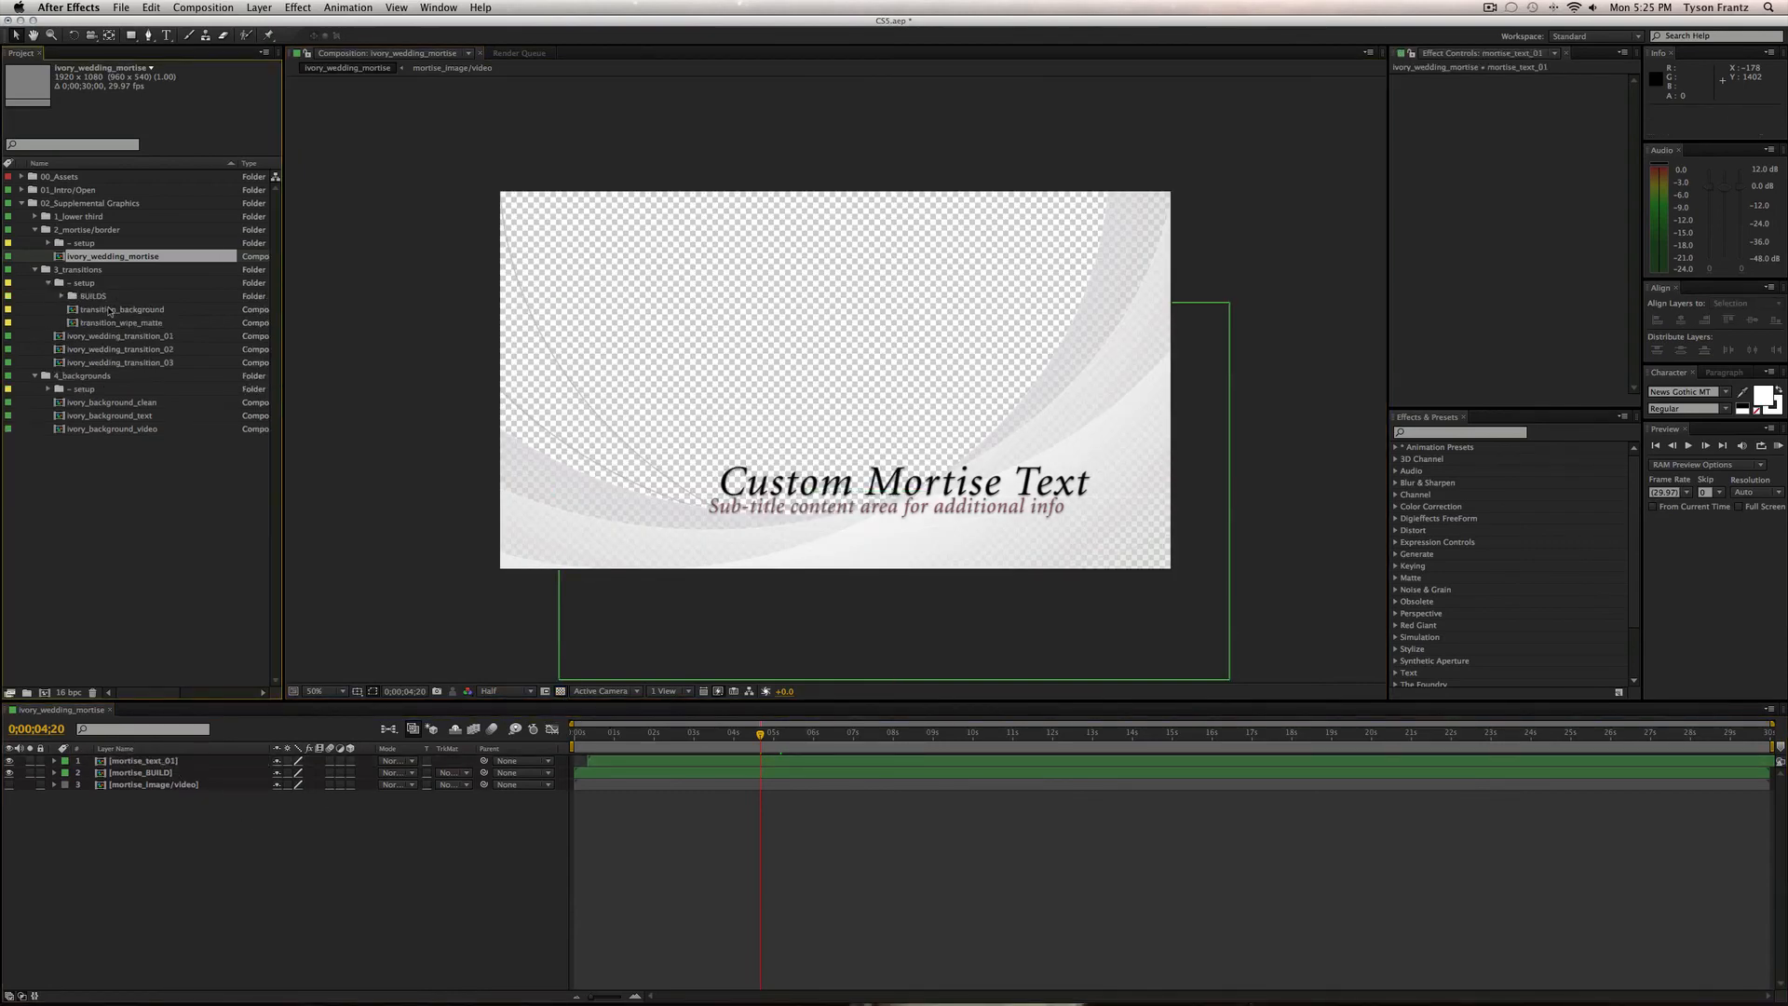
{"action": "left_click", "coordinate": [93, 310]}
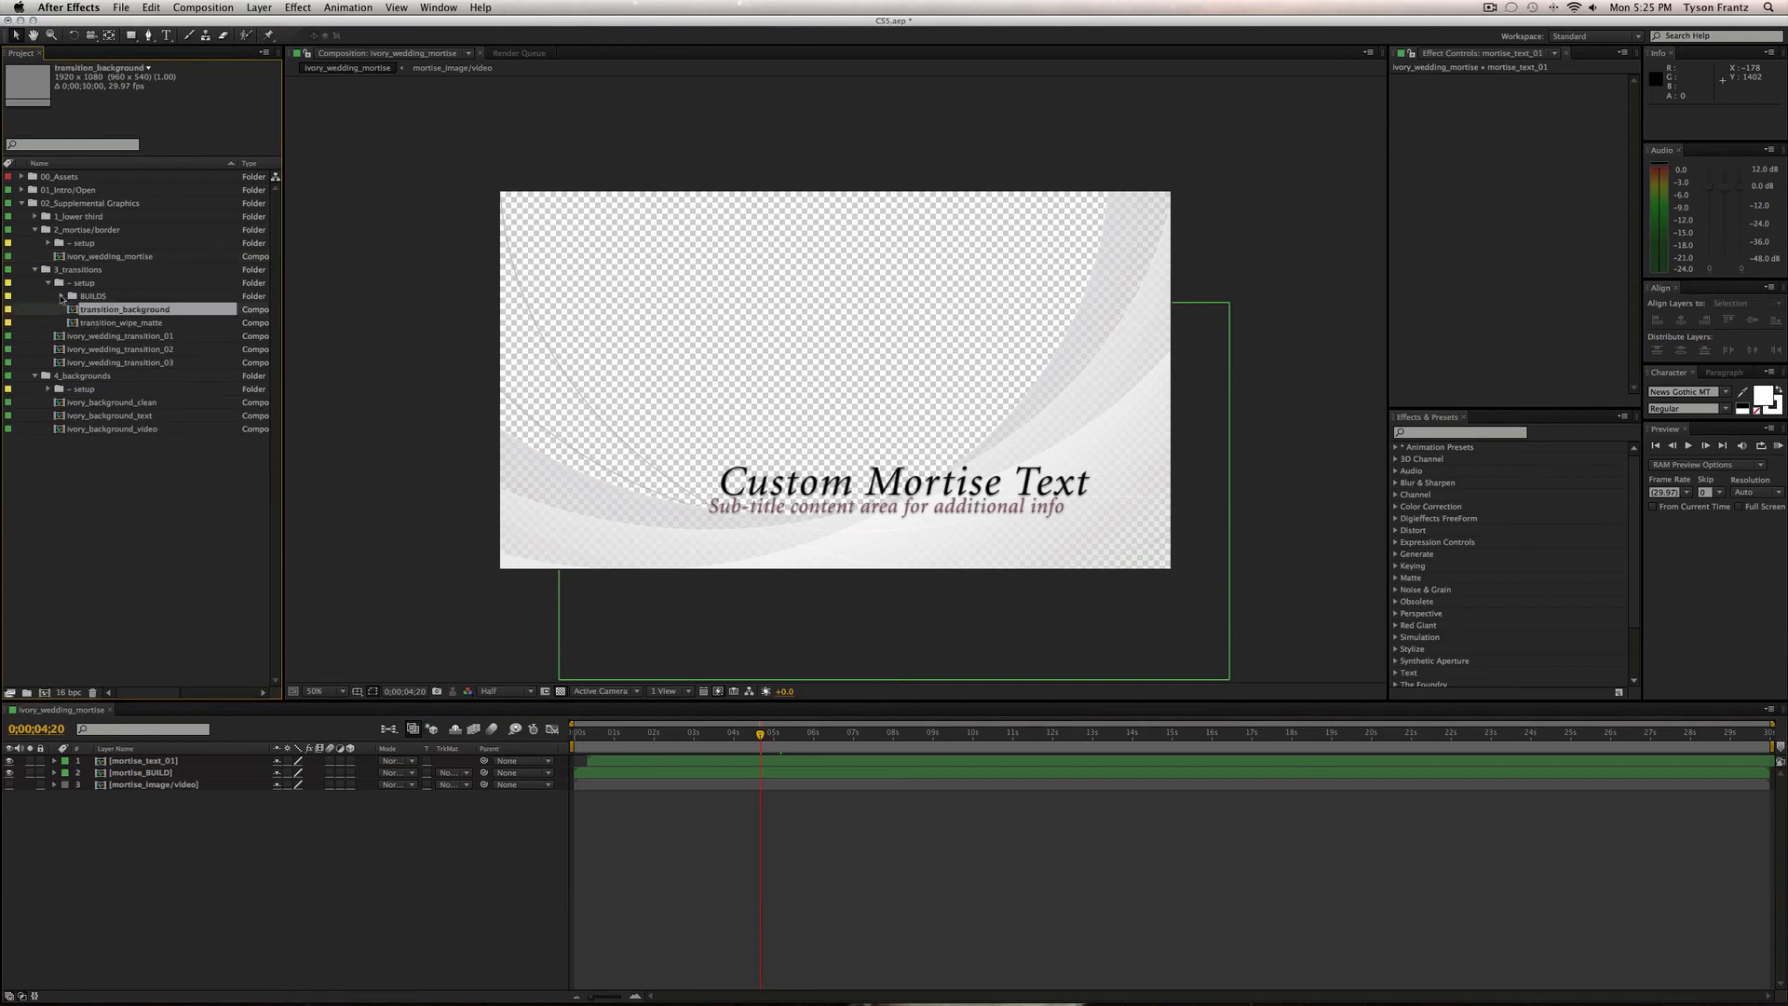
{"action": "left_click", "coordinate": [62, 296]}
{"action": "left_click", "coordinate": [49, 283]}
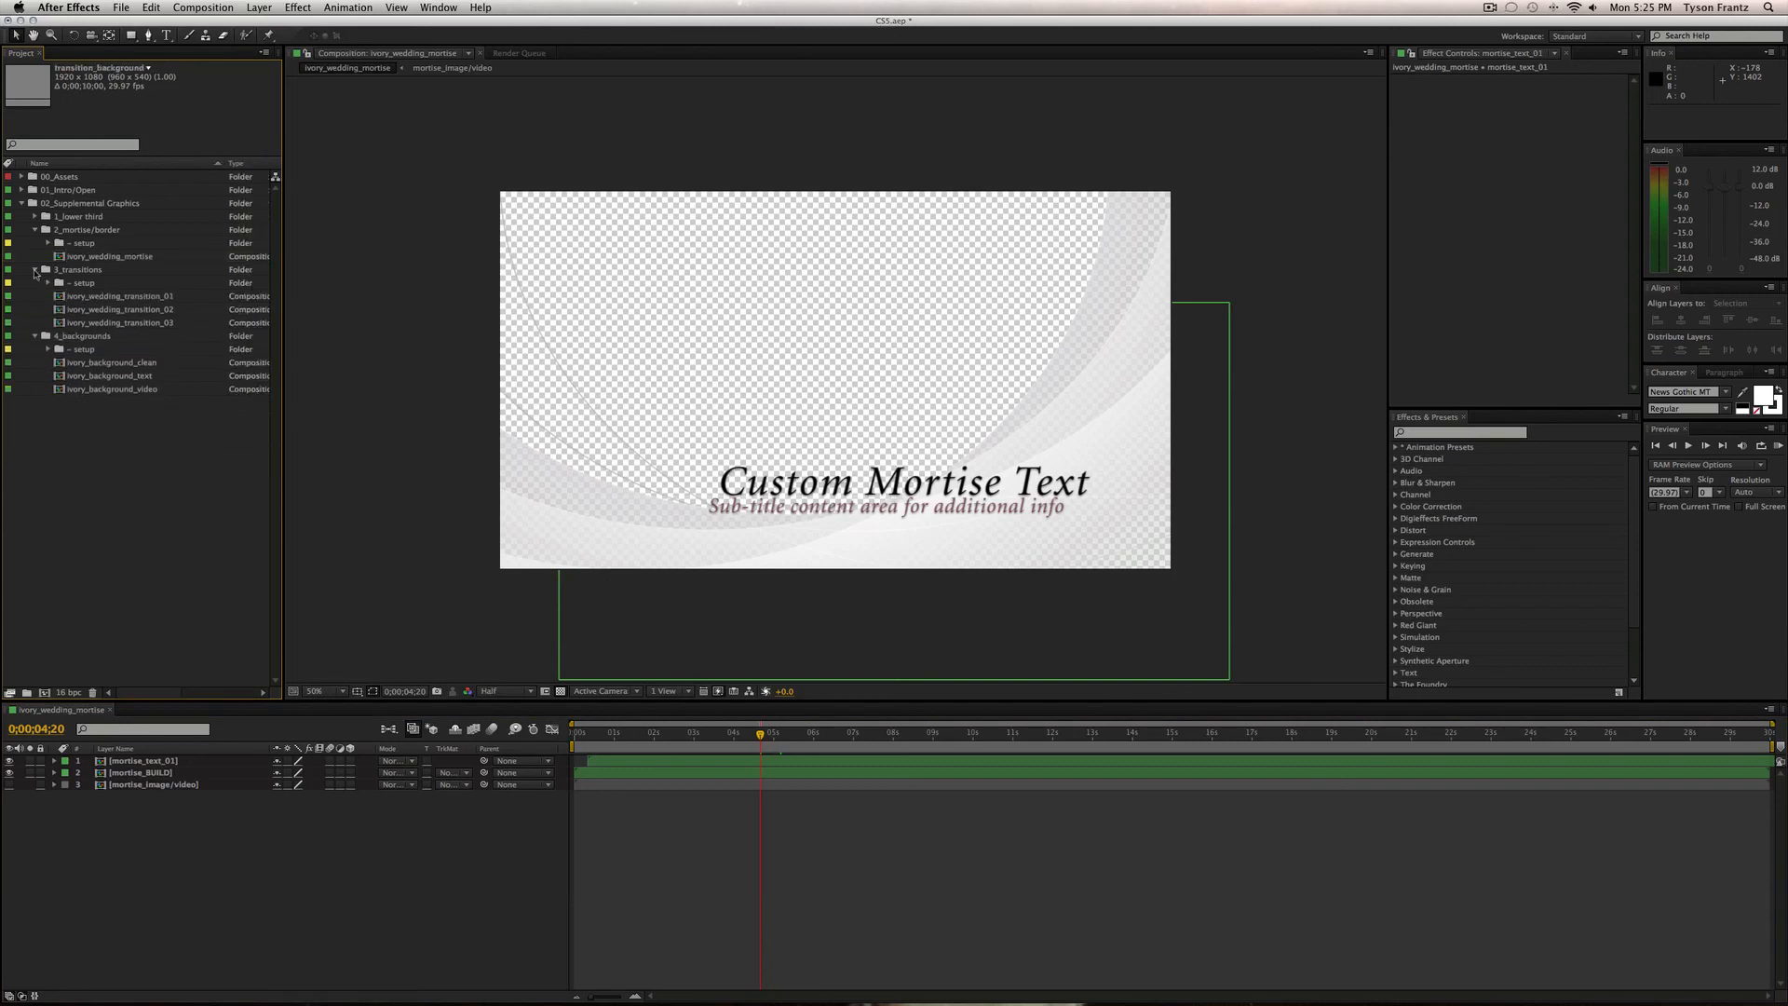
{"action": "left_click", "coordinate": [34, 269]}
{"action": "left_click", "coordinate": [47, 243]}
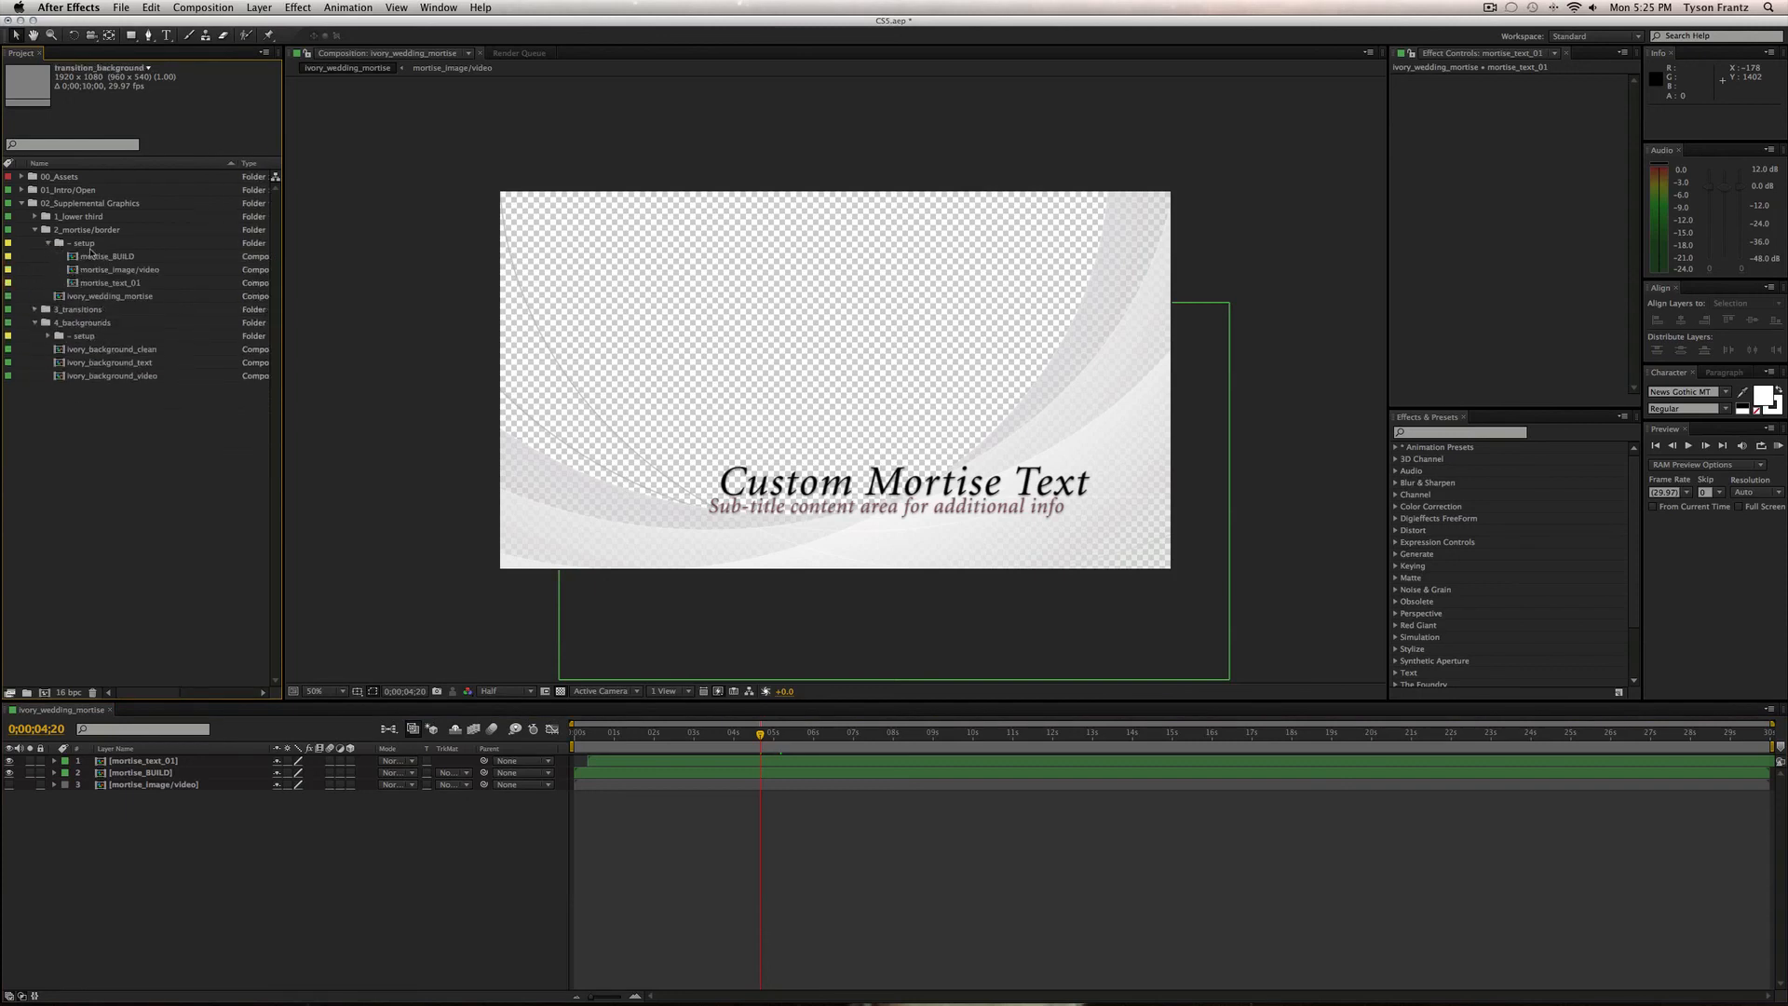
{"action": "left_click", "coordinate": [86, 244]}
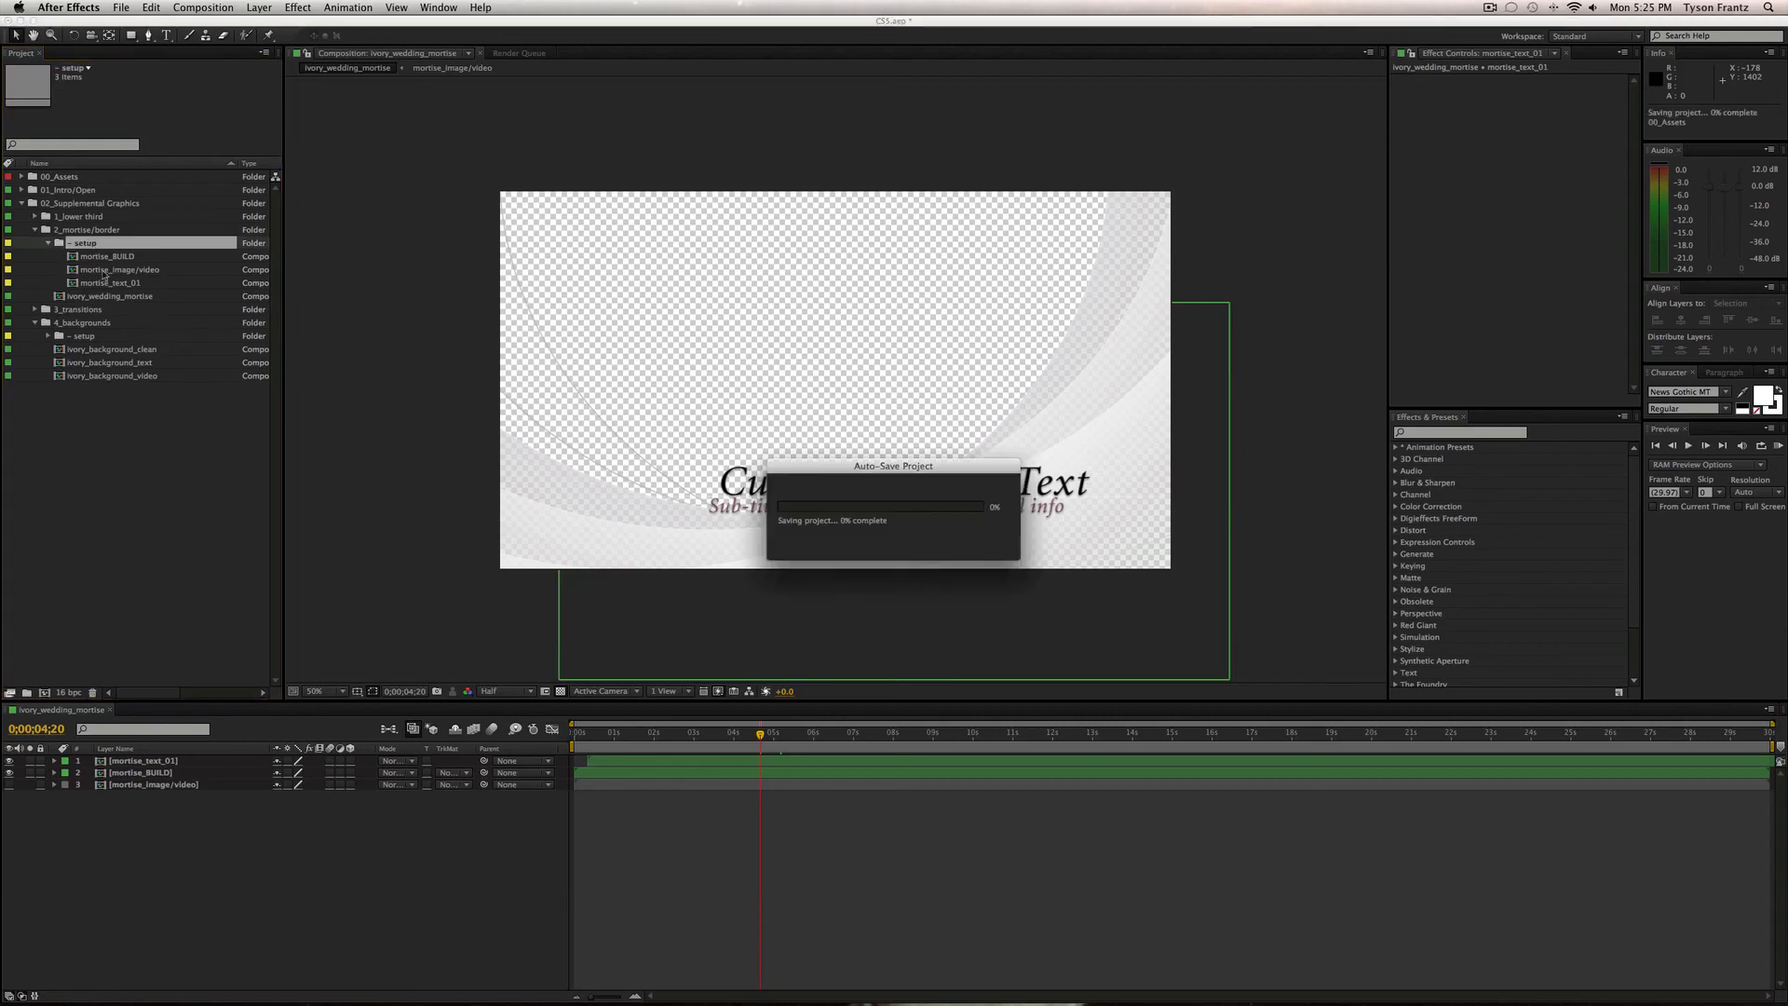
{"action": "left_click", "coordinate": [116, 285]}
{"action": "left_click", "coordinate": [128, 274]}
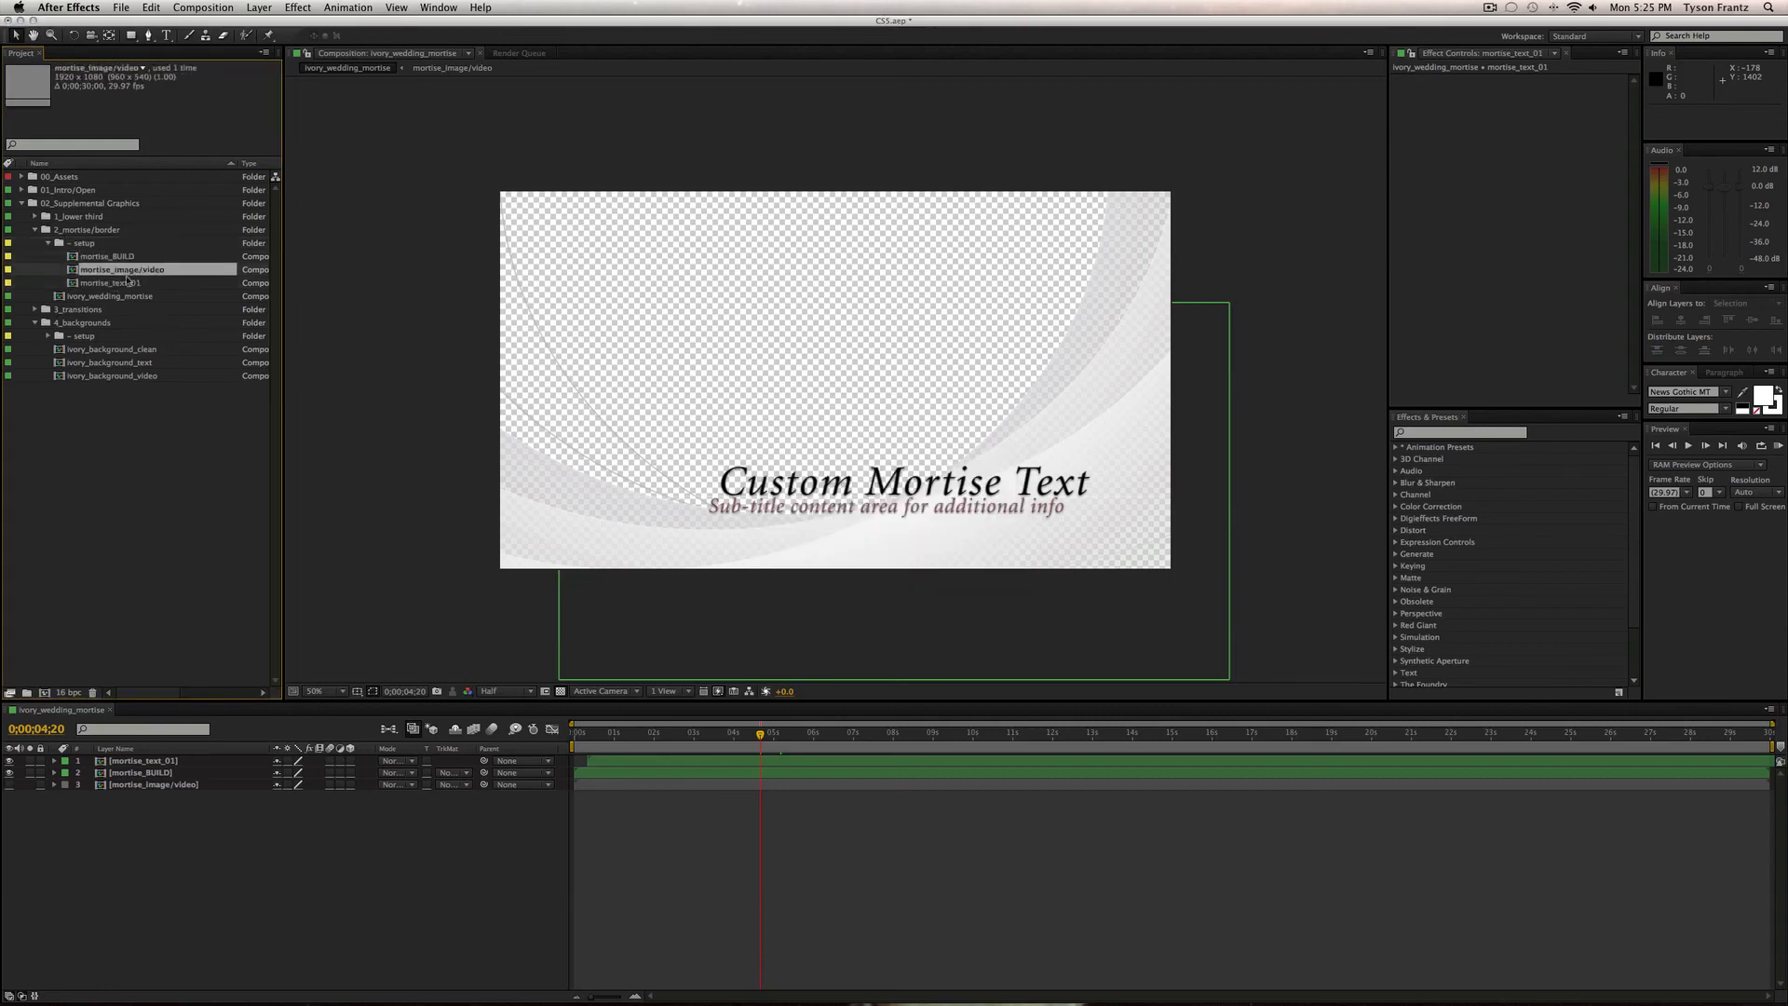
Inspect mortise_text_01's Custom Mortise Text effects on transparency, then close both mortise comps.
{"action": "double_click", "coordinate": [128, 283]}
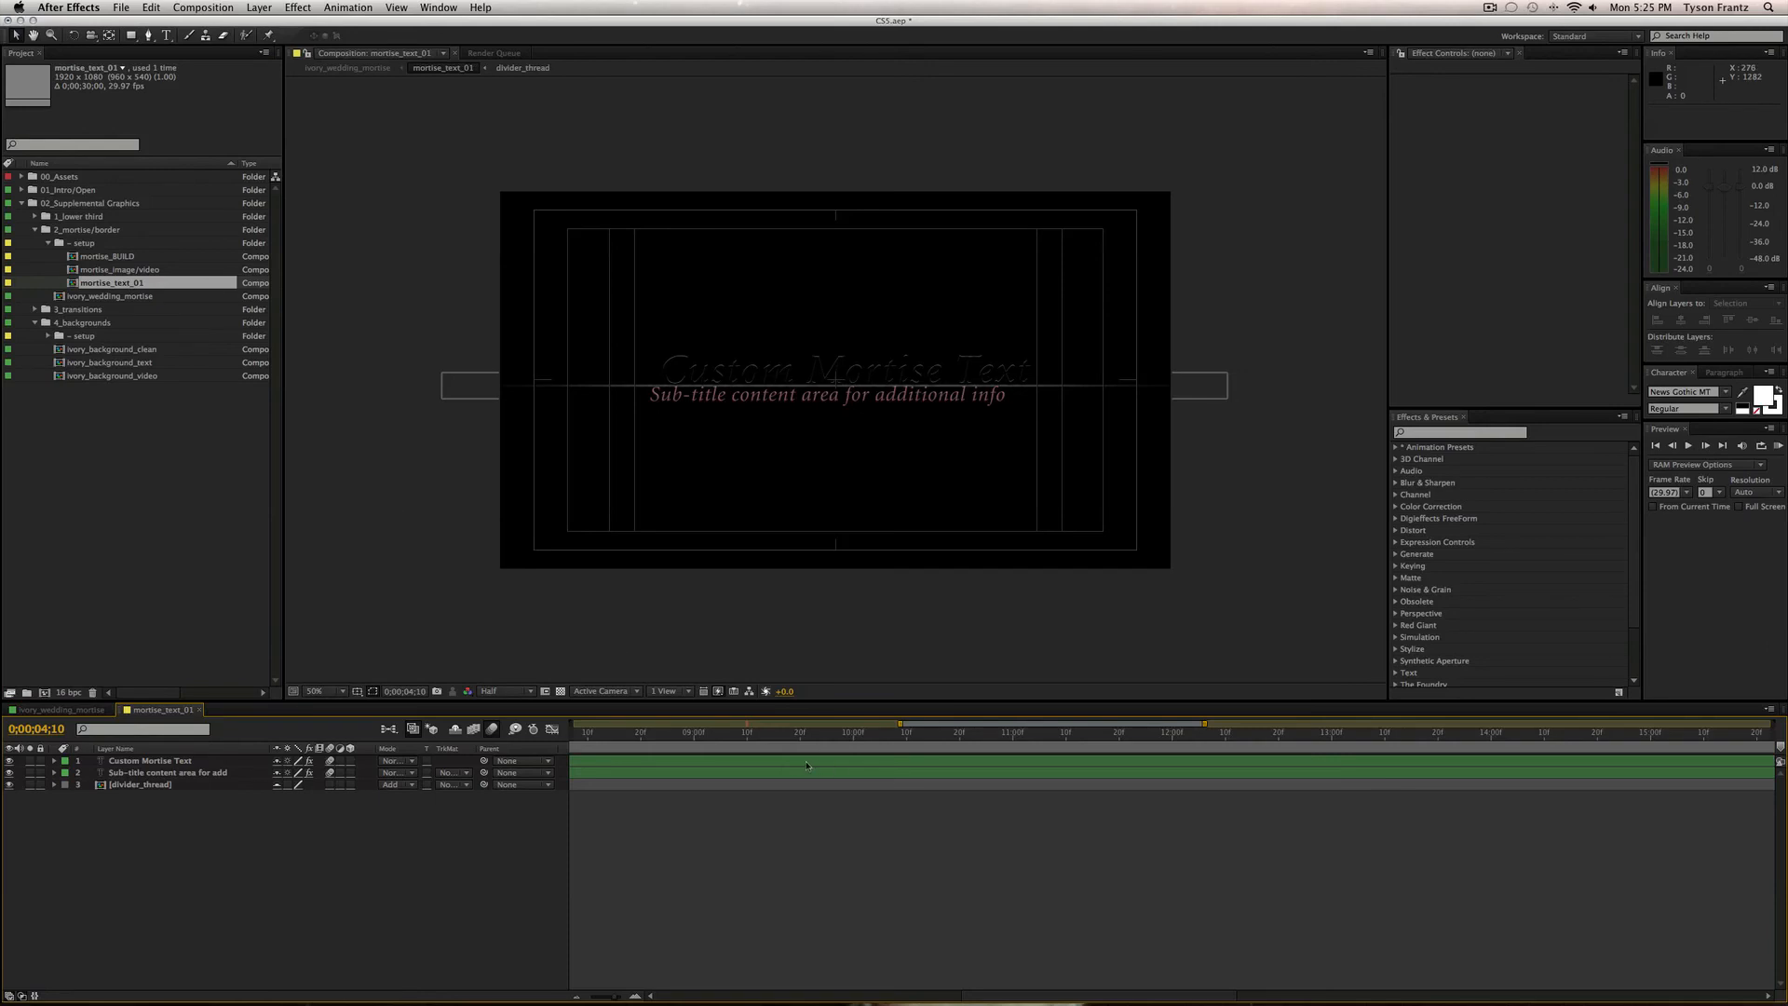
{"action": "left_click", "coordinate": [562, 691]}
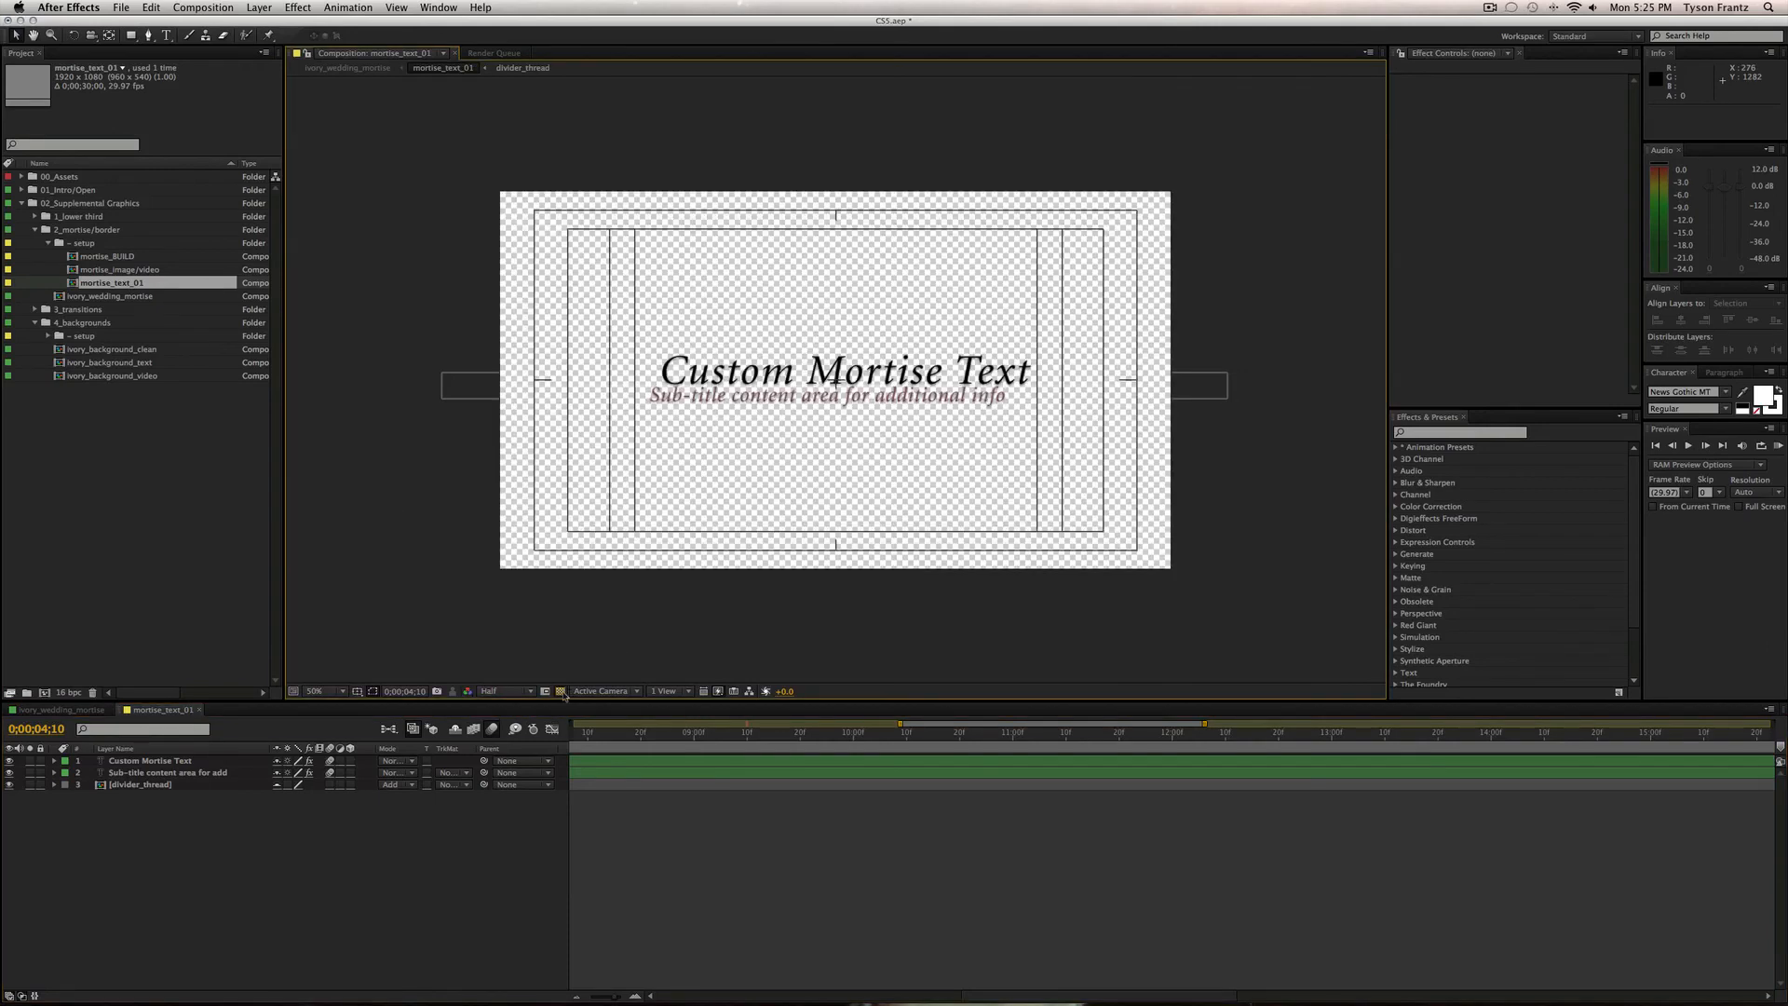
{"action": "left_click", "coordinate": [882, 406]}
{"action": "left_click", "coordinate": [442, 894]}
{"action": "key", "text": "super+w"}
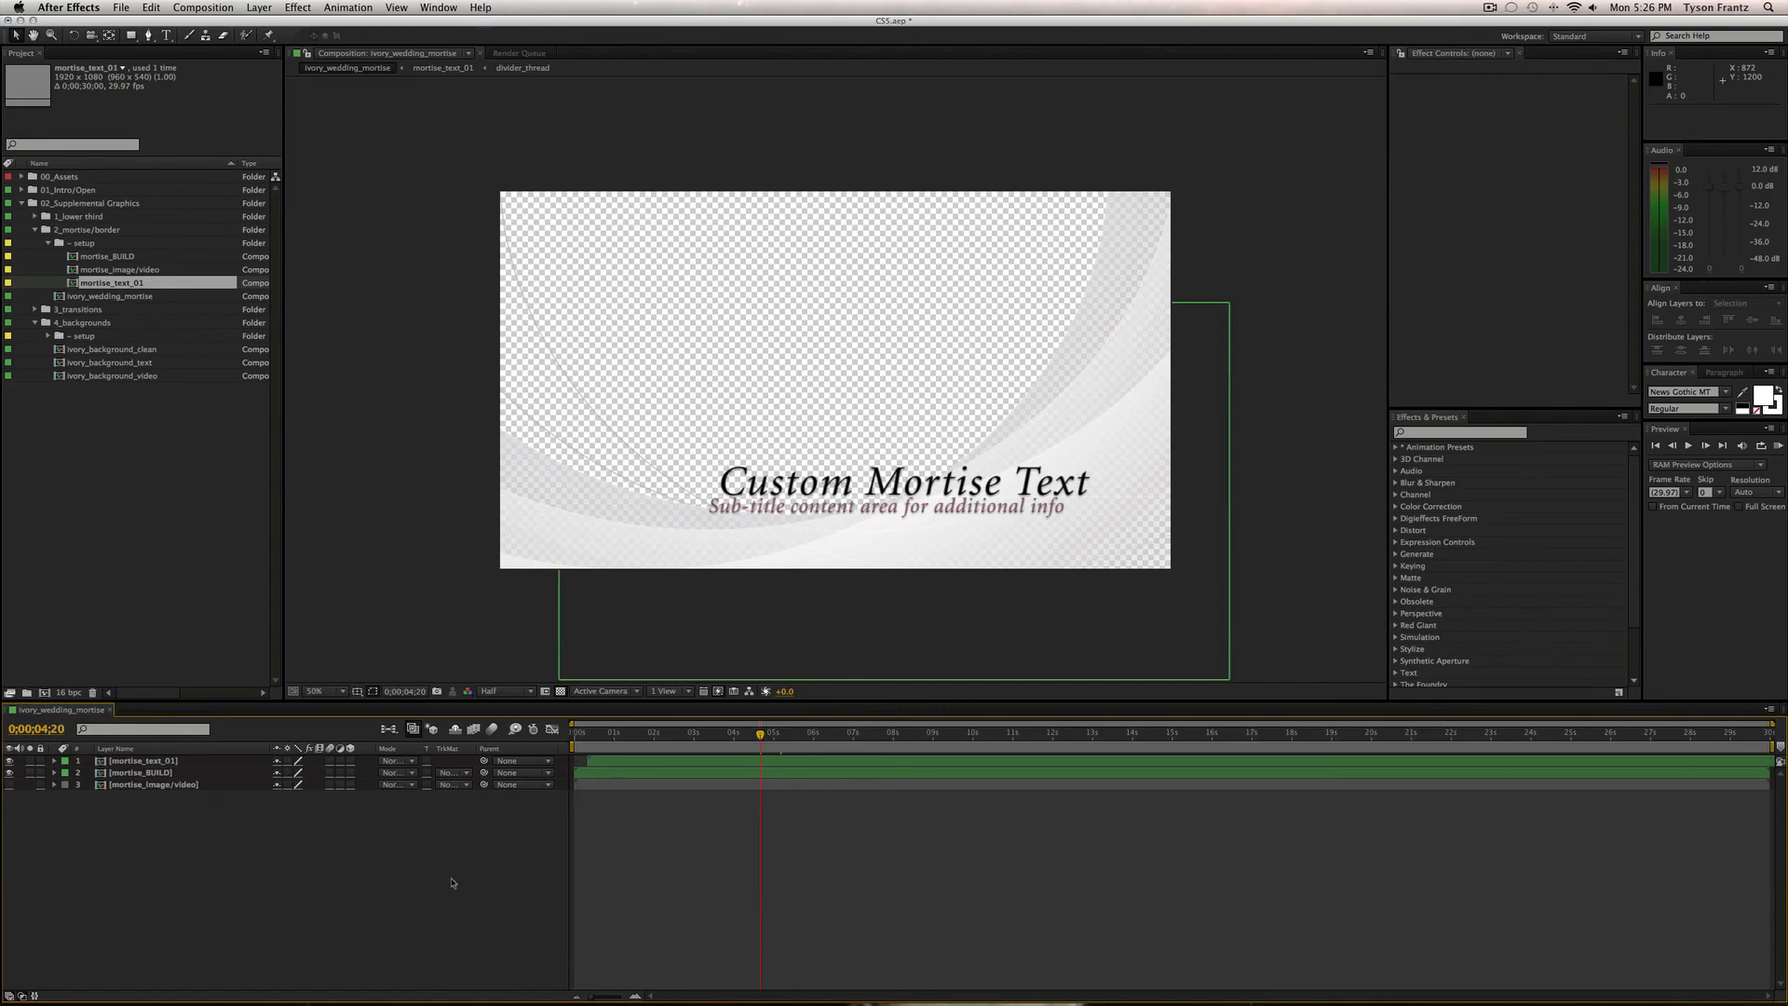
{"action": "key", "text": "super+w"}
{"action": "left_click", "coordinate": [89, 395]}
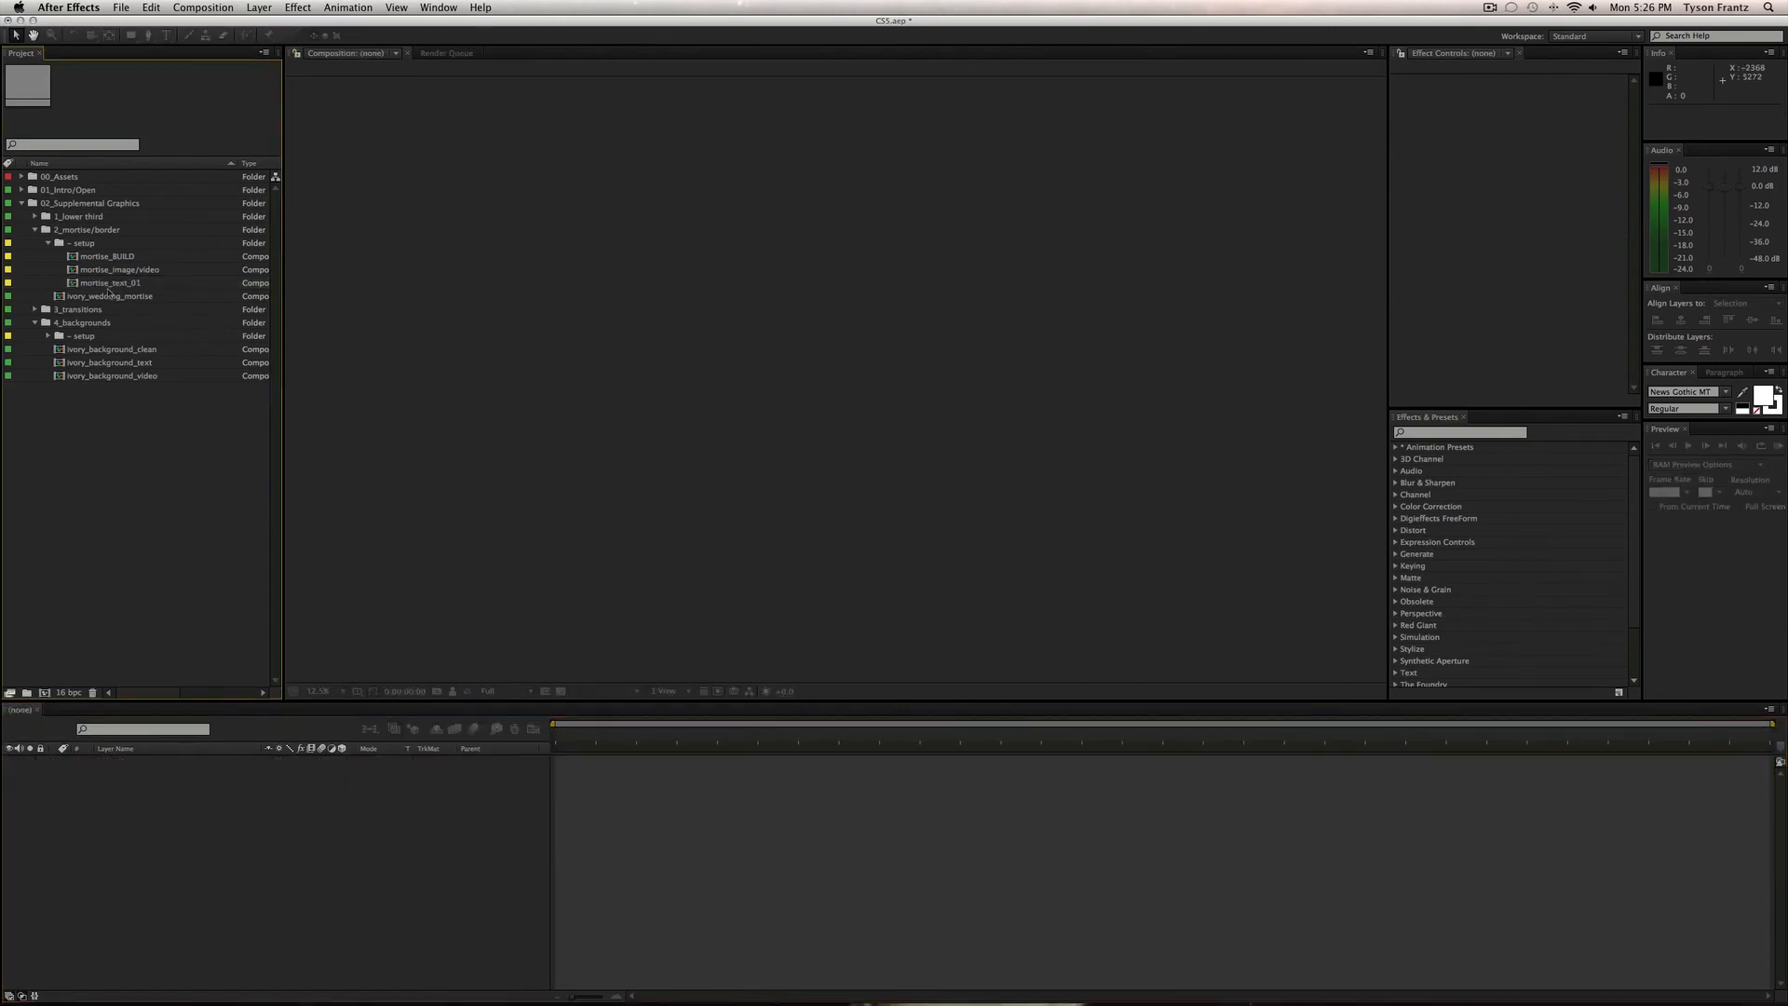
In ivory_wedding_mortise, briefly show the rose mortise_image/video layer, then hide it again.
{"action": "left_click", "coordinate": [110, 271]}
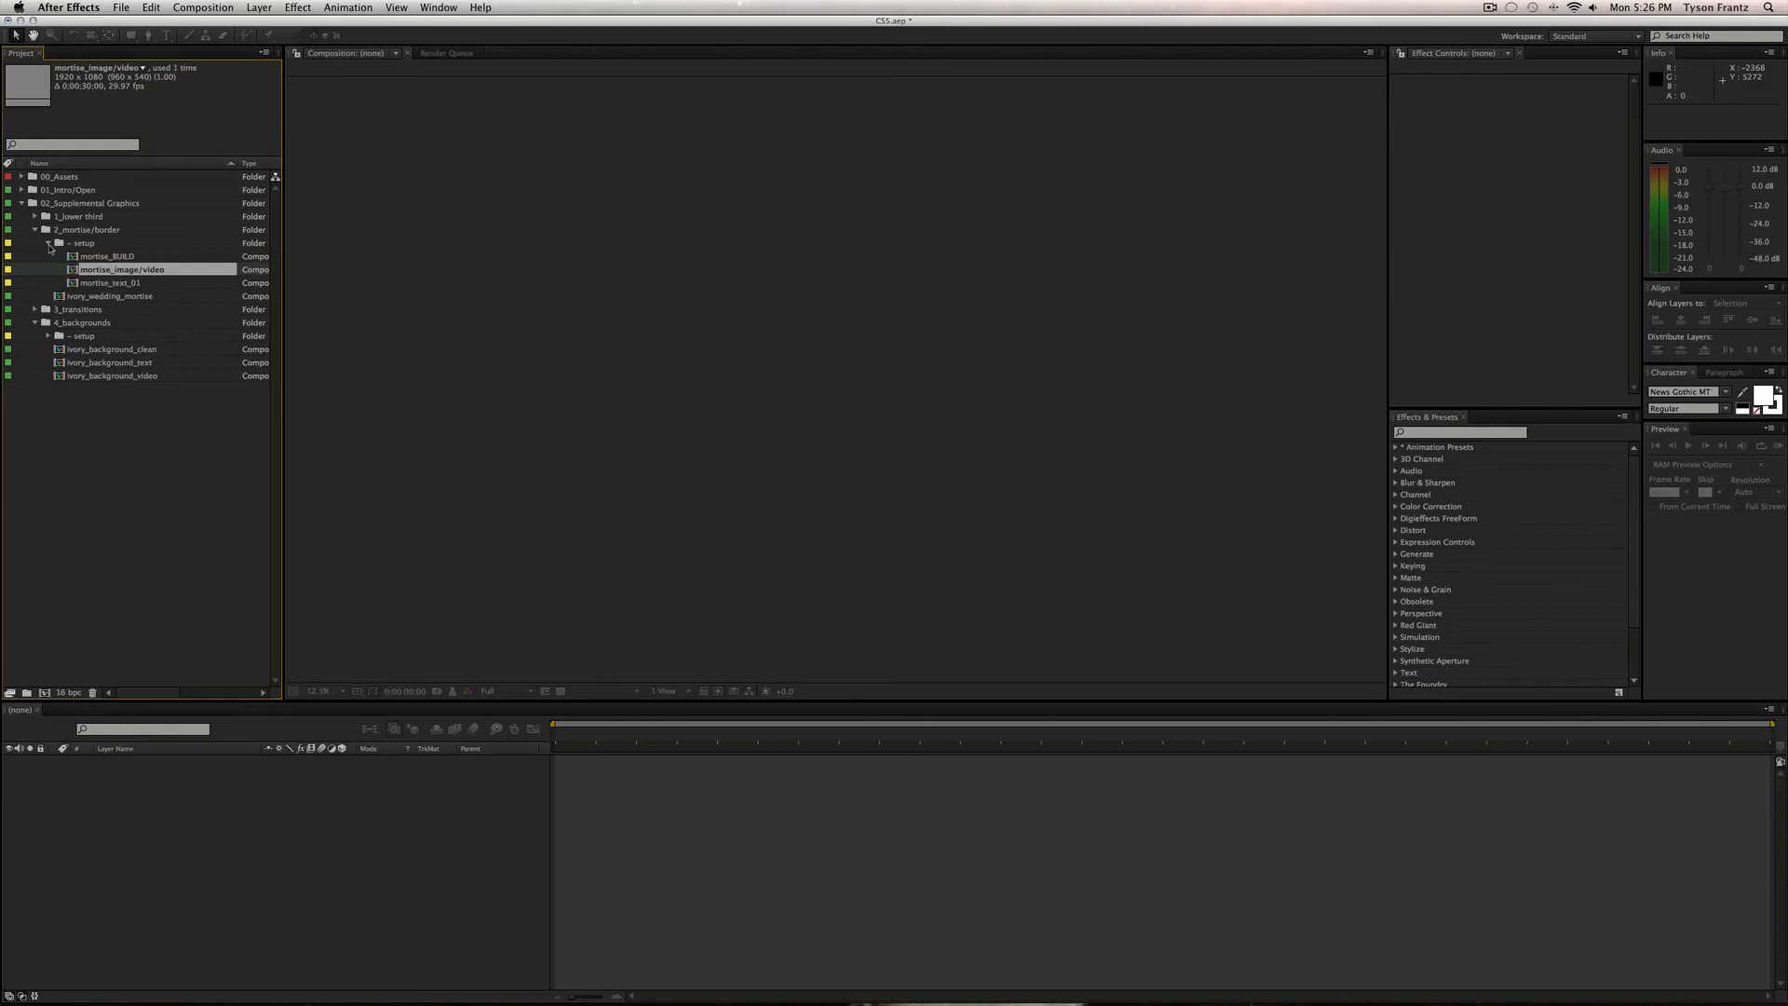
{"action": "double_click", "coordinate": [105, 296]}
{"action": "left_click", "coordinate": [176, 776]}
{"action": "left_click", "coordinate": [176, 787]}
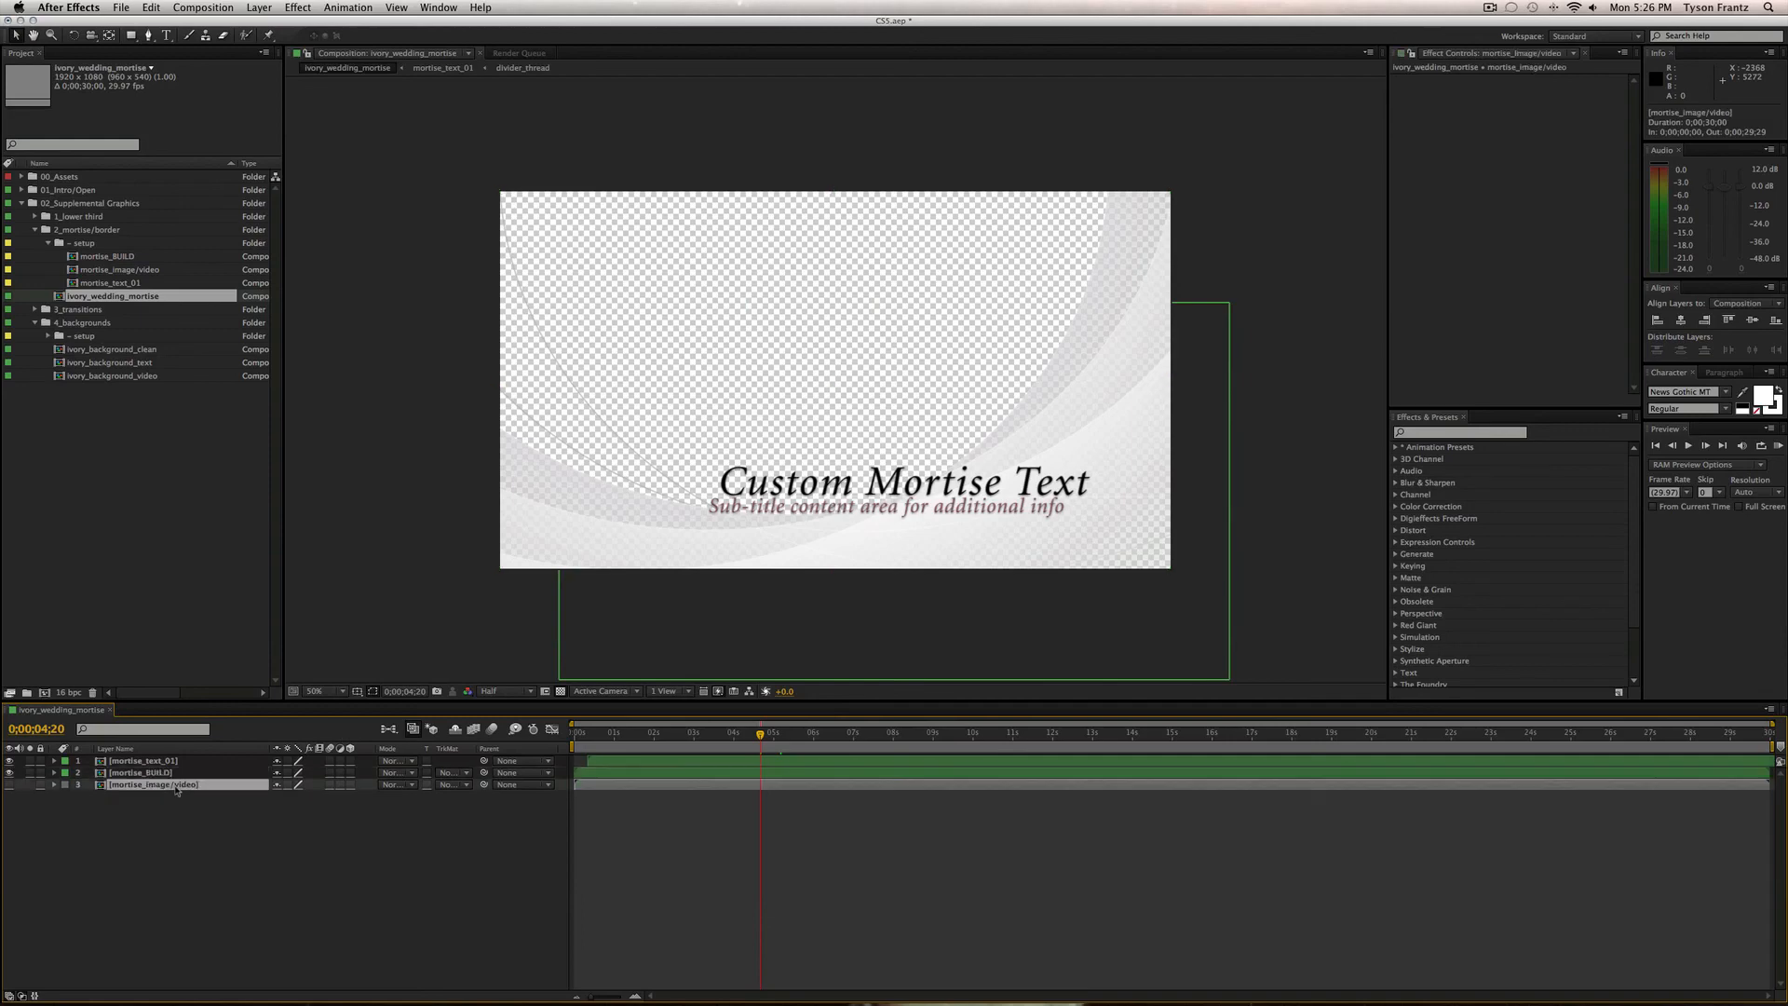
{"action": "left_click", "coordinate": [9, 785]}
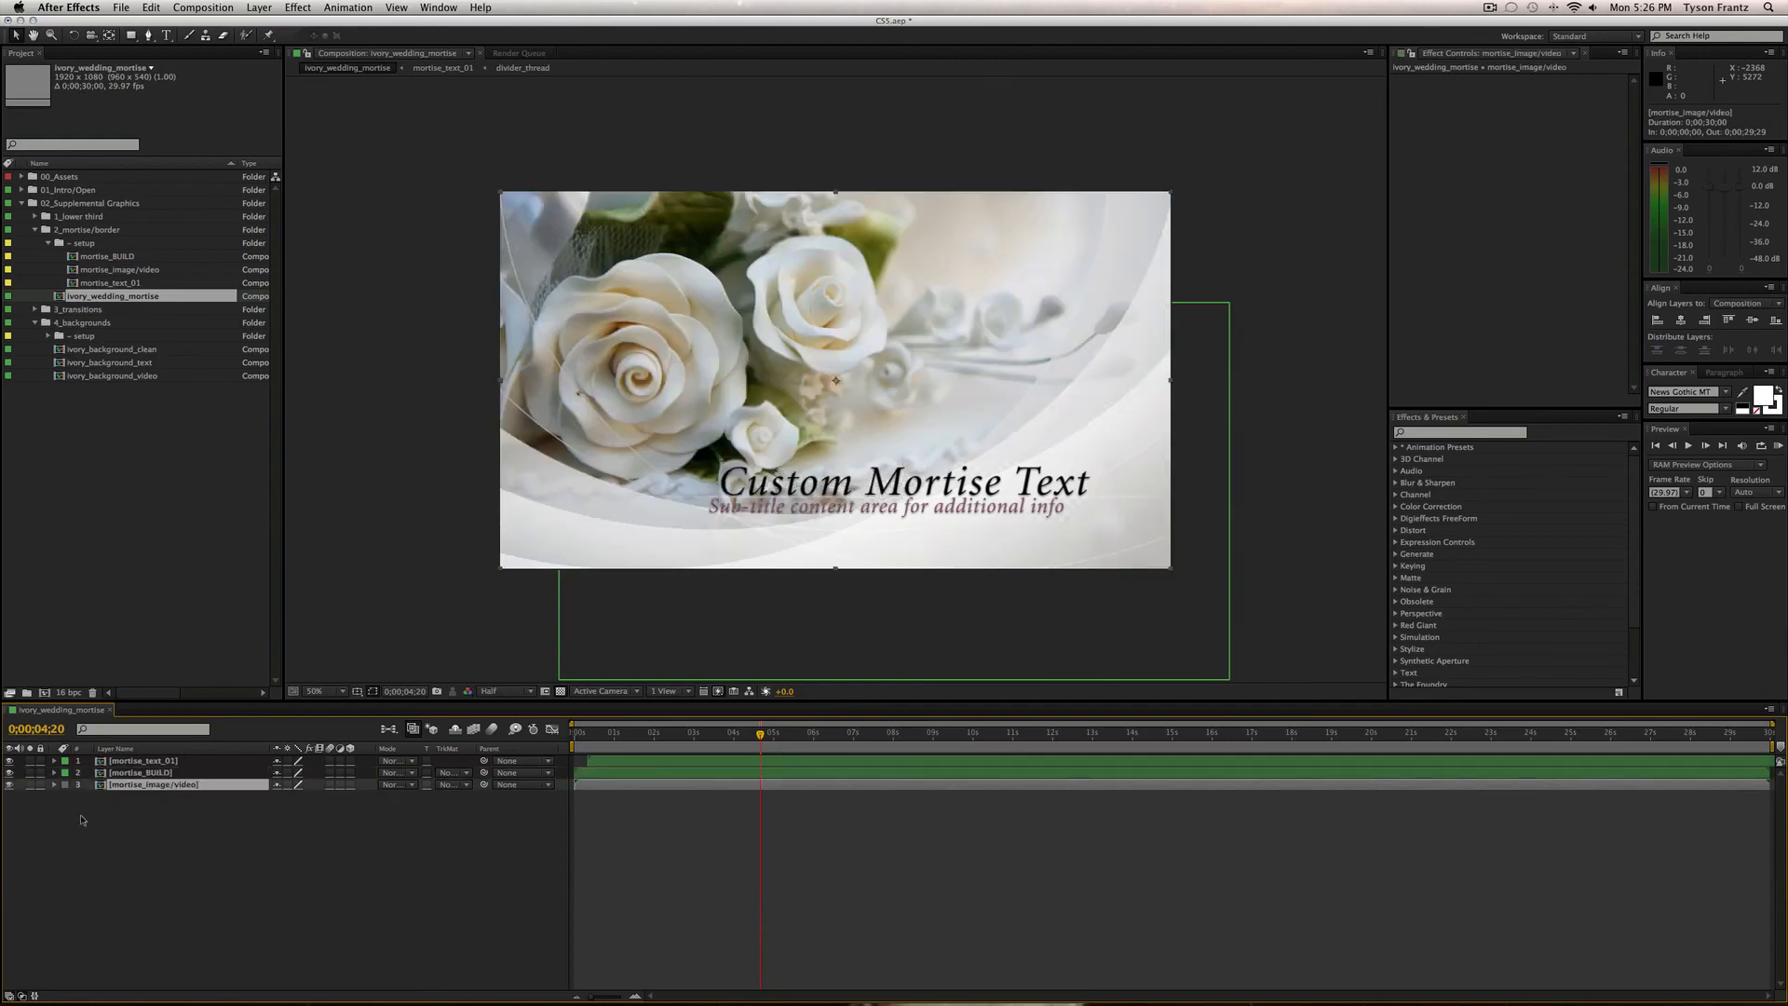
{"action": "left_click", "coordinate": [9, 785]}
{"action": "left_click", "coordinate": [270, 879]}
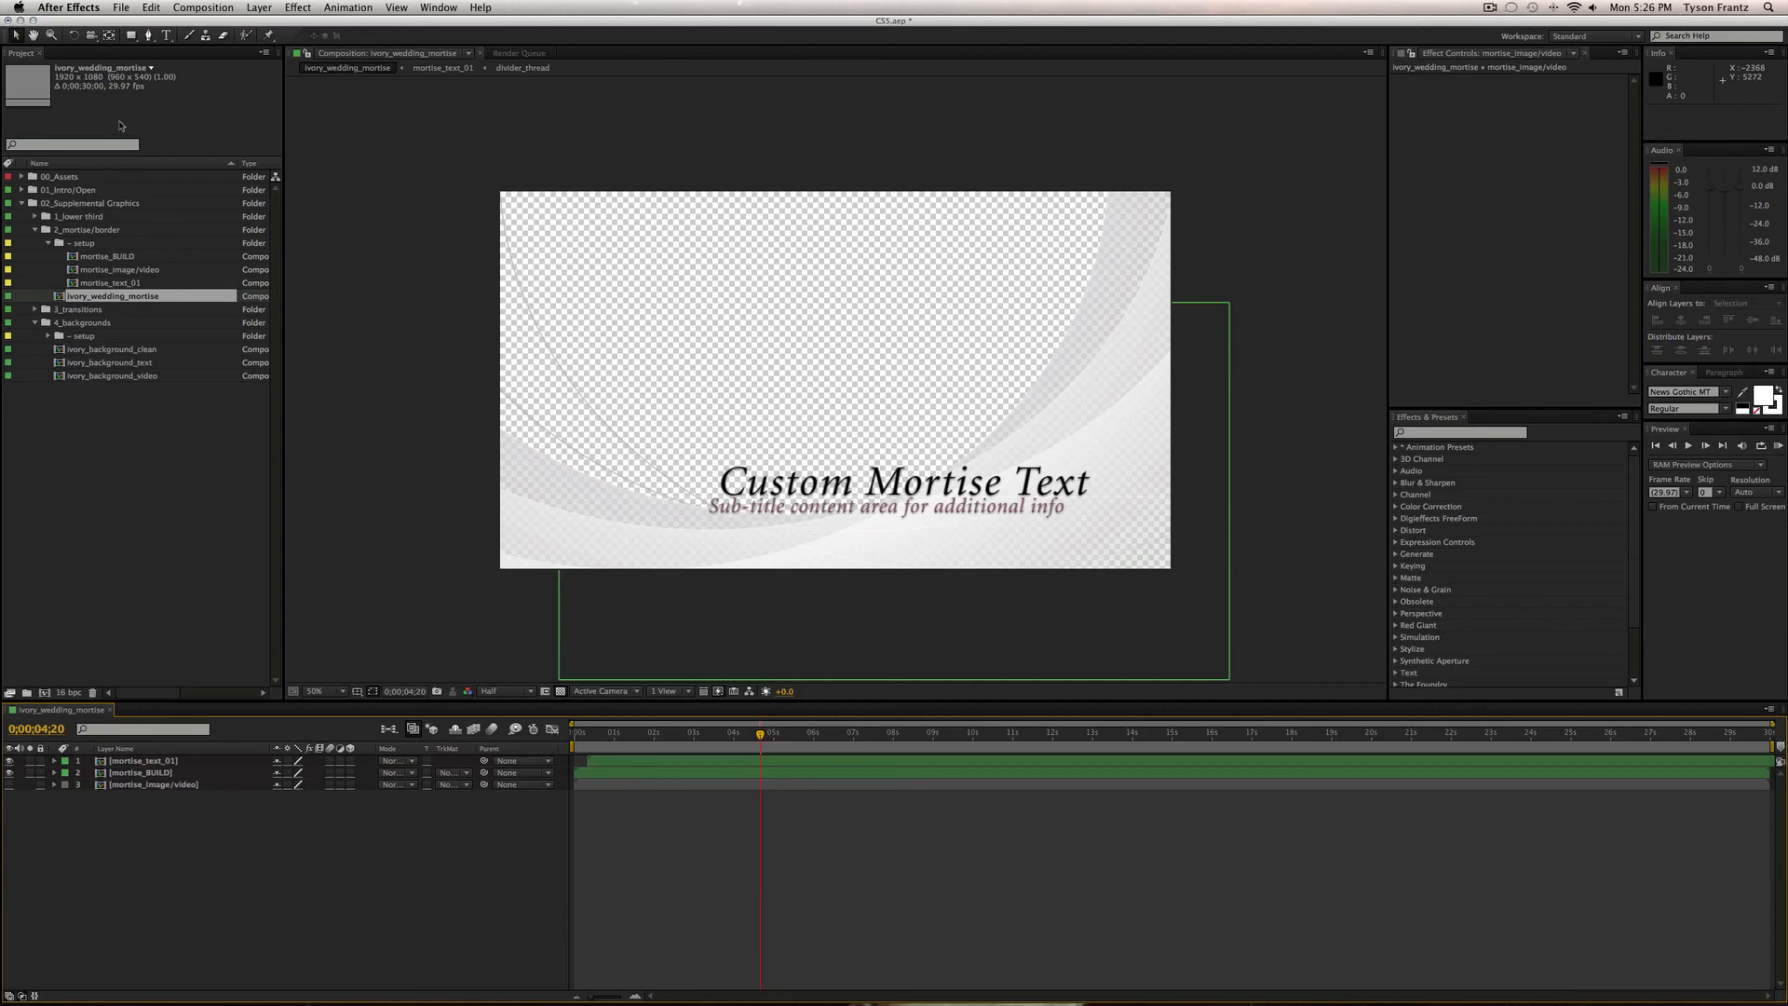
Preview the mortise_image/video rose footage from 2 to 7 seconds and collapse the setup folder.
{"action": "double_click", "coordinate": [119, 269]}
{"action": "left_click_drag", "start_coordinate": [760, 734], "coordinate": [663, 736]}
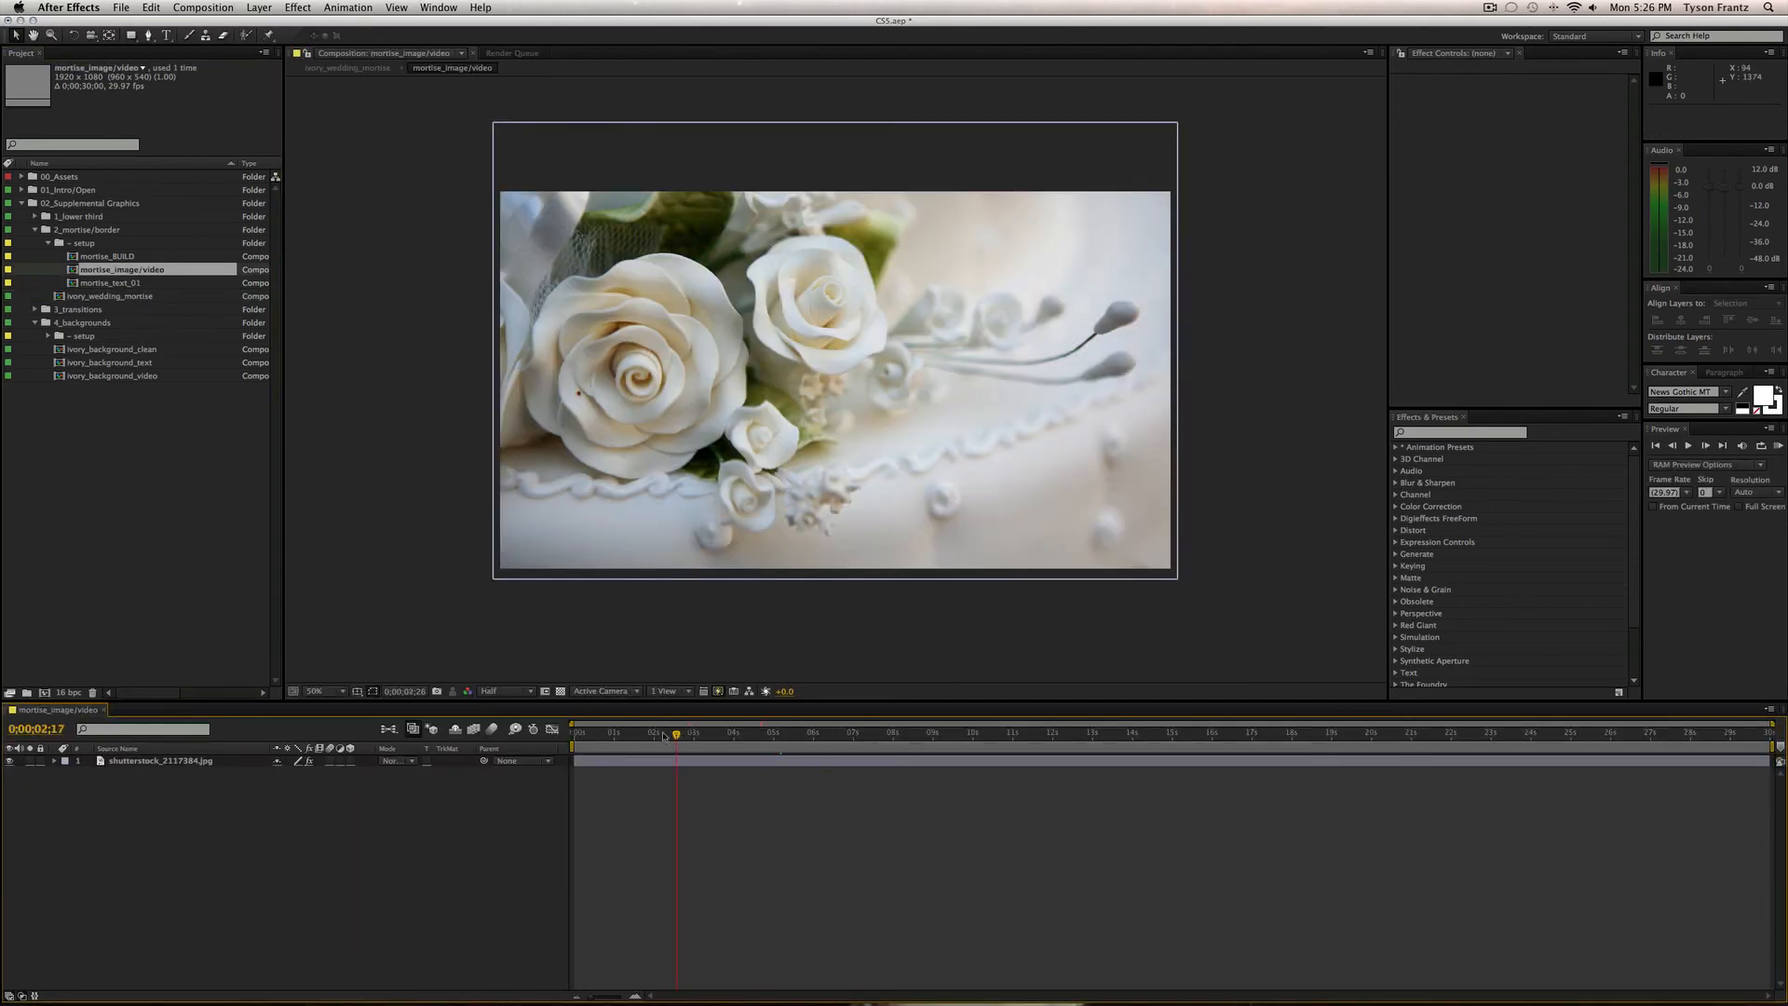
{"action": "left_click", "coordinate": [861, 734]}
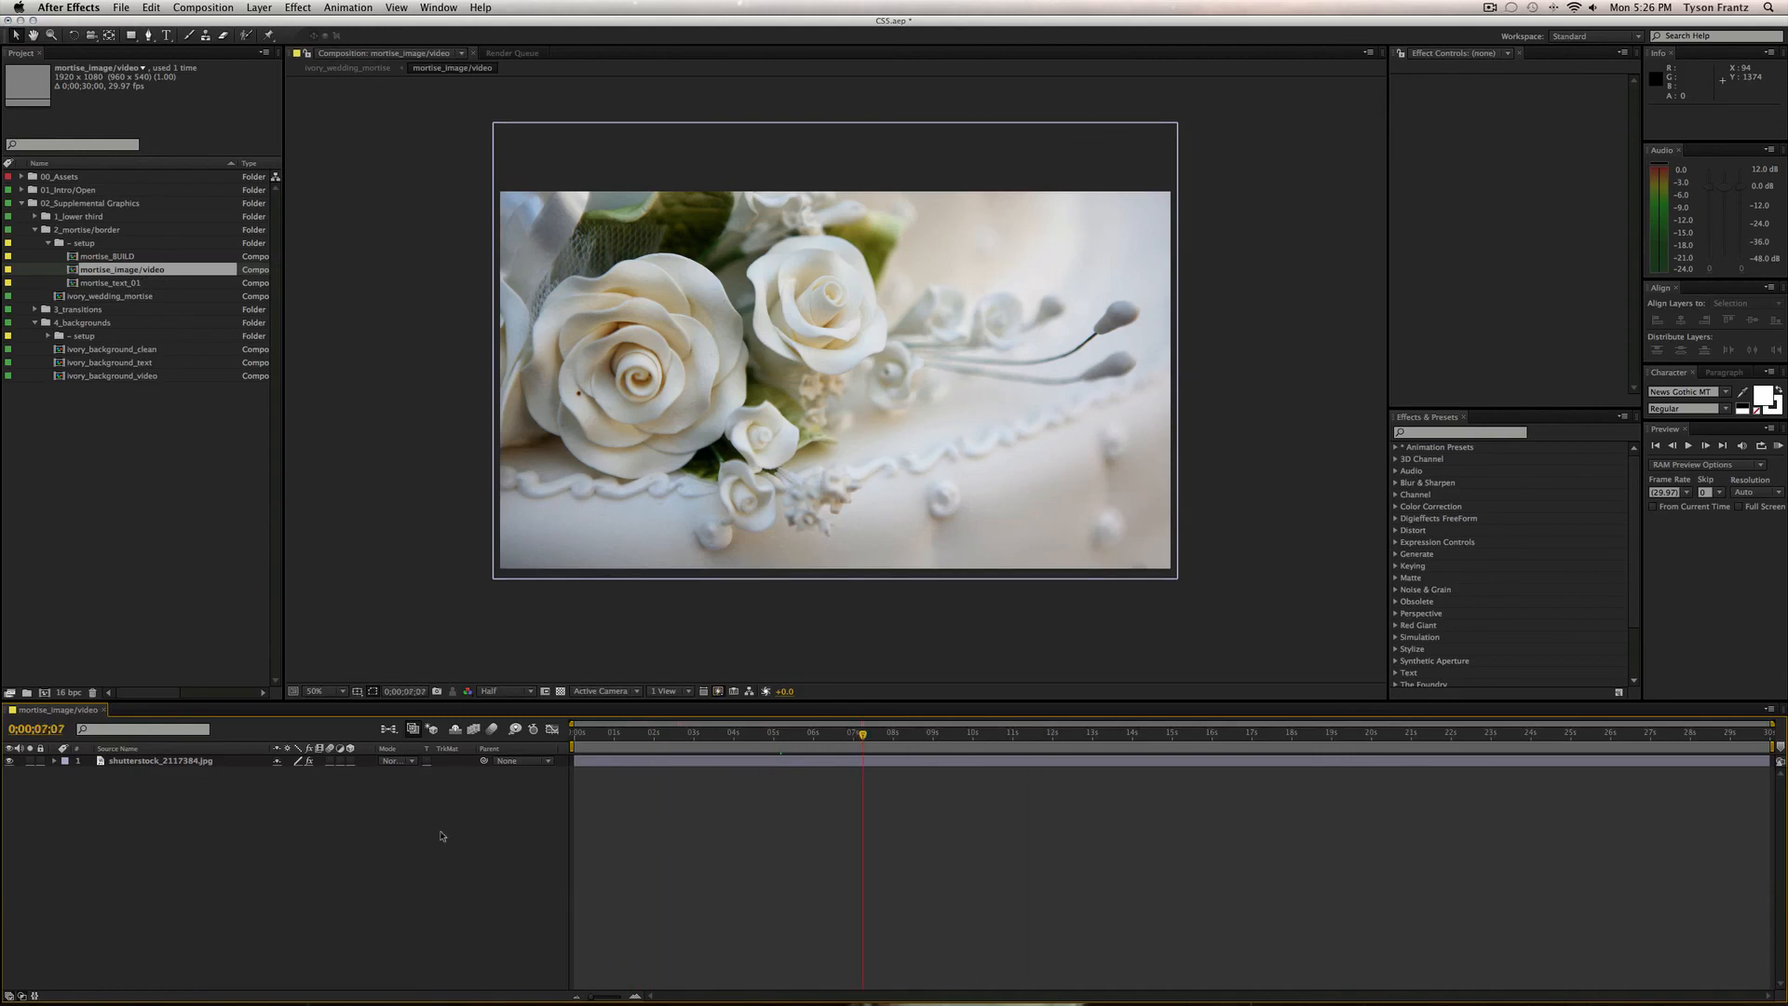
{"action": "key", "text": "super+w"}
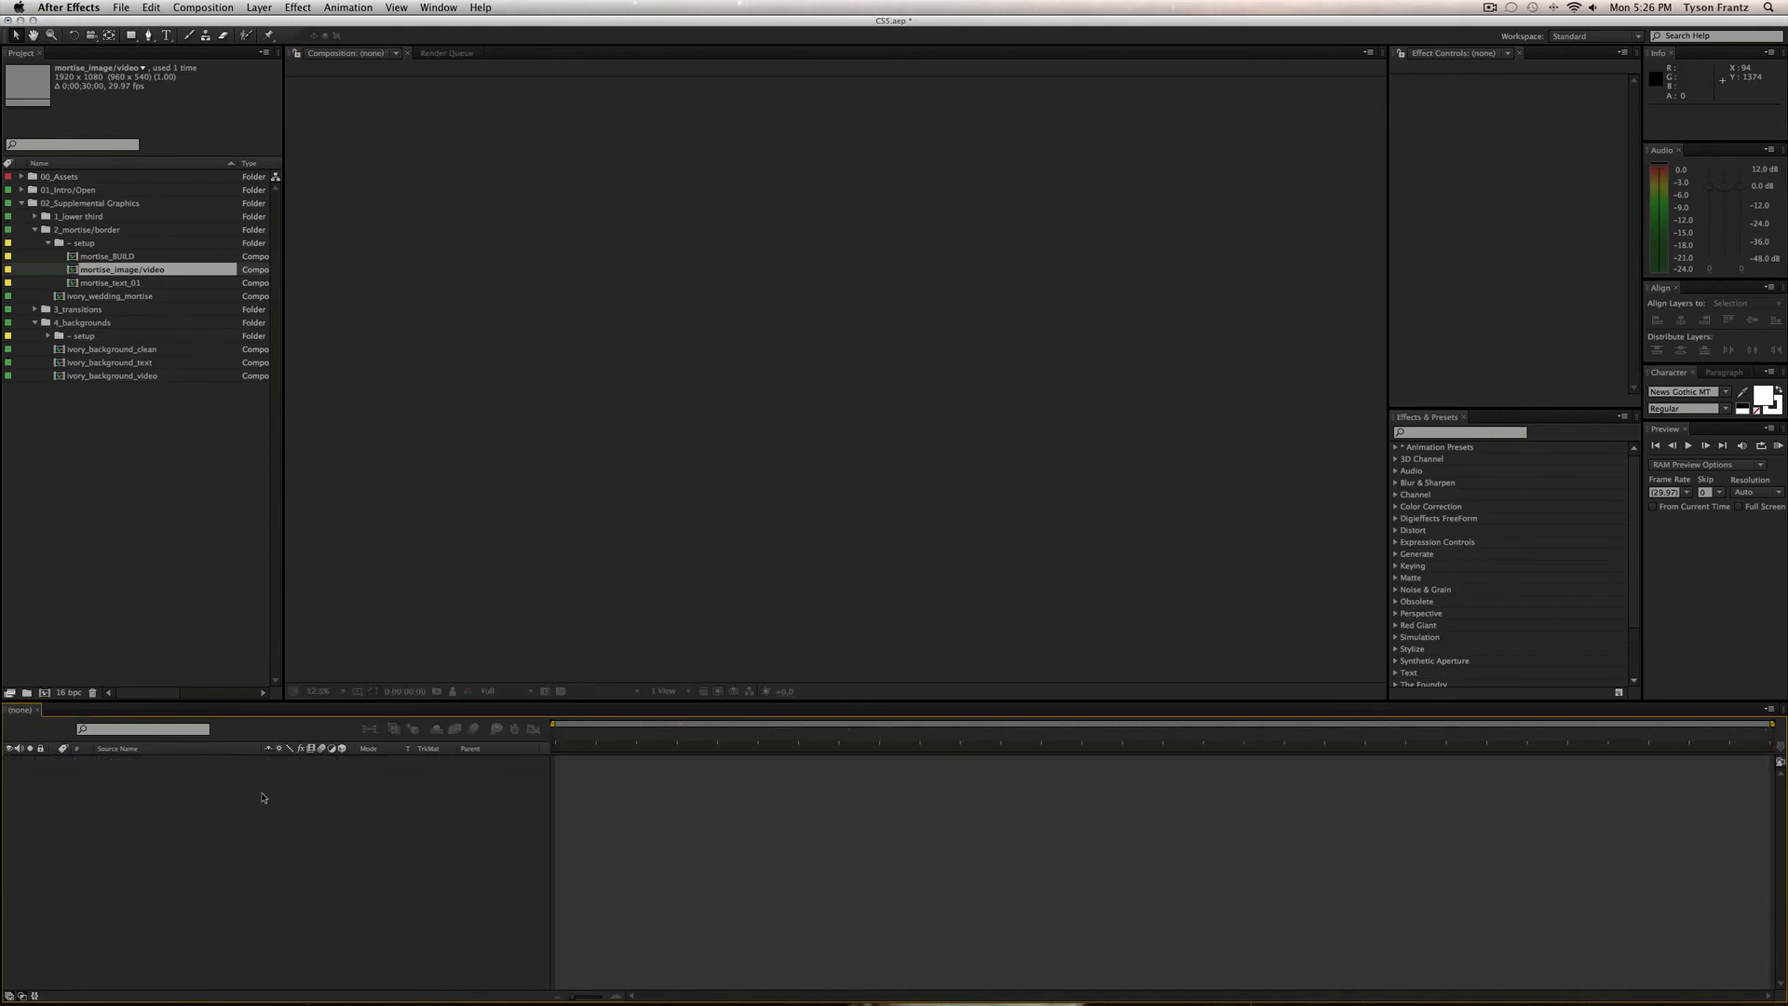
{"action": "left_click", "coordinate": [48, 244]}
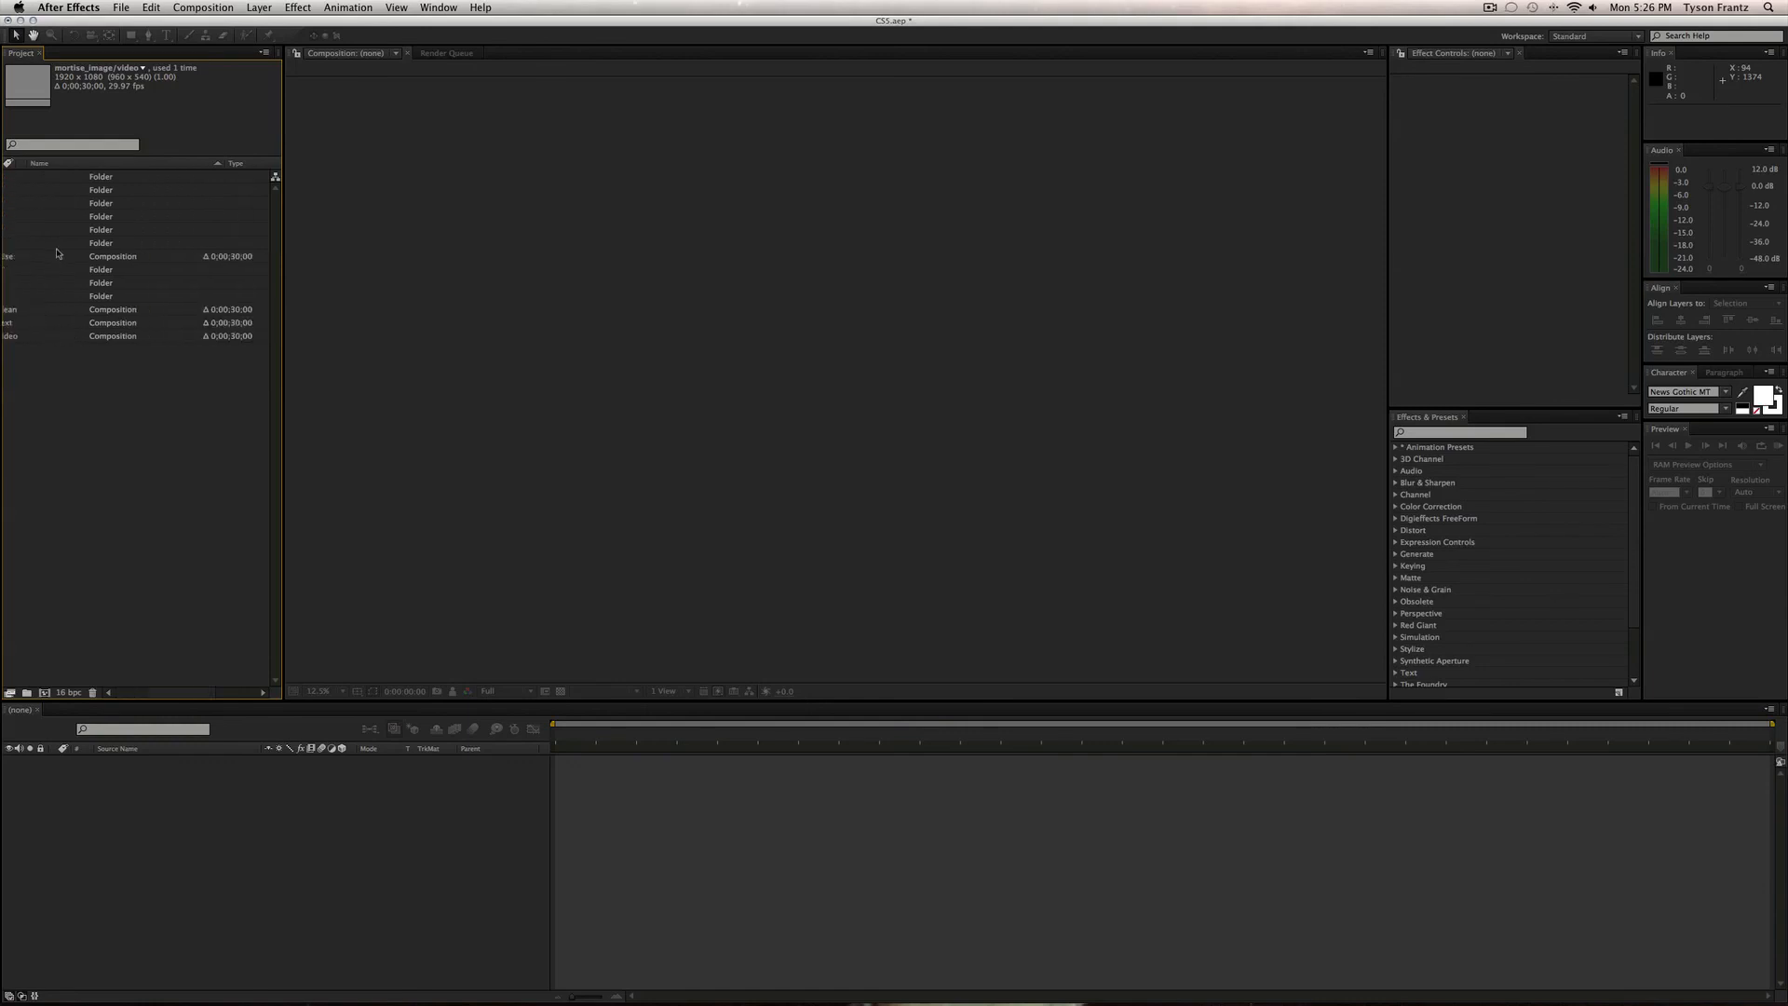
Collapse the 2_mortise/border folder and expand 3_transitions.
{"action": "left_click", "coordinate": [35, 230]}
{"action": "left_click", "coordinate": [26, 243]}
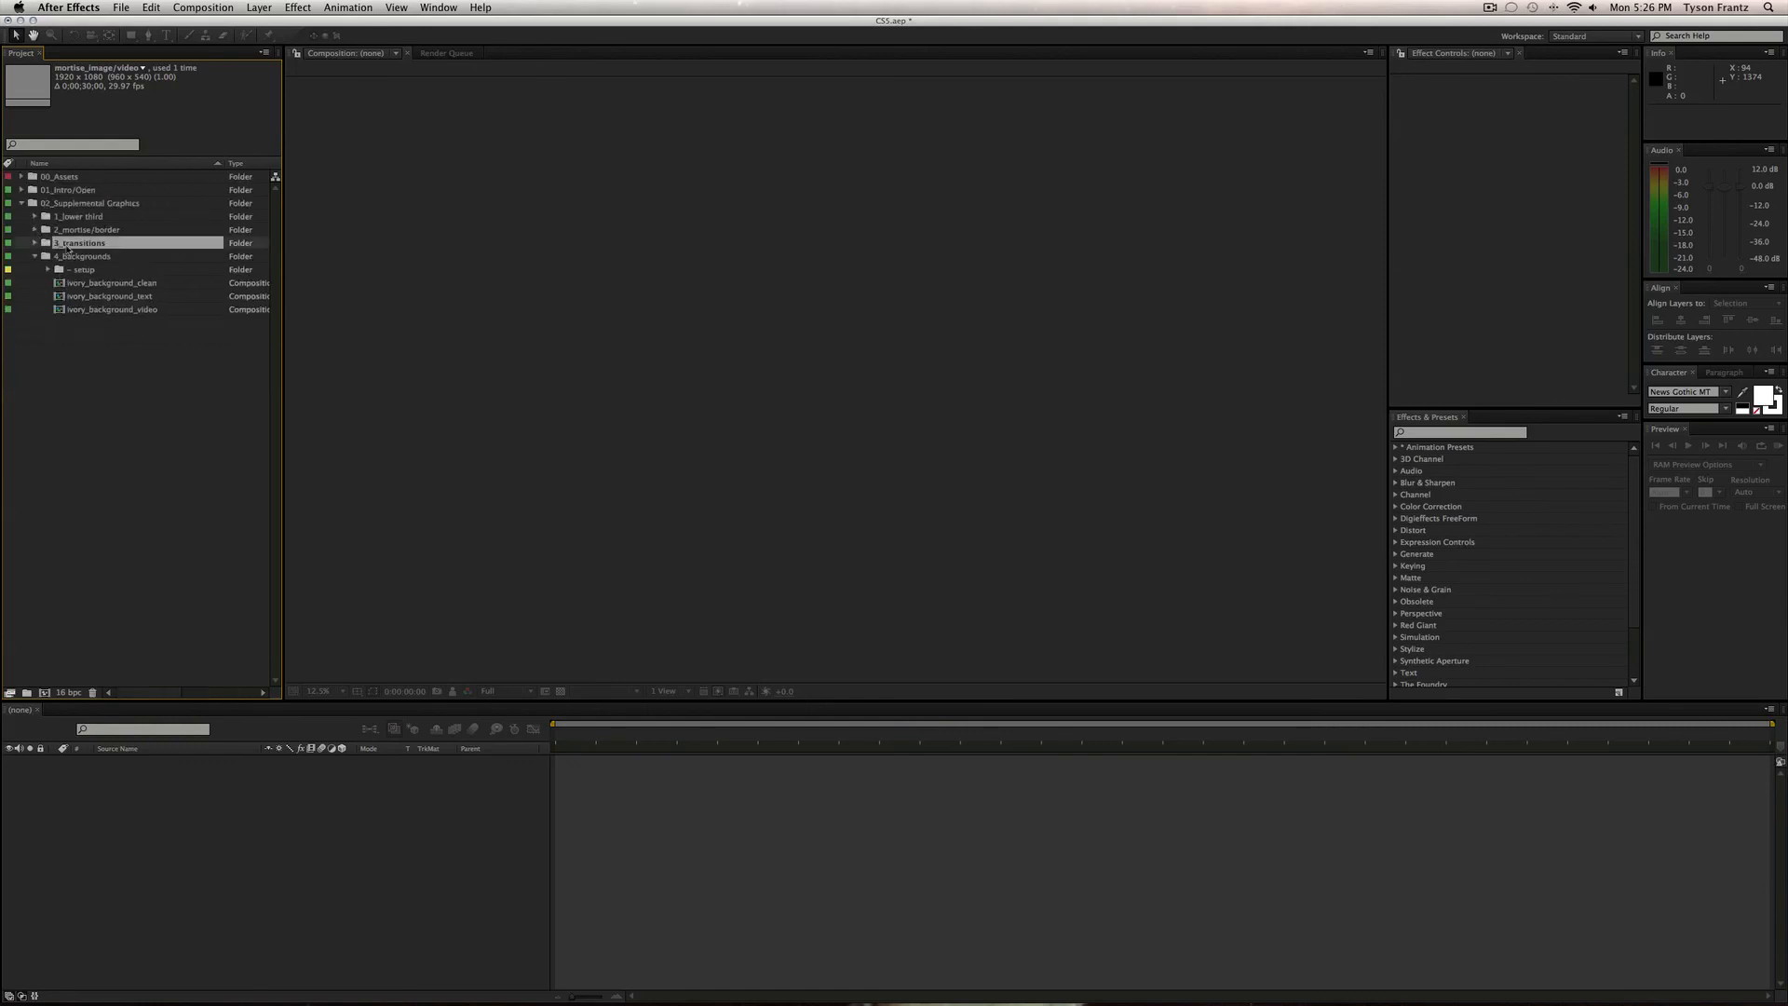
{"action": "left_click", "coordinate": [34, 243]}
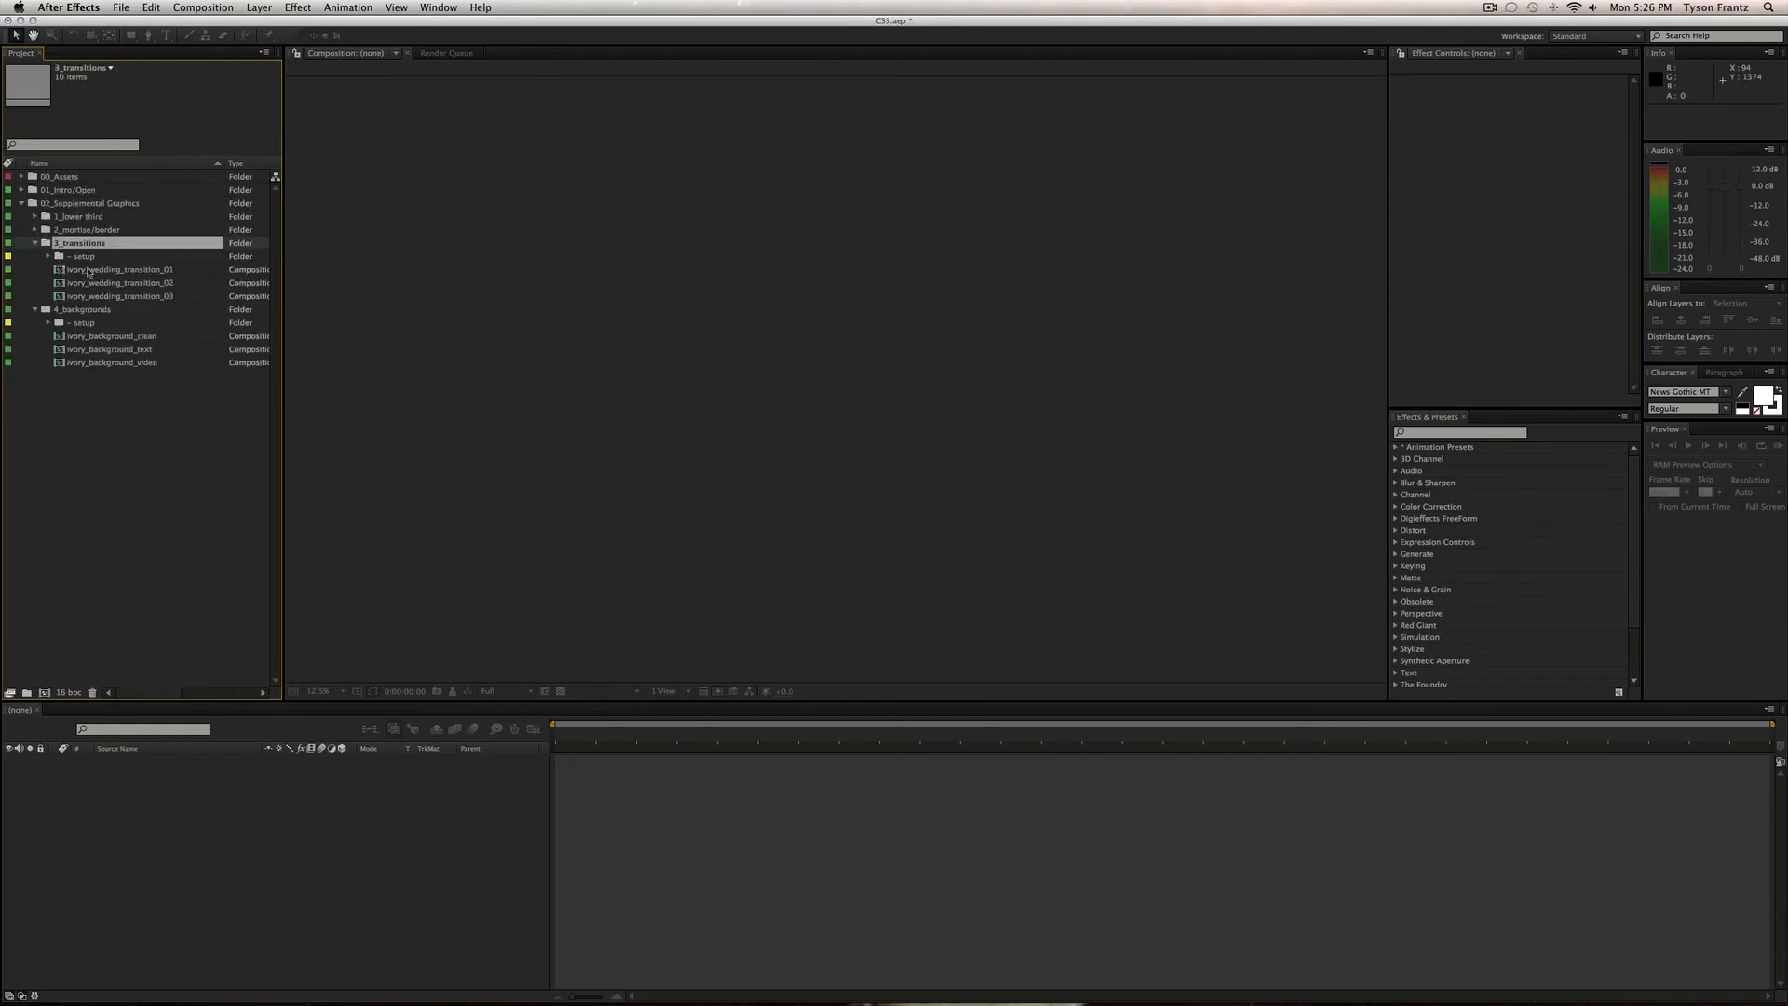
Preview ivory_wedding_transition_01's glowing light burst to its last frame, then close it.
{"action": "double_click", "coordinate": [93, 269]}
{"action": "left_click_drag", "start_coordinate": [629, 732], "coordinate": [964, 732]}
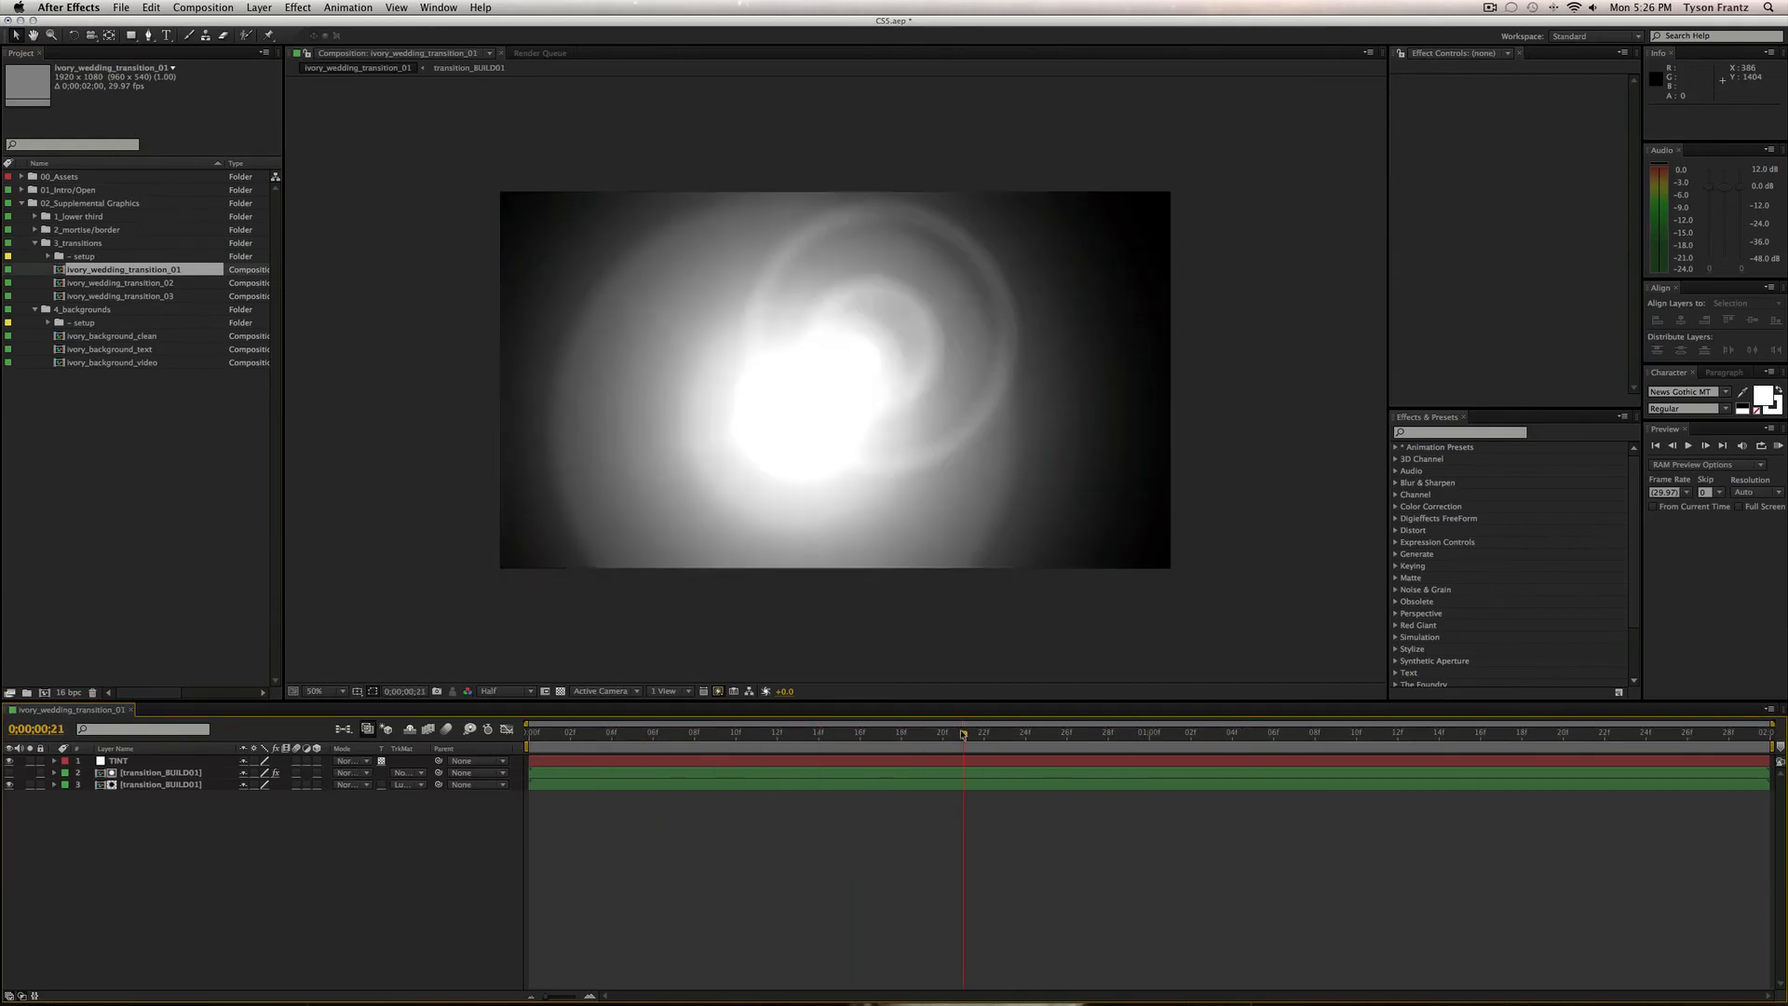
{"action": "left_click", "coordinate": [561, 691]}
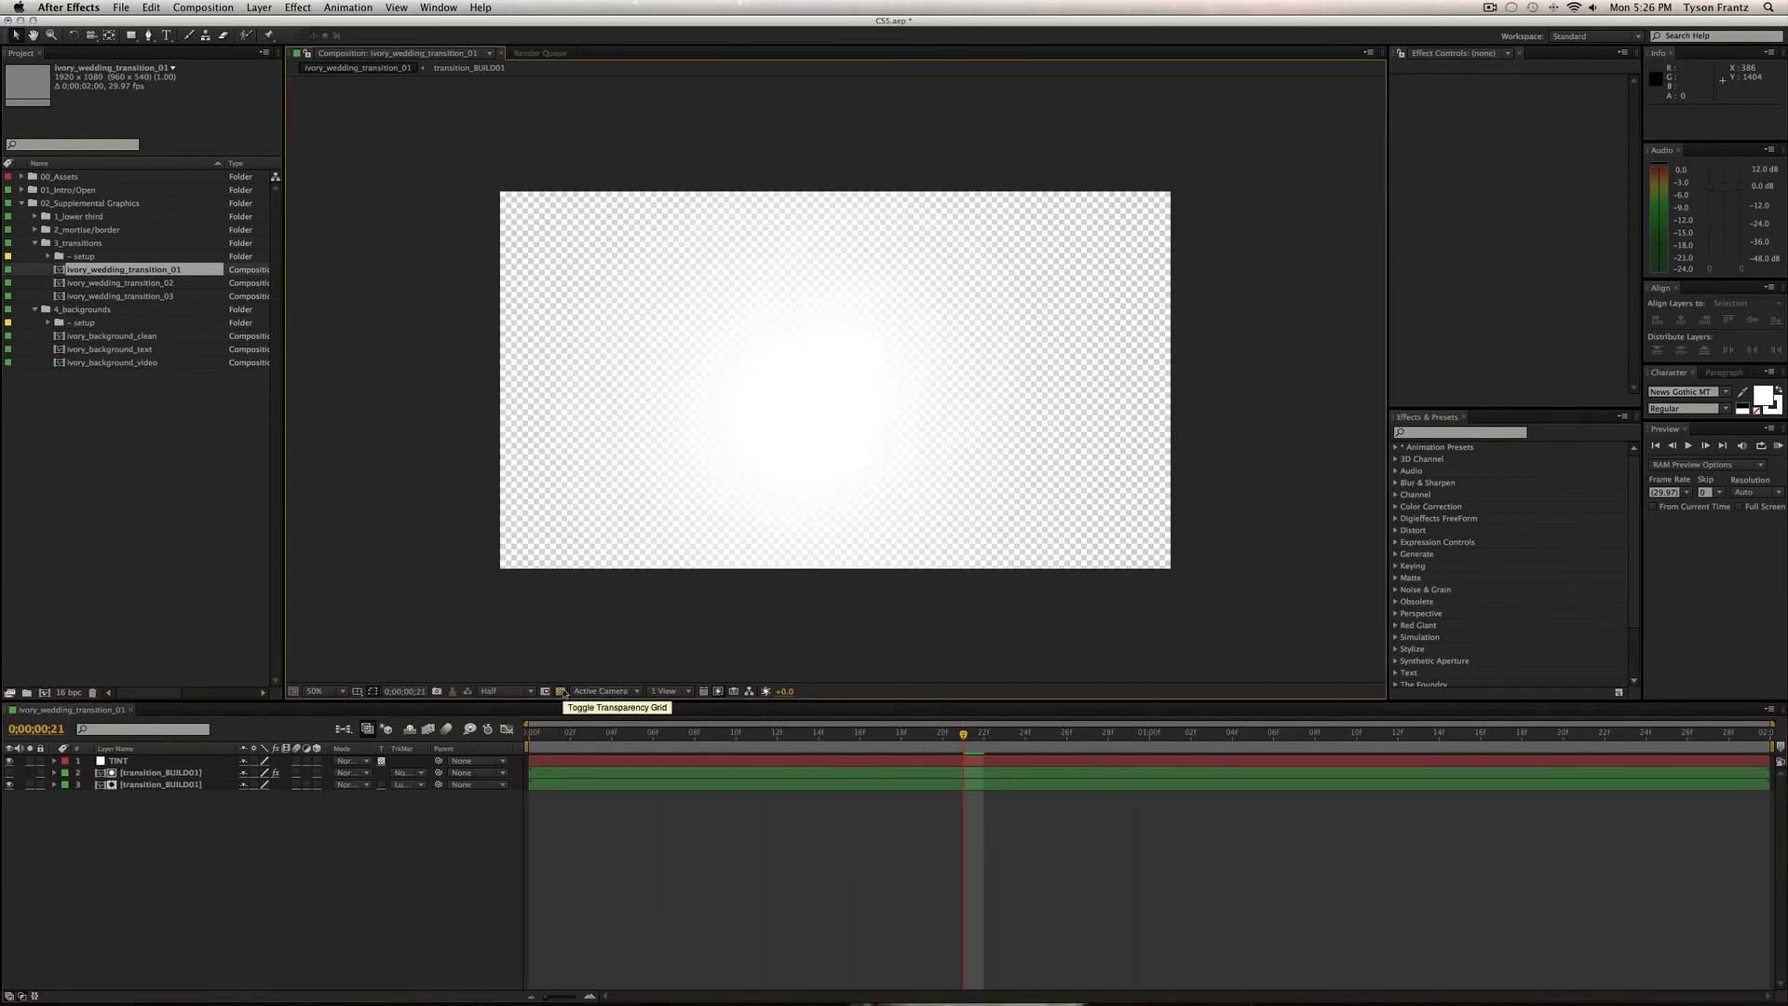
{"action": "left_click", "coordinate": [561, 691]}
{"action": "left_click_drag", "start_coordinate": [774, 737], "coordinate": [1066, 754]}
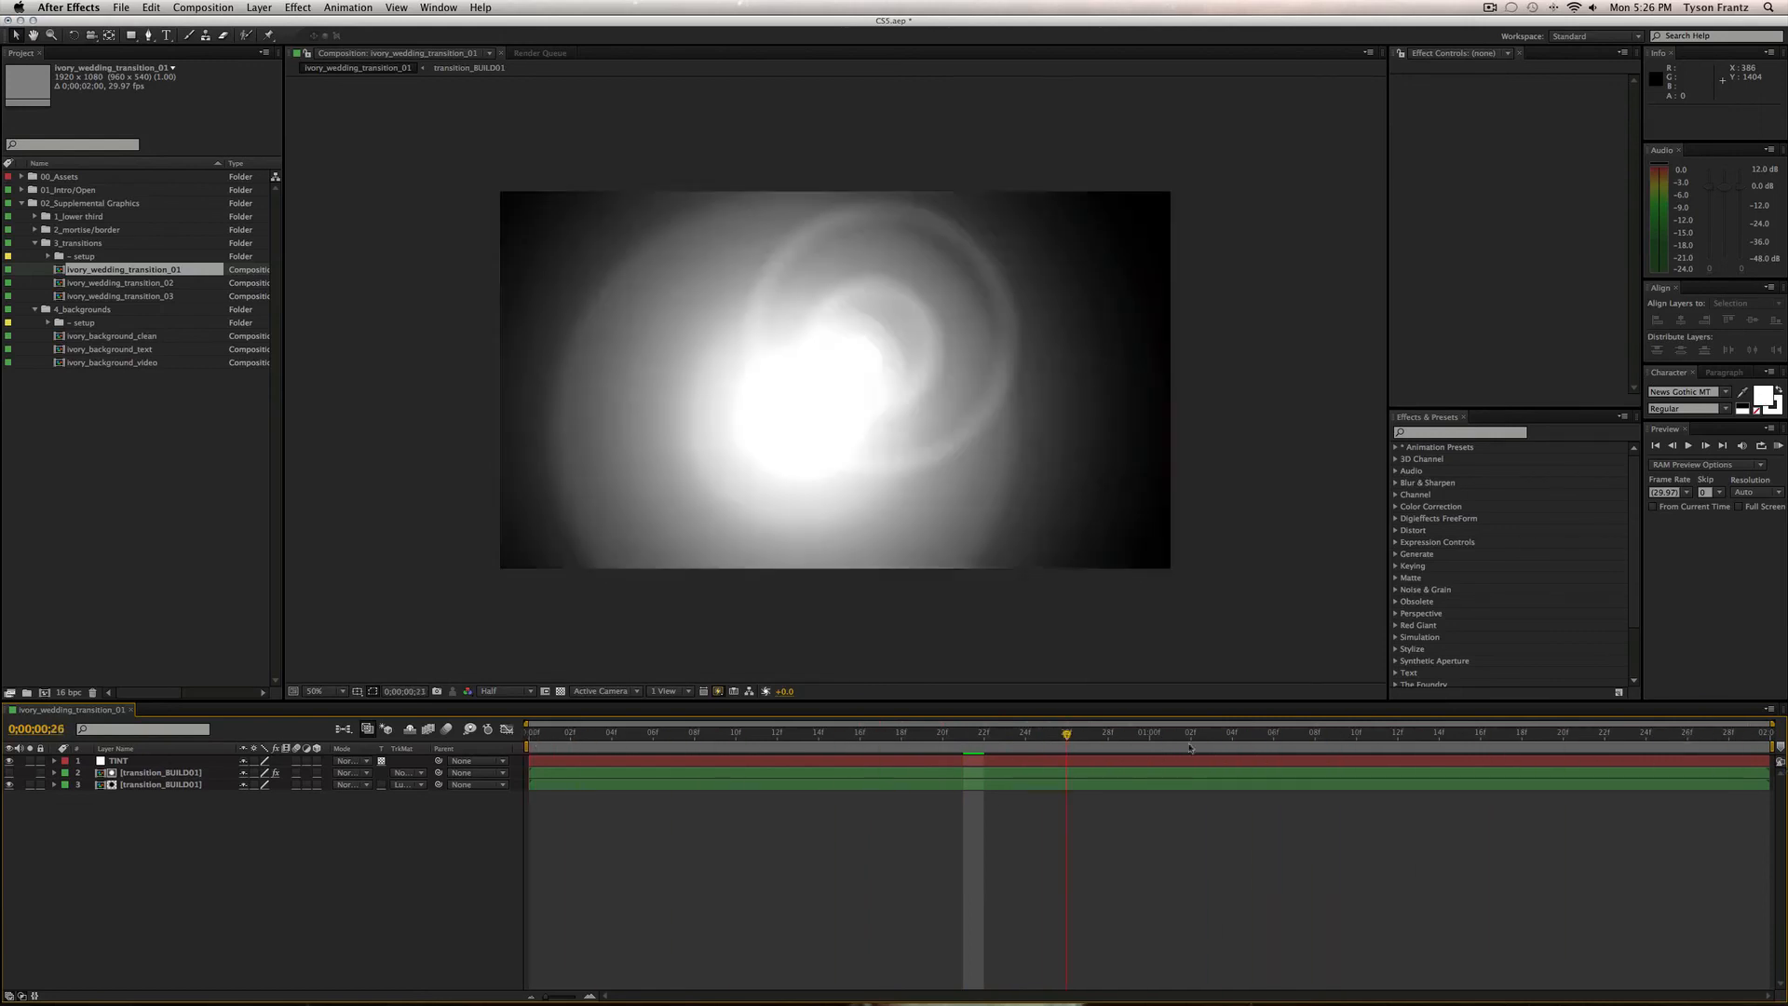
{"action": "left_click_drag", "start_coordinate": [1189, 747], "coordinate": [1749, 753]}
{"action": "left_click_drag", "start_coordinate": [900, 733], "coordinate": [1608, 735]}
{"action": "key", "text": "super+w"}
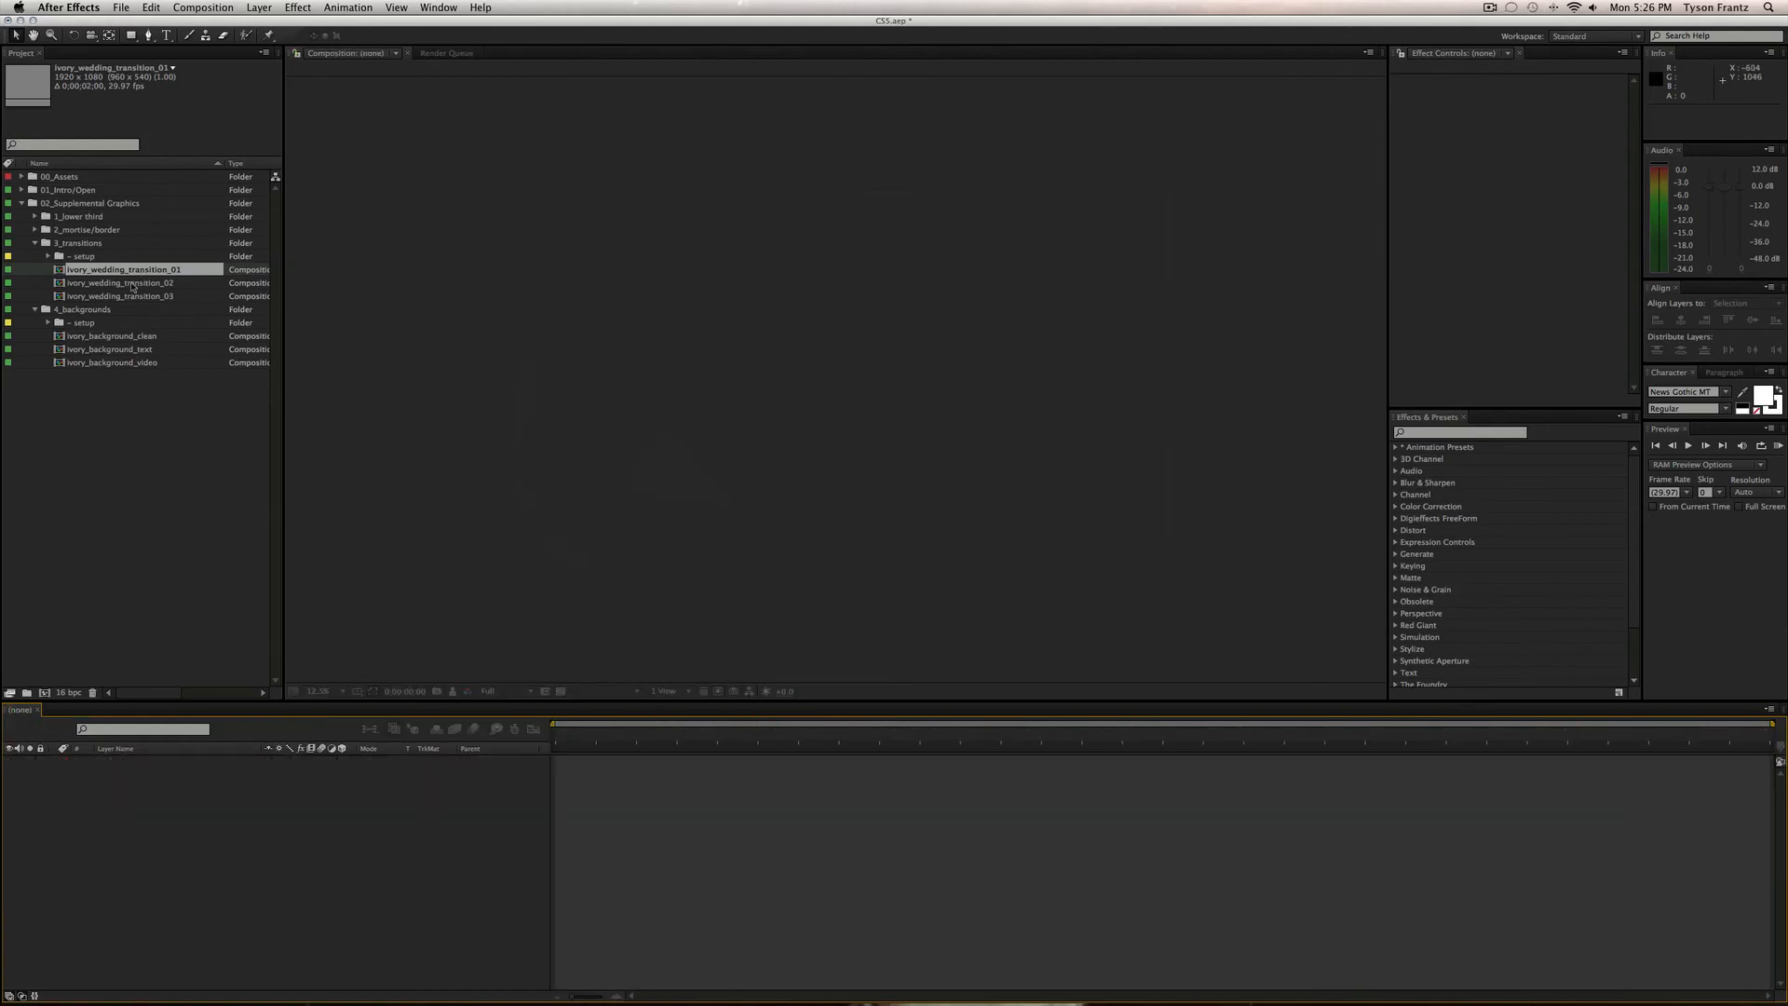
Scrub ivory_wedding_transition_02 to its final frame with the Transparency Grid off.
{"action": "double_click", "coordinate": [132, 287]}
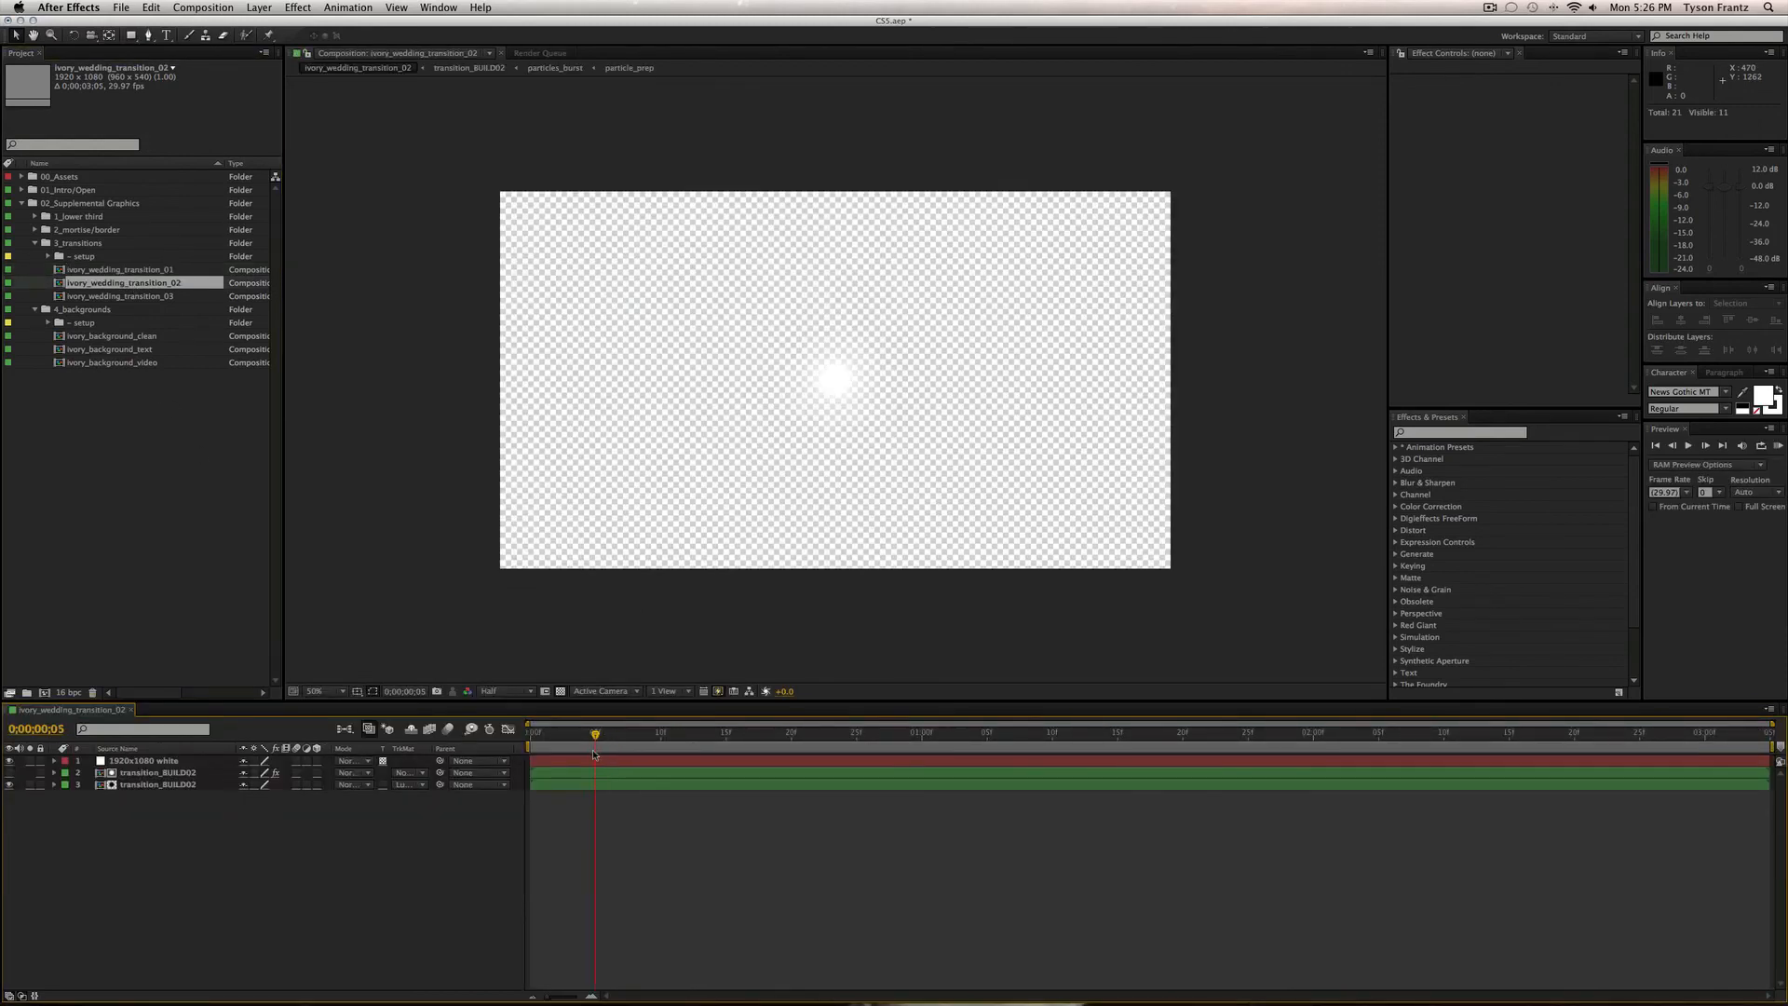
{"action": "left_click_drag", "start_coordinate": [595, 734], "coordinate": [1104, 736]}
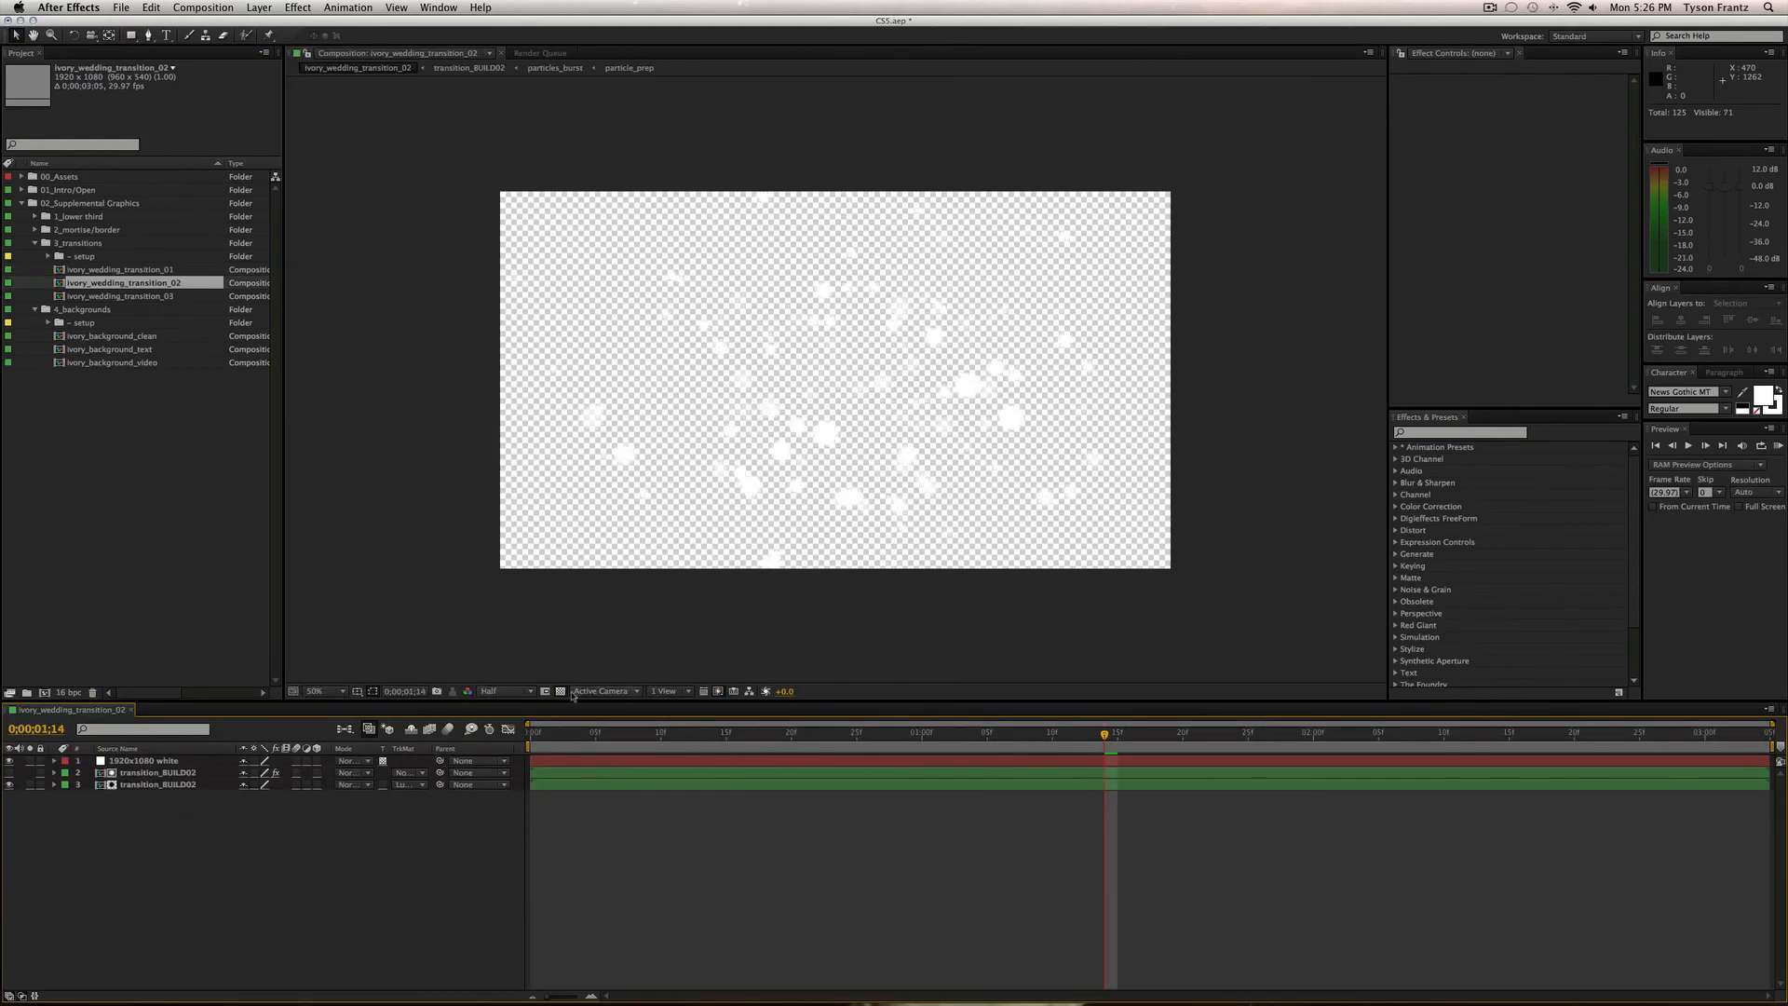
{"action": "left_click", "coordinate": [560, 691]}
{"action": "left_click_drag", "start_coordinate": [612, 736], "coordinate": [1760, 754]}
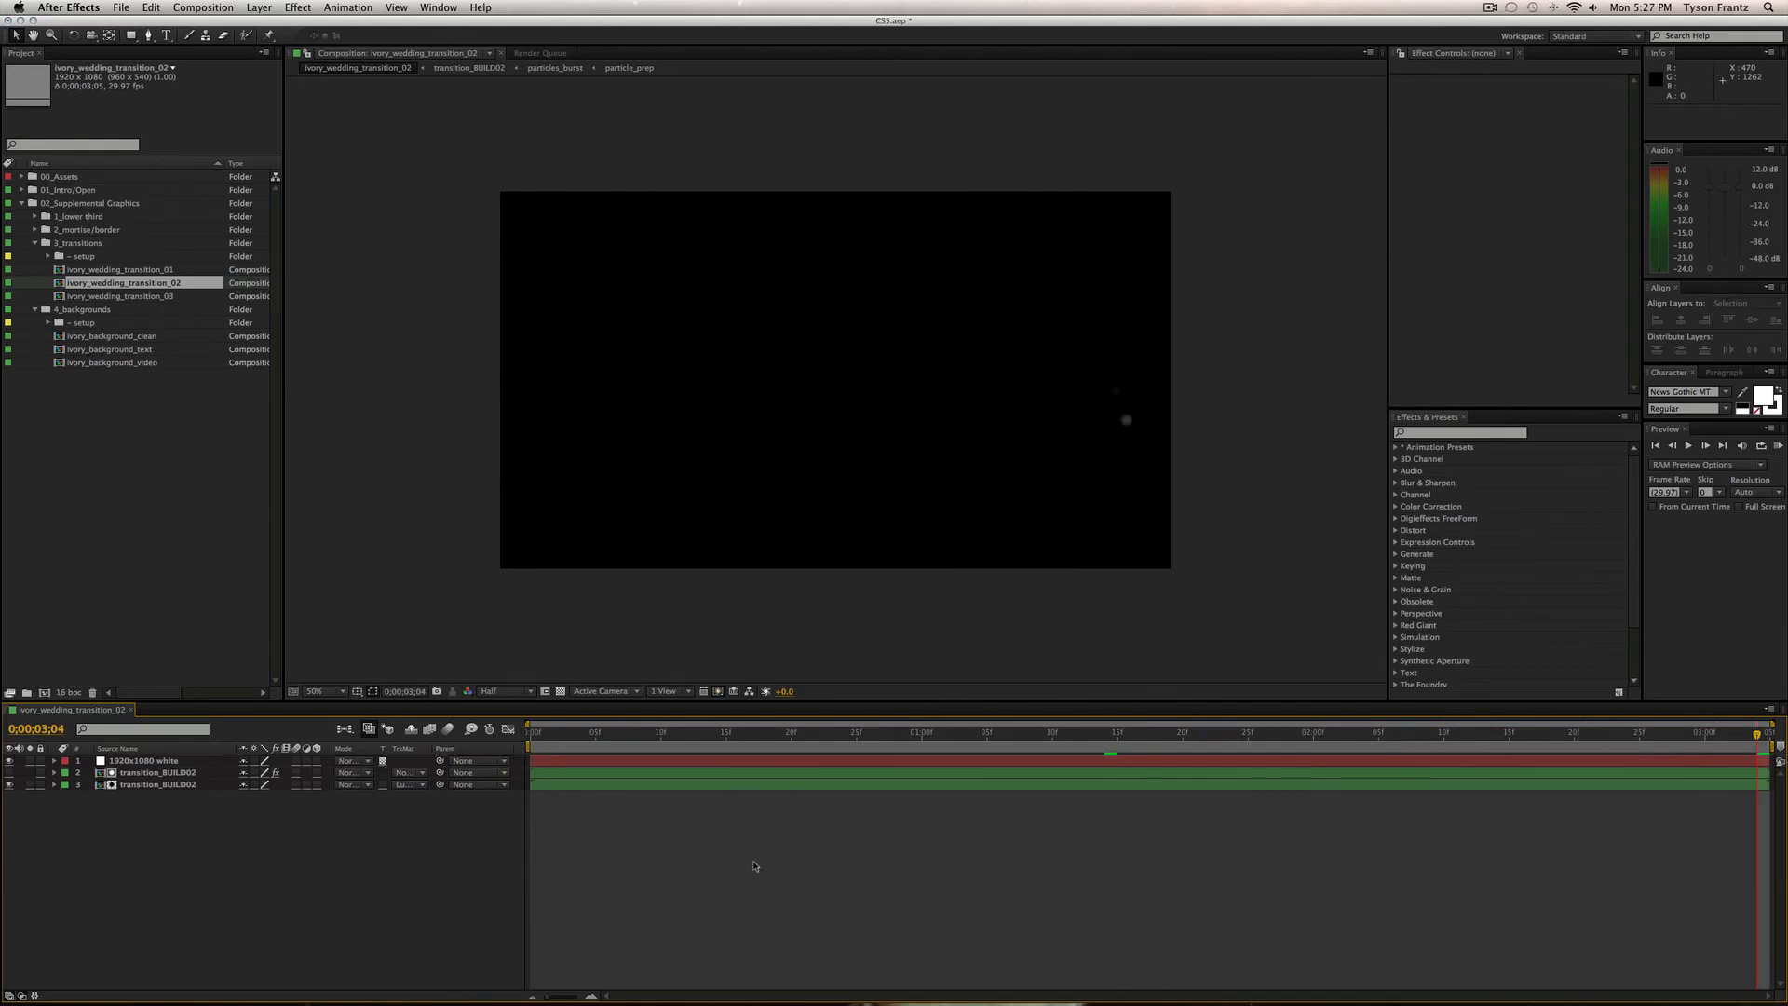
Preview ivory_wedding_transition_03 from its opening frames onward, then close it.
{"action": "double_click", "coordinate": [135, 295]}
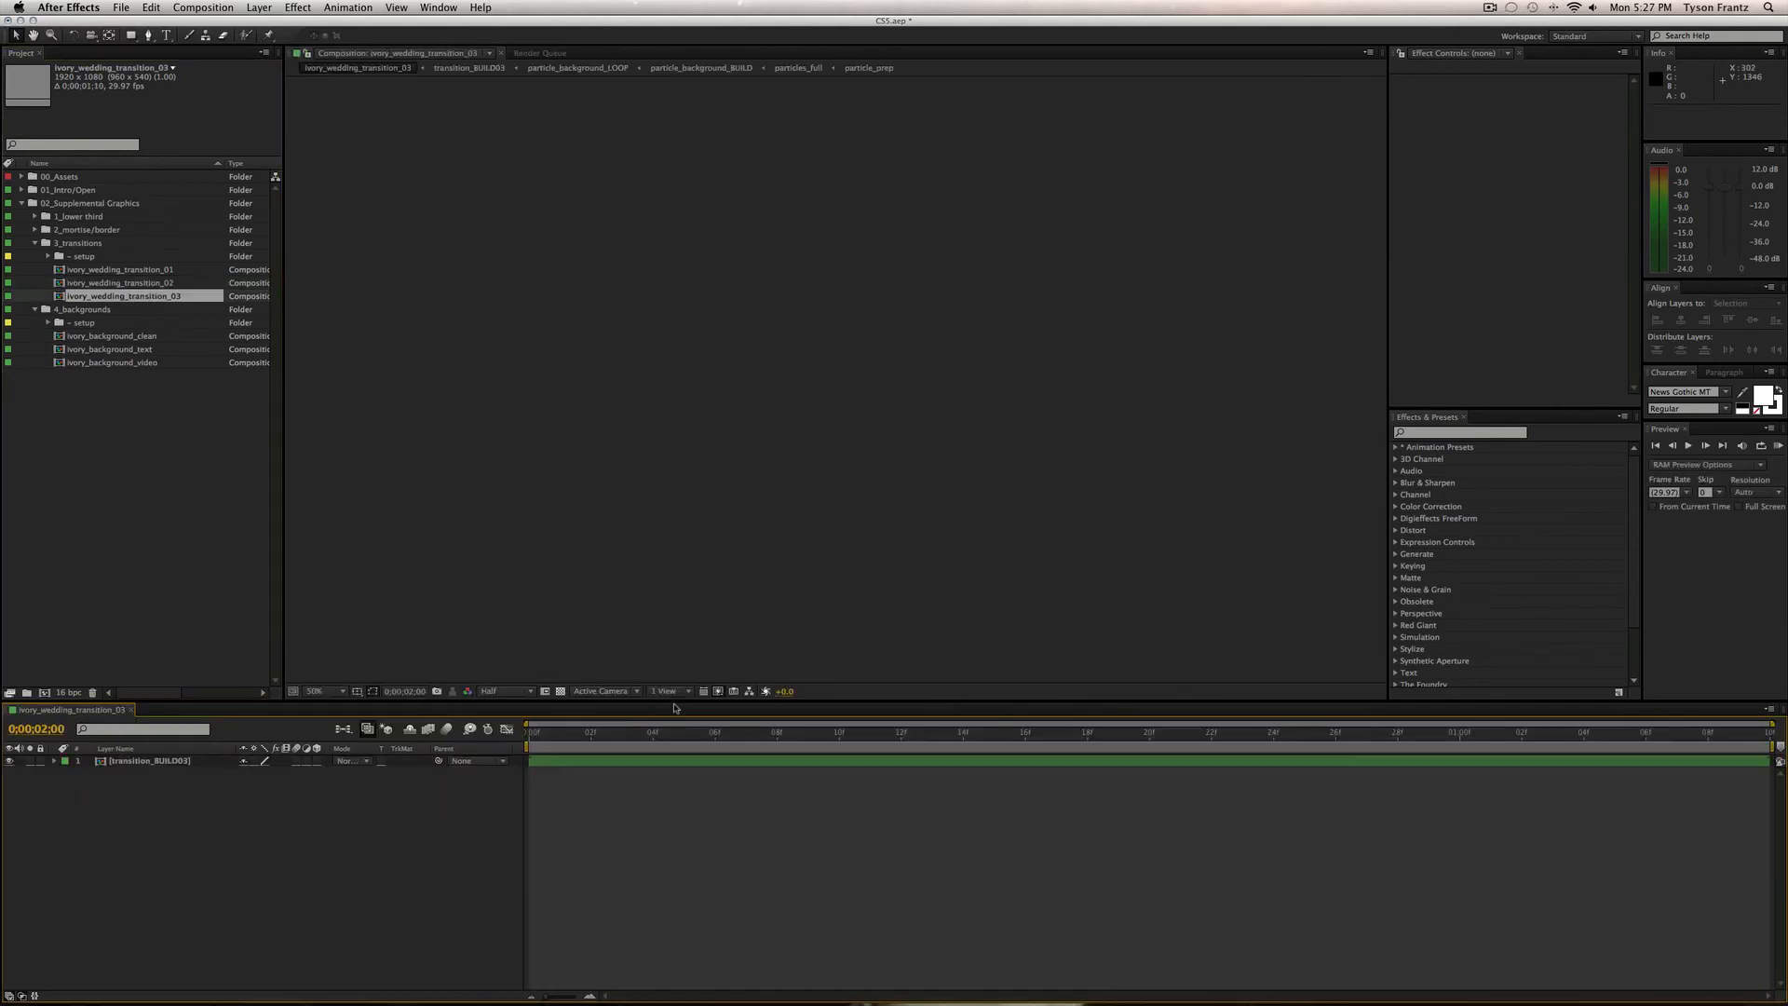
{"action": "left_click_drag", "start_coordinate": [623, 741], "coordinate": [885, 737]}
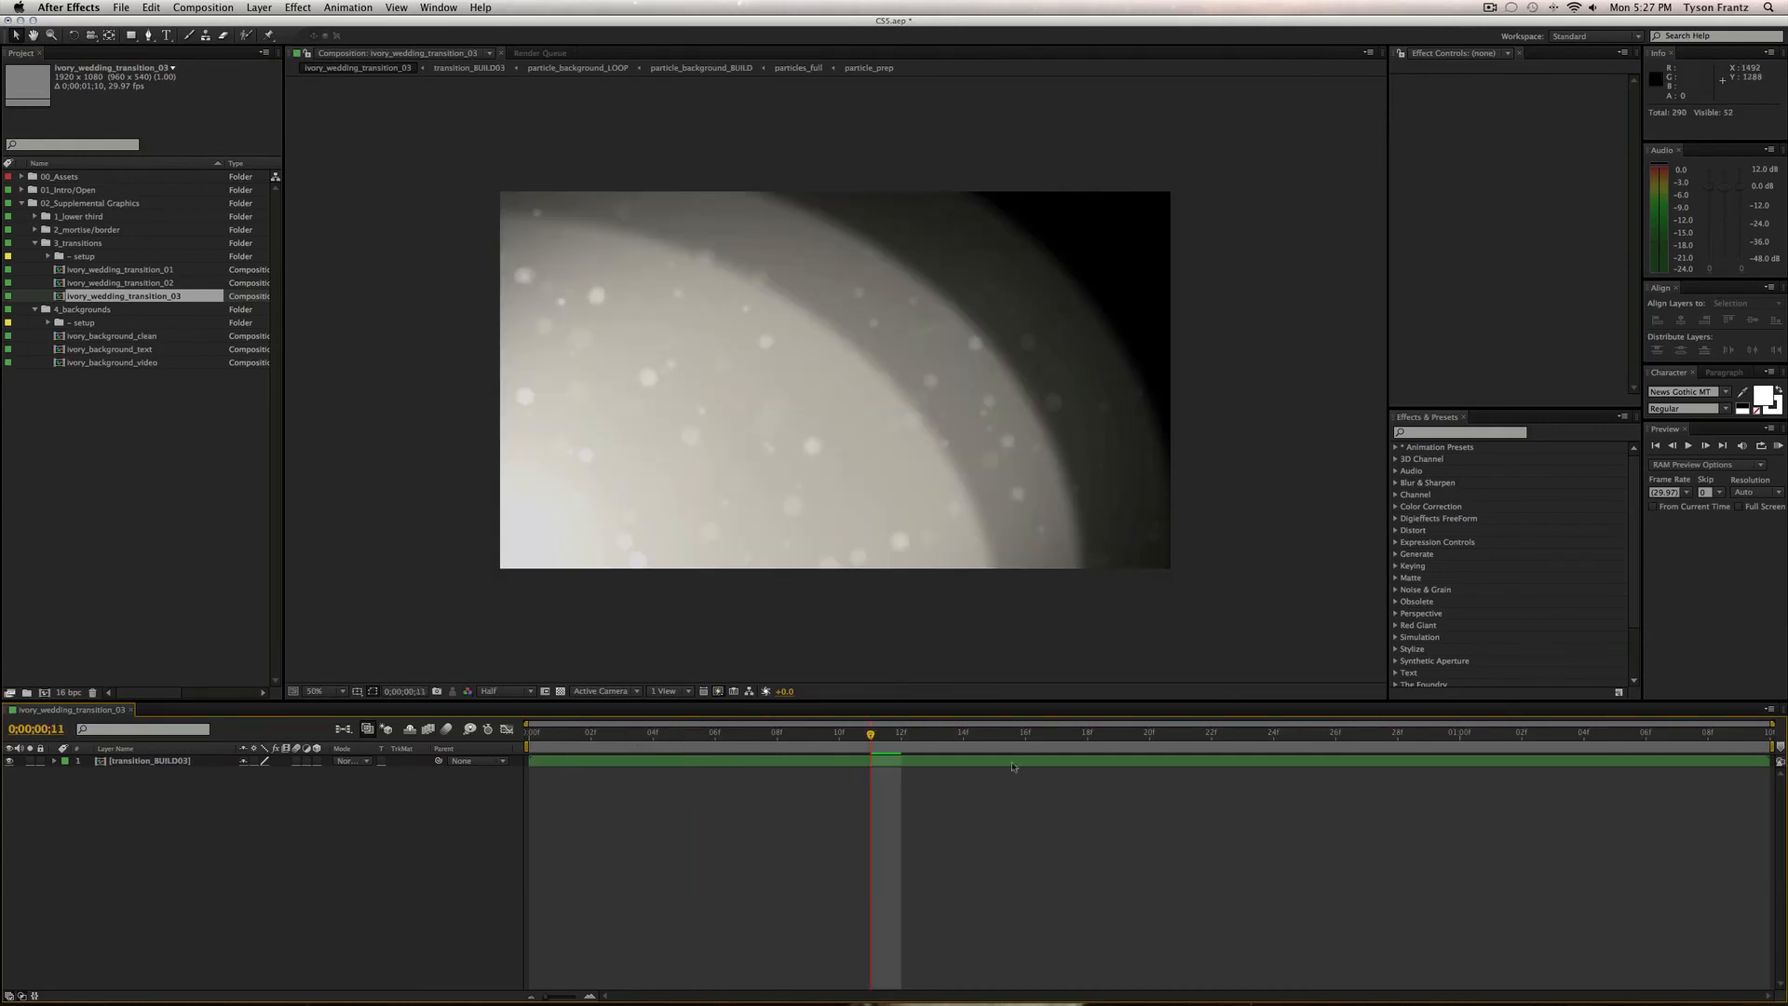
{"action": "left_click_drag", "start_coordinate": [894, 742], "coordinate": [1707, 733]}
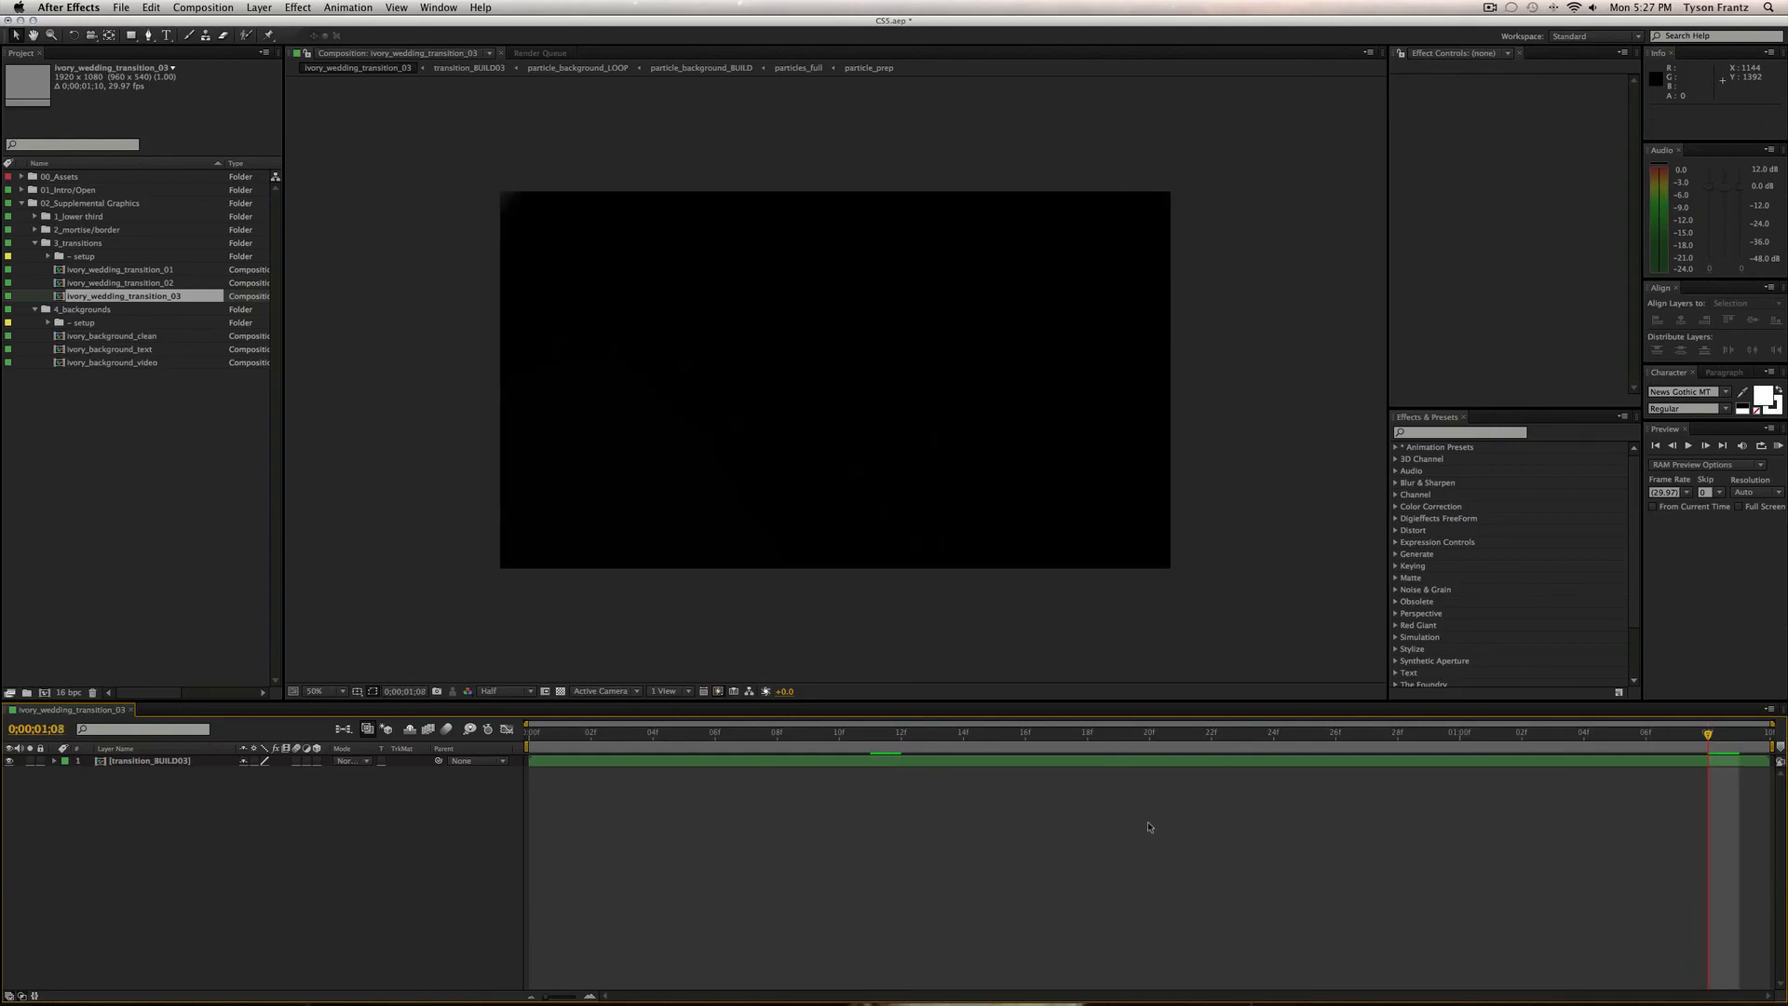
{"action": "left_click", "coordinate": [214, 586]}
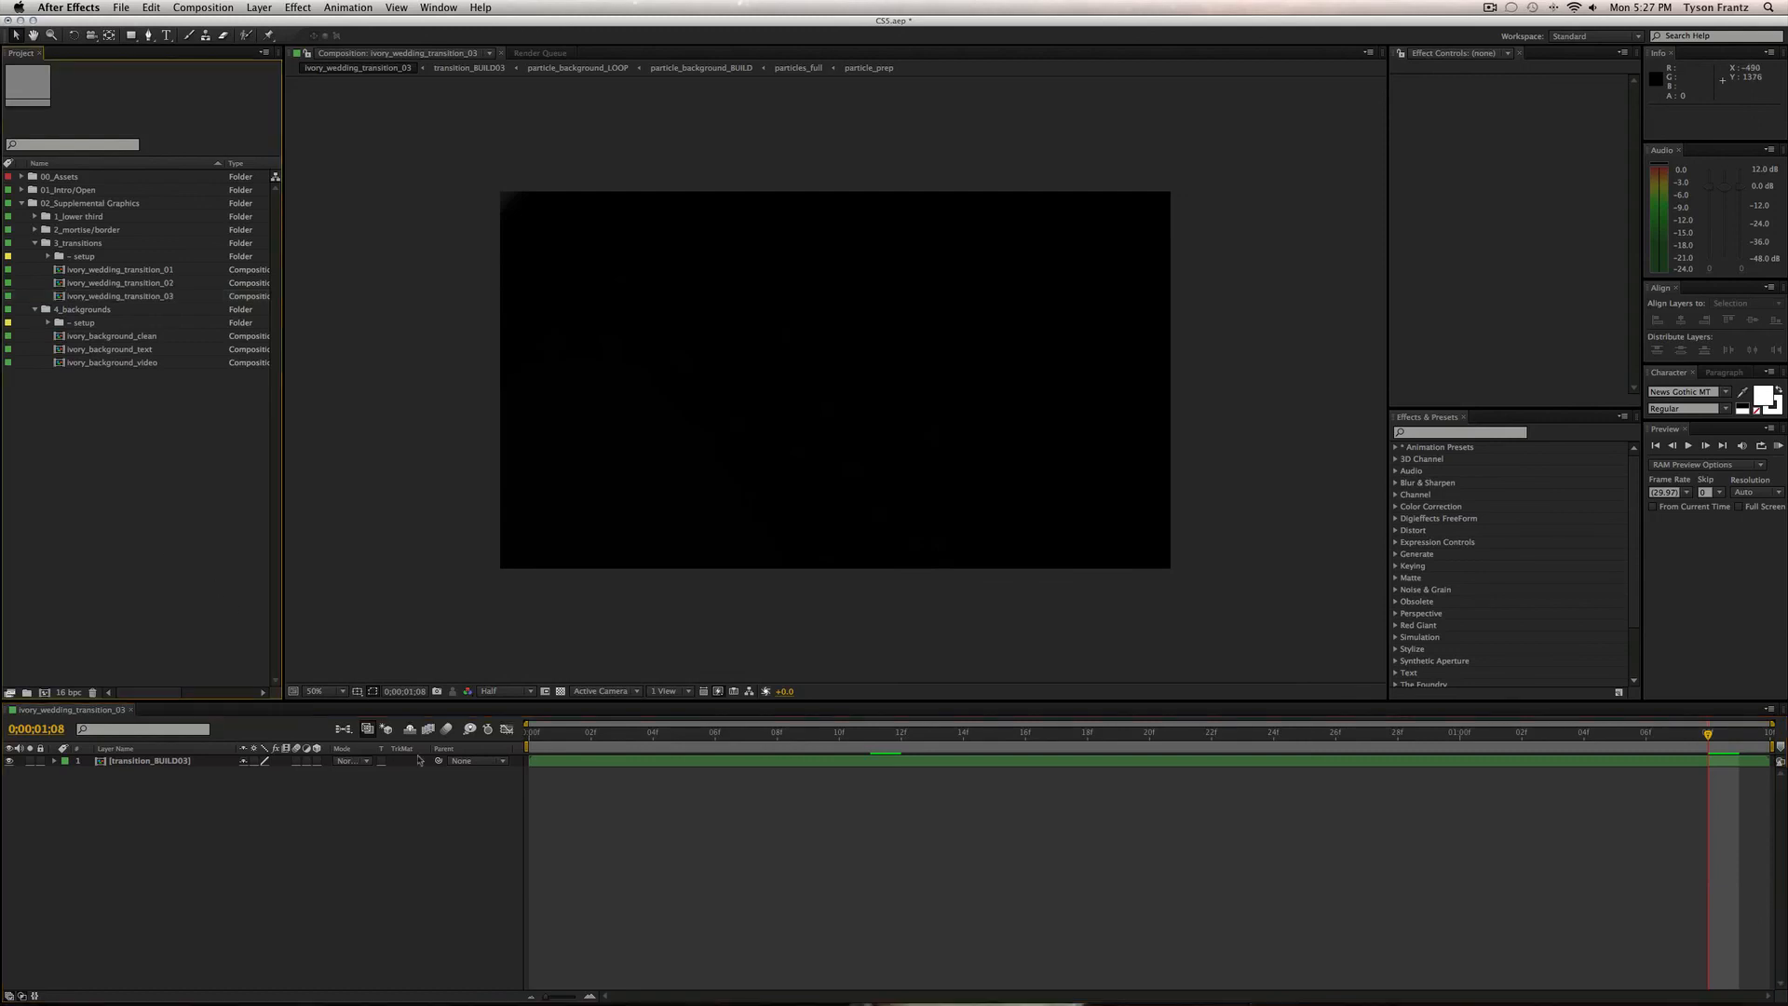
{"action": "key", "text": "super+w"}
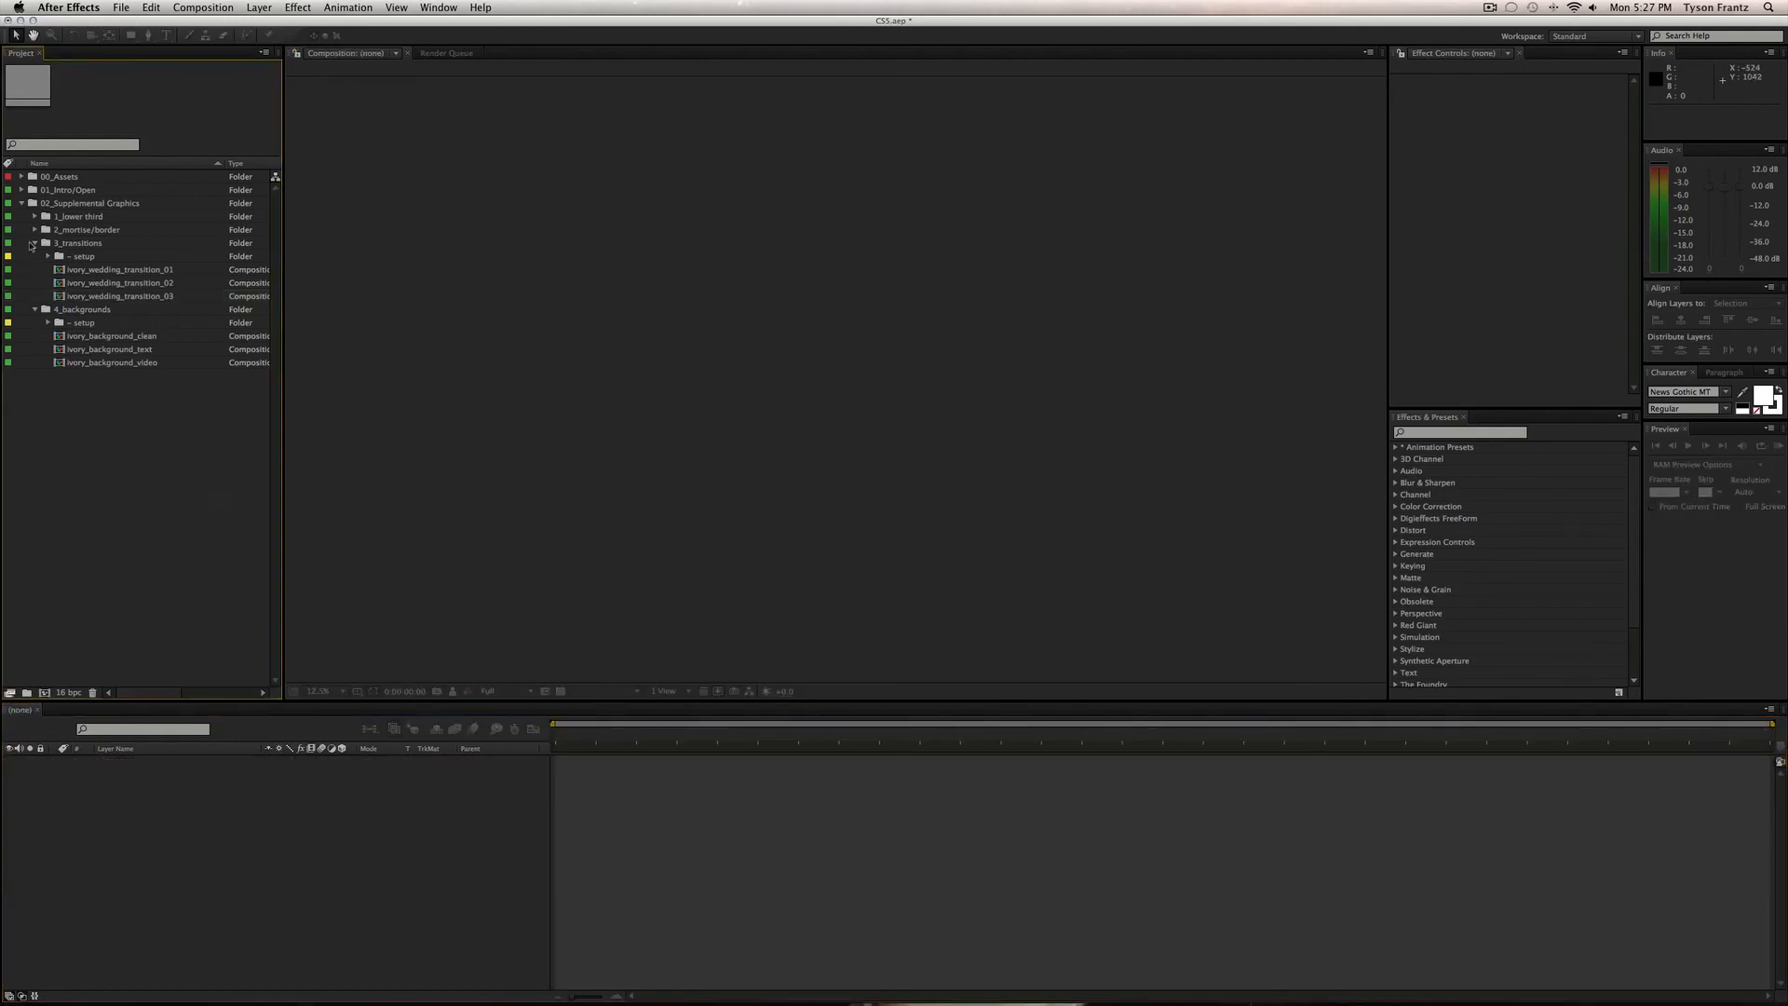
Click through the three transition comps, collapse 3_transitions and select 4_backgrounds.
{"action": "left_click", "coordinate": [155, 272]}
{"action": "left_click", "coordinate": [153, 283]}
{"action": "left_click", "coordinate": [152, 296]}
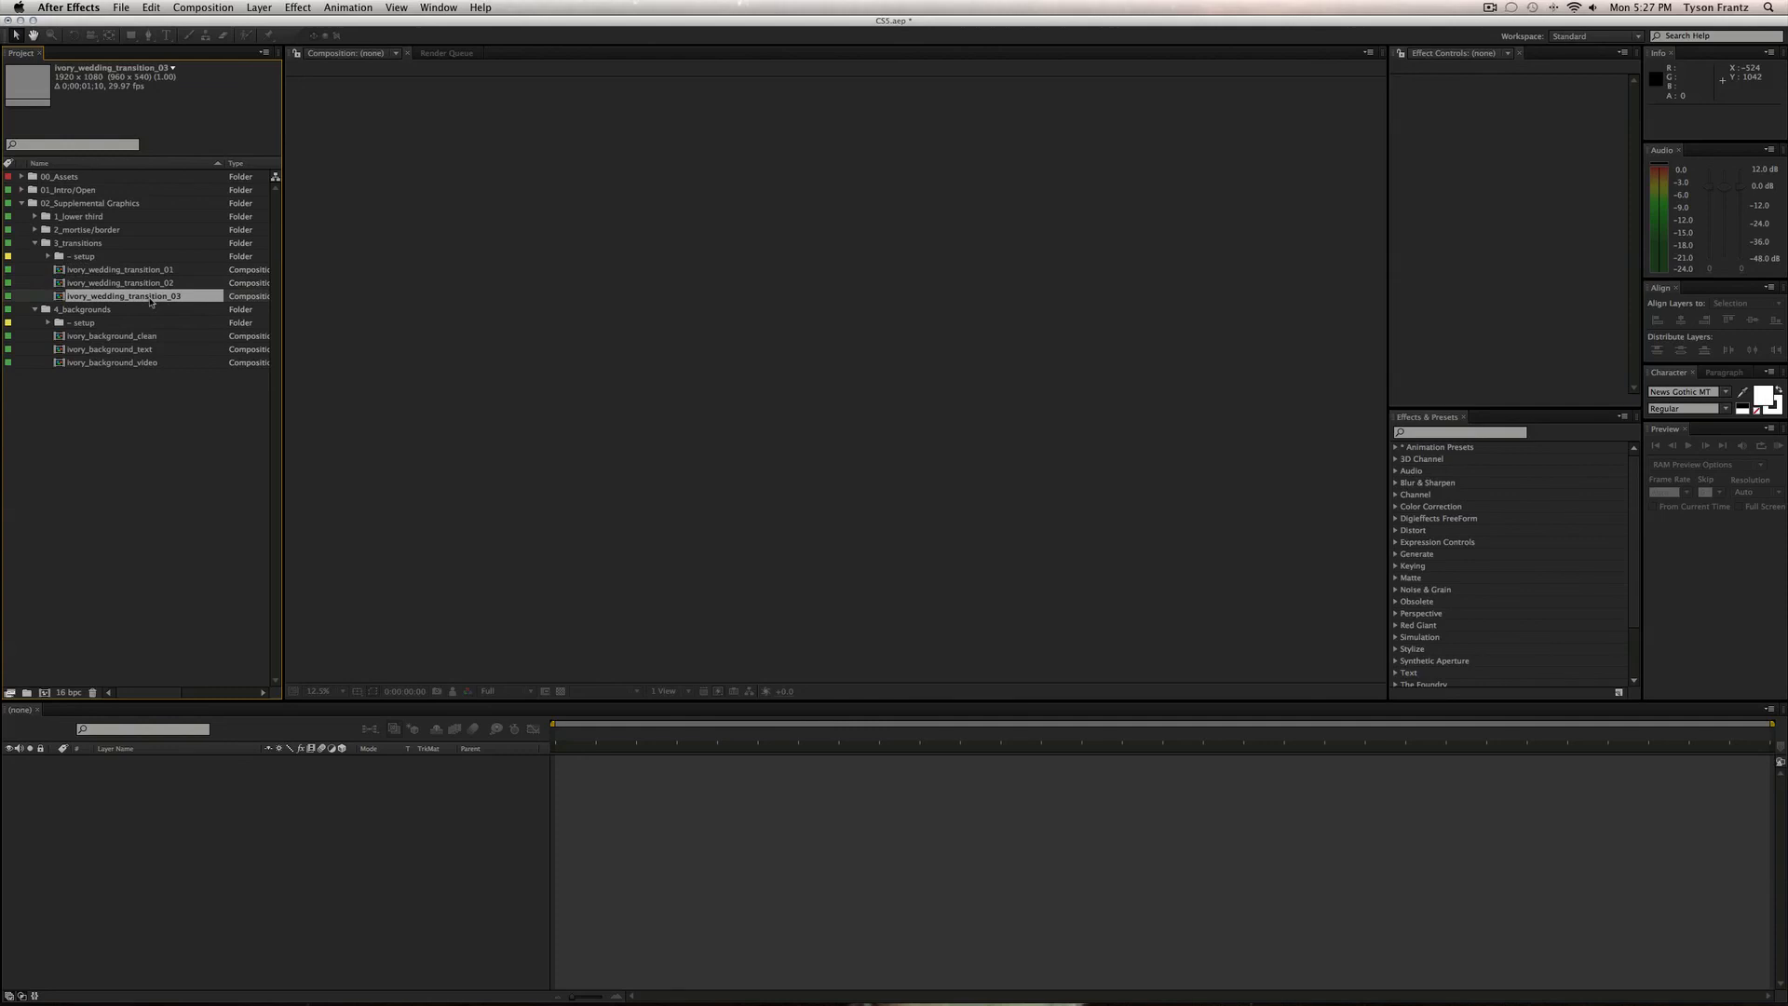
{"action": "left_click", "coordinate": [149, 285]}
{"action": "left_click", "coordinate": [34, 243]}
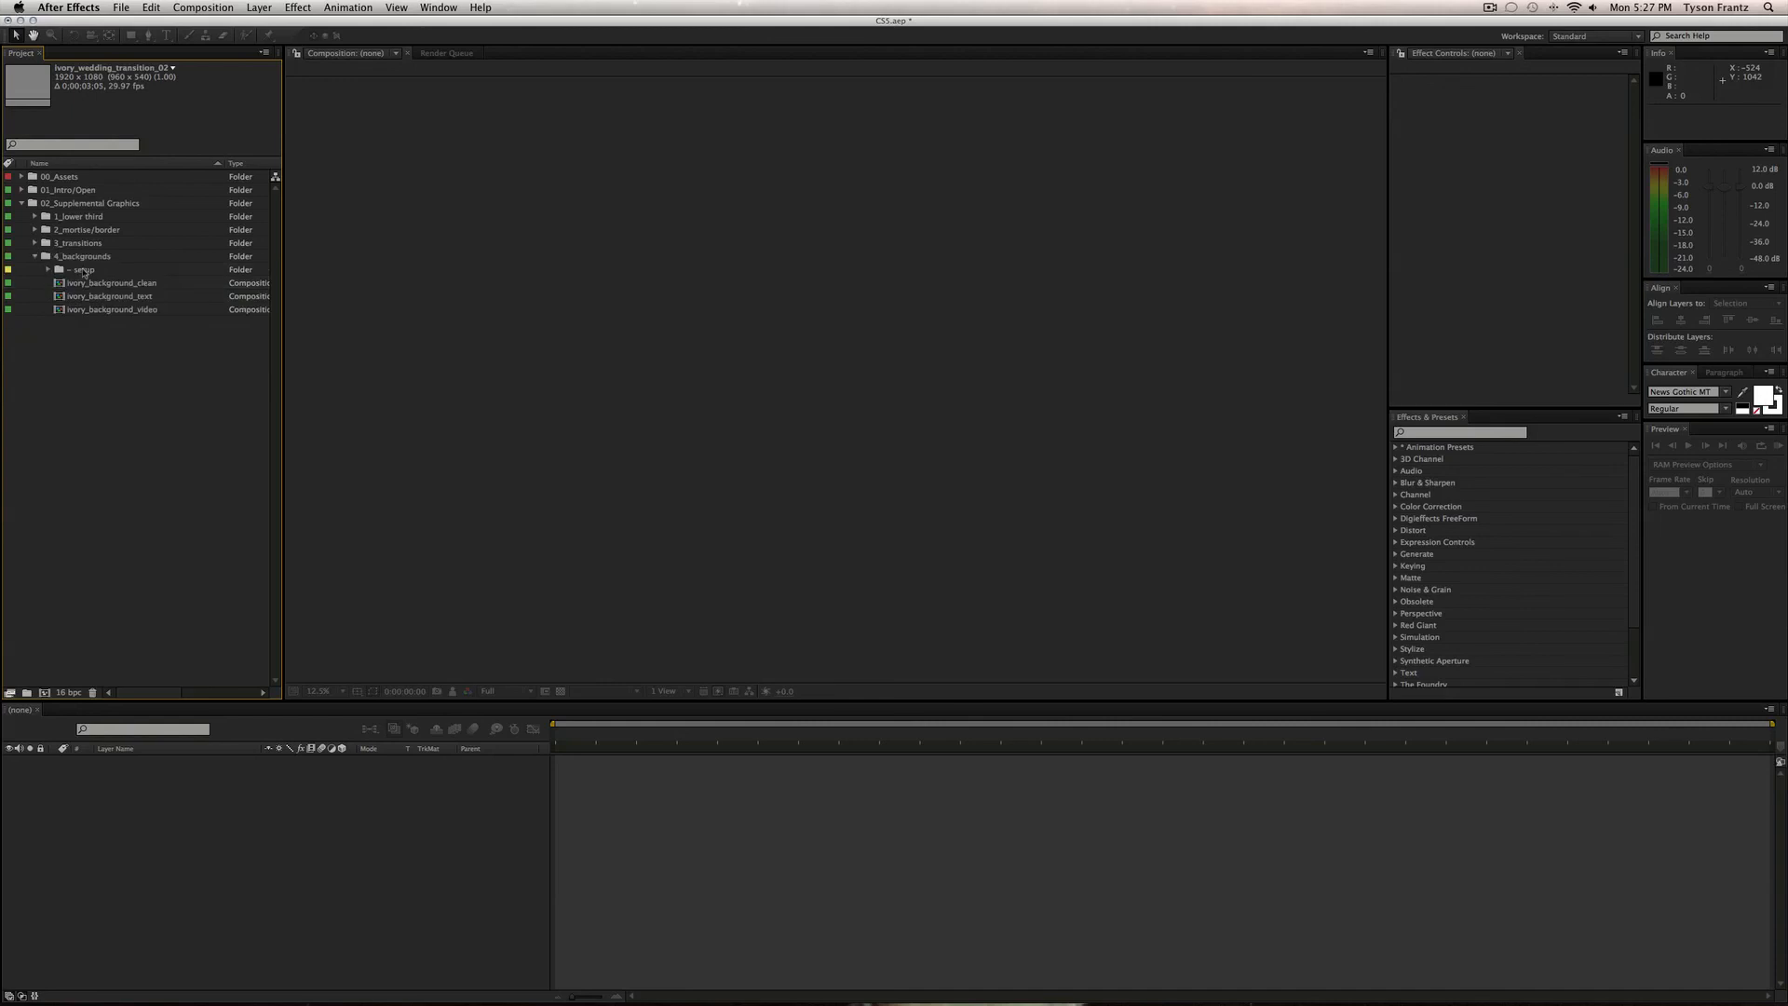
{"action": "left_click", "coordinate": [86, 259]}
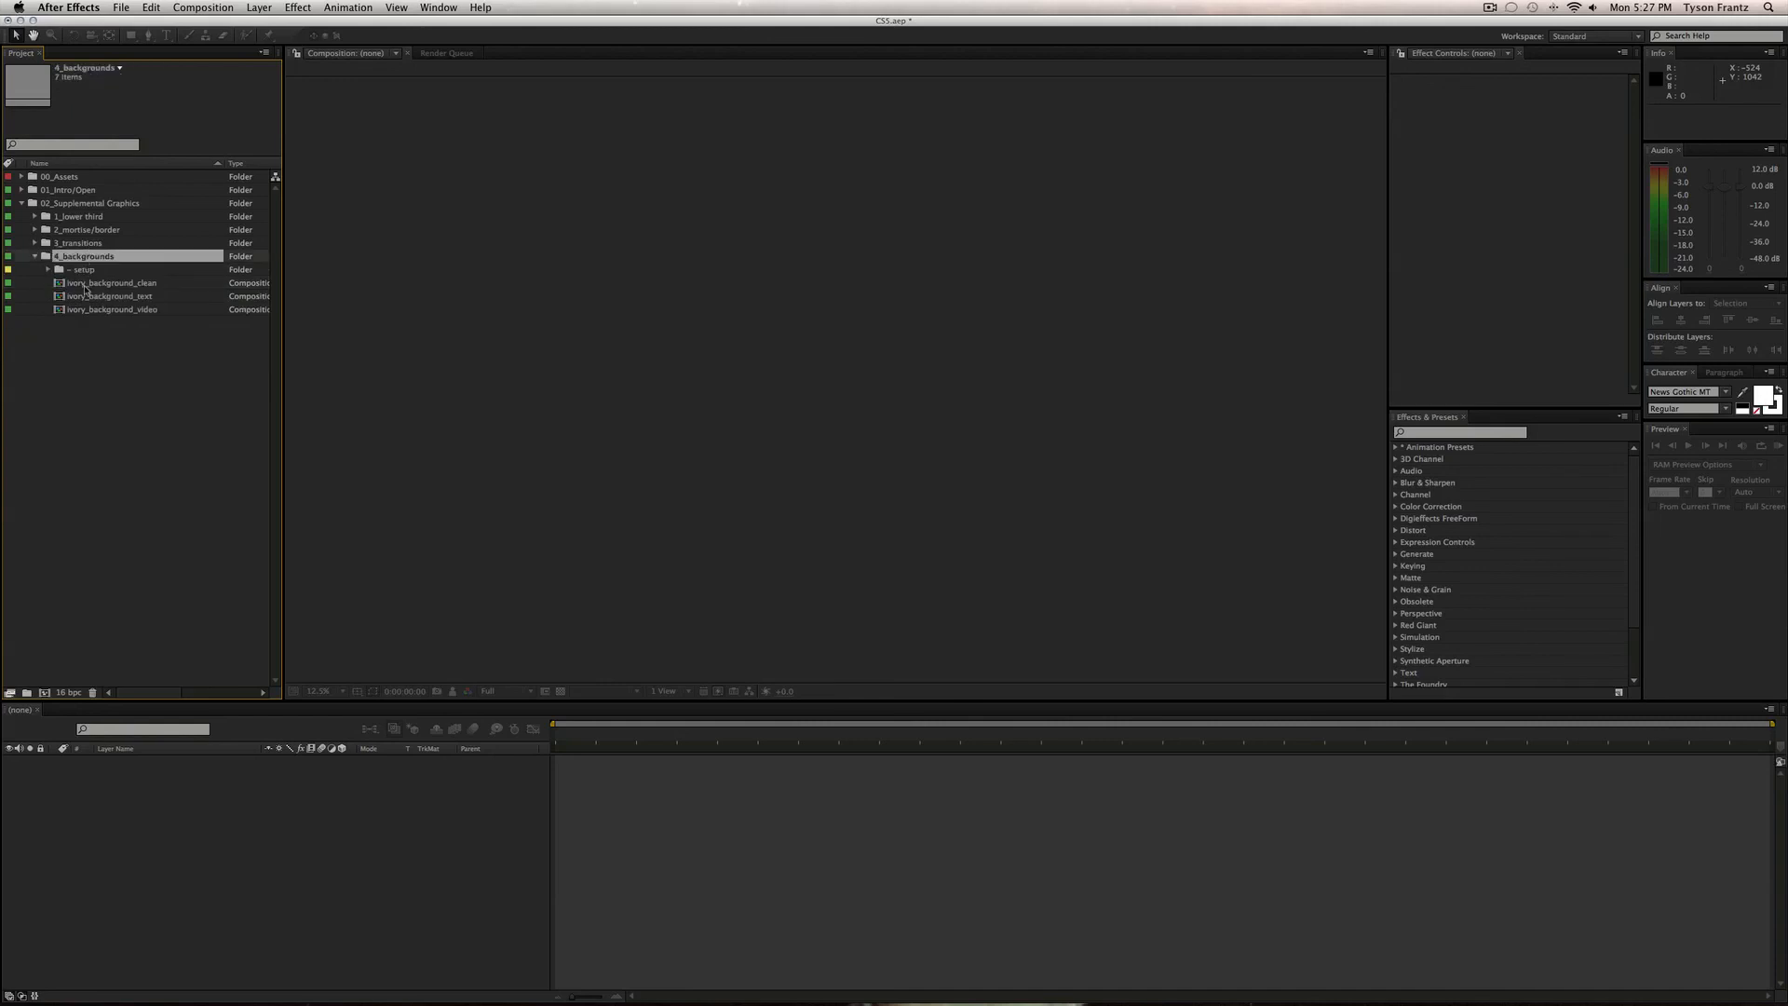
Preview ivory_background_clean, then swap its particle_background_BUILD layer for particle_background_LOOP.
{"action": "double_click", "coordinate": [118, 282]}
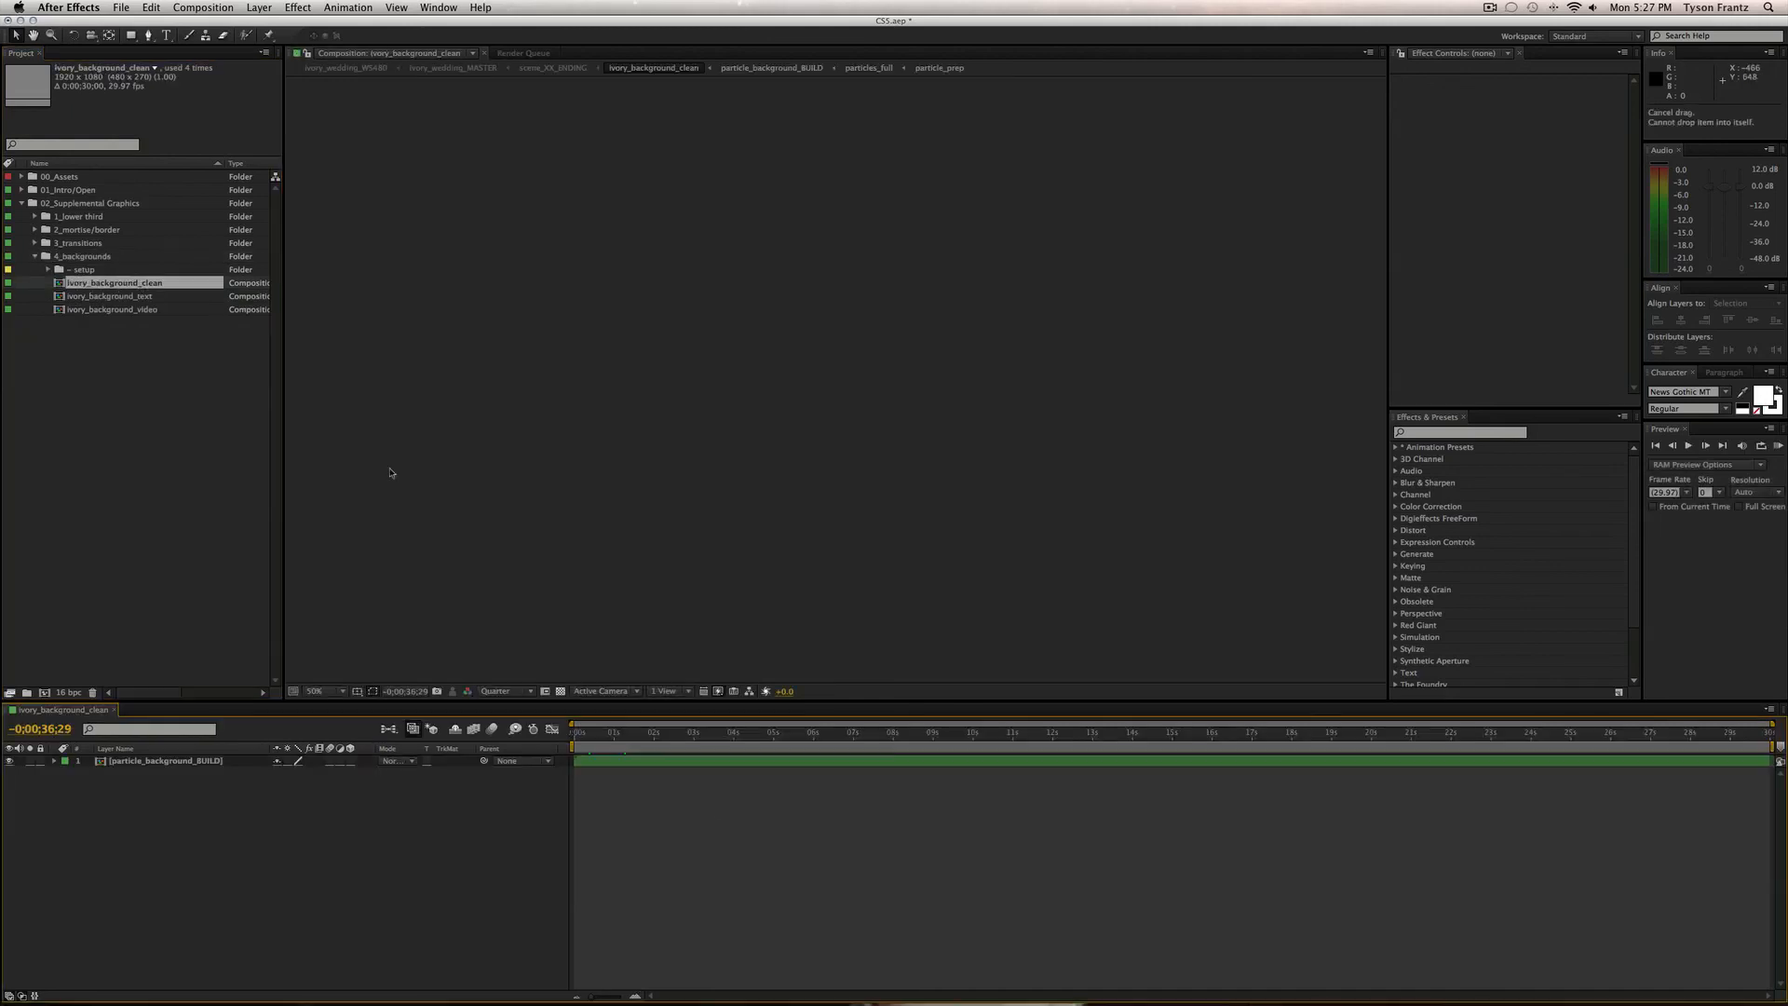
{"action": "left_click", "coordinate": [734, 734]}
{"action": "left_click_drag", "start_coordinate": [755, 742], "coordinate": [785, 742]}
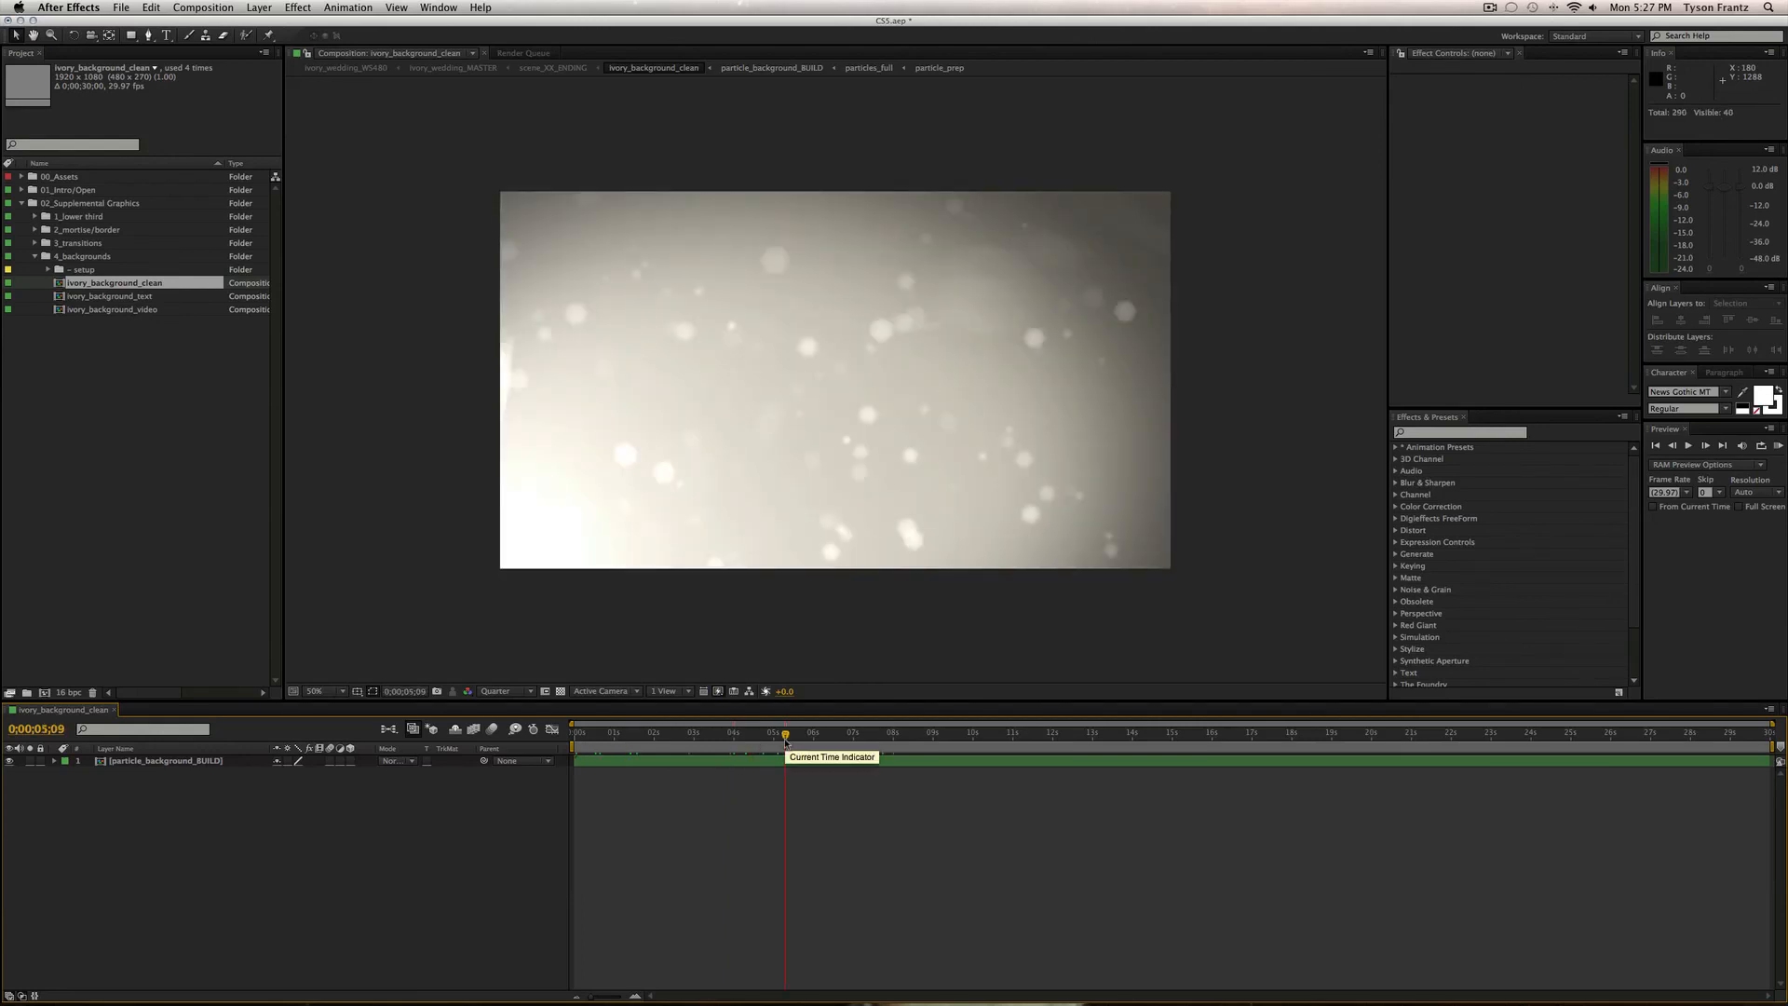
{"action": "key", "text": "Home"}
{"action": "key", "text": "End"}
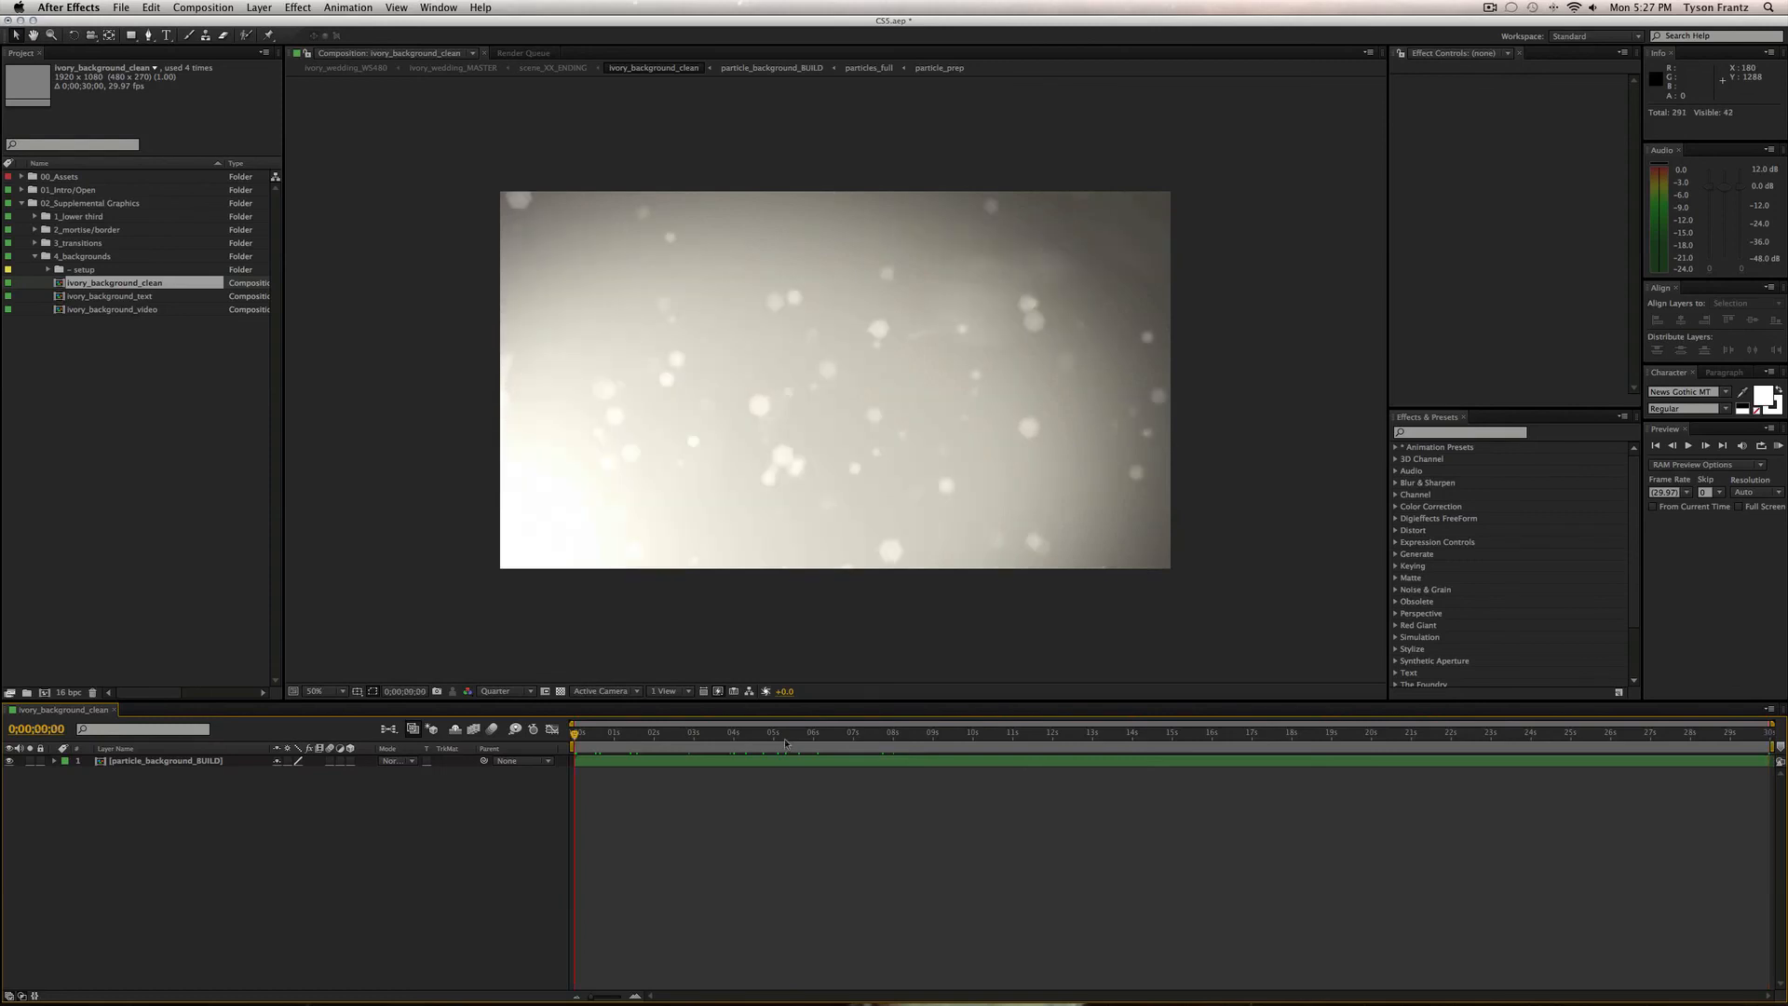
{"action": "left_click", "coordinate": [272, 763]}
{"action": "left_click", "coordinate": [50, 268]}
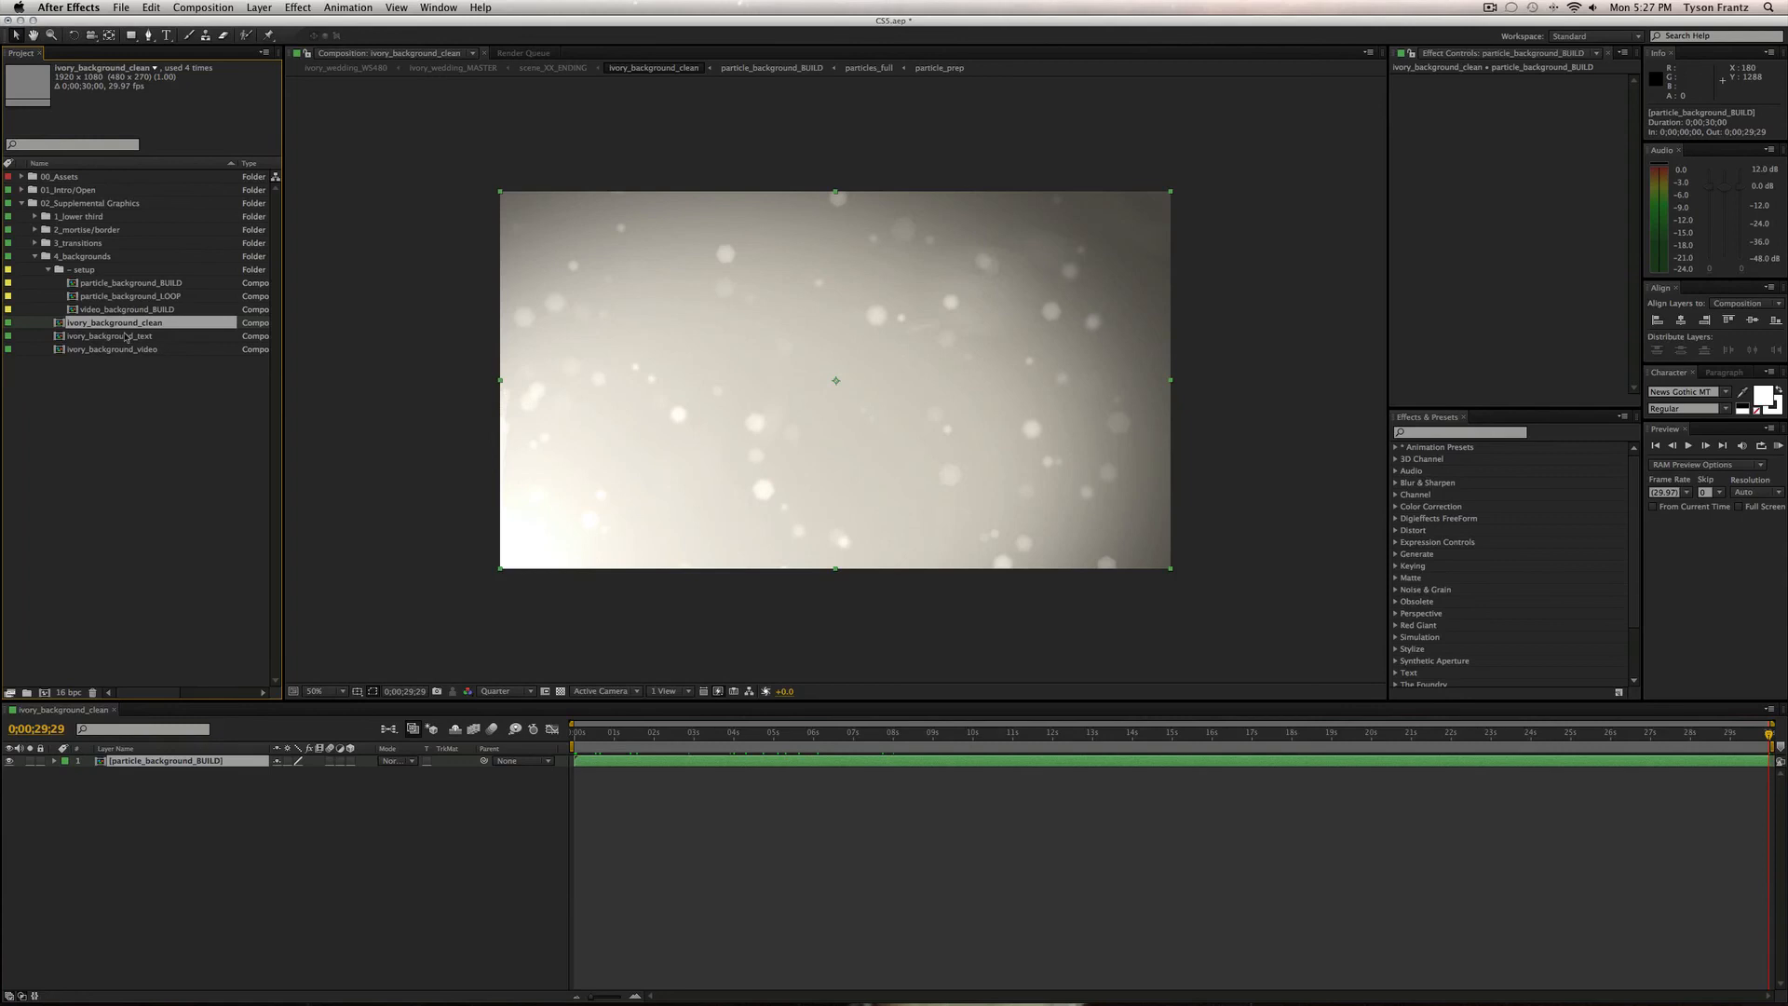
{"action": "left_click", "coordinate": [179, 297]}
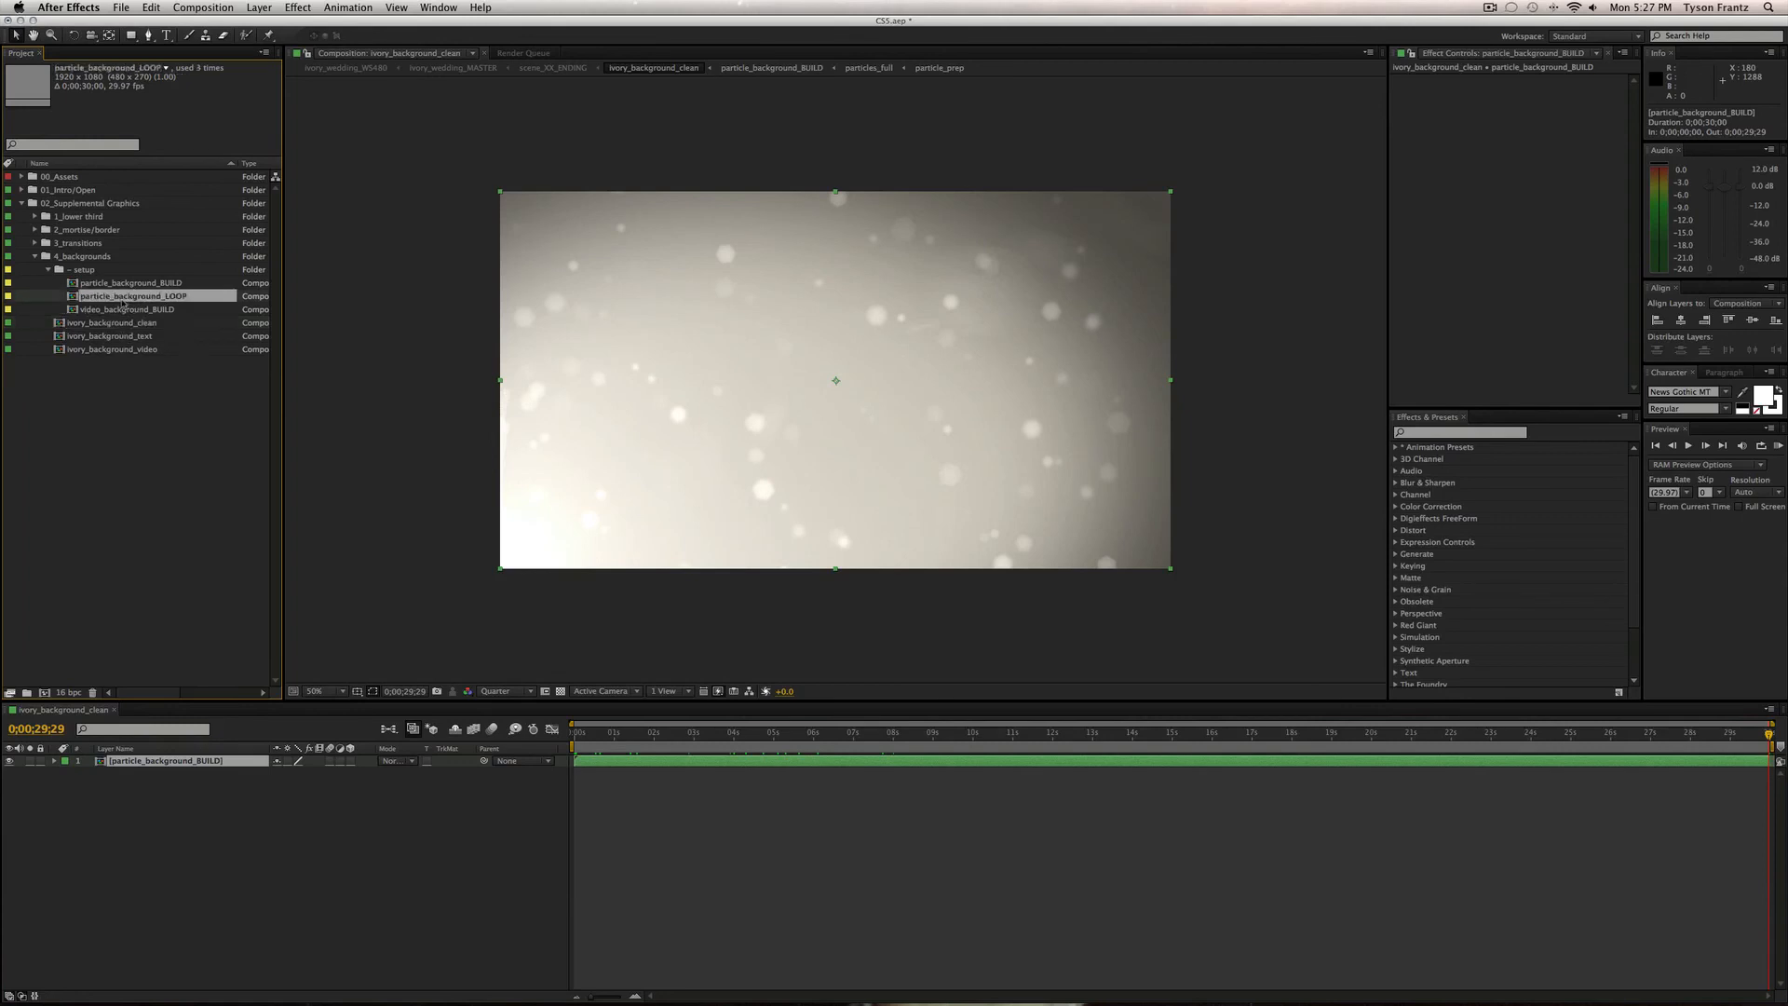
{"action": "left_click_drag", "start_coordinate": [124, 298], "coordinate": [163, 761]}
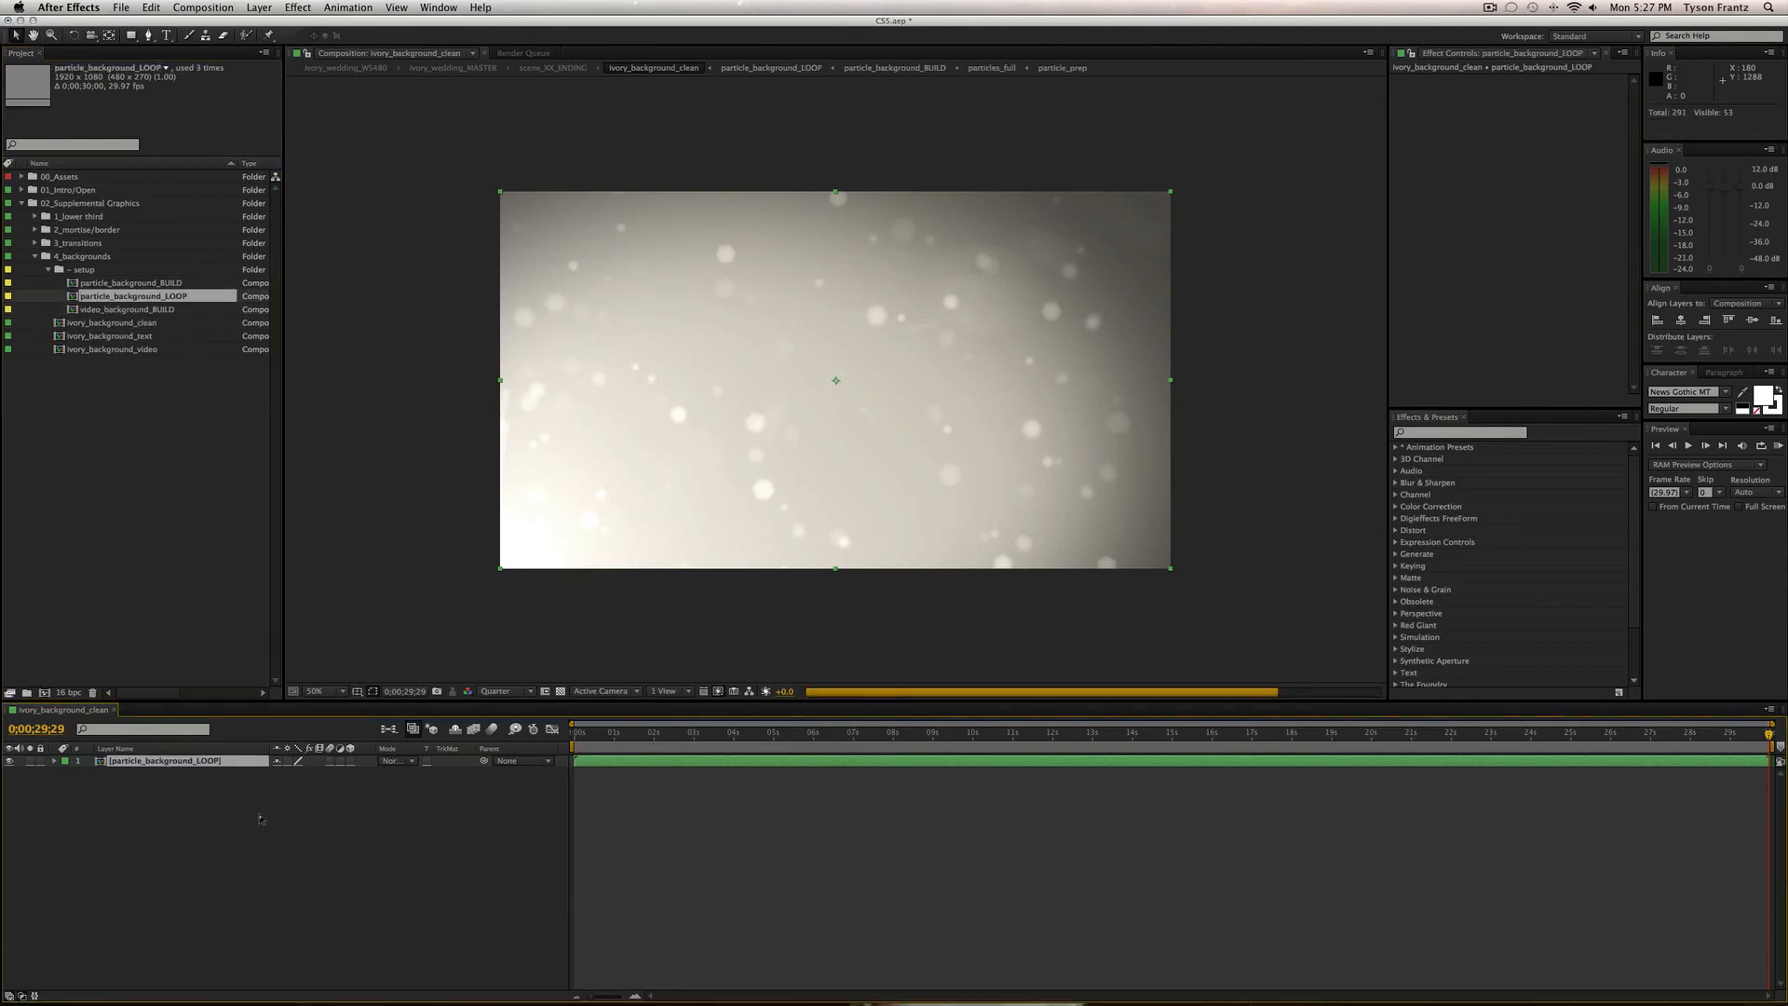
Compare the first and last frames of the loop, close the comp and collapse setup.
{"action": "key", "text": "Home"}
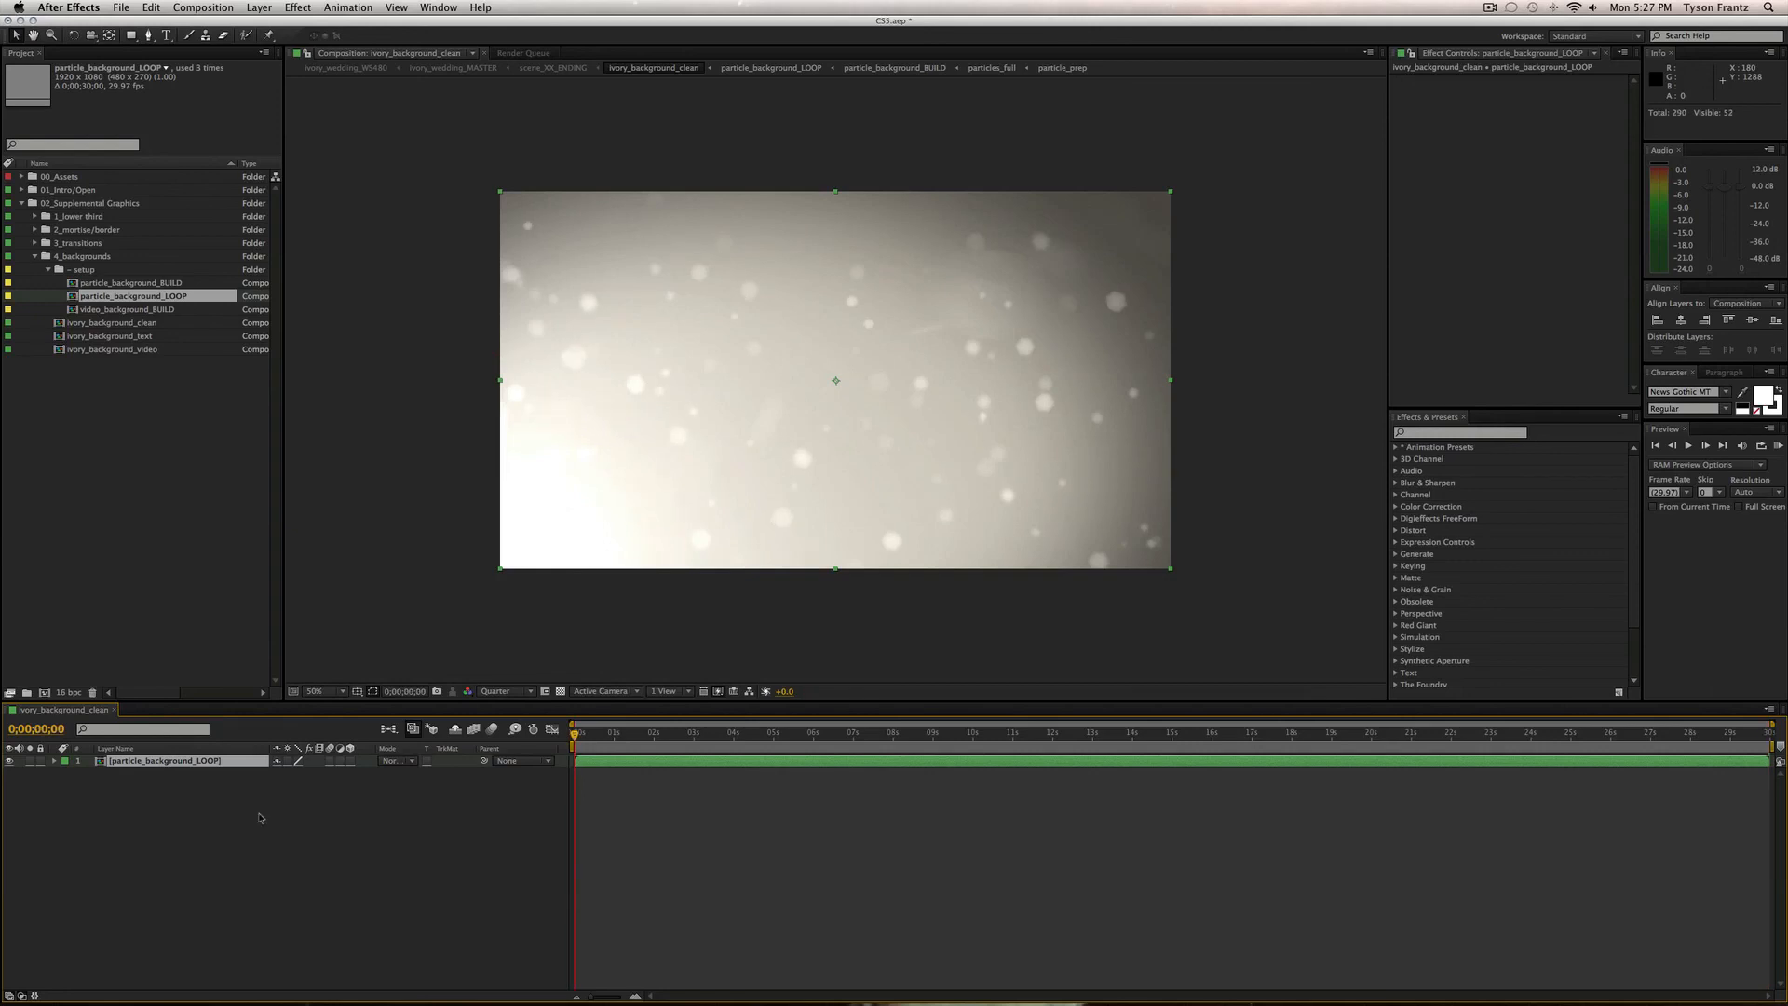
{"action": "key", "text": "End"}
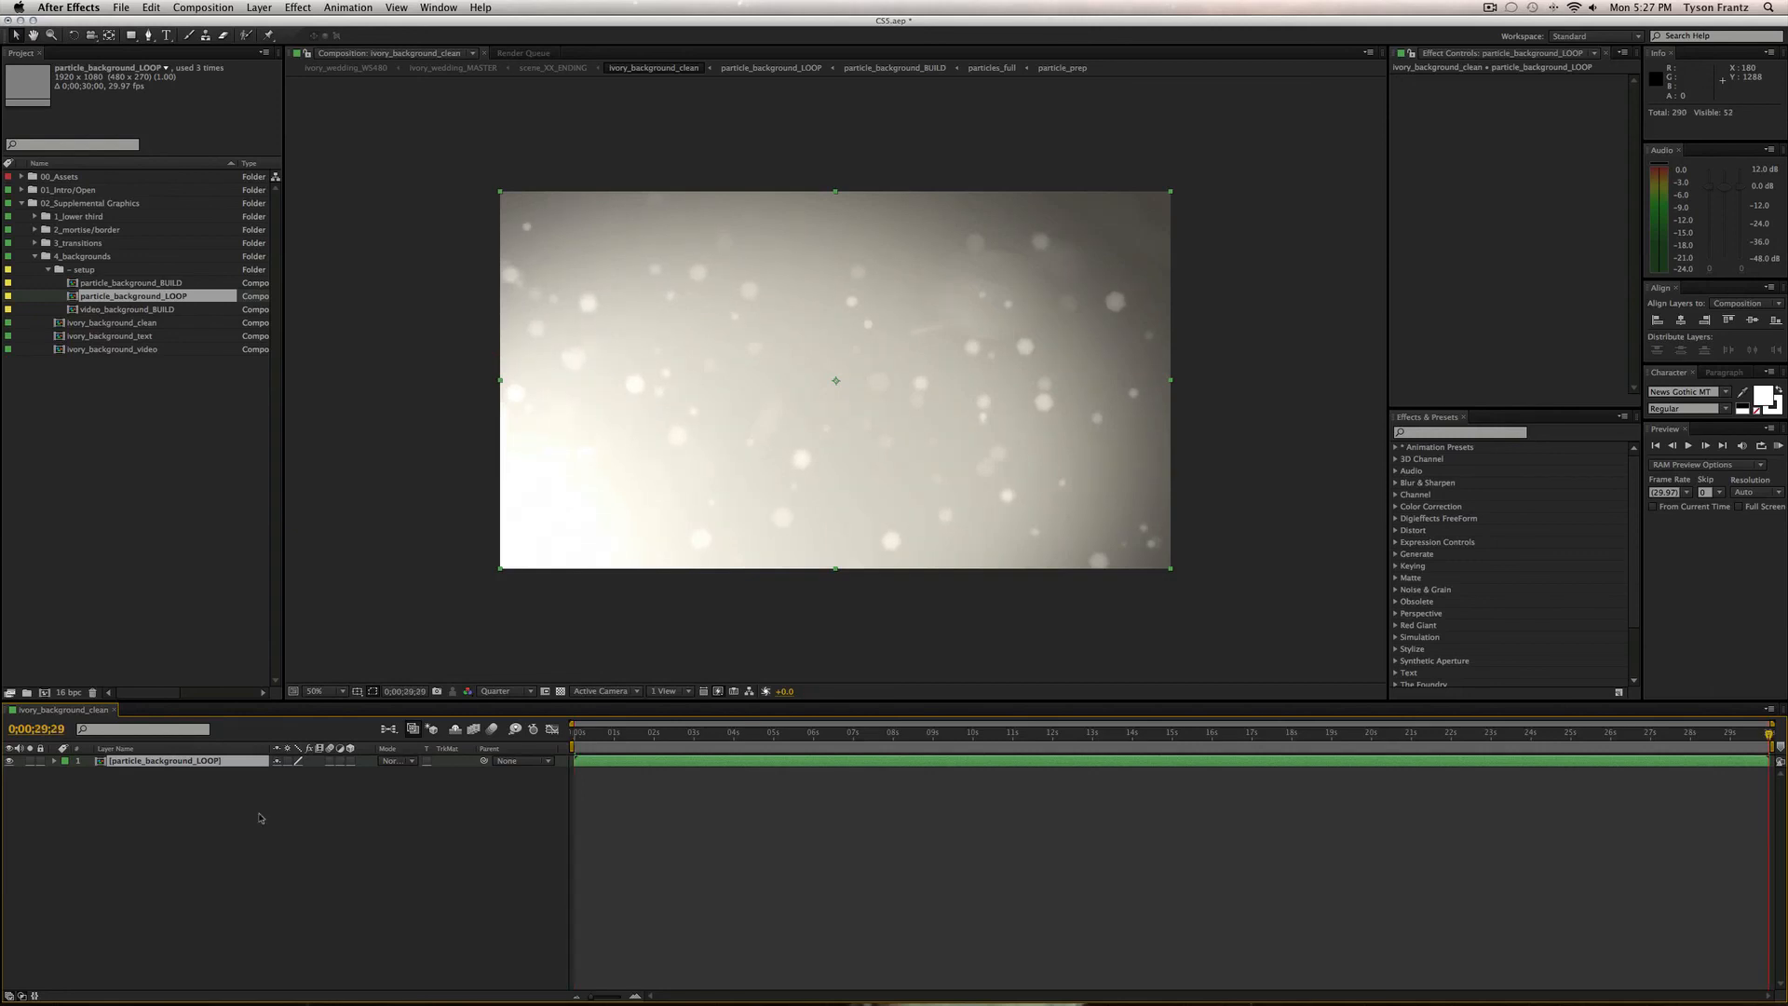
{"action": "key", "text": "Home"}
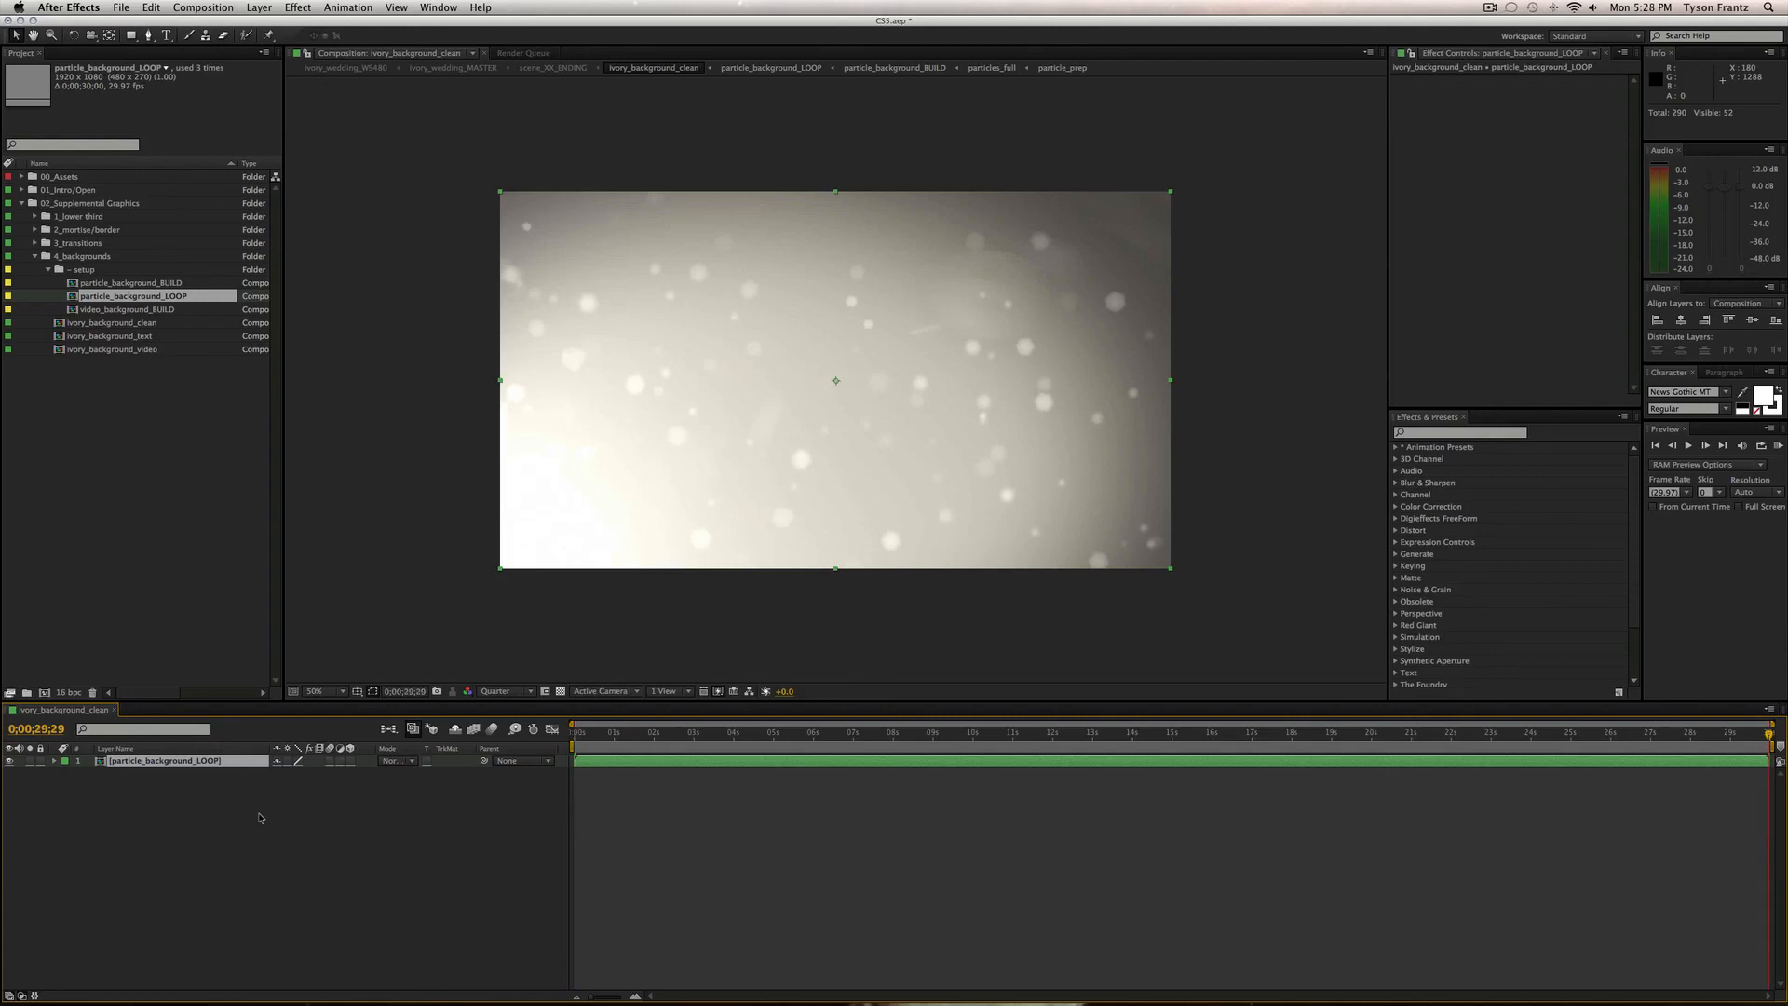
{"action": "key", "text": "Home"}
{"action": "key", "text": "End"}
{"action": "key", "text": "Home"}
{"action": "left_click", "coordinate": [260, 817]}
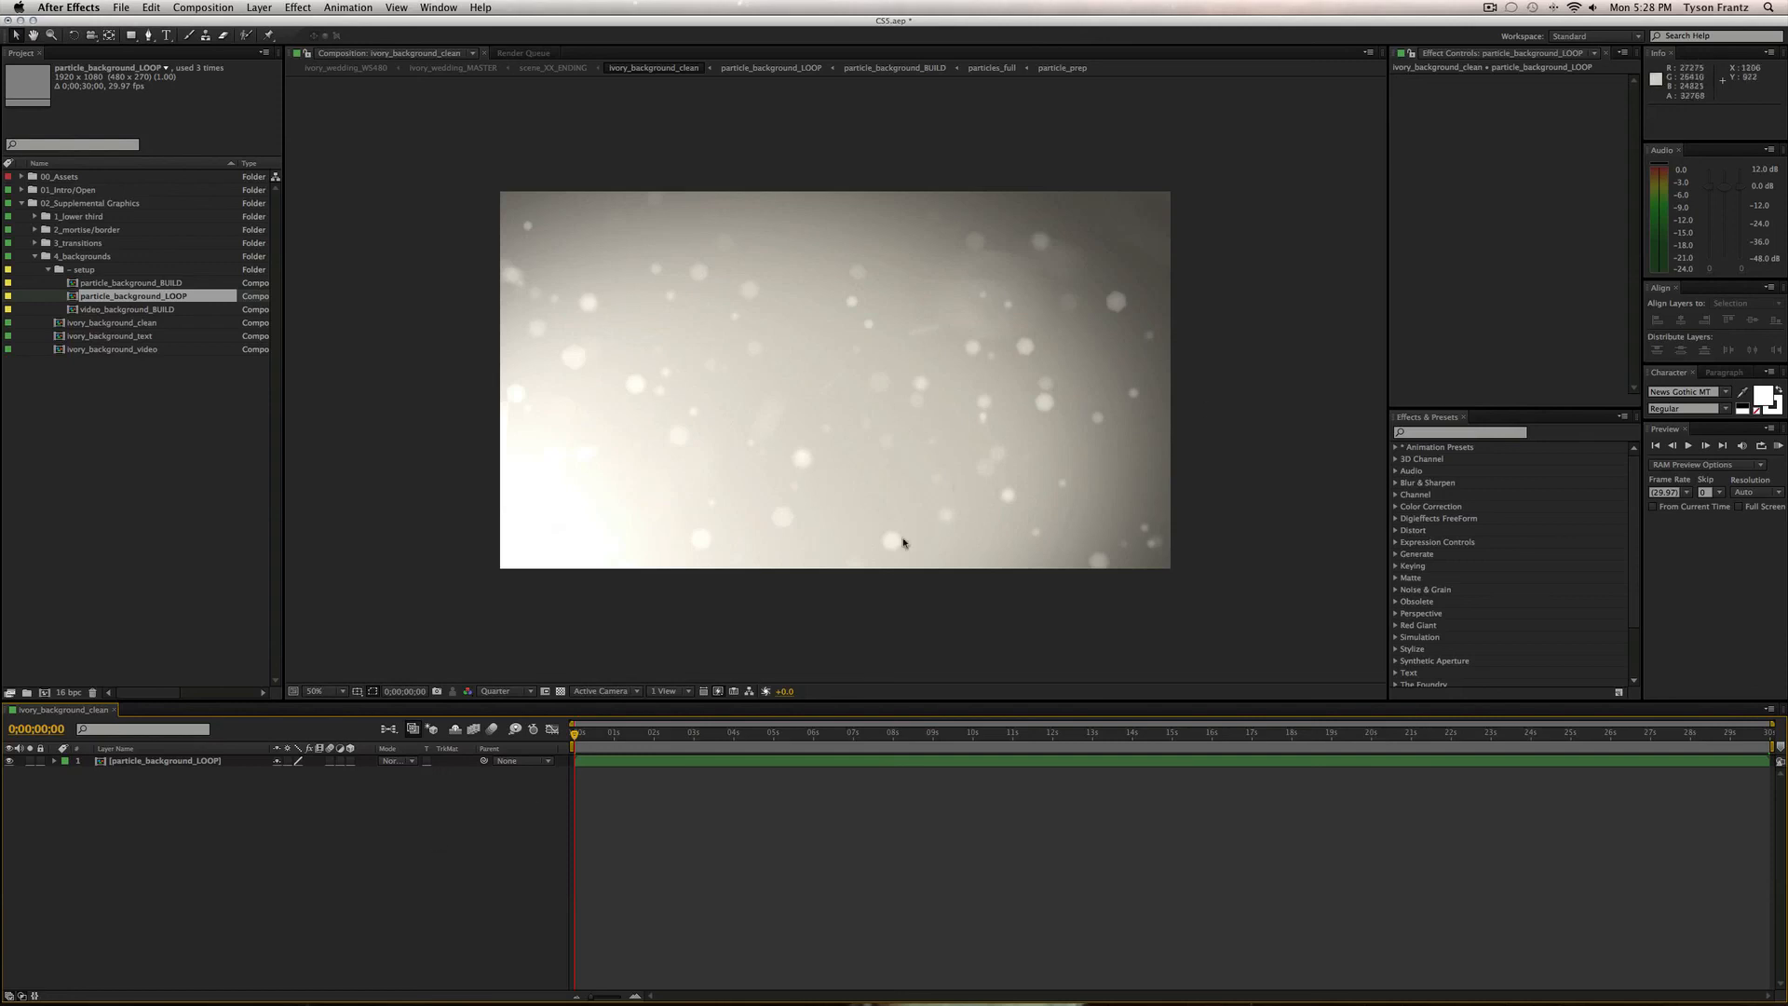
{"action": "key", "text": "super+w"}
{"action": "left_click", "coordinate": [59, 270]}
{"action": "left_click", "coordinate": [48, 270]}
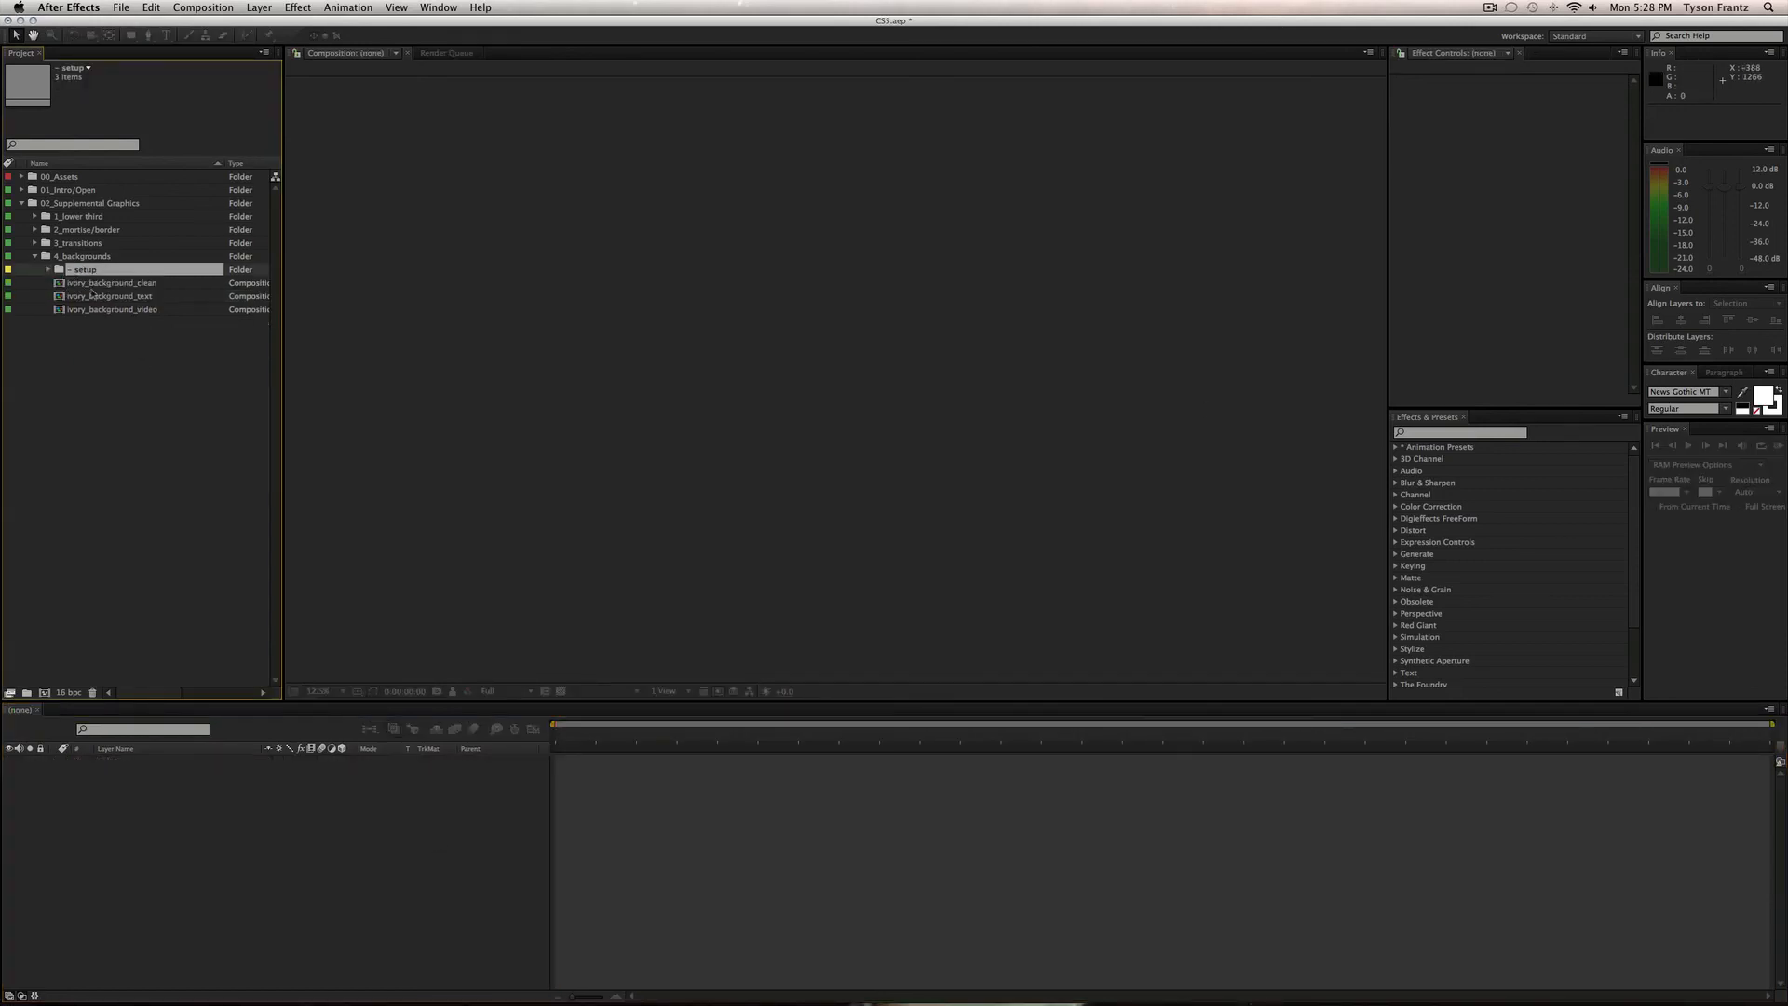
{"action": "double_click", "coordinate": [107, 296]}
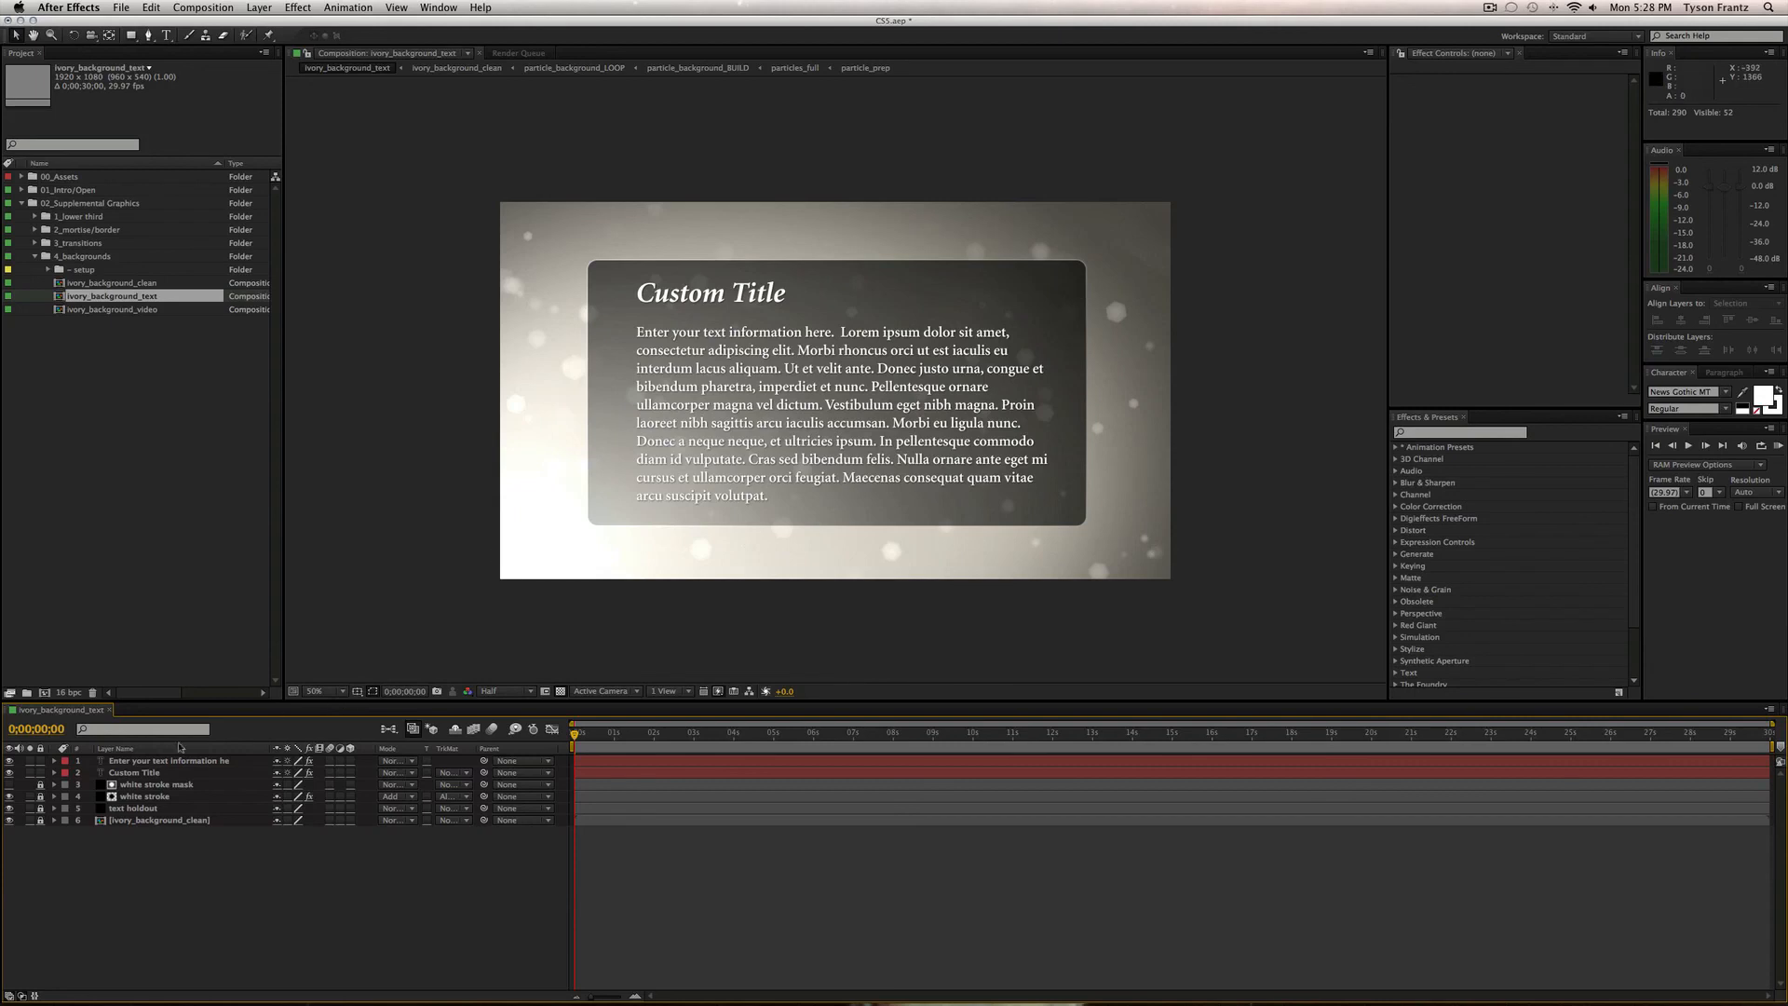
{"action": "left_click", "coordinate": [122, 774]}
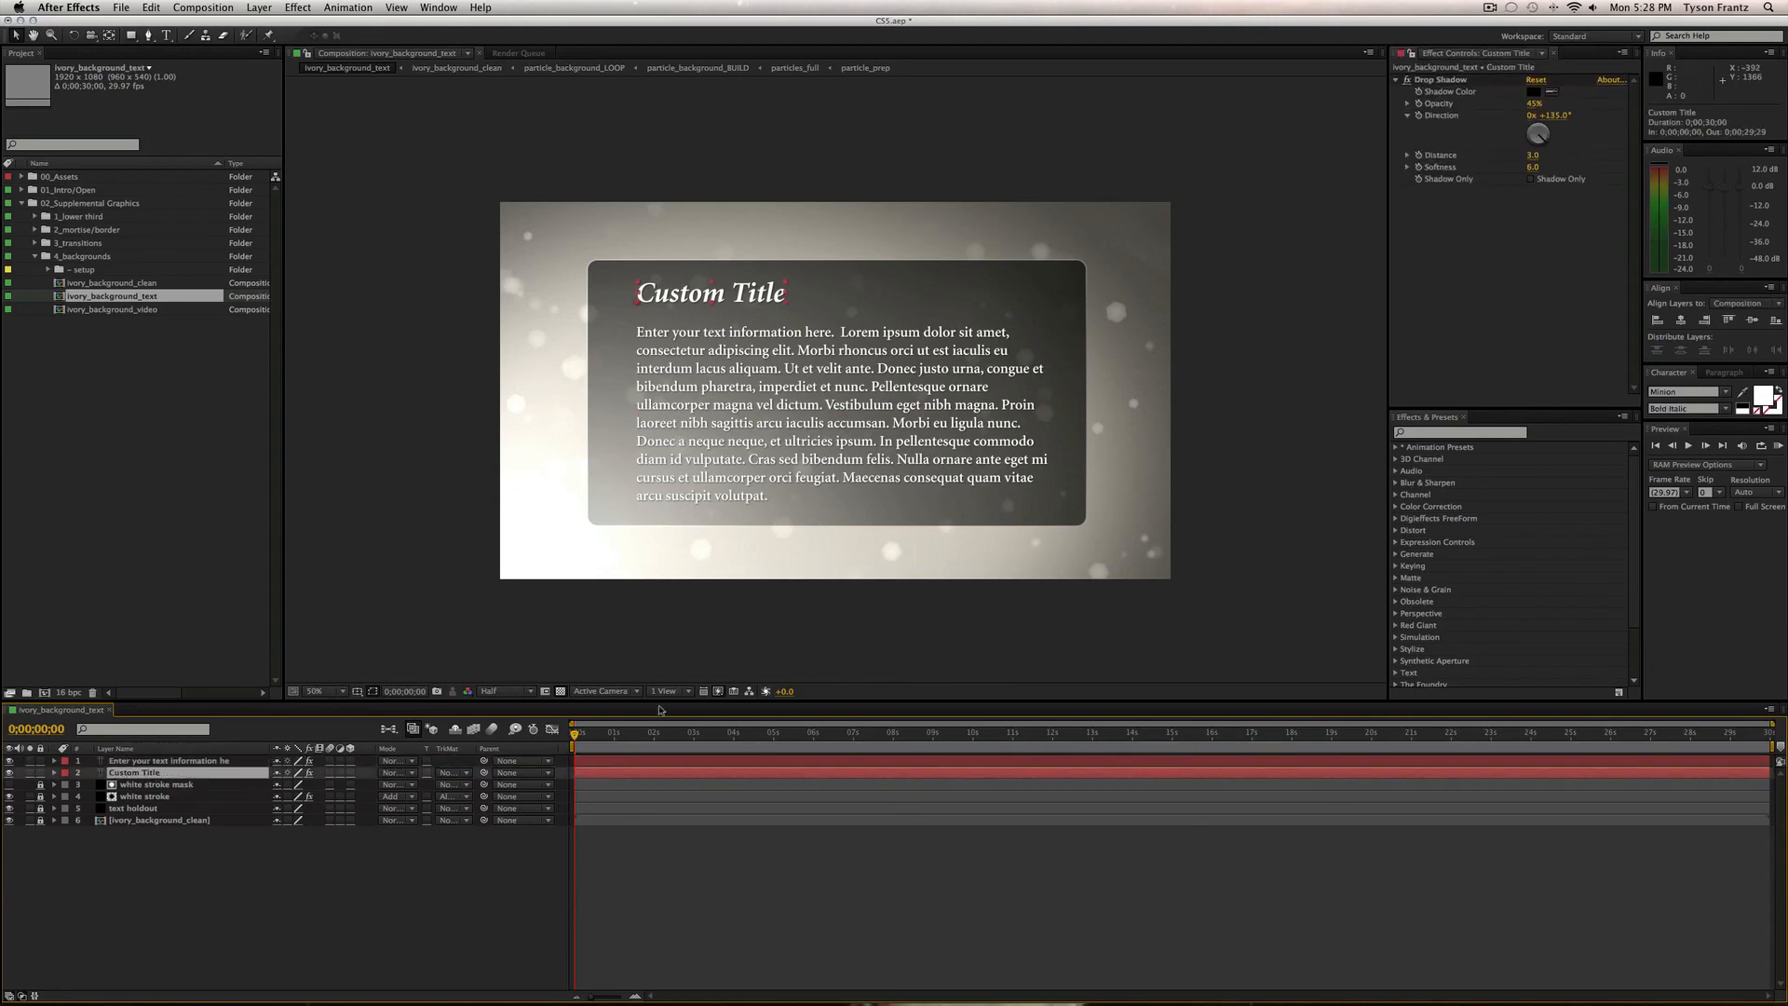
{"action": "left_click", "coordinate": [693, 441]}
{"action": "left_click", "coordinate": [719, 310]}
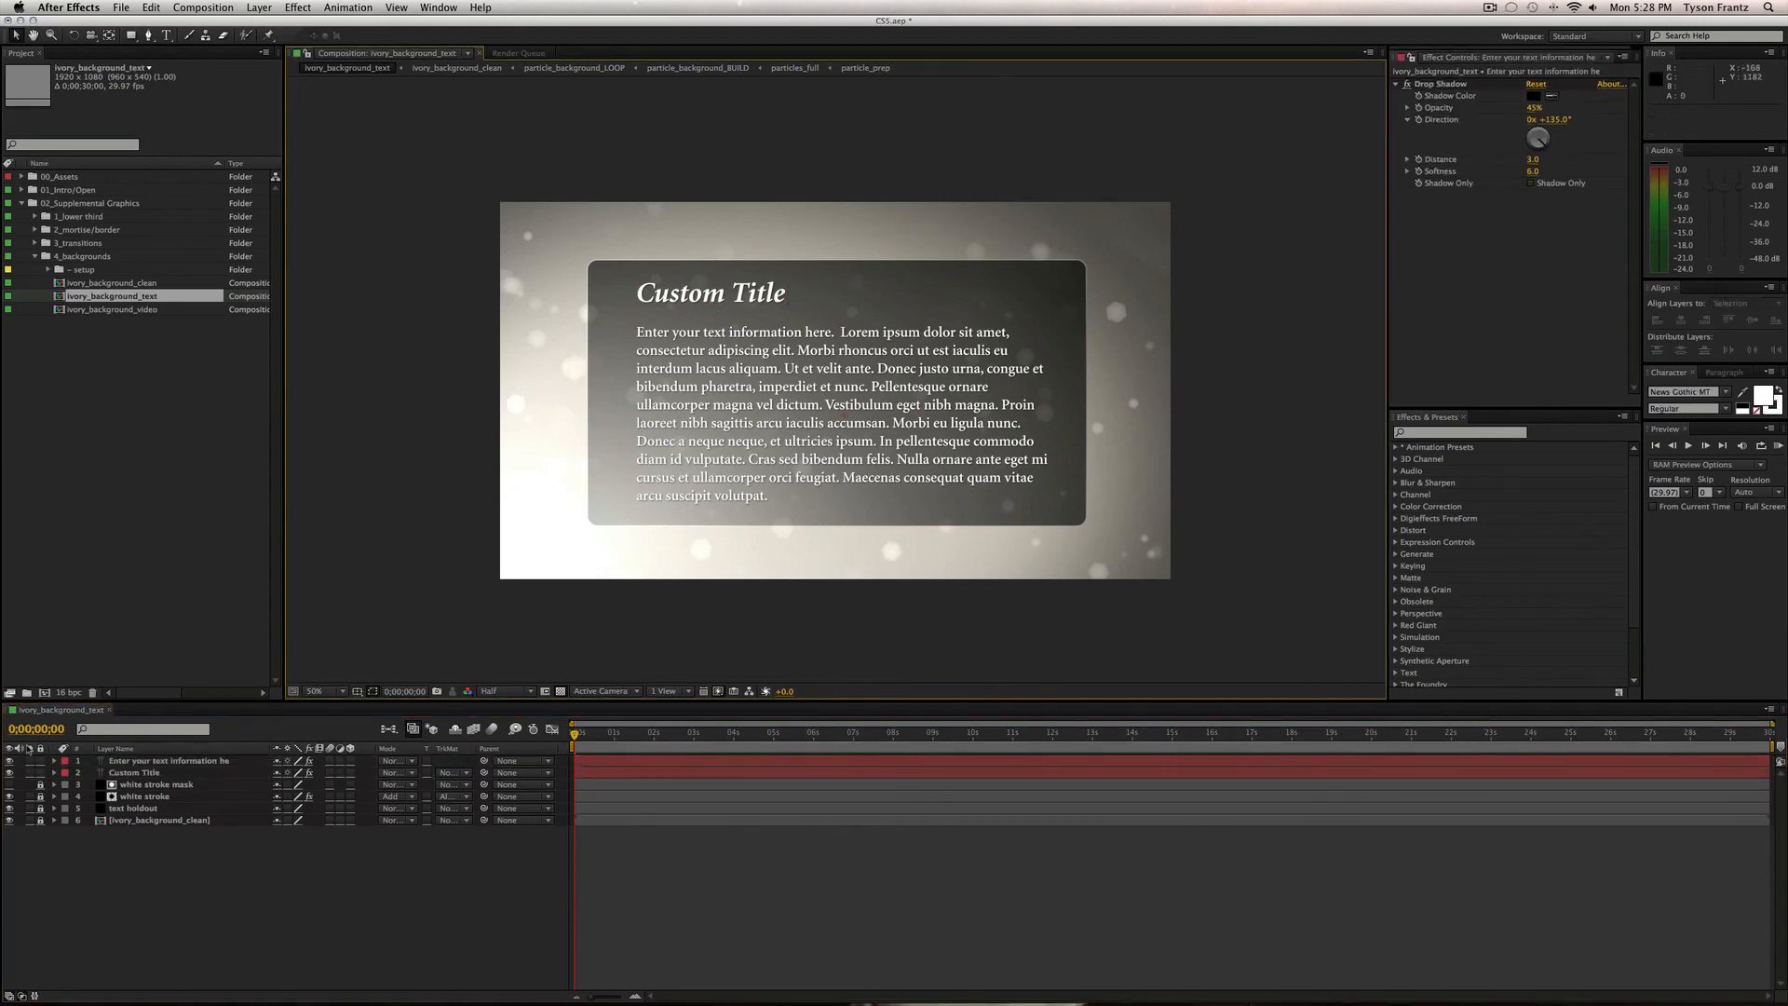
{"action": "left_click_drag", "start_coordinate": [10, 772], "coordinate": [11, 761]}
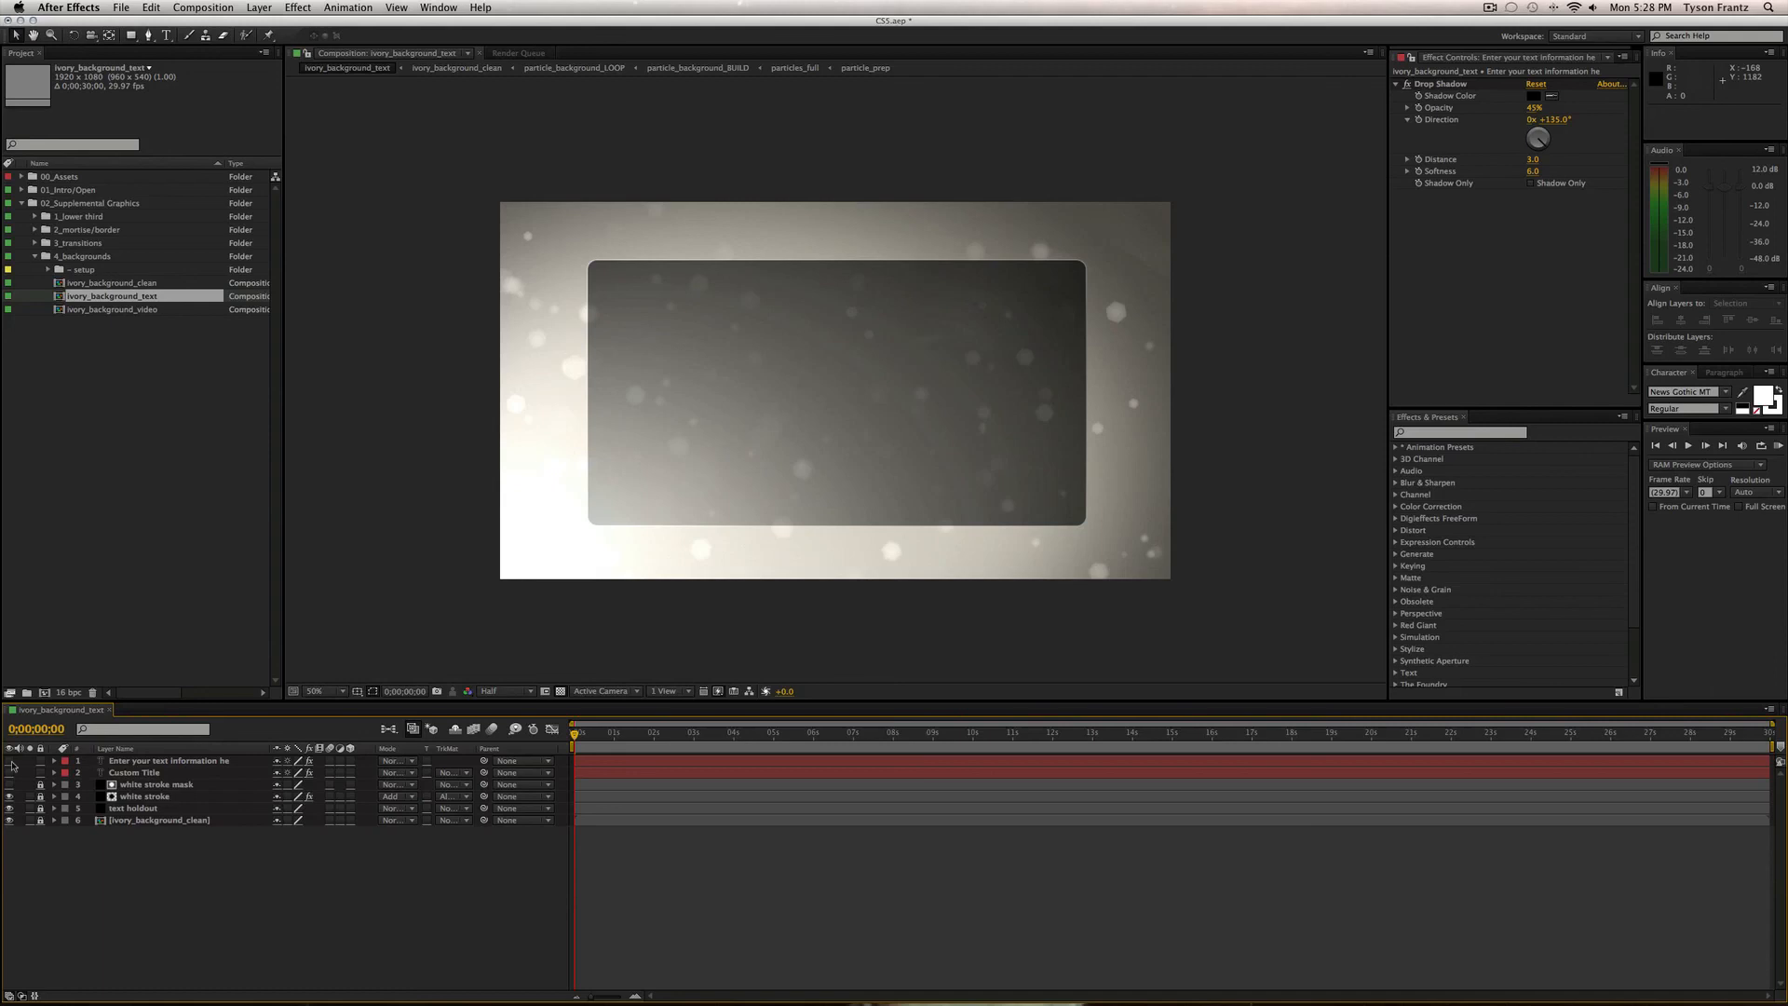
{"action": "left_click_drag", "start_coordinate": [10, 773], "coordinate": [10, 762]}
{"action": "key", "text": "super+w"}
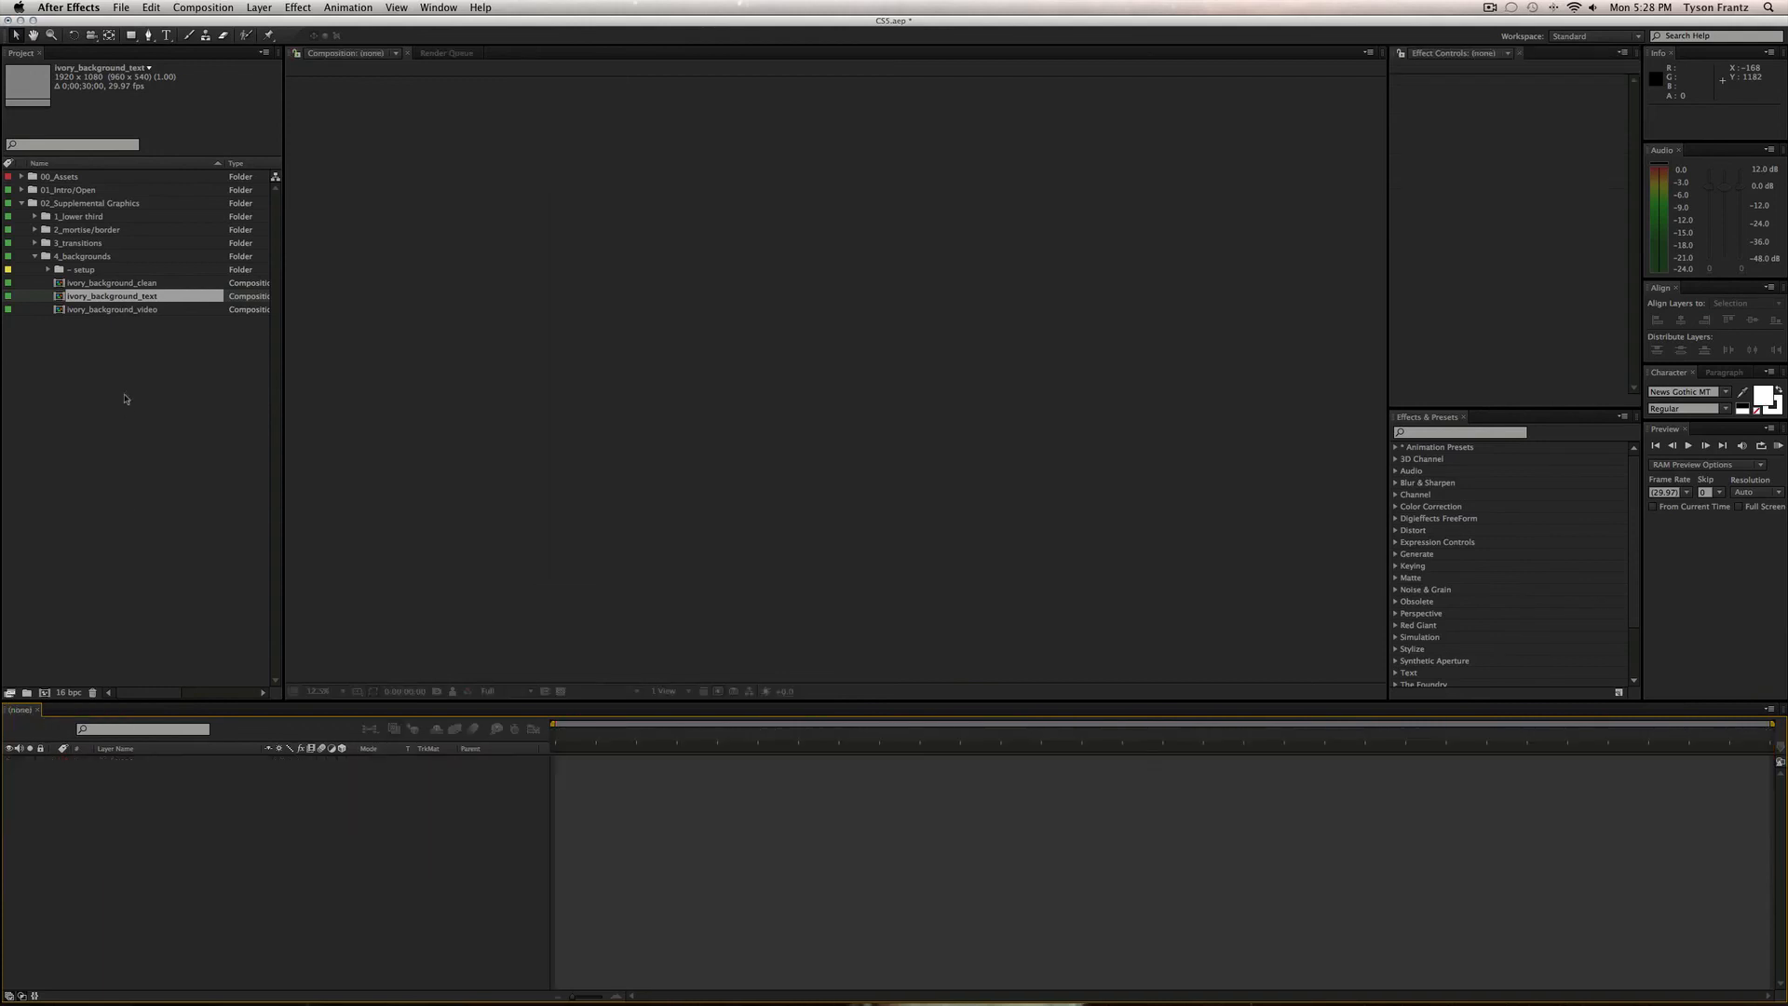
Open ivory_background_video with the wedding photo hidden and toggle the transparency checkerboard on and off.
{"action": "double_click", "coordinate": [132, 310]}
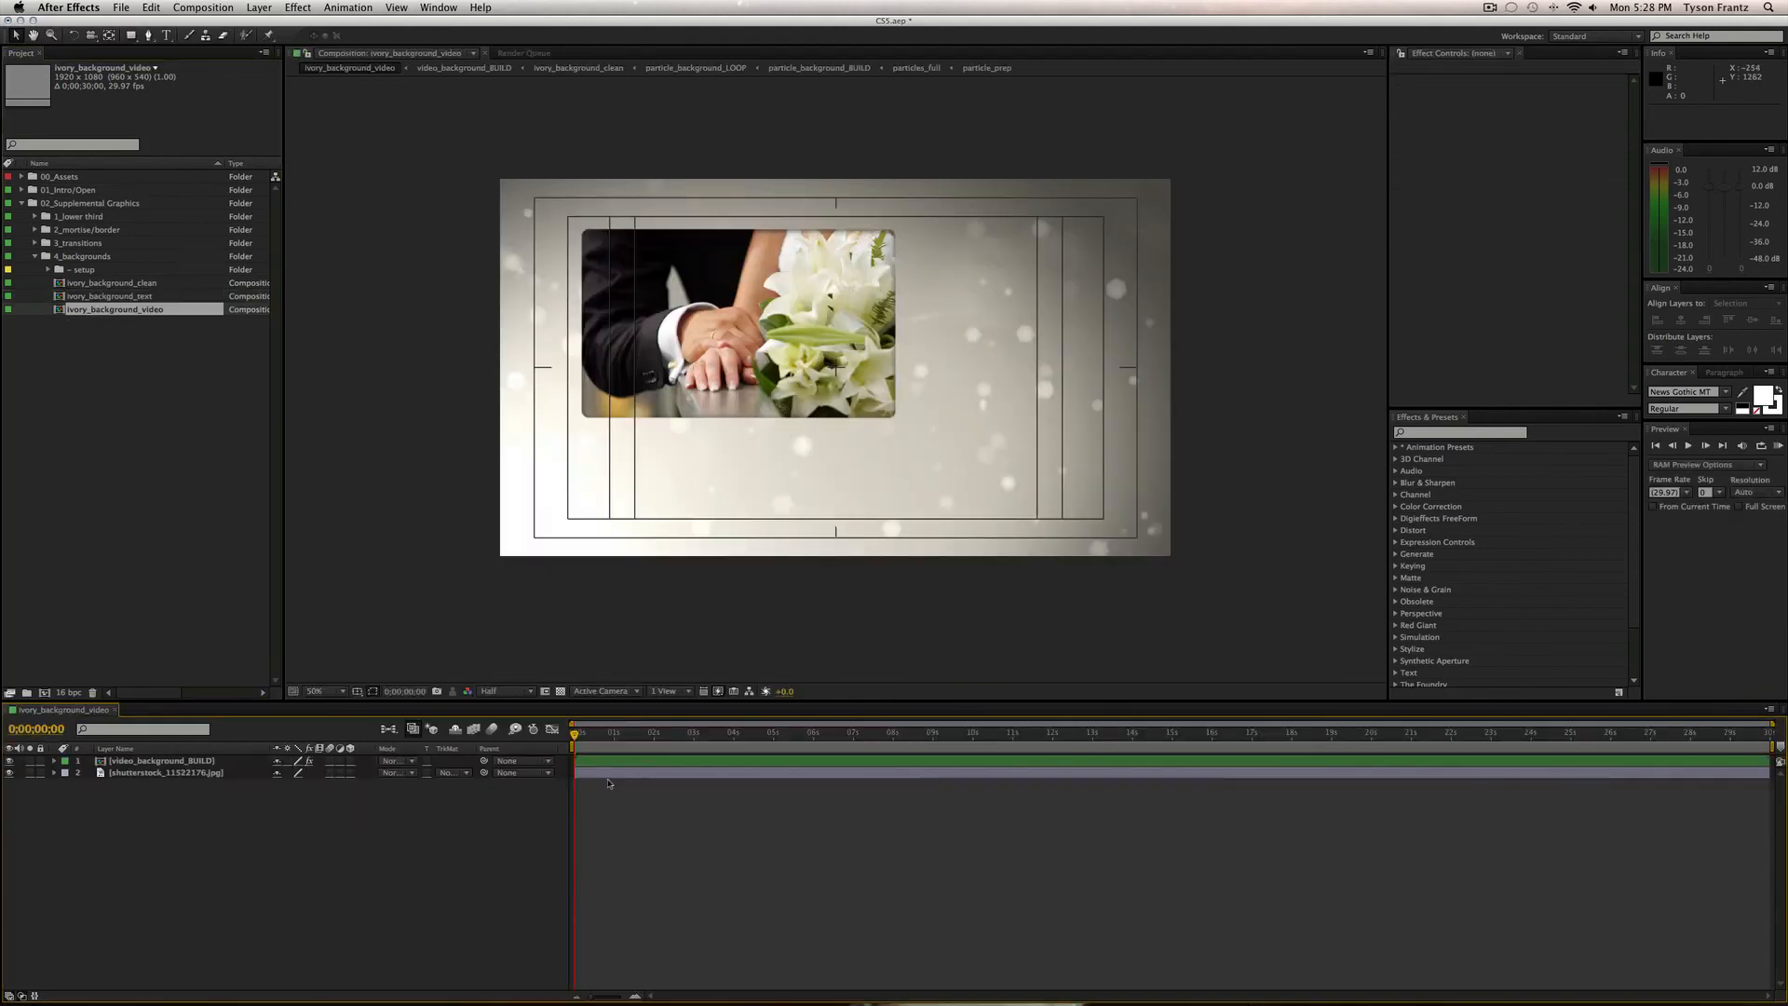
{"action": "left_click", "coordinate": [9, 773]}
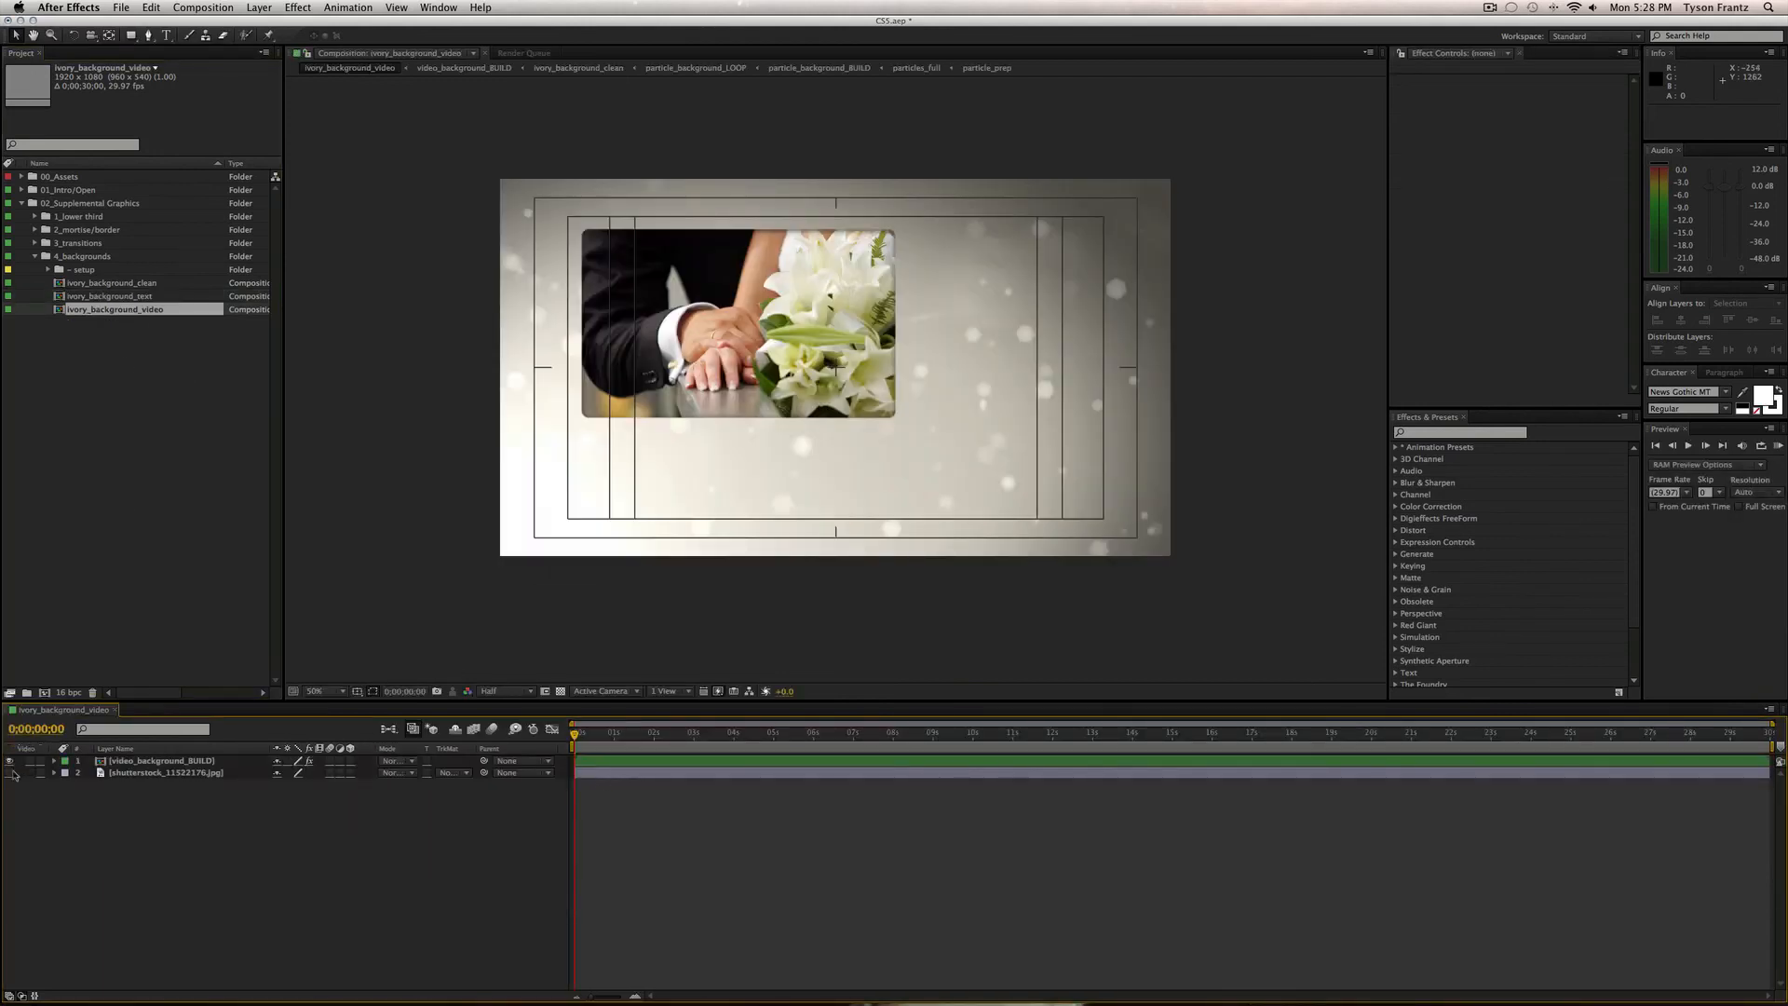
{"action": "left_click", "coordinate": [647, 733]}
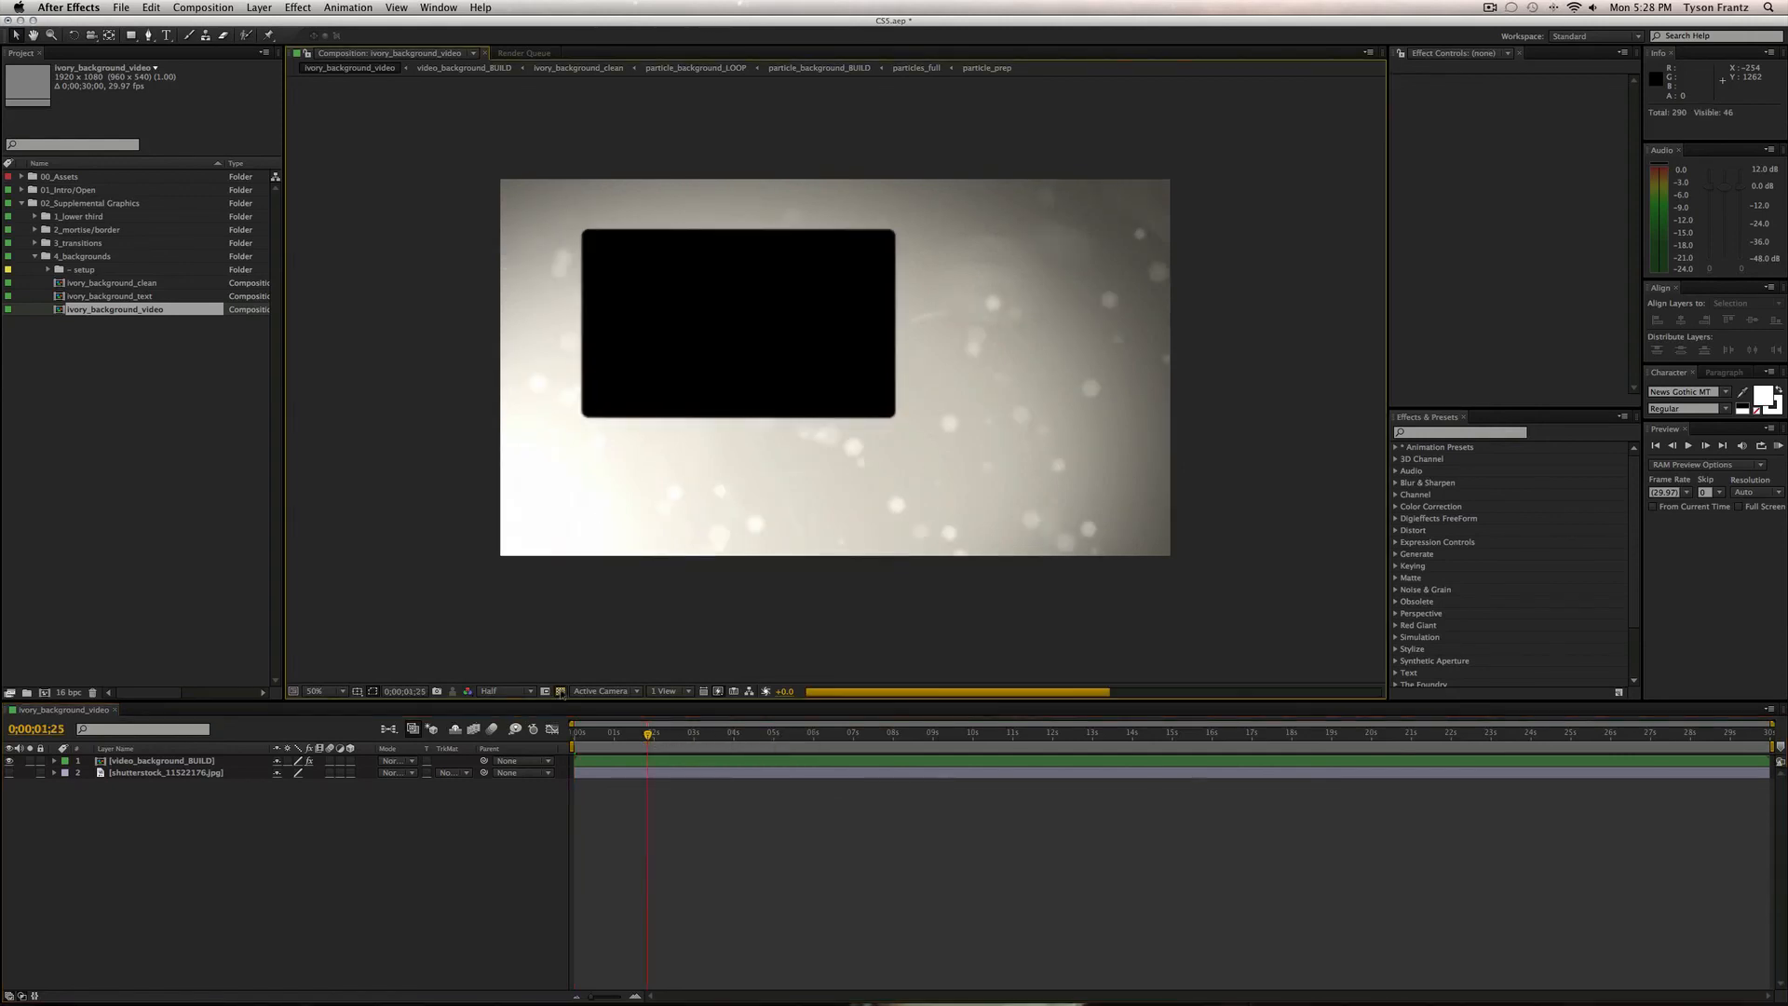
{"action": "left_click", "coordinate": [561, 691]}
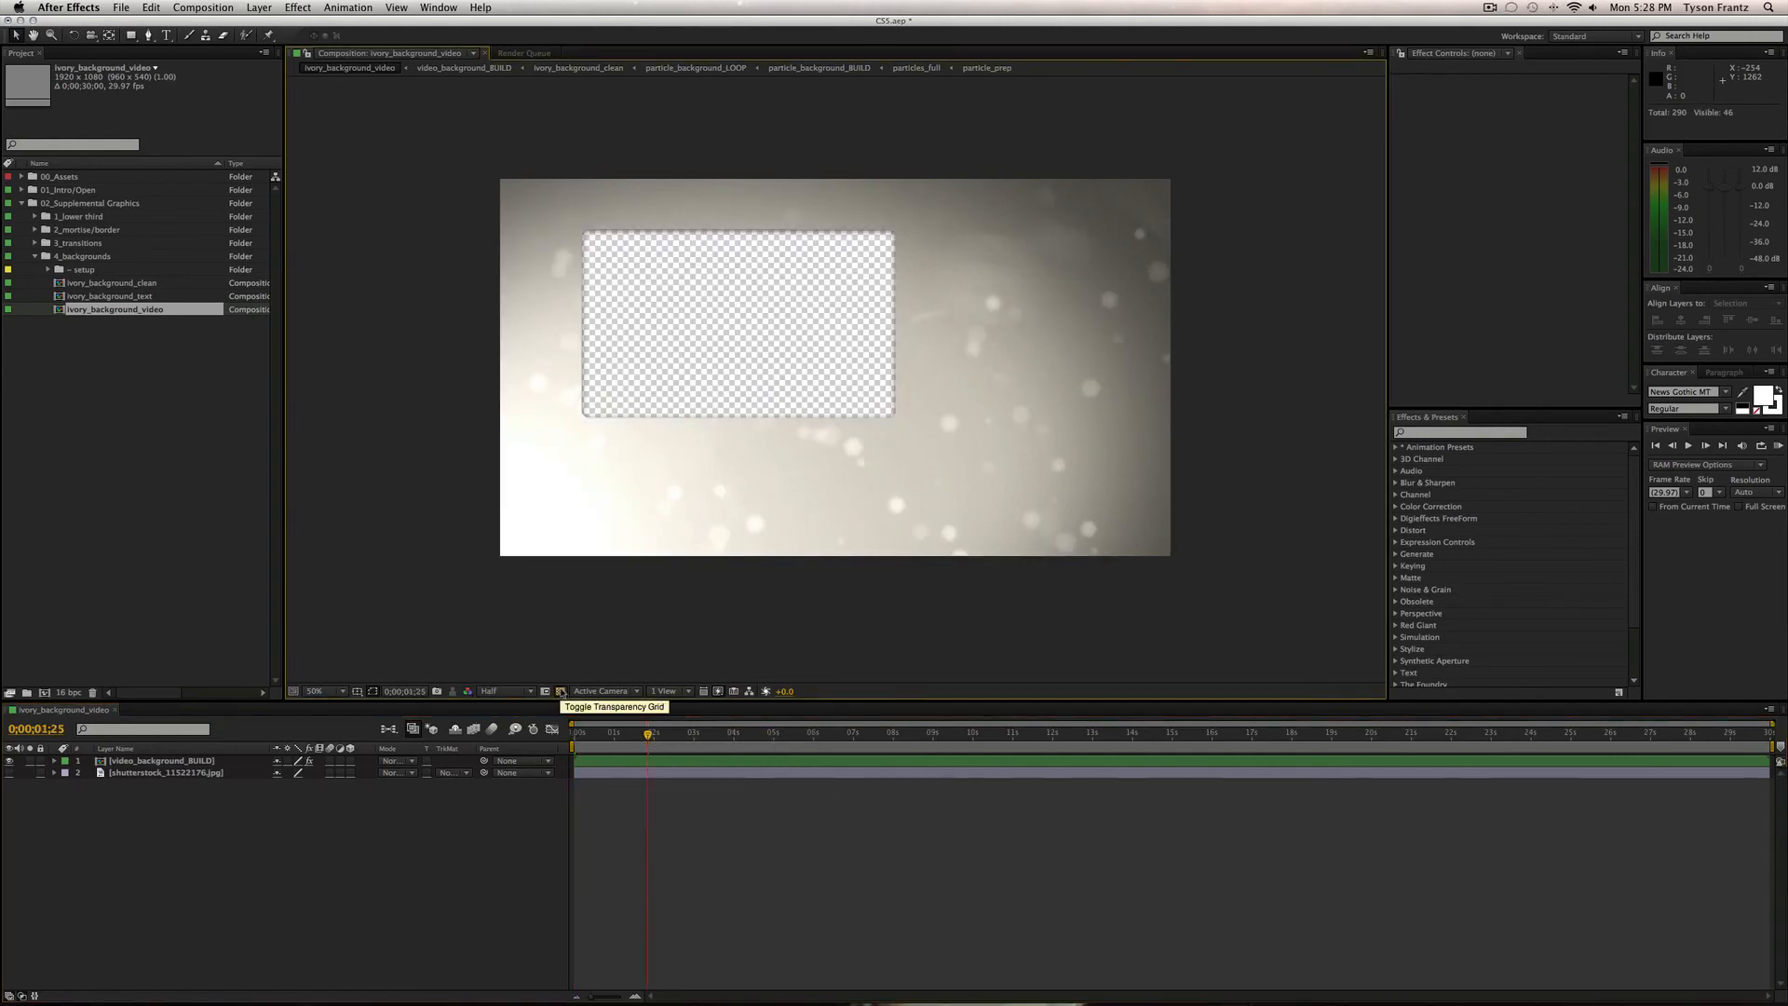
{"action": "left_click", "coordinate": [561, 691]}
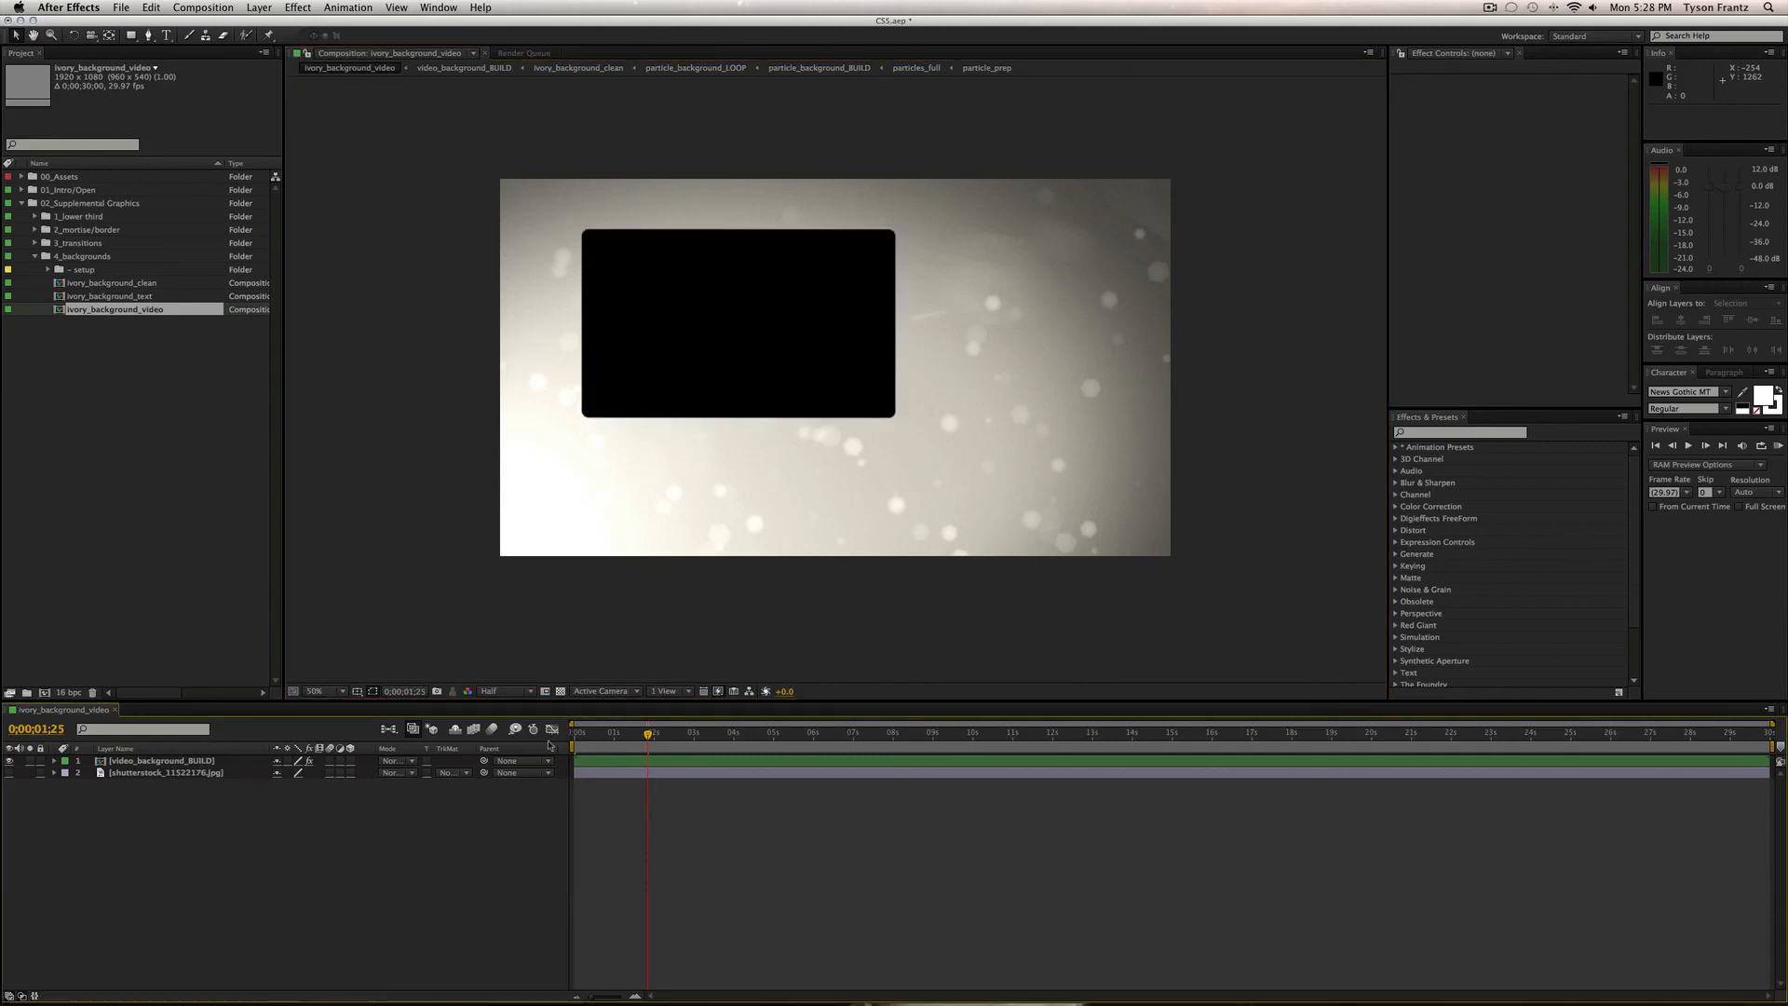
{"action": "left_click", "coordinate": [561, 690]}
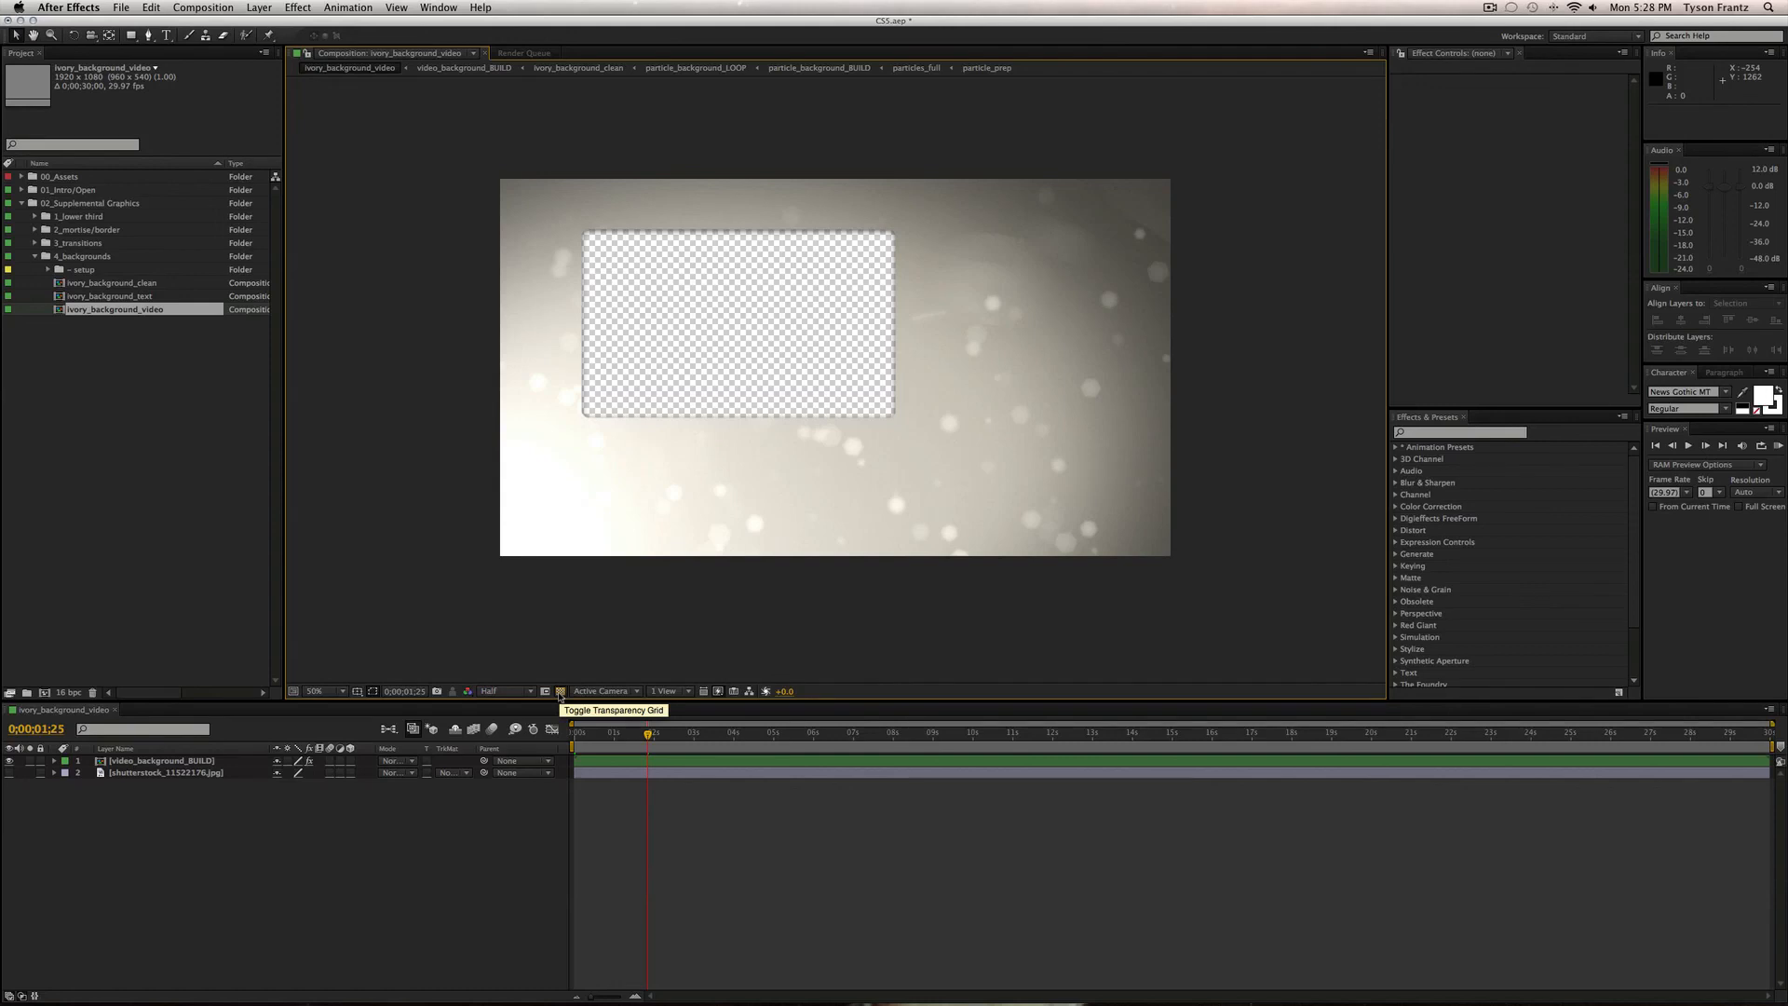
{"action": "left_click", "coordinate": [561, 691]}
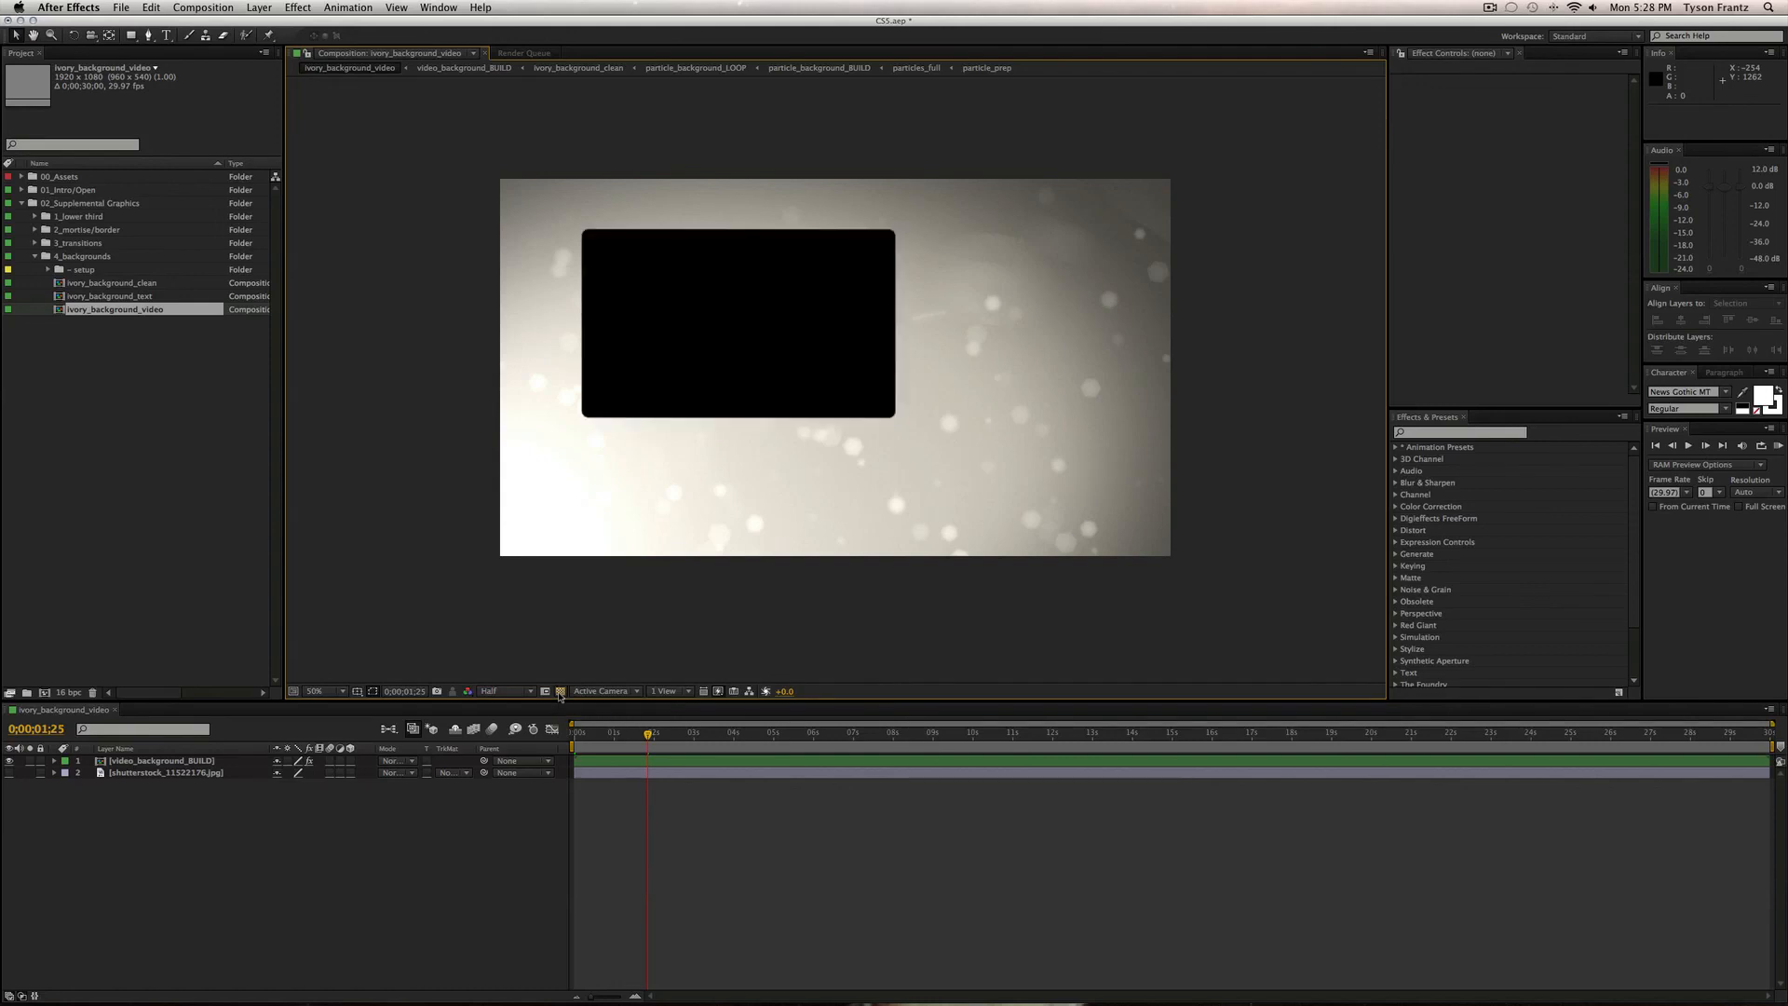
Show the wedding photo again and review it at 0;00;03;25 and 0;00;05;29.
{"action": "left_click", "coordinate": [9, 773]}
{"action": "left_click_drag", "start_coordinate": [646, 737], "coordinate": [763, 733]}
{"action": "left_click", "coordinate": [708, 772]}
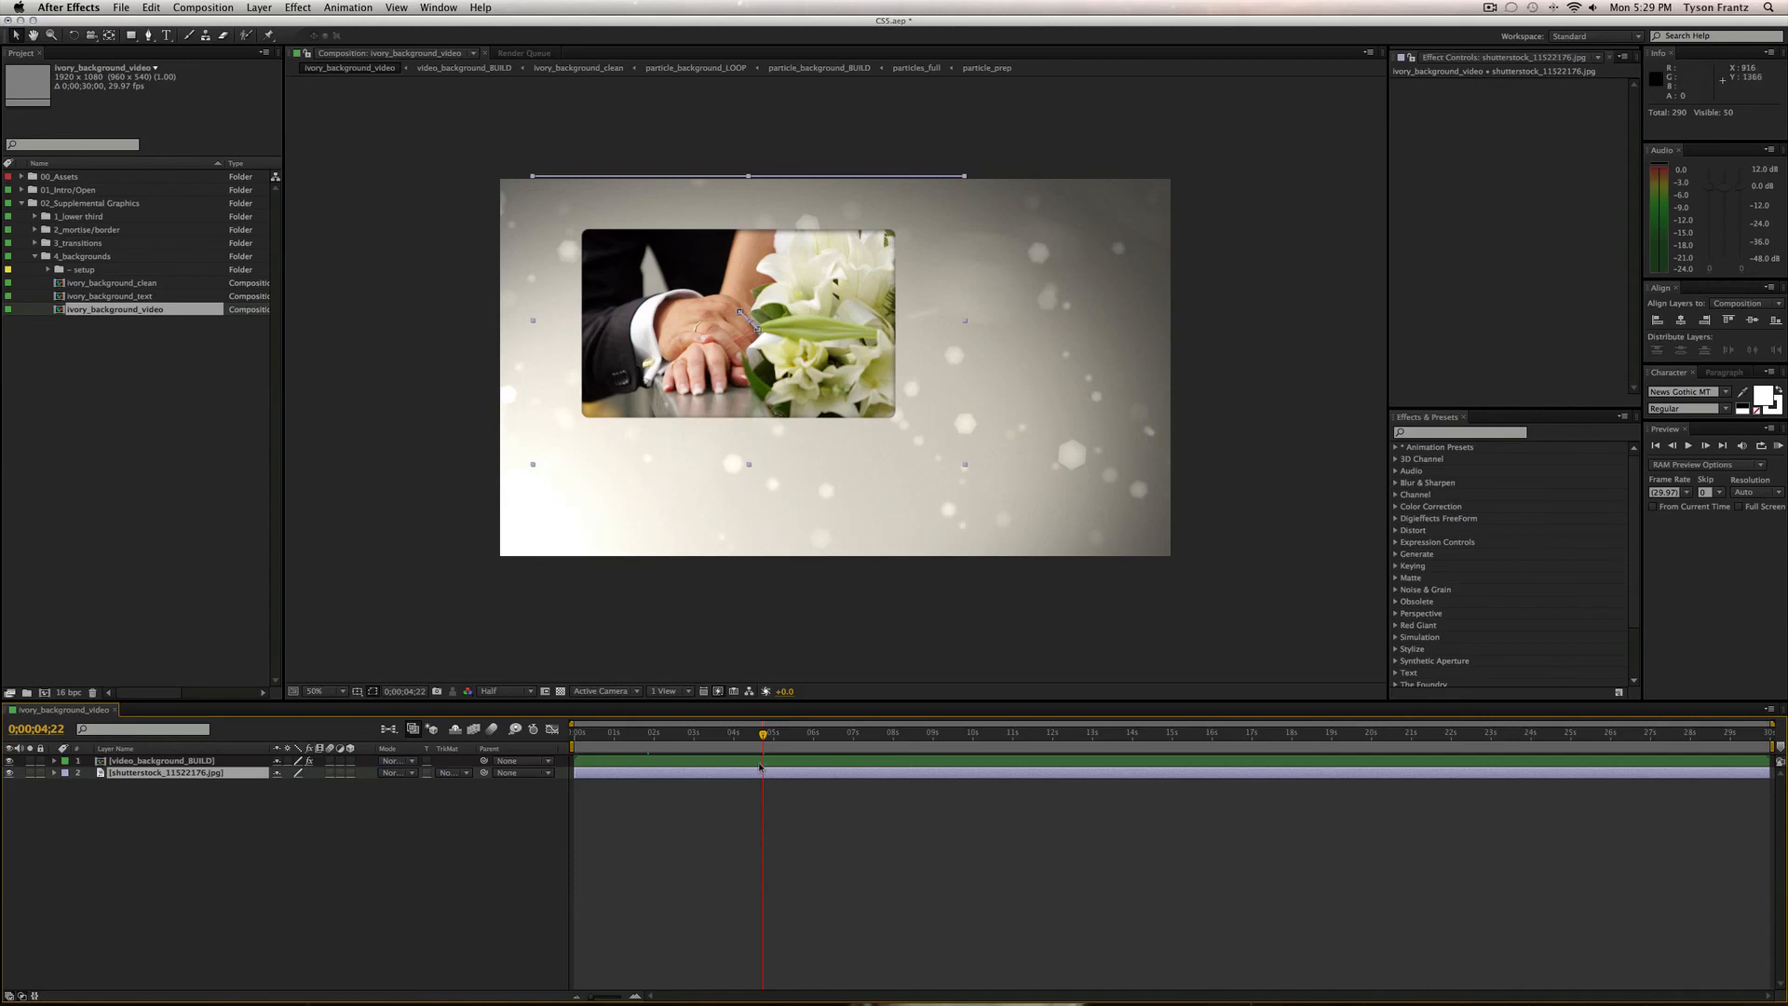
{"action": "left_click", "coordinate": [727, 734]}
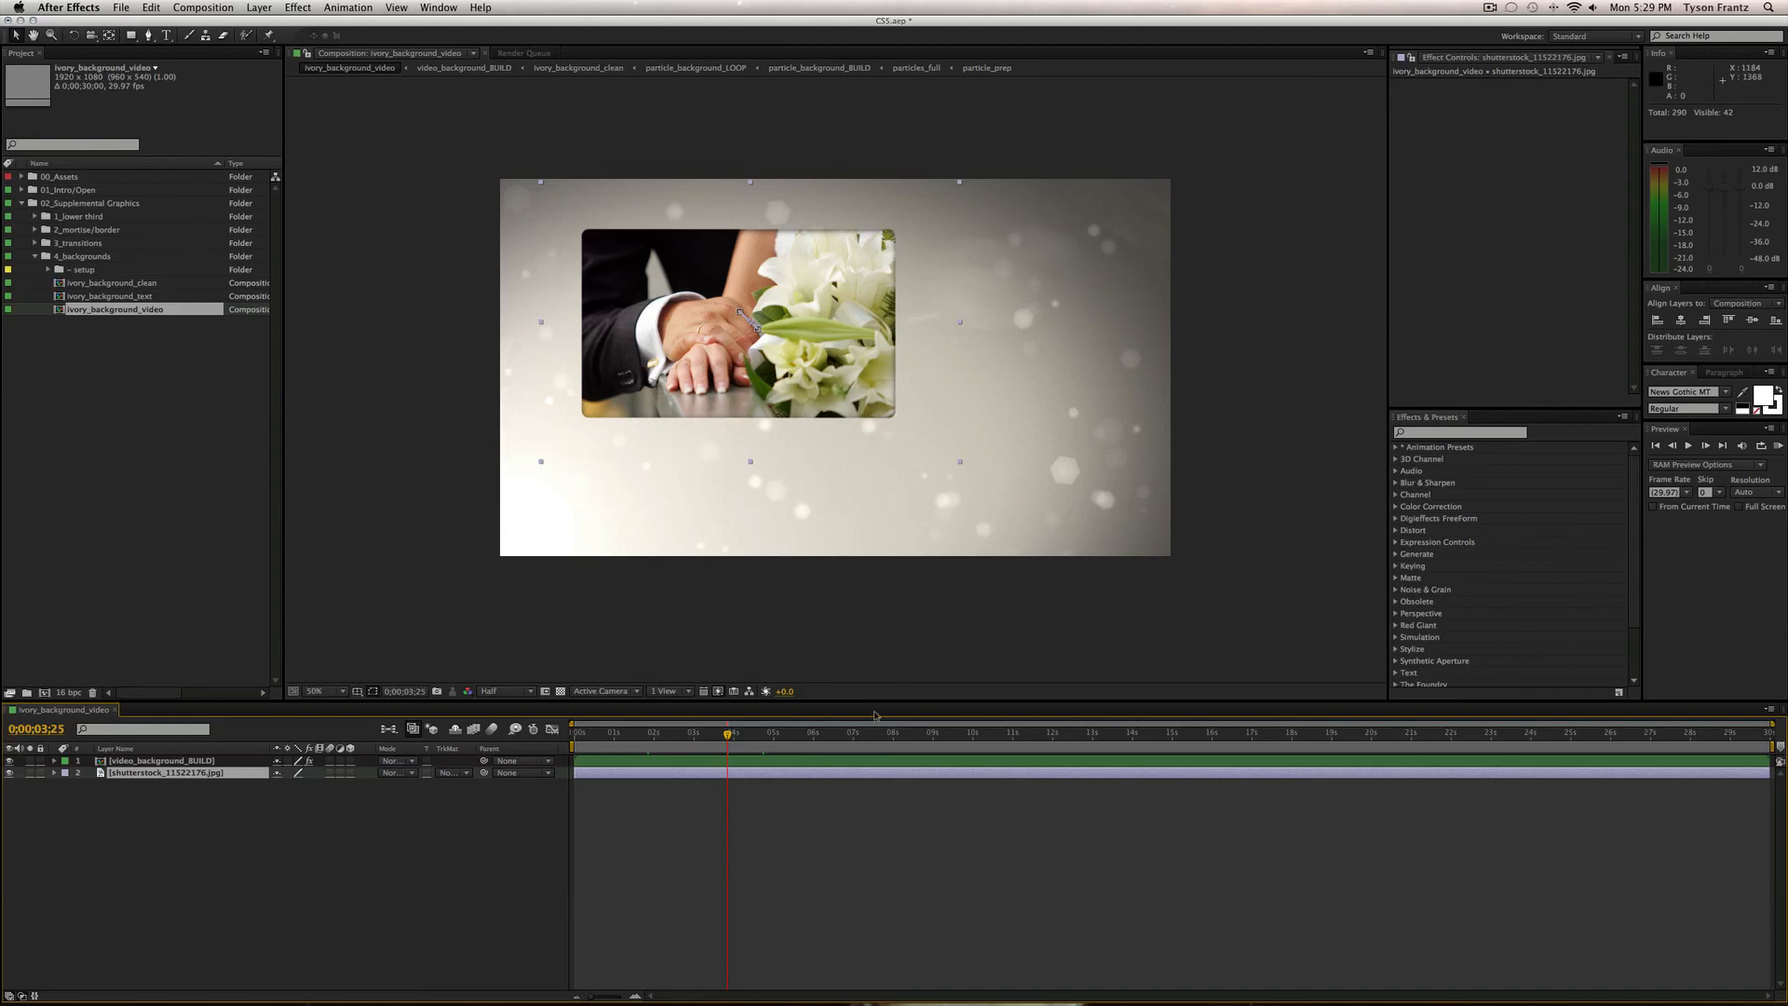
{"action": "left_click", "coordinate": [812, 734]}
{"action": "left_click", "coordinate": [140, 829]}
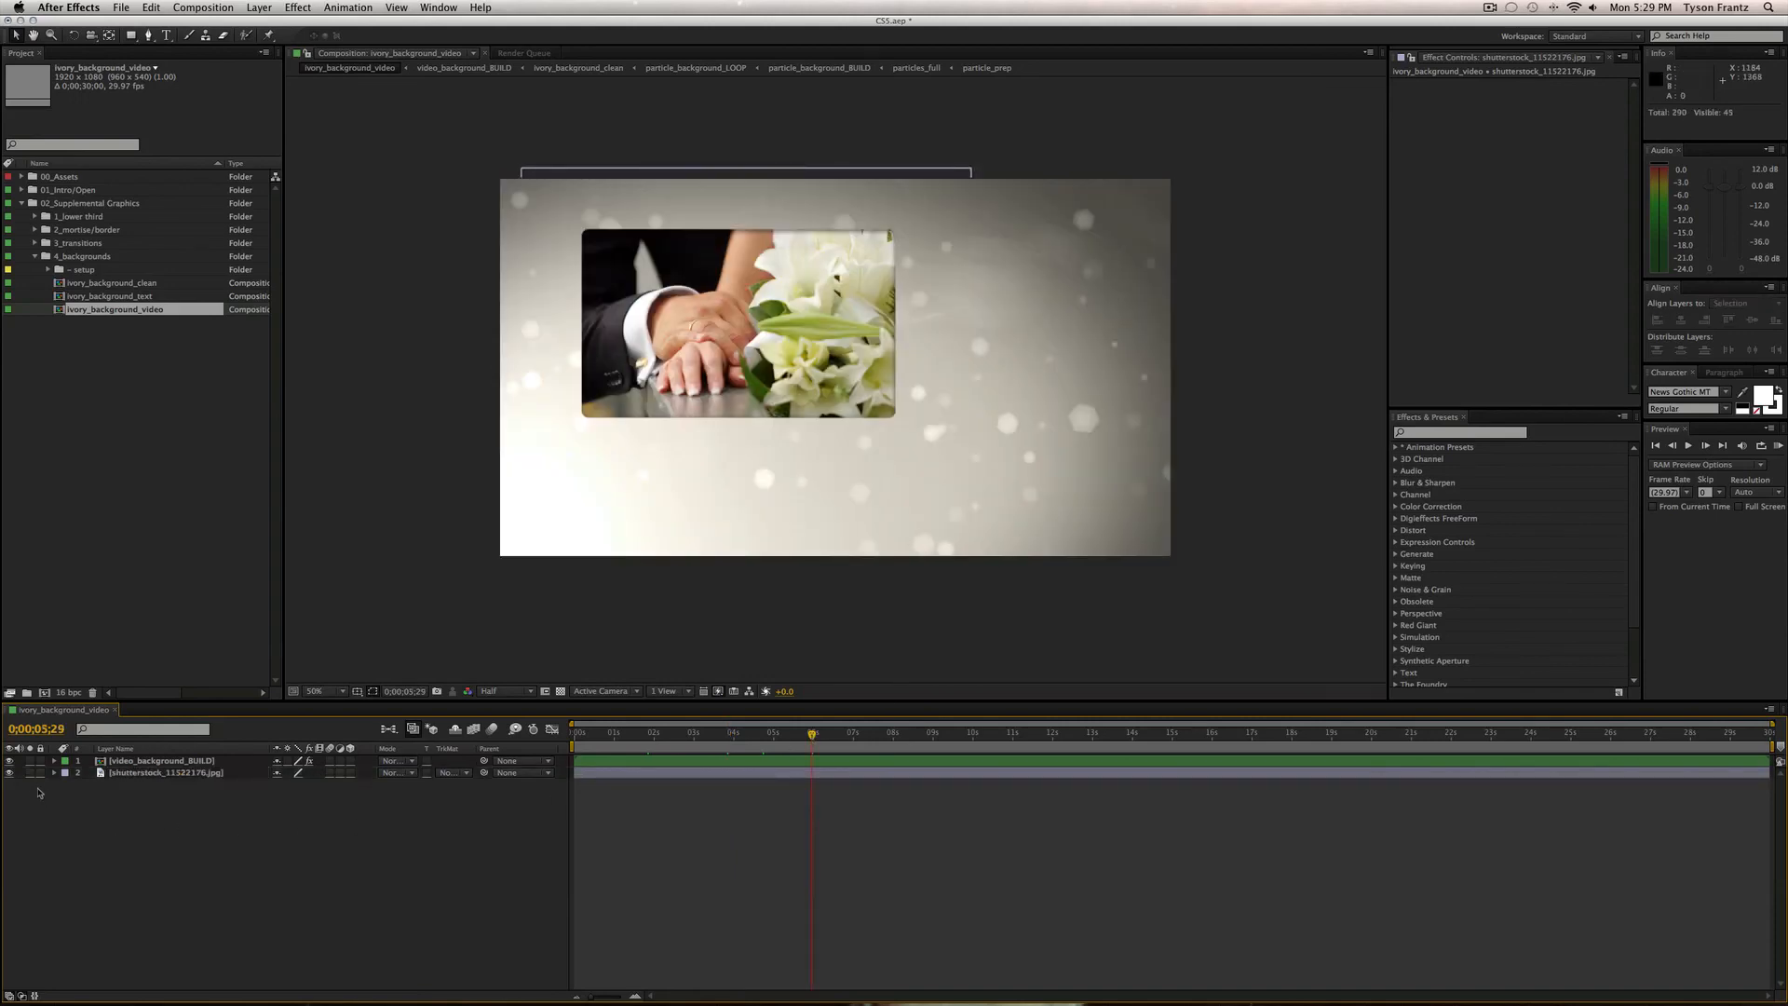
Hide the wedding photo layer and check the first and last frames.
{"action": "left_click", "coordinate": [9, 773]}
{"action": "key", "text": "Home"}
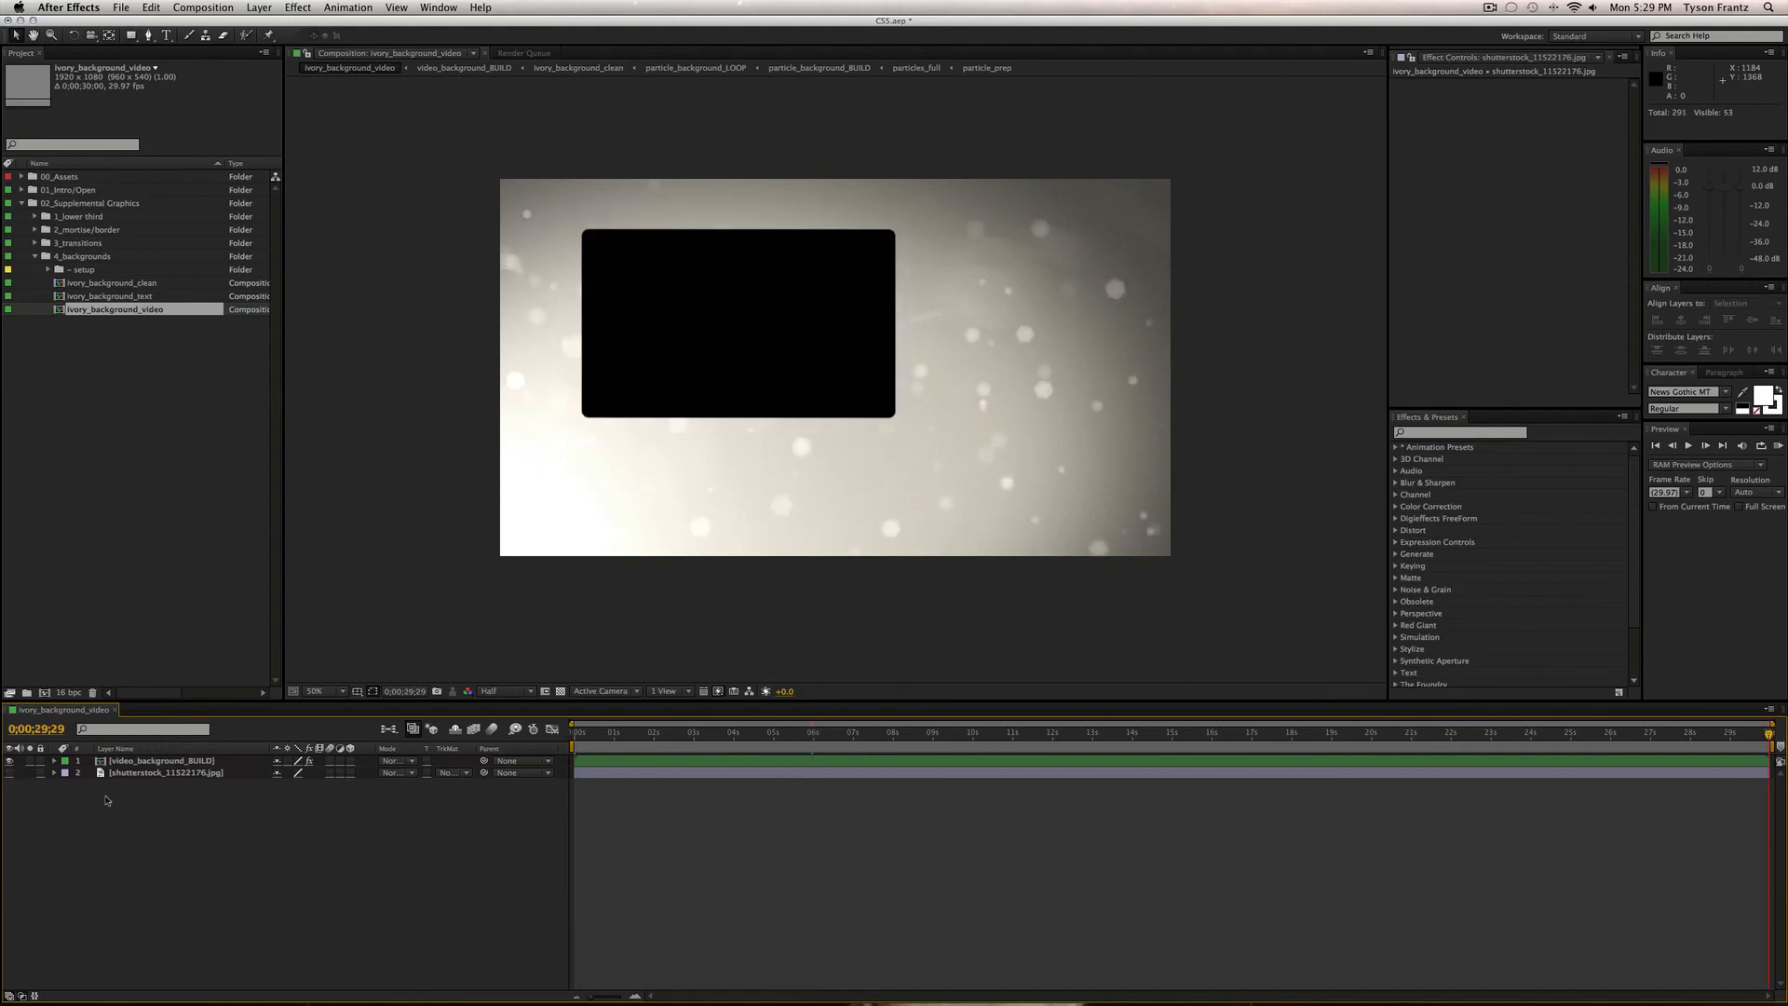
{"action": "key", "text": "Home"}
{"action": "key", "text": "End"}
Close ivory_background_video and collapse the 4_backgrounds folder.
{"action": "key", "text": "super+w"}
{"action": "left_click", "coordinate": [103, 359]}
{"action": "left_click", "coordinate": [34, 257]}
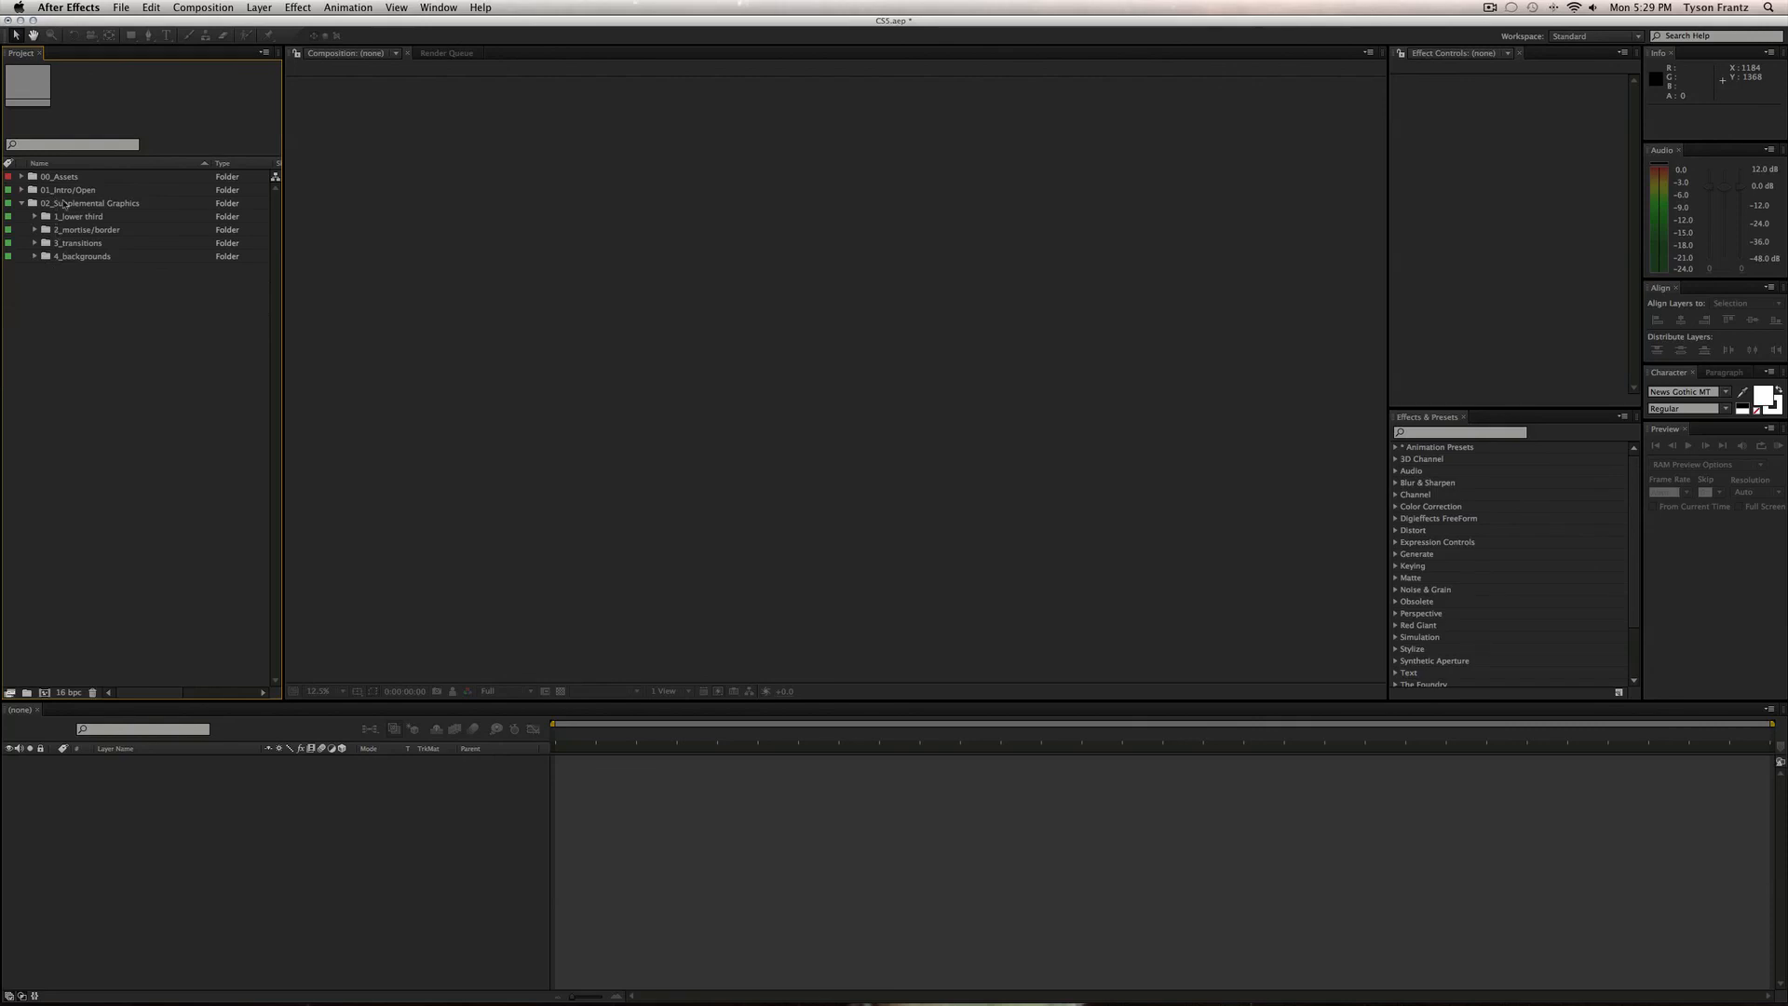
Collapse the 02_Supplemental Graphics folder and clear the selection in the Project panel.
{"action": "scroll", "coordinate": [64, 204], "scroll_direction": "right", "scroll_amount": 3}
{"action": "scroll", "coordinate": [64, 204], "scroll_direction": "left", "scroll_amount": 3}
{"action": "left_click", "coordinate": [64, 204]}
{"action": "left_click", "coordinate": [24, 204]}
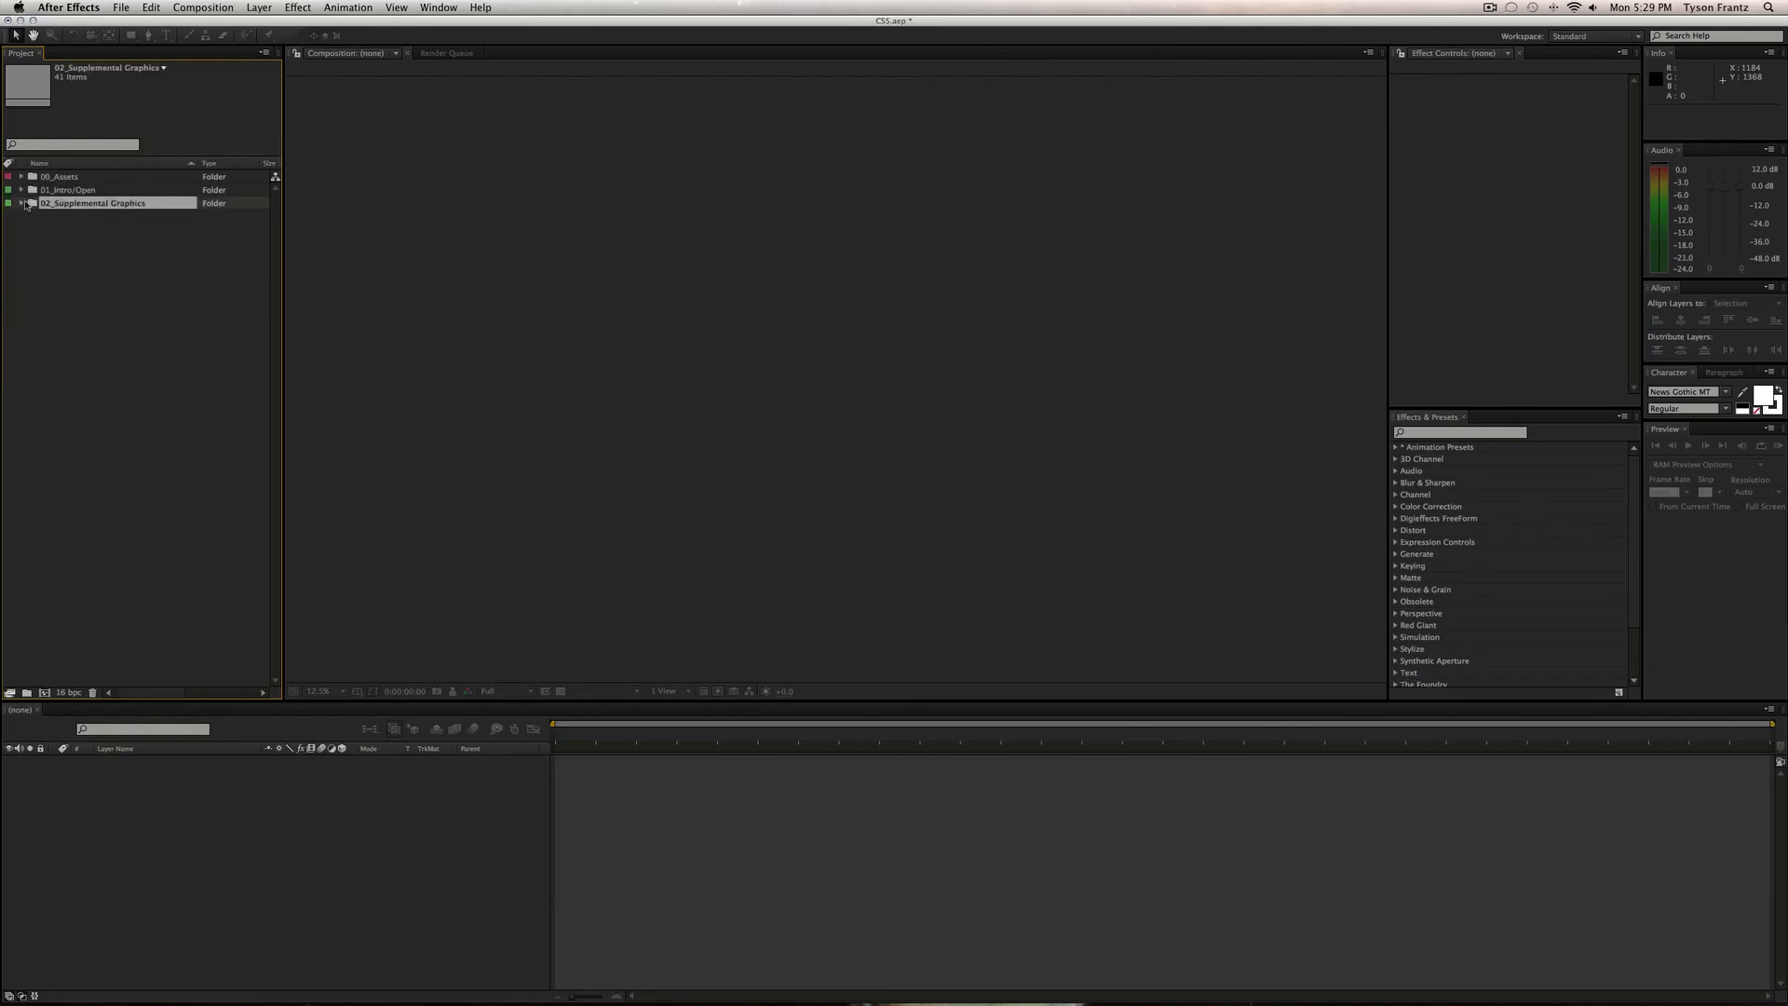
{"action": "left_click", "coordinate": [50, 351]}
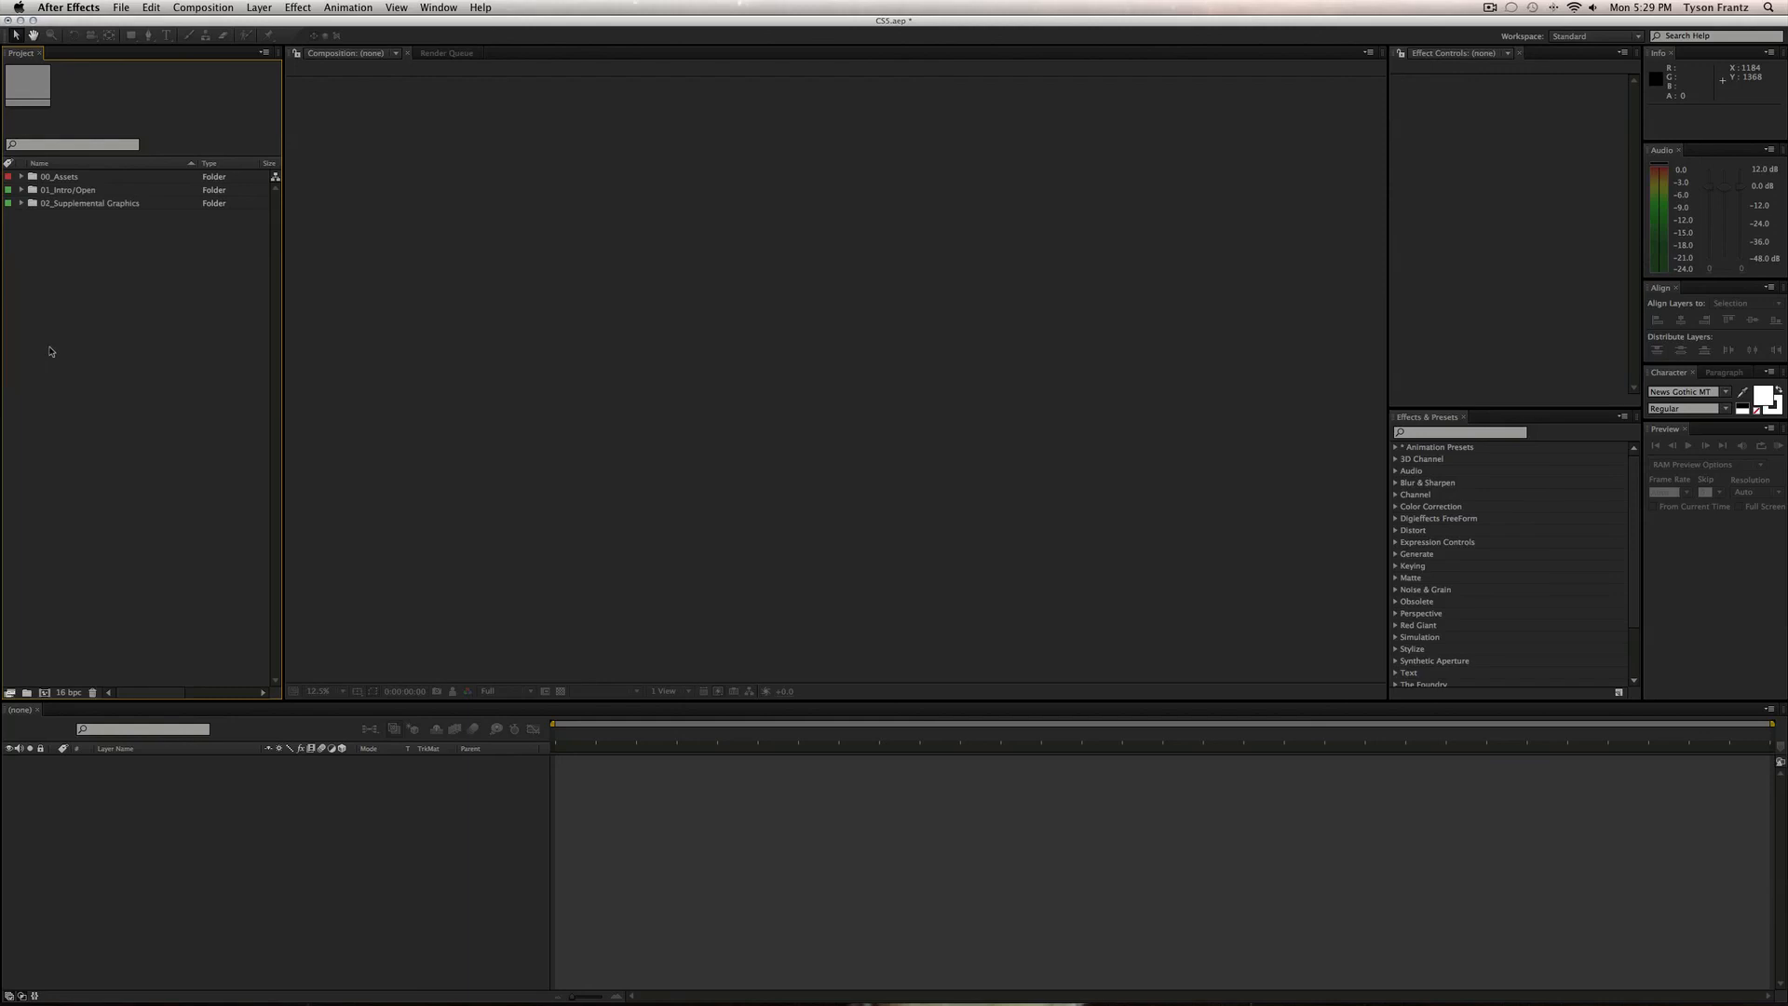